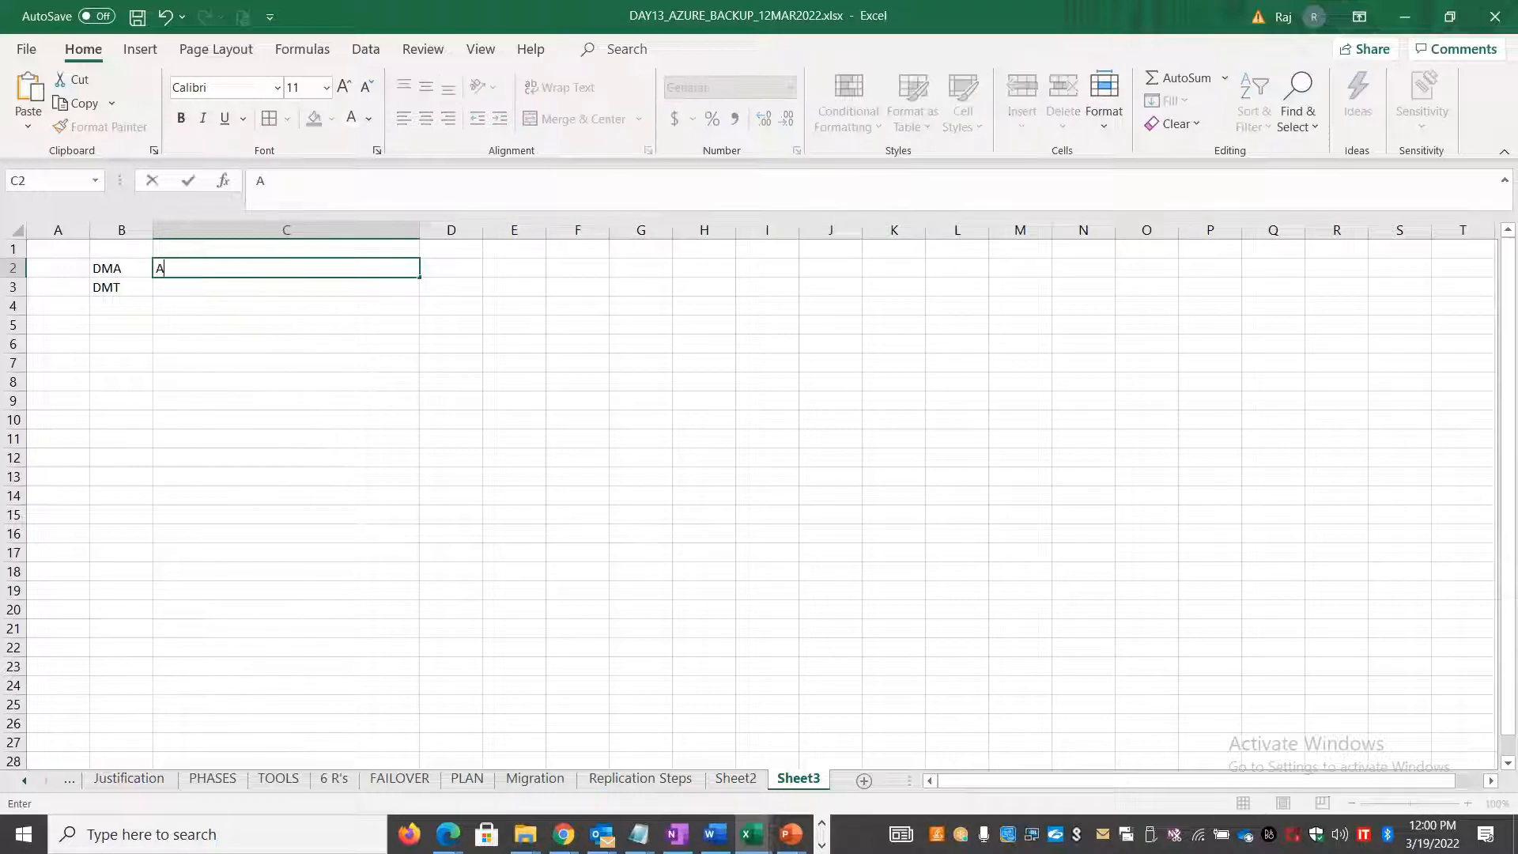
- Enter "Assessment / Assistant" in C2 for DMA and "Migration" in C3 for DMT, and widen column D
type("/ Assistant")
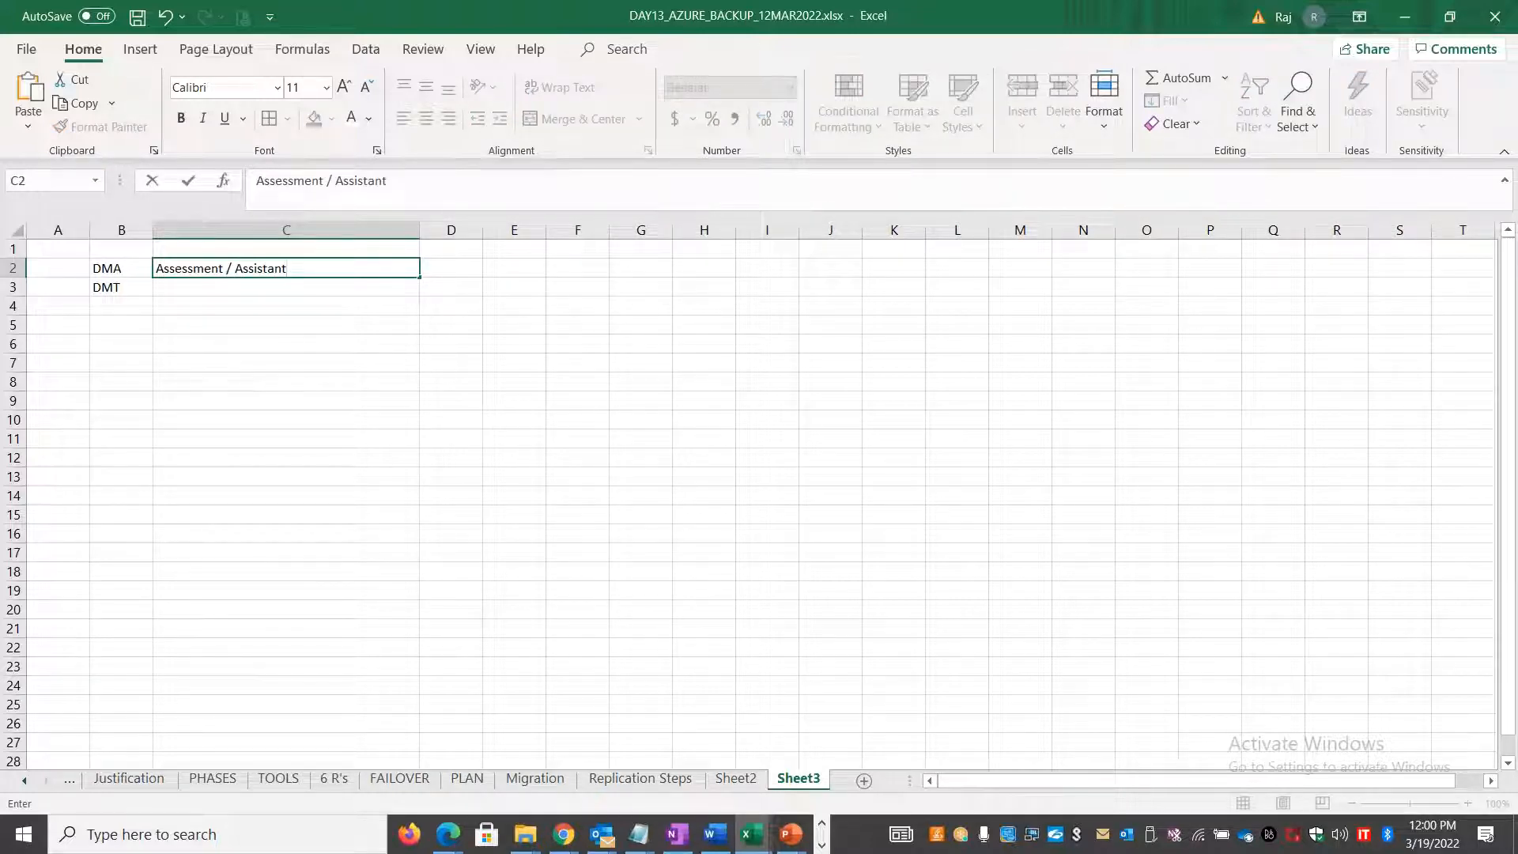
left_click(461, 271)
left_click_drag(484, 230, 672, 230)
left_click(355, 291)
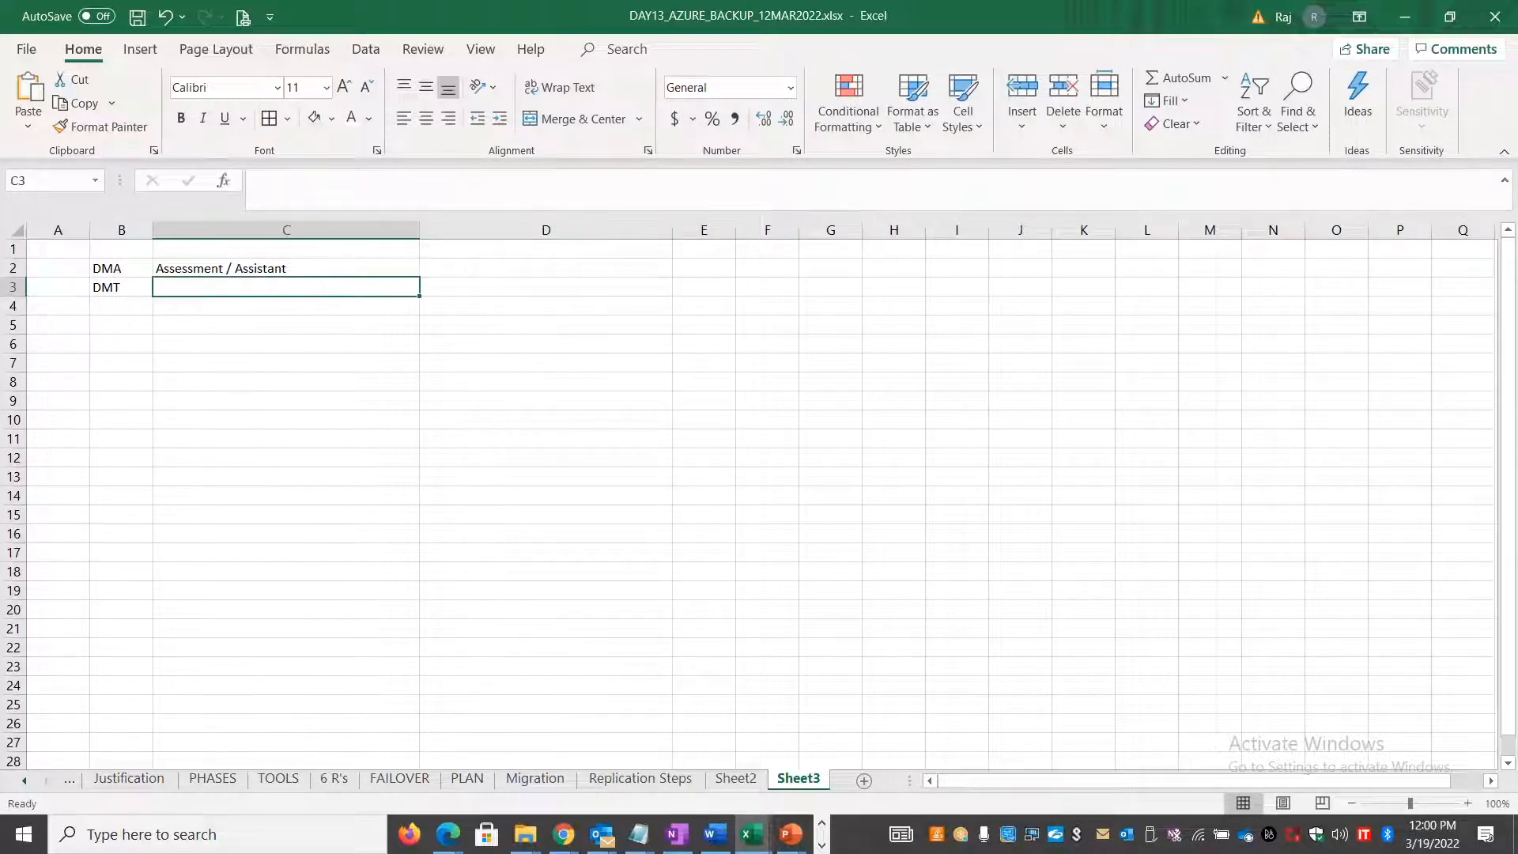
type("Migration")
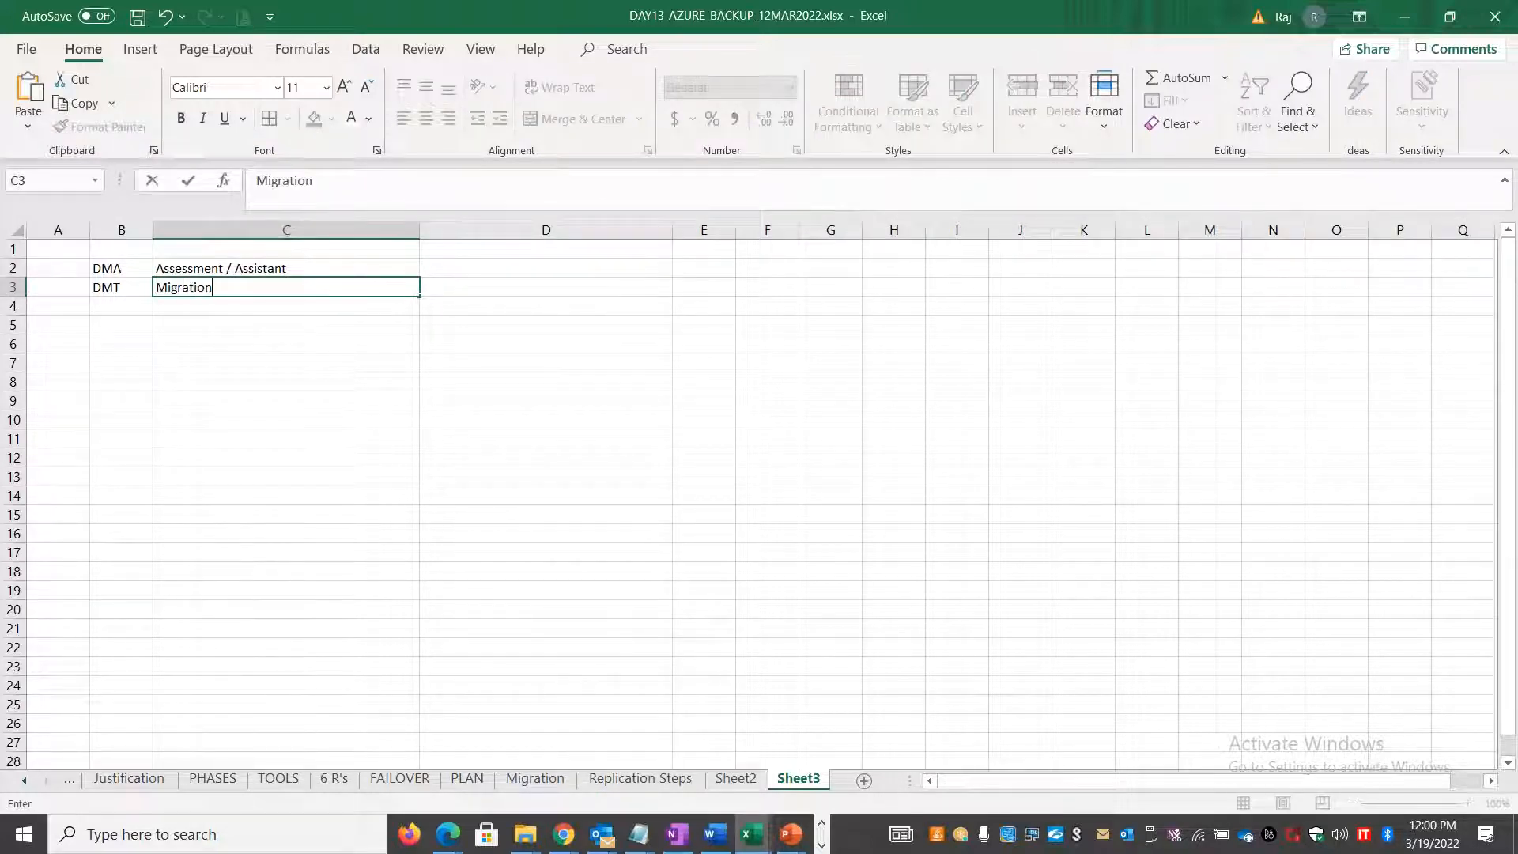
- Enter "Compatible / Security / Features" in D2 as the DMA details
left_click(444, 269)
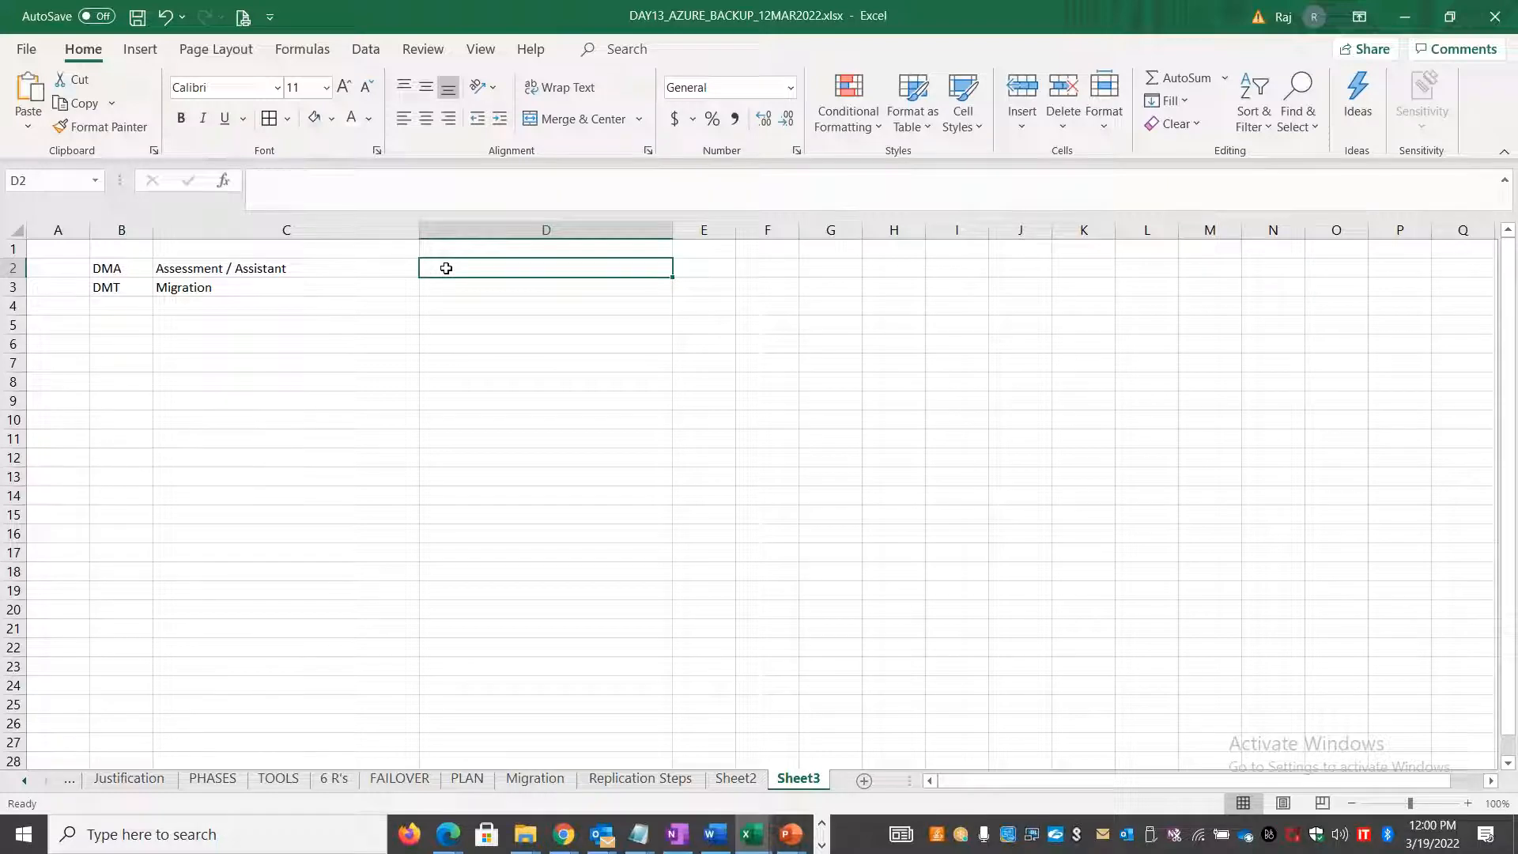
type("Compat")
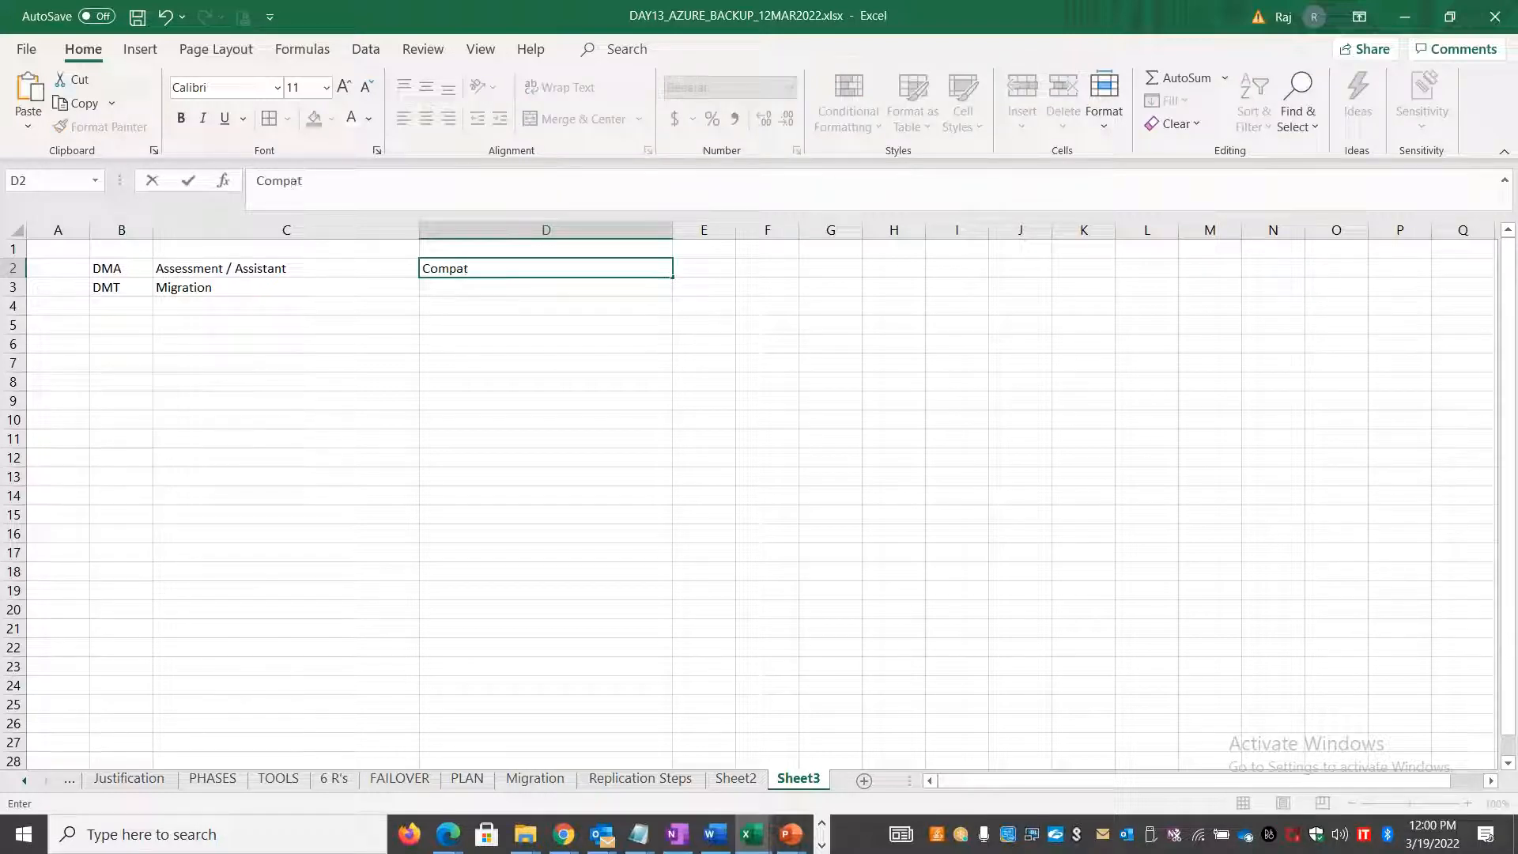
type("ible,/ Security / Features")
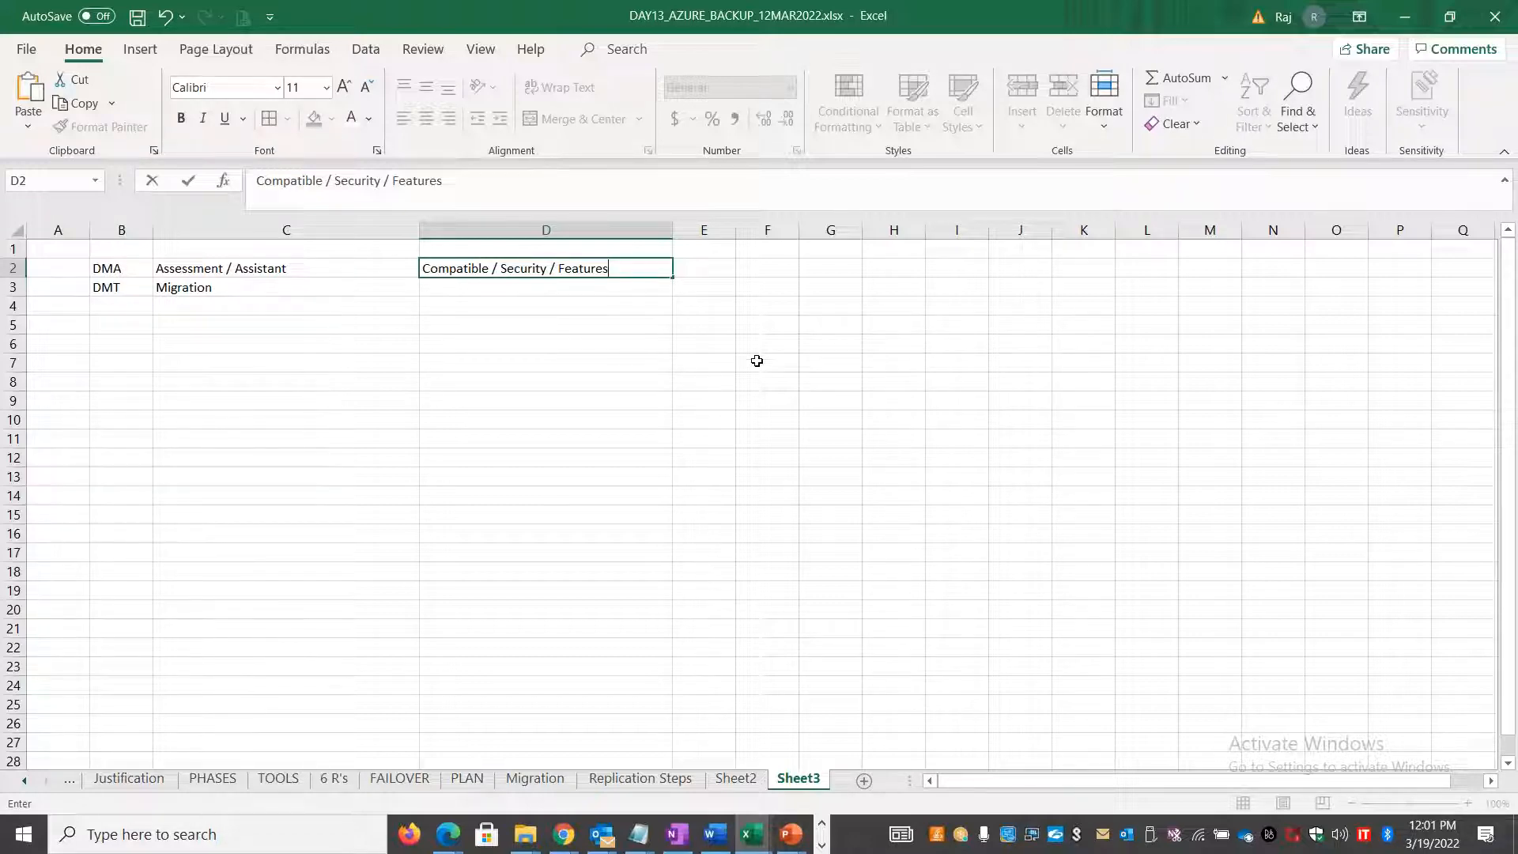
double_click(572, 268)
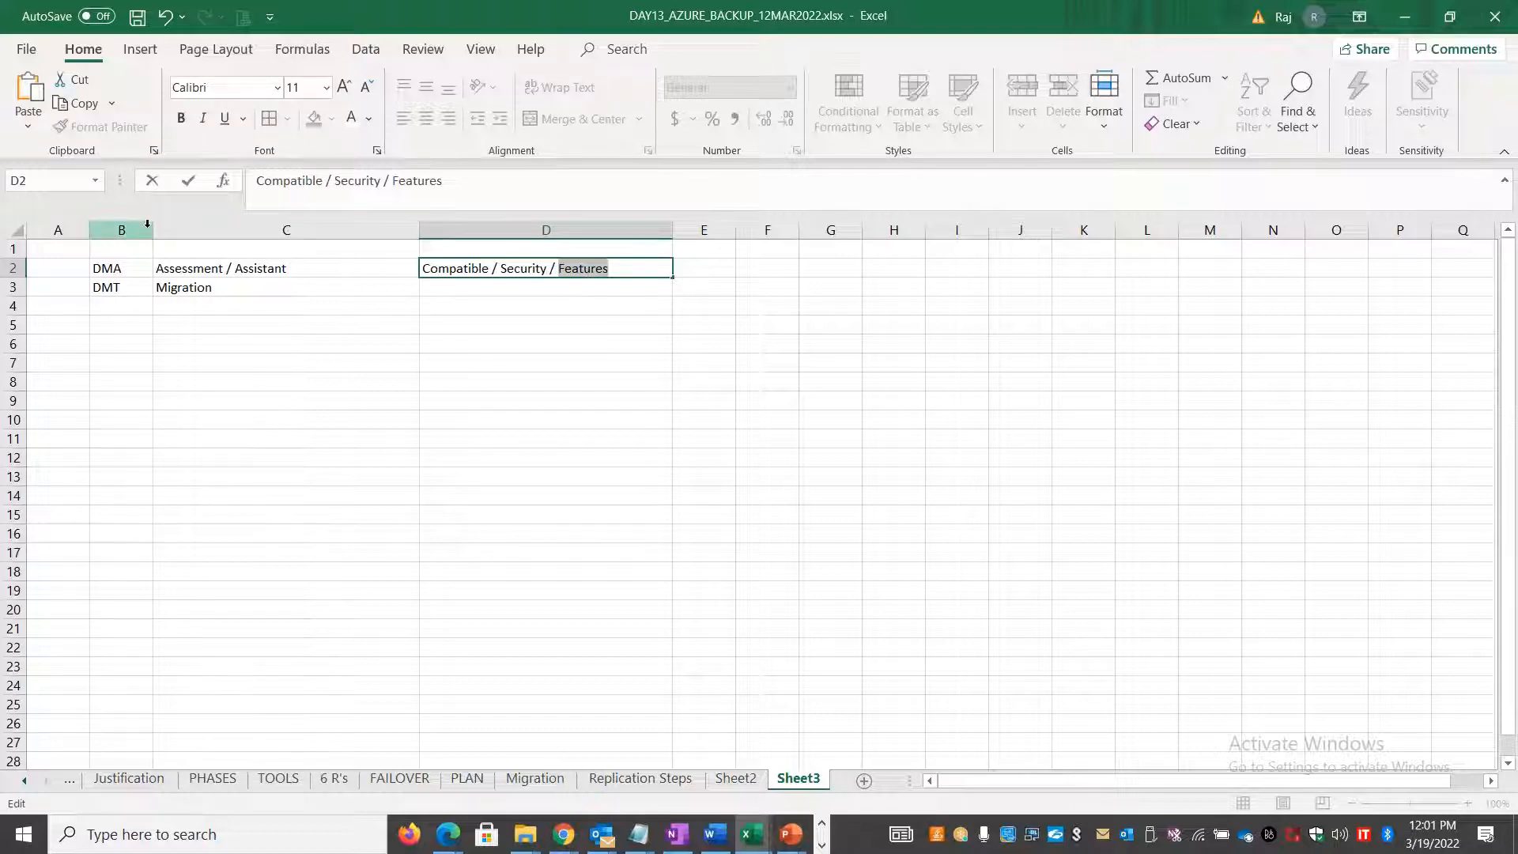
- Widen column B and enter the heading "Database Migration - 2 Step Process" in B1
left_click(131, 344)
left_click_drag(151, 230, 397, 230)
left_click(210, 251)
type("D")
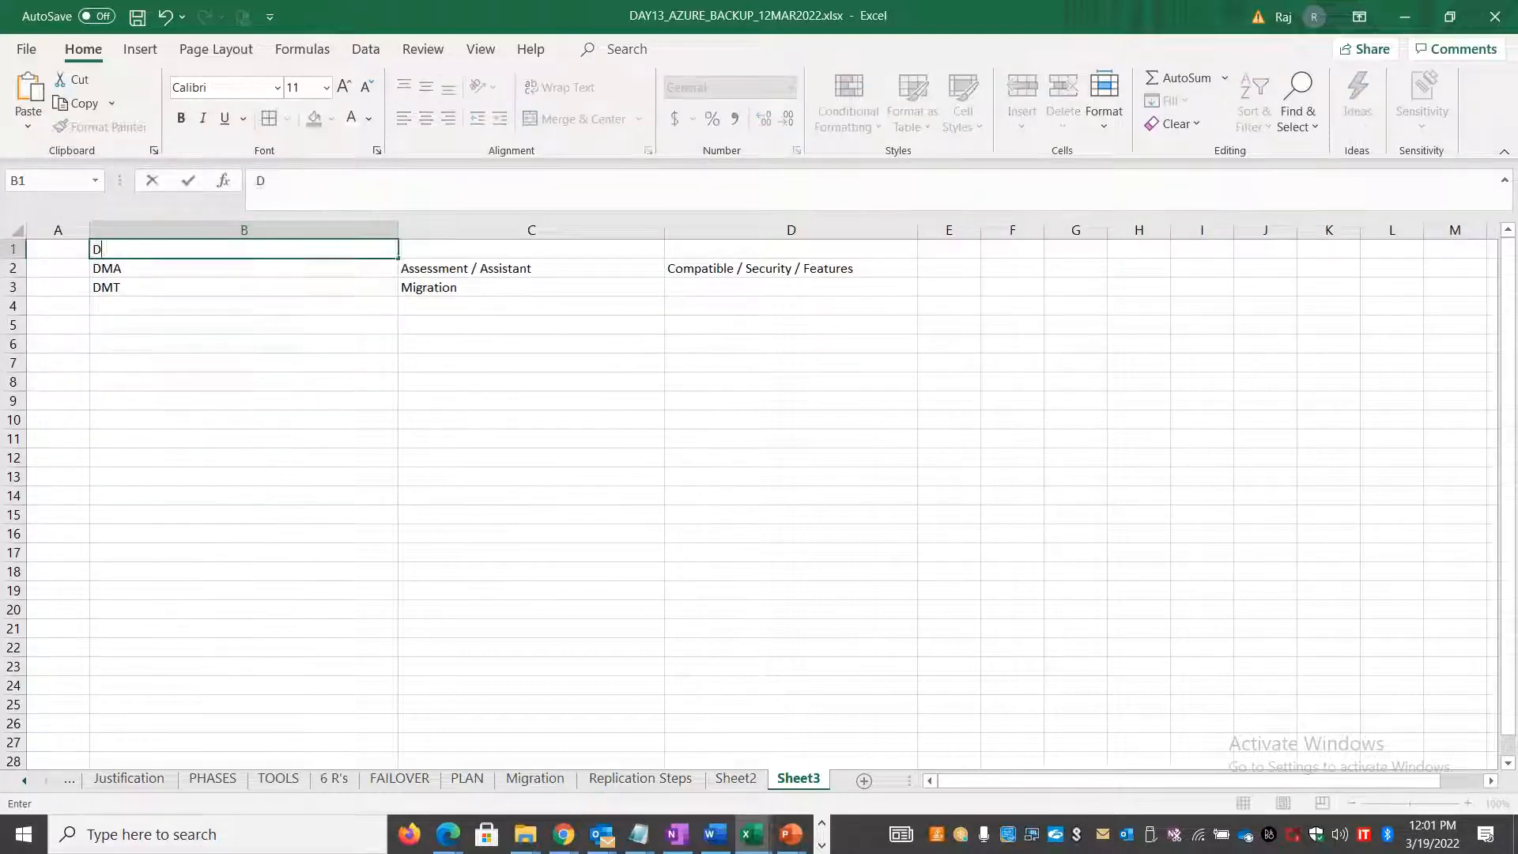
type("atabase Mig")
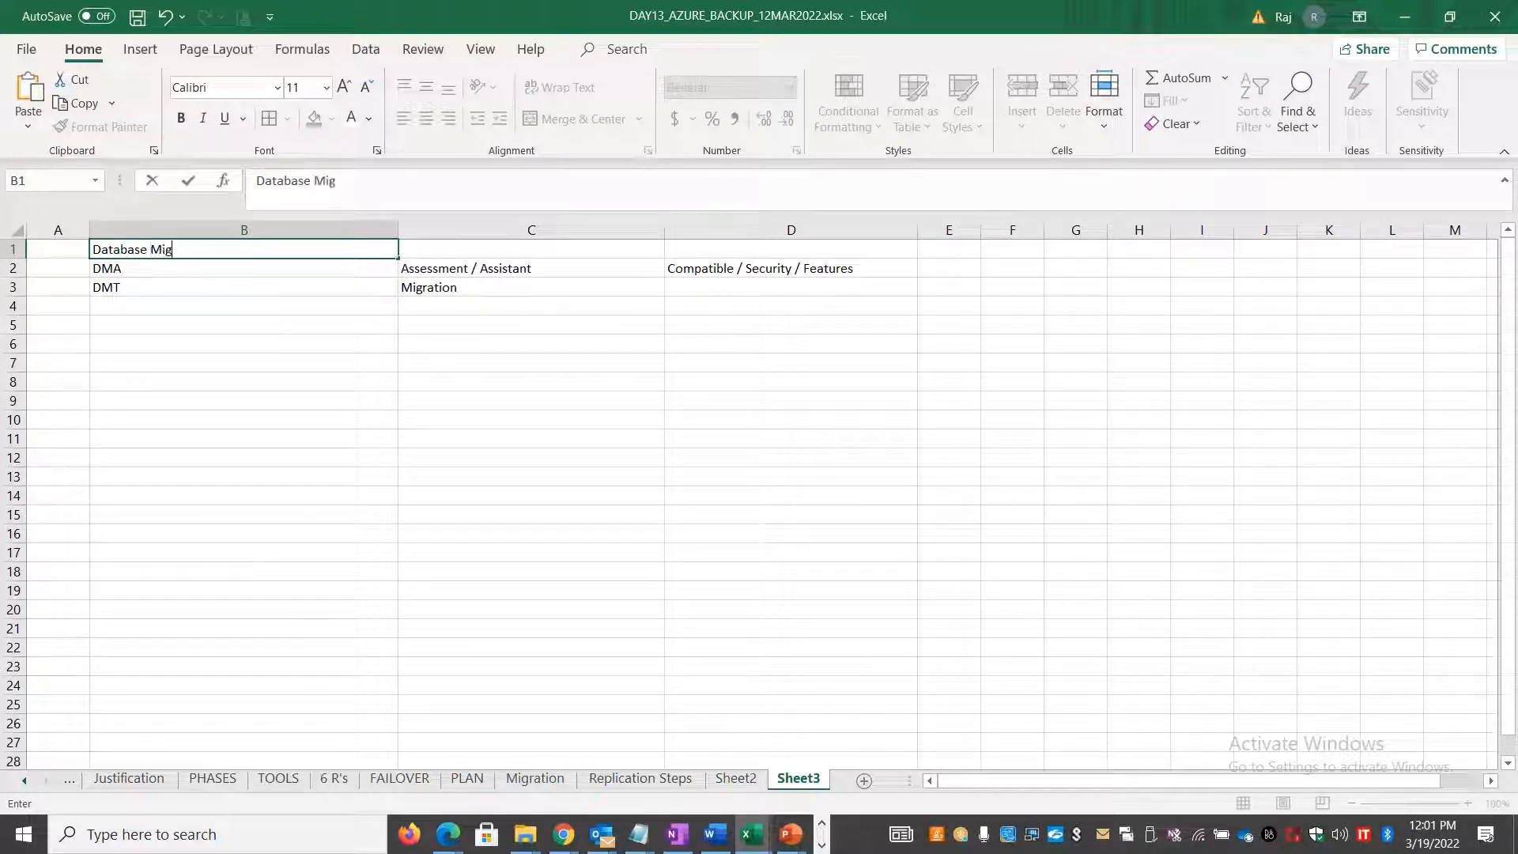
type("ration - 2 Step Process")
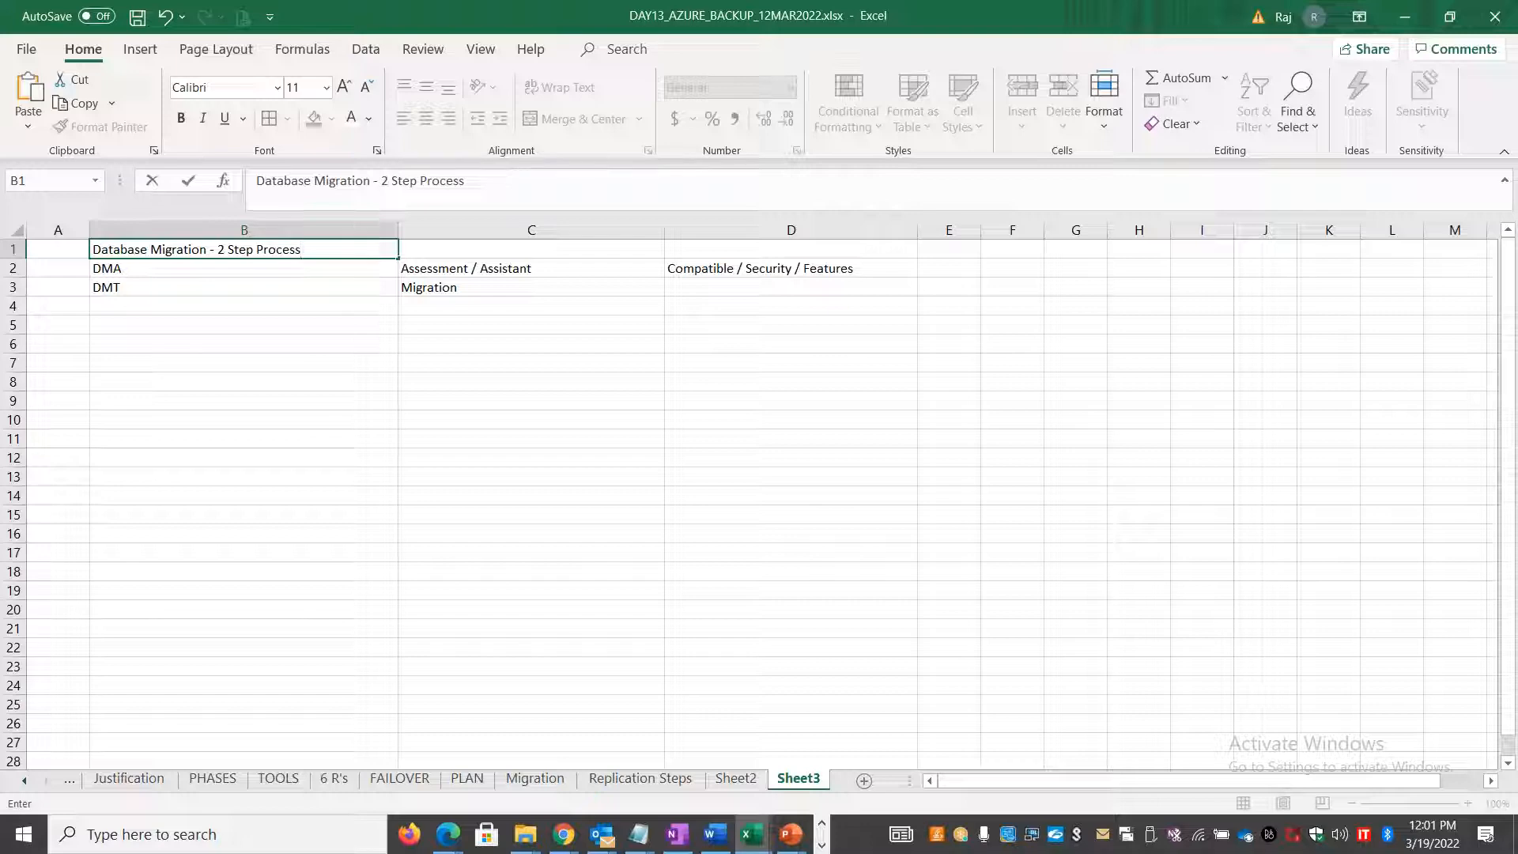
left_click(372, 553)
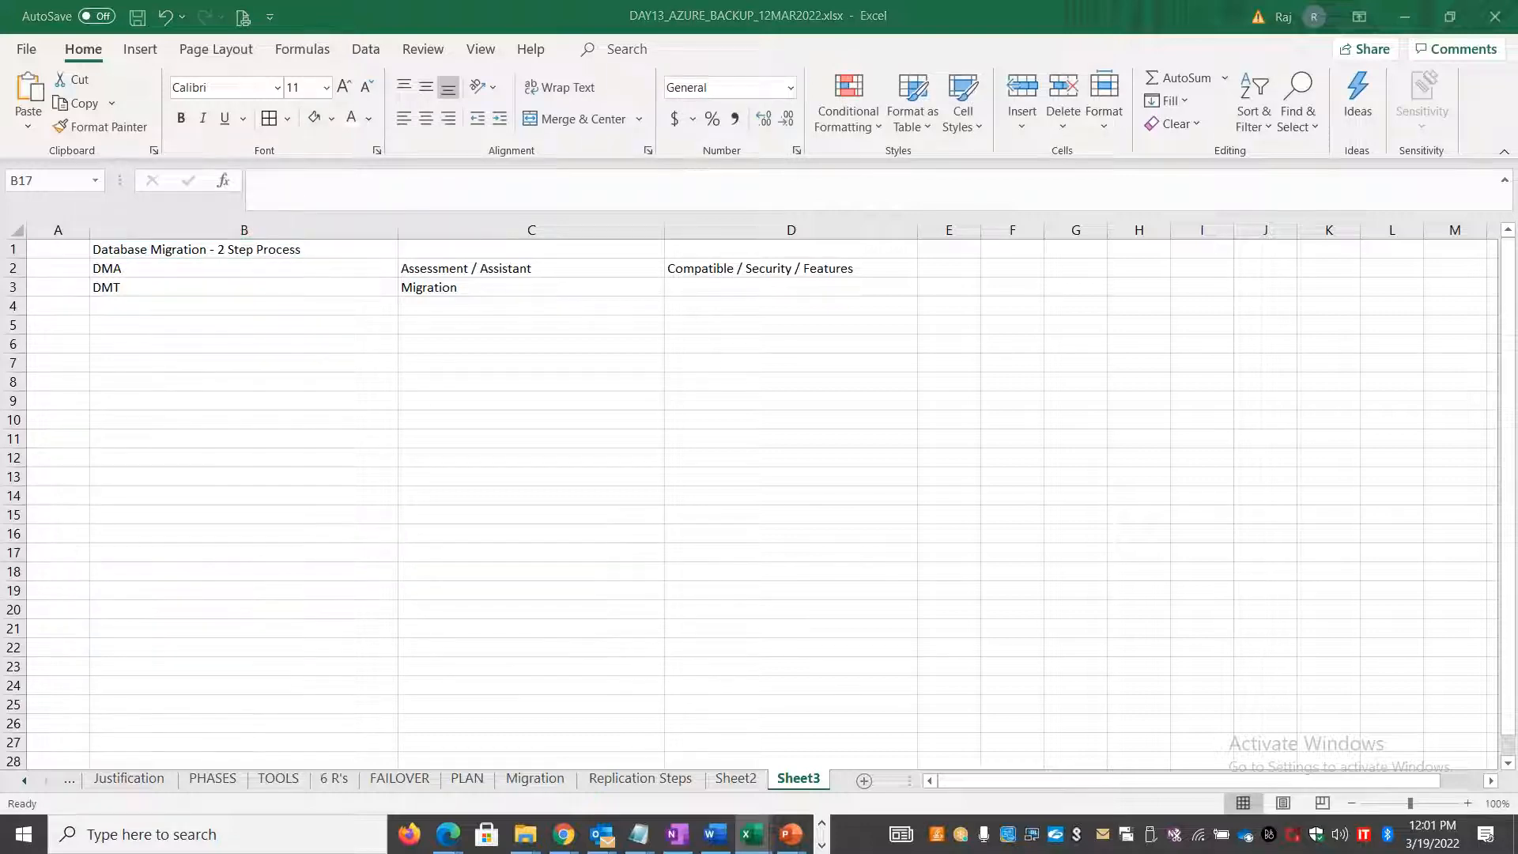
- Switch to the Azure portal in the remote session, open the sqldbserver1 virtual machine and copy its public IP address
key("alt+Tab")
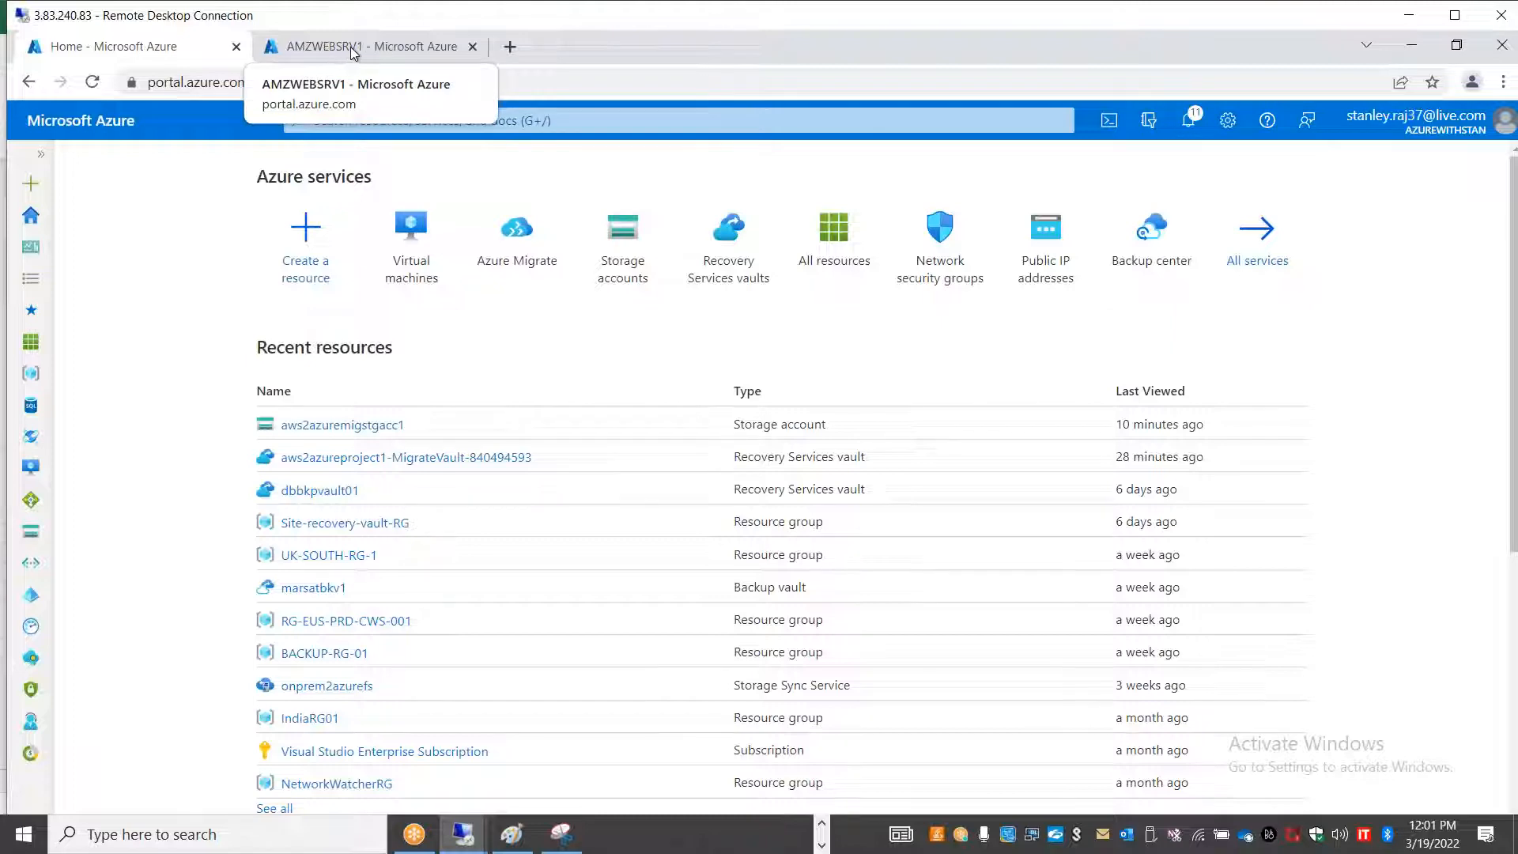
left_click(411, 247)
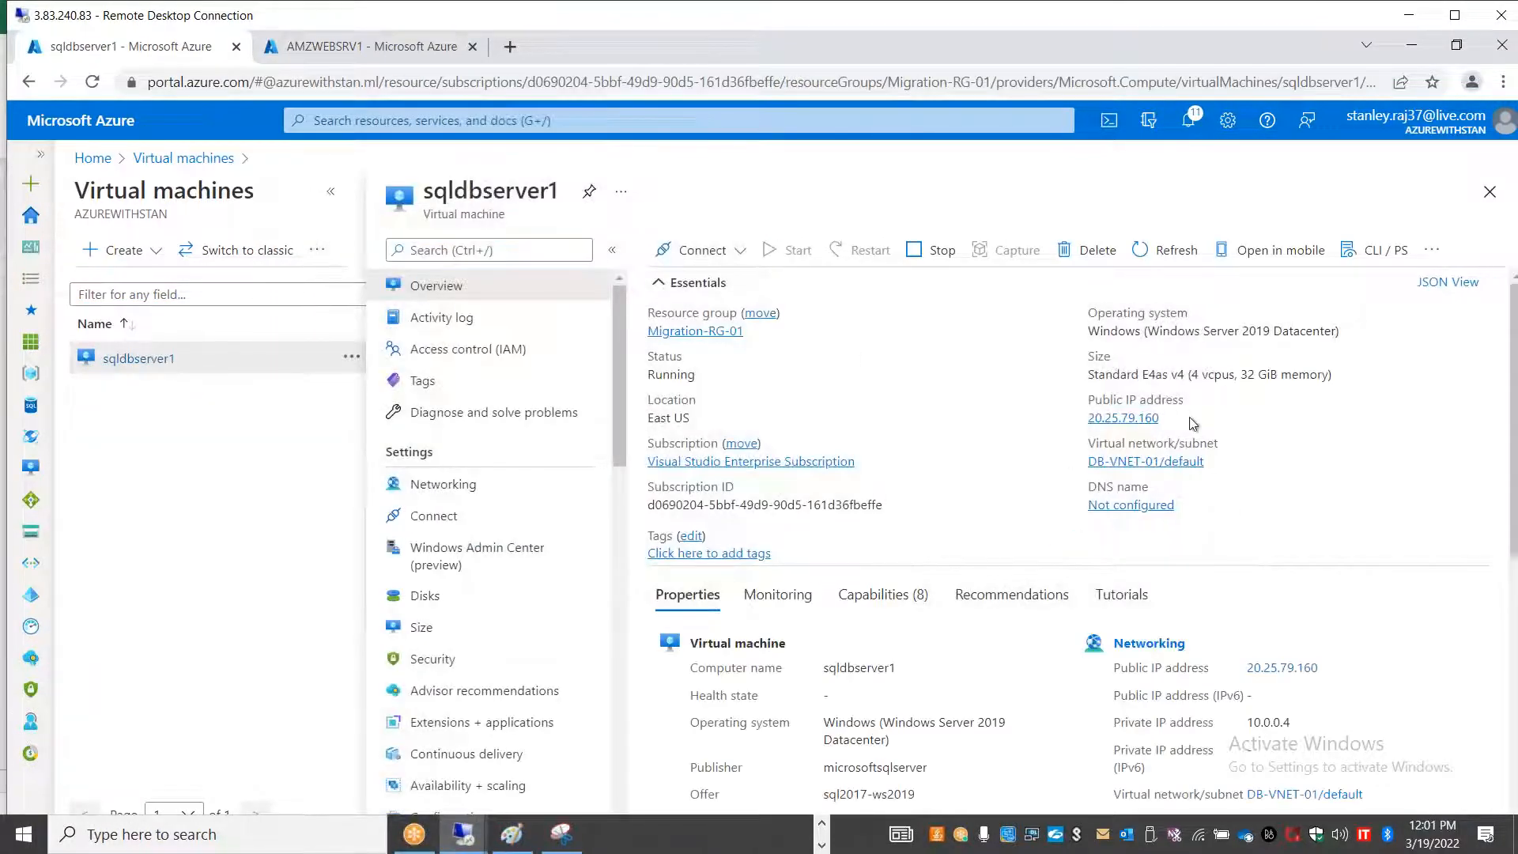
left_click(1170, 418)
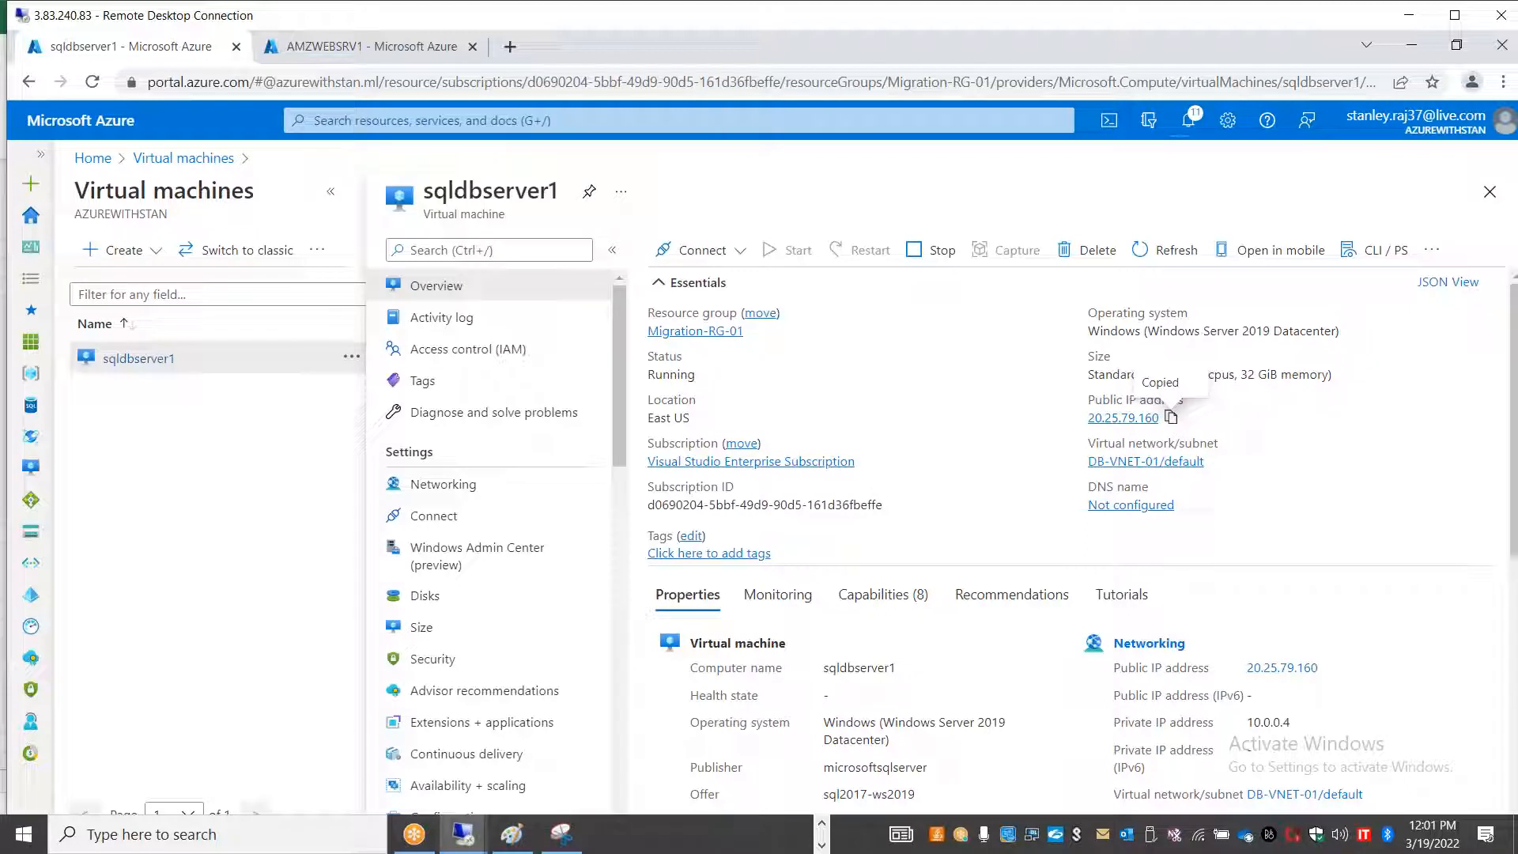
- Start a new Remote Desktop connection to the copied address 20.25.79.160
key("super+r")
key("Return")
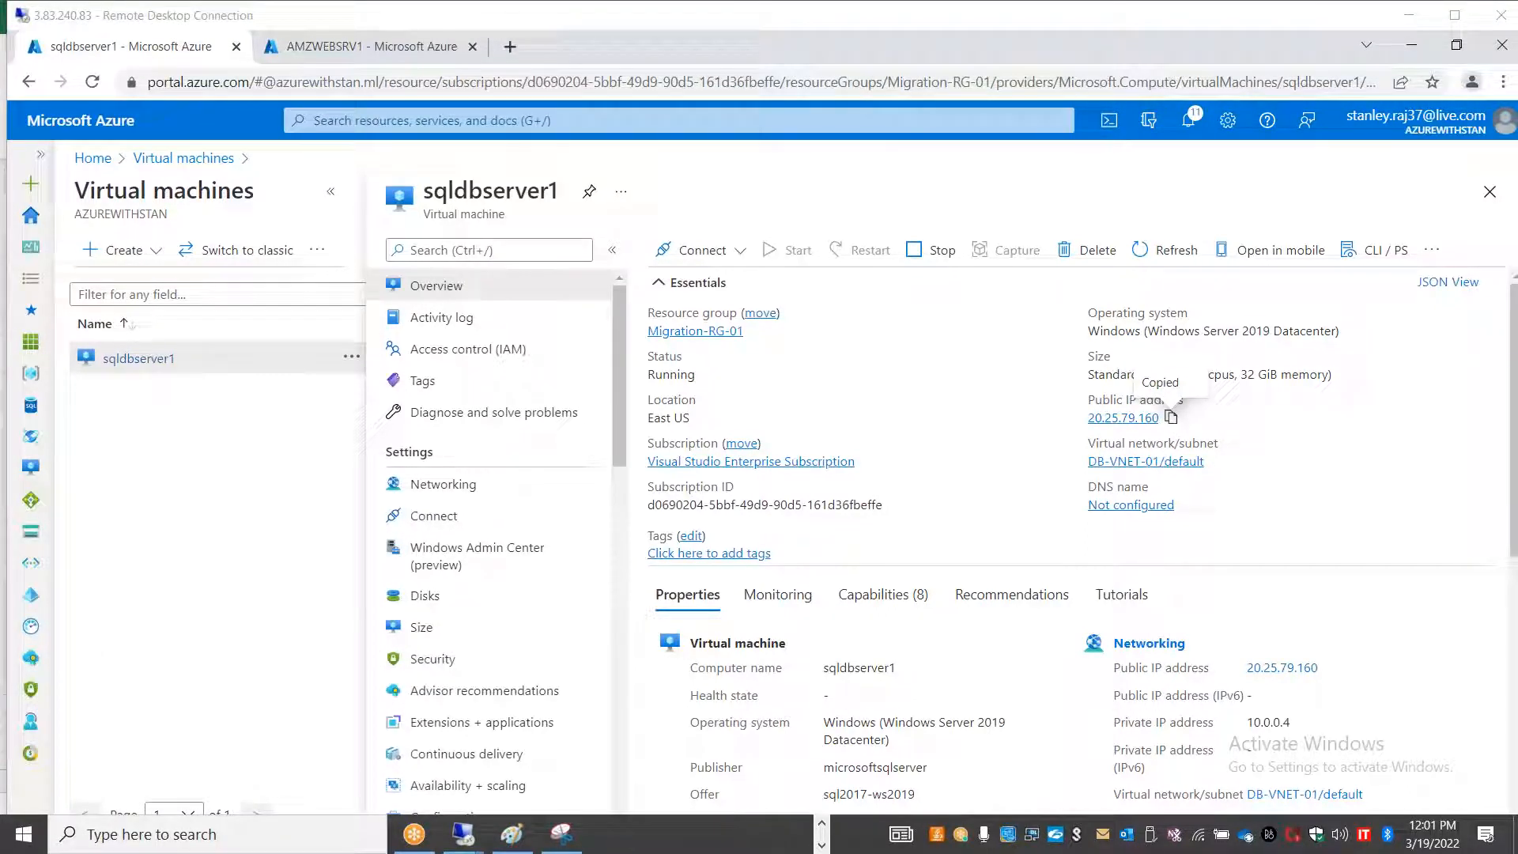
left_click(24, 838)
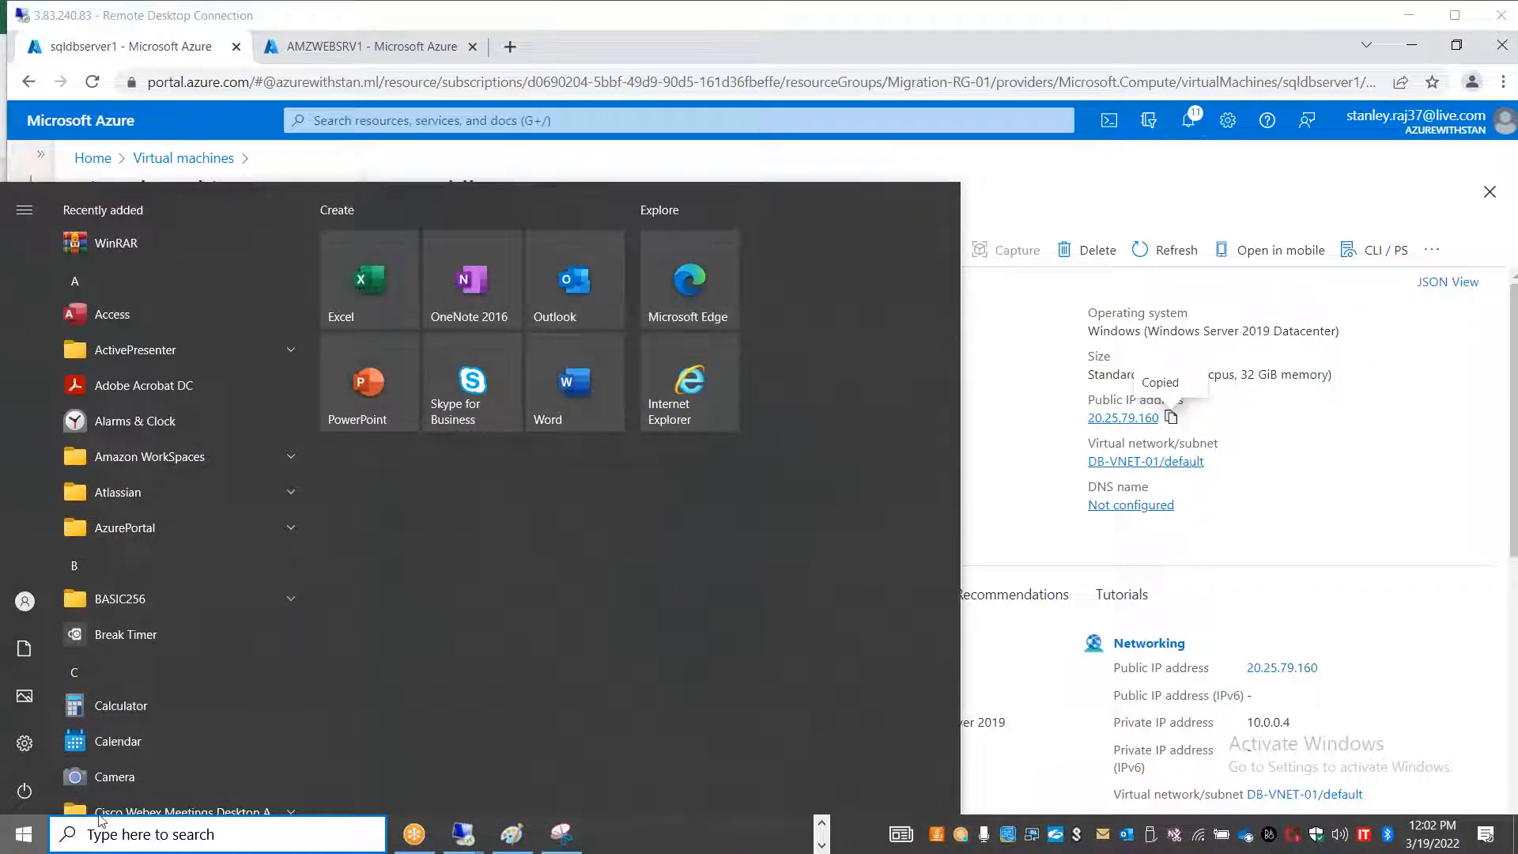
right_click(3, 845)
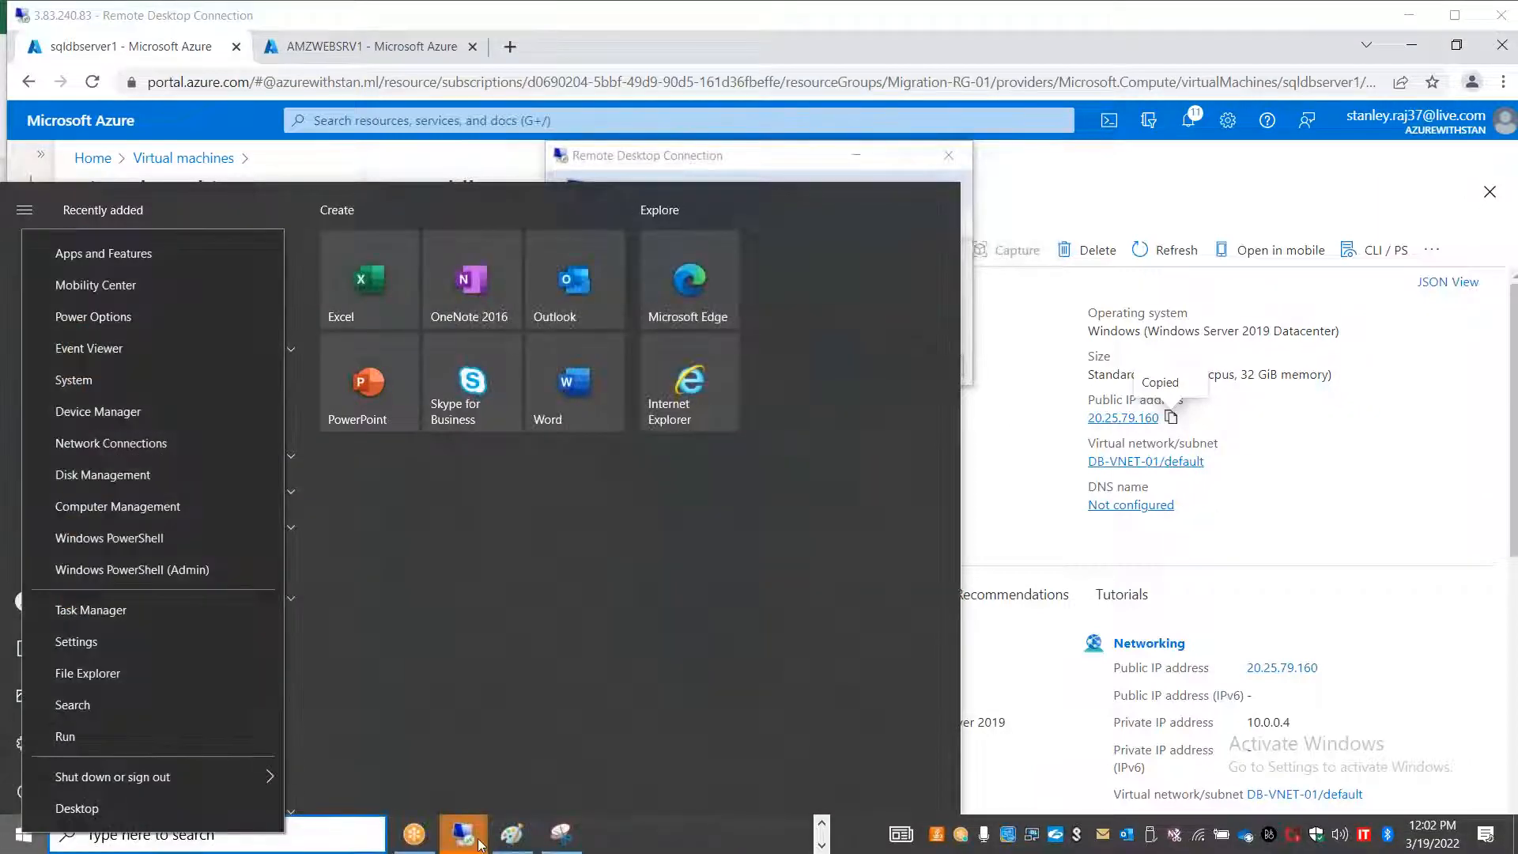
left_click(476, 840)
left_click(636, 765)
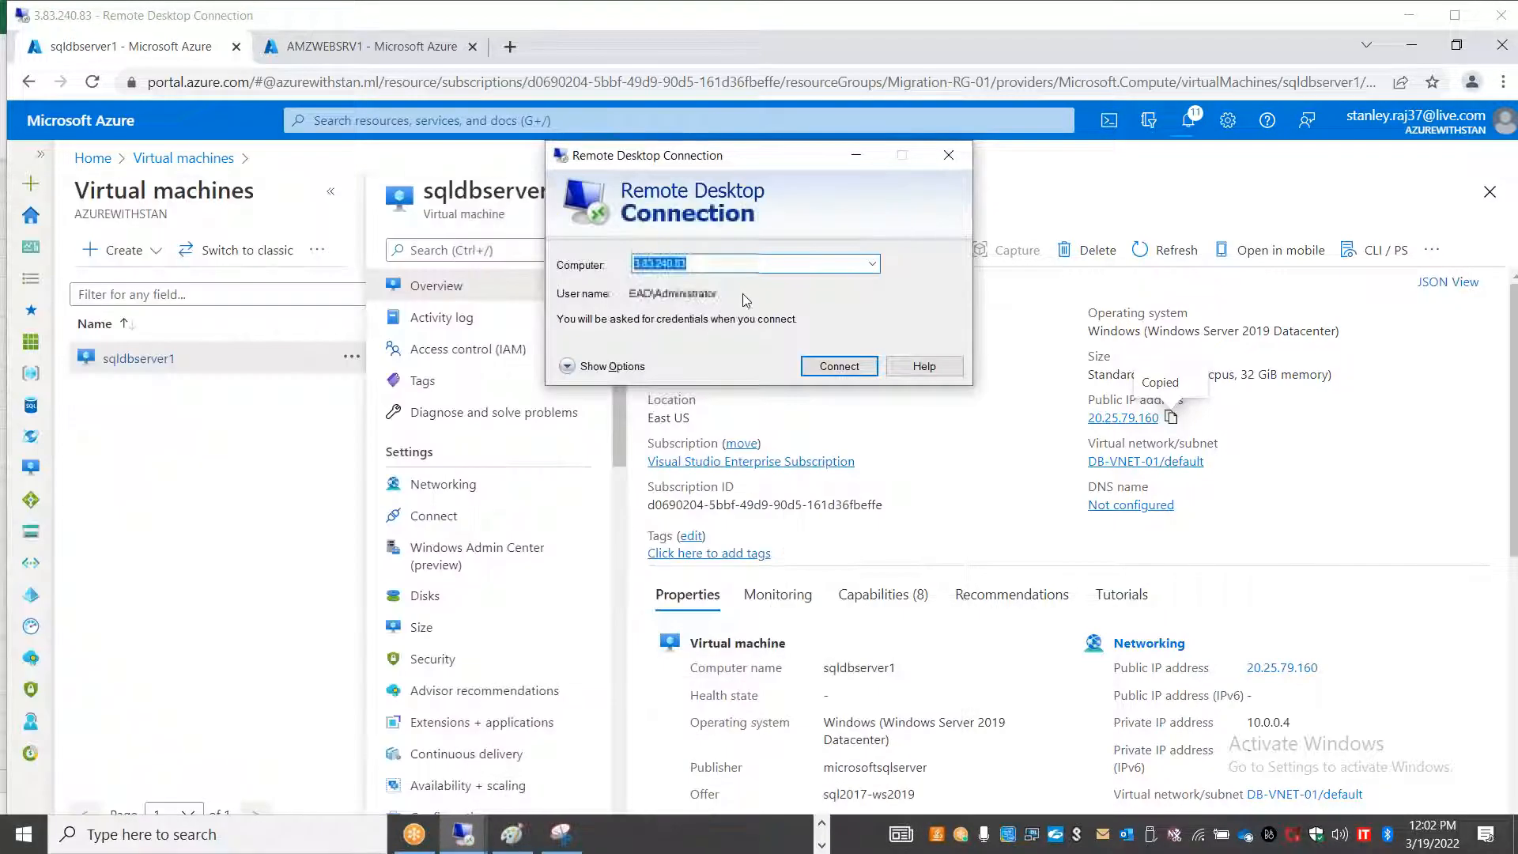
key("ctrl+v")
left_click(825, 369)
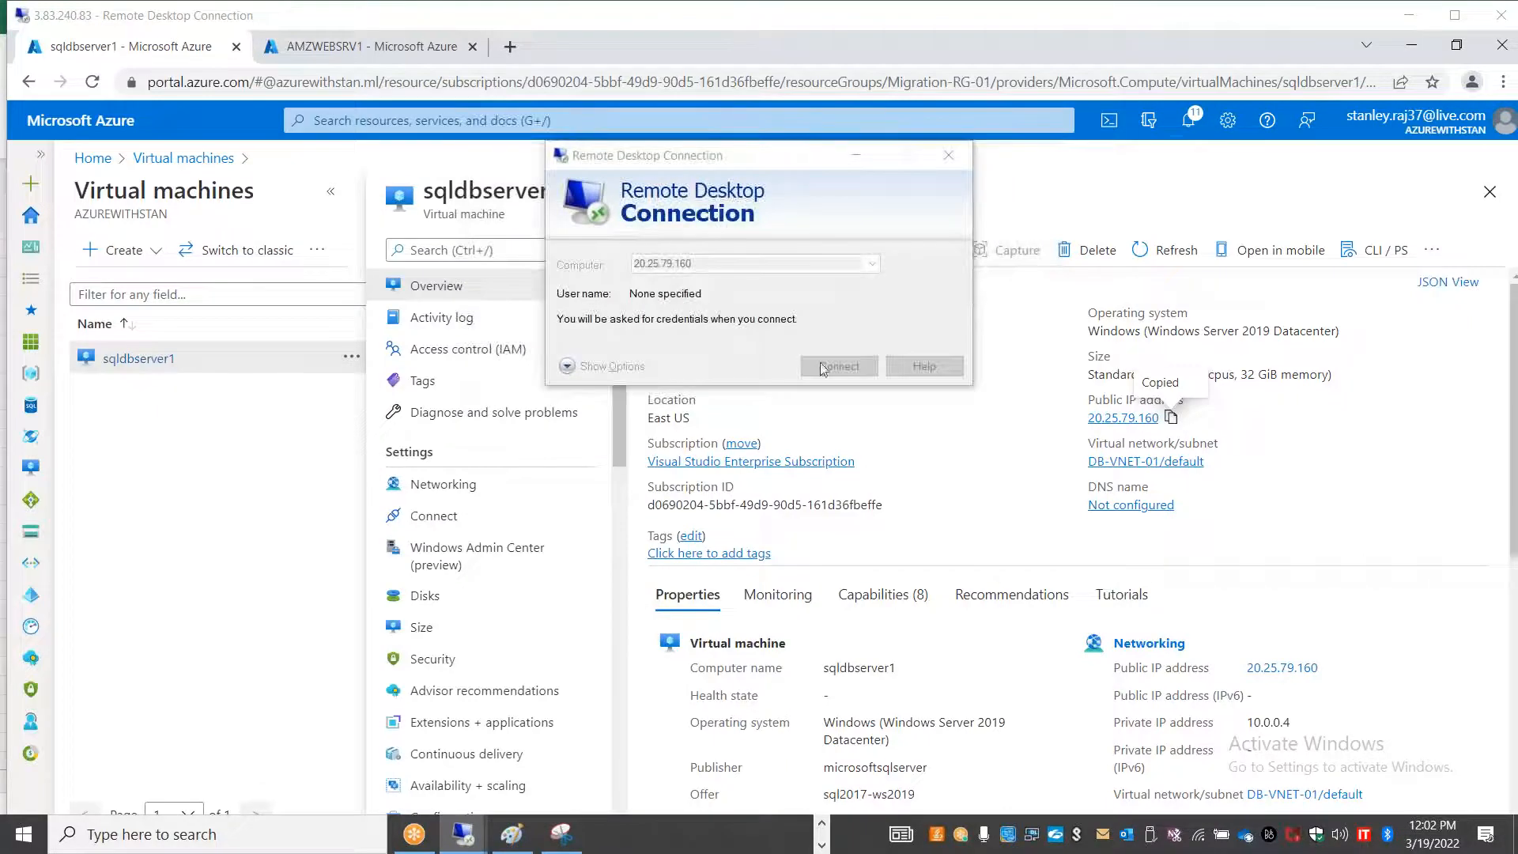
- Sign in to sqldbserver1 with a different account's user name and password, accepting the untrusted certificate
left_click(598, 348)
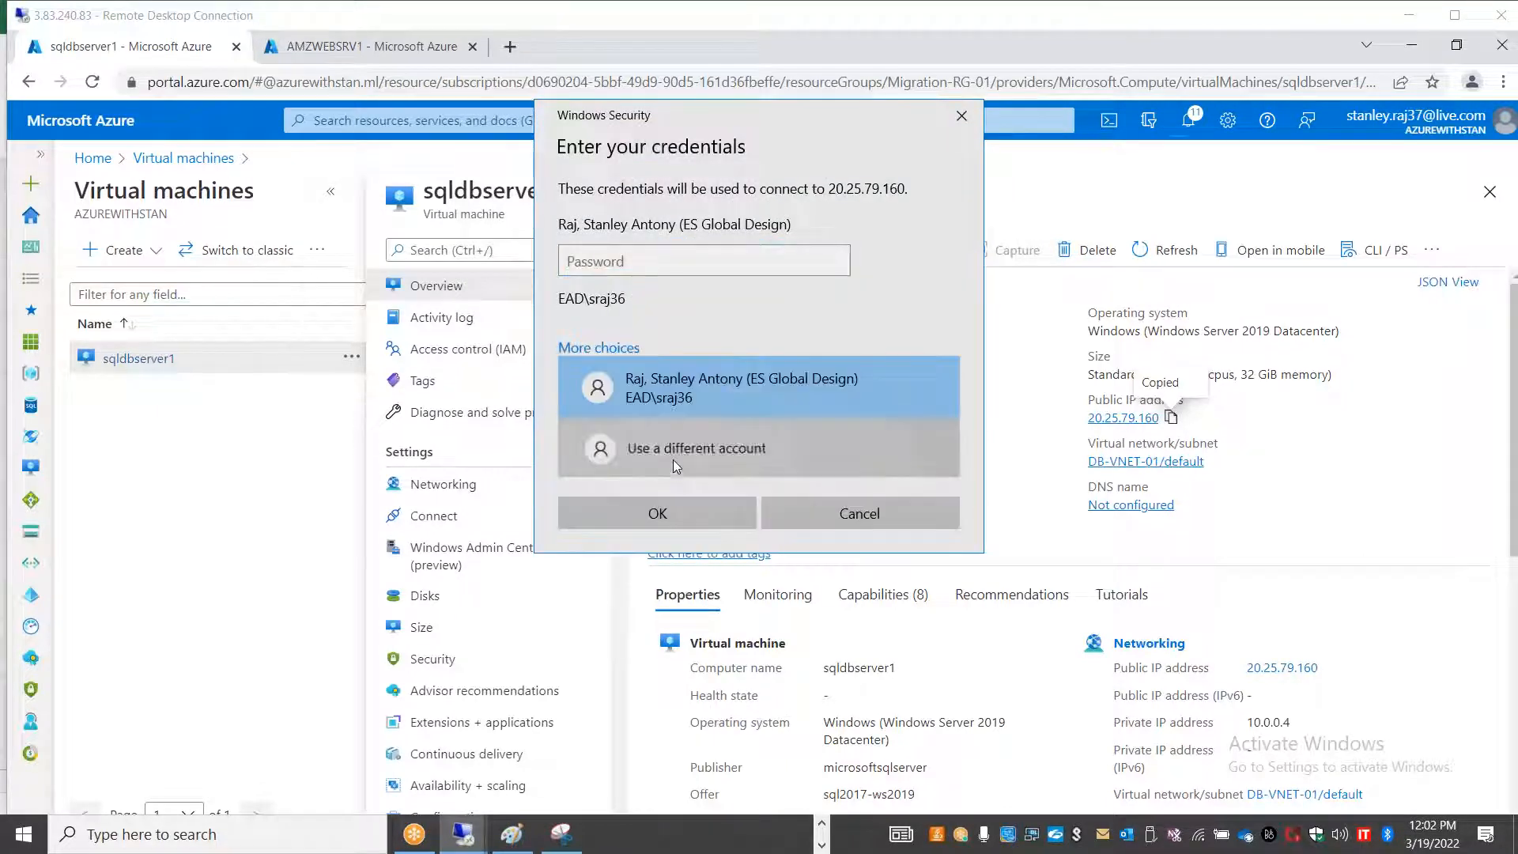
left_click(674, 457)
type("stan")
key("Tab")
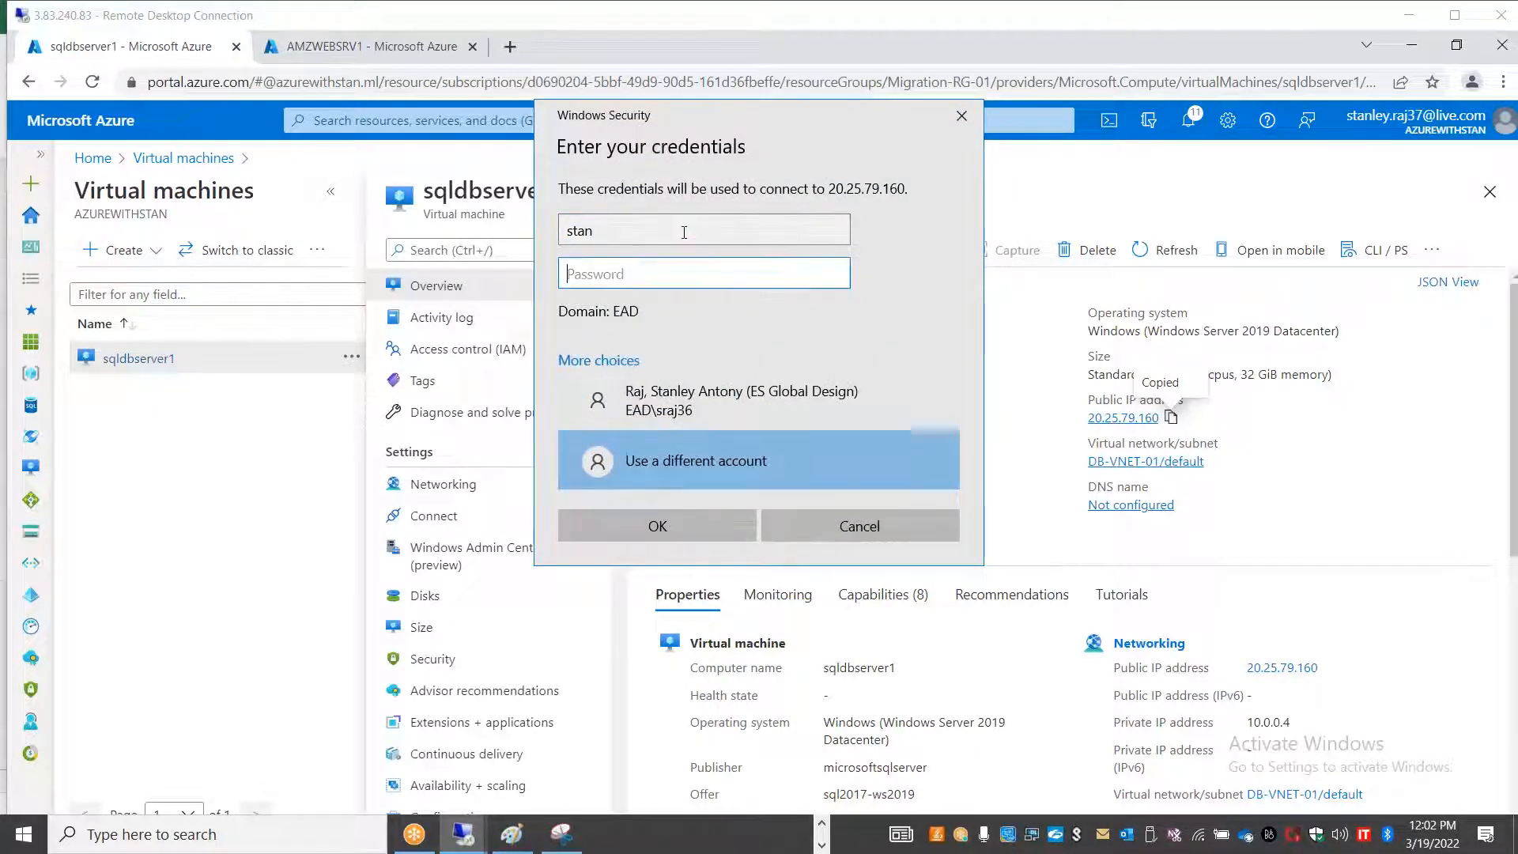
type("************")
key("Return")
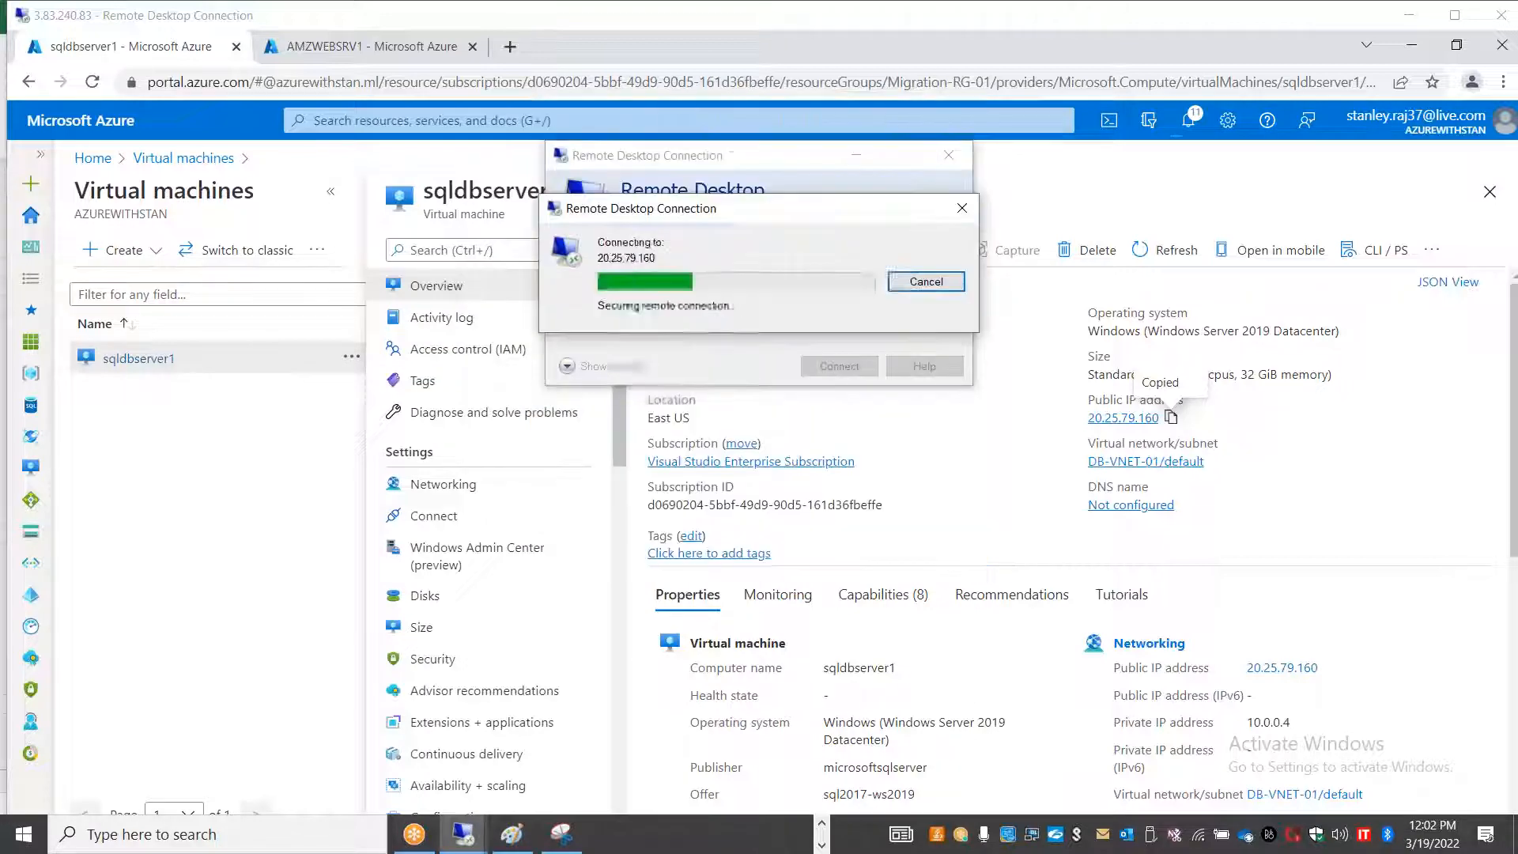
key("Left")
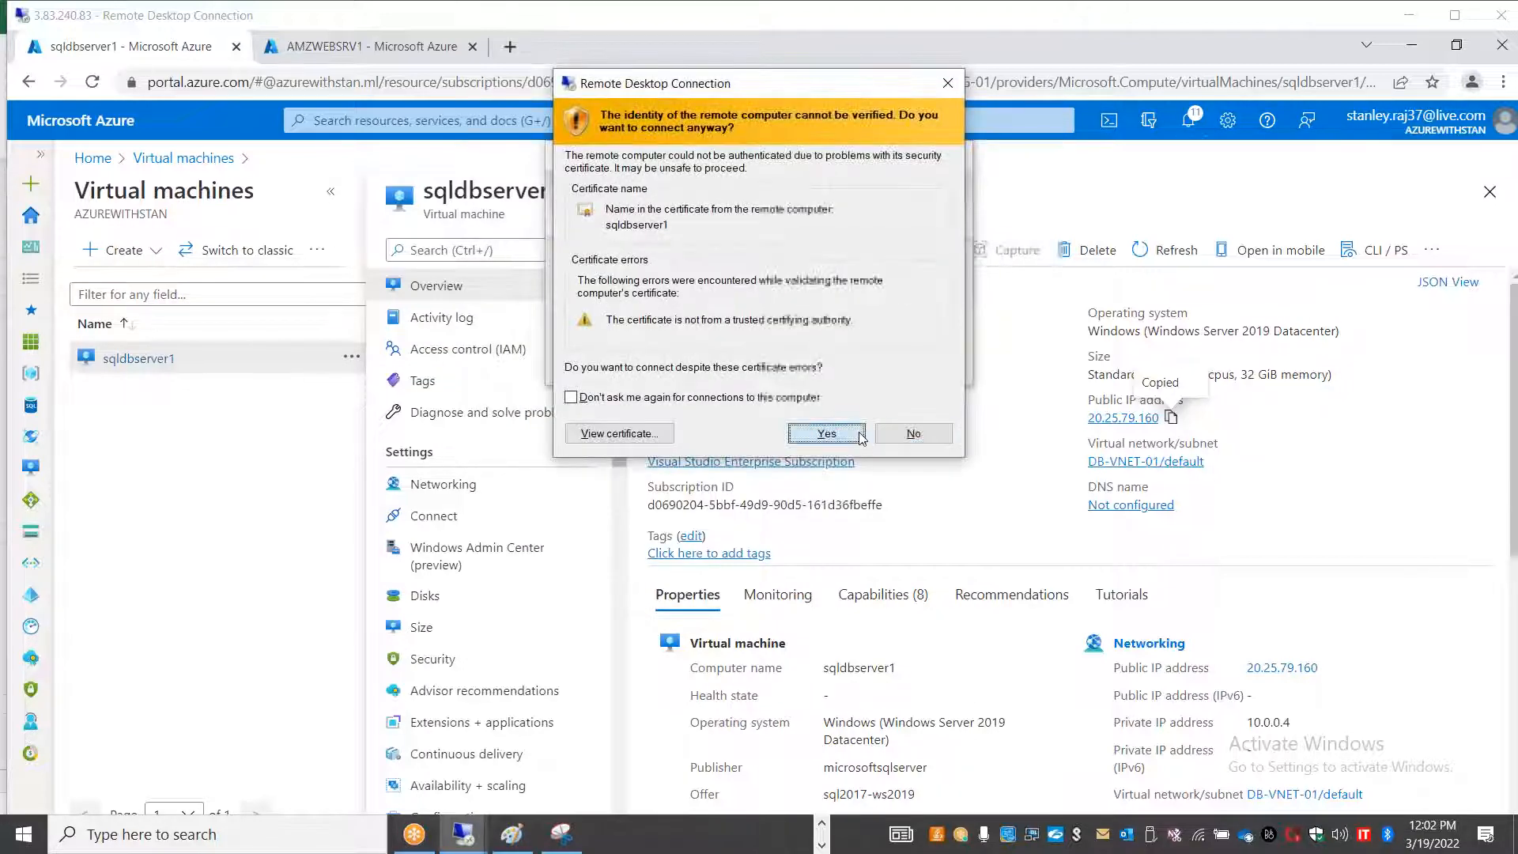
key("Return")
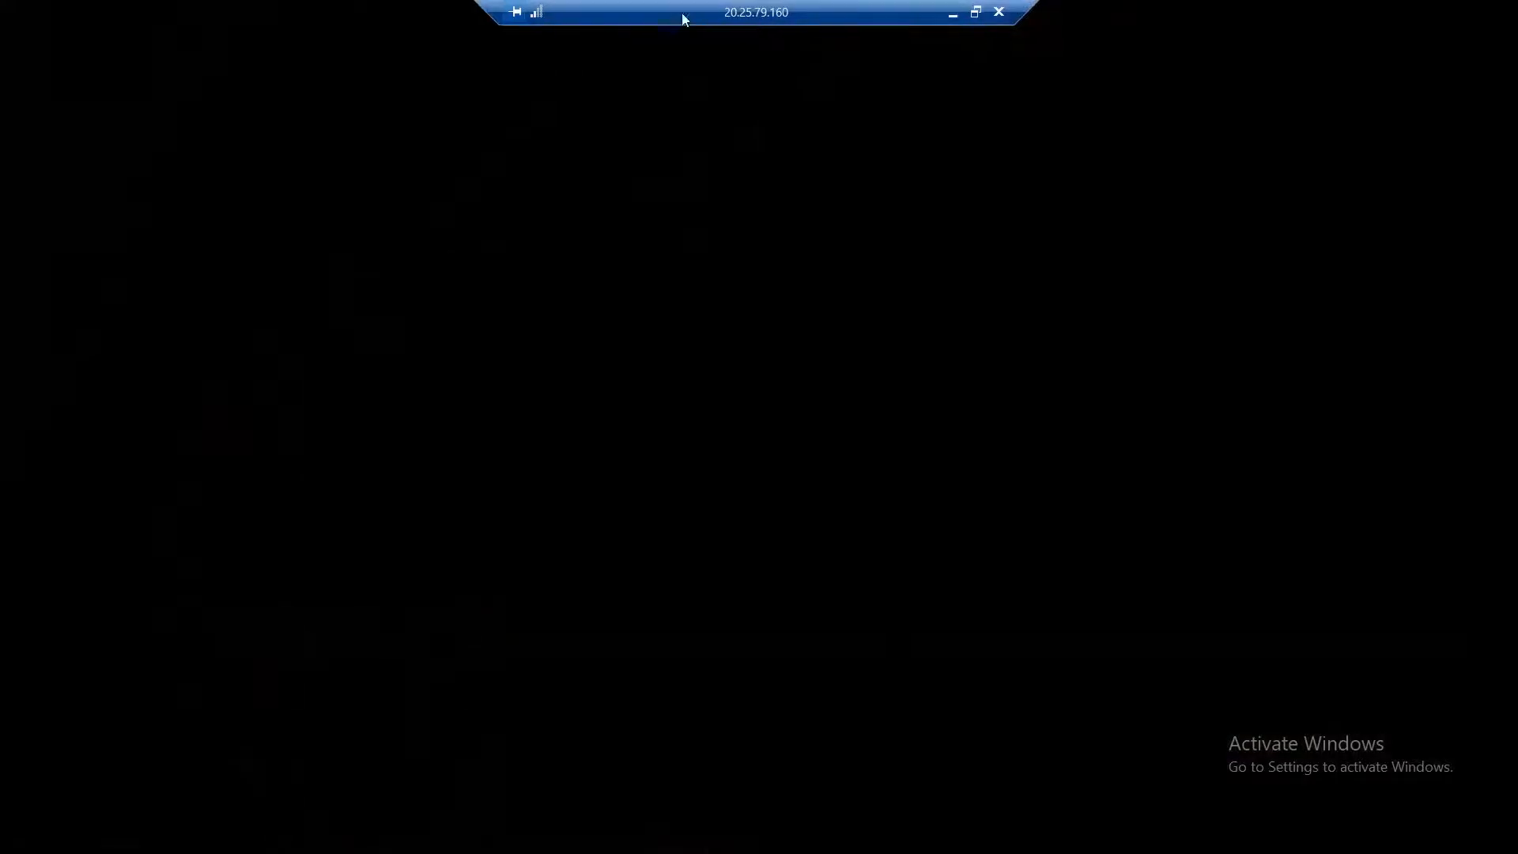
- Expand Microsoft SQL Server Tools 18 among the server's installed programs and allow the server to be discoverable on the network
left_click_drag(681, 17, 420, 11)
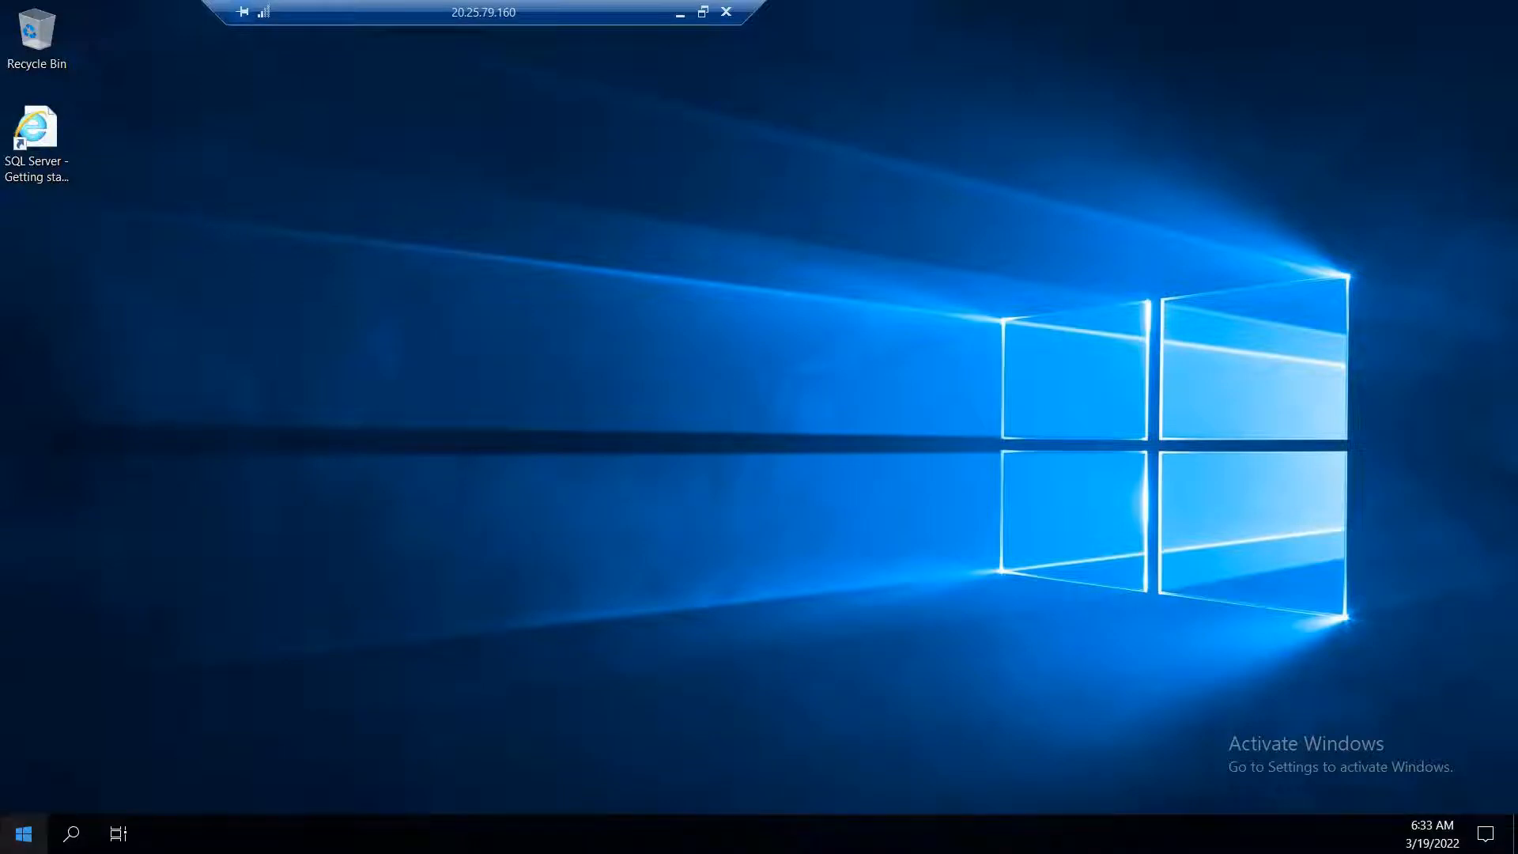
left_click(24, 834)
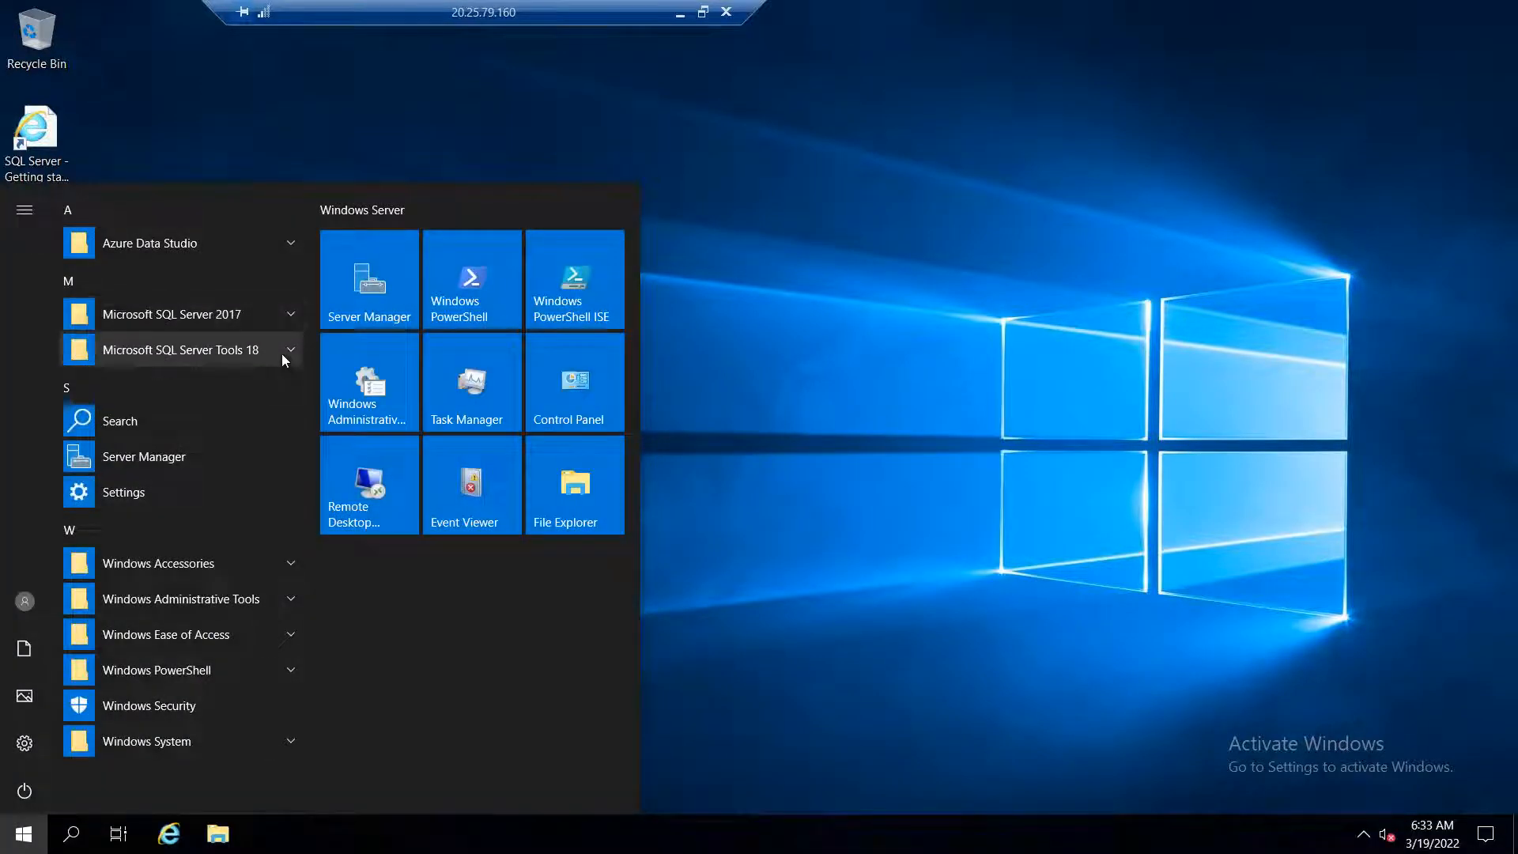
left_click(282, 353)
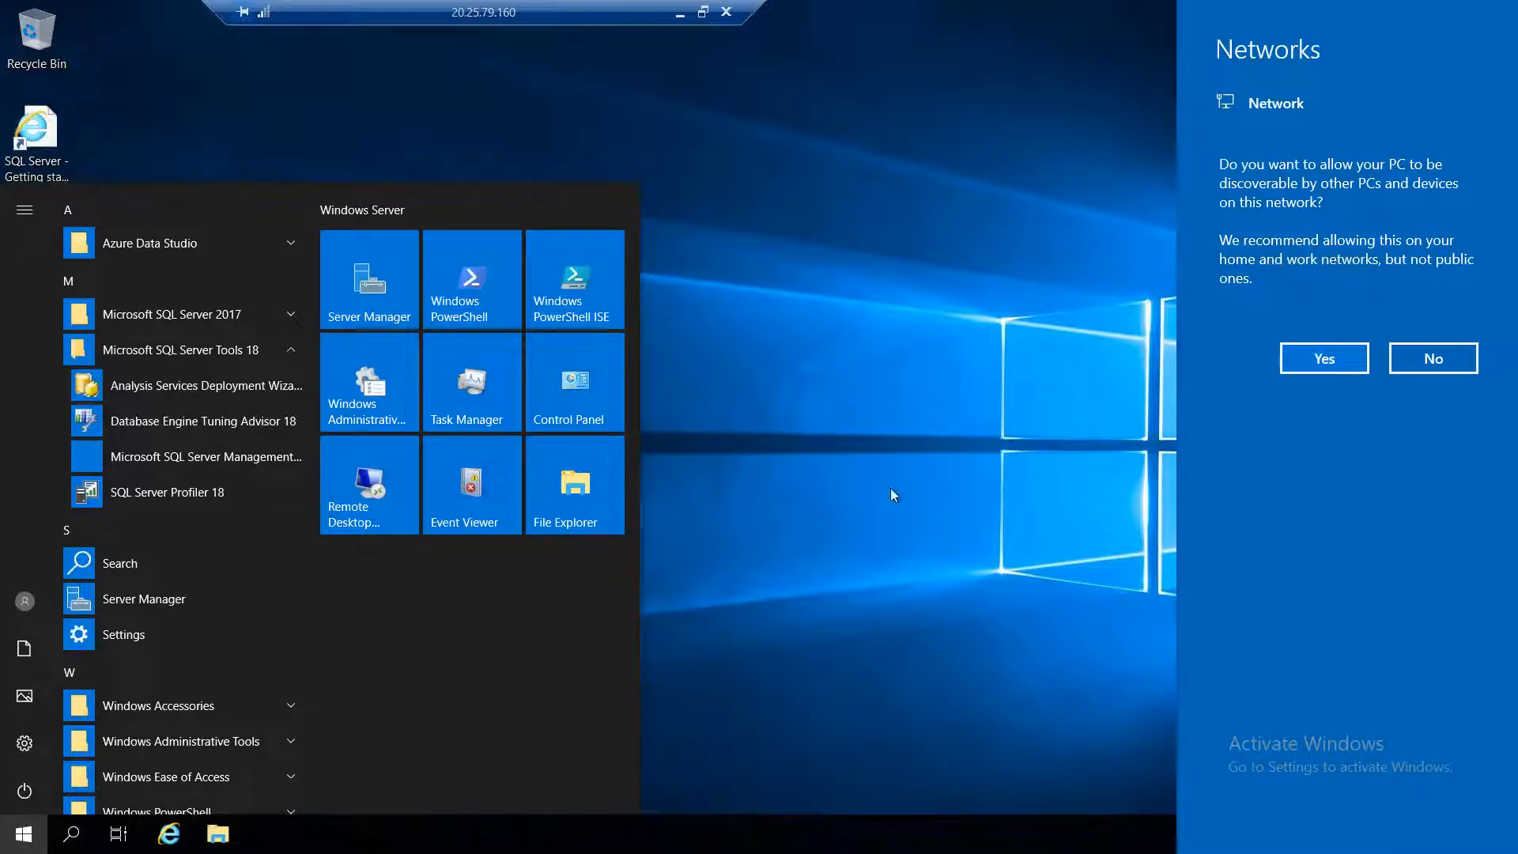
left_click(1314, 358)
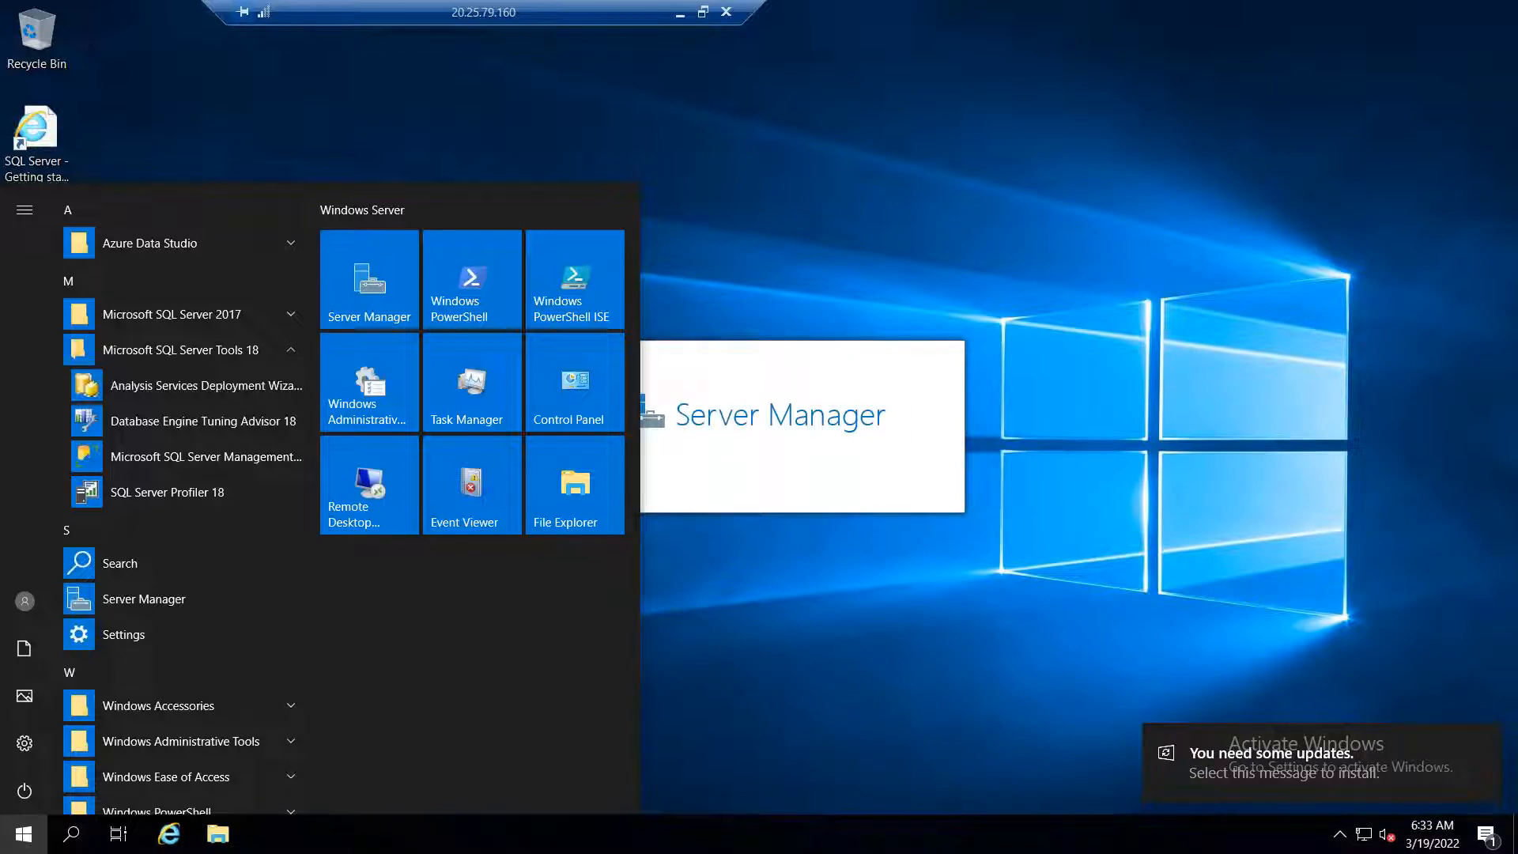
- Take the sqldbserver1 session out of full screen and review AMZWEBSRV1's replication status and infrastructure view in the migration vault
left_click(703, 13)
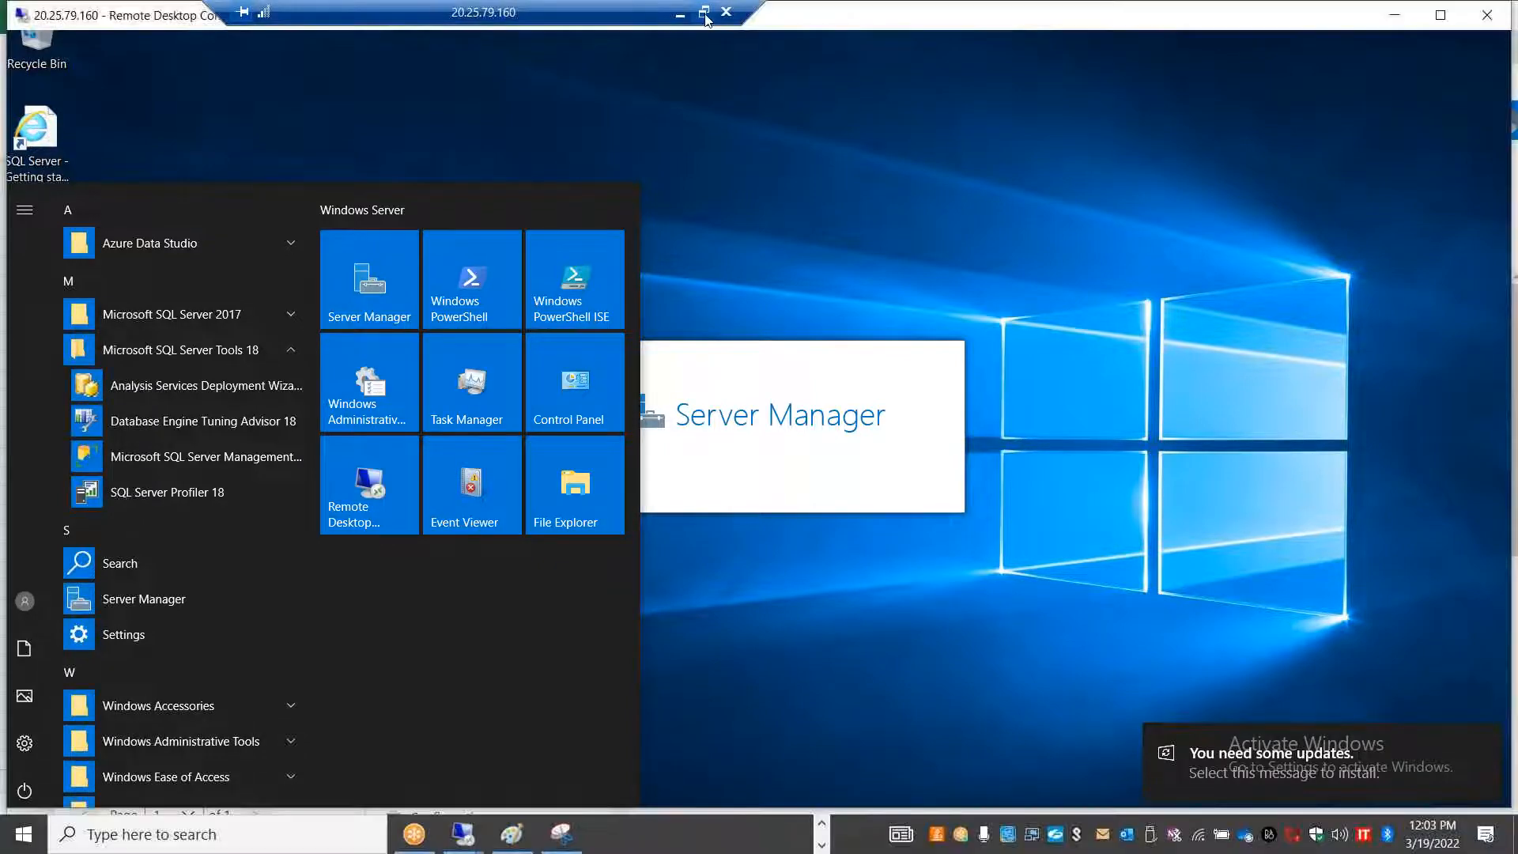
left_click_drag(587, 26, 1087, 79)
left_click(369, 46)
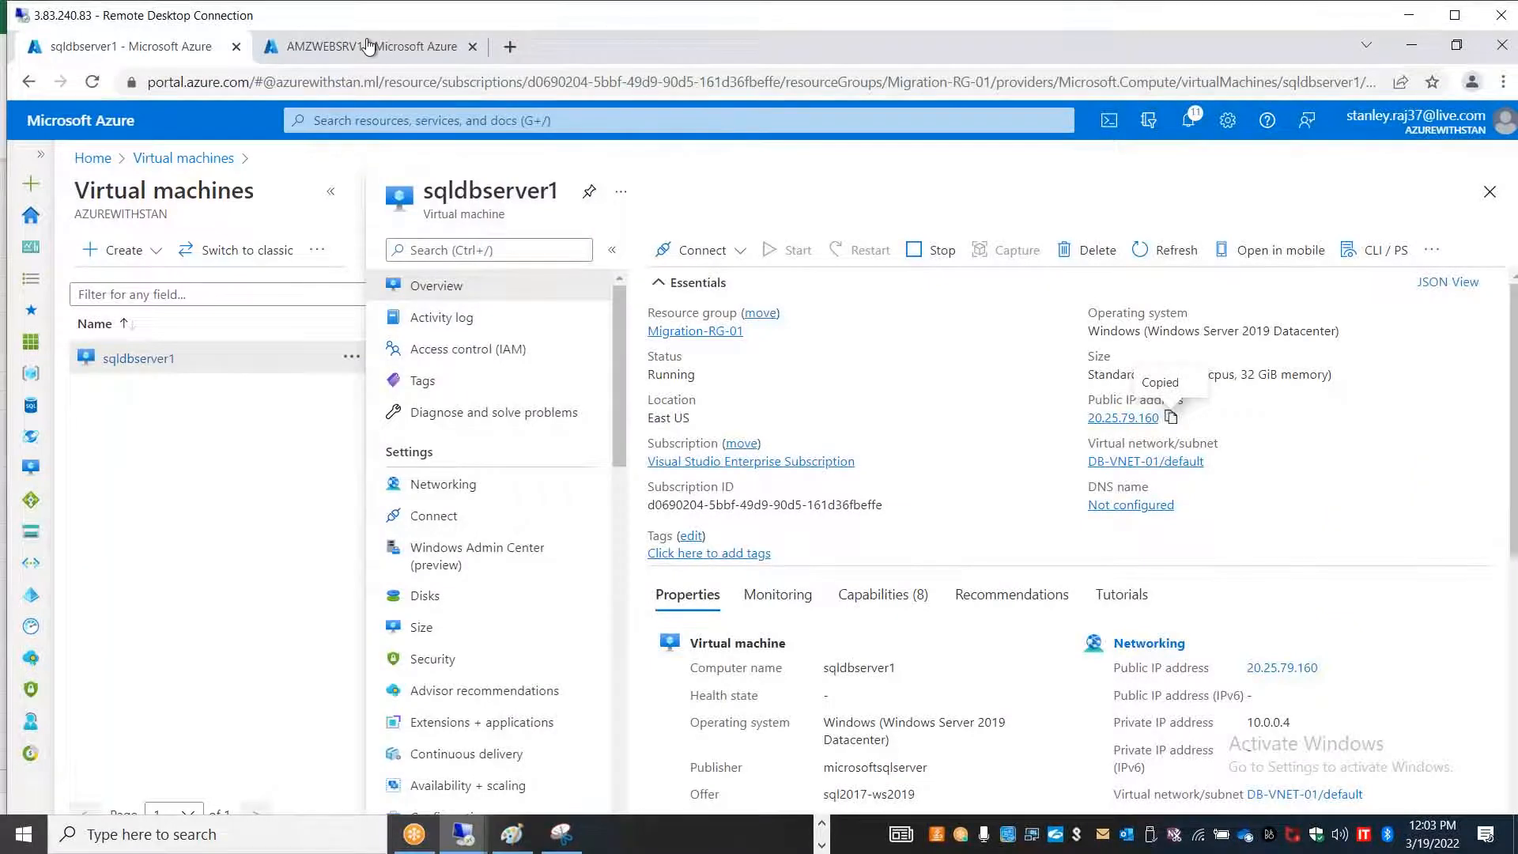
left_click(369, 46)
left_click(437, 158)
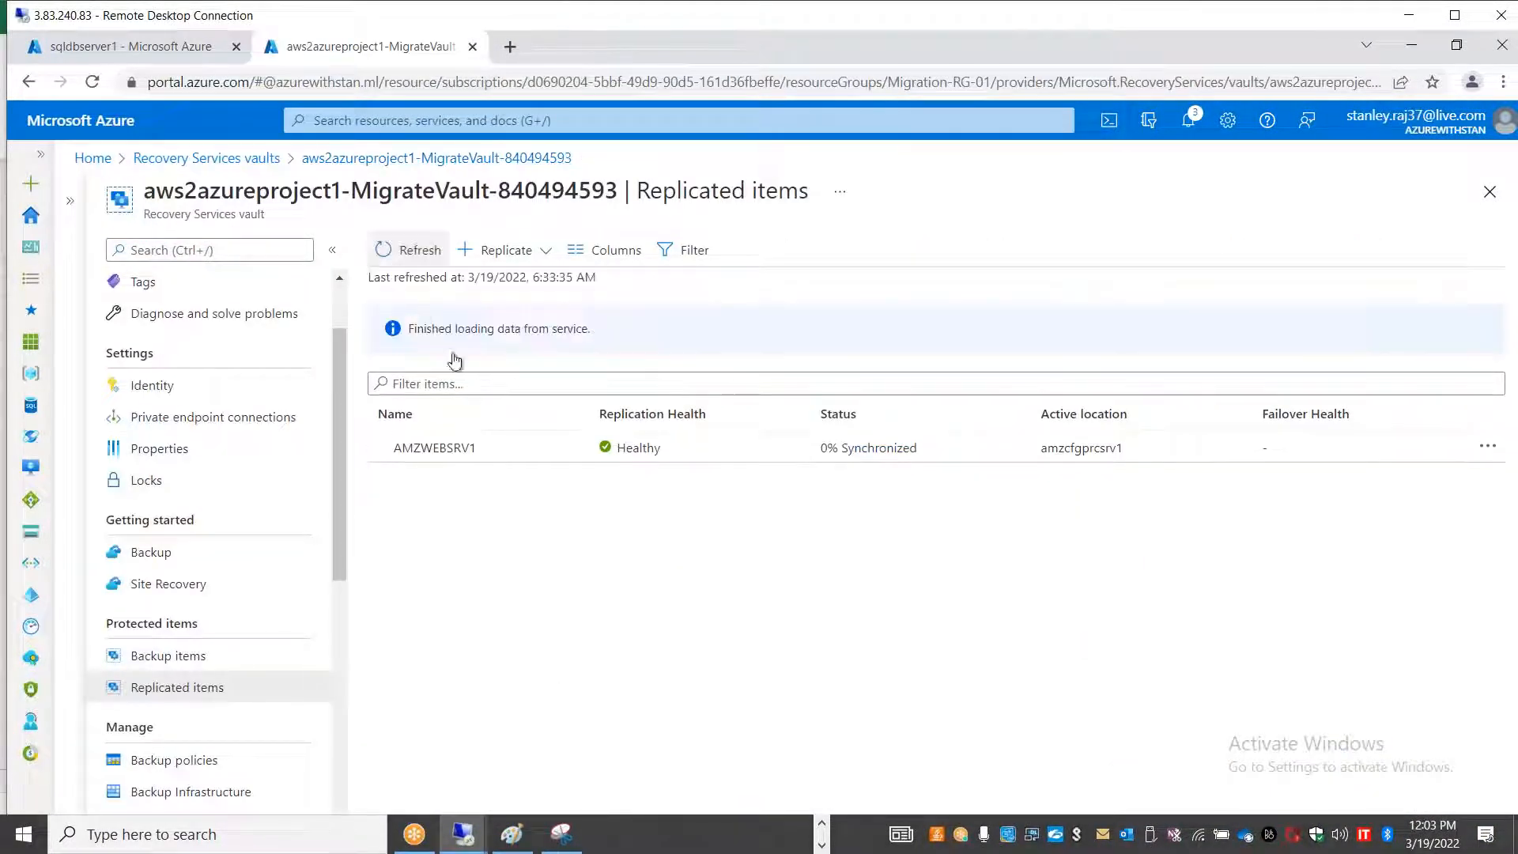
left_click(462, 461)
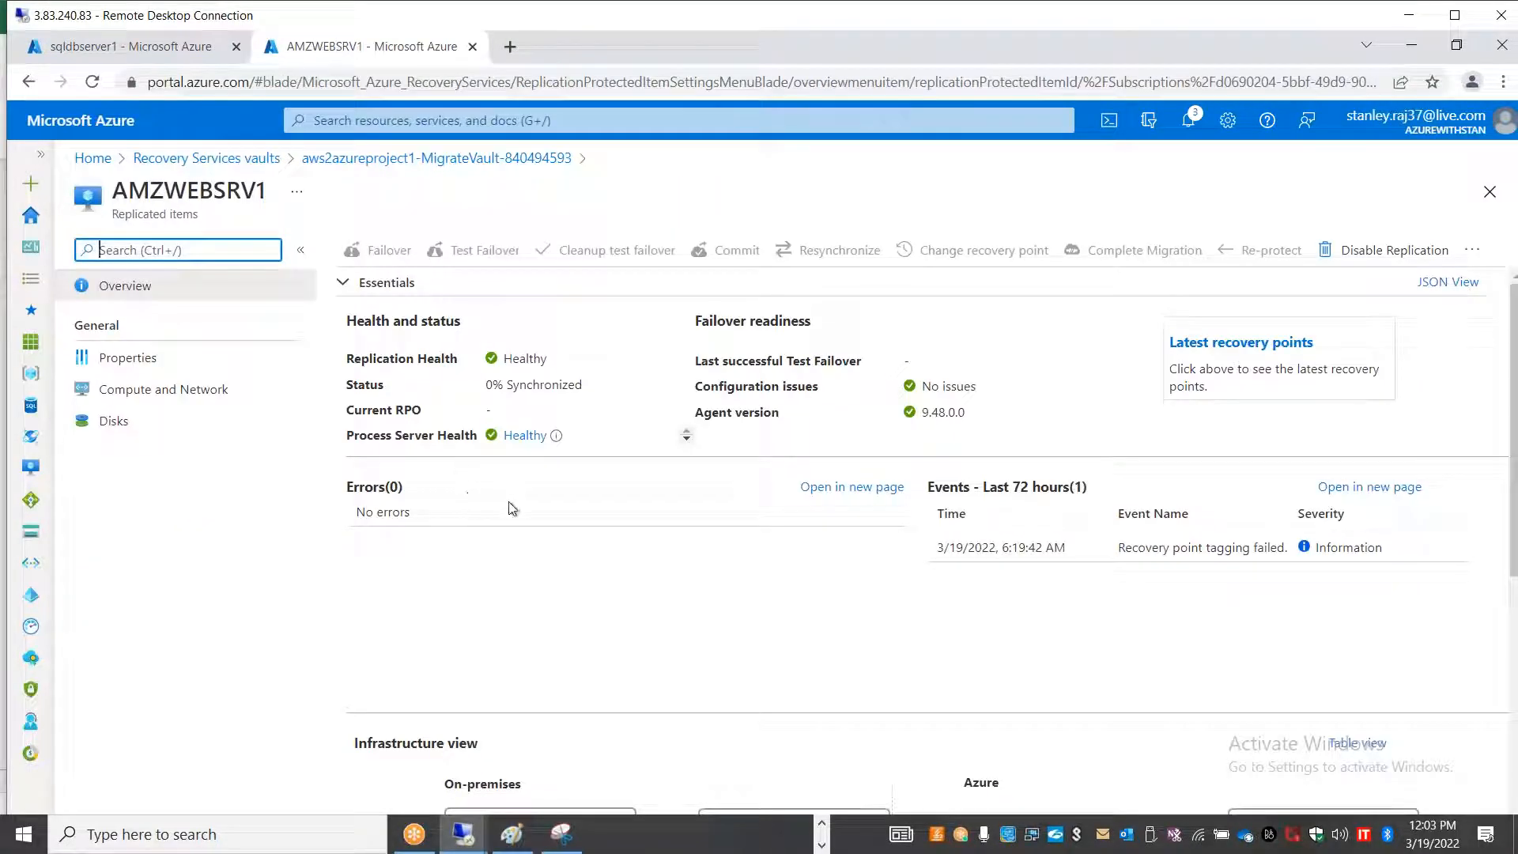
scroll(661, 659, "down", 5)
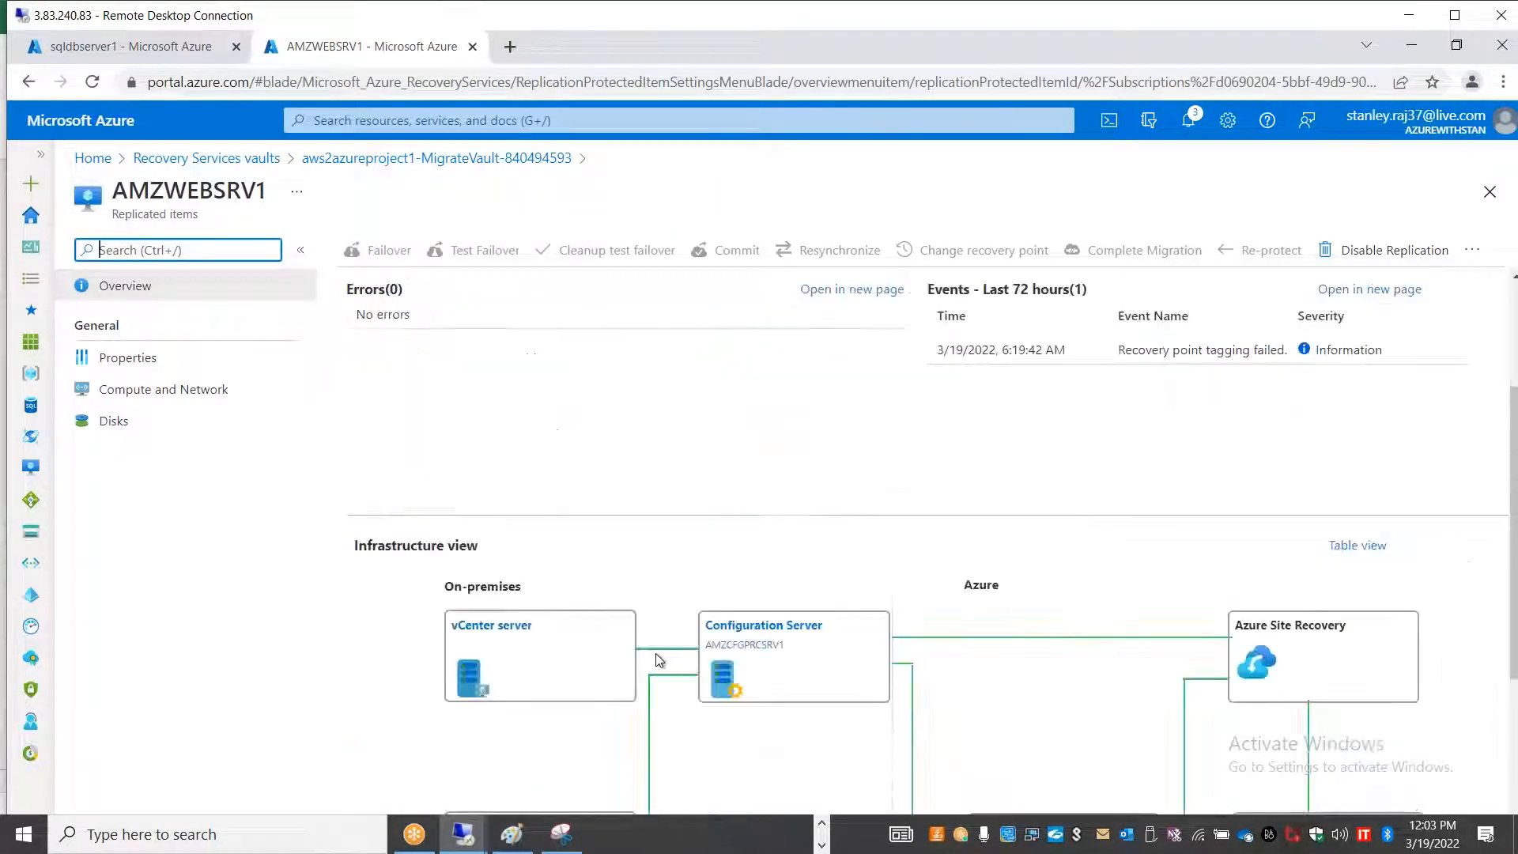
scroll(654, 657, "up", 5)
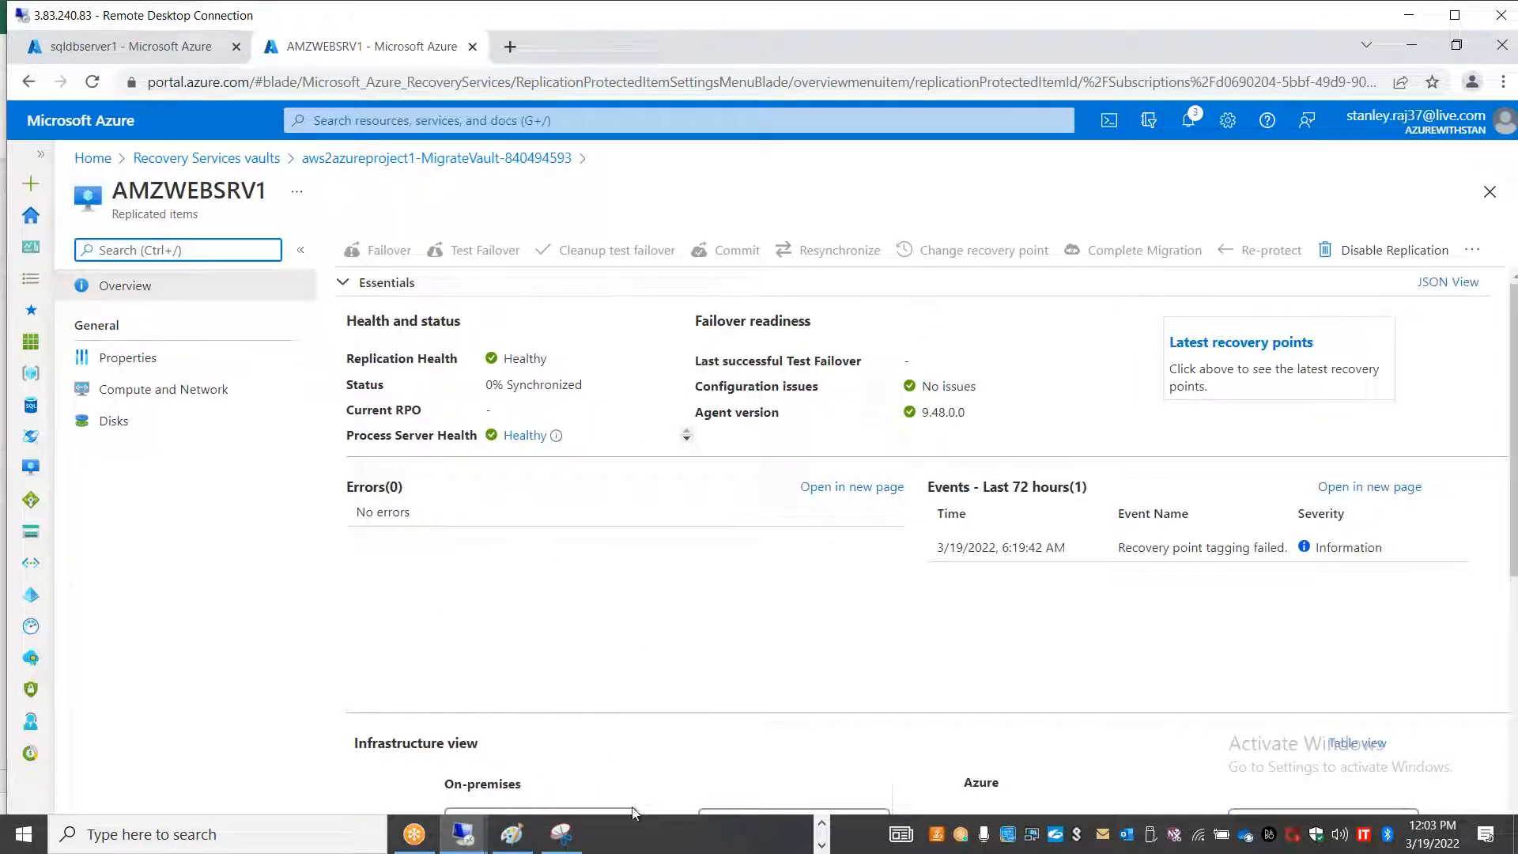
- Check the Ethernet status in the 52.91.225.75 remote session and return to the migration vault's list of replicated items
left_click(478, 841)
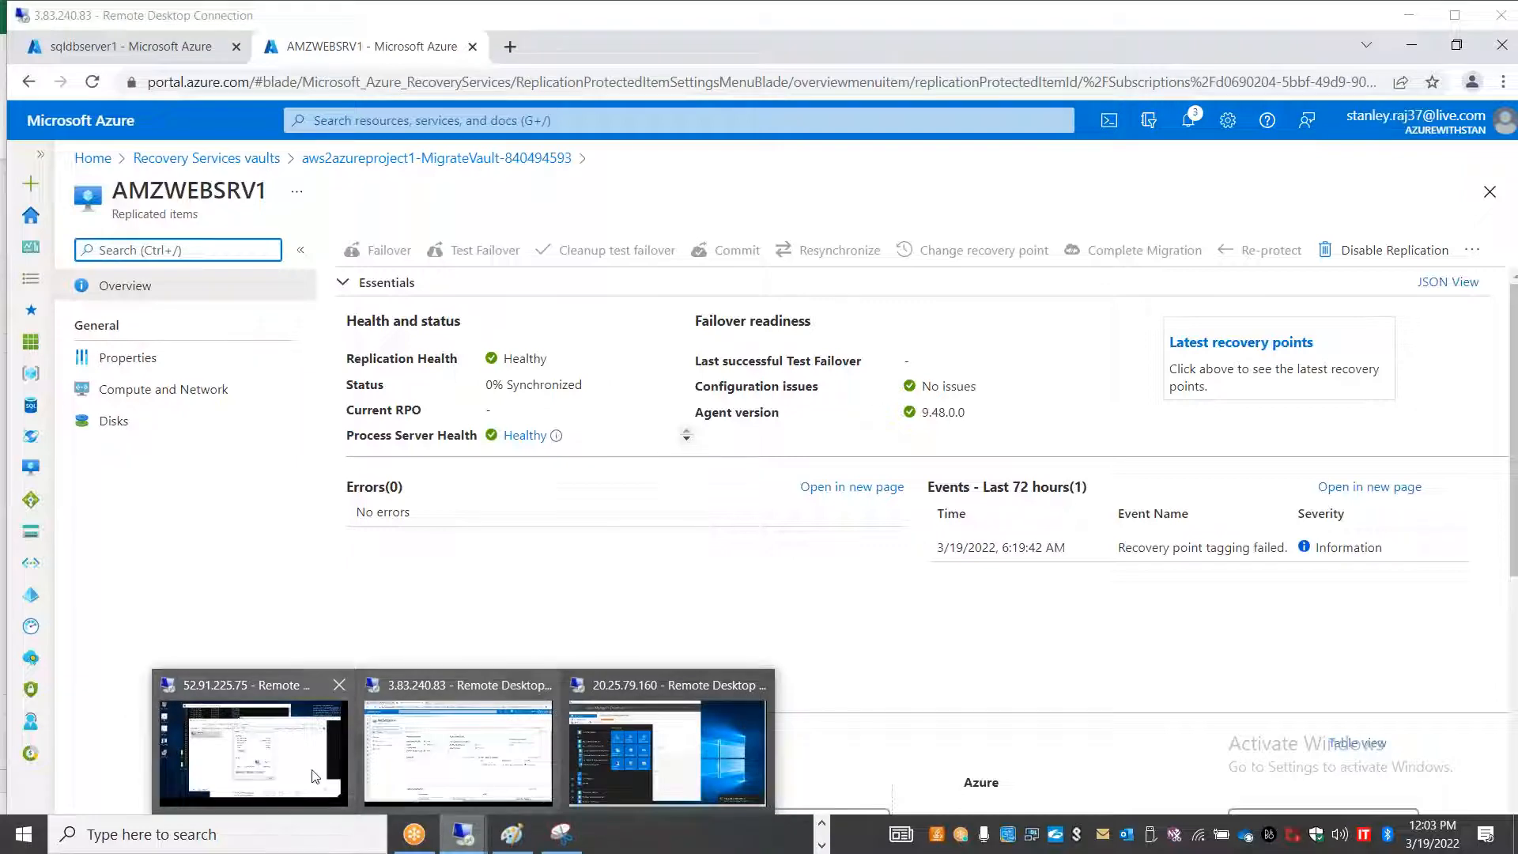
left_click(253, 751)
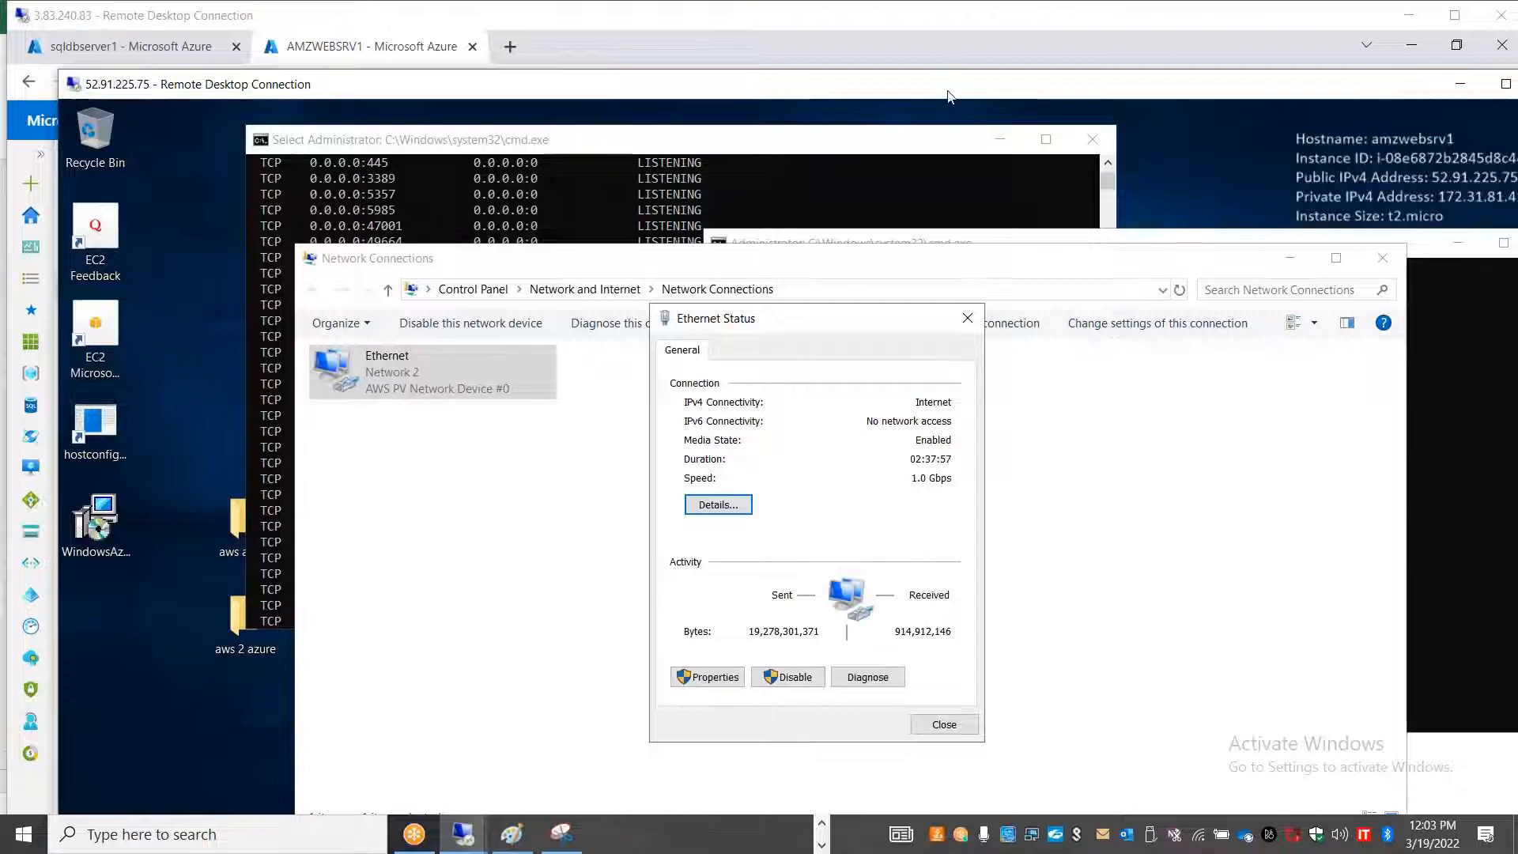
left_click_drag(949, 96, 650, 165)
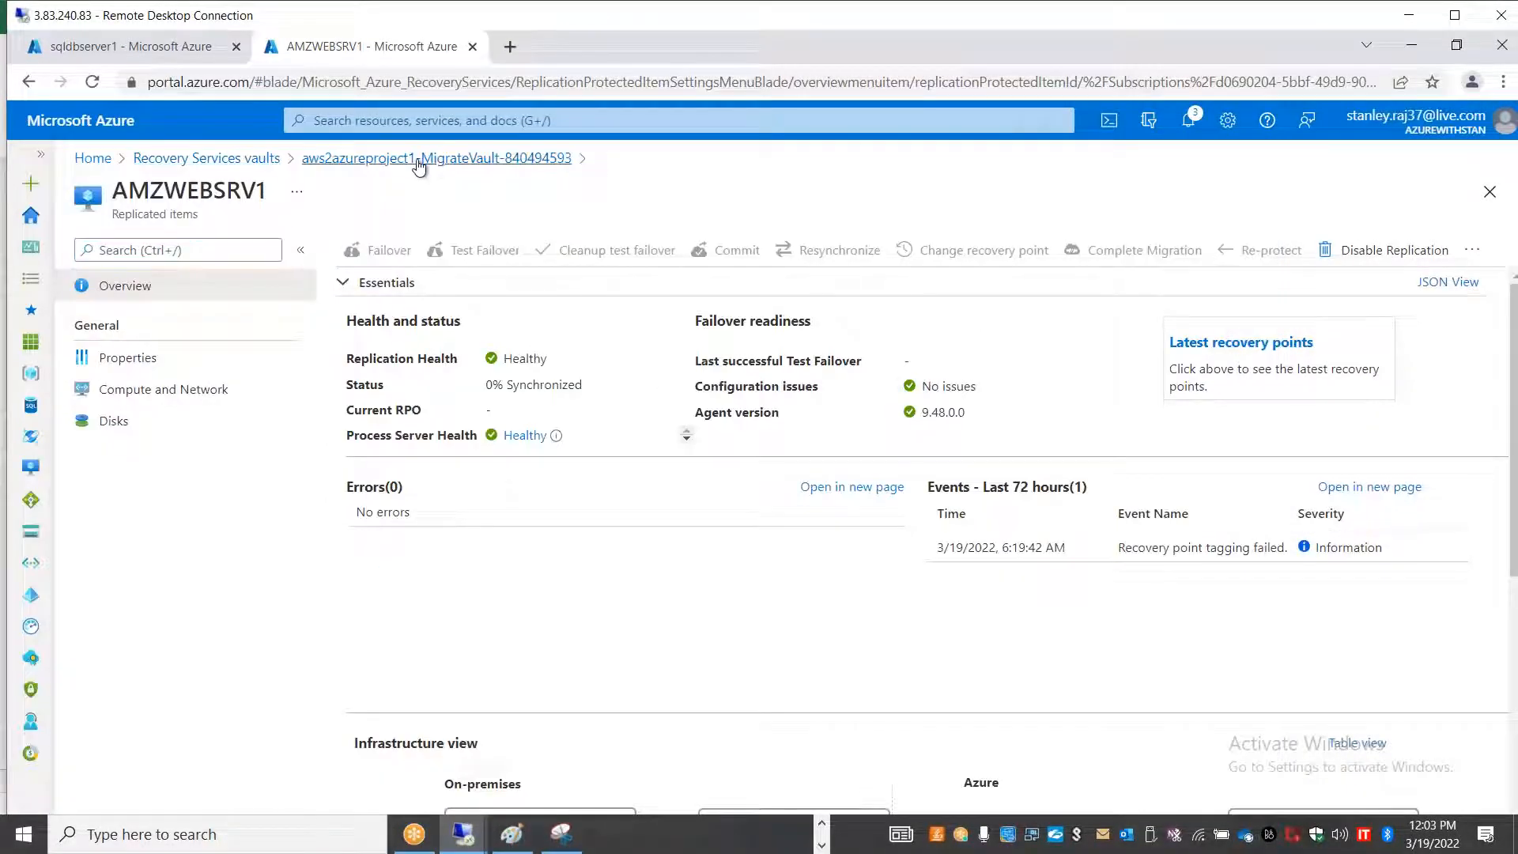
left_click(419, 159)
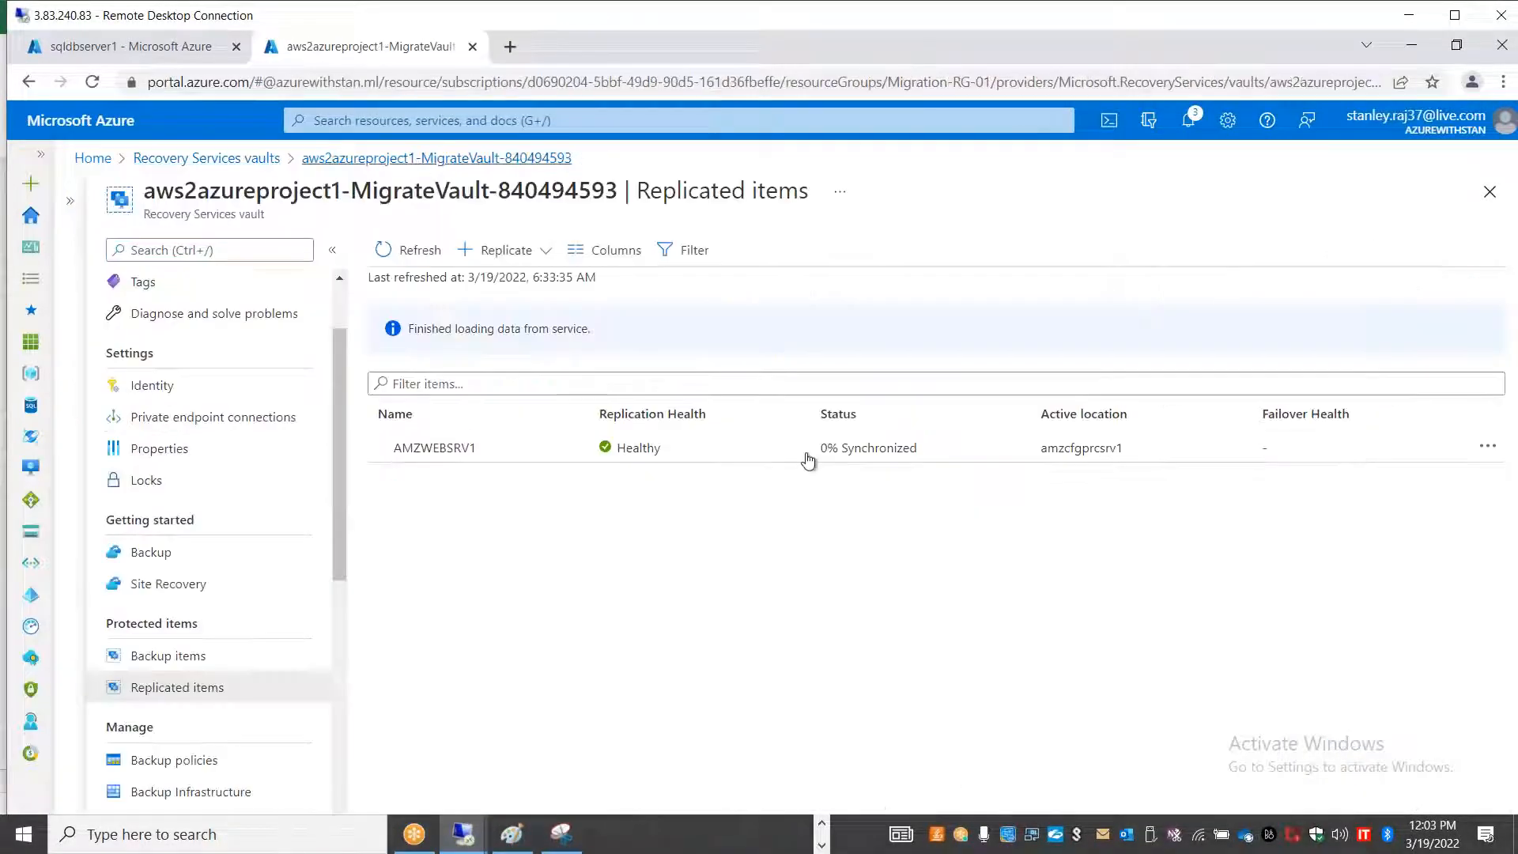
- Show the 52.91.225.75 session in full screen and check the server's local disk space under This PC
left_click(463, 835)
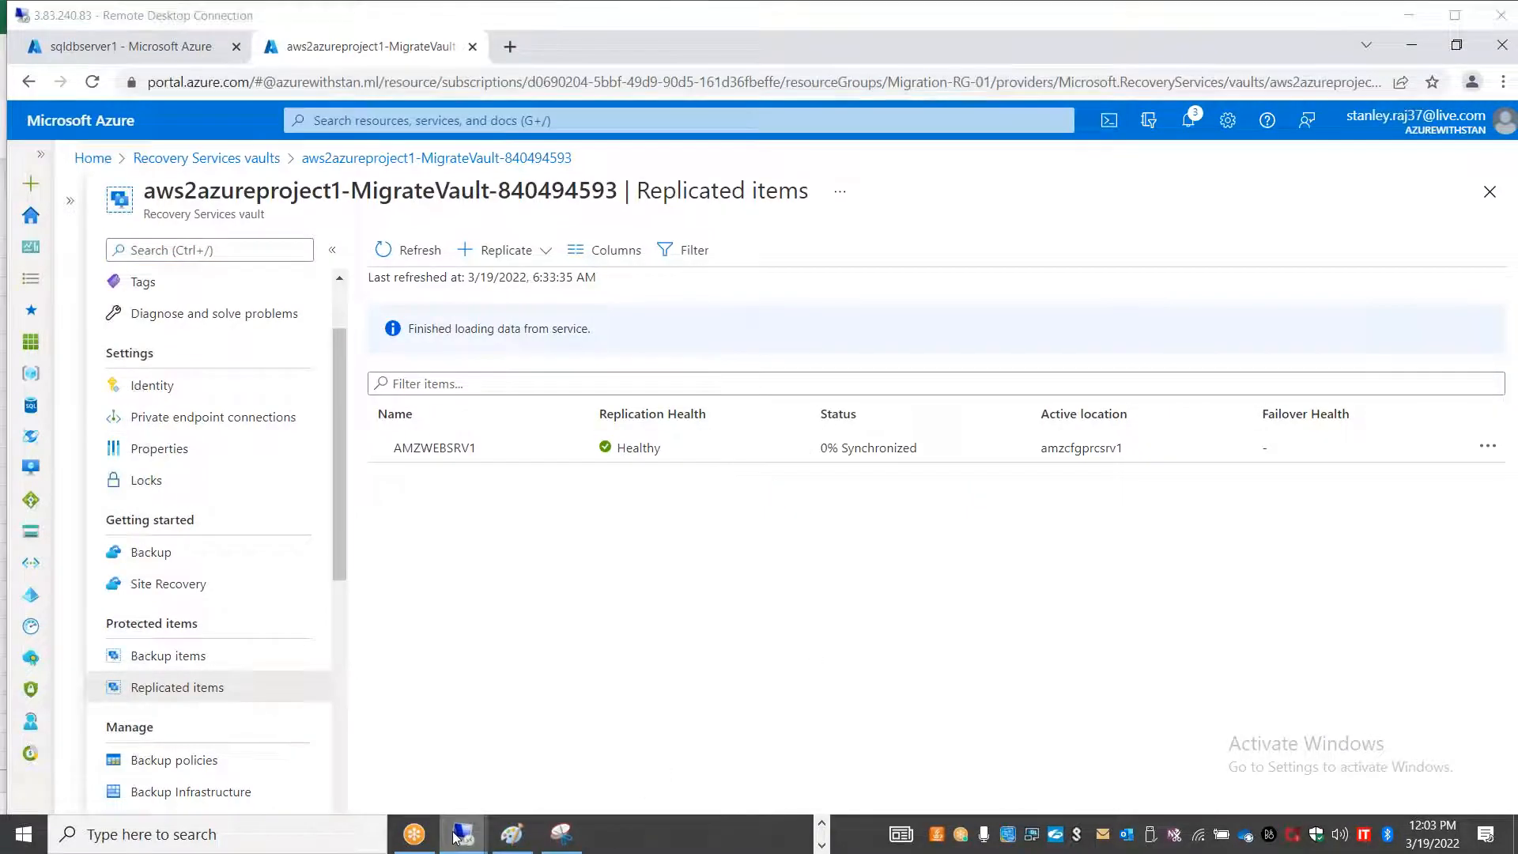
left_click(282, 685)
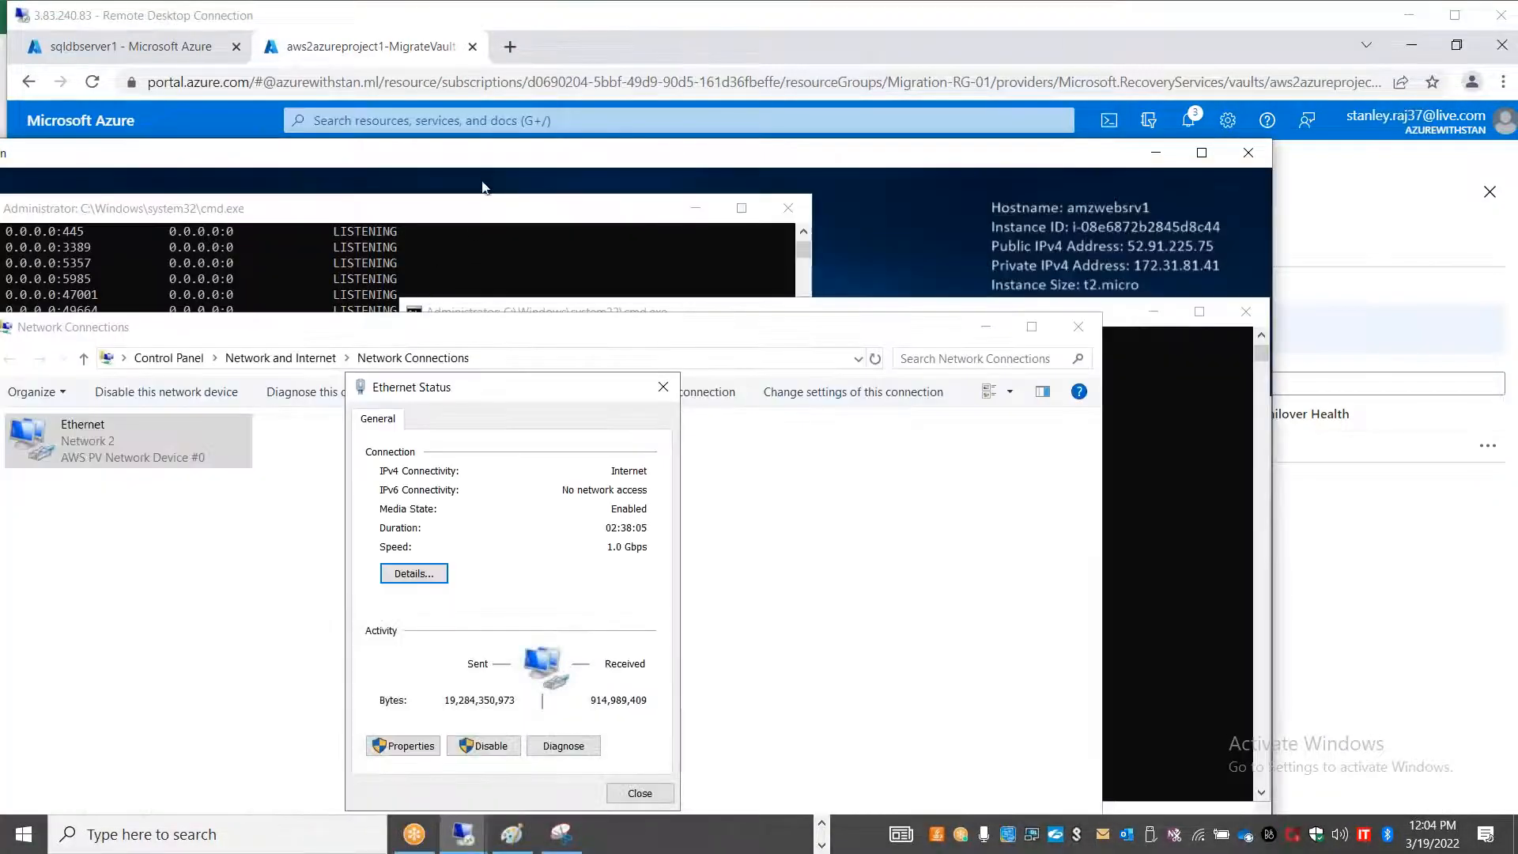
double_click(494, 157)
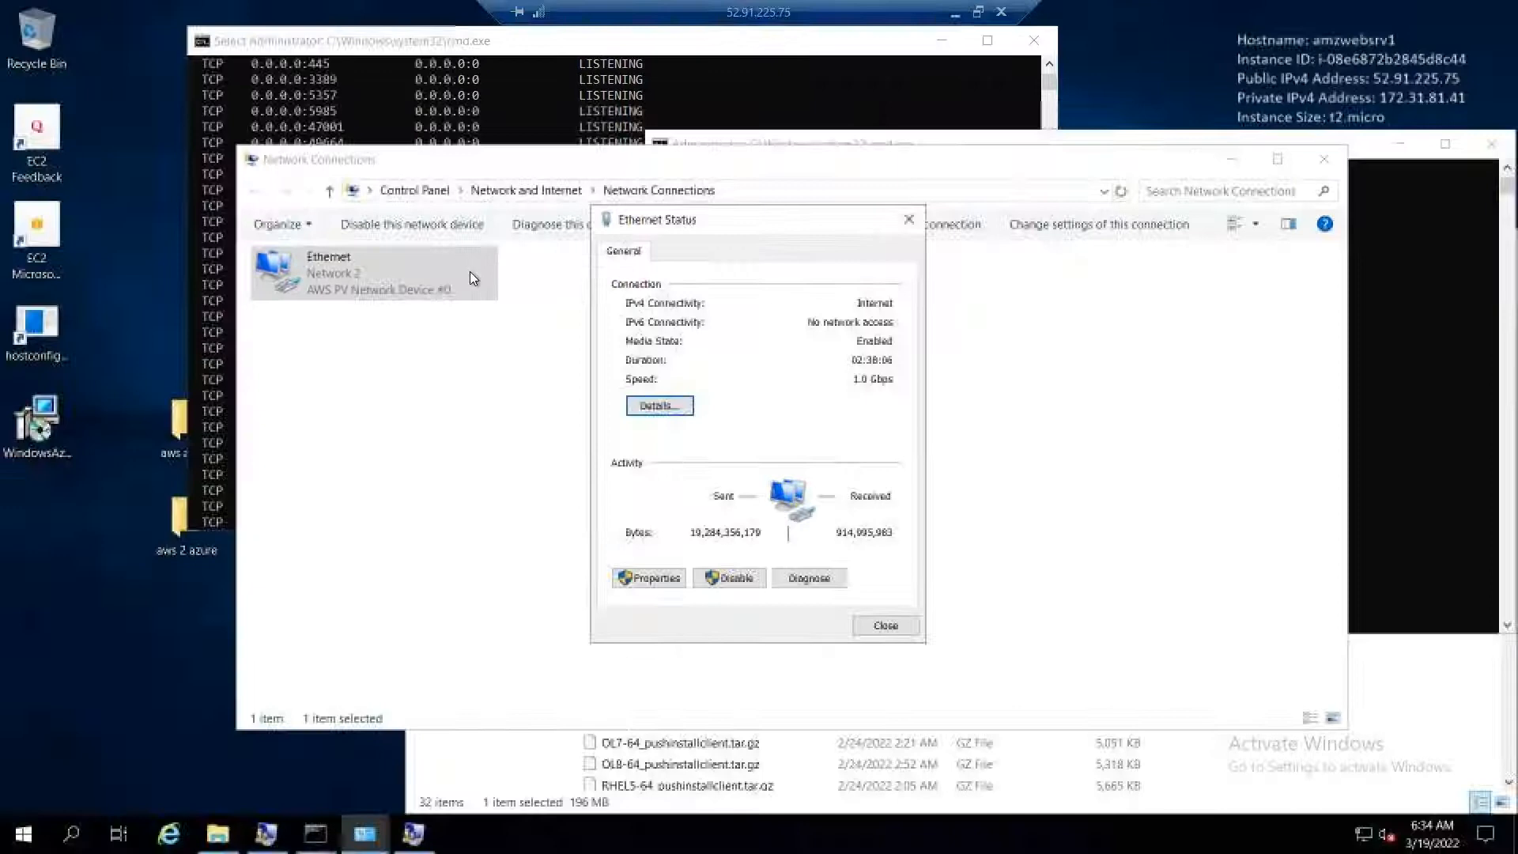
right_click(22, 834)
left_click(142, 743)
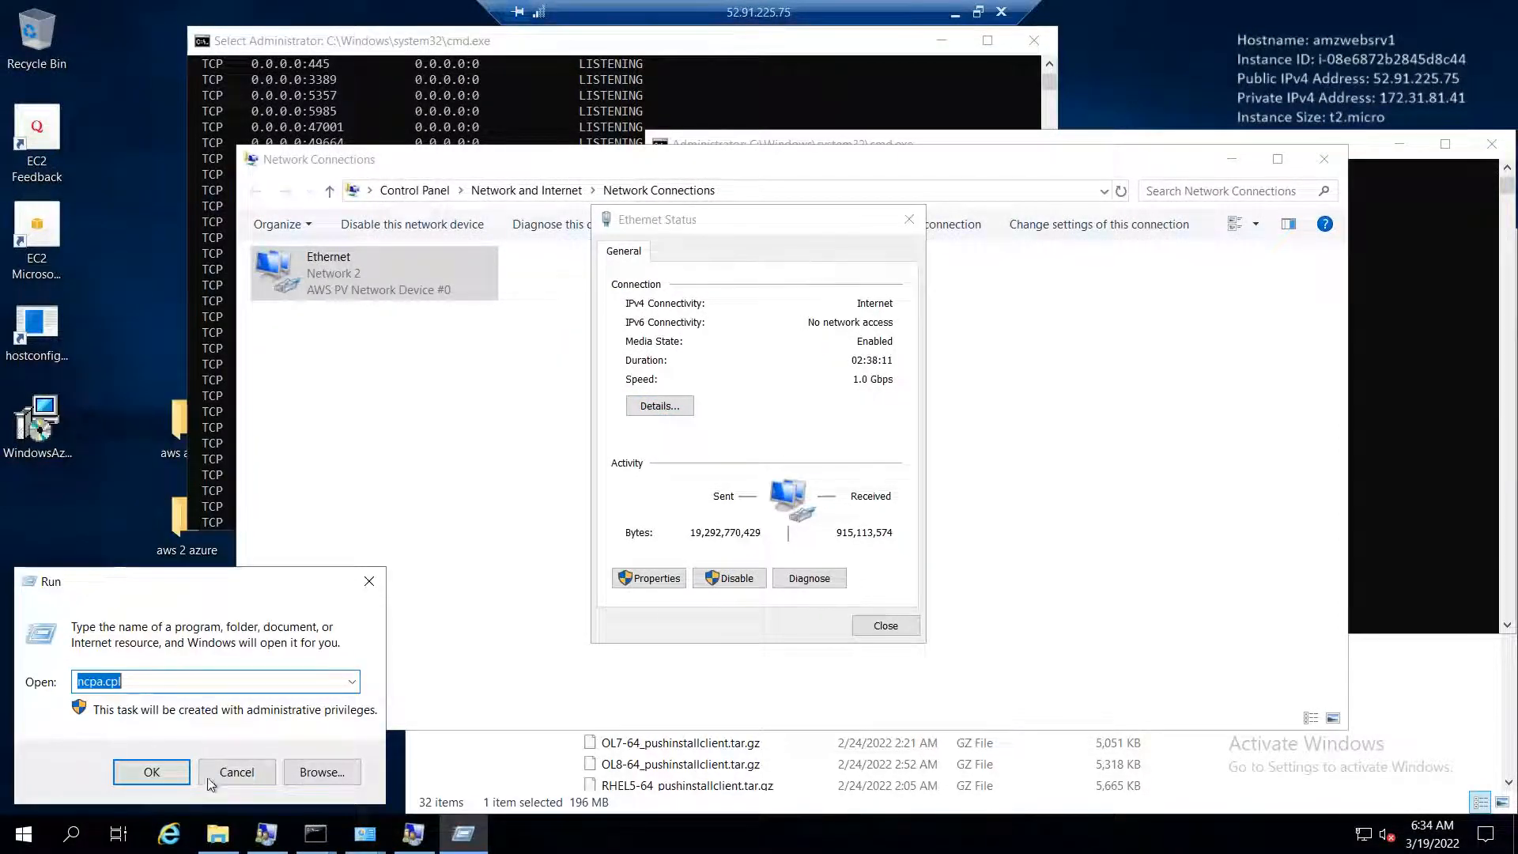
type("cmd")
key("Return")
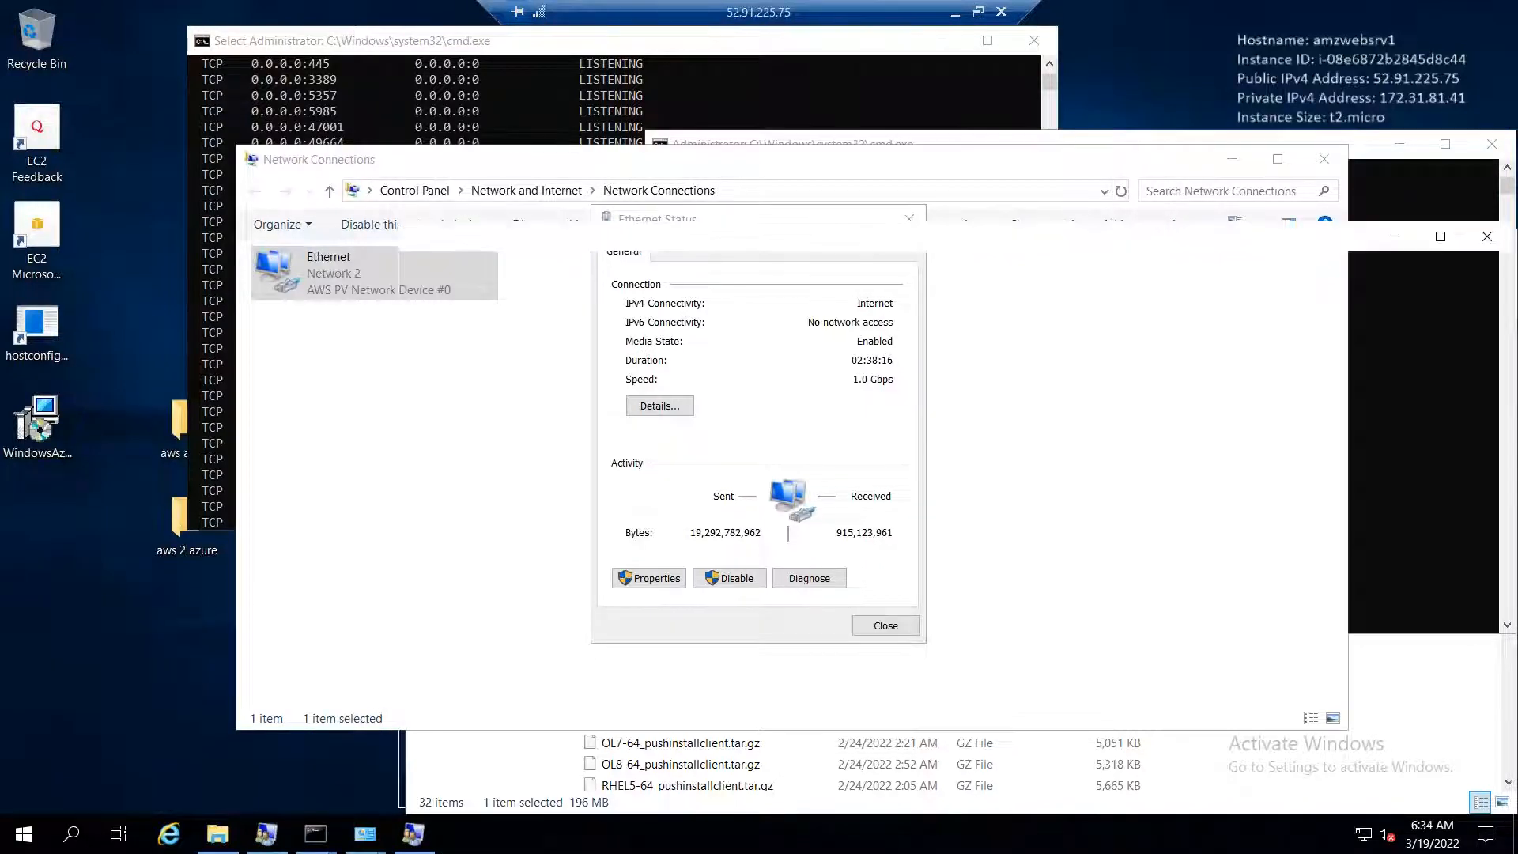
key("alt+Up")
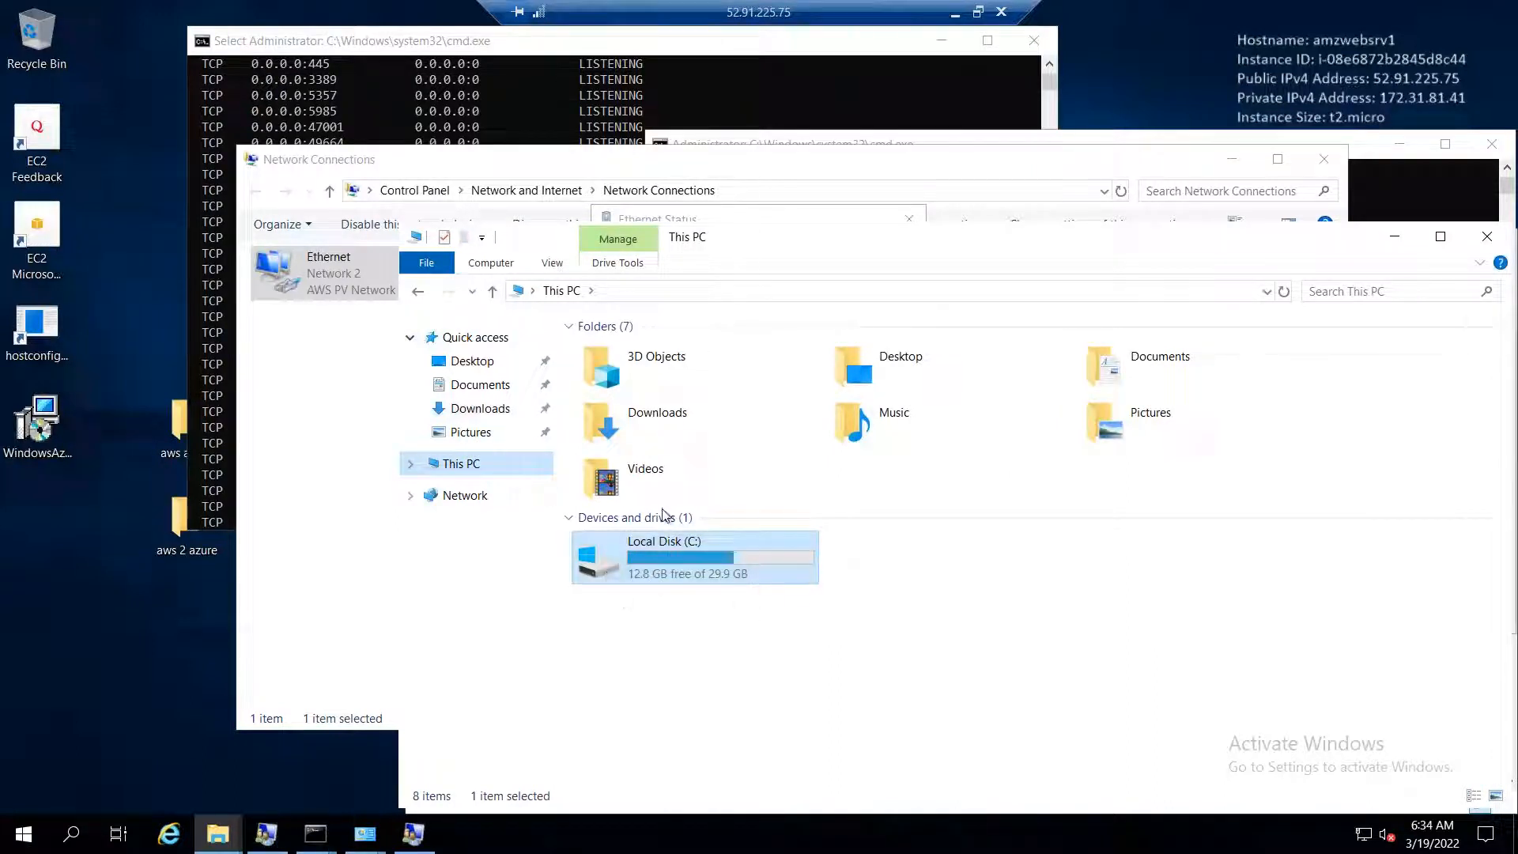
left_click_drag(1206, 241, 857, 200)
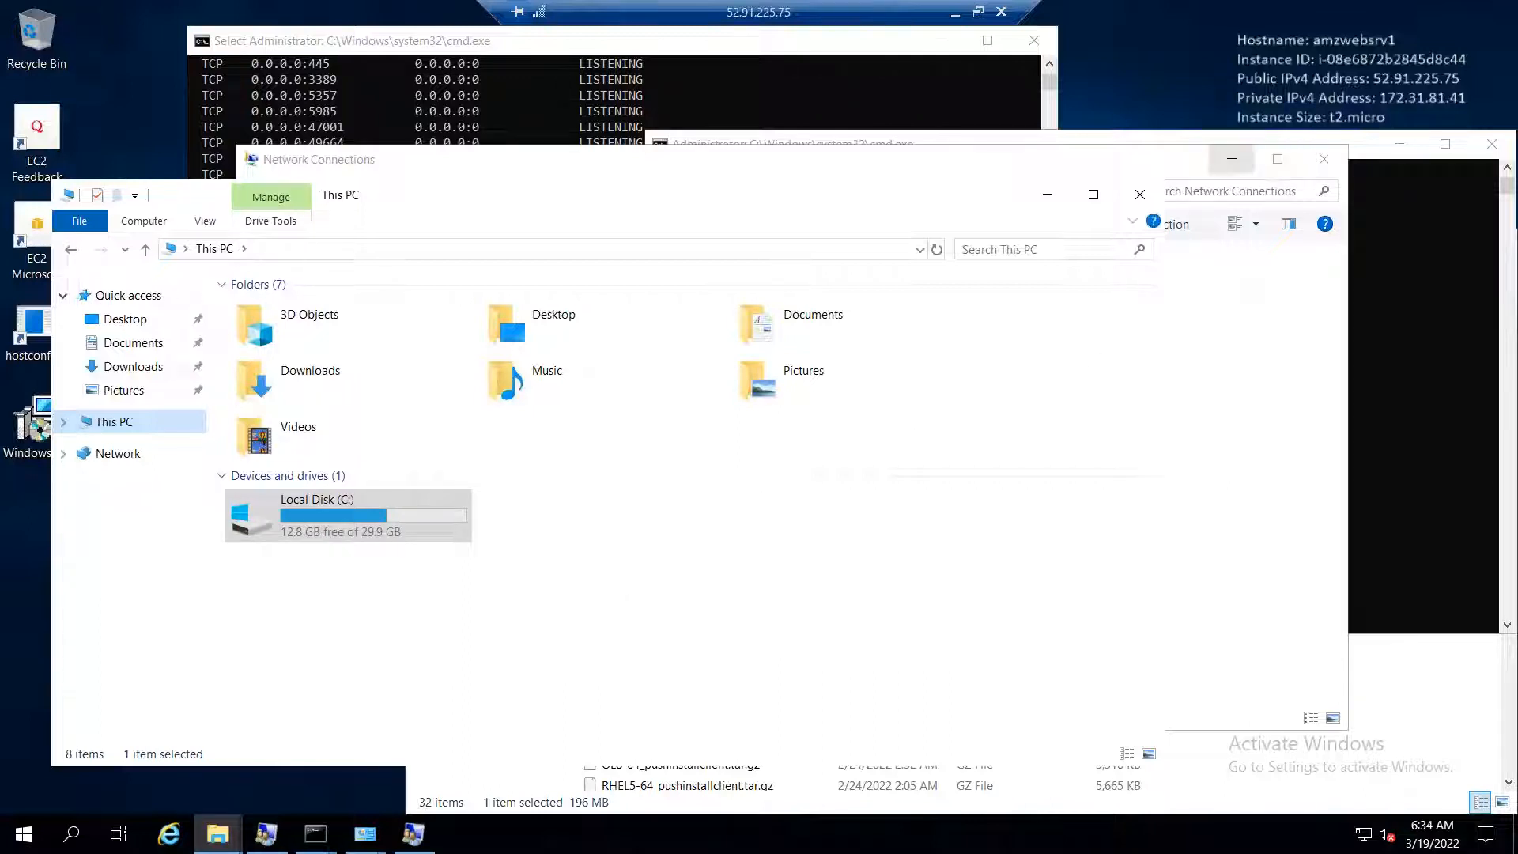
- Minimize the Network Connections and This PC windows, then take the 52.91.225.75 session out of full screen and minimize it
left_click(1231, 158)
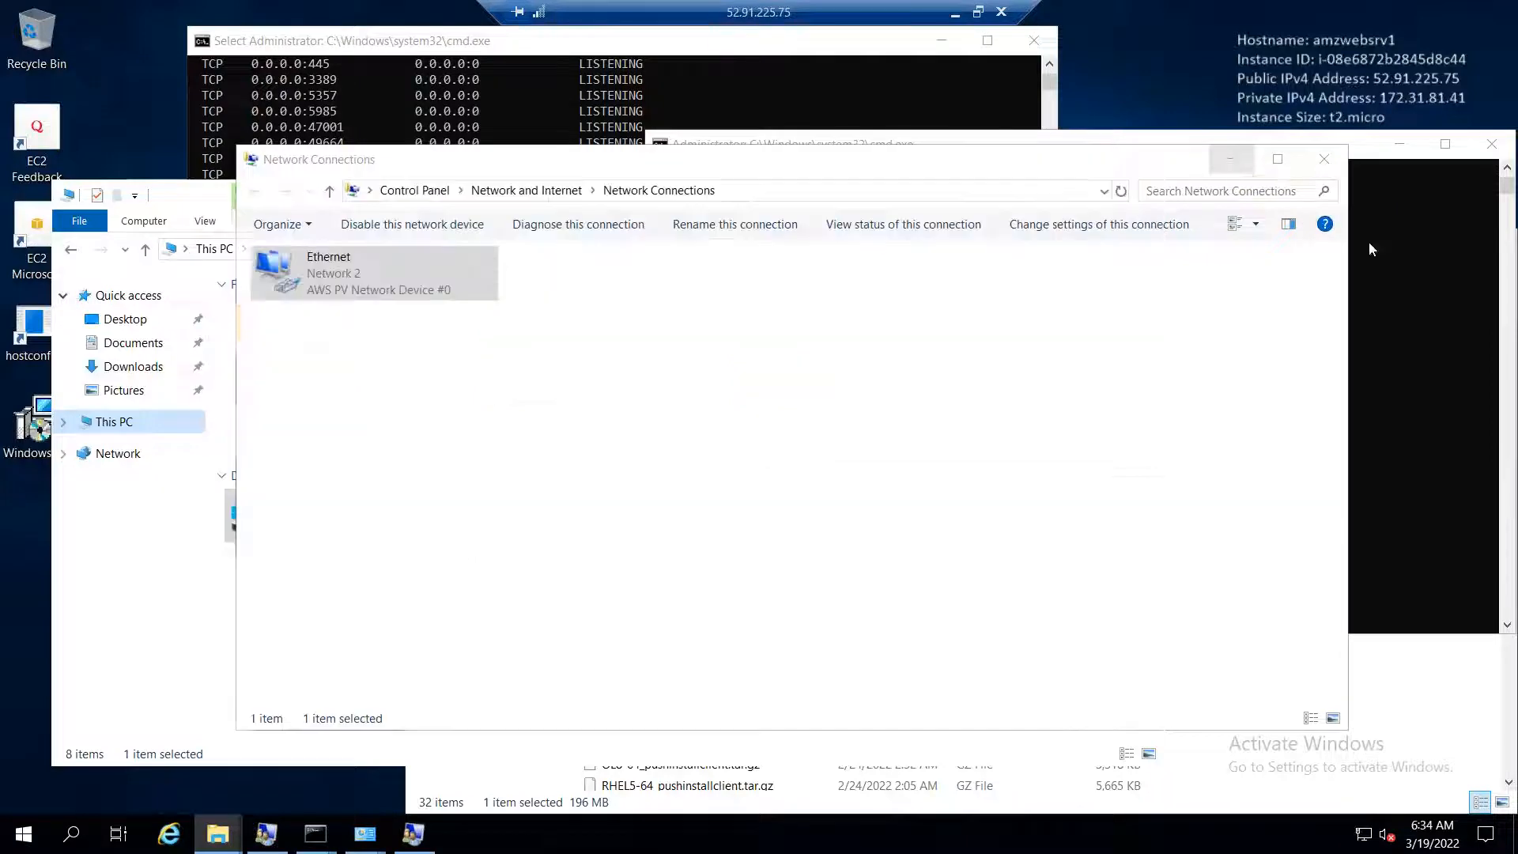
left_click(1042, 192)
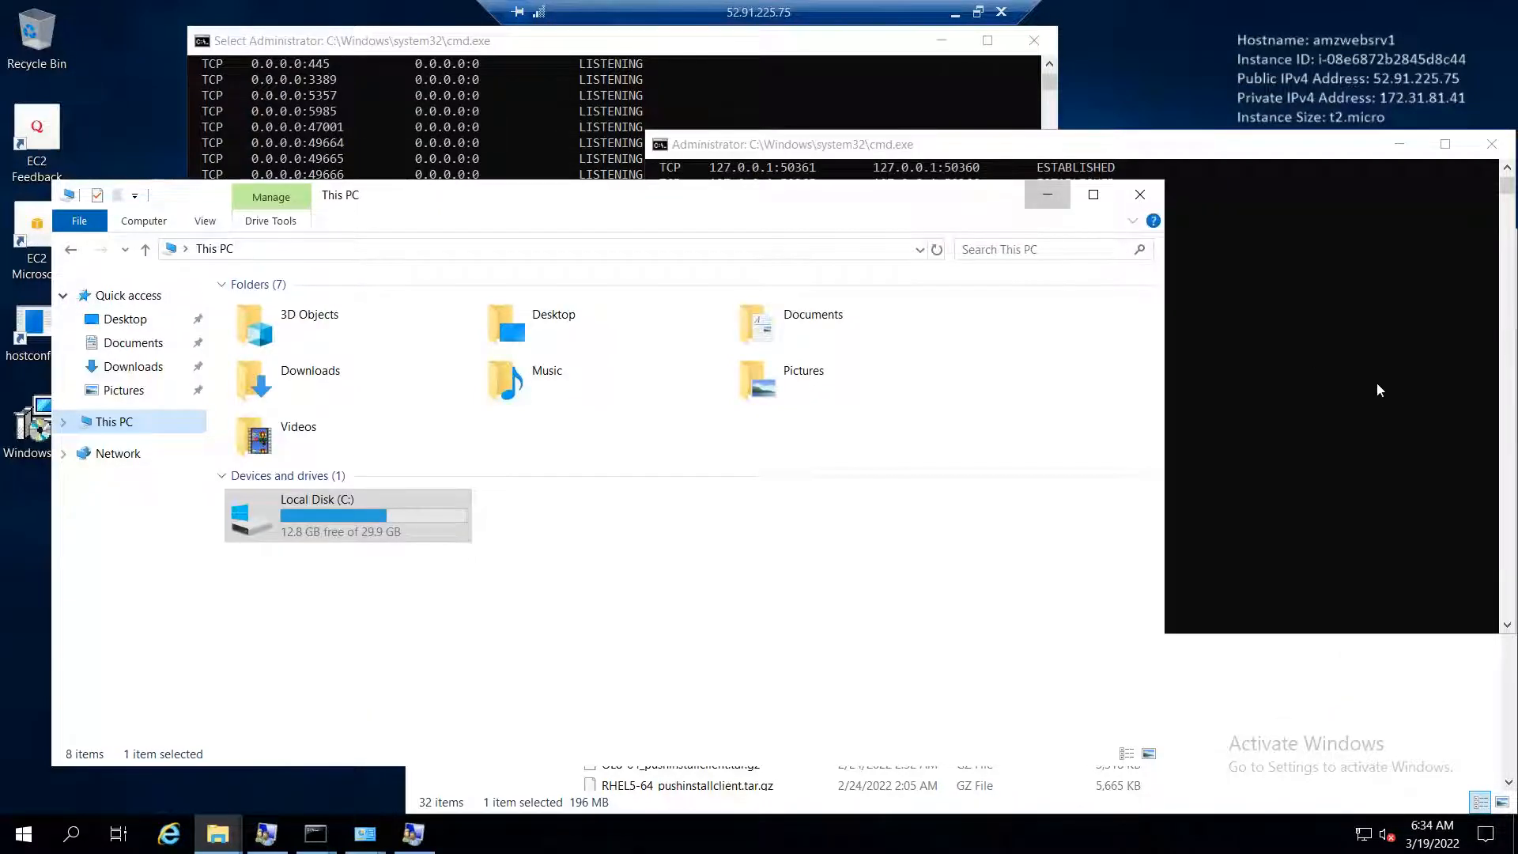
left_click(978, 12)
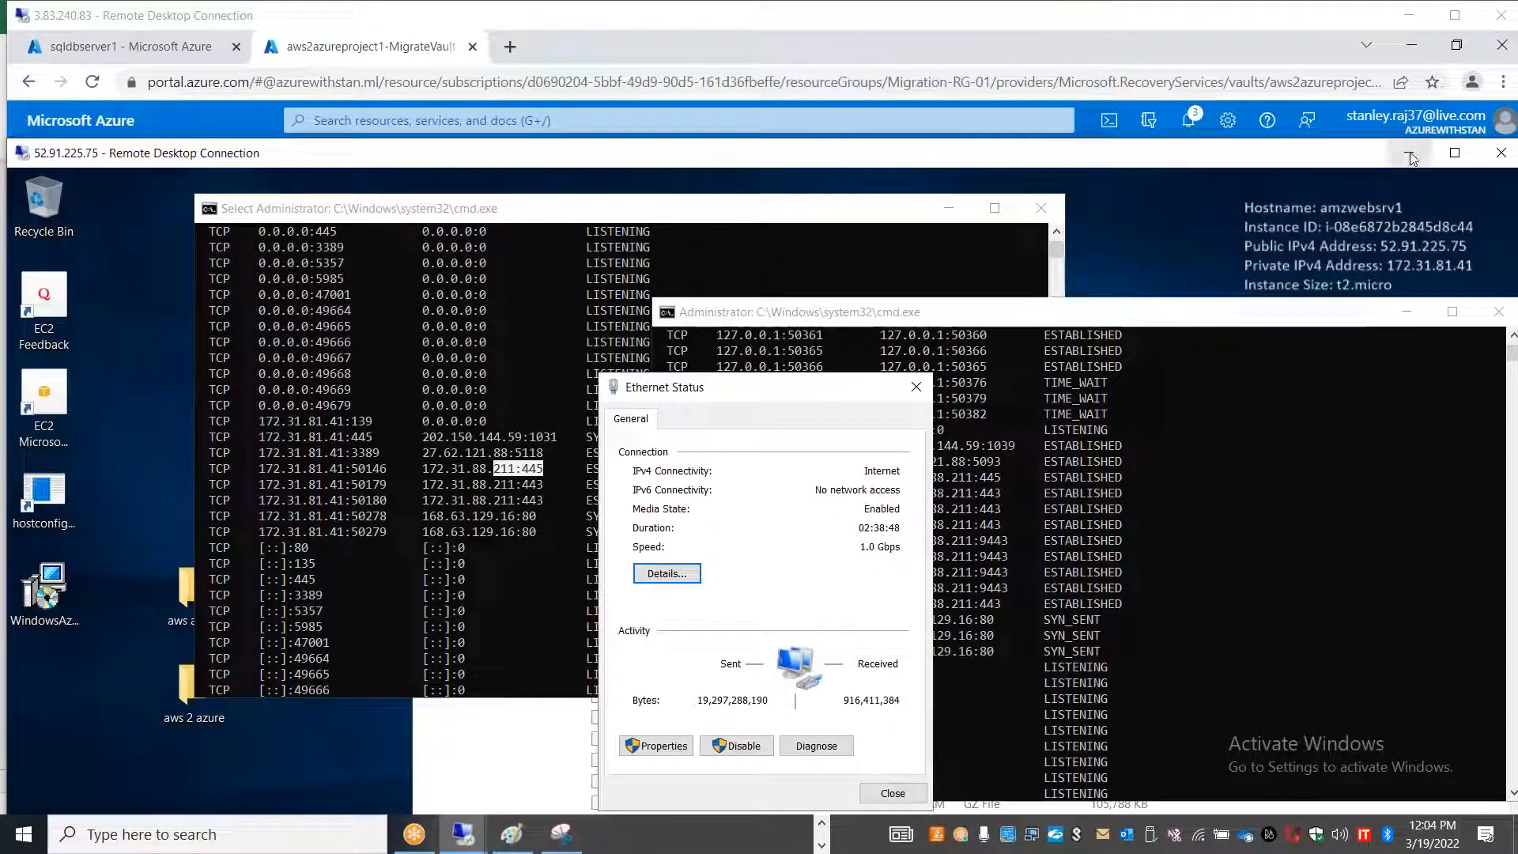
left_click(1409, 153)
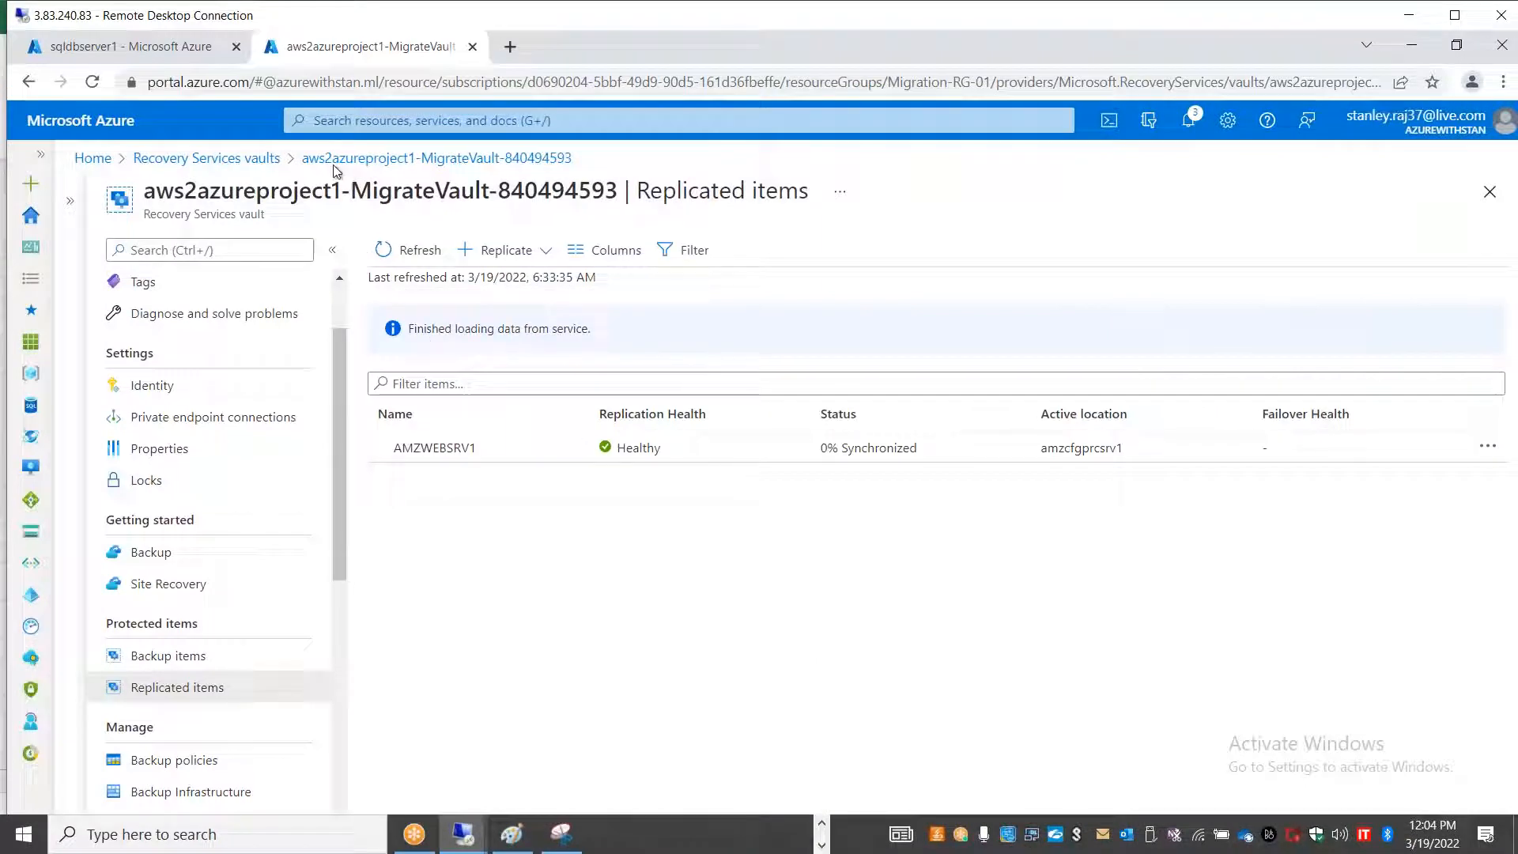
- Switch to the AWS EC2 Management Console in the local Chrome browser and display the list of instances
left_click(823, 824)
mouse_move(563, 835)
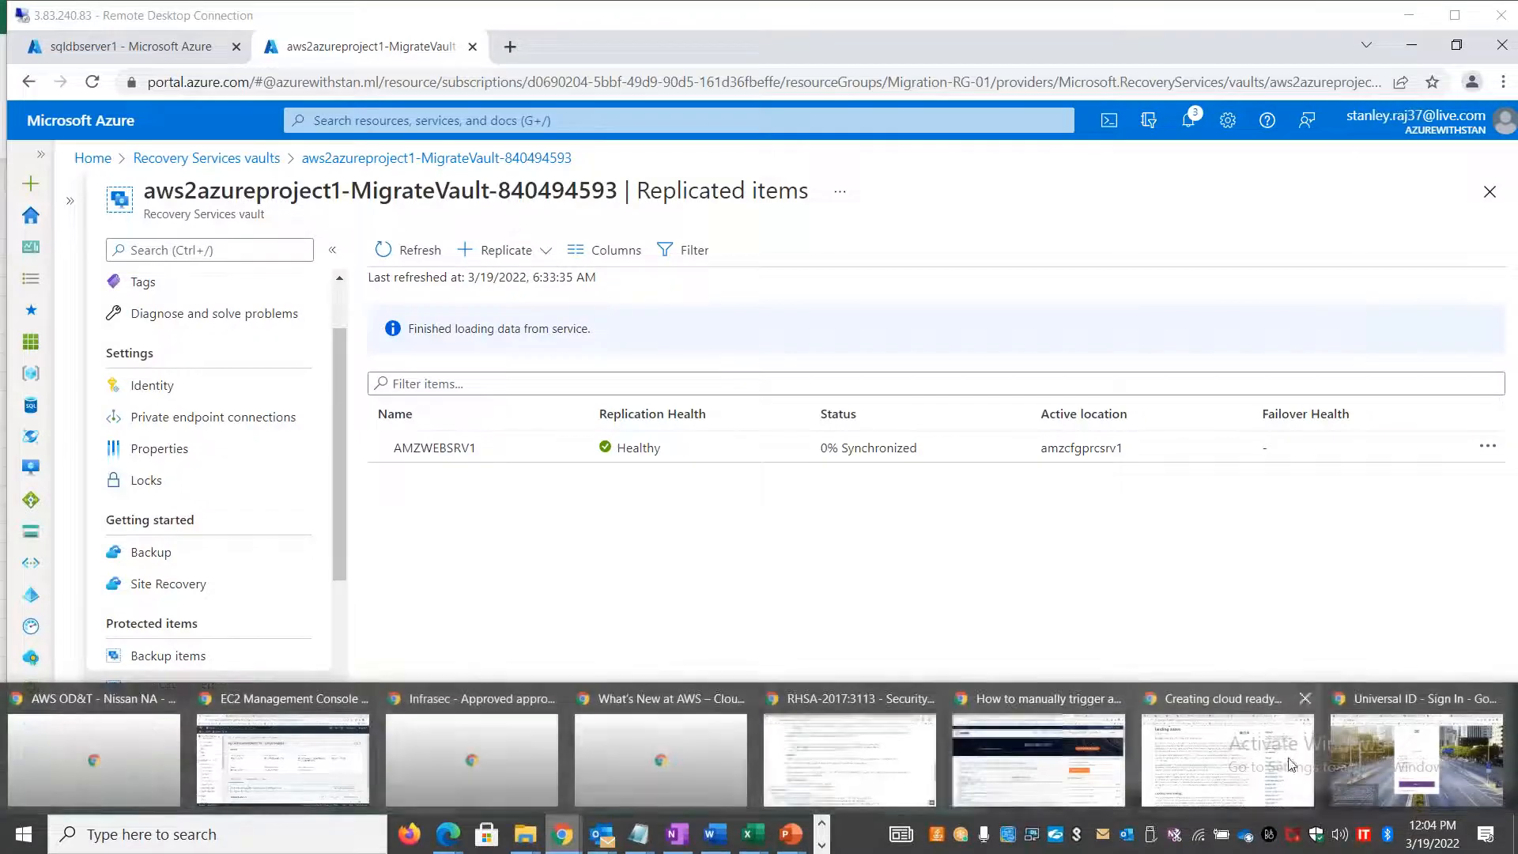
left_click(263, 753)
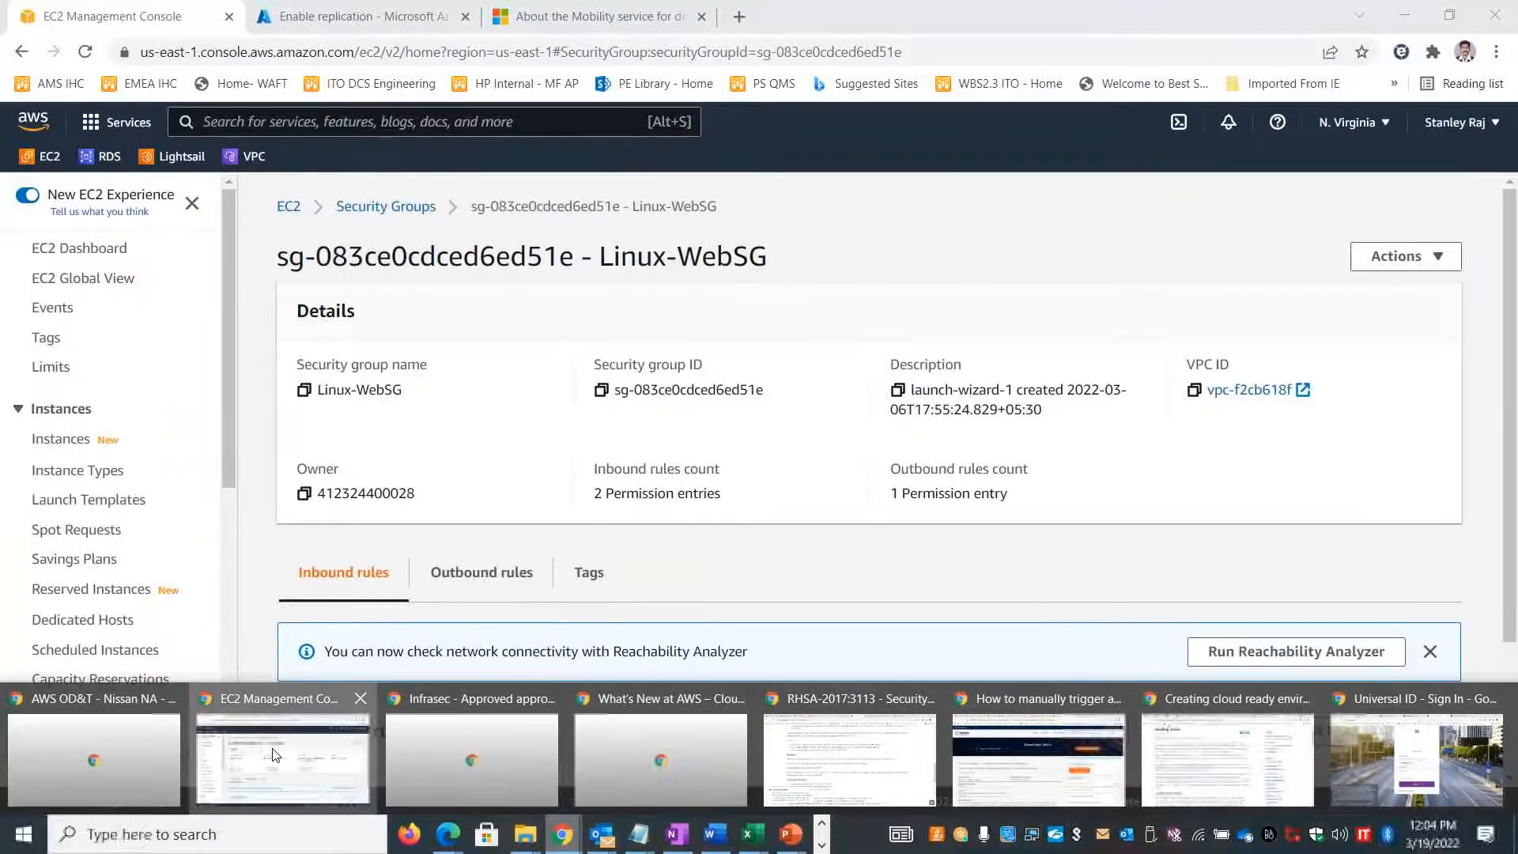
left_click(49, 442)
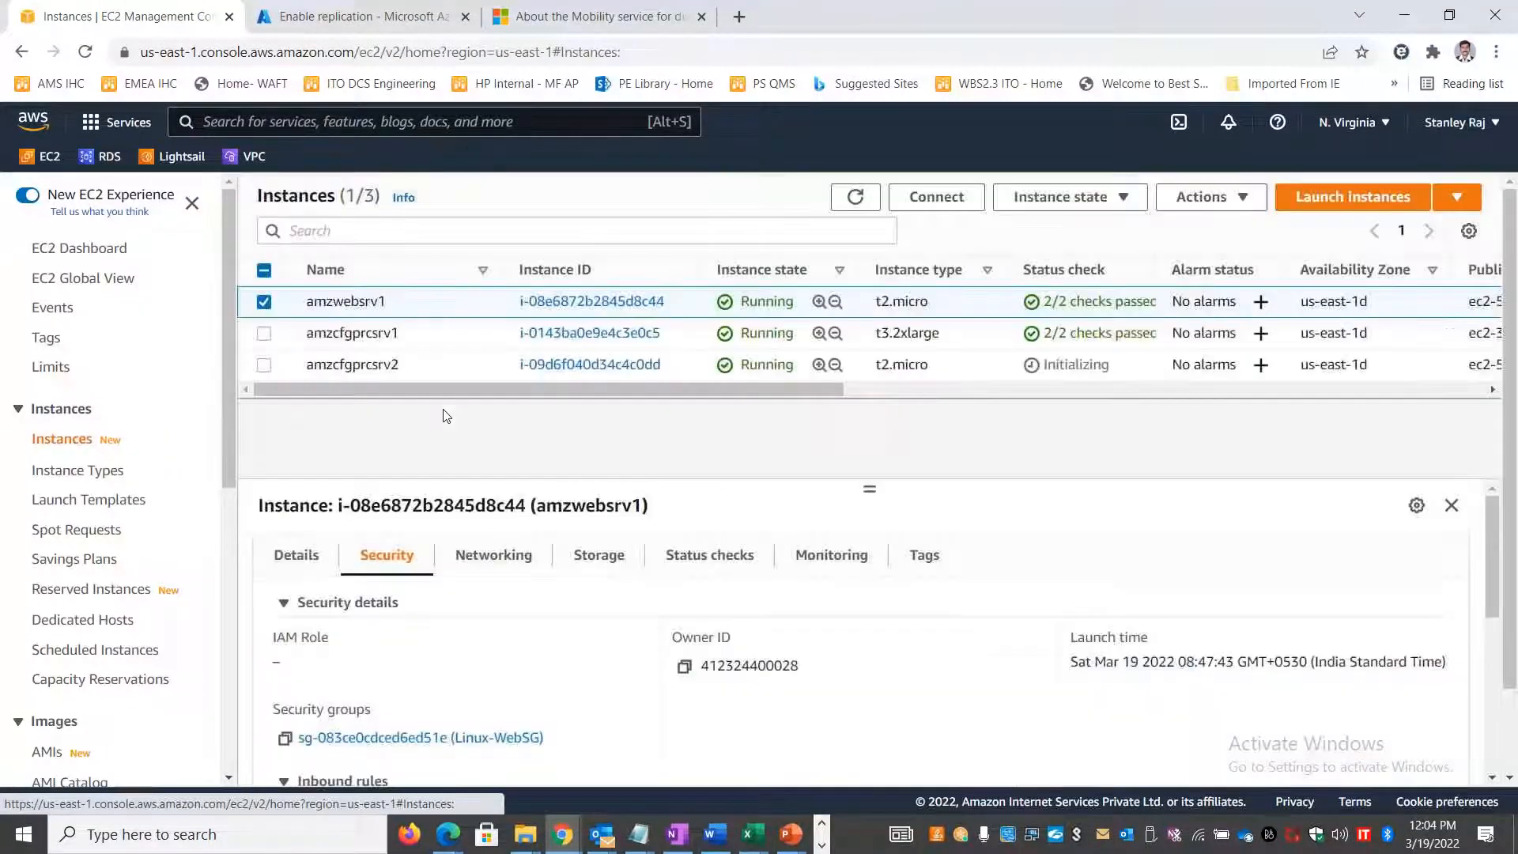
- Clear the selection of amzwebsrv1 and terminate the amzcfgprcsrv2 instance
left_click(265, 306)
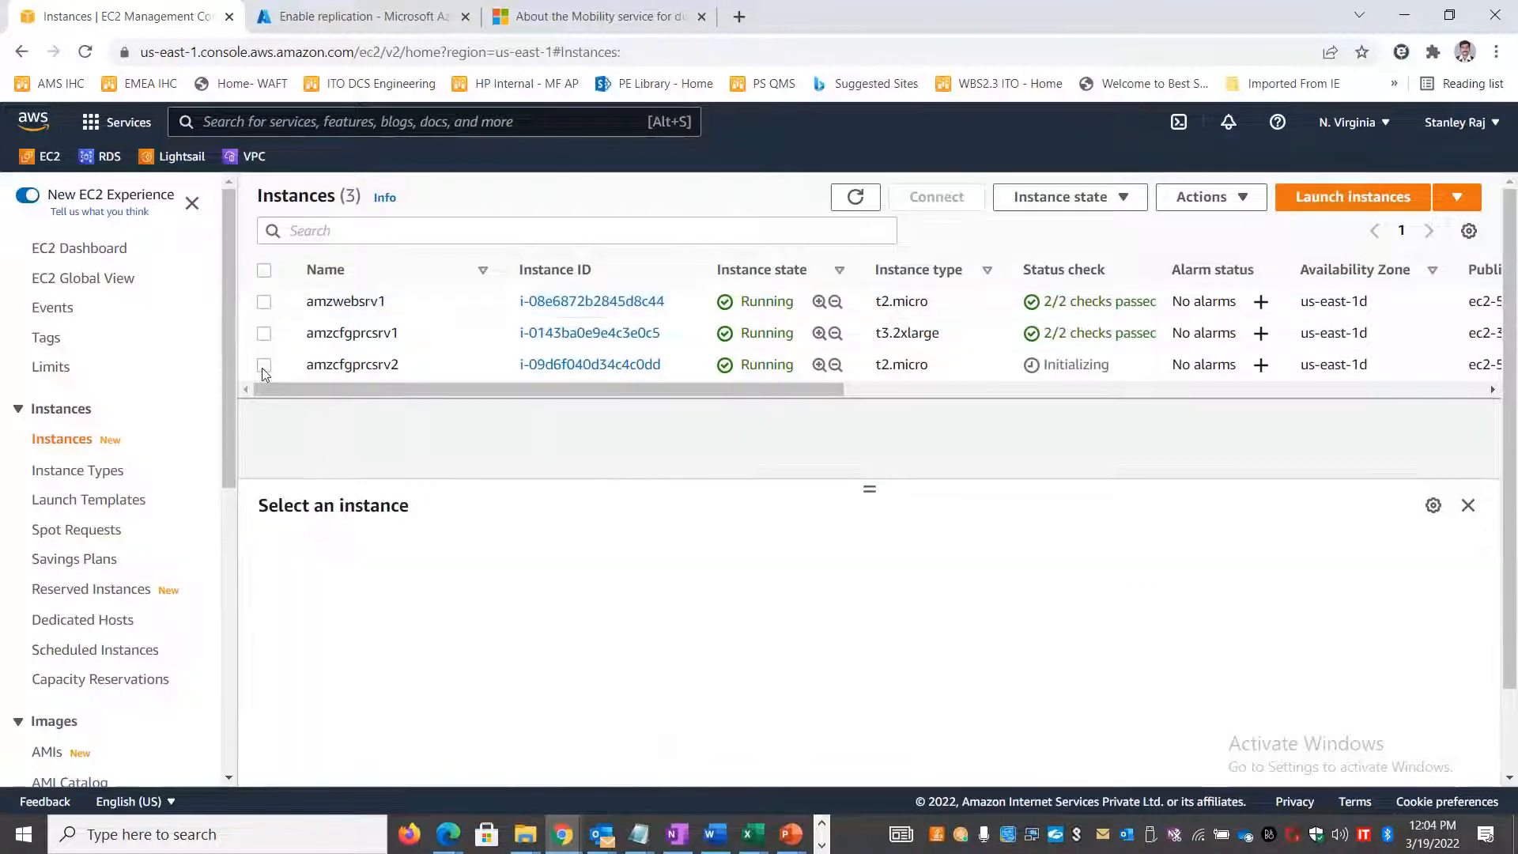
left_click(264, 366)
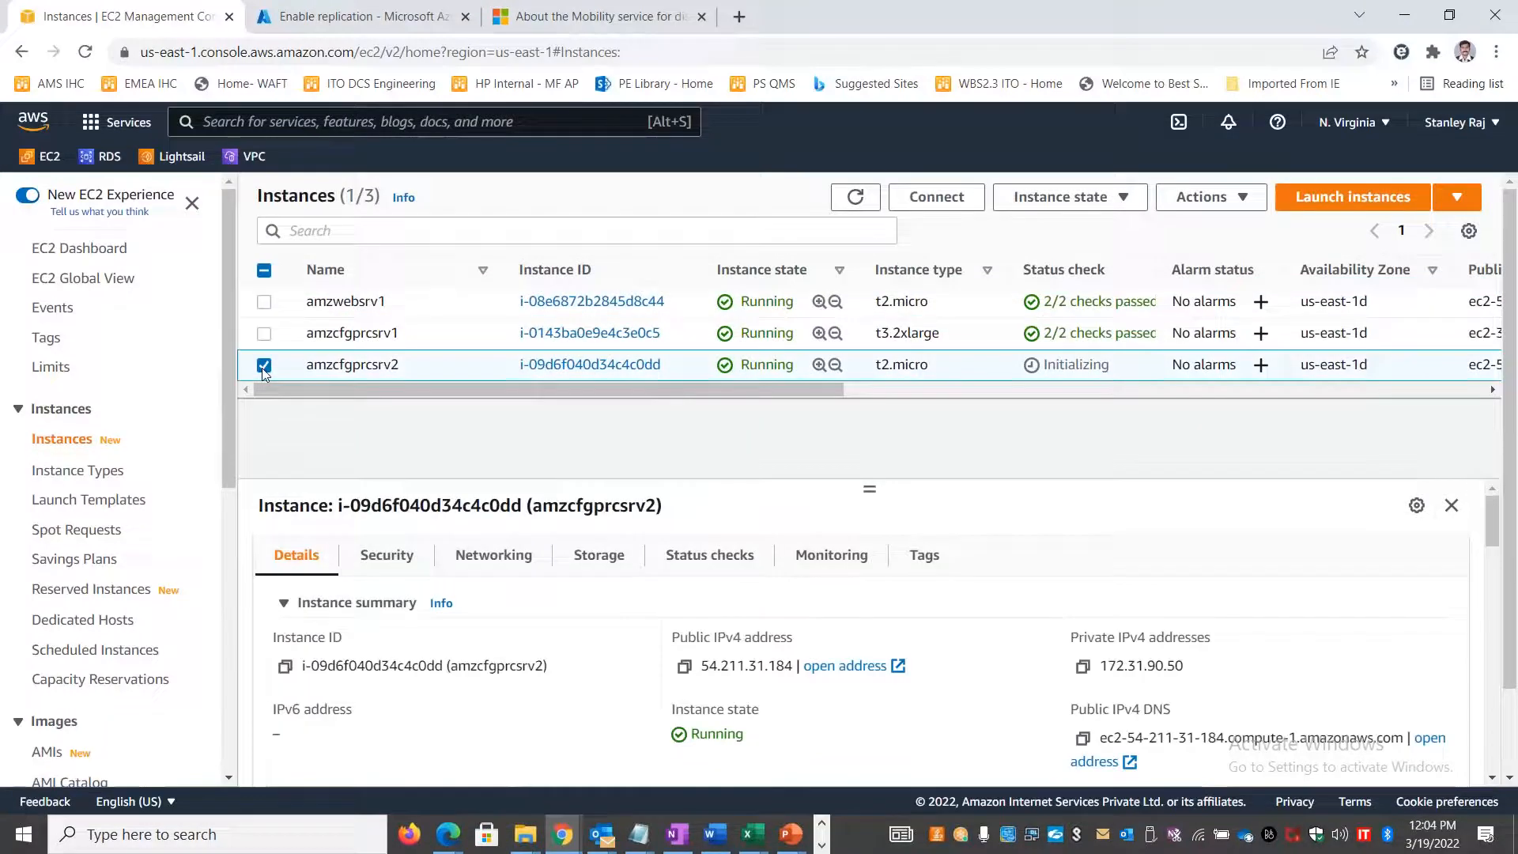
left_click(1222, 199)
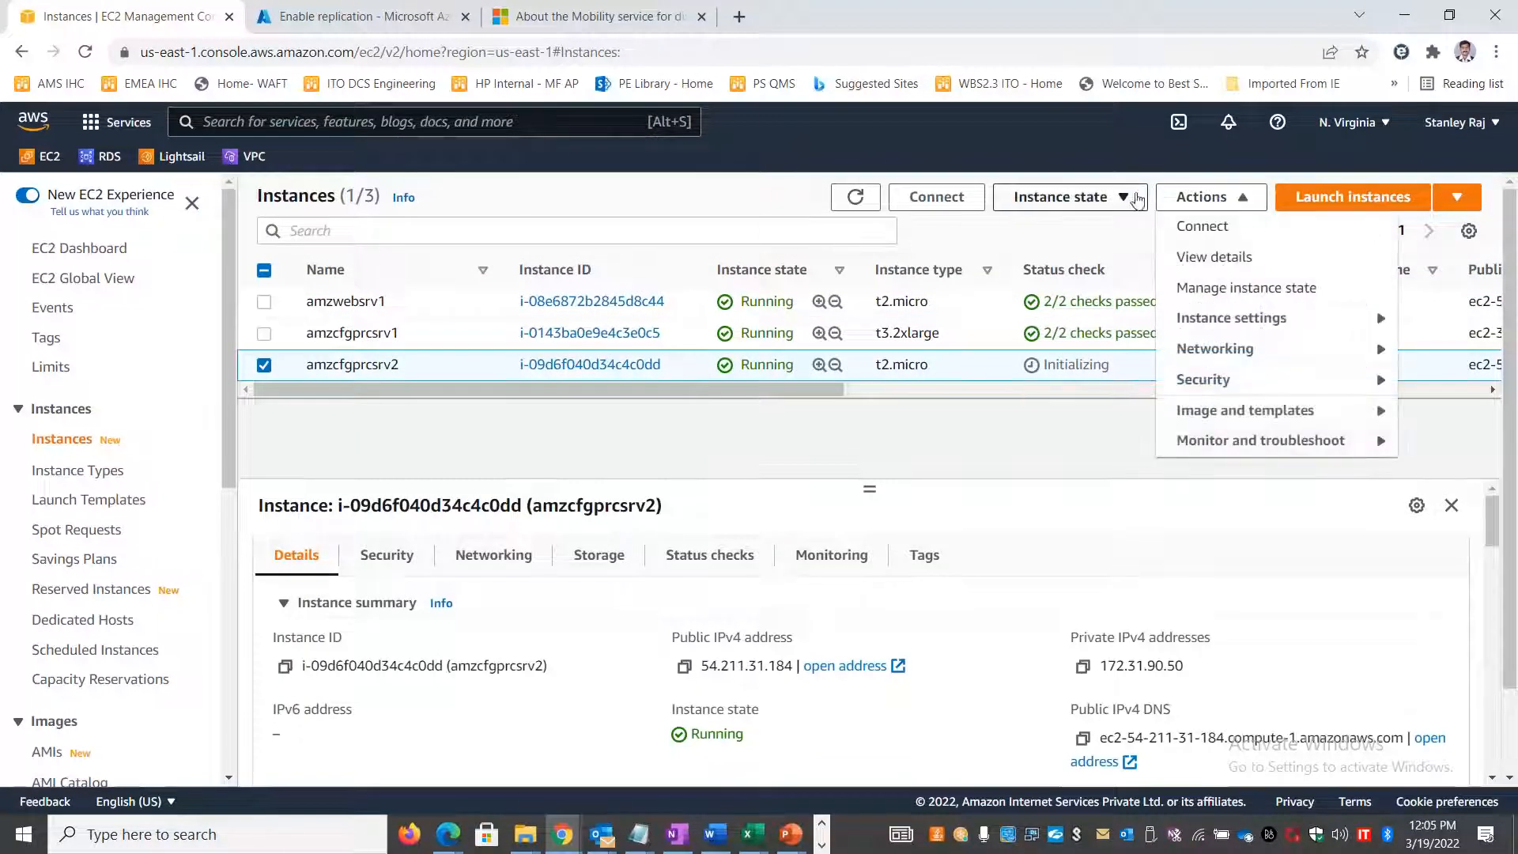
left_click(1099, 196)
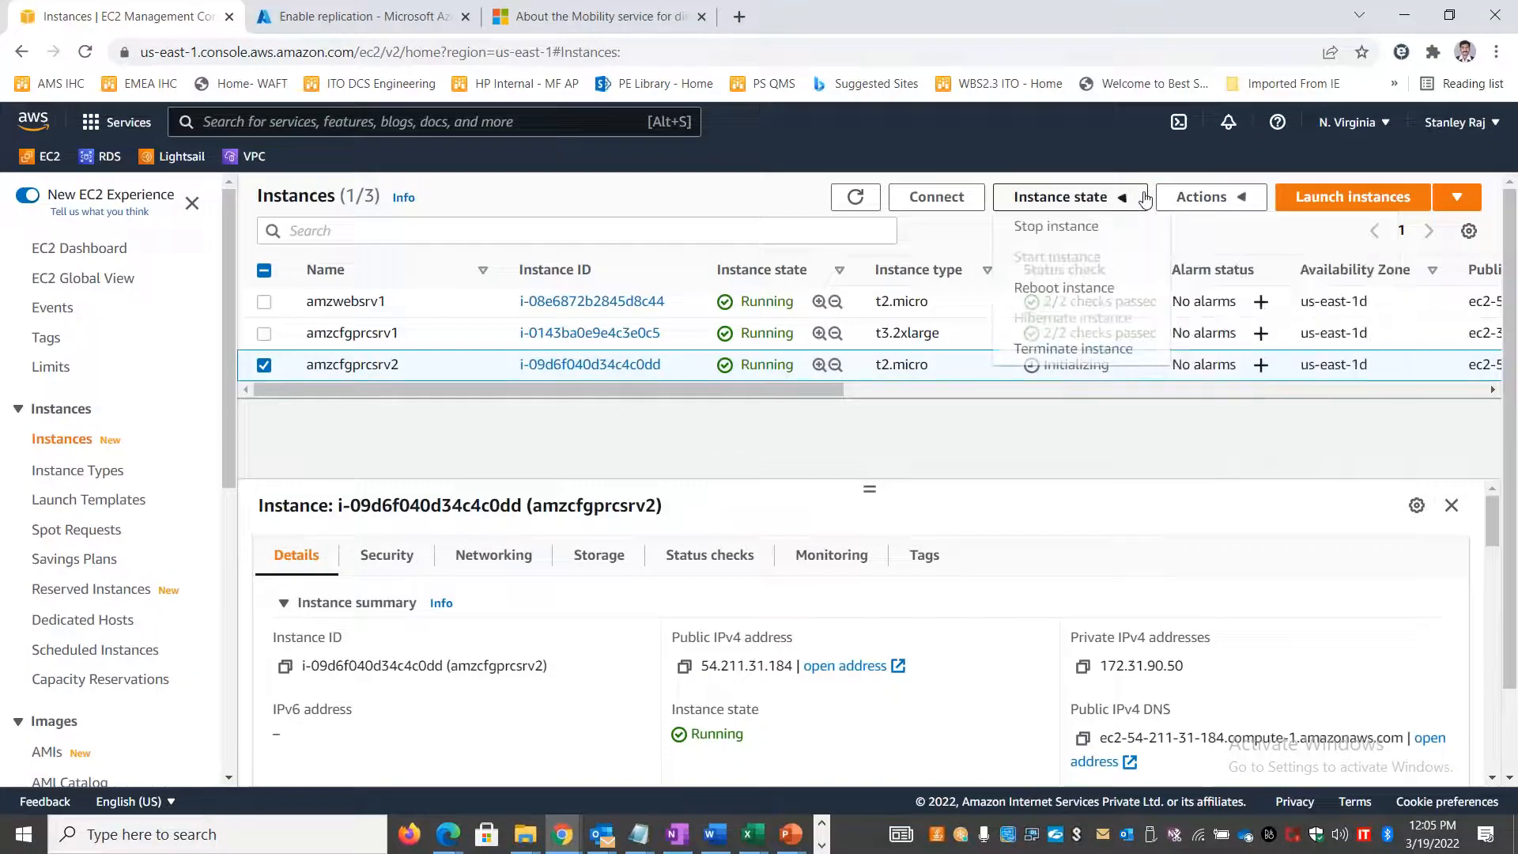
left_click(1095, 360)
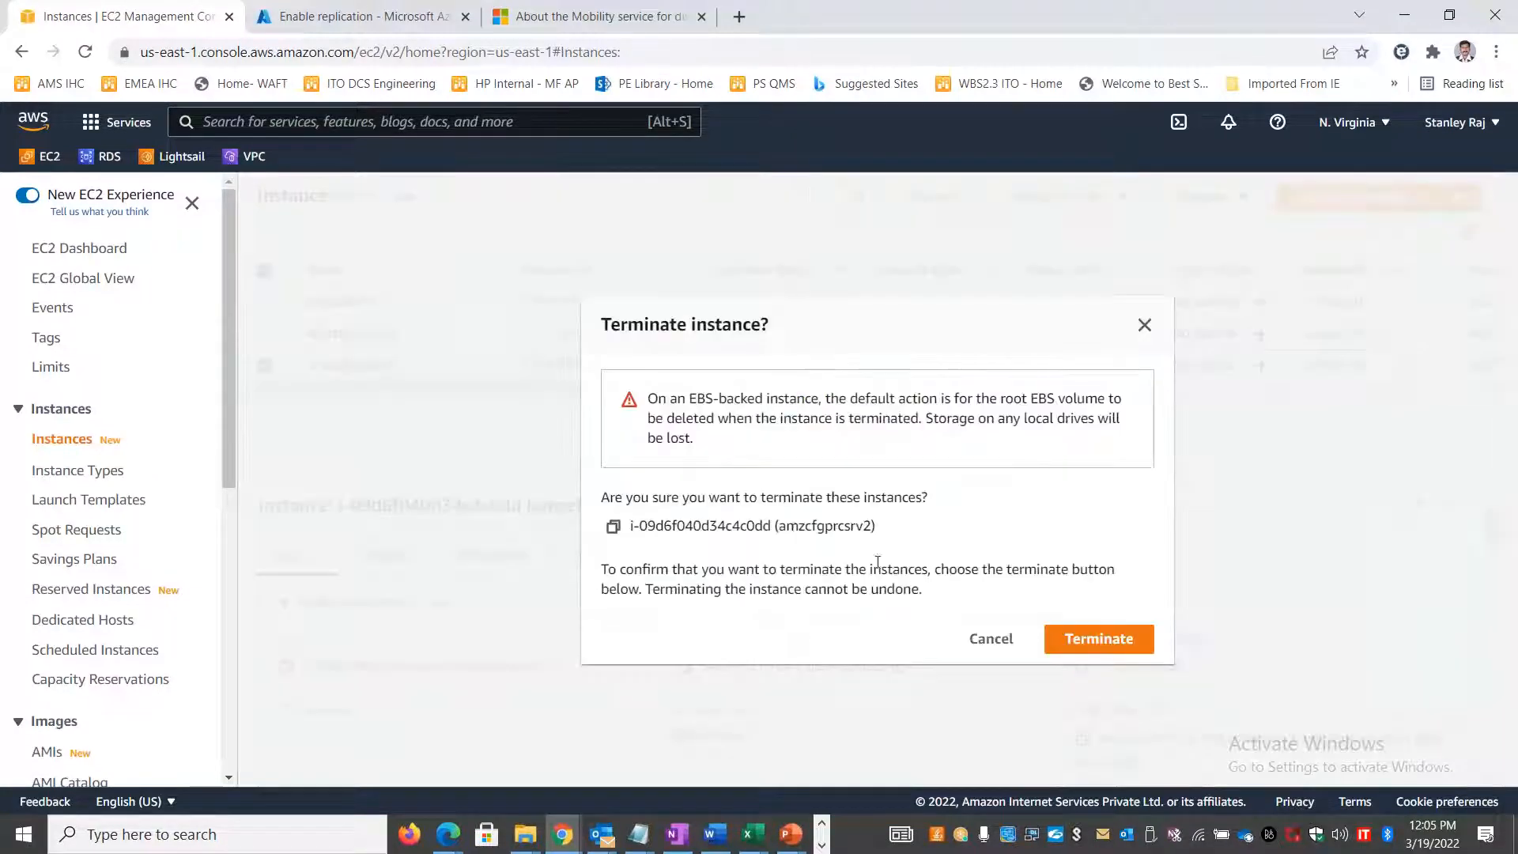
double_click(804, 526)
left_click(1083, 637)
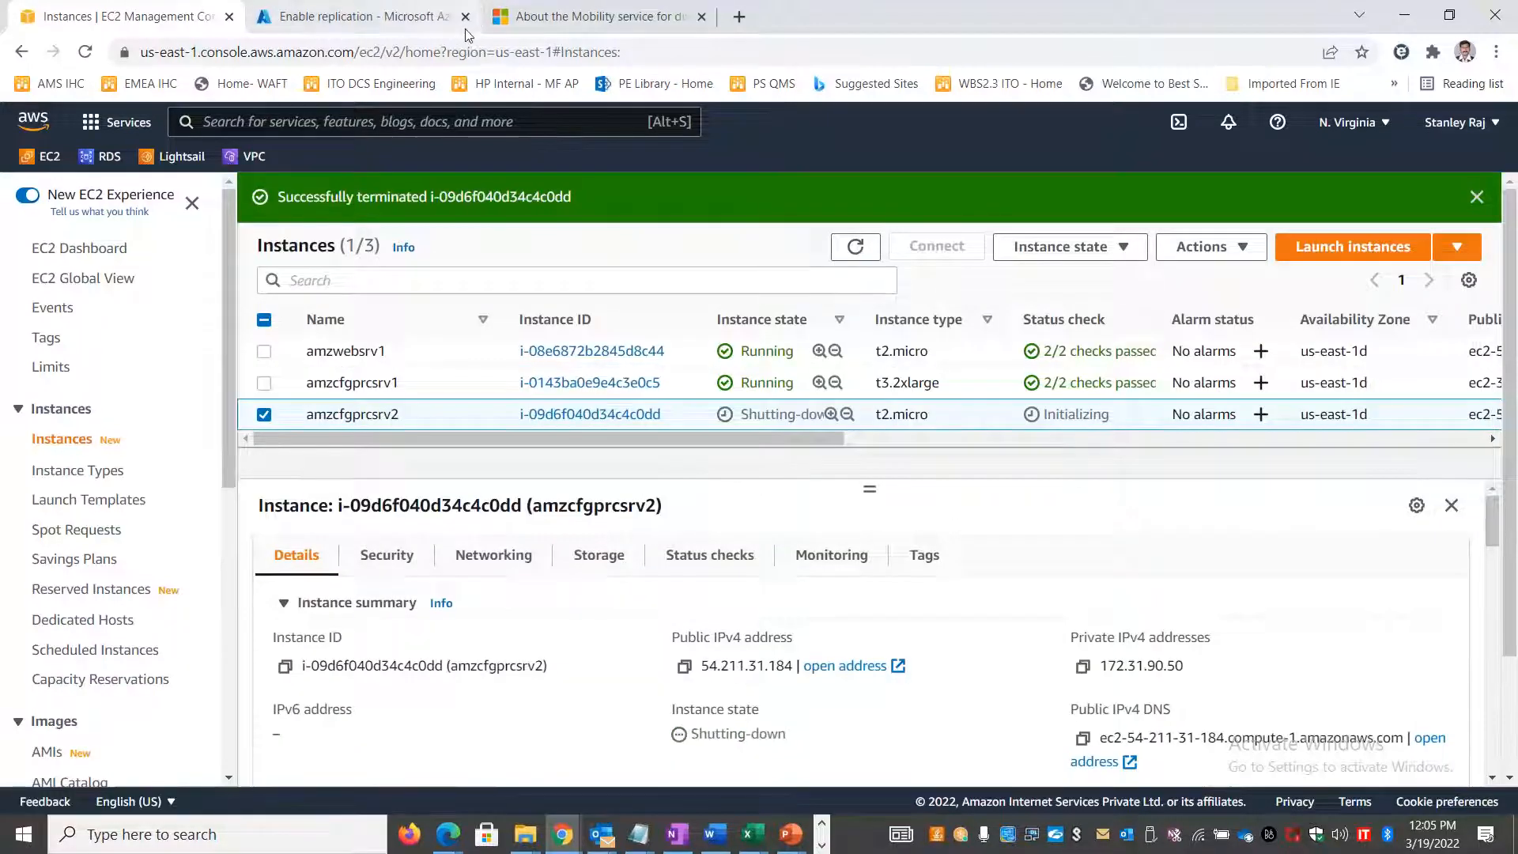
- Return to the 20.25.79.160 remote session in full screen and dismiss Server Manager's Windows Admin Center message
key("alt+Tab")
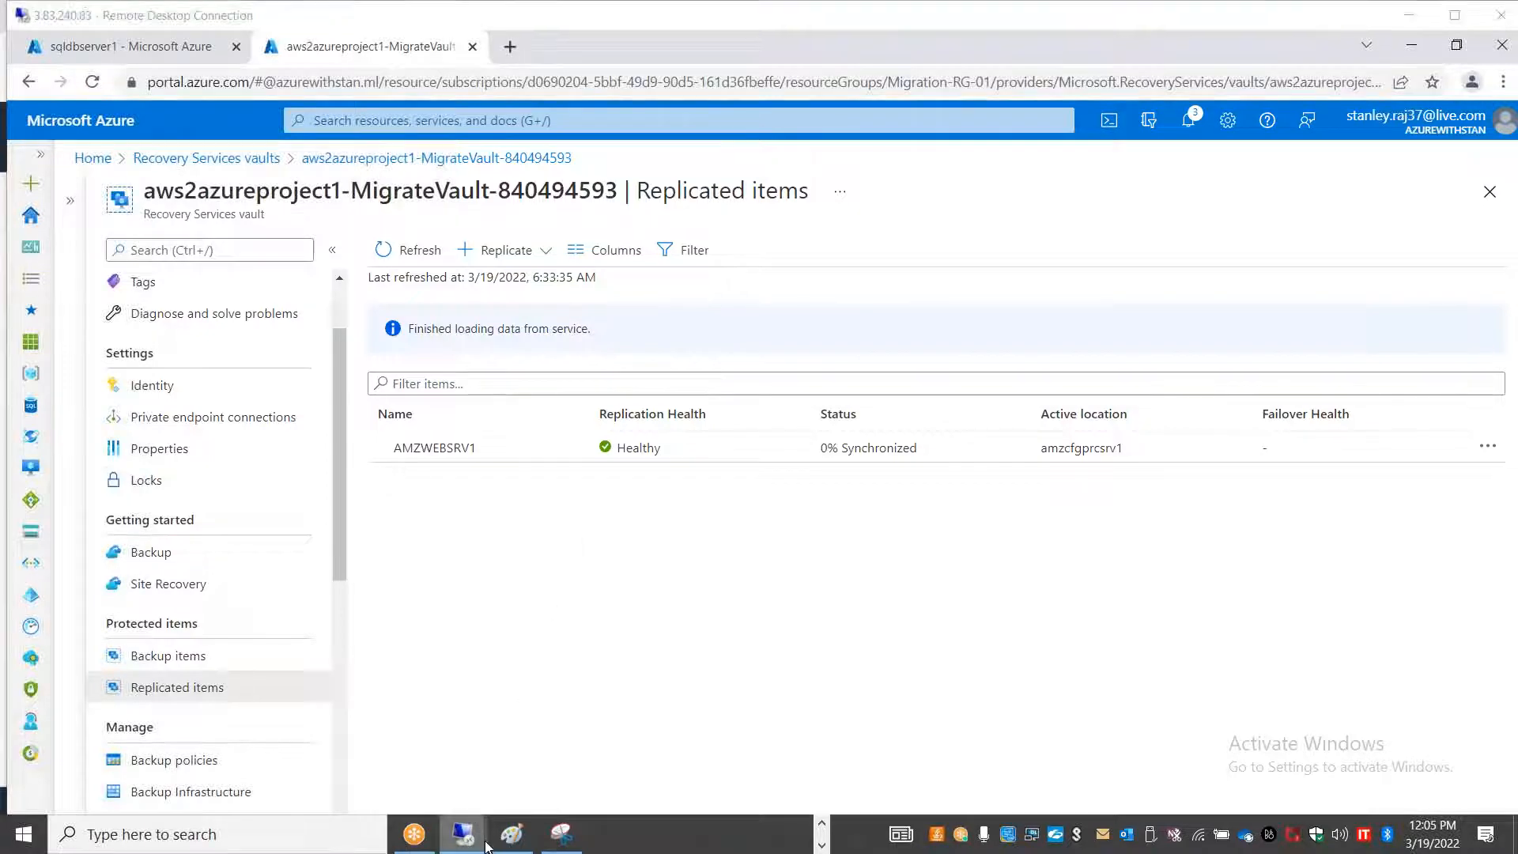
mouse_move(466, 826)
left_click(710, 735)
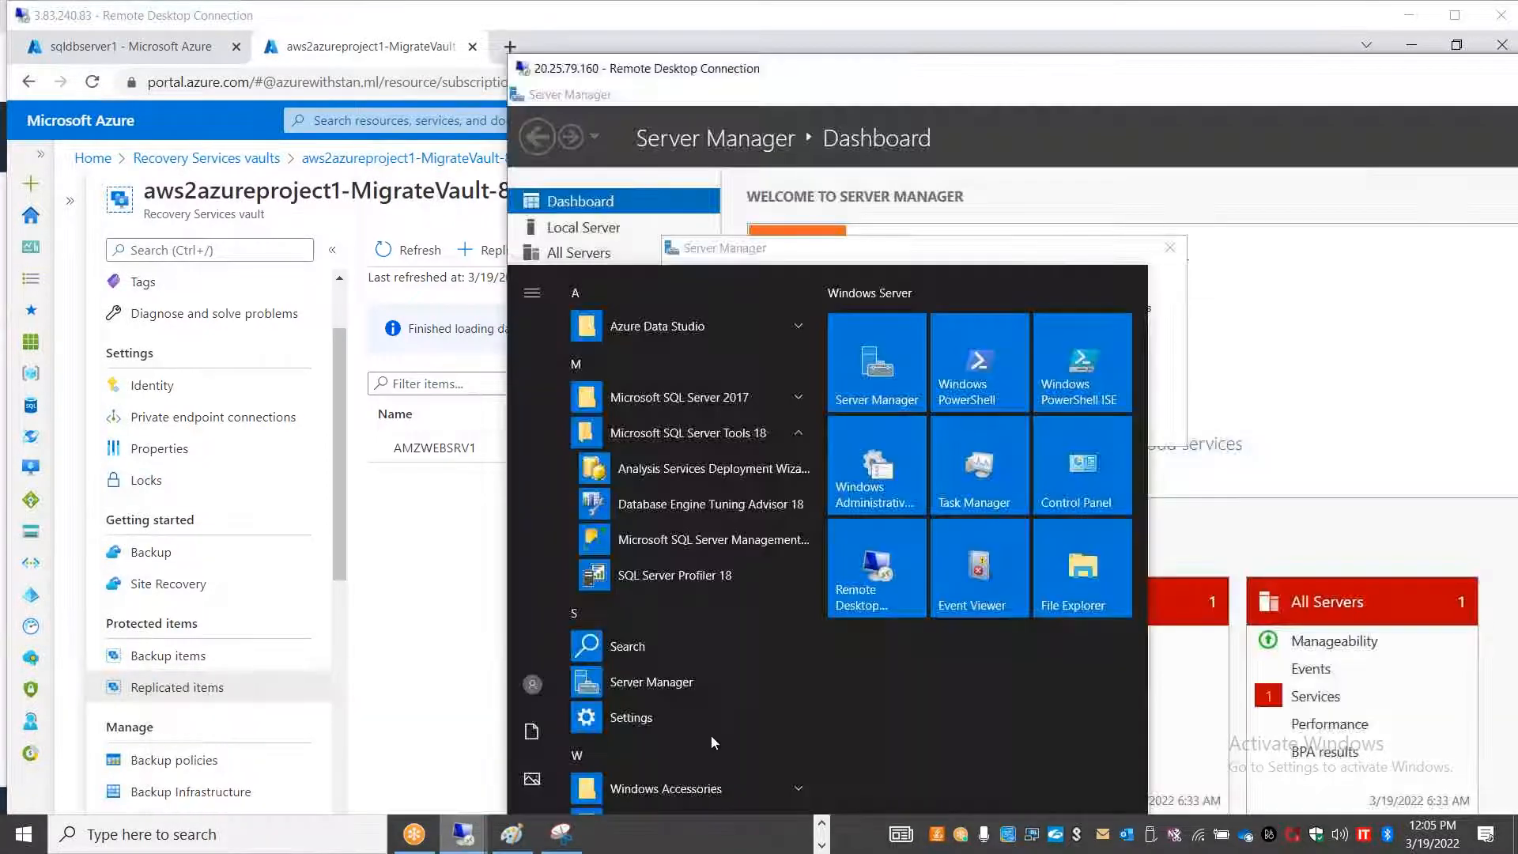
double_click(917, 74)
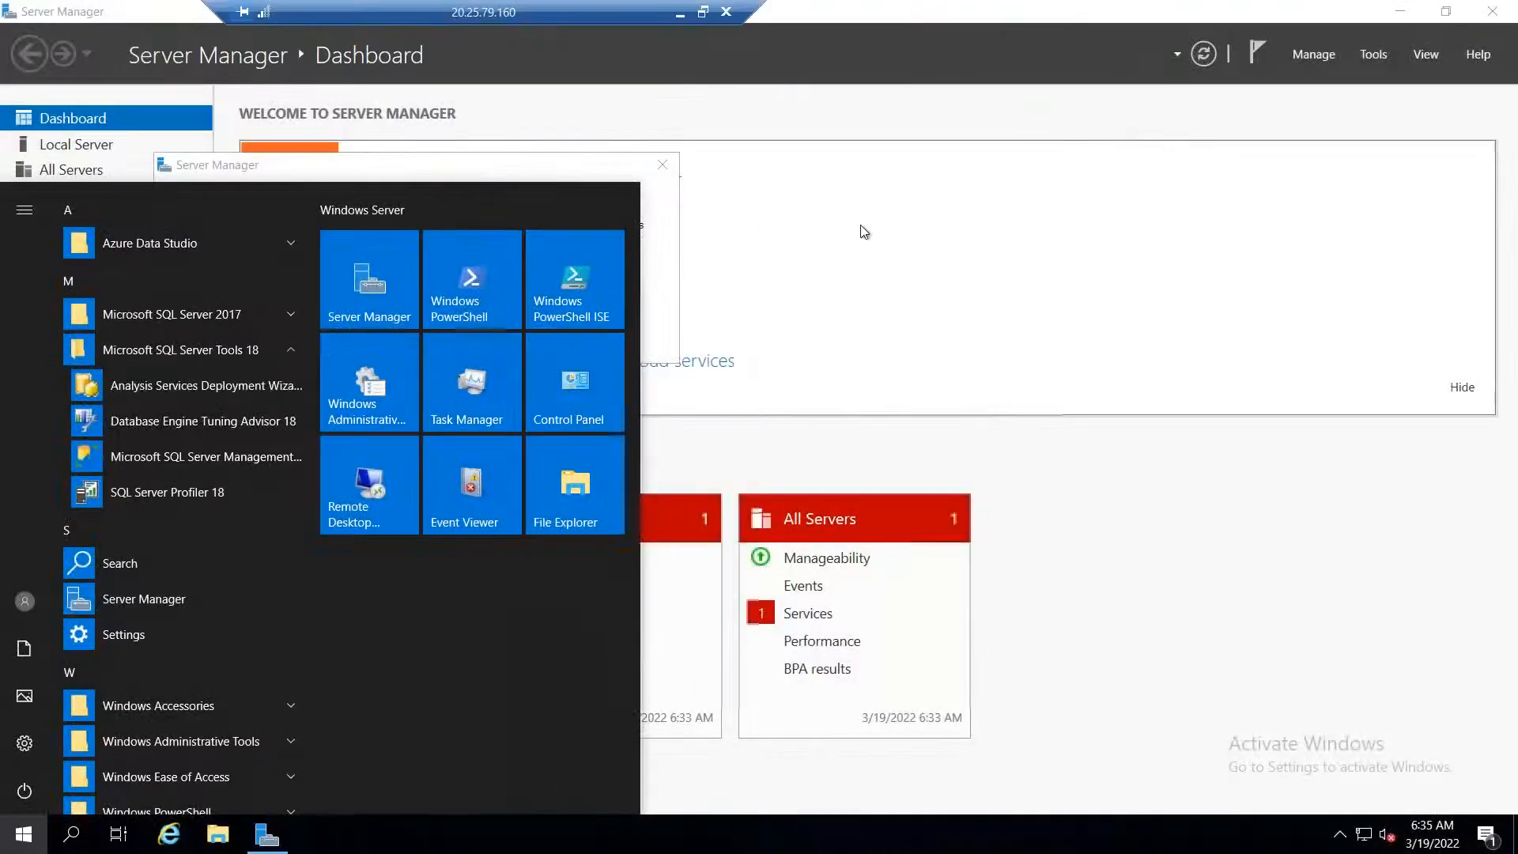
left_click(864, 230)
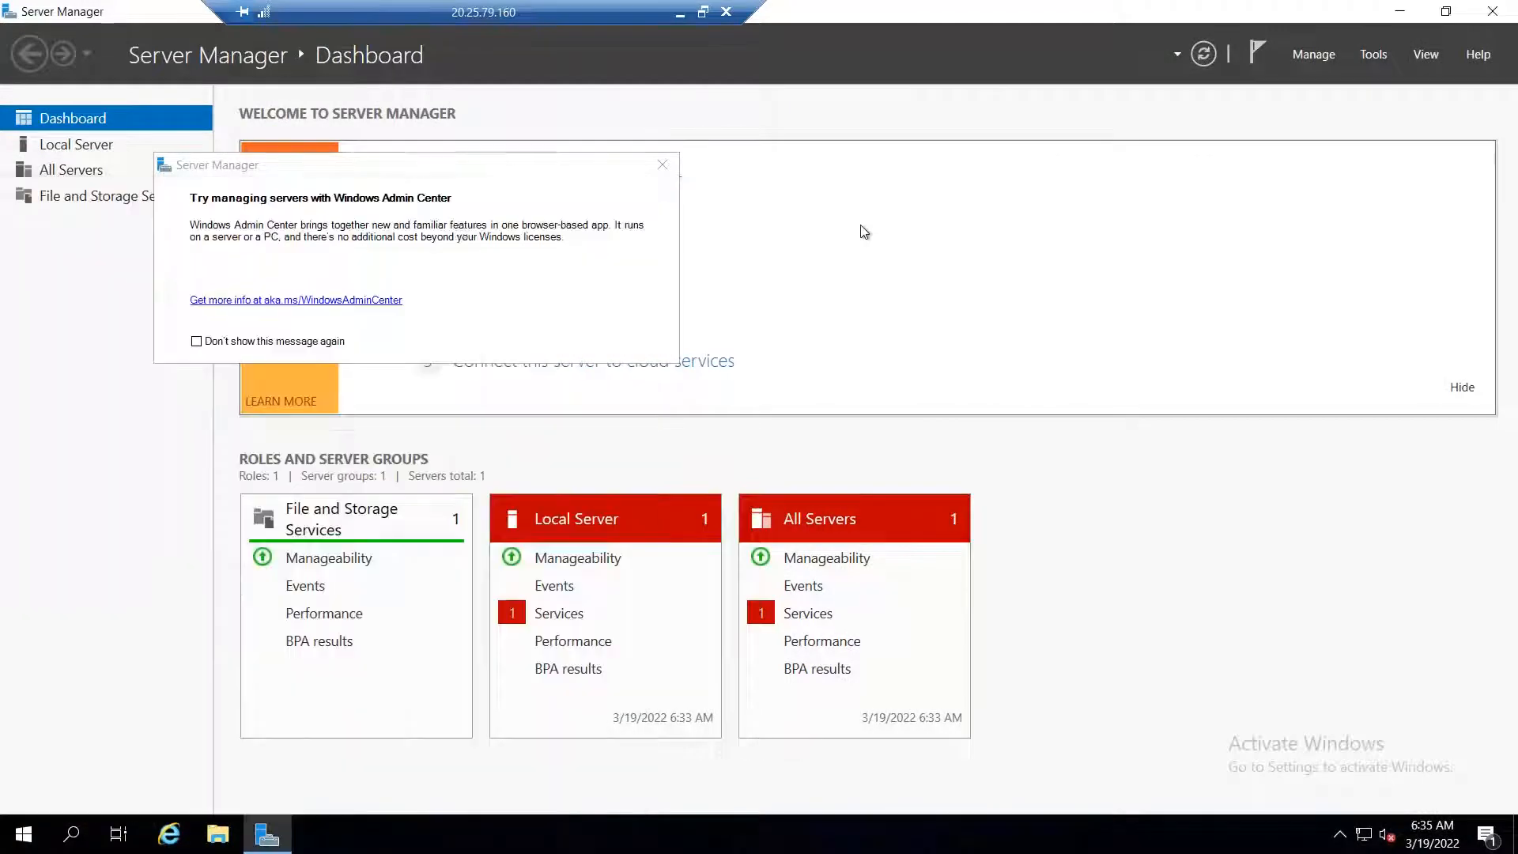
left_click(663, 165)
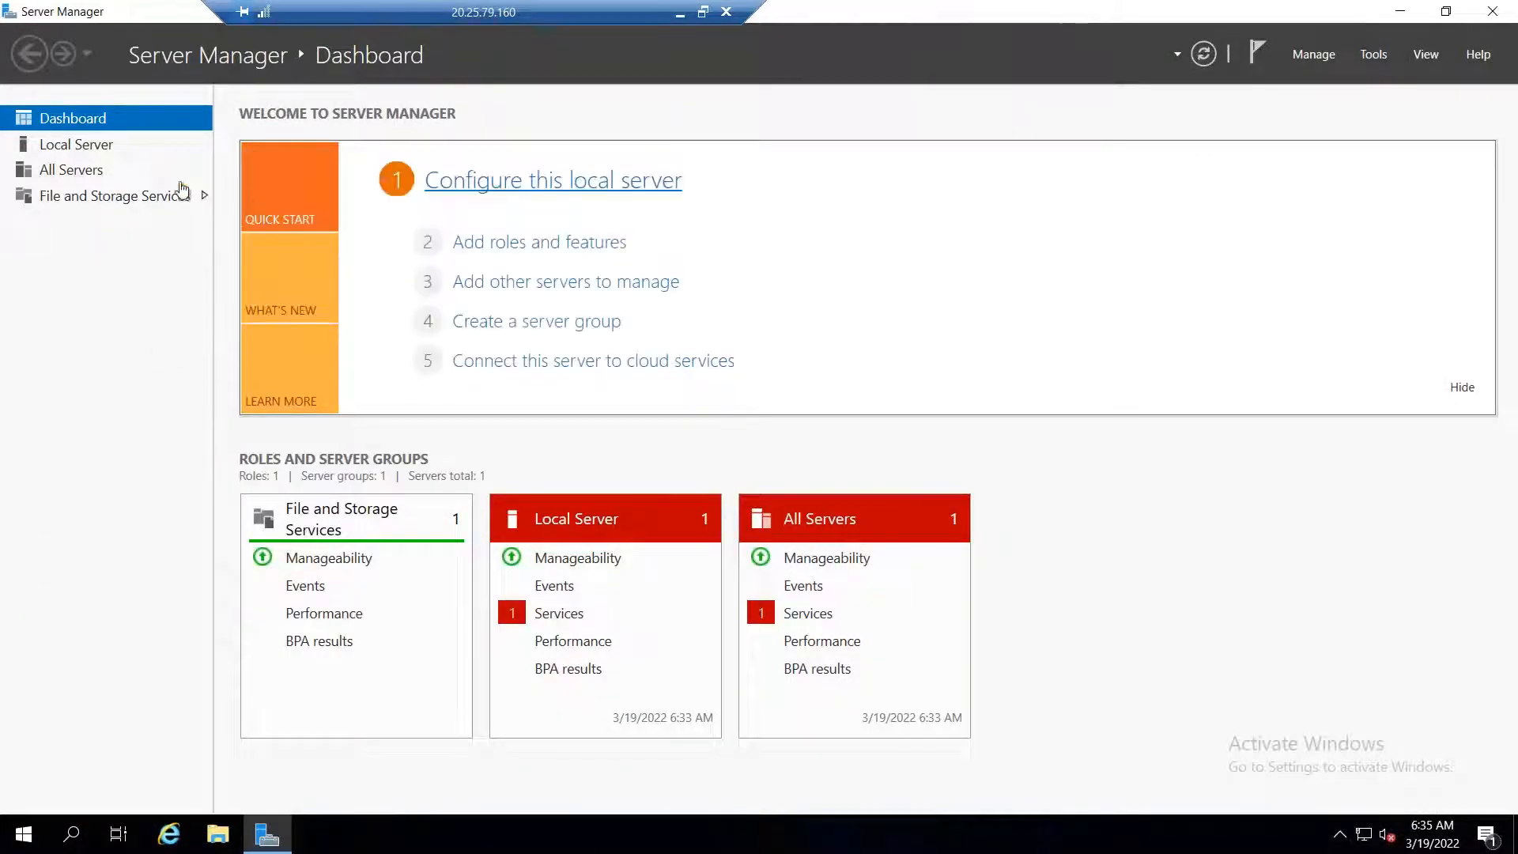
- Turn off Windows Defender Firewall for the domain and private networks from the local server's properties
left_click(77, 145)
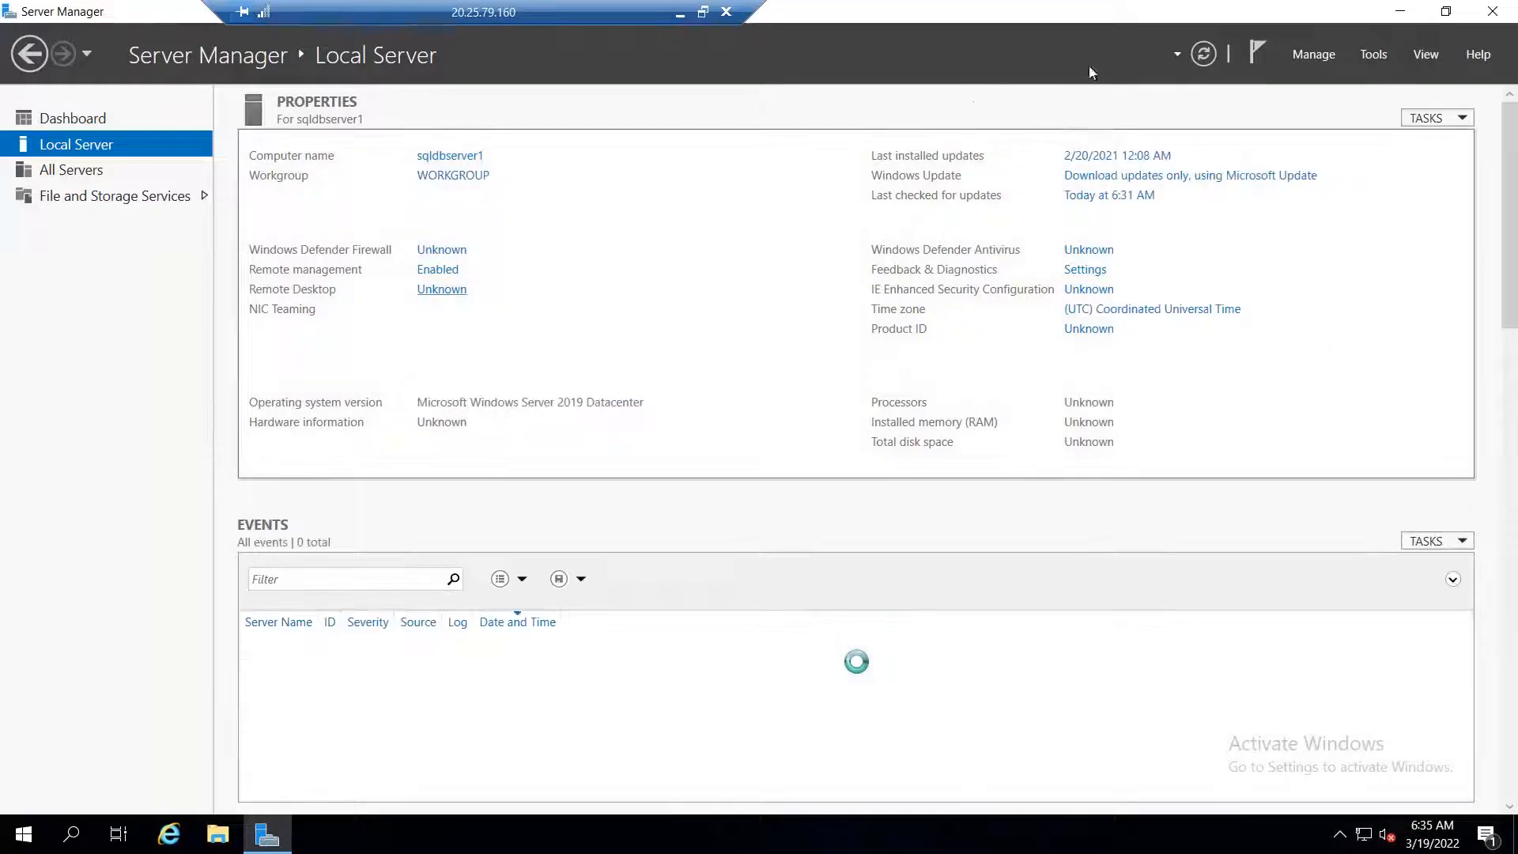
left_click(457, 252)
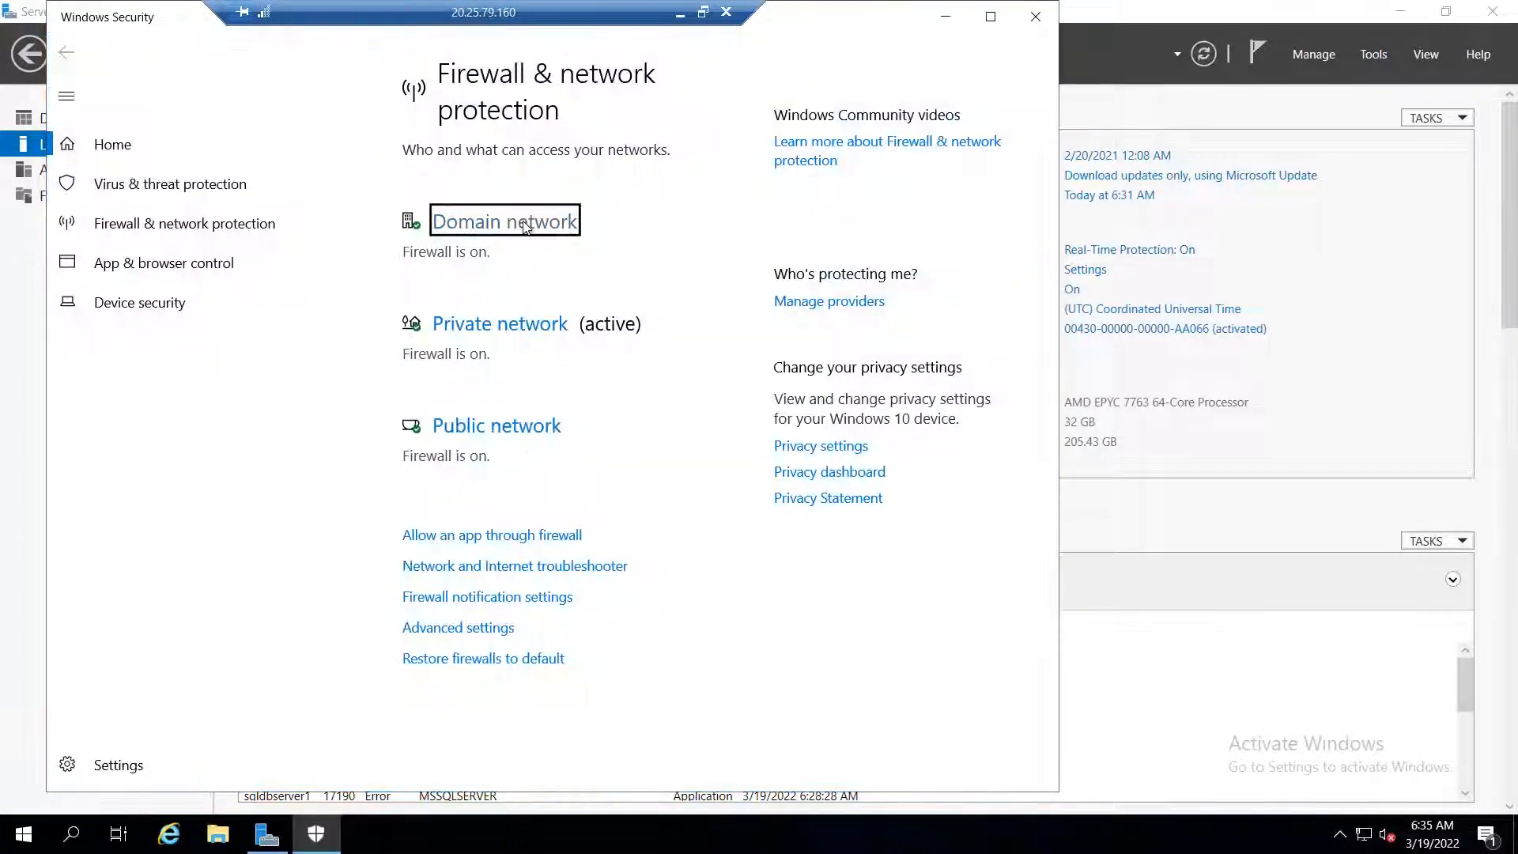
left_click(524, 227)
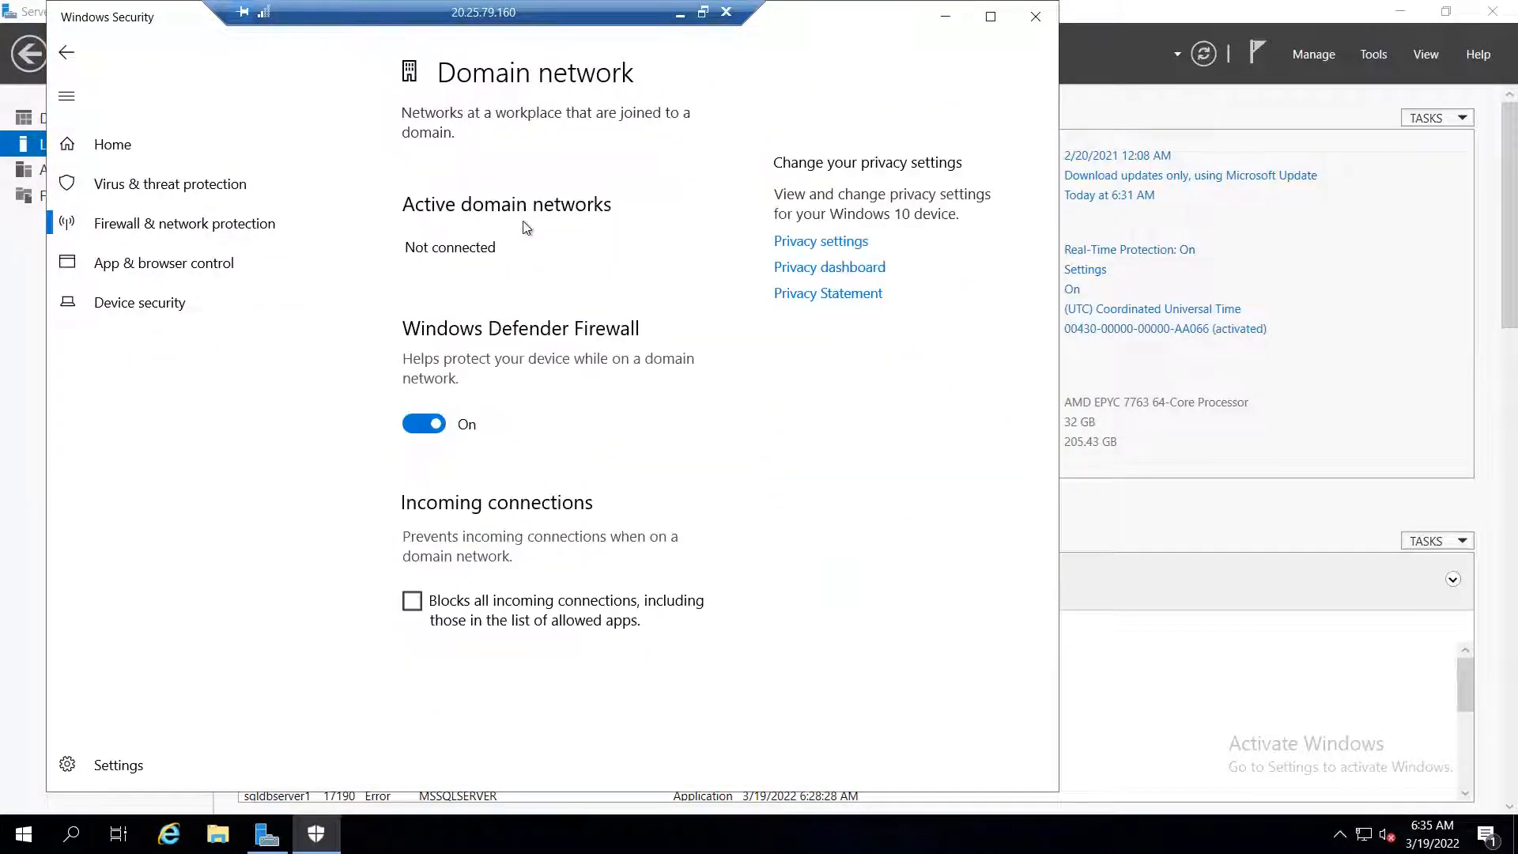
left_click(427, 427)
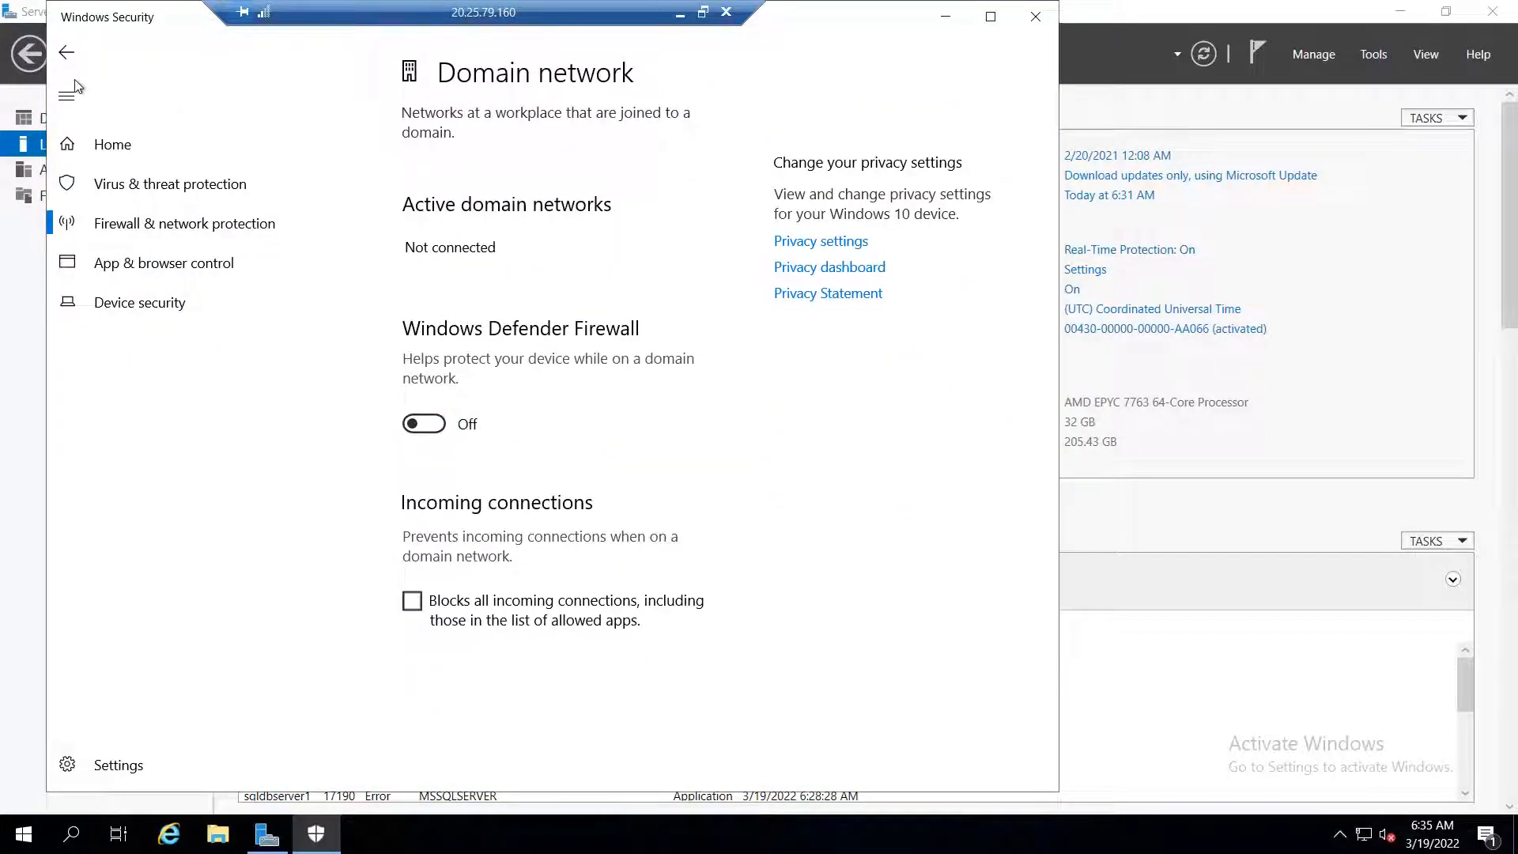
left_click(66, 52)
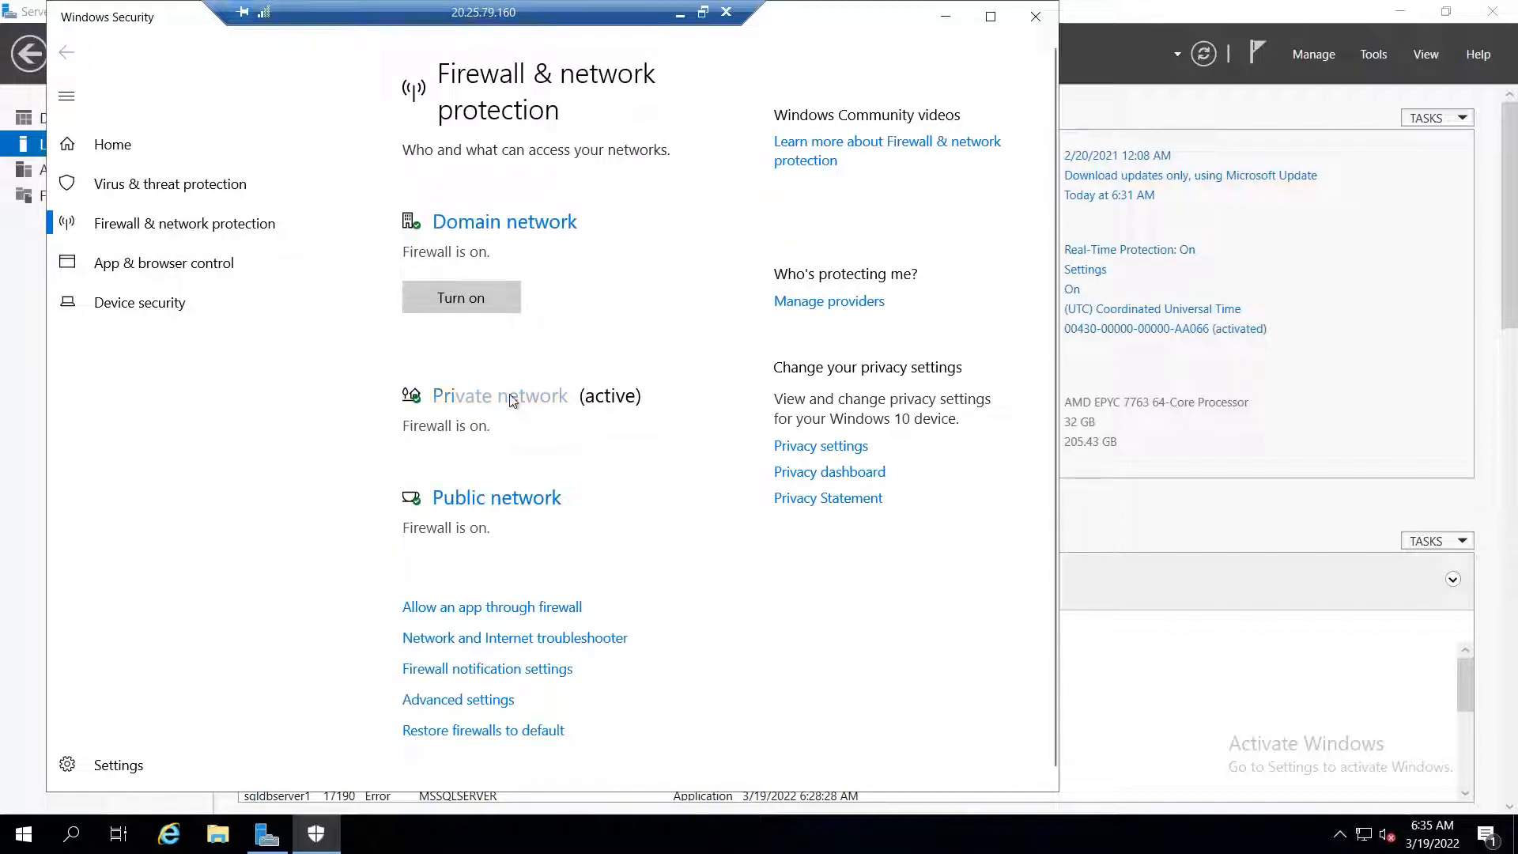
left_click(502, 405)
left_click(427, 443)
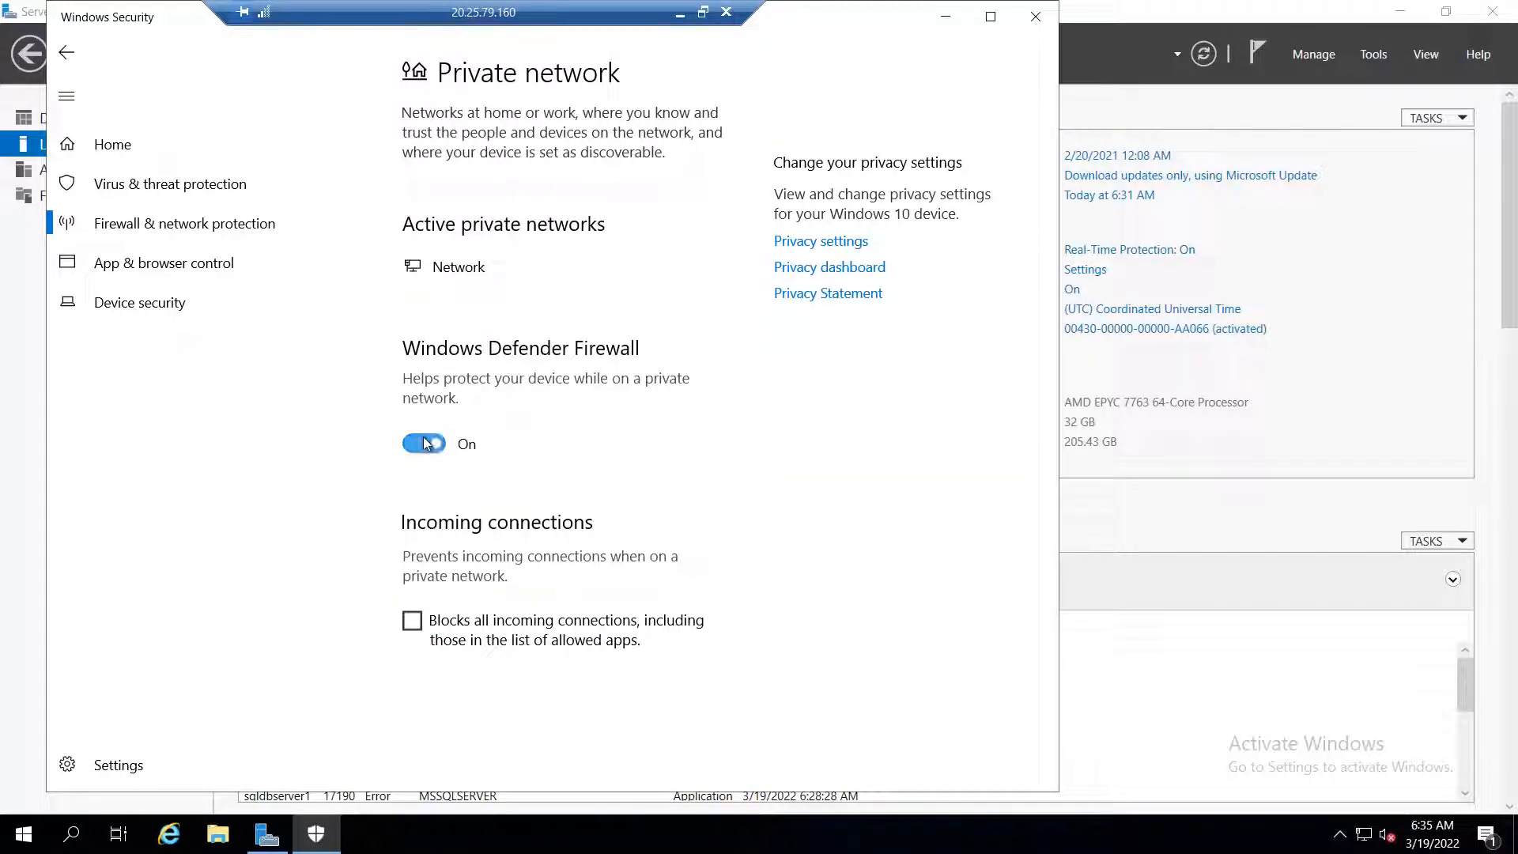
- Turn off Windows Defender Firewall for the public network and close Windows Security
left_click(66, 52)
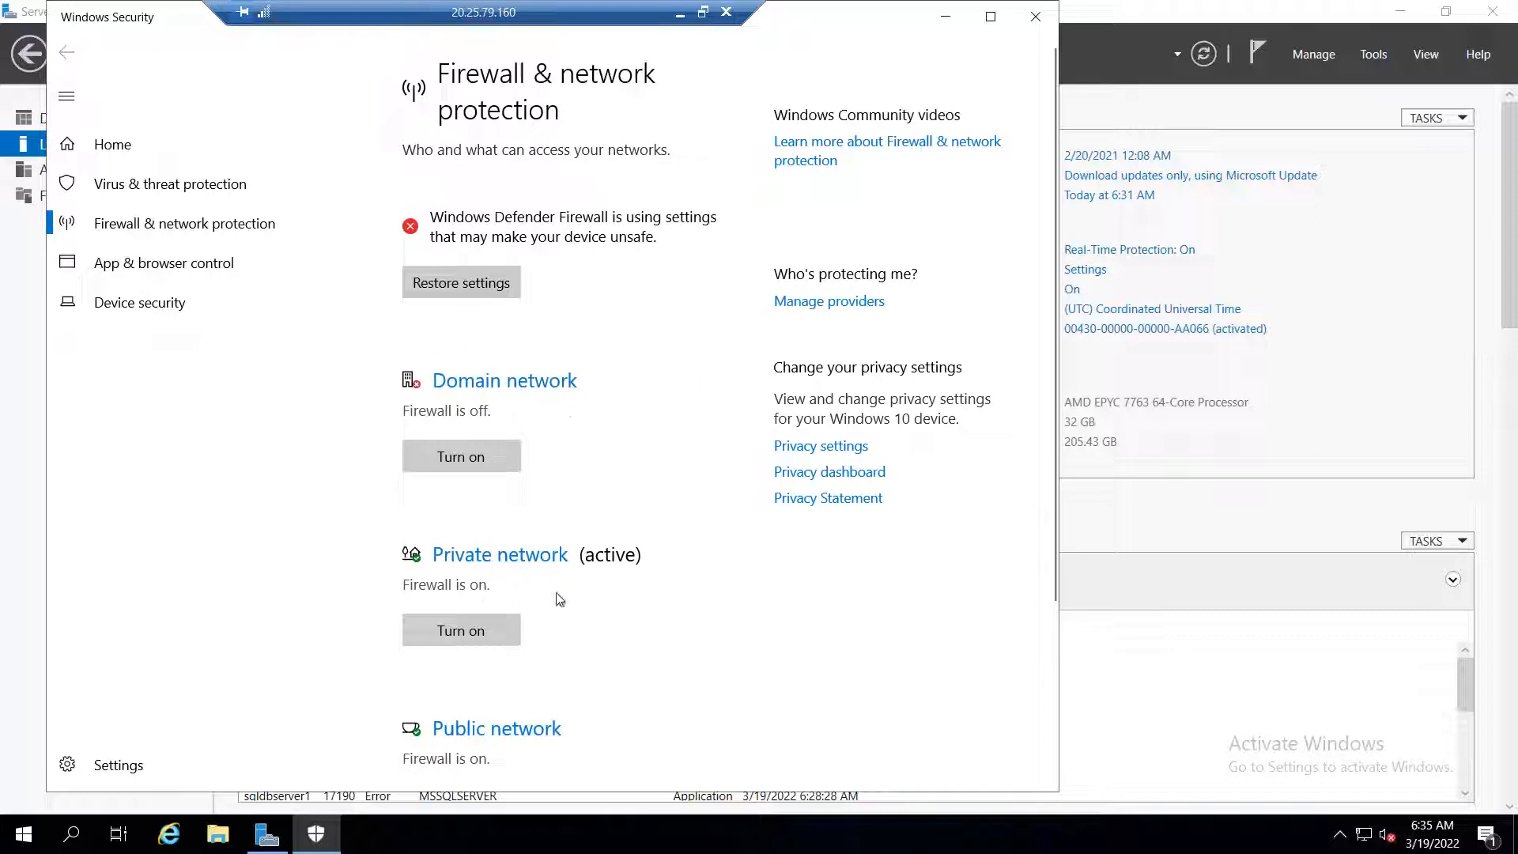
left_click(488, 729)
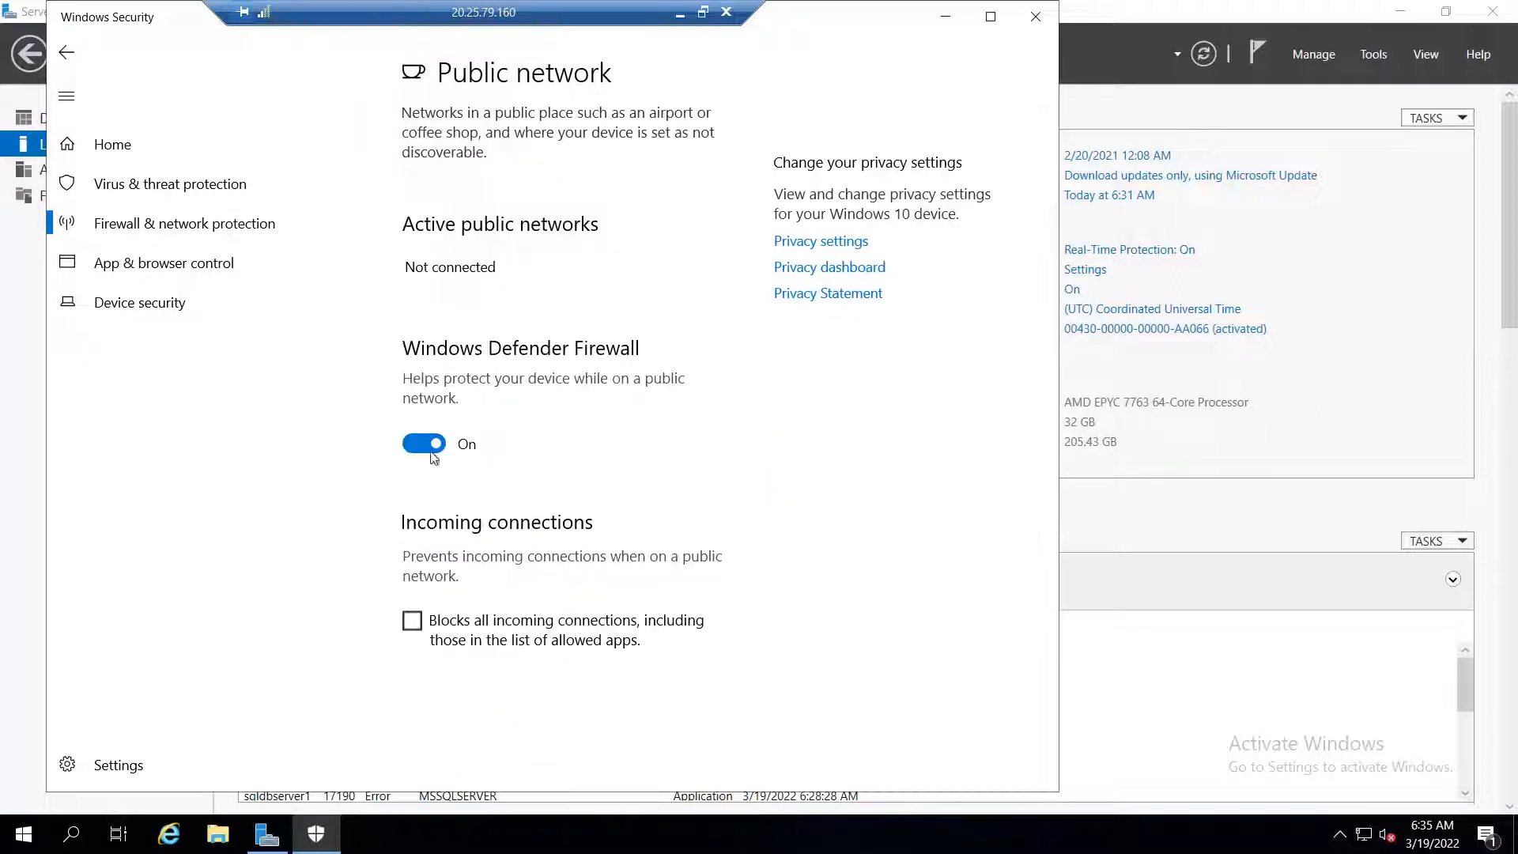
left_click(431, 450)
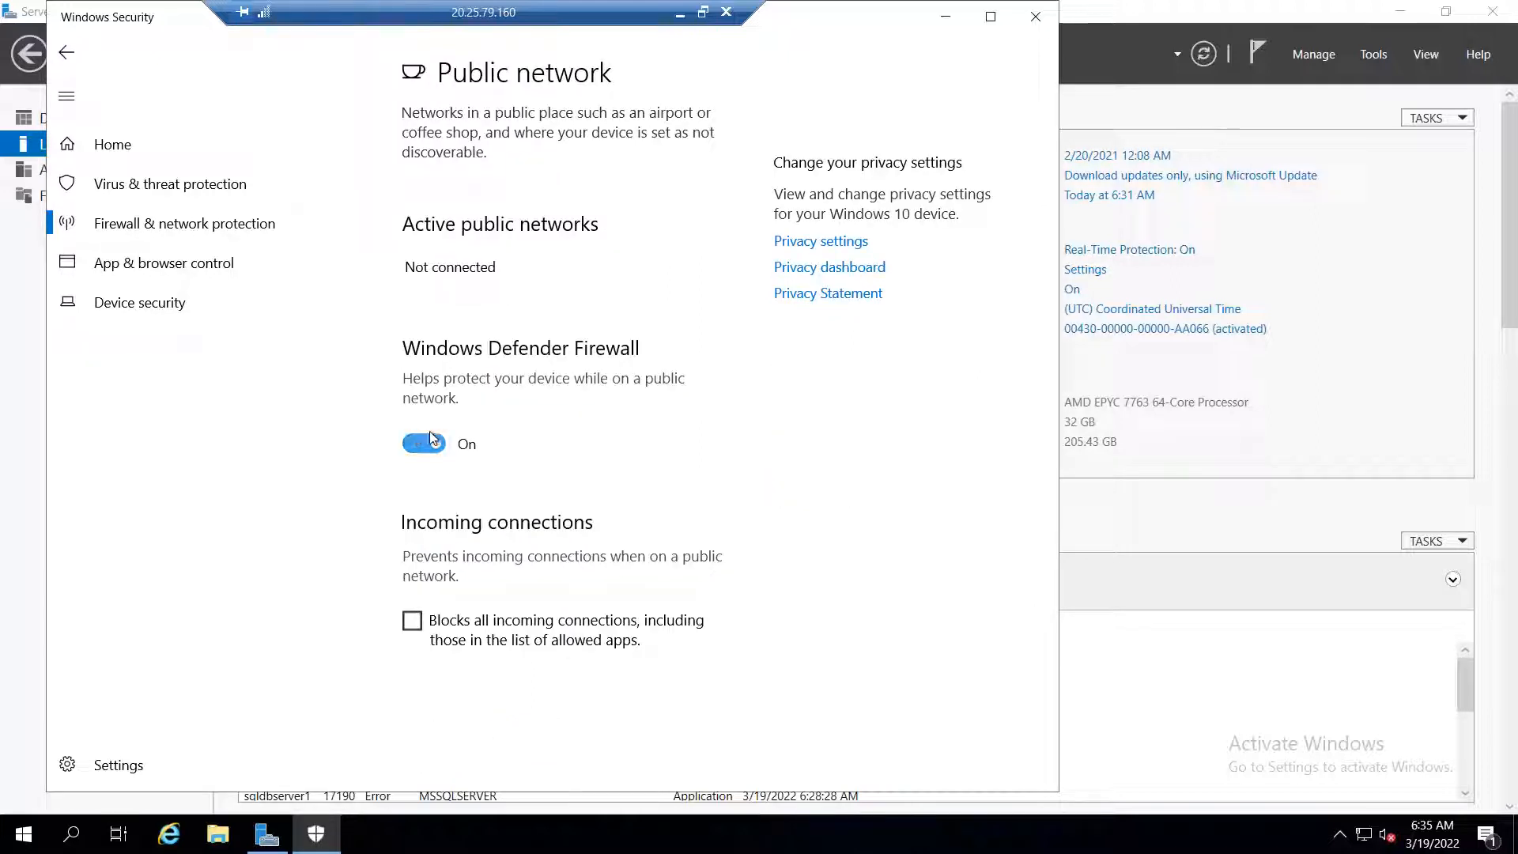
left_click(1036, 15)
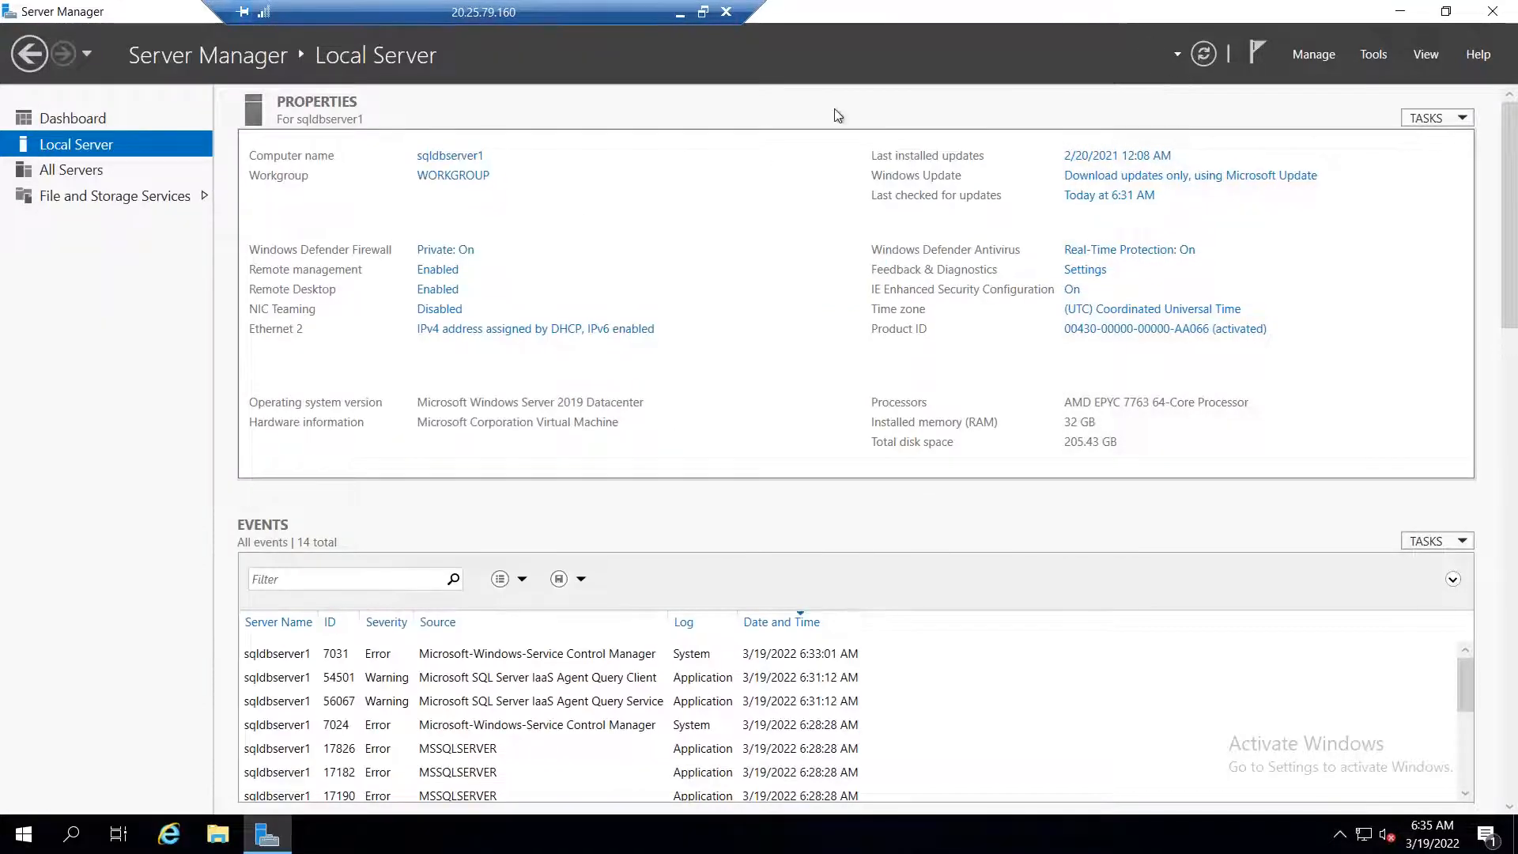
- Turn off Internet Explorer Enhanced Security Configuration for both Administrators and Users on the local server
left_click(1073, 290)
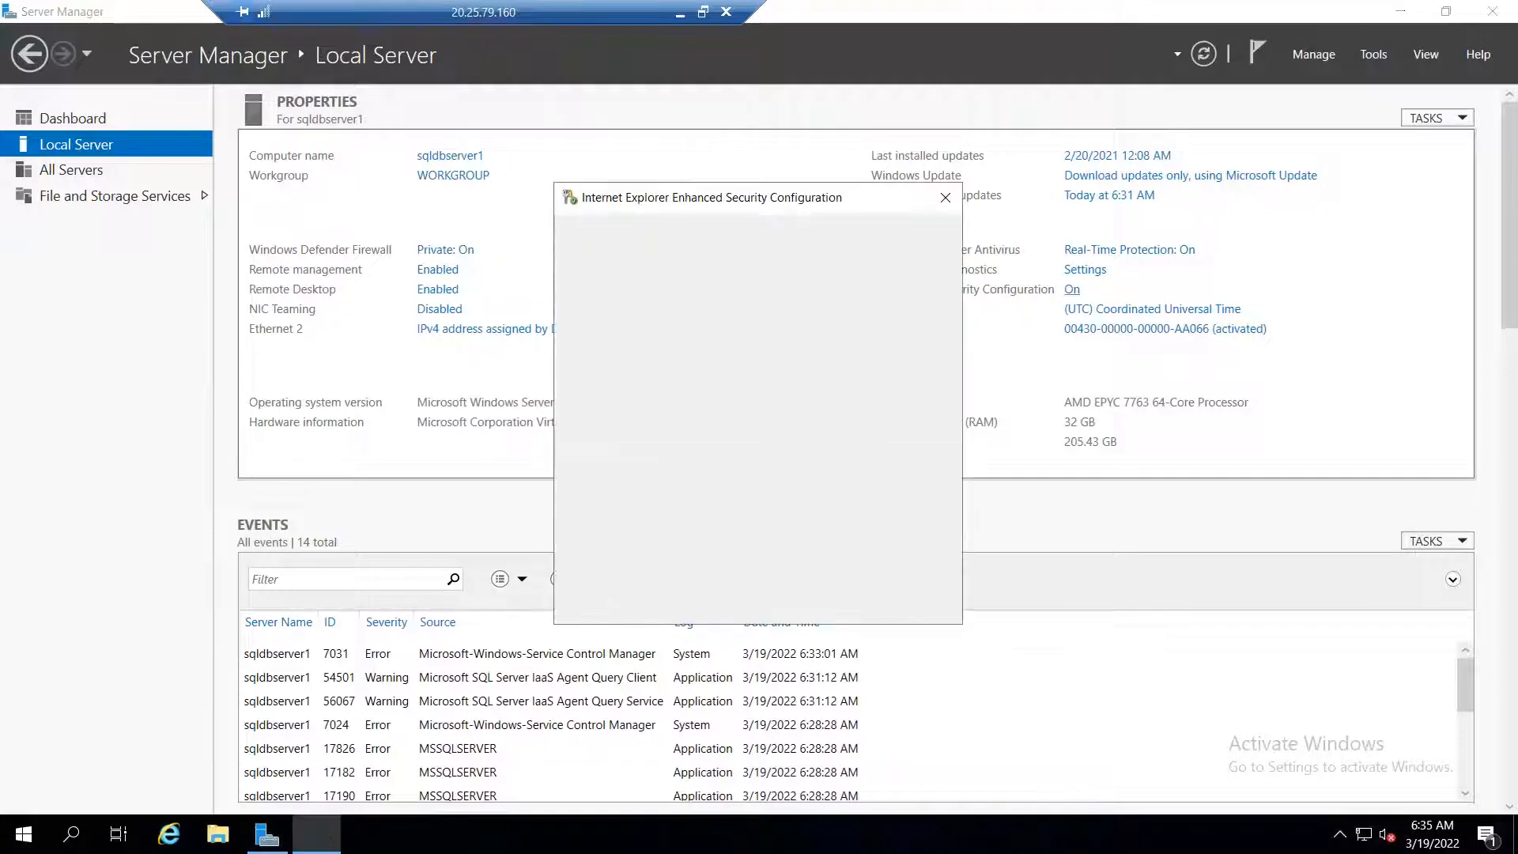
left_click(642, 390)
left_click(656, 507)
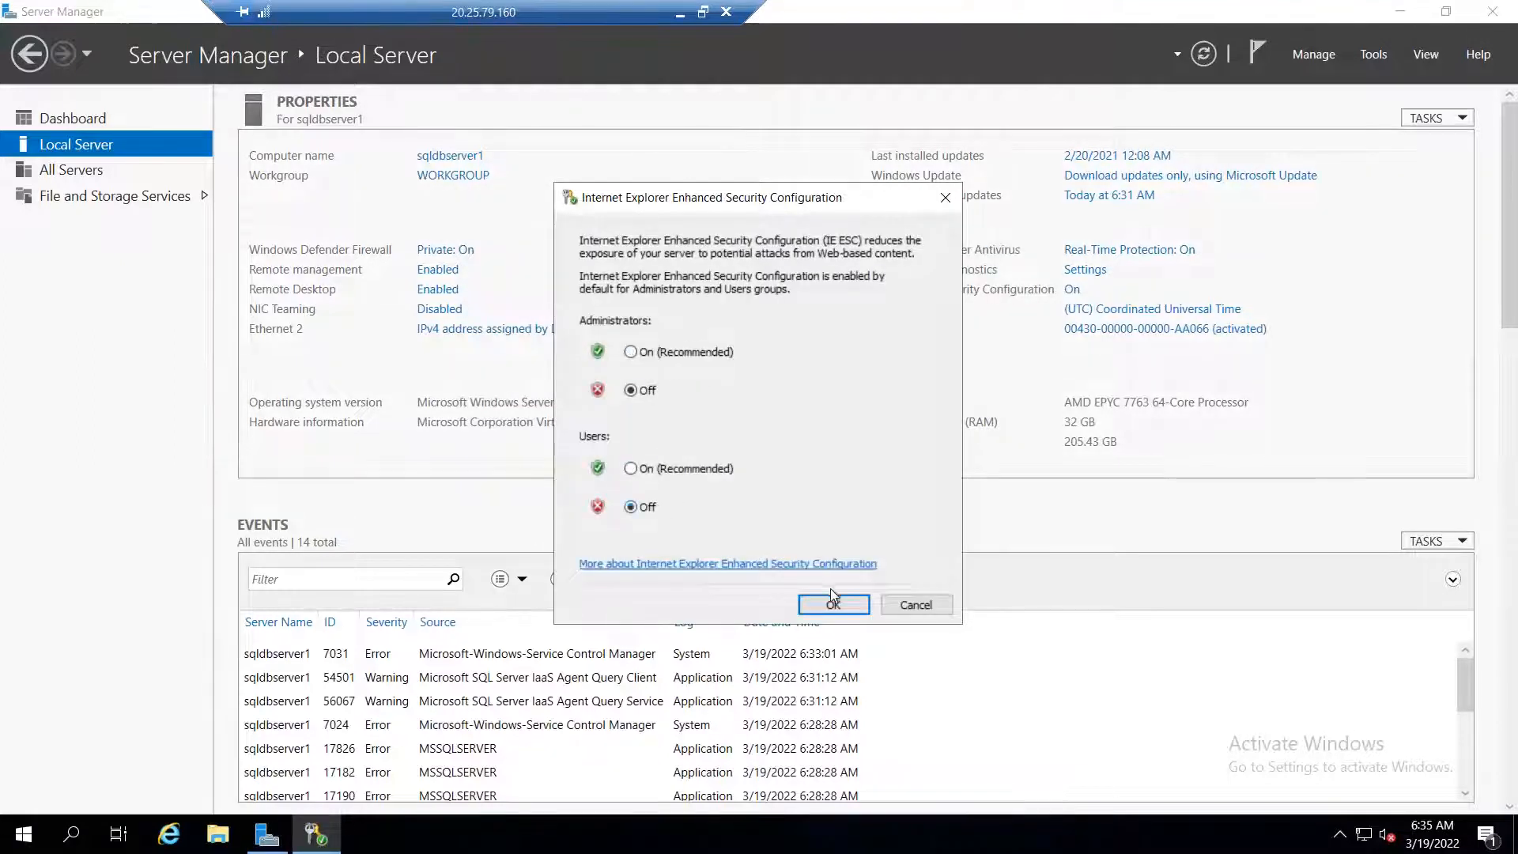
left_click(833, 605)
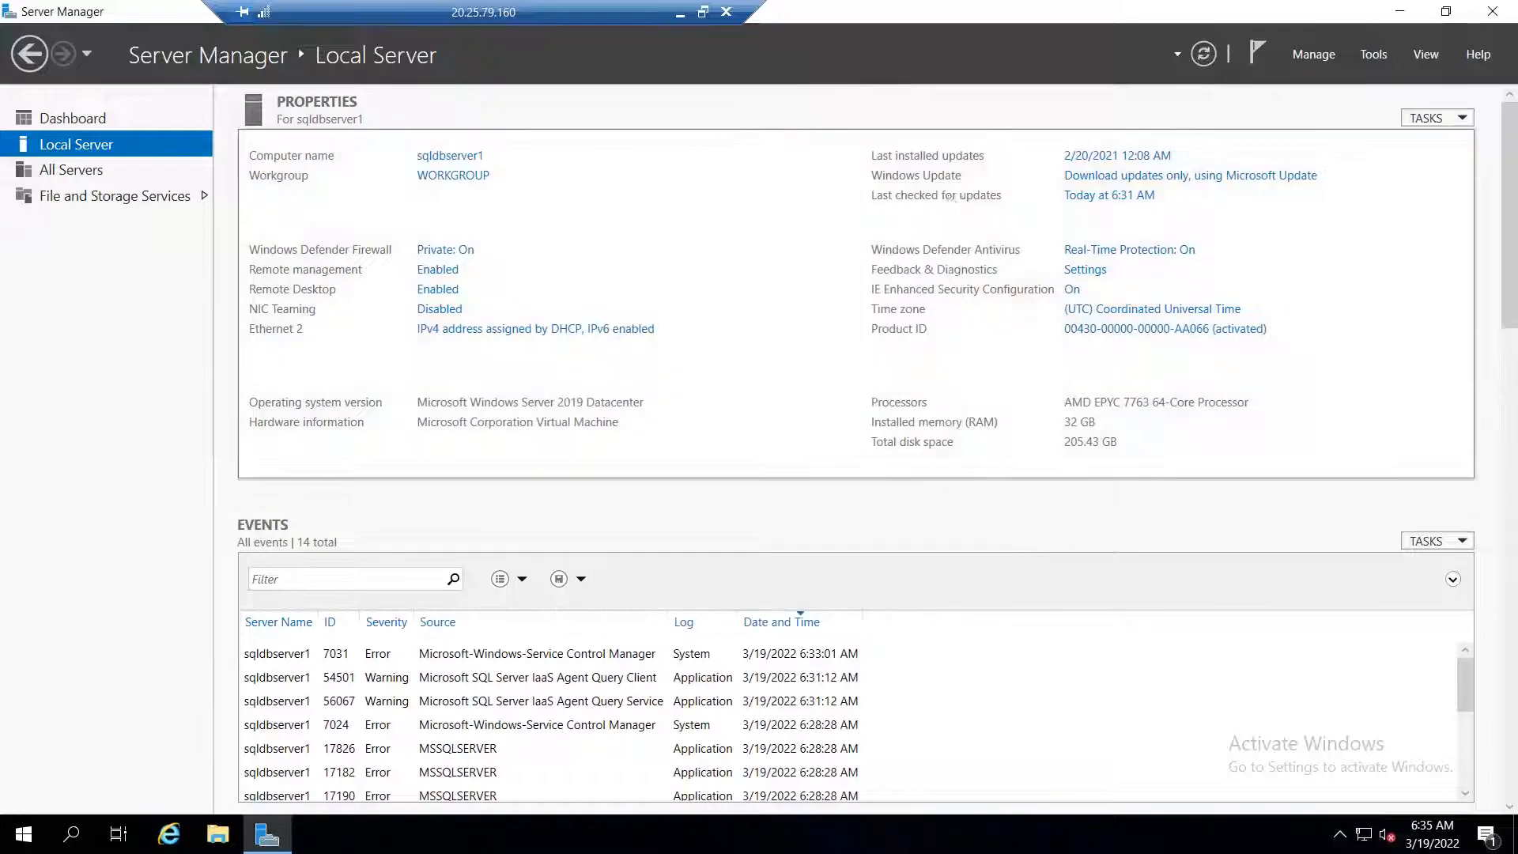
- Switch back to the Azure portal in the 3.83.240.83 session and review AMZWEBSRV1's replication health and infrastructure view
left_click(680, 12)
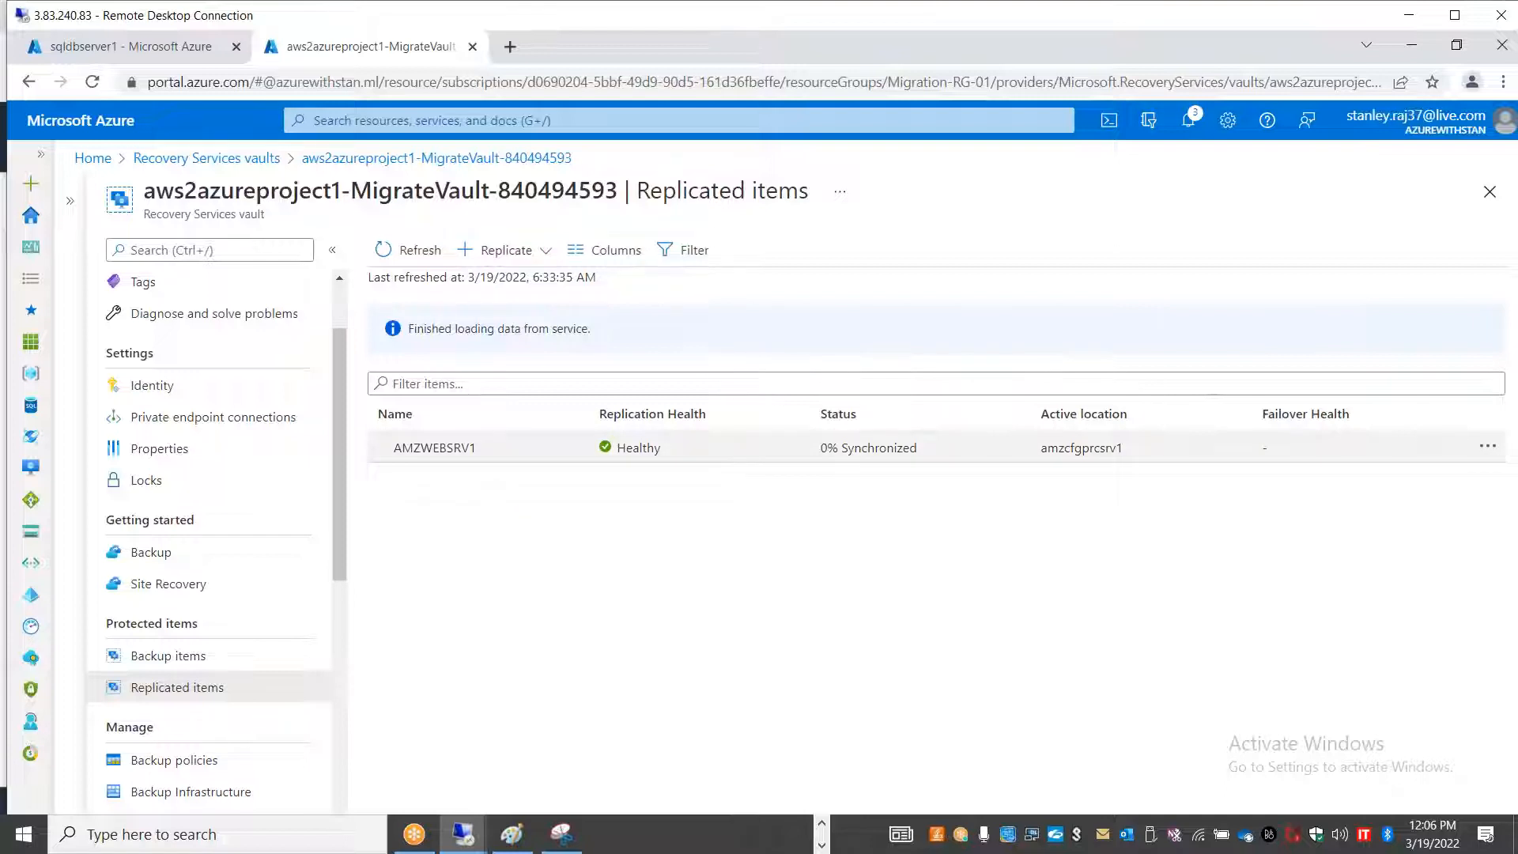
left_click(869, 447)
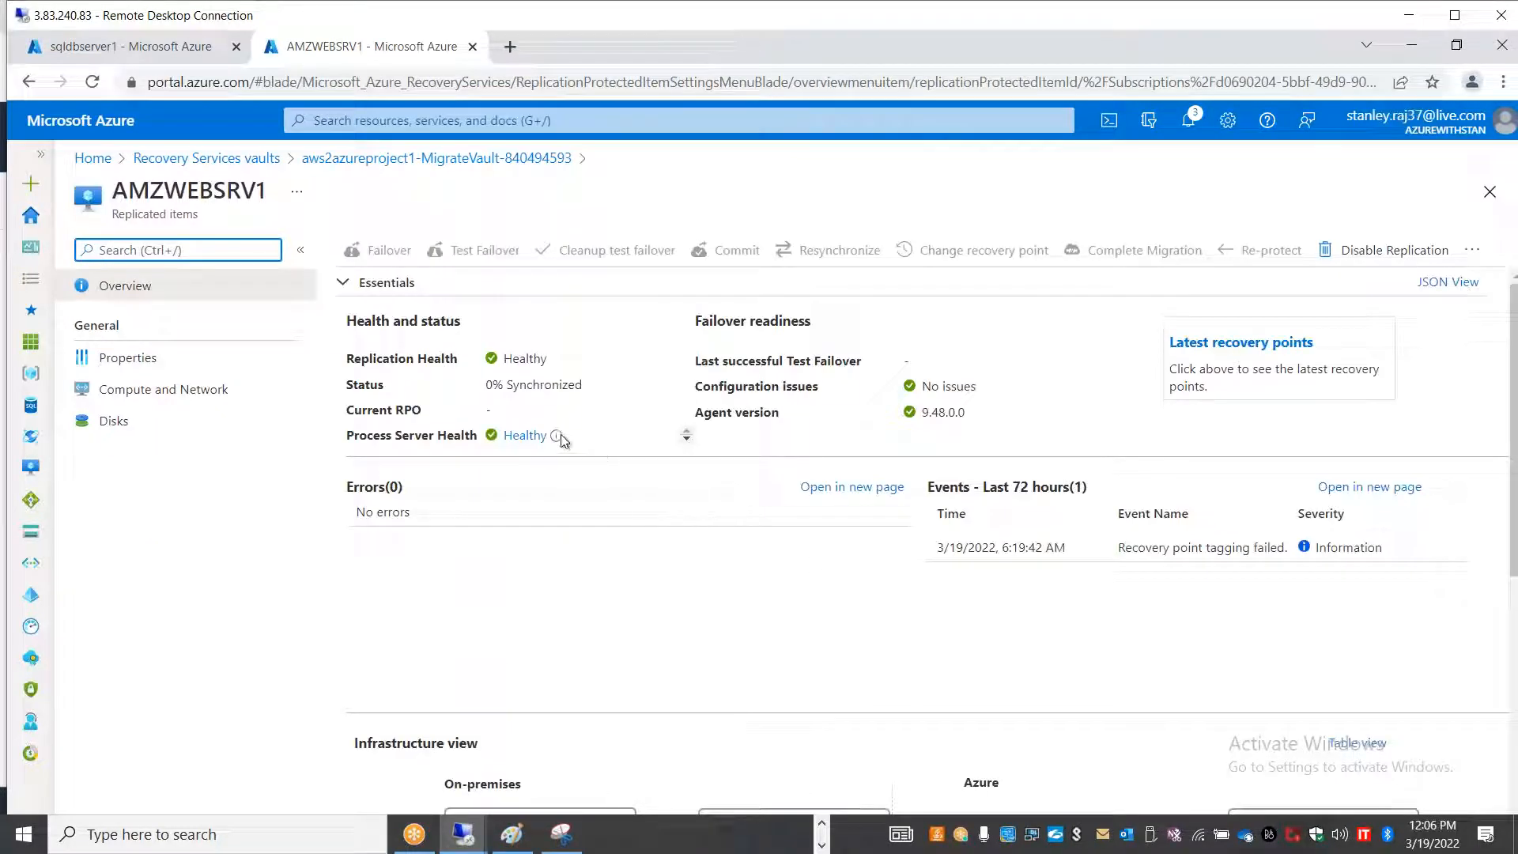
double_click(520, 359)
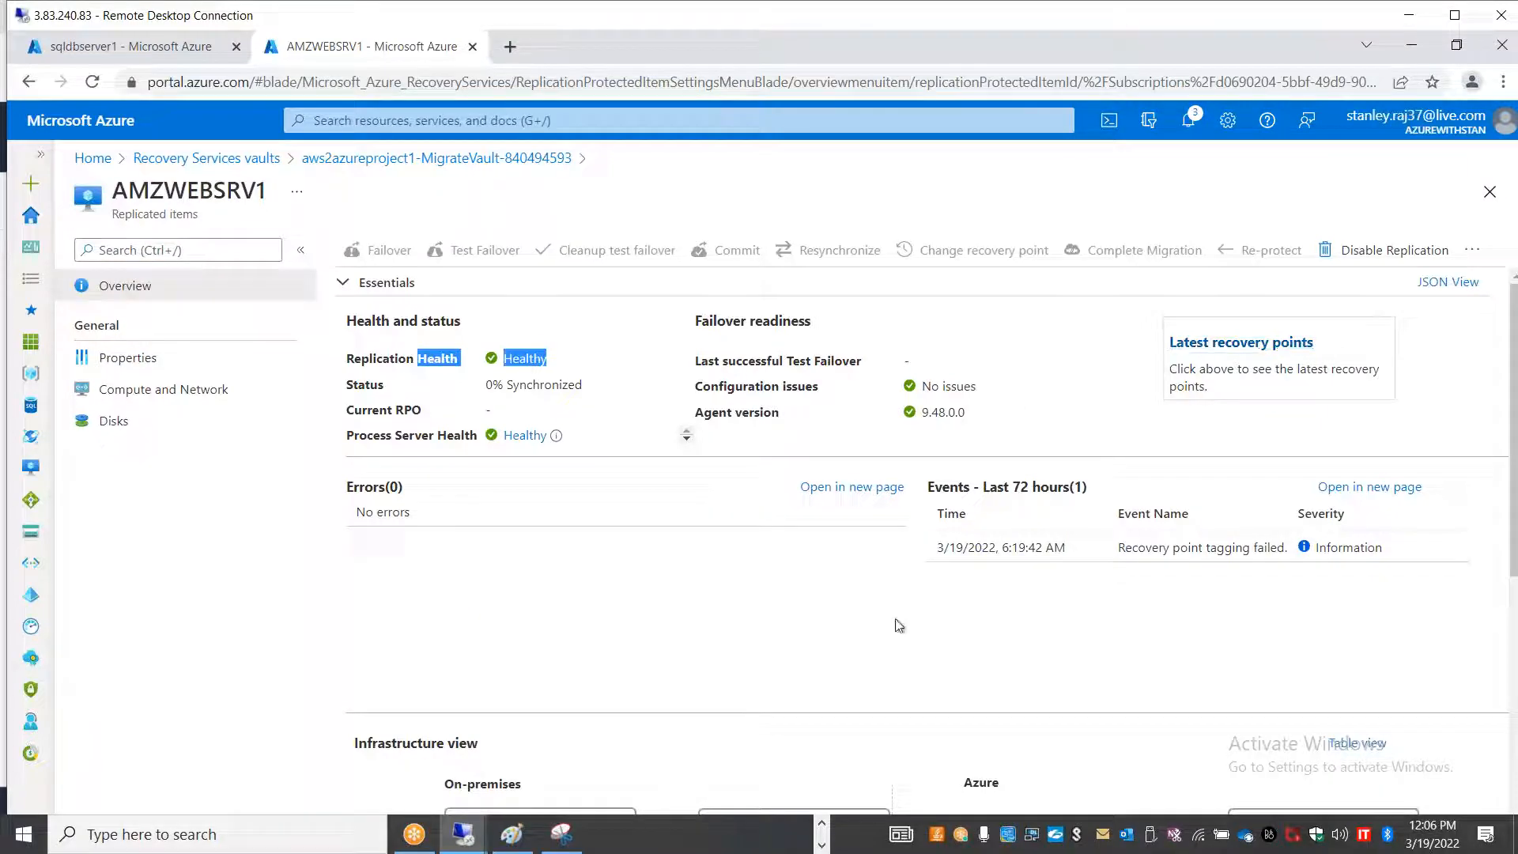
scroll(892, 630, "down", 5)
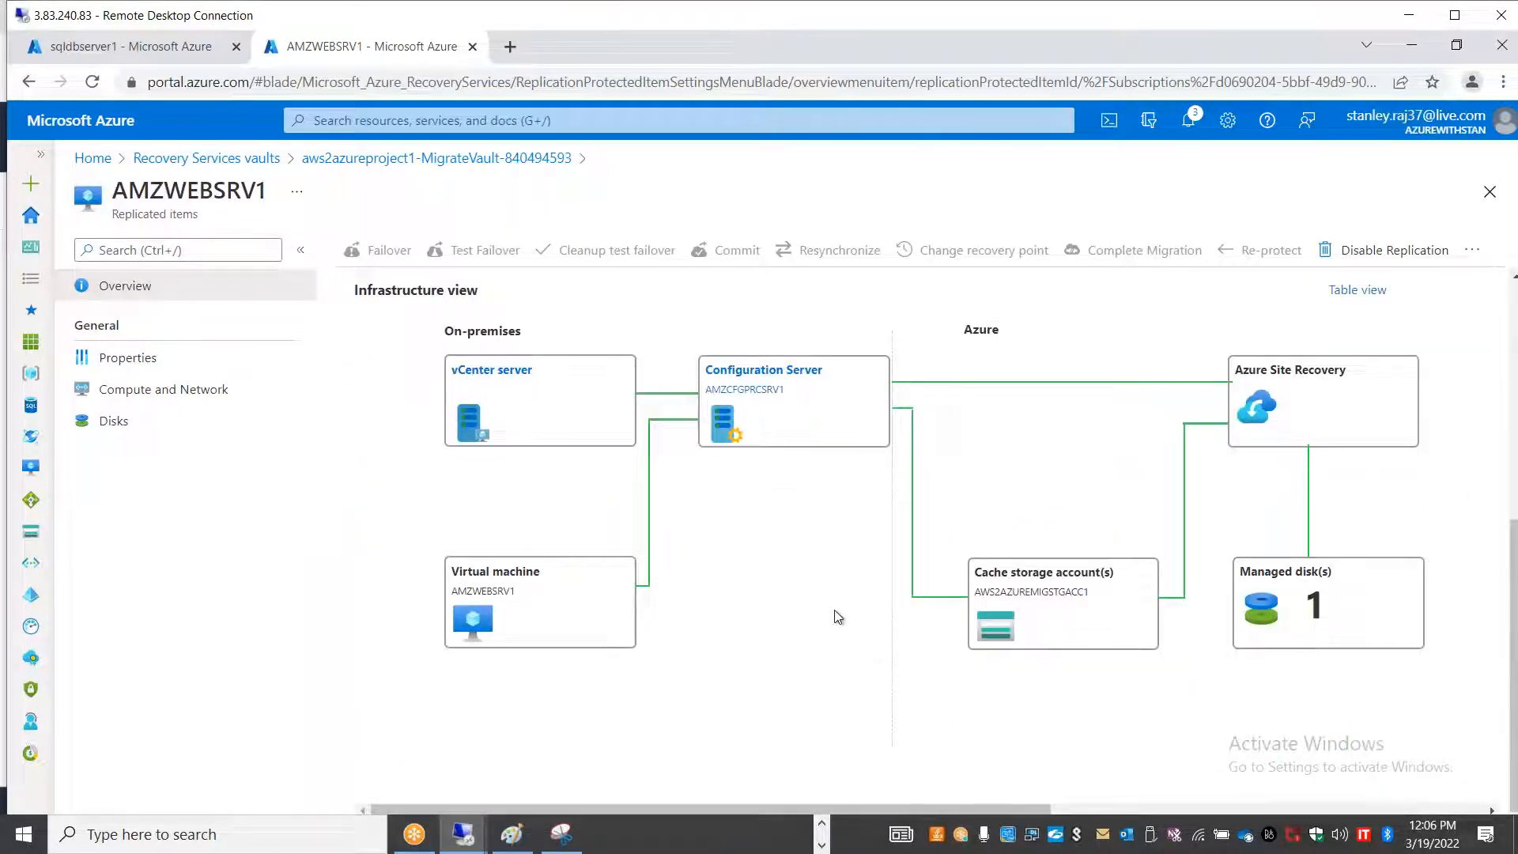
scroll(834, 614, "up", 5)
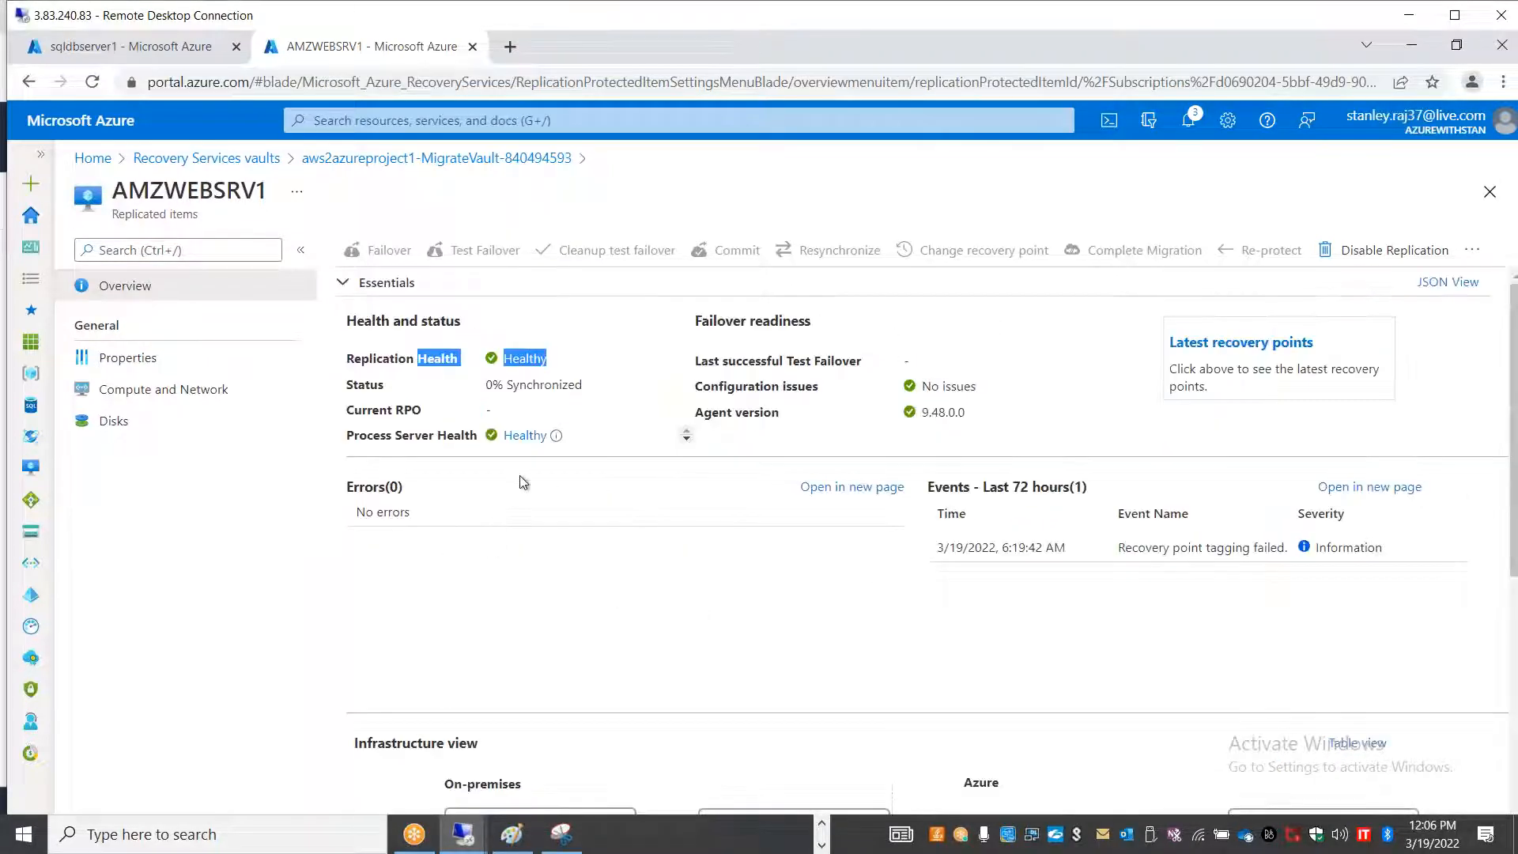
- Examine the health details of AMZWEBSRV1's process server and review the overview of its protected item
left_click(525, 435)
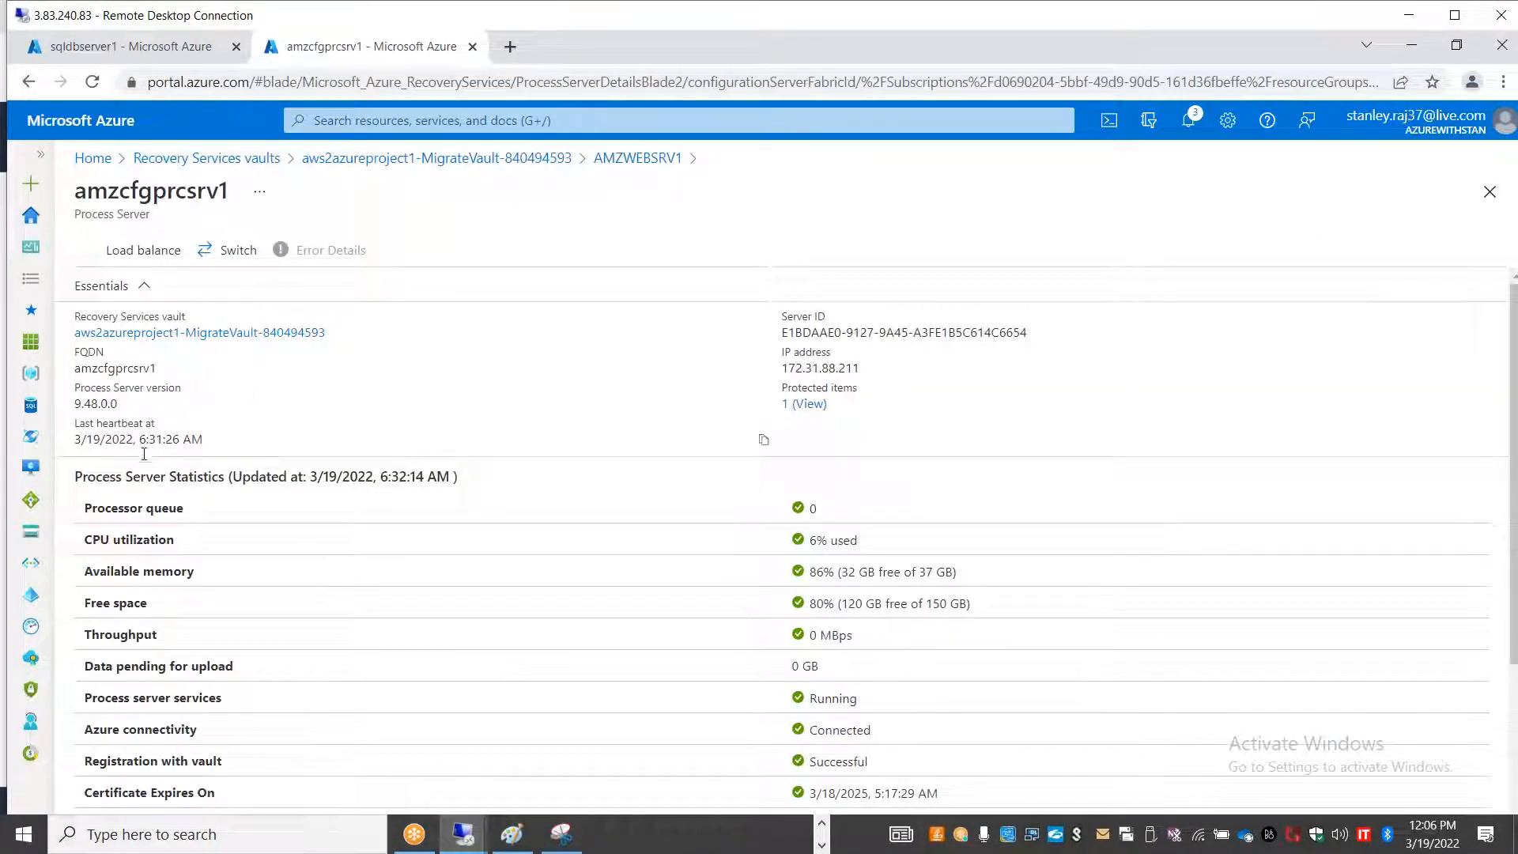
left_click(803, 404)
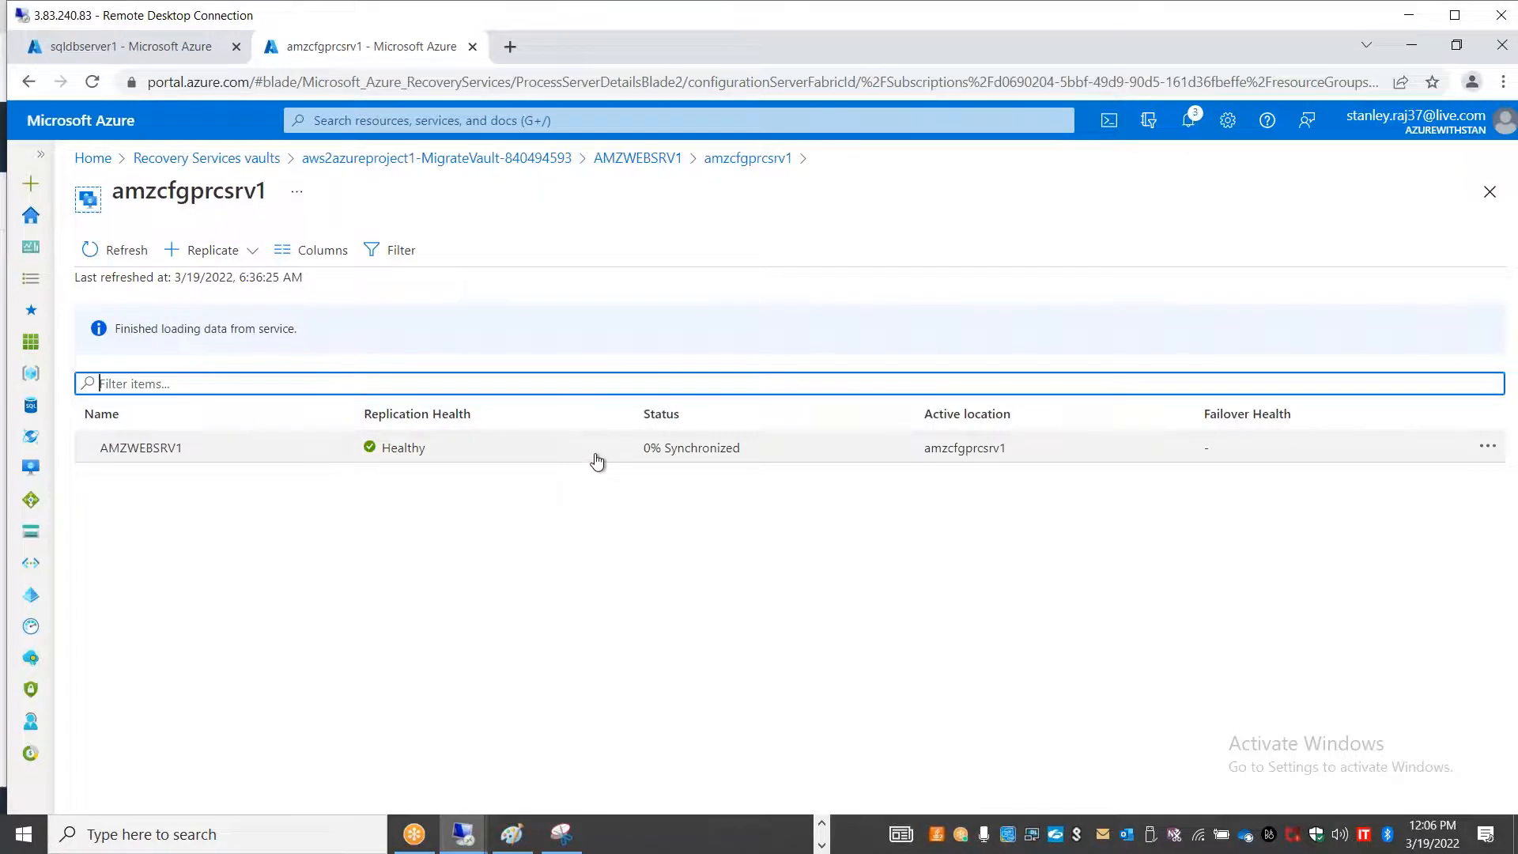
left_click(597, 461)
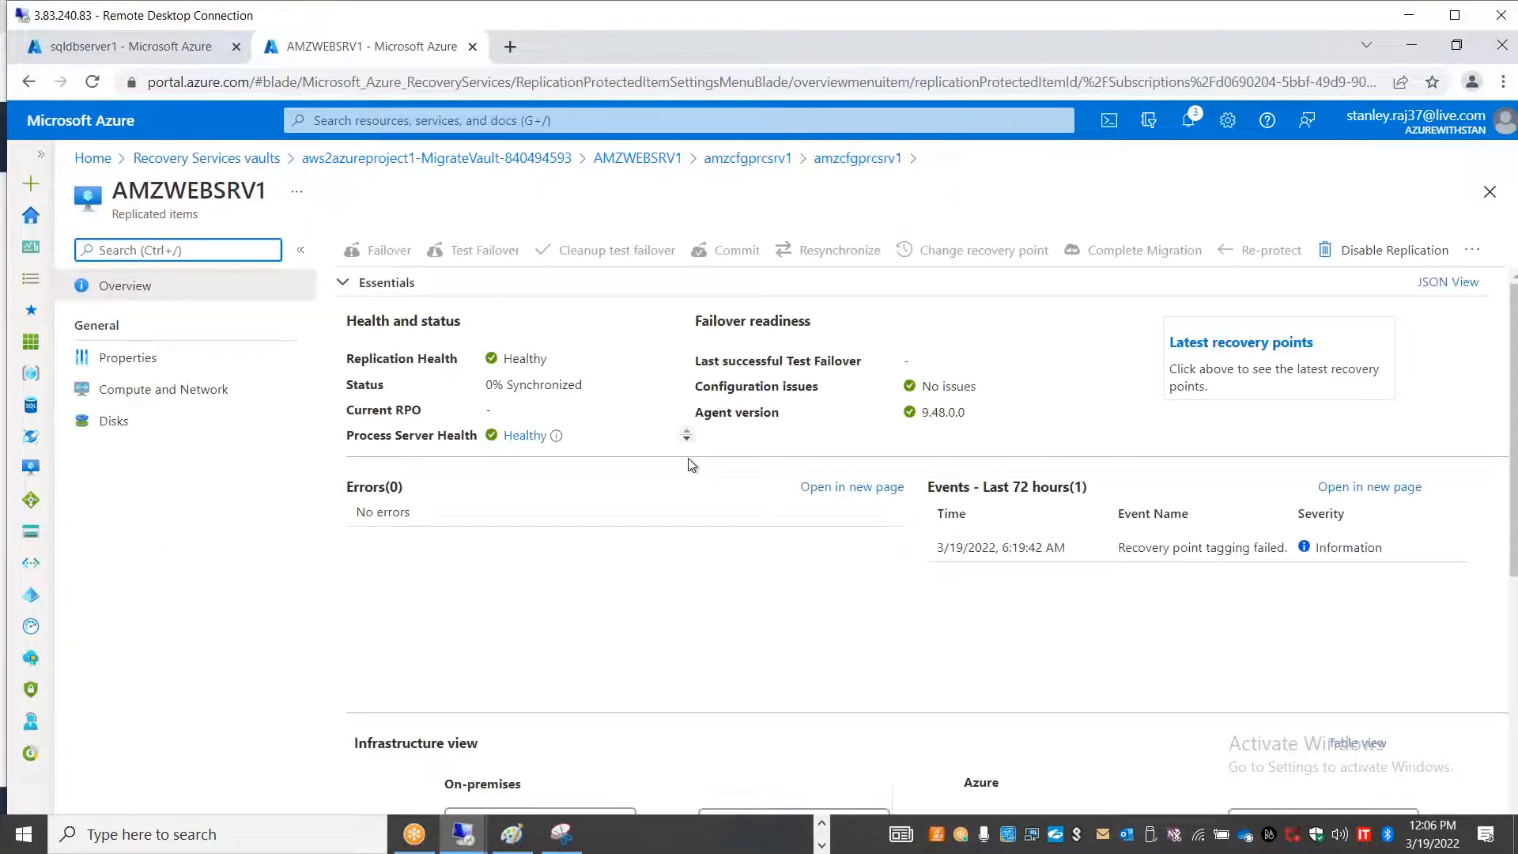
scroll(726, 657, "down", 1)
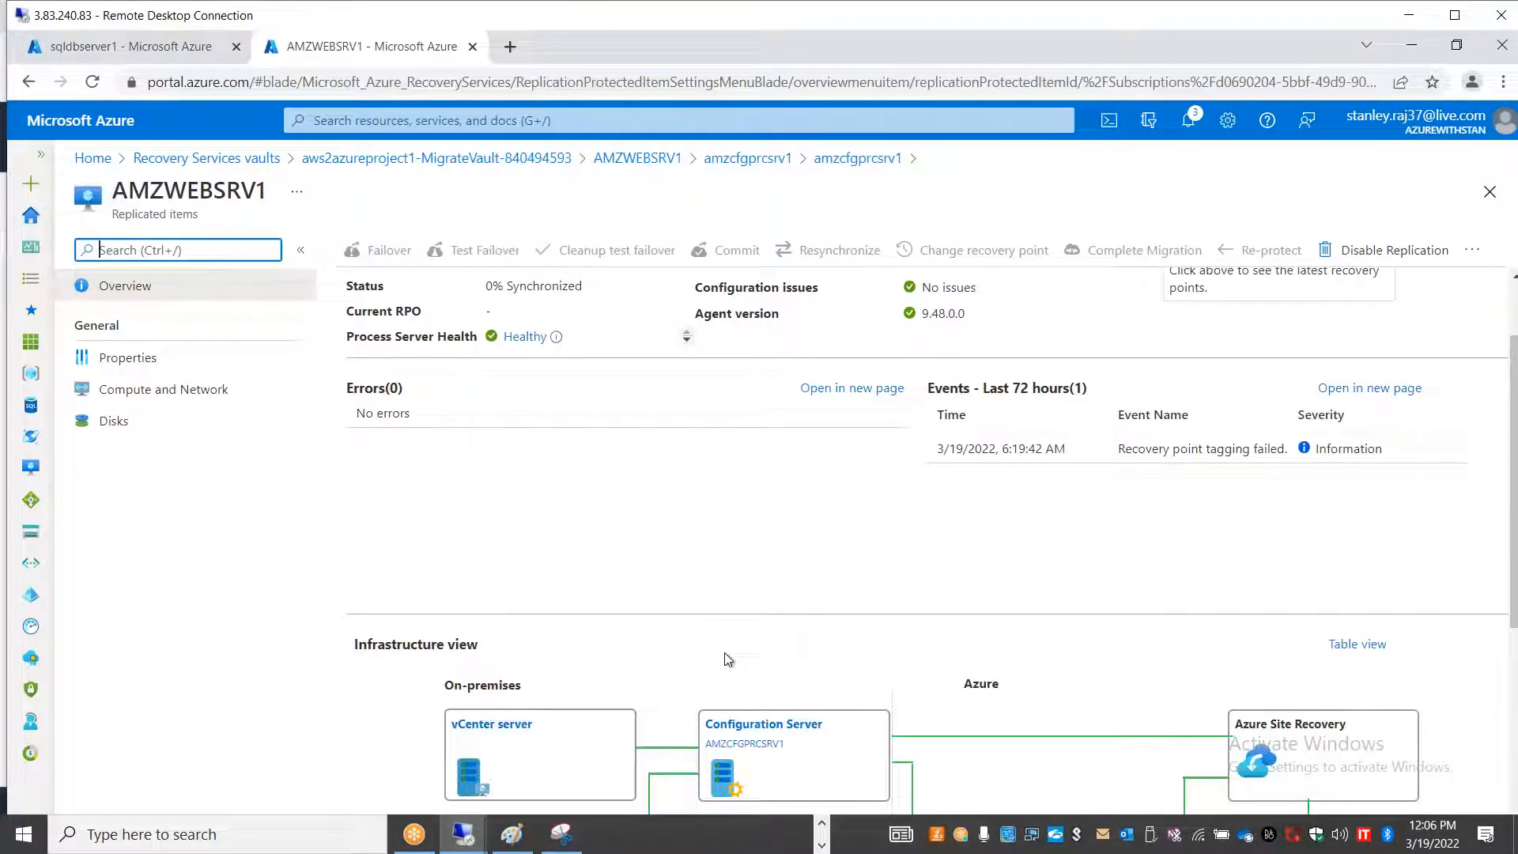
scroll(726, 654, "down", 4)
scroll(726, 655, "up", 5)
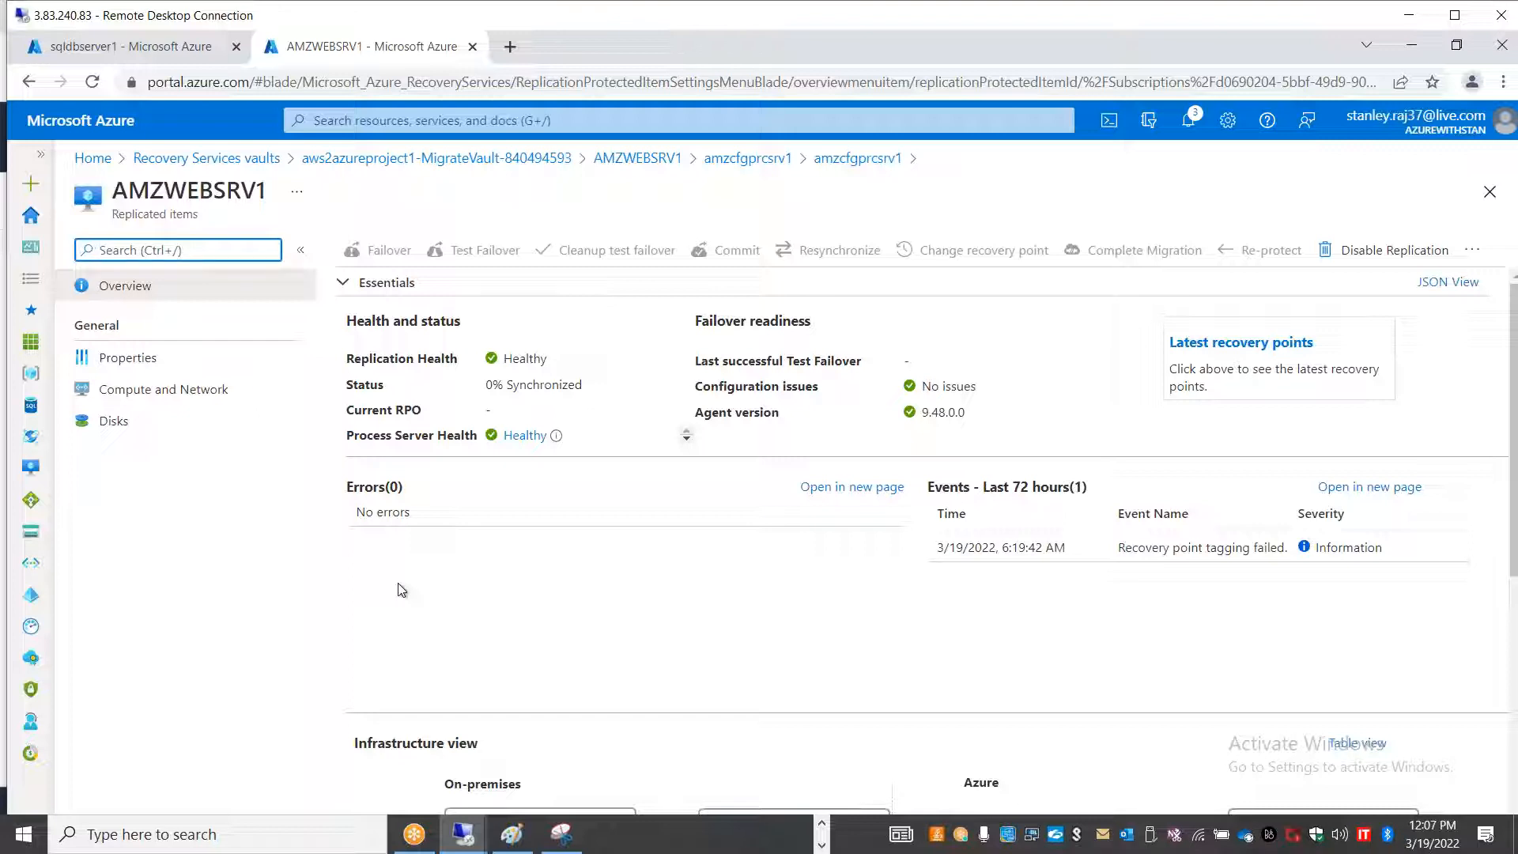
- Check the sent and received bytes in Ethernet Status on the 52.91.225.75 remote session, then minimize that session
mouse_move(463, 838)
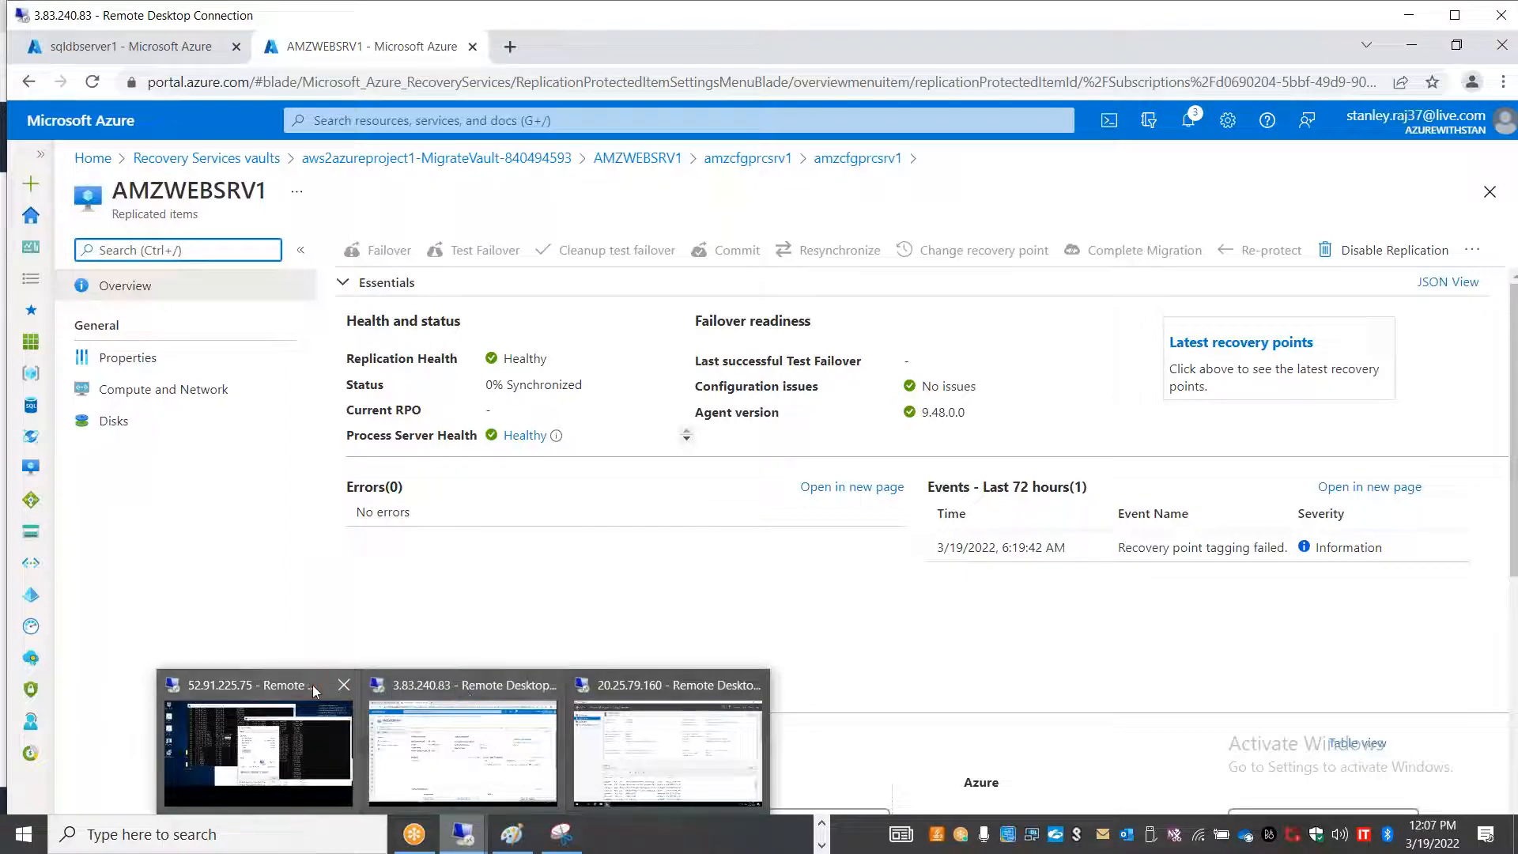
mouse_move(311, 684)
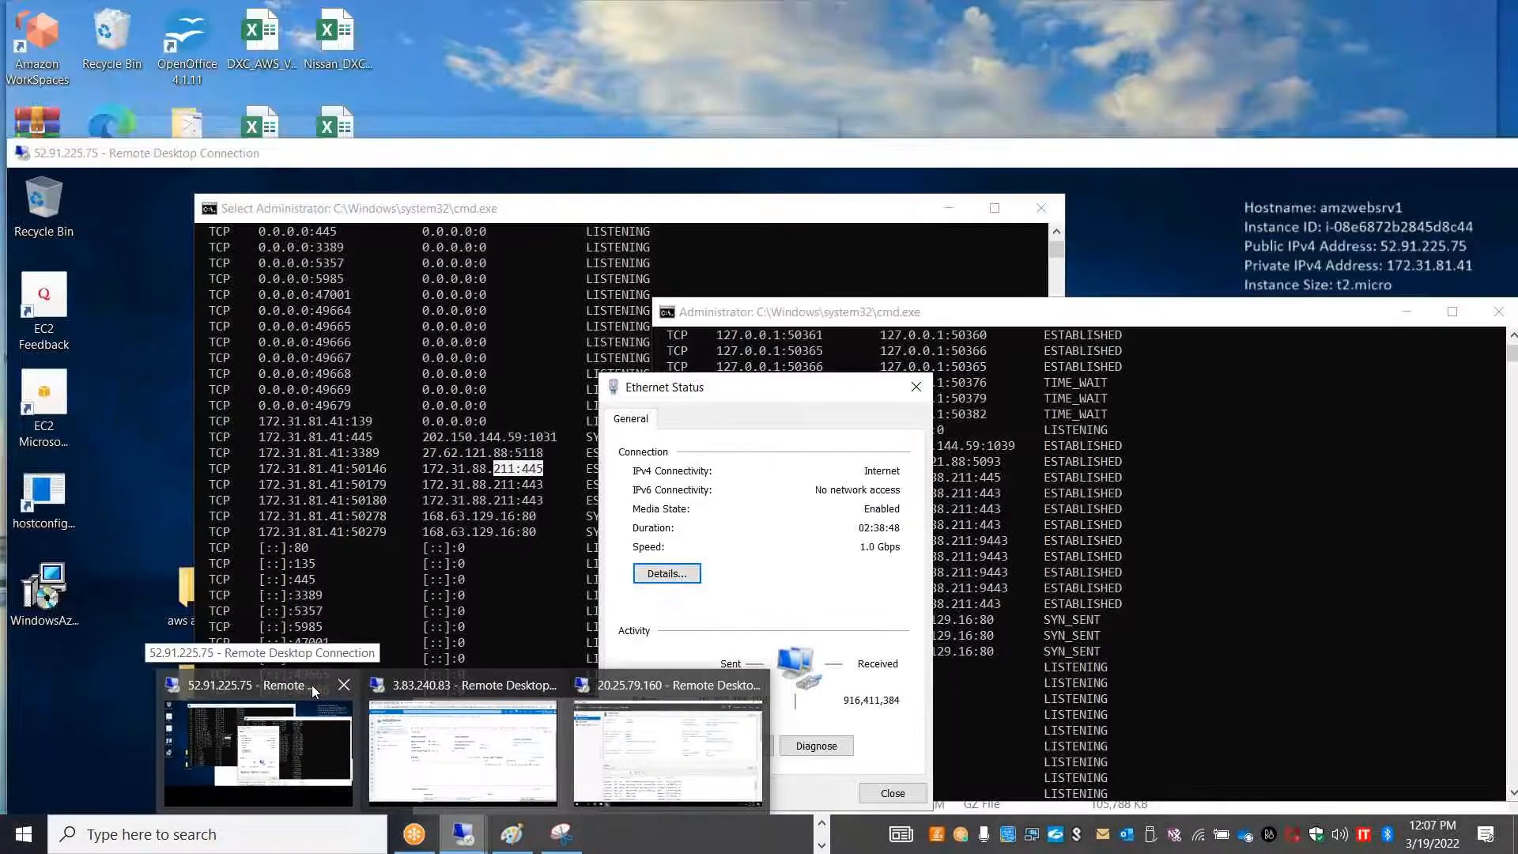
left_click(312, 684)
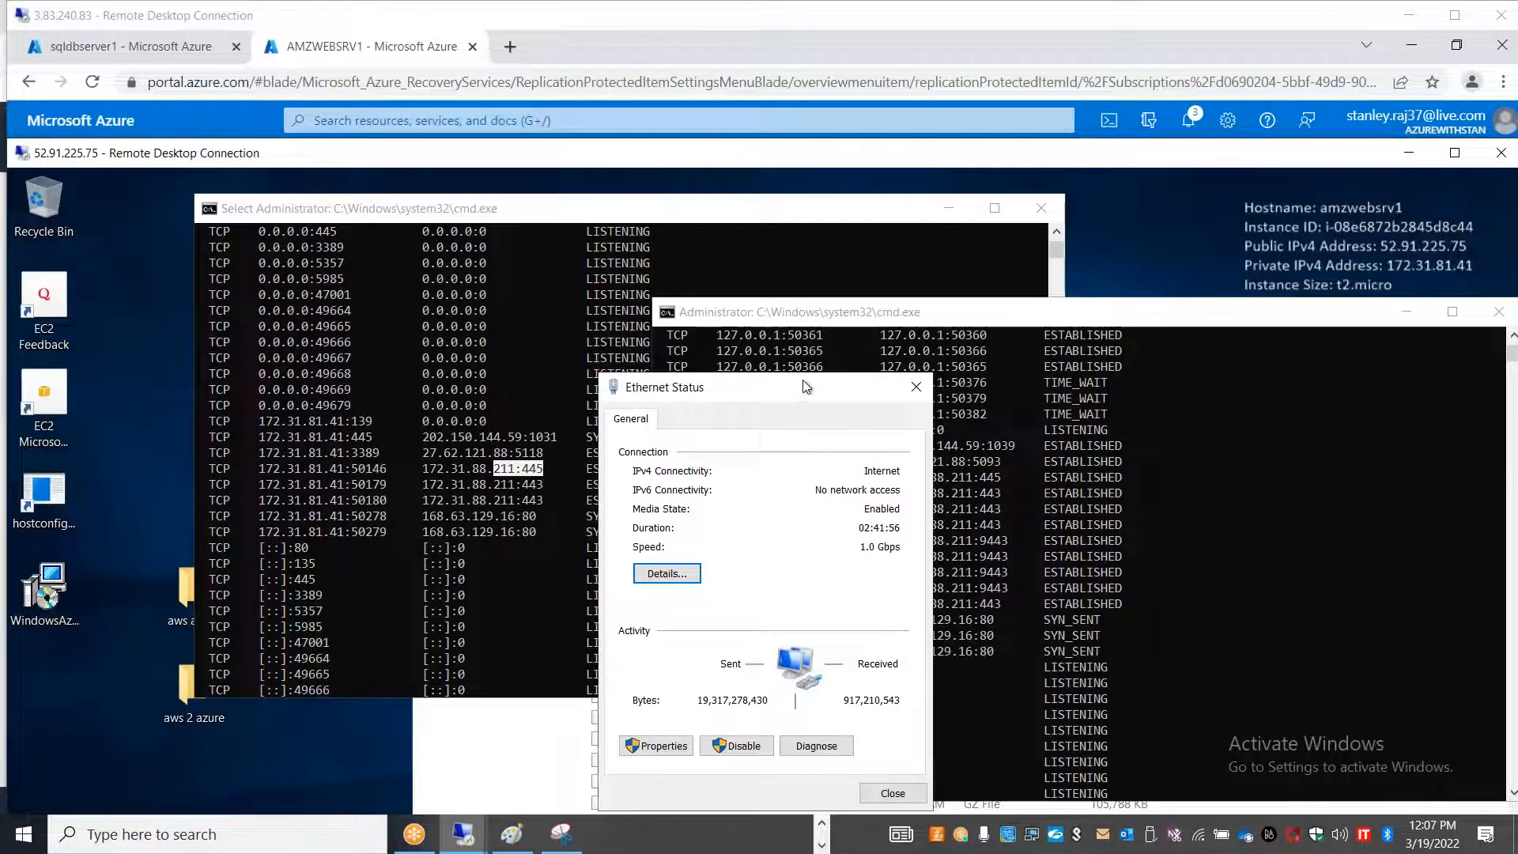
left_click_drag(807, 387, 796, 234)
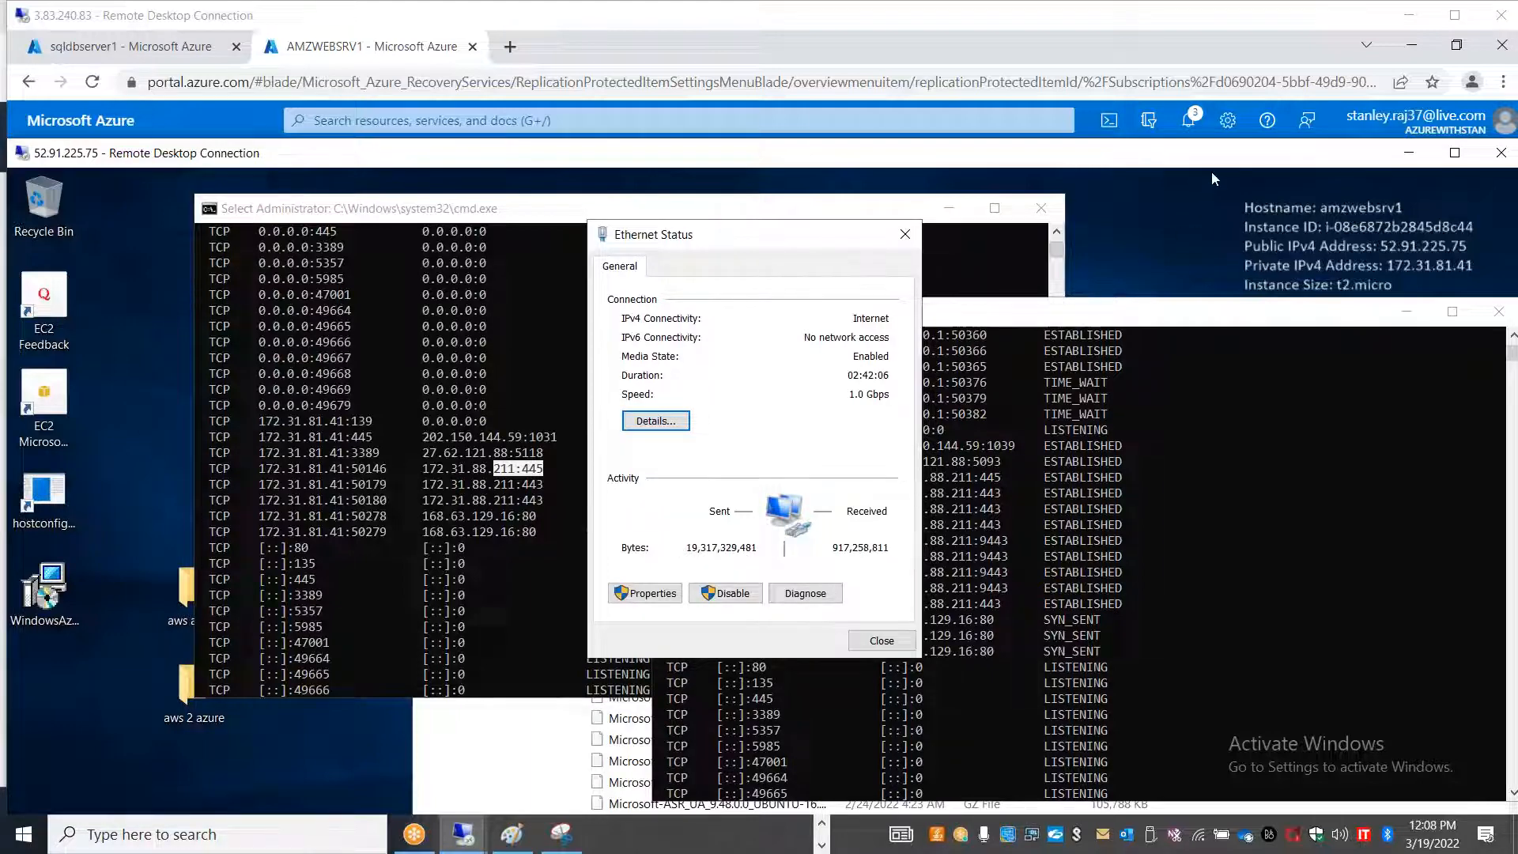
left_click_drag(1190, 155, 987, 149)
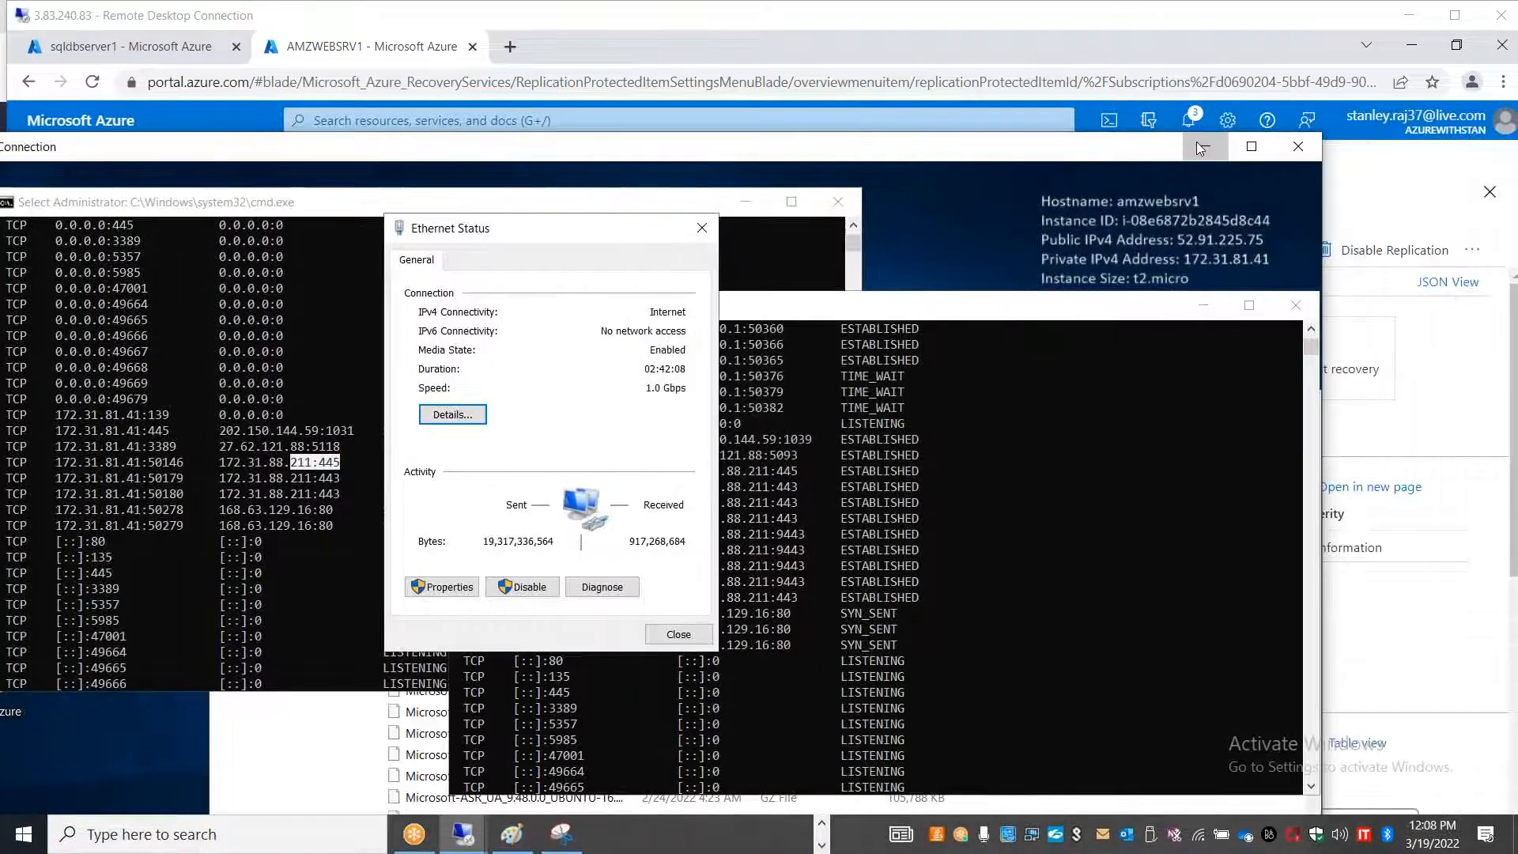
left_click(1200, 148)
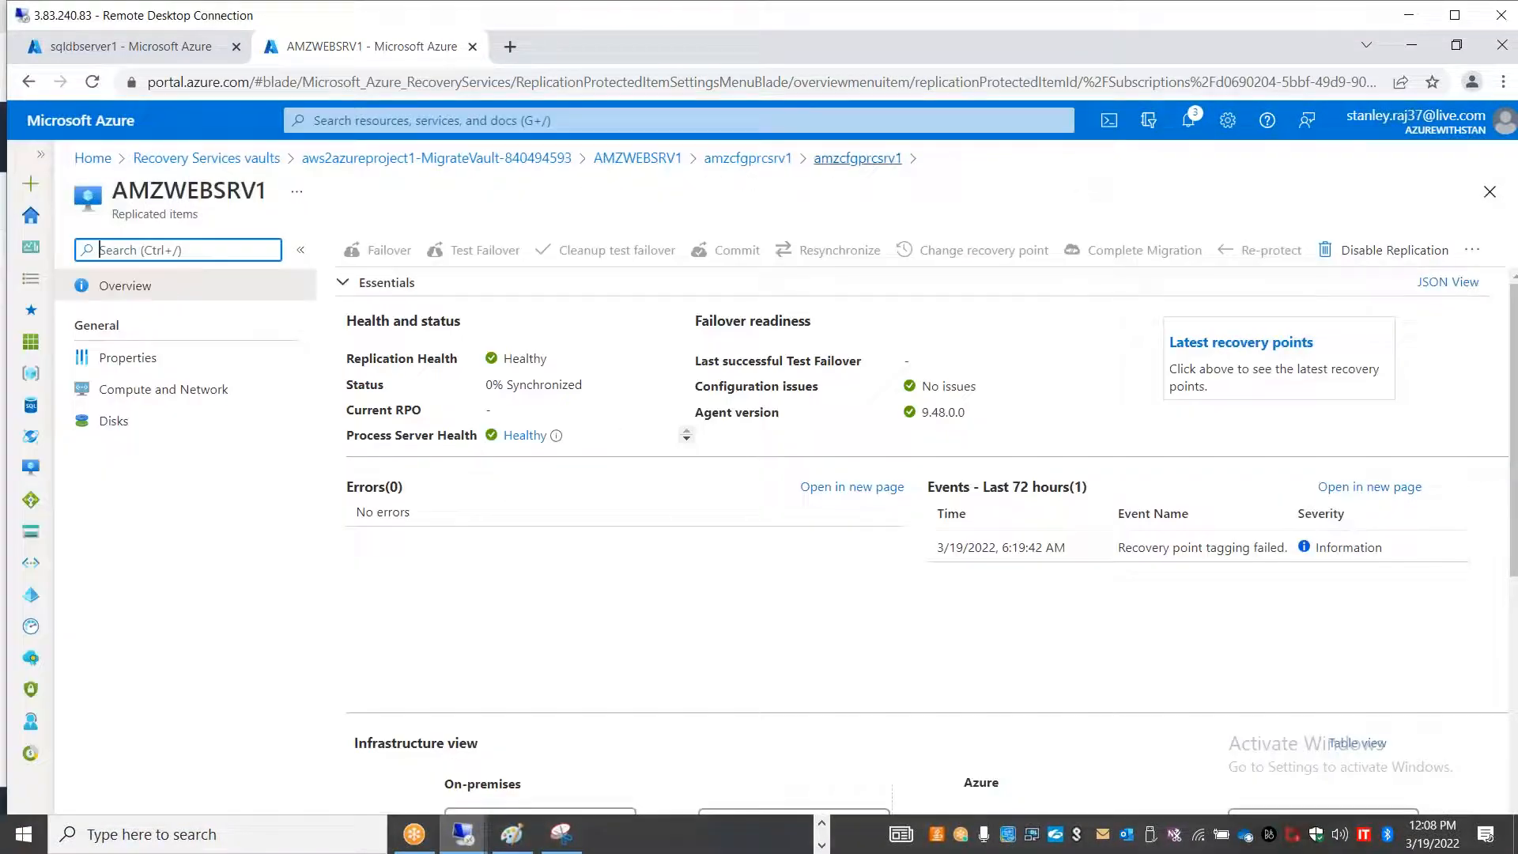
- Go back to the amzcfgprcsrv1 process server page and examine its statistics, especially the throughput, and its recent events
left_click(864, 158)
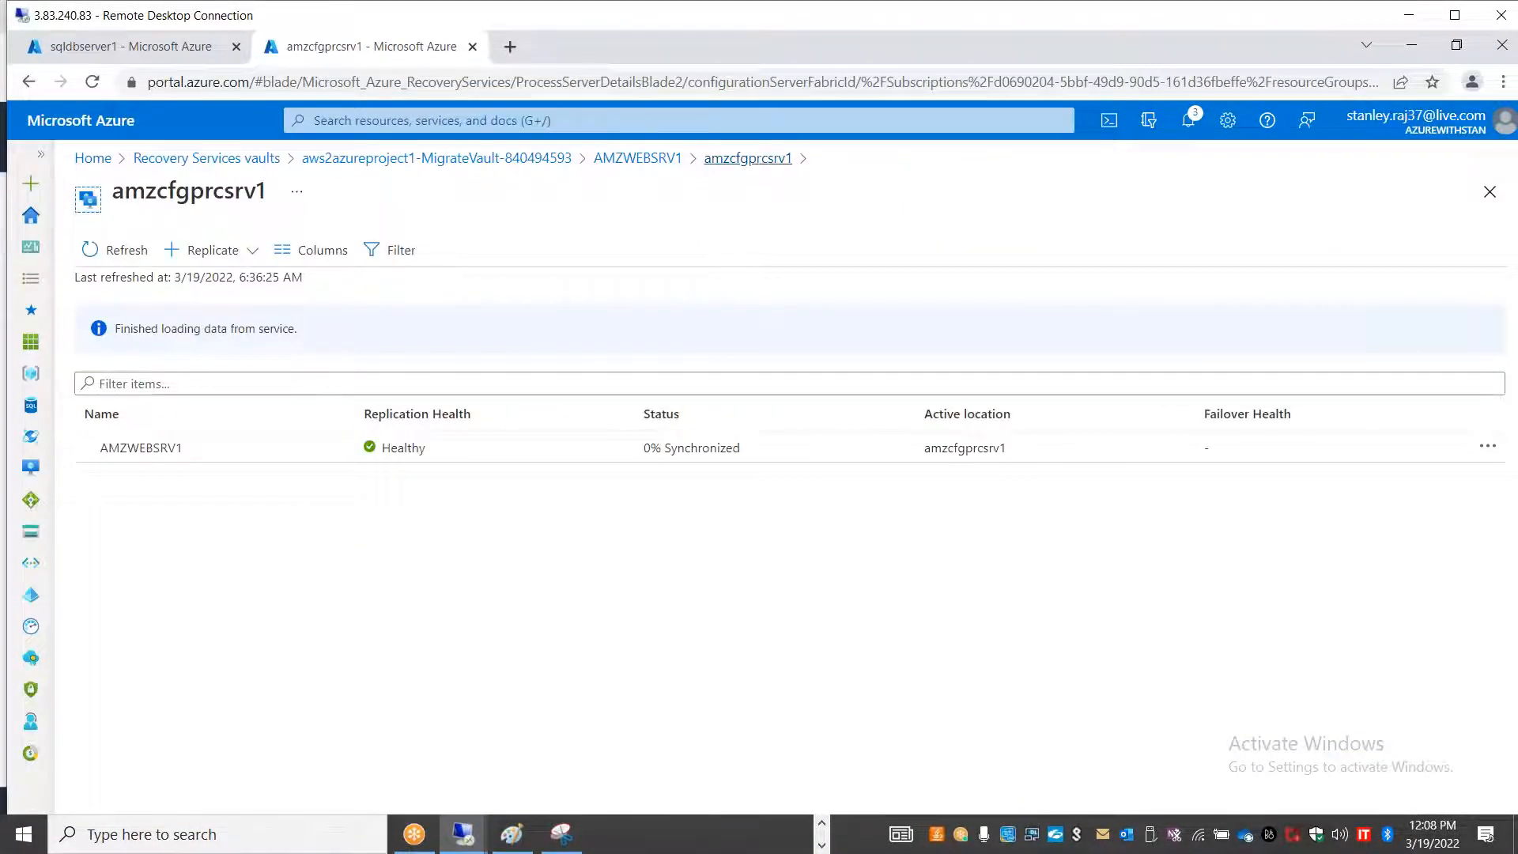
left_click(748, 158)
scroll(985, 538, "down", 3)
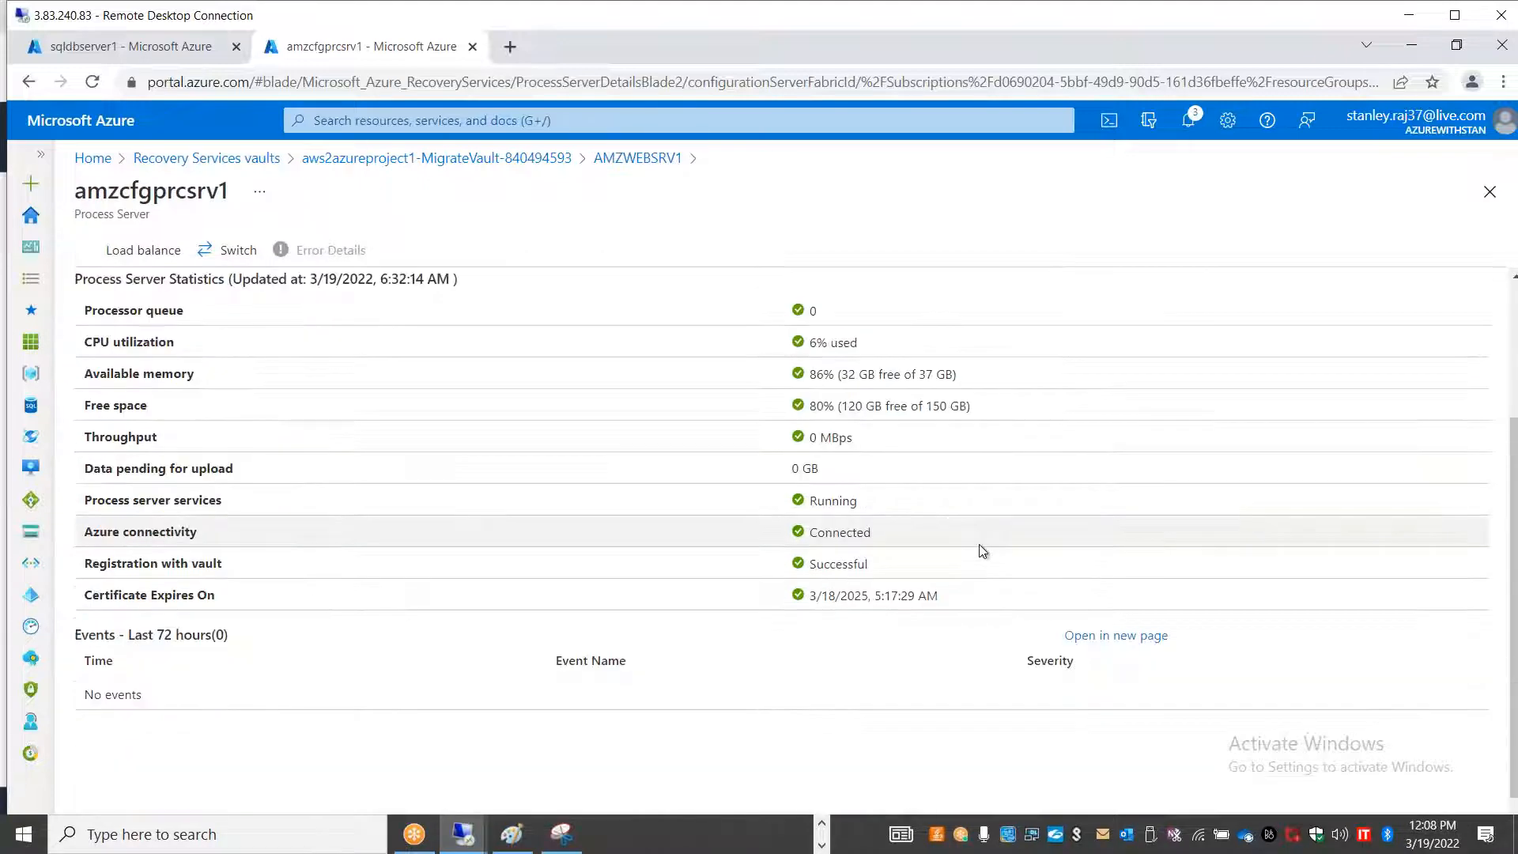
scroll(982, 551, "down", 1)
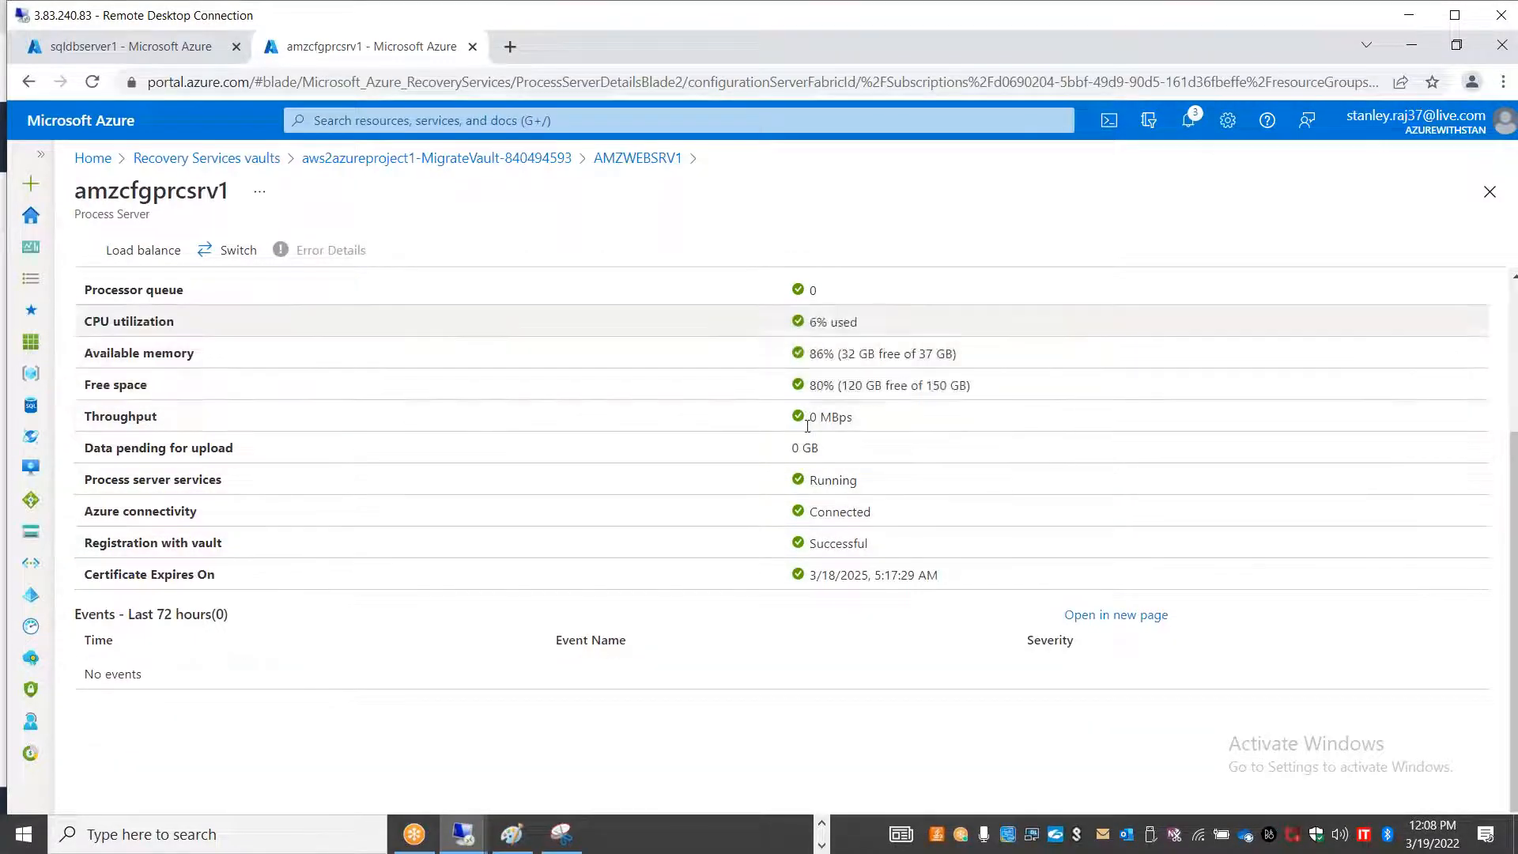
scroll(816, 435, "up", 3)
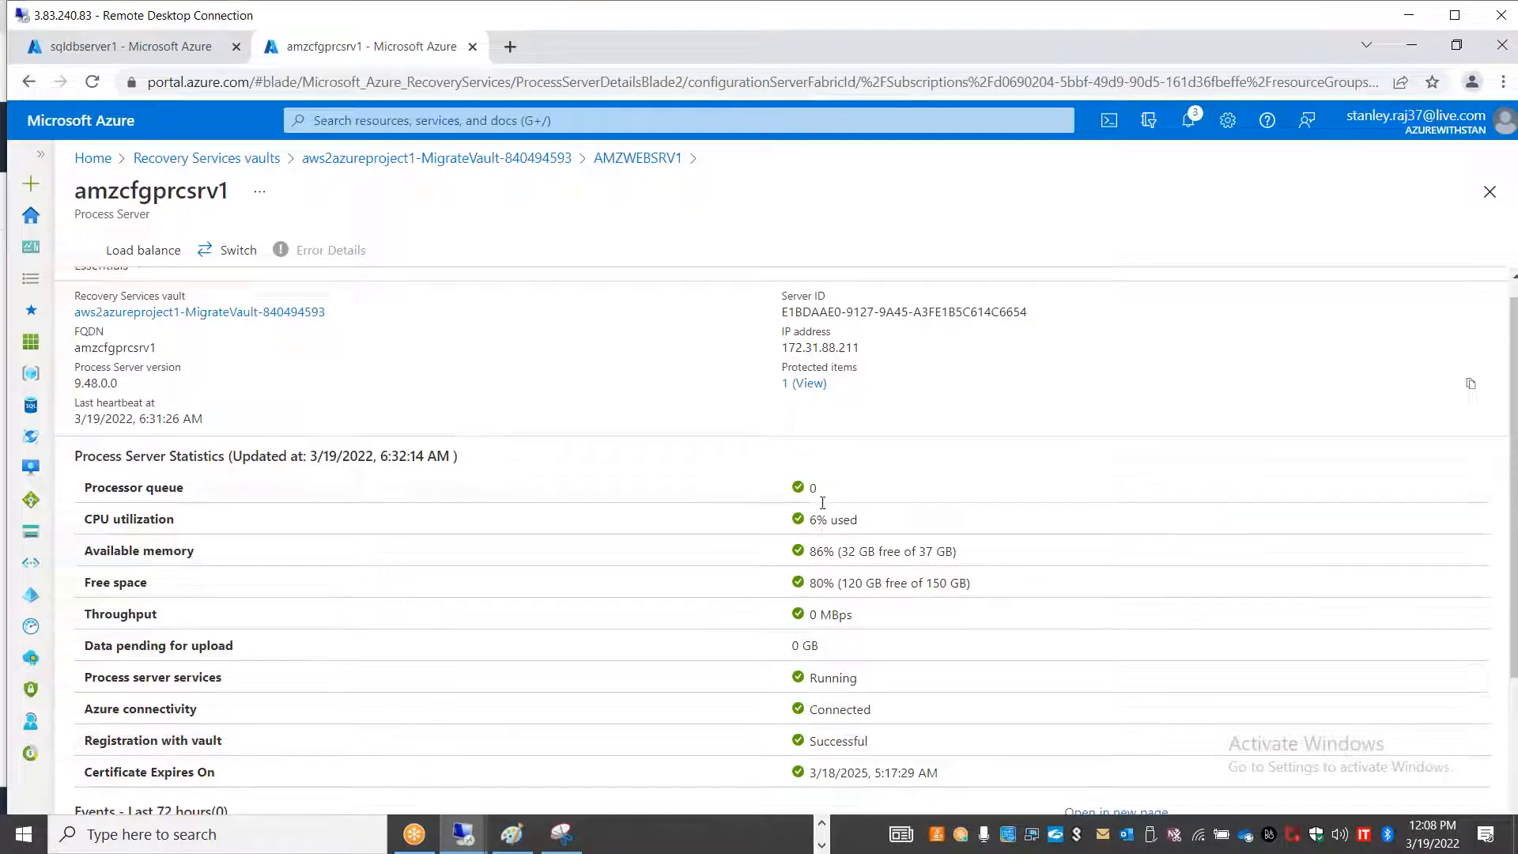
triple_click(842, 616)
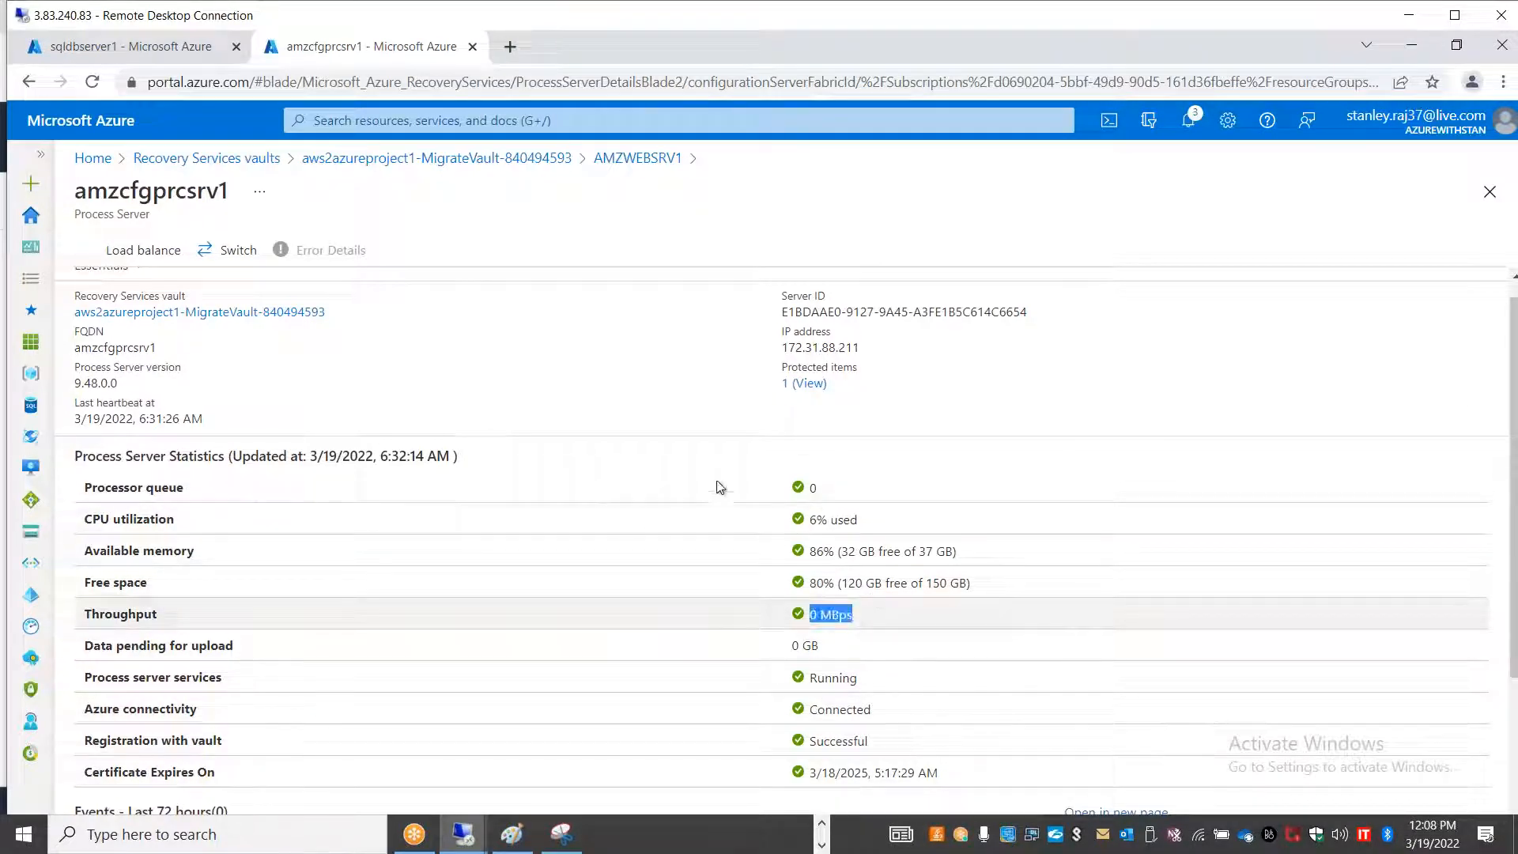
scroll(650, 559, "down", 3)
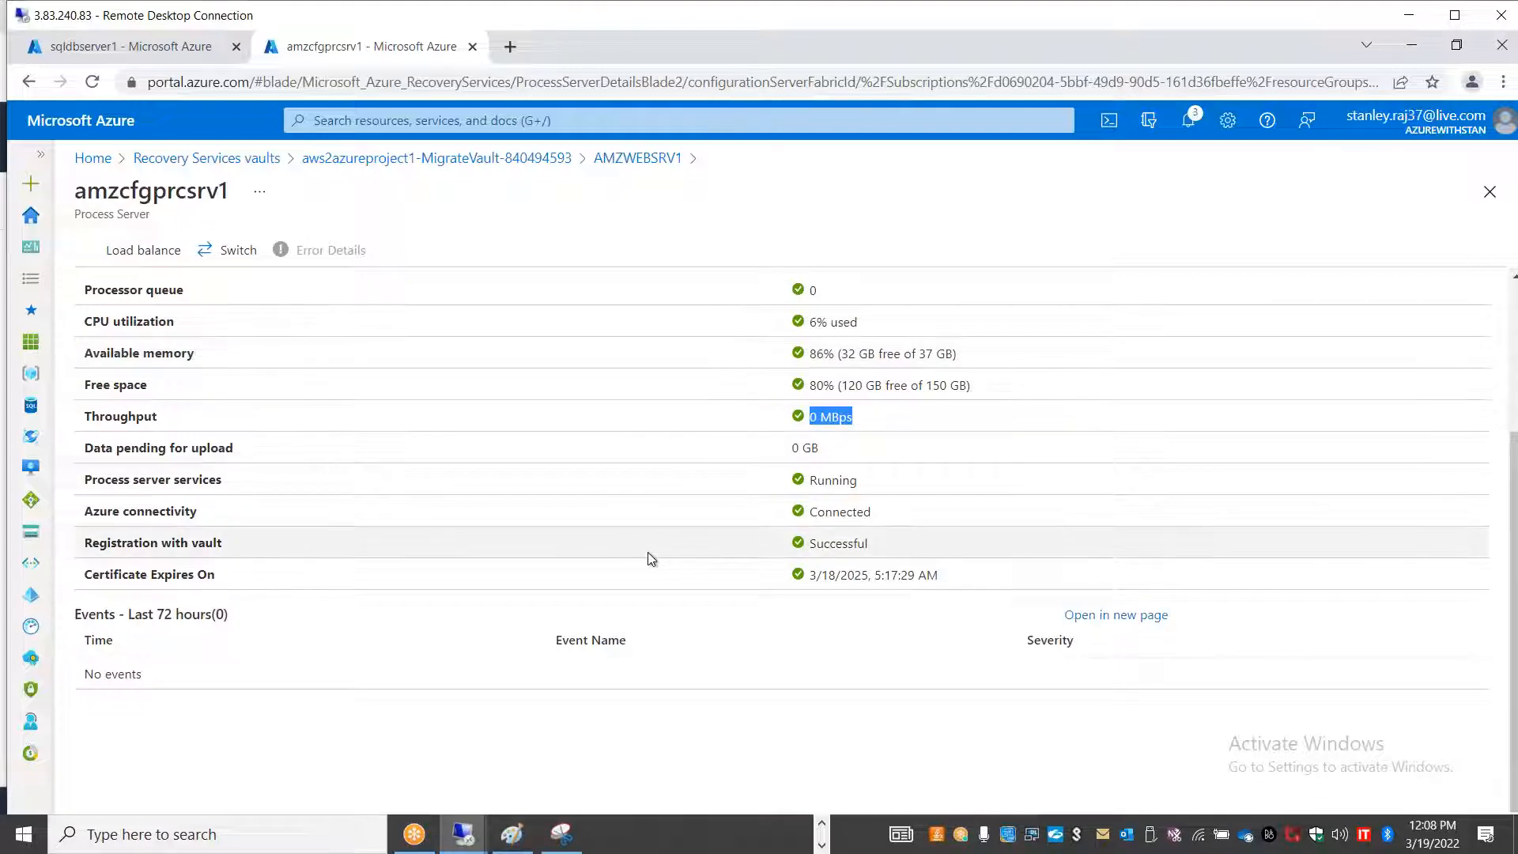
scroll(638, 556, "up", 3)
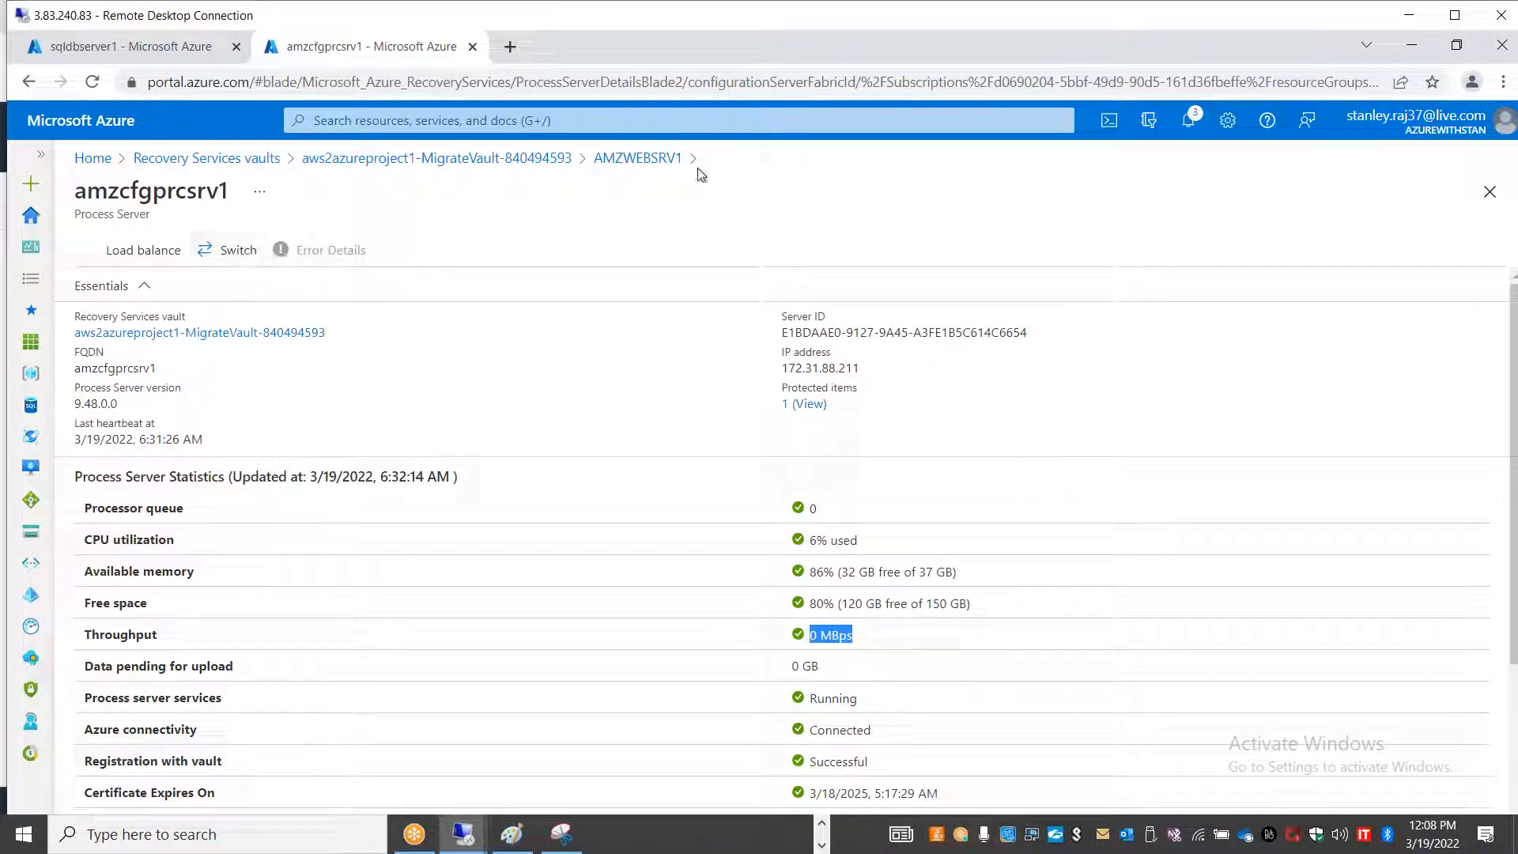
- Leave the AMZWEBSRV1 replication pages and open the Servers, databases and web apps page of Azure Migrate from the portal home
left_click(637, 158)
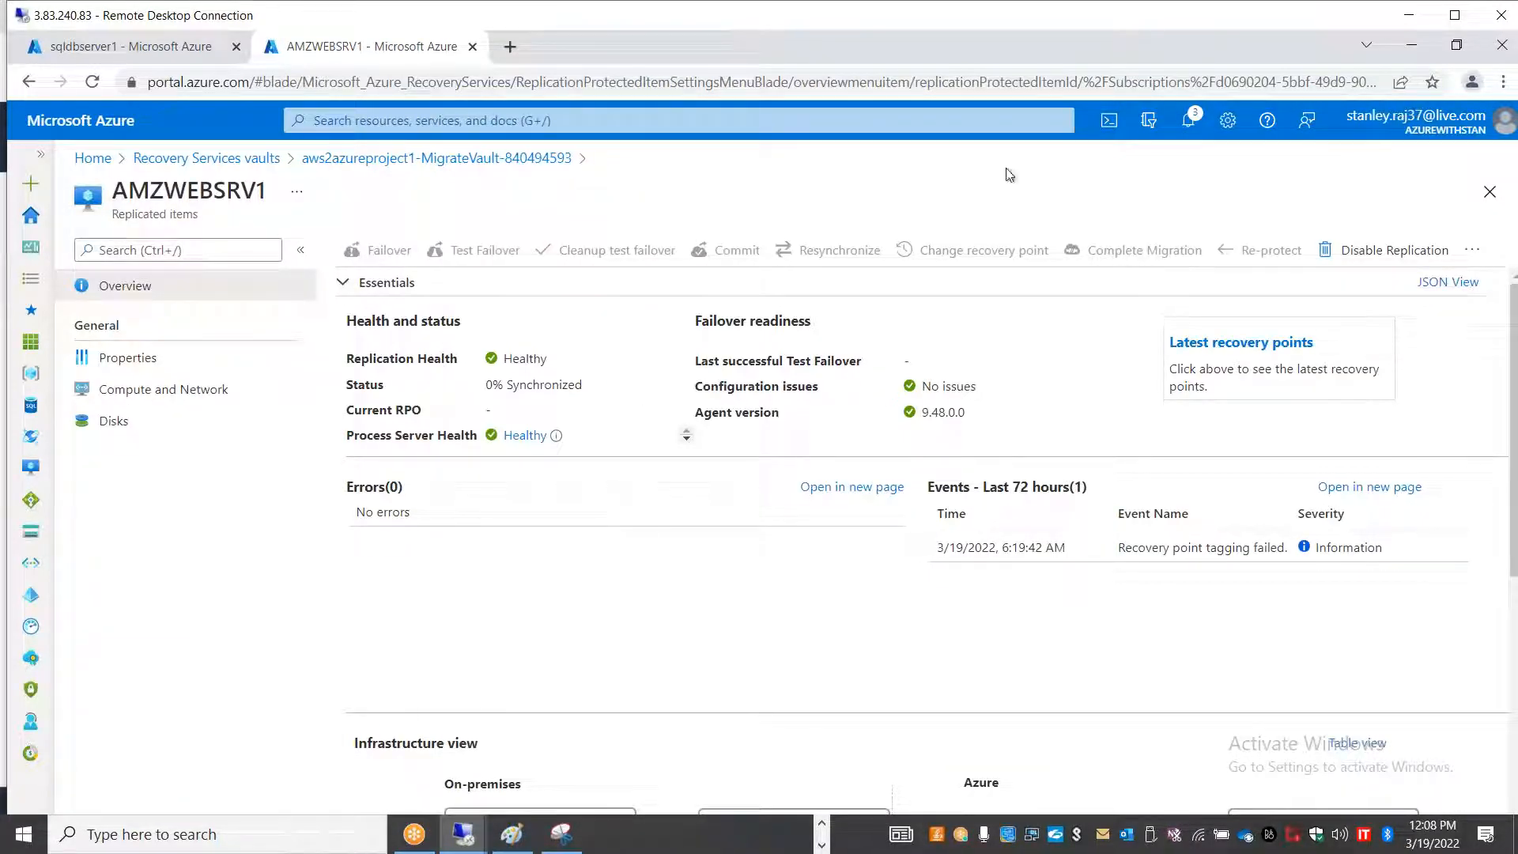
left_click(1136, 29)
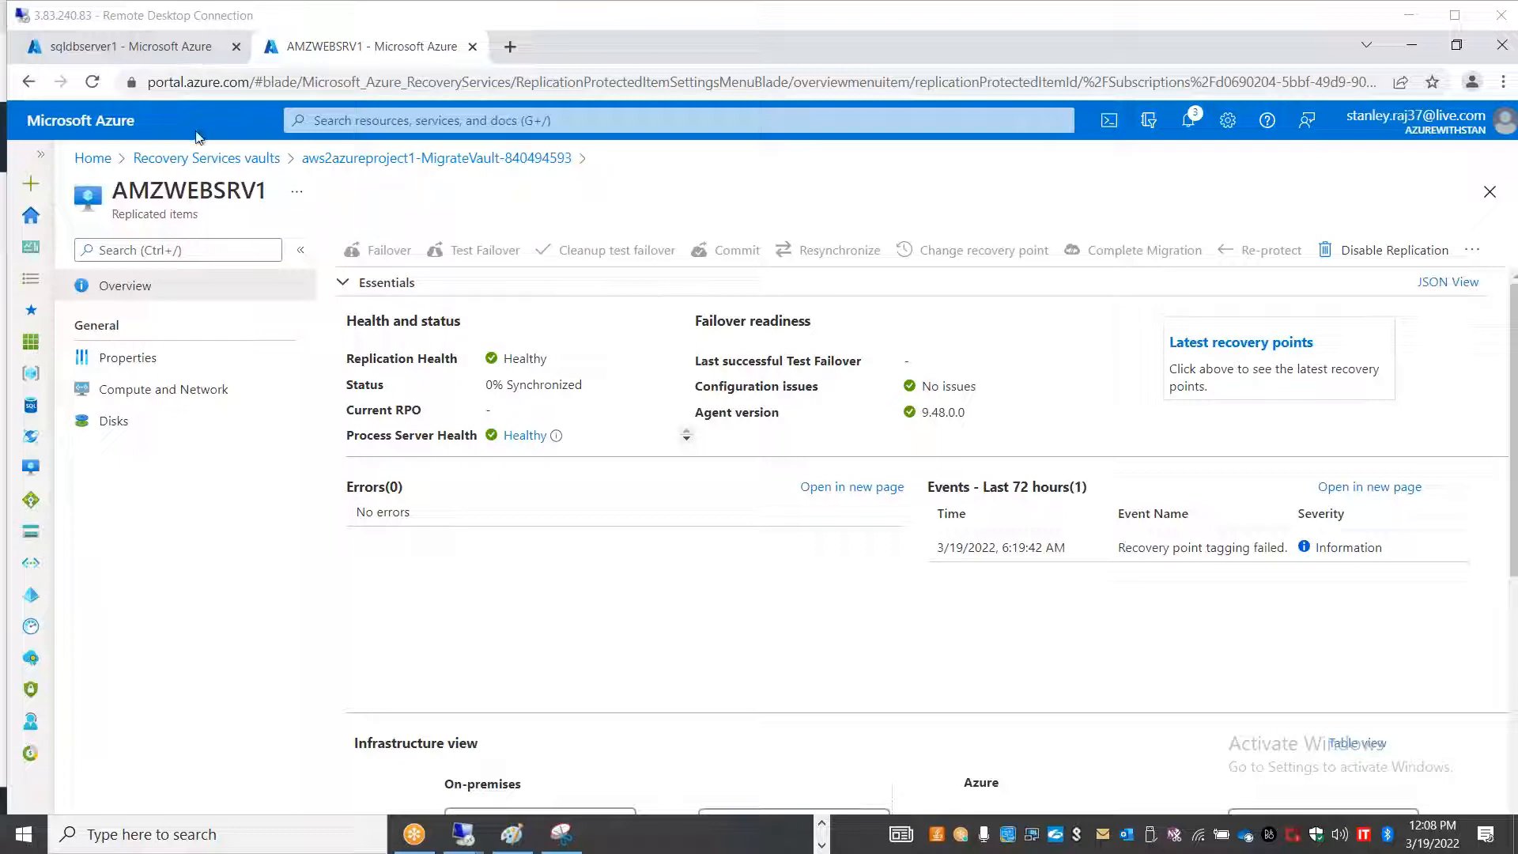
left_click(106, 155)
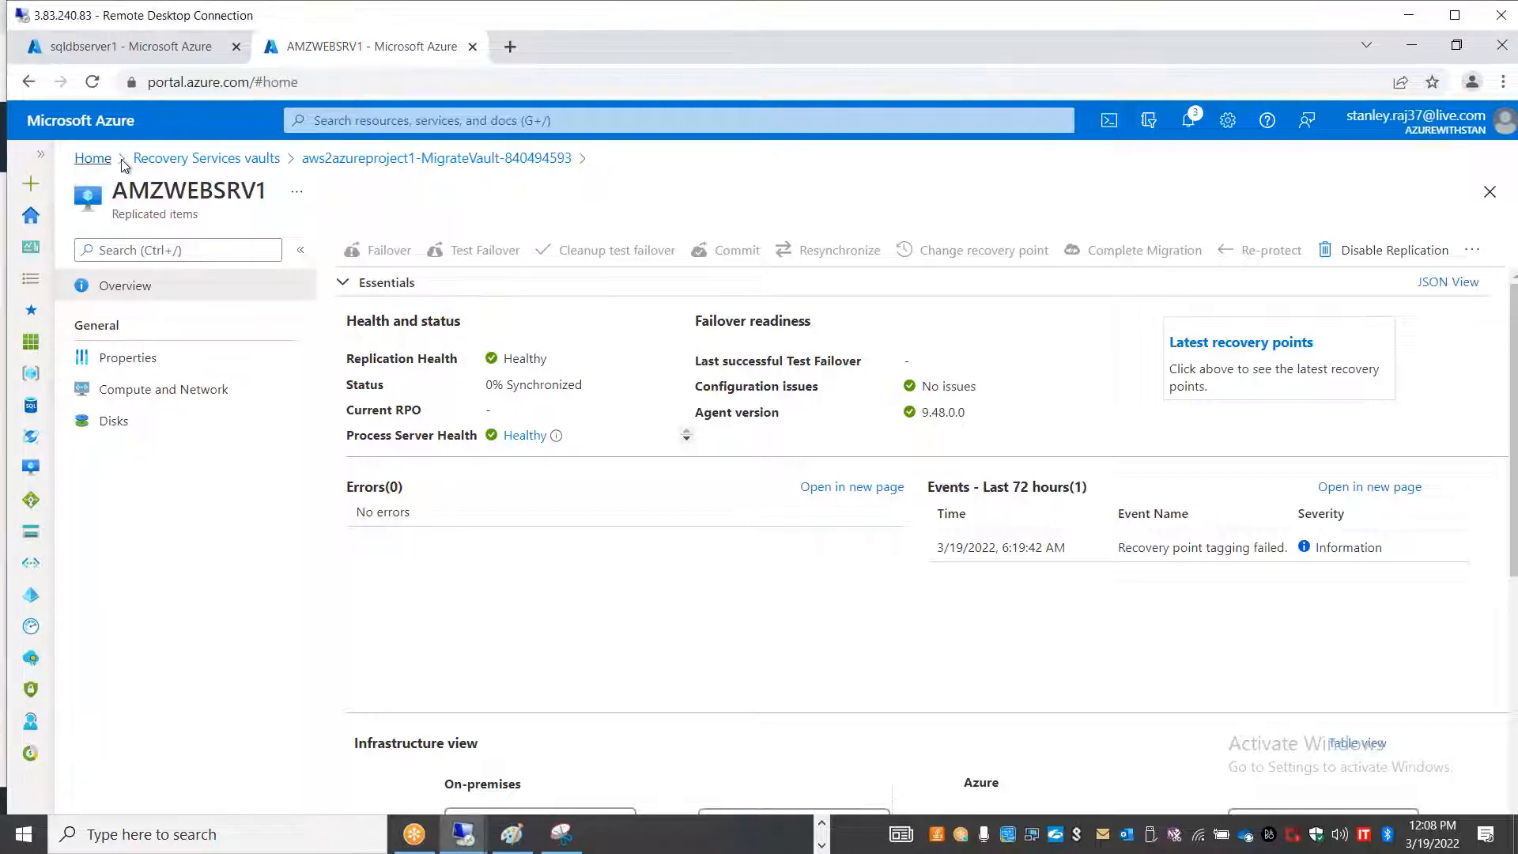
left_click(650, 282)
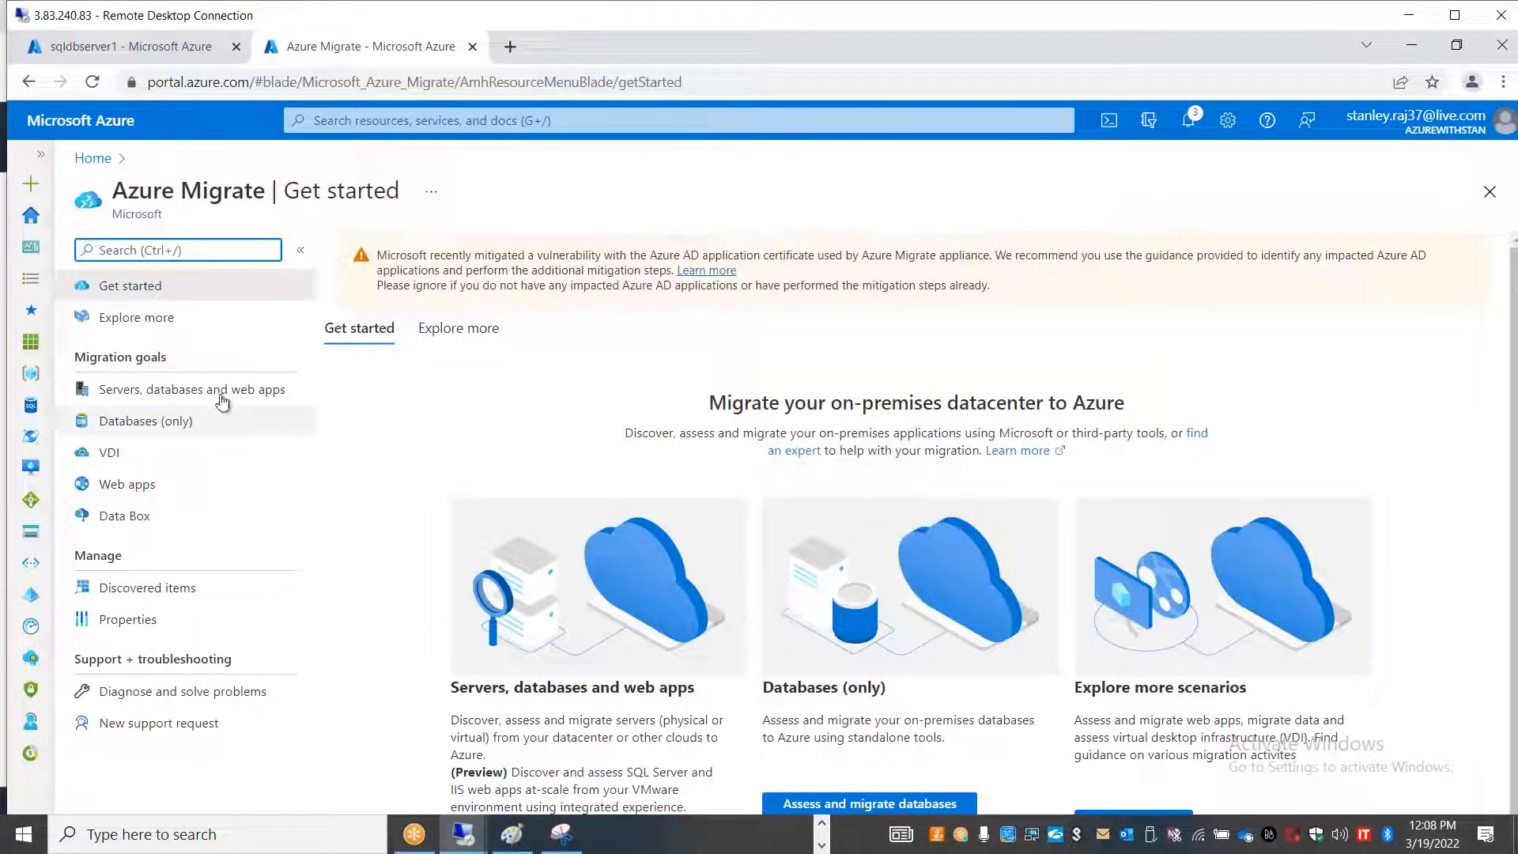
left_click(217, 397)
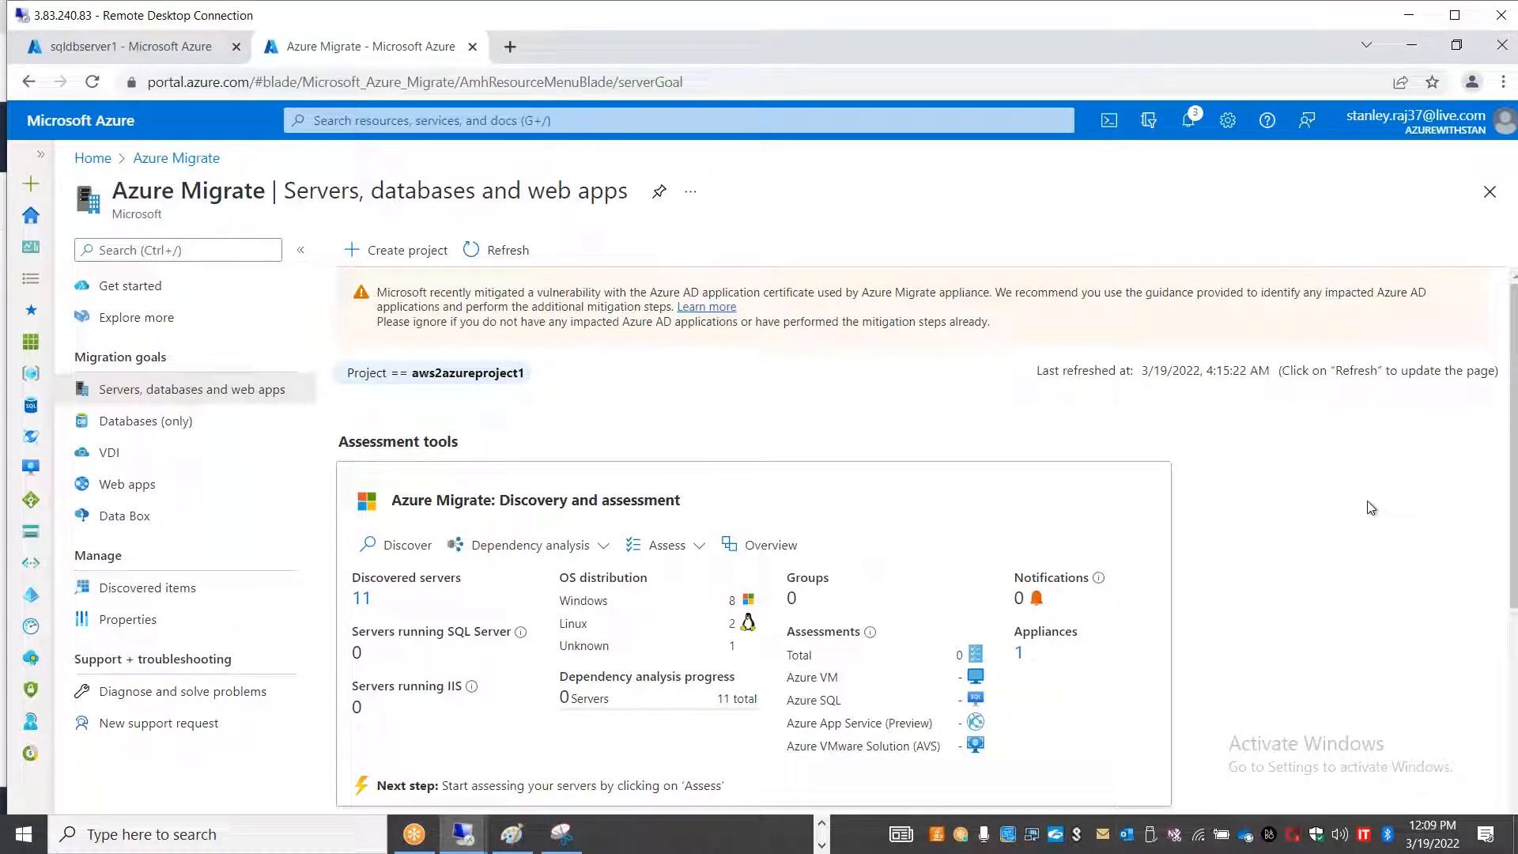
- Read the Server Migration quick start on the Azure Migrate page, especially the Replicate and Migrate stages
scroll(1371, 508, "down", 5)
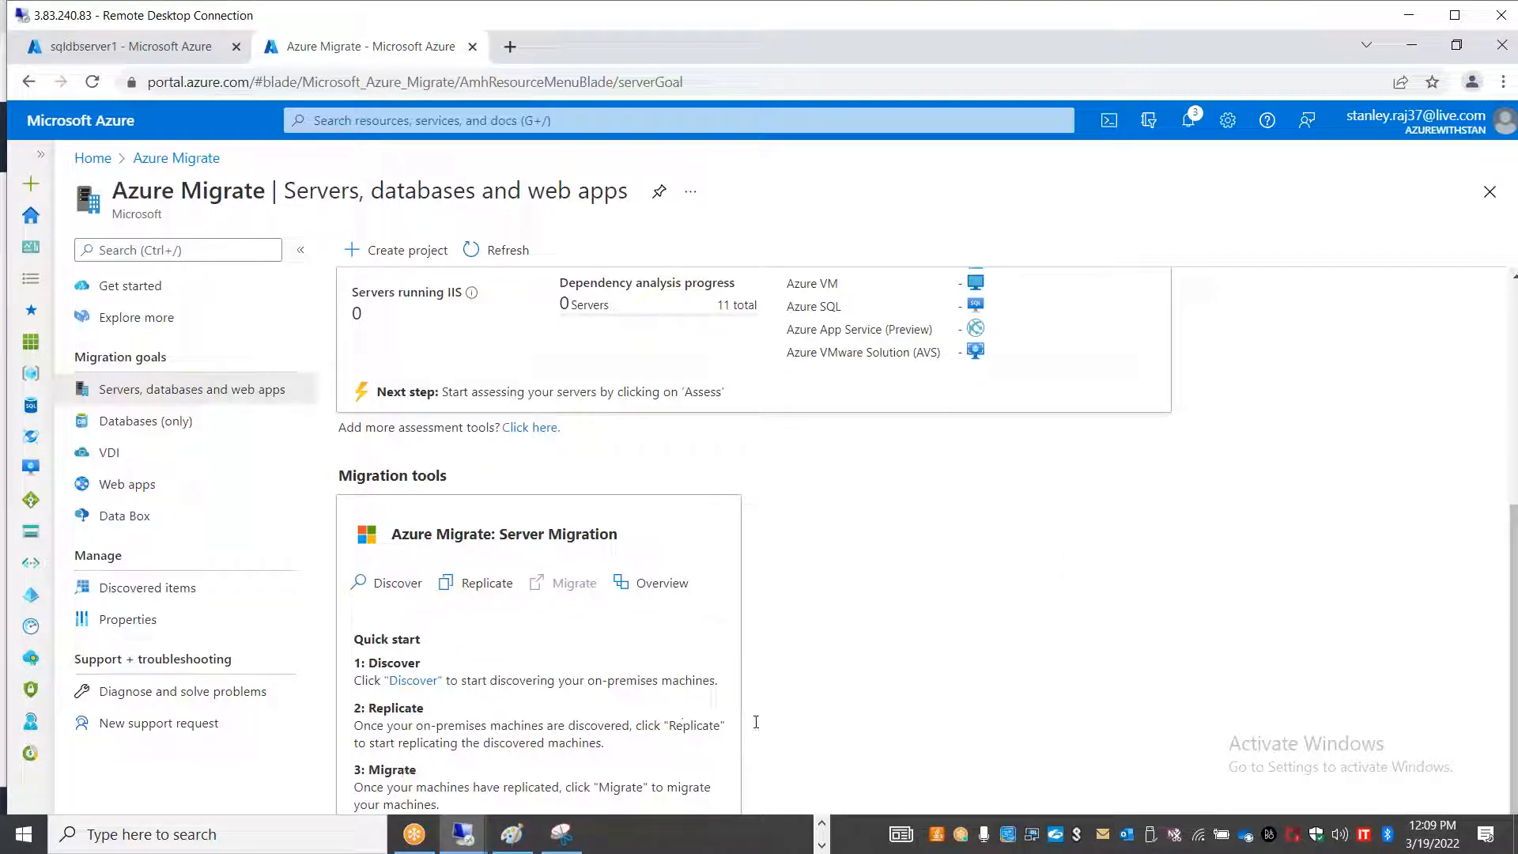
double_click(699, 725)
left_click_drag(383, 707, 583, 731)
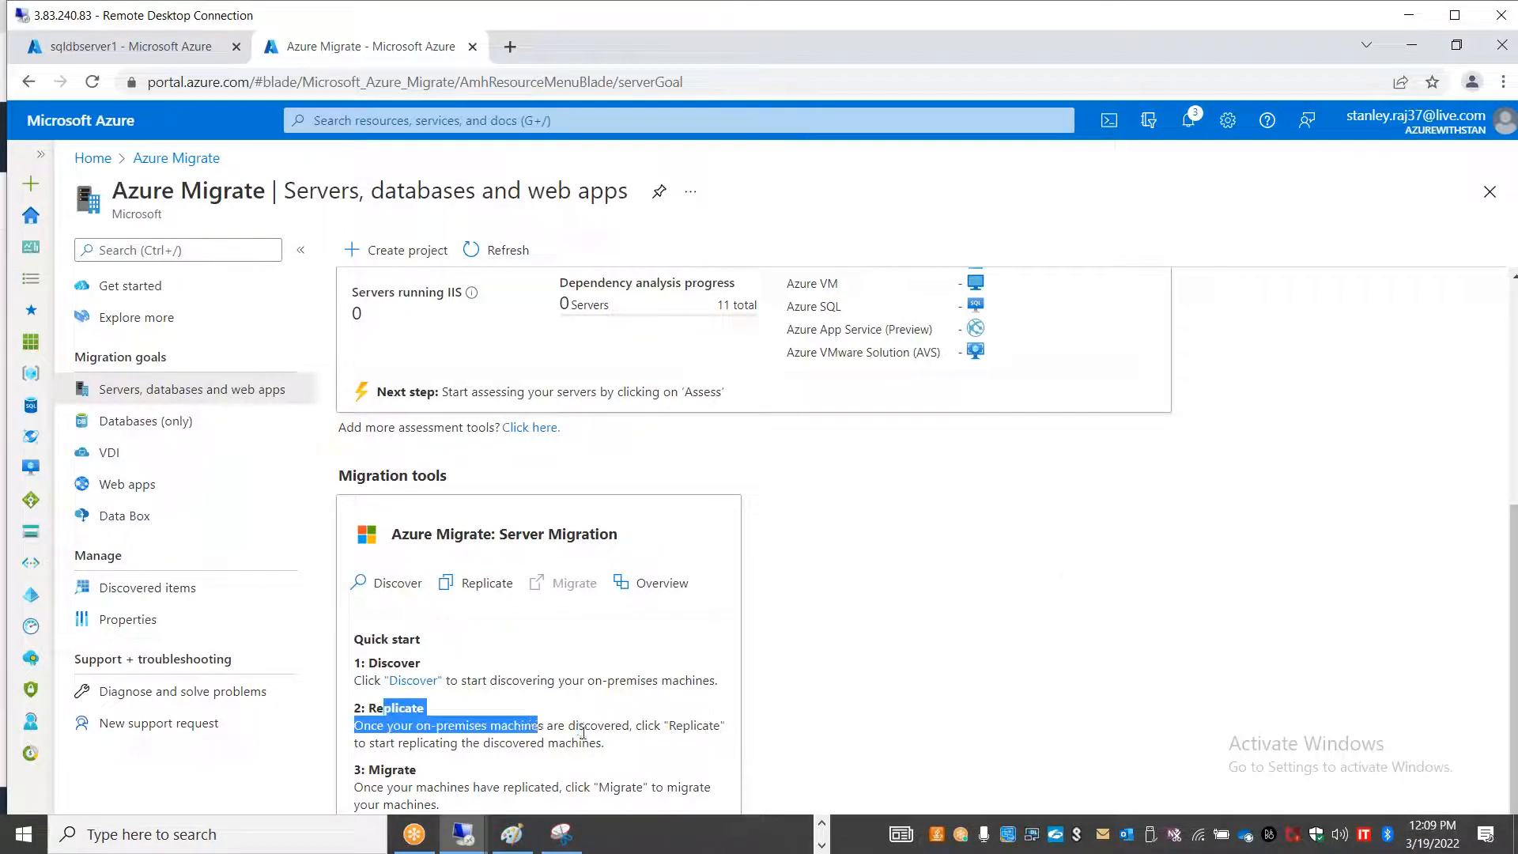
left_click_drag(449, 808, 690, 711)
scroll(719, 617, "up", 5)
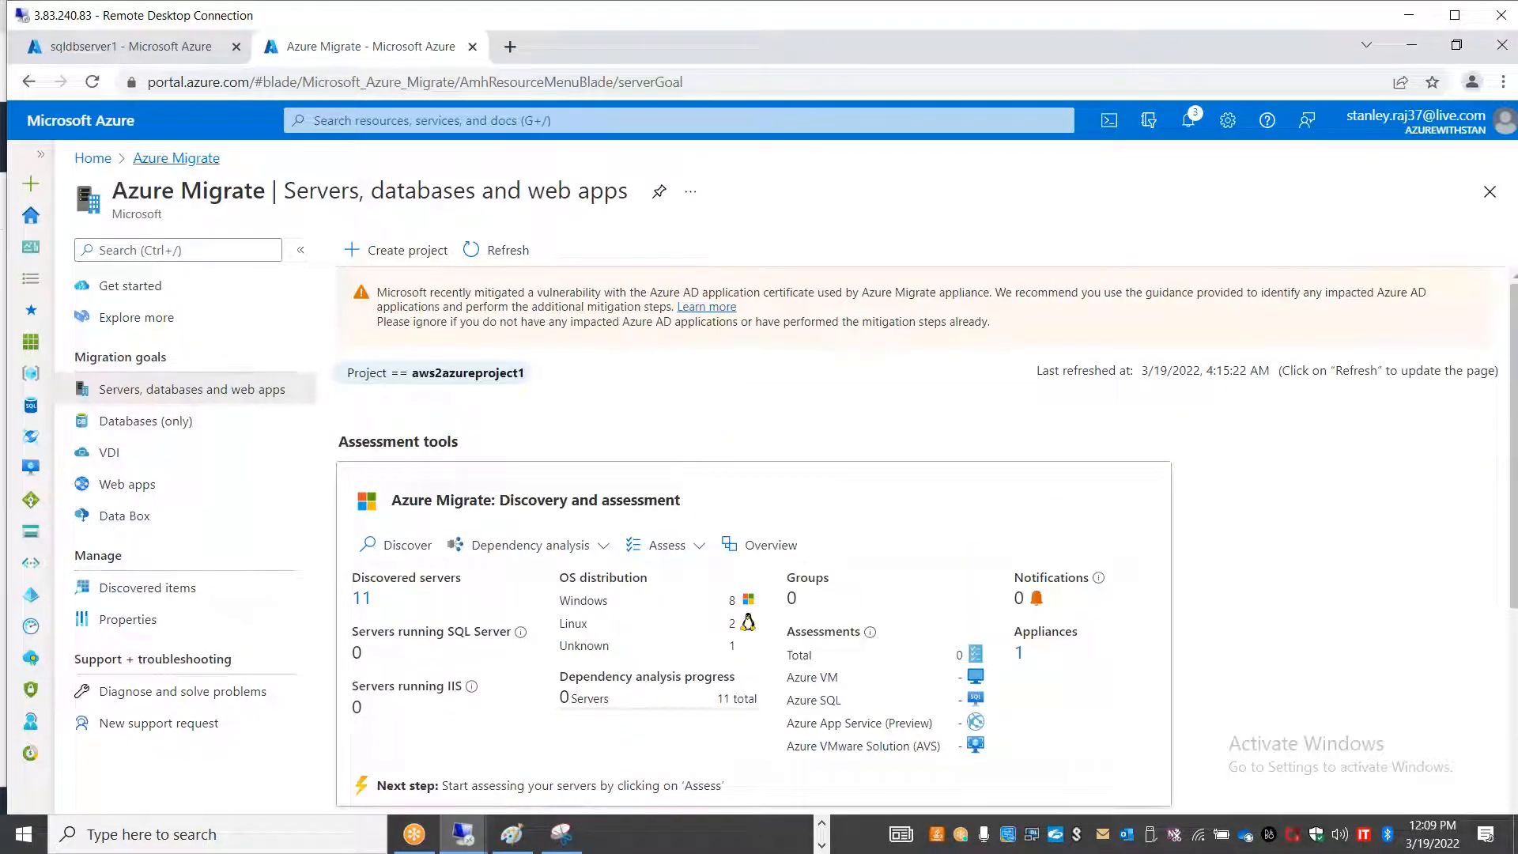
- From the portal home, open AMZWEBSRV1 in the replicated items of aws2azureproject1-MigrateVault-840494593 and check its replication status
left_click(167, 159)
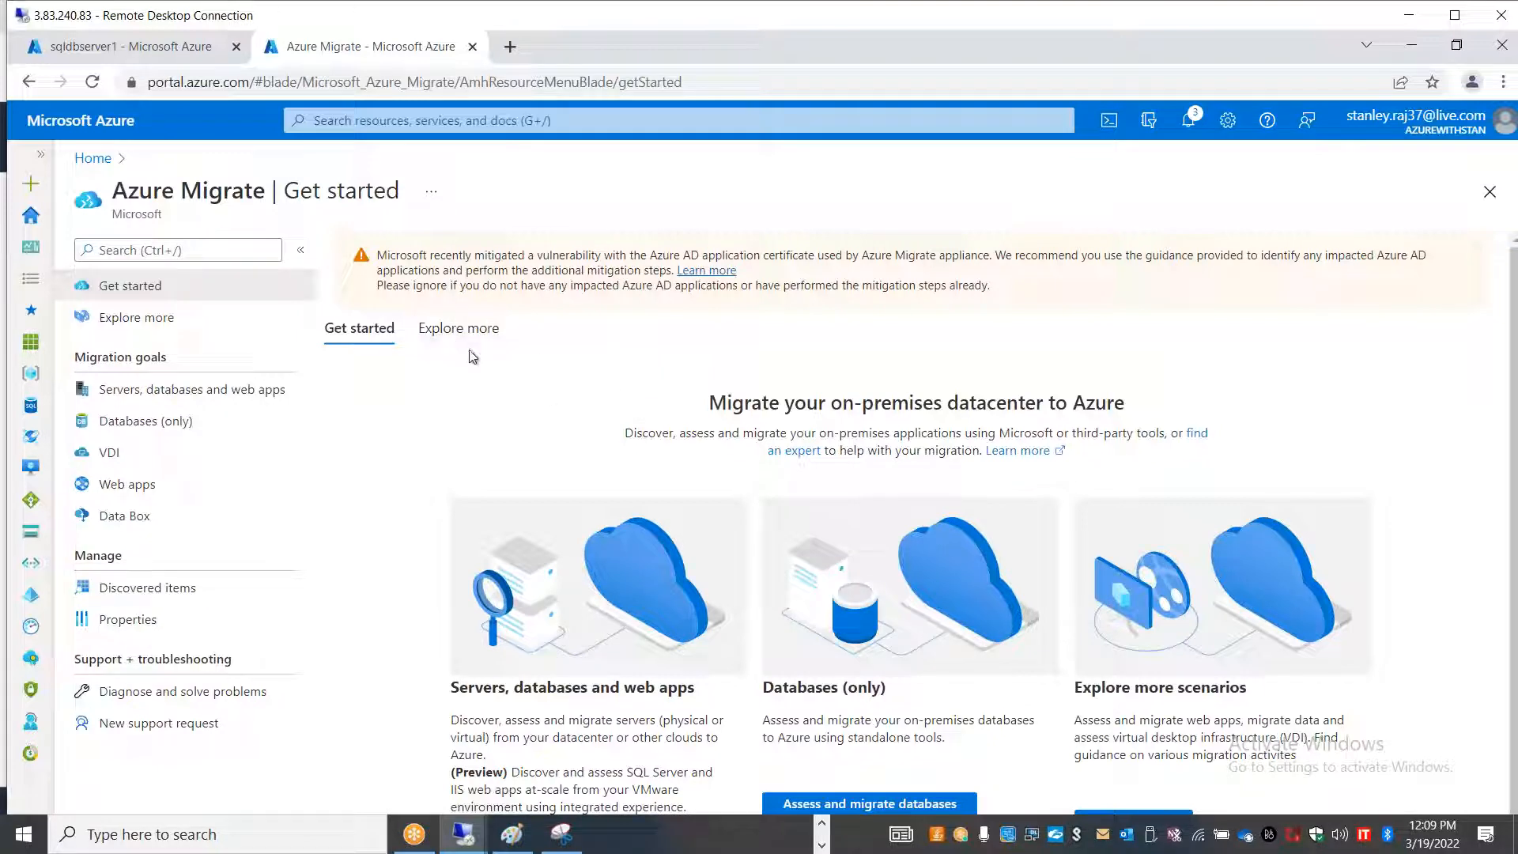
left_click(93, 158)
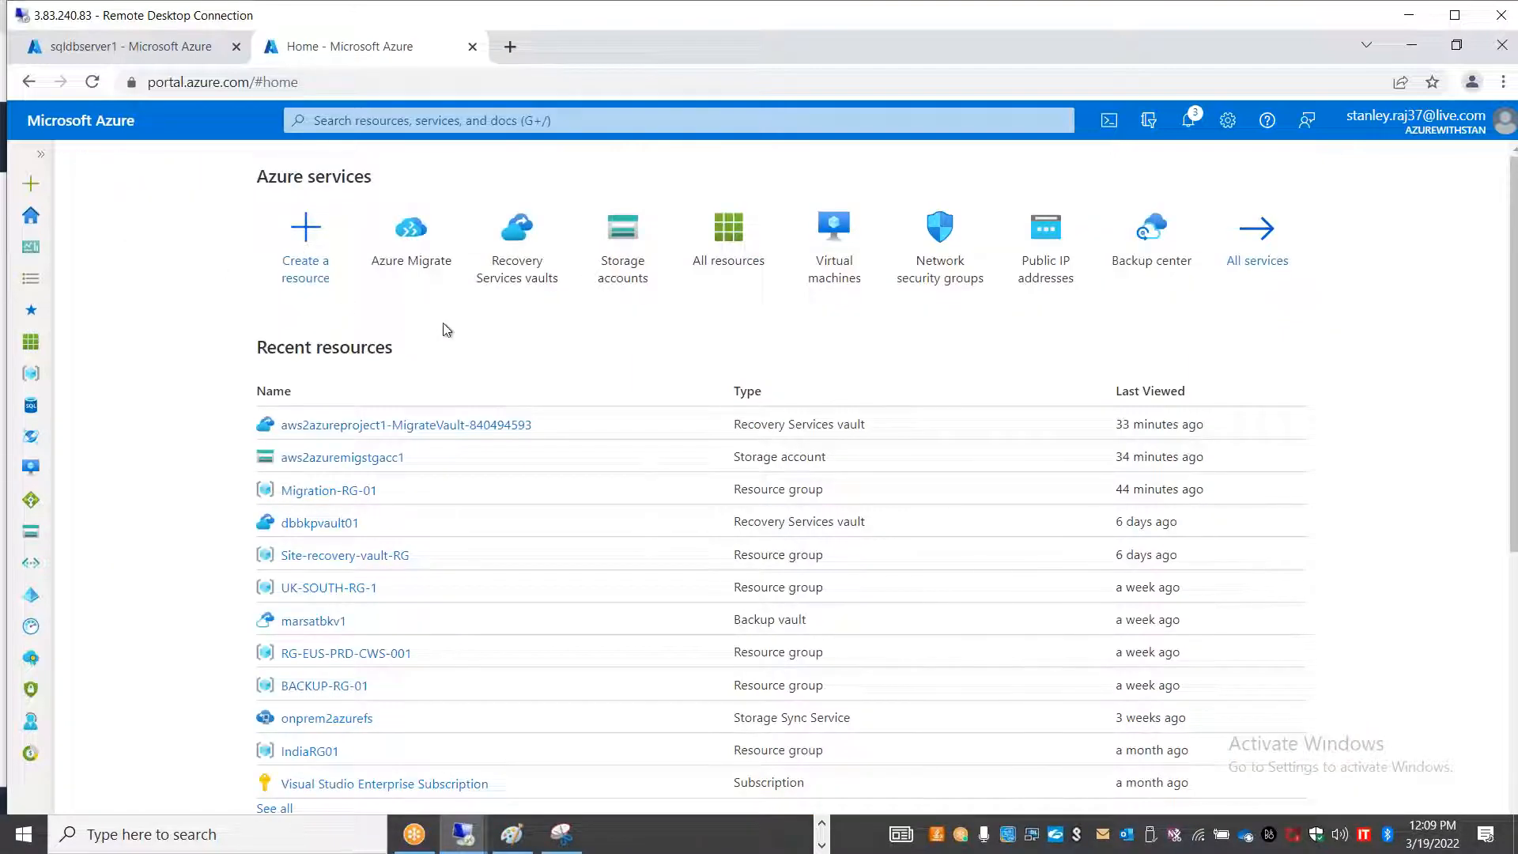
left_click(495, 262)
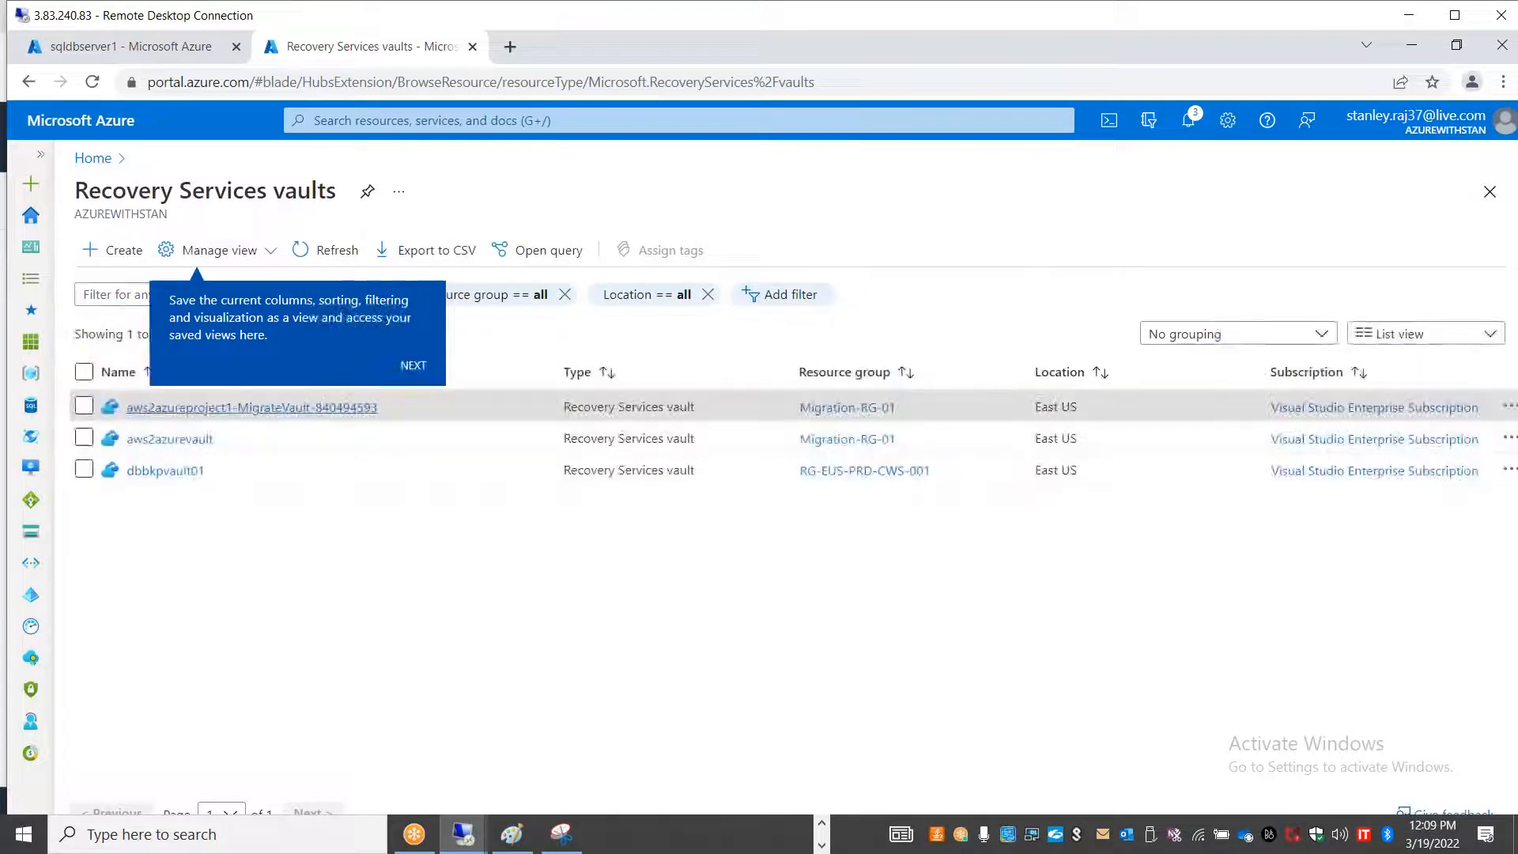
left_click(337, 402)
left_click(331, 191)
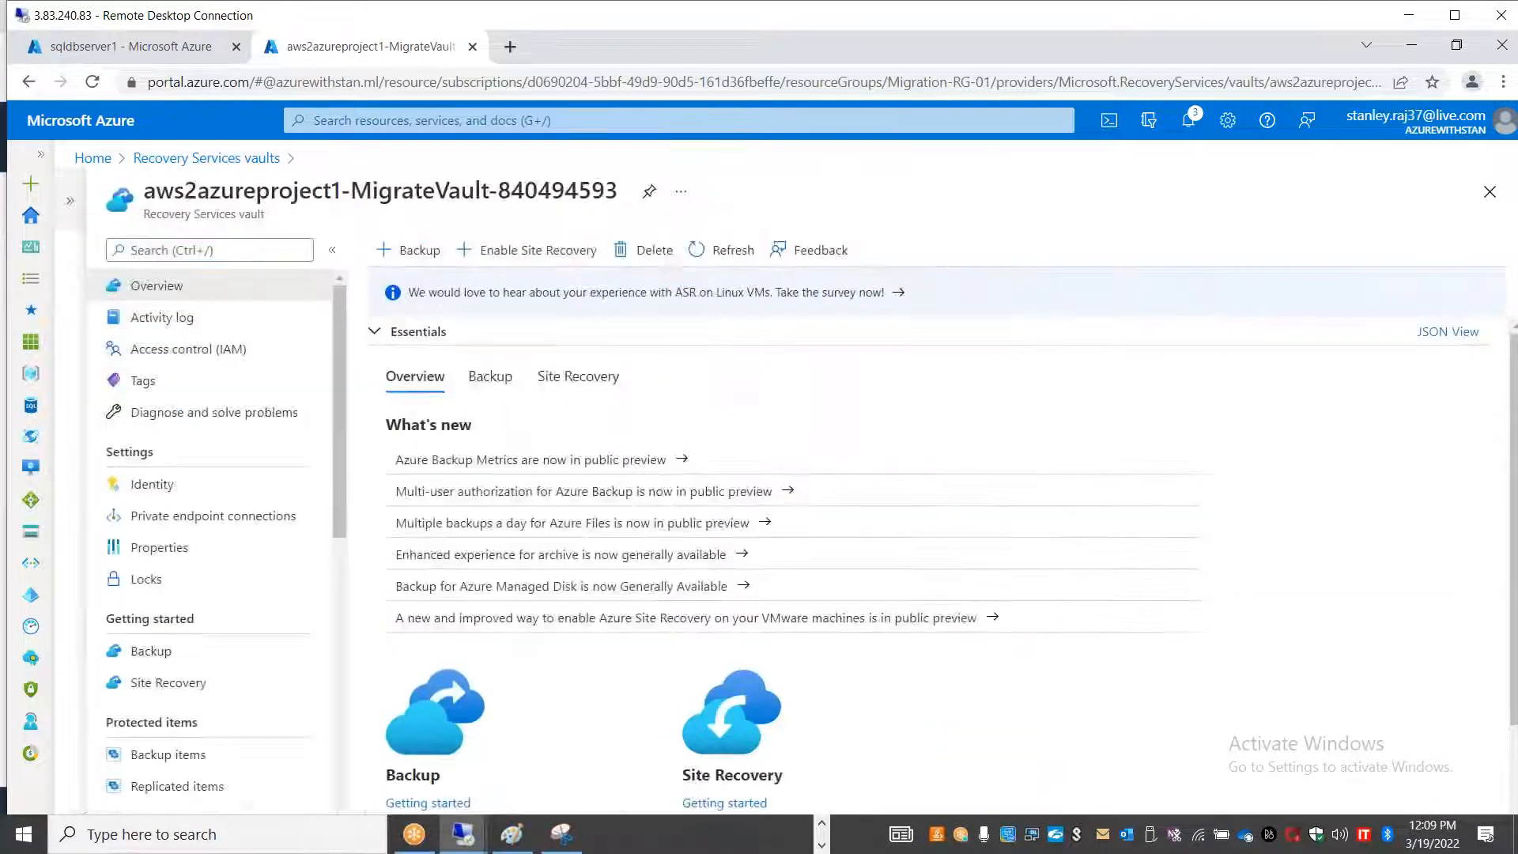
left_click(225, 785)
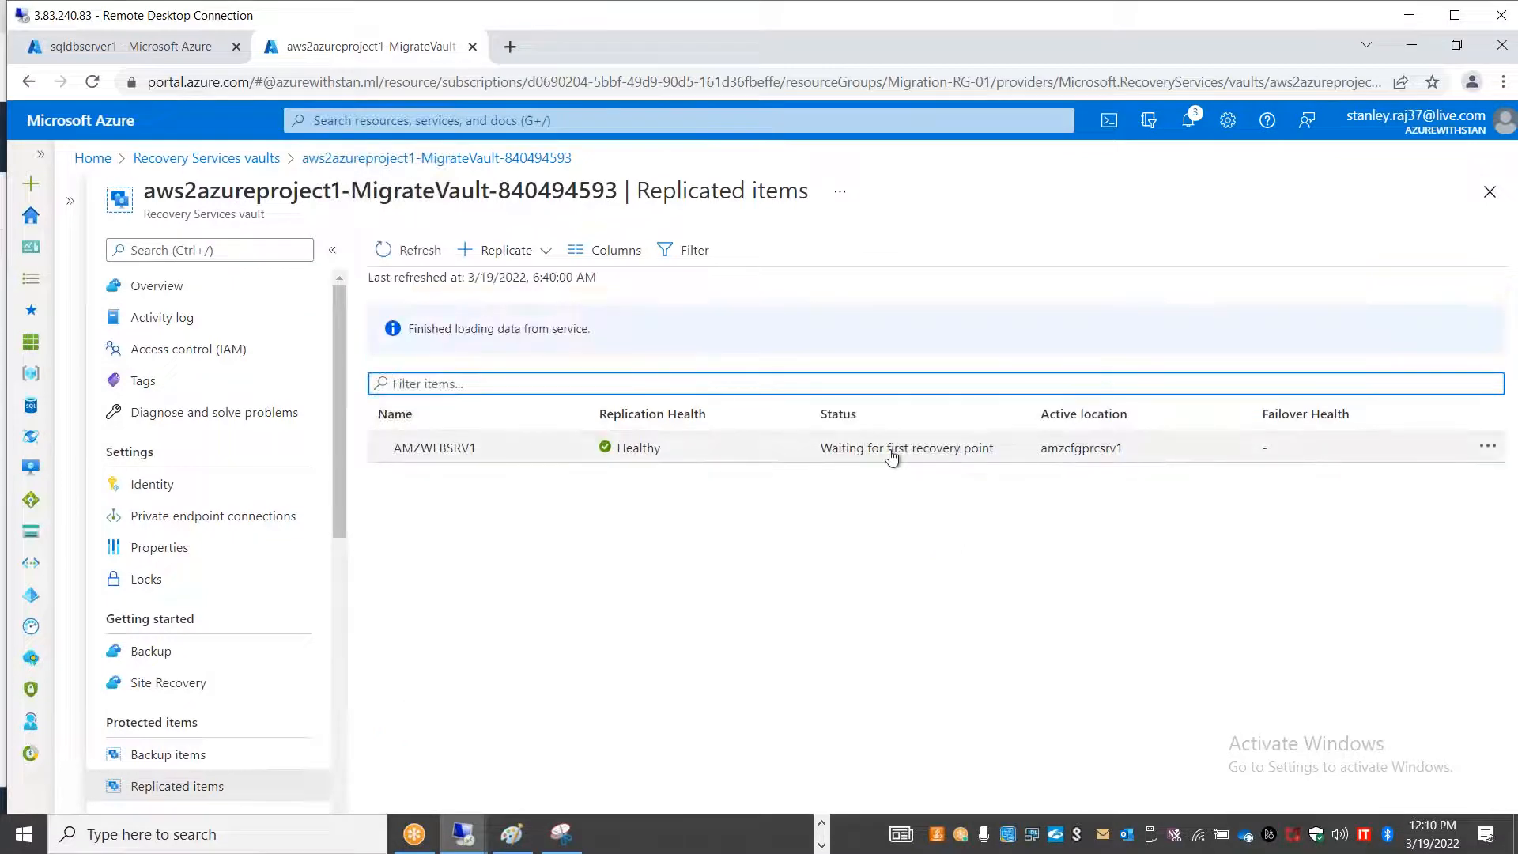
left_click(880, 463)
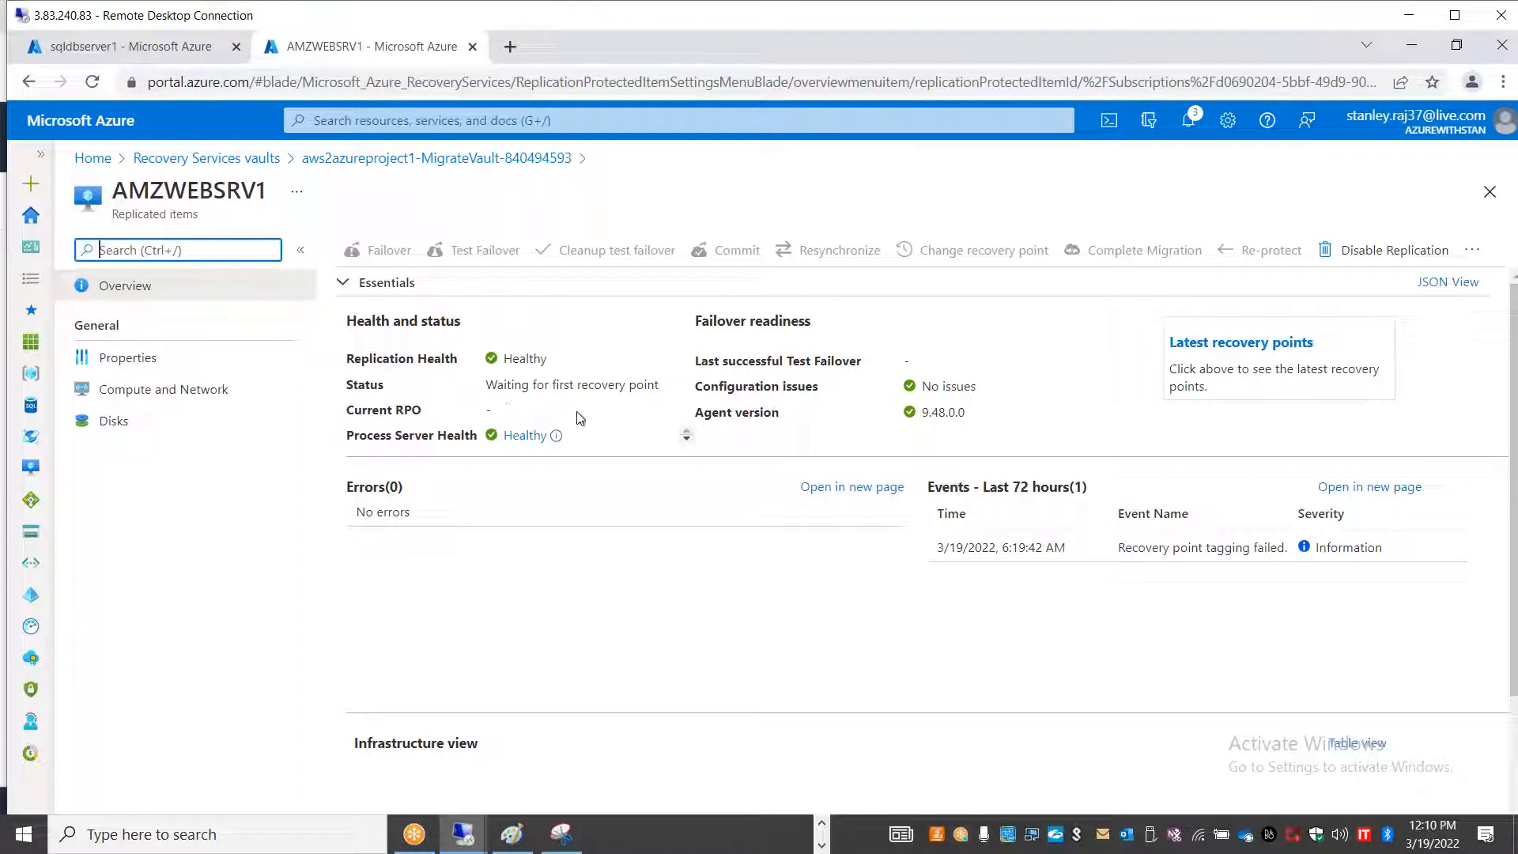
left_click_drag(484, 385, 661, 386)
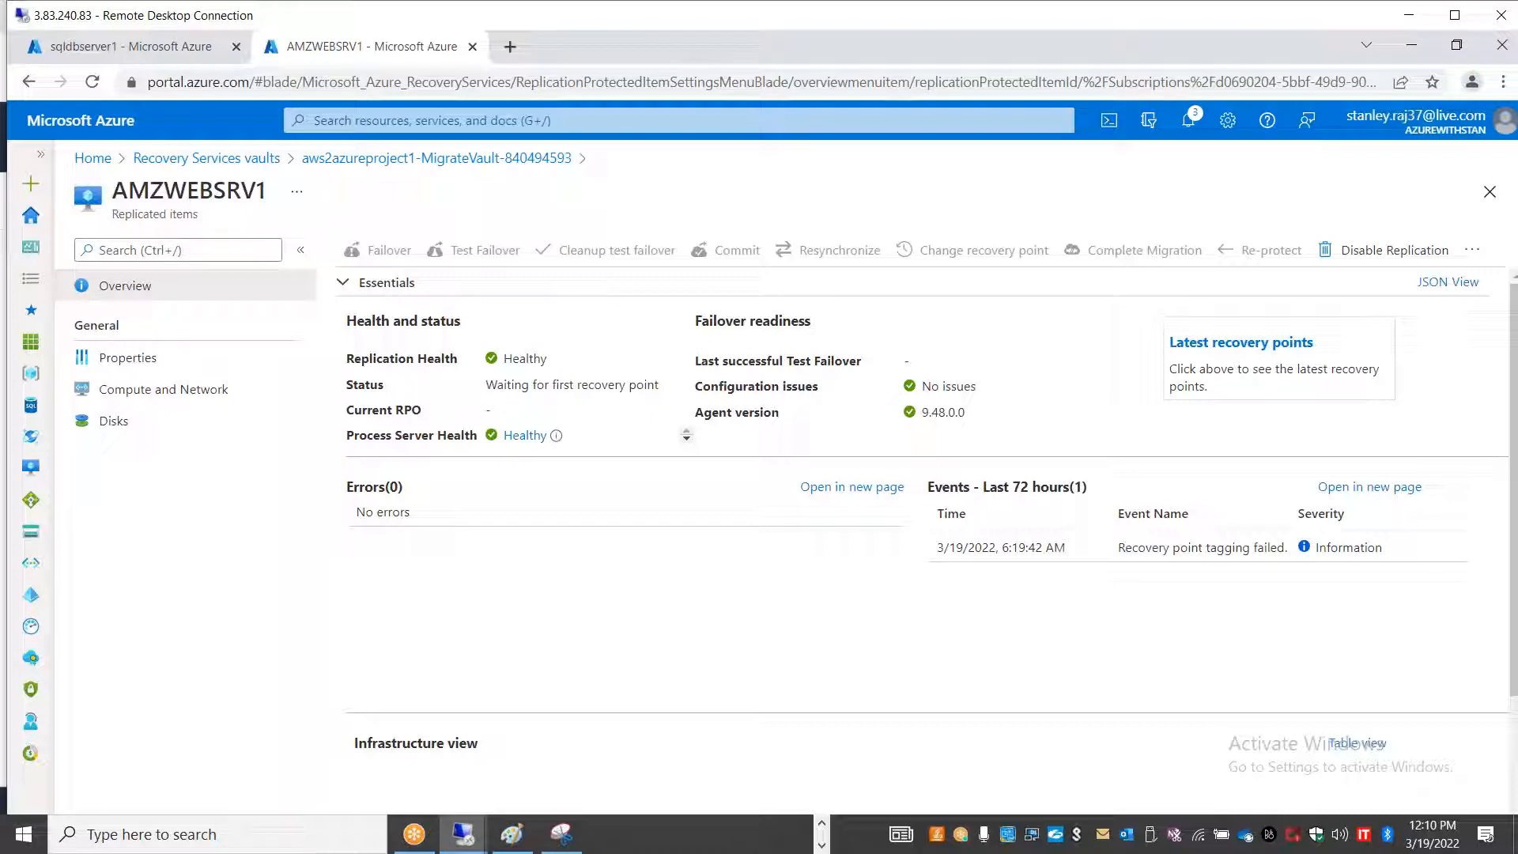
- Check the Ethernet Status byte counters on the 52.91.225.75 remote session and minimize that session
left_click(463, 834)
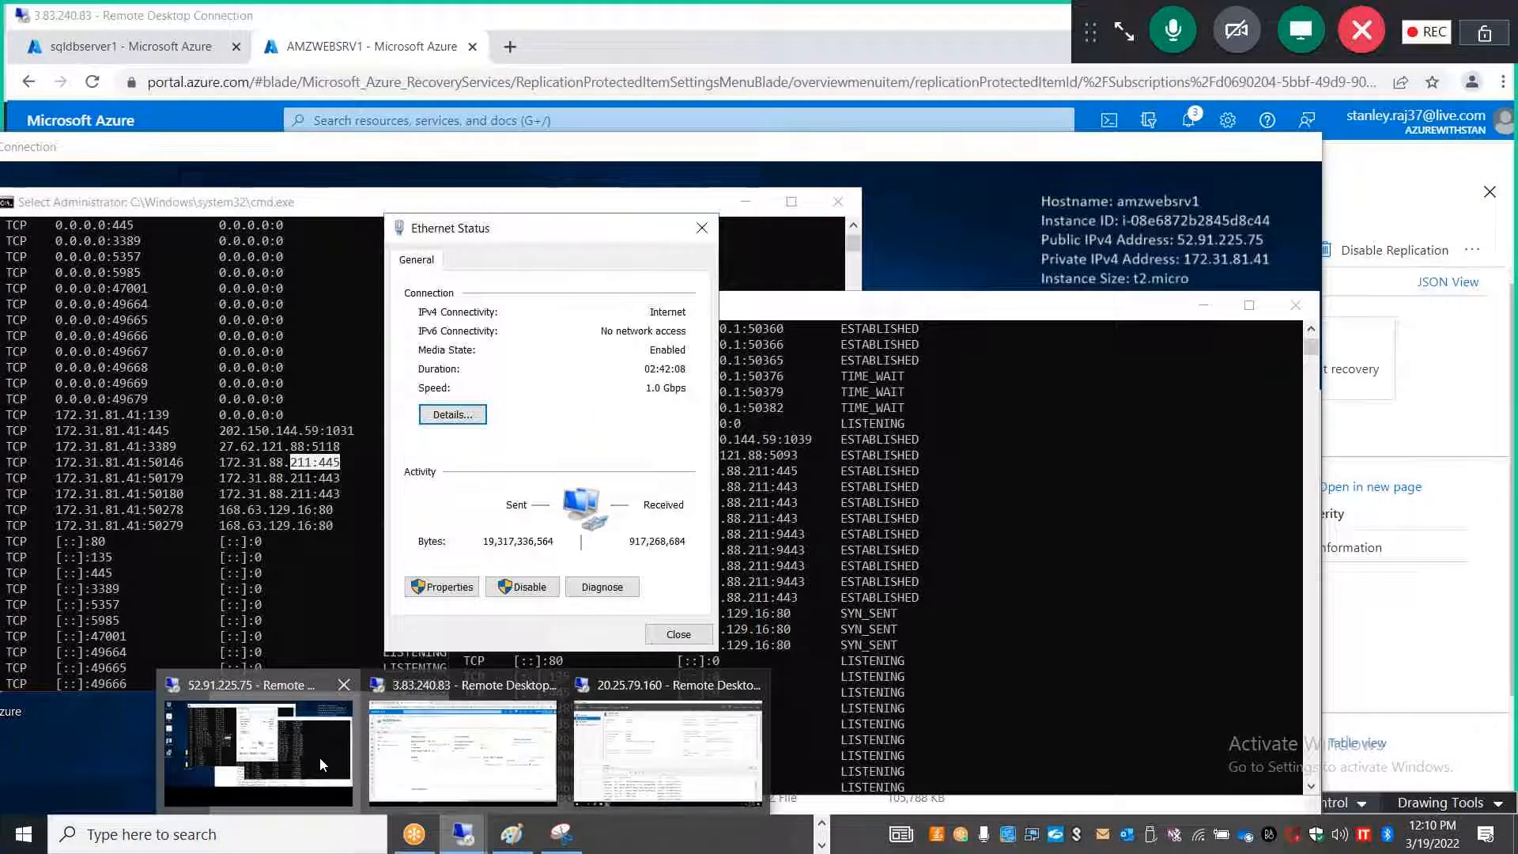
left_click(320, 758)
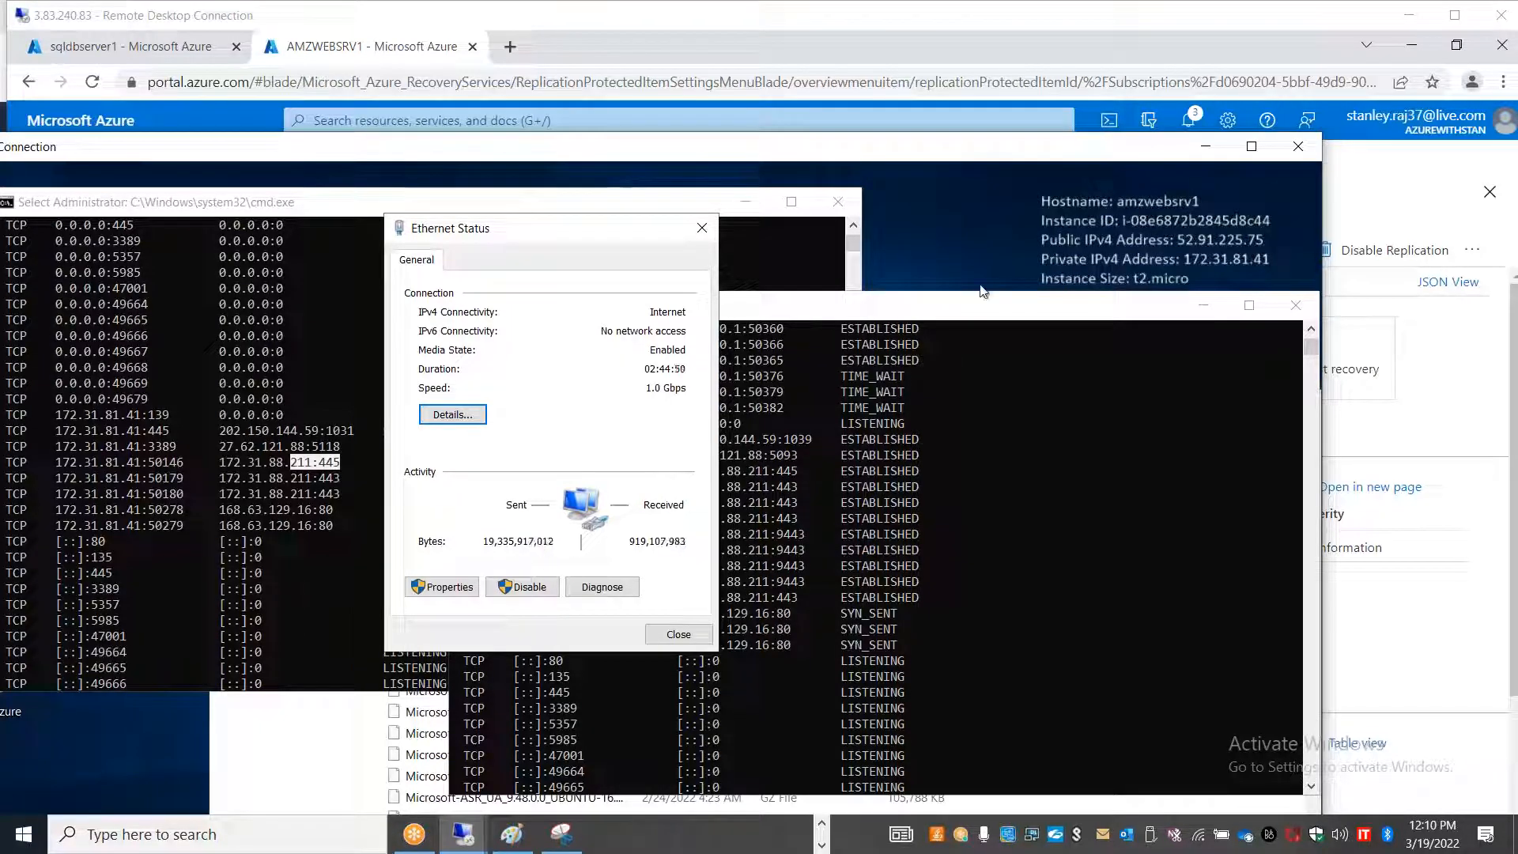
left_click(1206, 147)
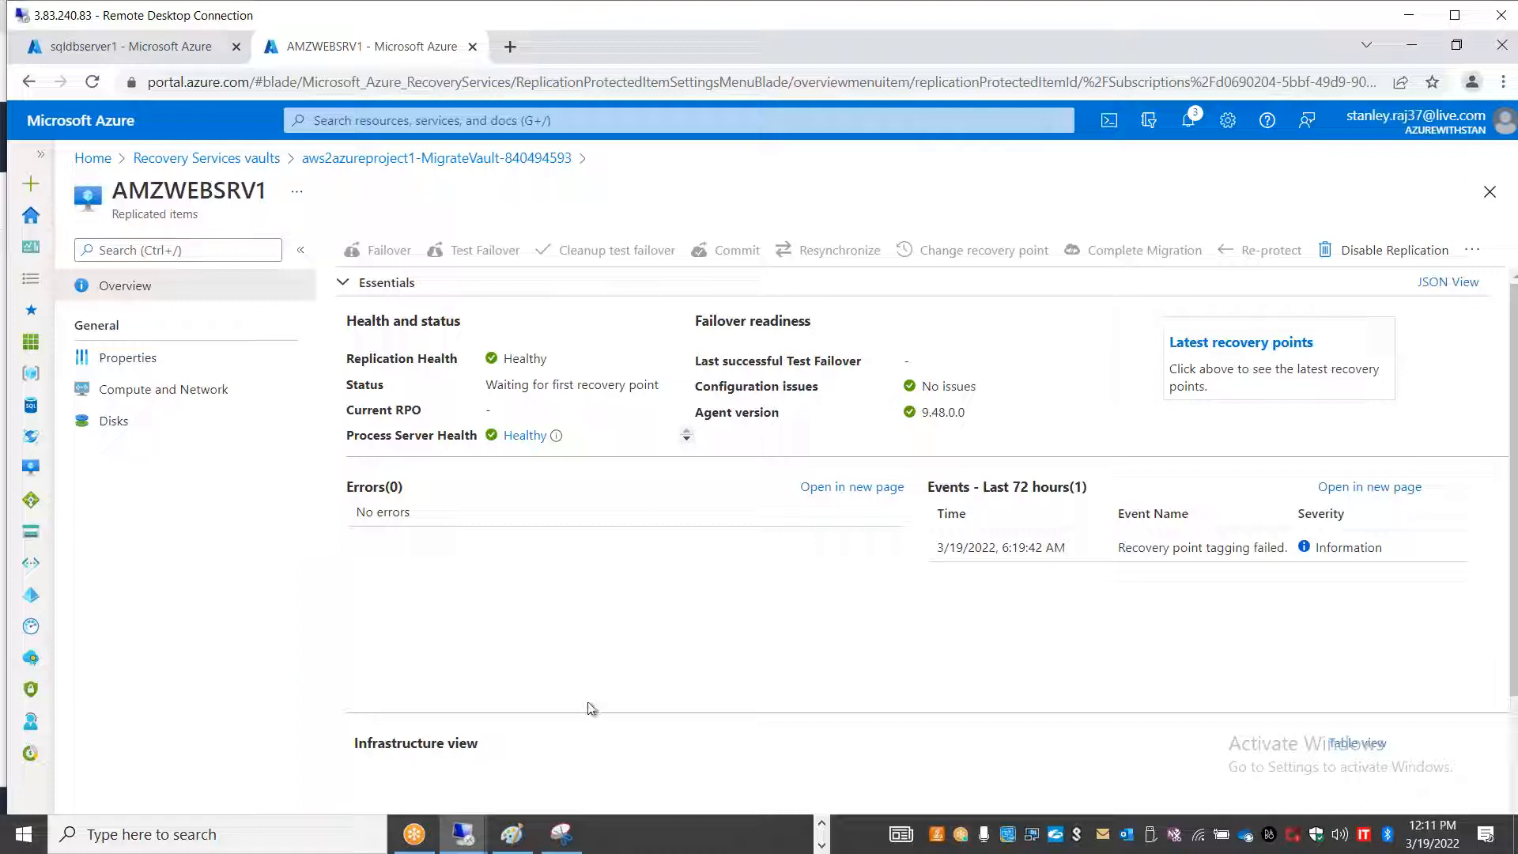
- Switch to the 20.25.79.160 remote session, close Server Manager and launch SQL Server Management Studio 18
left_click(470, 842)
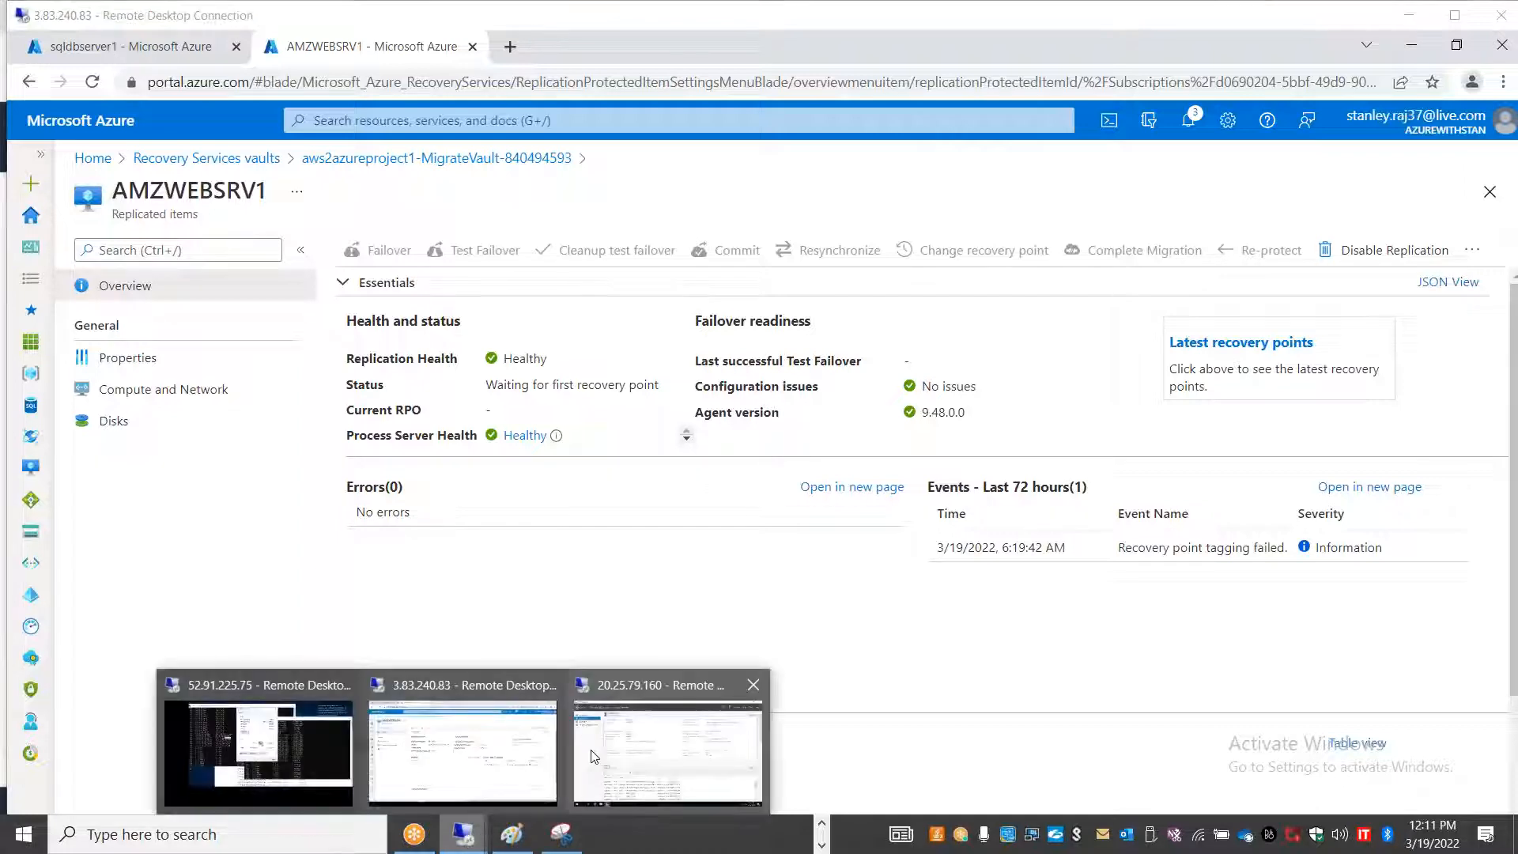
mouse_move(648, 749)
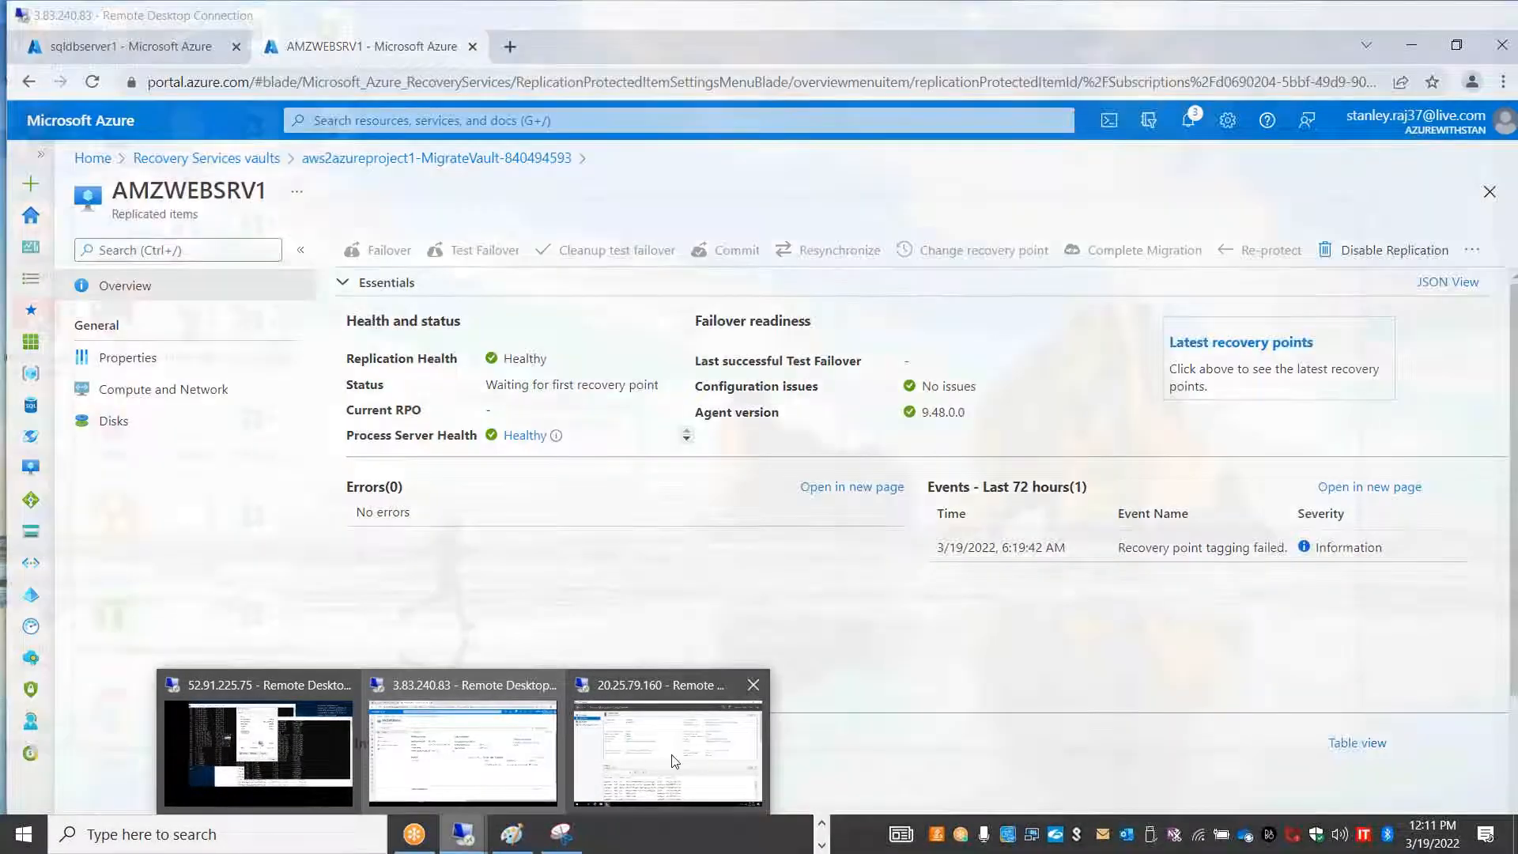
left_click(675, 761)
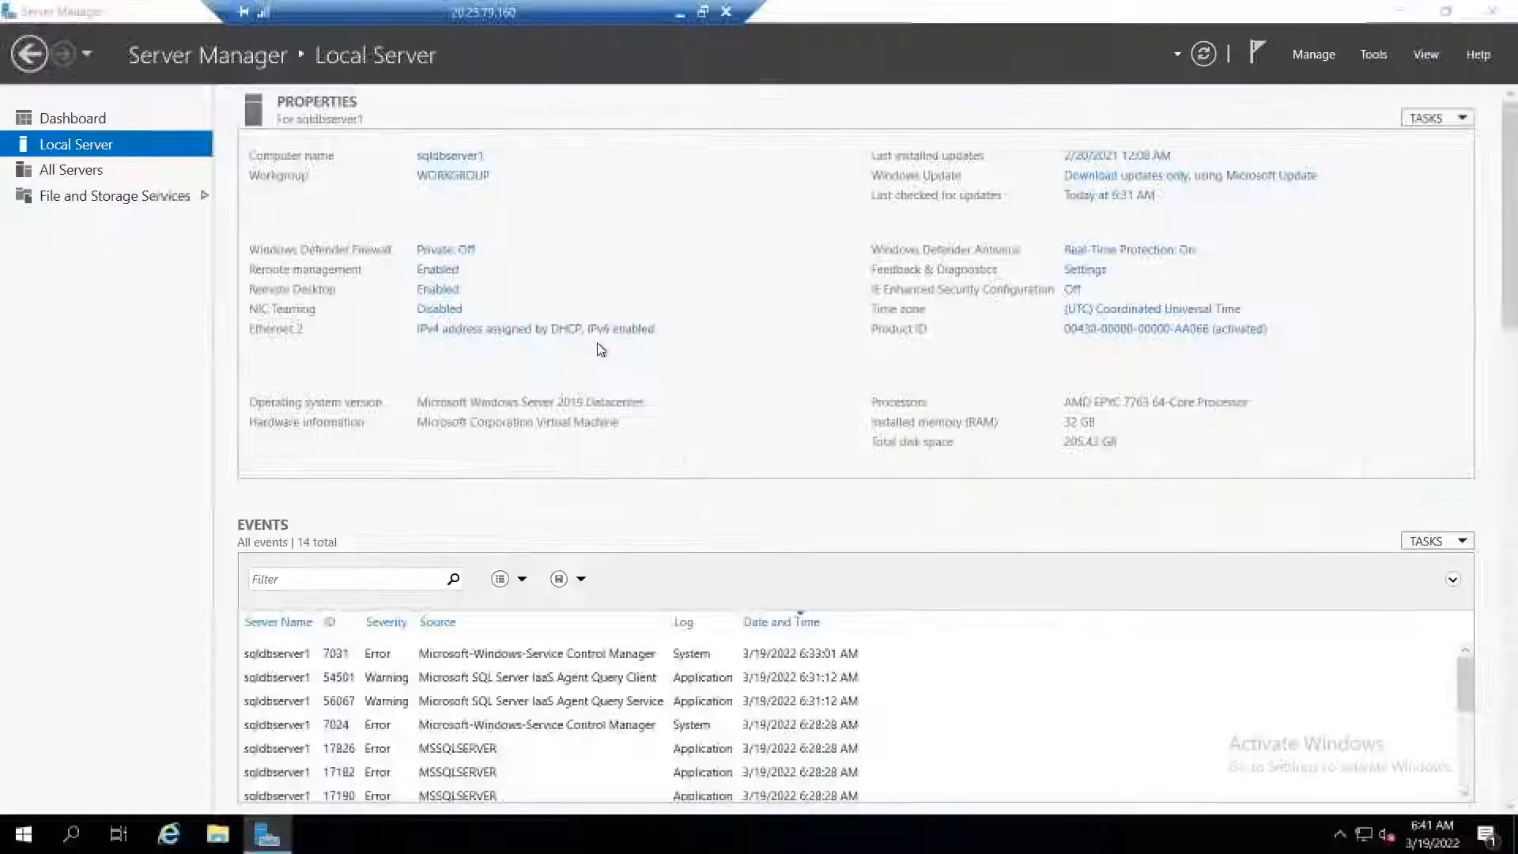
left_click(1493, 12)
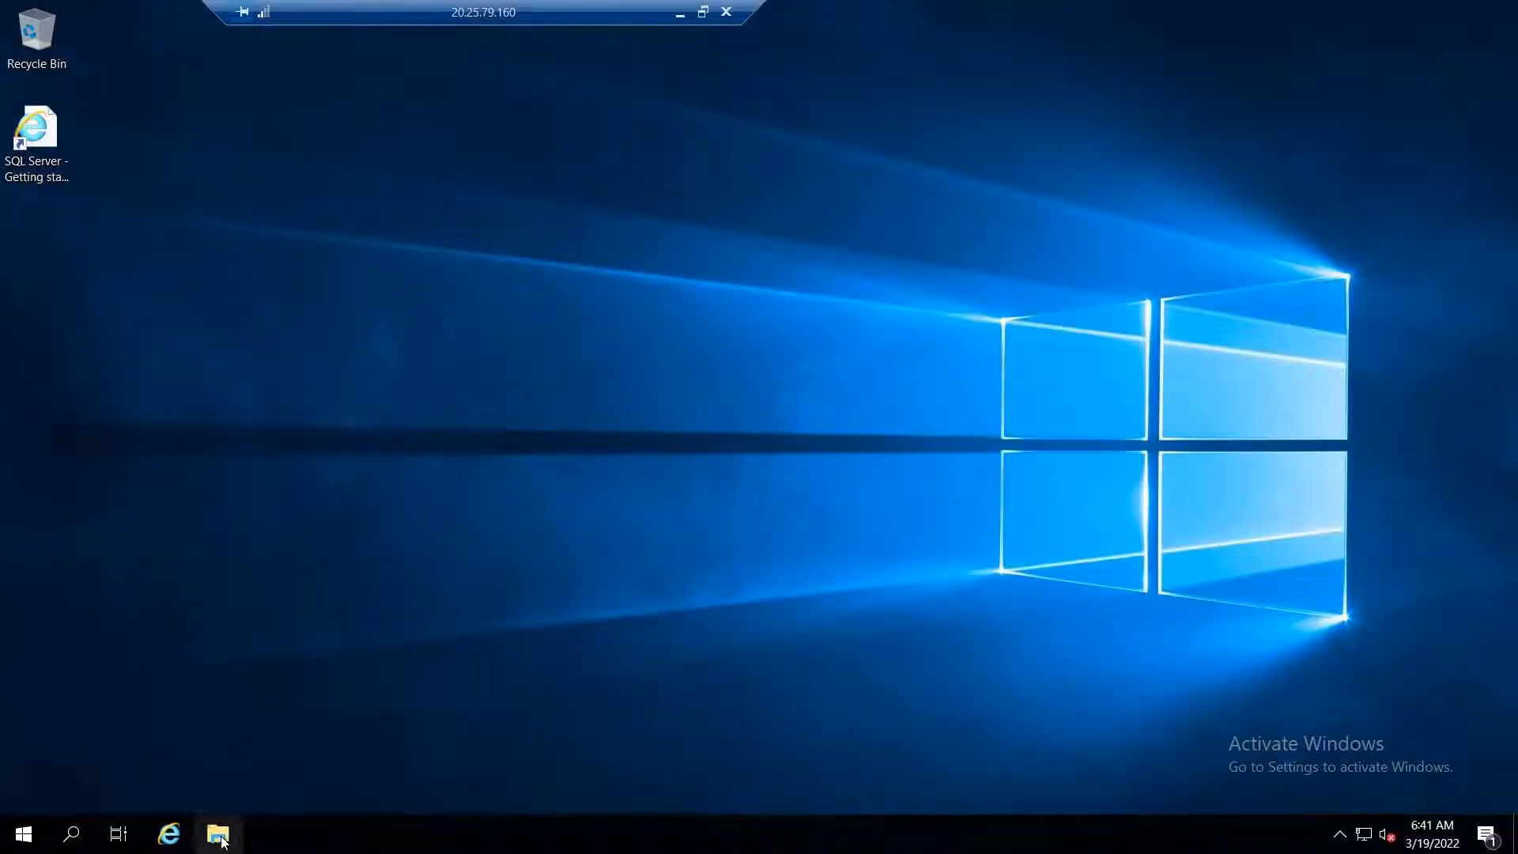
left_click(11, 845)
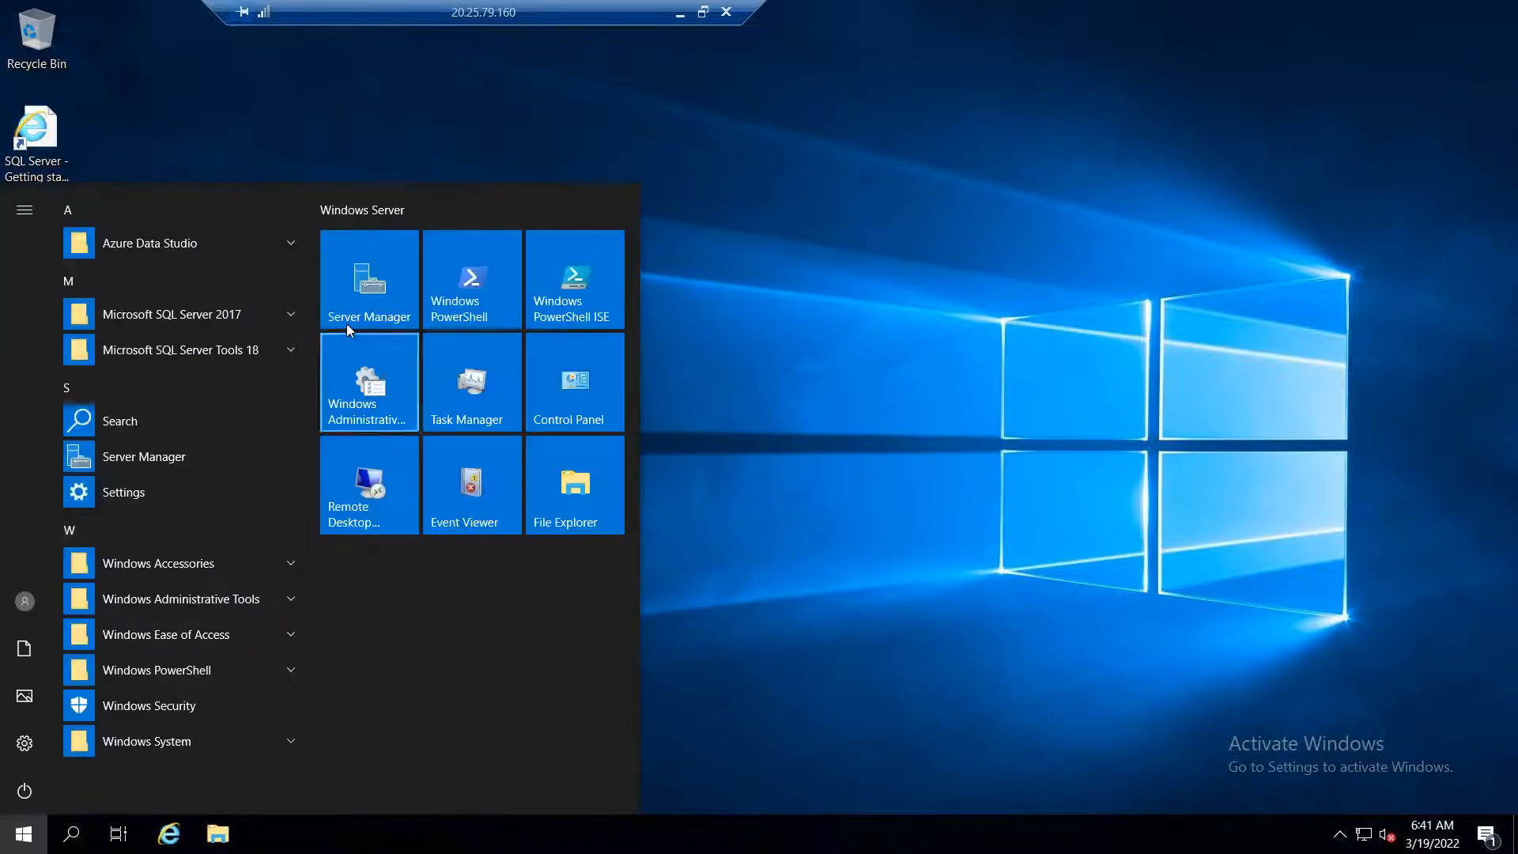
left_click(238, 349)
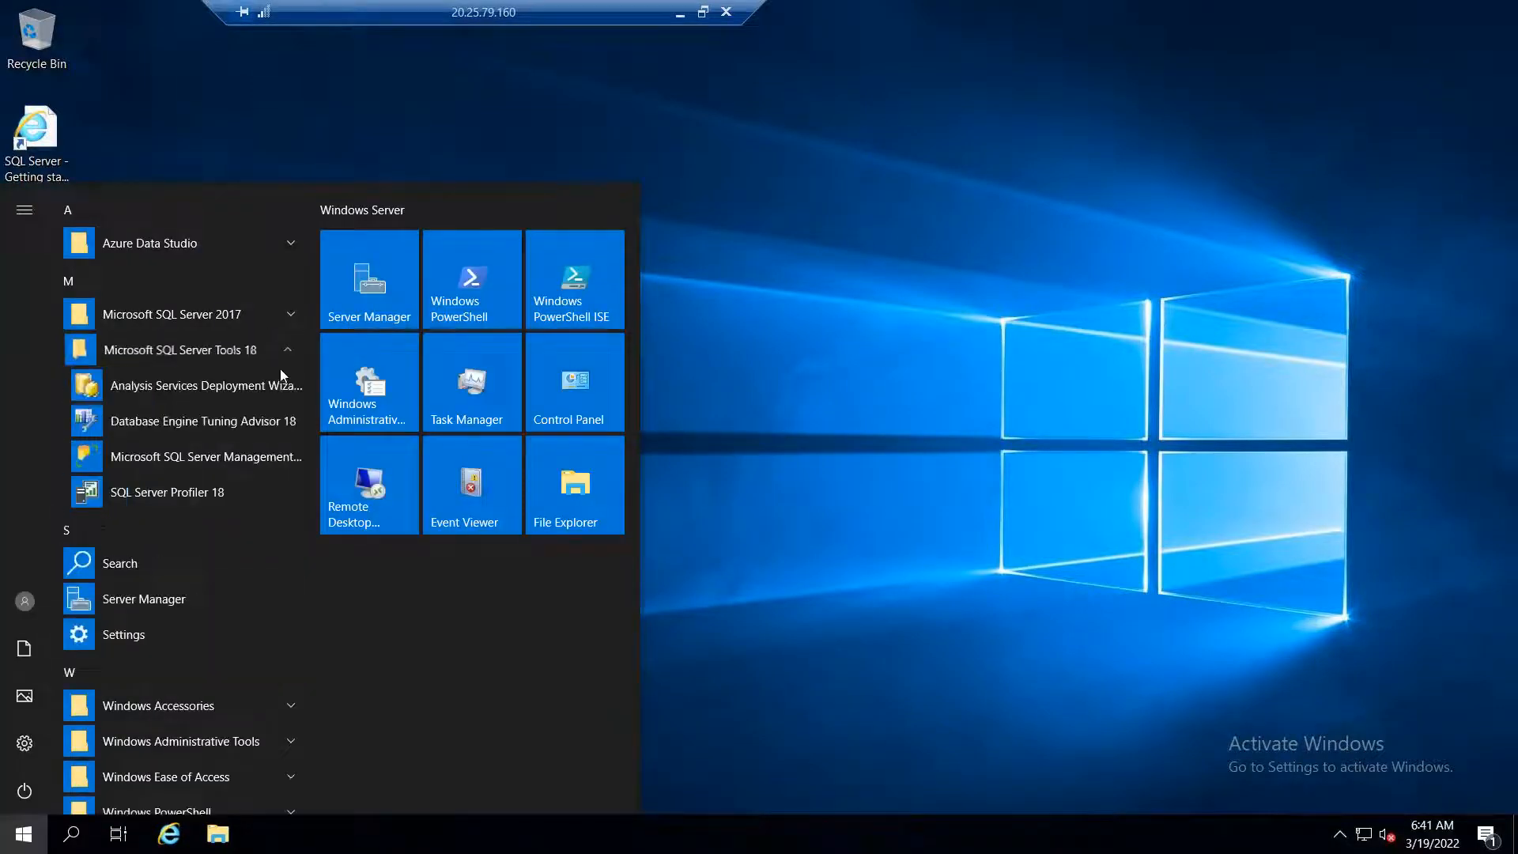
left_click(228, 468)
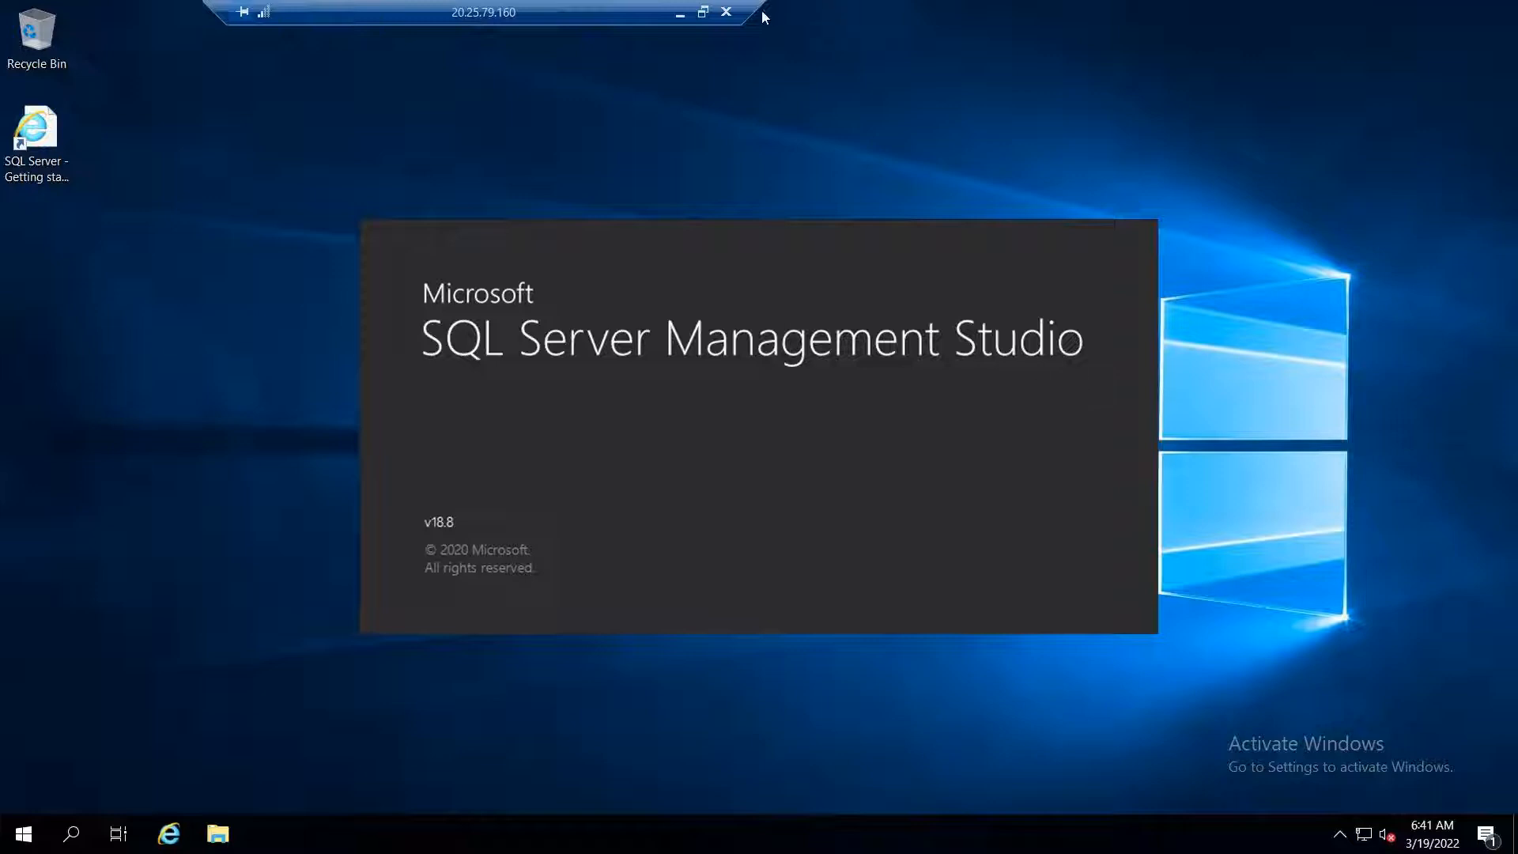
- Take the session out of full screen, return to the Azure portal and examine the health statistics of AMZWEBSRV1's process server
left_click(702, 12)
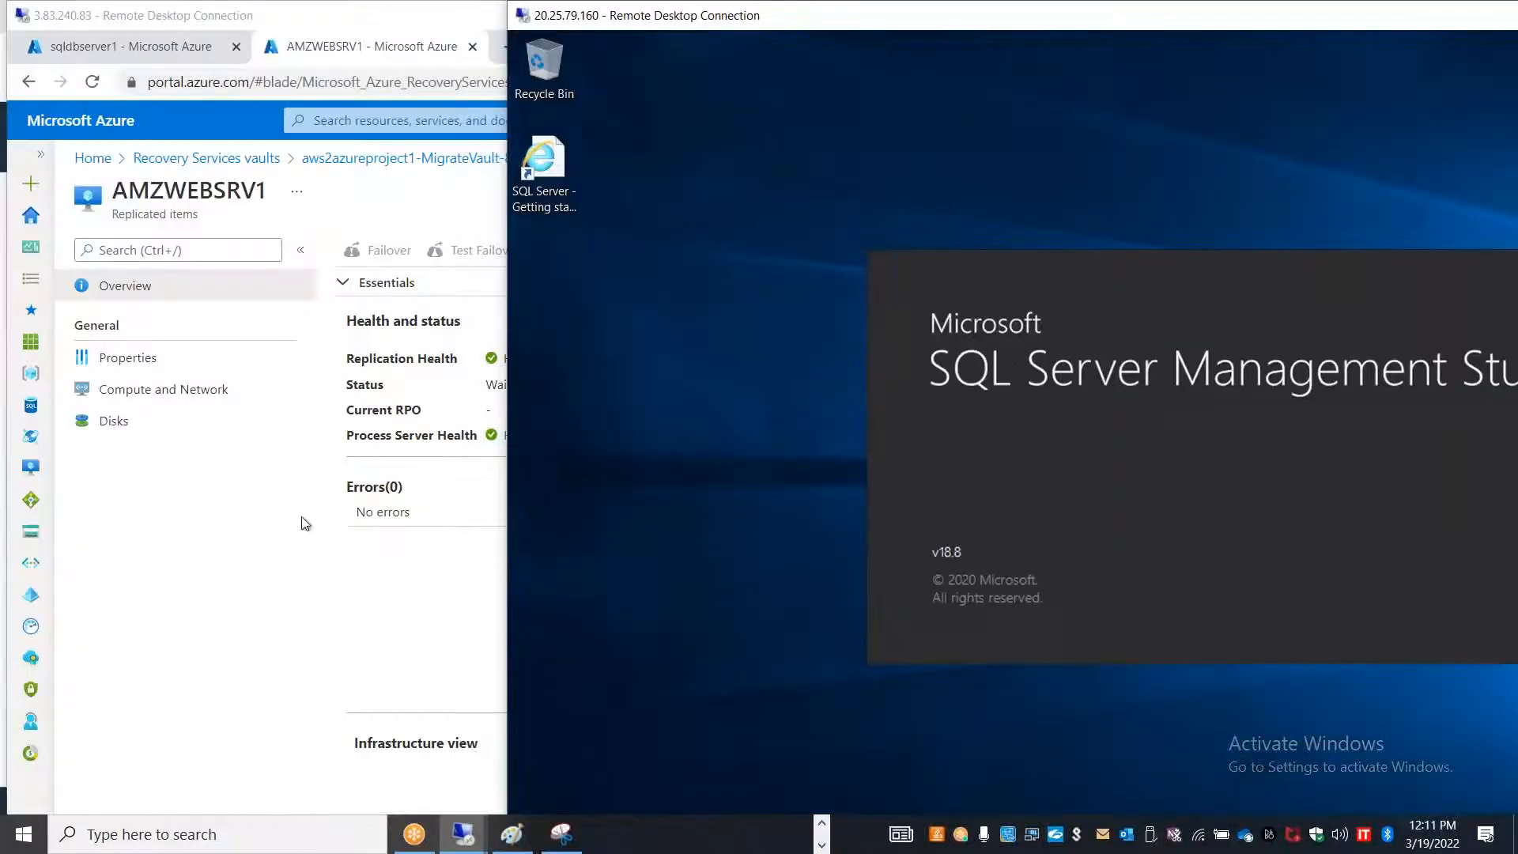
left_click(207, 555)
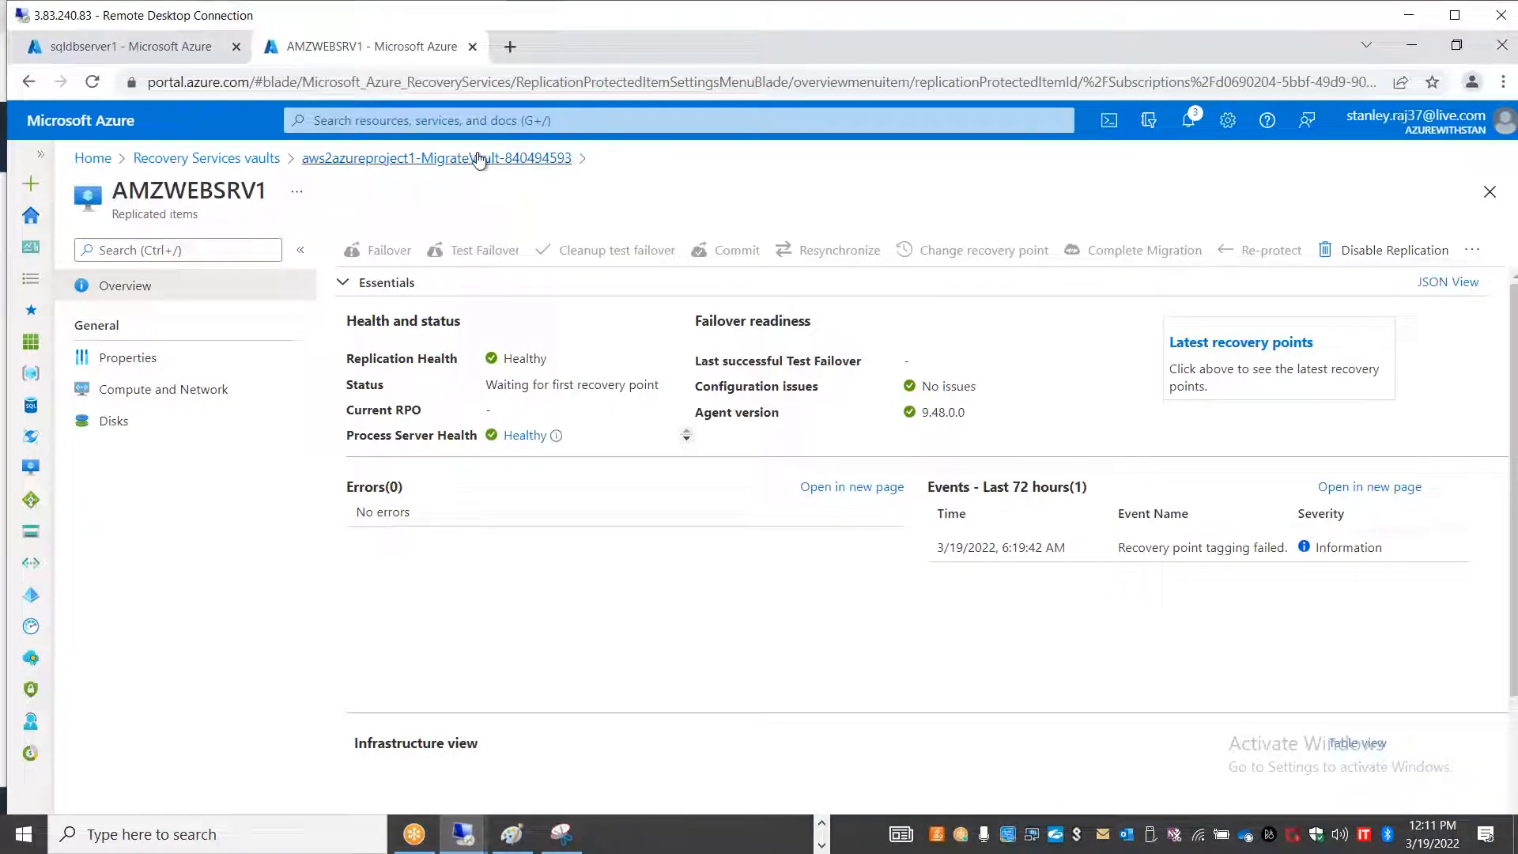
left_click(513, 439)
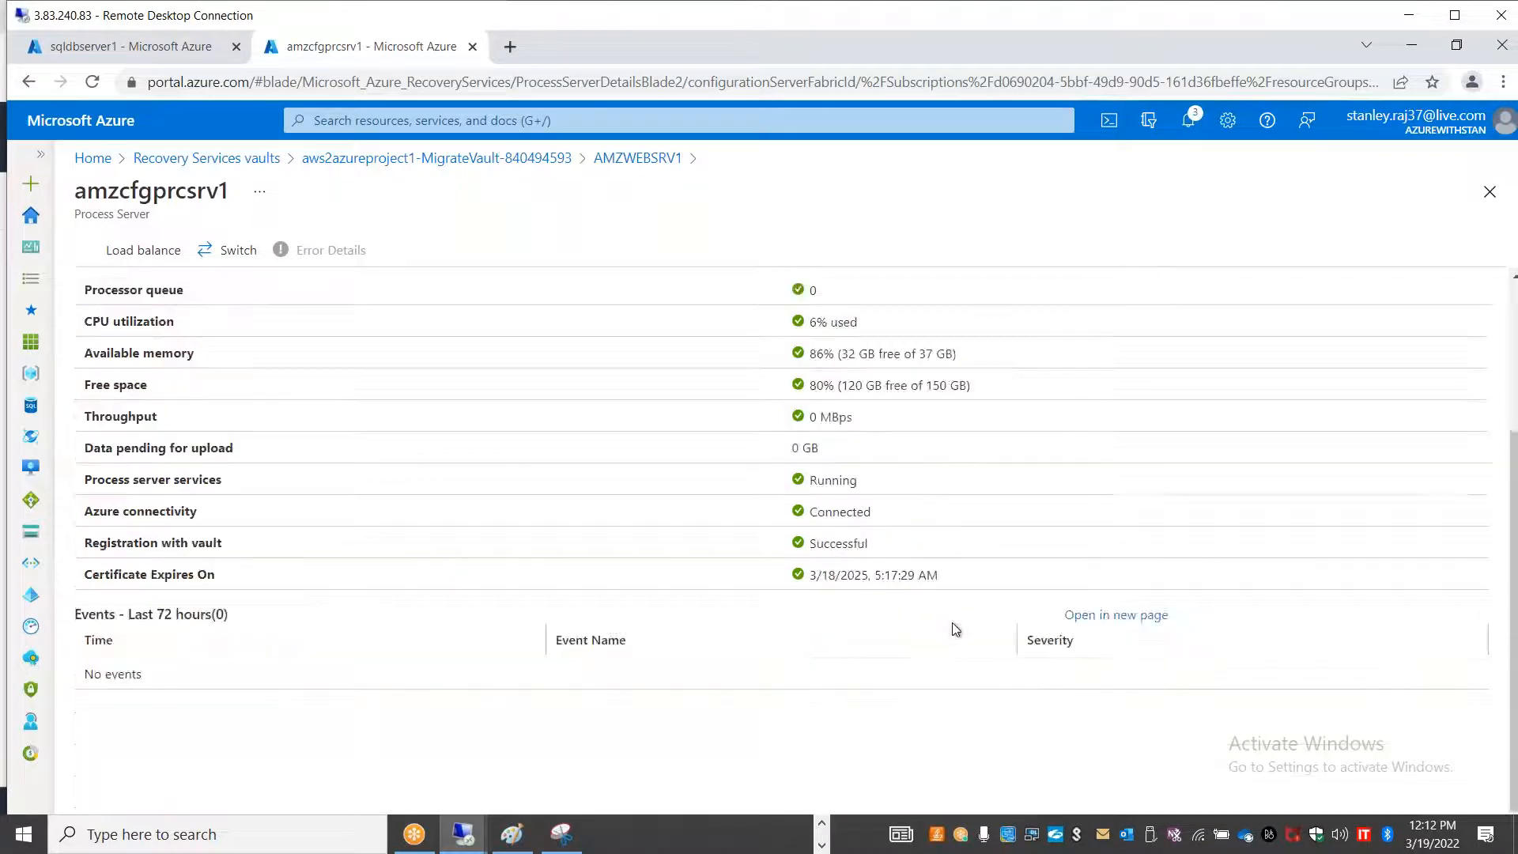
scroll(953, 626, "down", 3)
scroll(952, 626, "up", 3)
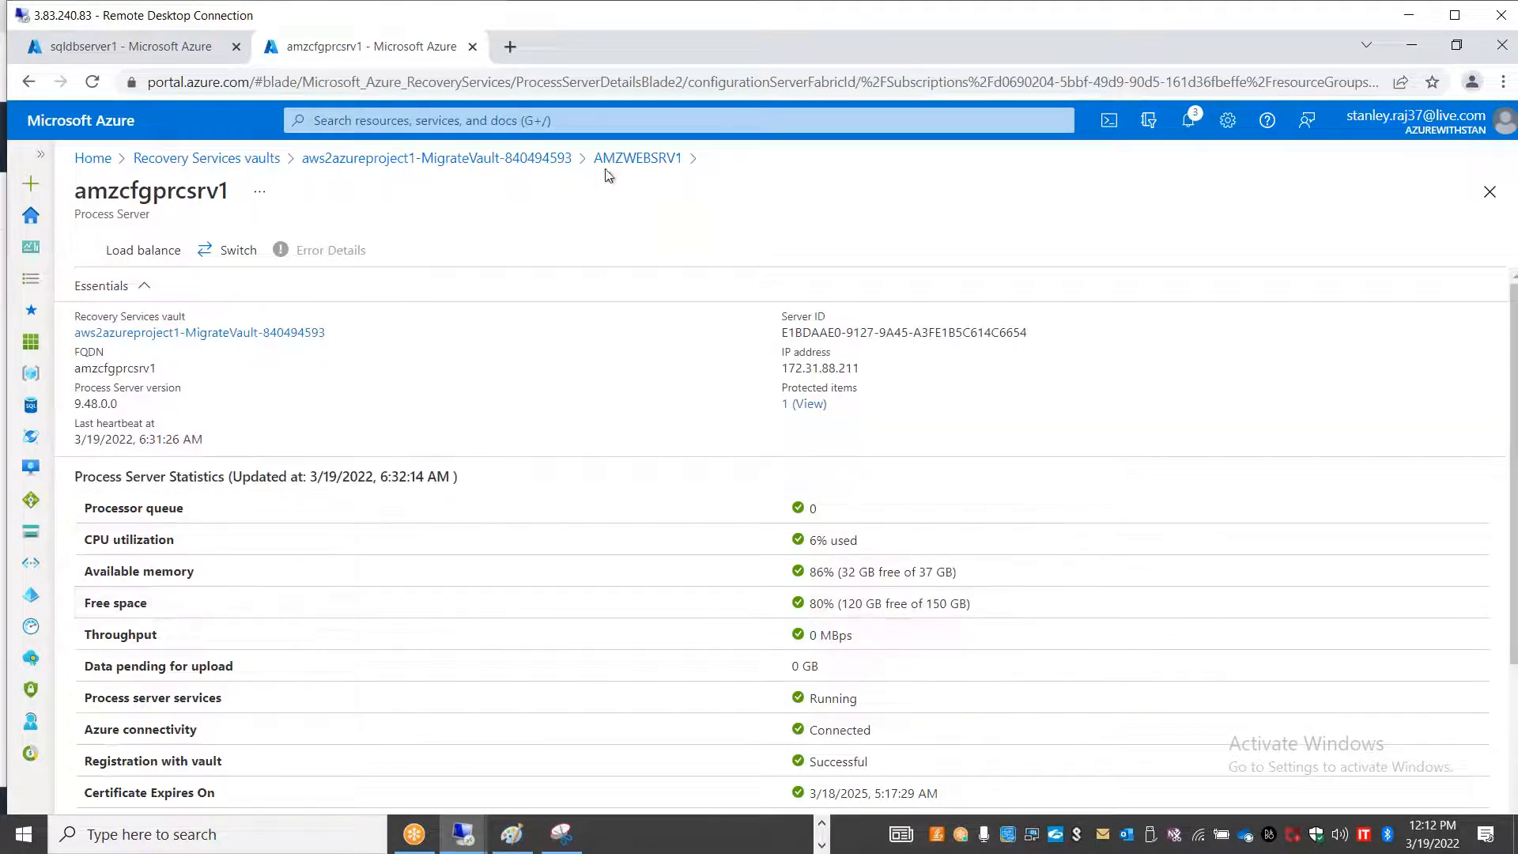
- Go back to the AMZWEBSRV1 overview and examine its recovery point event from the last 72 hours
left_click(629, 160)
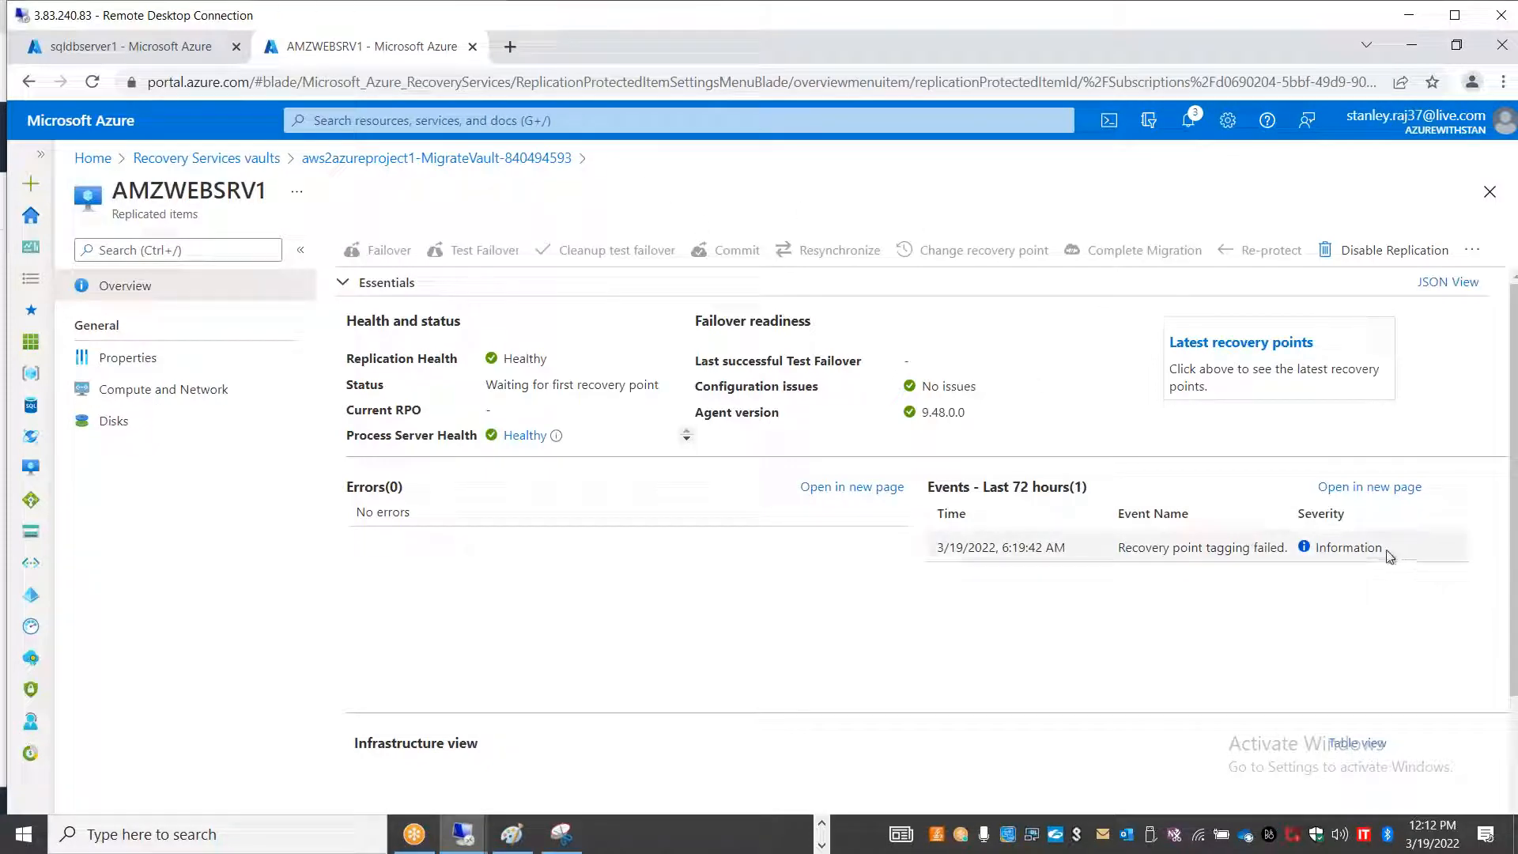
double_click(1164, 550)
left_click(639, 545)
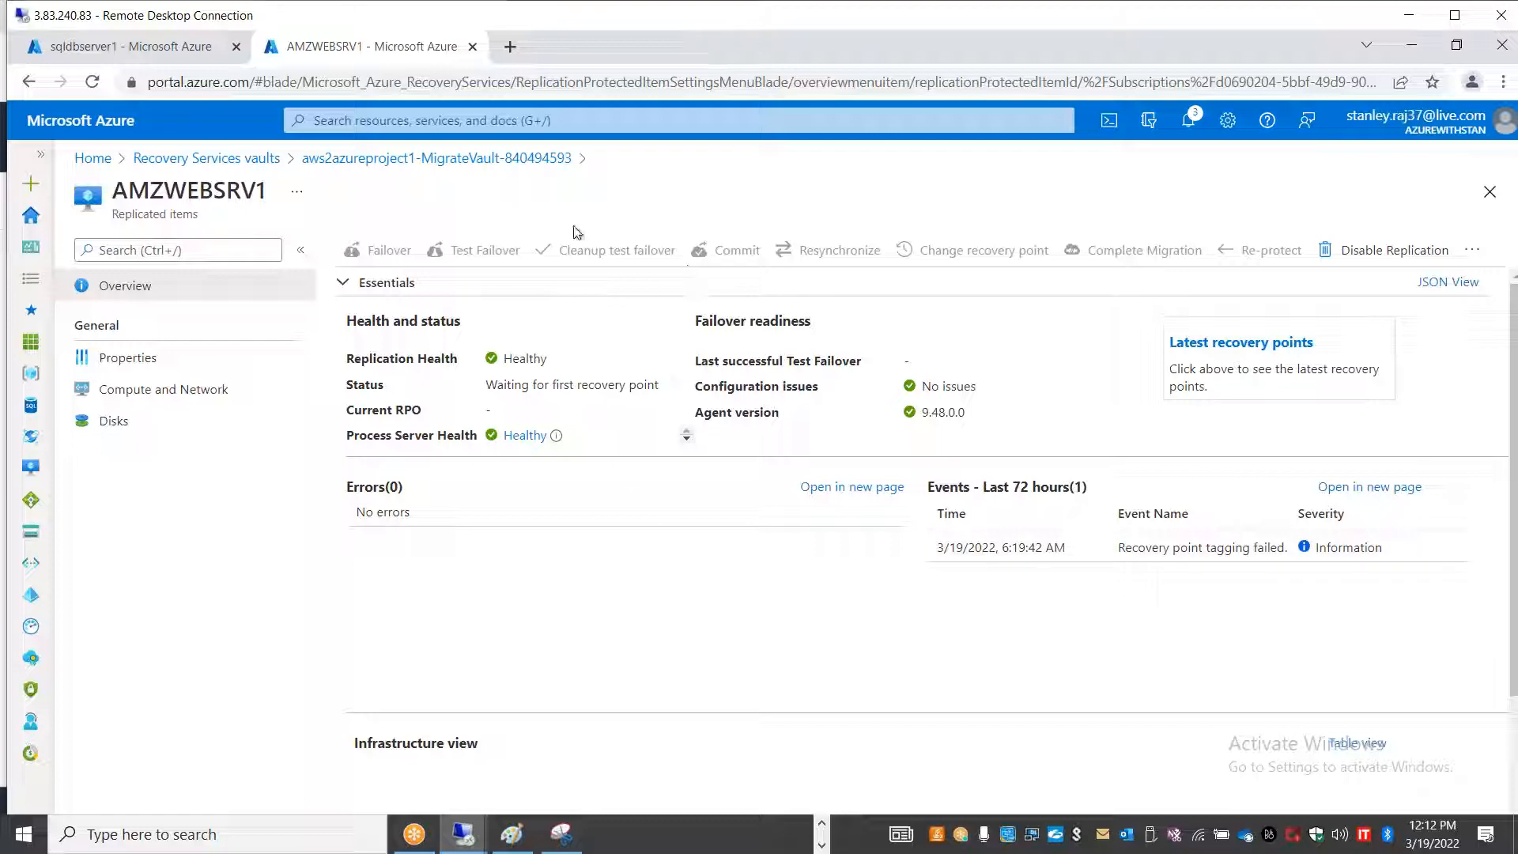
- Return to the vault's replicated items and refresh the list twice to check AMZWEBSRV1's status
left_click(436, 158)
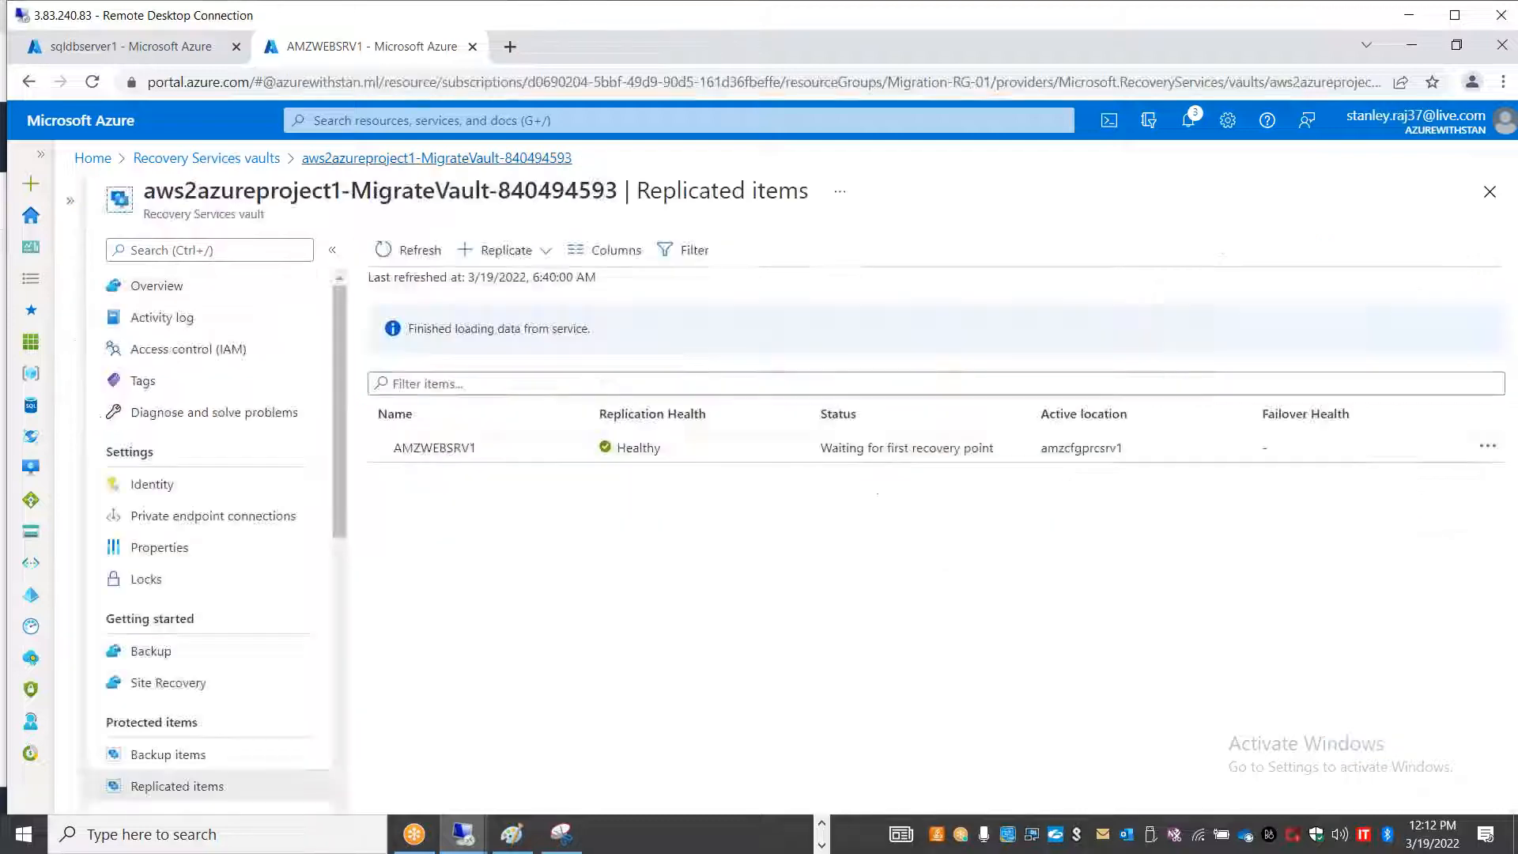
left_click(408, 251)
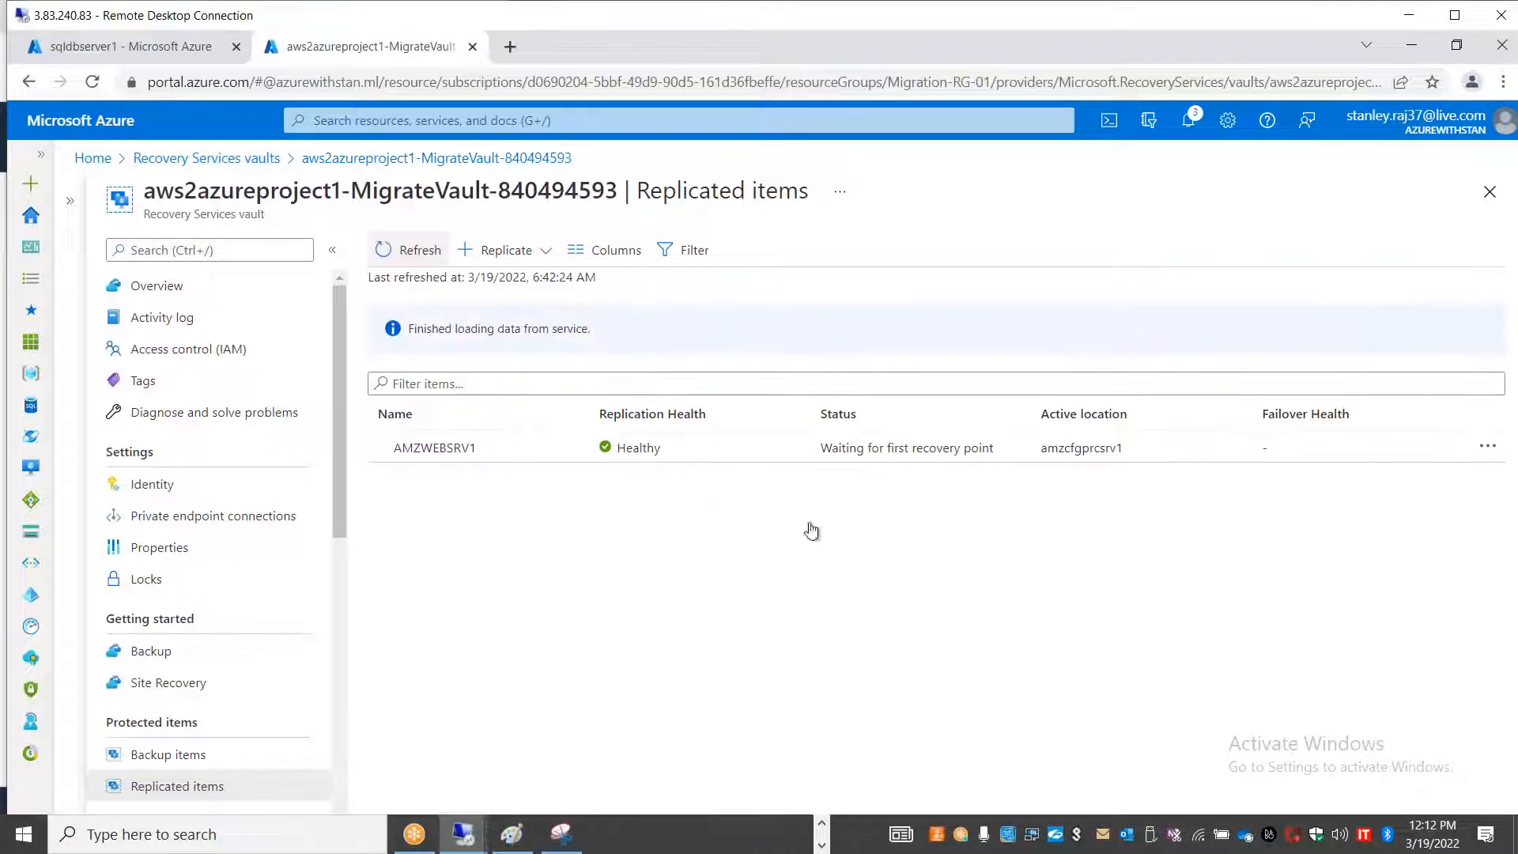
key("alt+Tab")
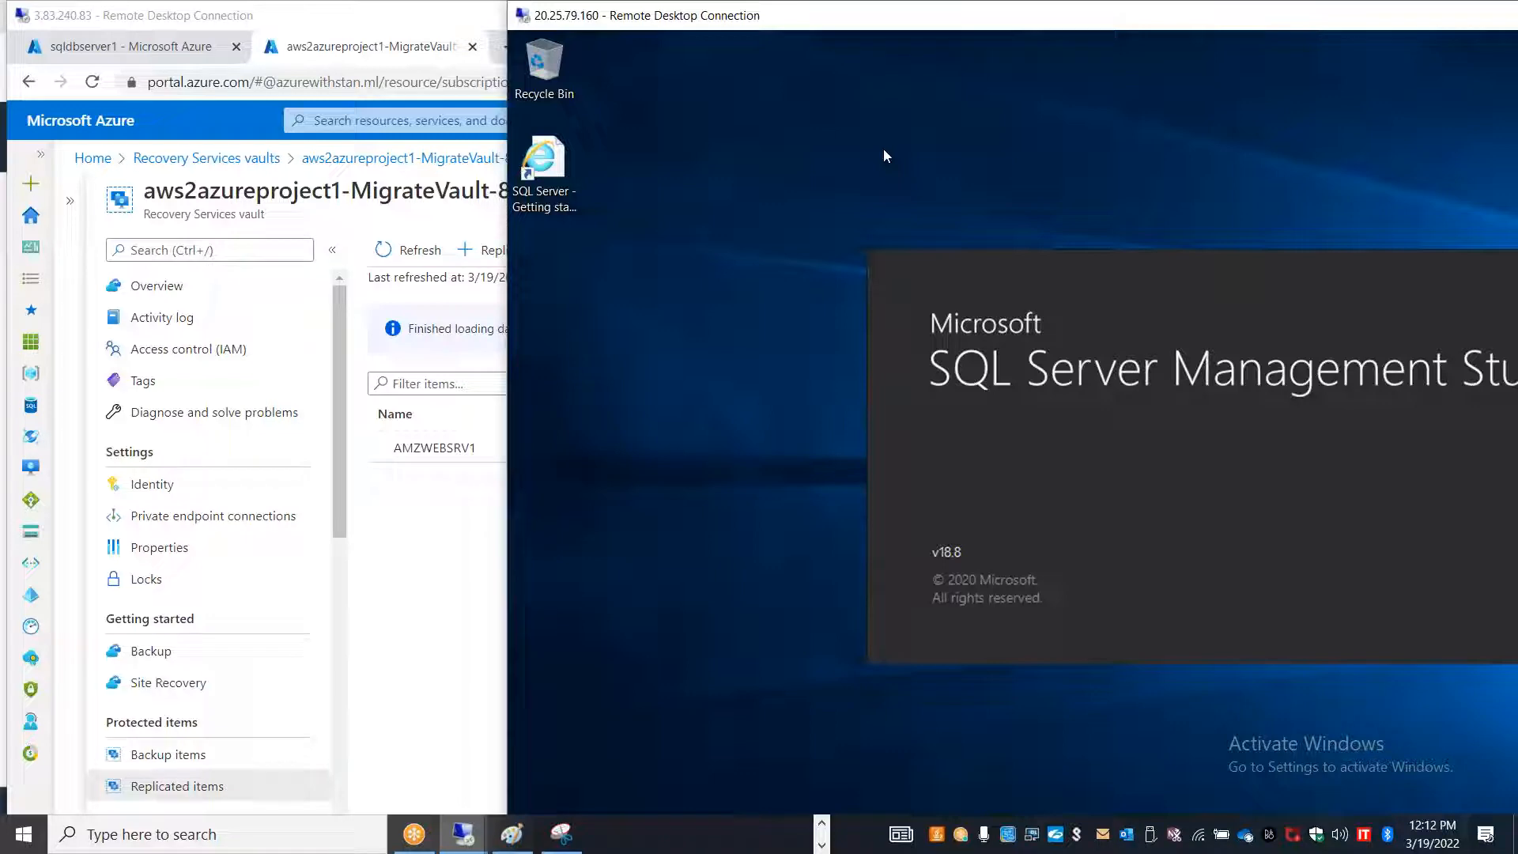
left_click(440, 532)
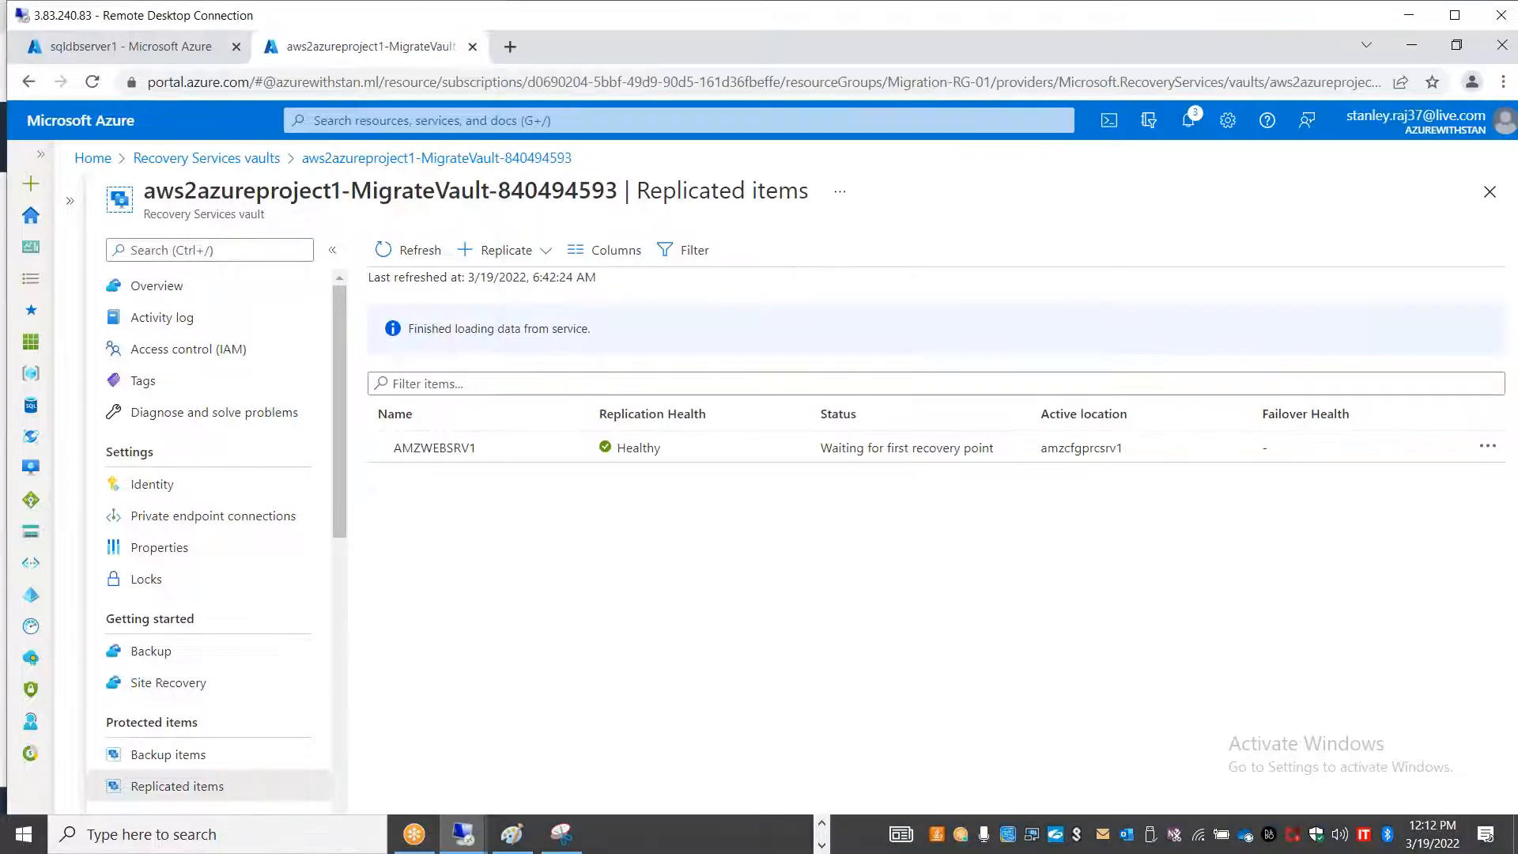
left_click(428, 252)
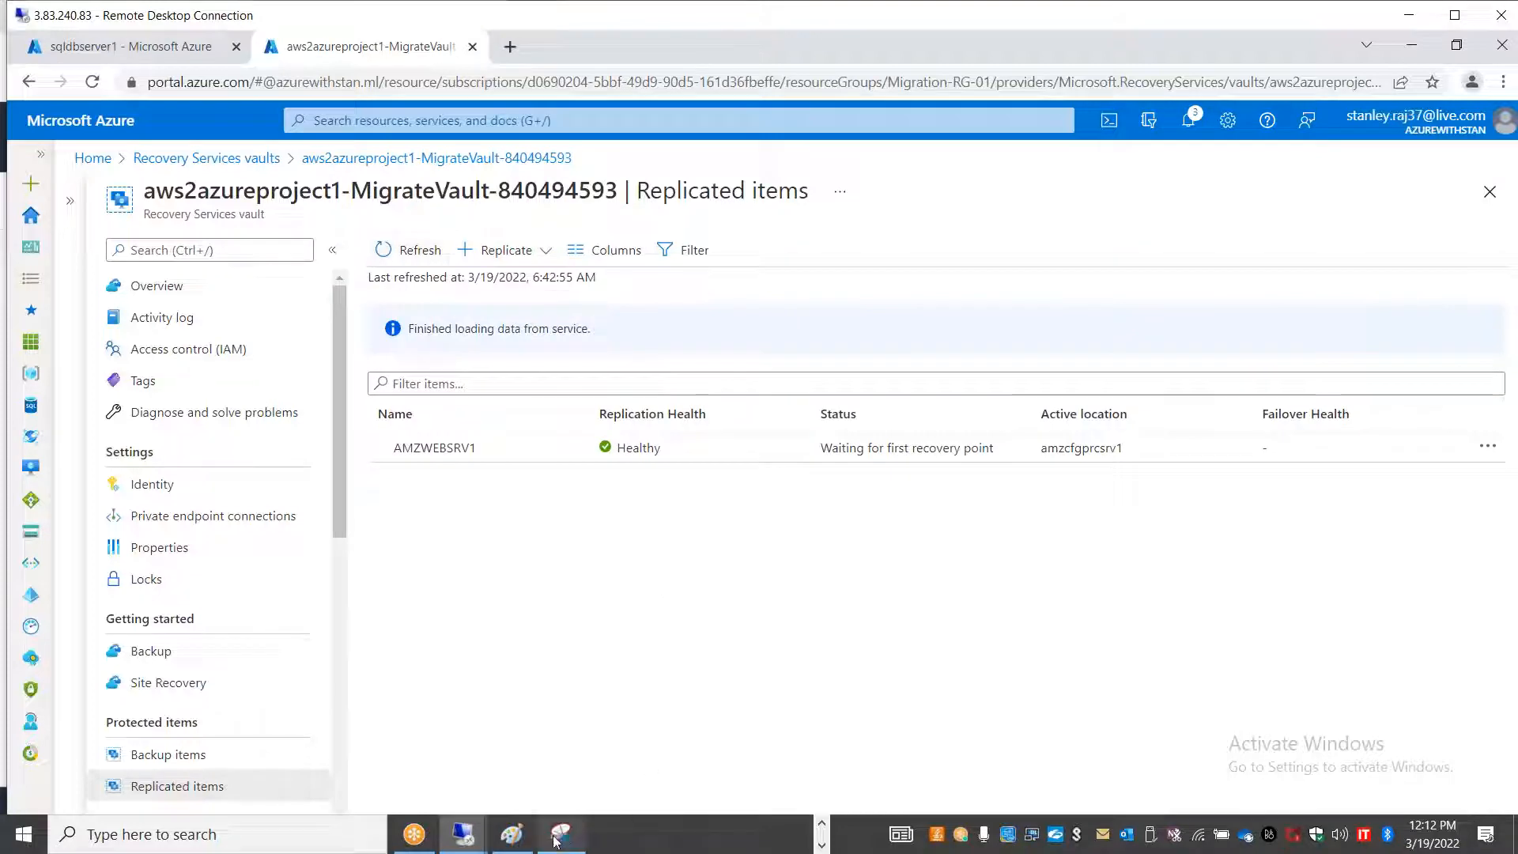
- Switch to the 20.25.79.160 remote session in full screen and check whether SQL Server Management Studio has finished loading
left_click(463, 834)
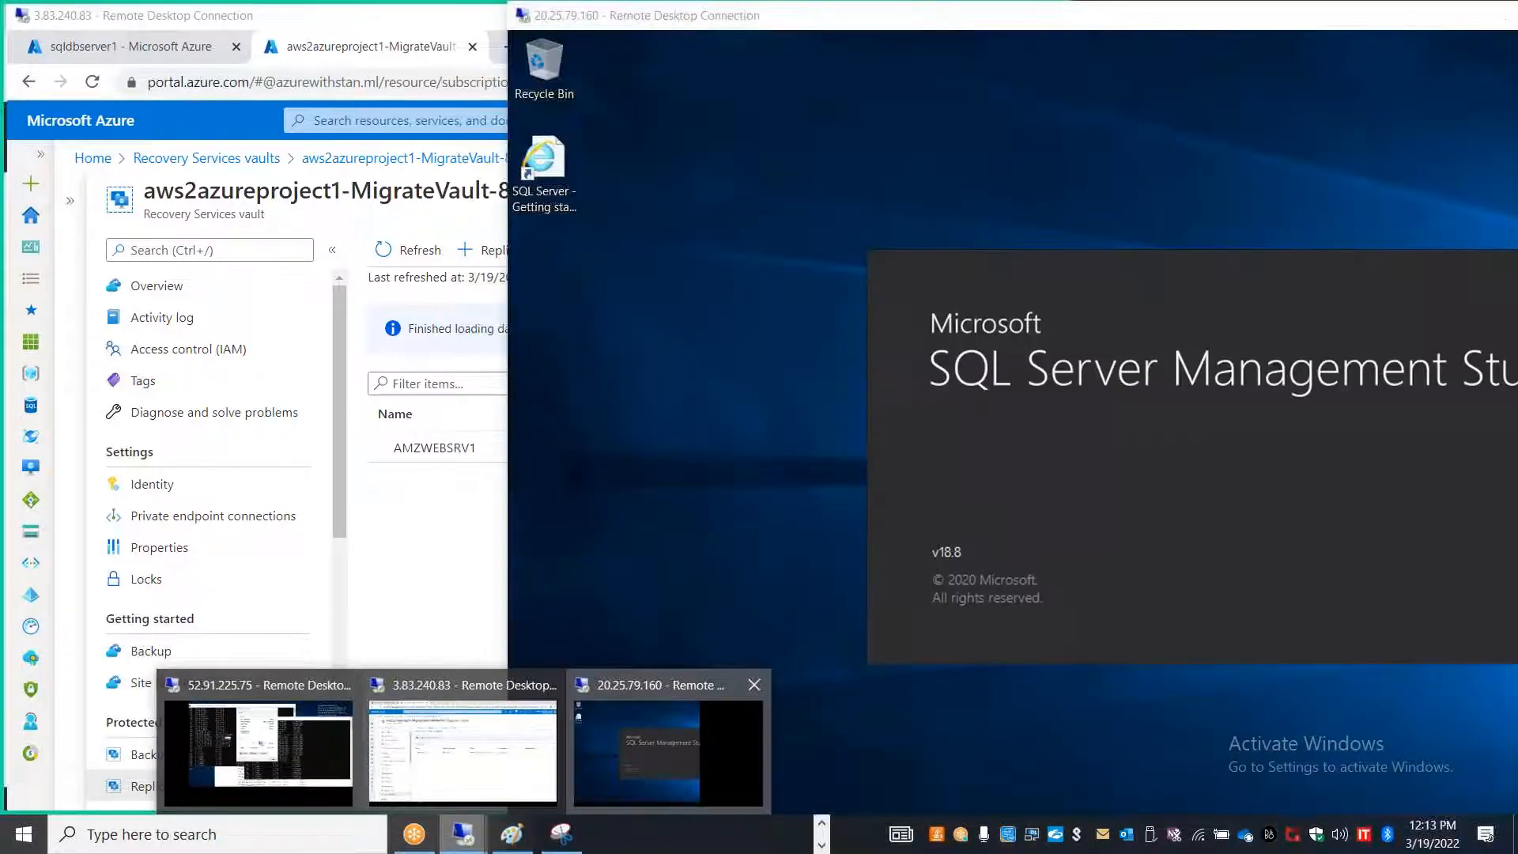
left_click(668, 751)
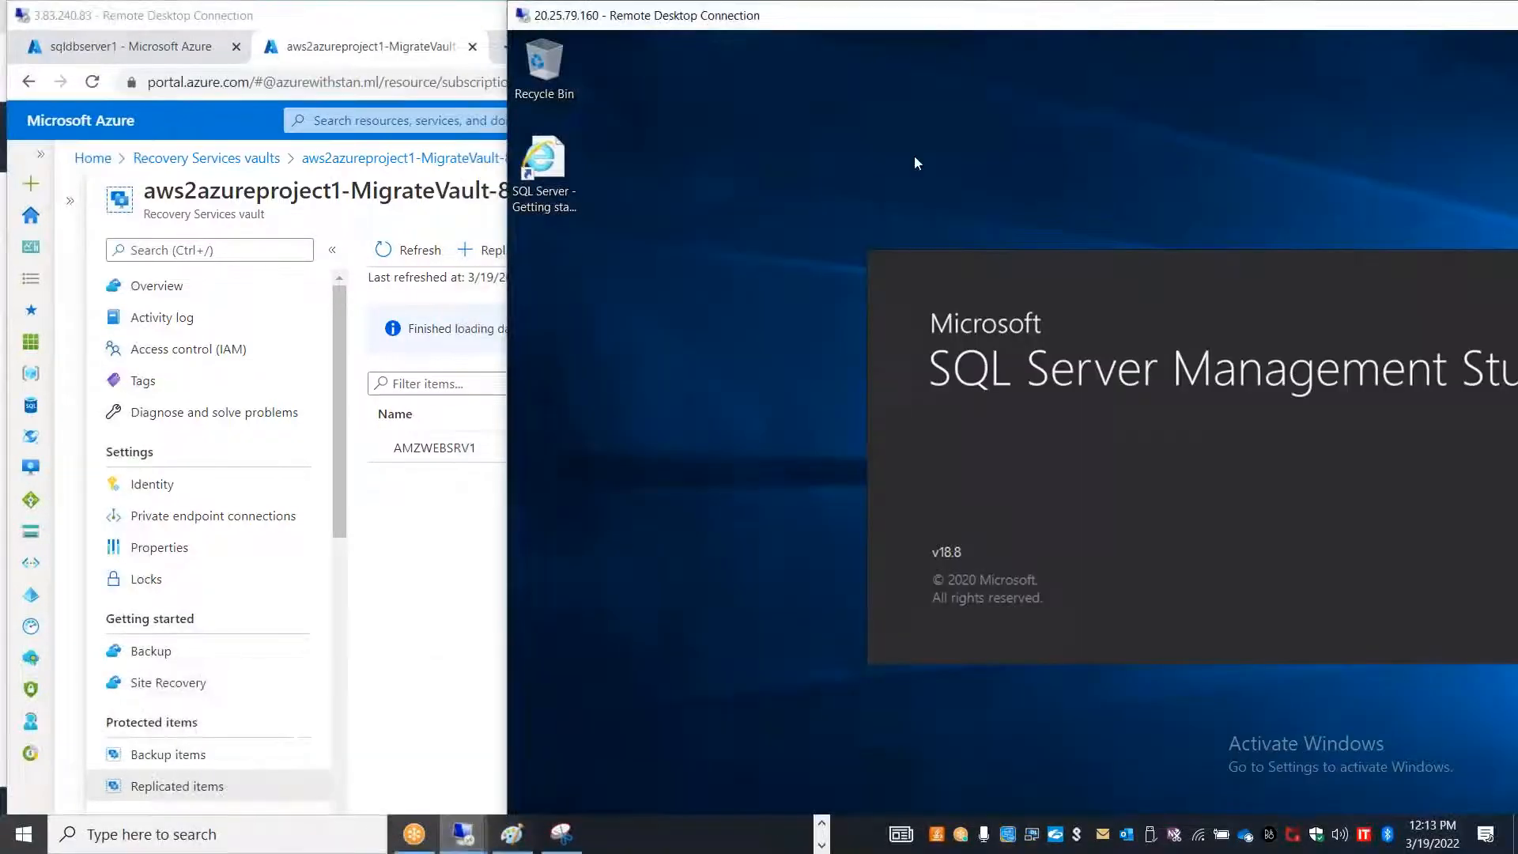
double_click(915, 20)
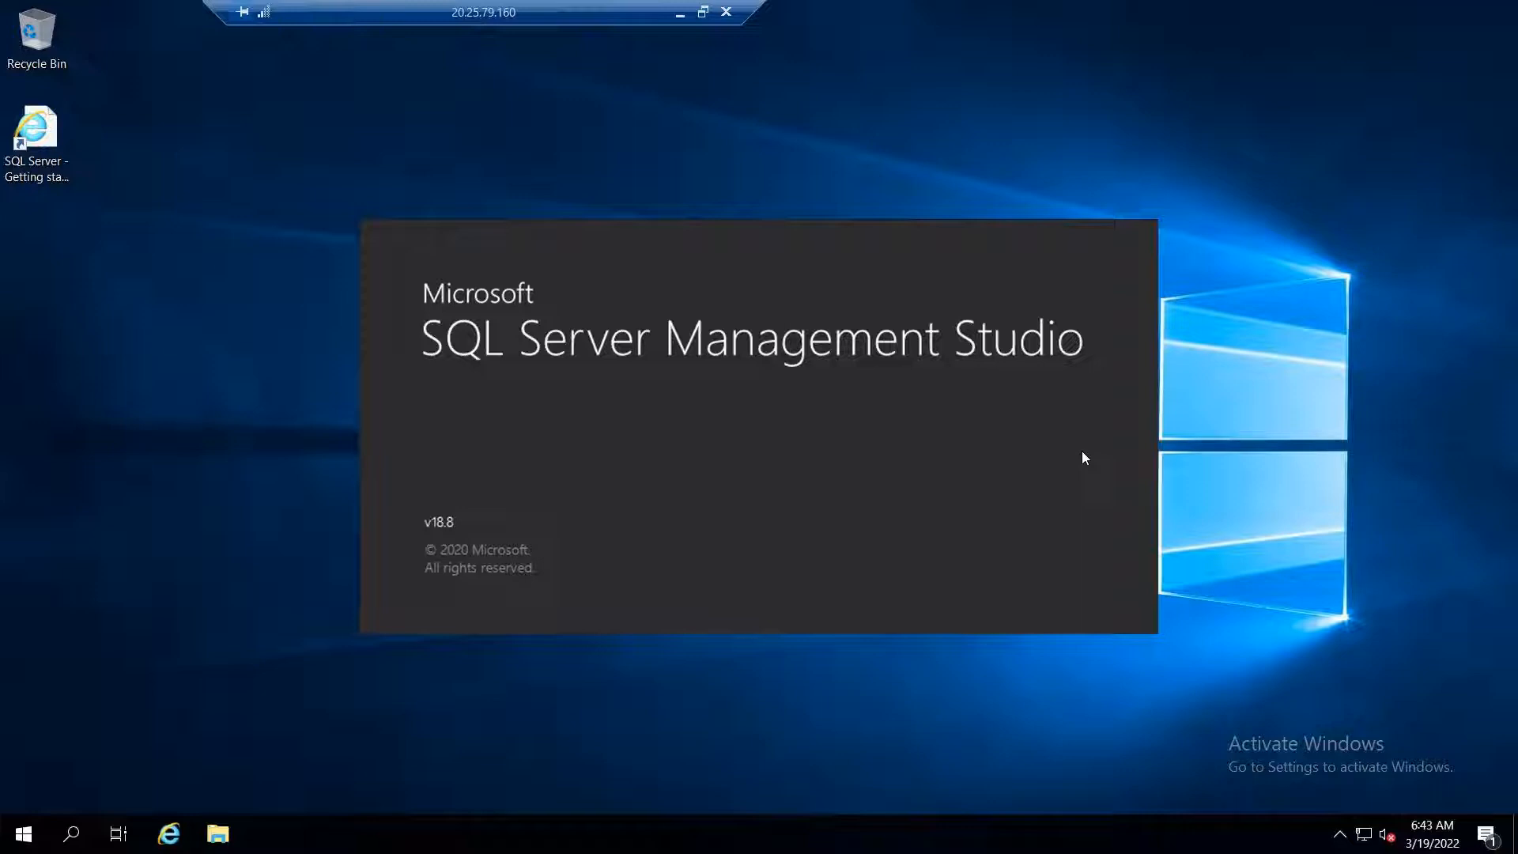
left_click(37, 842)
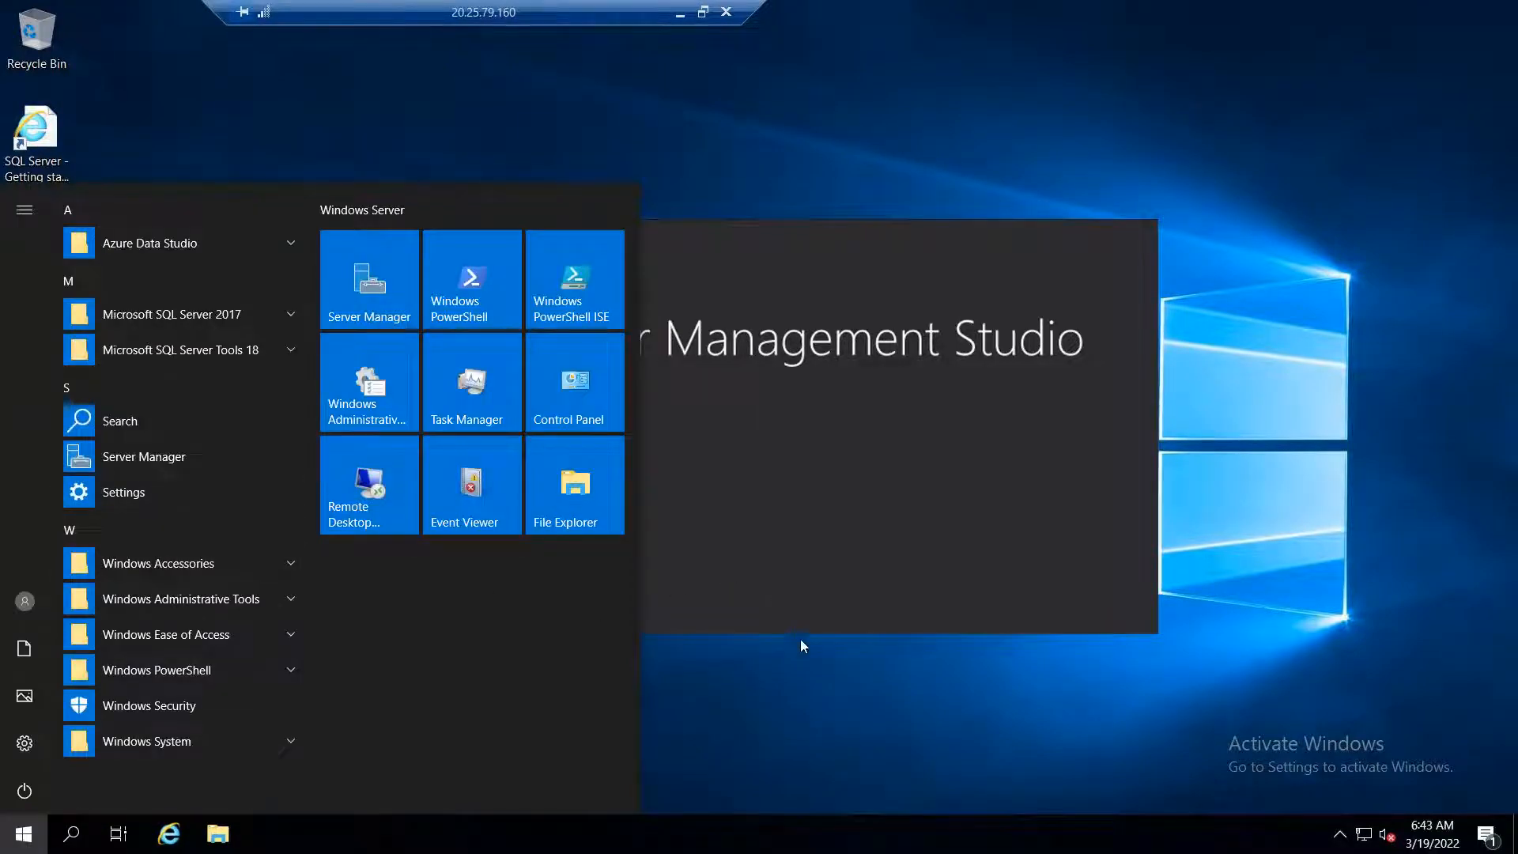
left_click(825, 645)
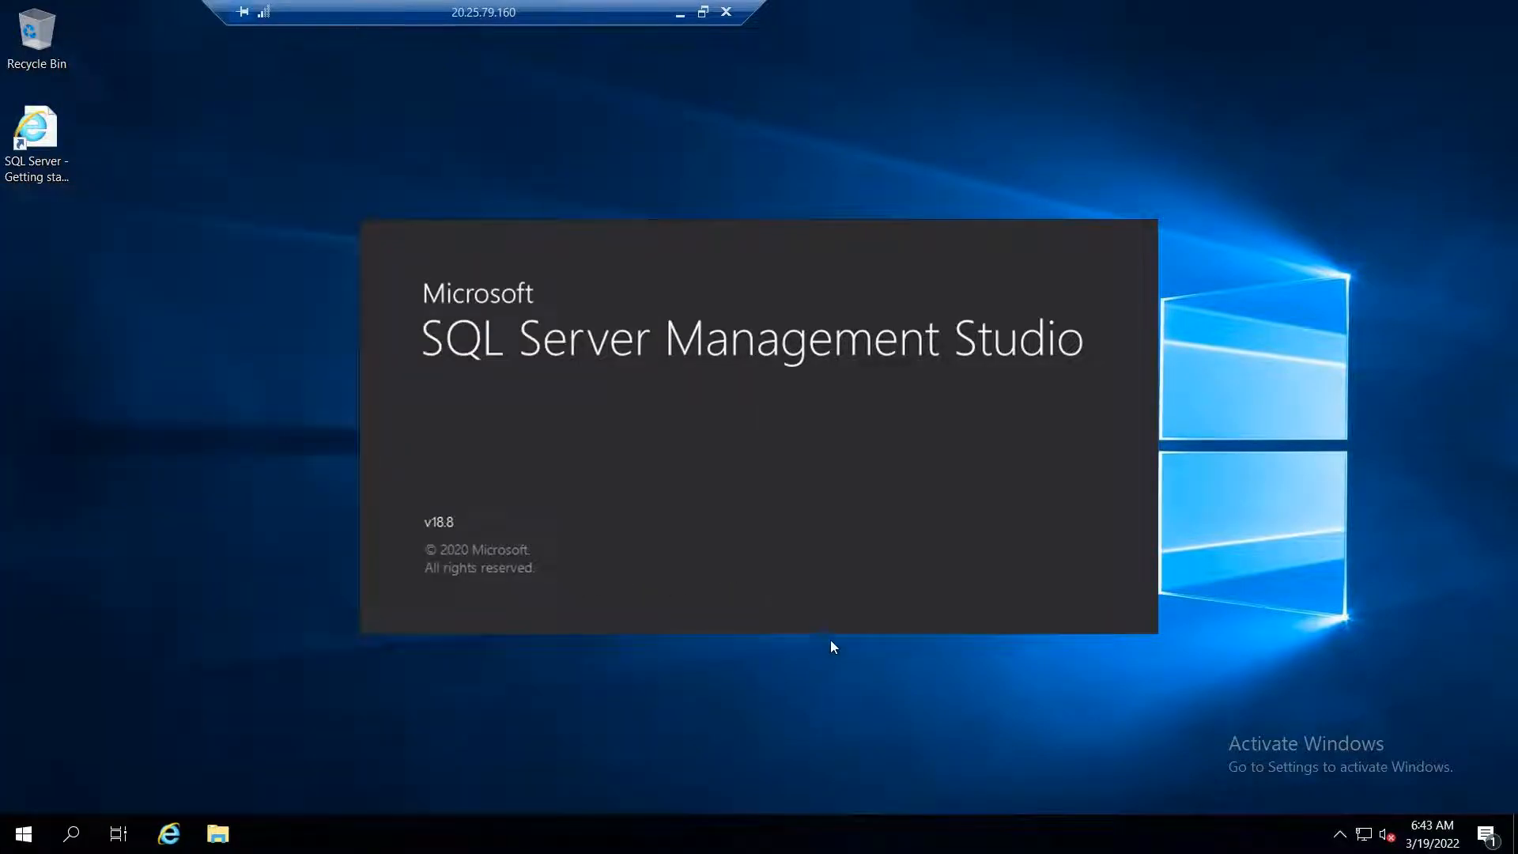
- Take the session out of full screen, return to the Azure portal and examine AMZWEBSRV1's replication overview
left_click(703, 12)
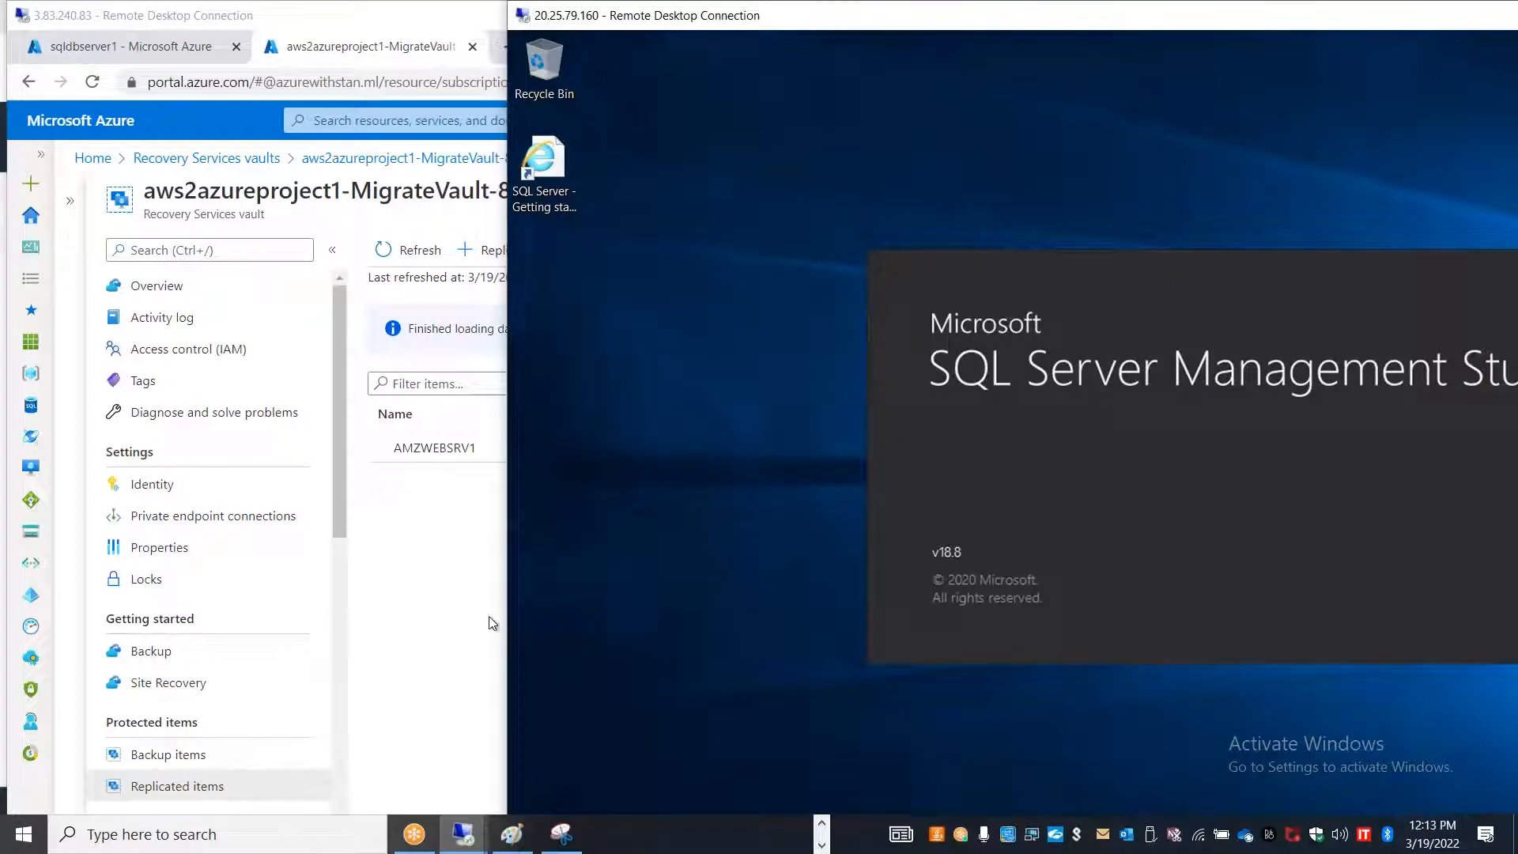
left_click(450, 610)
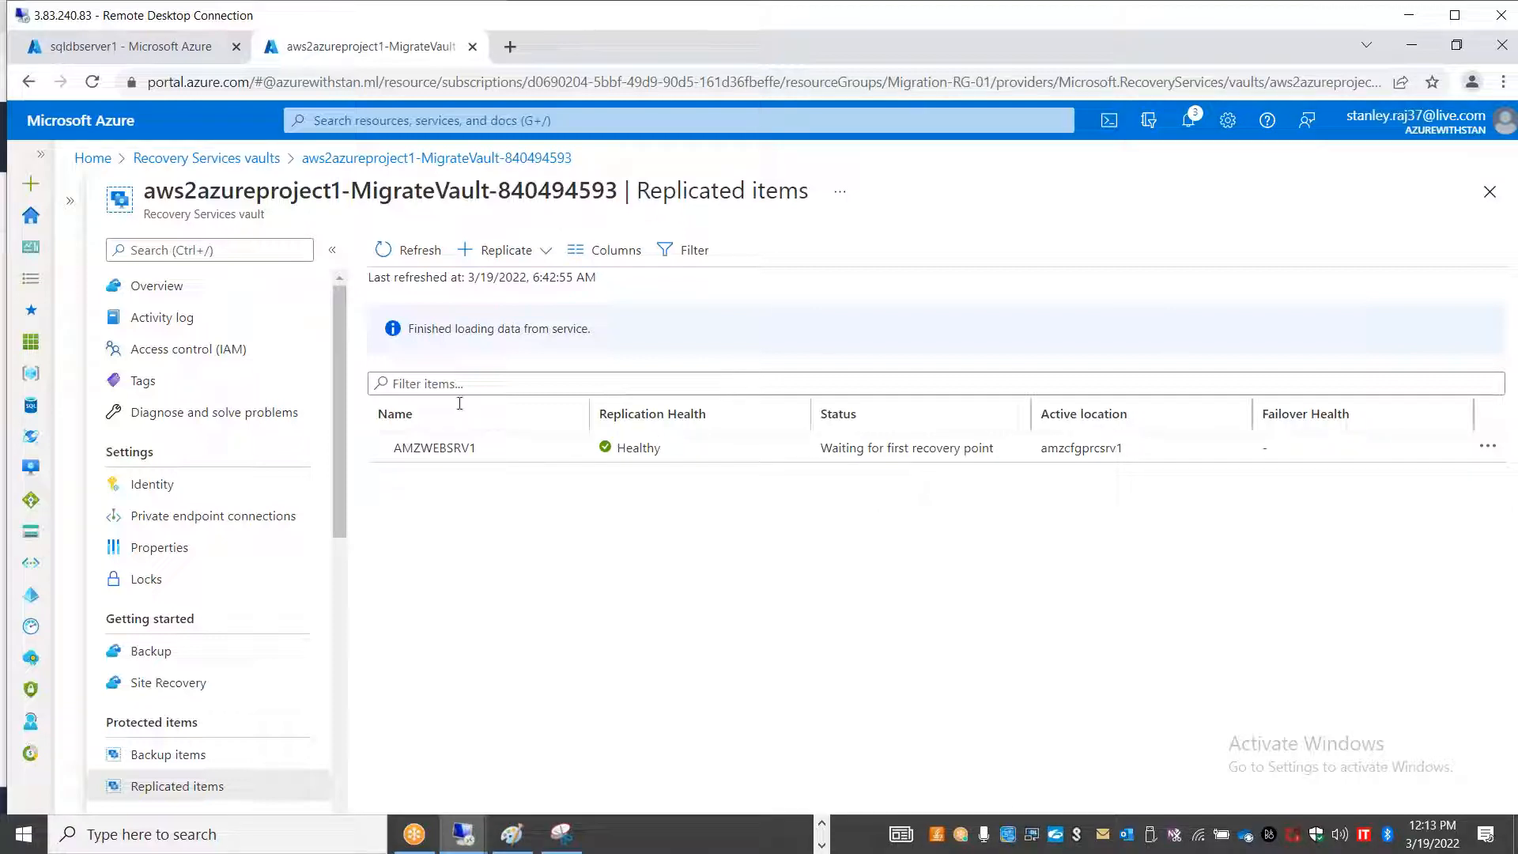
left_click(474, 452)
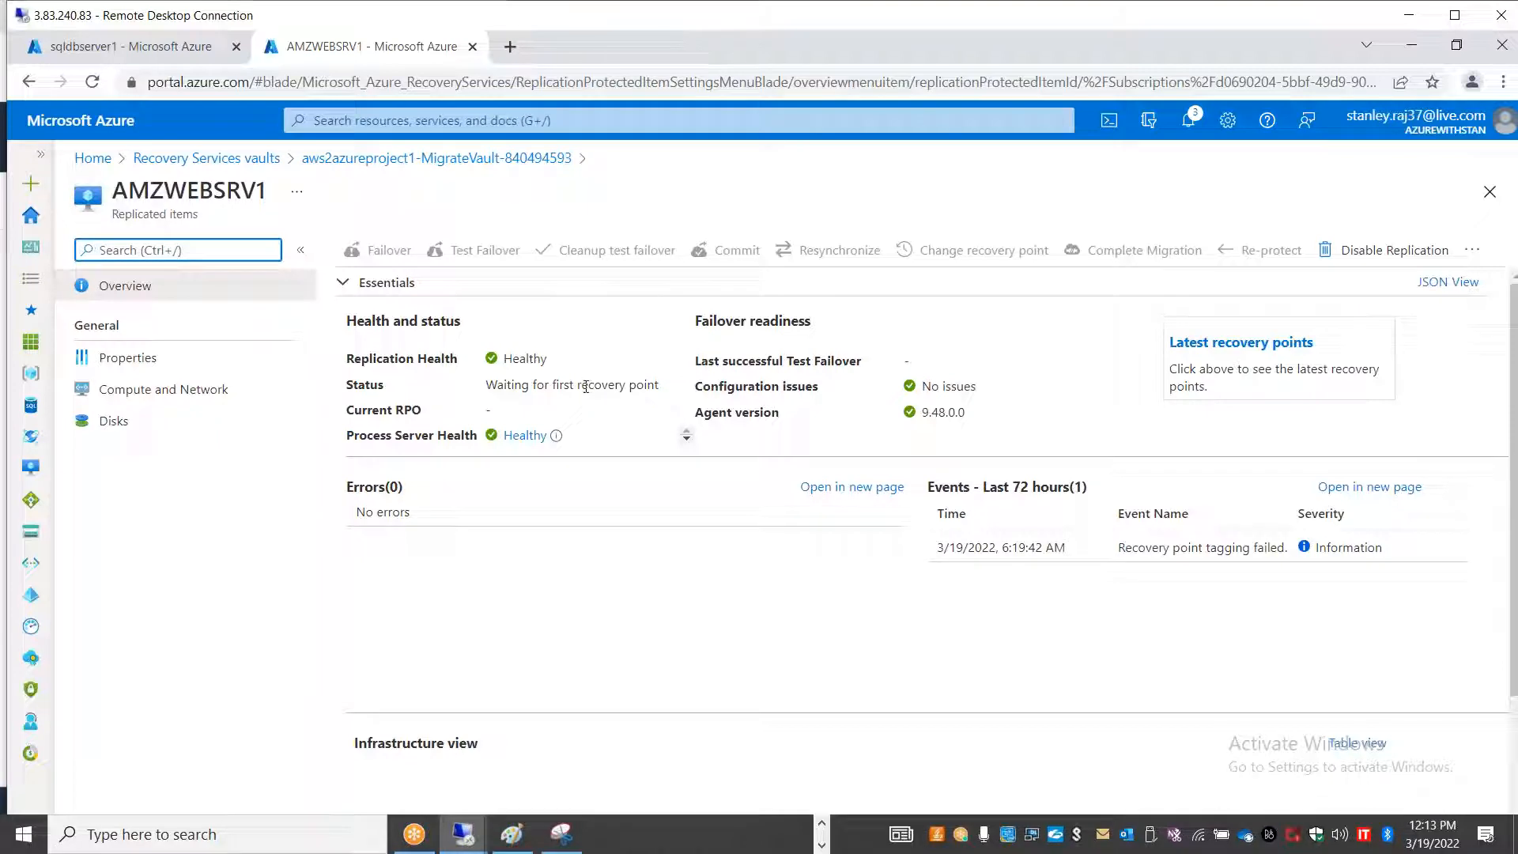
- Reopen the aws2azureproject1 migration vault from the Recovery Services vaults list, show its replicated items and check AMZWEBSRV1's overview
left_click(176, 162)
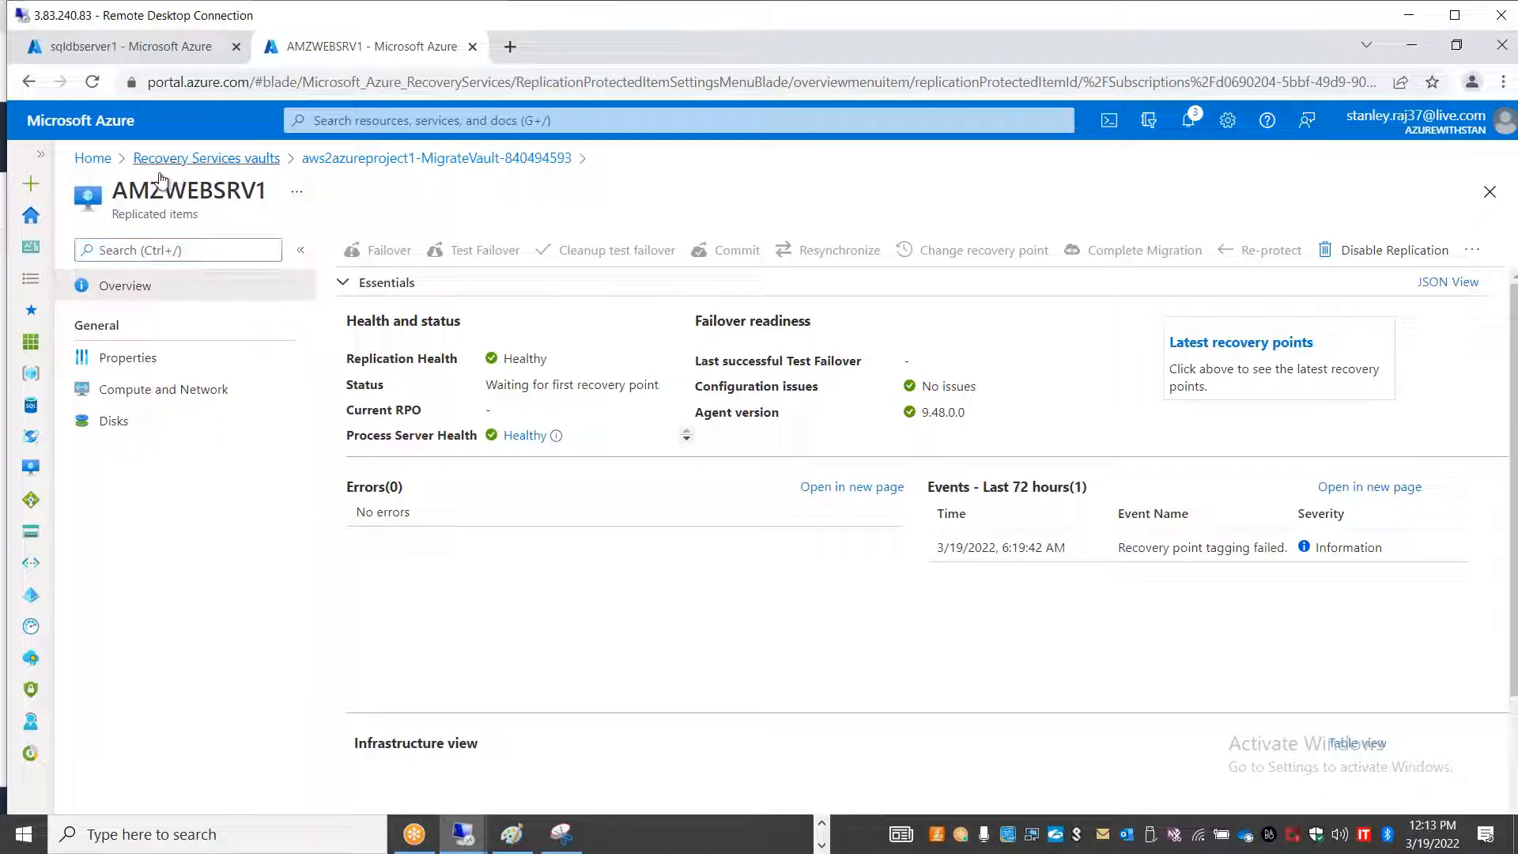
left_click(213, 409)
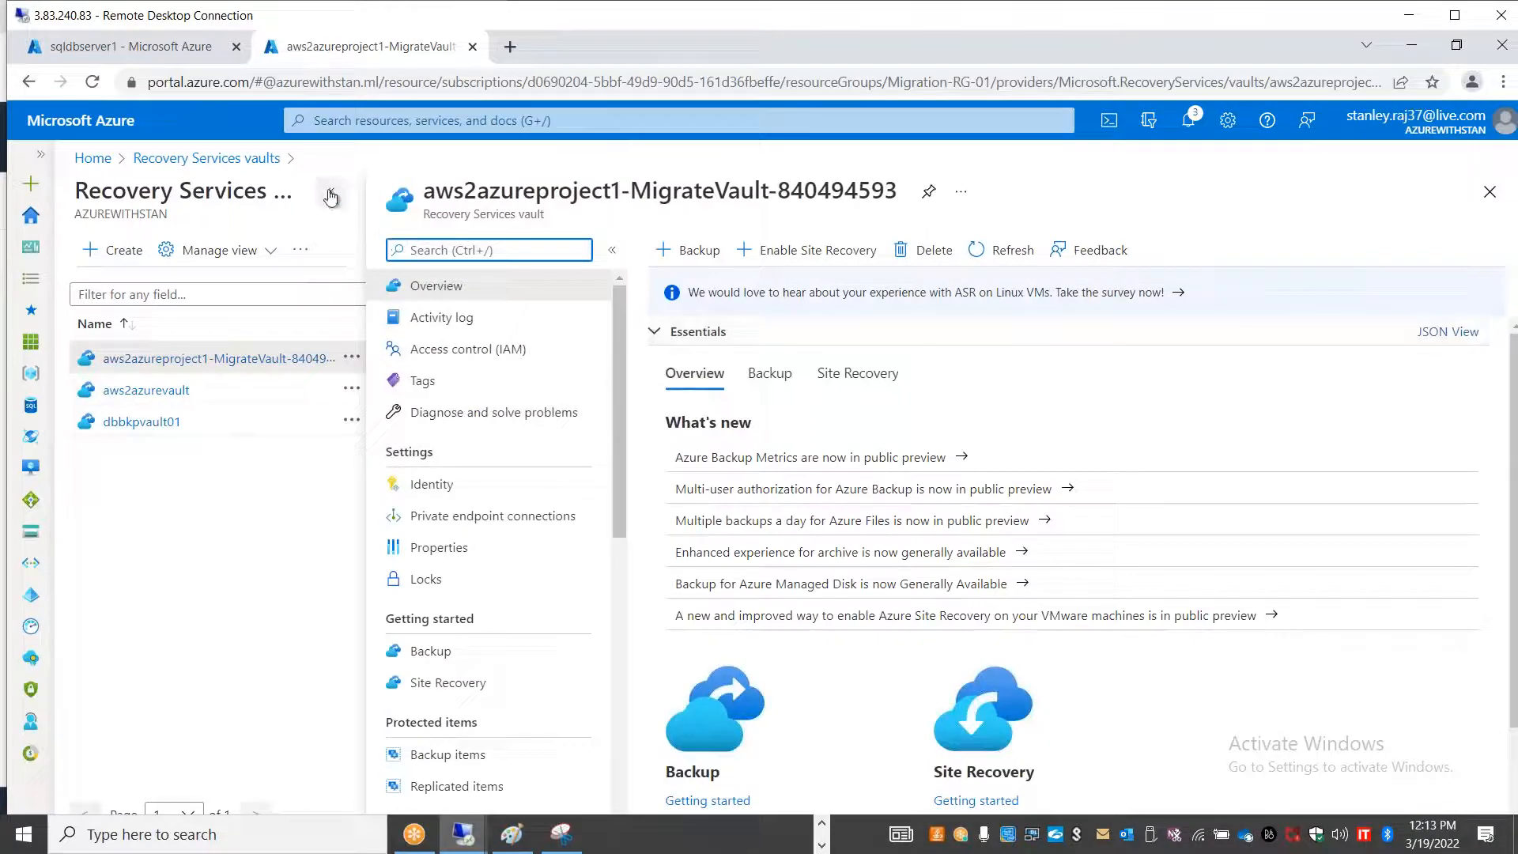
left_click(331, 192)
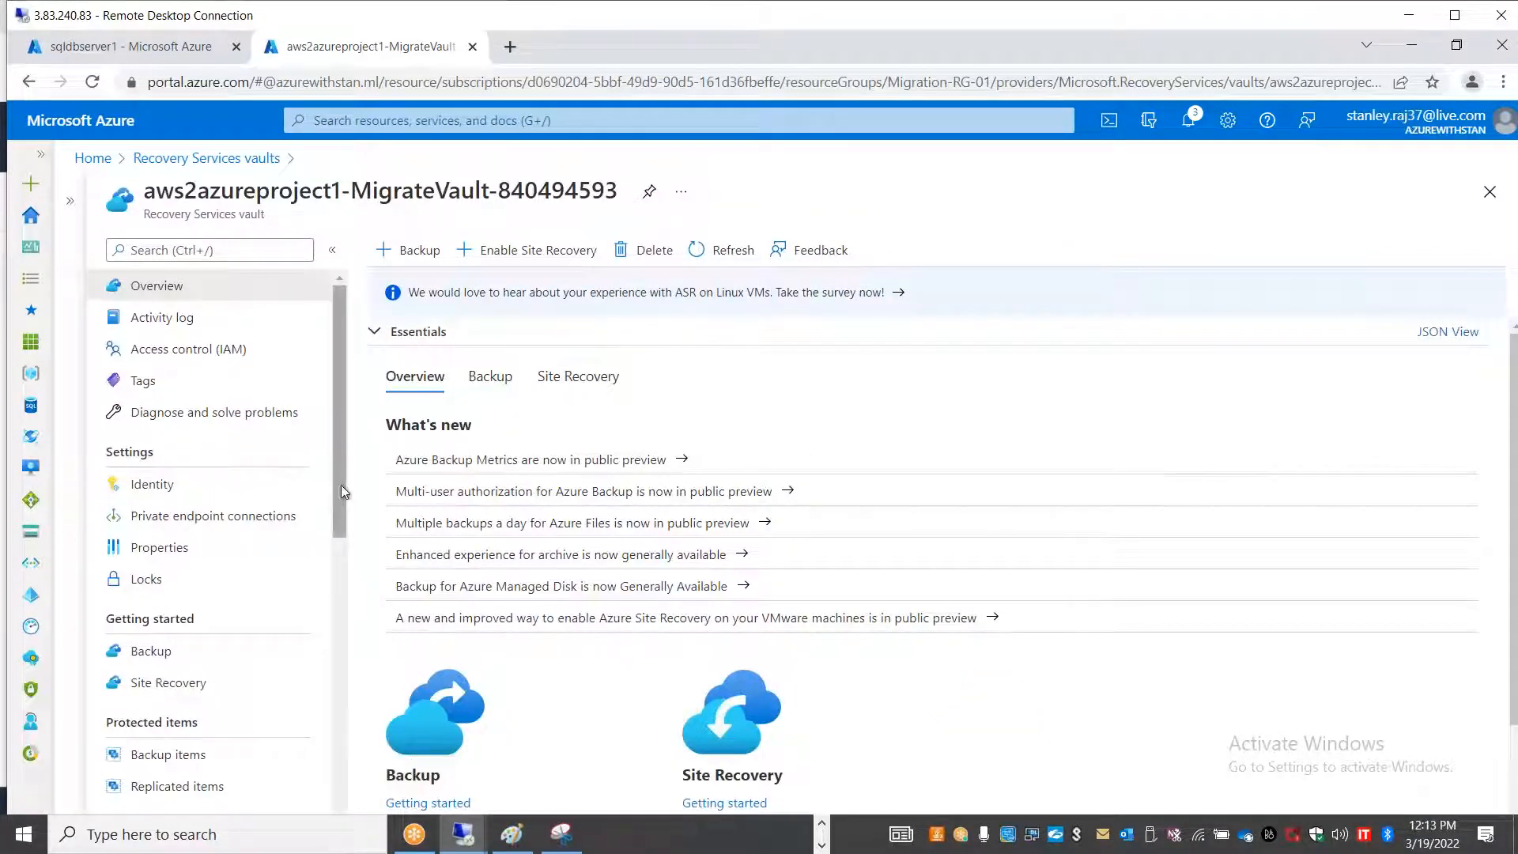
left_click_drag(340, 486, 335, 553)
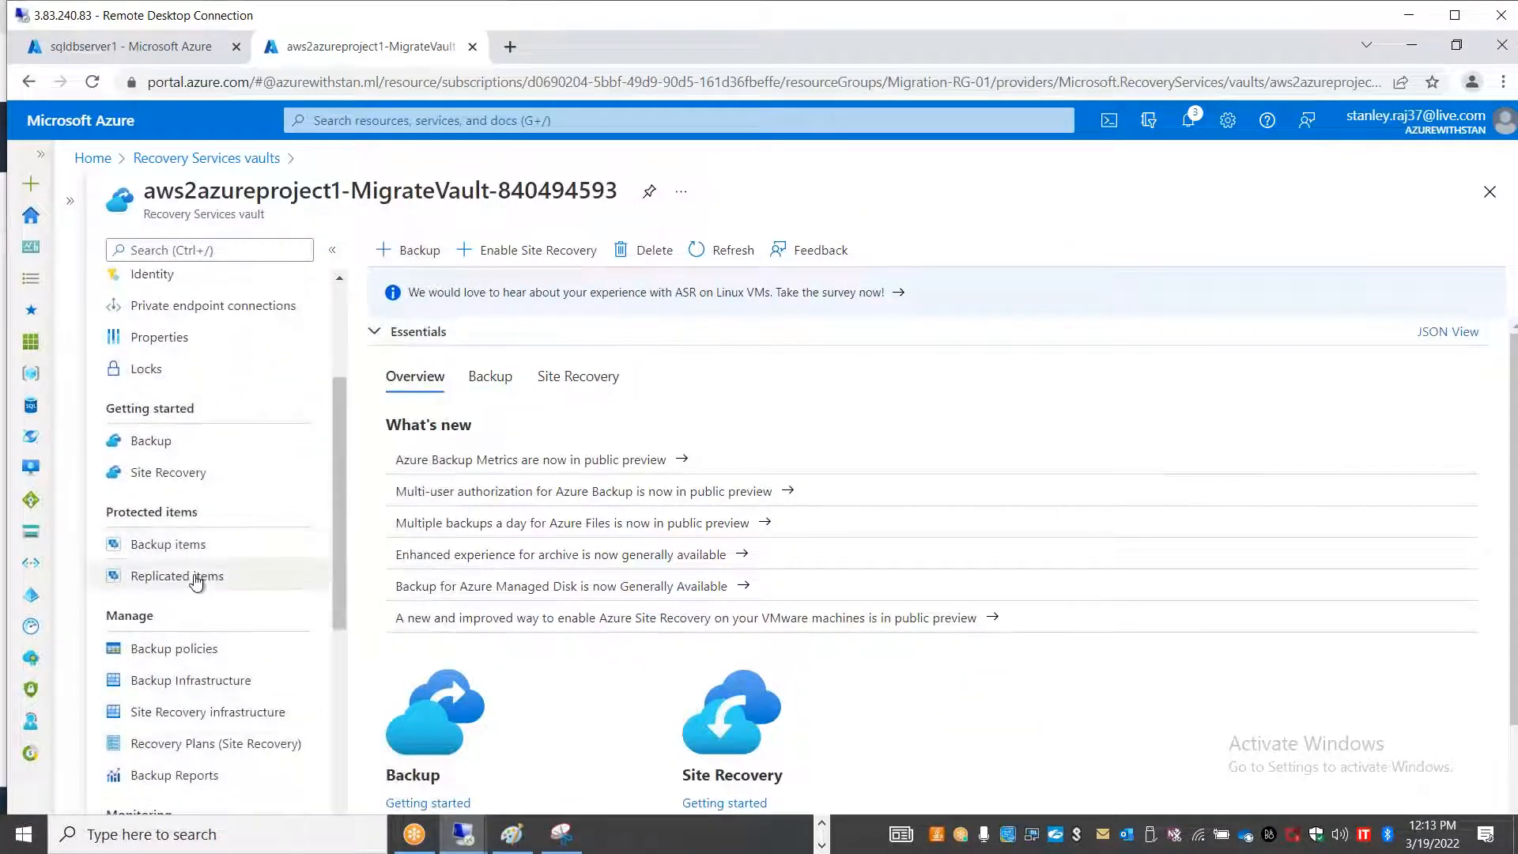
left_click(198, 576)
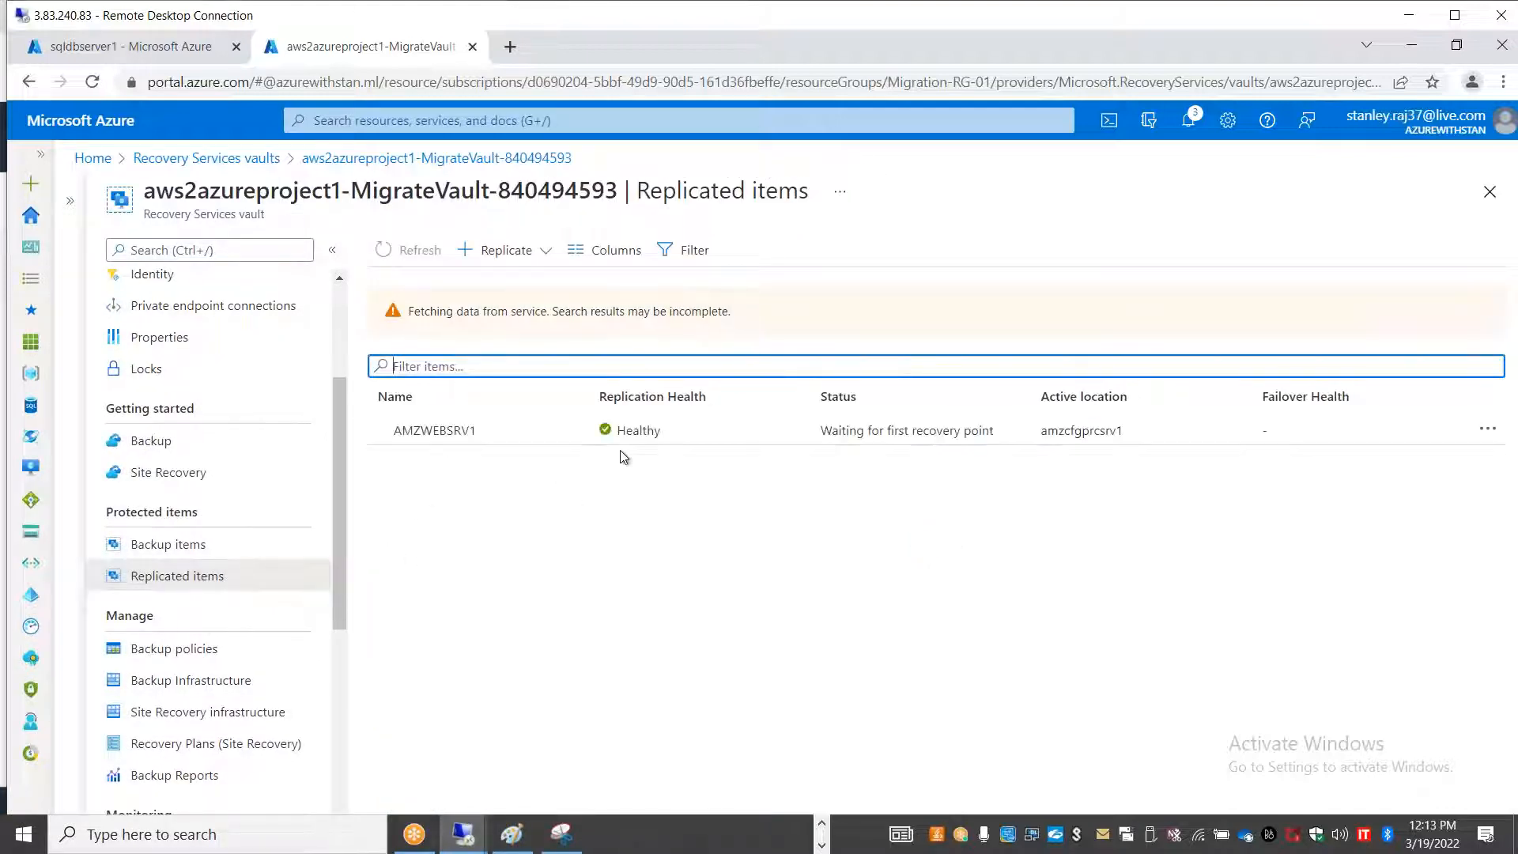
left_click(707, 451)
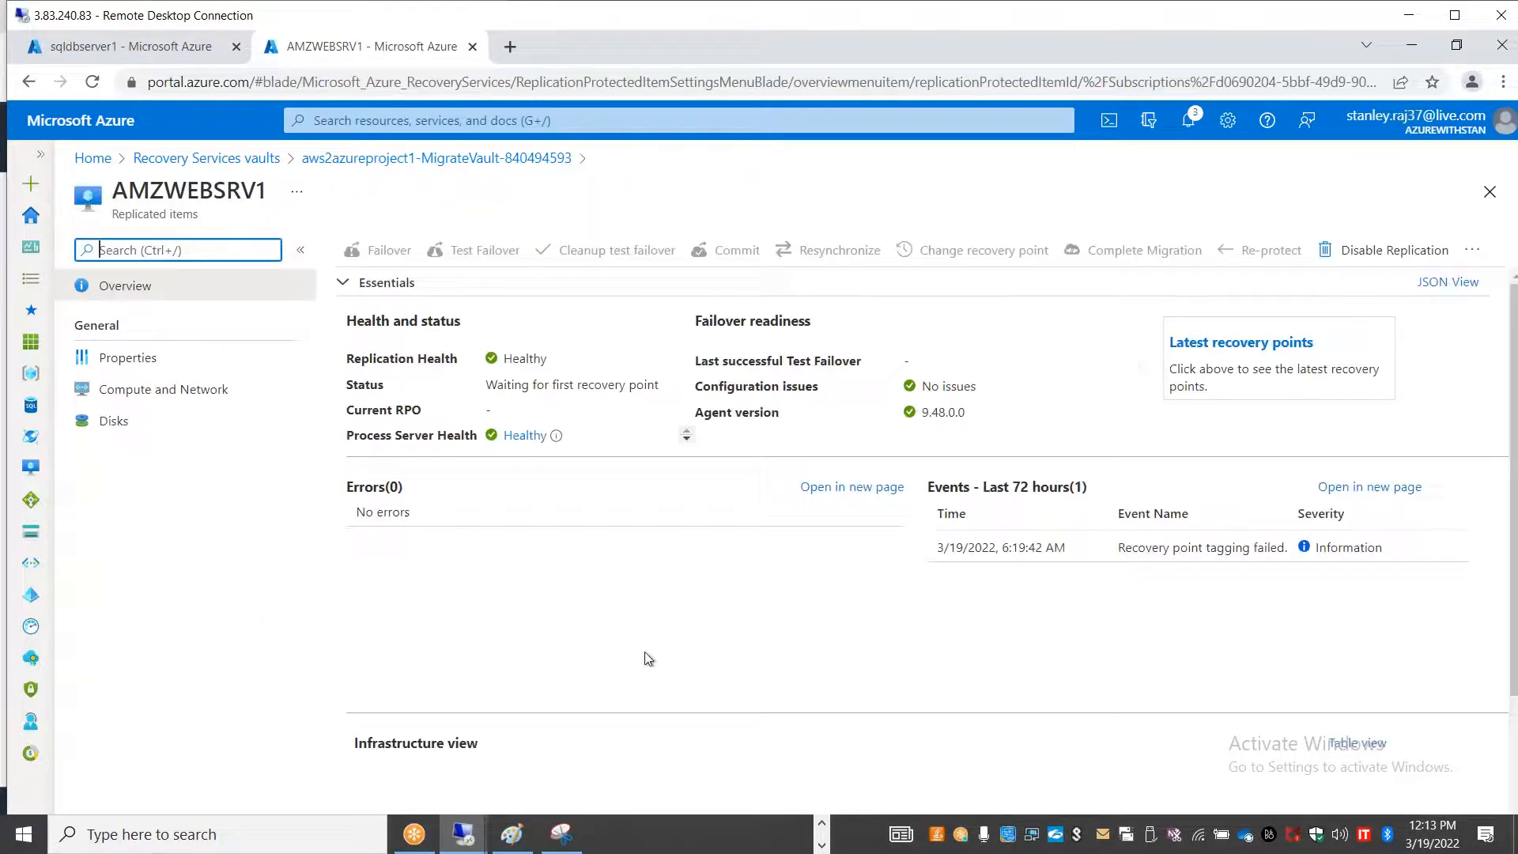
- Switch to the 52.91.225.75 remote session and bring its connection-listing Command Prompt in front of the Ethernet status at the latest prompt
left_click(465, 837)
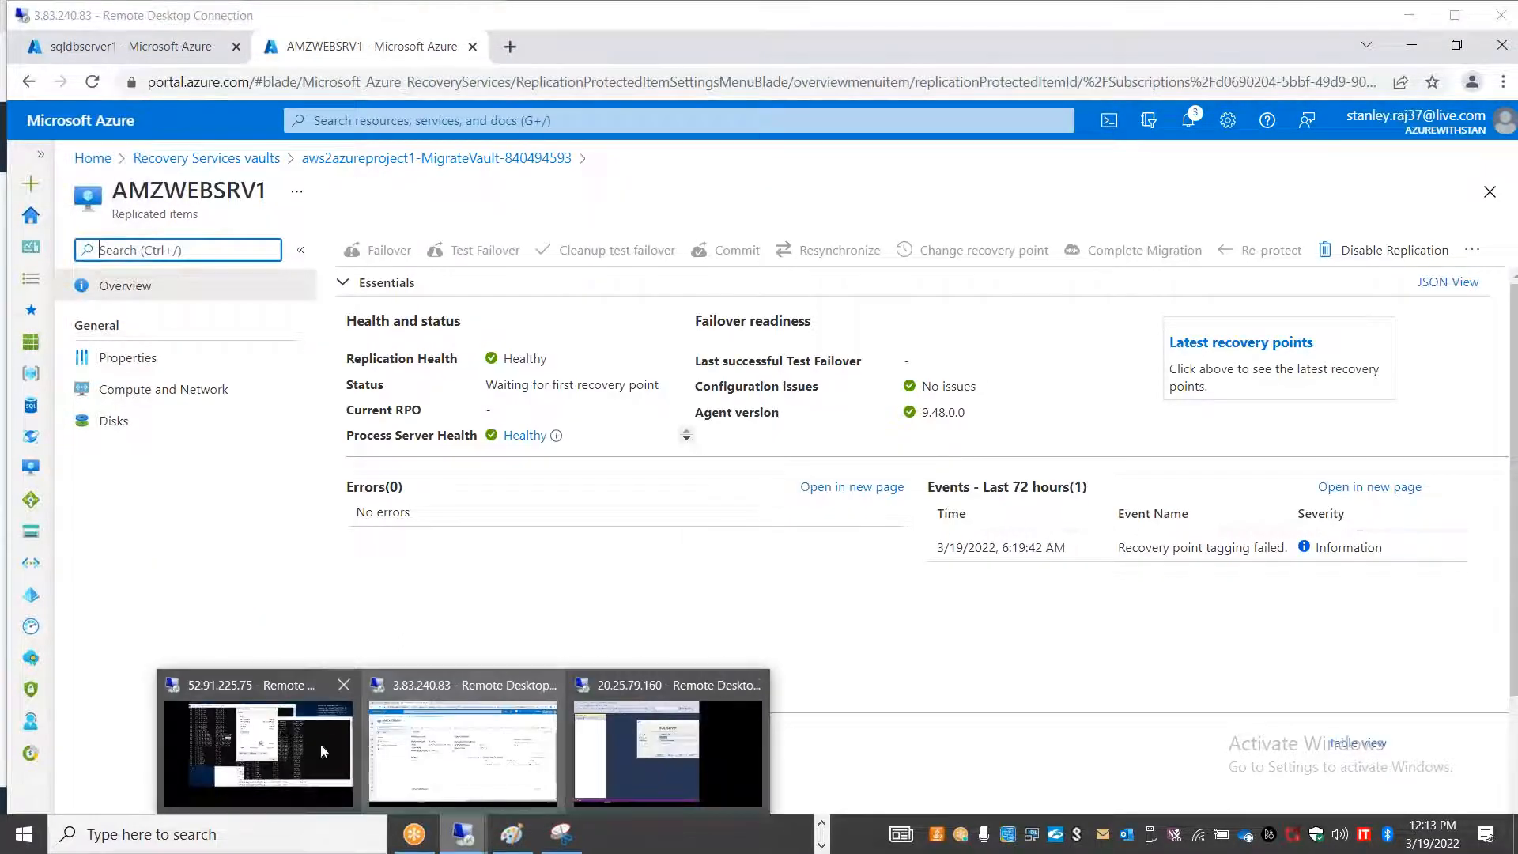
left_click(463, 771)
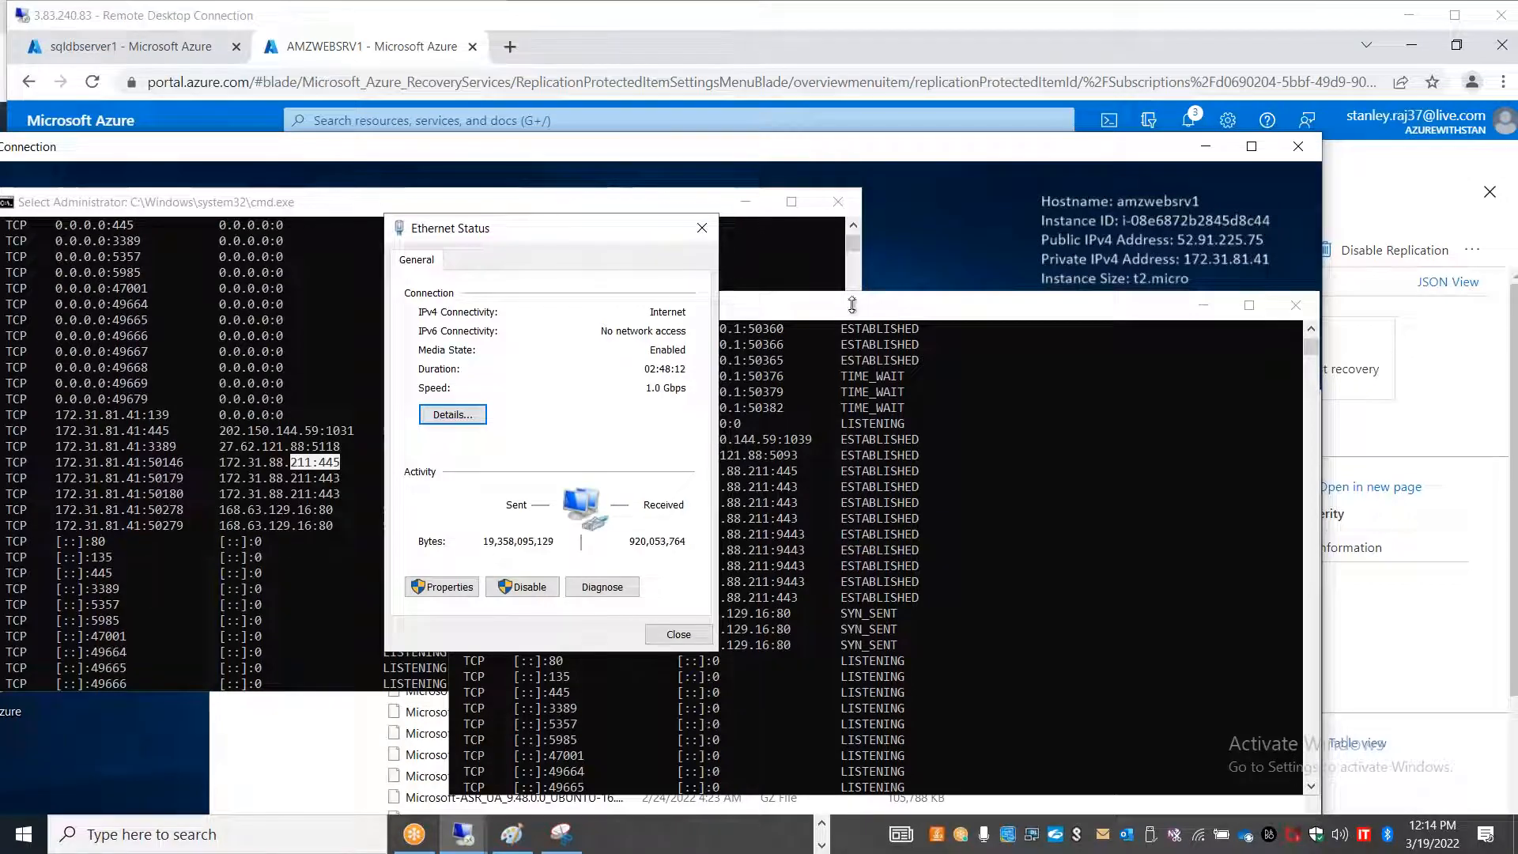
left_click_drag(852, 306, 803, 163)
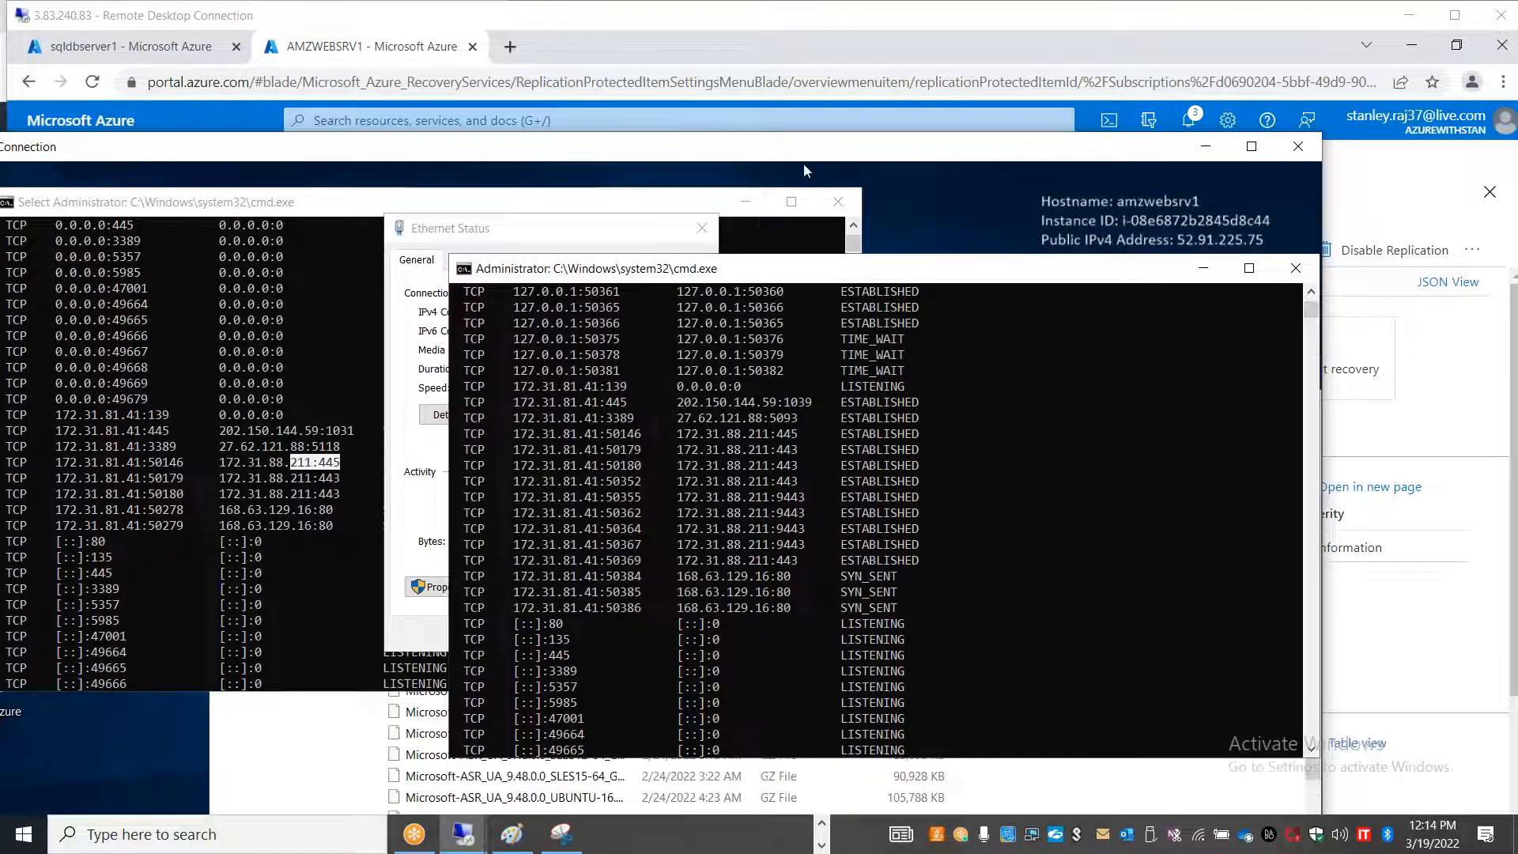
left_click(810, 356)
key("Escape")
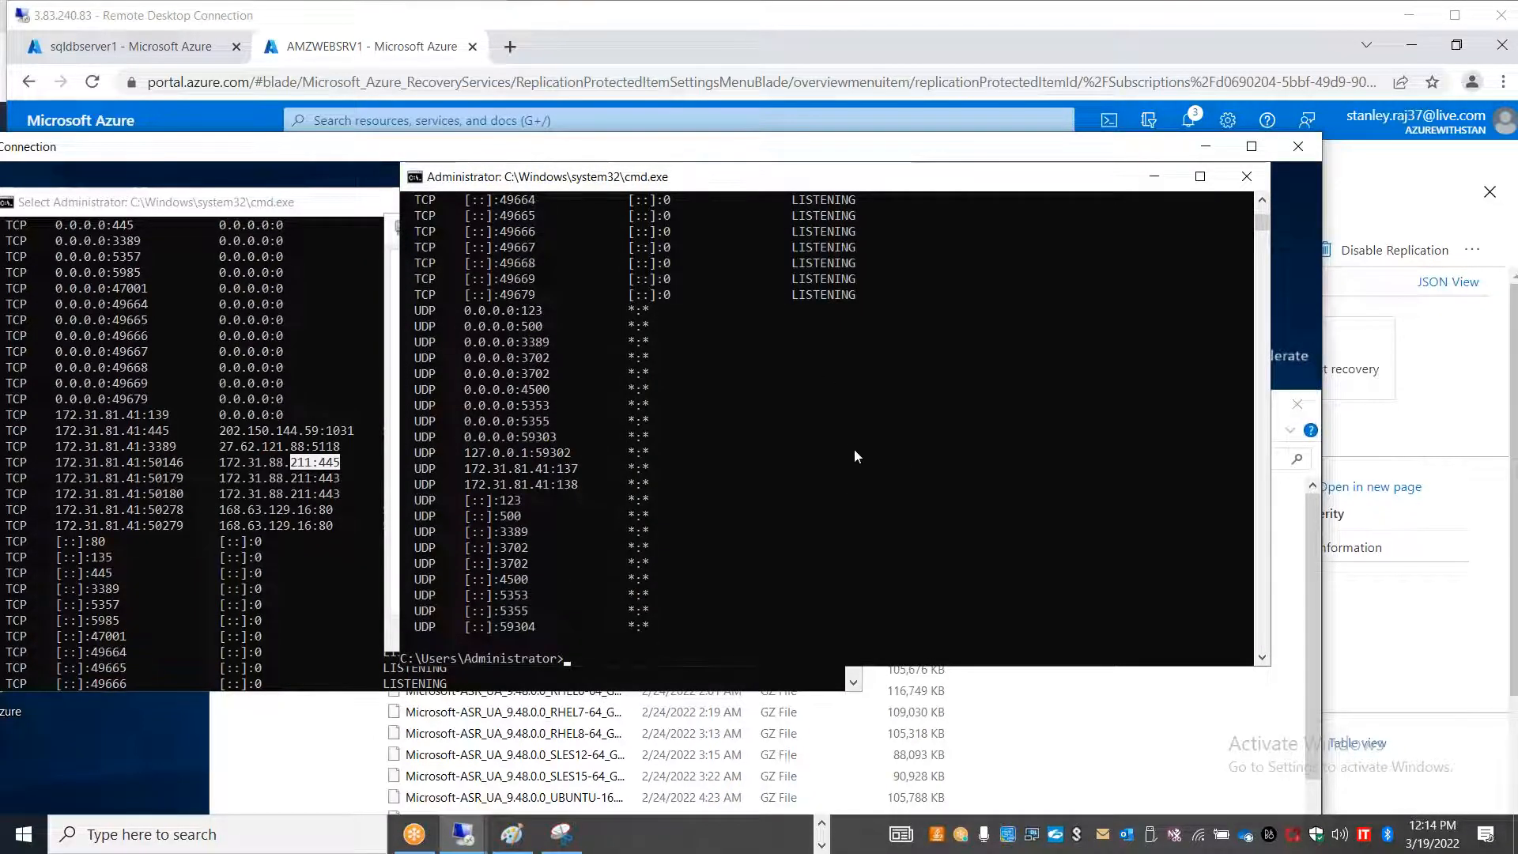
- Examine the TCP connections from amzwebsrv1 to 172.31.88.211 in the recent and earlier Command Prompt listings
scroll(854, 450, "up", 4)
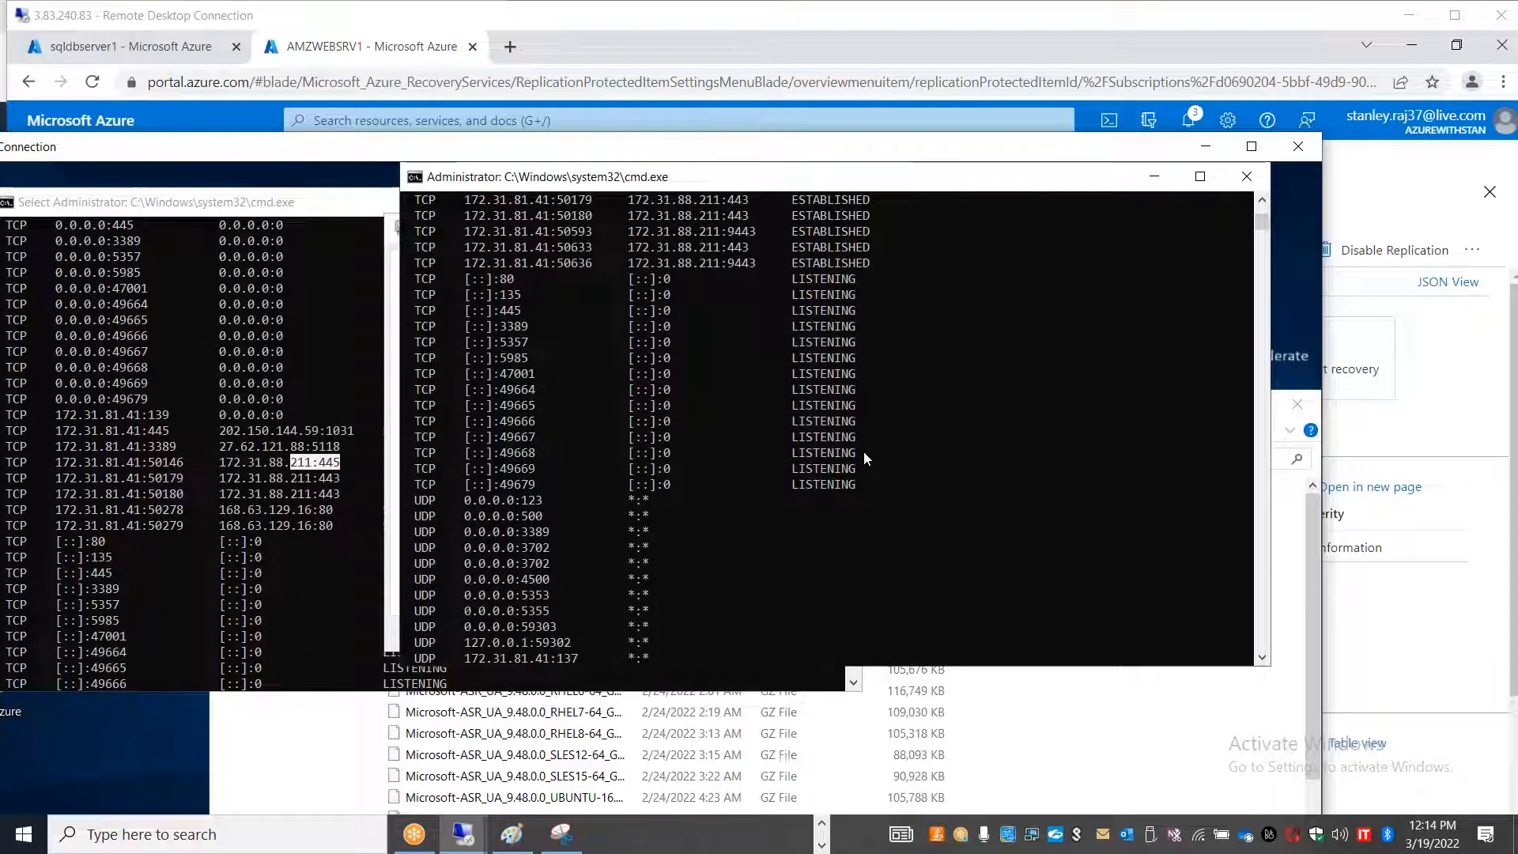
scroll(863, 452, "up", 2)
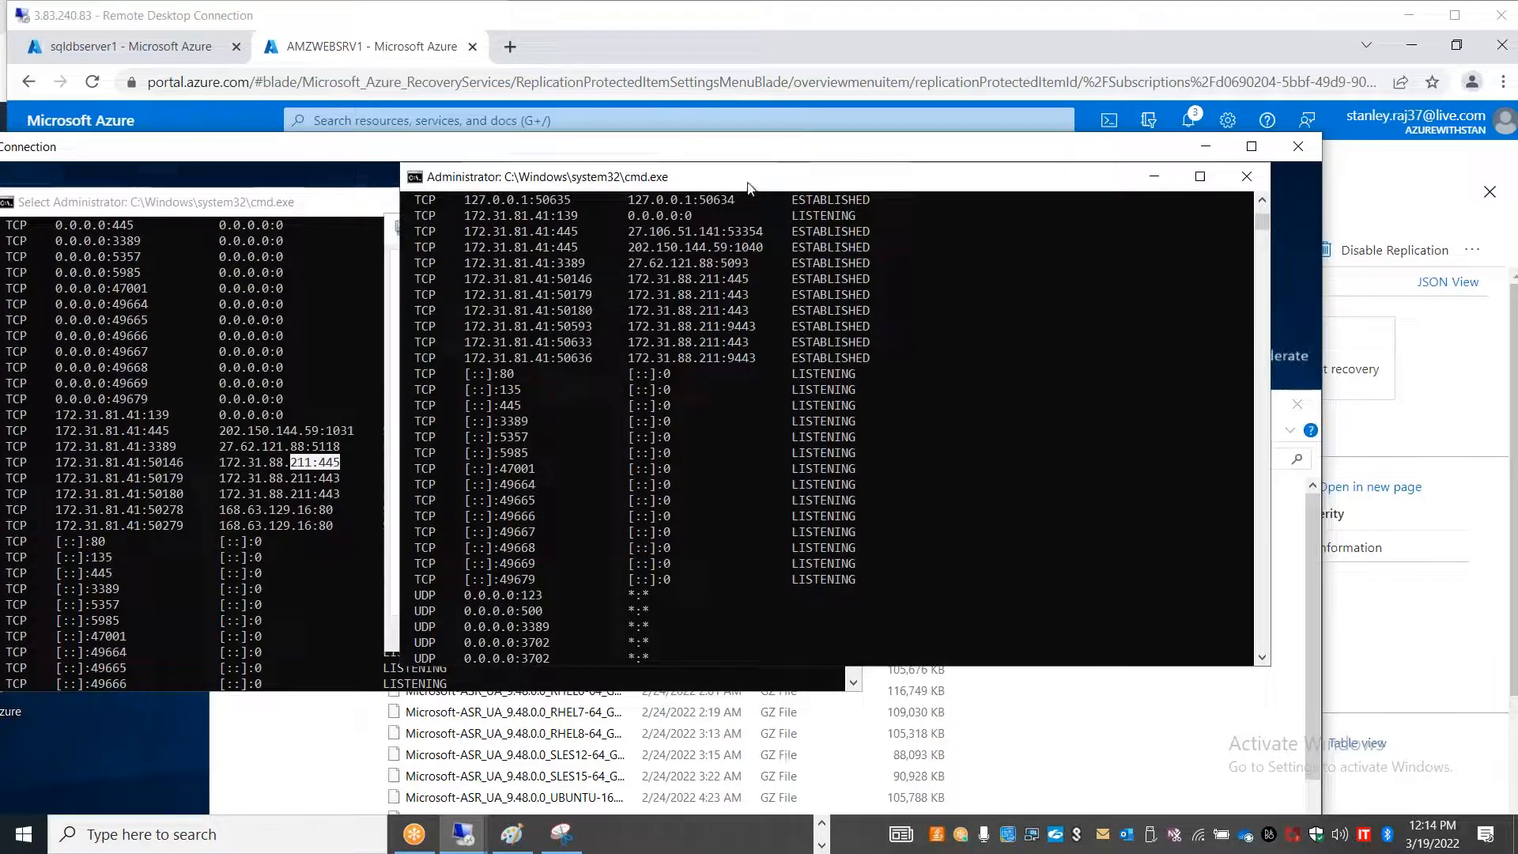
left_click_drag(750, 187, 1012, 225)
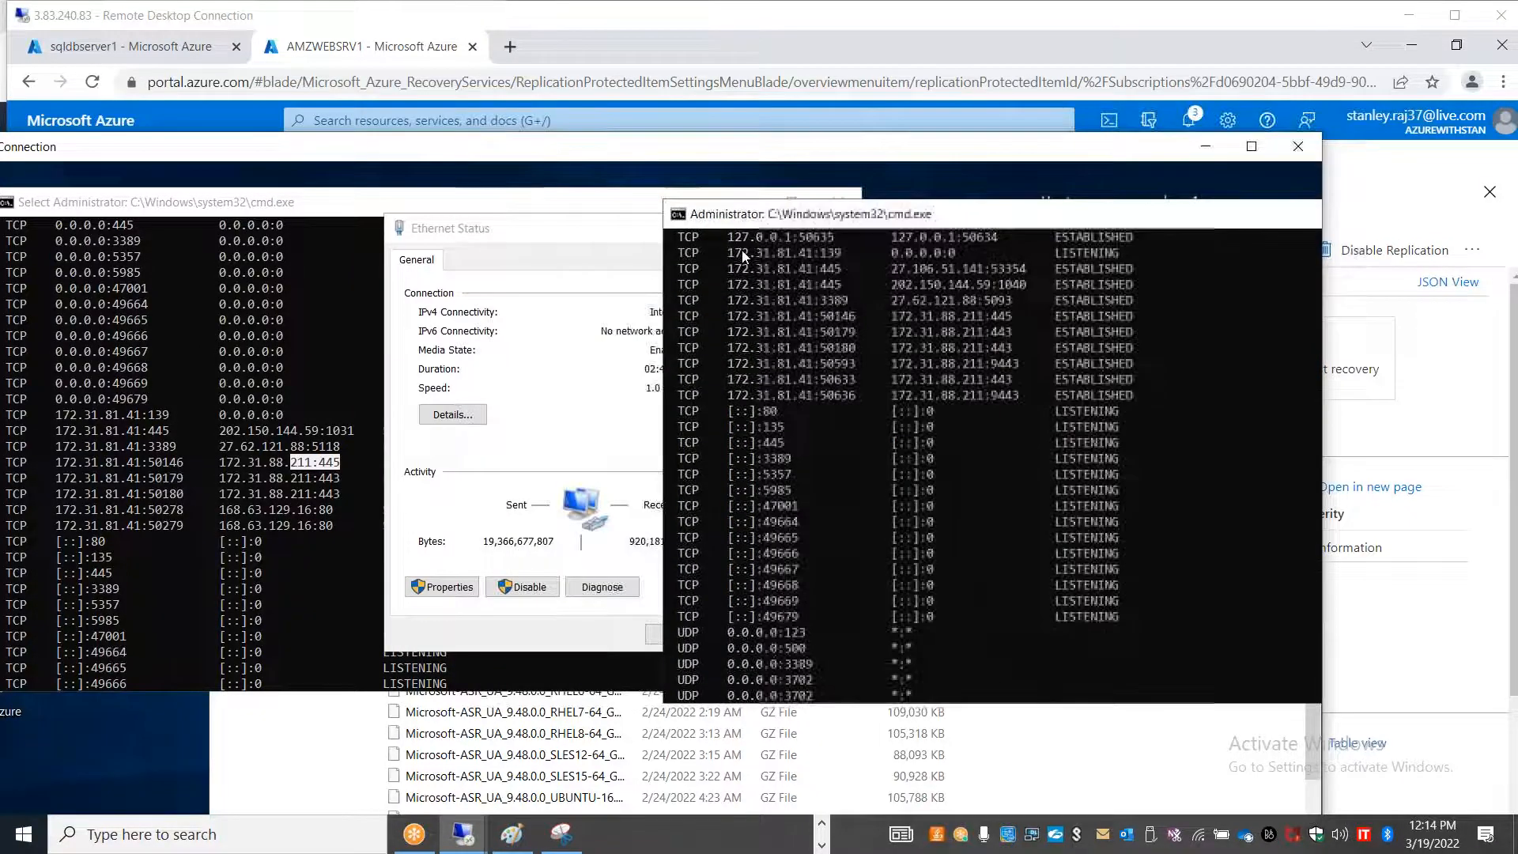
left_click_drag(742, 251, 729, 261)
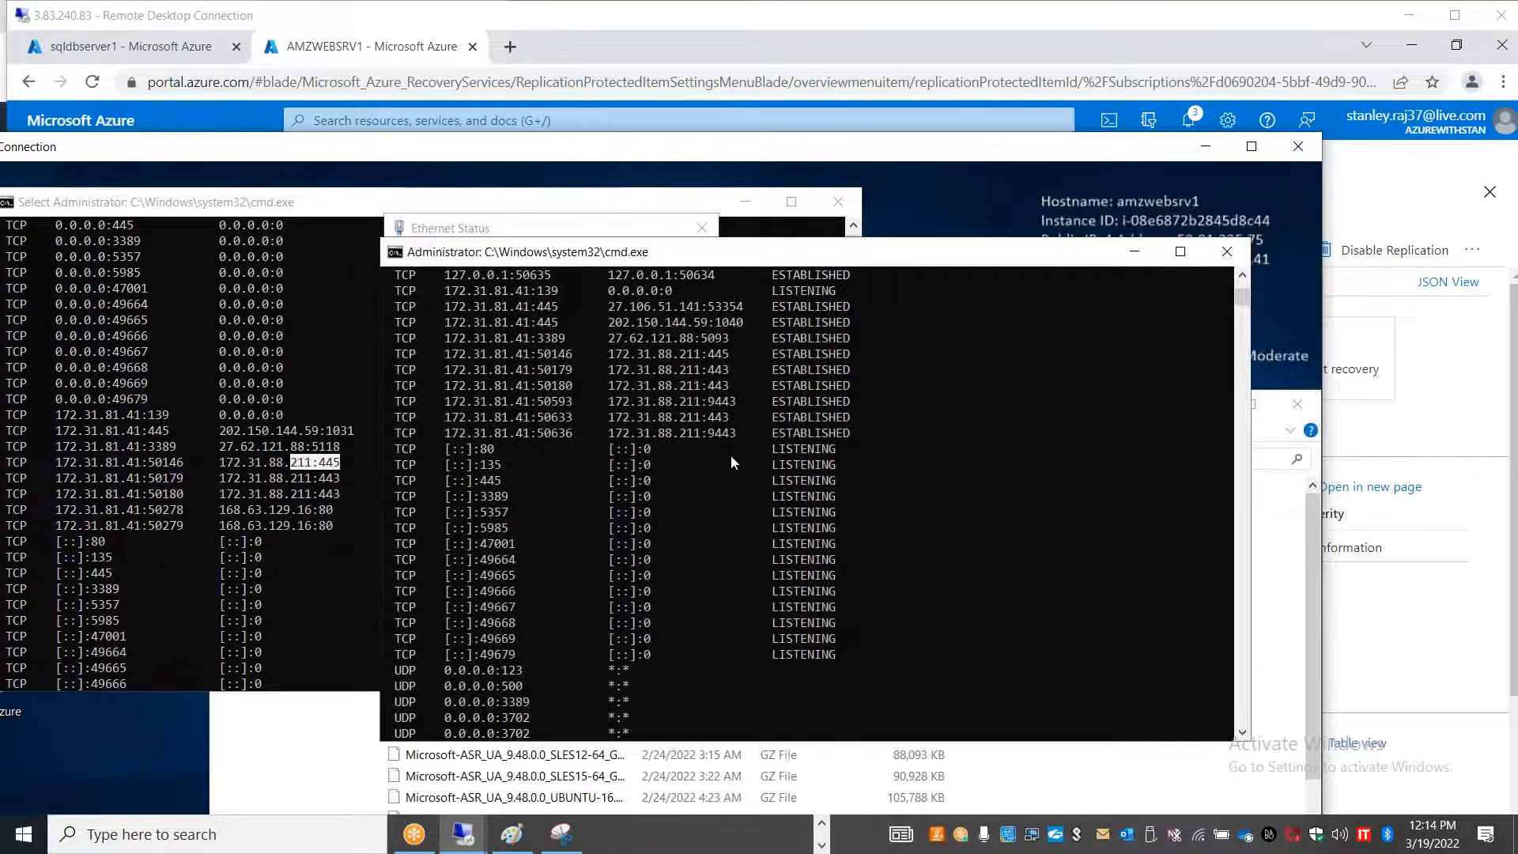
scroll(732, 463, "up", 2)
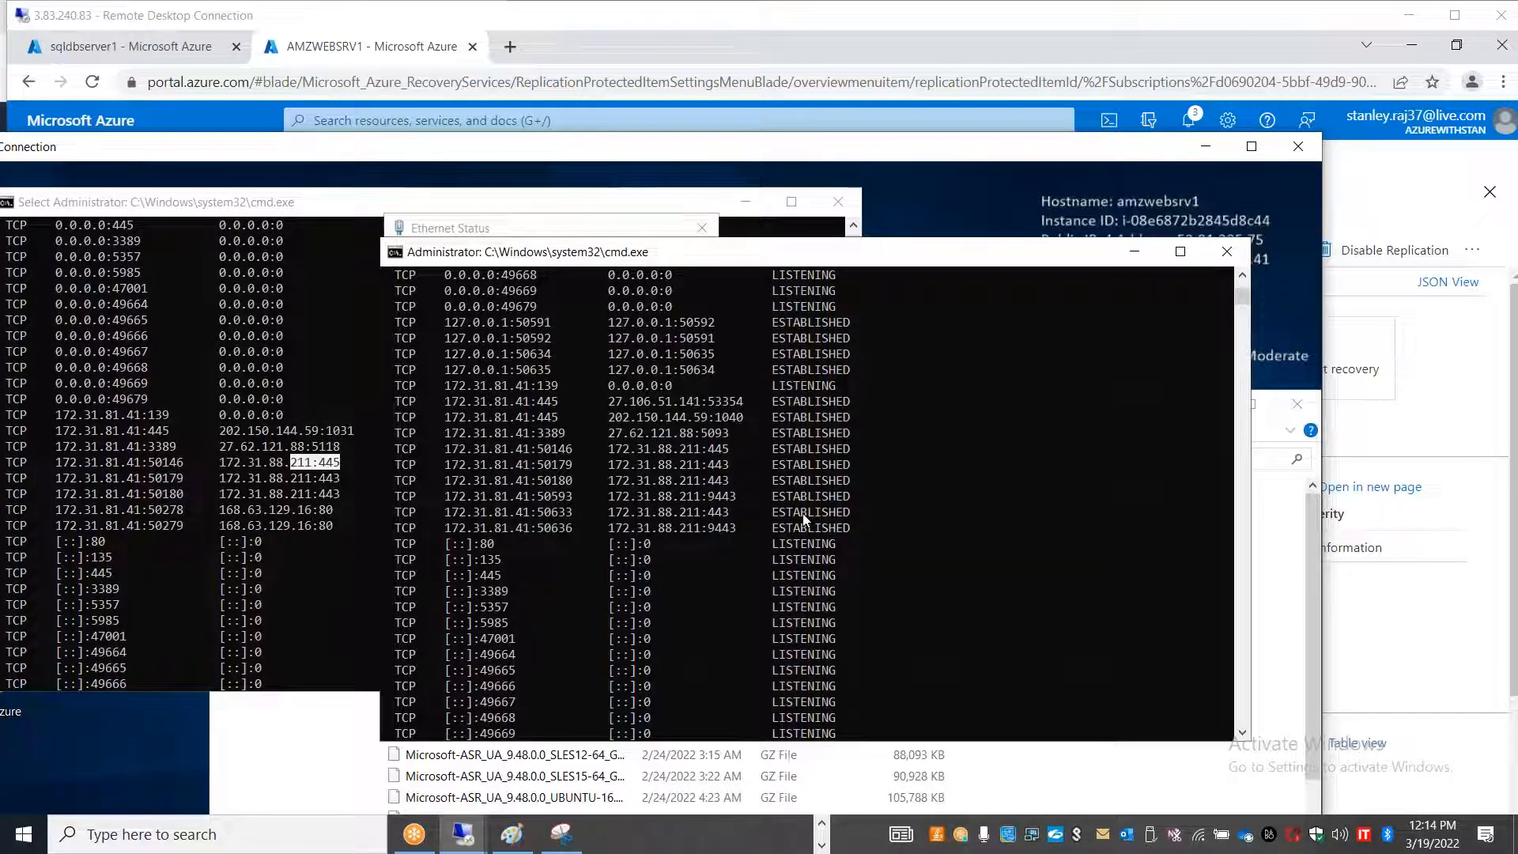
scroll(804, 518, "up", 20)
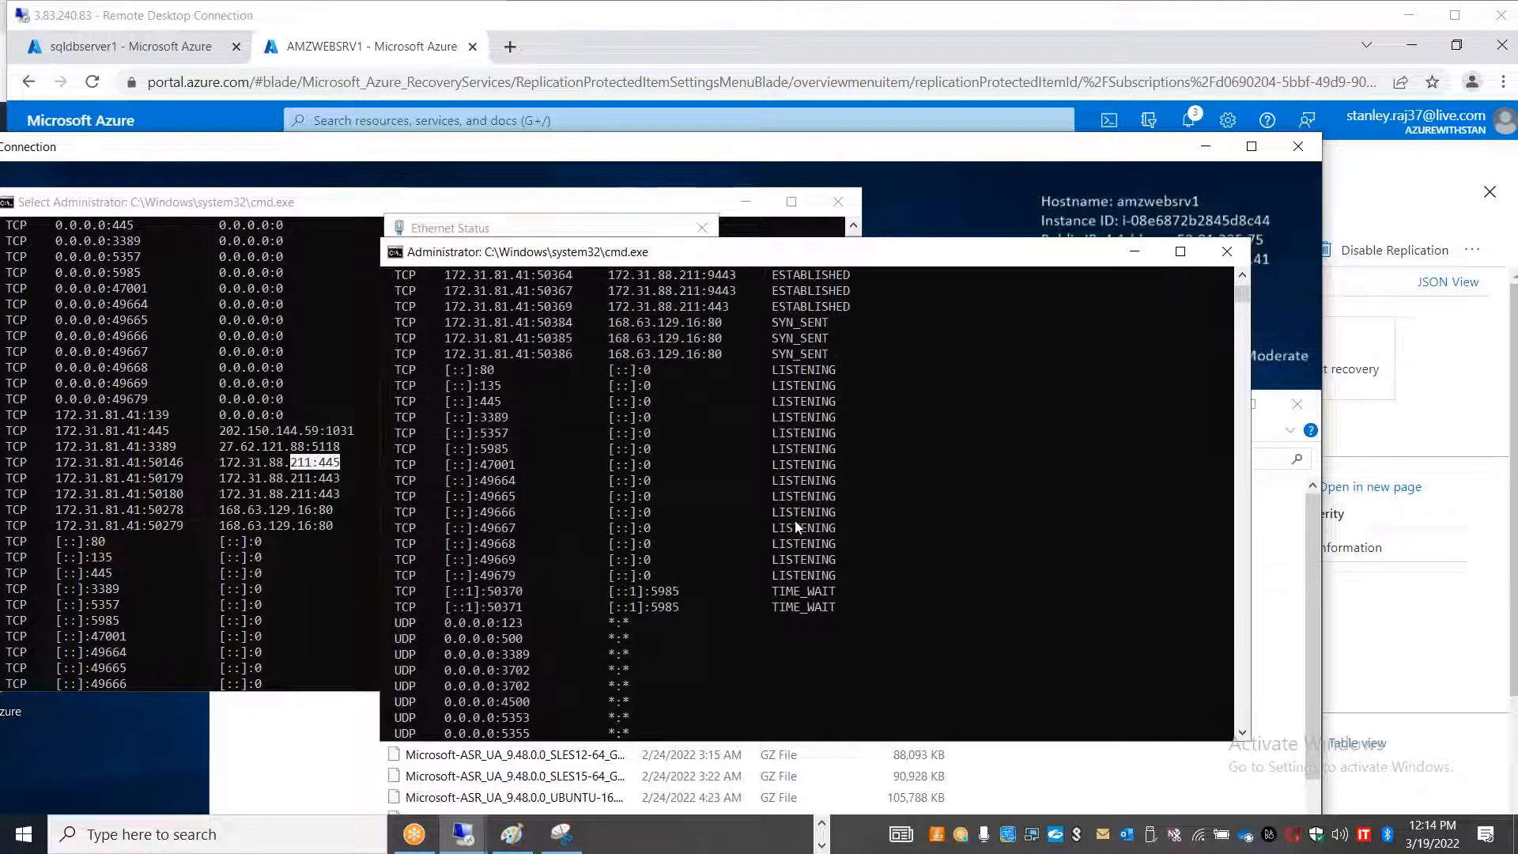
scroll(795, 520, "up", 5)
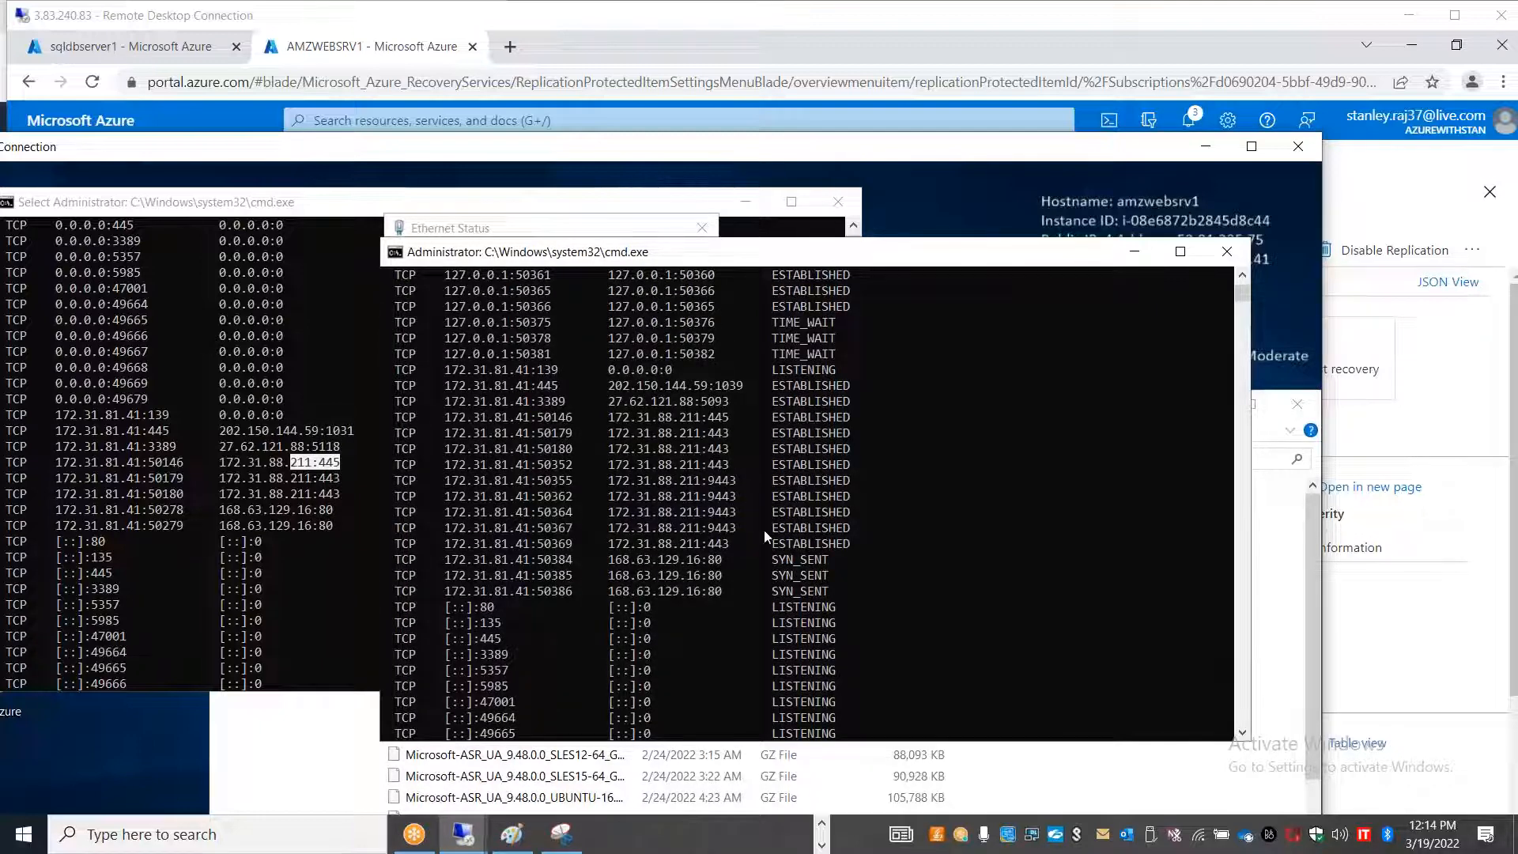
- Minimize the amzwebsrv1 session, return to the vault's replicated items in the Azure portal and refresh AMZWEBSRV1's status
left_click(1216, 156)
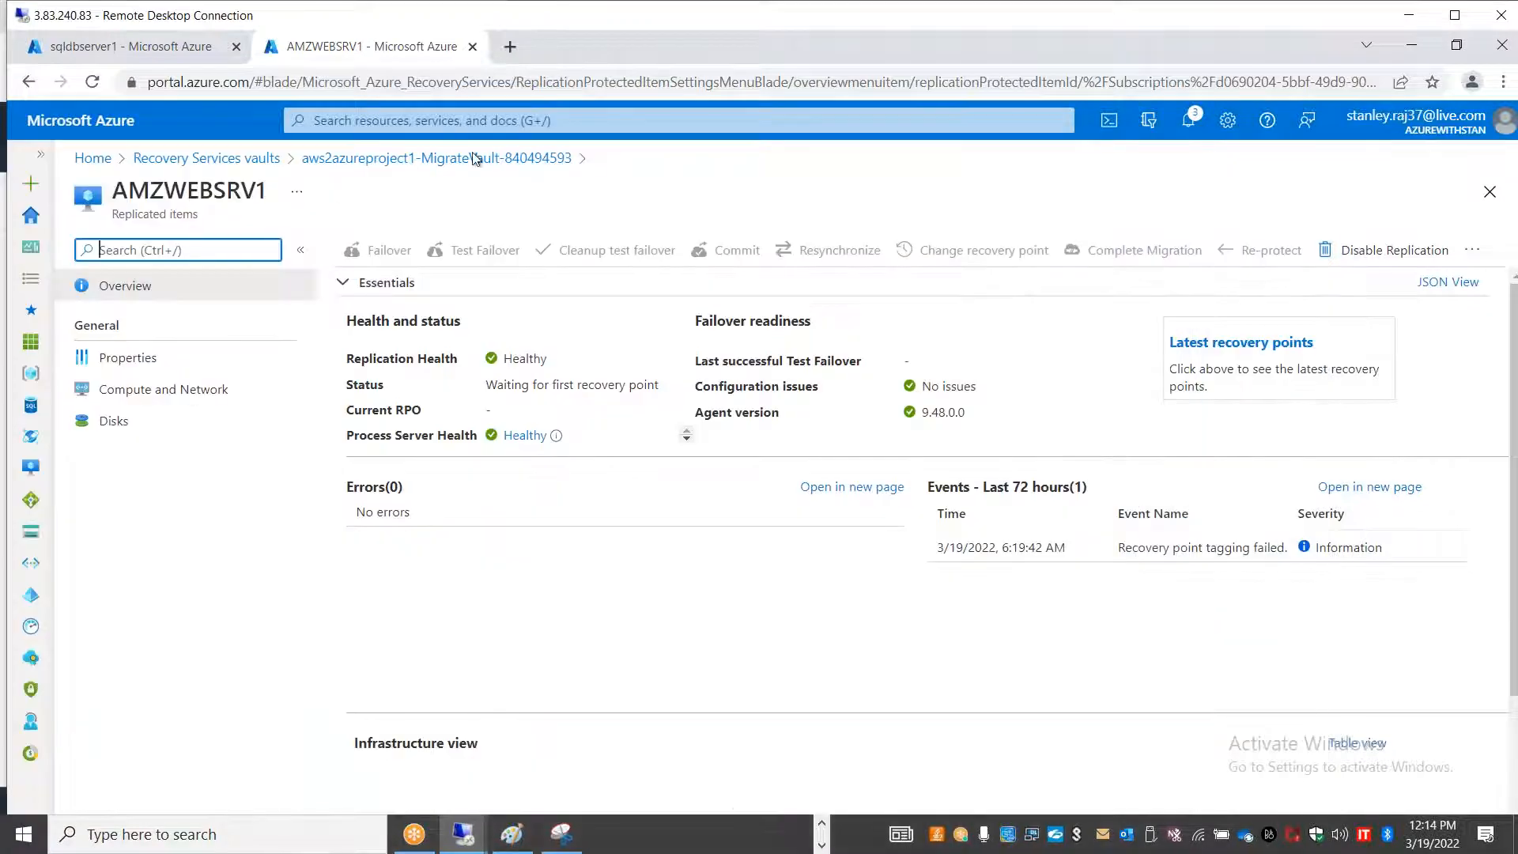
left_click(482, 158)
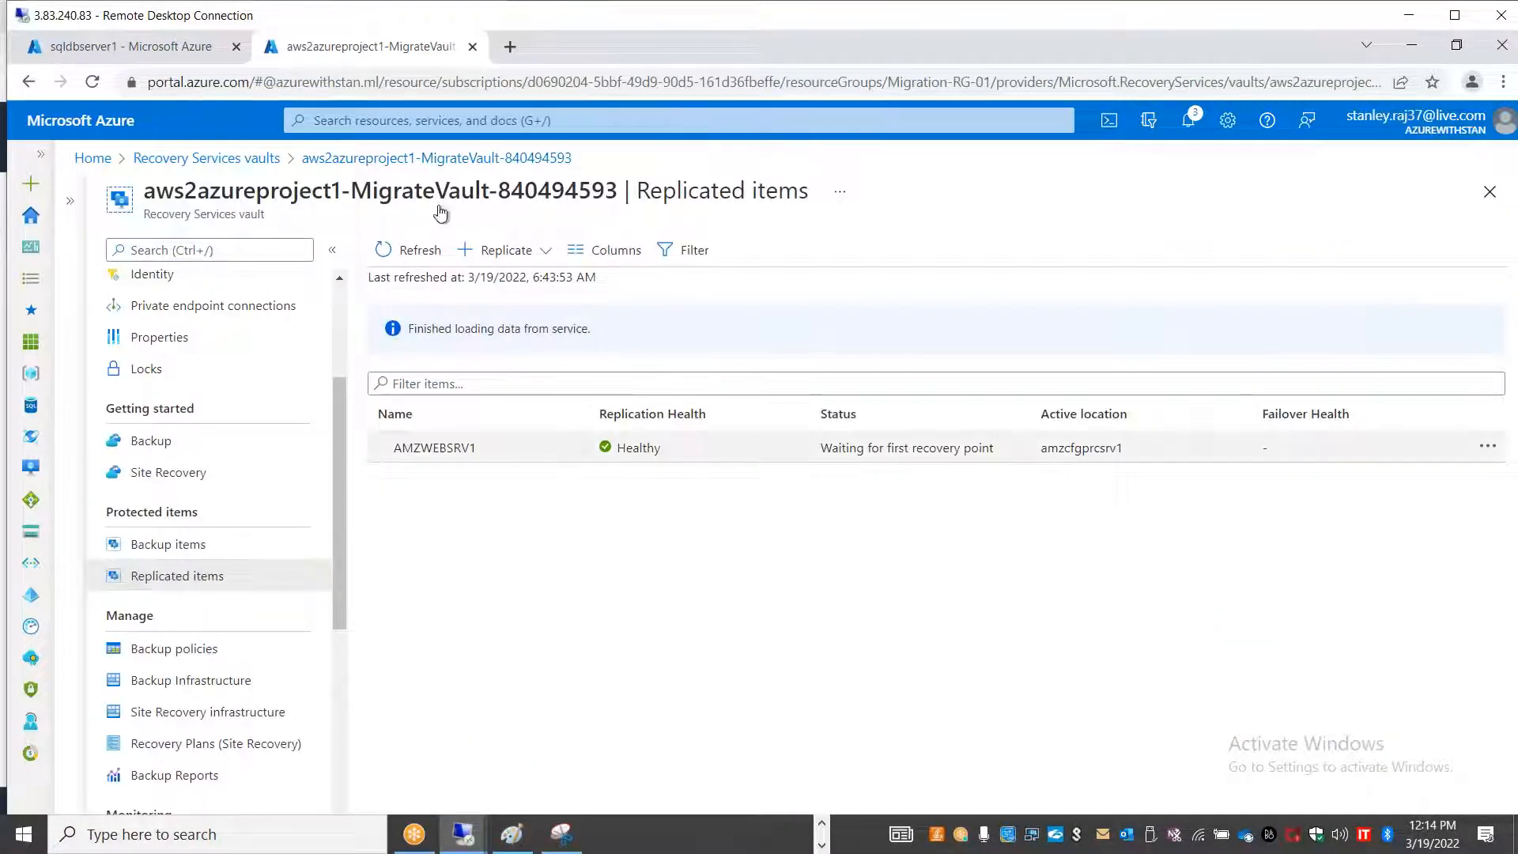
left_click(407, 251)
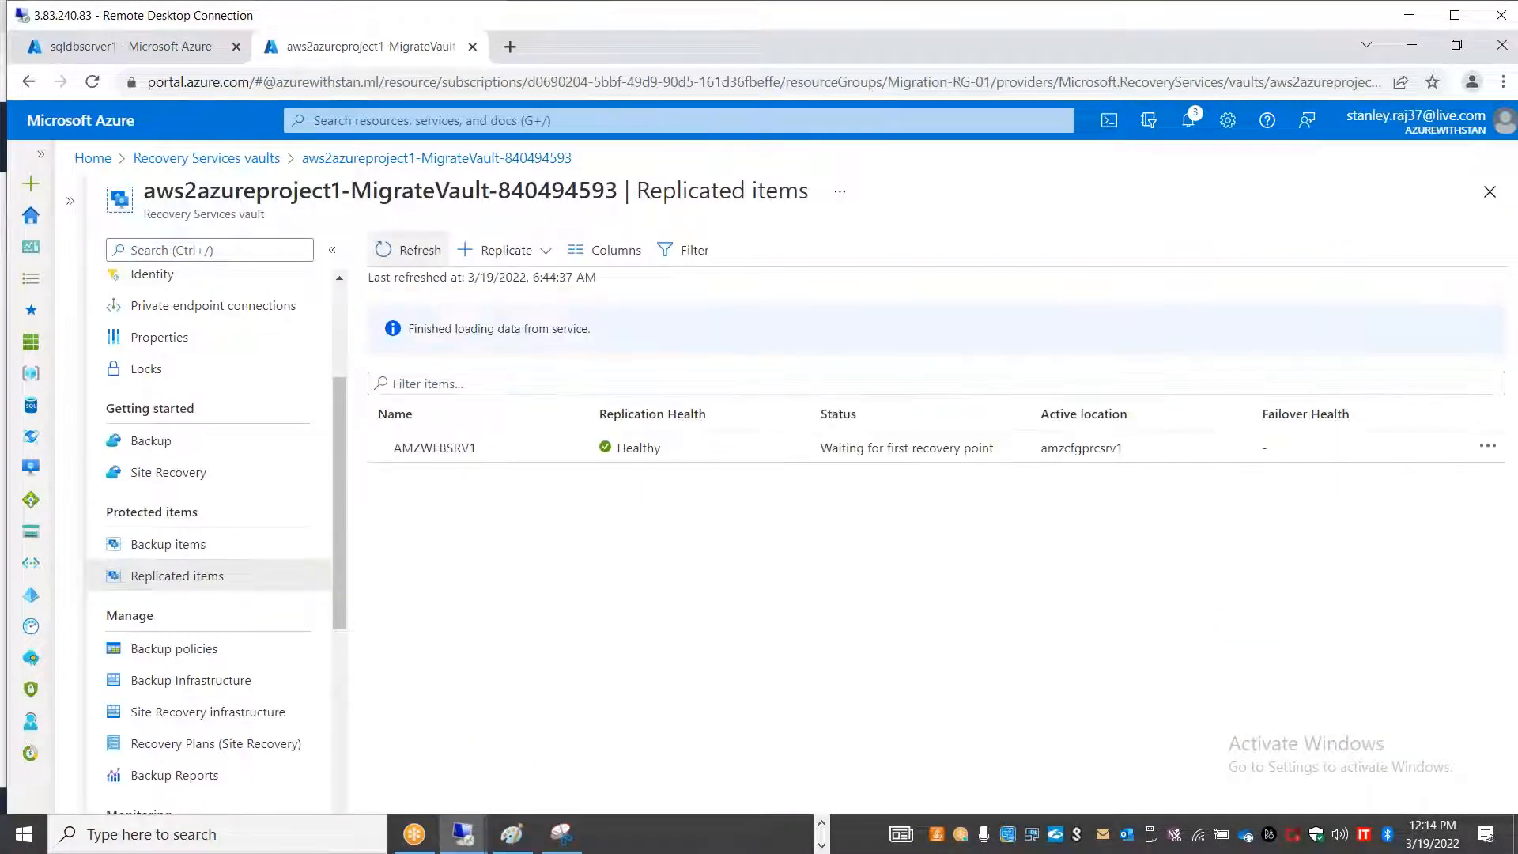
- Switch to the 20.25.79.160 remote session with SQL Server Management Studio and make it full screen
left_click(467, 831)
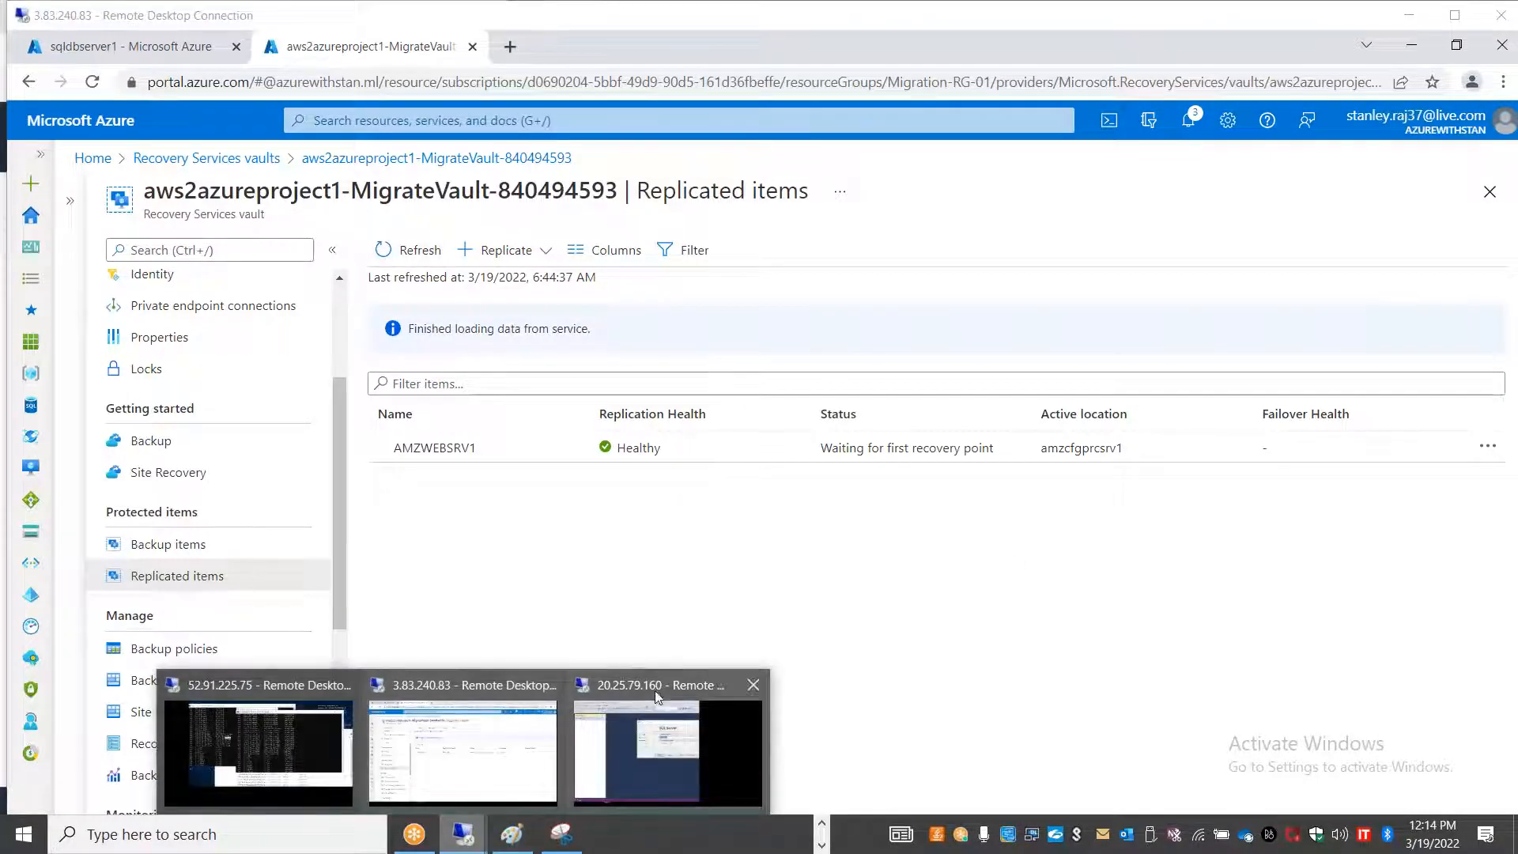
left_click(655, 690)
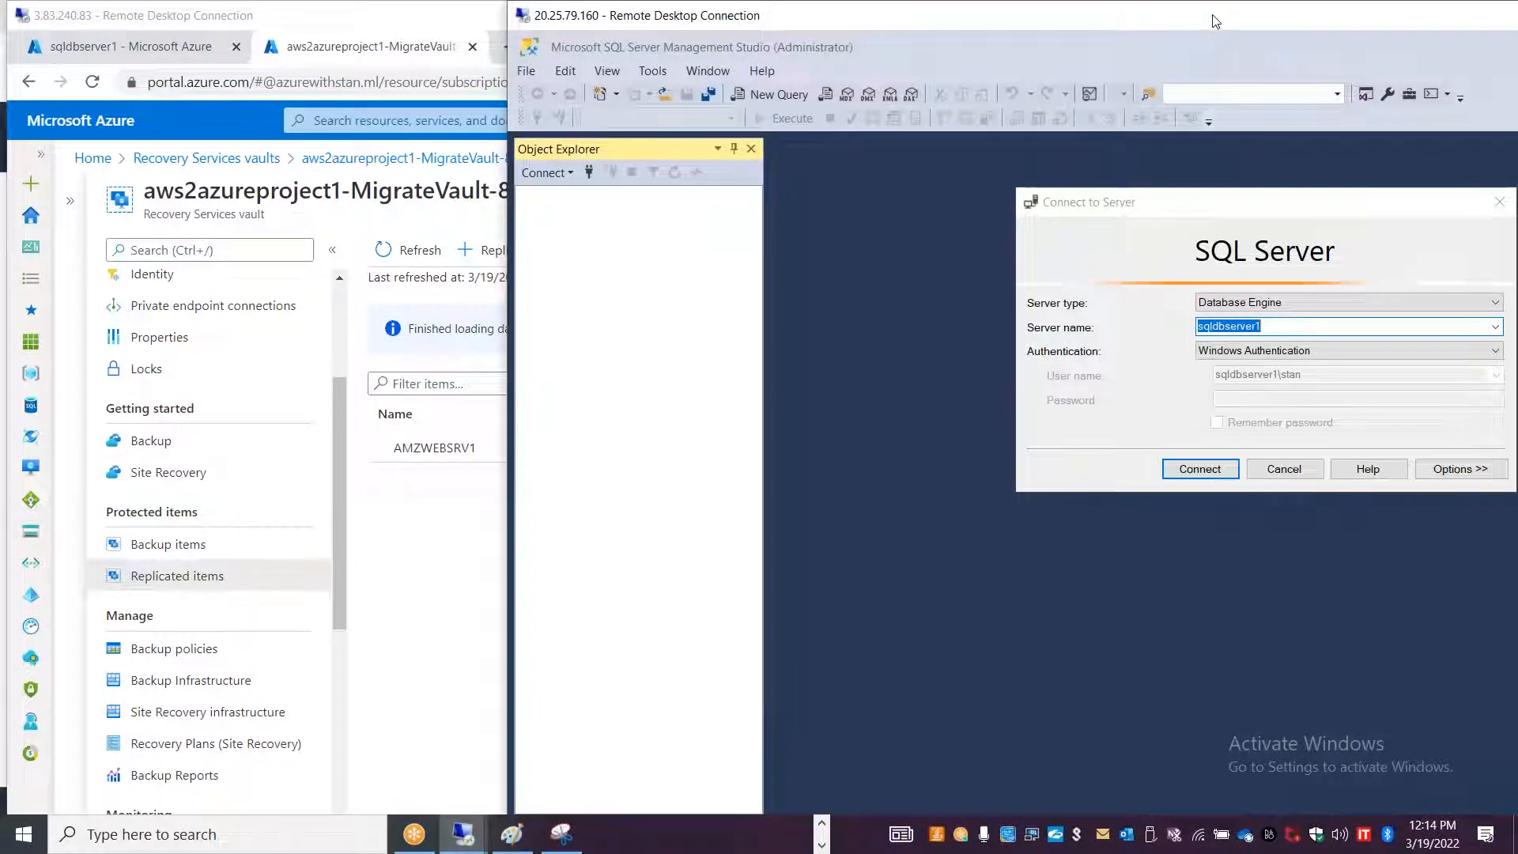
double_click(1216, 21)
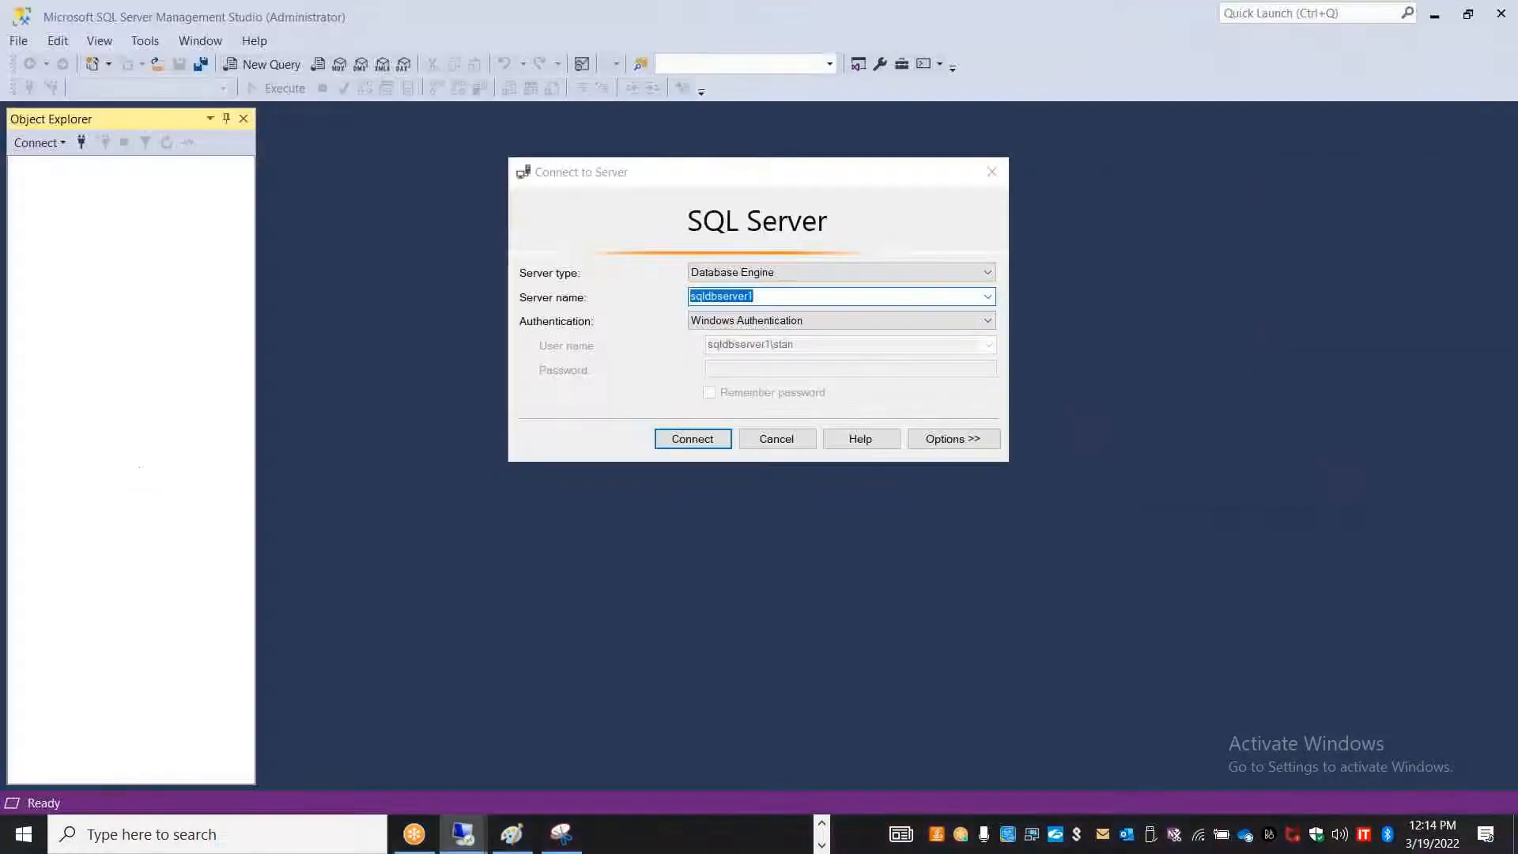
- Connect to the sqldbserver1 Database Engine with Windows Authentication and expand its Databases folder
left_click(816, 320)
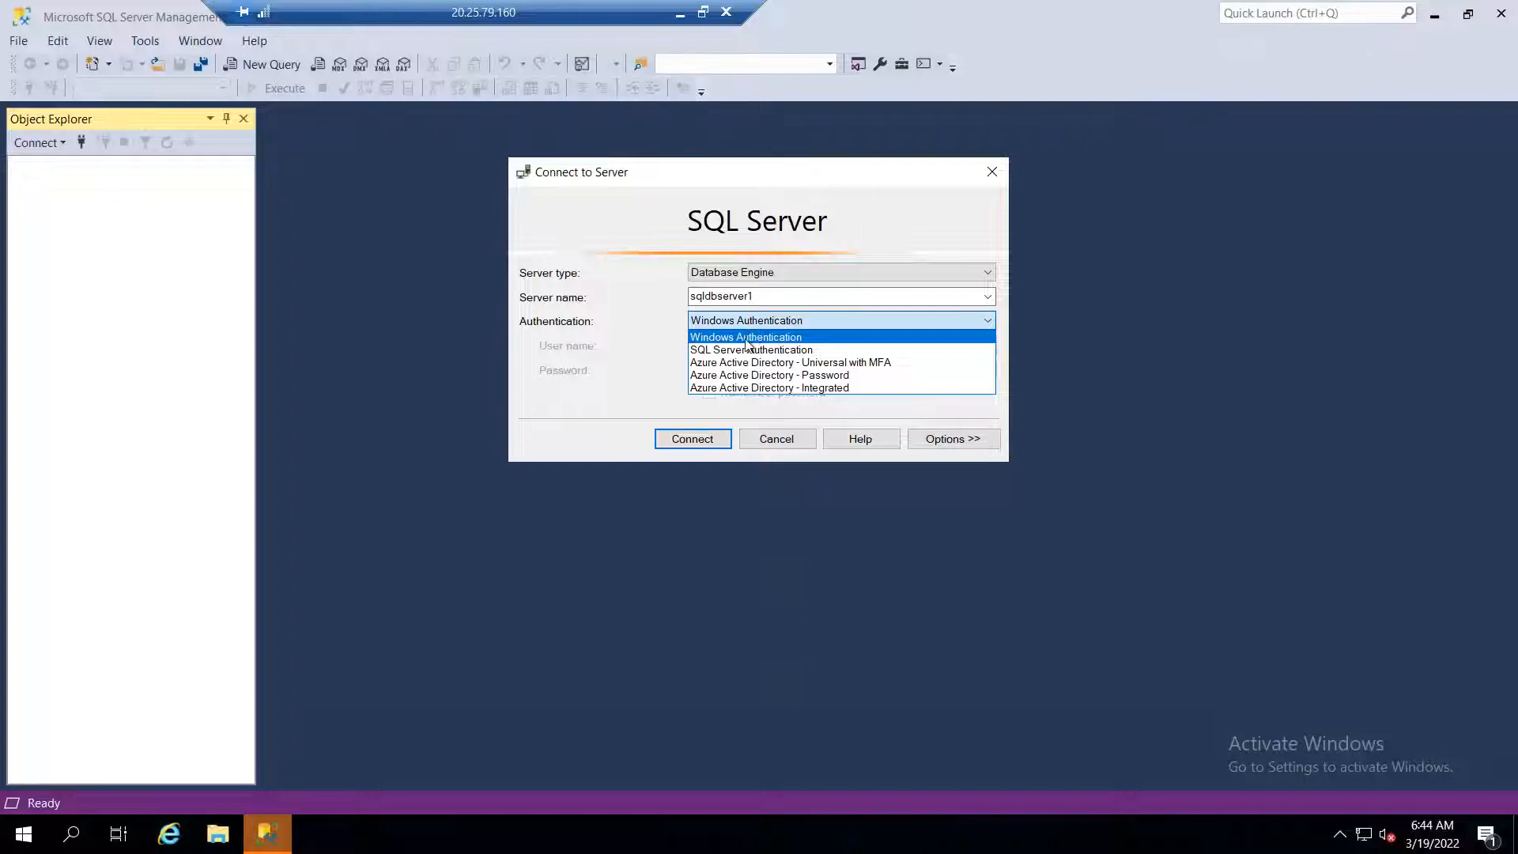
left_click(593, 259)
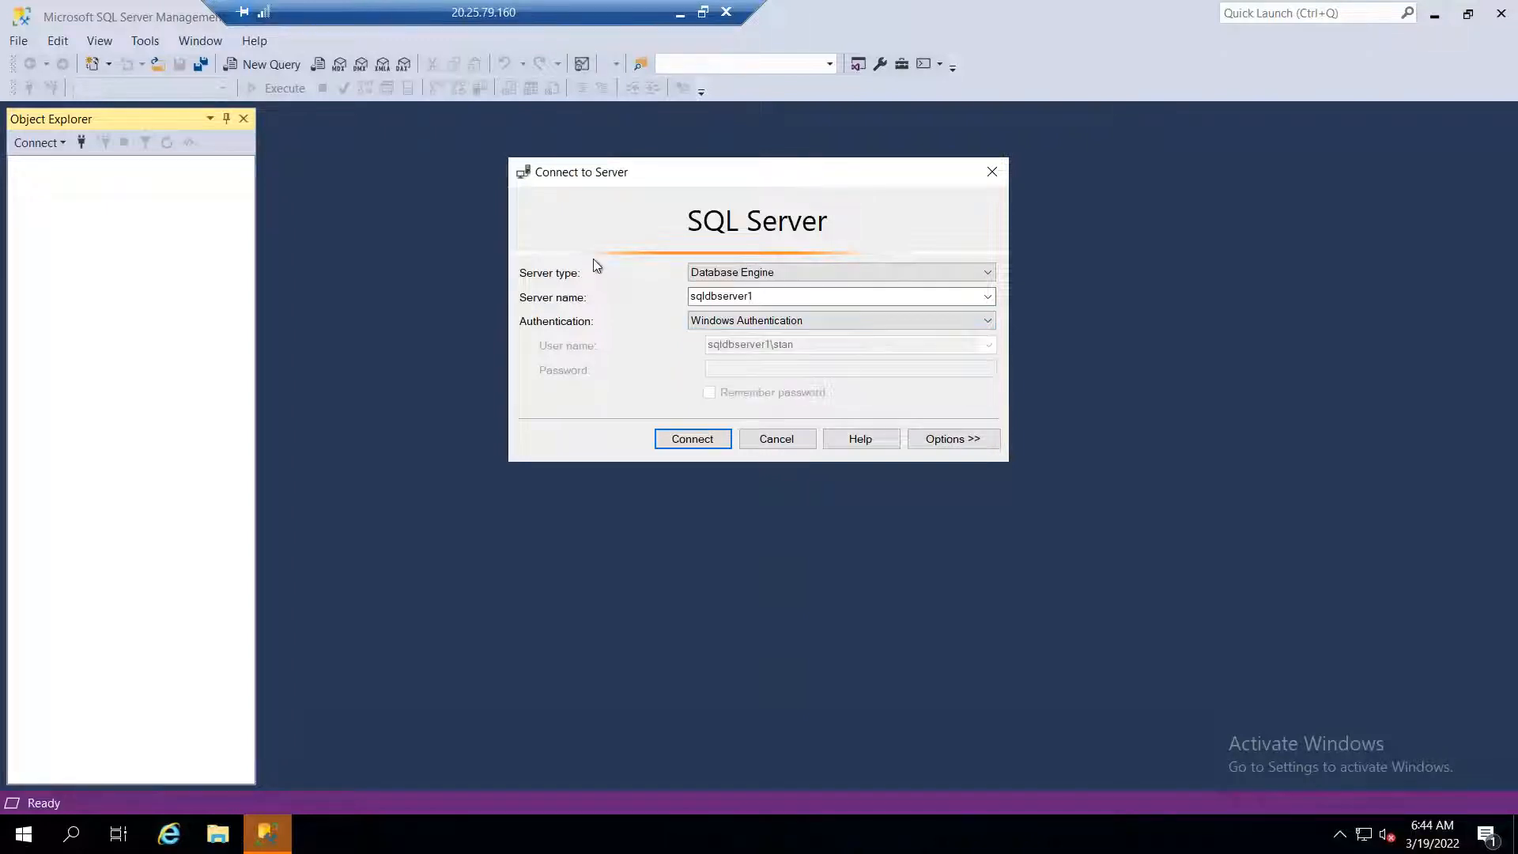
left_click(681, 442)
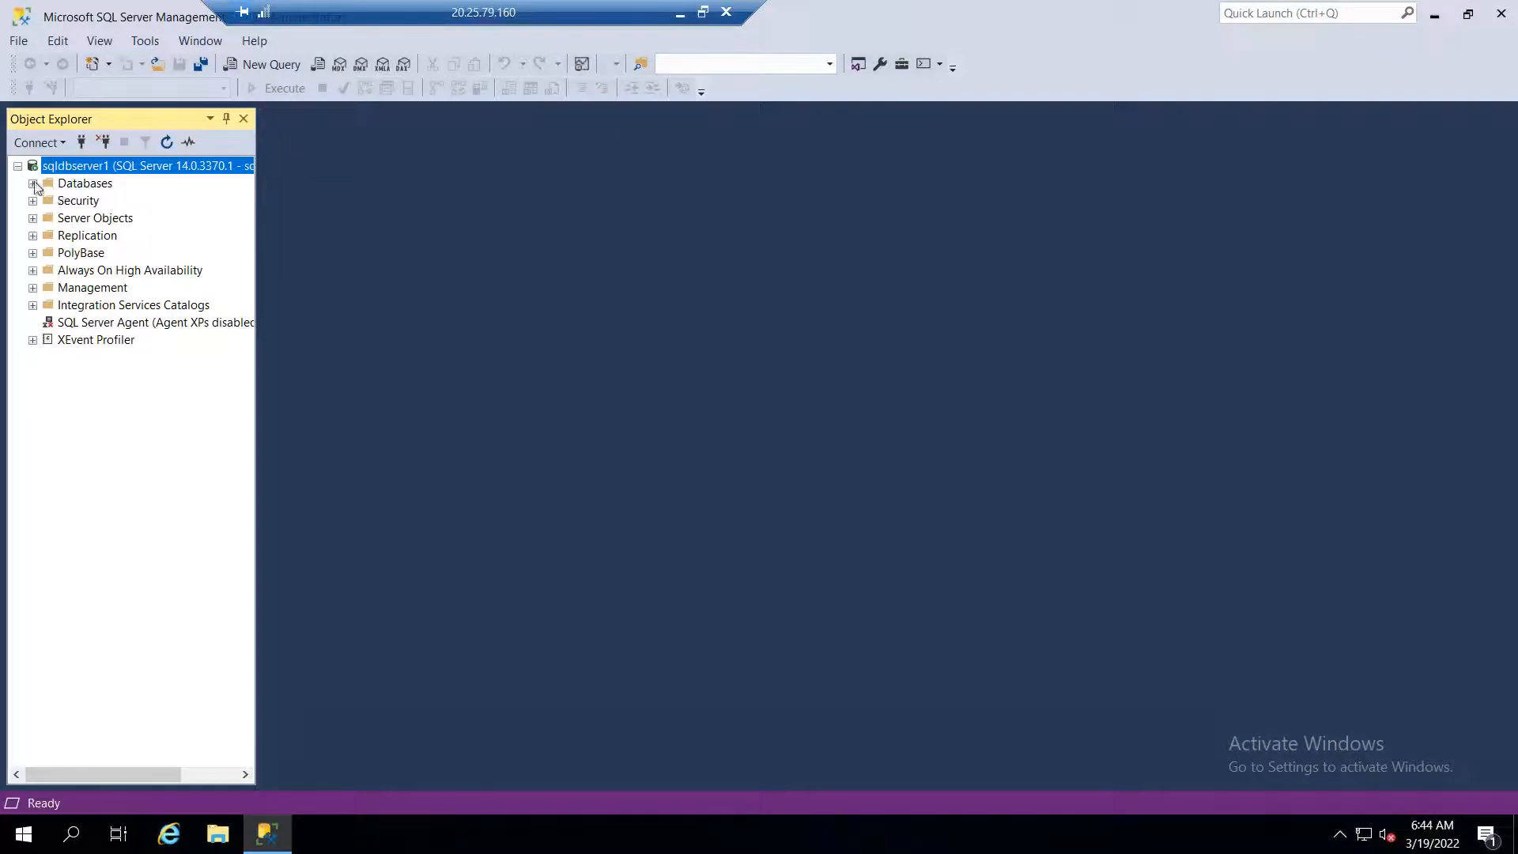
left_click(32, 183)
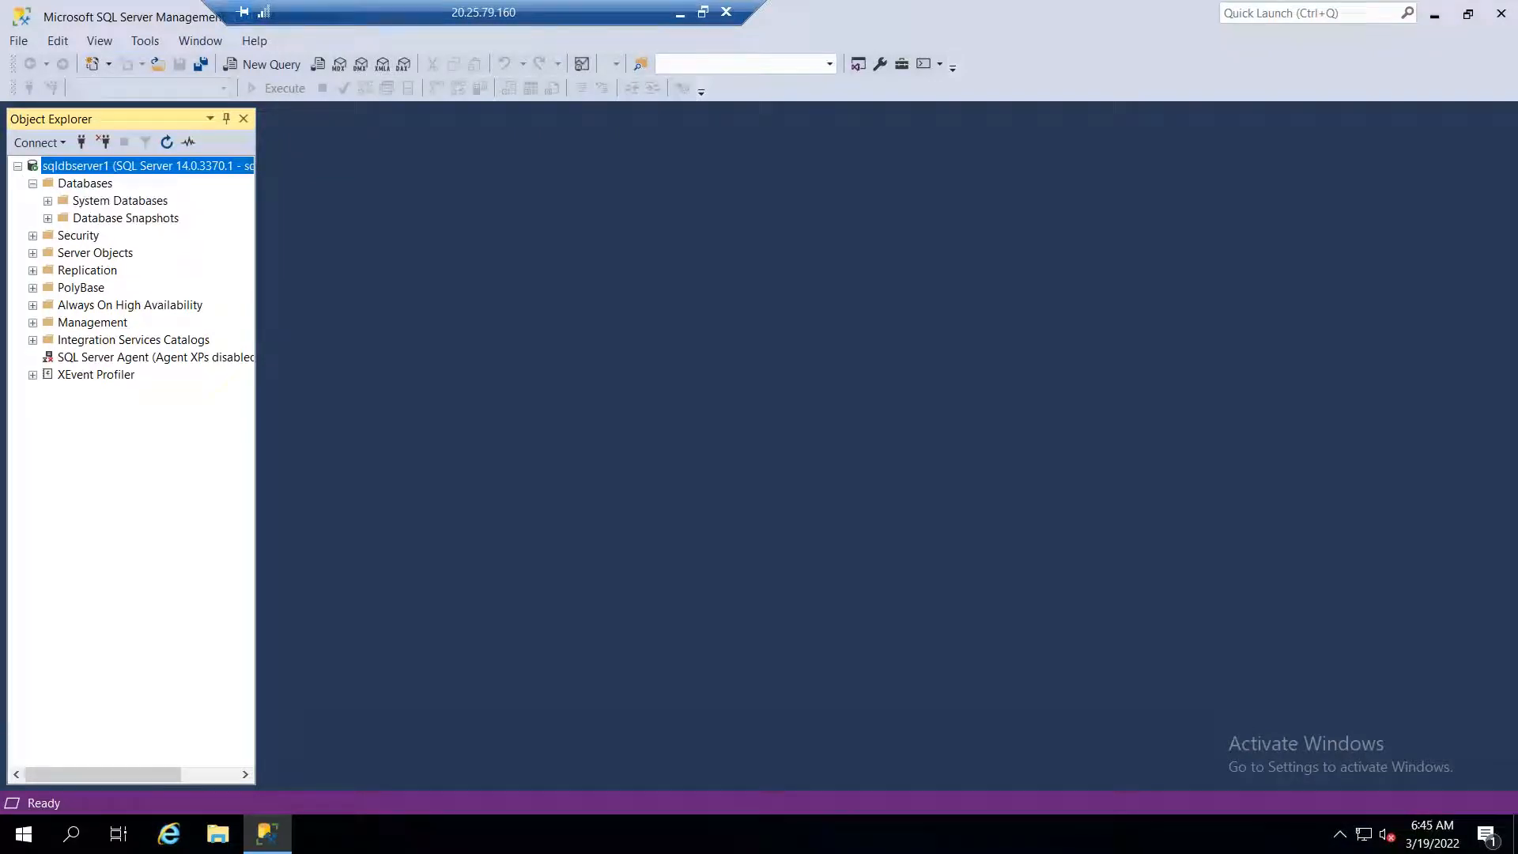
- Create a new database named OnPremDB1 on sqldbserver1 with default settings and expand it
left_click(81, 184)
right_click(82, 184)
left_click(159, 191)
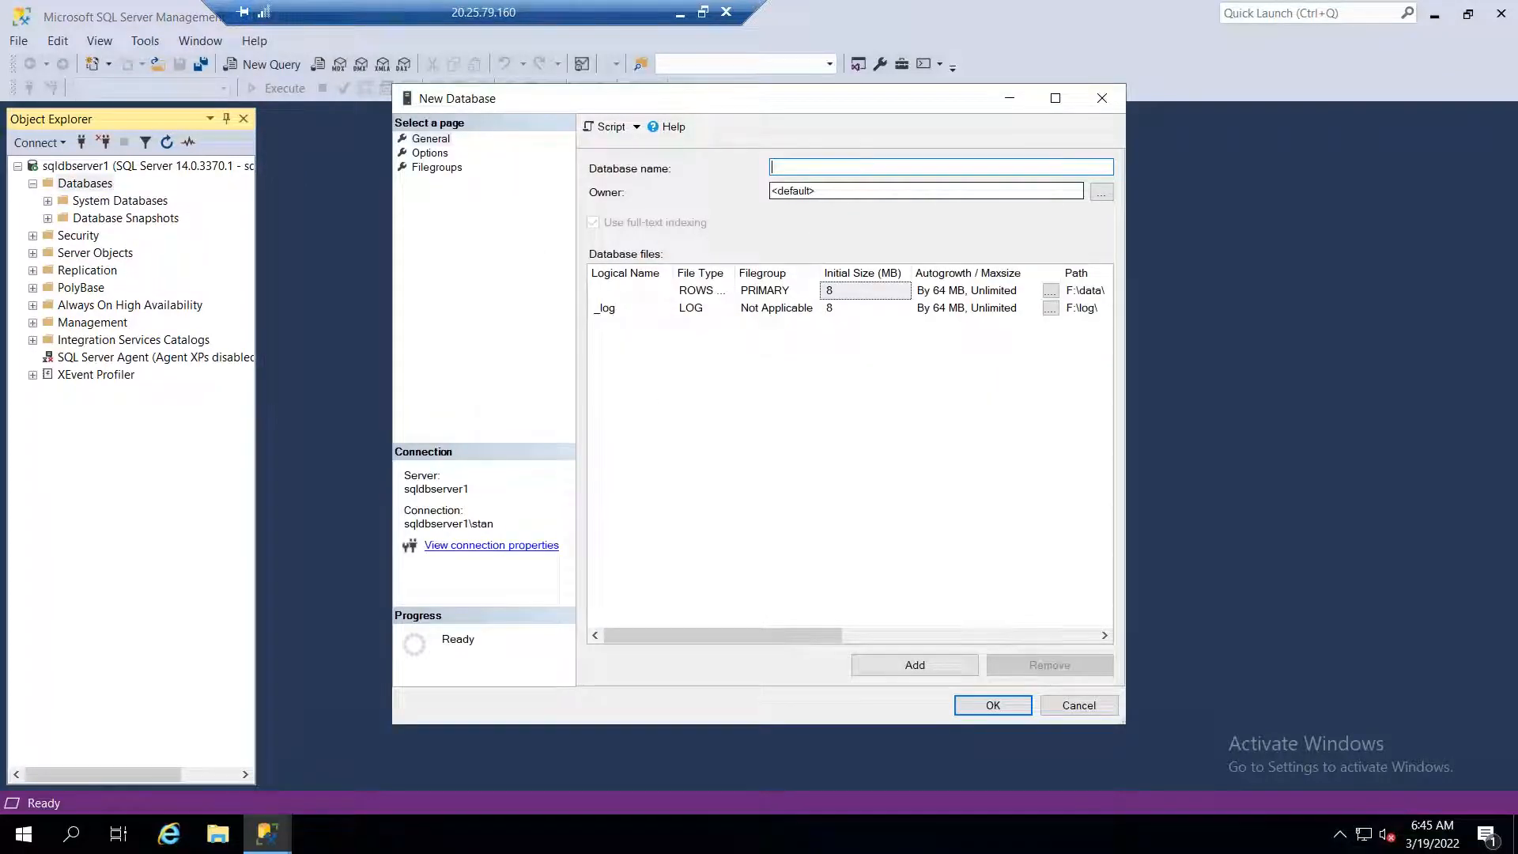
type("OnPremDB1")
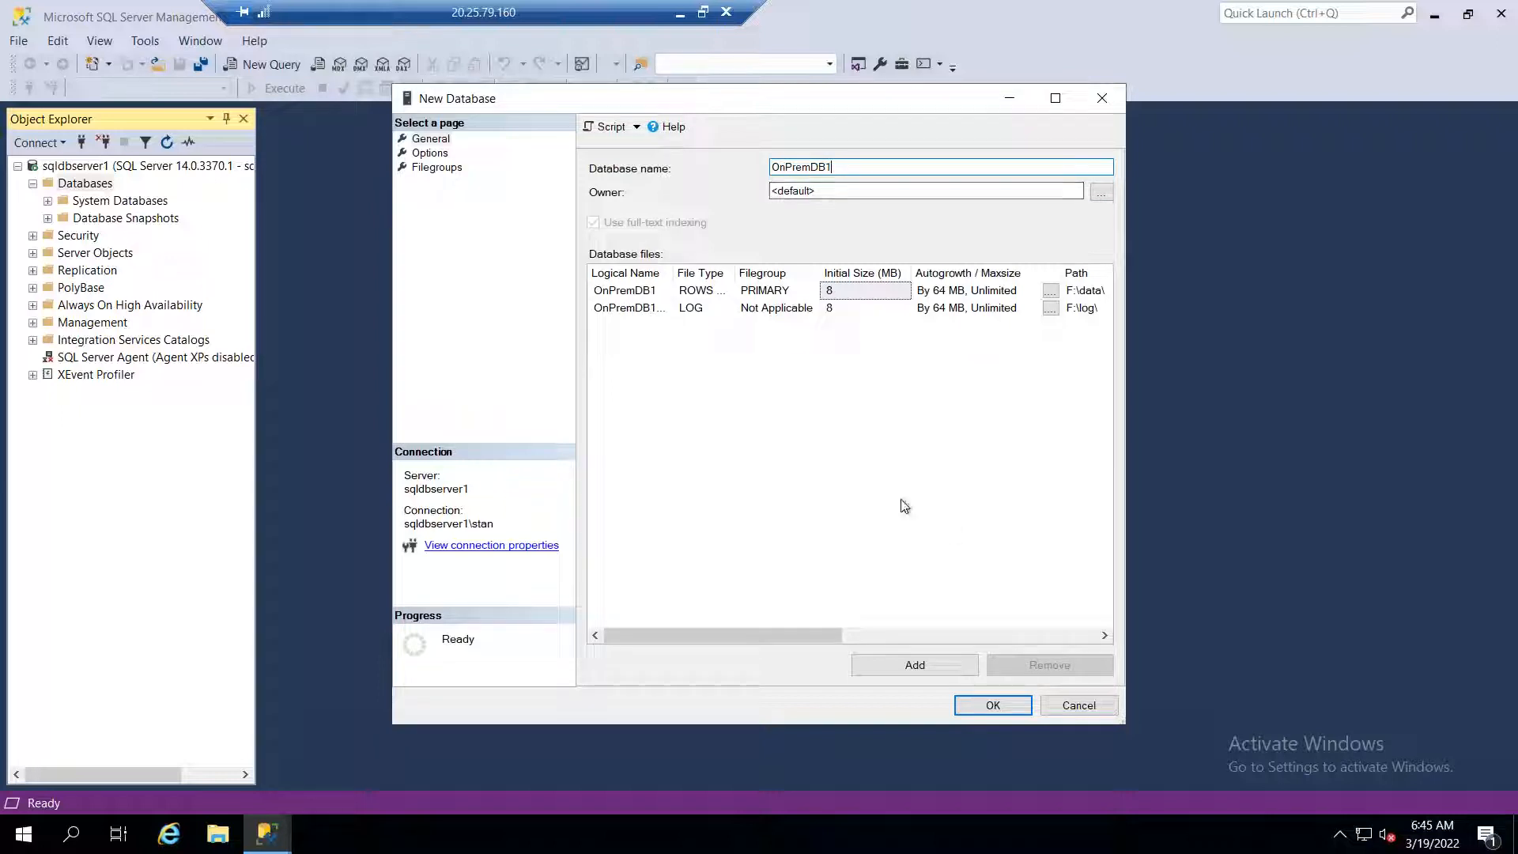
left_click(993, 706)
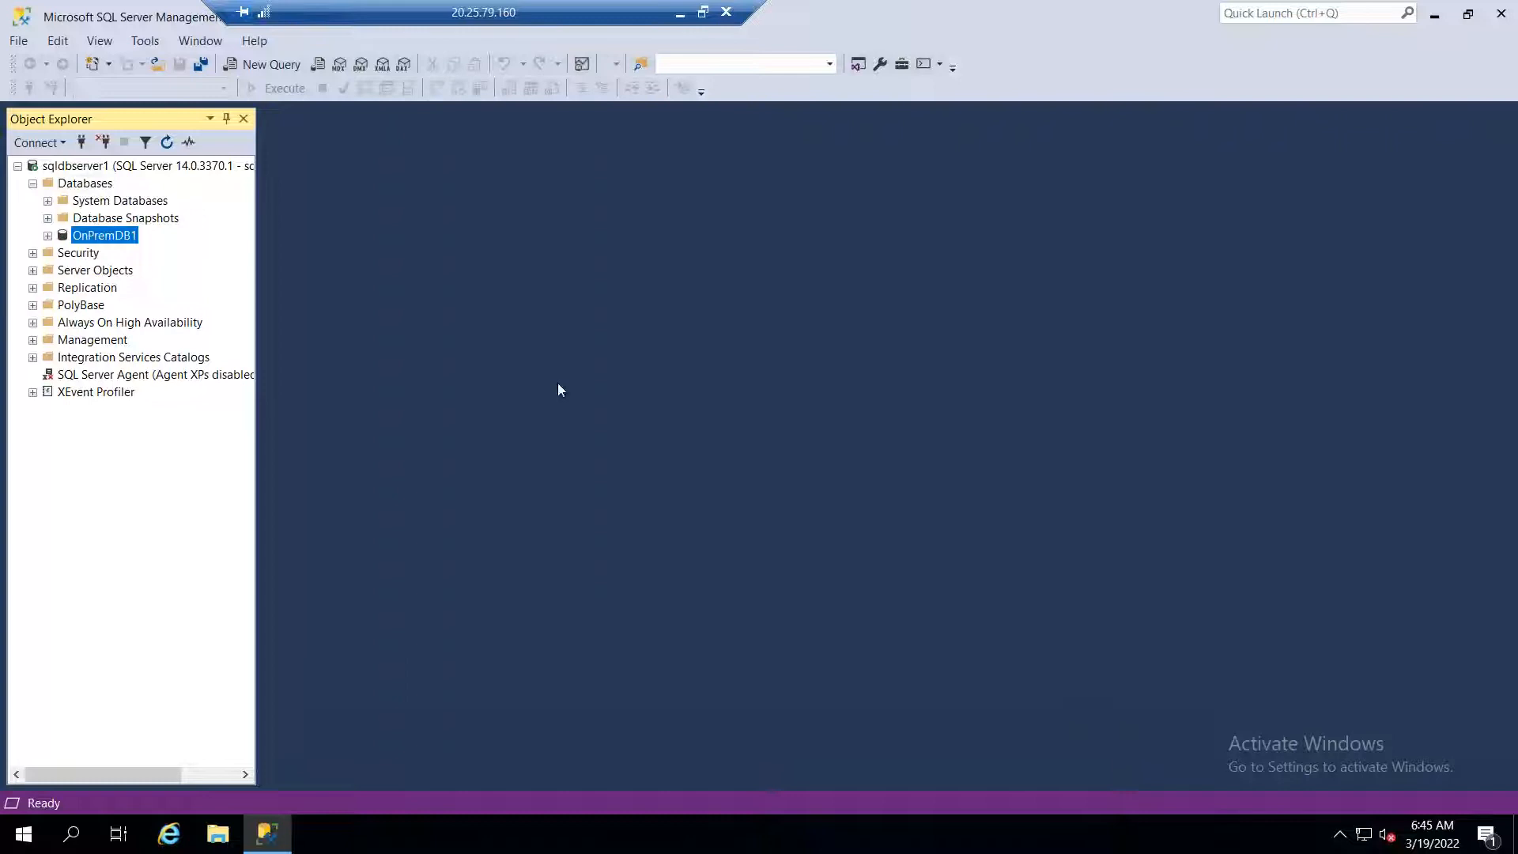
left_click(47, 235)
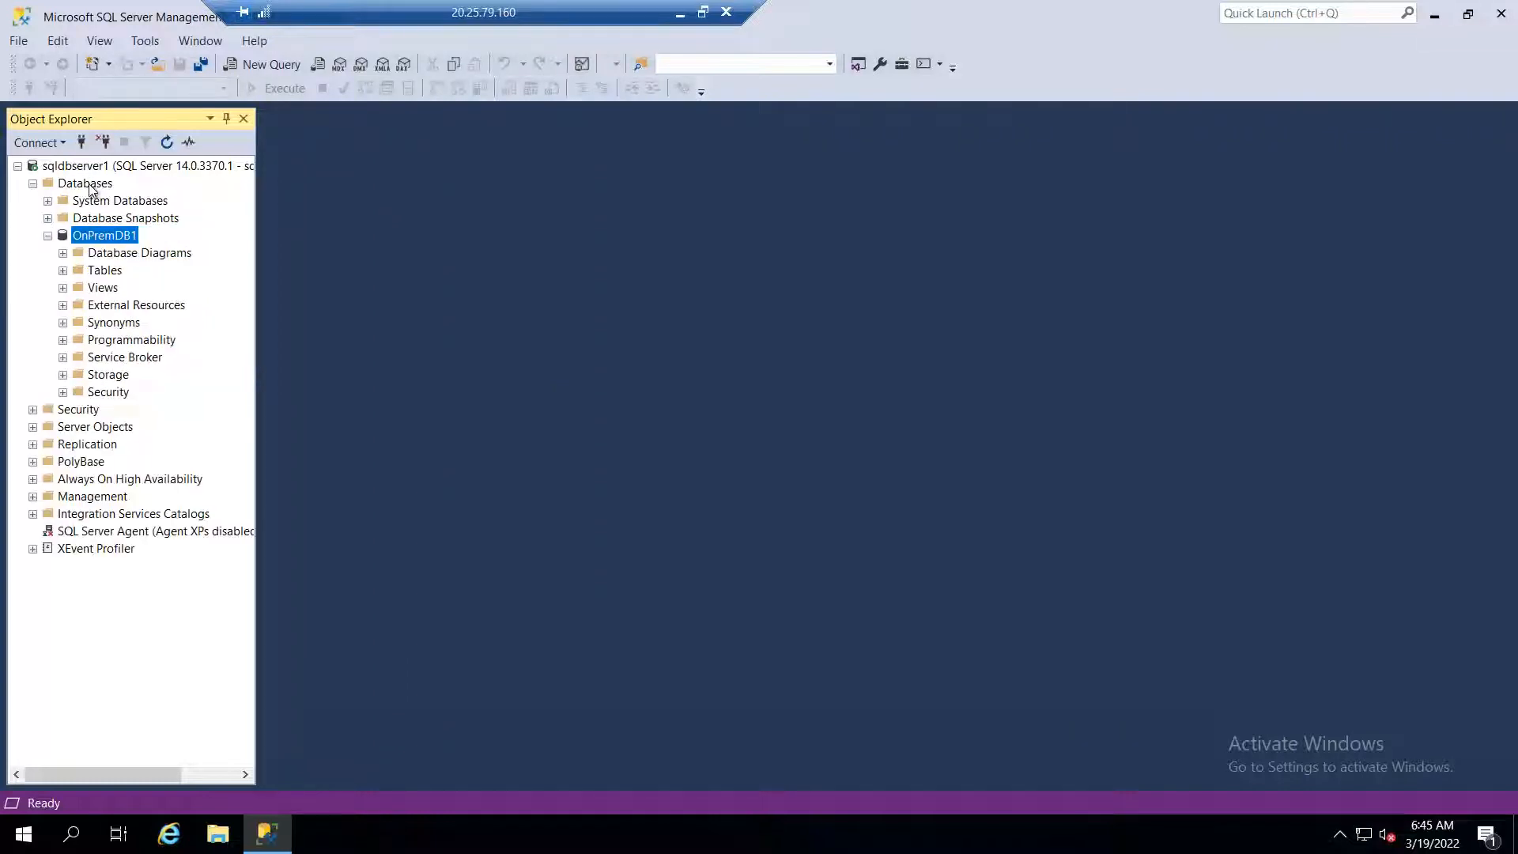
- Create a second database named AWSDB1 on sqldbserver1 with default settings
left_click(87, 183)
right_click(89, 182)
left_click(124, 193)
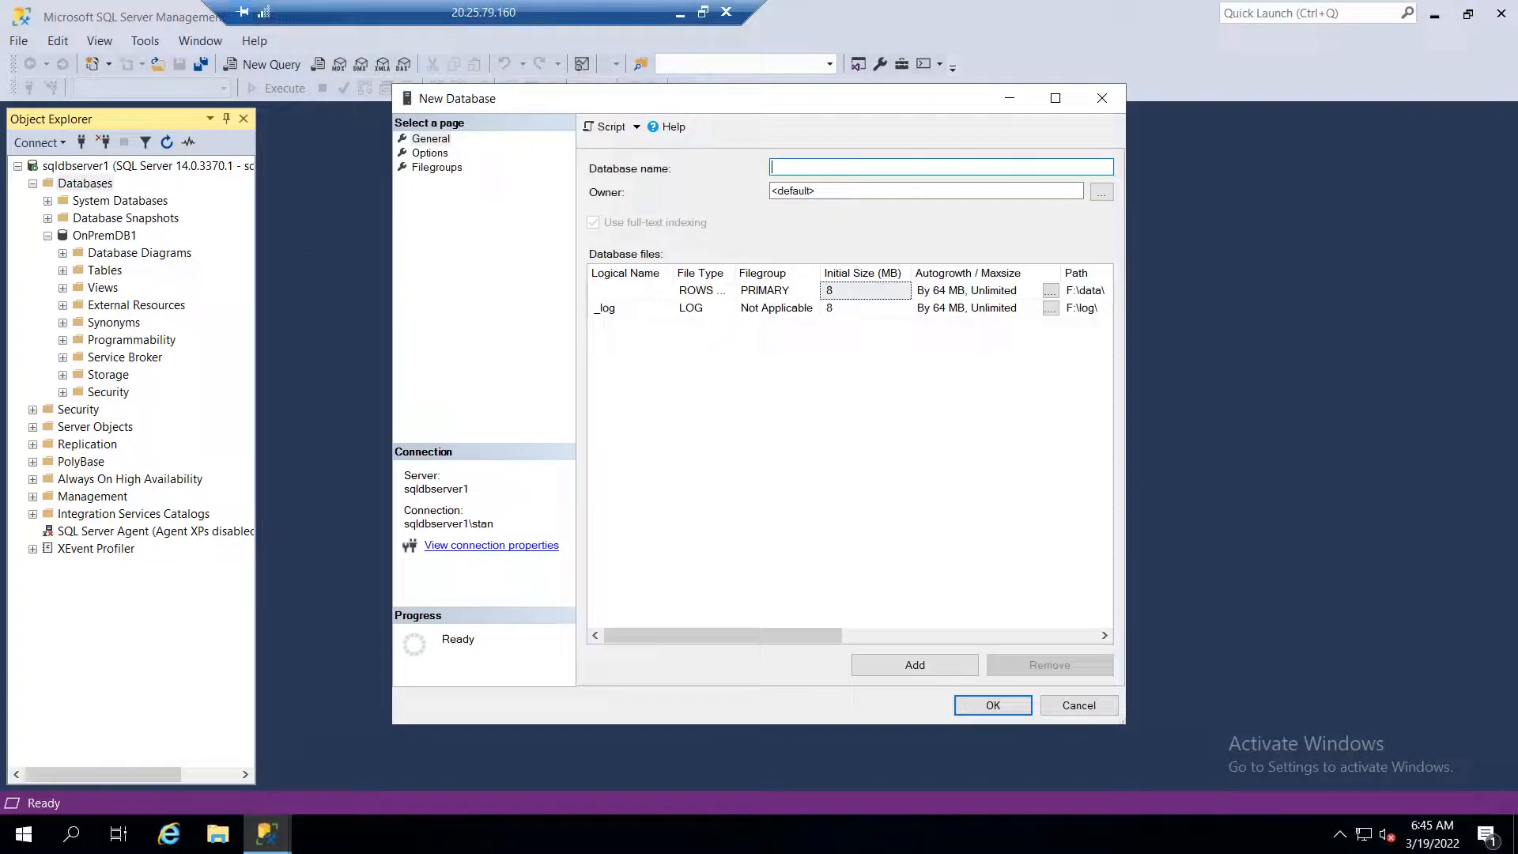
type("AWSDB1")
left_click(988, 705)
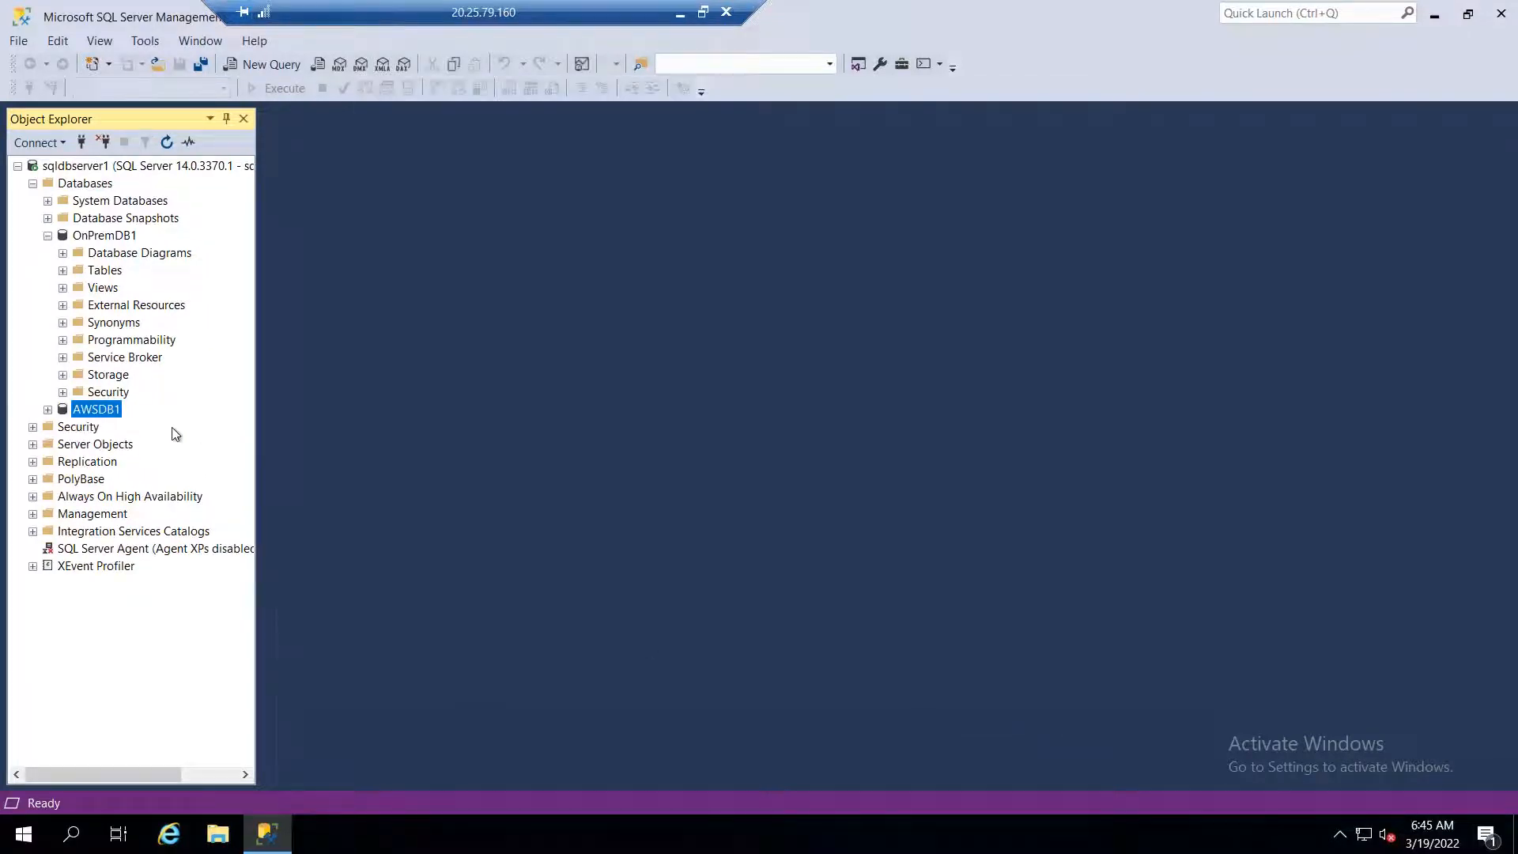
- Start a new table in OnPremDB1 and add a Name column with the default nchar(10) data type
left_click(123, 236)
right_click(122, 238)
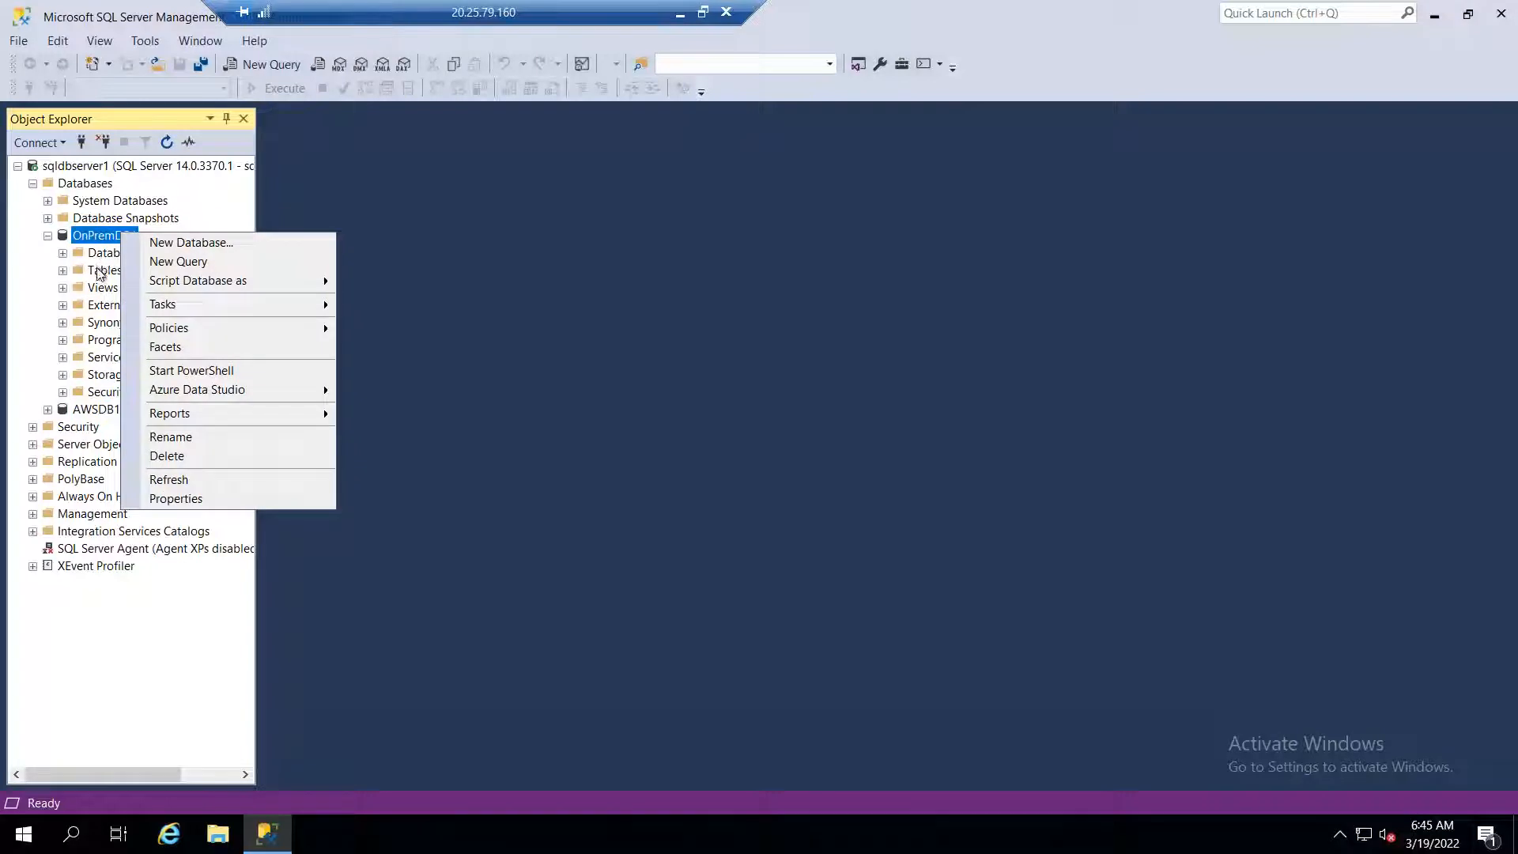
left_click(99, 276)
right_click(98, 277)
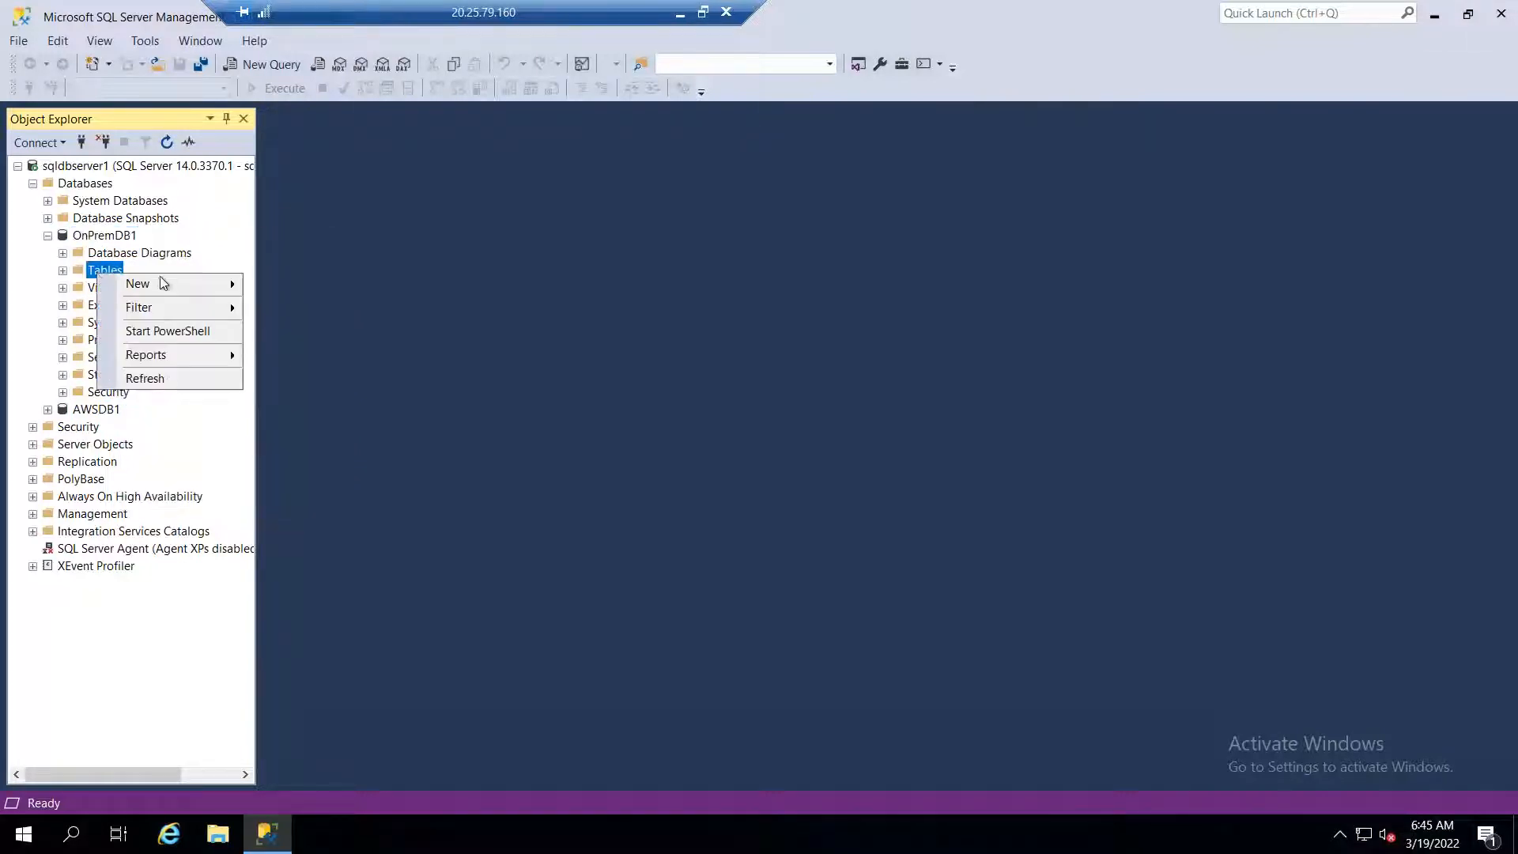
mouse_move(166, 284)
left_click(329, 292)
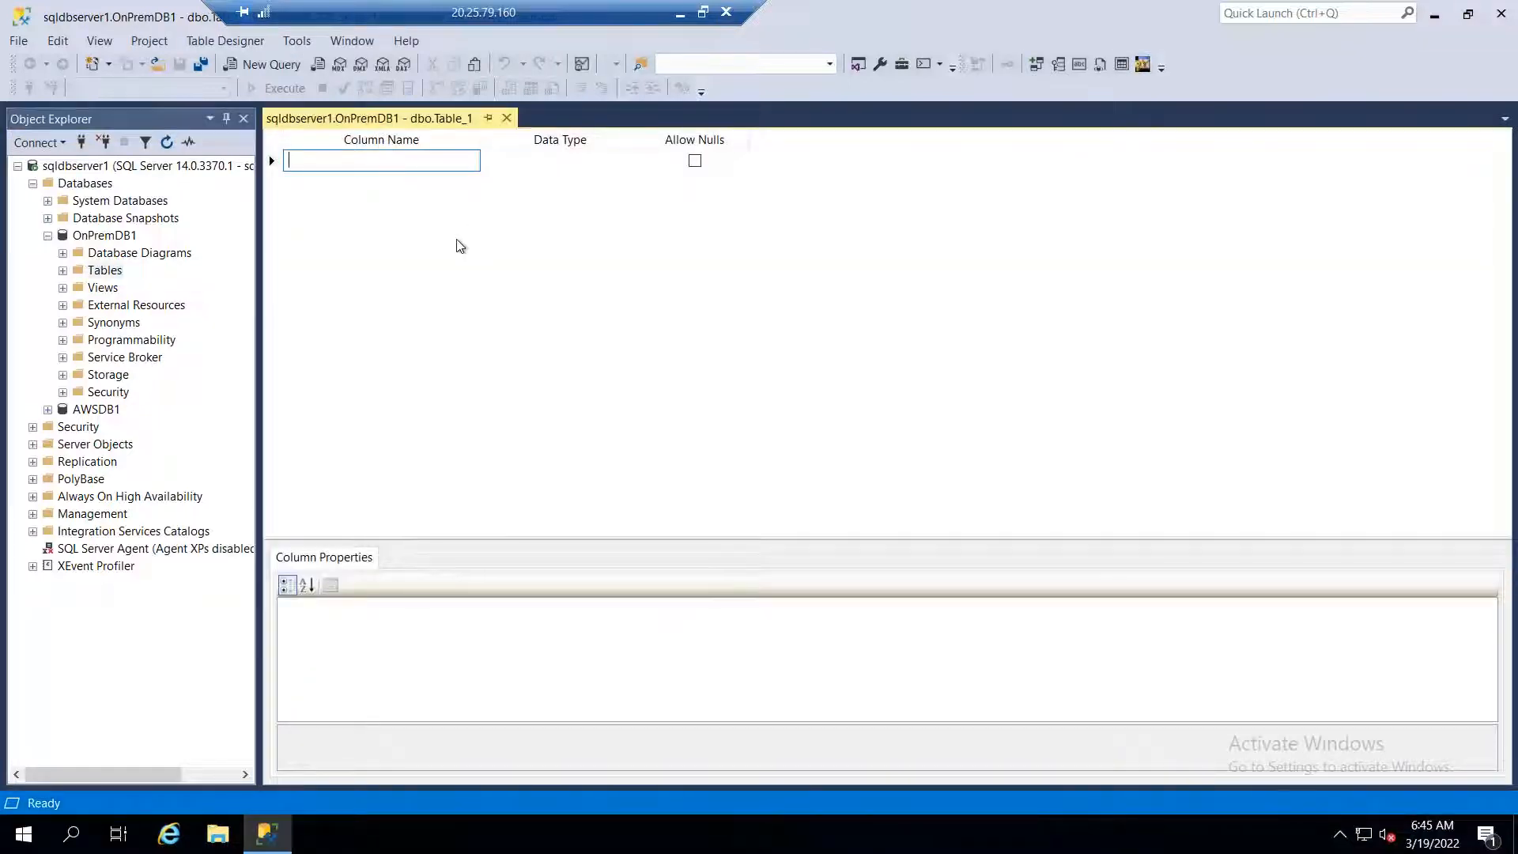
type("Name")
key("Return")
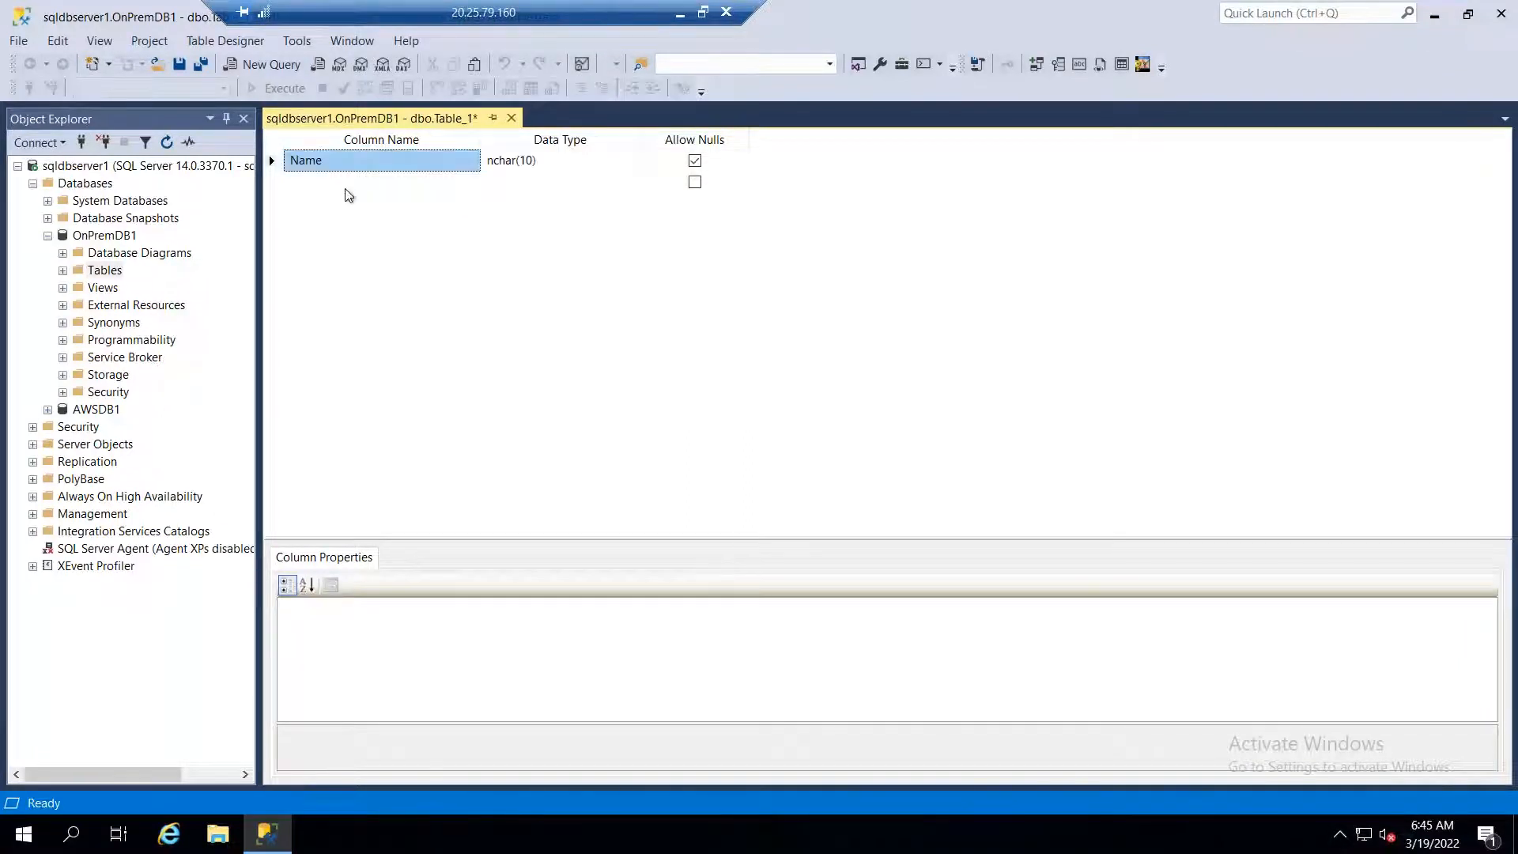
- Add a second column named Number to the table with data type numeric(18, 0)
left_click(401, 187)
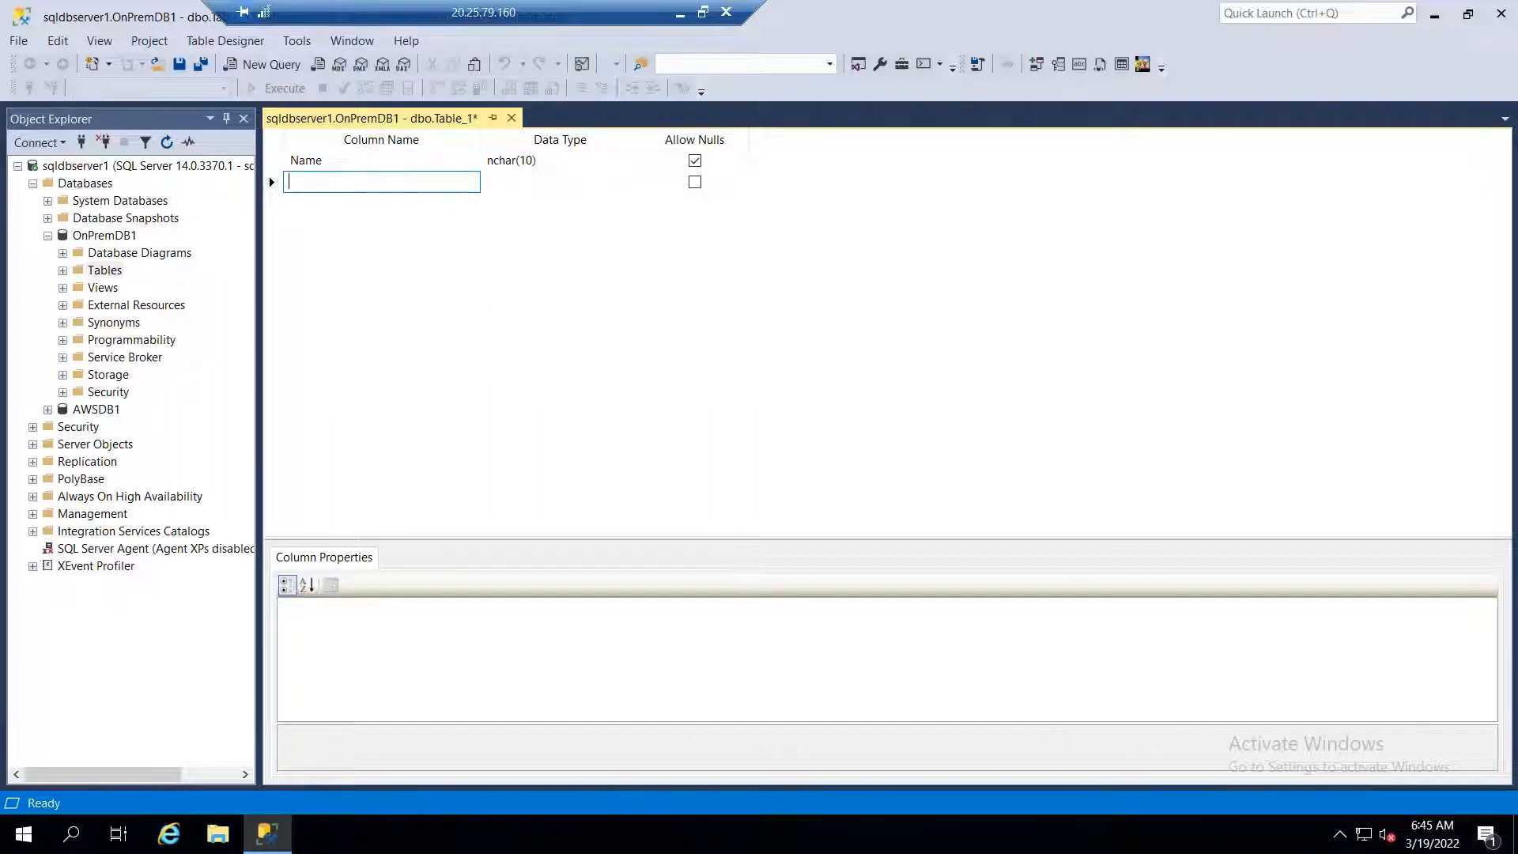
type("Number")
left_click(612, 181)
left_click(632, 183)
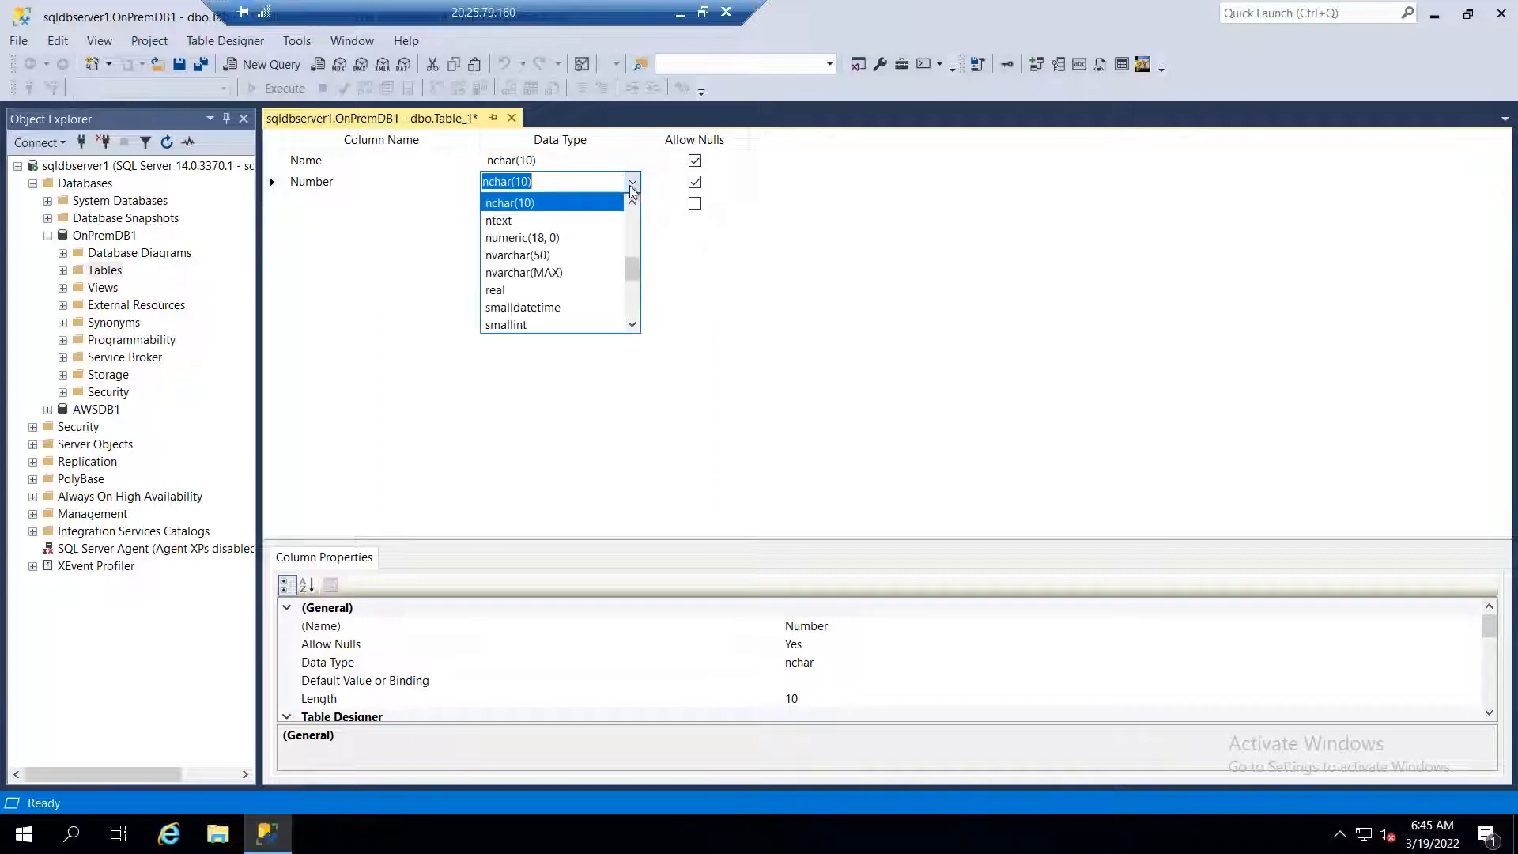
left_click(585, 237)
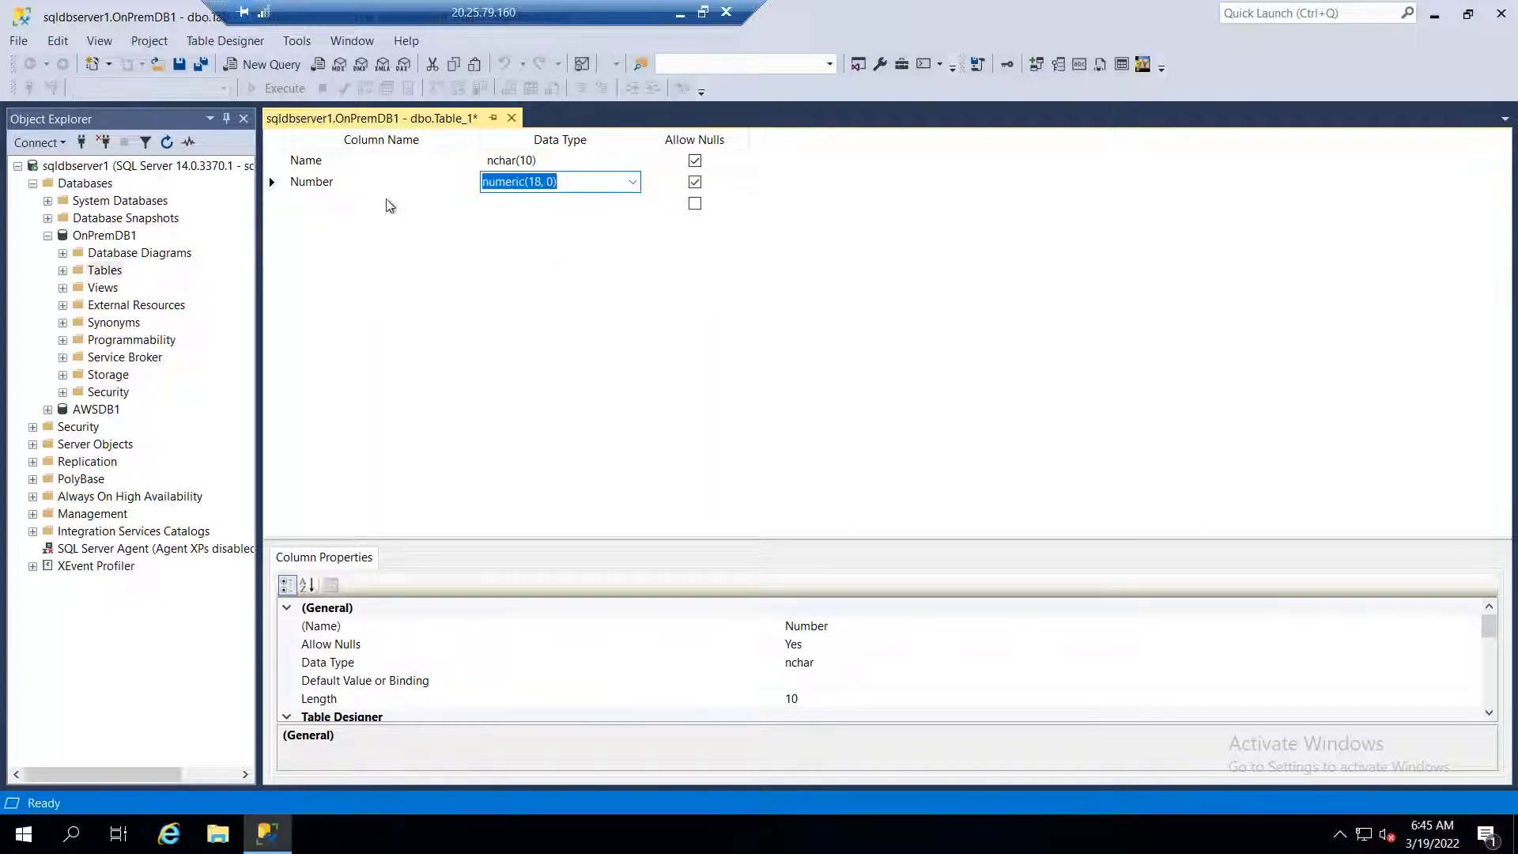
- Add a third column named Location to the table with data type ntext
left_click(389, 205)
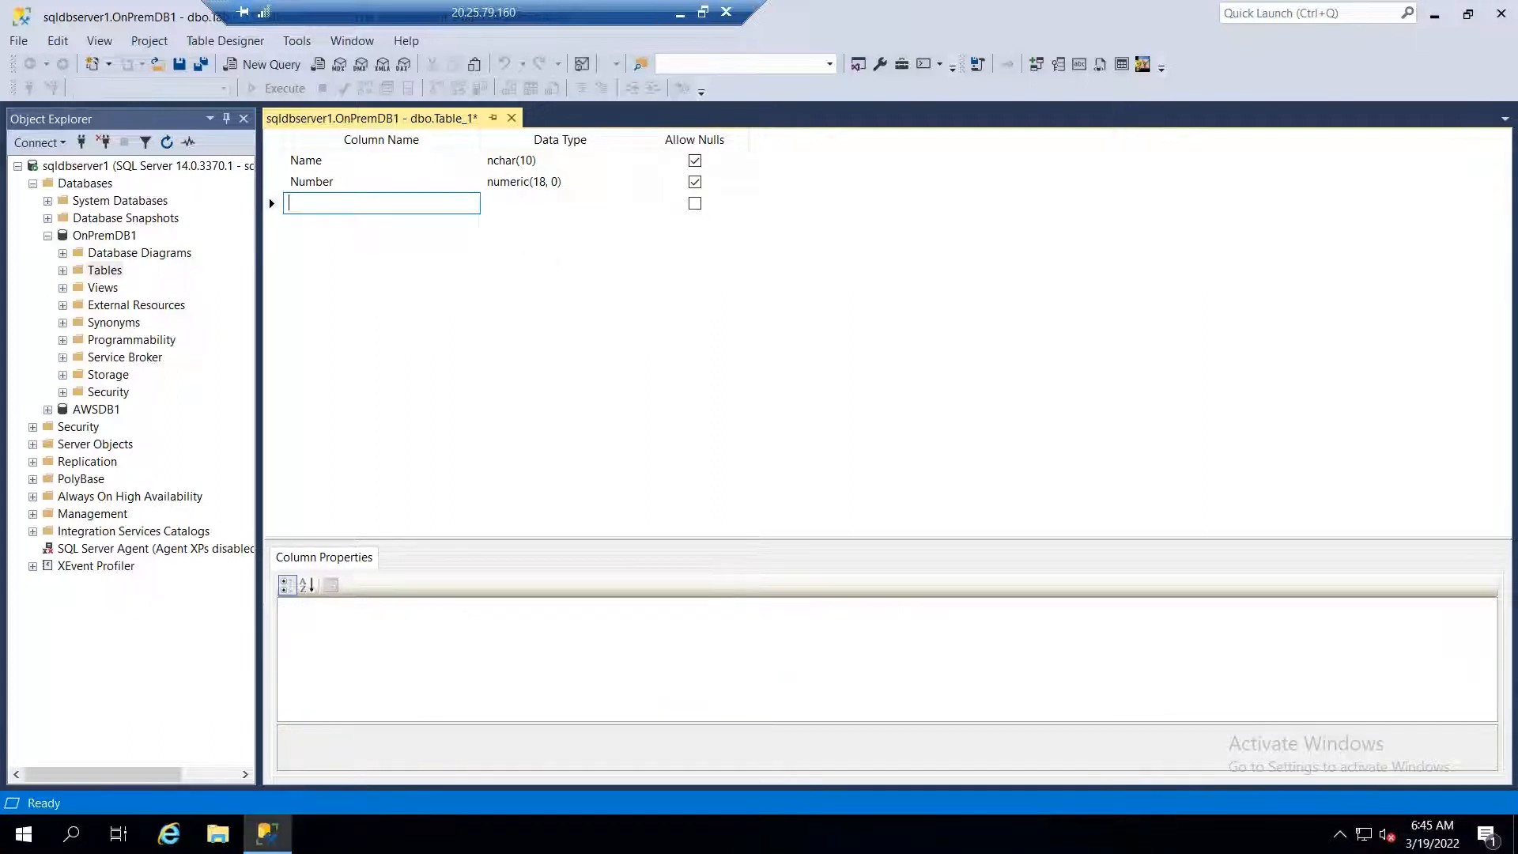
type("Location")
left_click(609, 204)
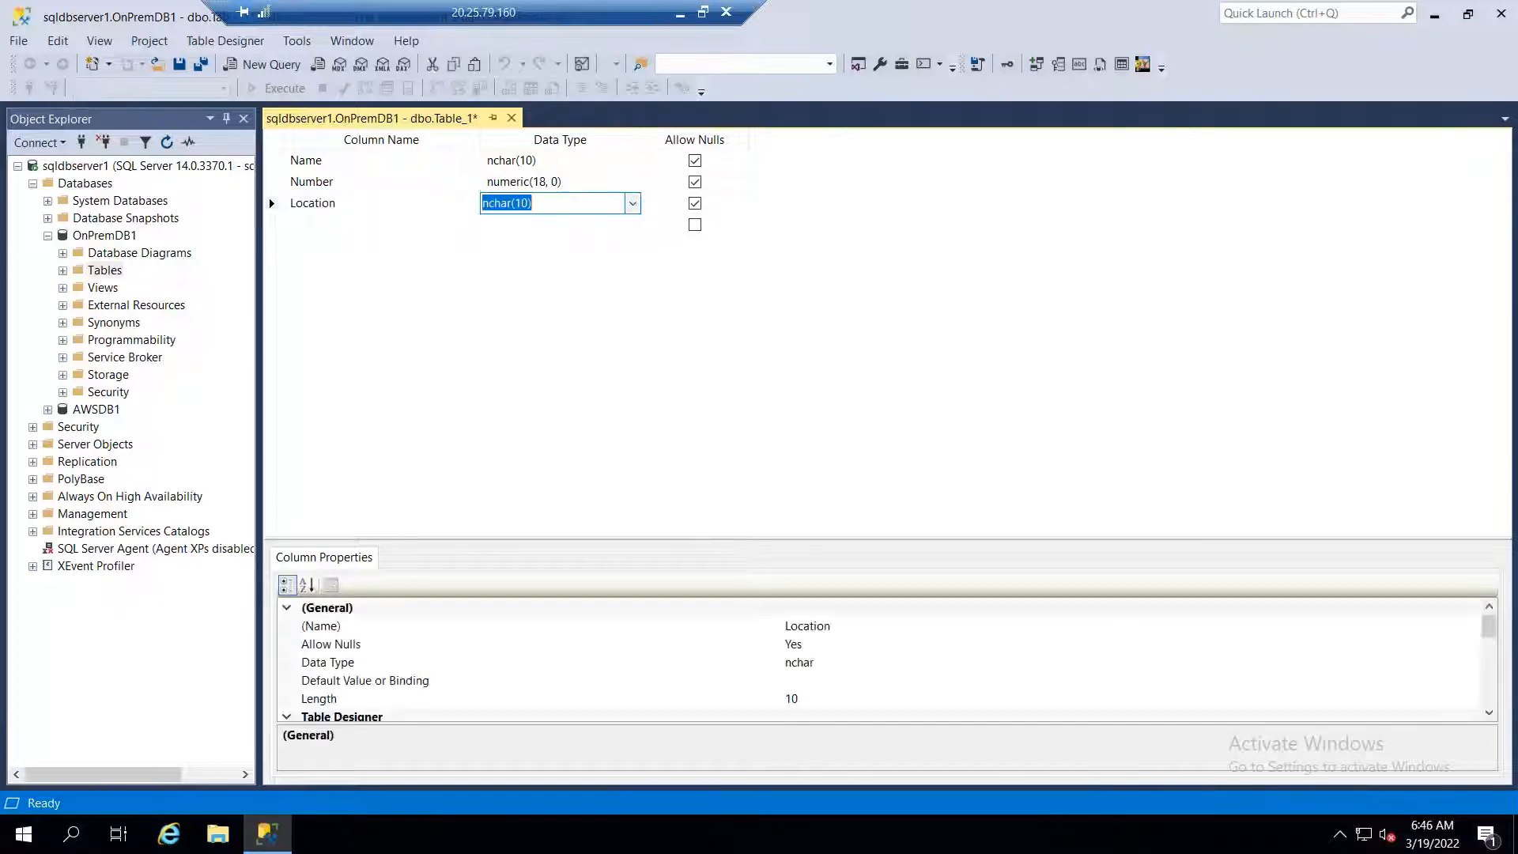
left_click(632, 207)
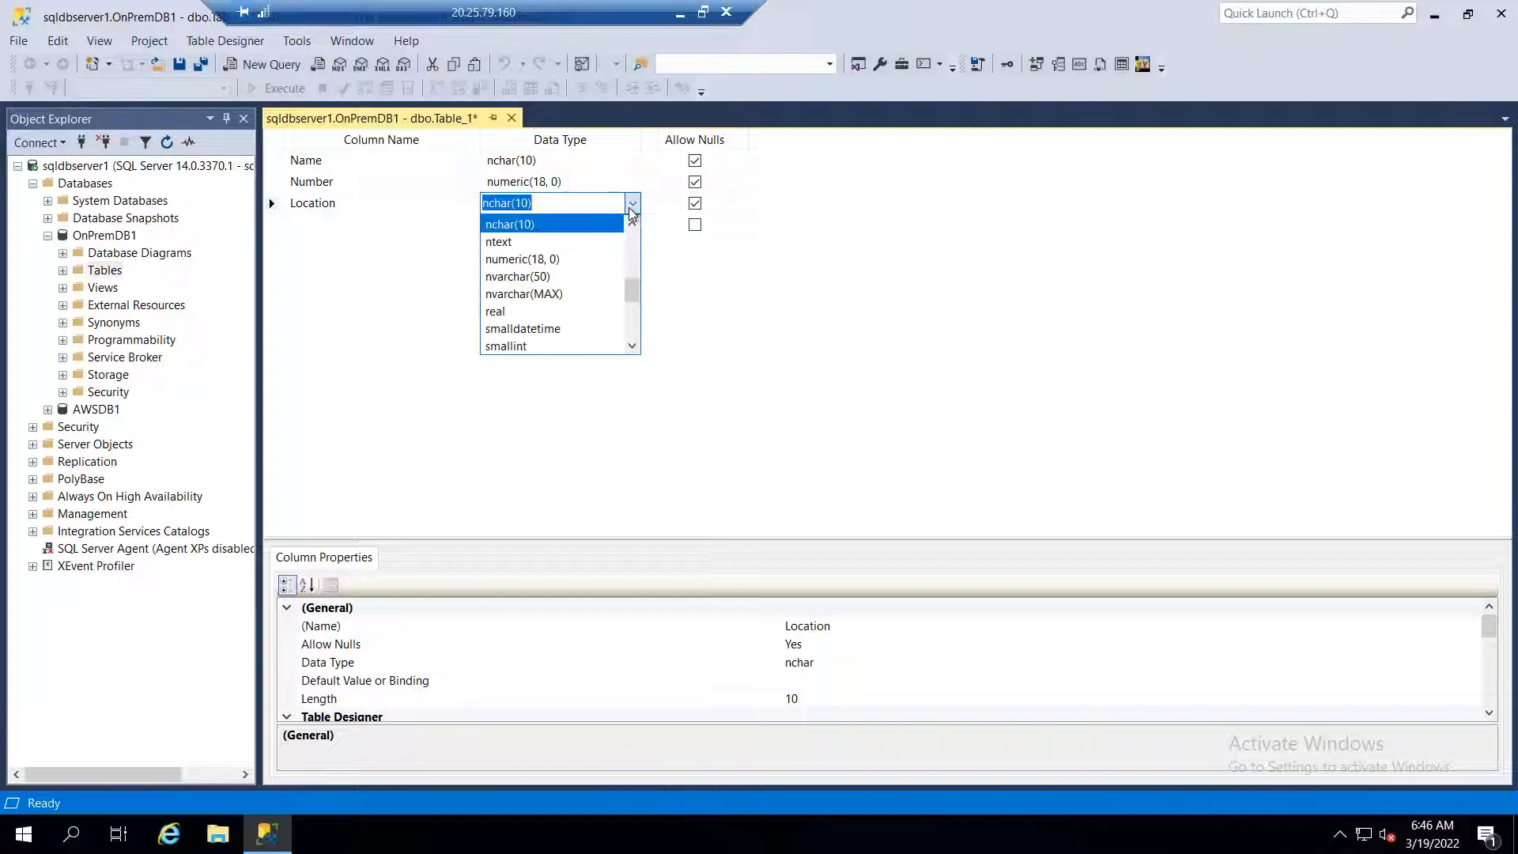
left_click(569, 252)
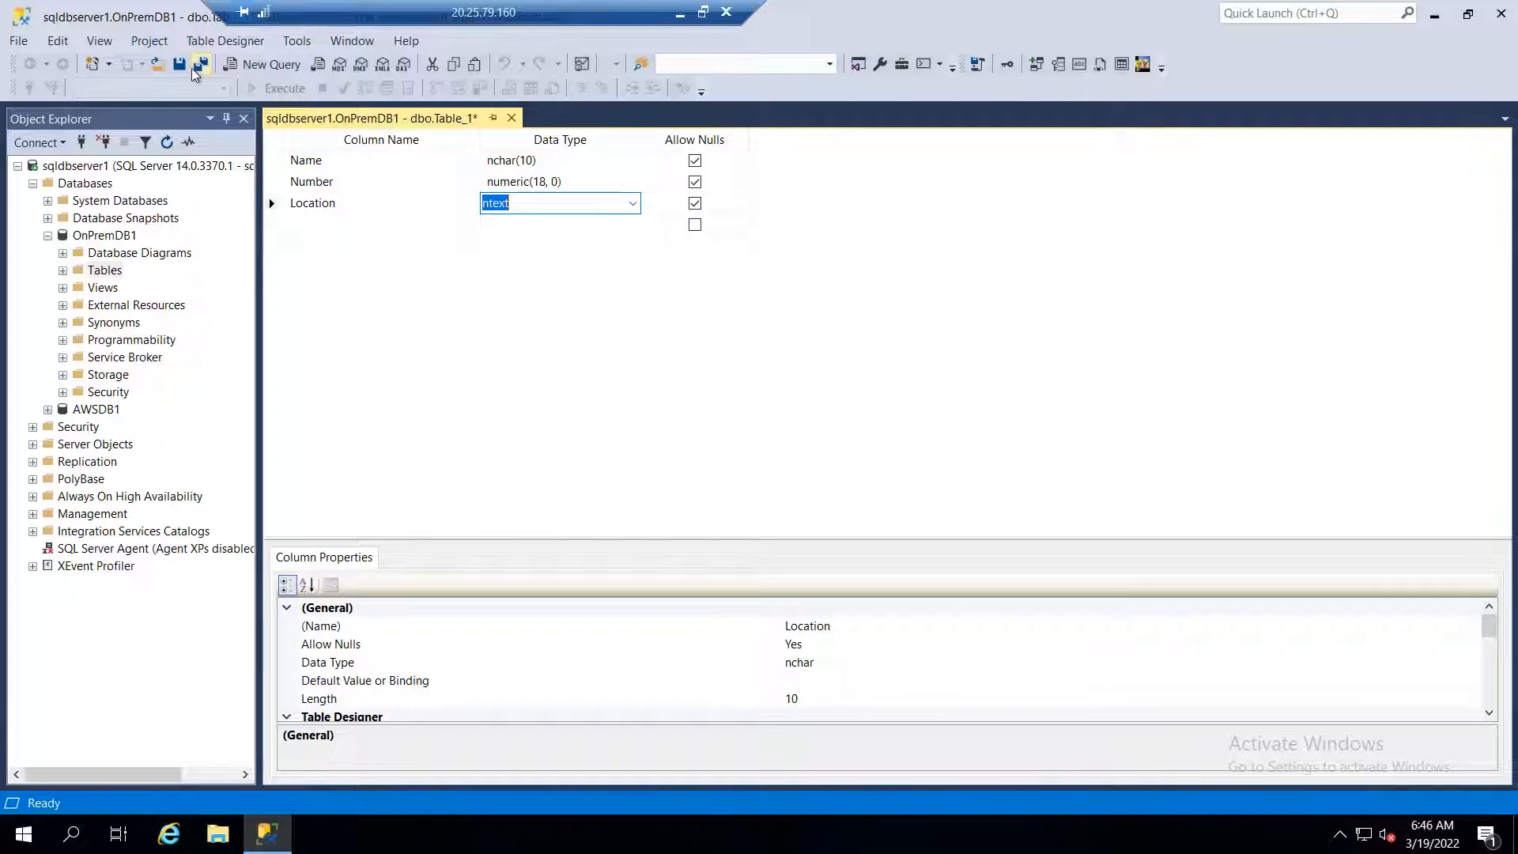
- Save the table as Saturday_Class_Table and expand the Tables folder of OnPremDB1
key("ctrl+s")
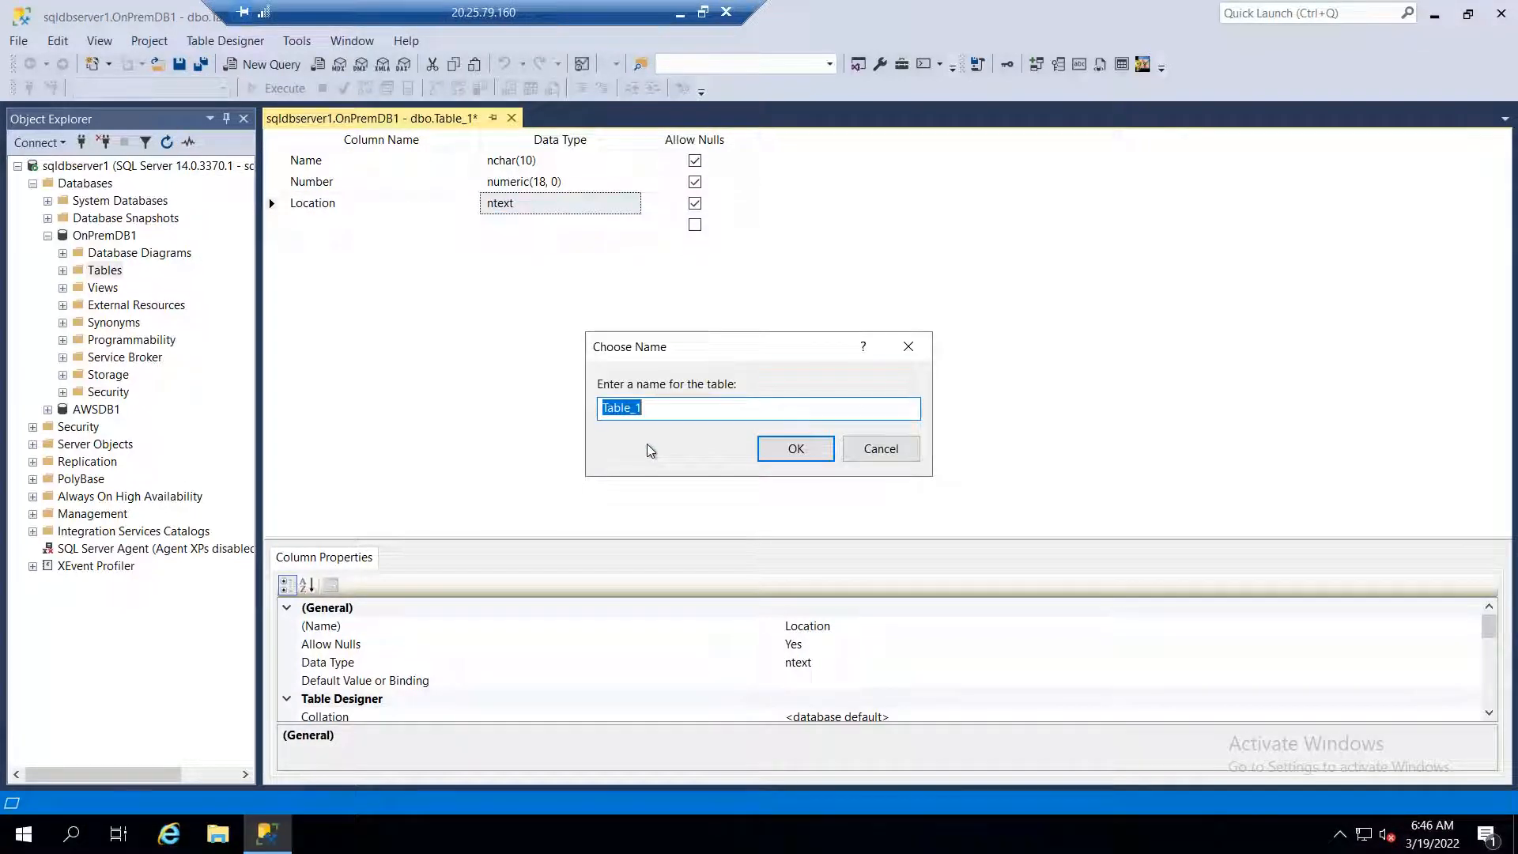
type("Saturday_Class_Table")
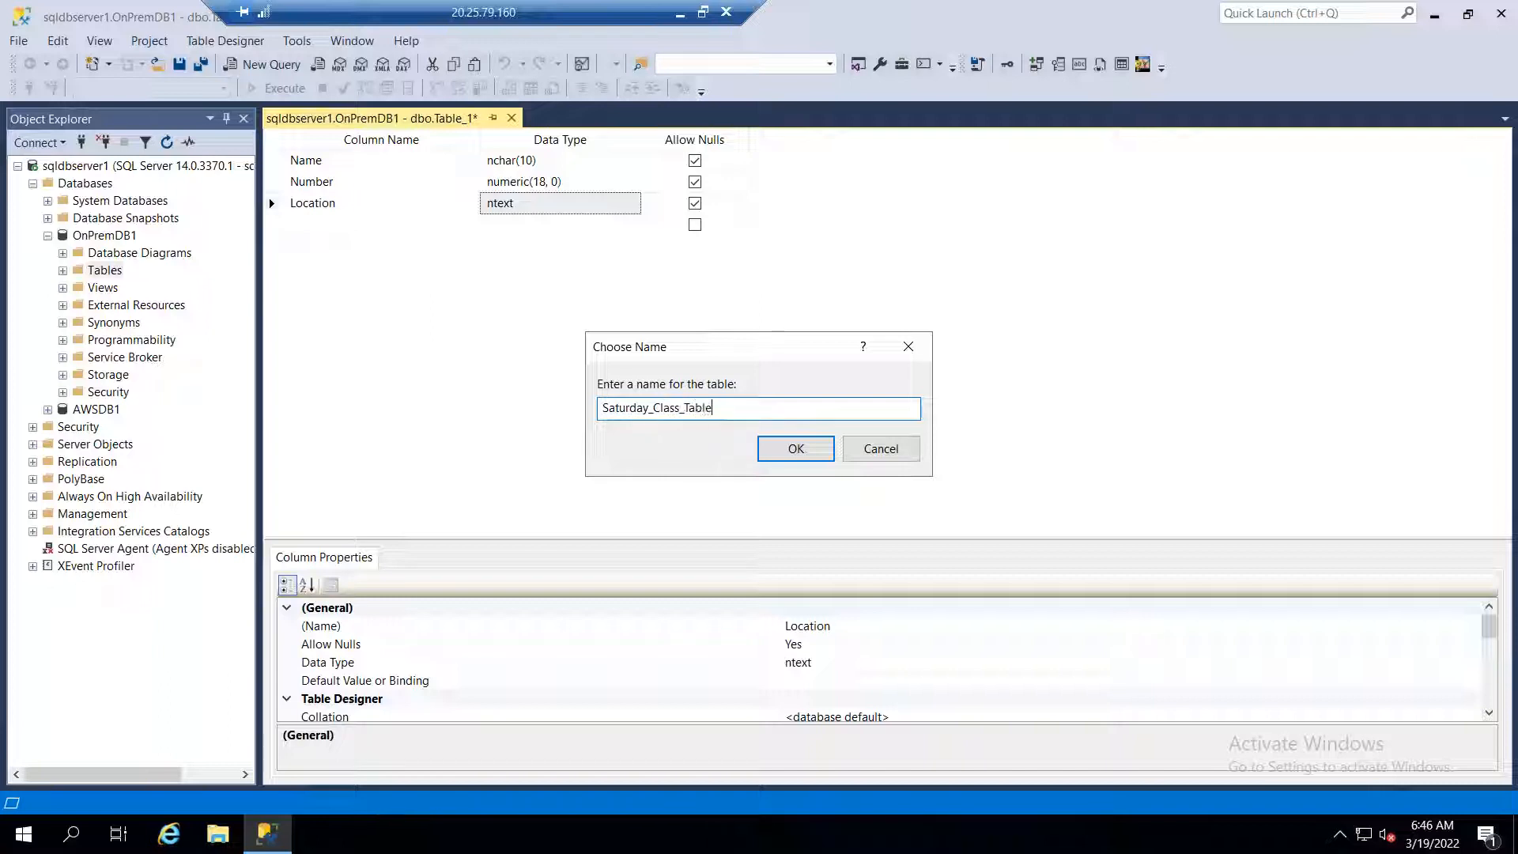
left_click(800, 450)
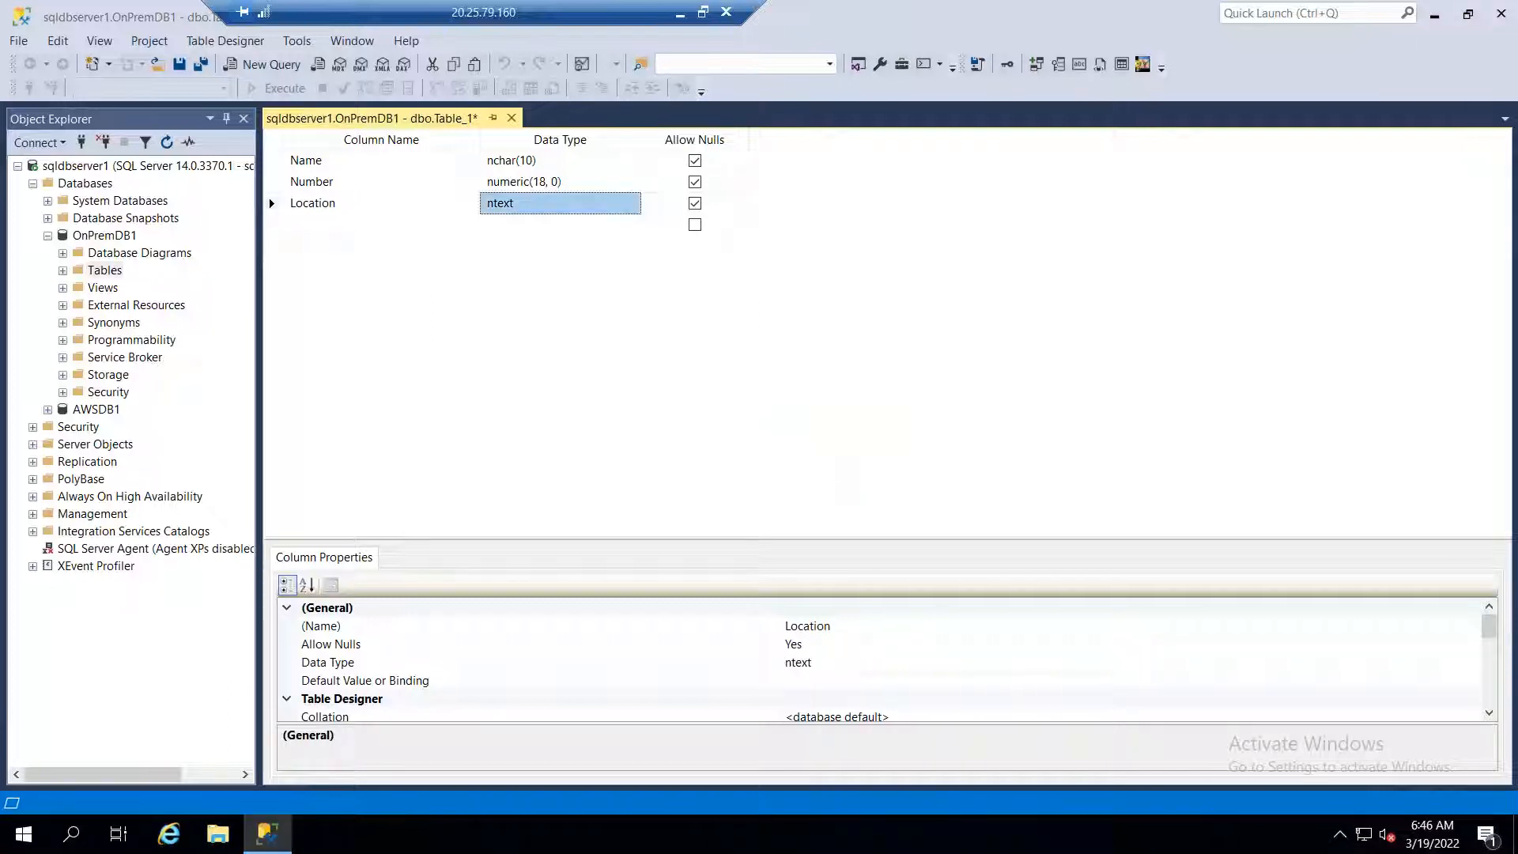
left_click(63, 272)
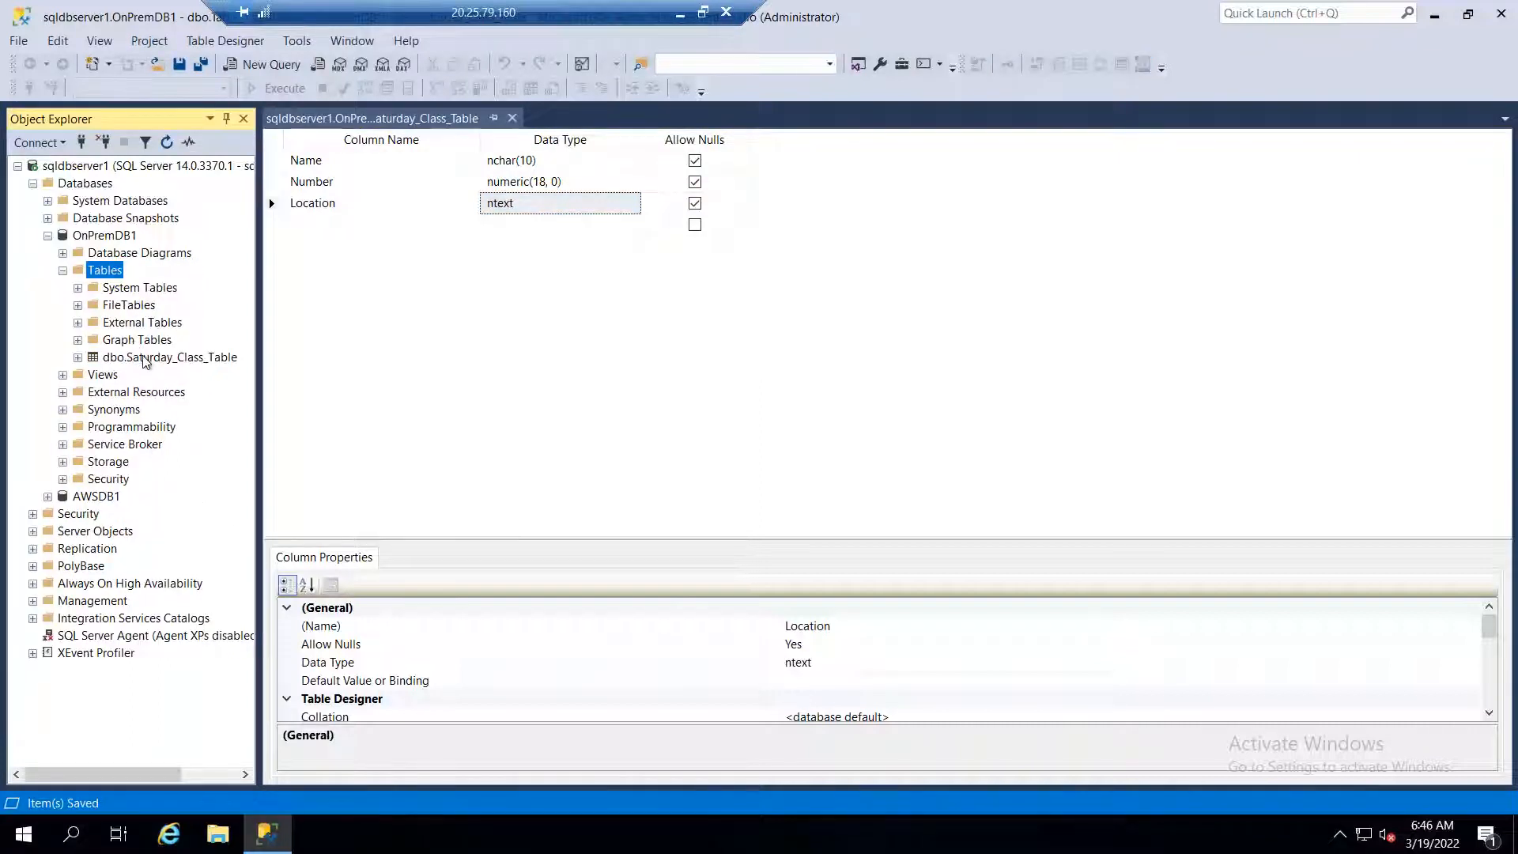
- Open the top 200 rows of Saturday_Class_Table for editing and enter a first row with a person's name, Number 1 and Location US
right_click(146, 362)
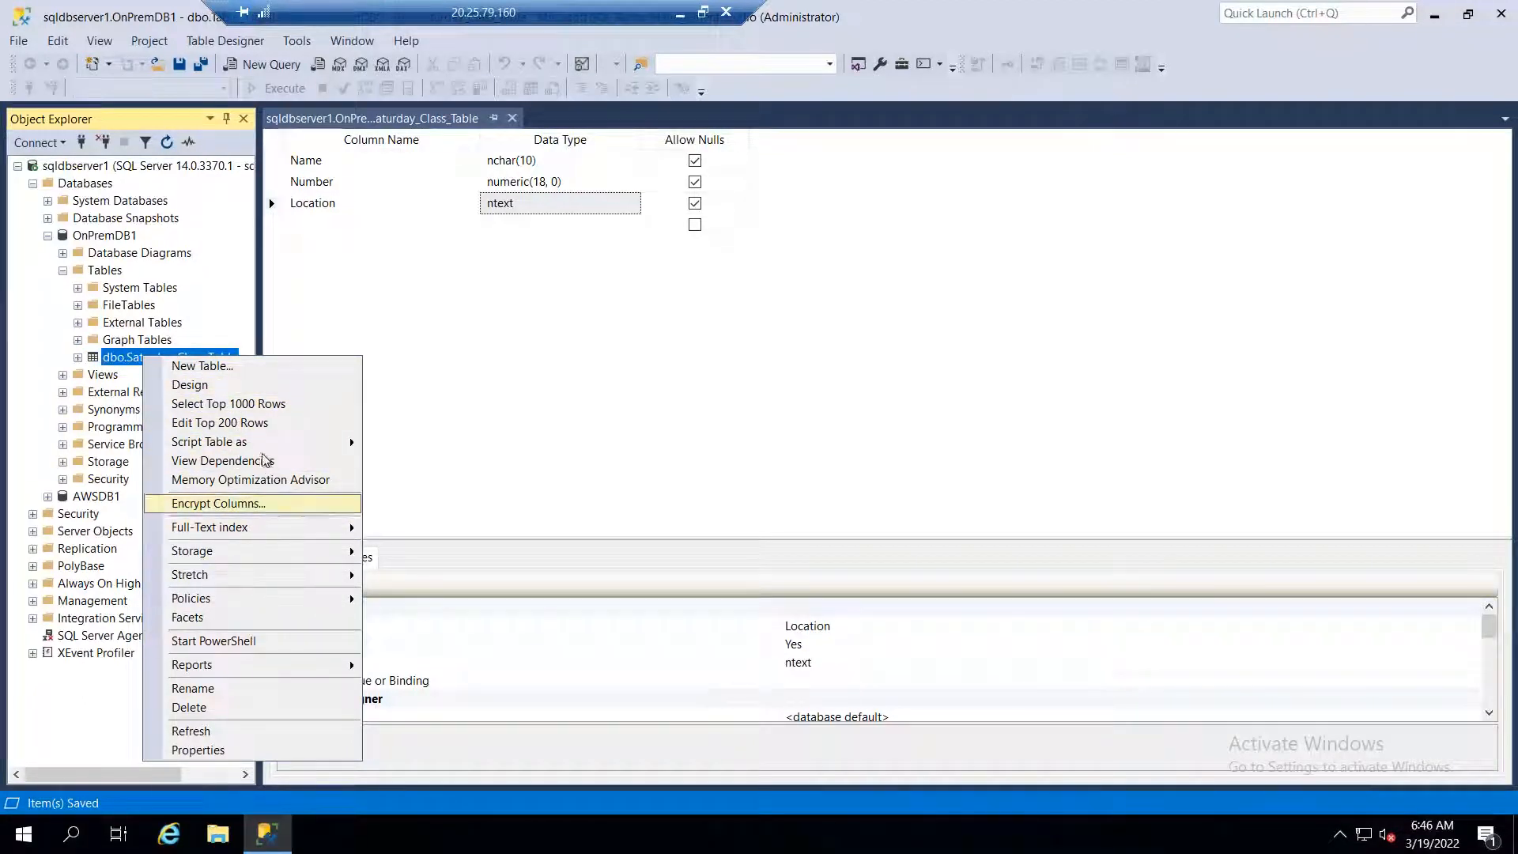
left_click(254, 424)
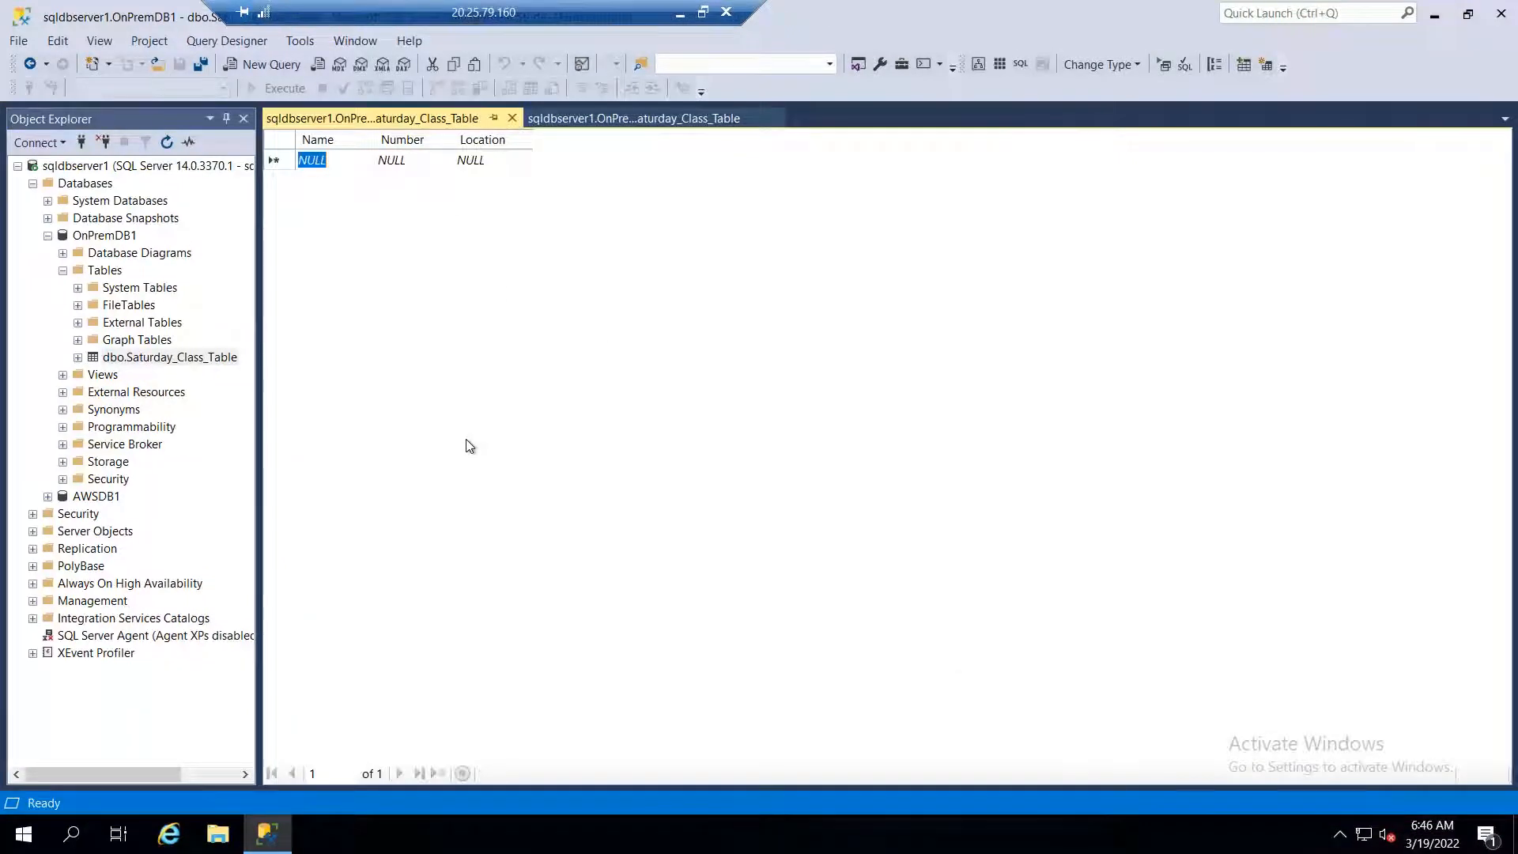
type("Ganesh")
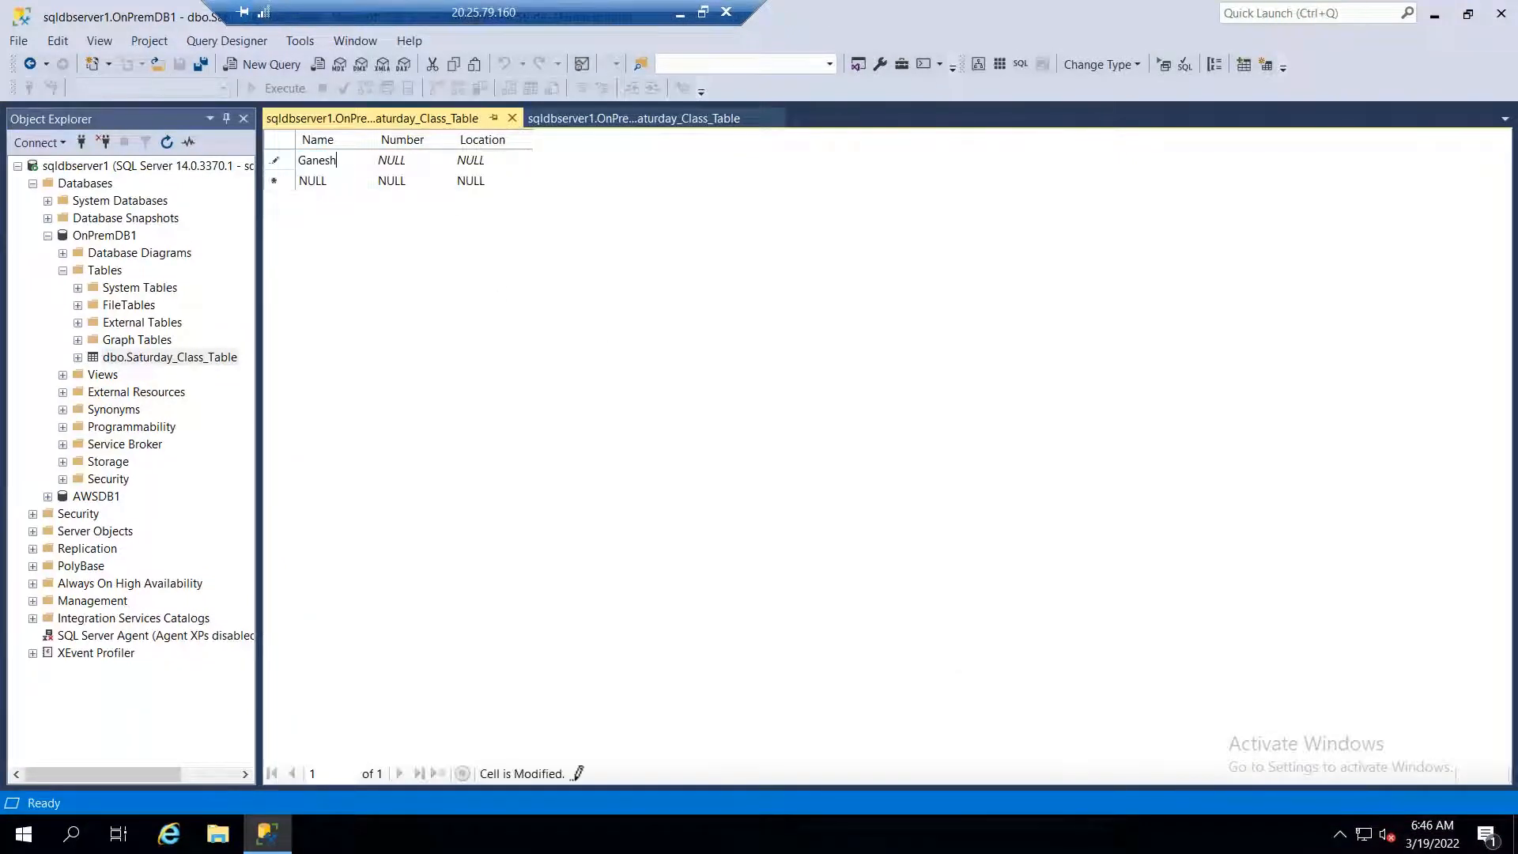
left_click(411, 161)
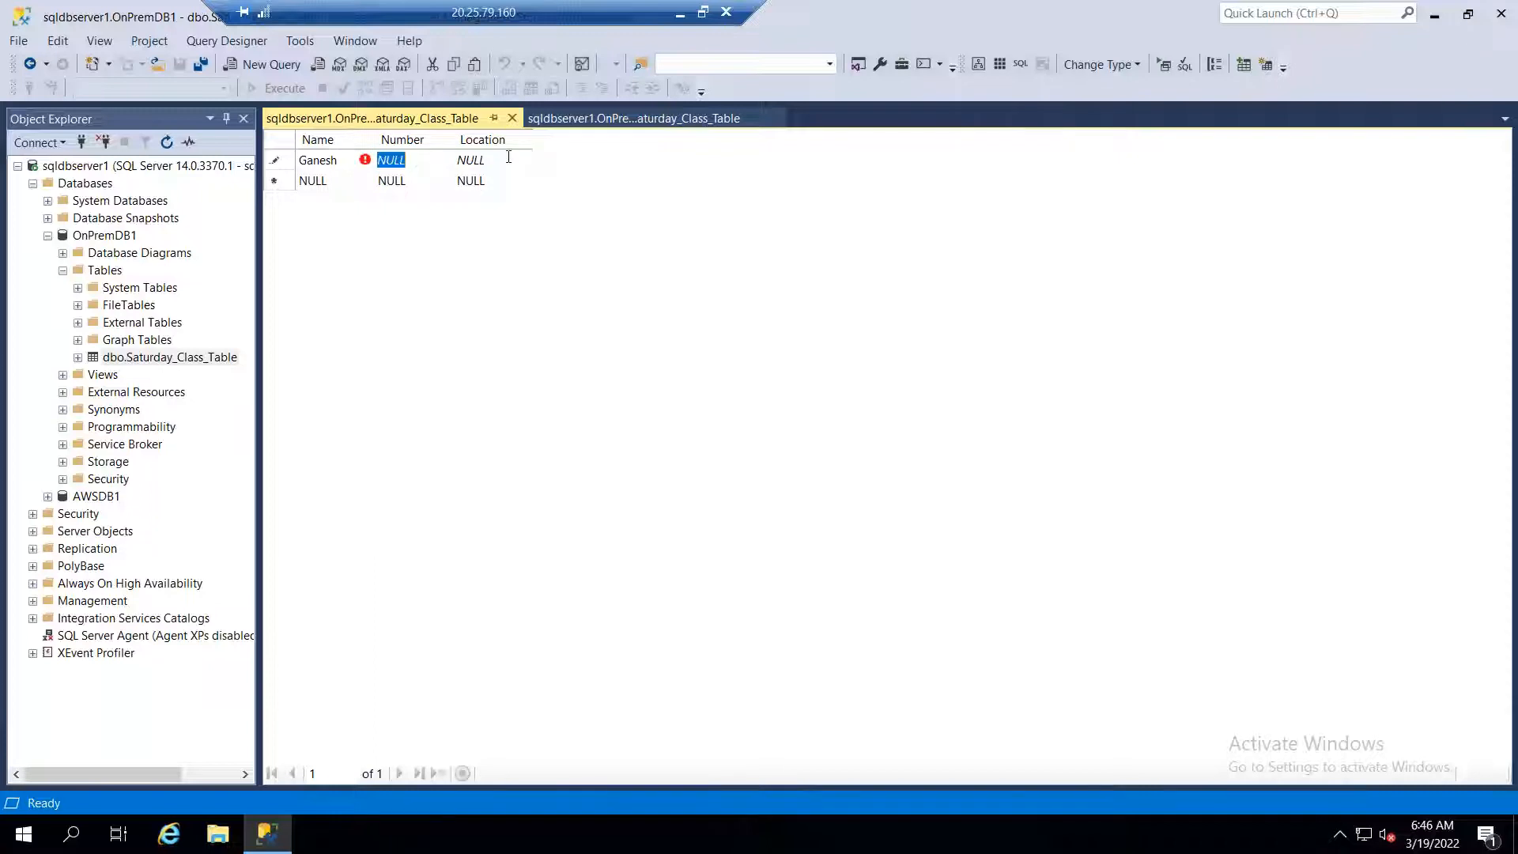
type("1")
key("Tab")
type("U")
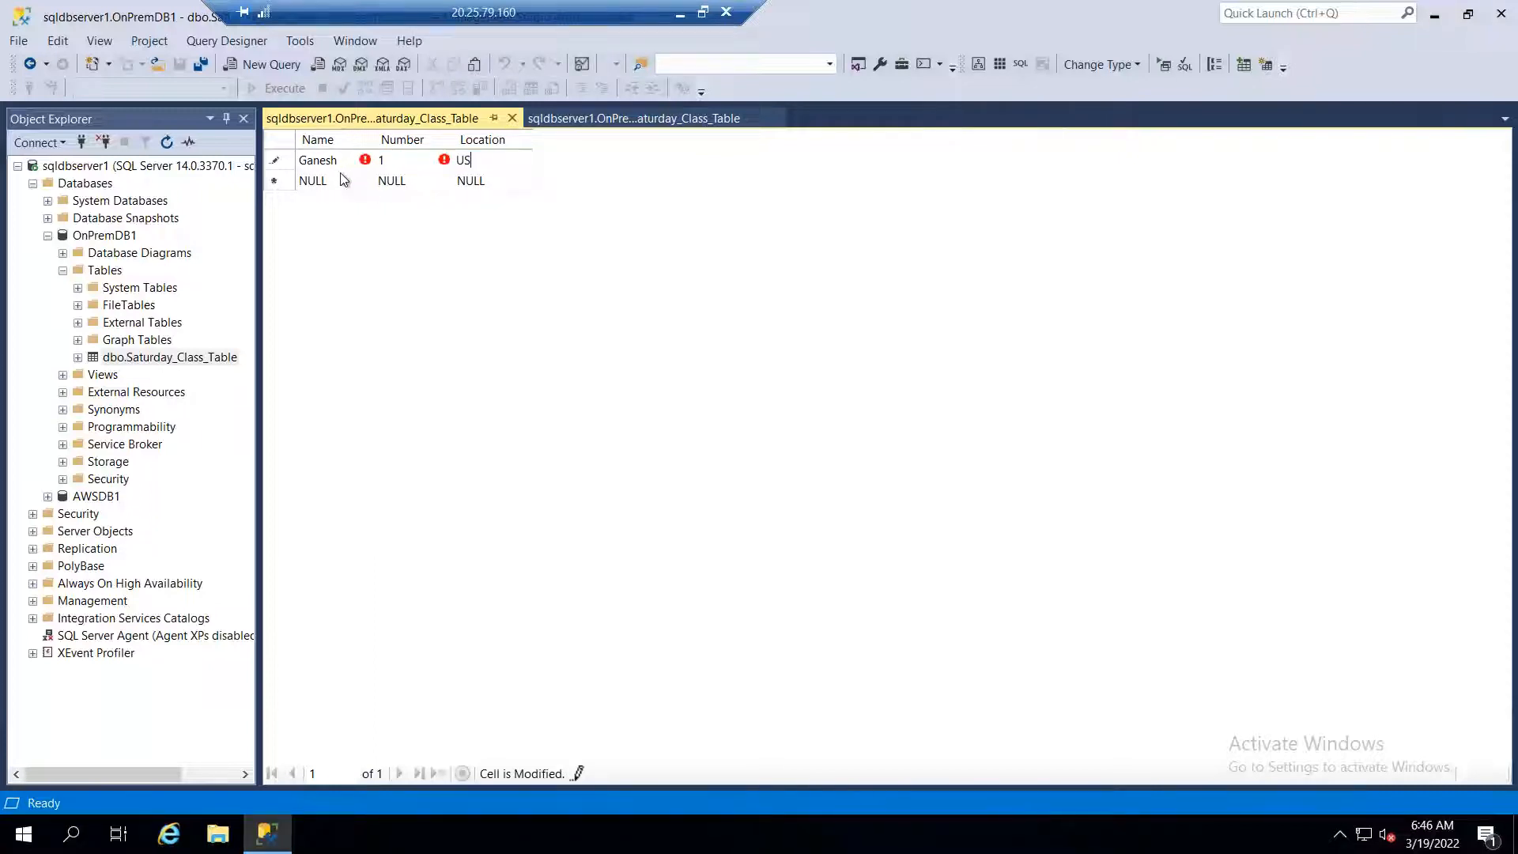
- Fill the second row with another person's name, Number 2 and Location India
left_click(342, 180)
type("Ba")
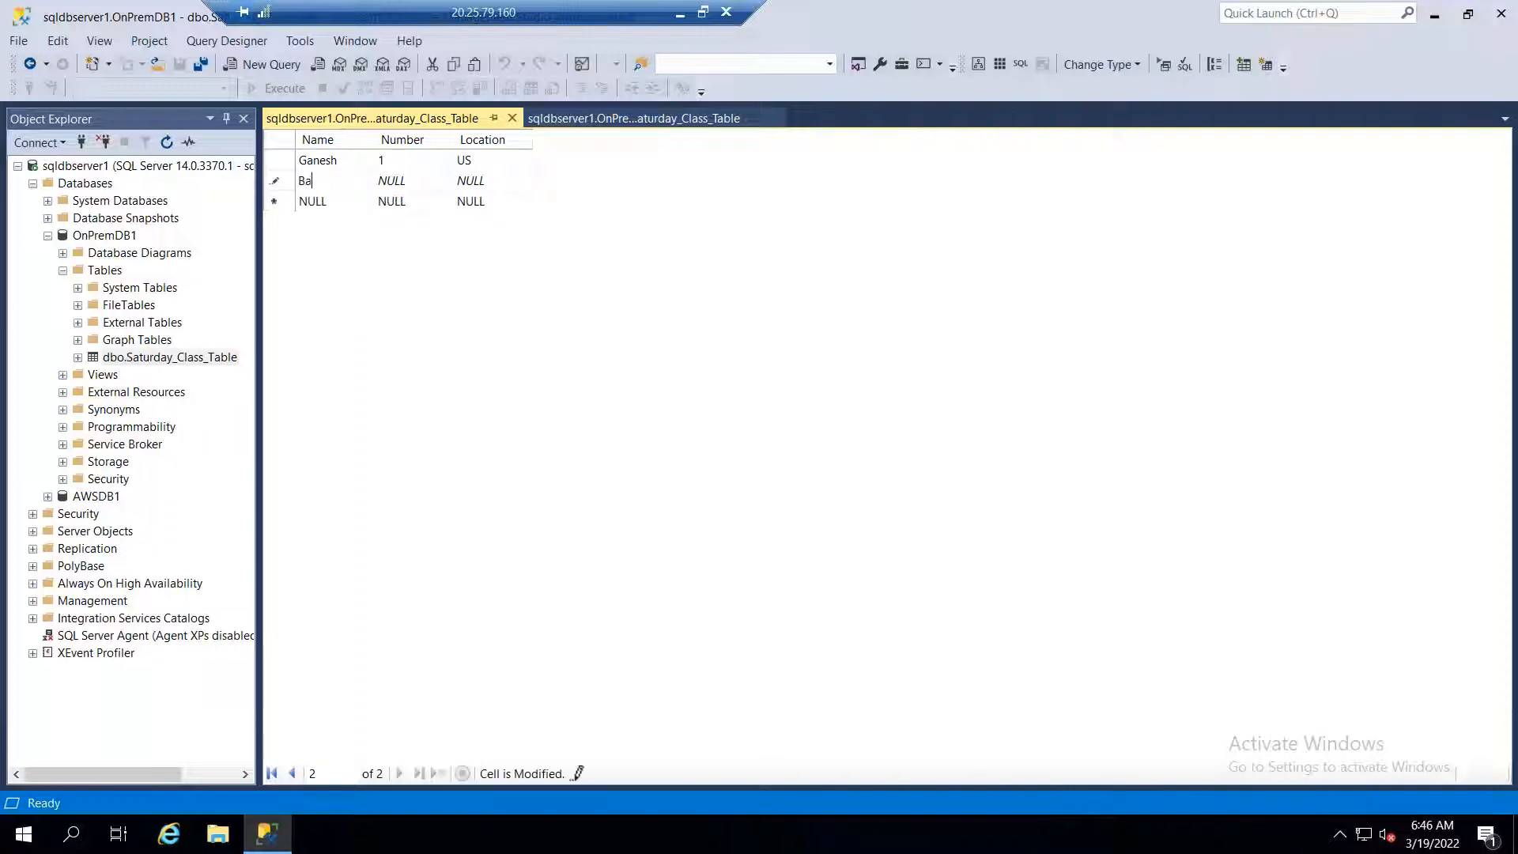
type("la")
key("Tab")
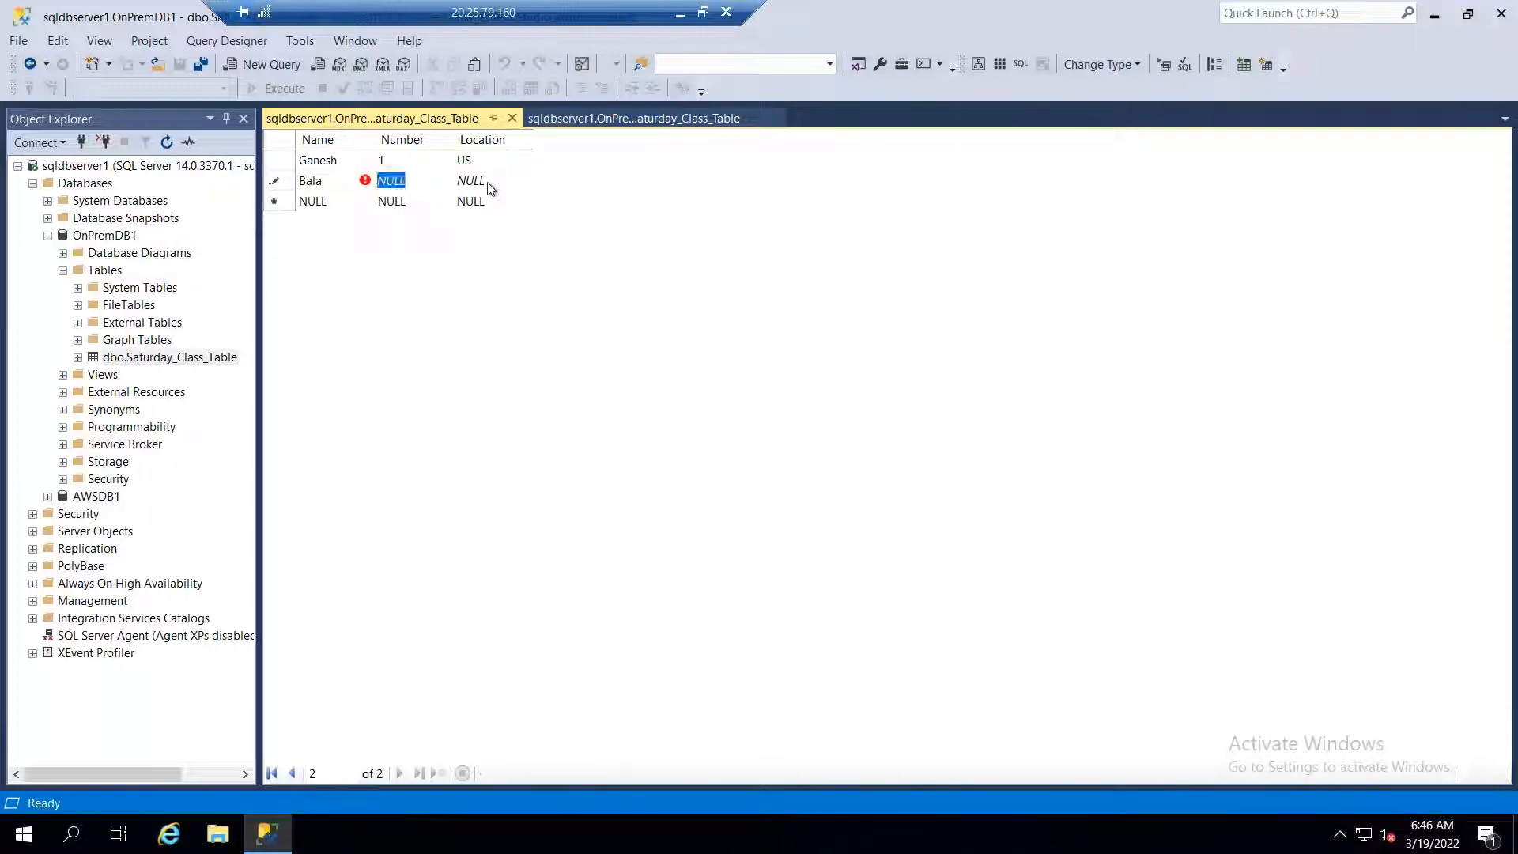
type("2")
key("Tab")
type("INd")
key("BackSpace")
key("BackSpace")
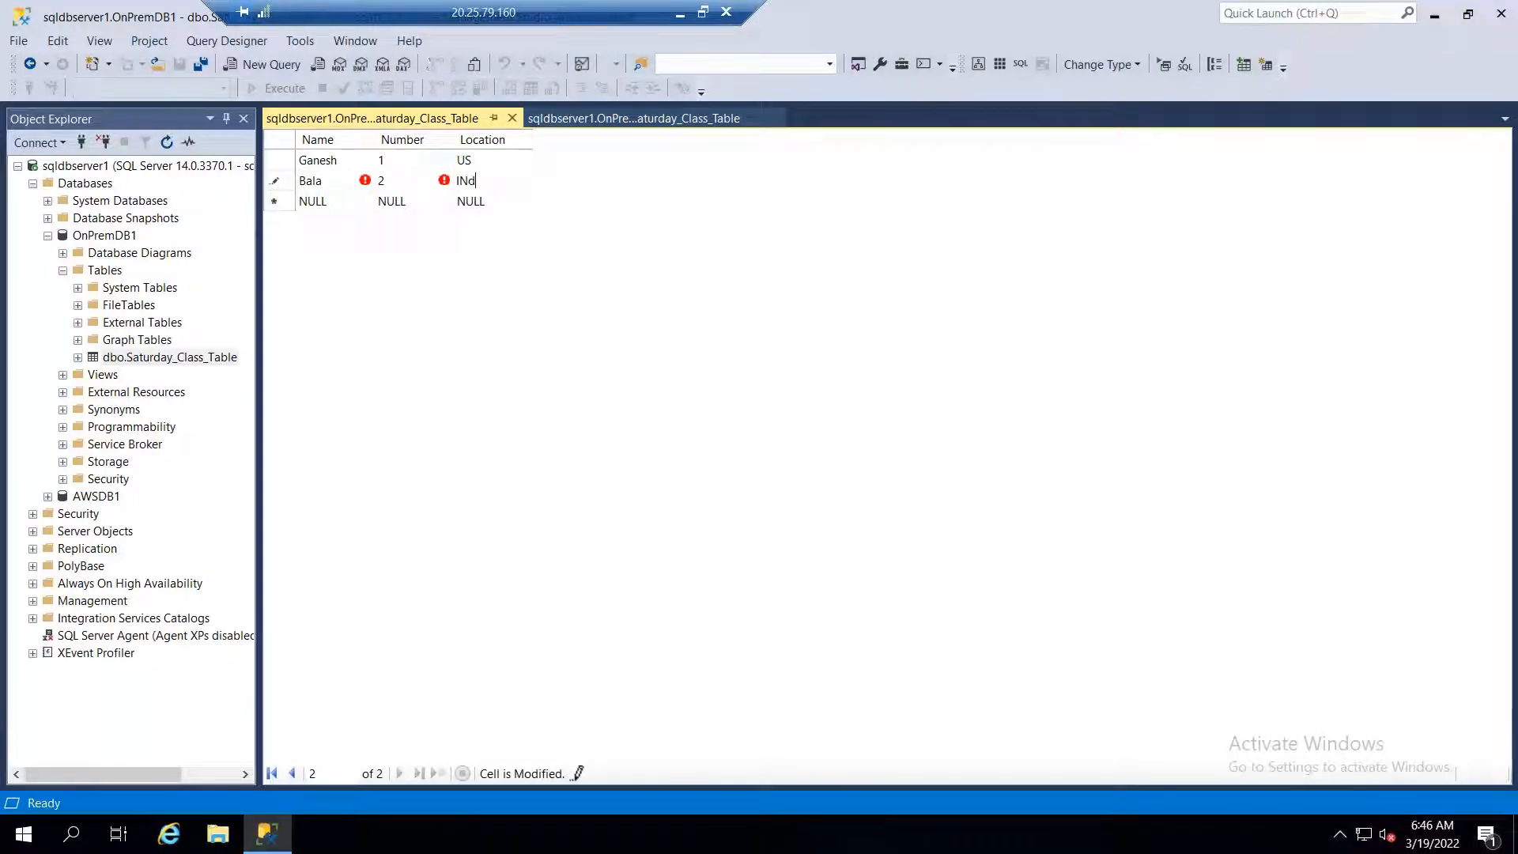
type("dia")
- Fill the third row with a person's name, Number 3 and Location Bangalore
left_click(333, 200)
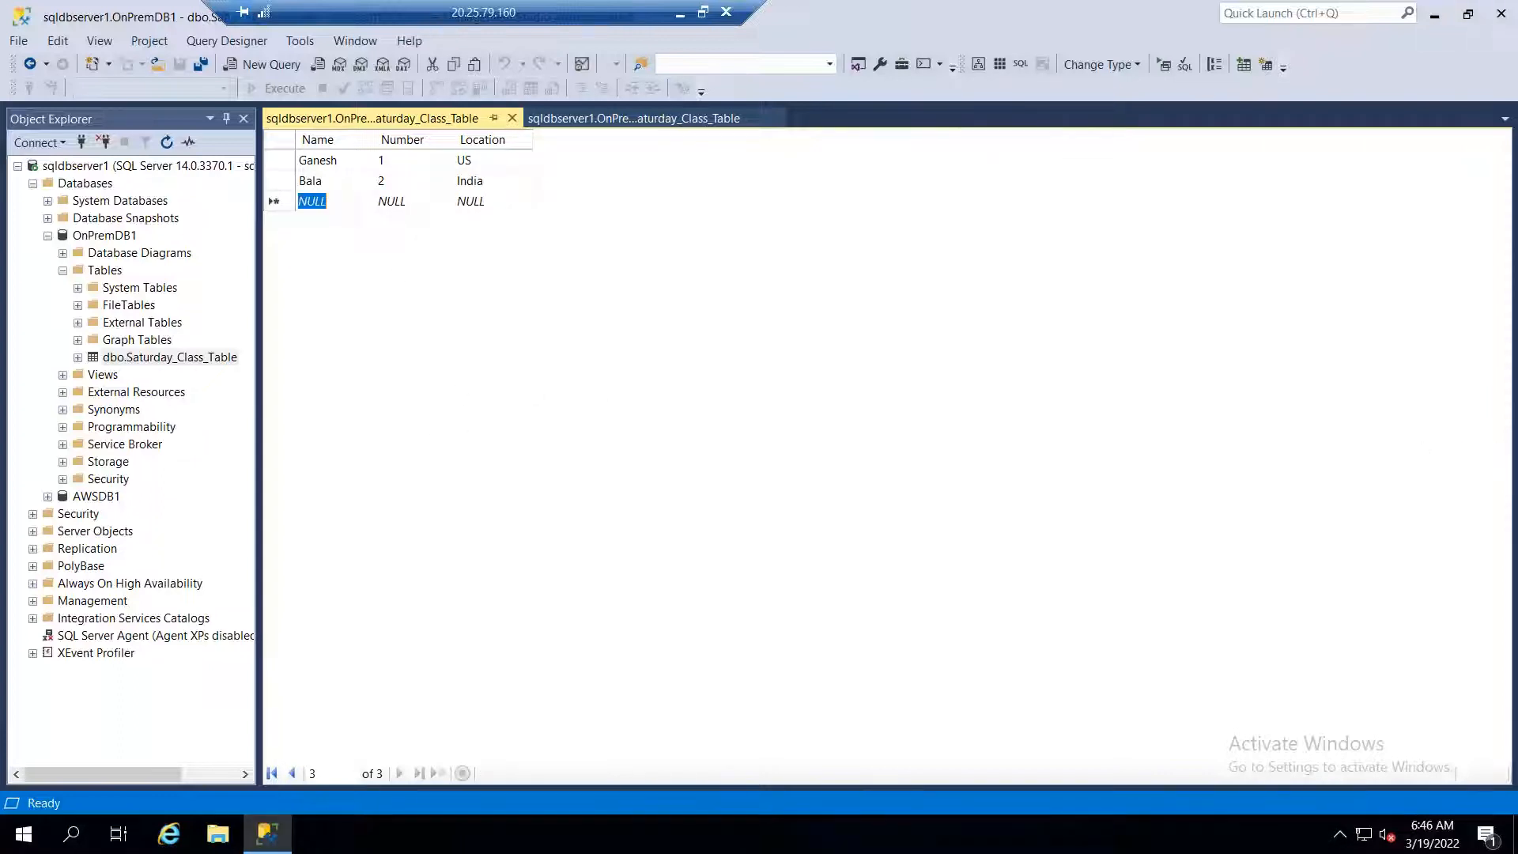
type("Nanda")
key("Tab")
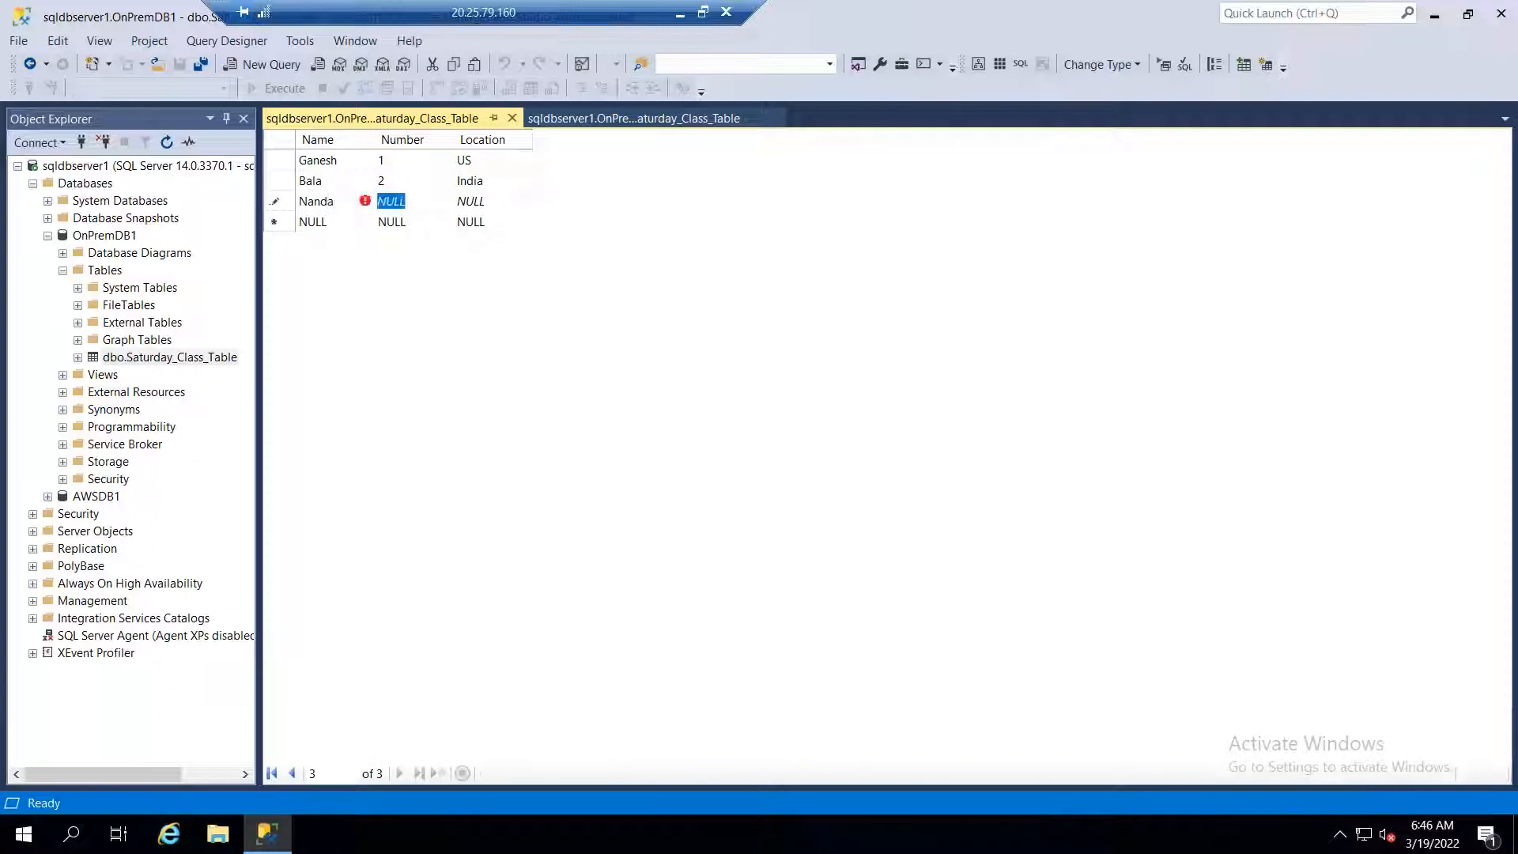
type("3")
key("Tab")
type("Bangalore")
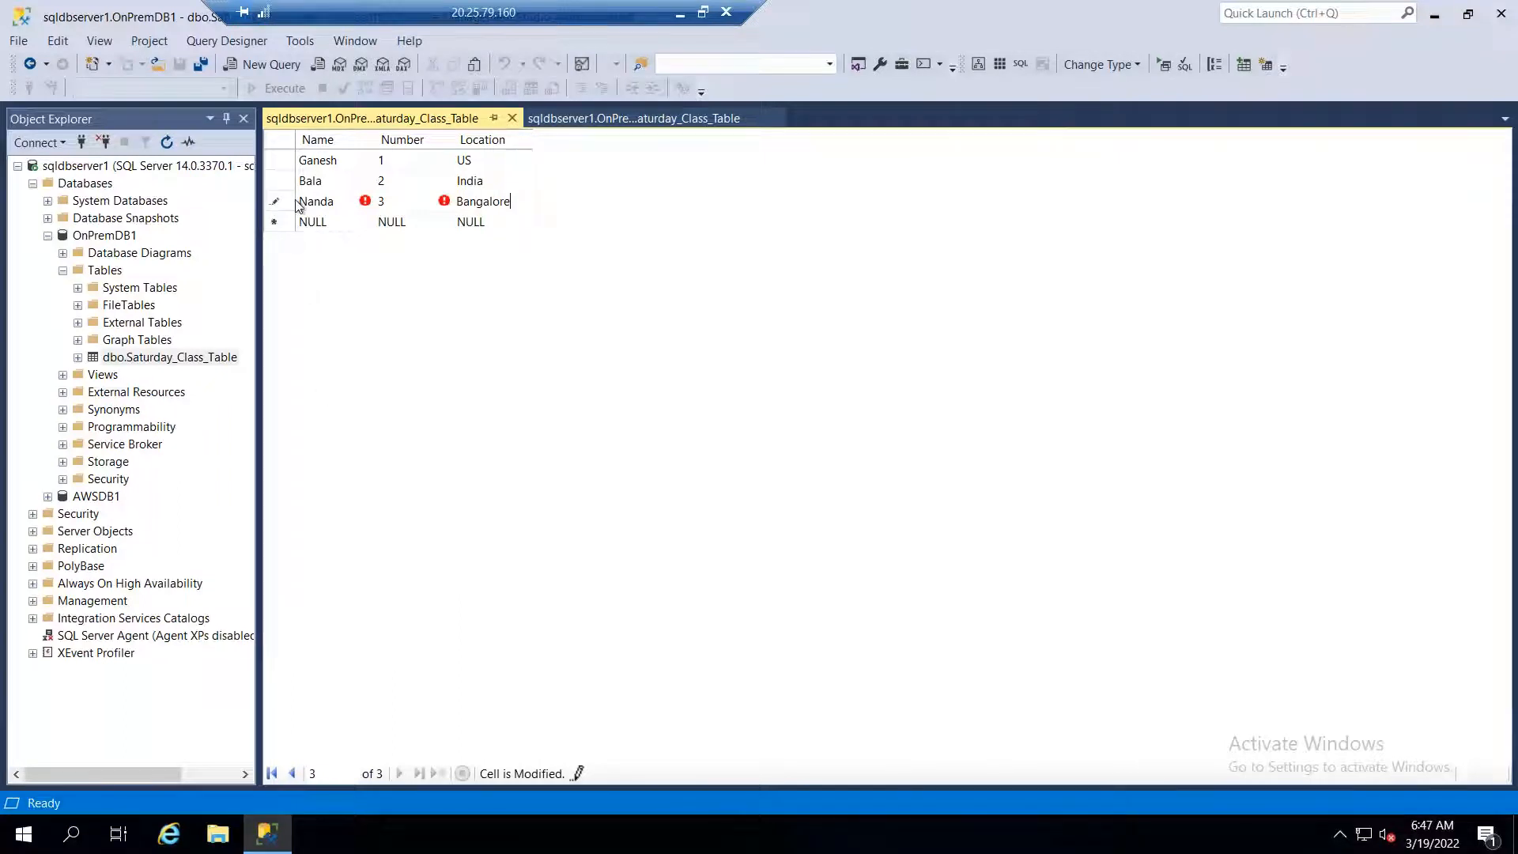
- Fill the fourth row with a person's name, Number 4 and Location Chennai
left_click(314, 222)
type("Karthik")
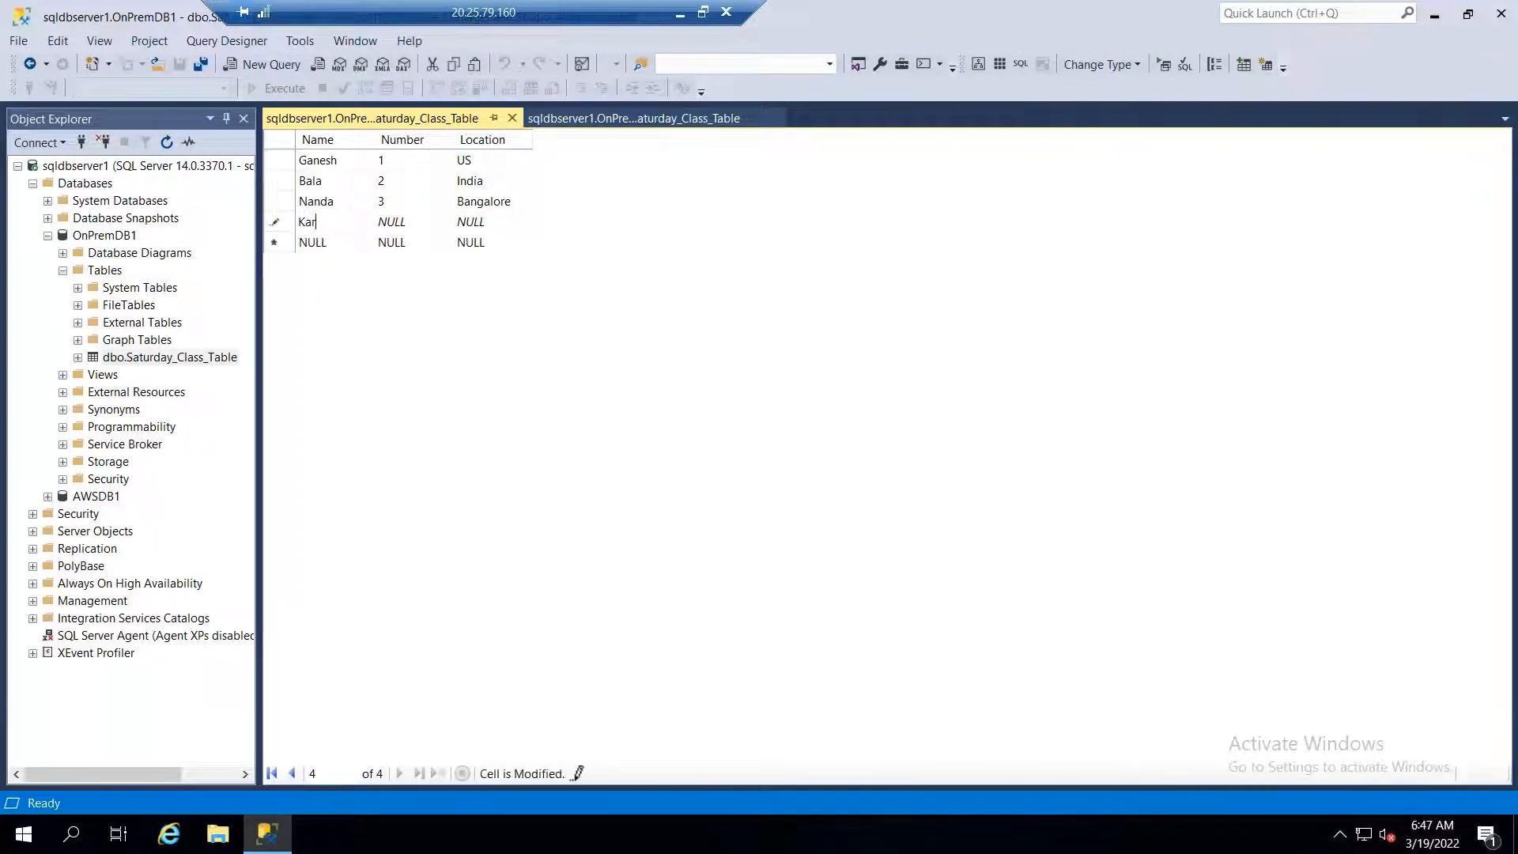
key("Tab")
type("4")
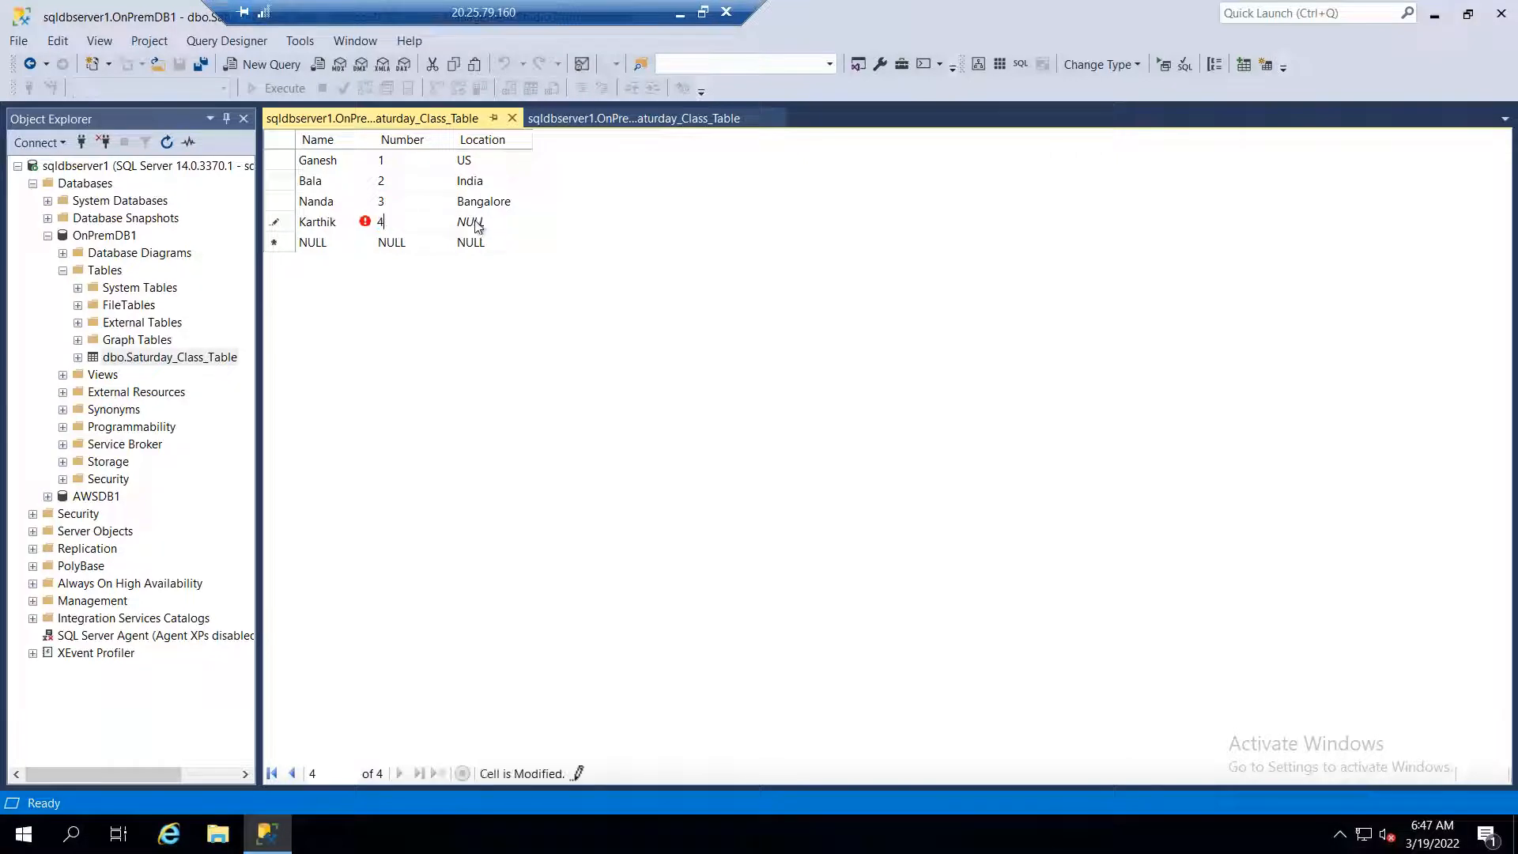
left_click(476, 224)
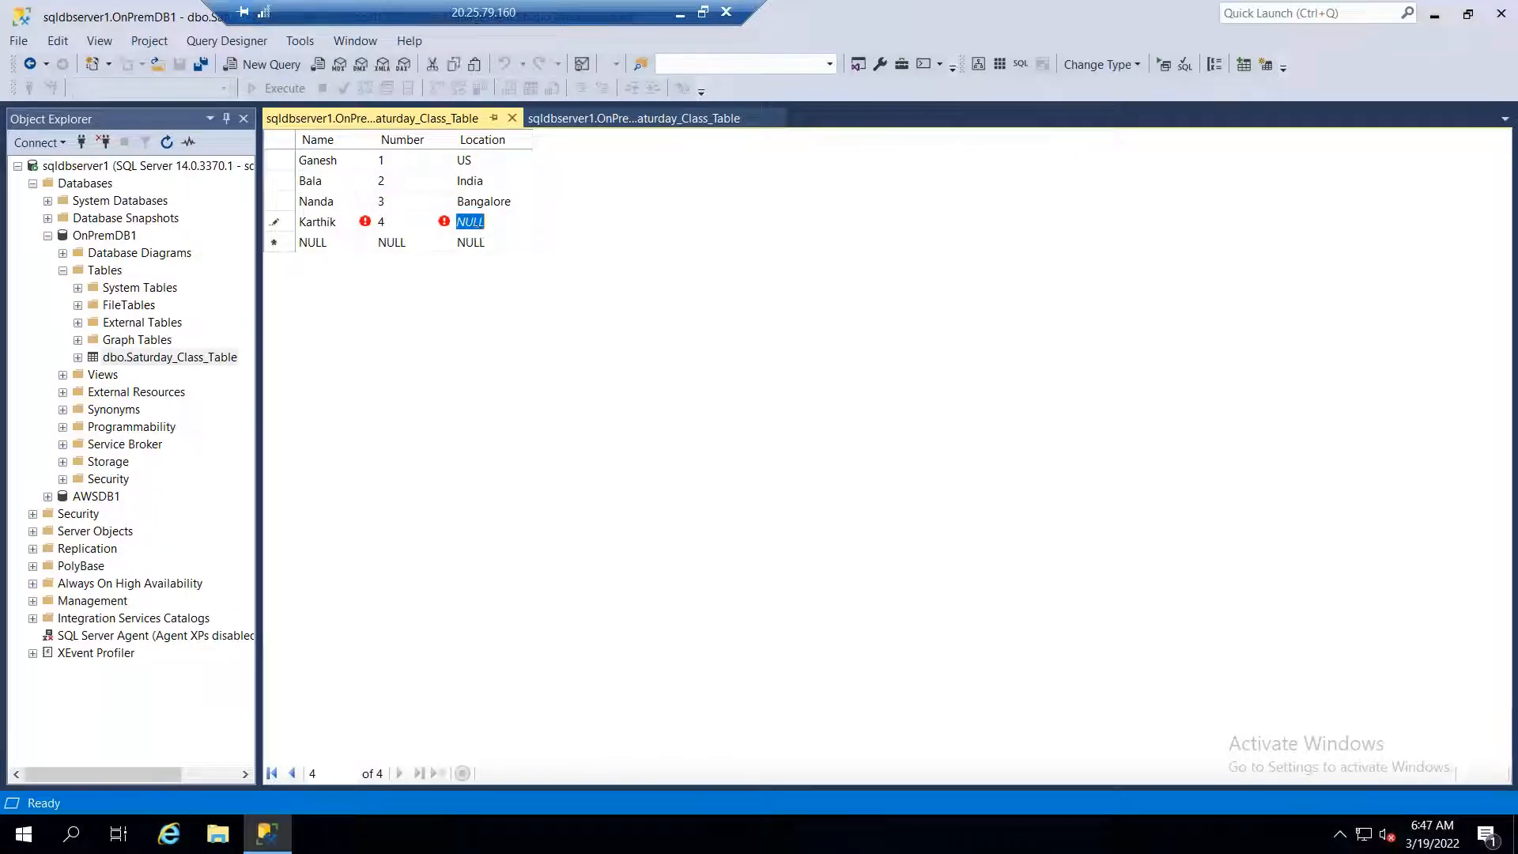
type("Chennai")
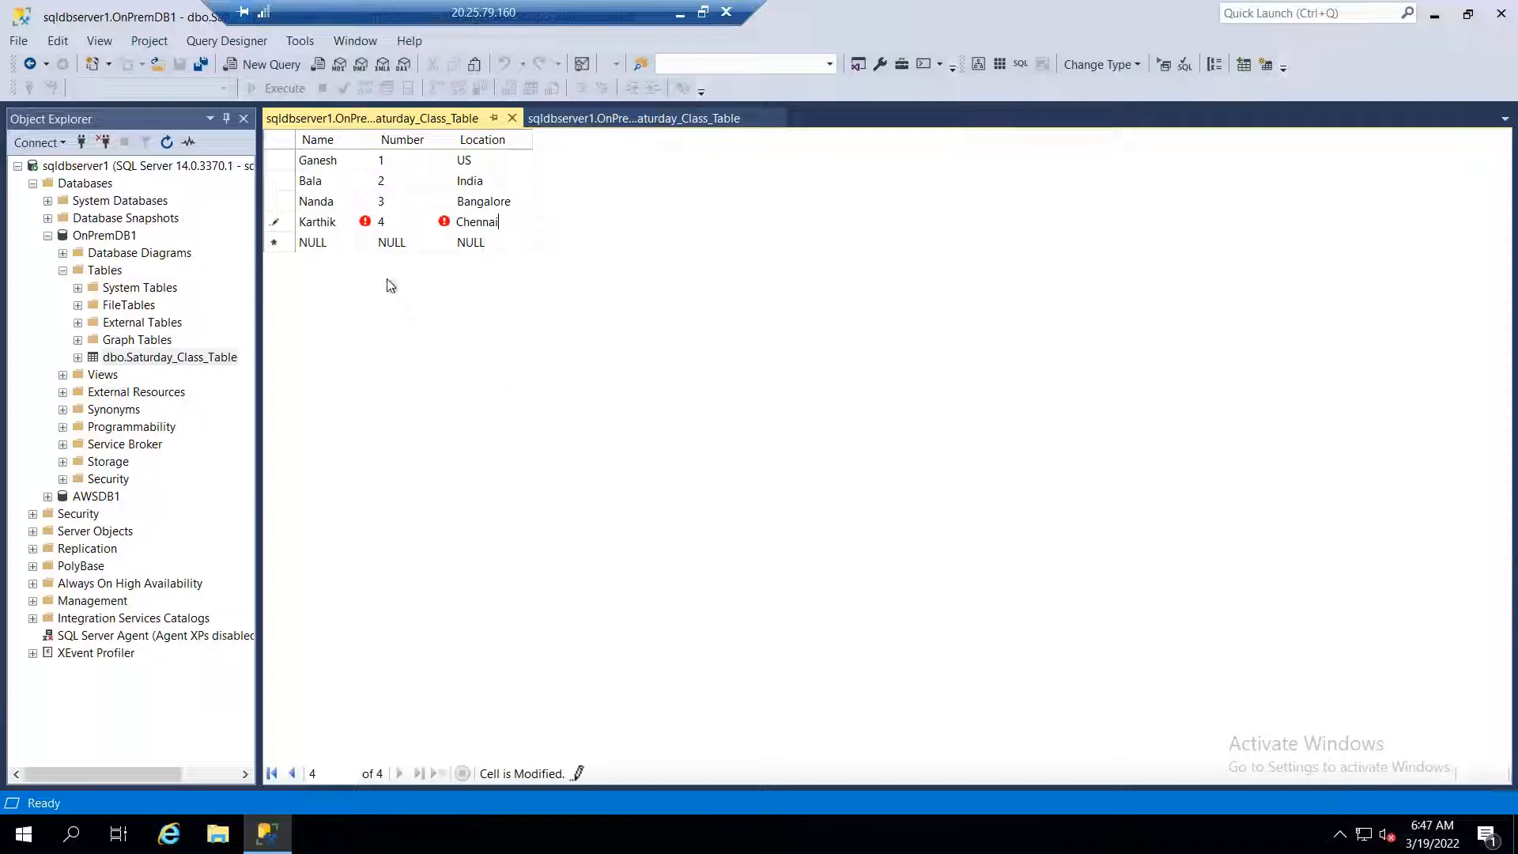
- Fill the fifth row with a person's name, Number 5 and Location Madurai, and save all open items
left_click(332, 243)
type("Sathiyaraj")
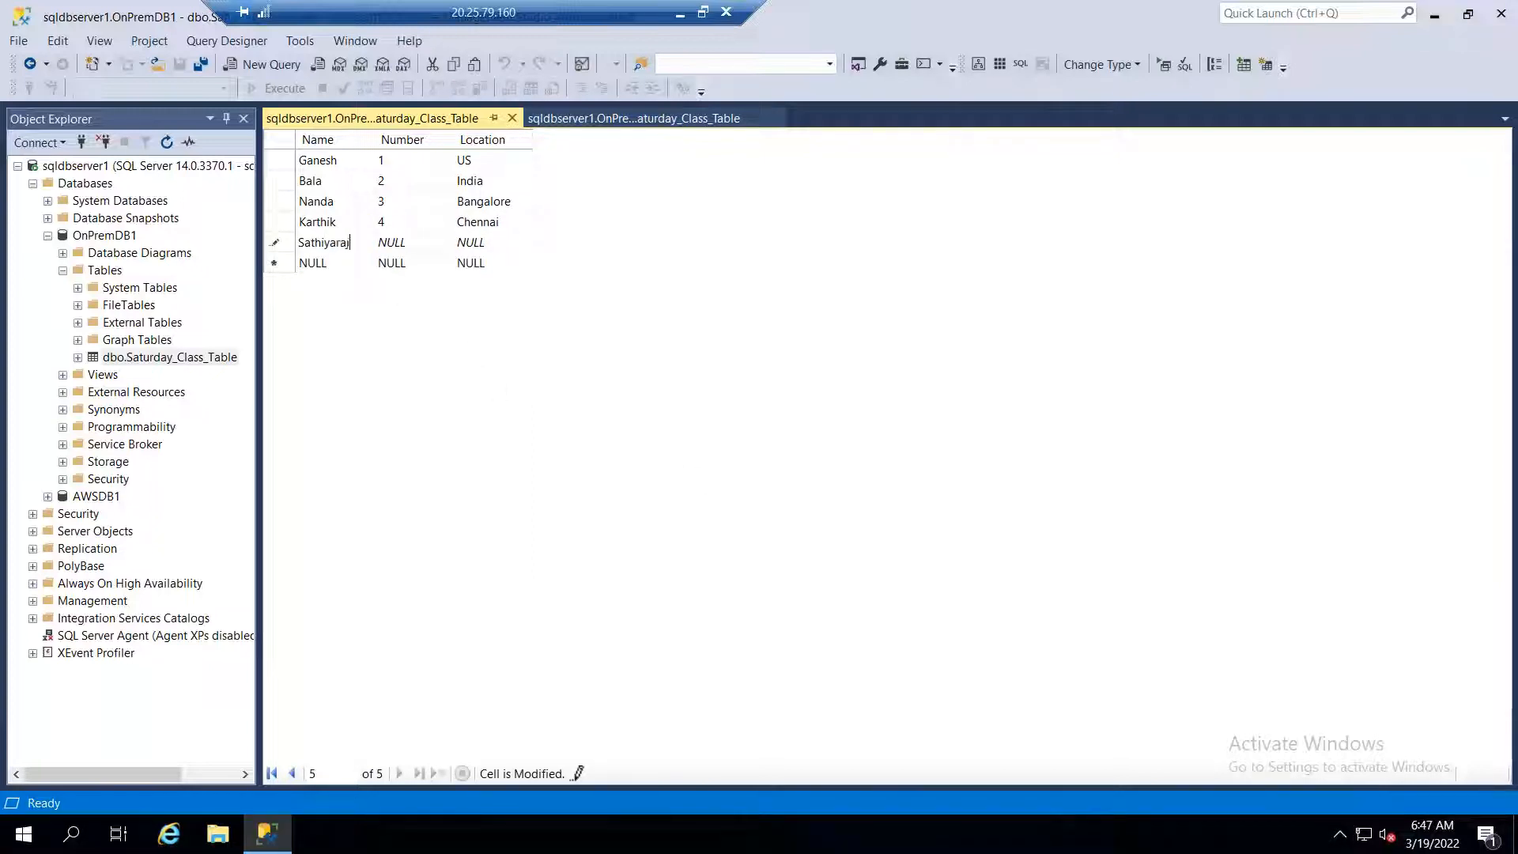
key("Tab")
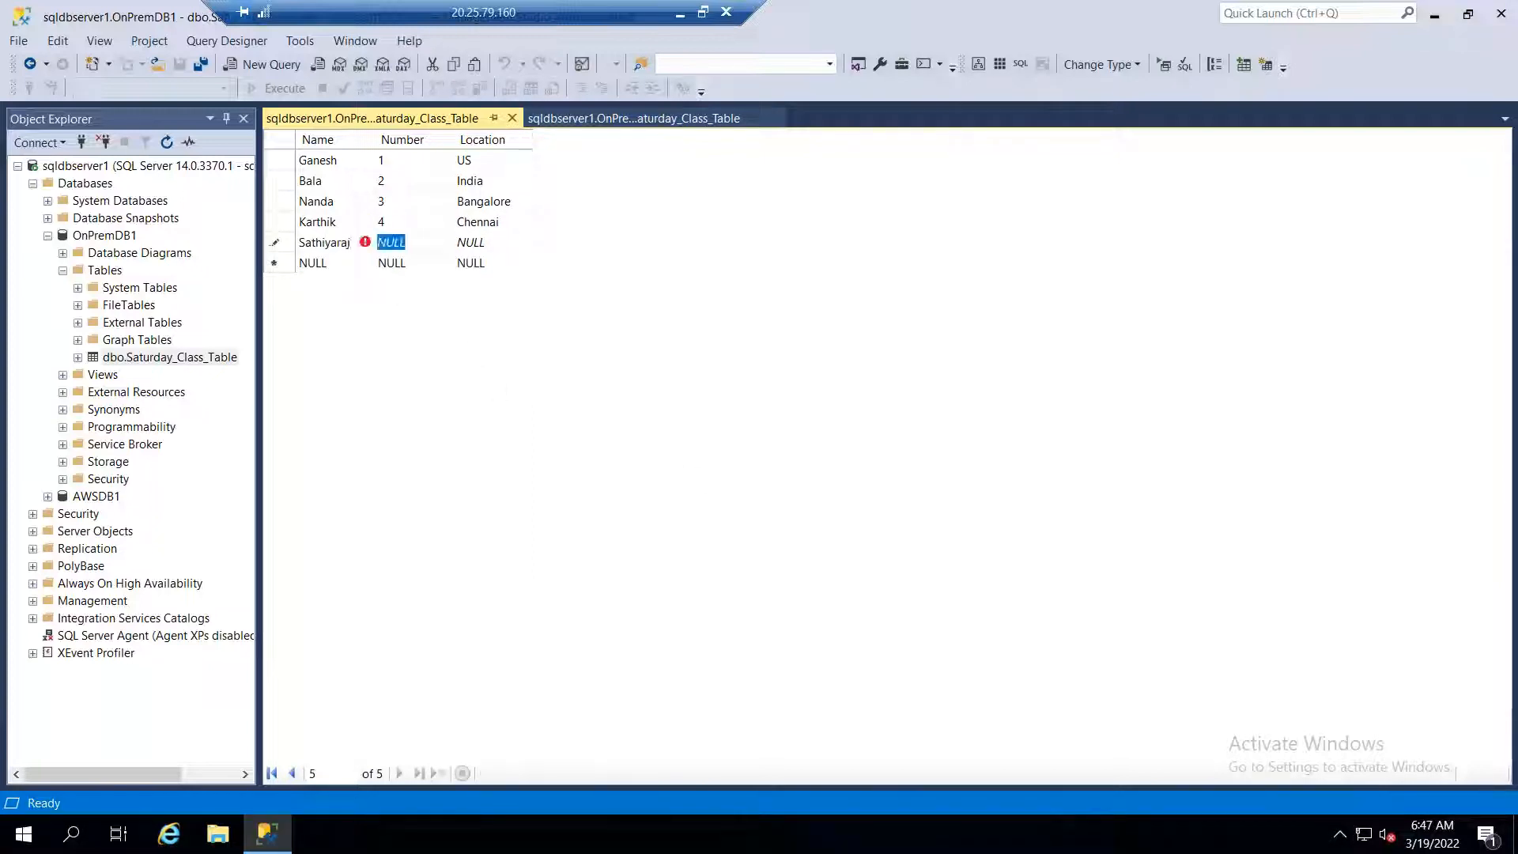
type("5")
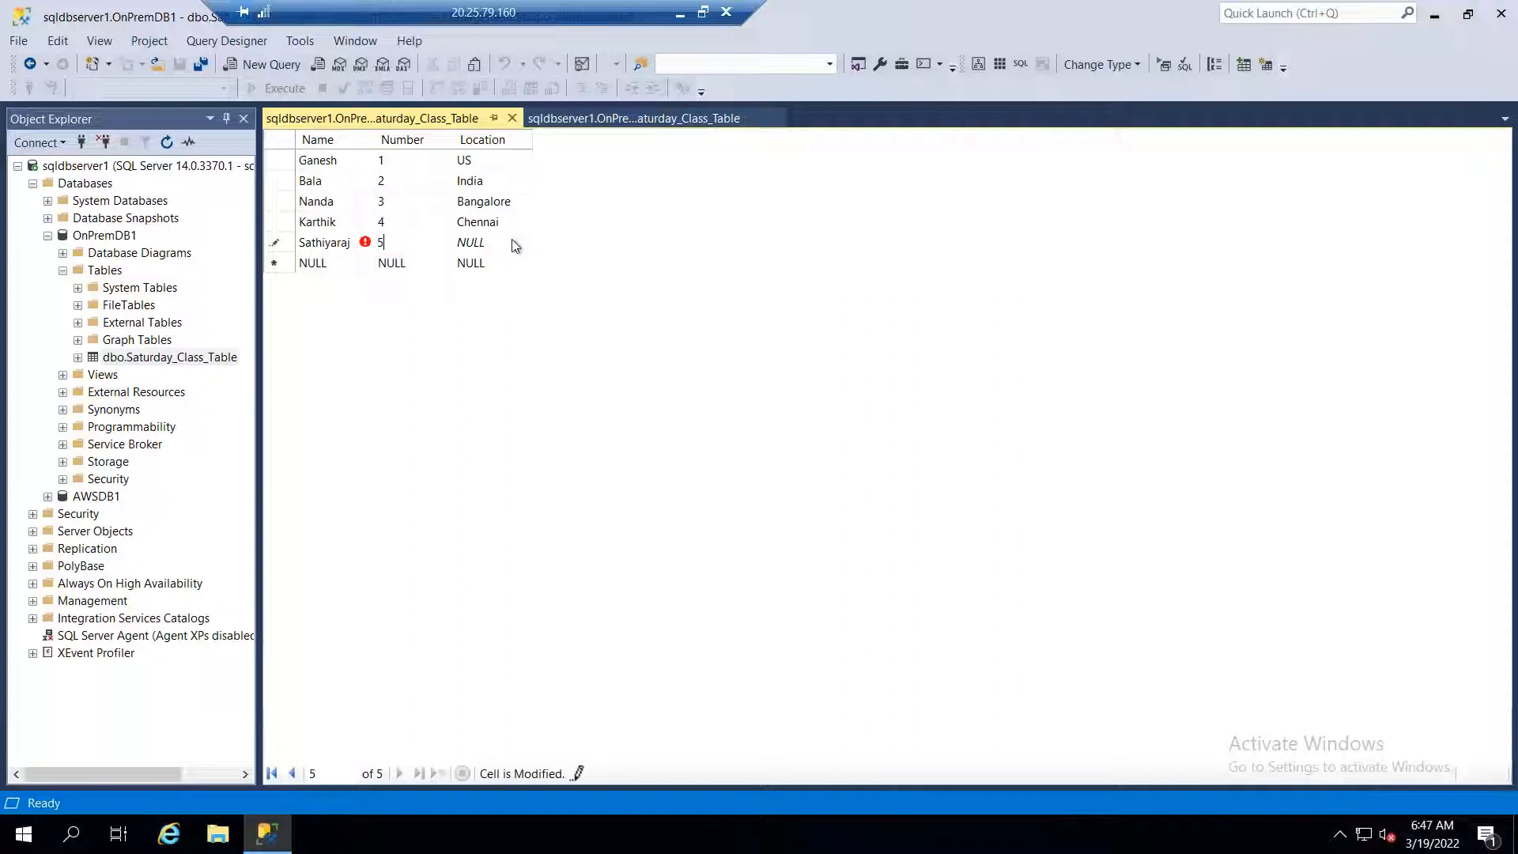
key("Tab")
type("M")
left_click(201, 64)
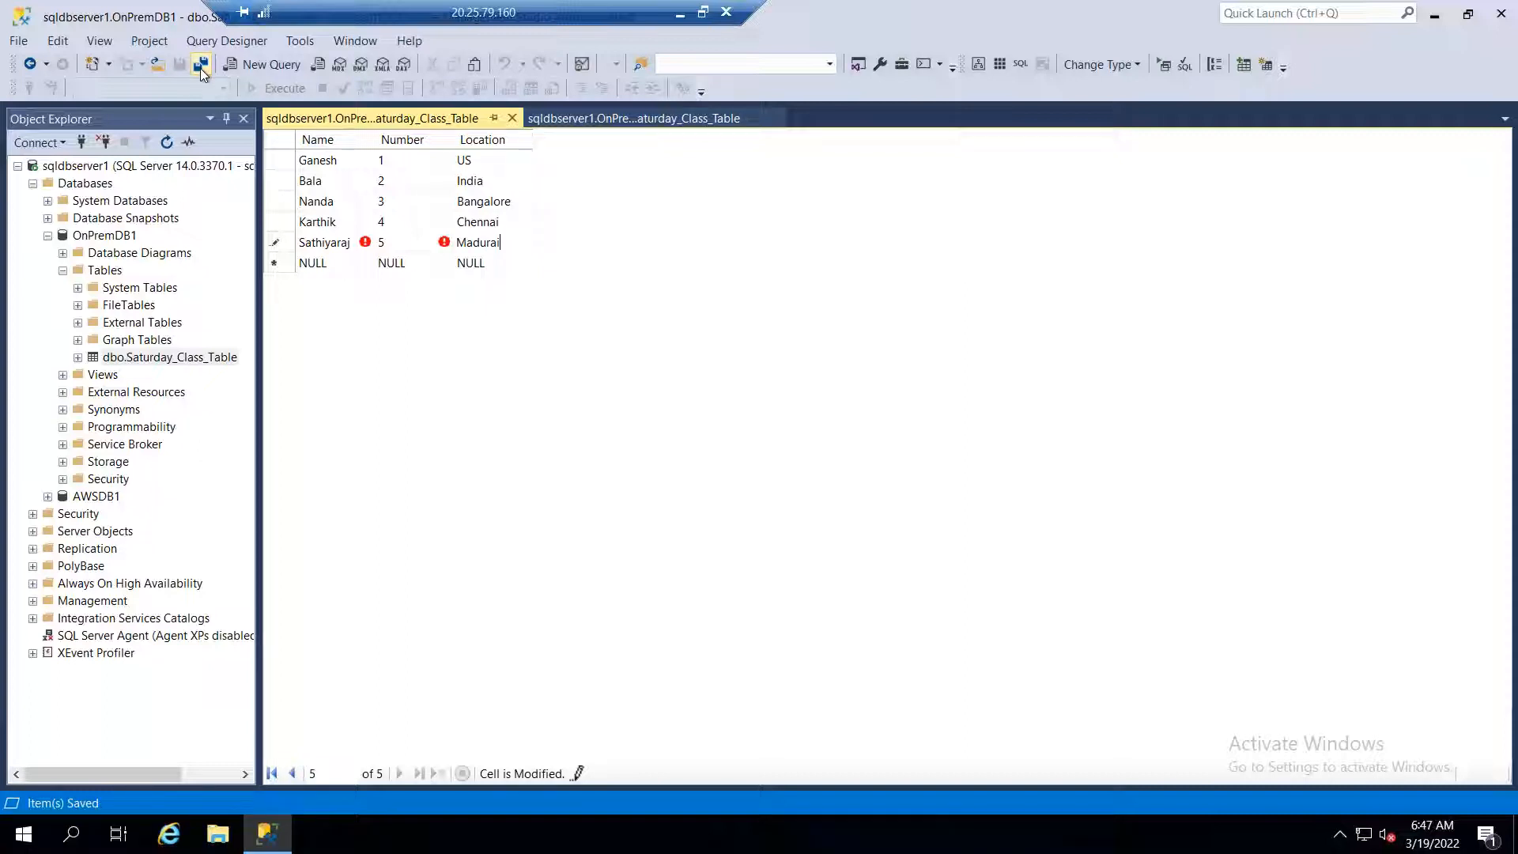
- Query the top 1000 rows of Saturday_Class_Table to review the entered data
right_click(190, 359)
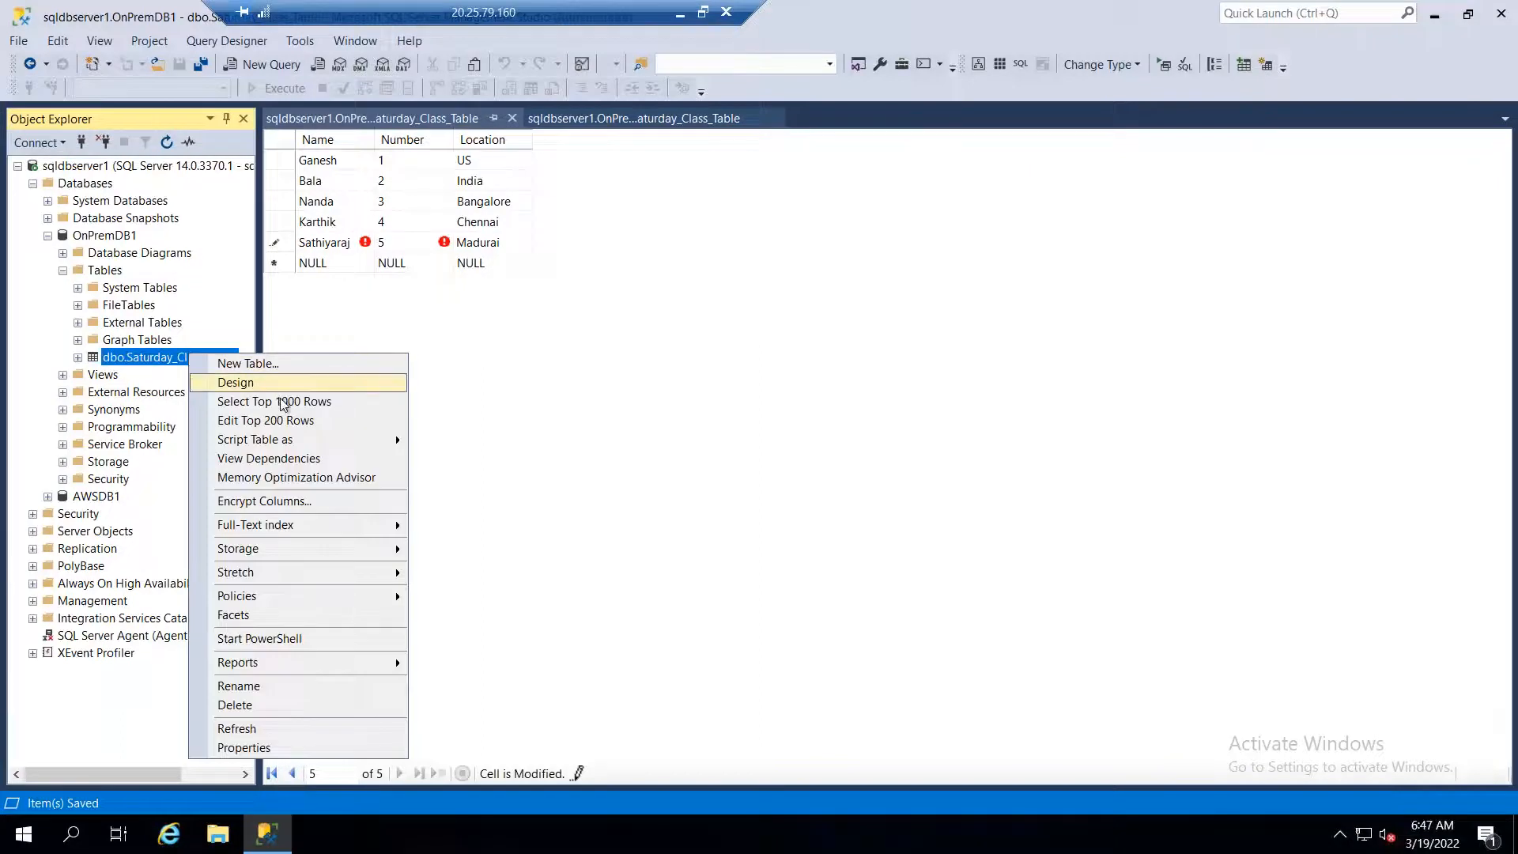
left_click(473, 408)
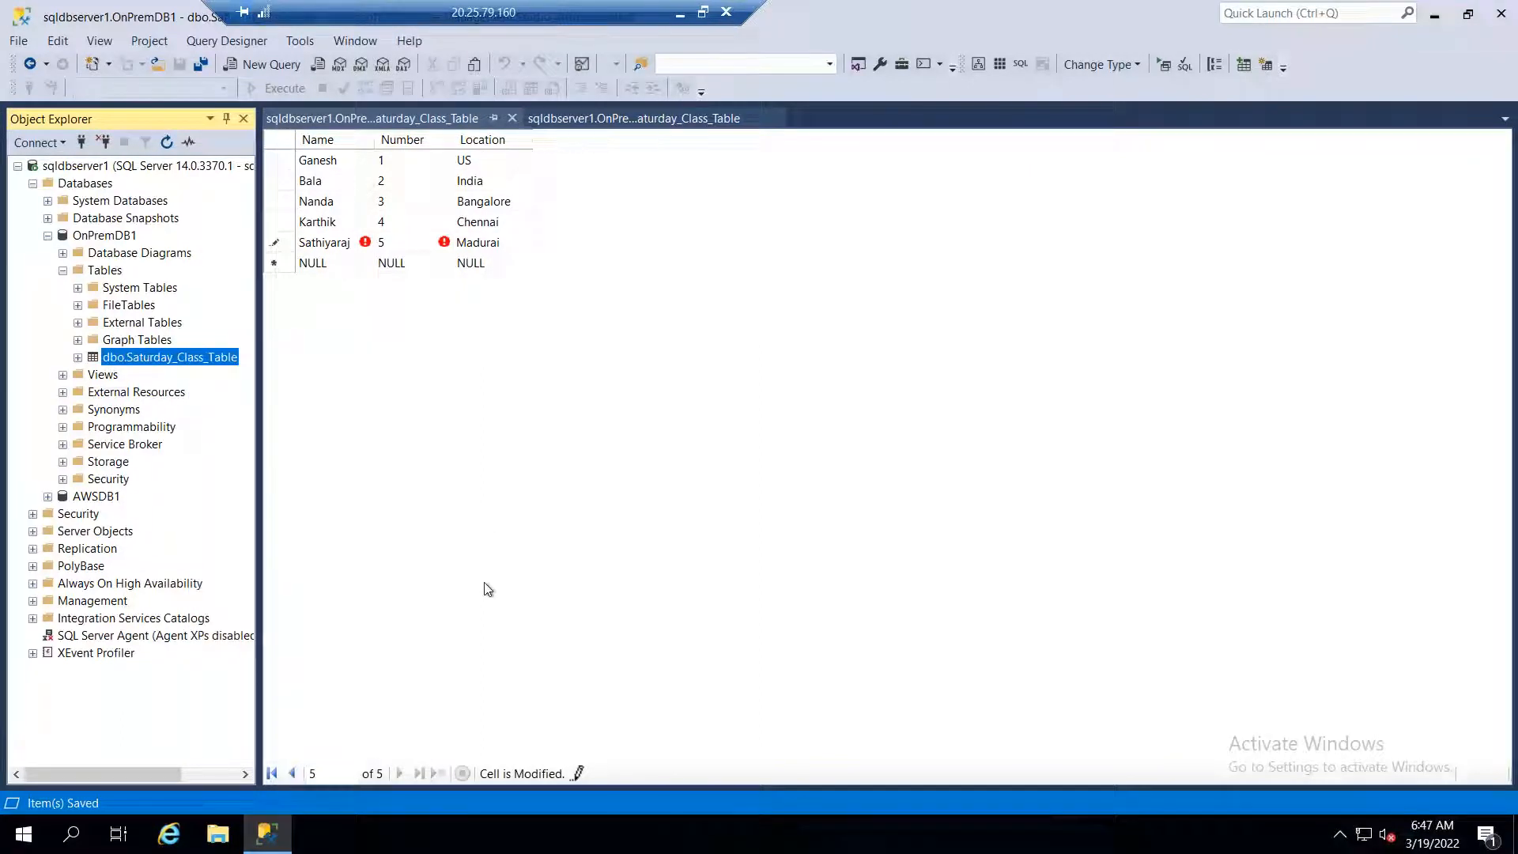
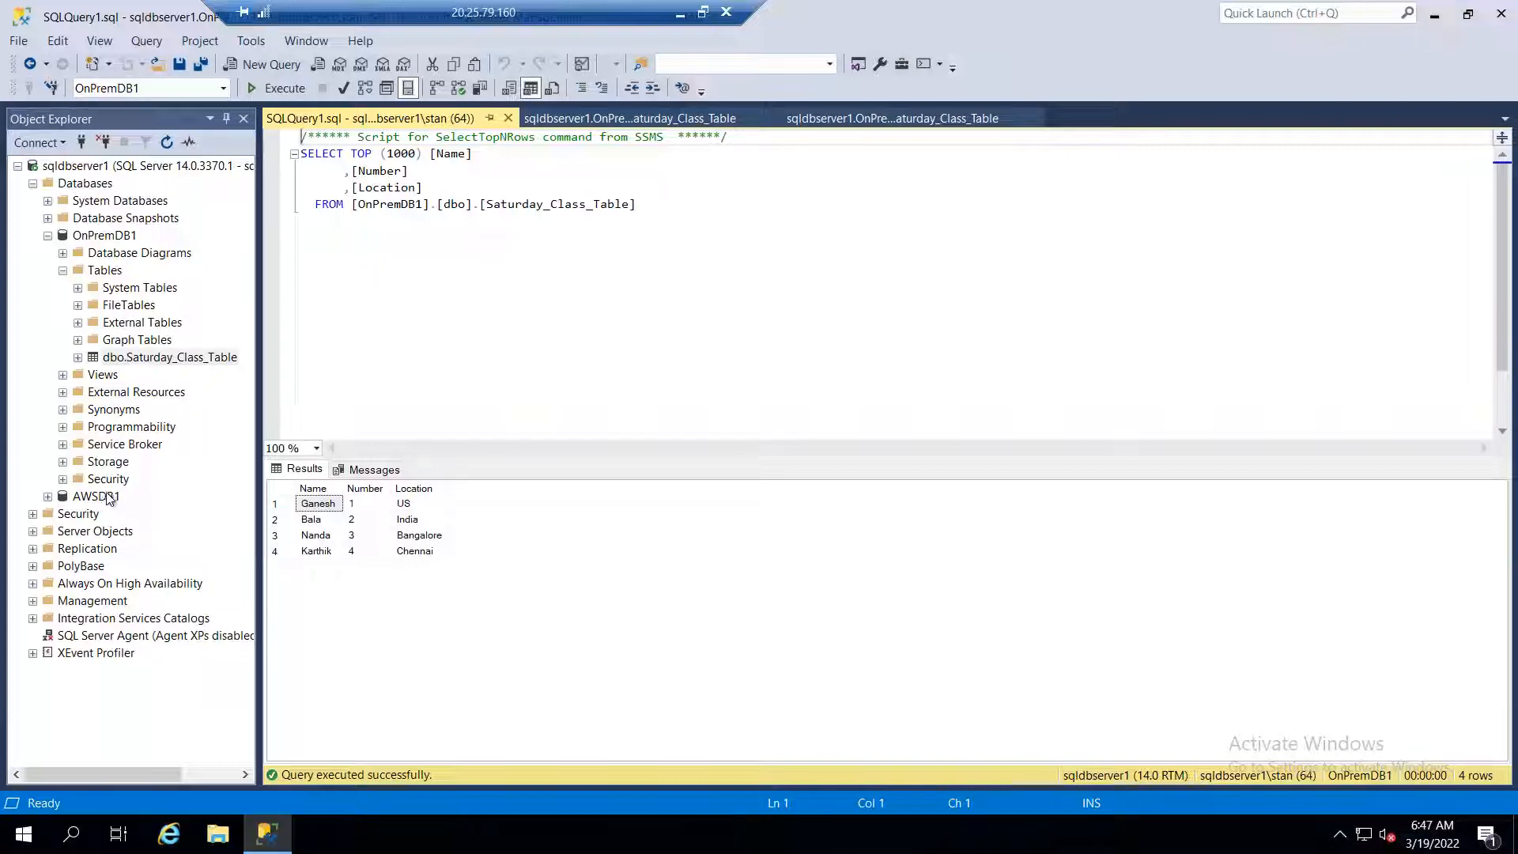
- Start a new table in OnPremDB1 with the columns Name and No
right_click(105, 271)
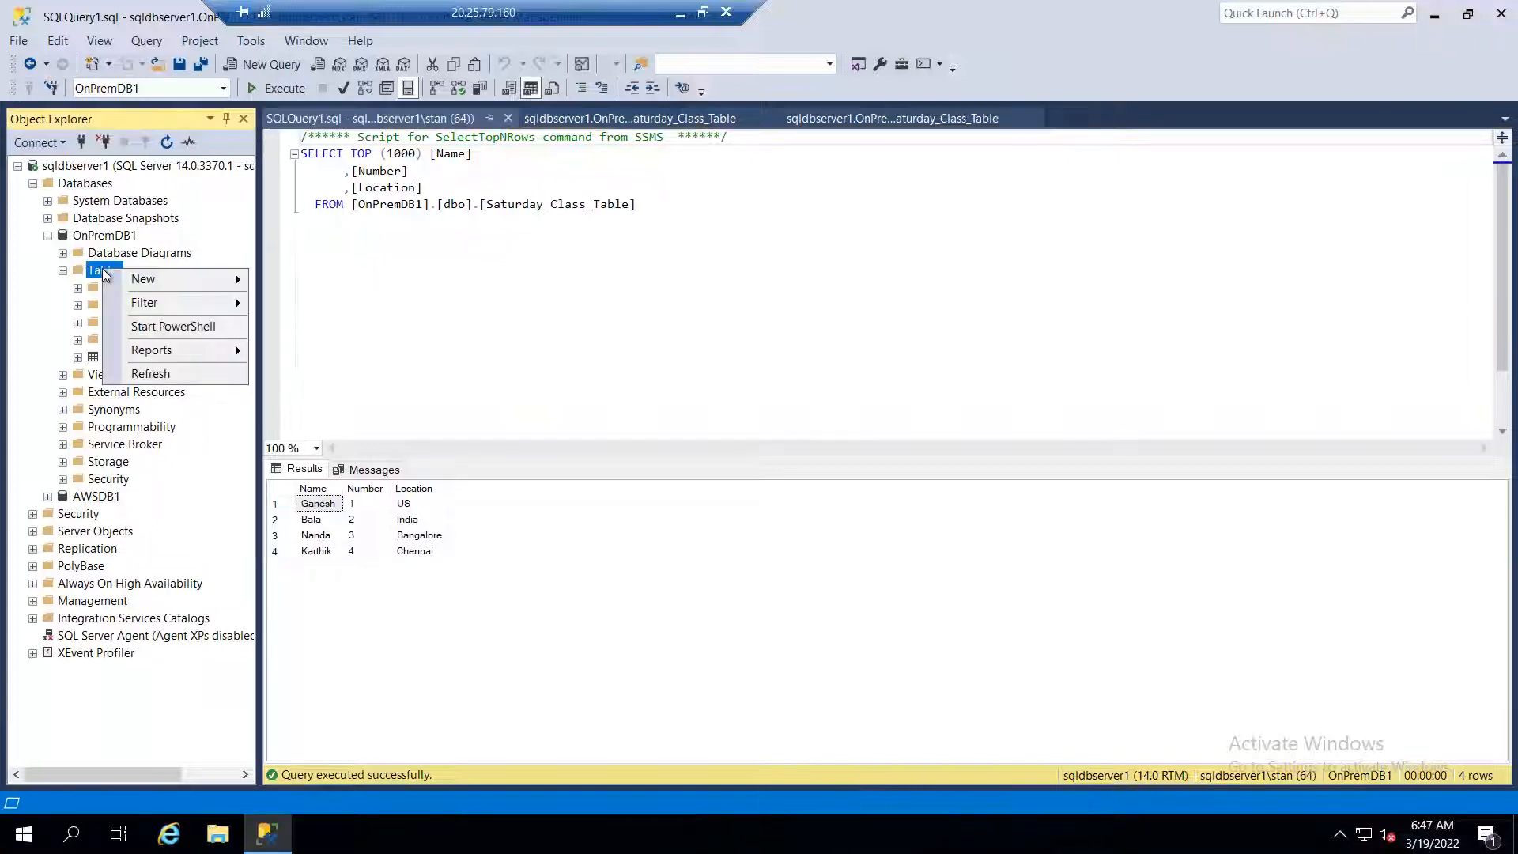
mouse_move(147, 280)
left_click(320, 287)
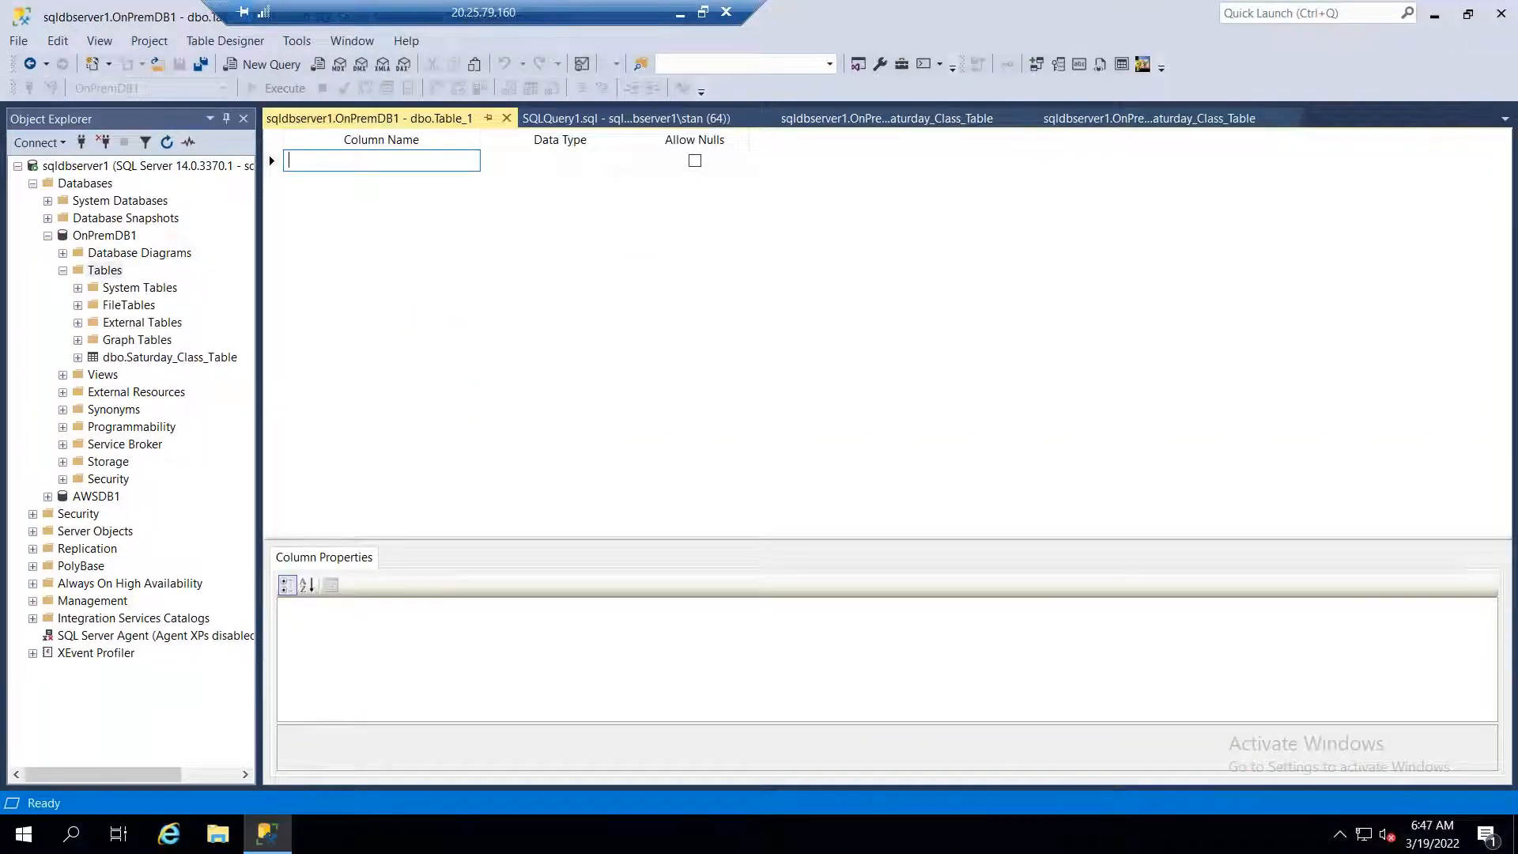
type("Name")
key("Return")
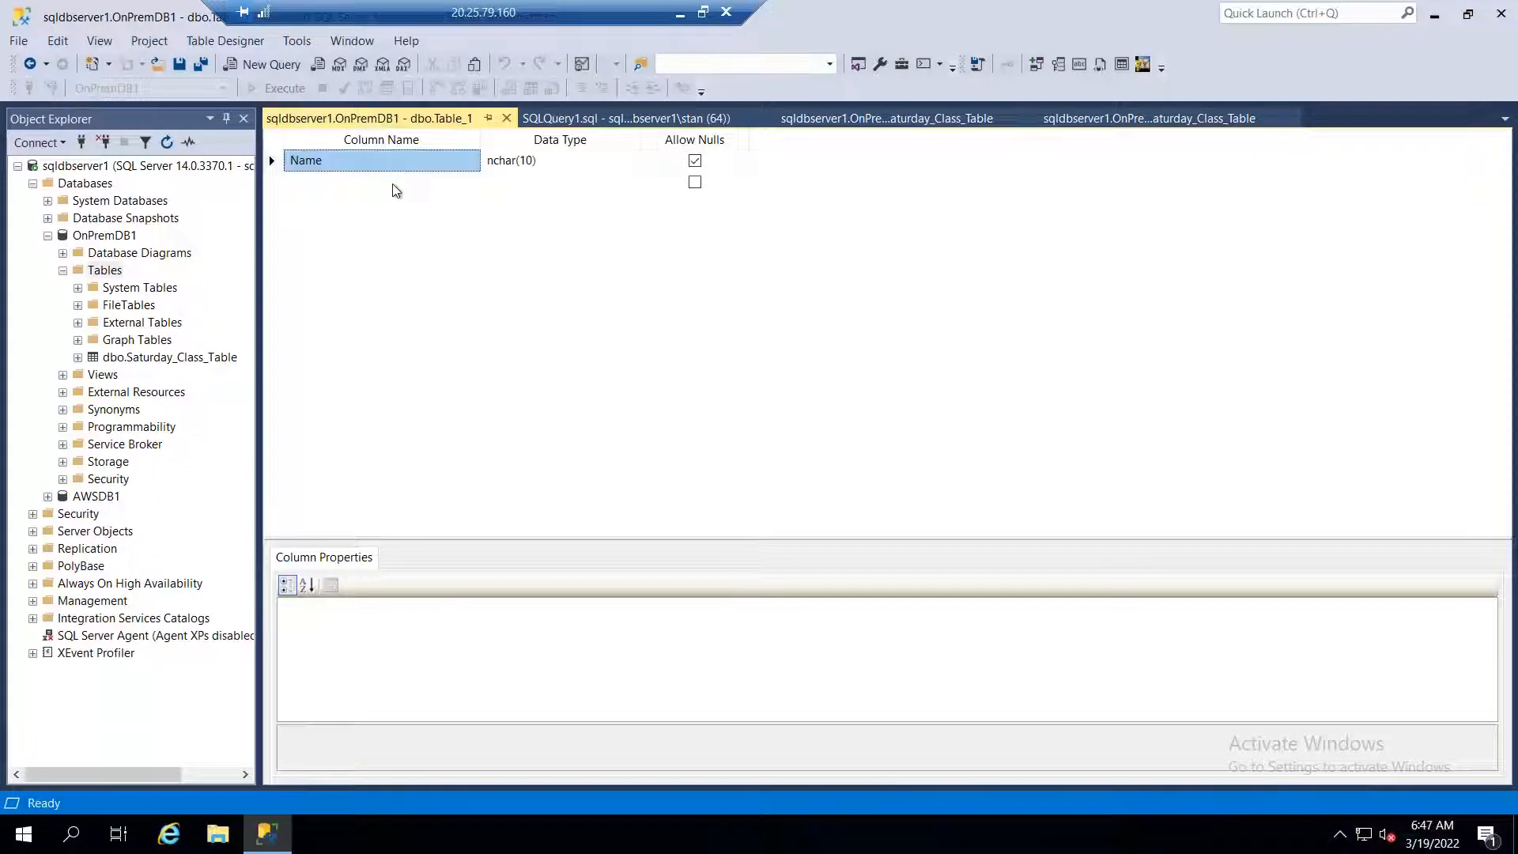
left_click(395, 191)
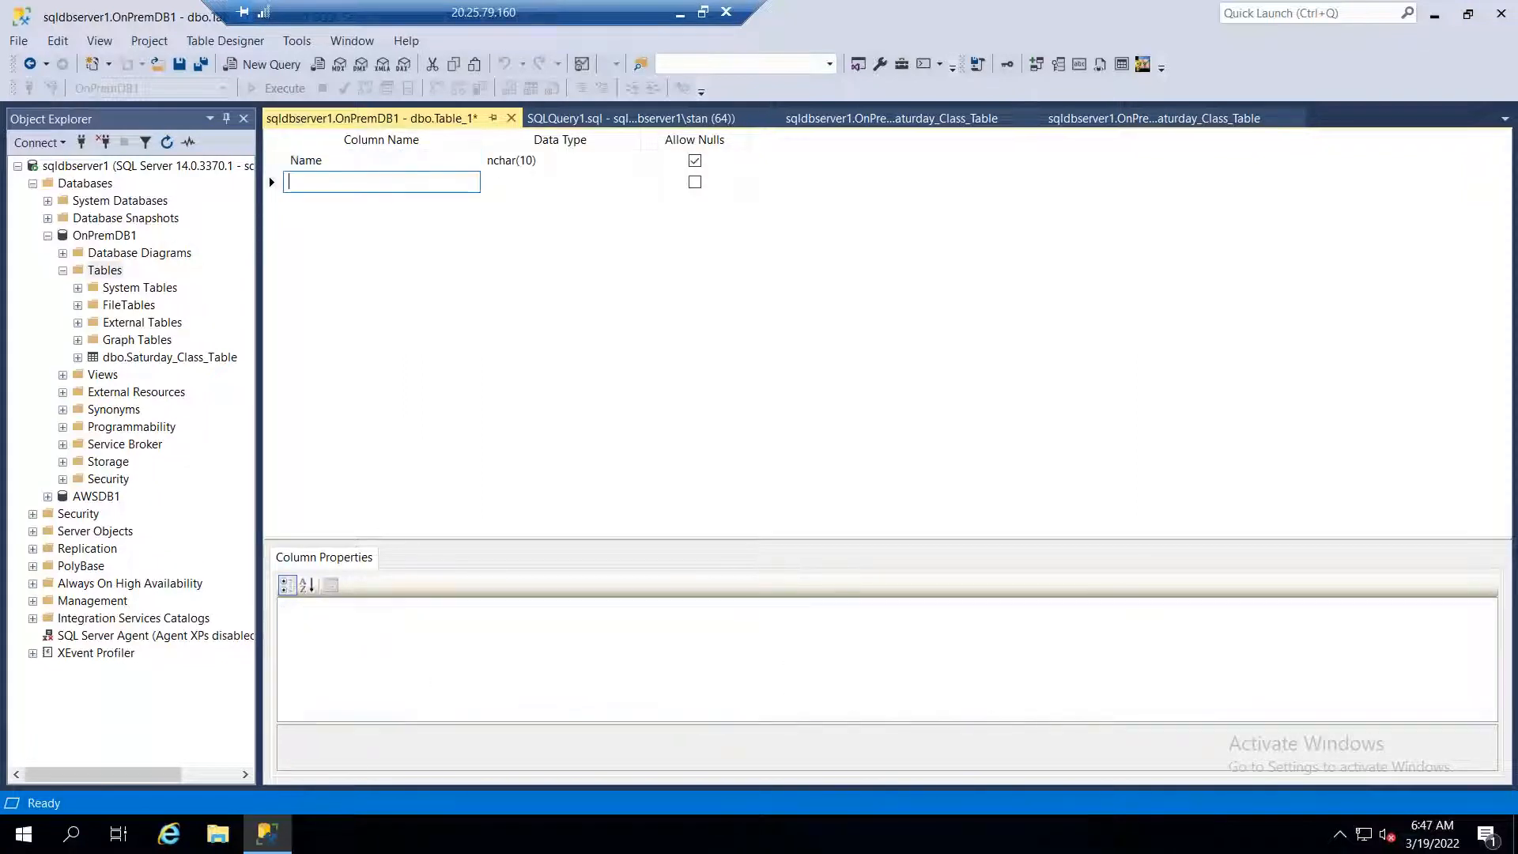
type("No")
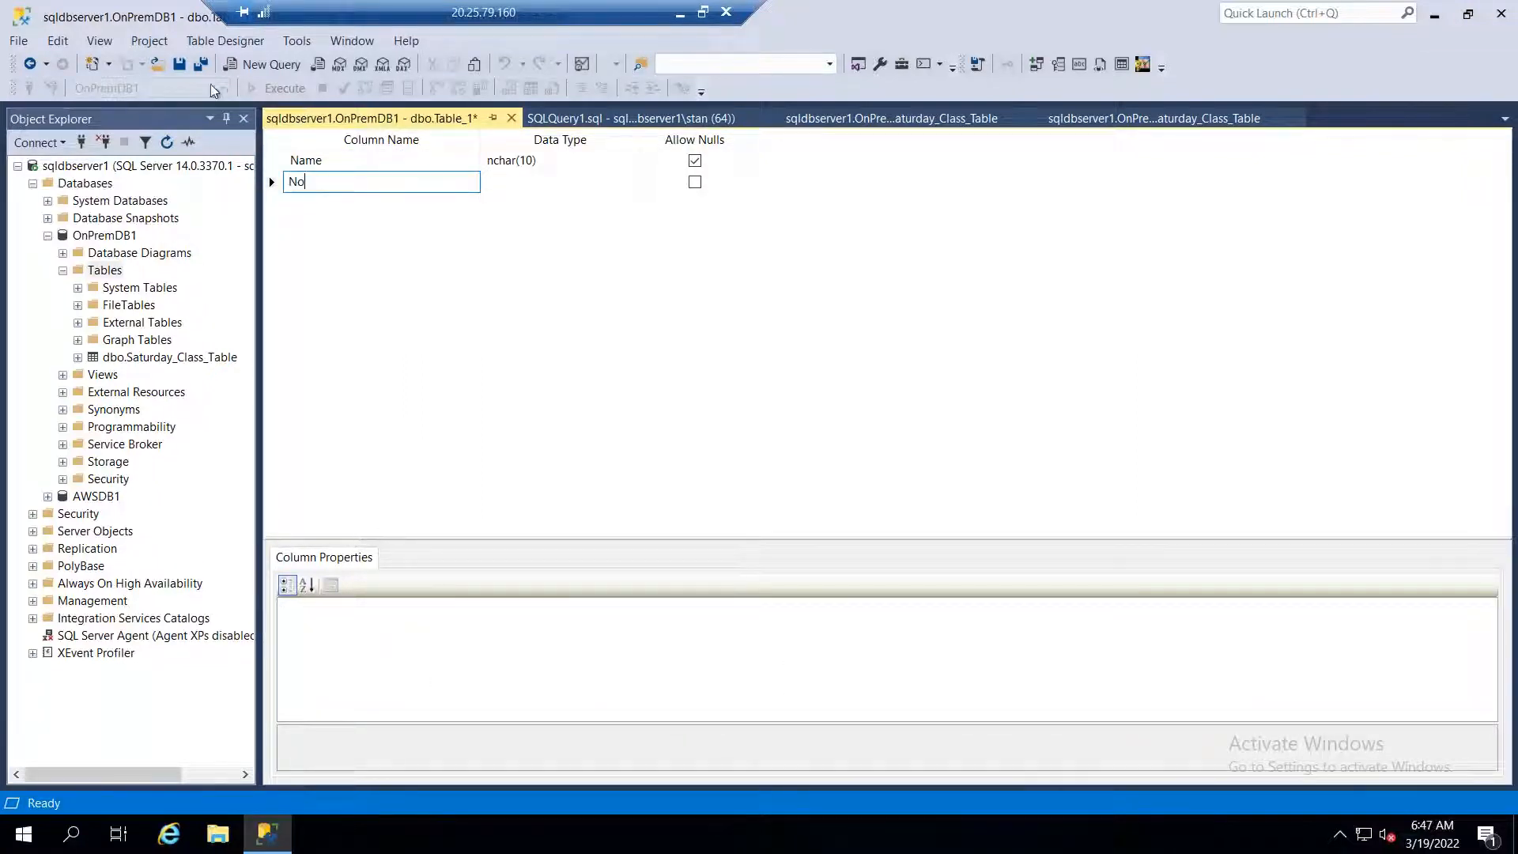
- Save the new table as Sunday_Class
left_click(201, 64)
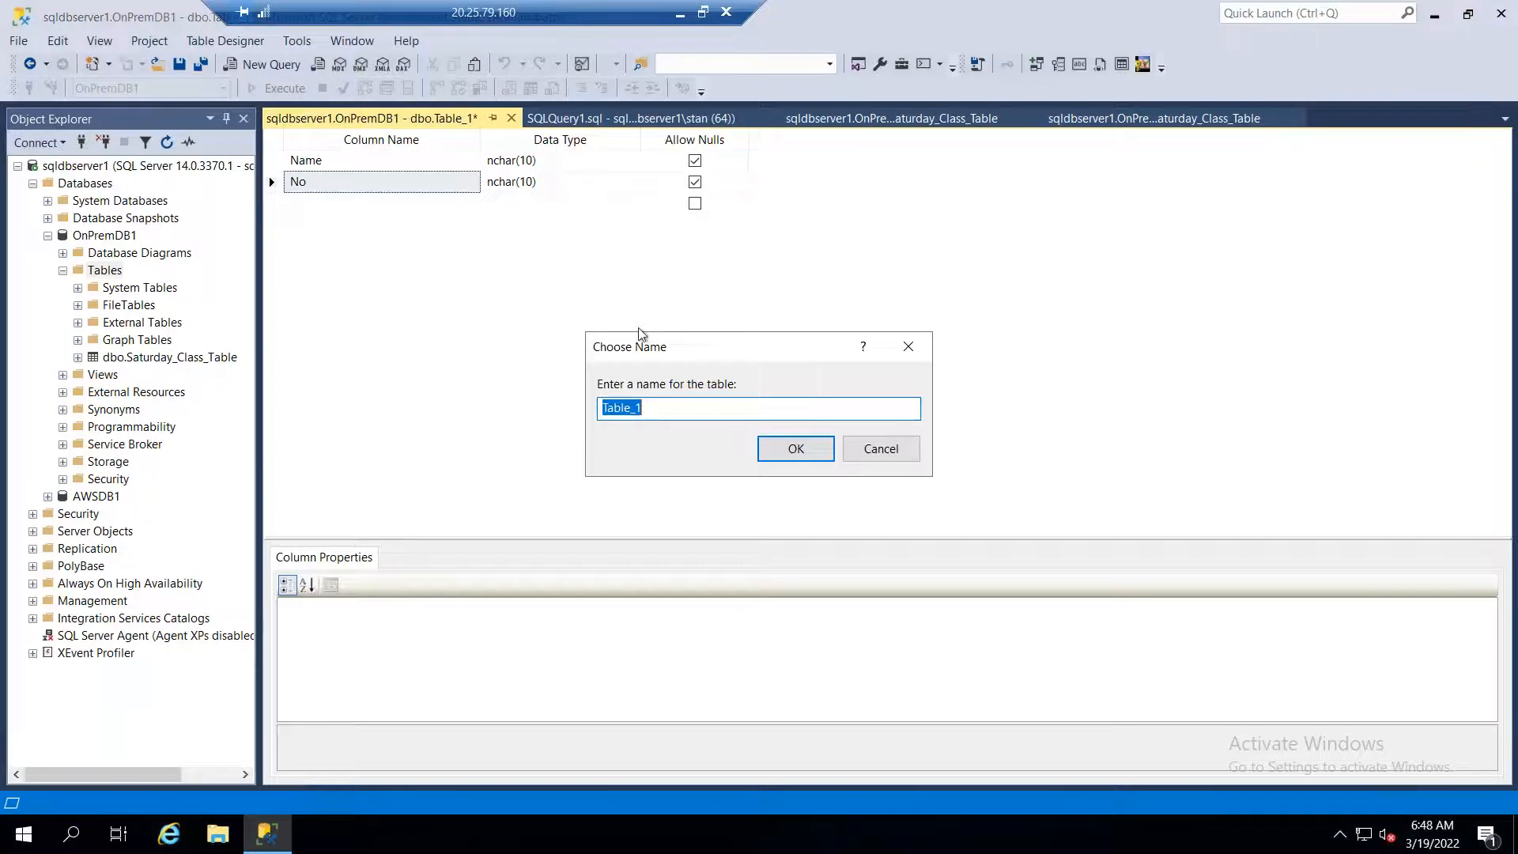
type("Sunday_Class")
left_click(790, 449)
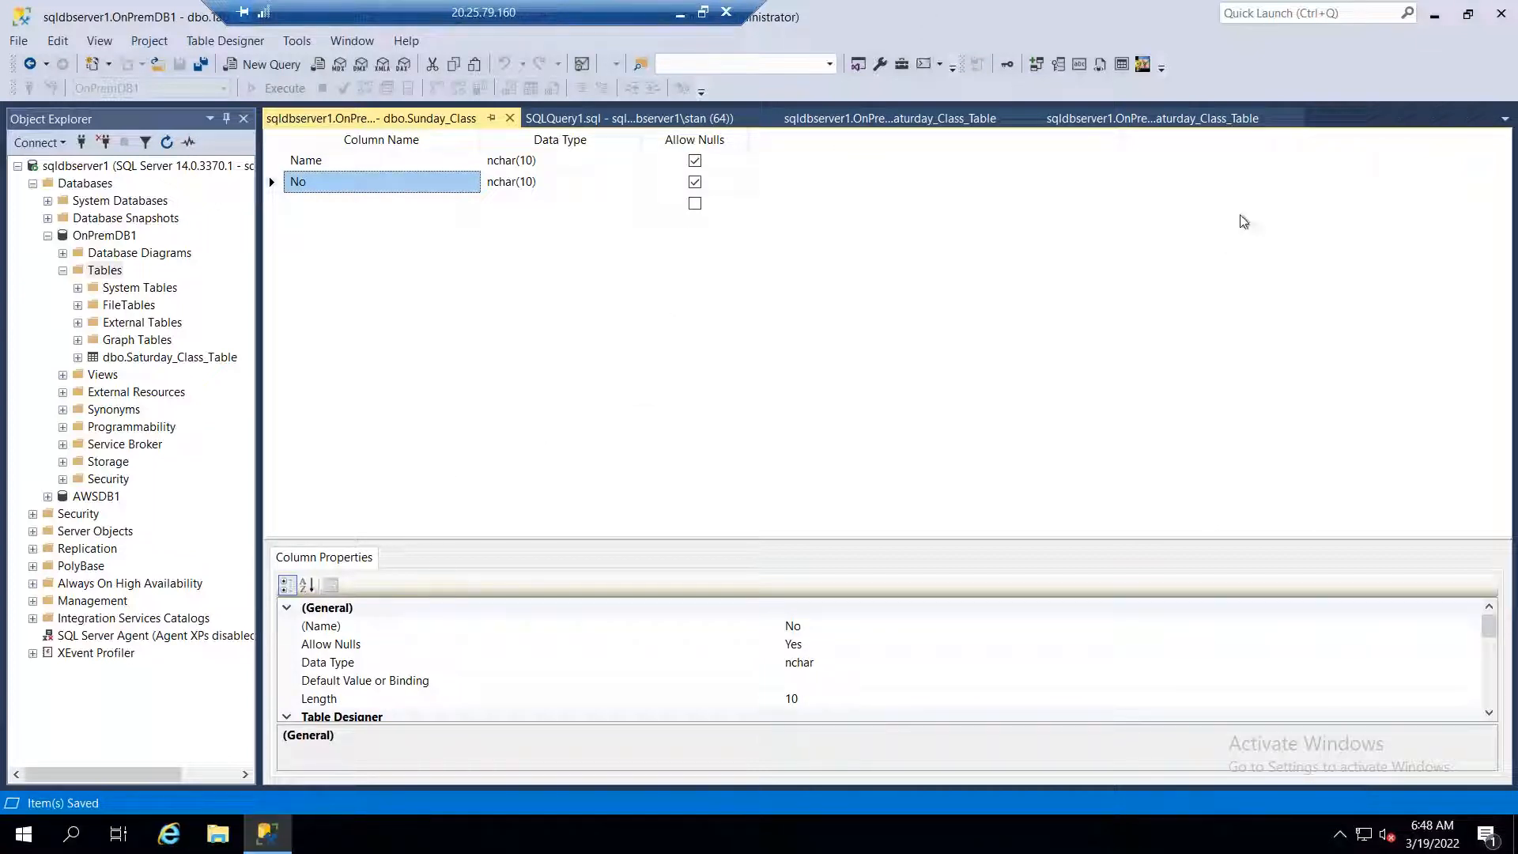
- Minimize SQL Server Management Studio and switch to the 3.83.240.83 remote desktop session showing the Azure portal
double_click(922, 13)
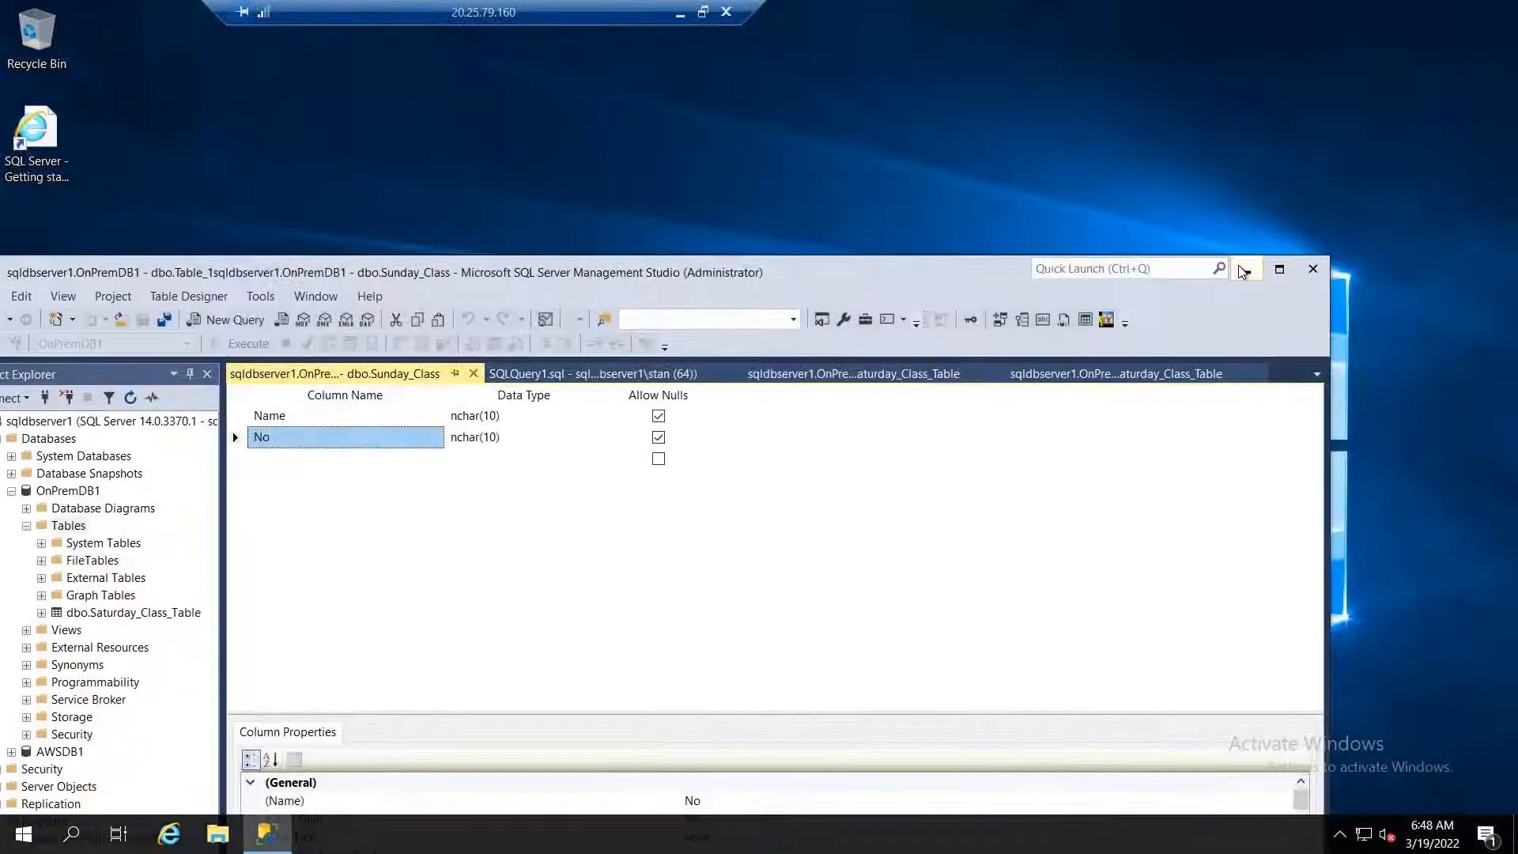
left_click(1241, 266)
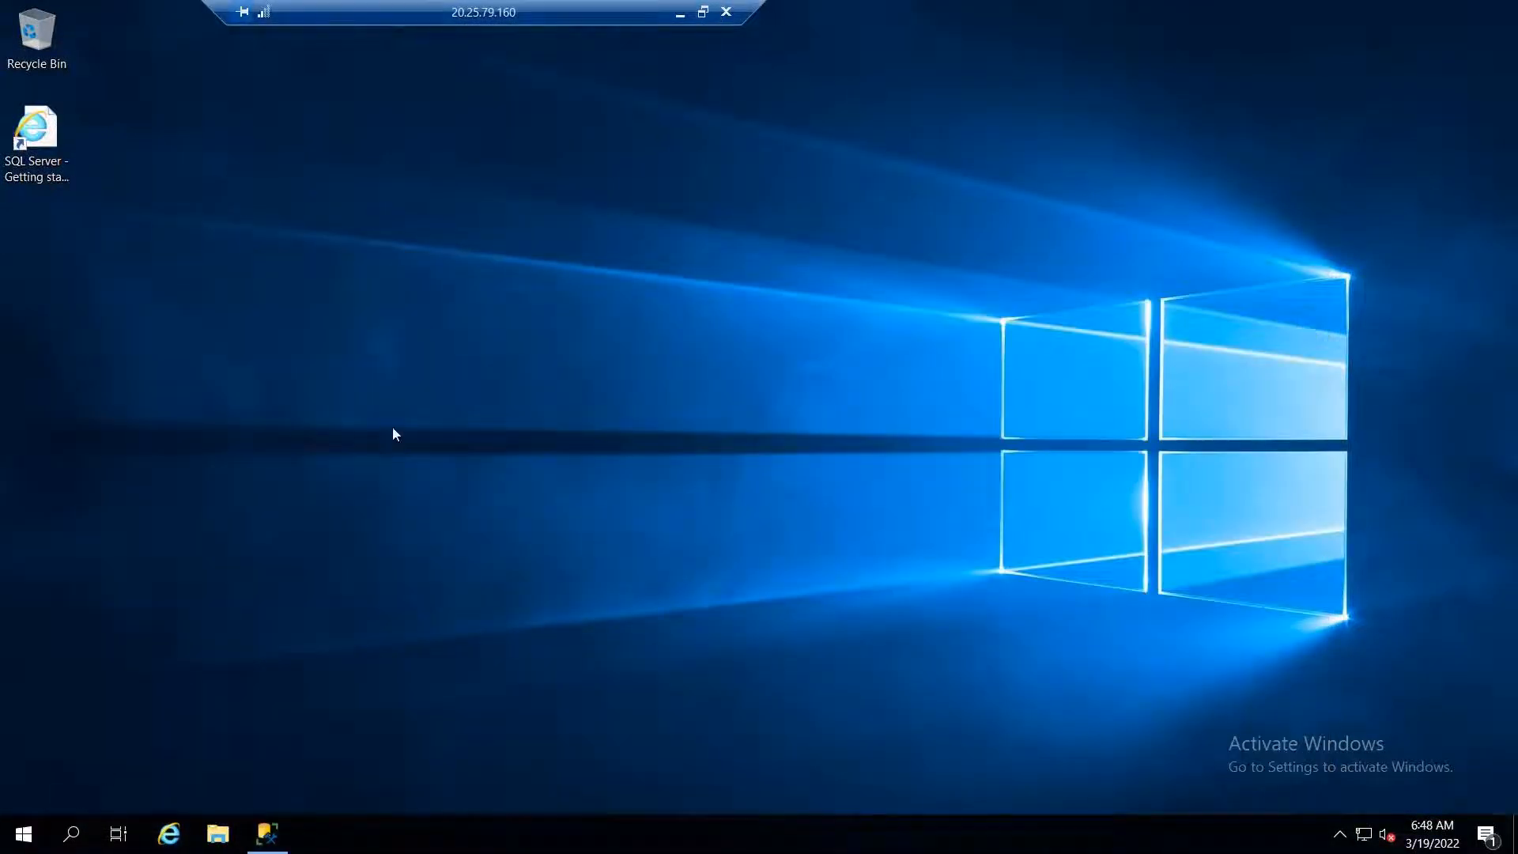
left_click(703, 13)
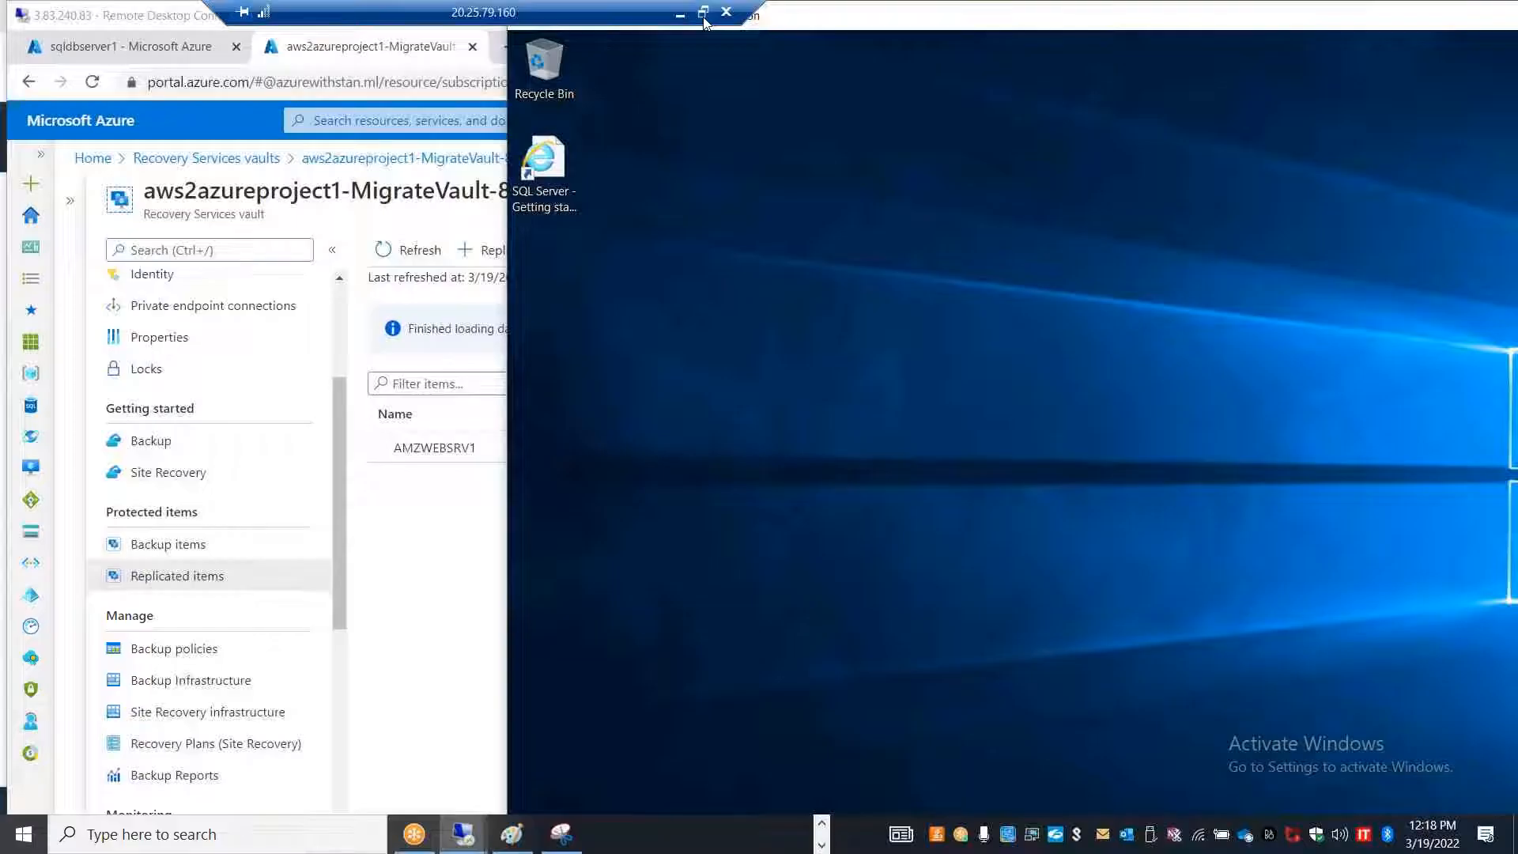
left_click(463, 835)
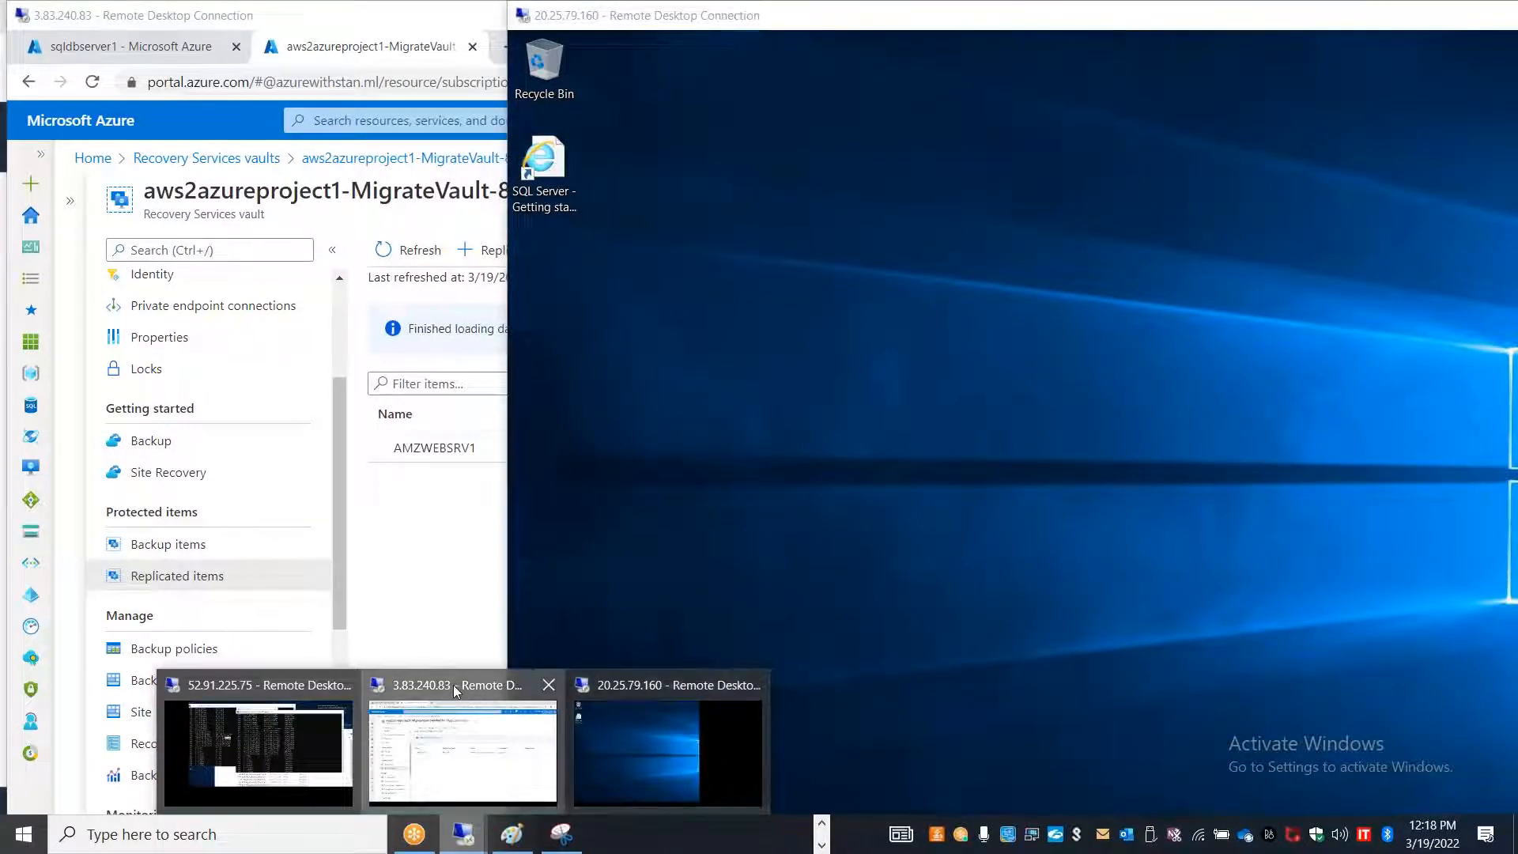
left_click(453, 685)
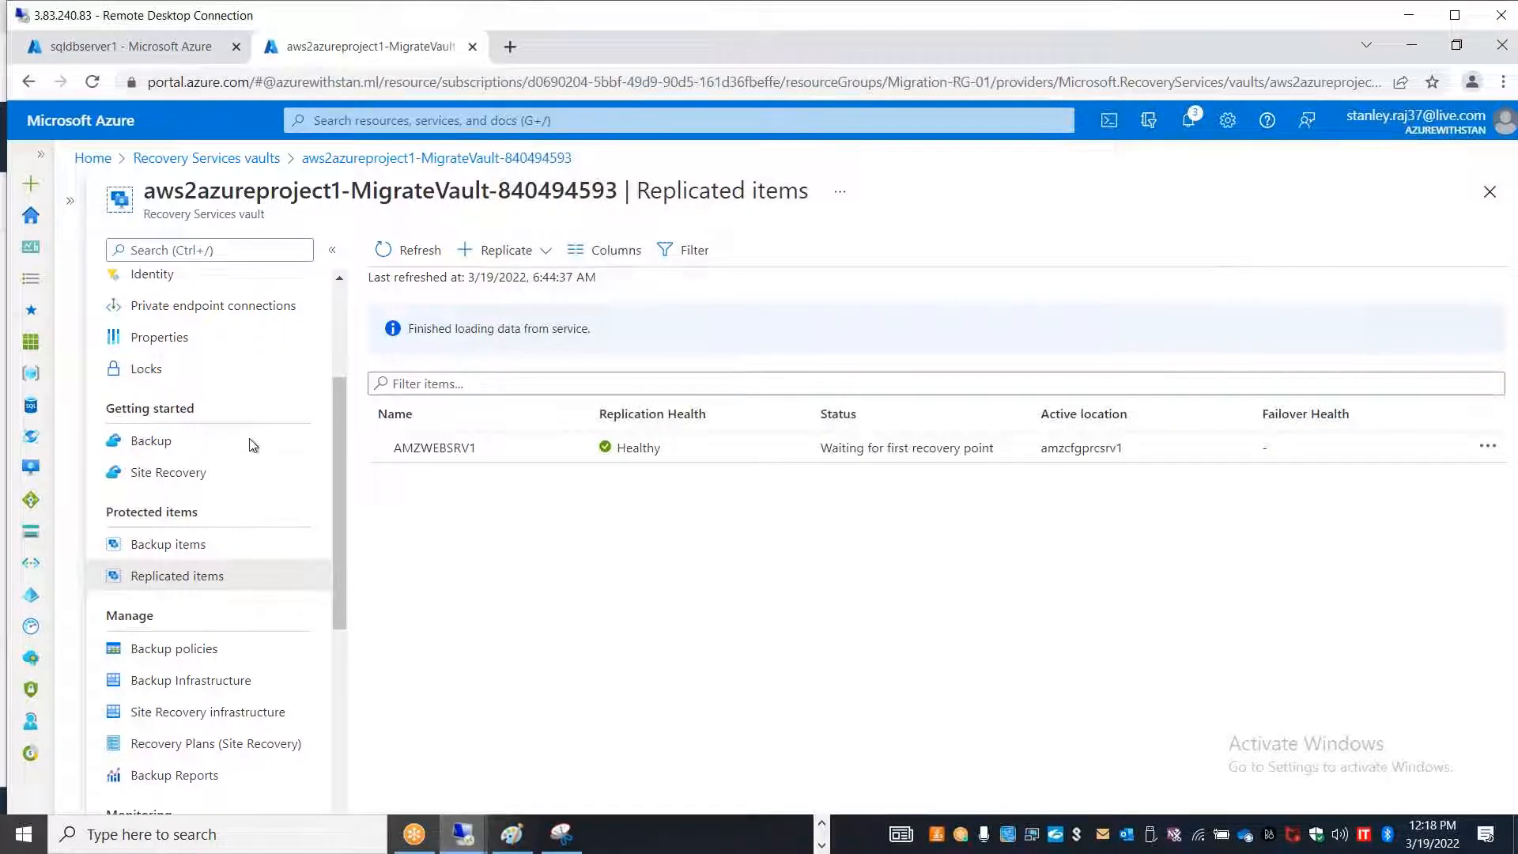
- Leave the sqldbserver1 page for Azure Migrate and open its Databases (only) migration goal
left_click(153, 50)
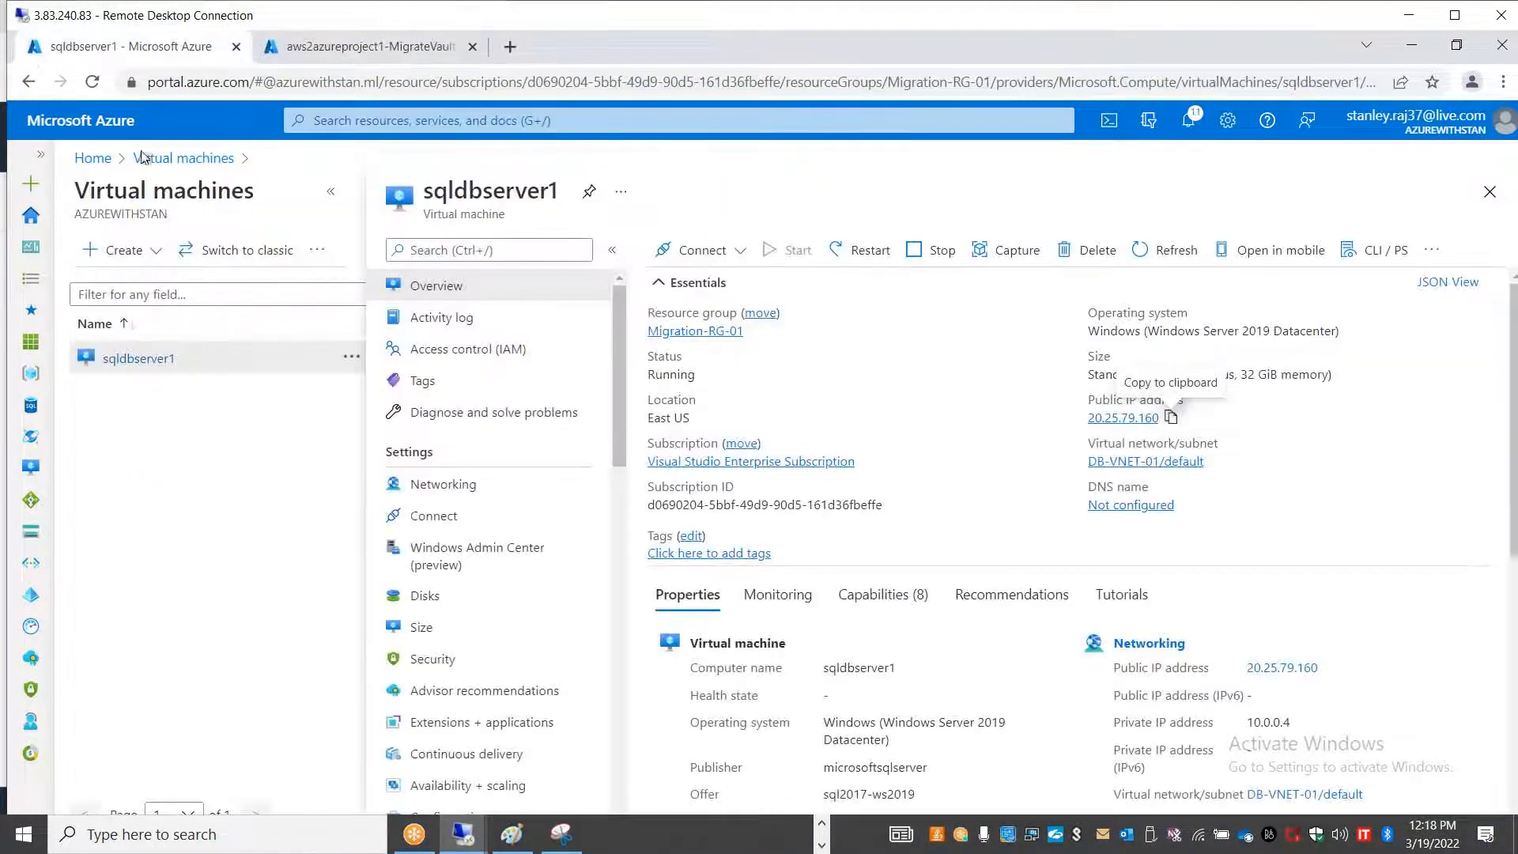
left_click(93, 158)
left_click(520, 252)
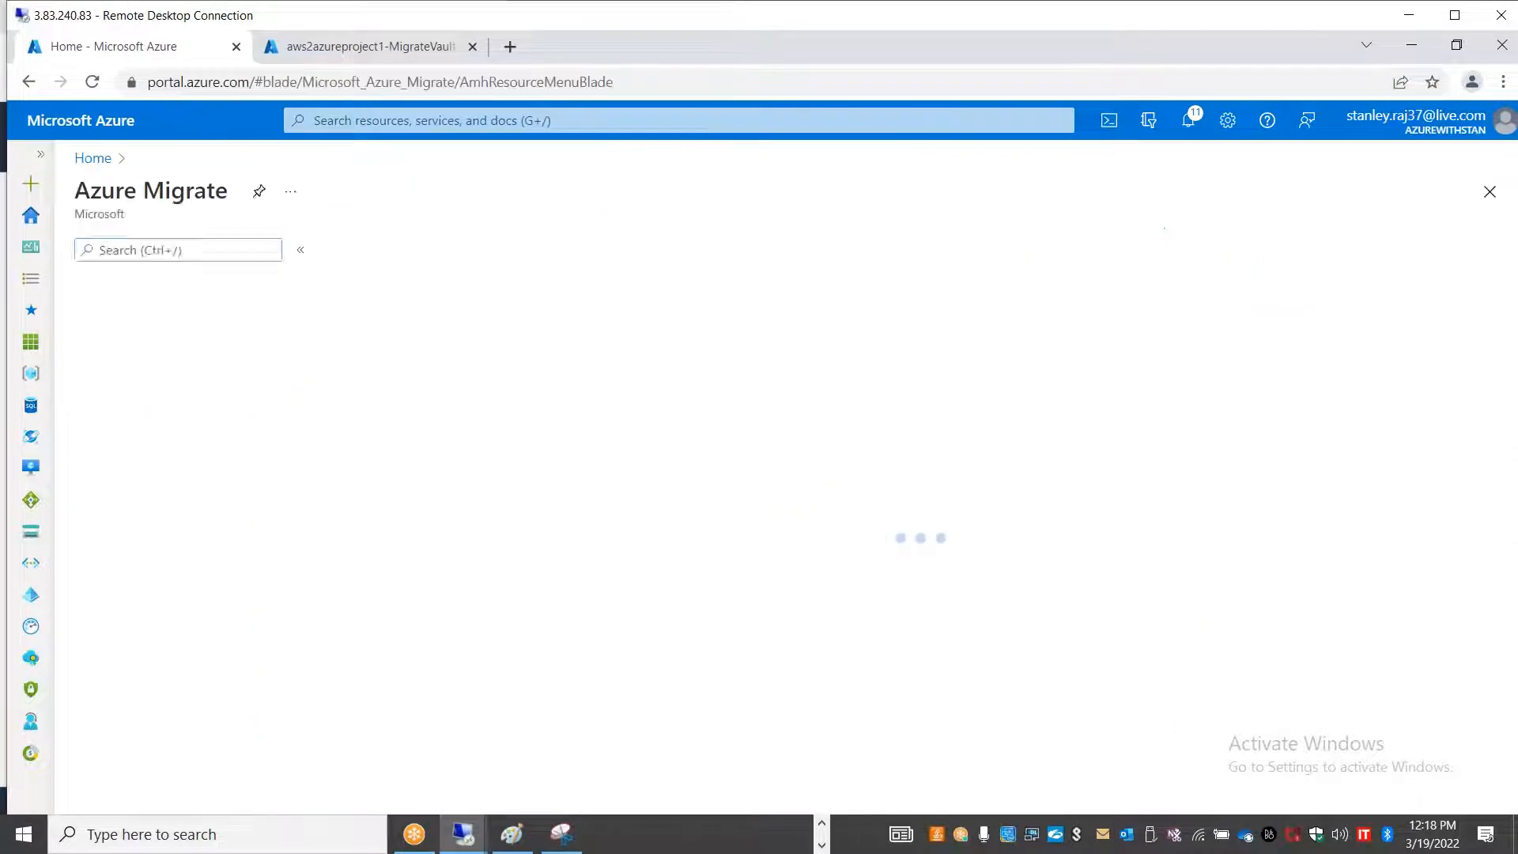
left_click(199, 425)
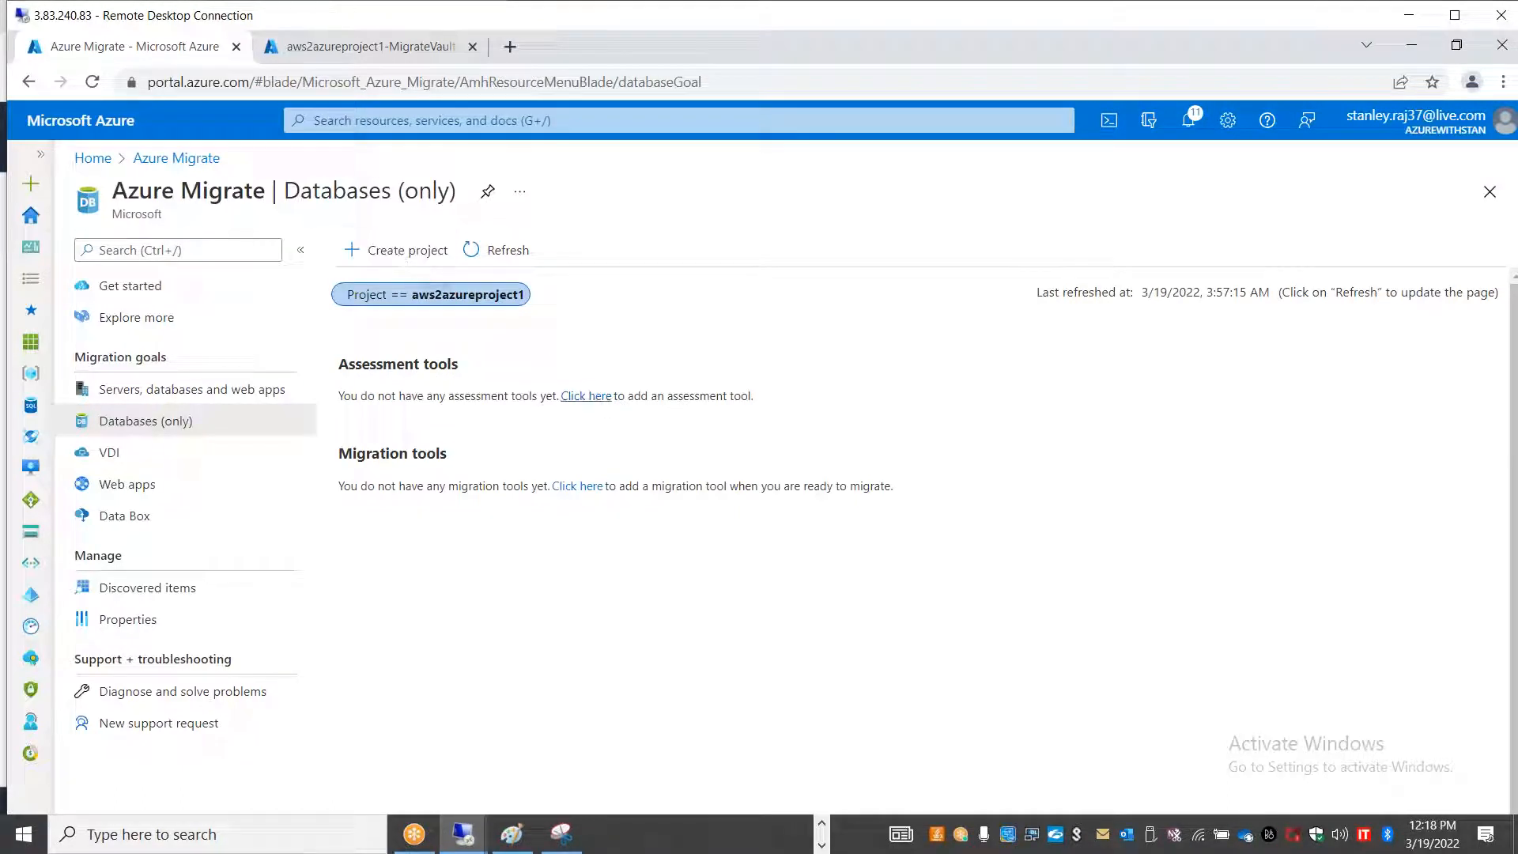
- Add the Azure Migrate: Database Assessment tool to the aws2azureproject1 project
left_click(586, 395)
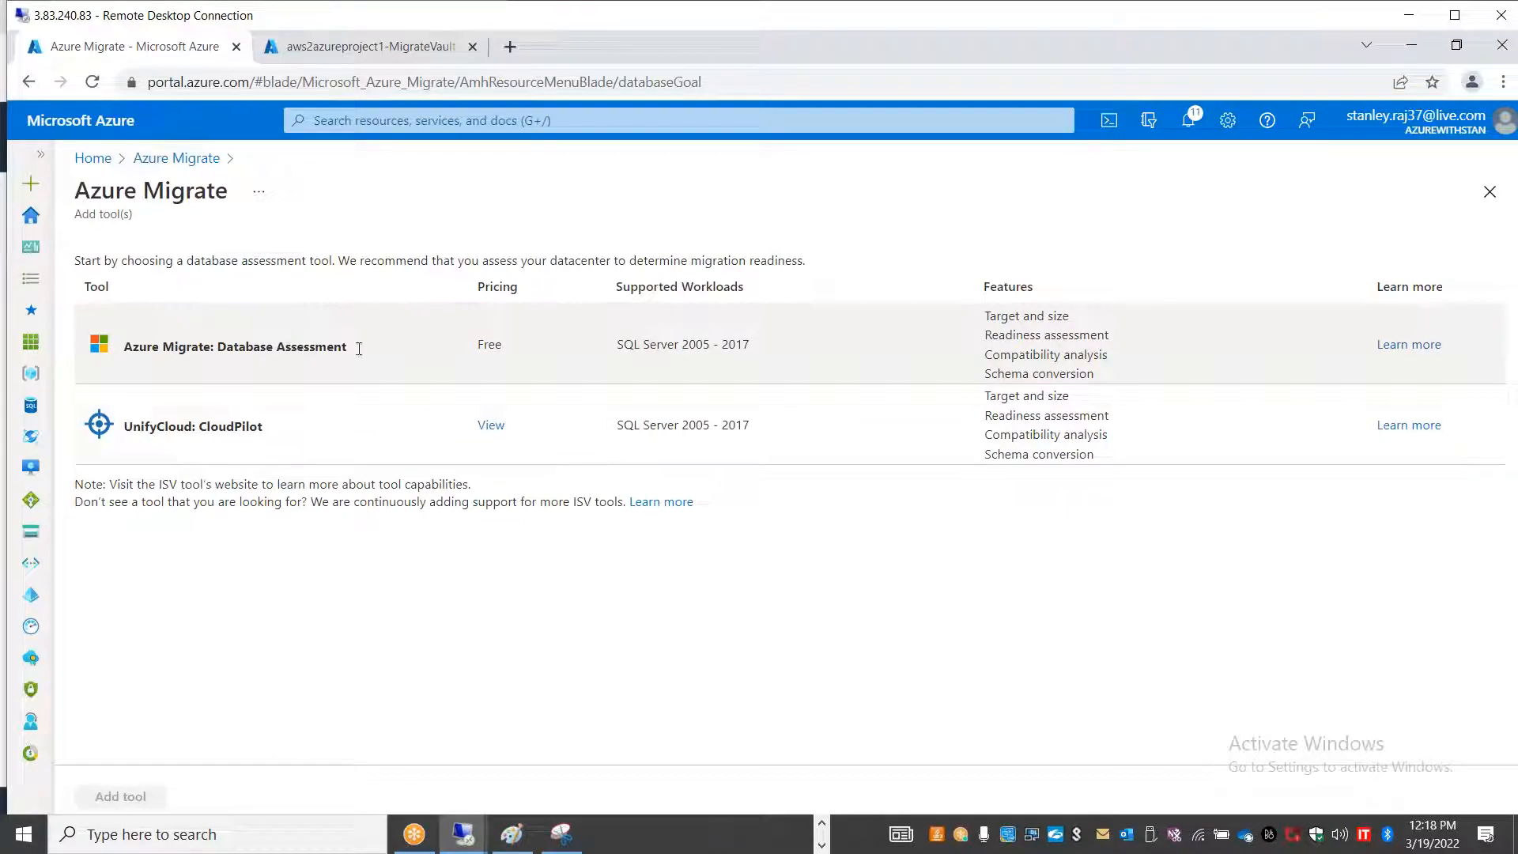
left_click(383, 355)
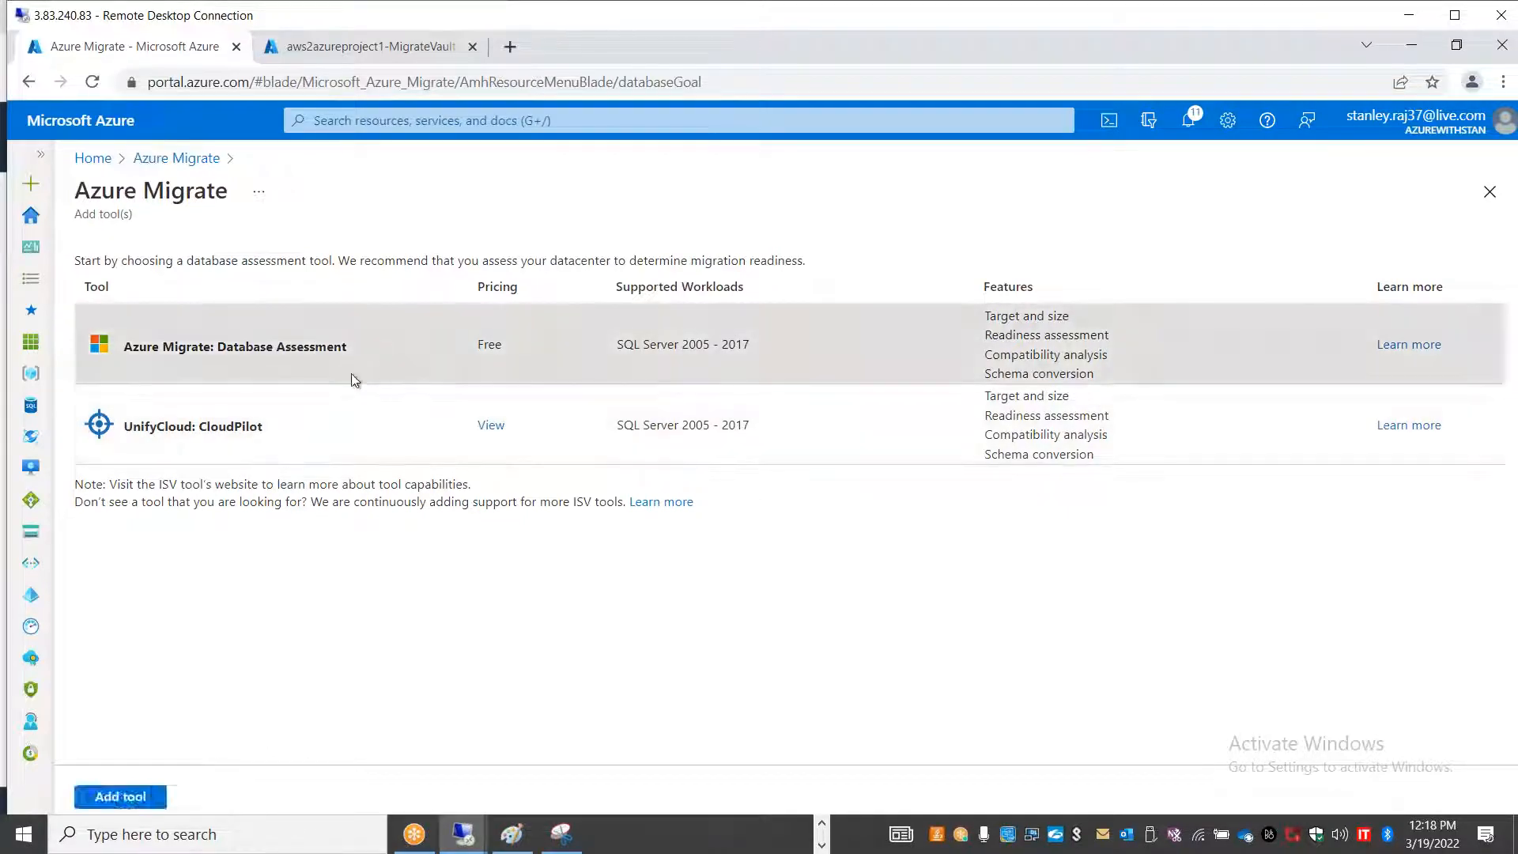
left_click(144, 797)
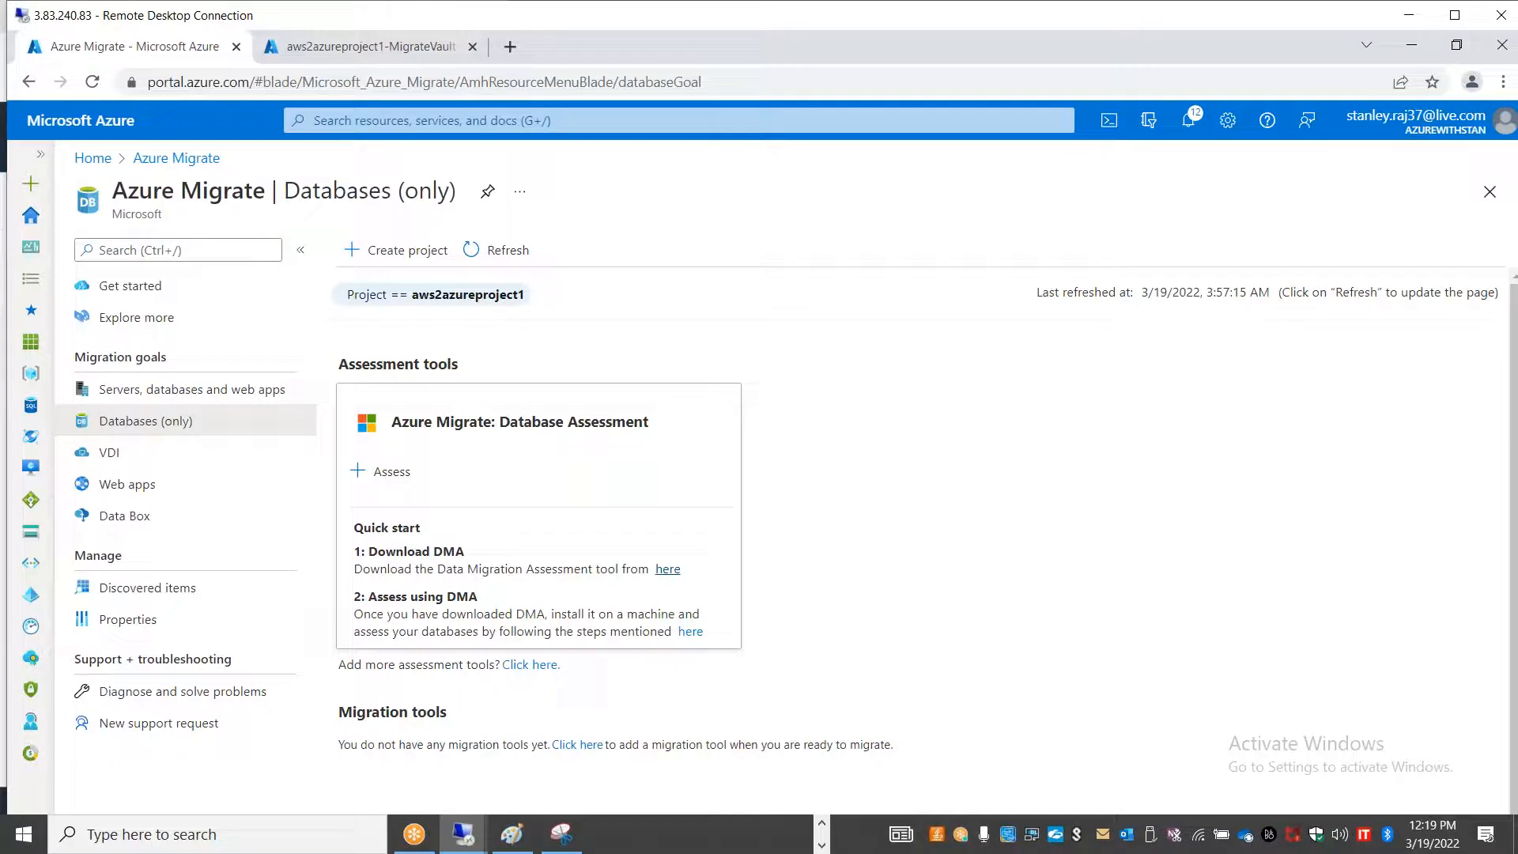
- Copy the DMA download link address and switch to the 20.25.79.160 remote desktop session in full screen
right_click(668, 570)
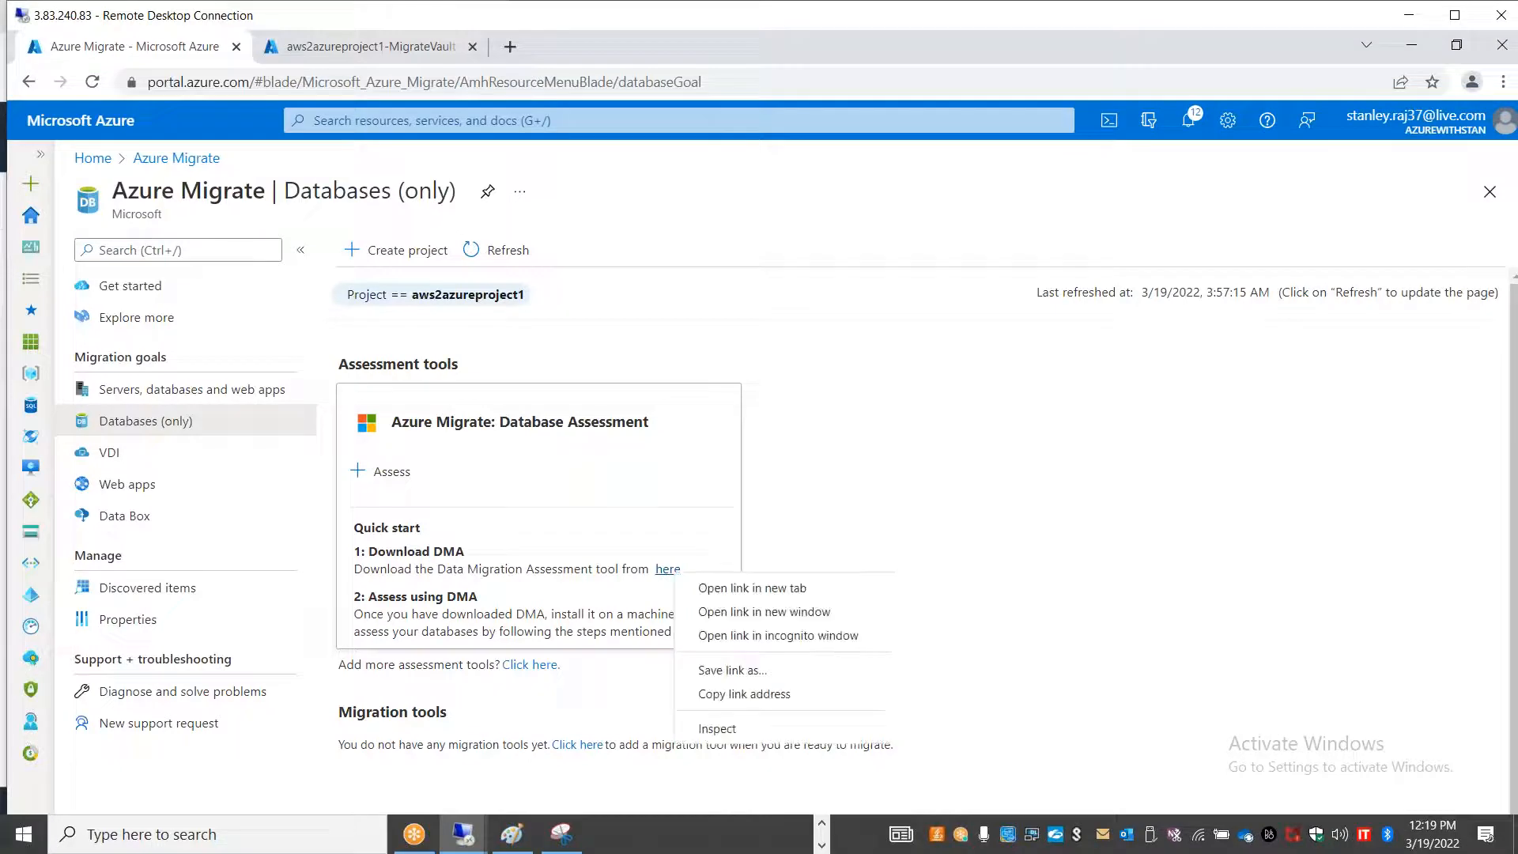
left_click(744, 694)
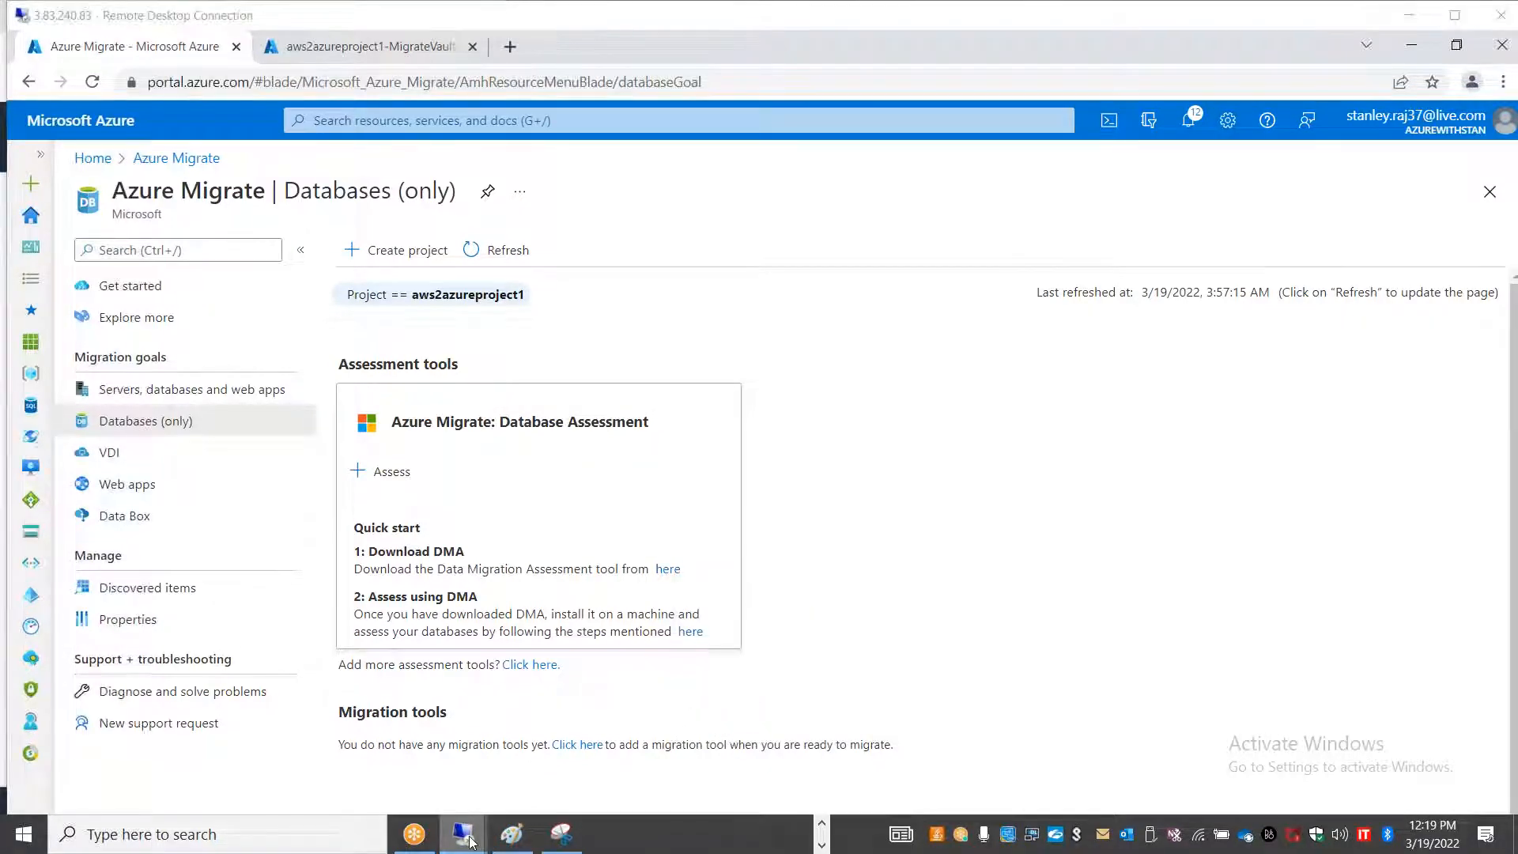
mouse_move(466, 836)
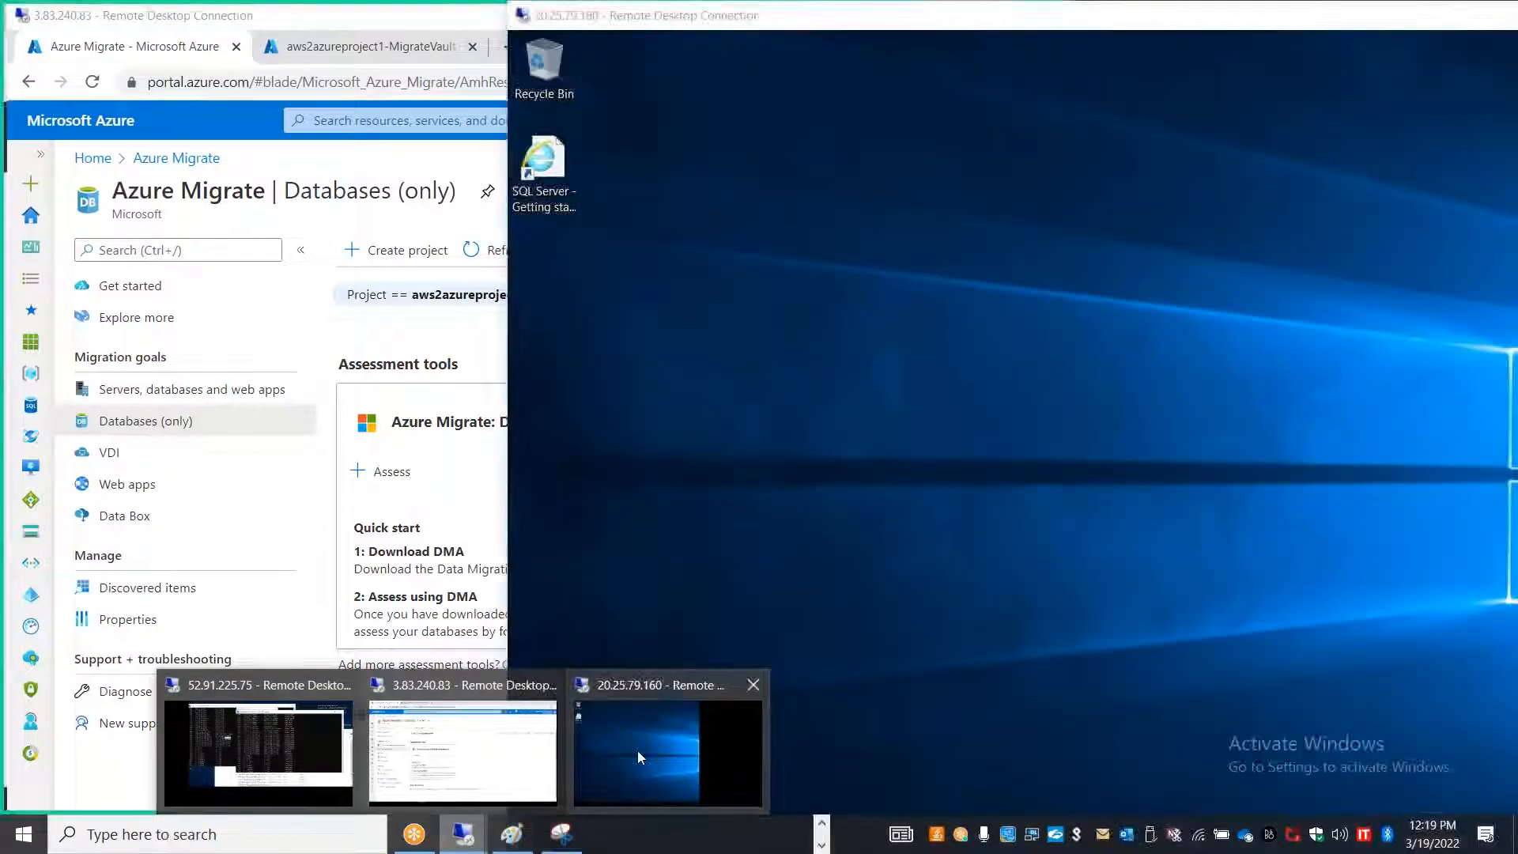
left_click(638, 756)
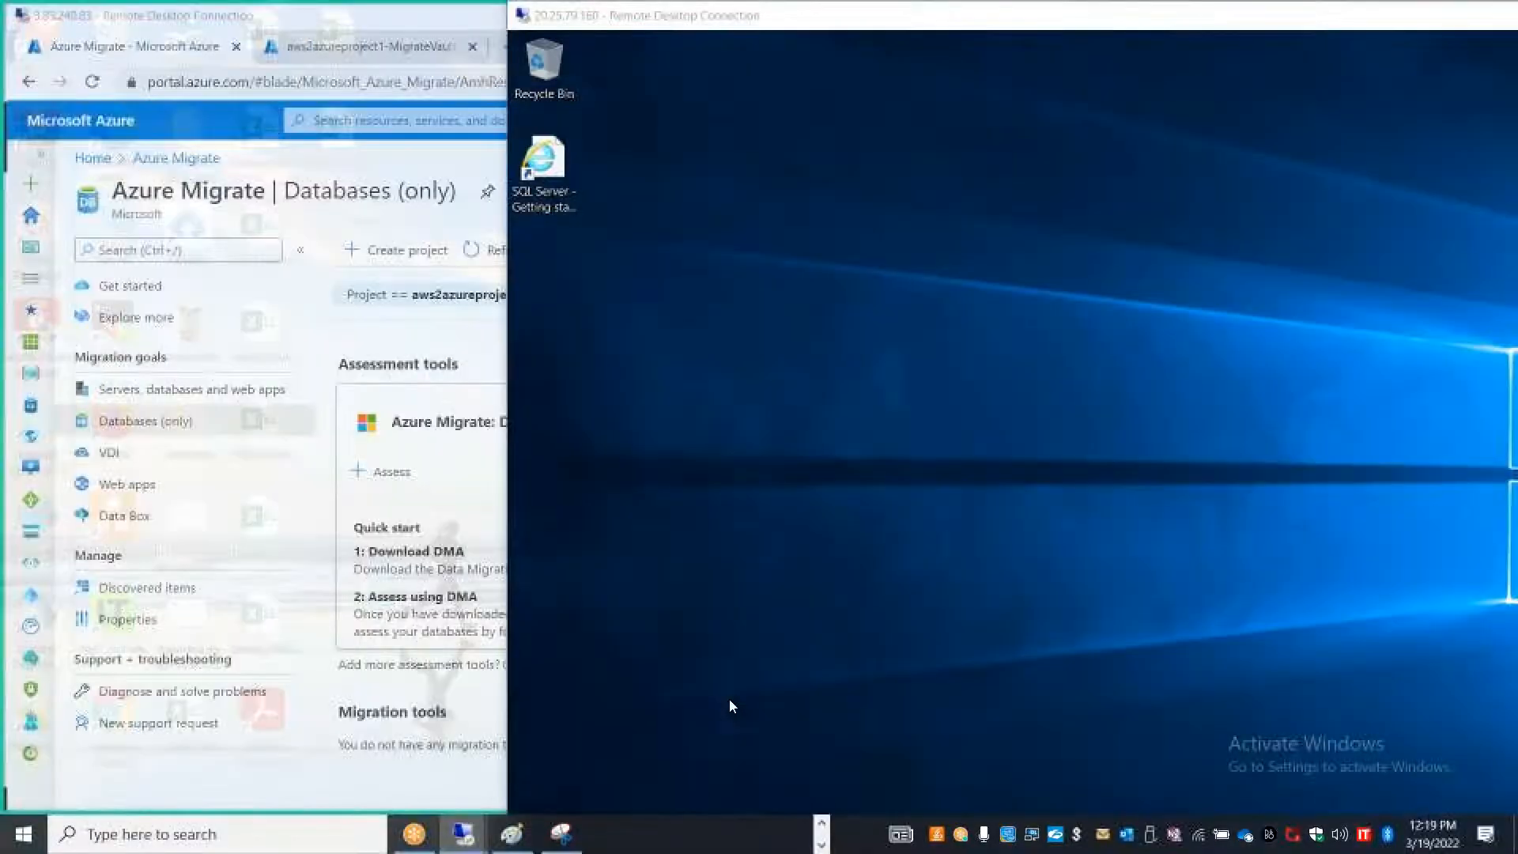
double_click(752, 17)
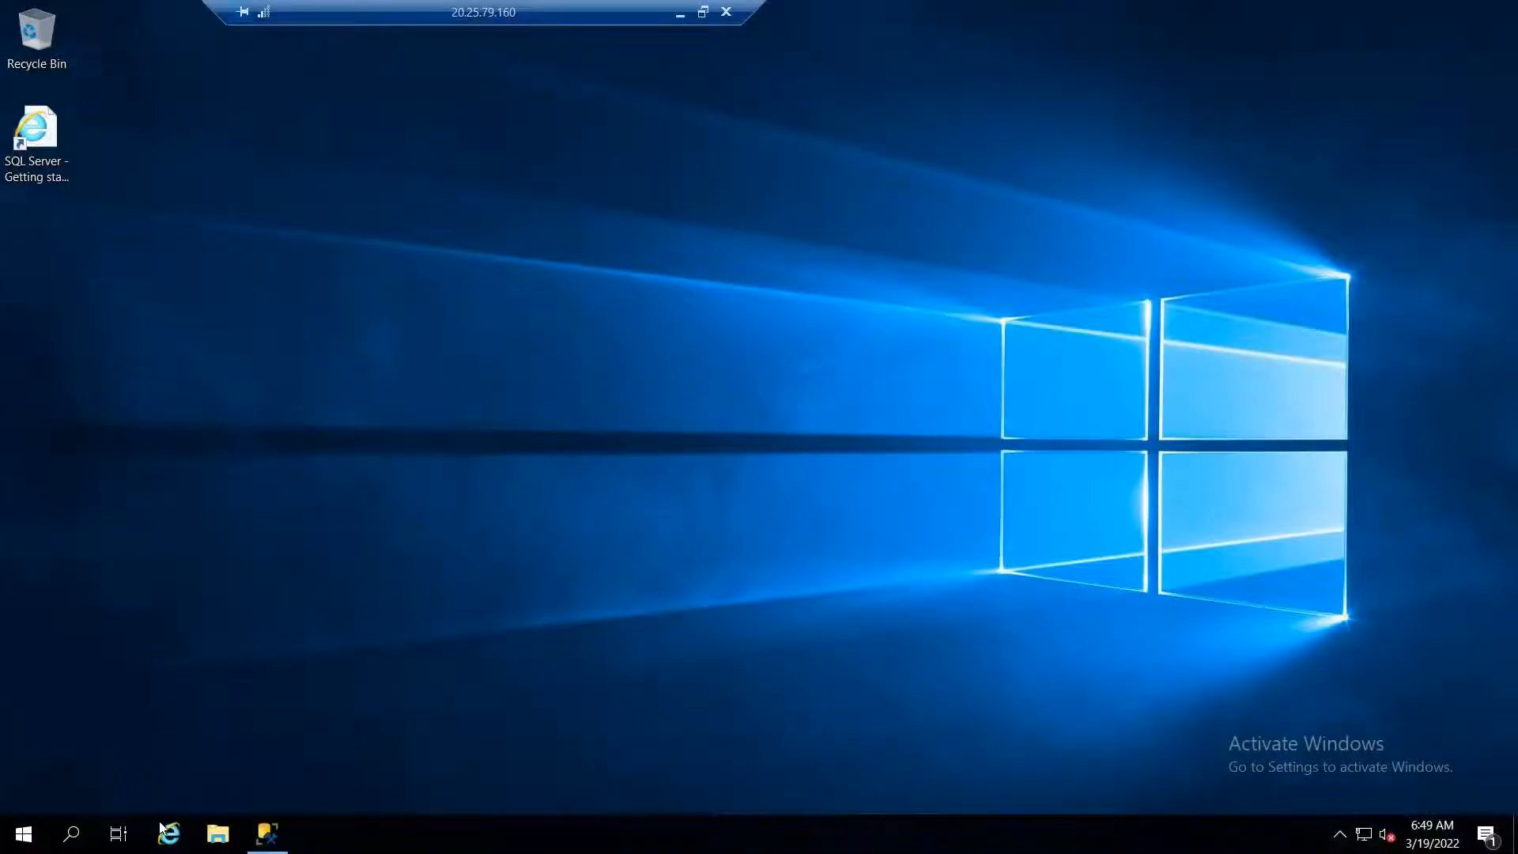
- Open Server Manager's Local Server properties and check the Windows Defender Firewall state for the networks
left_click(23, 834)
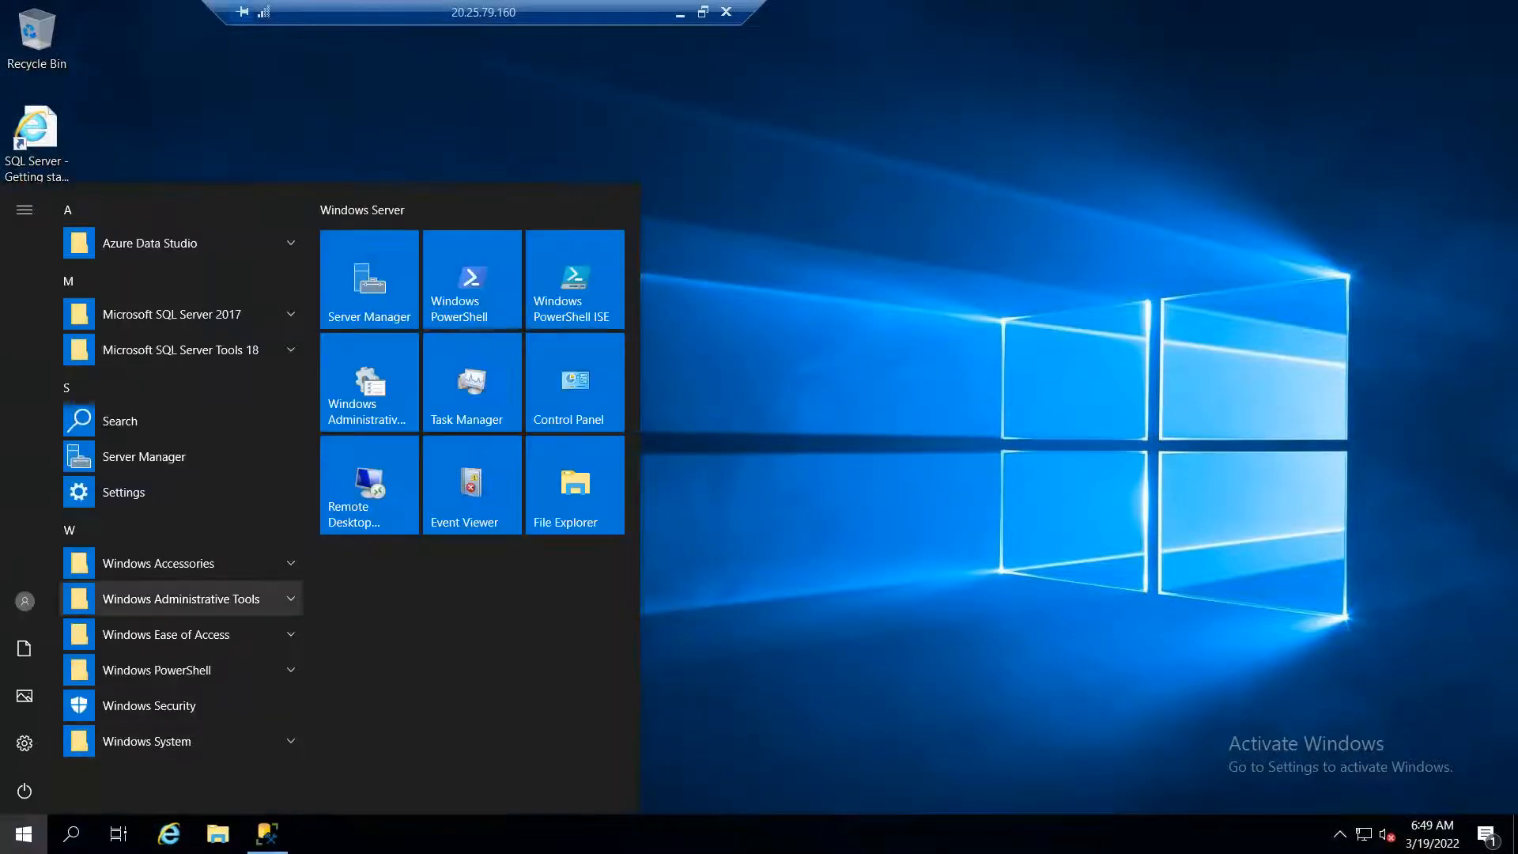
left_click(809, 305)
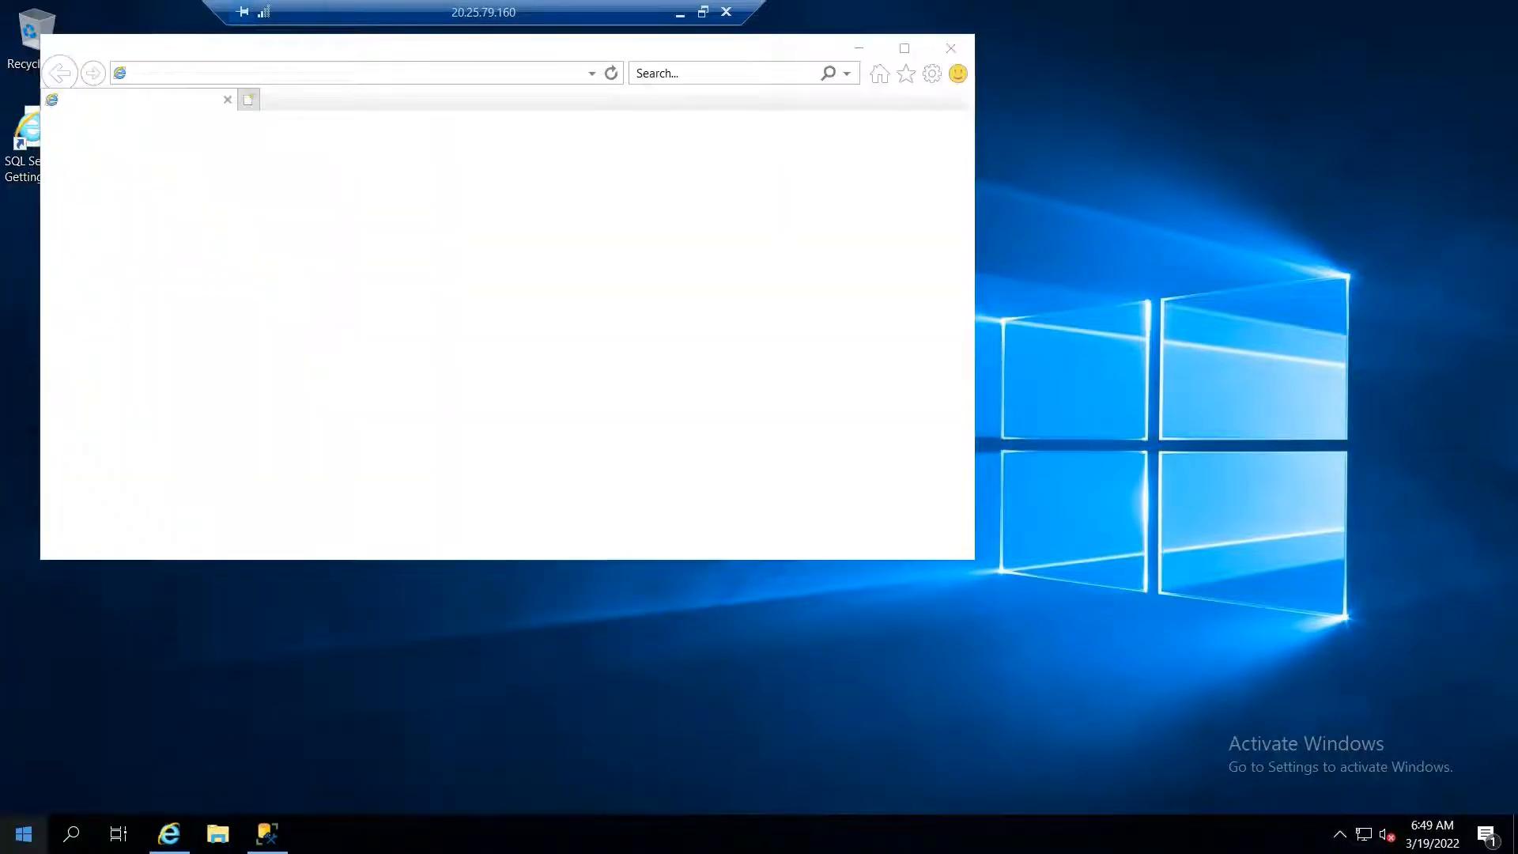
right_click(23, 834)
key("Escape")
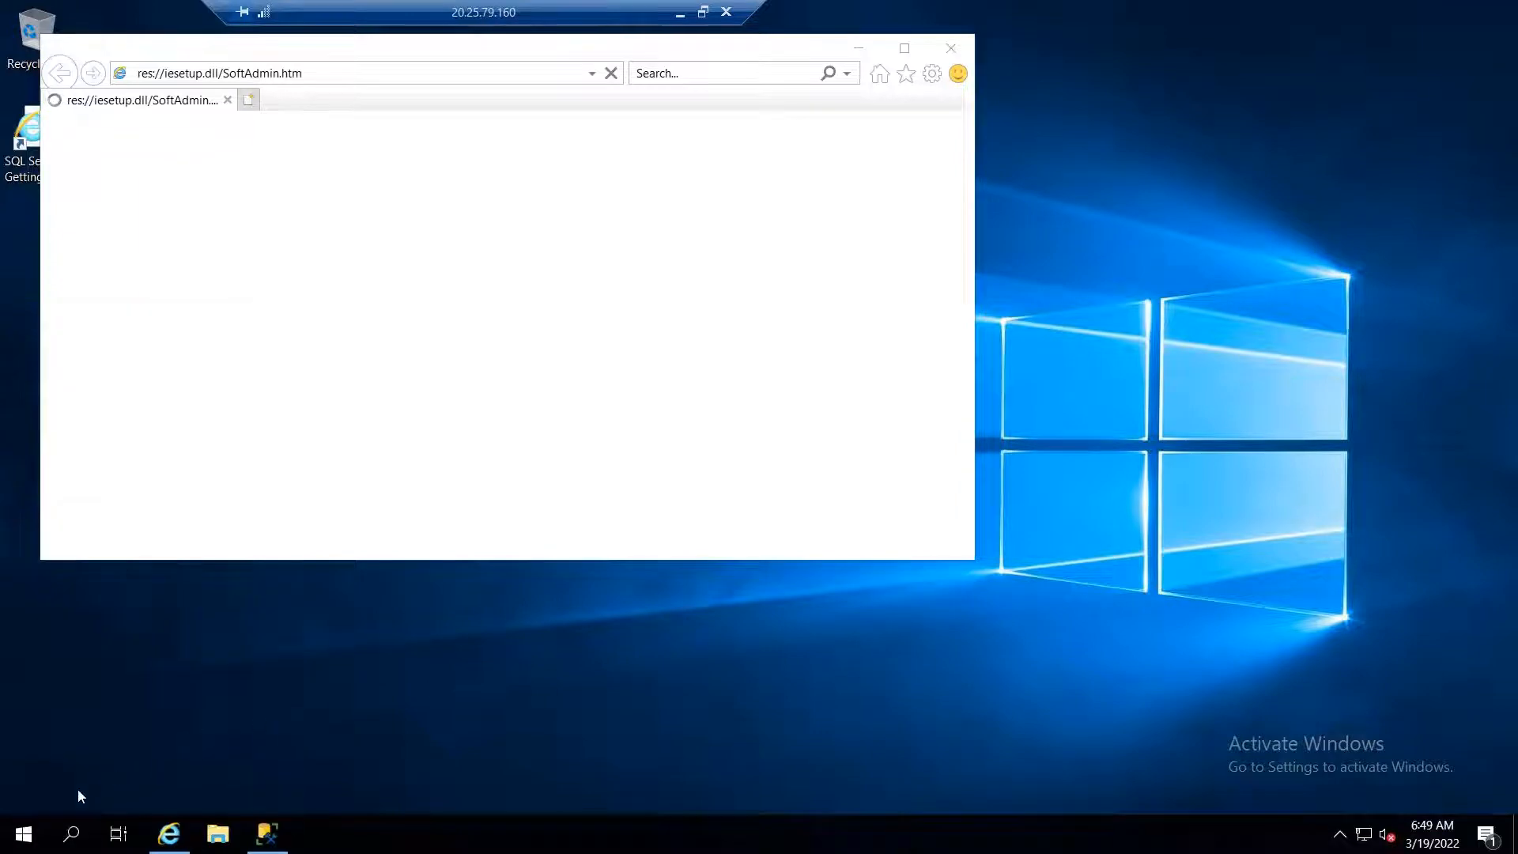
left_click(24, 835)
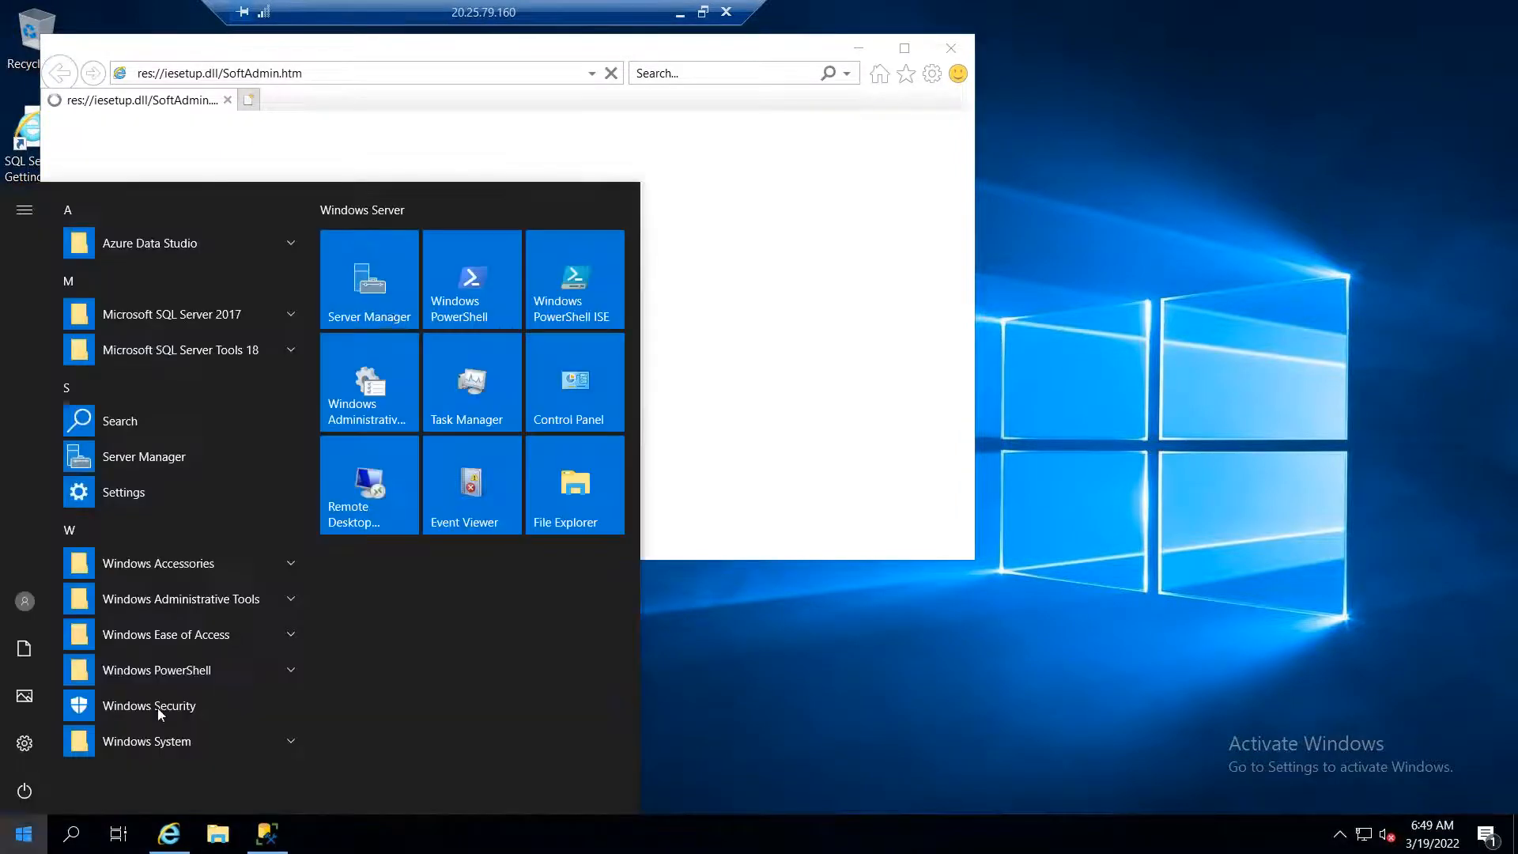
left_click(382, 299)
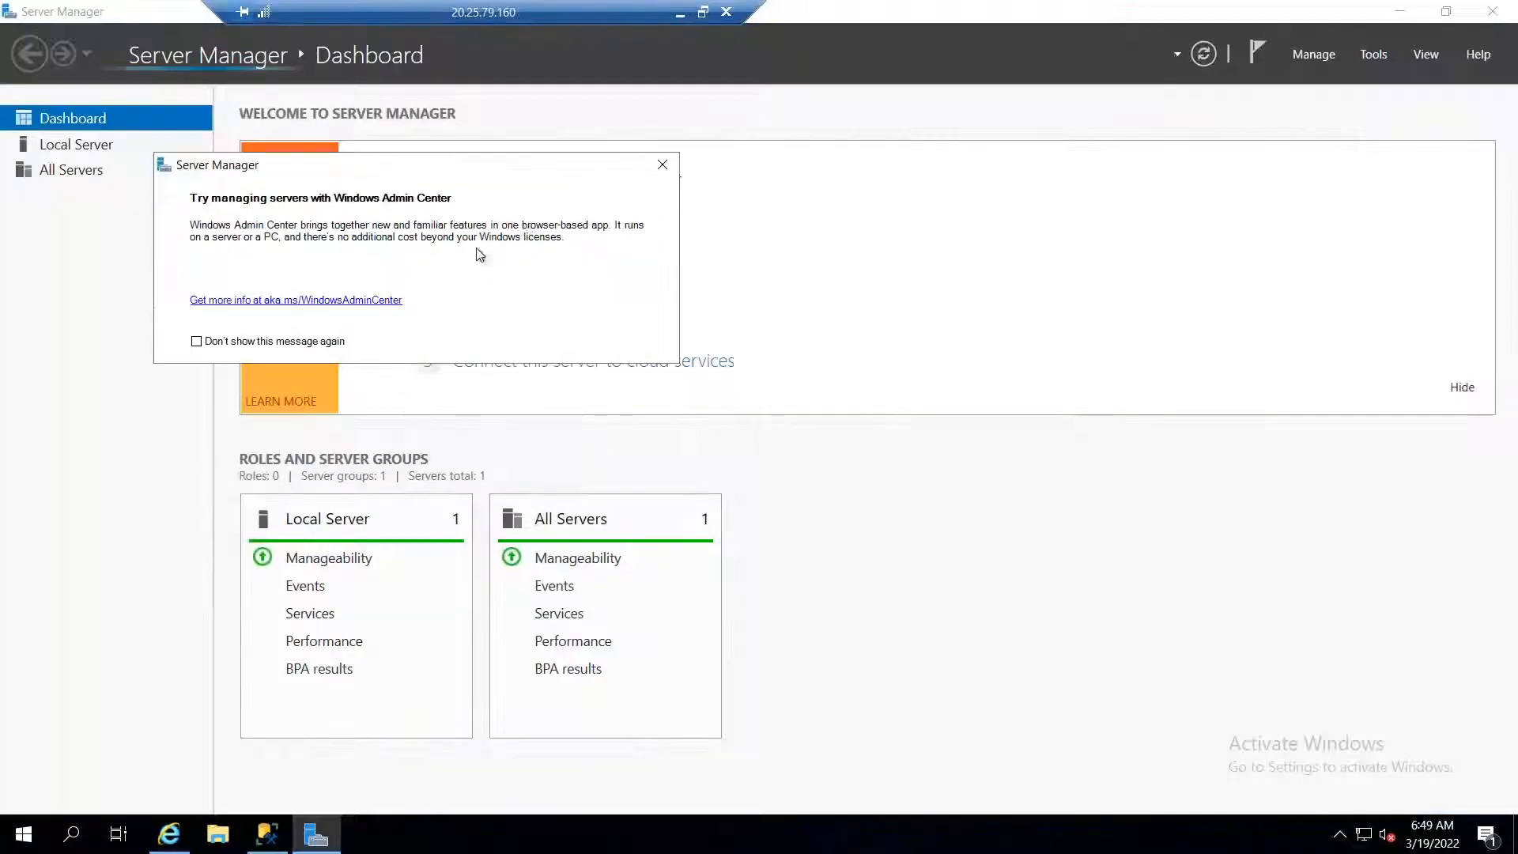
left_click(663, 165)
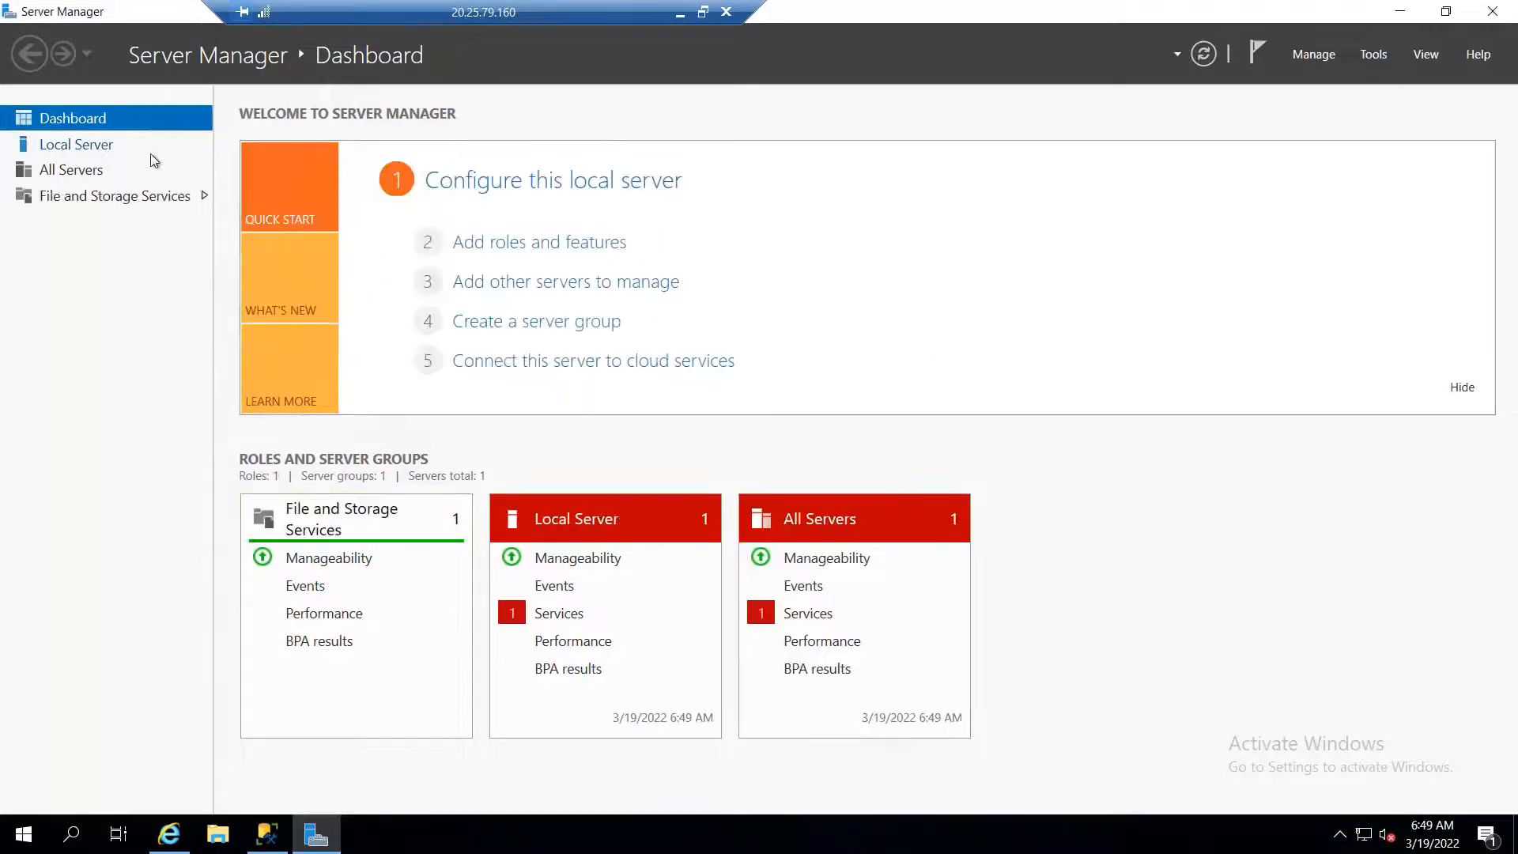
left_click(150, 154)
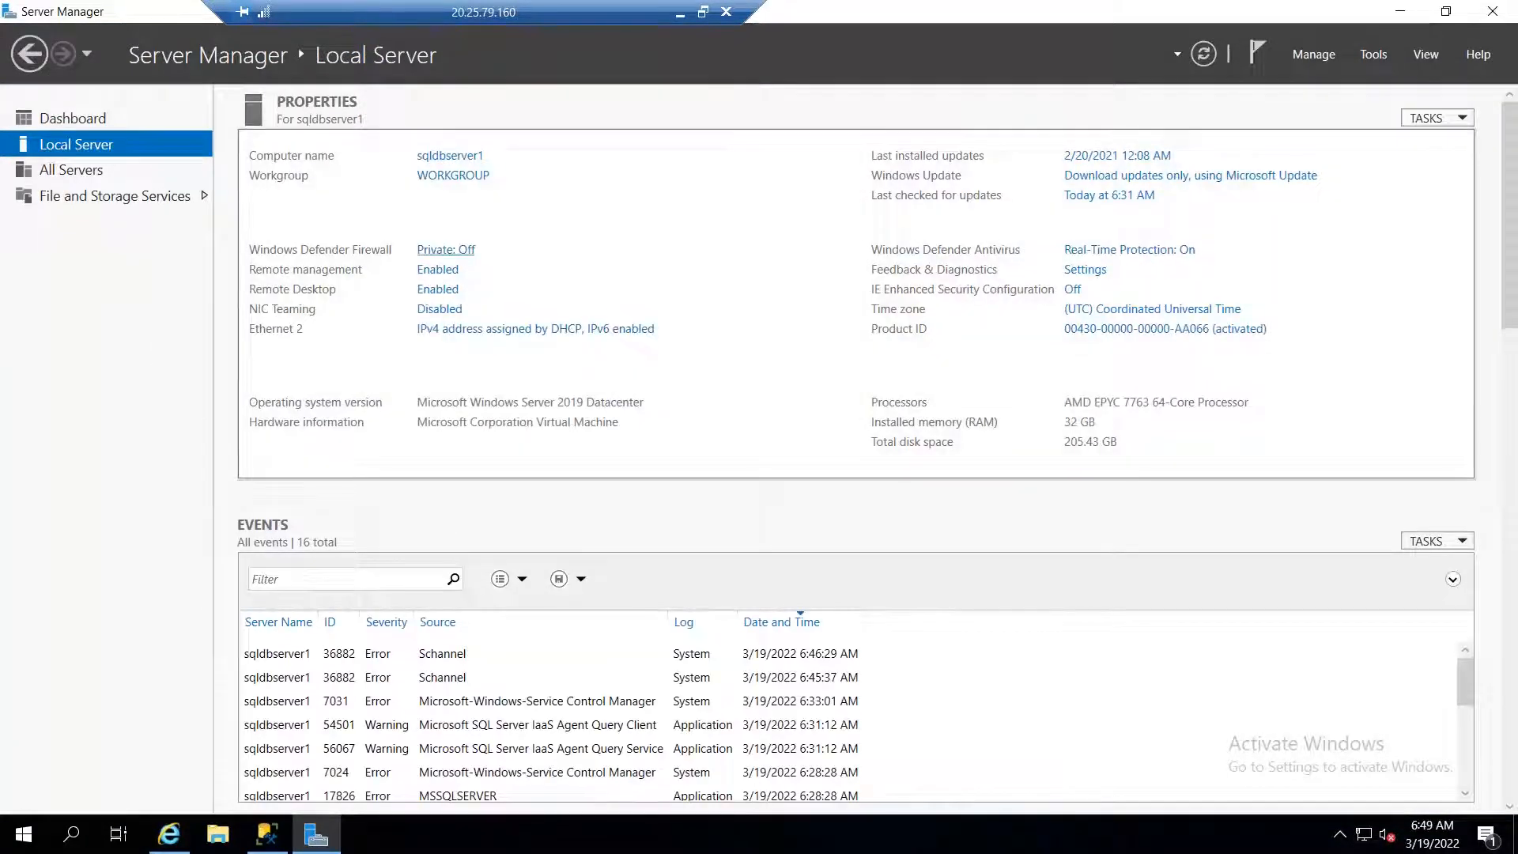
left_click(447, 249)
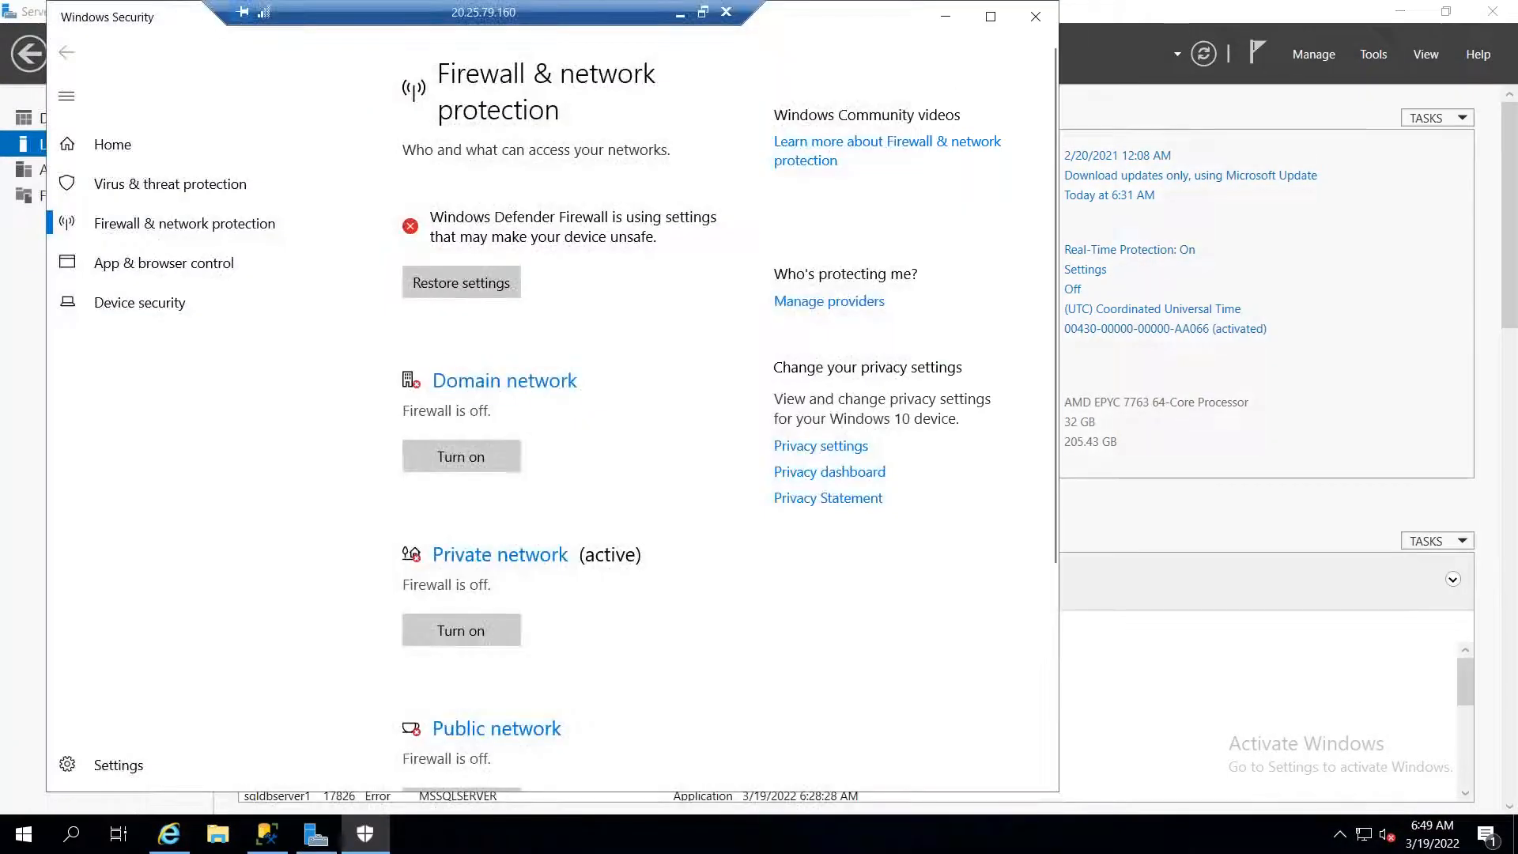
left_click(1036, 16)
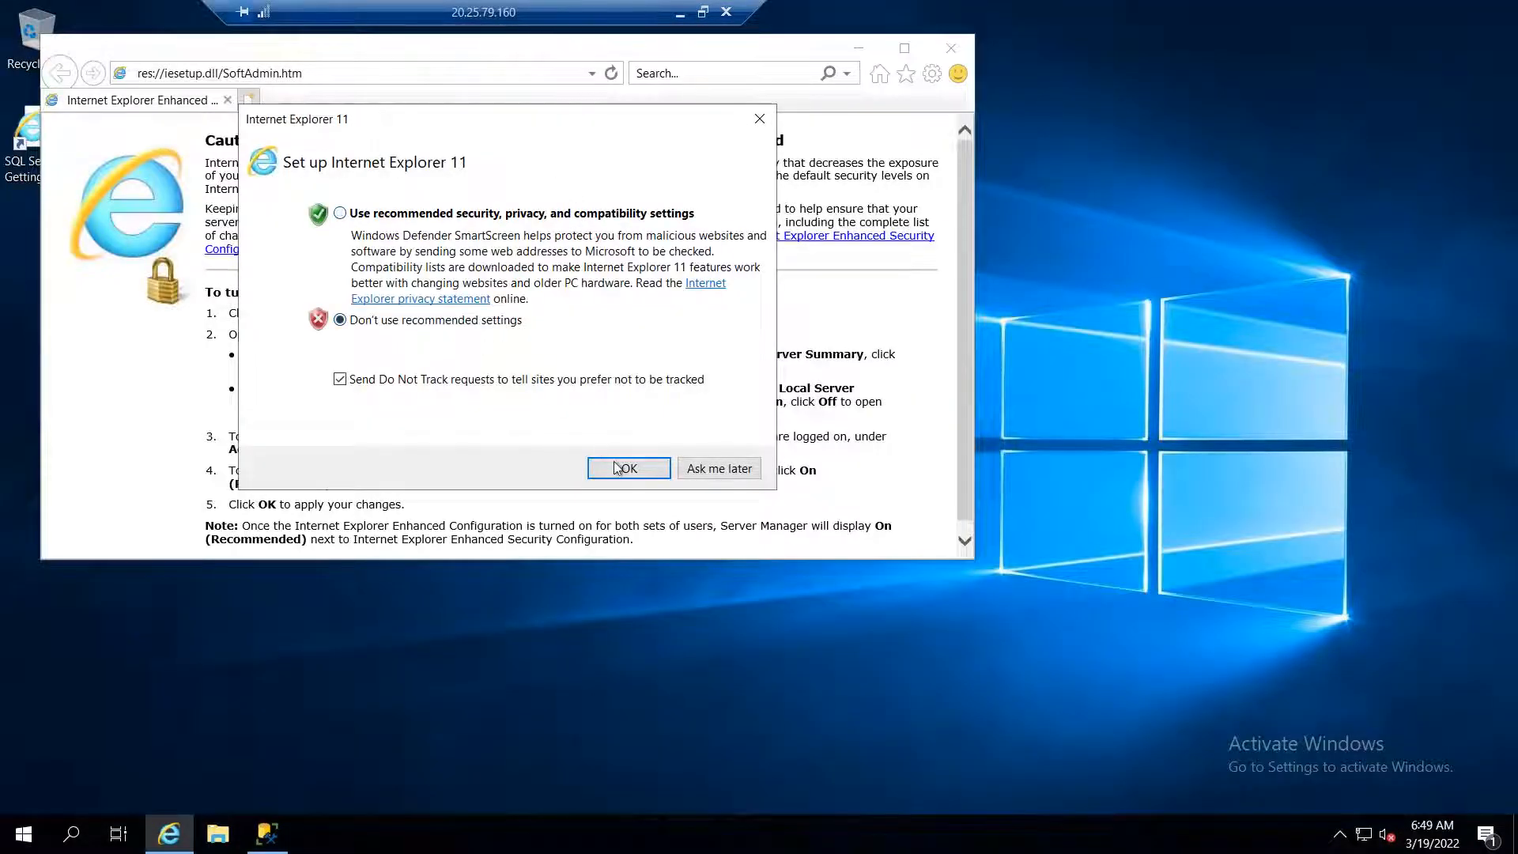
left_click(617, 468)
left_click(366, 74)
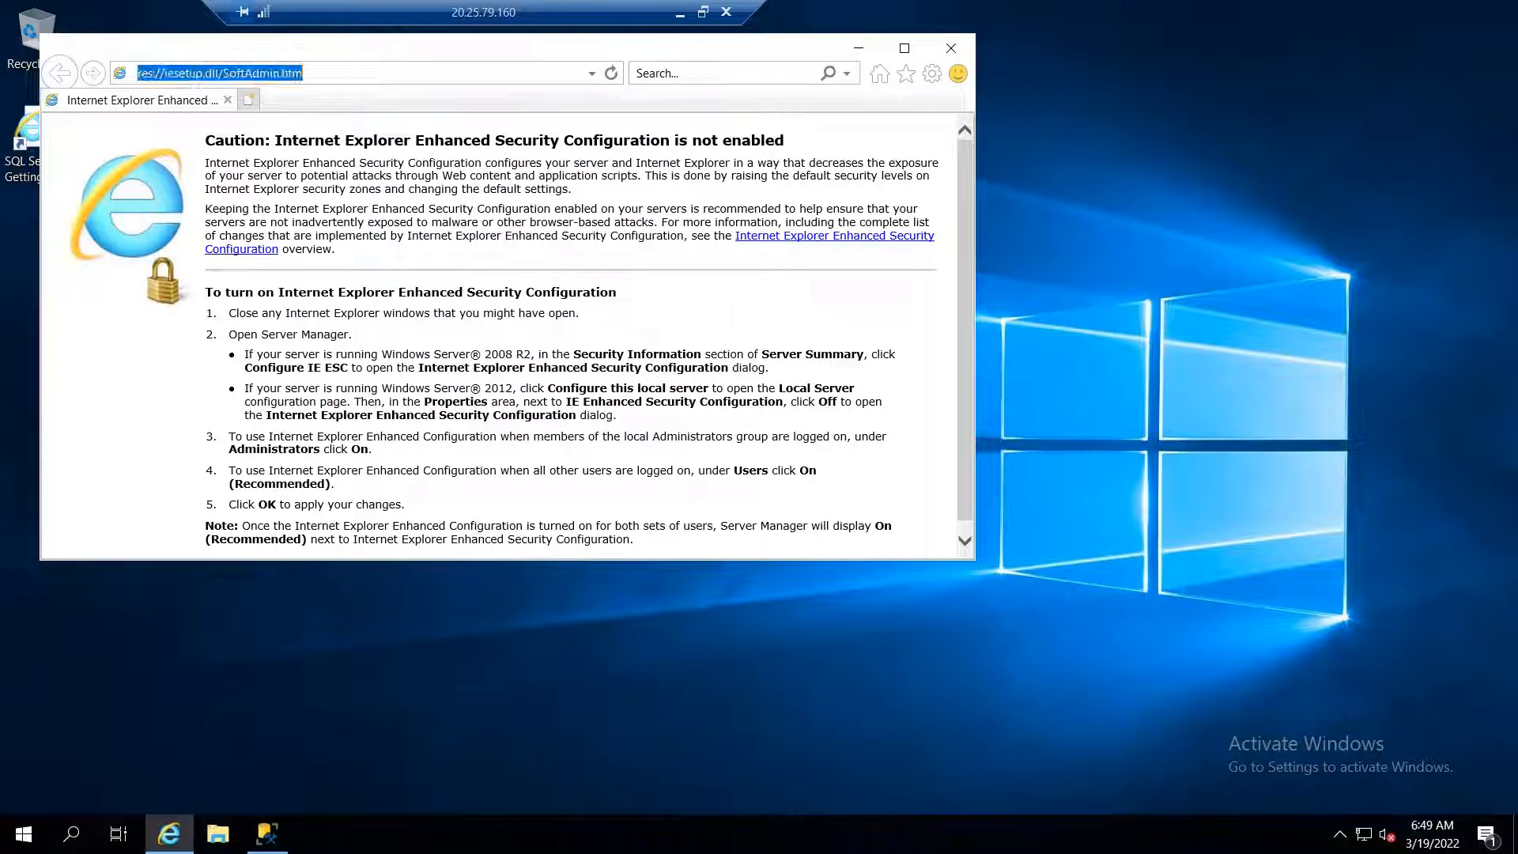
key("ctrl+v")
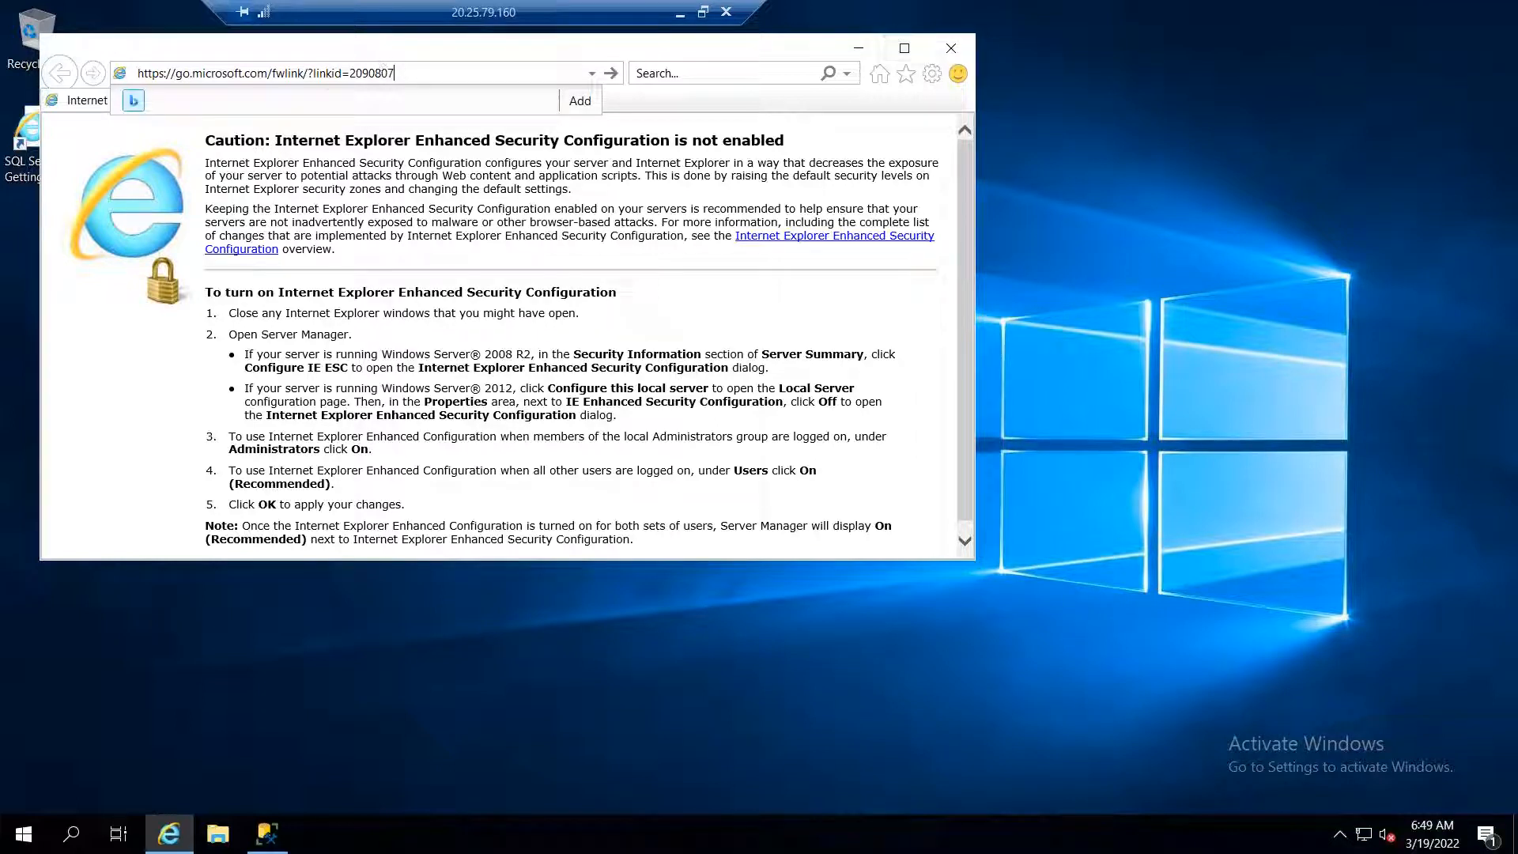
key("Return")
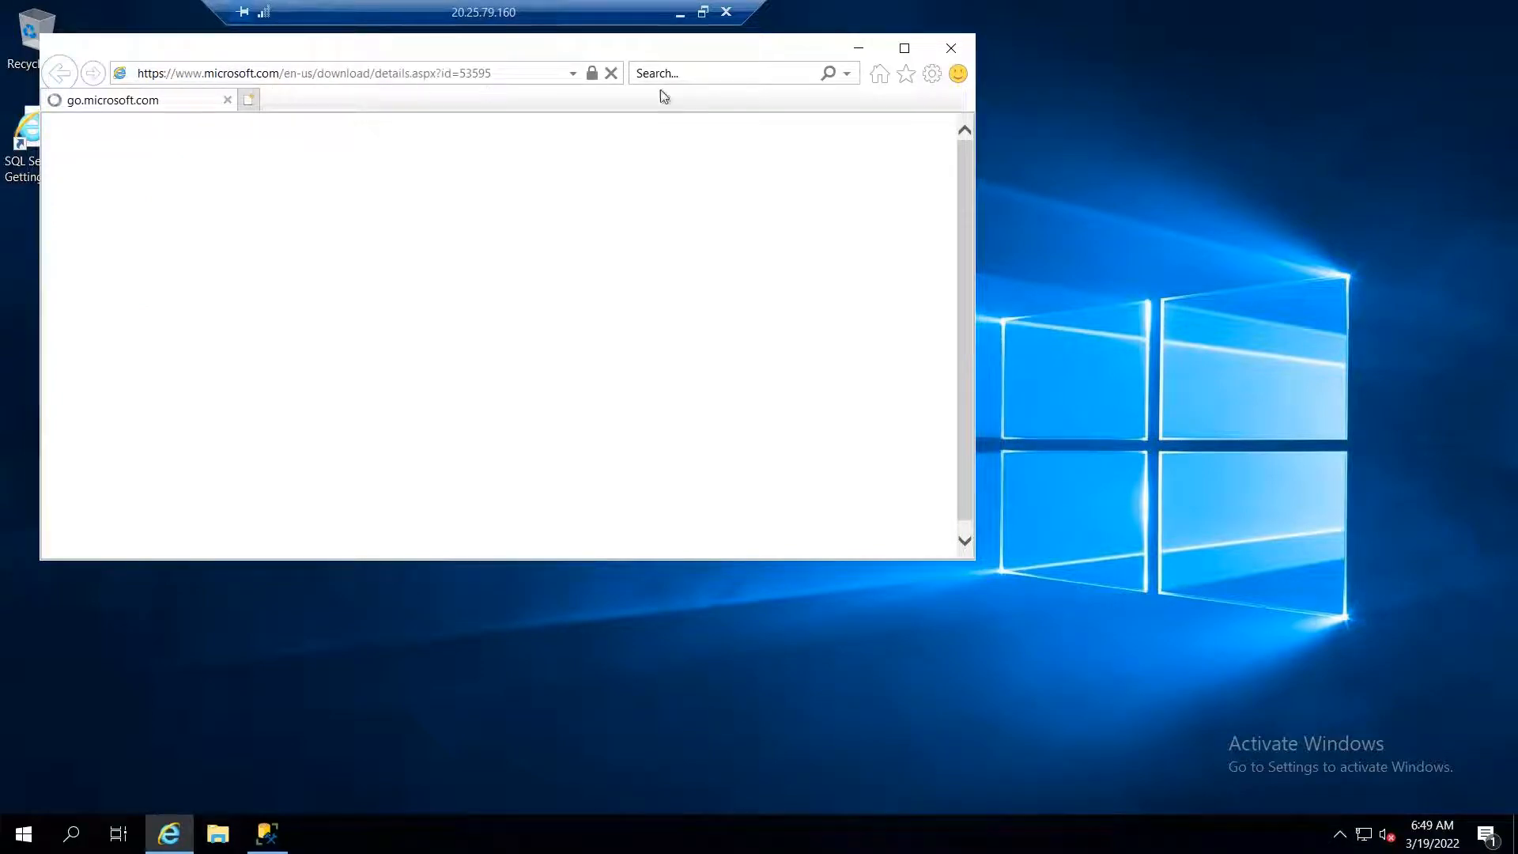
left_click(904, 49)
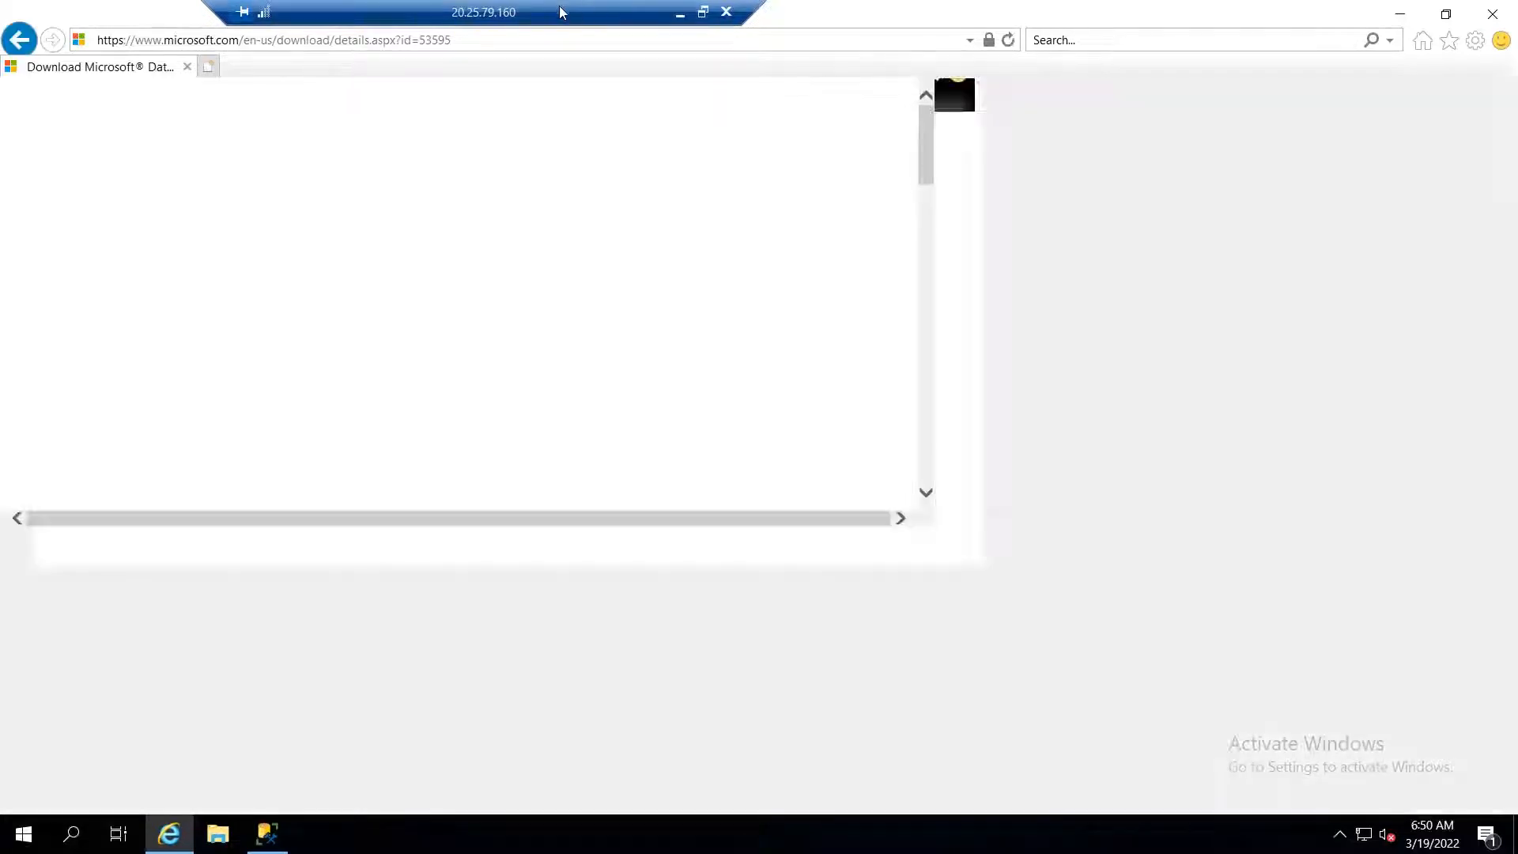
left_click_drag(562, 13, 856, 12)
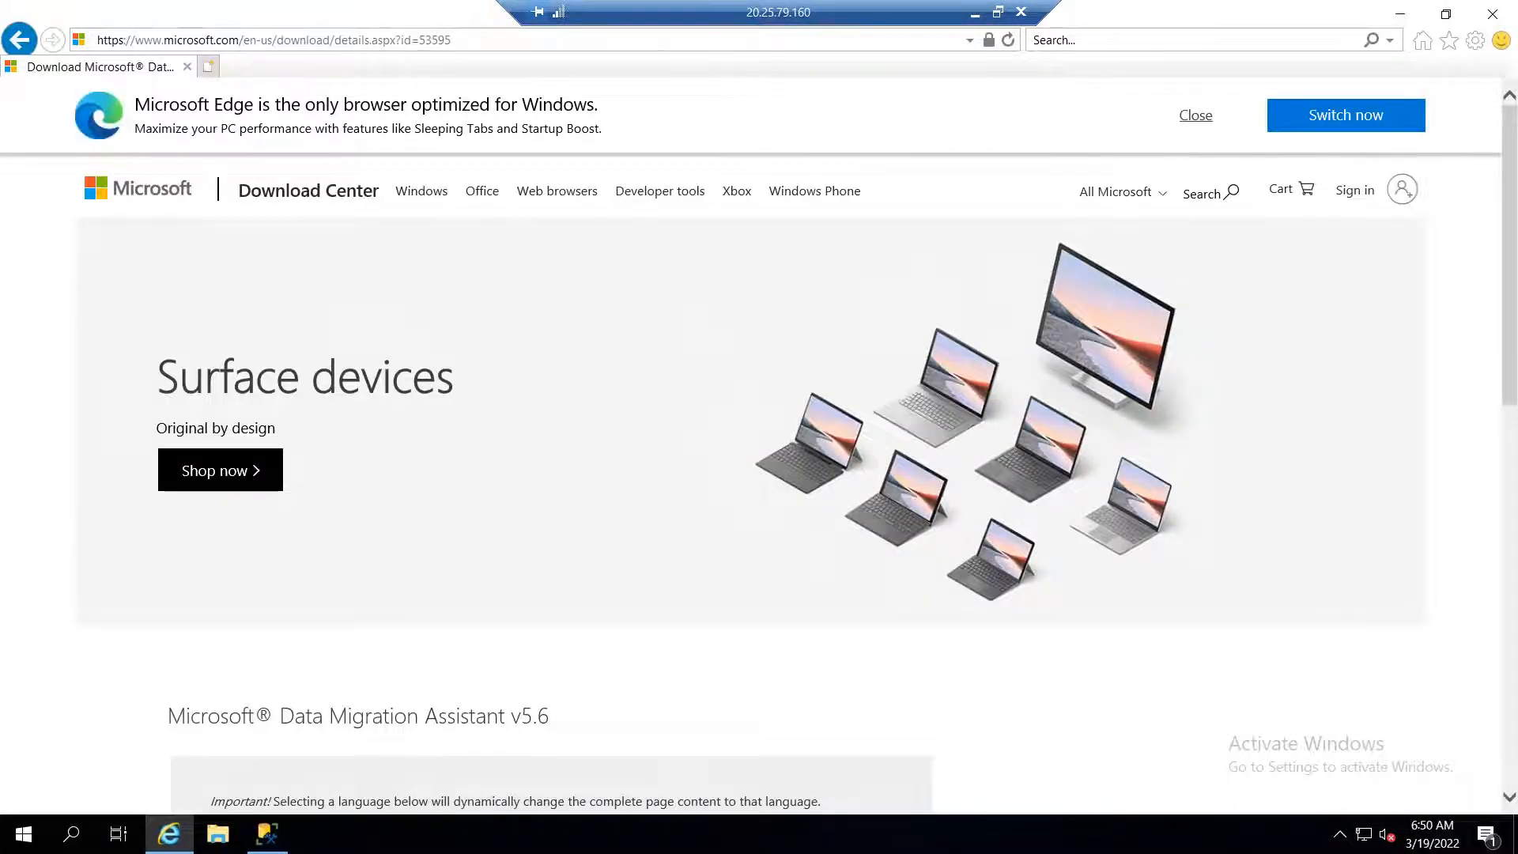
- Download Microsoft Data Migration Assistant v5.6 and try to run DataMigrationAssistant.msi directly from the download
scroll(642, 405, "down", 3)
scroll(642, 407, "down", 3)
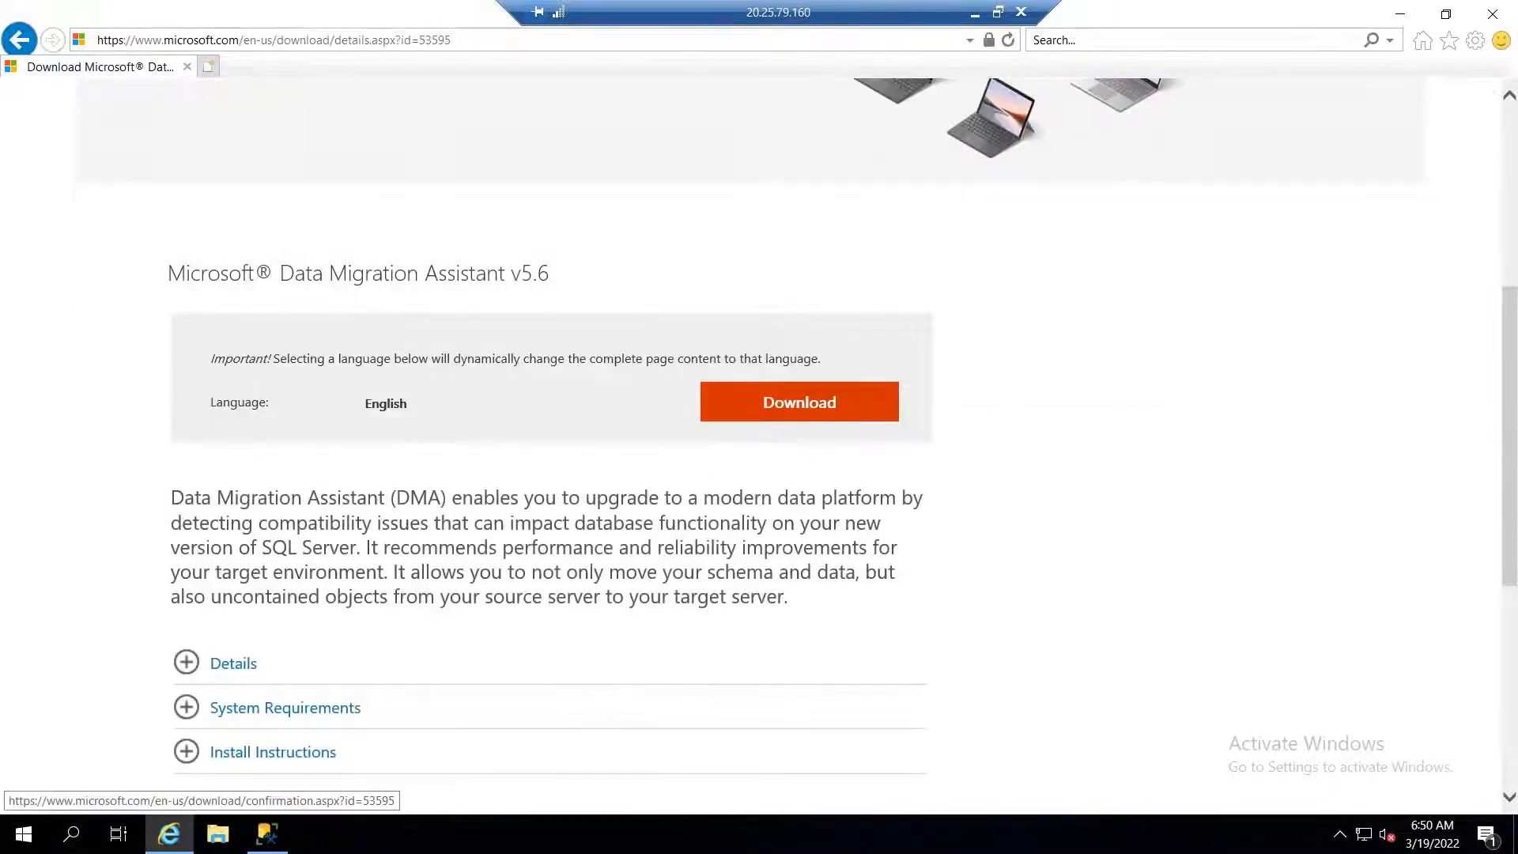
left_click(799, 402)
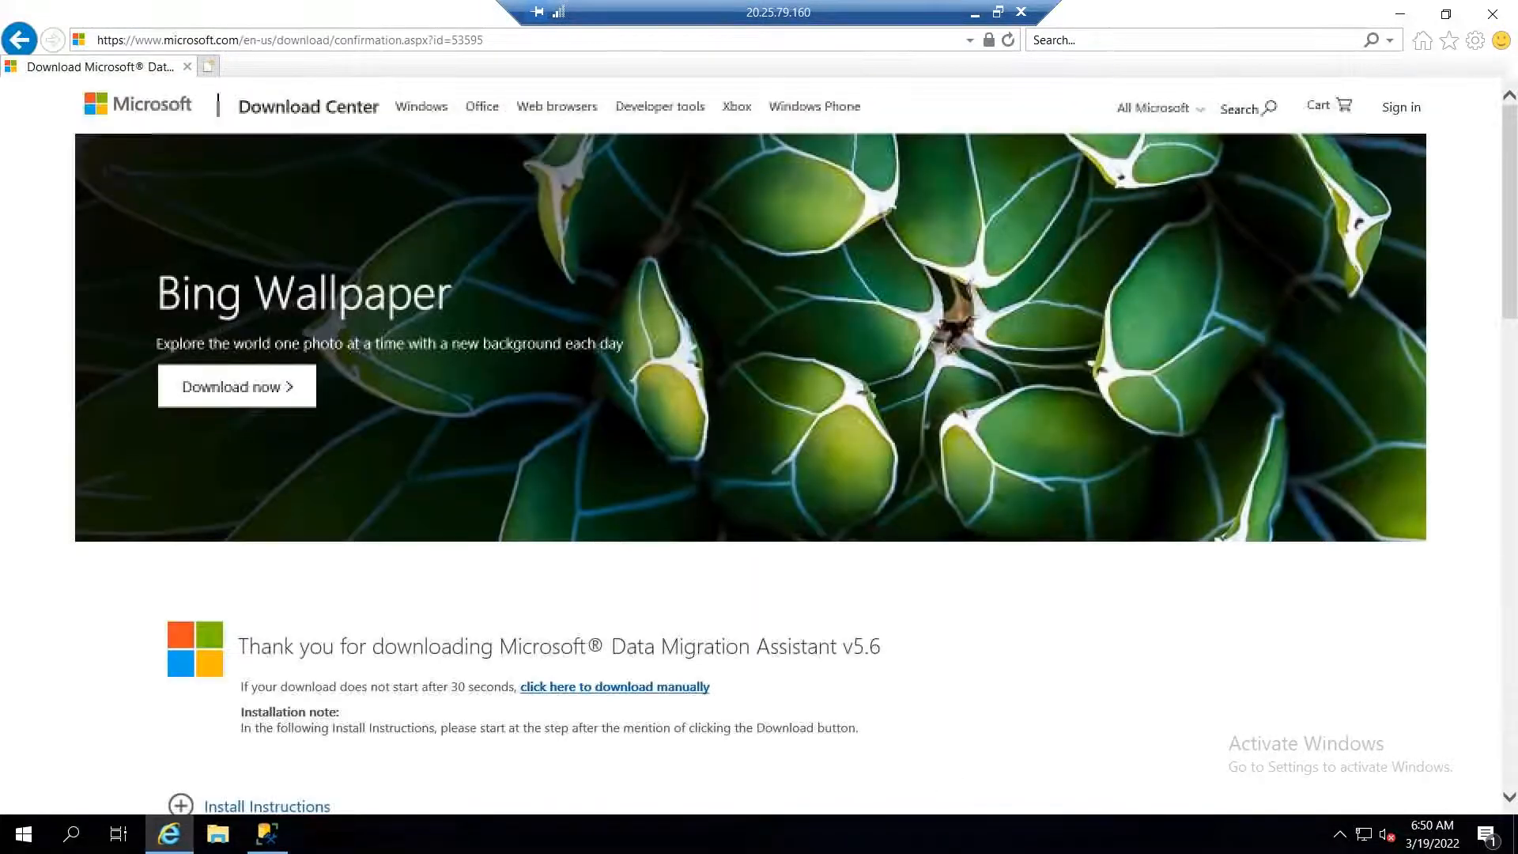
scroll(780, 559, "down", 5)
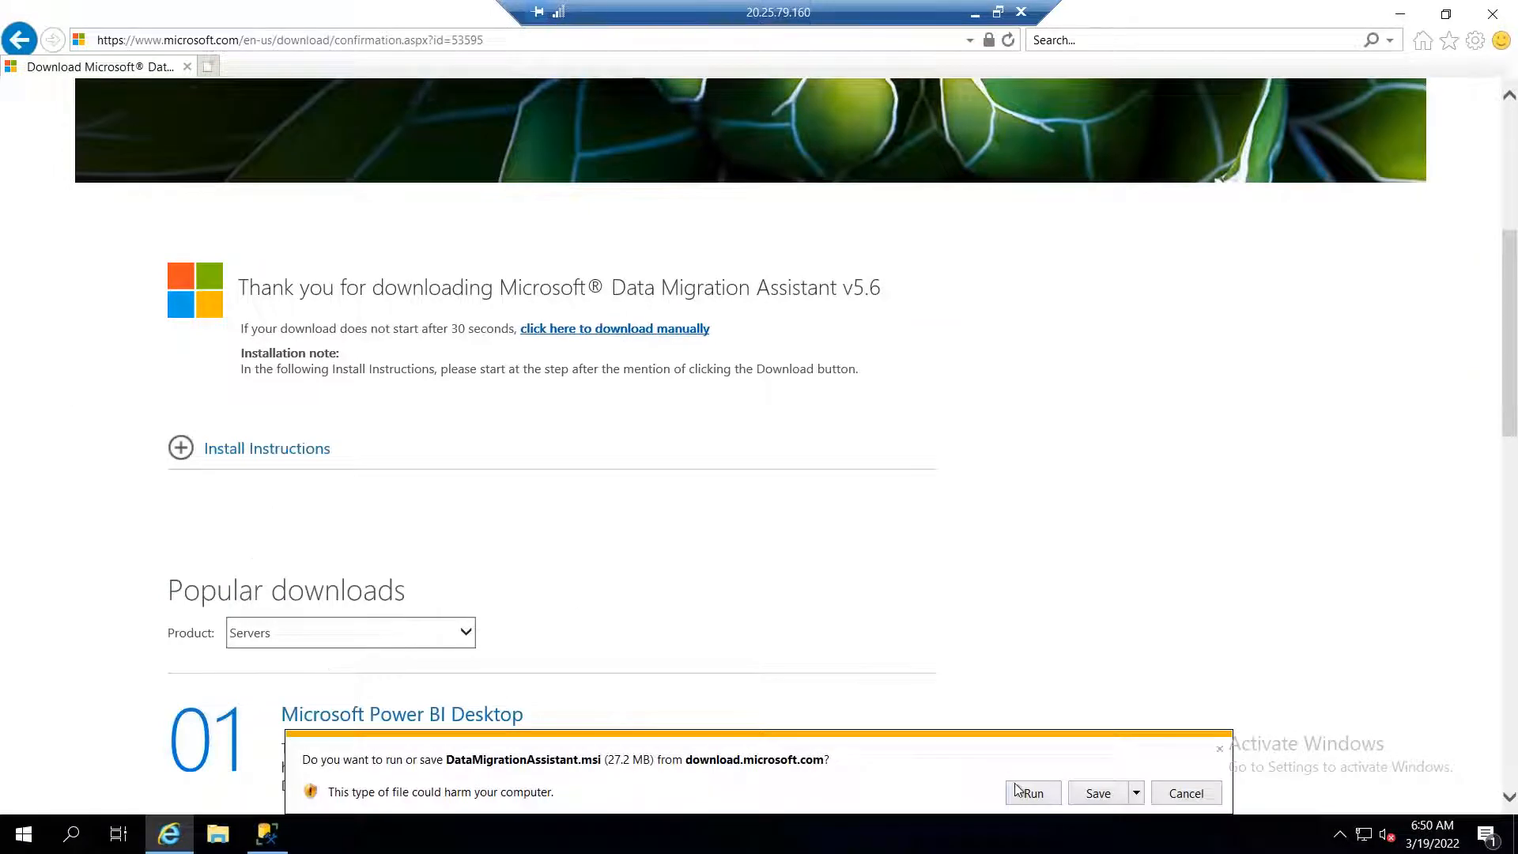
left_click(1028, 793)
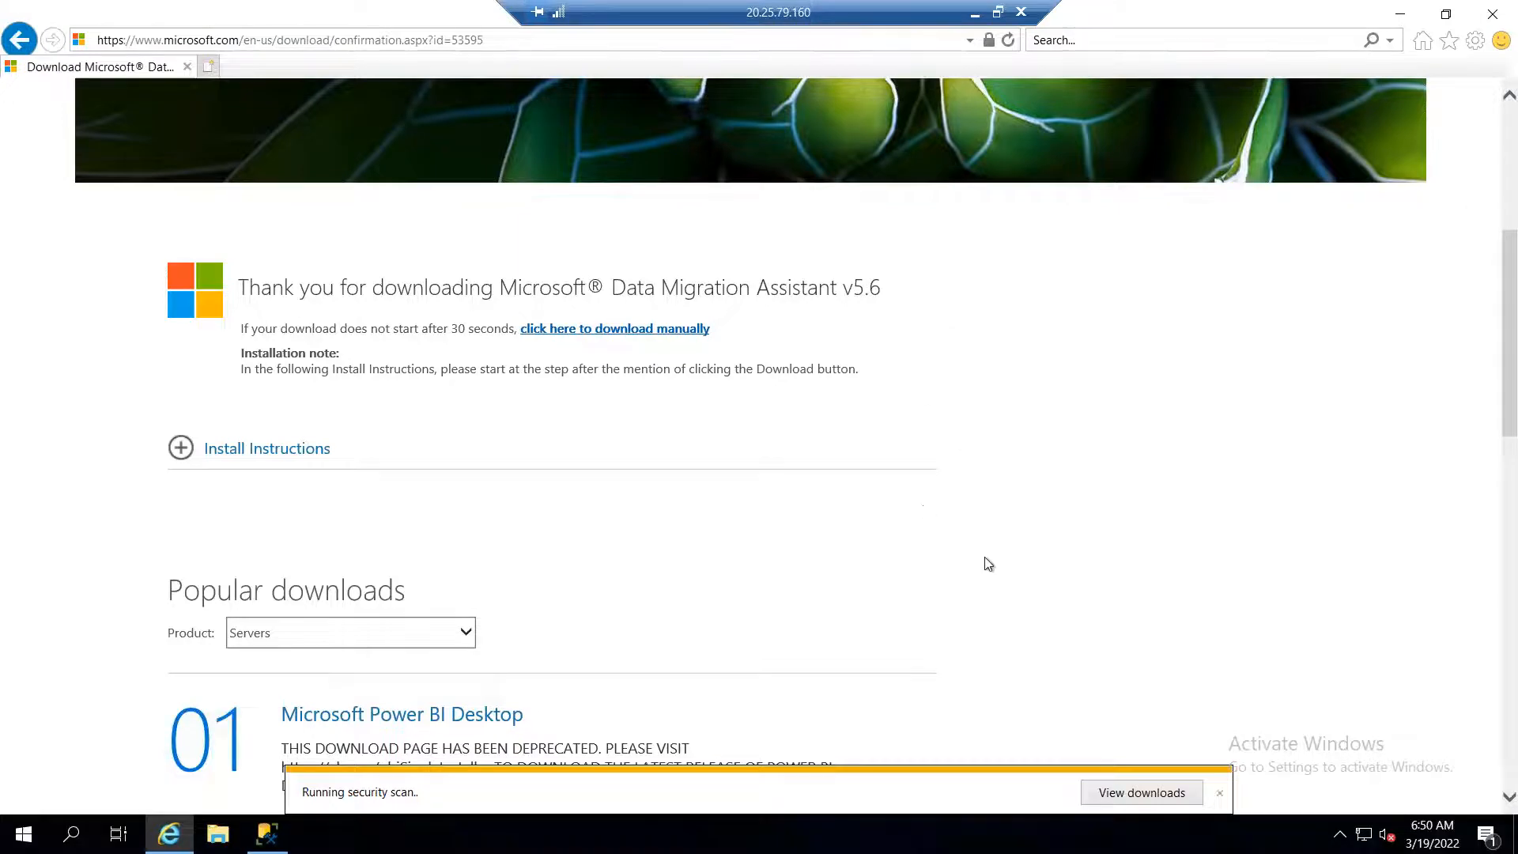
- Return to the download details page, dismiss the setup message and copy the Data Migration Assistant description paragraph
left_click(17, 40)
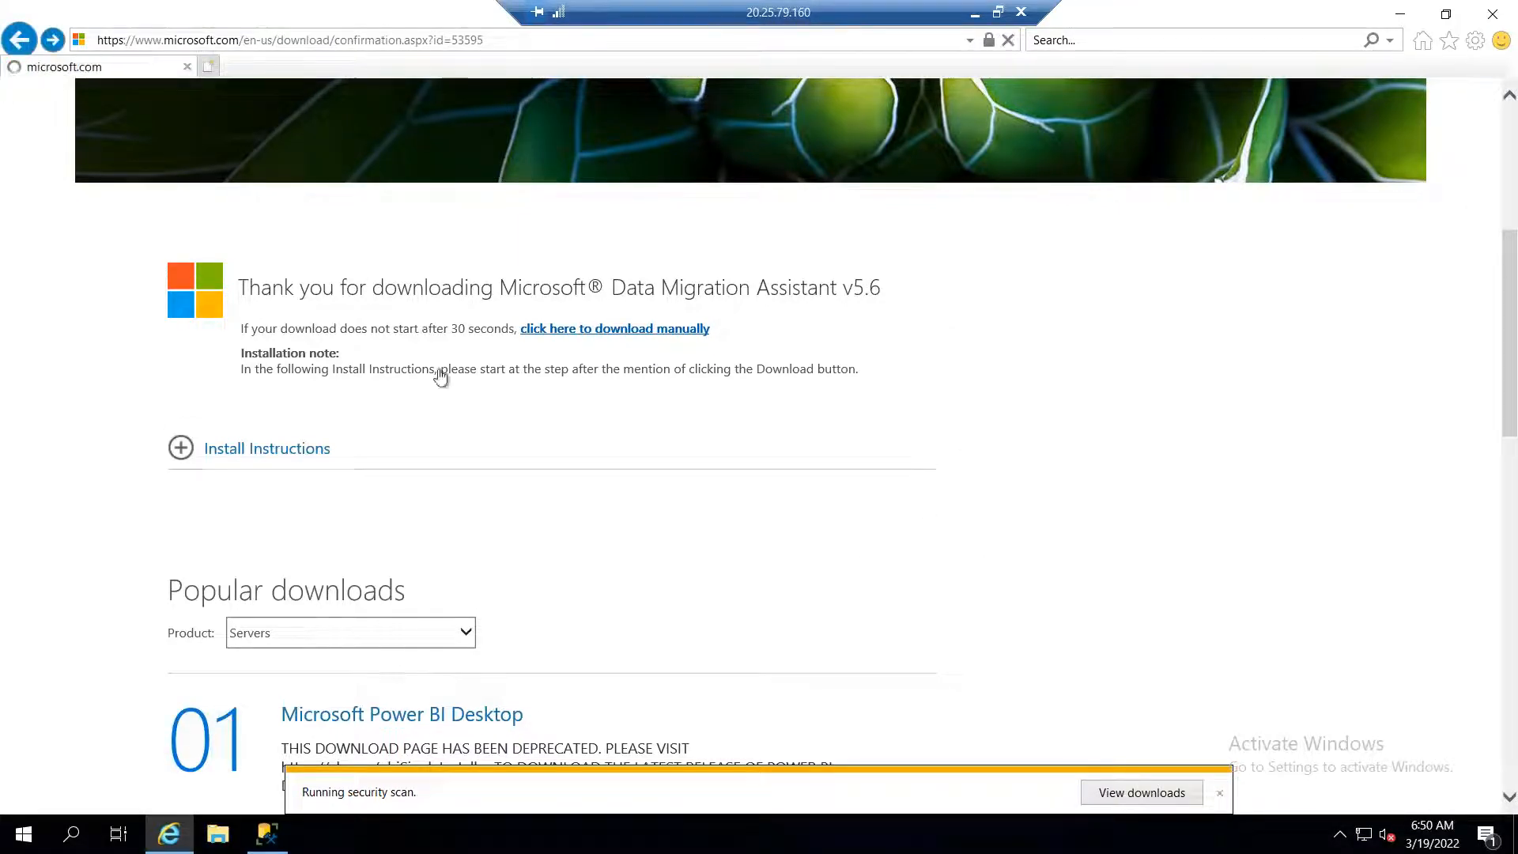
scroll(567, 428, "down", 5)
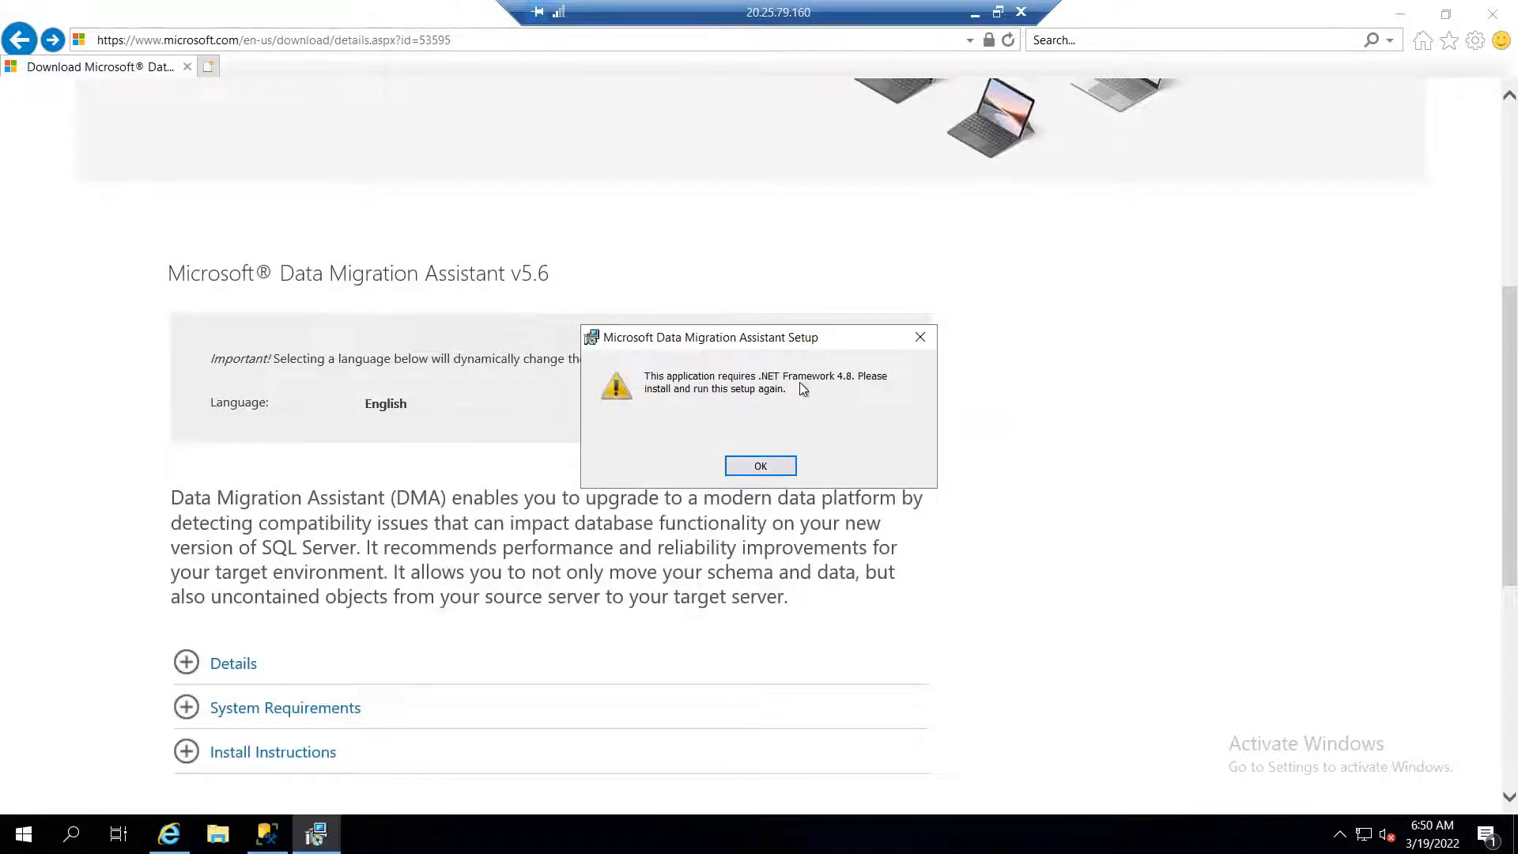
left_click(764, 468)
left_click(863, 573)
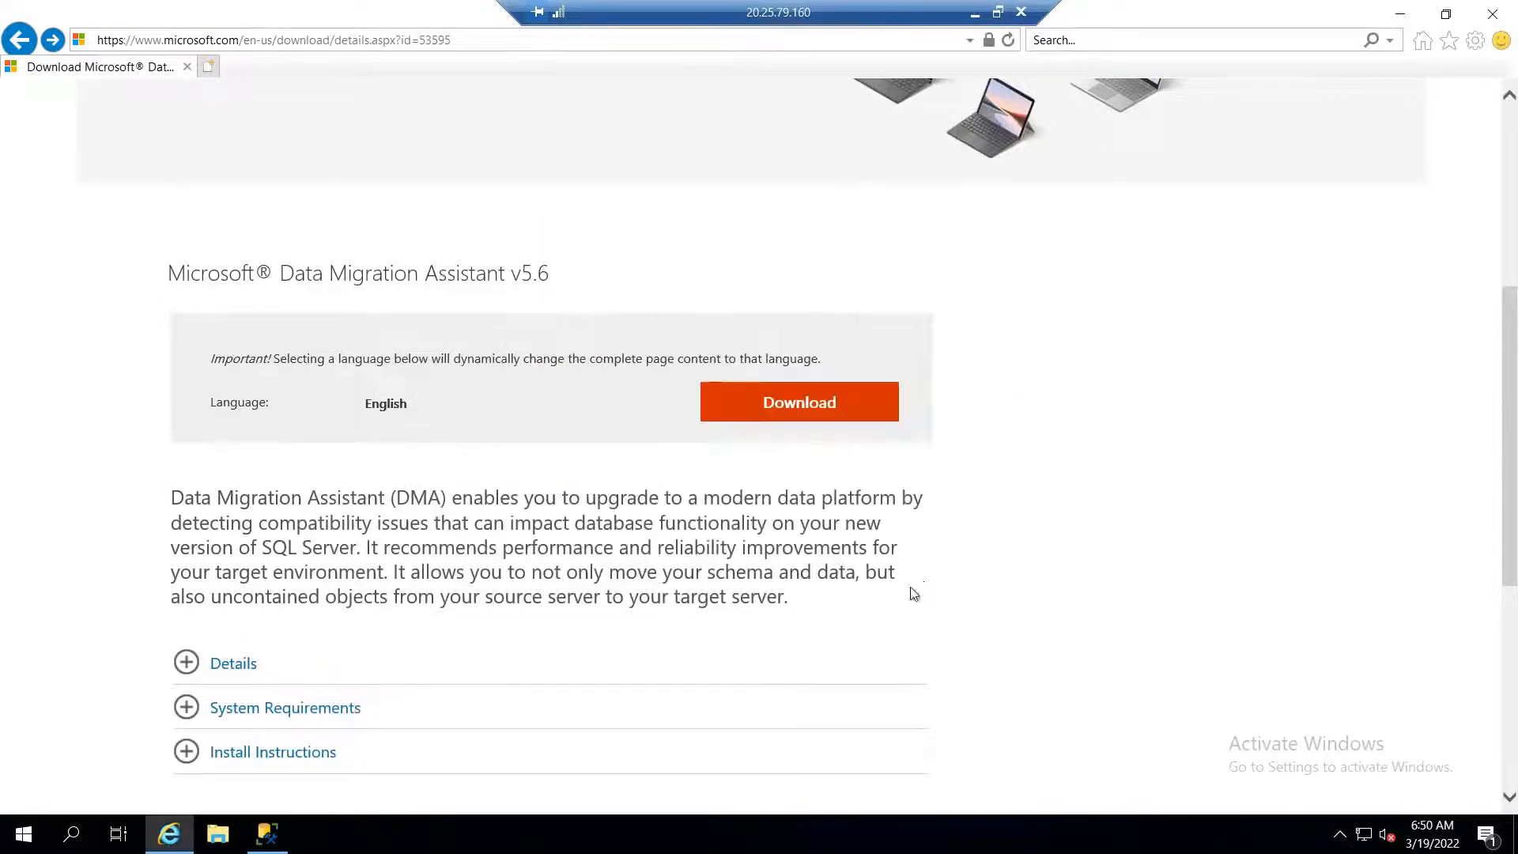
left_click_drag(790, 597, 172, 498)
key("ctrl+c")
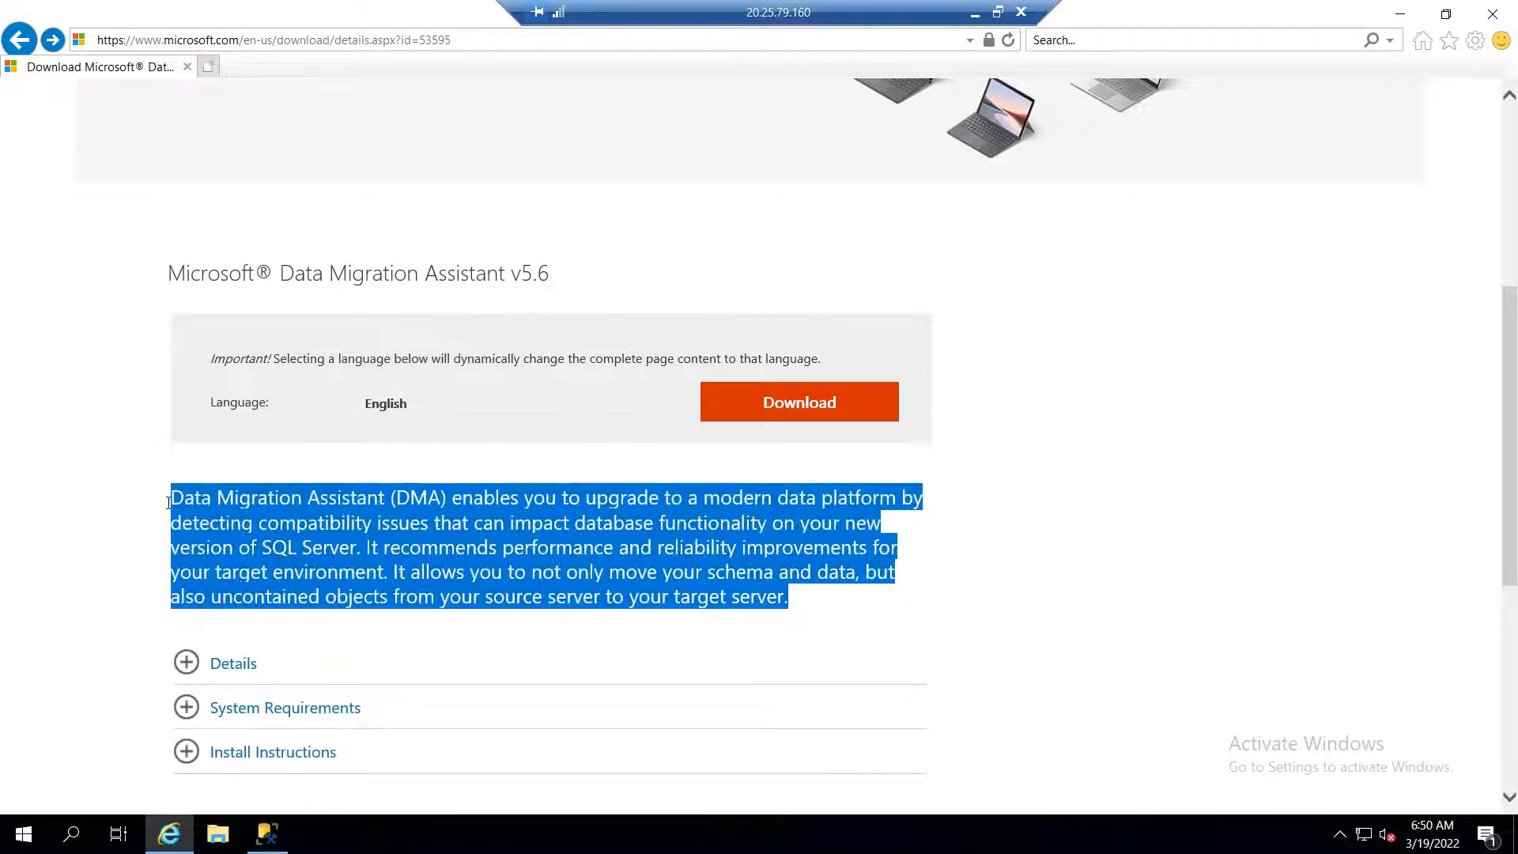
- Switch to the DAY13_AZURE_BACKUP_12MAR2022.xlsx workbook in Excel, paste the description into C6 of Sheet3 and label B6 DMA
left_click(999, 13)
key("alt+Tab")
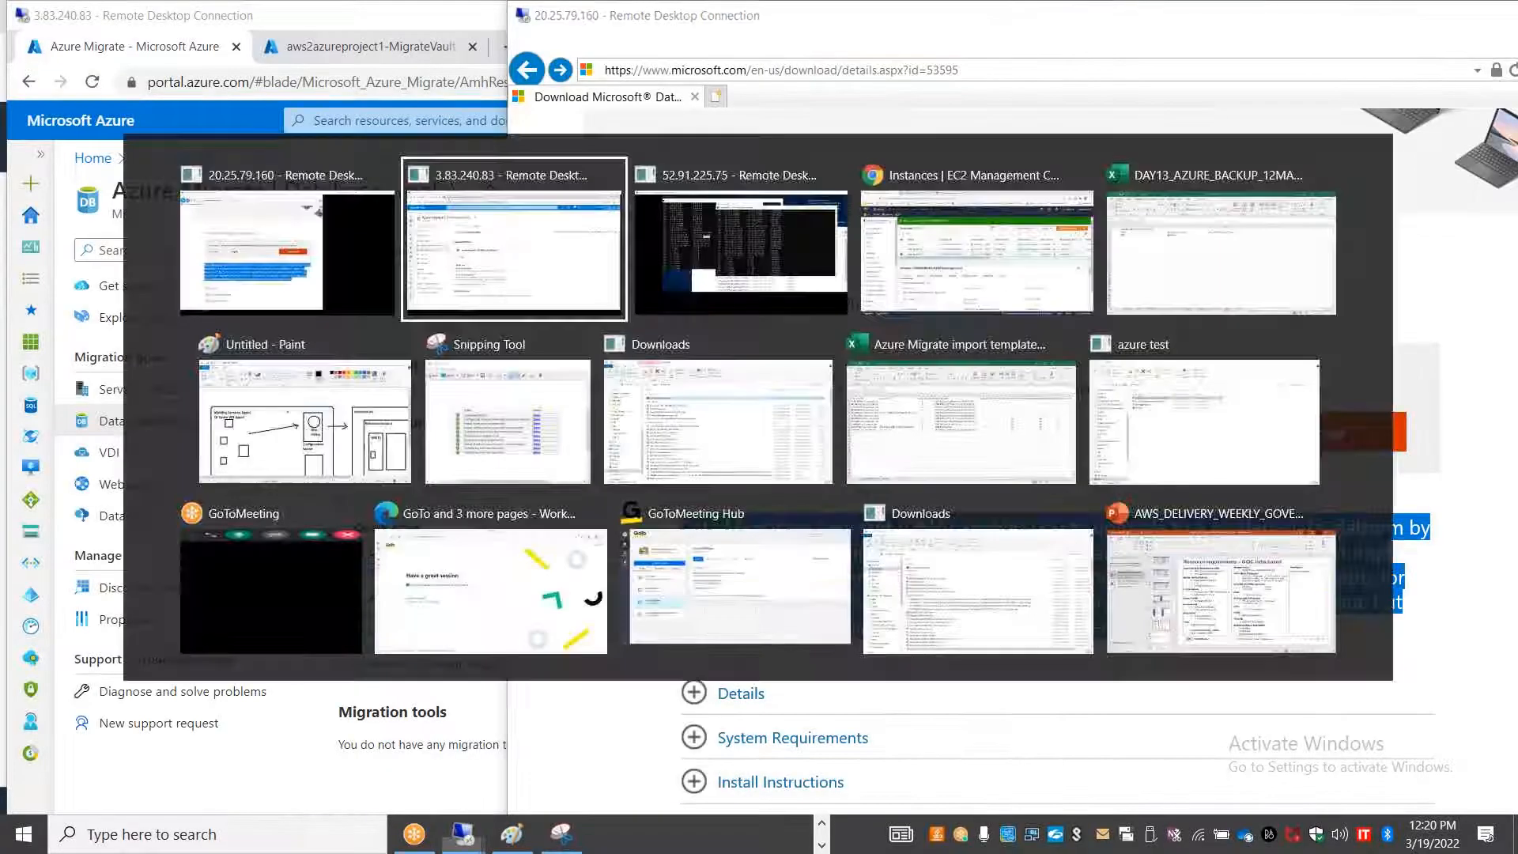
key("alt+Tab")
key("alt+Tab")
key("alt+Tab")
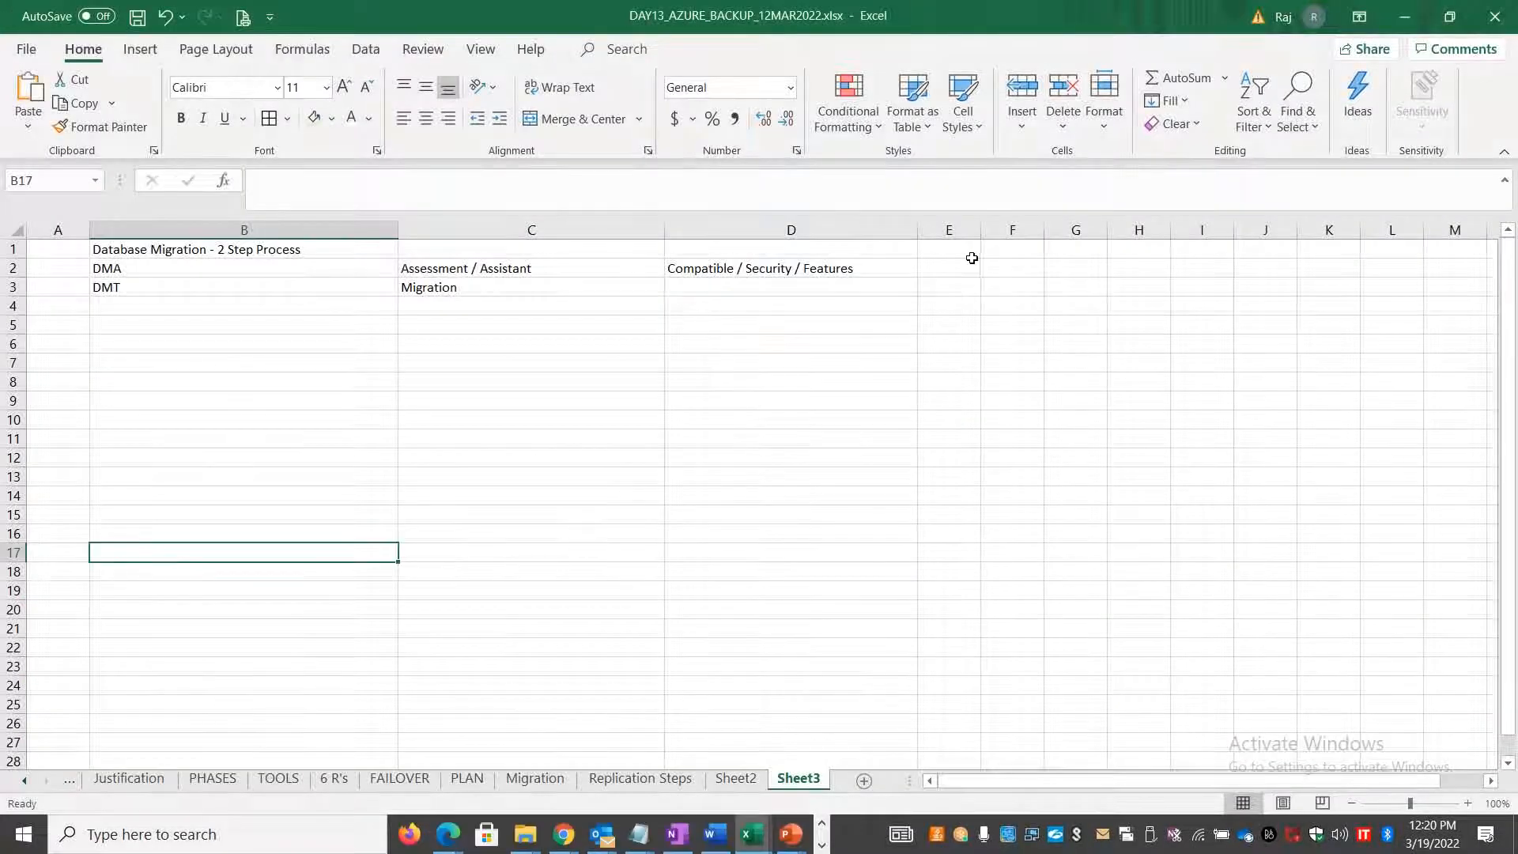
left_click(949, 269)
double_click(457, 343)
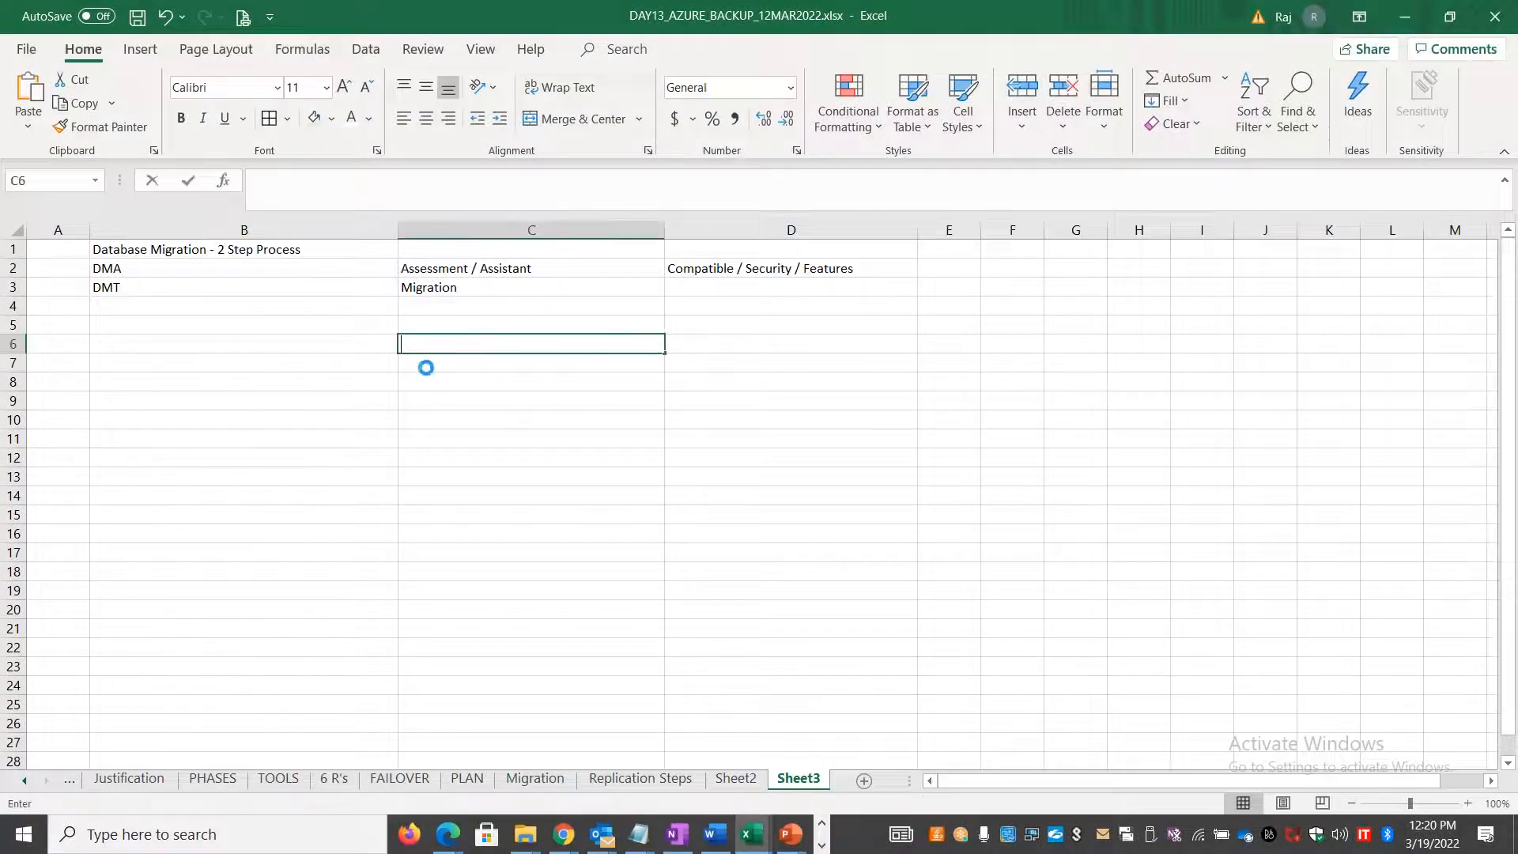
key("ctrl+v")
left_click(310, 341)
type("DMA")
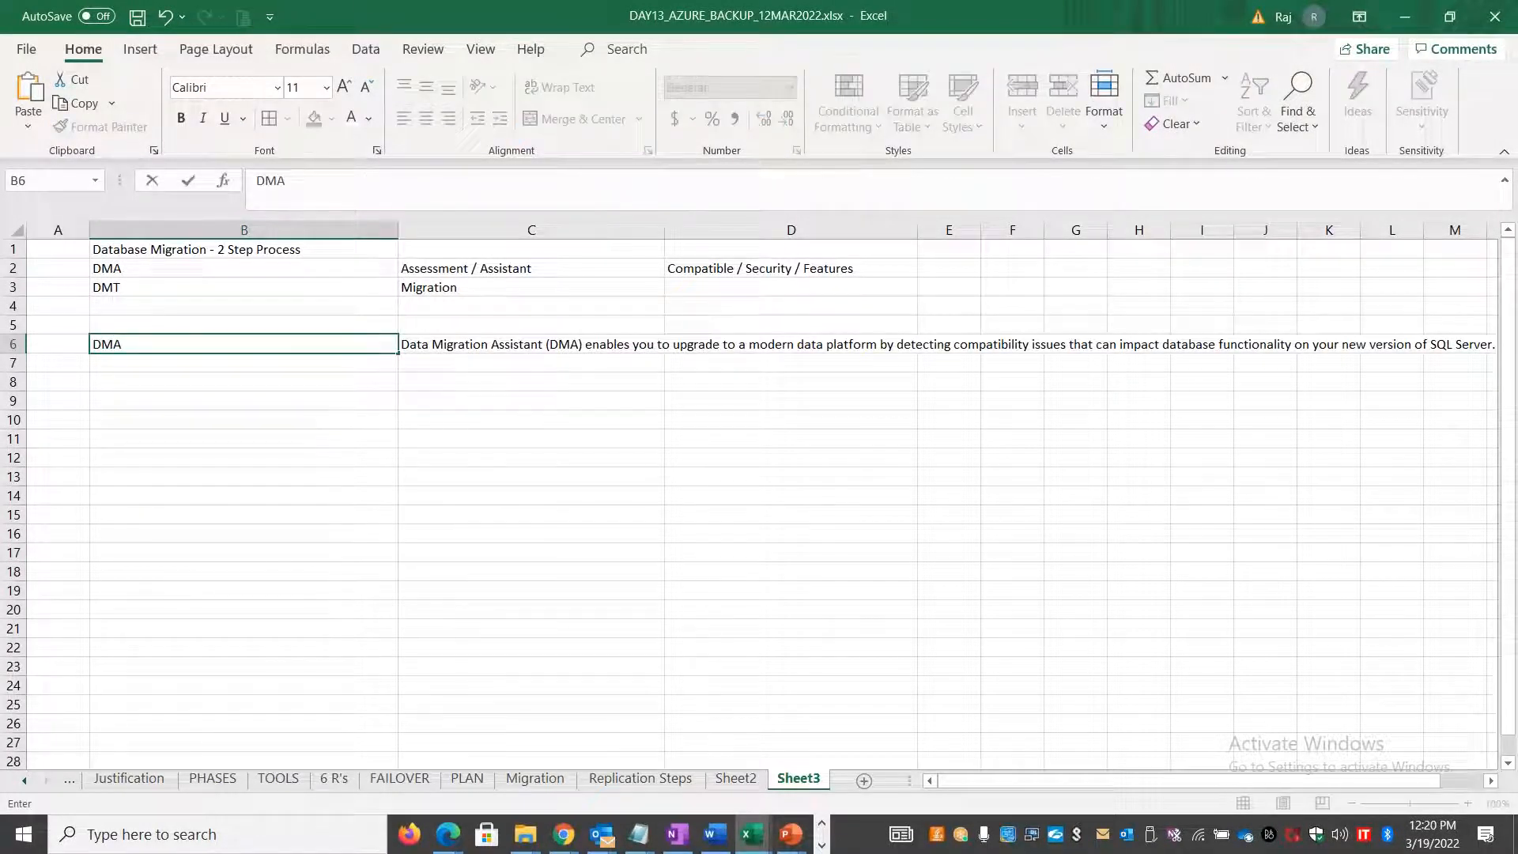
- Return to the 20.25.79.160 remote desktop session in full screen and open the Server Manager dashboard
key("alt+Tab")
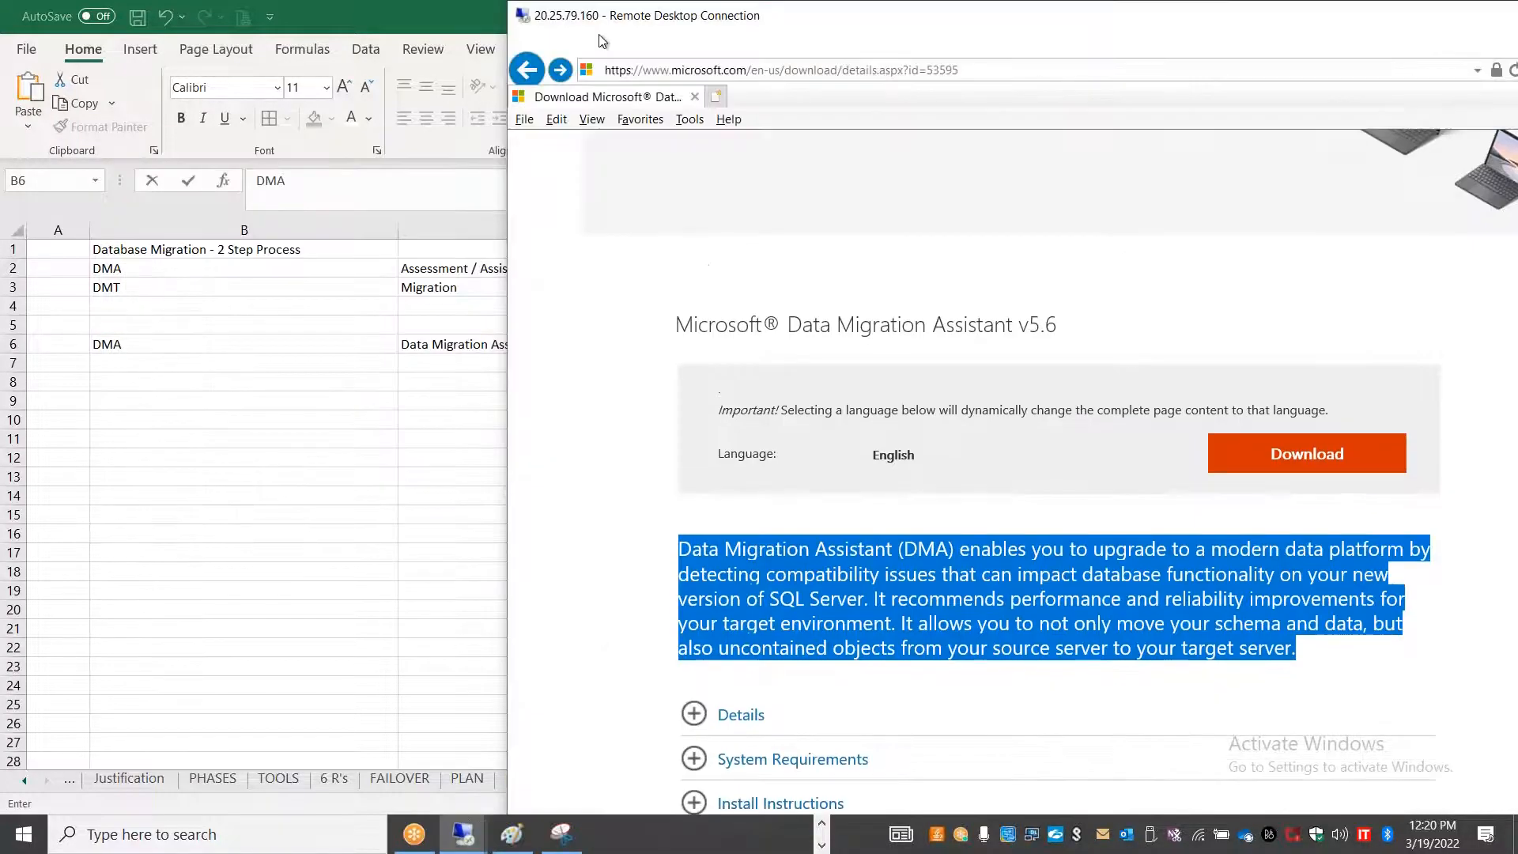
double_click(682, 20)
right_click(16, 834)
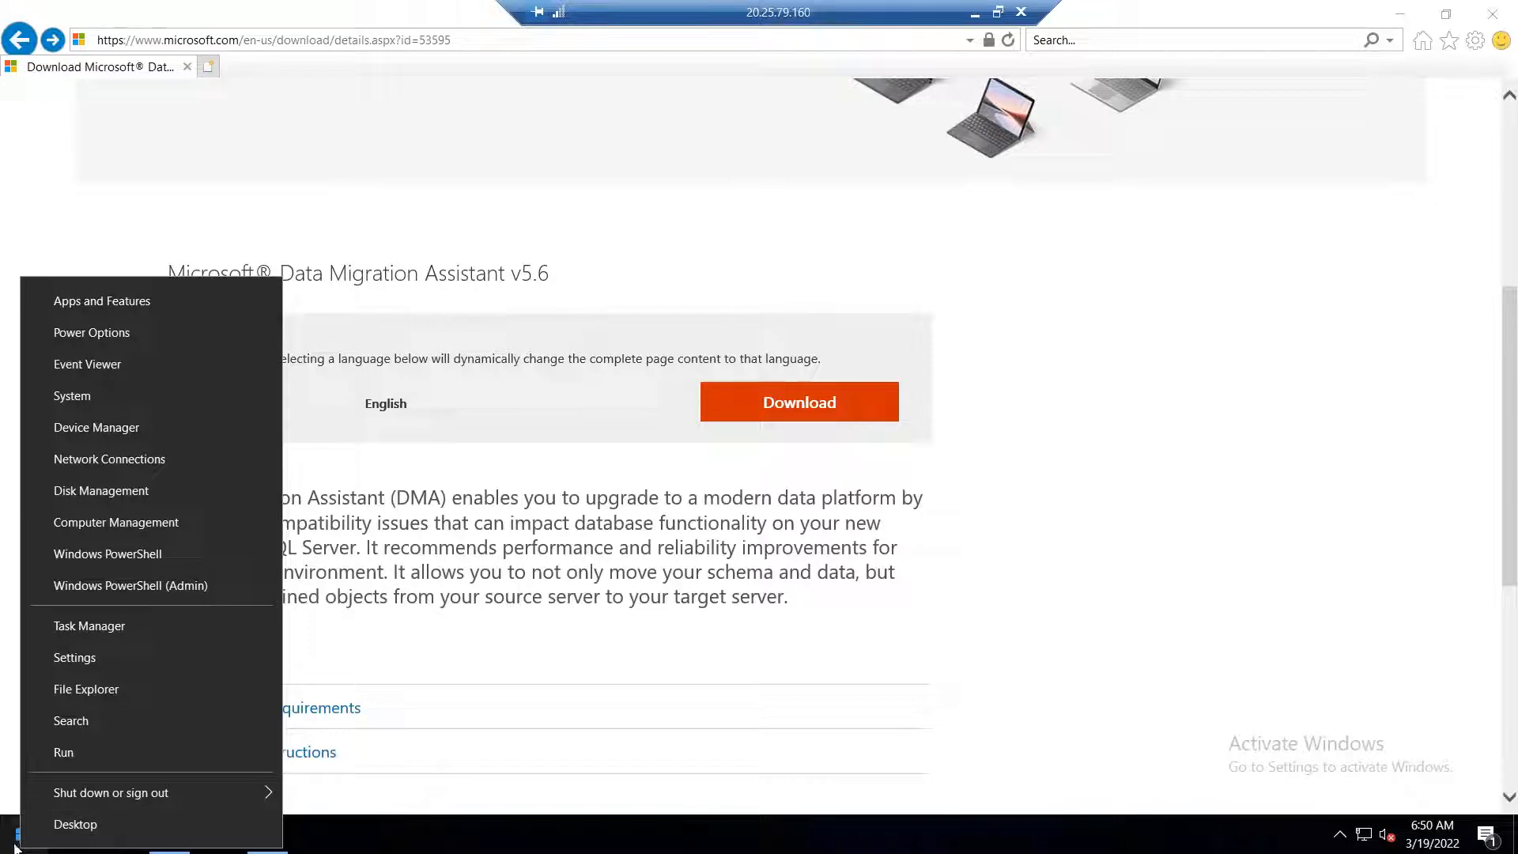
left_click(4, 845)
left_click(16, 834)
left_click(340, 287)
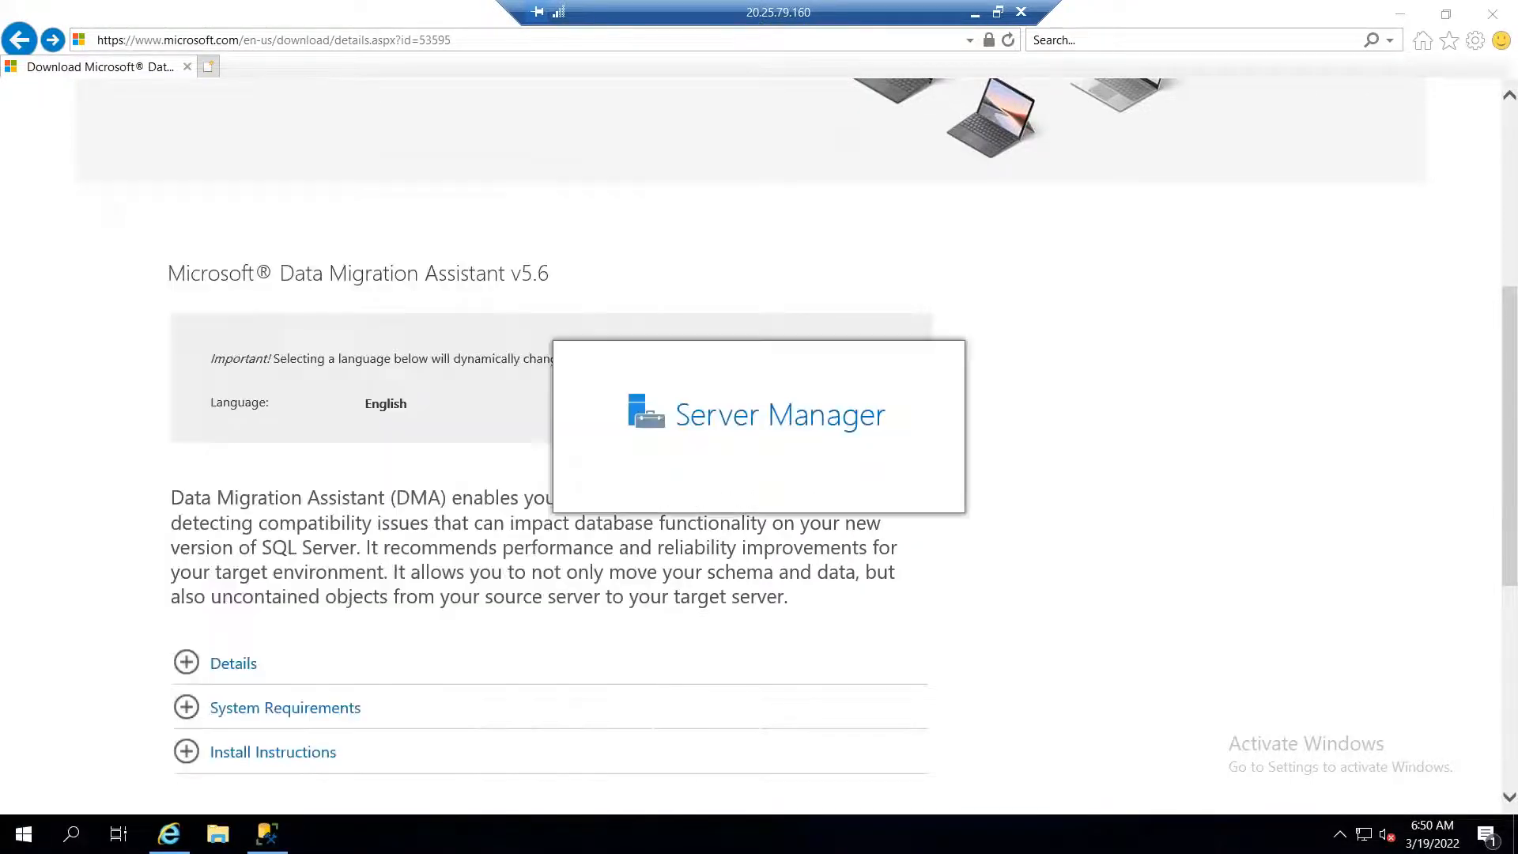
left_click(612, 114)
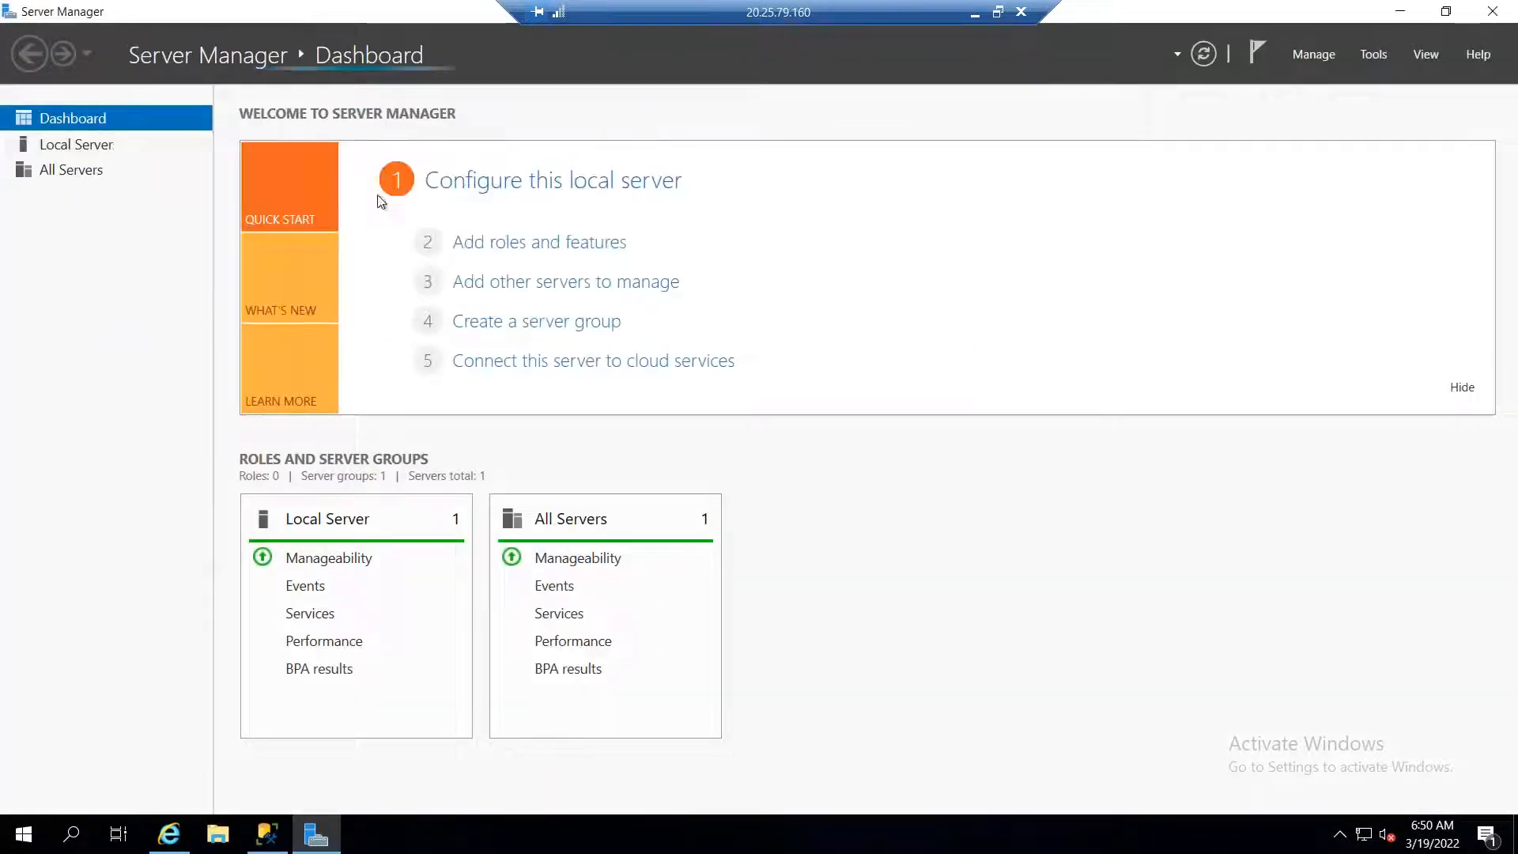
- Check the .NET Framework features listed for sqldbserver1 in the Add Roles and Features Wizard, then close the wizard and Server Manager
left_click(75, 150)
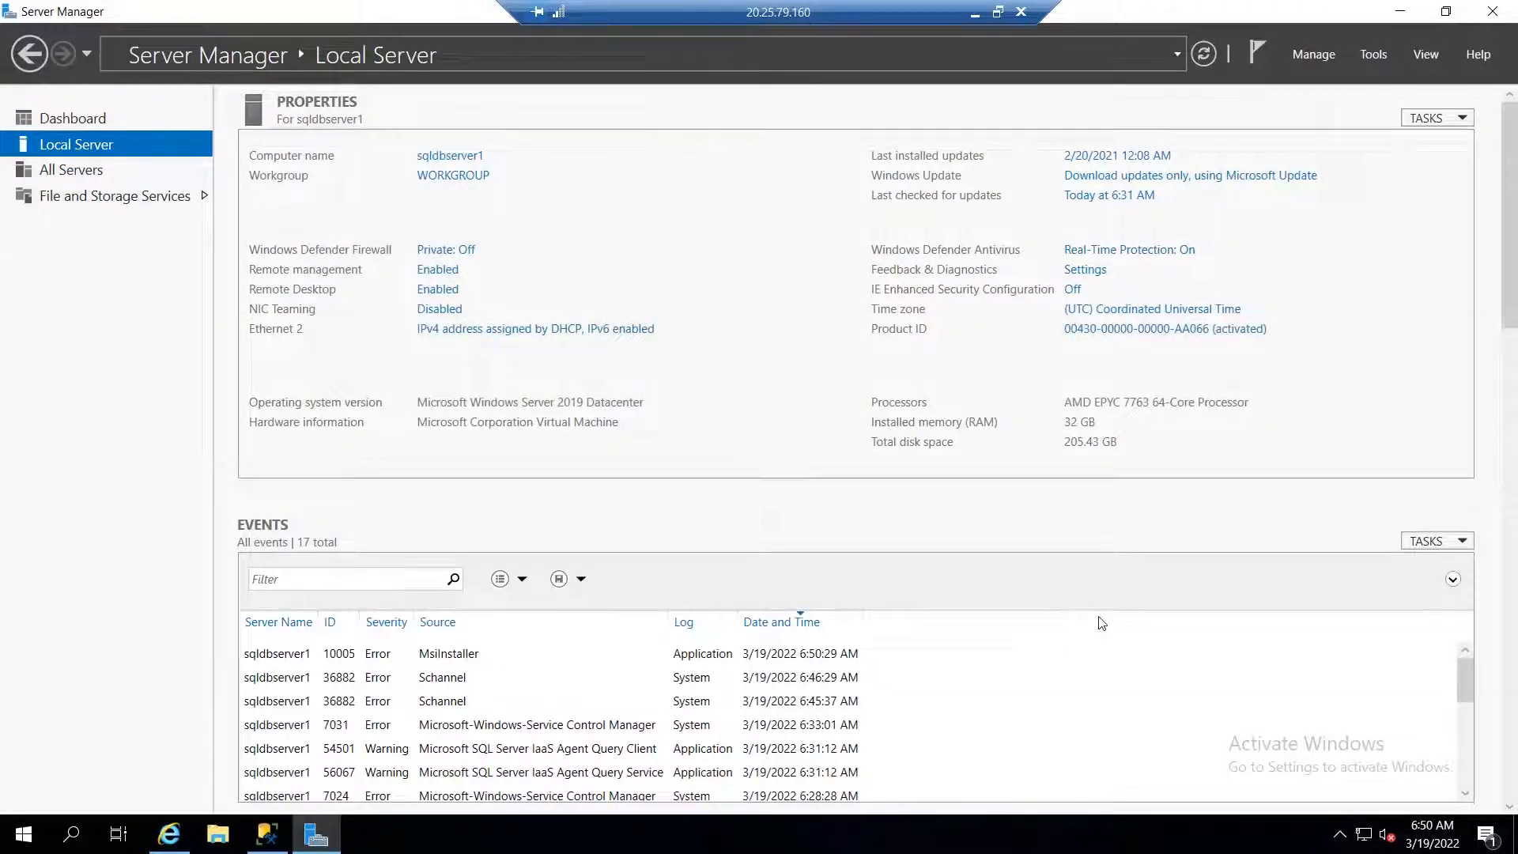
left_click(1309, 55)
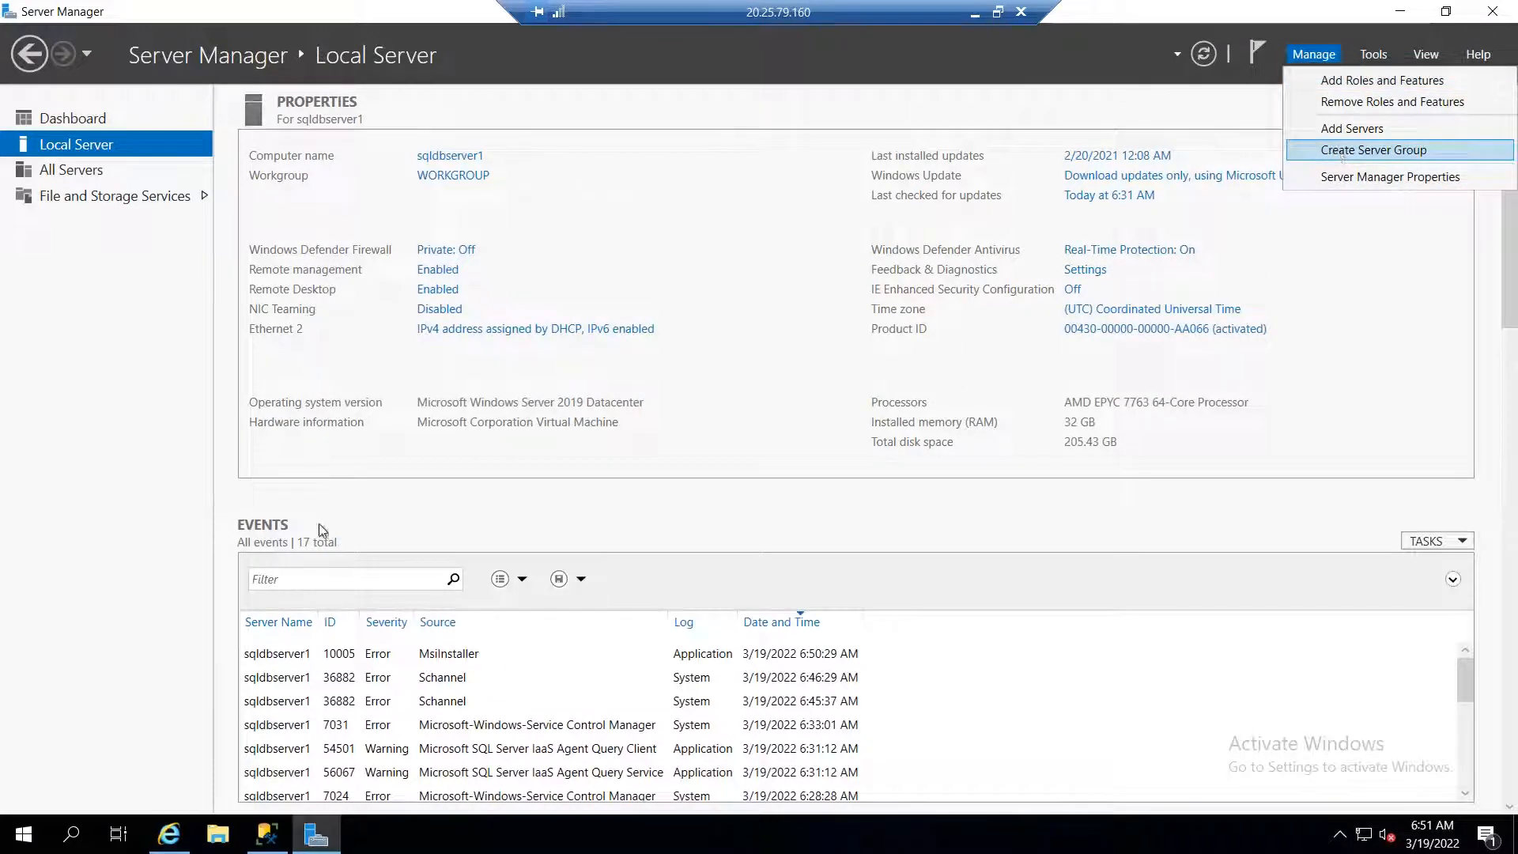
left_click(1342, 81)
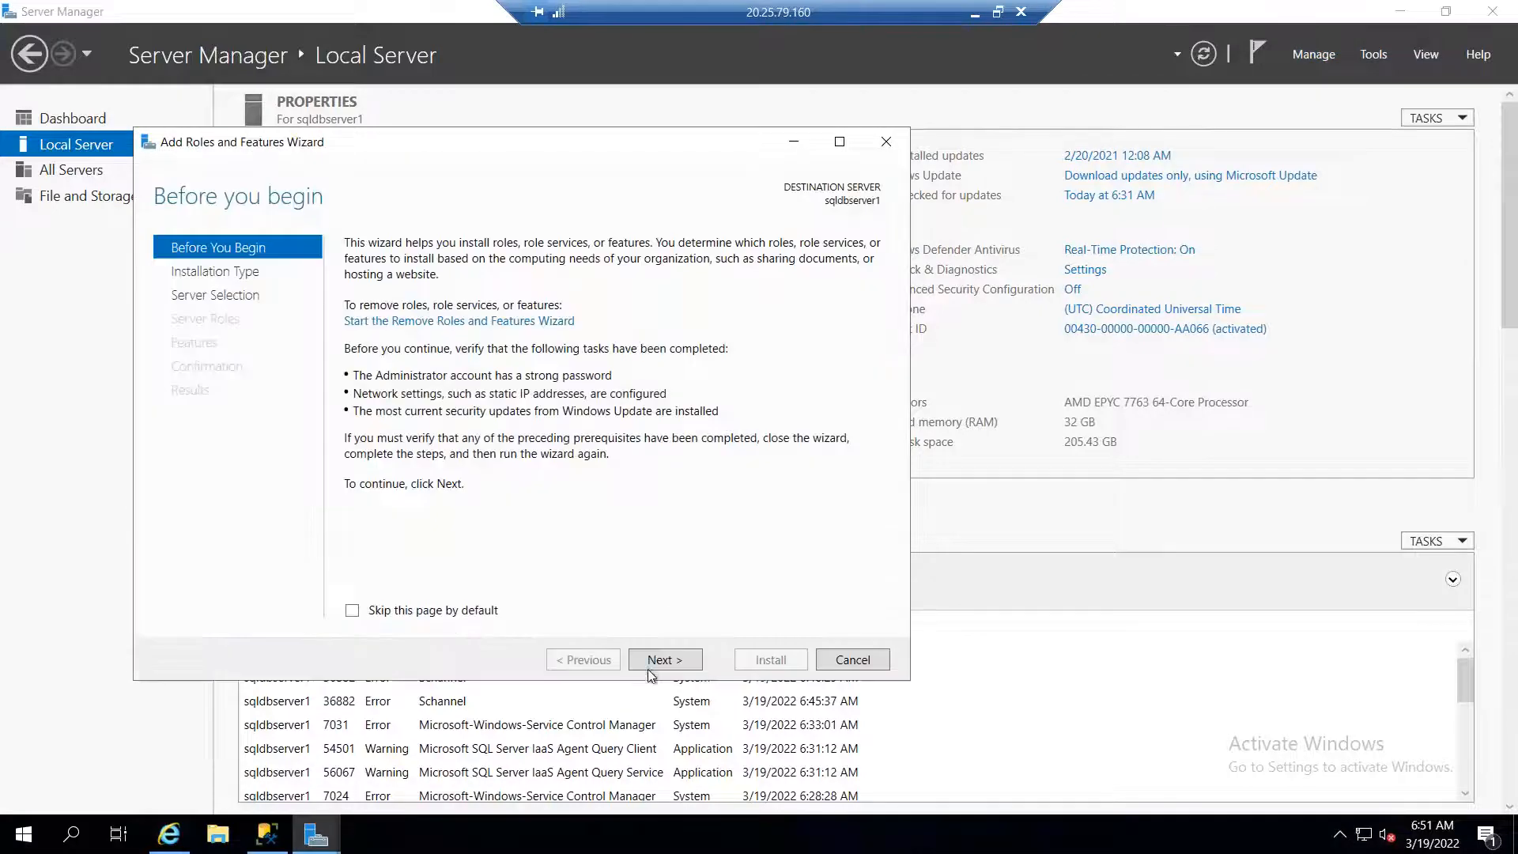
left_click(653, 670)
left_click(653, 670)
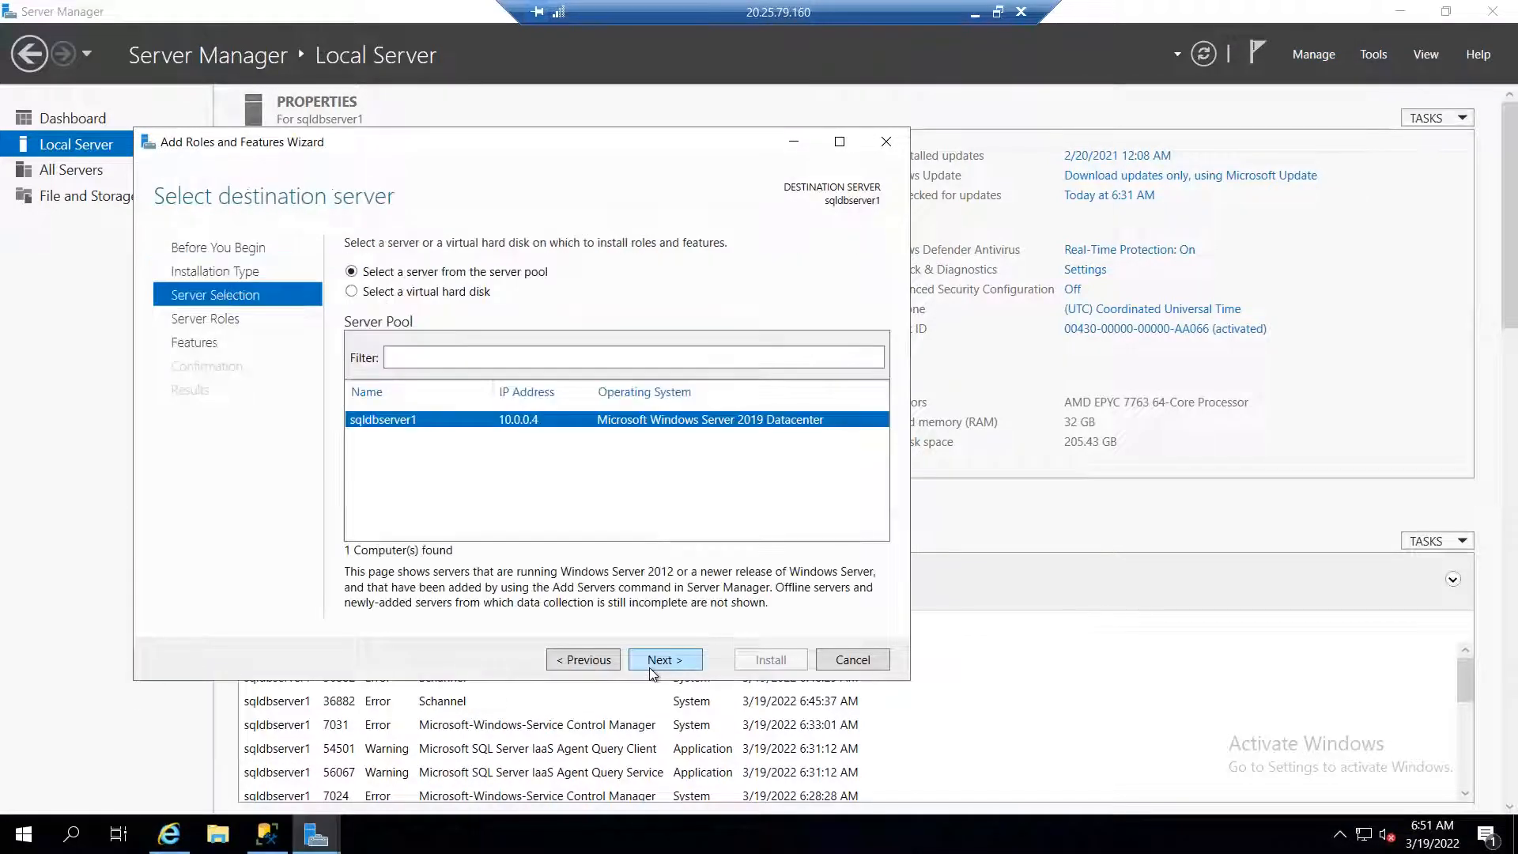
left_click(653, 671)
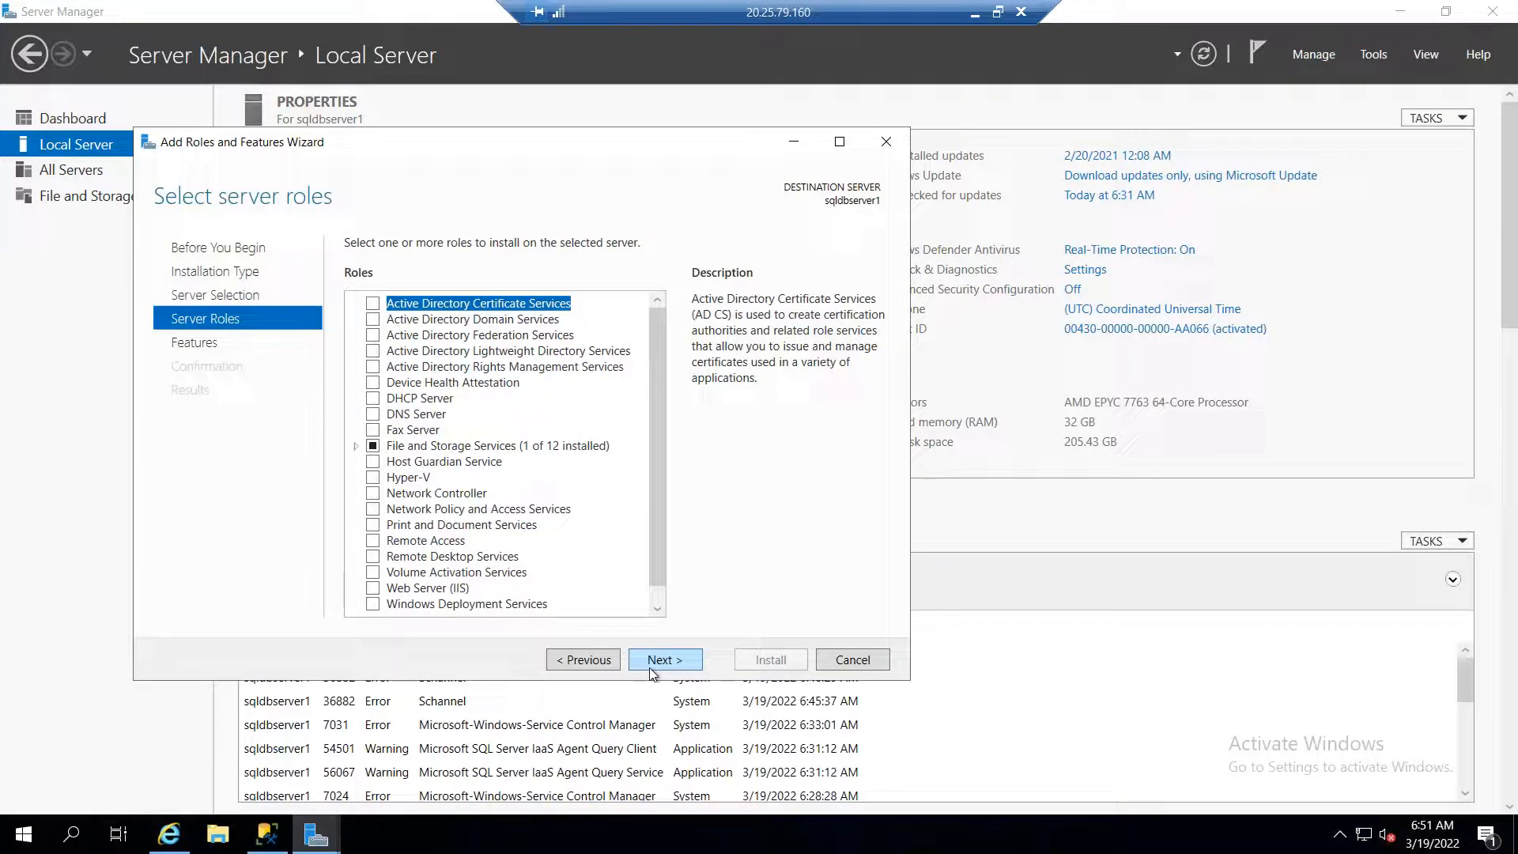
left_click(653, 671)
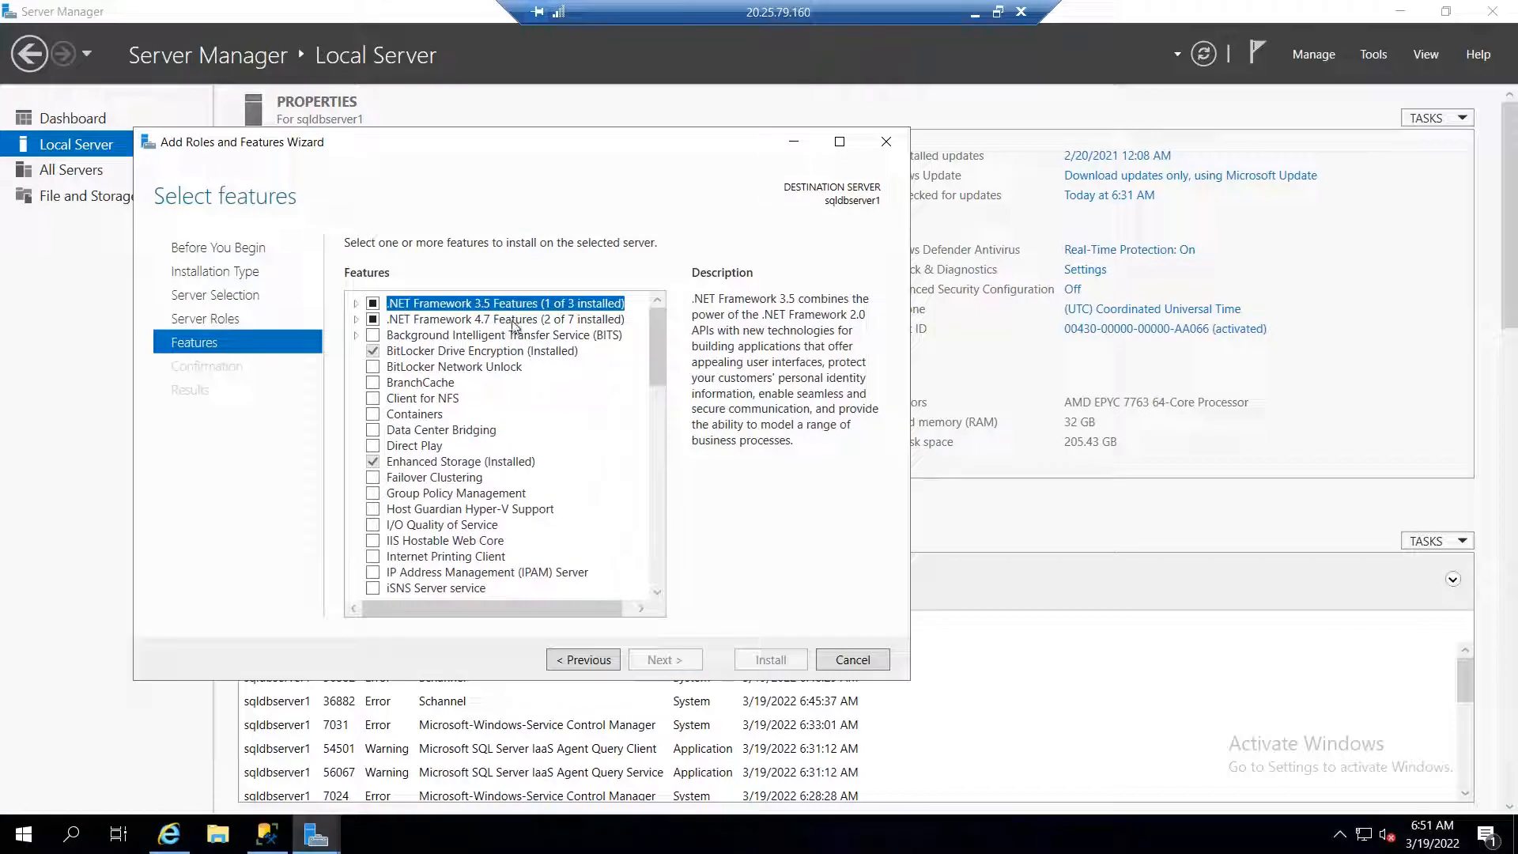
left_click(887, 141)
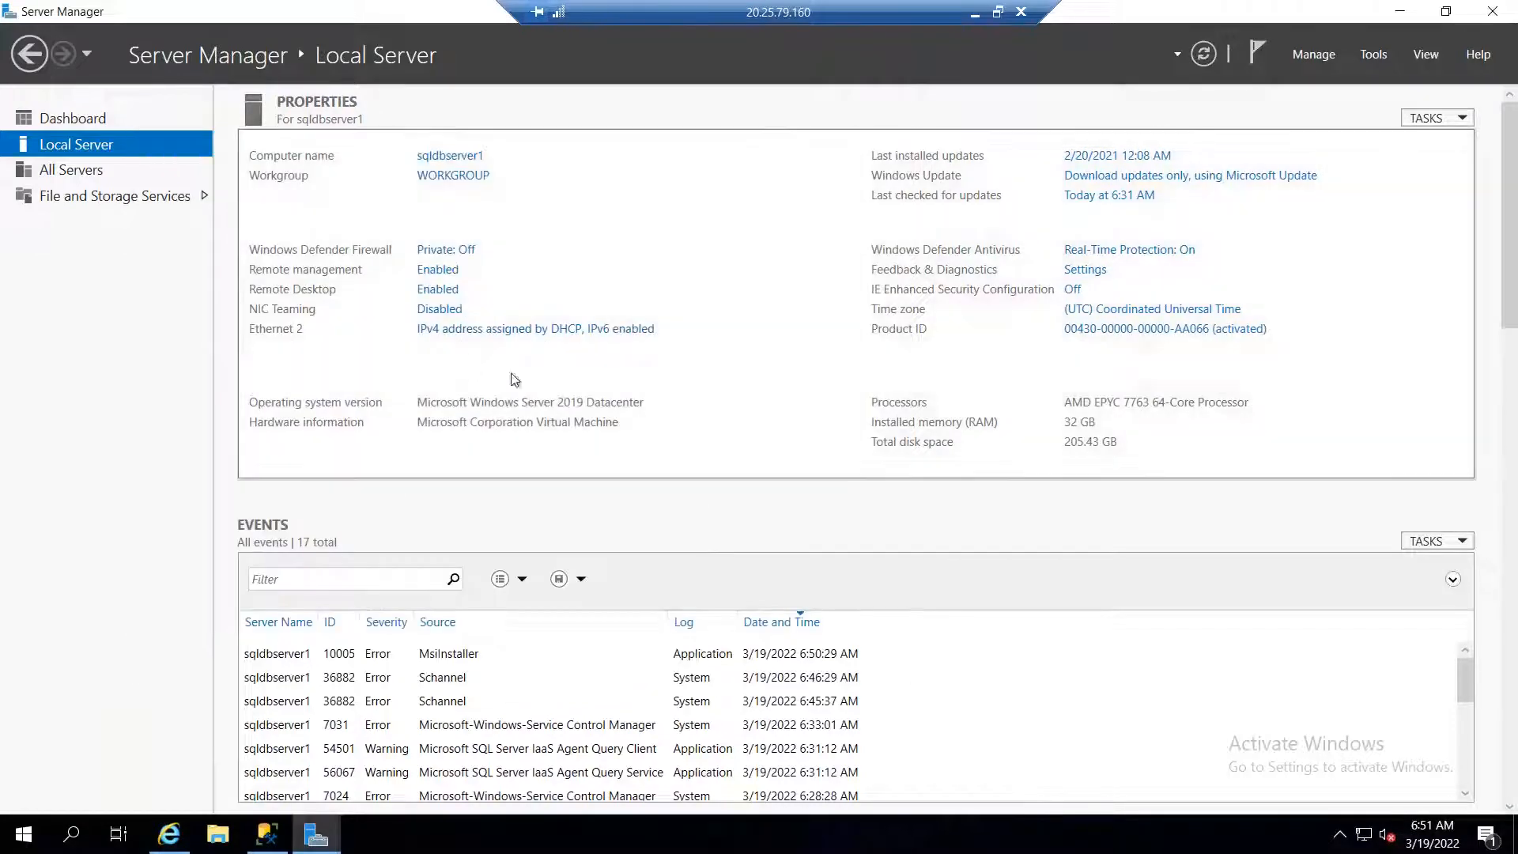
left_click(1492, 11)
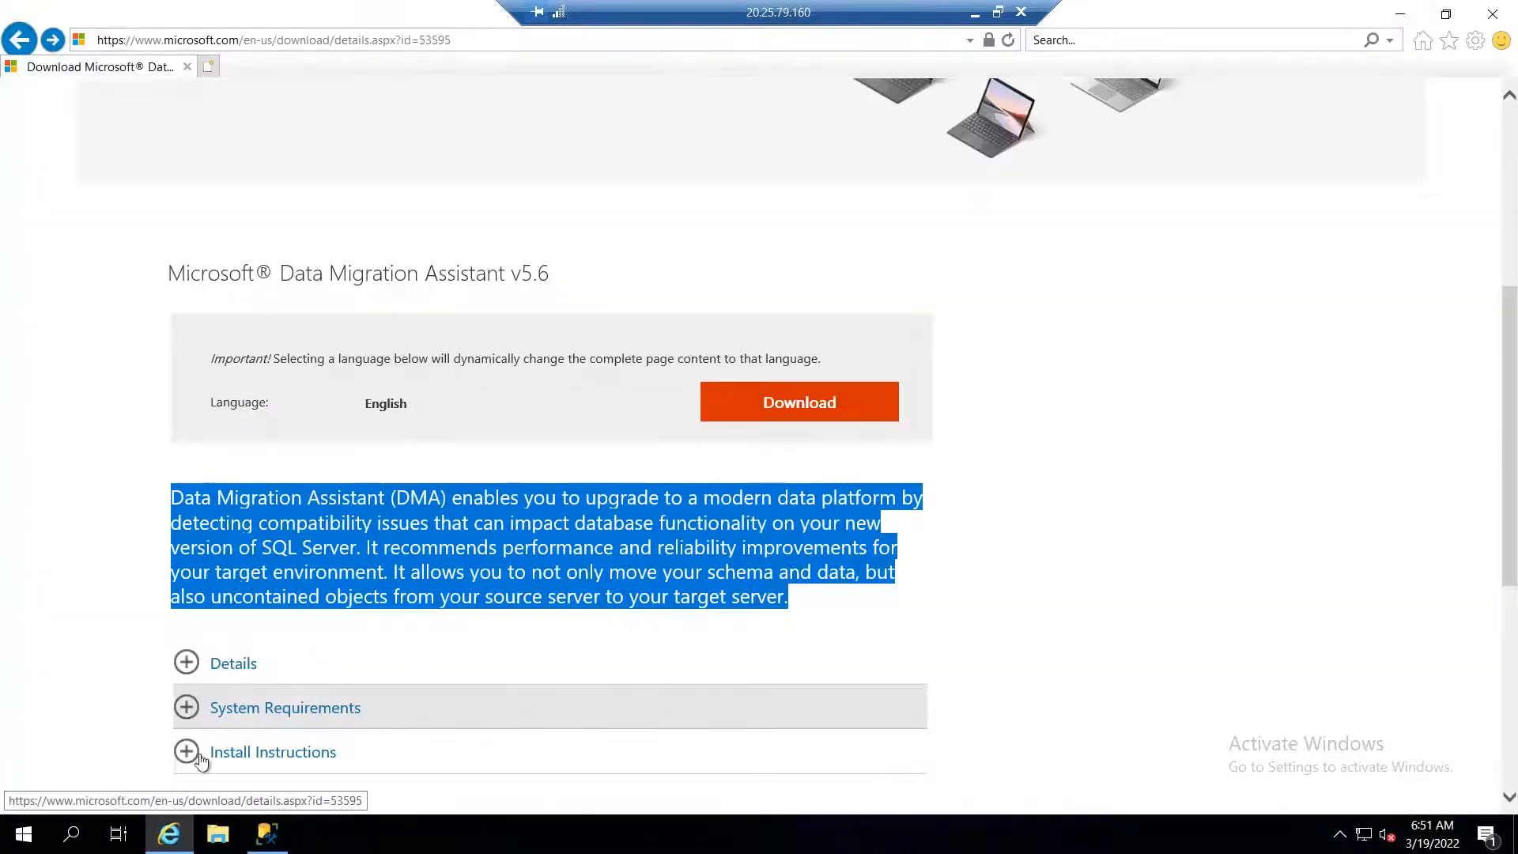
- Search the web for "download .net 4.8" in a new browser tab and open Microsoft's .NET Framework 4.8 download page
left_click(208, 66)
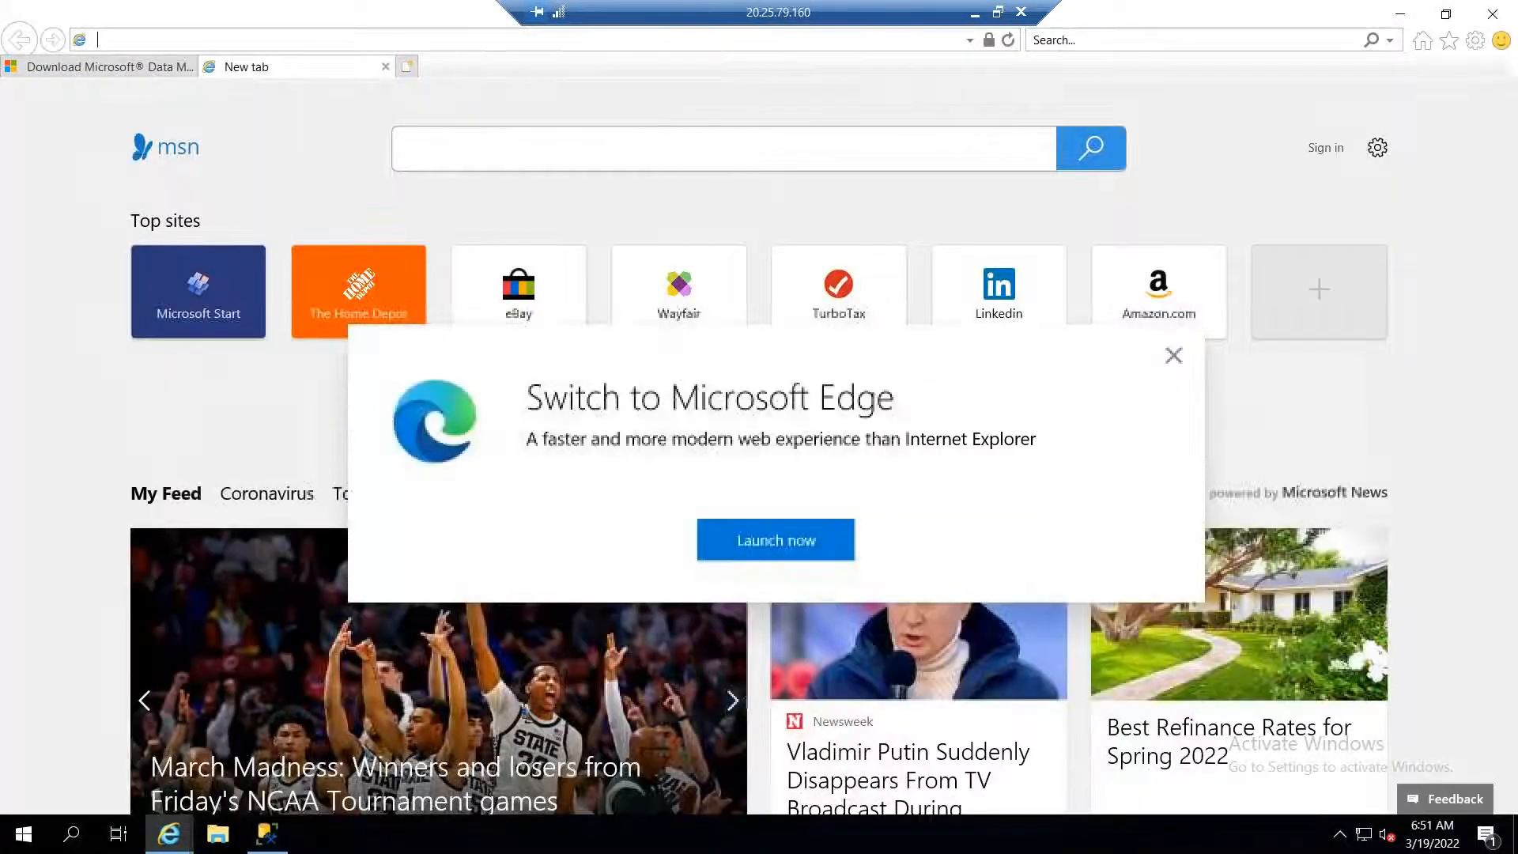
type("d")
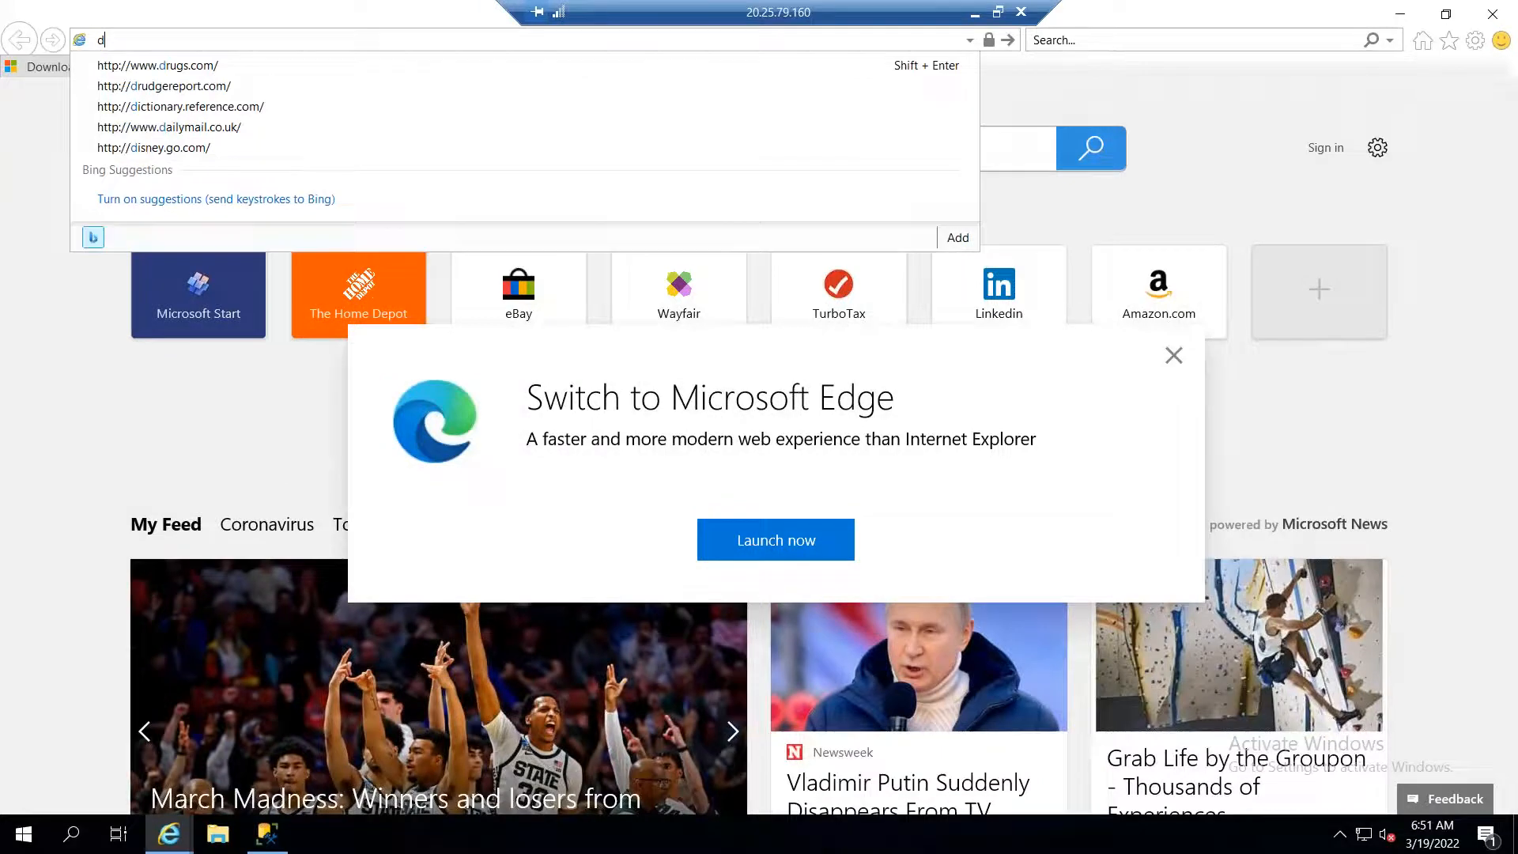
type("ownload ")
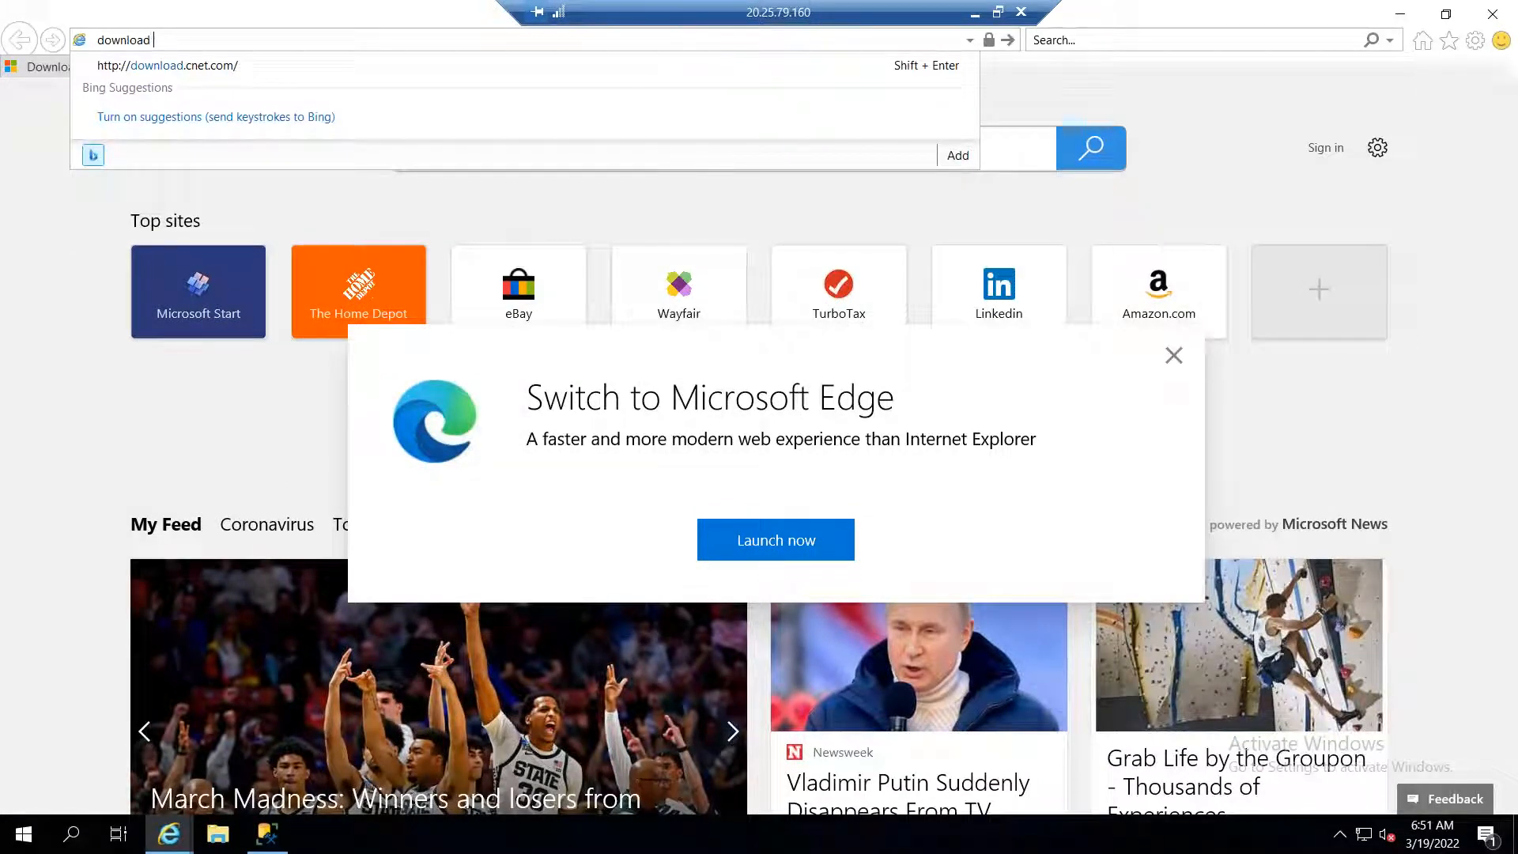
type(".net 4.8")
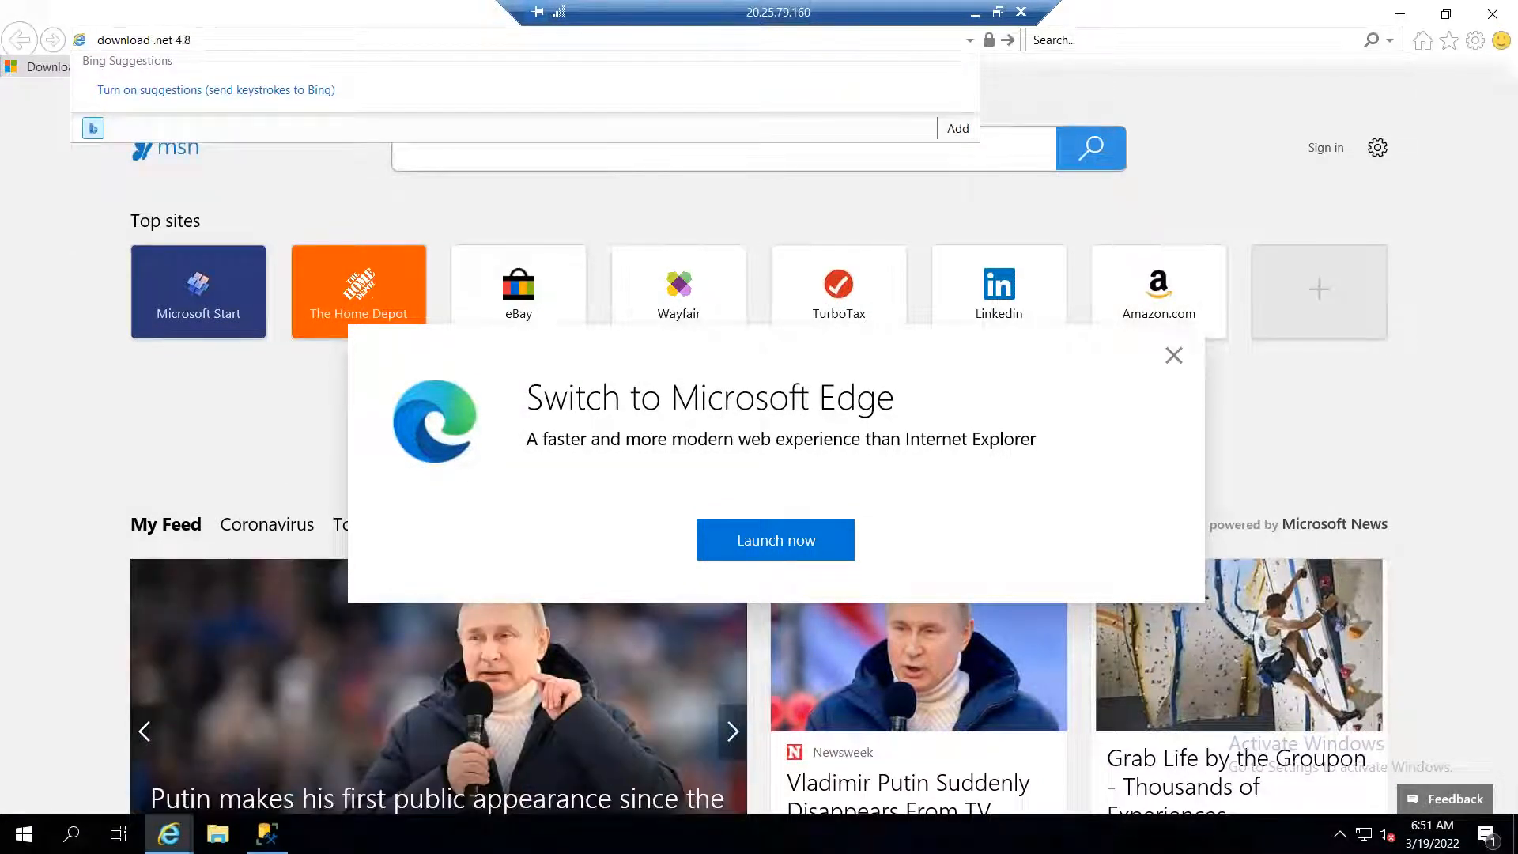
key("Return")
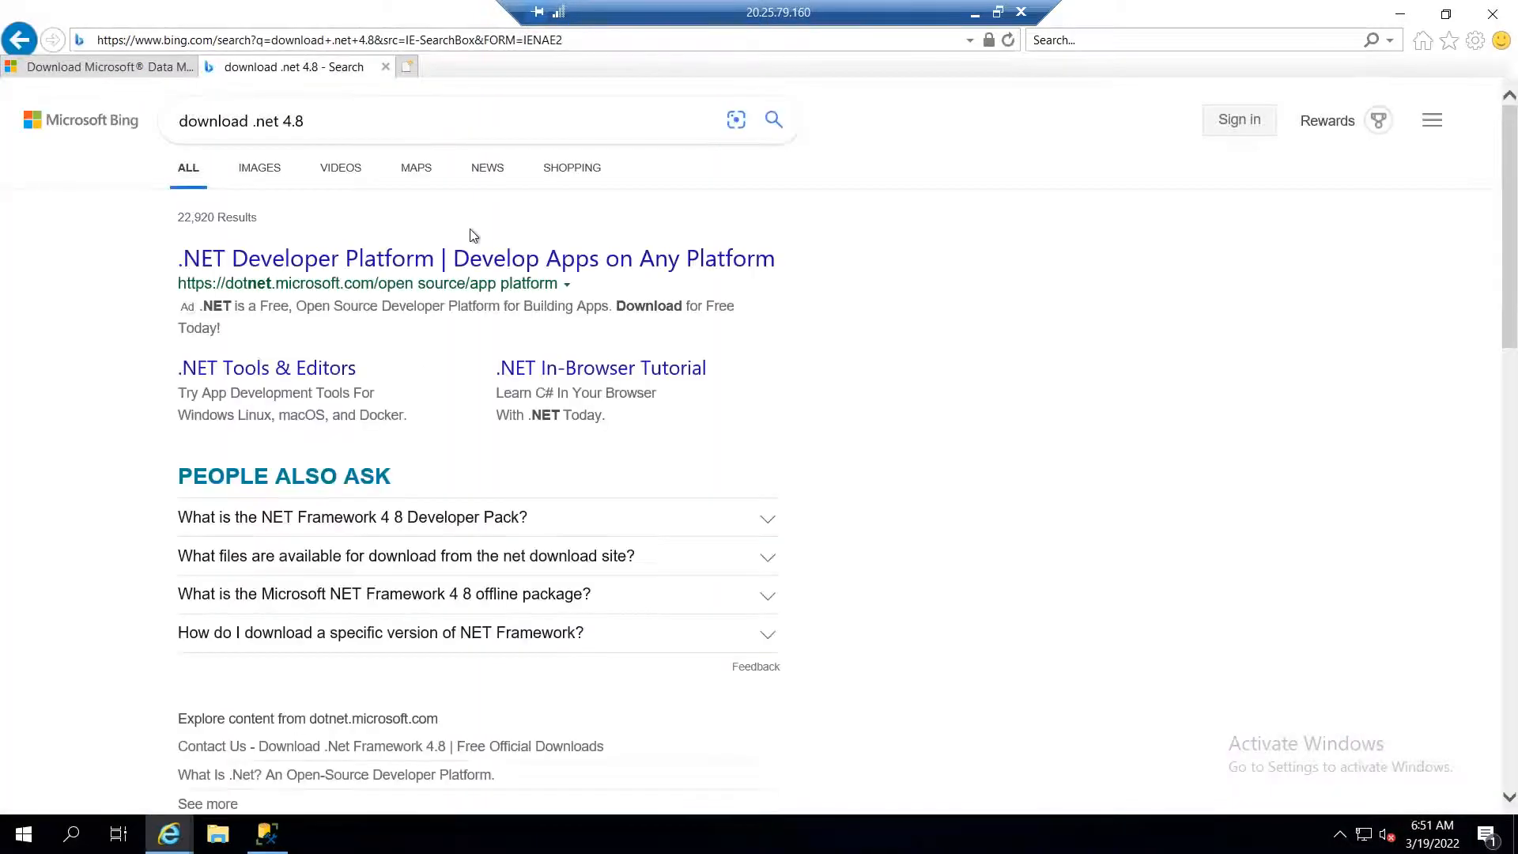
scroll(532, 570, "down", 3)
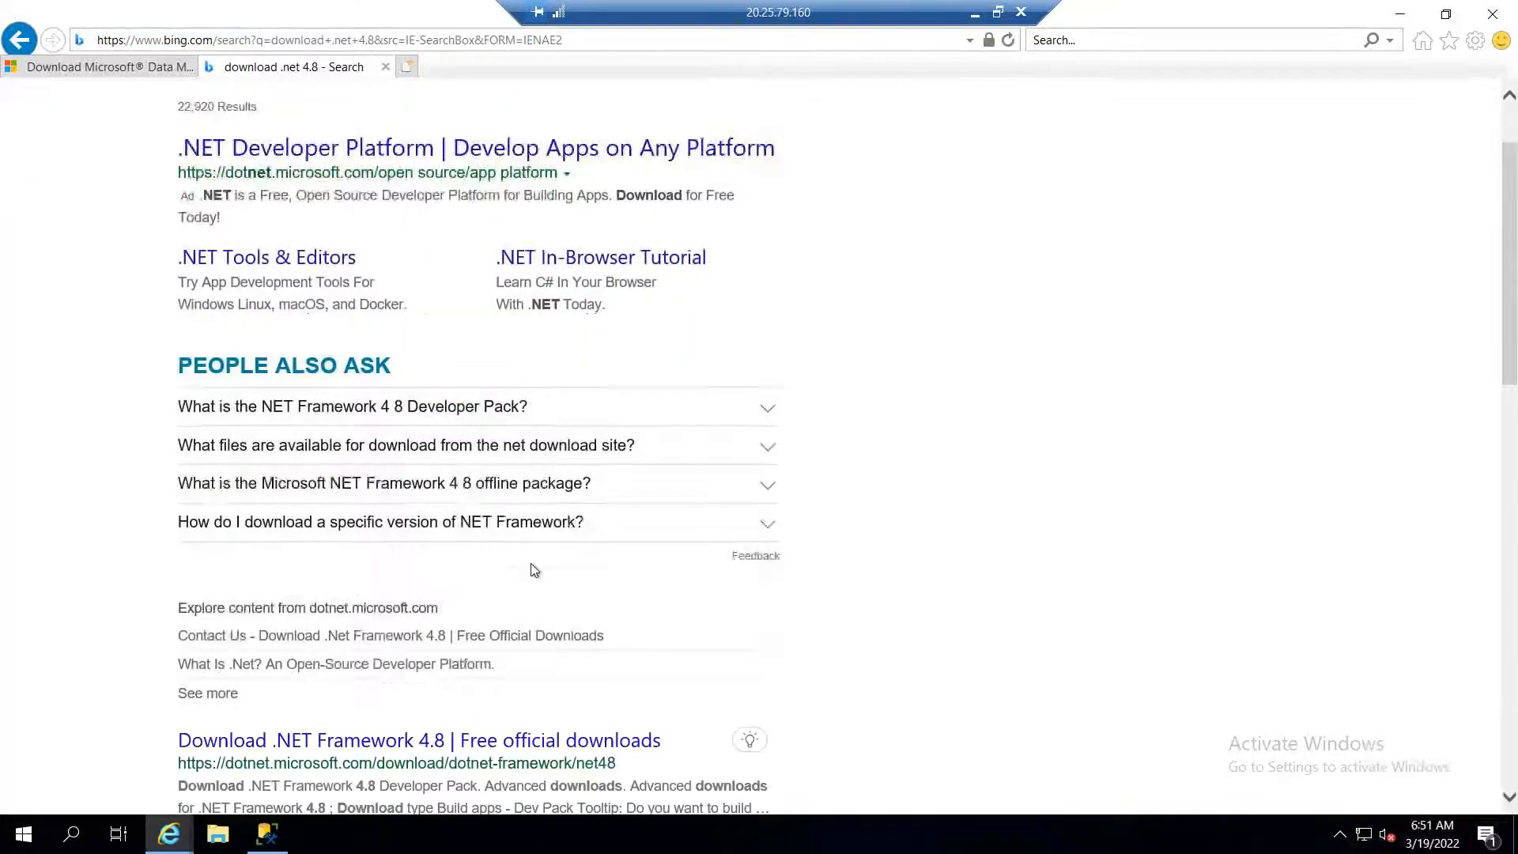
scroll(531, 571, "down", 2)
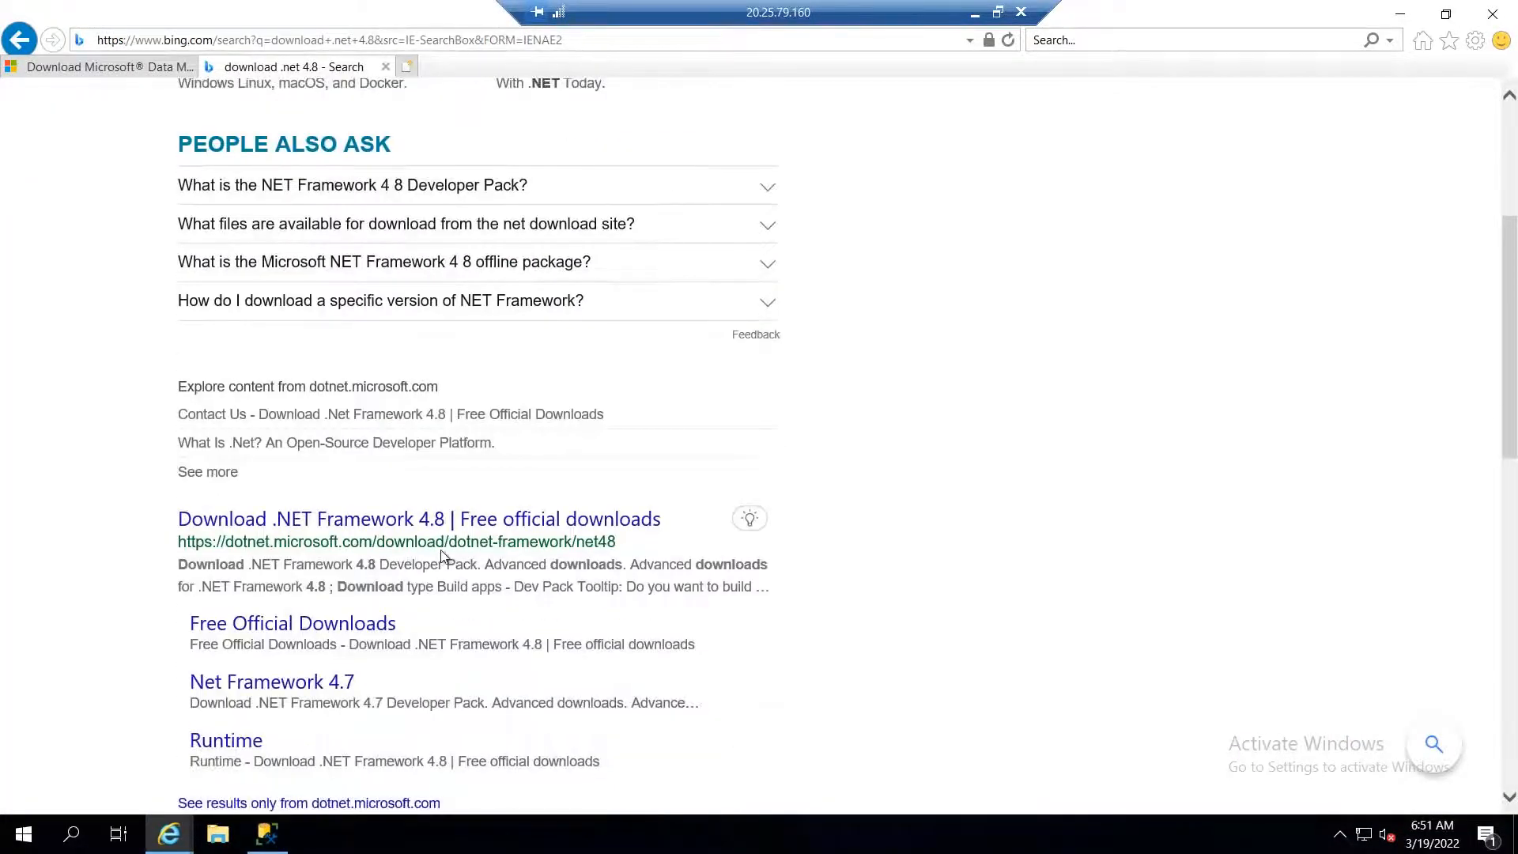
scroll(443, 556, "down", 2)
left_click(399, 411)
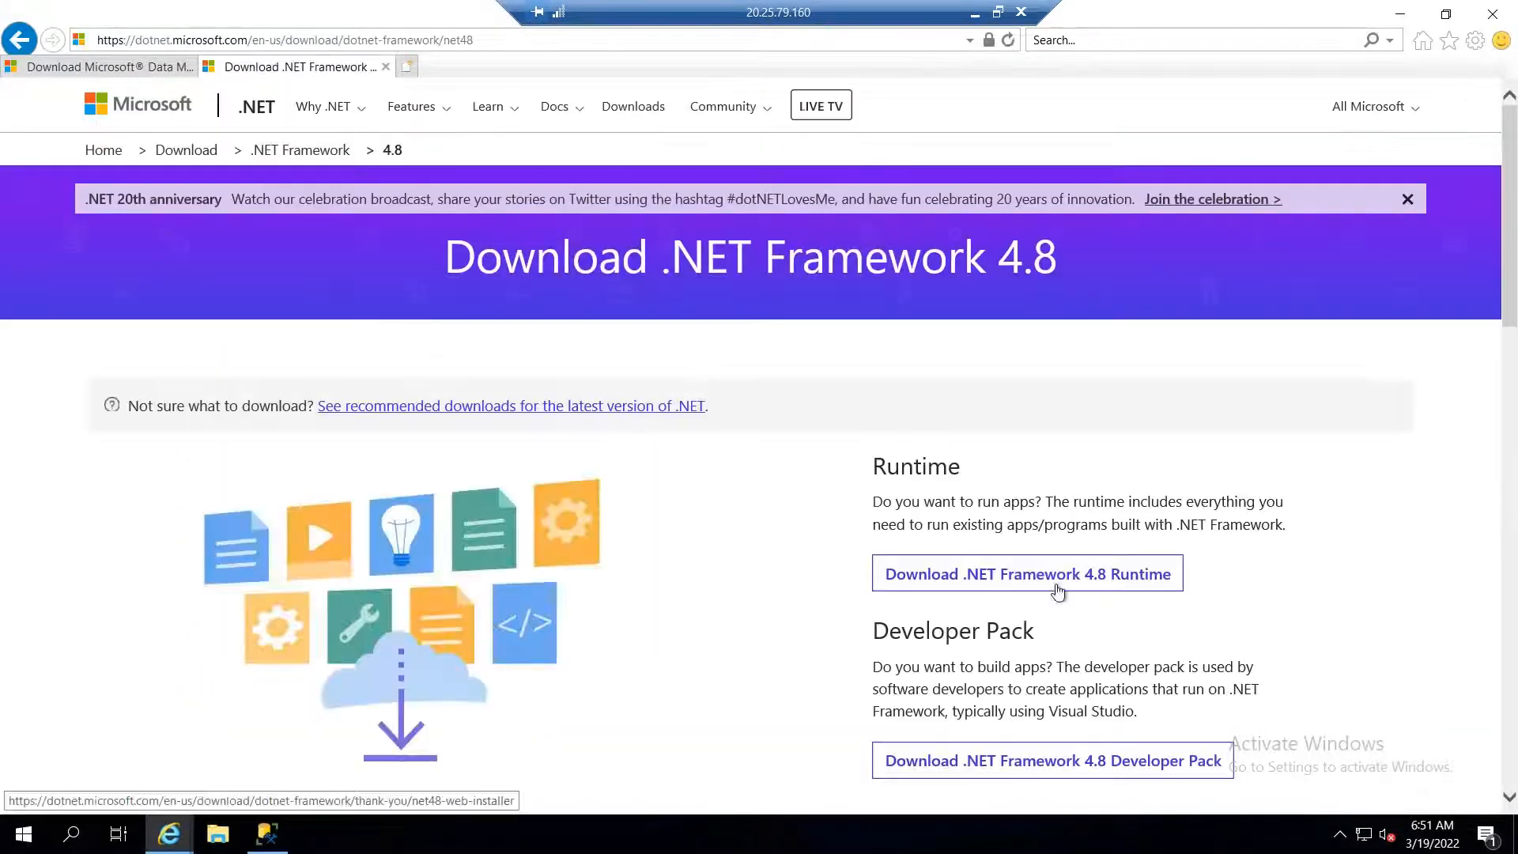
- Download the .NET Framework 4.8 Runtime, run ndp48-web.exe, accept the license terms and start the installation
left_click(1090, 583)
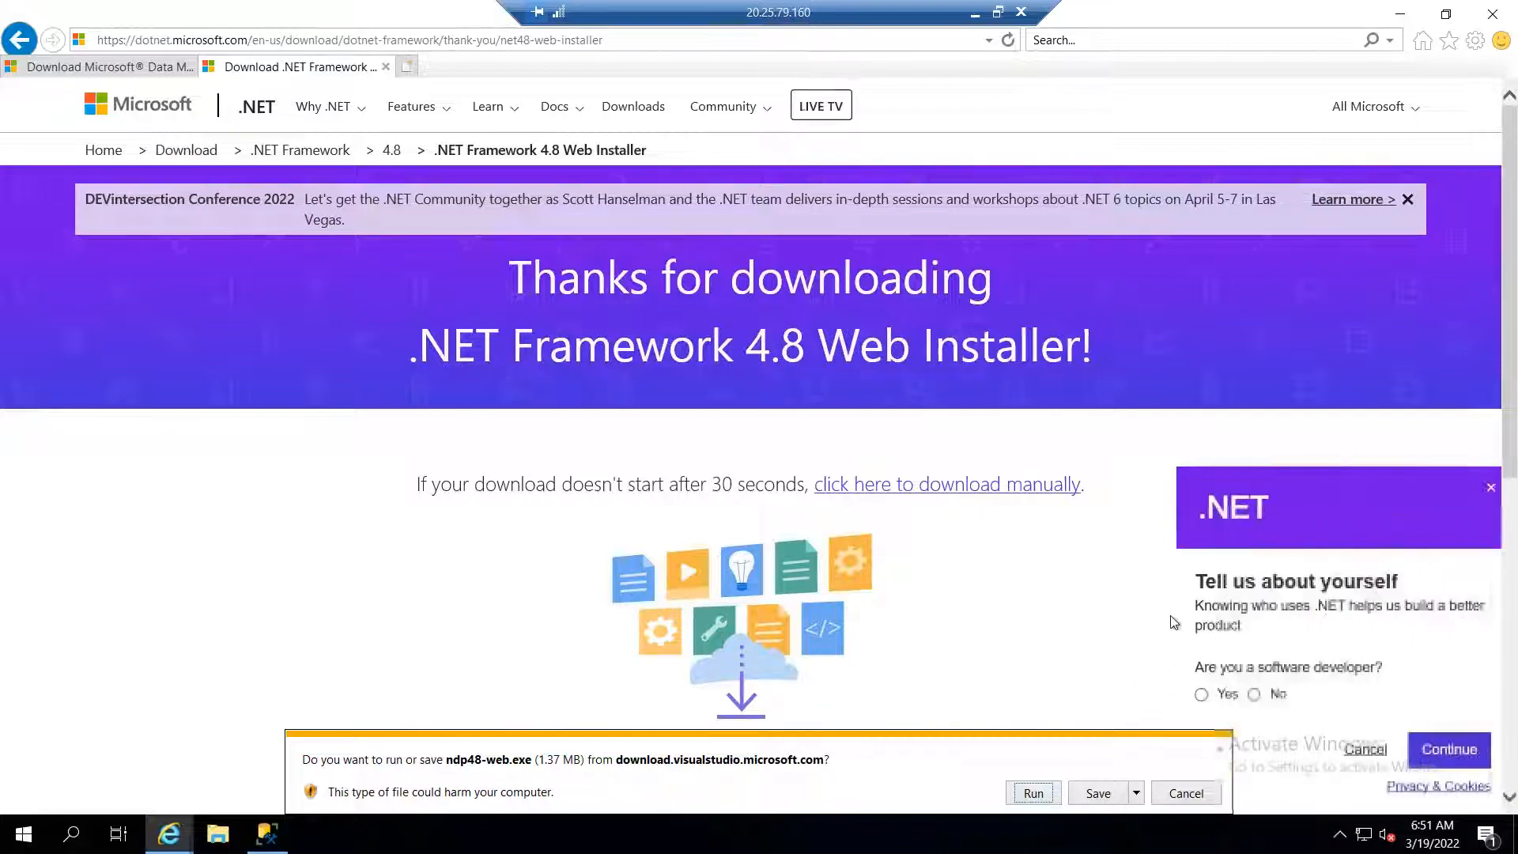
left_click(1031, 793)
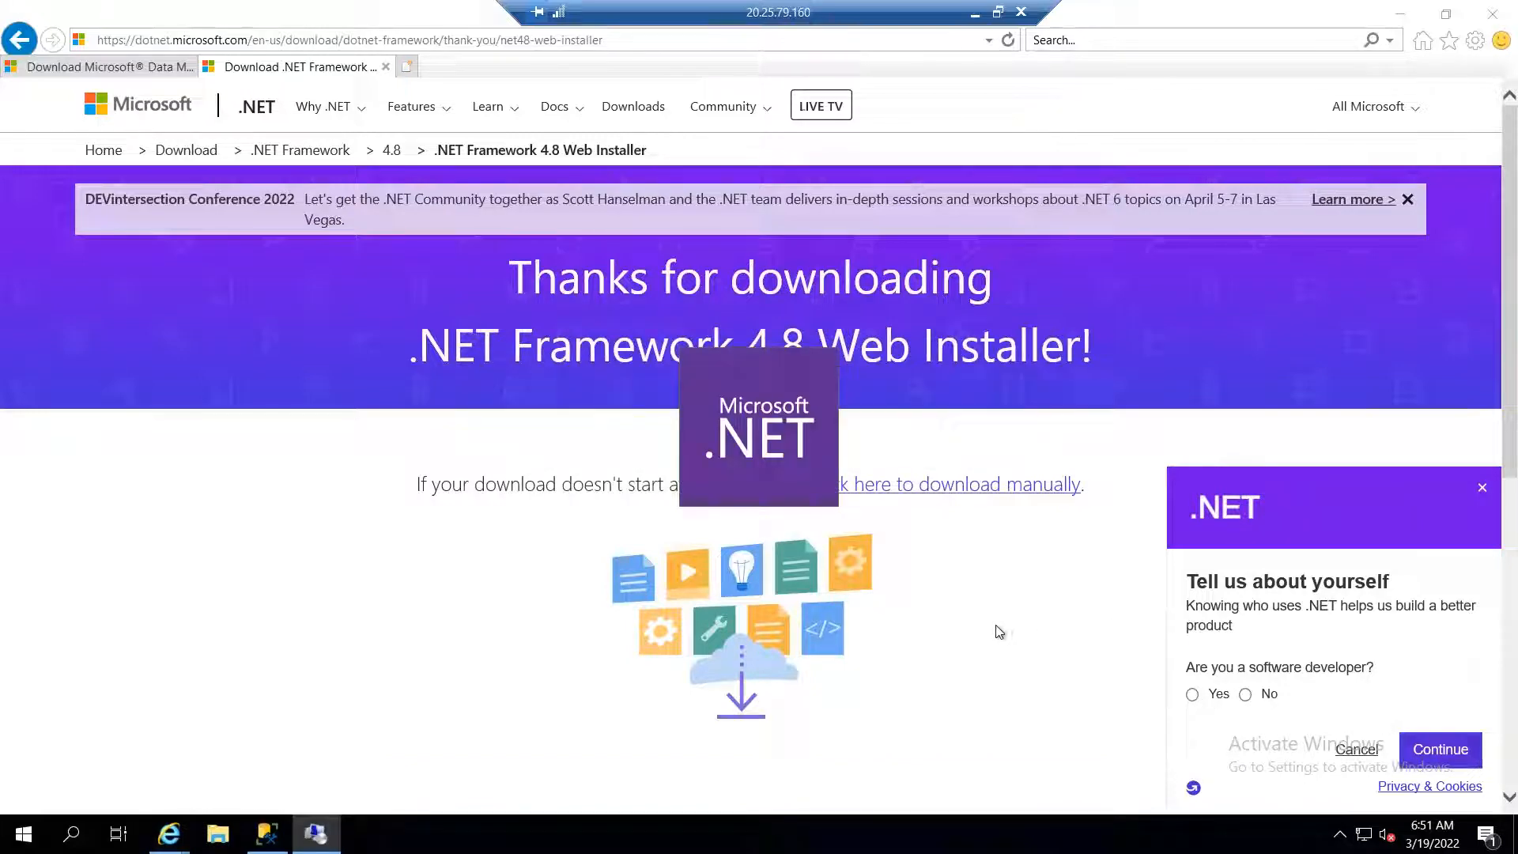
left_click(714, 530)
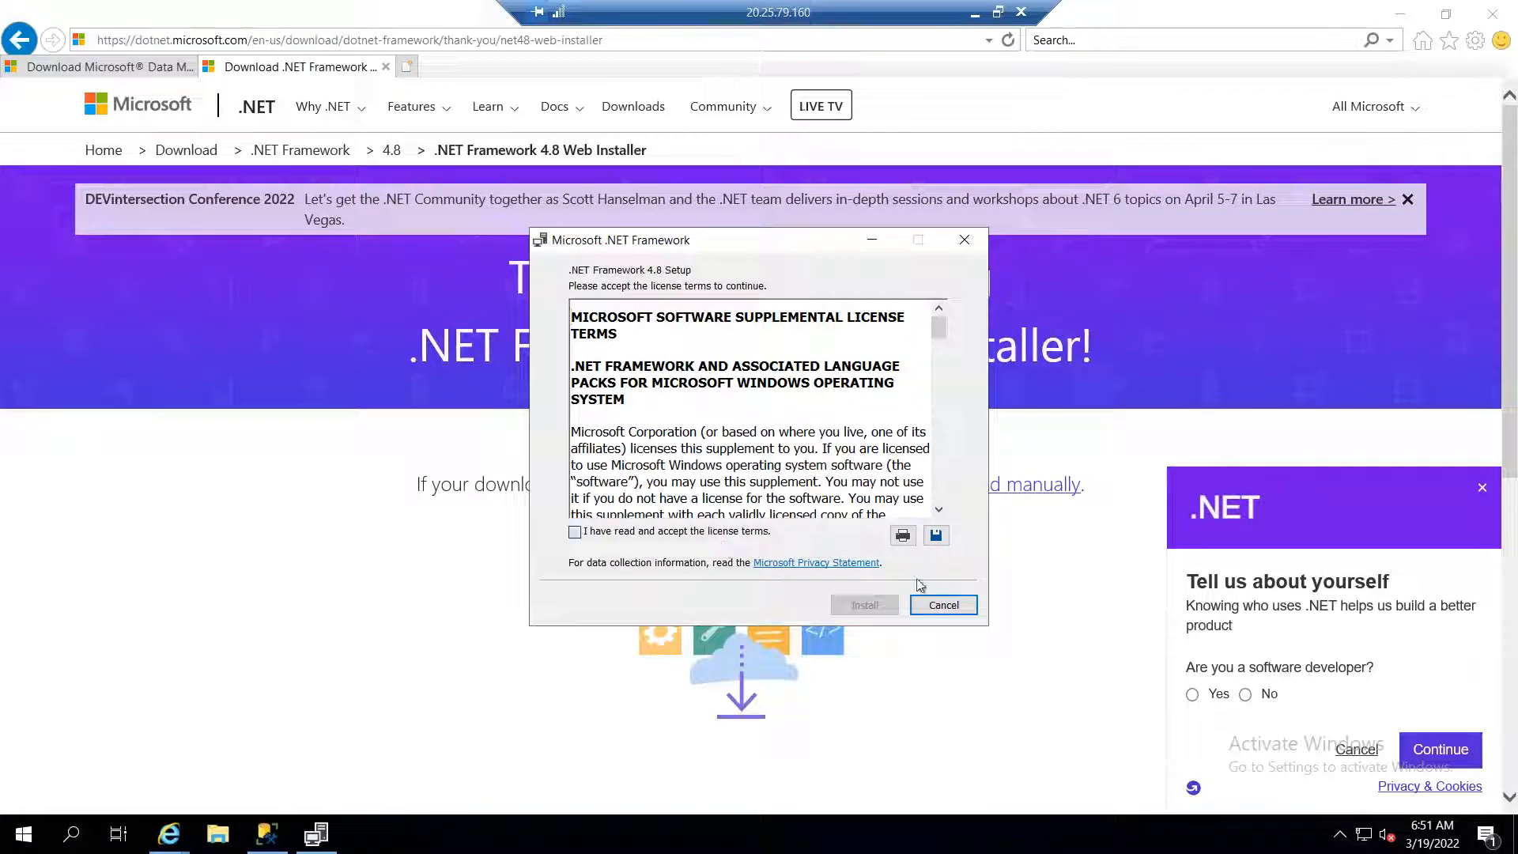
left_click(875, 609)
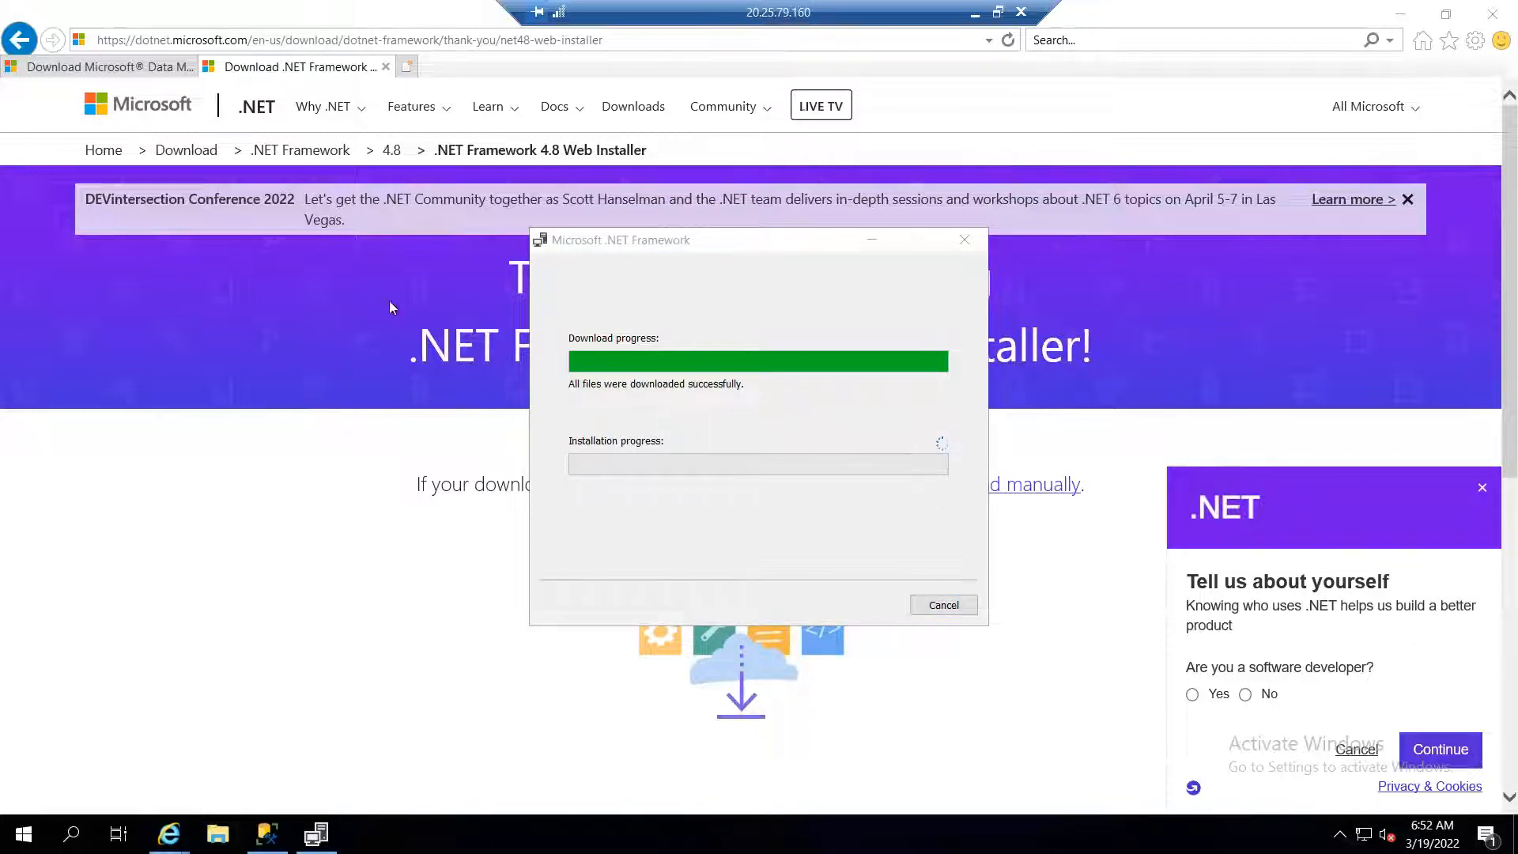
- Check the Downloads folder in File Explorer for downloaded installers
left_click(218, 835)
left_click(219, 836)
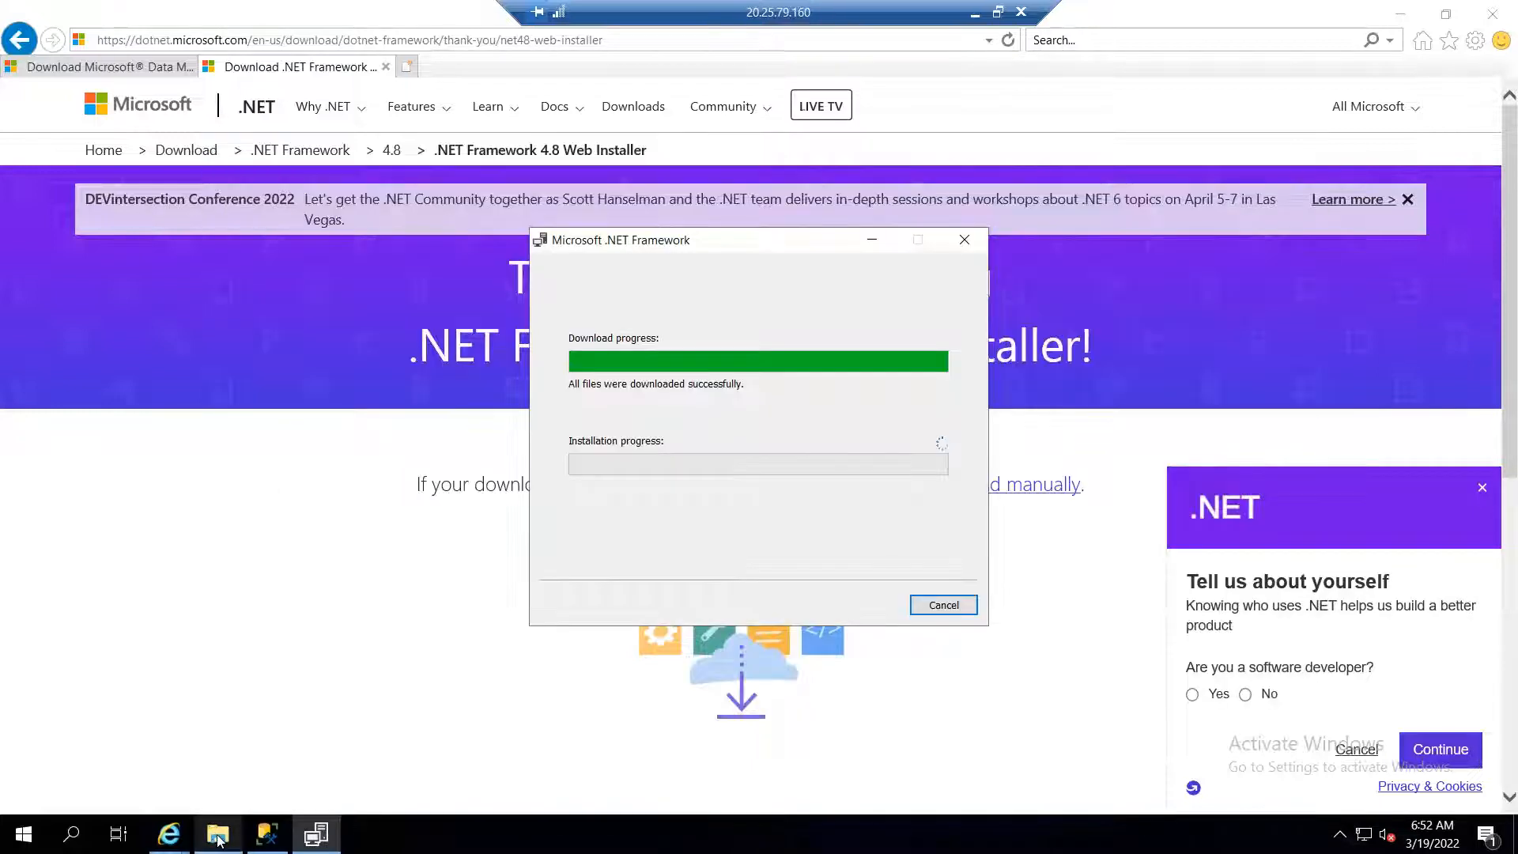
left_click(218, 836)
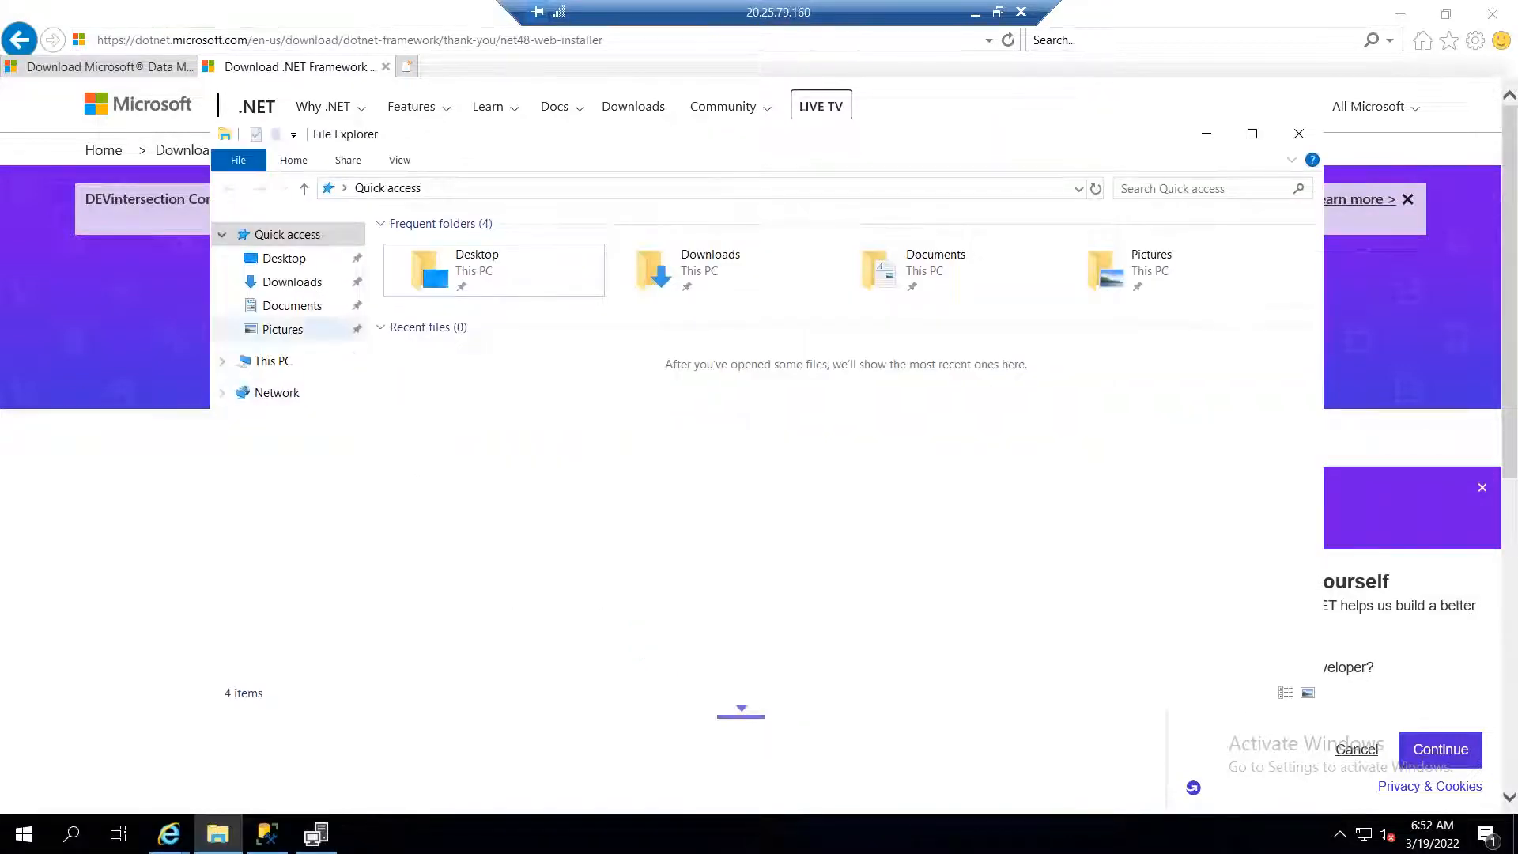
left_click(292, 282)
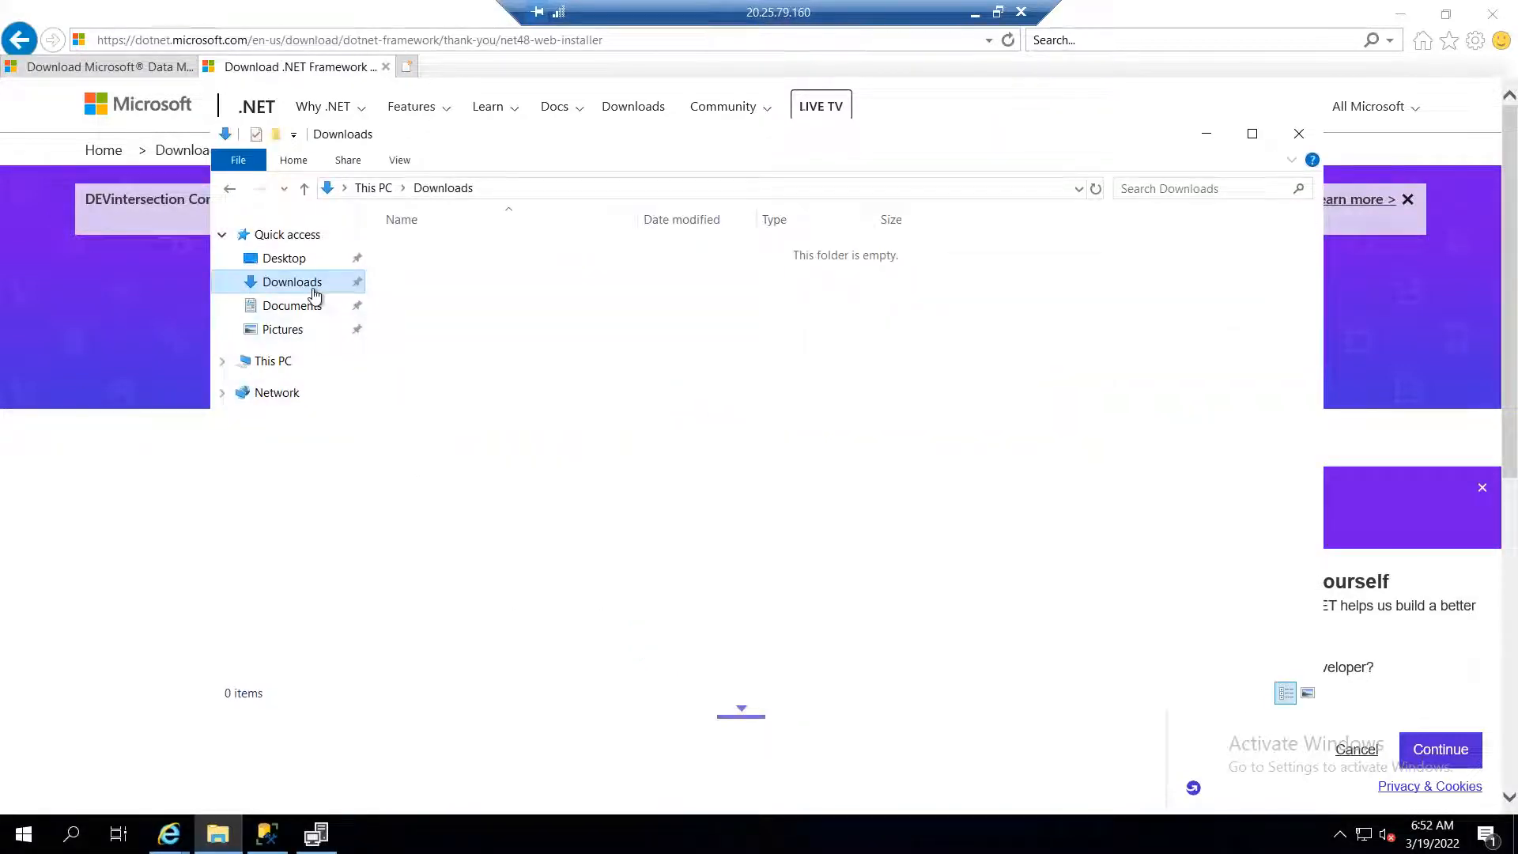
- Return to the Data Migration Assistant download page, expand System Requirements and copy the supported operating systems and software requirements
left_click(120, 68)
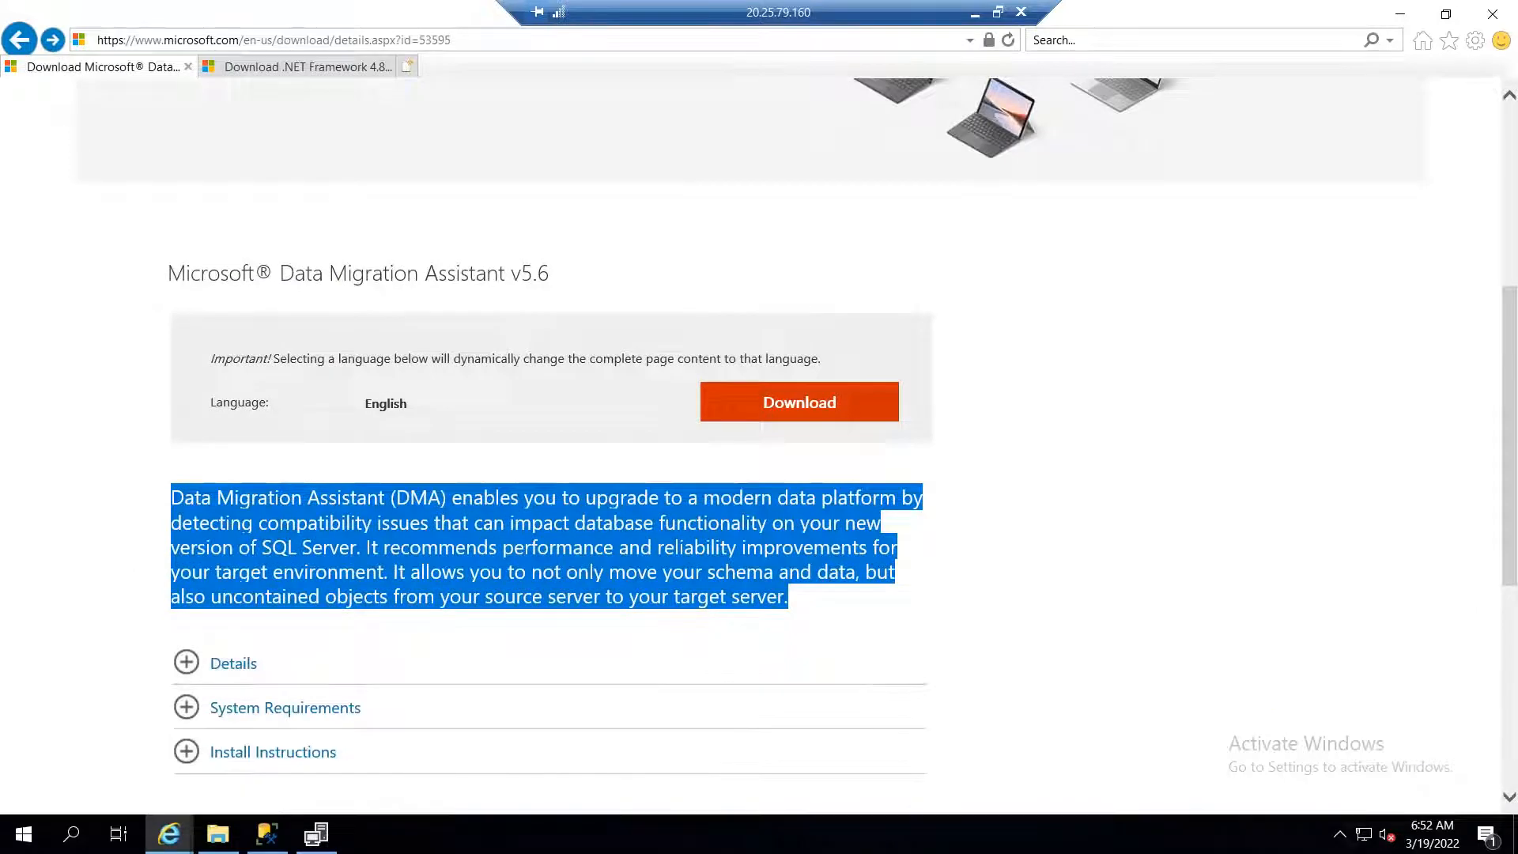
scroll(133, 553, "down", 3)
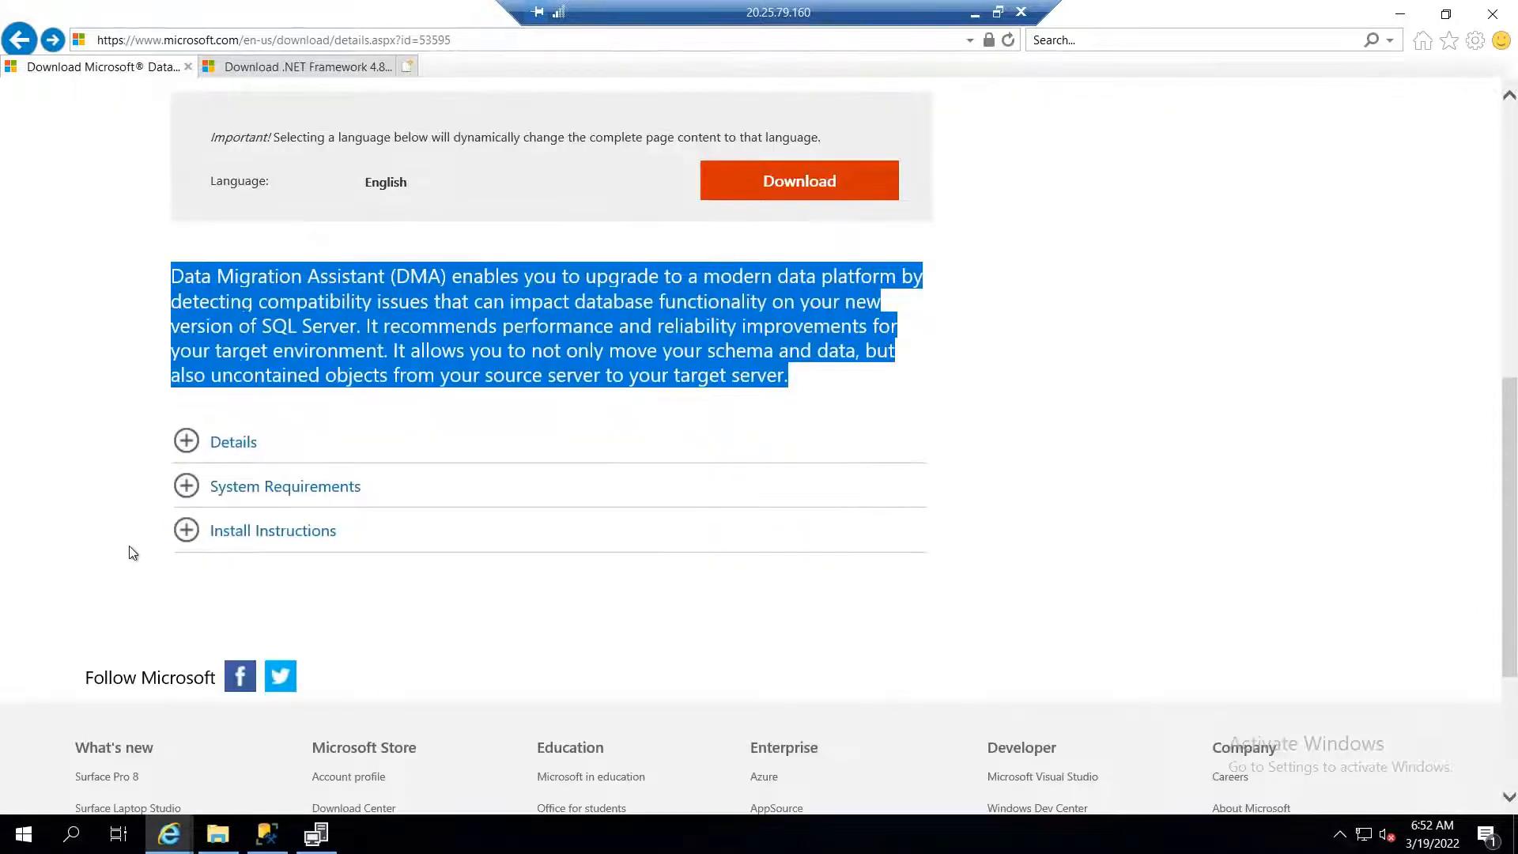
left_click(186, 494)
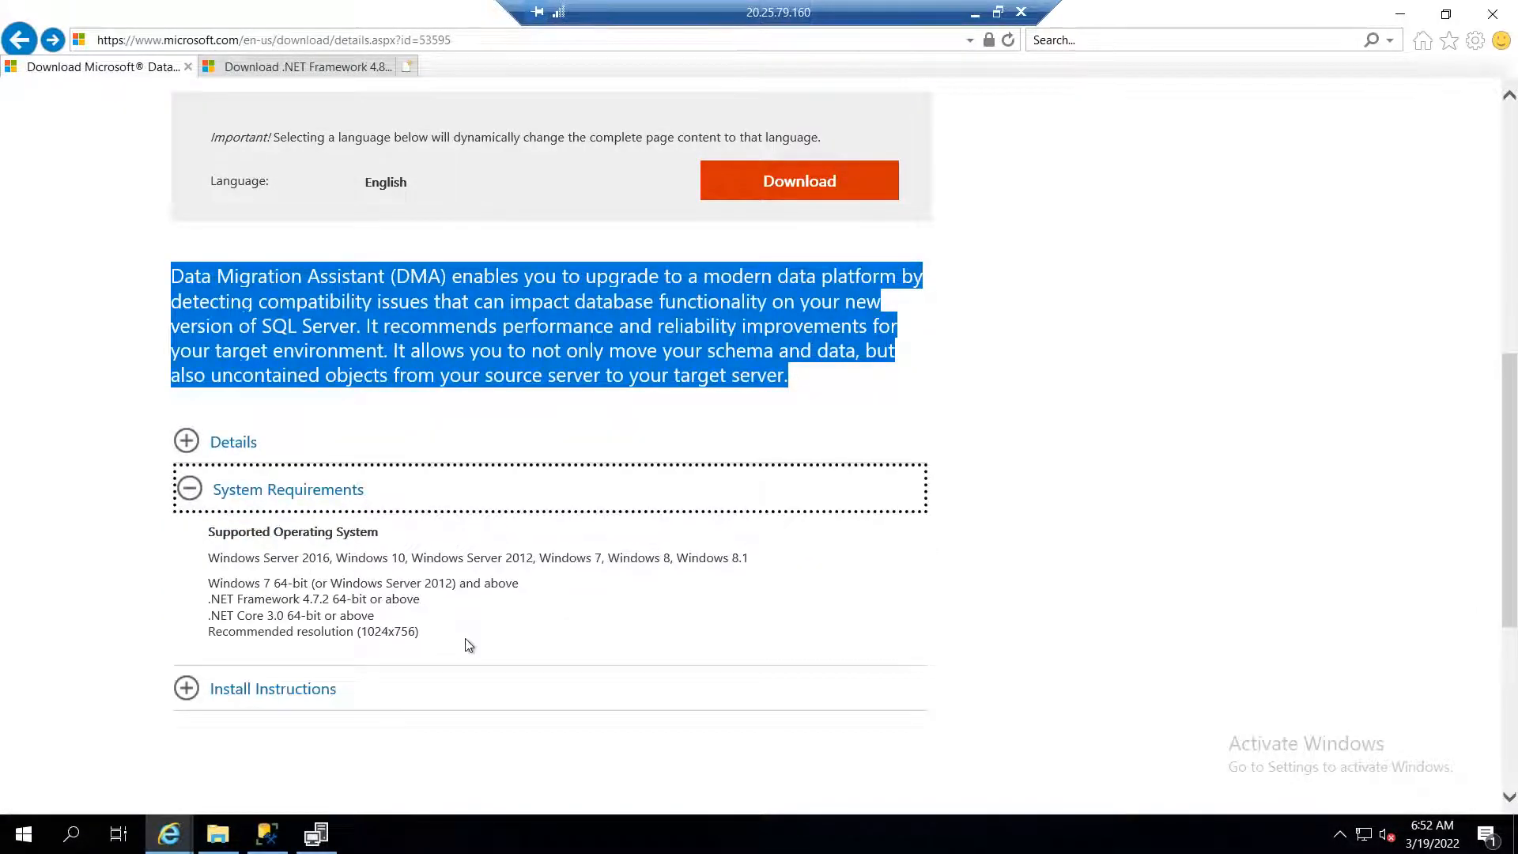
triple_click(335, 590)
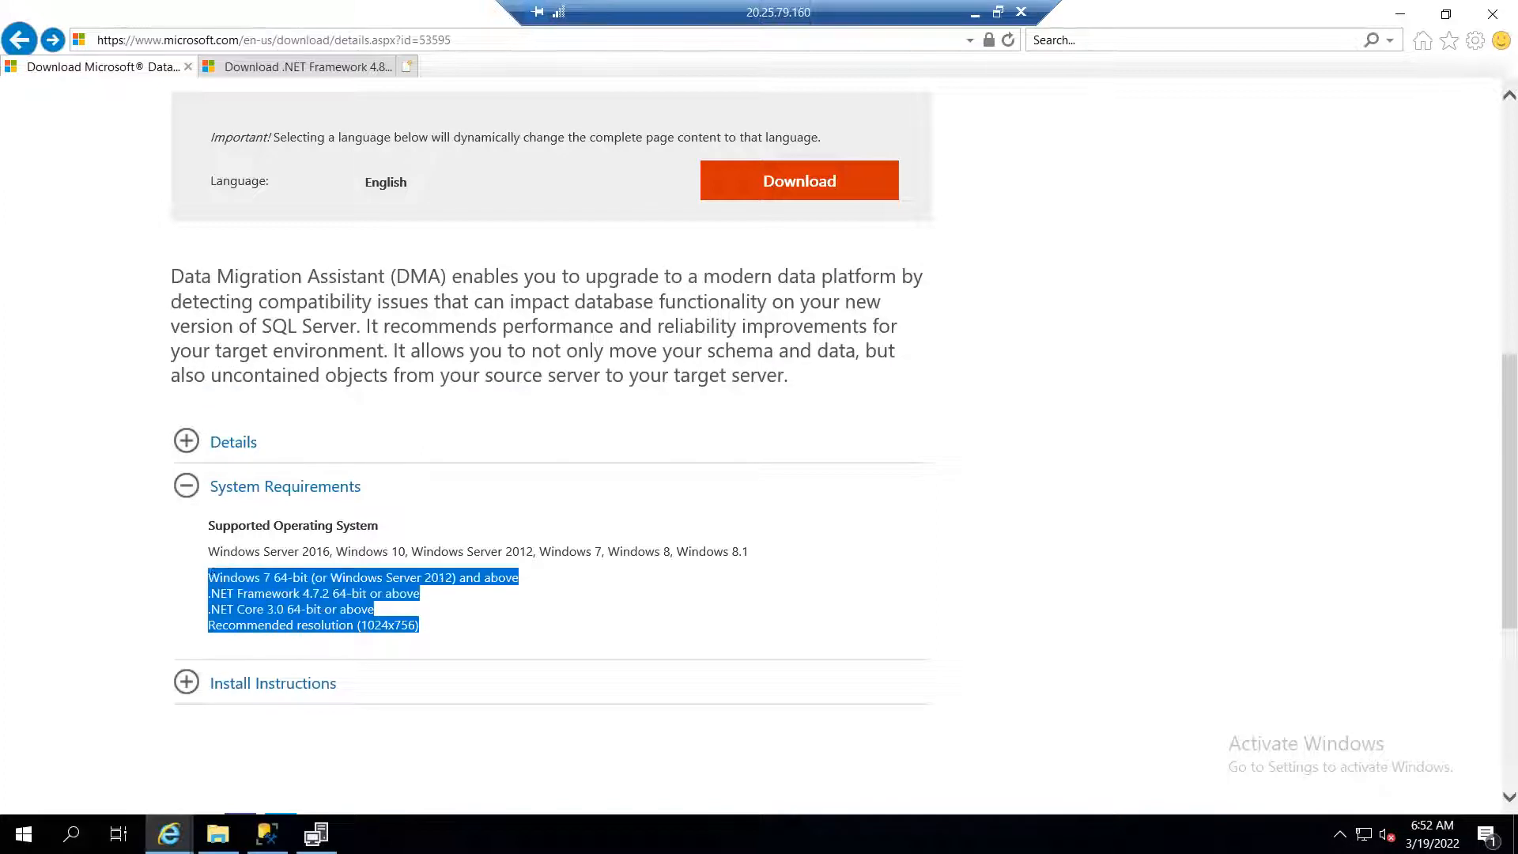
left_click(210, 554, "shift")
key("ctrl+c")
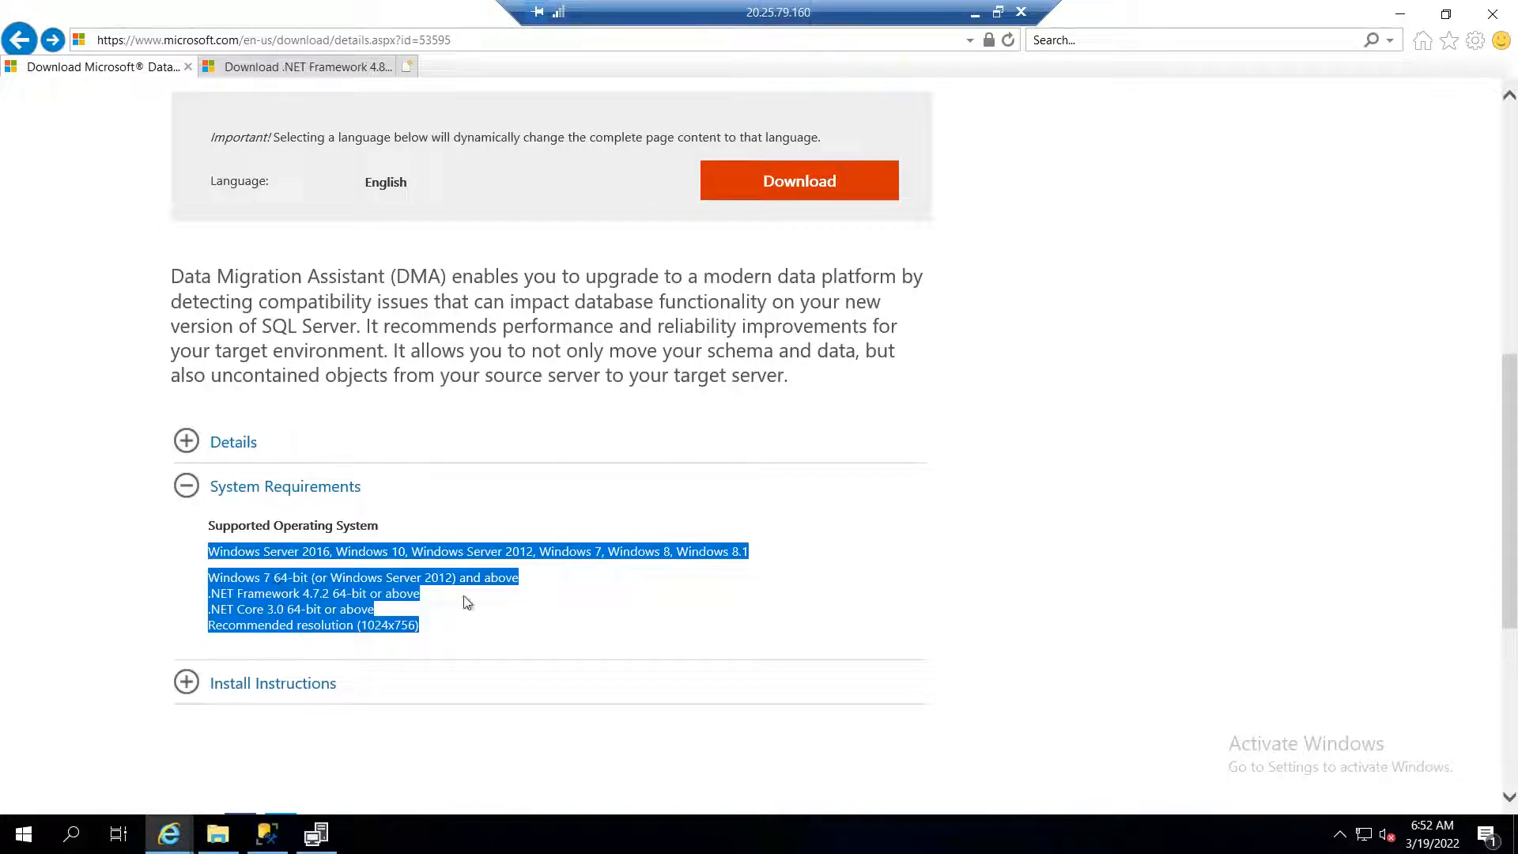
- Switch to the DAY13_AZURE_BACKUP_12MAR2022.xlsx workbook in Excel and paste the system requirements into Sheet3 starting at C8
left_click_drag(887, 16, 450, 14)
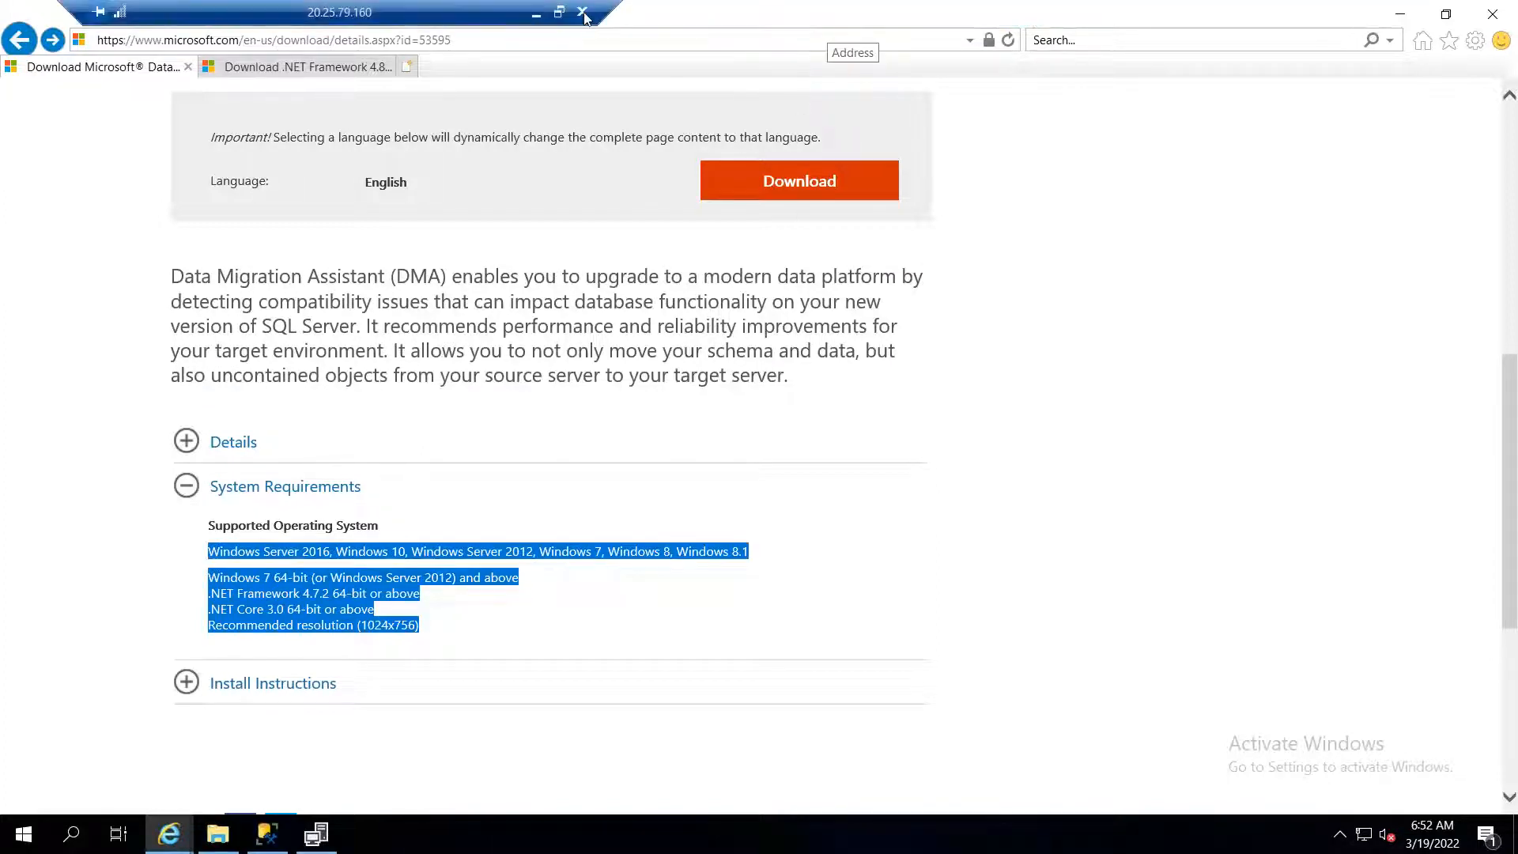
left_click(559, 14)
left_click(335, 515)
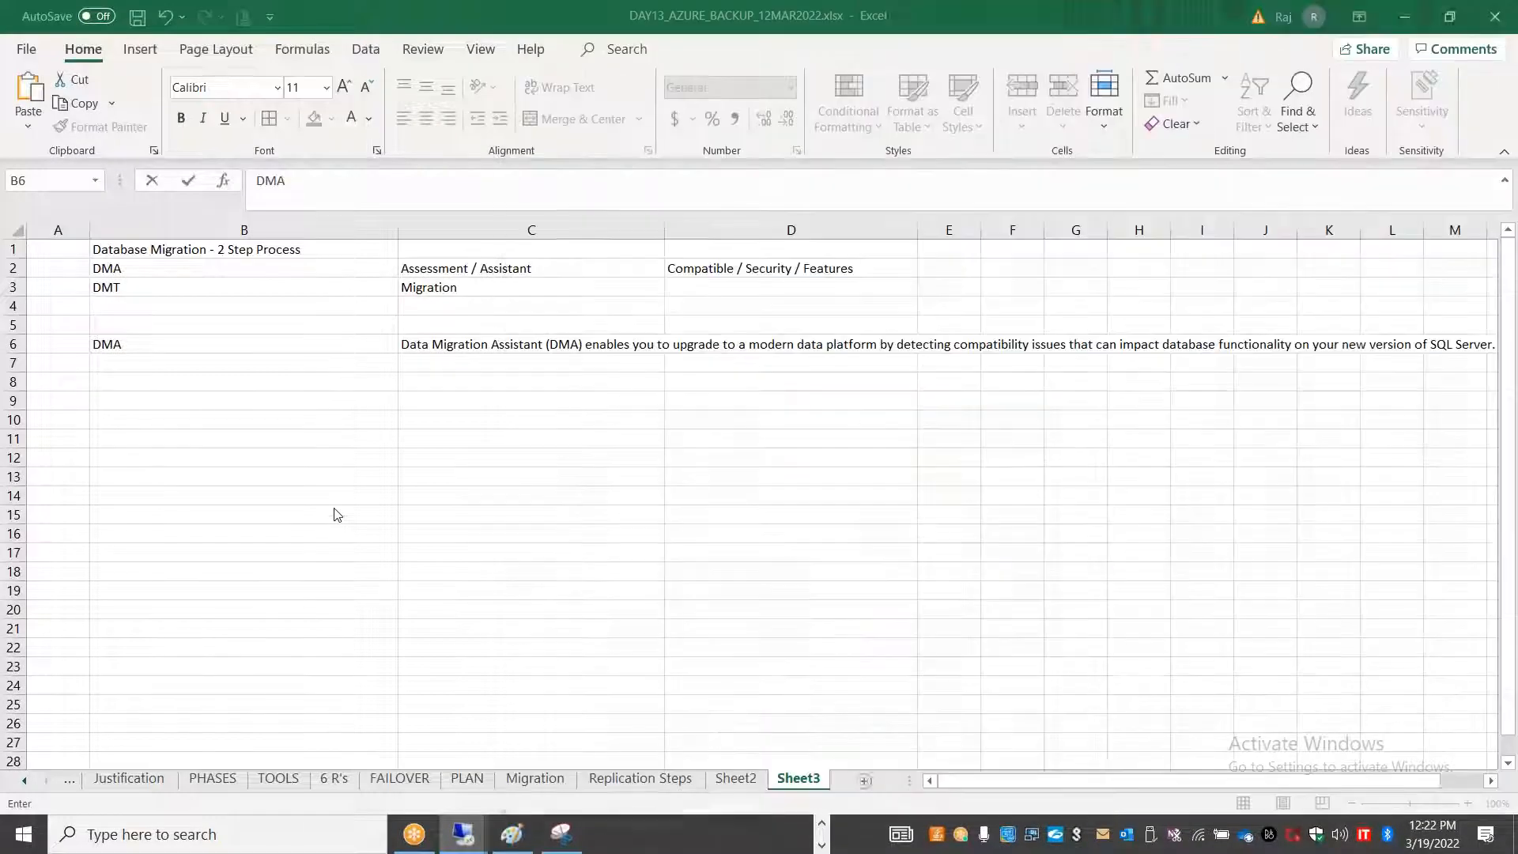
left_click(476, 380)
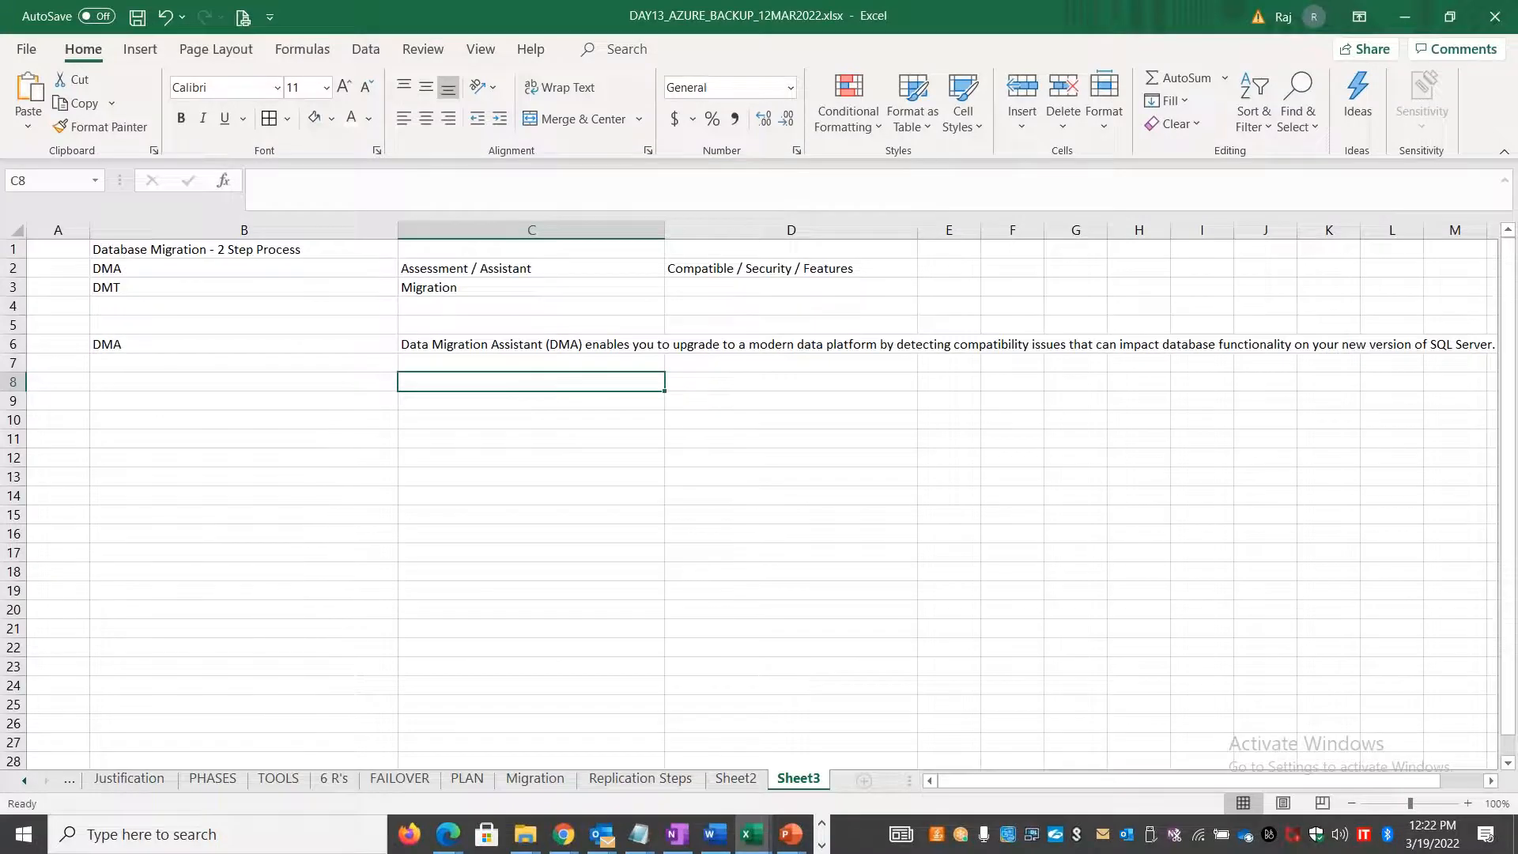
key("ctrl+v")
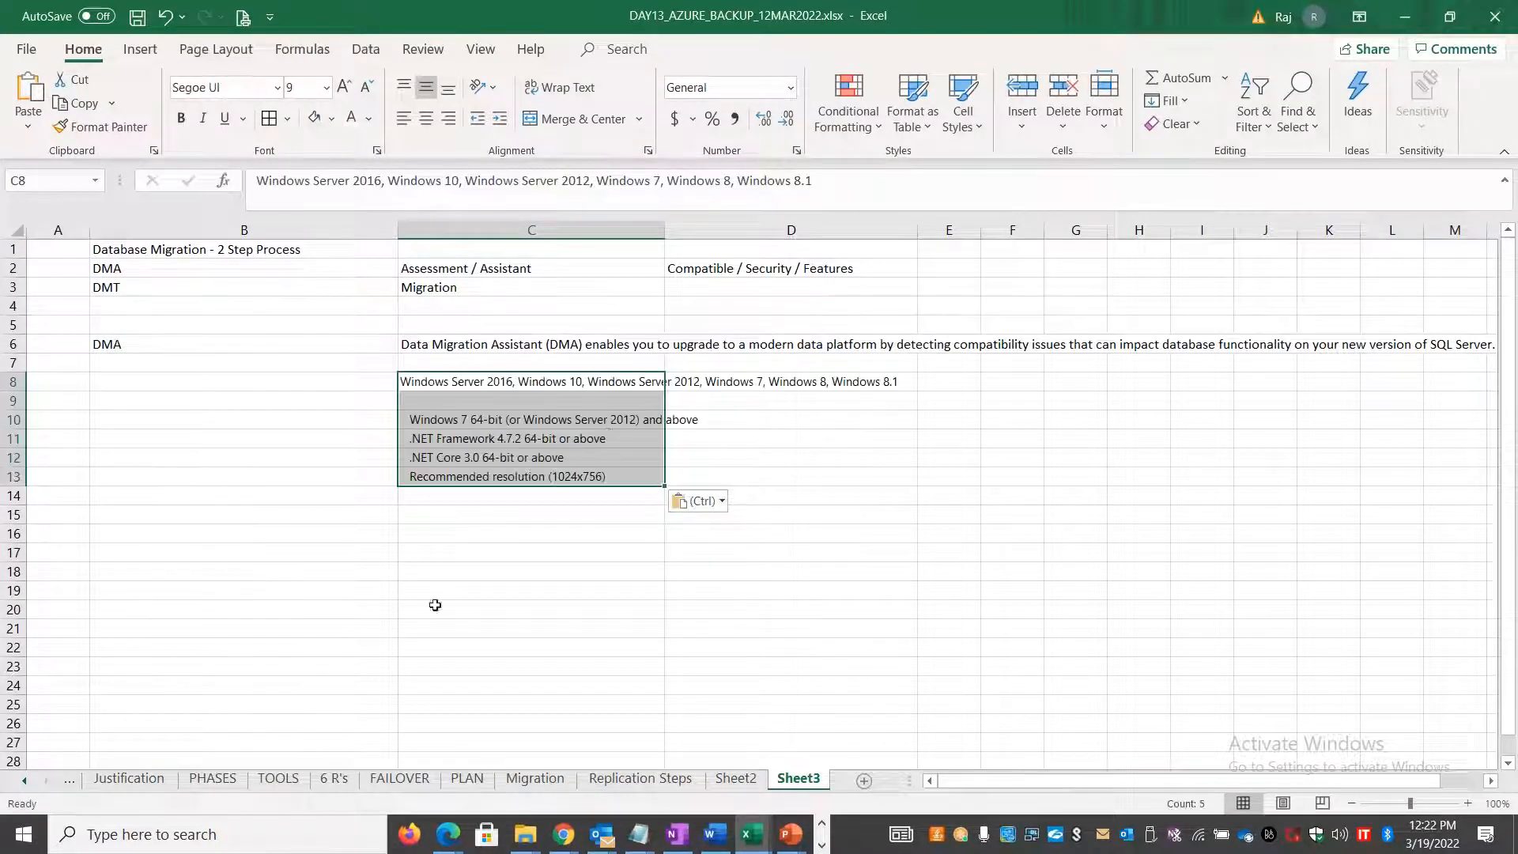
left_click(519, 609)
- Switch to the remote desktop session, download Data Migration Assistant and save DataMigrationAssistant.msi to the Desktop
key("alt+Tab")
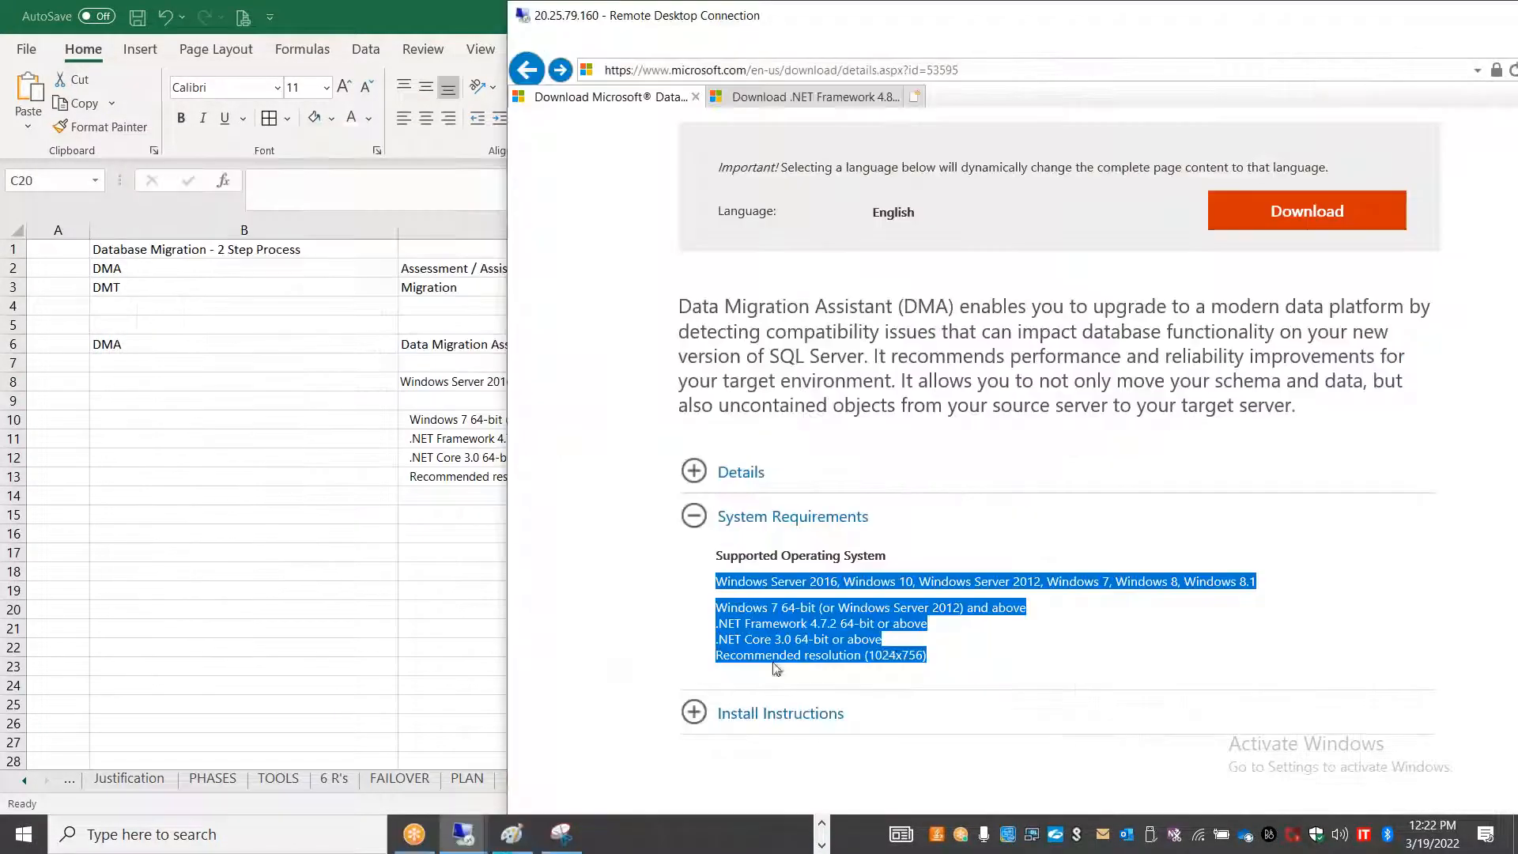
left_click(1373, 230)
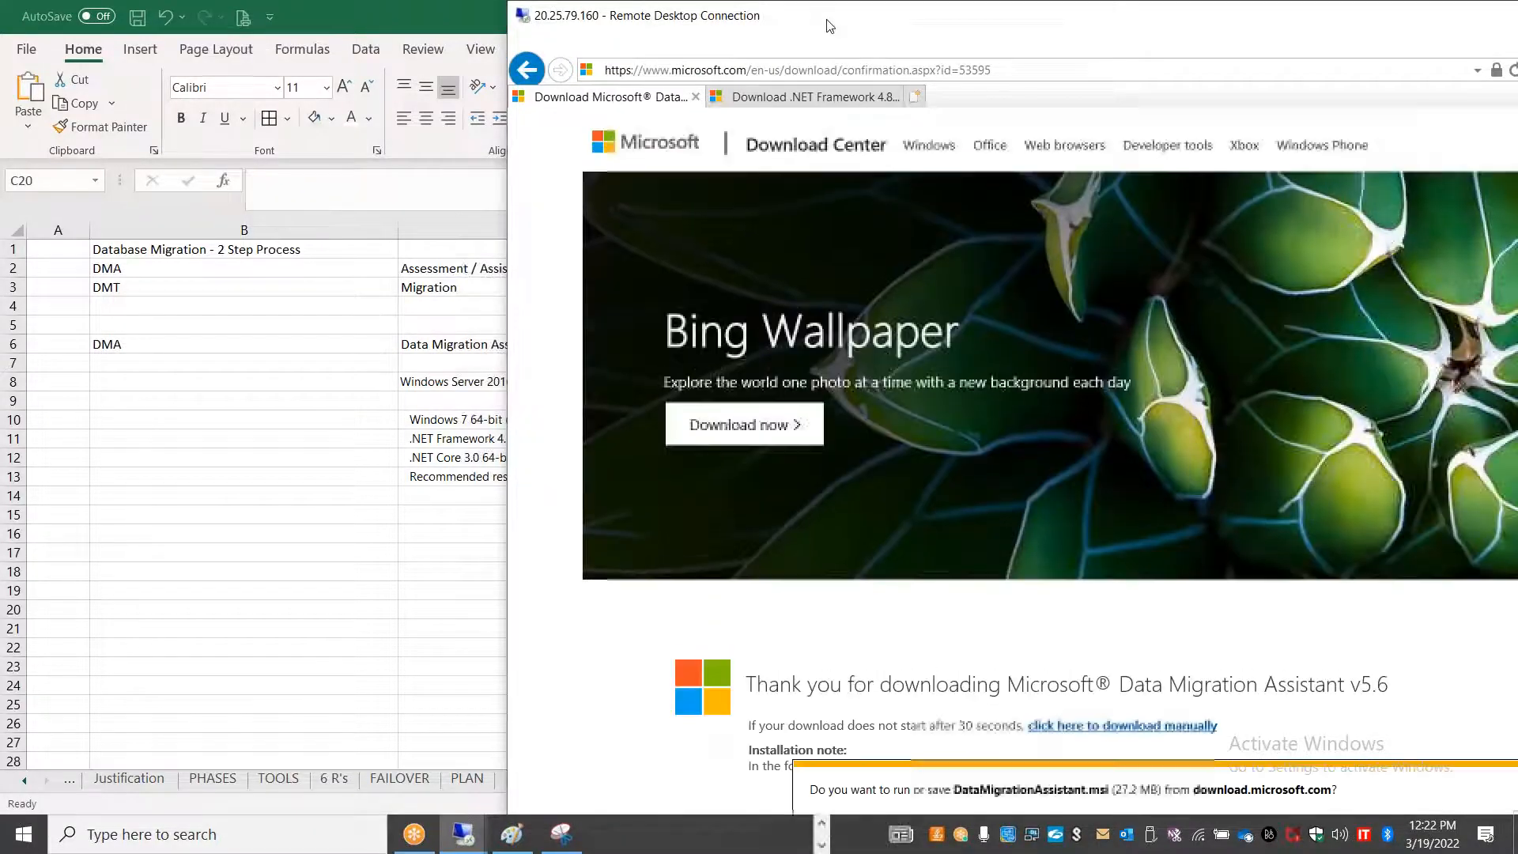
double_click(829, 26)
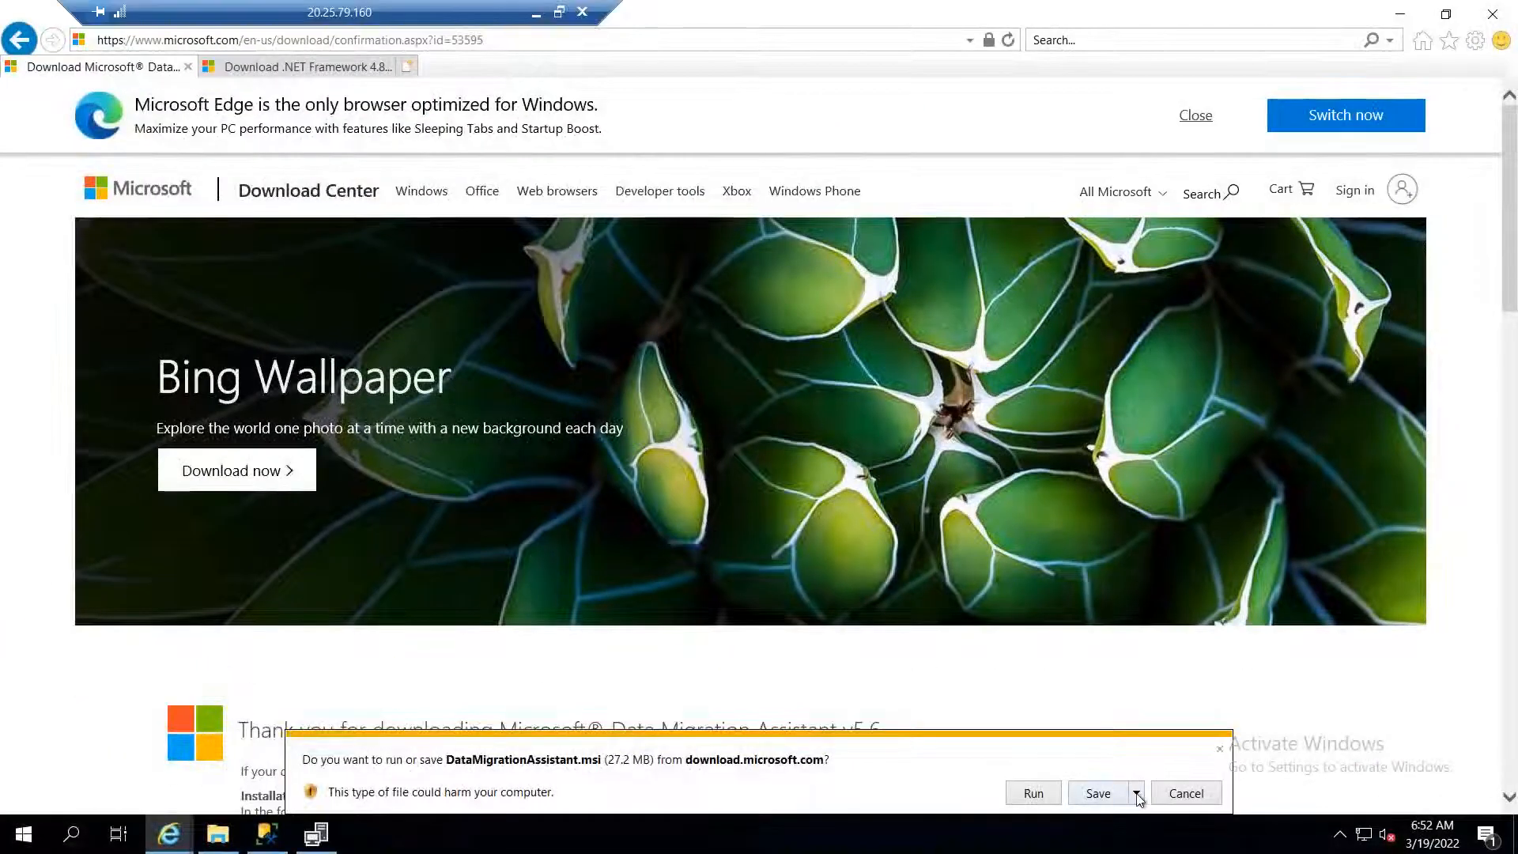
left_click(1136, 793)
left_click(1170, 773)
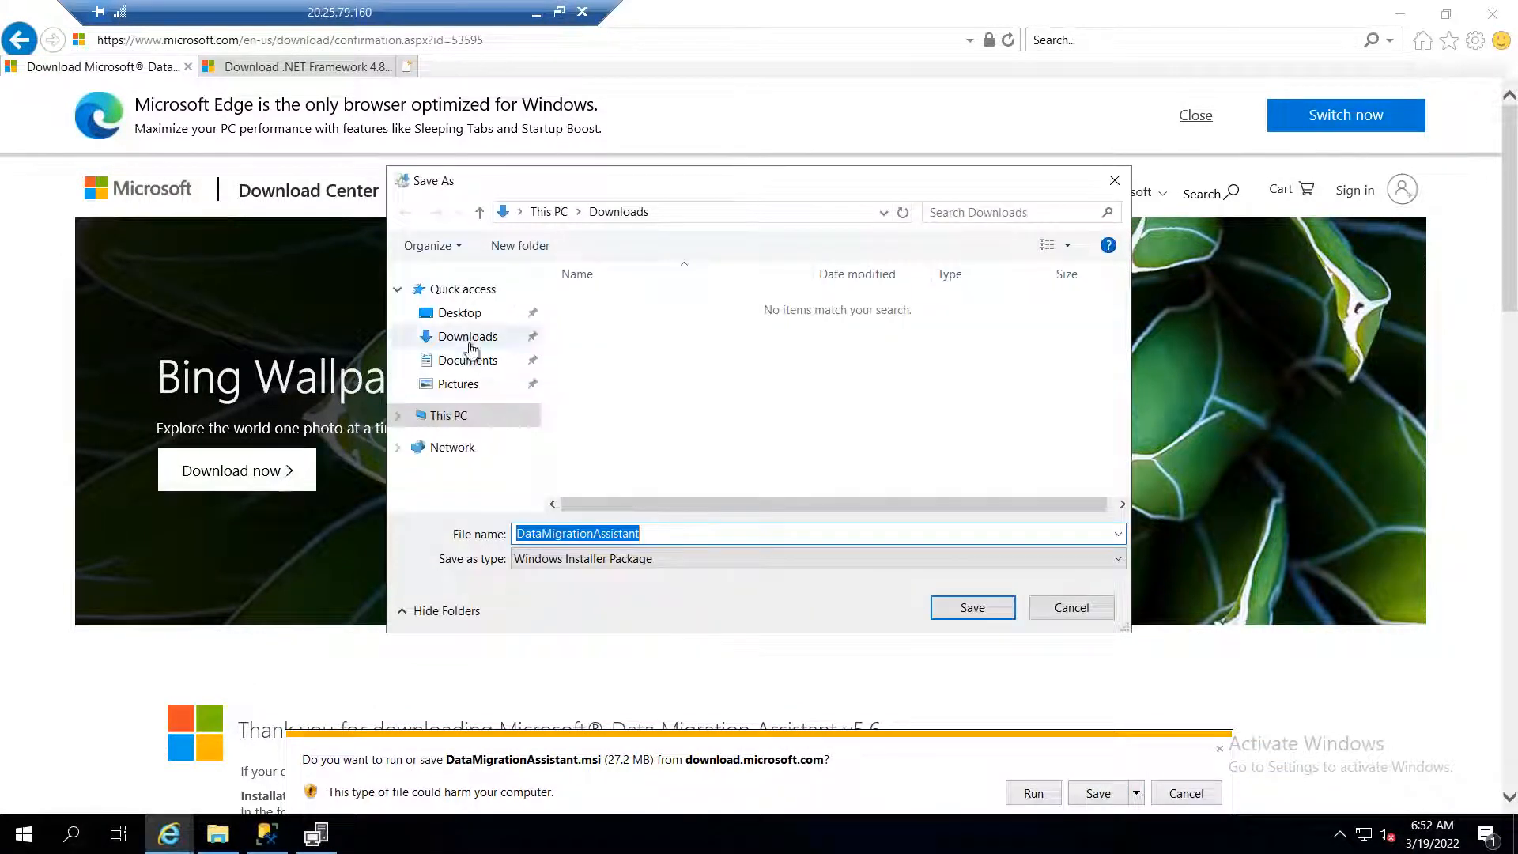
left_click(461, 313)
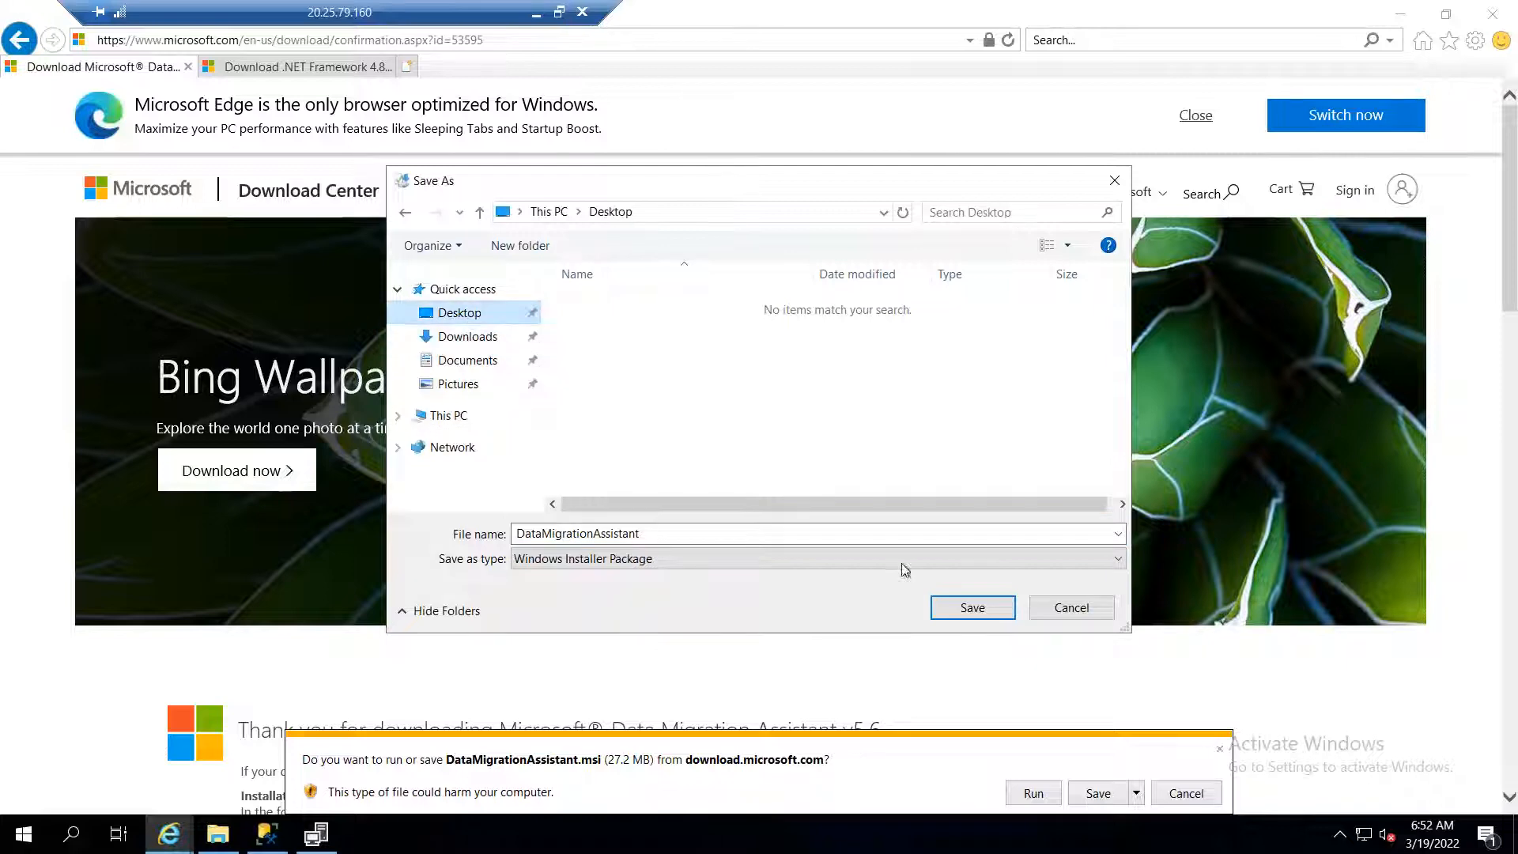
left_click(973, 608)
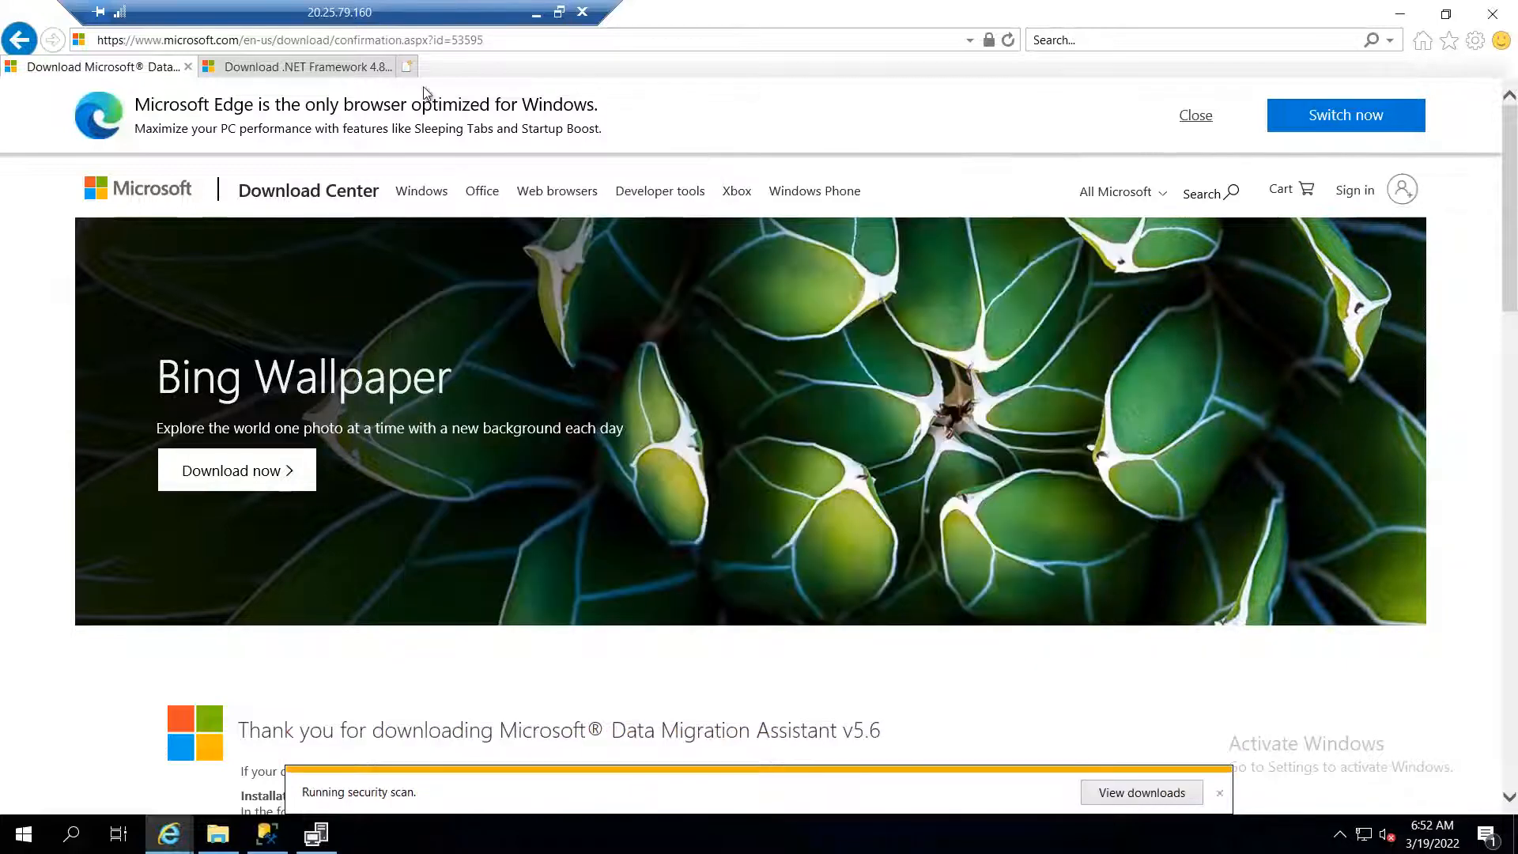
- Clear the browser and Downloads folder windows off the server's desktop to check the .NET Framework installation progress
key("super+Down")
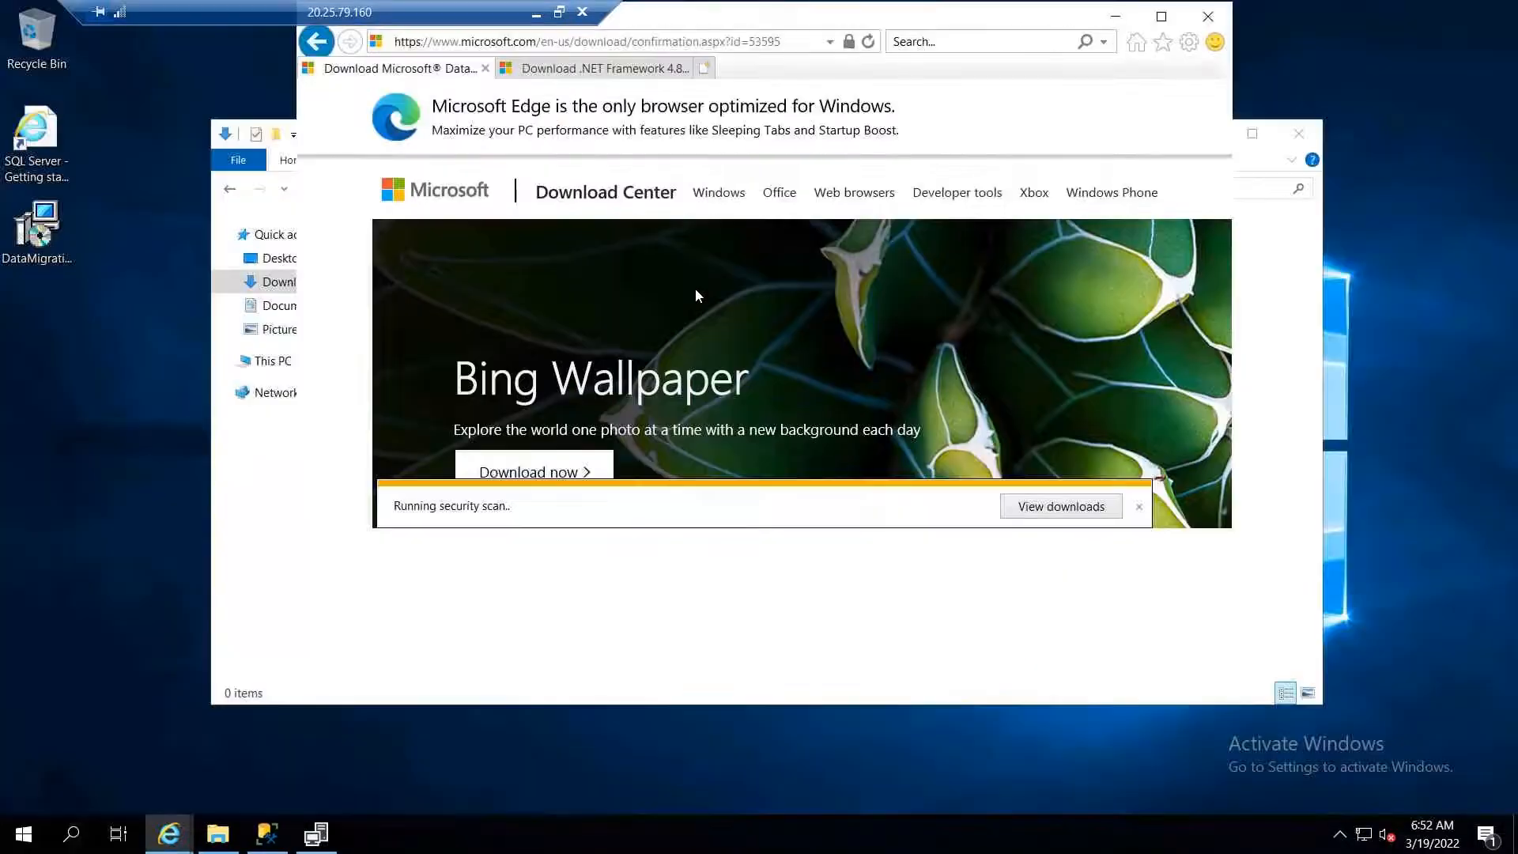
left_click_drag(1142, 25, 1047, 282)
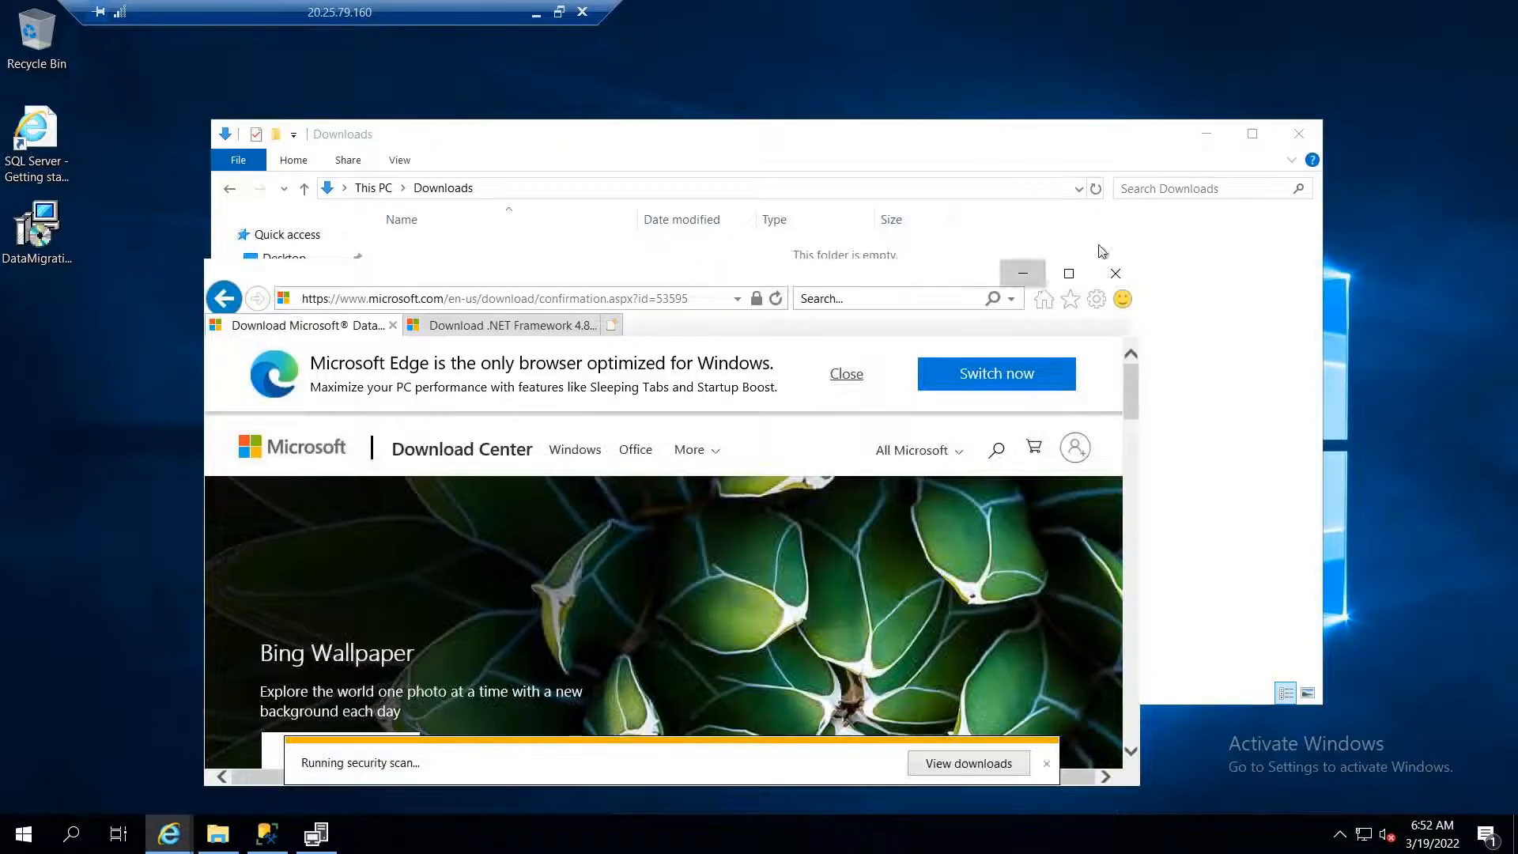
left_click(1023, 273)
left_click(1299, 133)
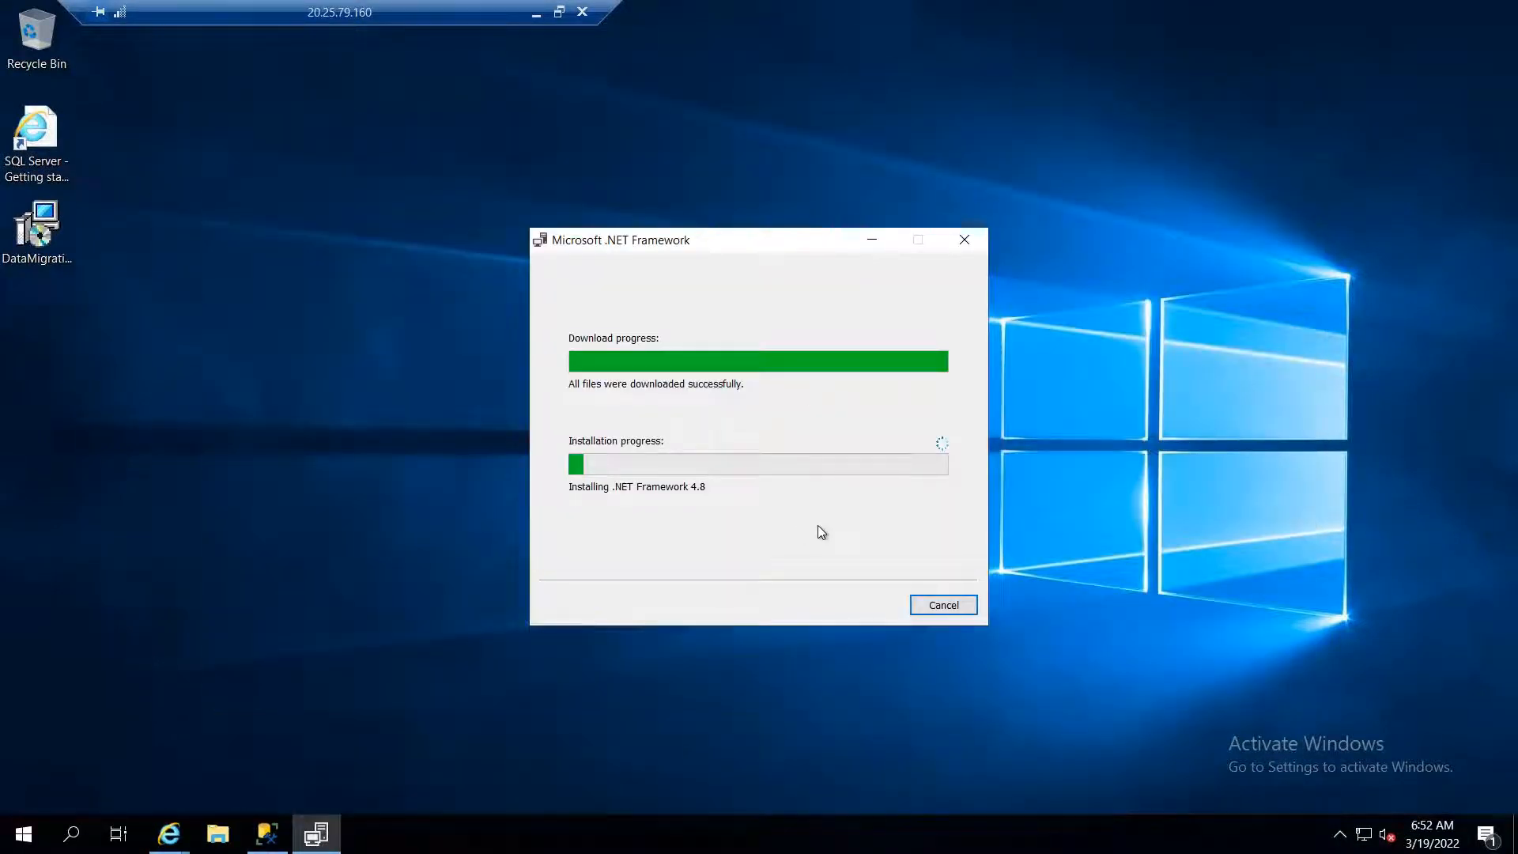
- Return to the Excel workbook and move the DMA description text from "It recommends performance" onward out of C6 into C7
left_click(535, 16)
left_click(607, 439)
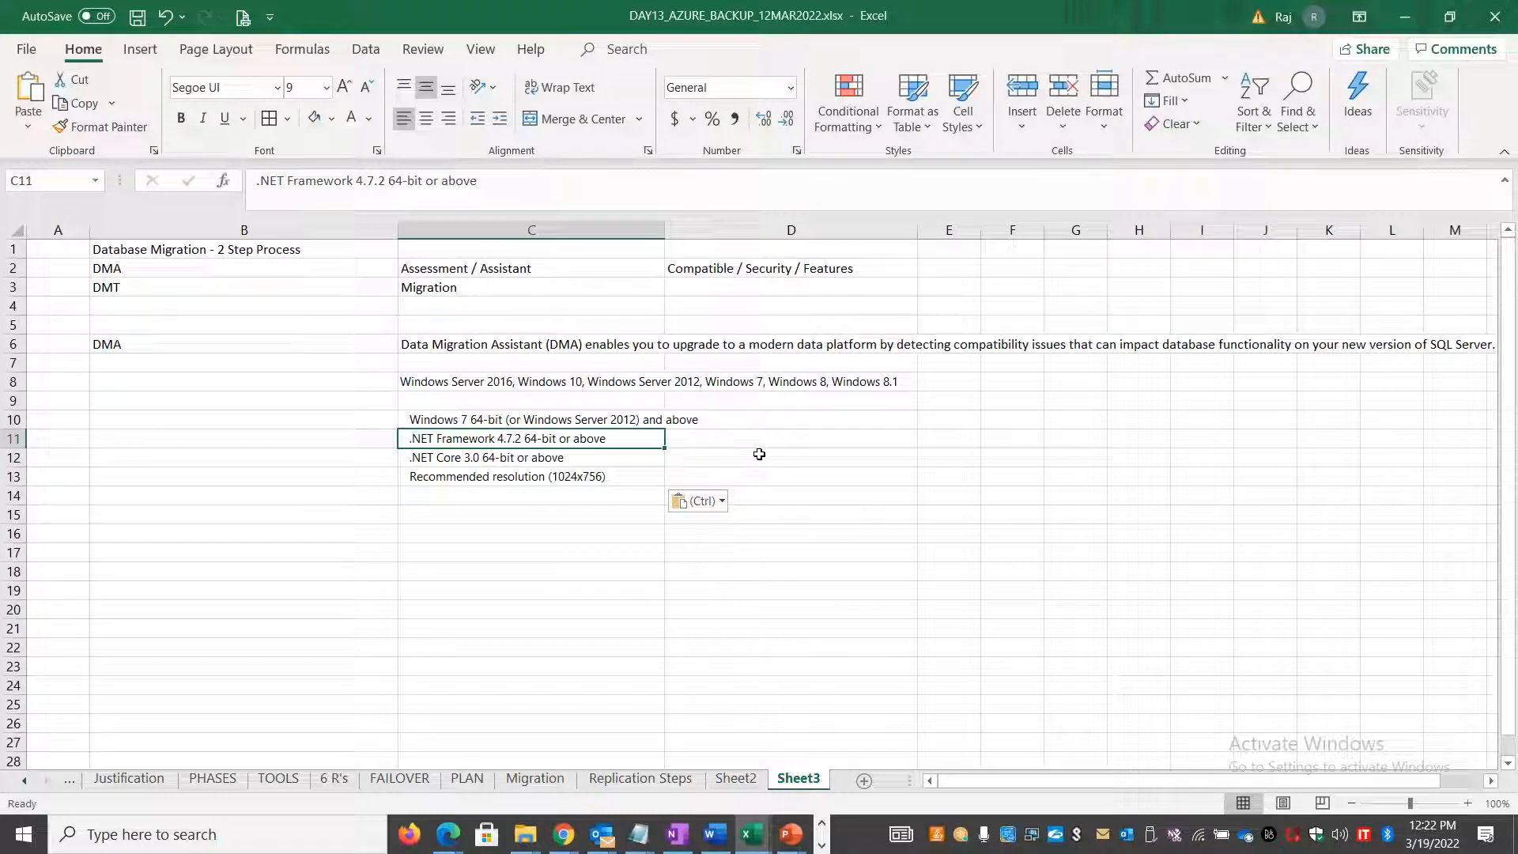
left_click(526, 383)
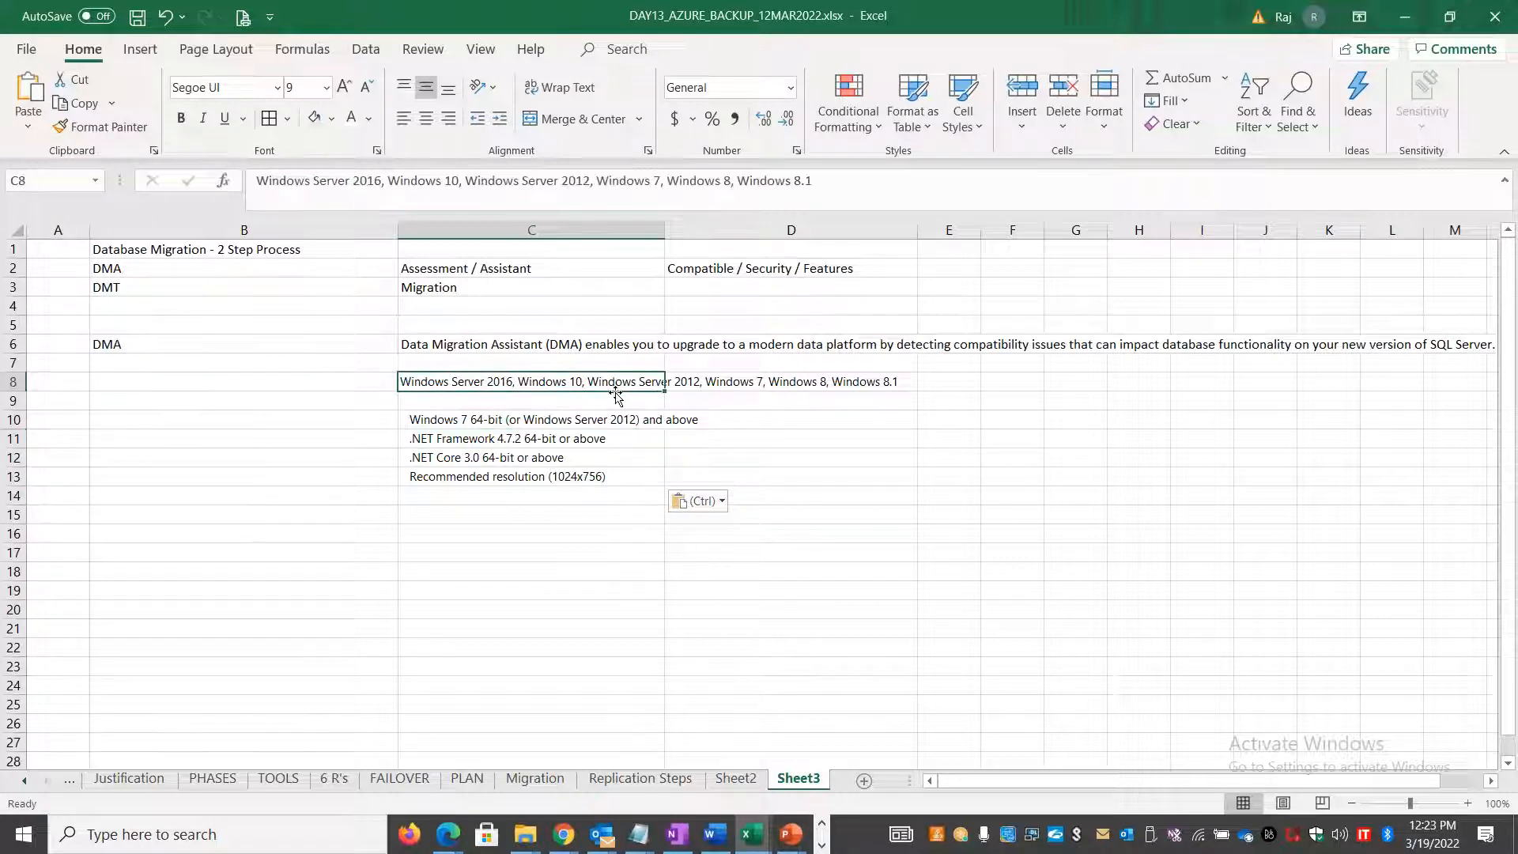
left_click(542, 344)
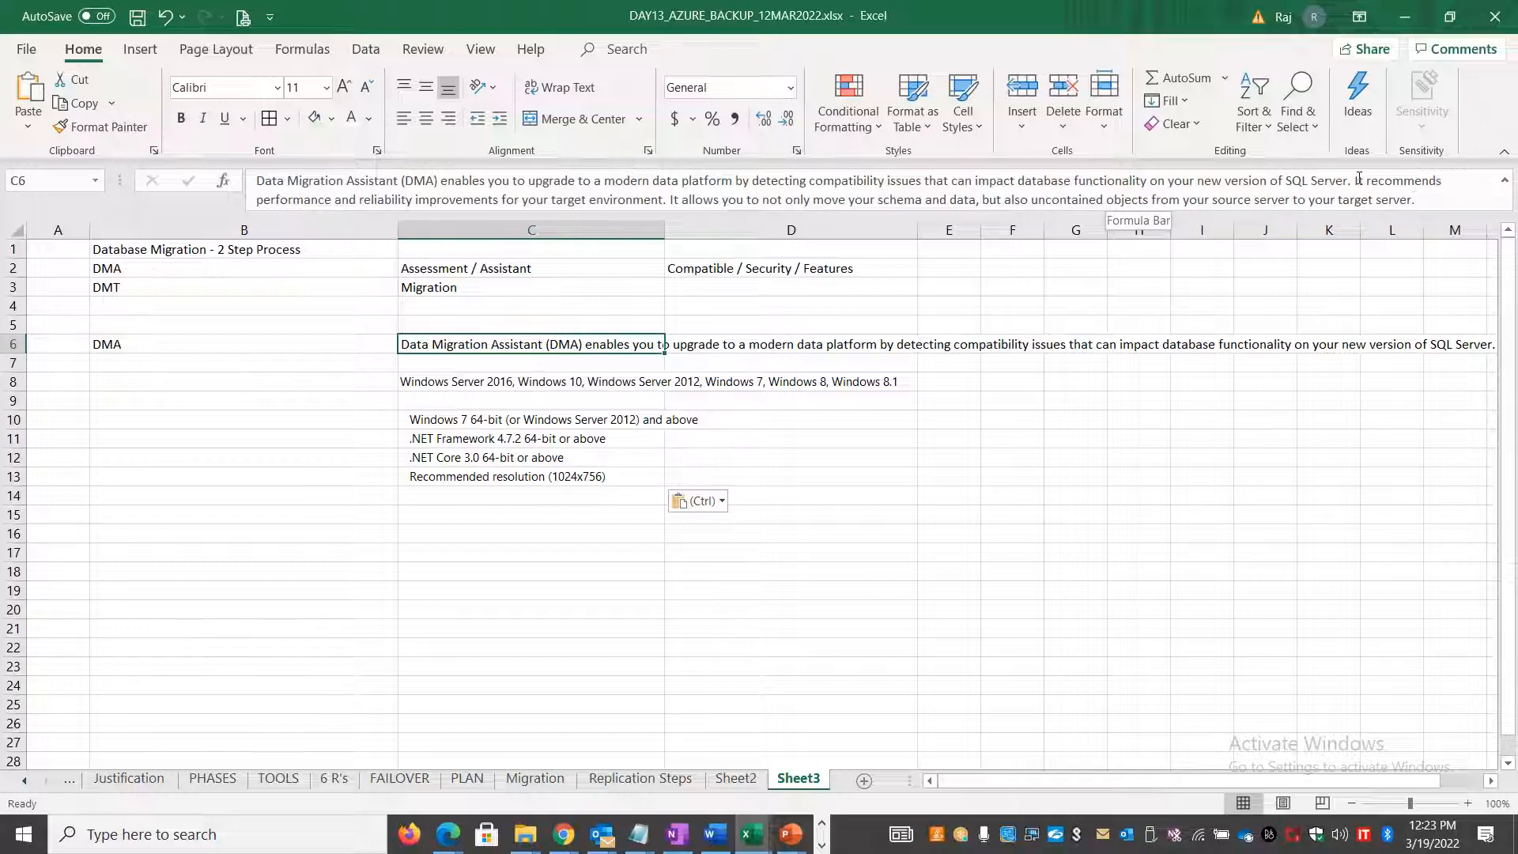
left_click_drag(1360, 178, 1481, 224)
key("ctrl+c")
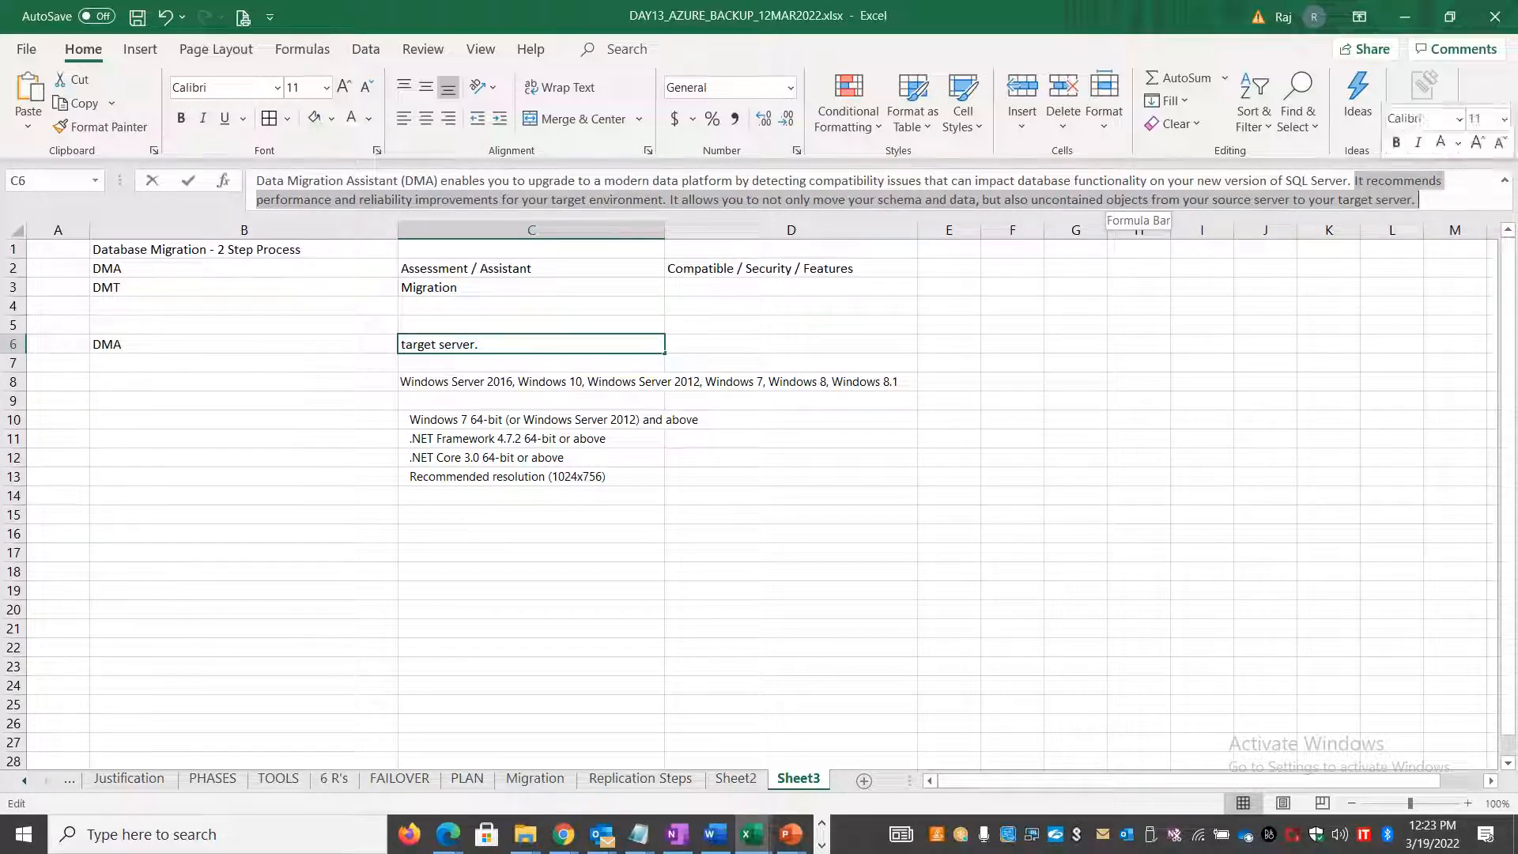
key("BackSpace")
left_click(542, 360)
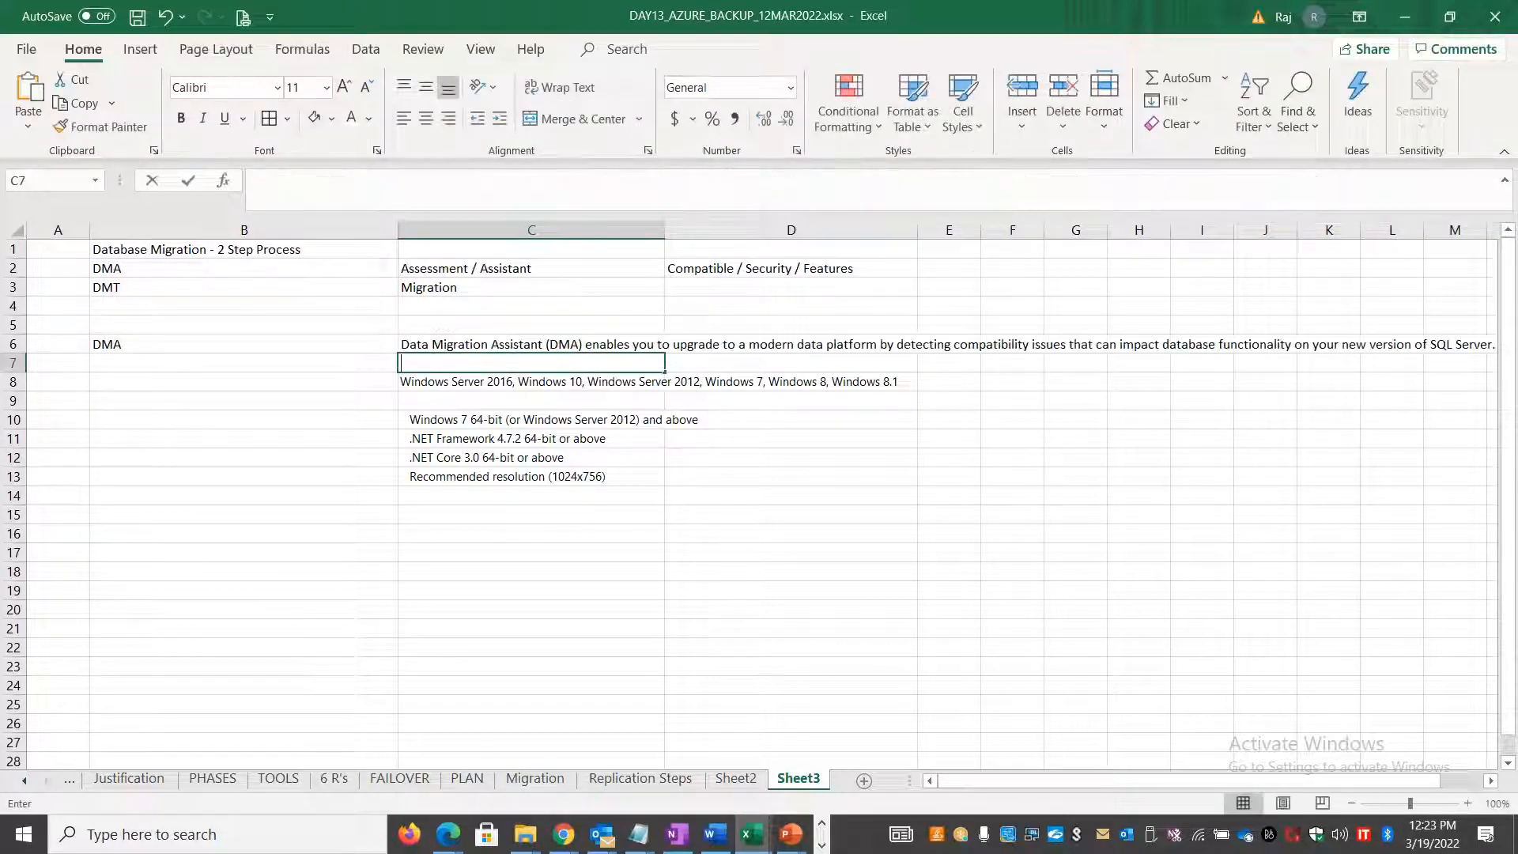
key("ctrl+v")
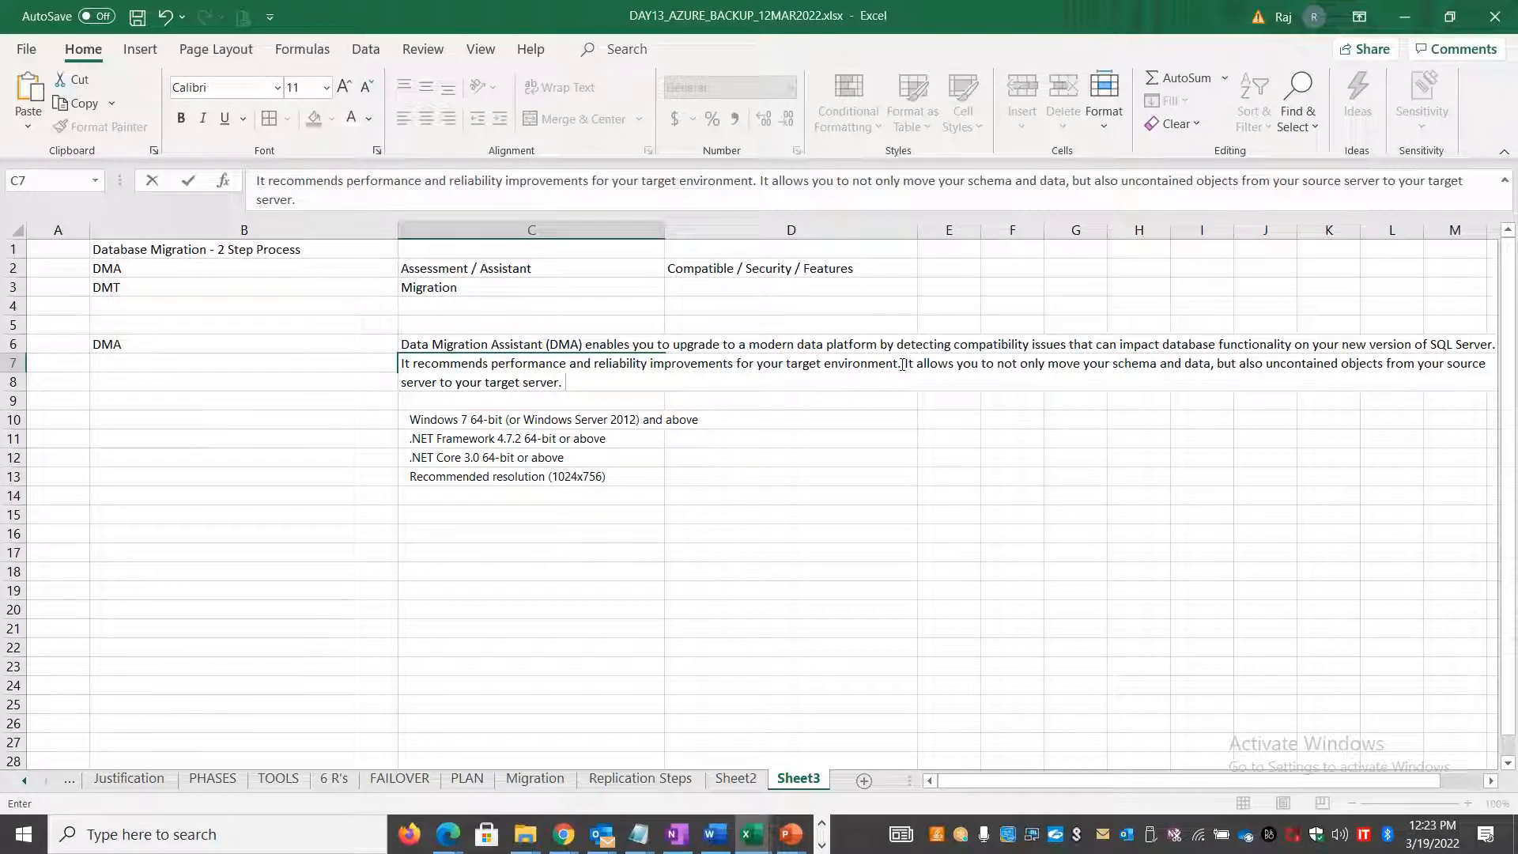
- Cut the sentence starting "It allows you to not only move your schema and data" from C7 and paste it into B15
left_click_drag(906, 365, 968, 405)
key("ctrl+c")
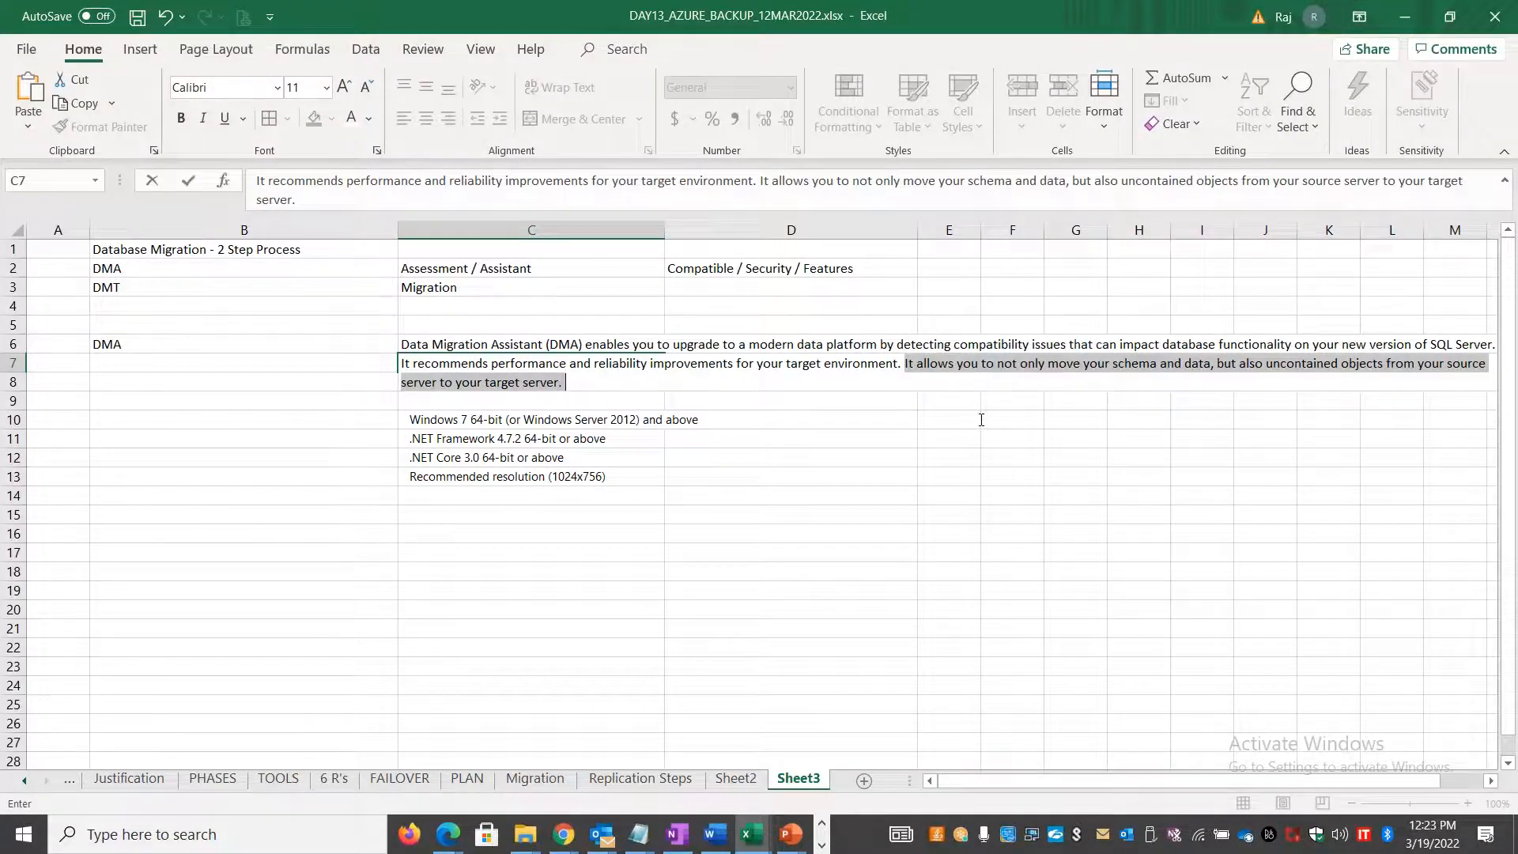
key("Delete")
left_click(949, 495)
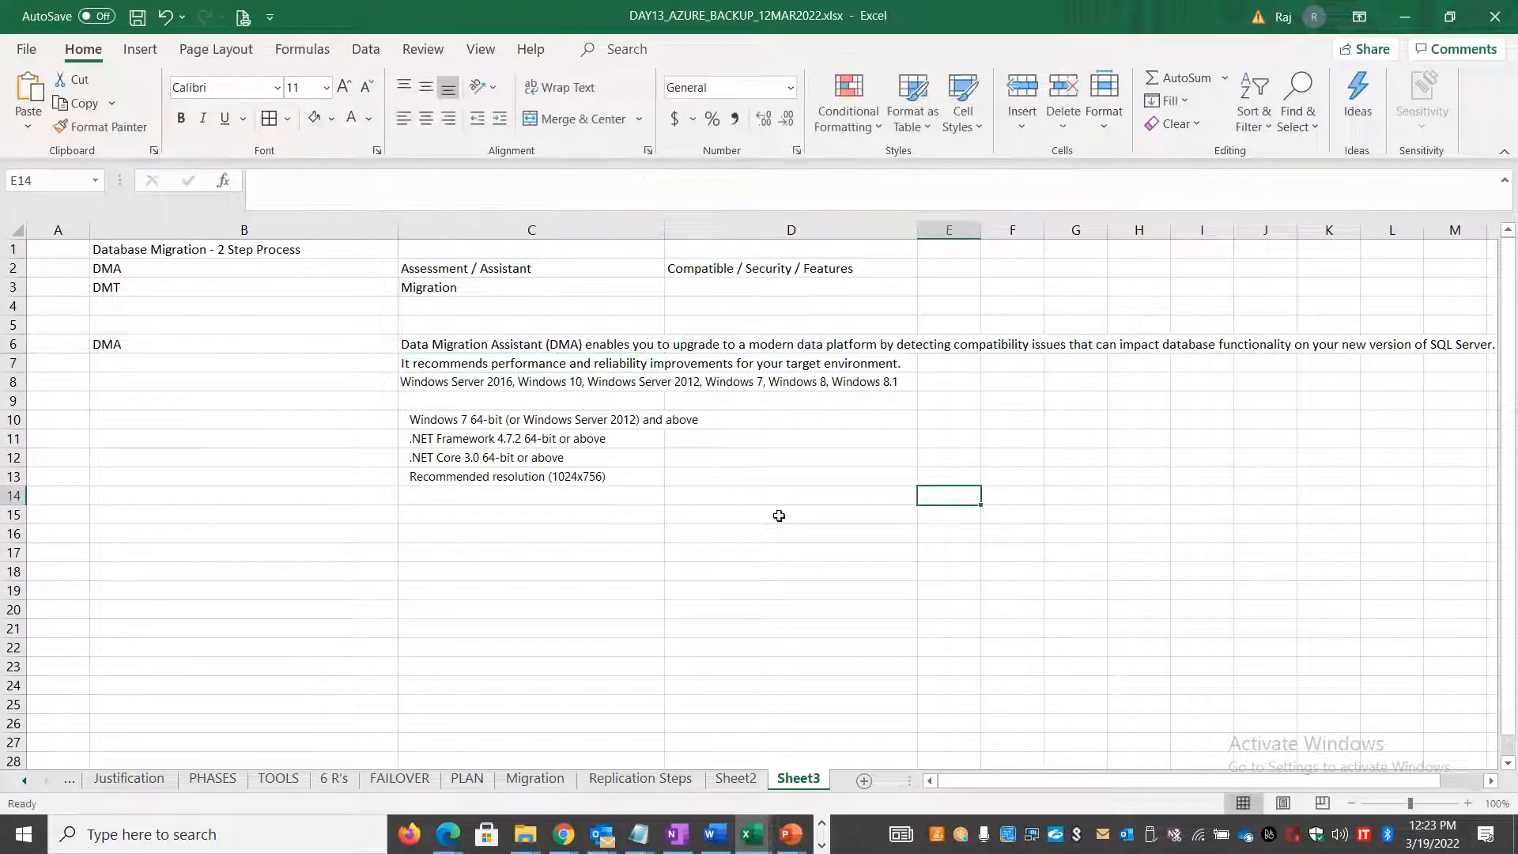
left_click(308, 512)
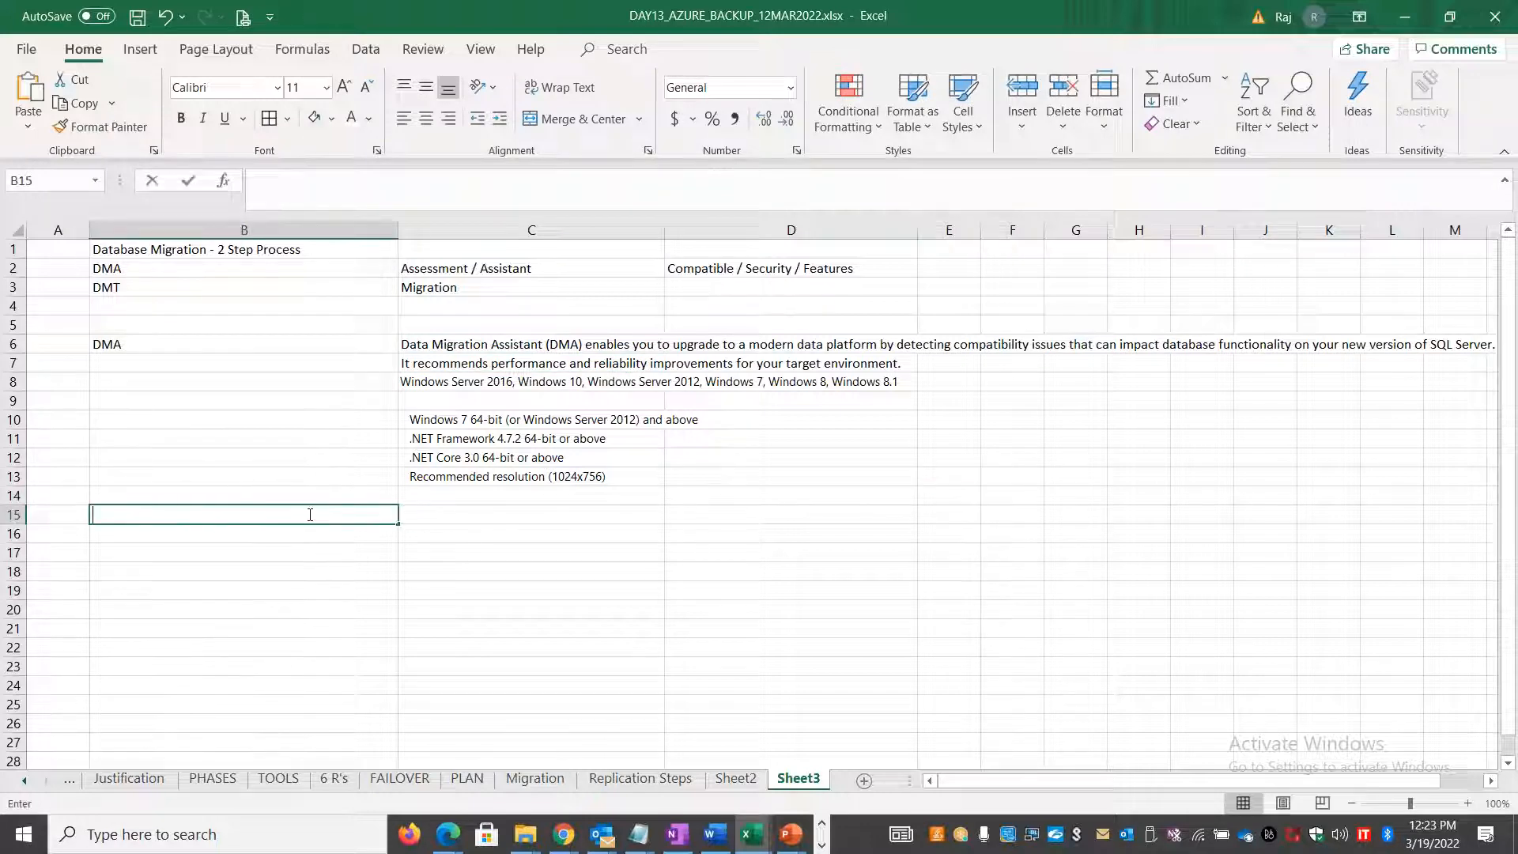
key("ctrl+v")
left_click(526, 571)
- Enter the label Pre-Requisites in B8 and give the cell a light green fill
left_click(264, 385)
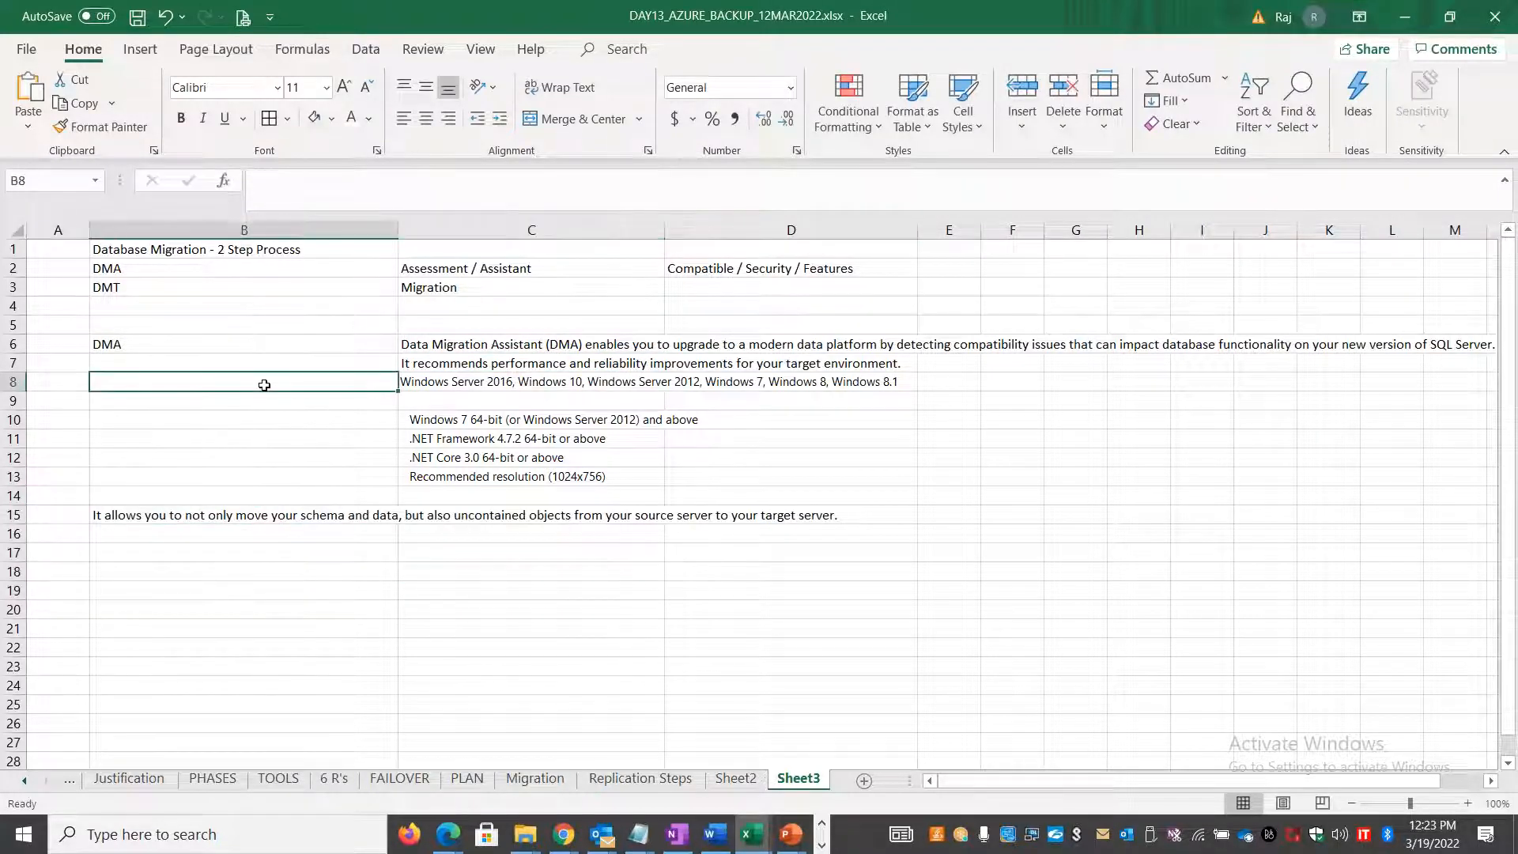
type("Pre-Re")
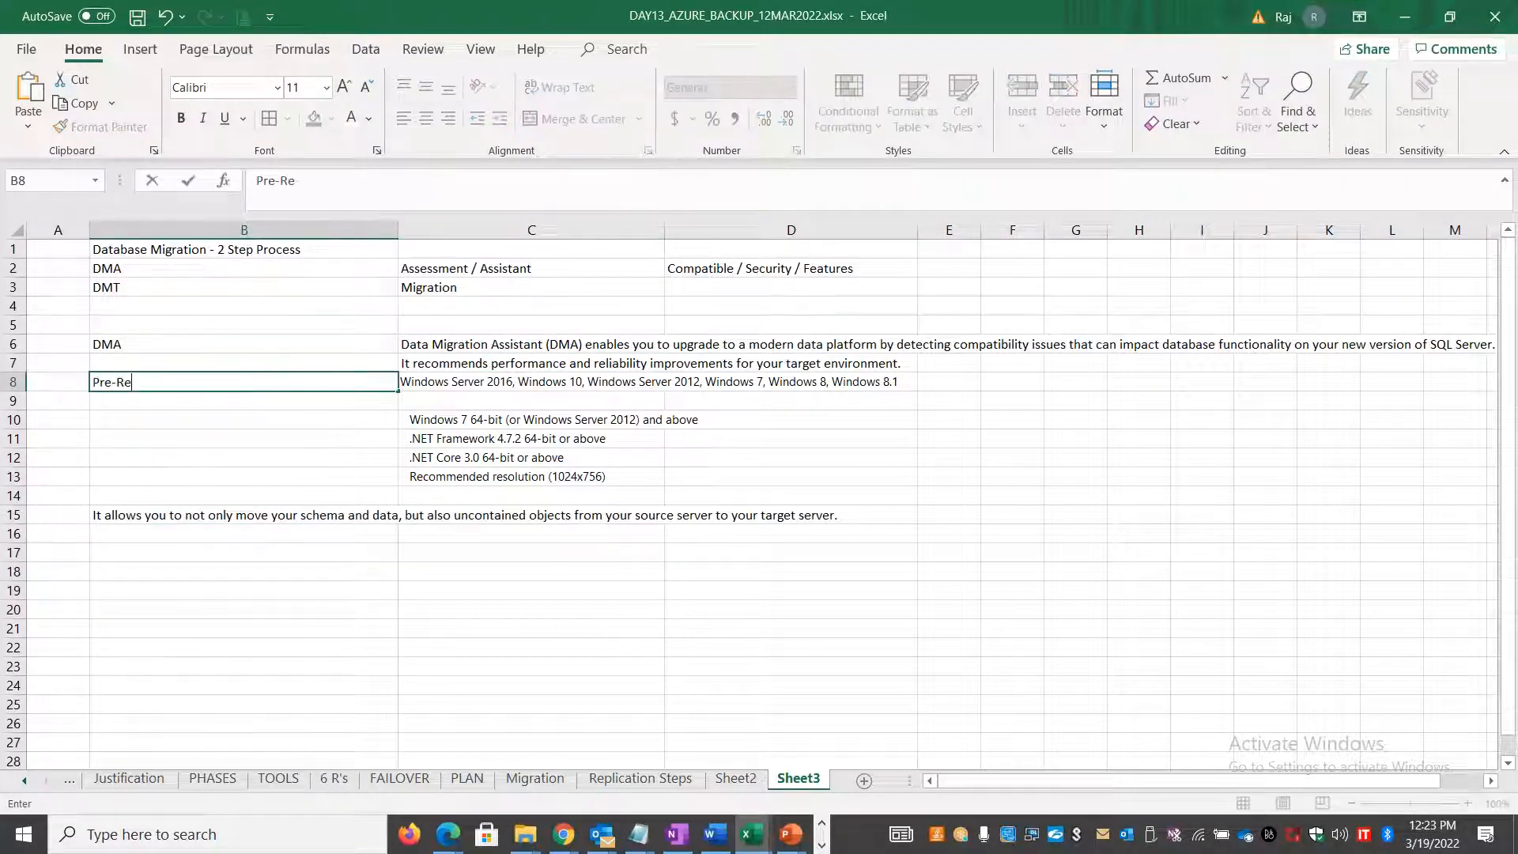
type("quisites")
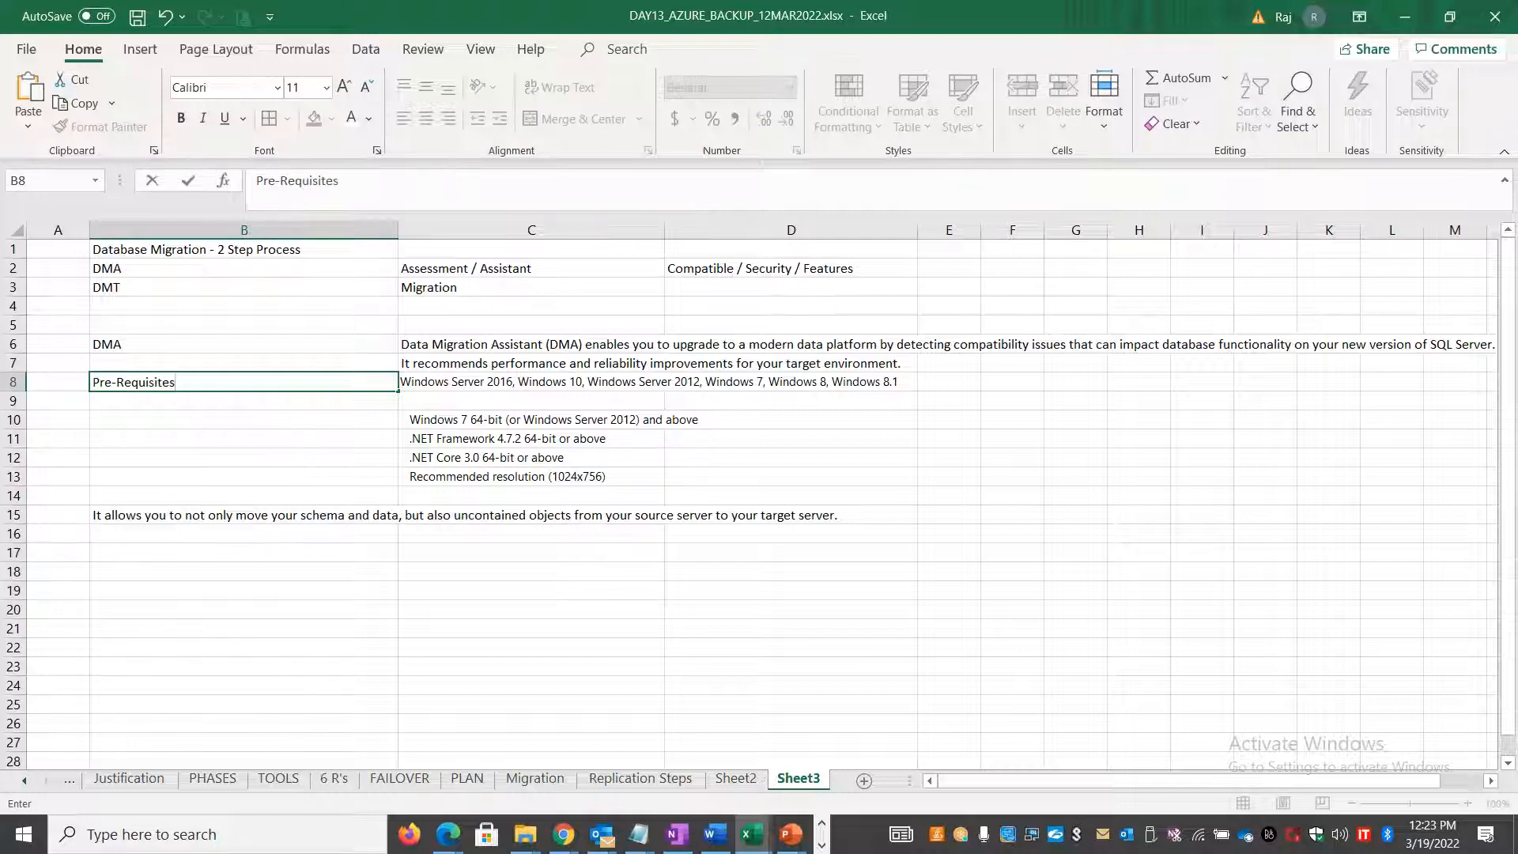
left_click(322, 571)
left_click(271, 382)
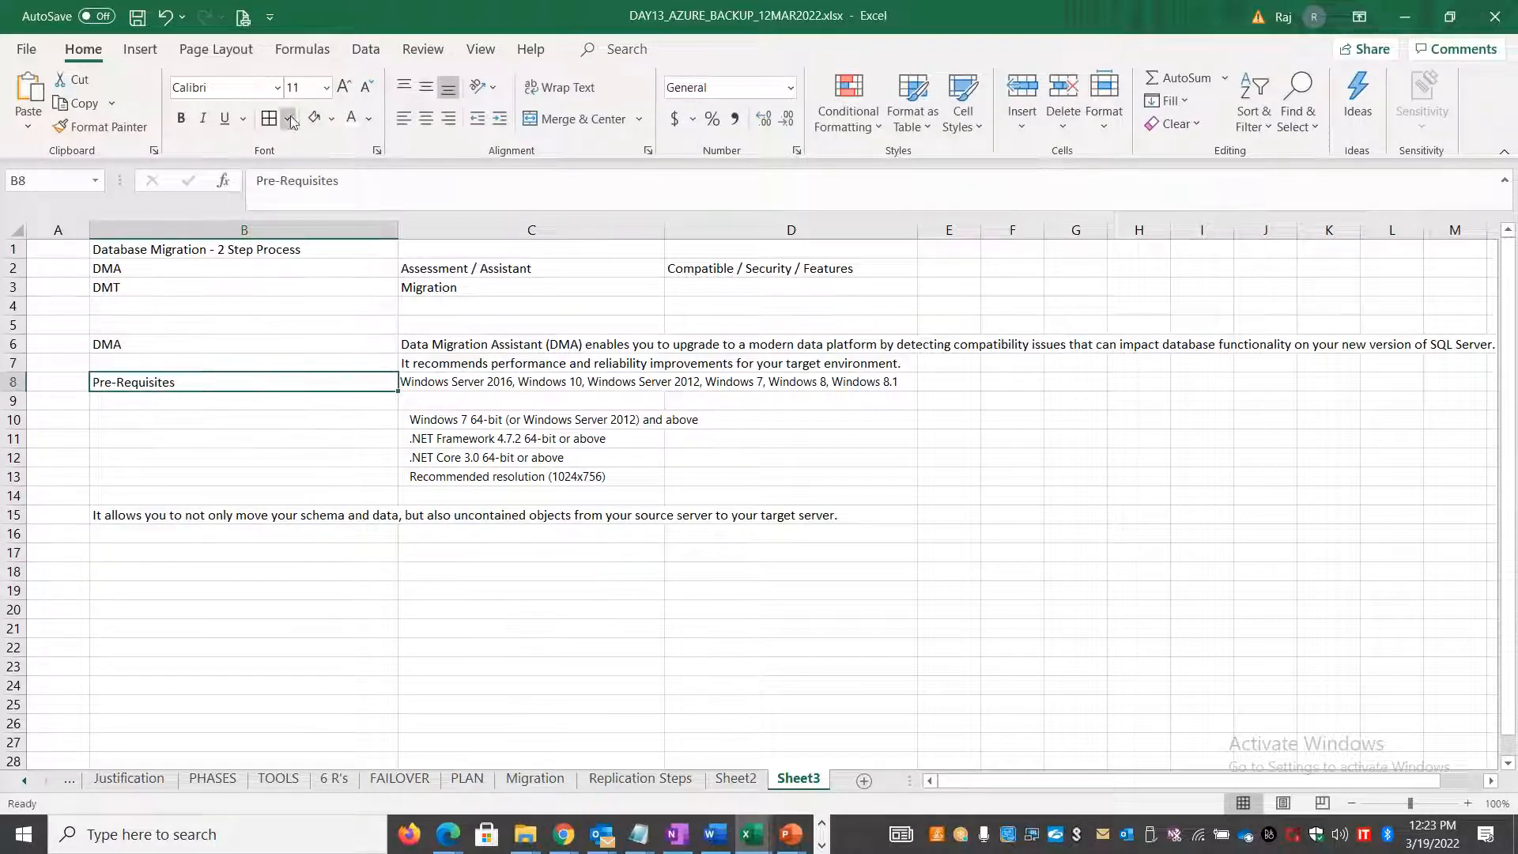
- Move the supported Windows versions line from C8 to C9 and the Pre-Requisites label from B8 to B9
left_click(497, 390)
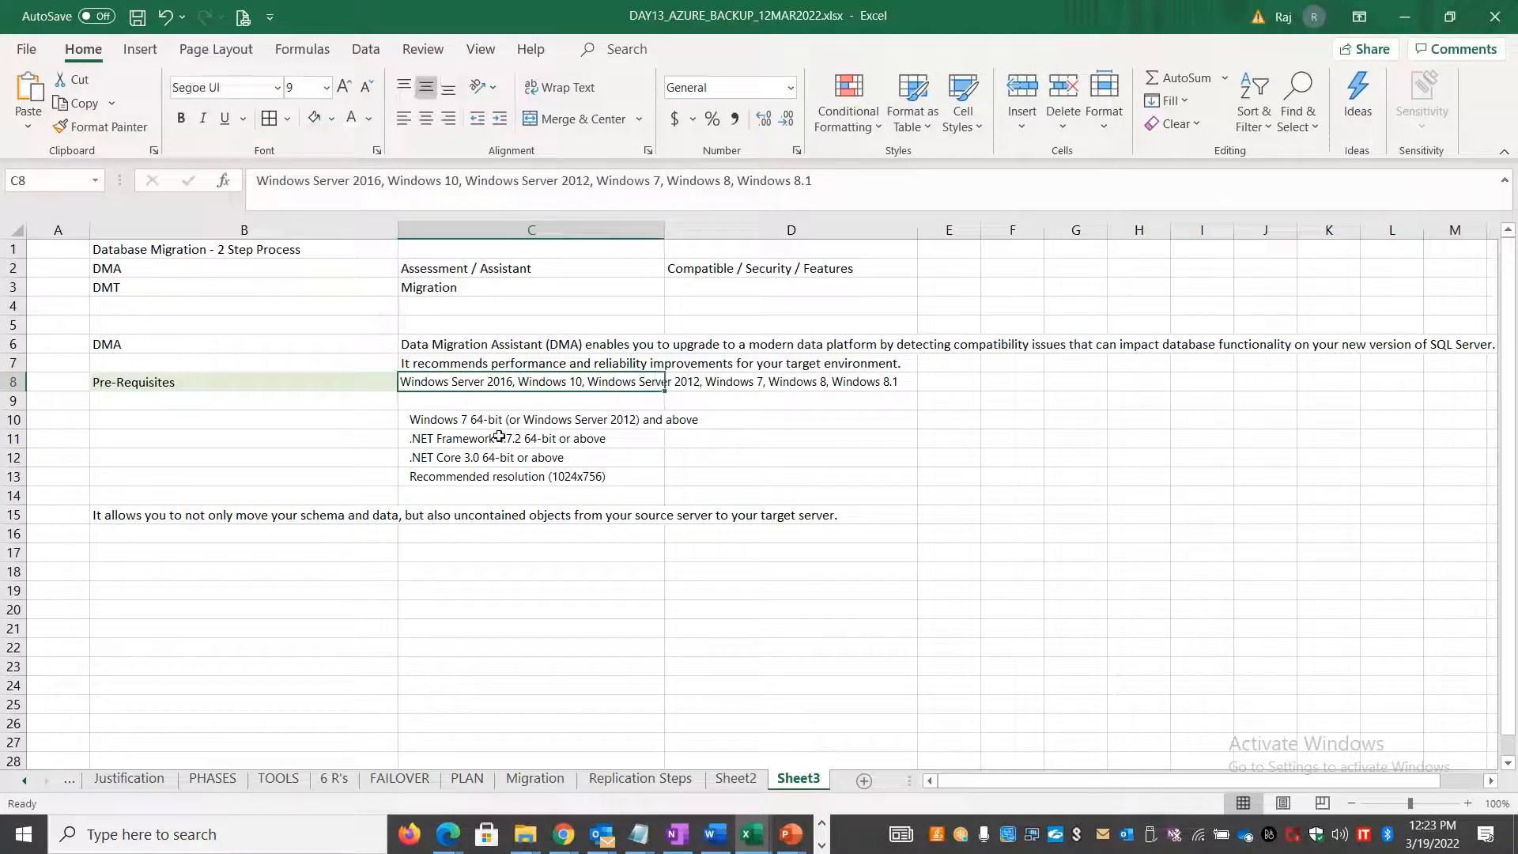
key("ctrl+c")
left_click(468, 401)
key("ctrl+v")
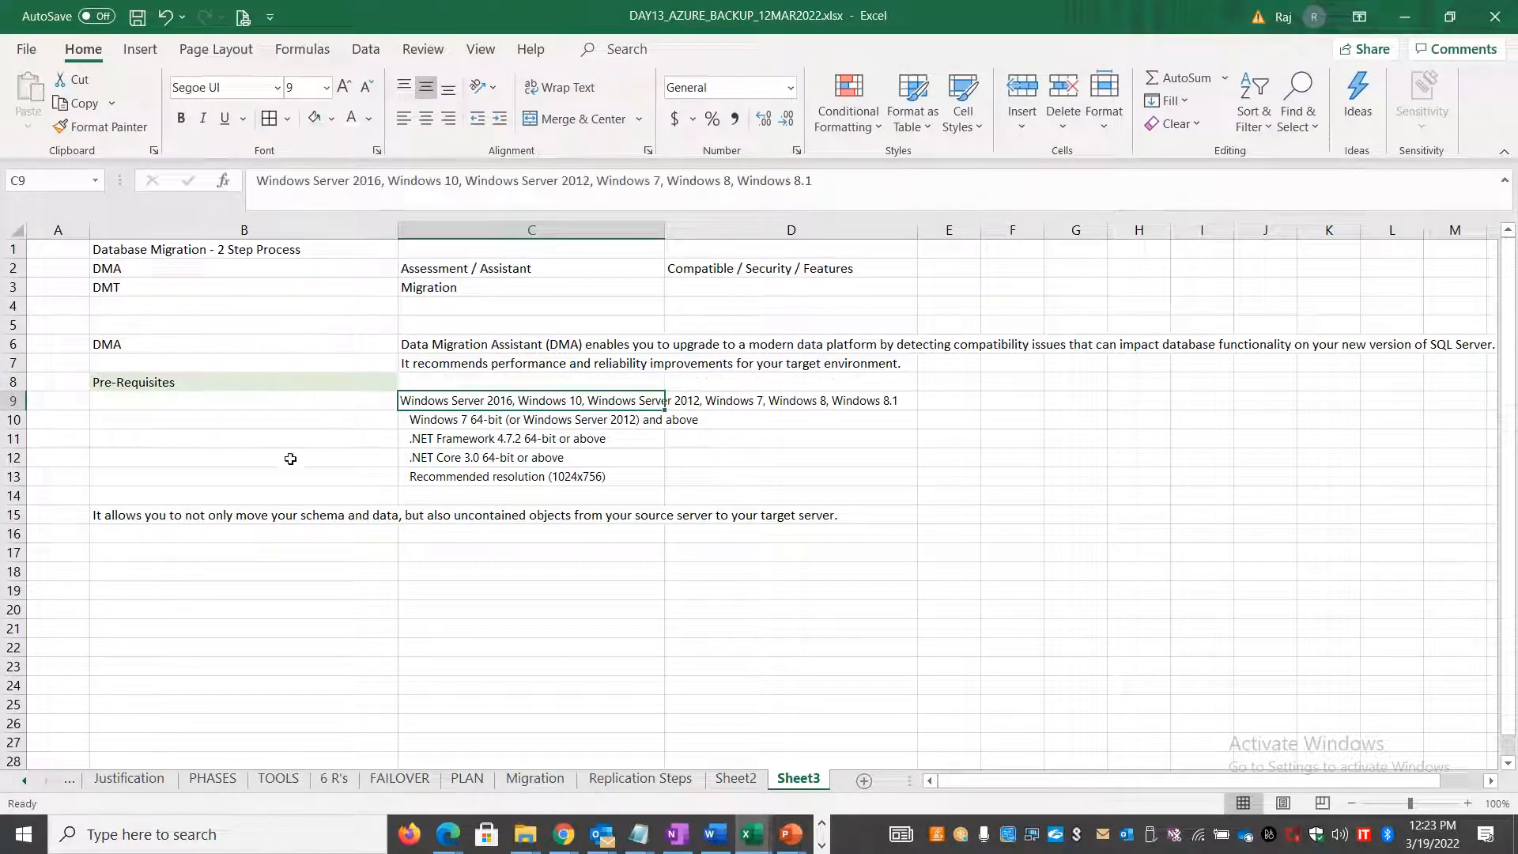
left_click(283, 378)
key("ctrl+c")
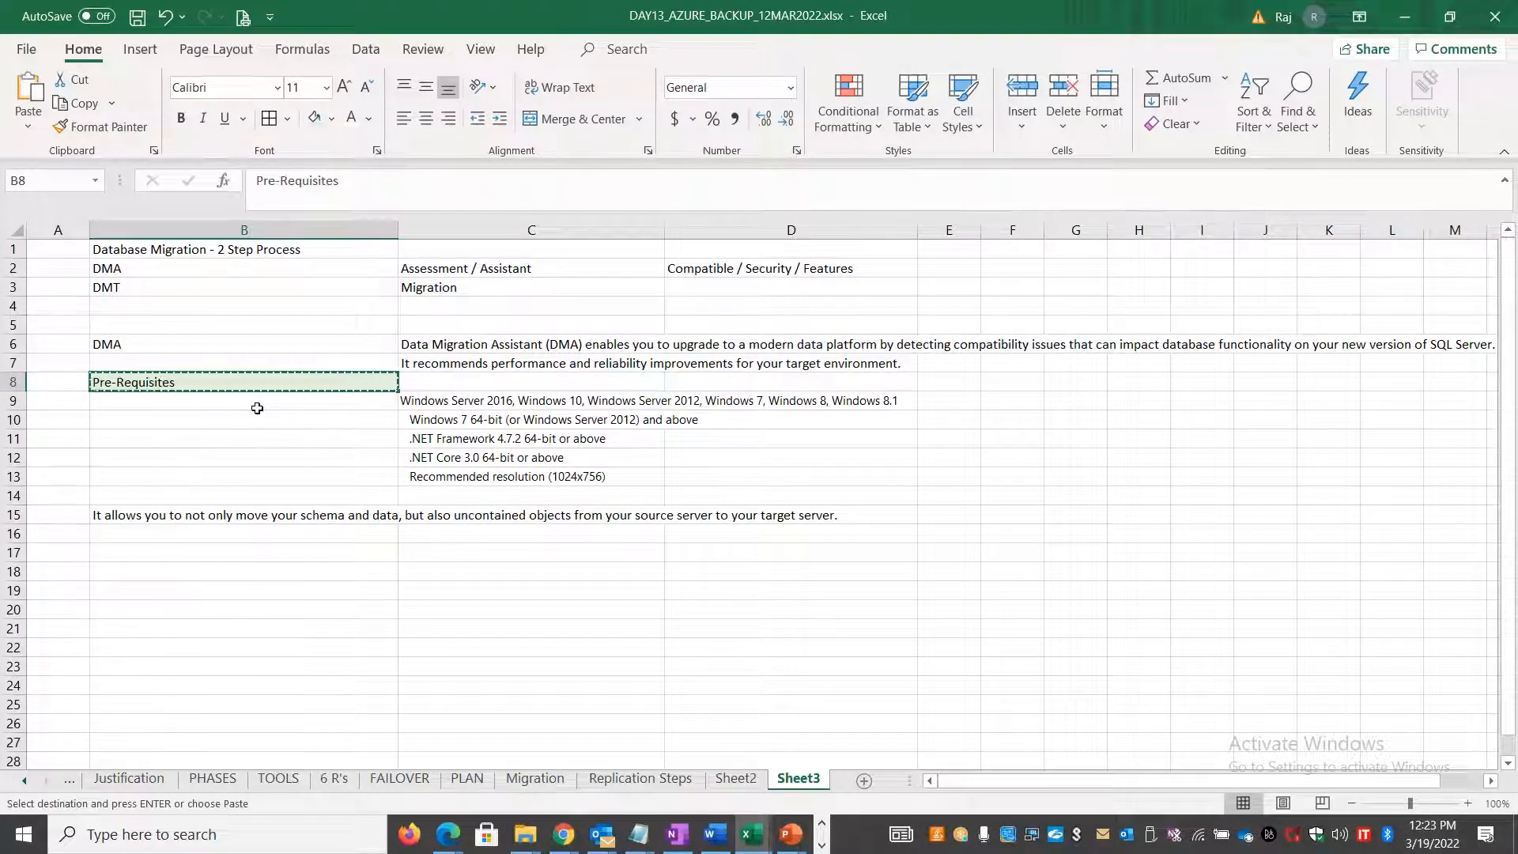
left_click(253, 401)
key("ctrl+v")
- Move the "It allows you to not only move your schema and data" sentence from B15 to C8, and return to the remote desktop session
left_click(354, 512)
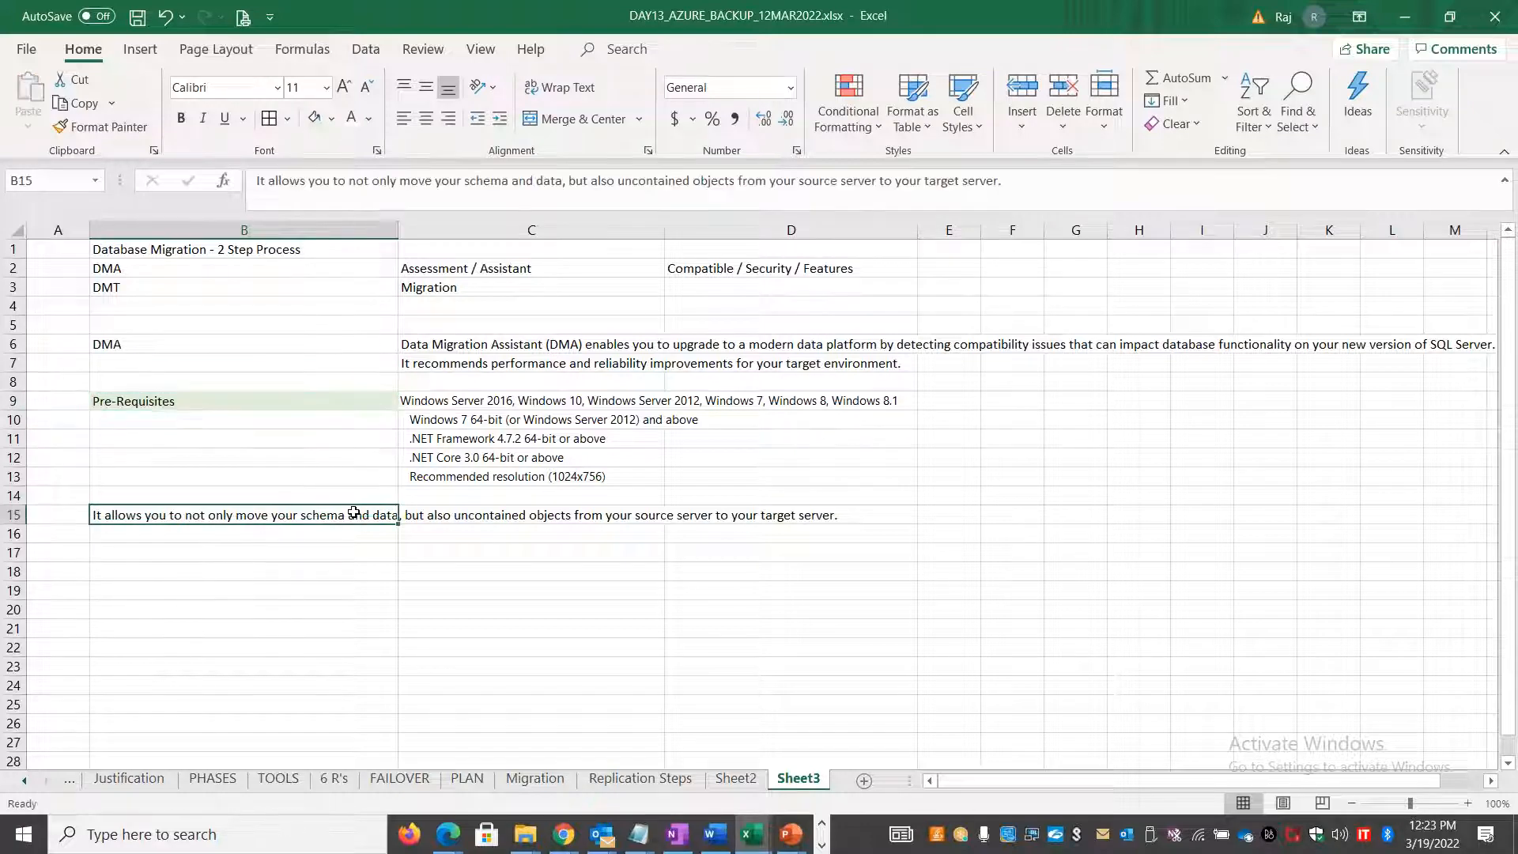
key("ctrl+x")
left_click(455, 385)
key("ctrl+v")
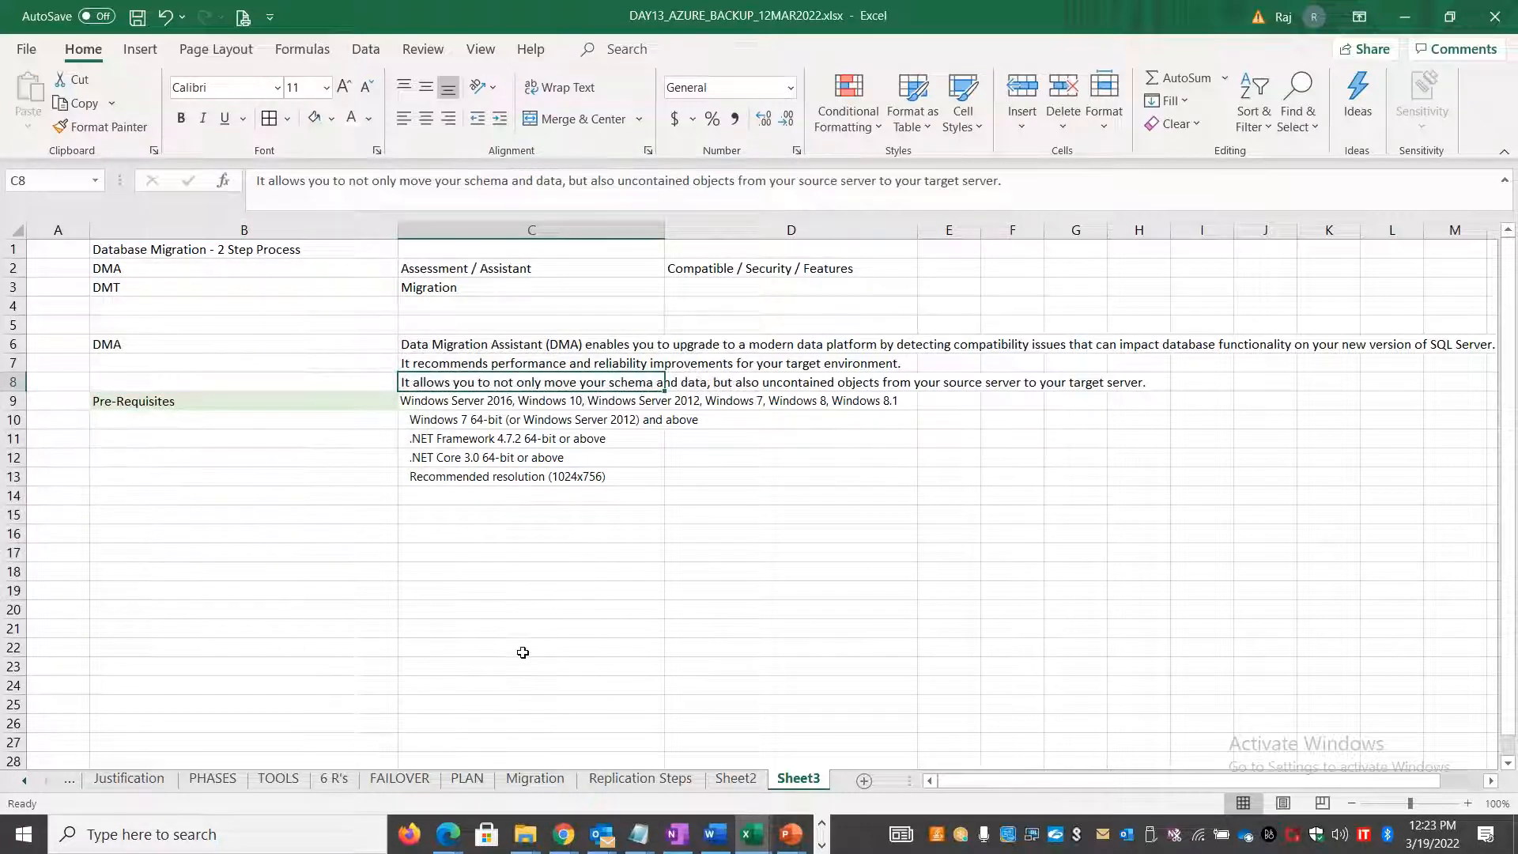
key("alt+Tab")
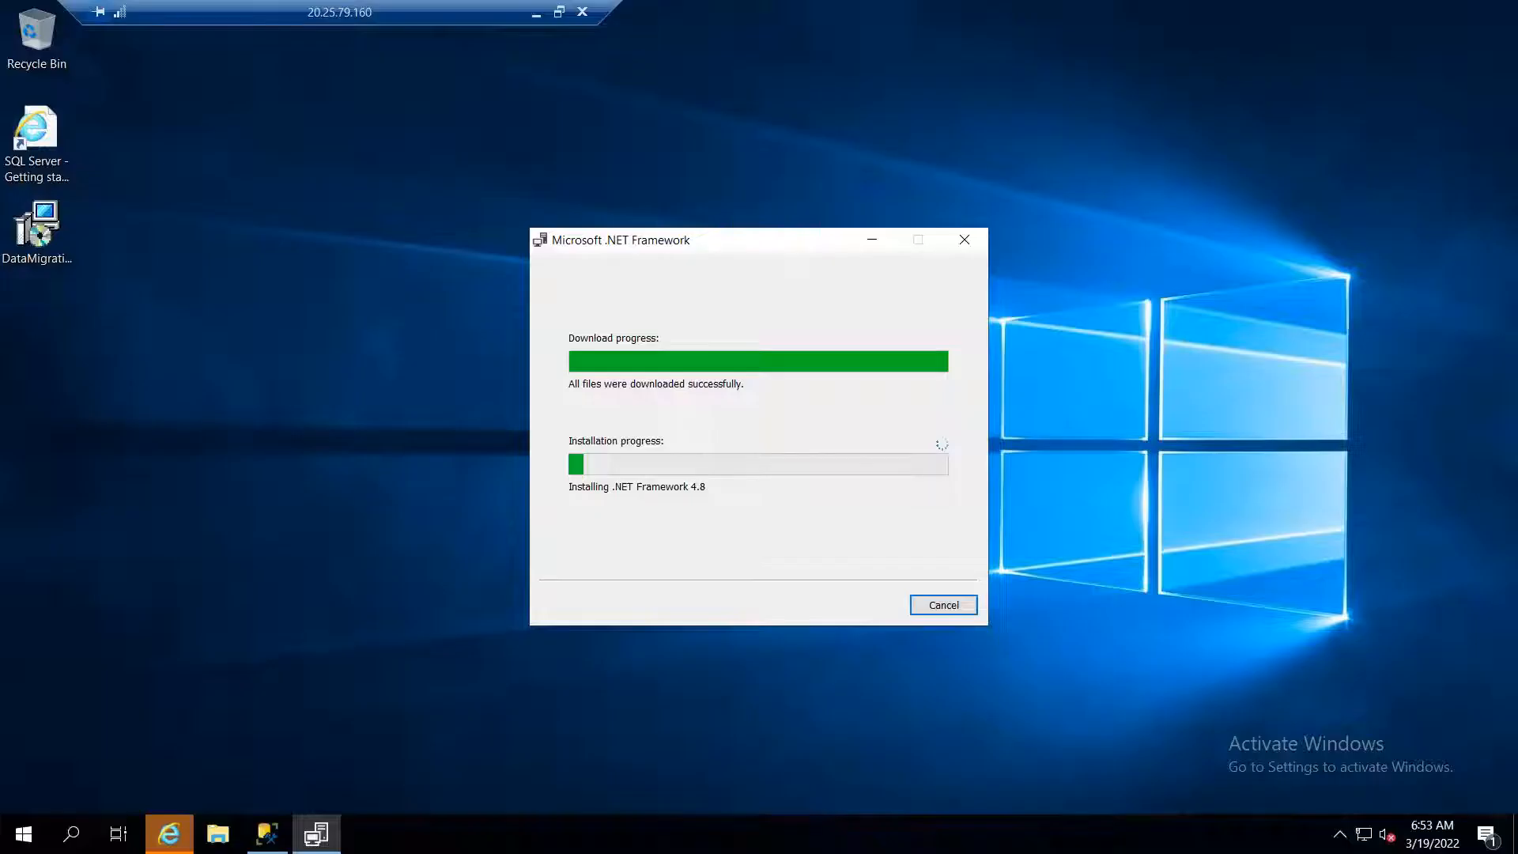
- Bring up the maximized Internet Explorer window with the .NET download page and search for "download chrome" in a new tab
left_click(170, 832)
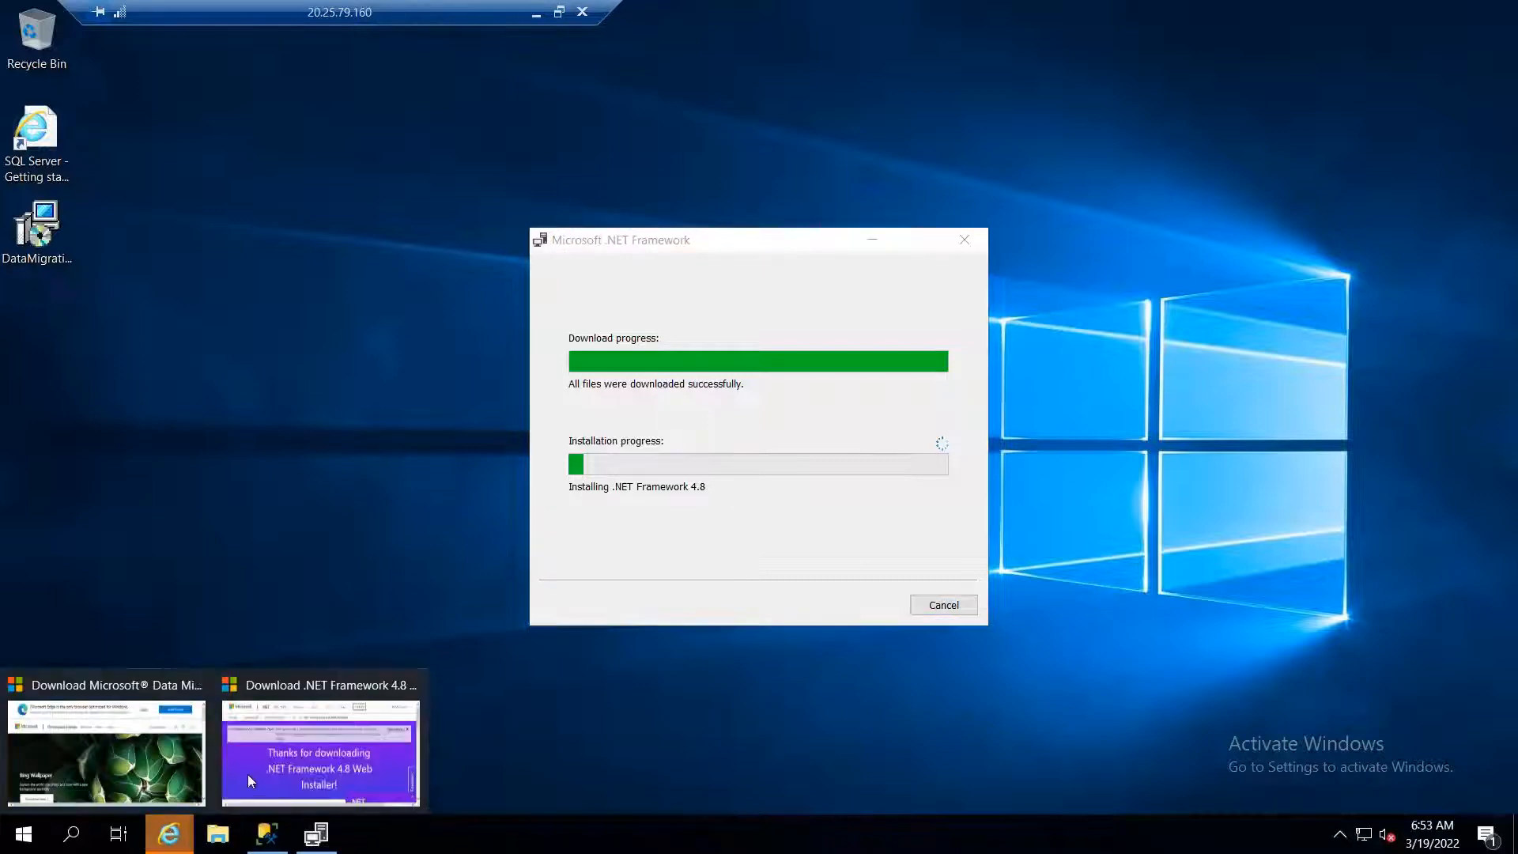
left_click(269, 751)
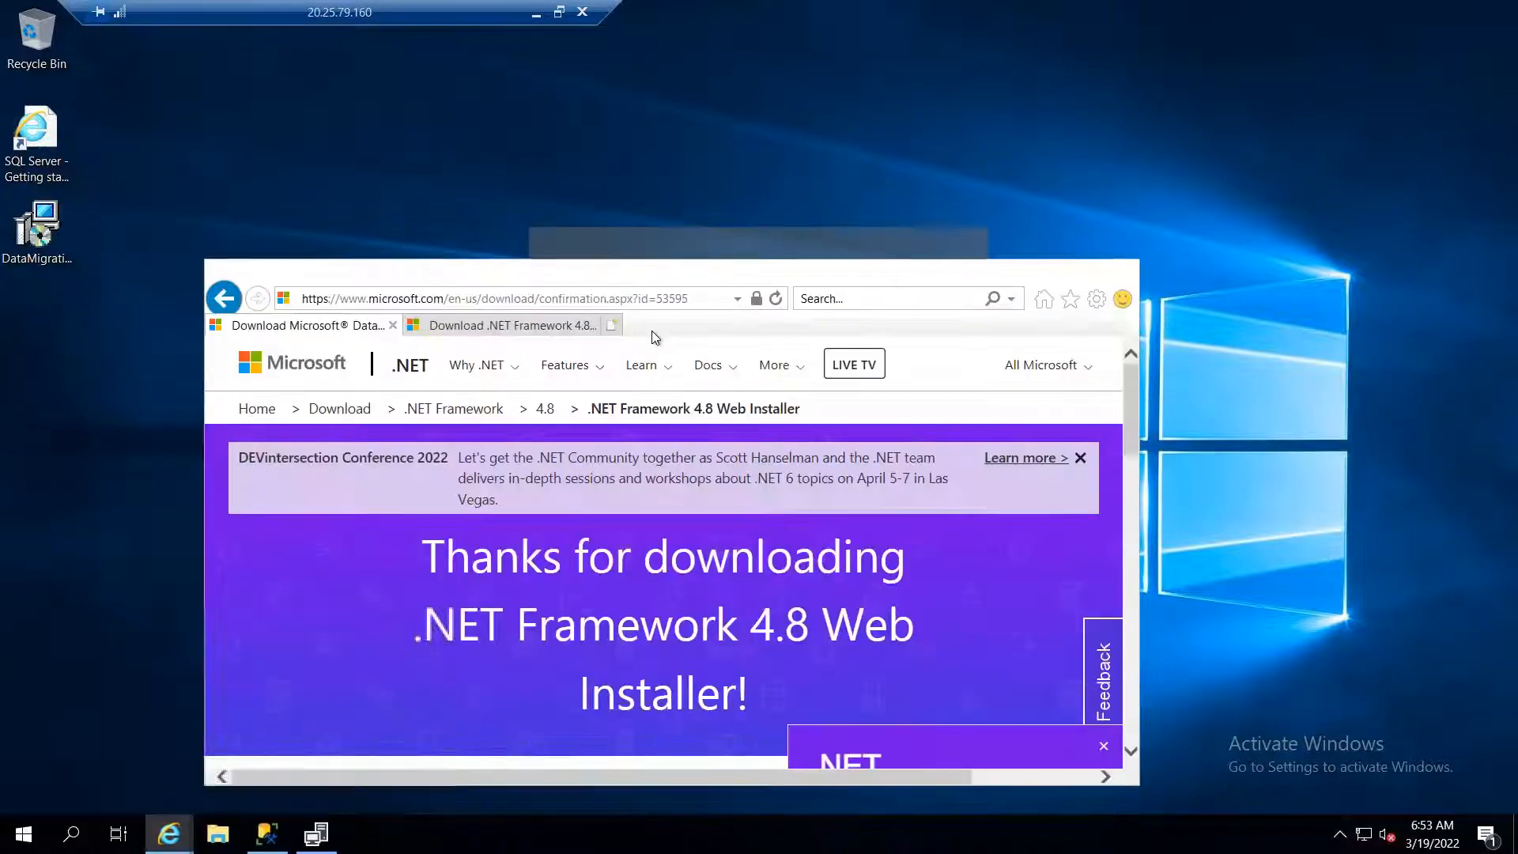
left_click(1069, 273)
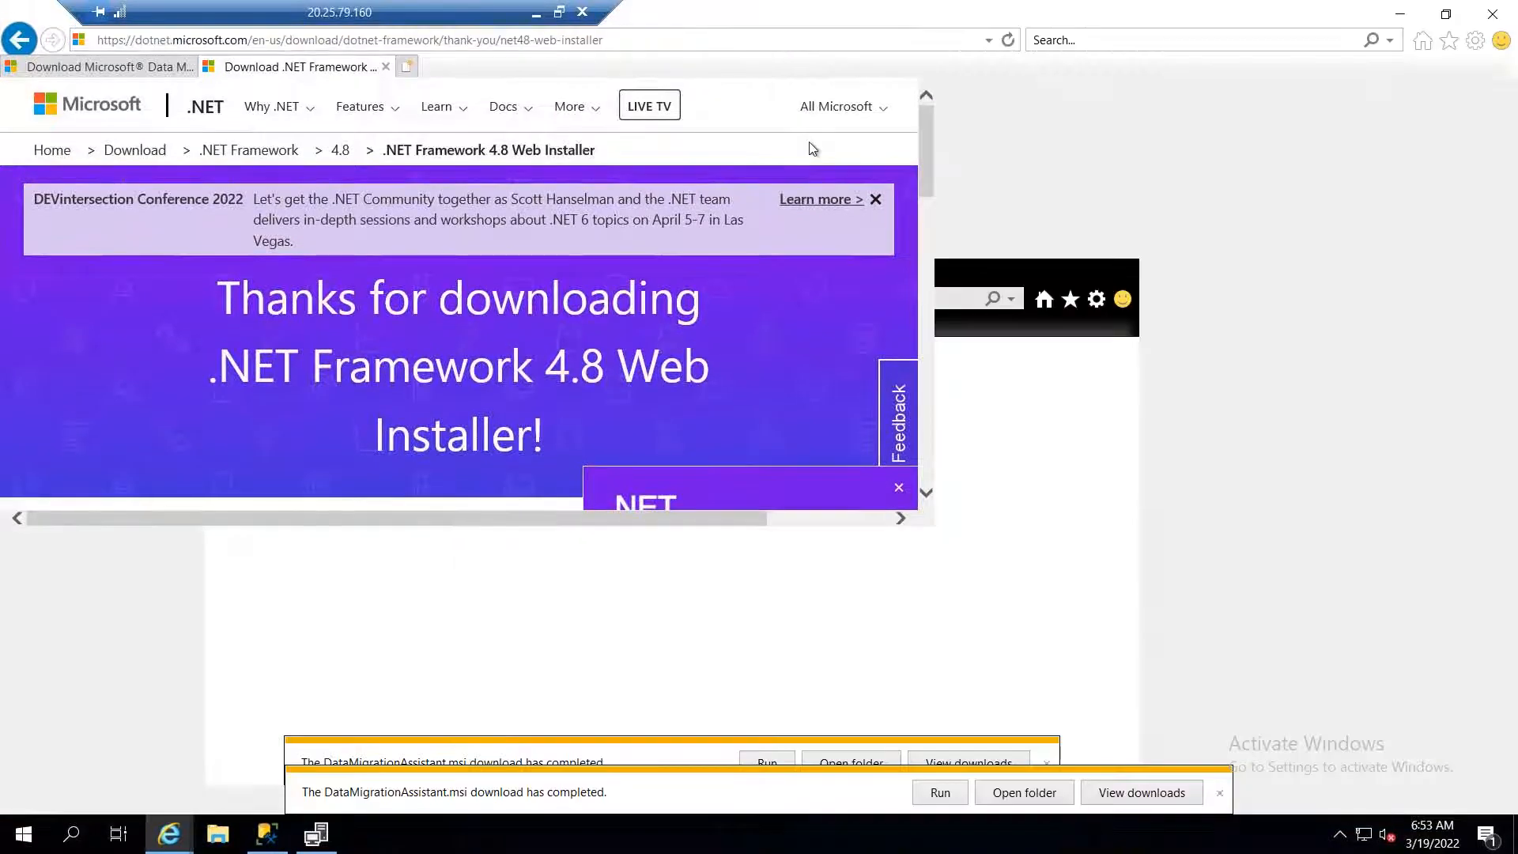
left_click_drag(362, 12, 1097, 12)
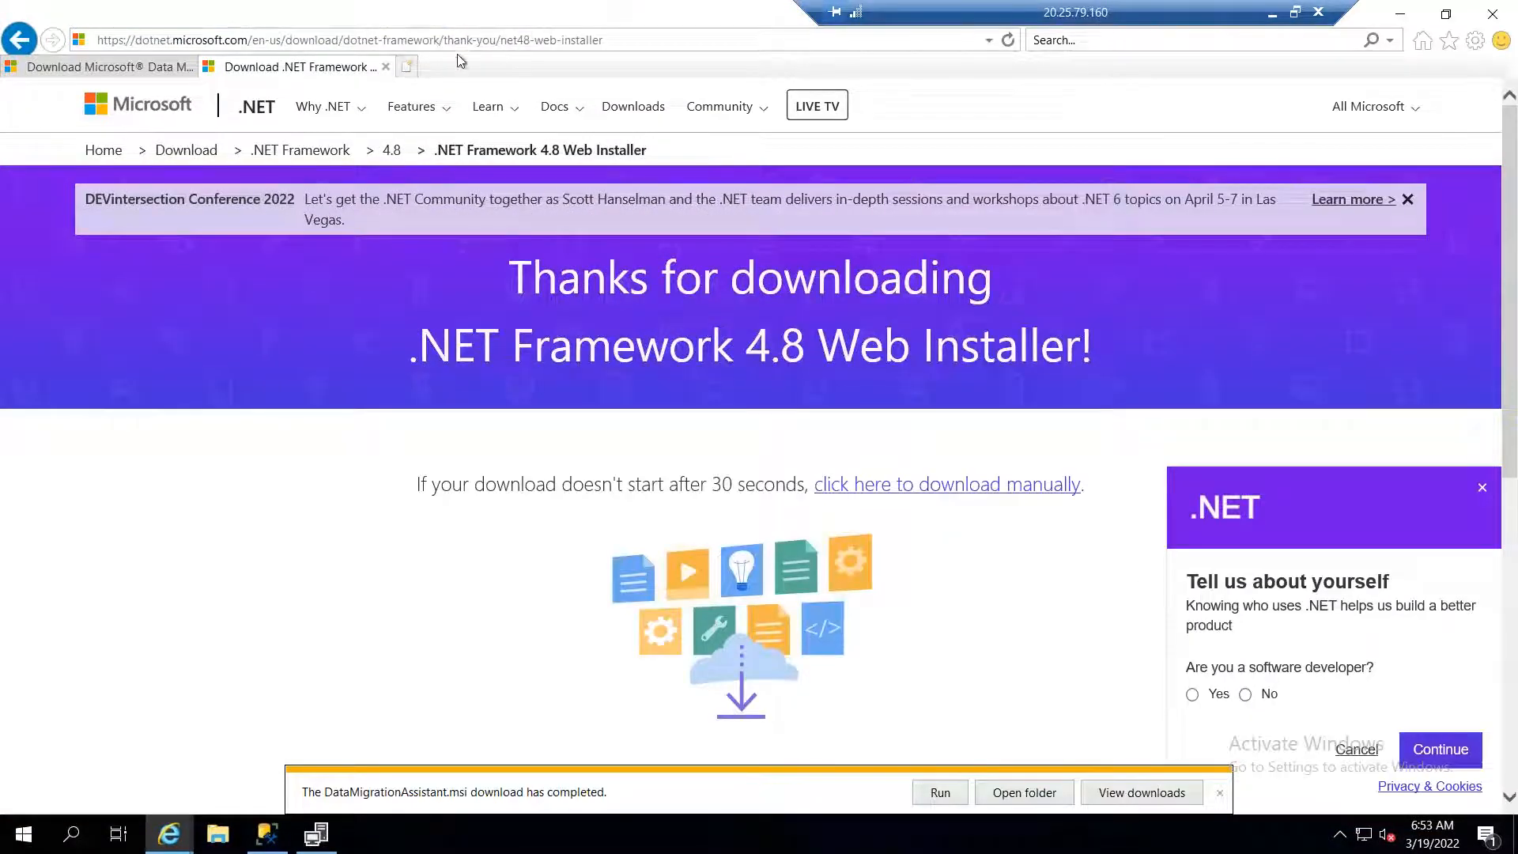
left_click(405, 66)
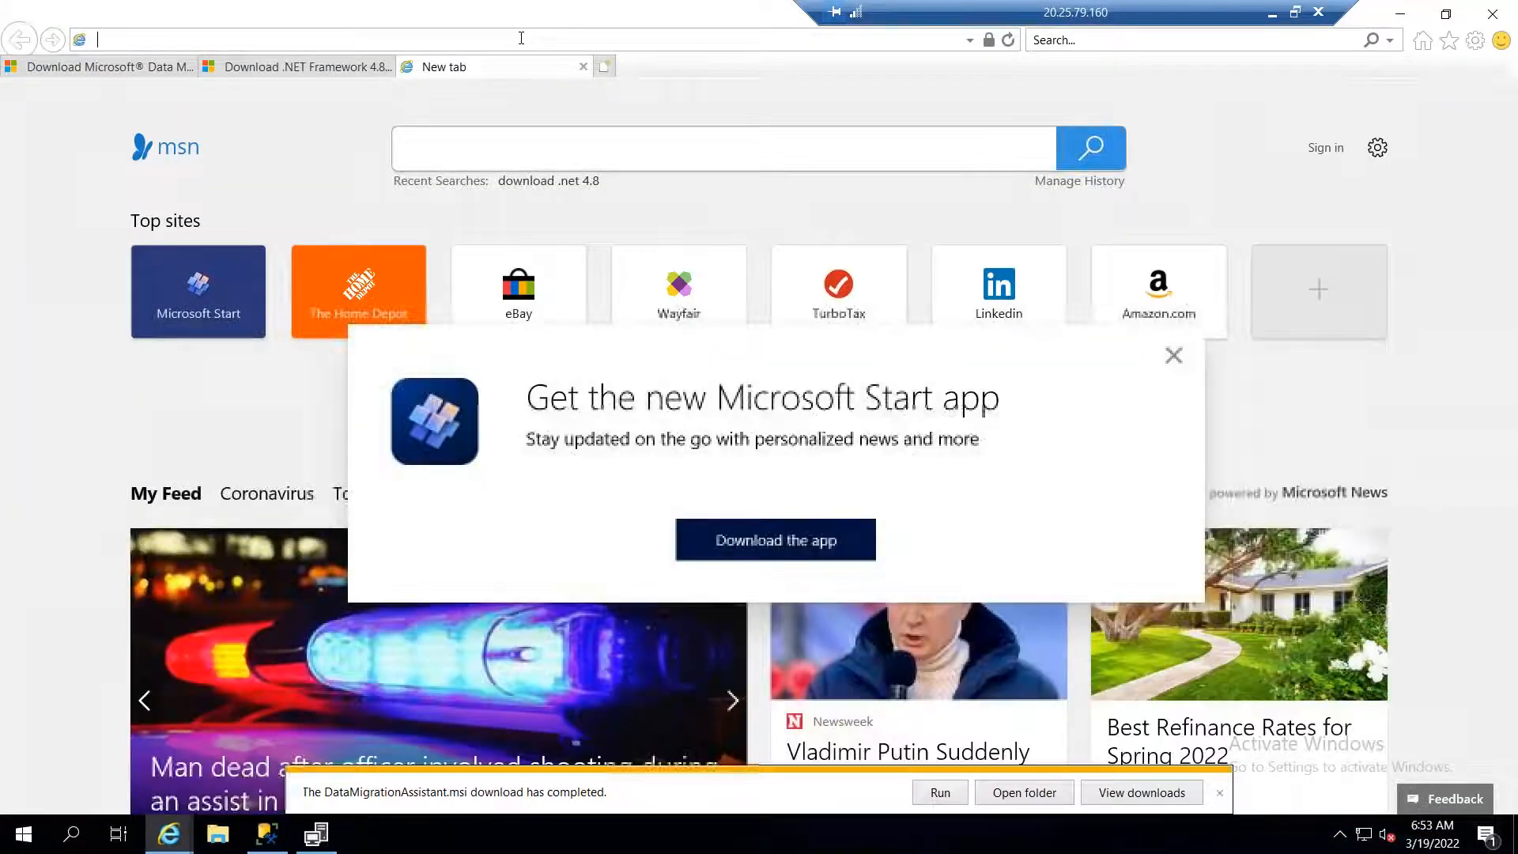
type("downloa")
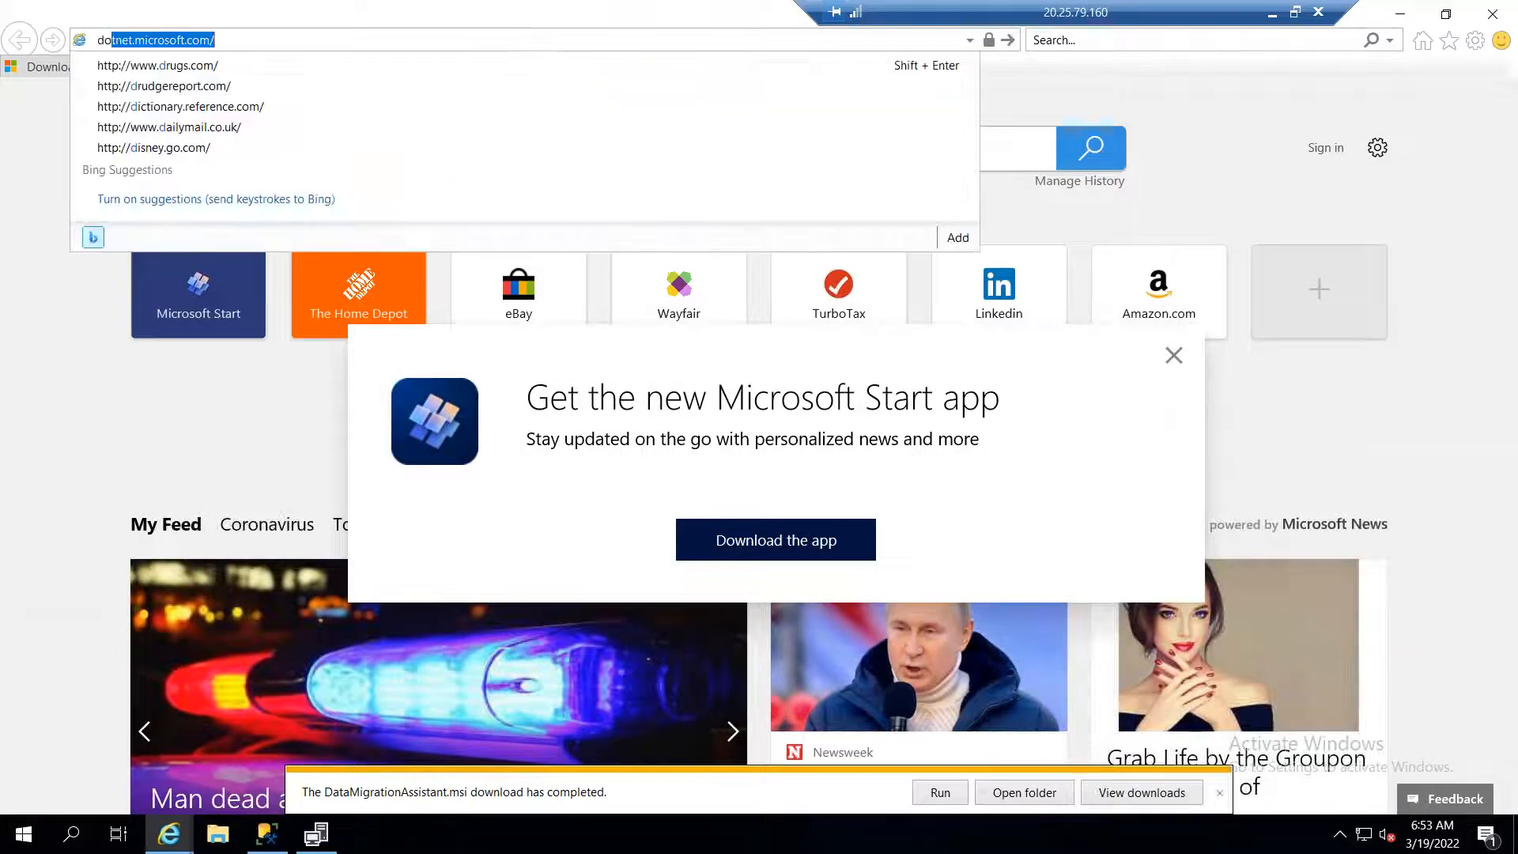
type("chrome")
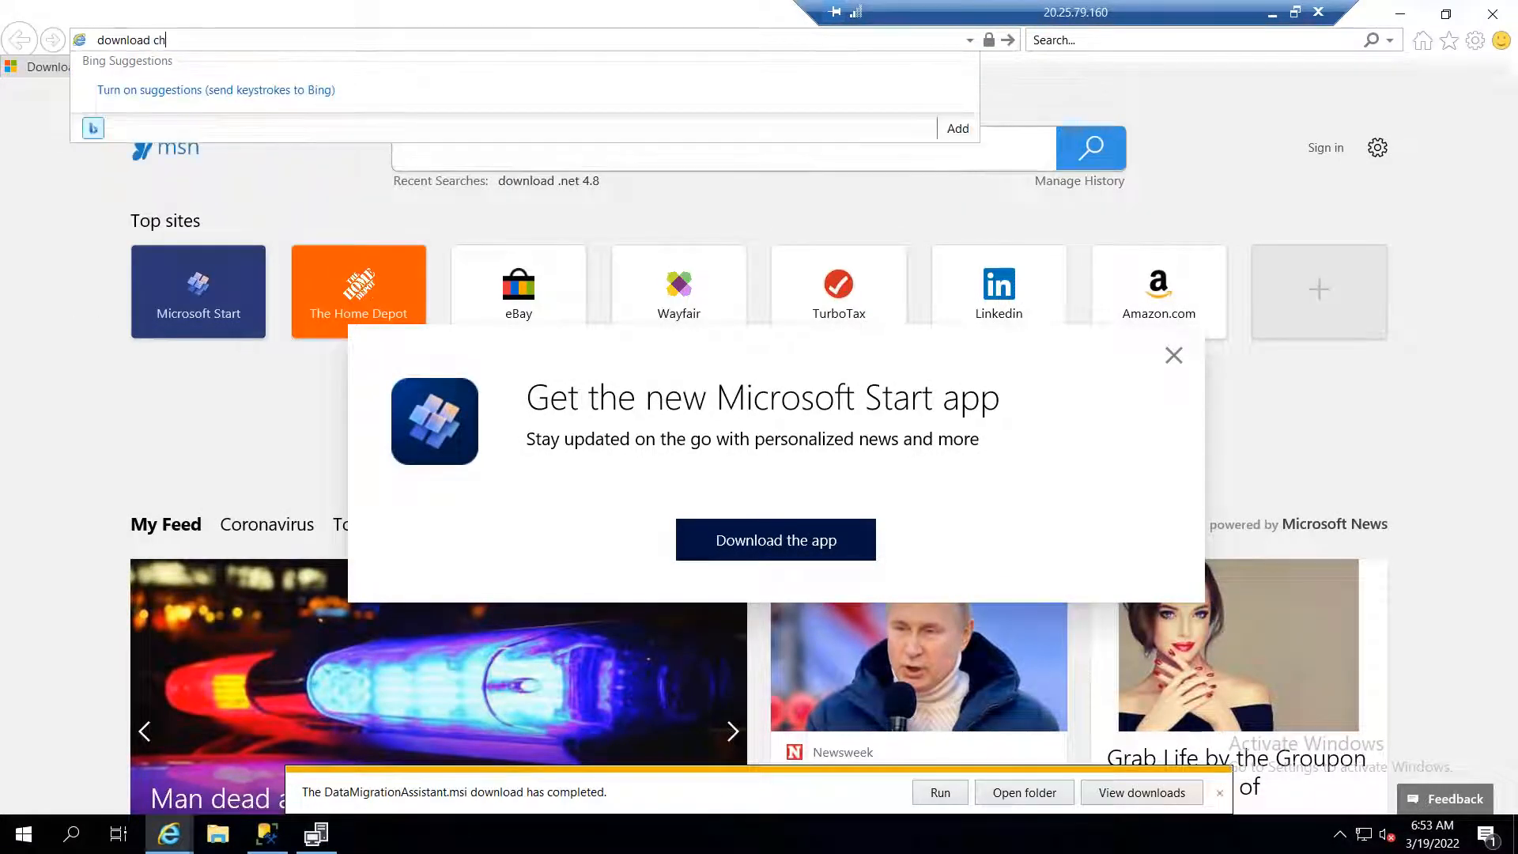
key("Return")
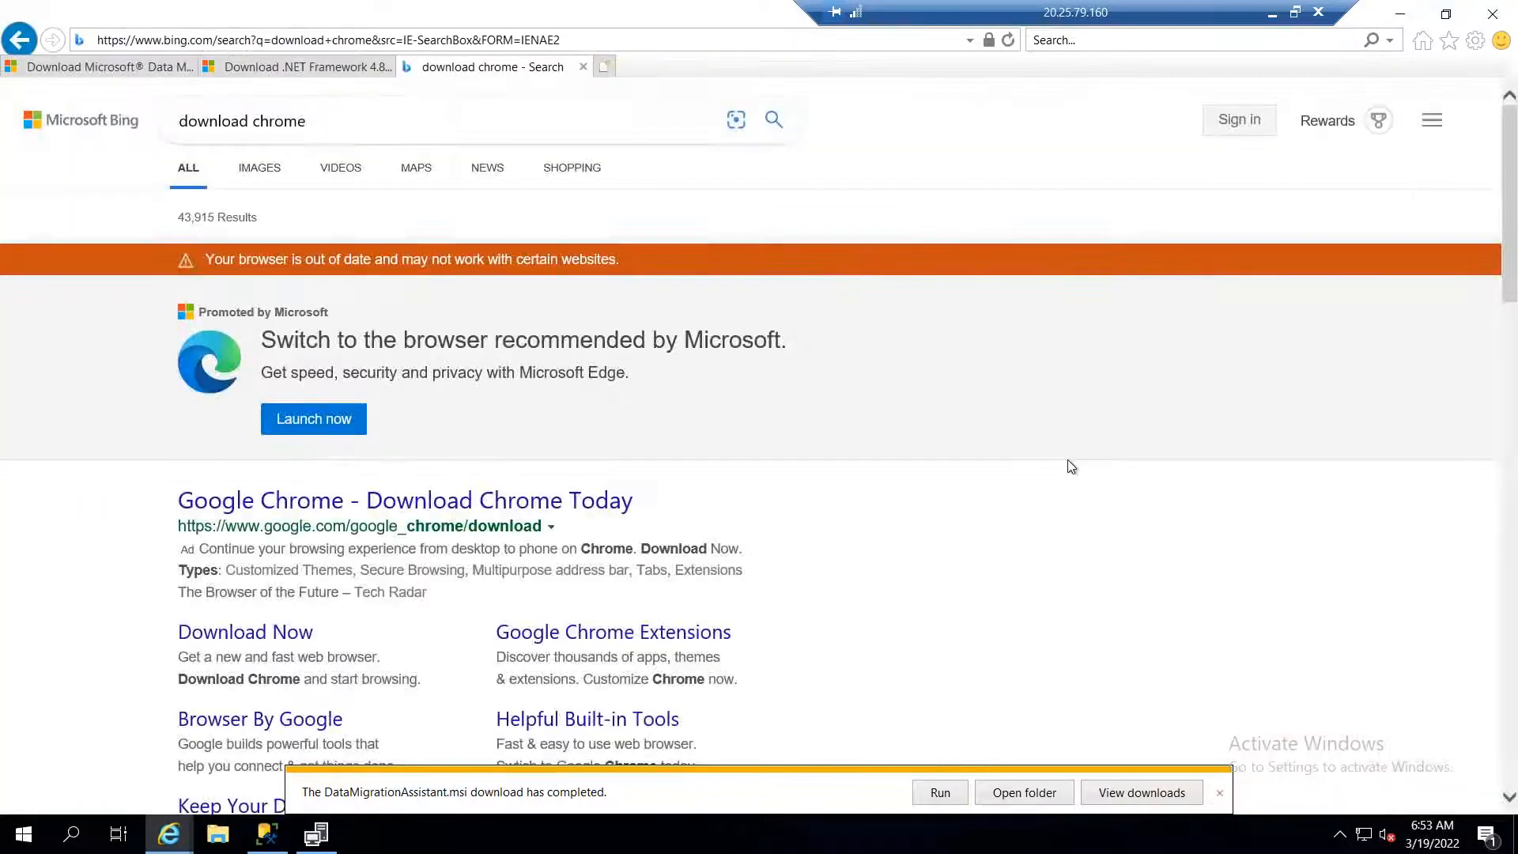
- Open the Google Chrome download page from the search results and accept and install Chrome for Windows
left_click(433, 510)
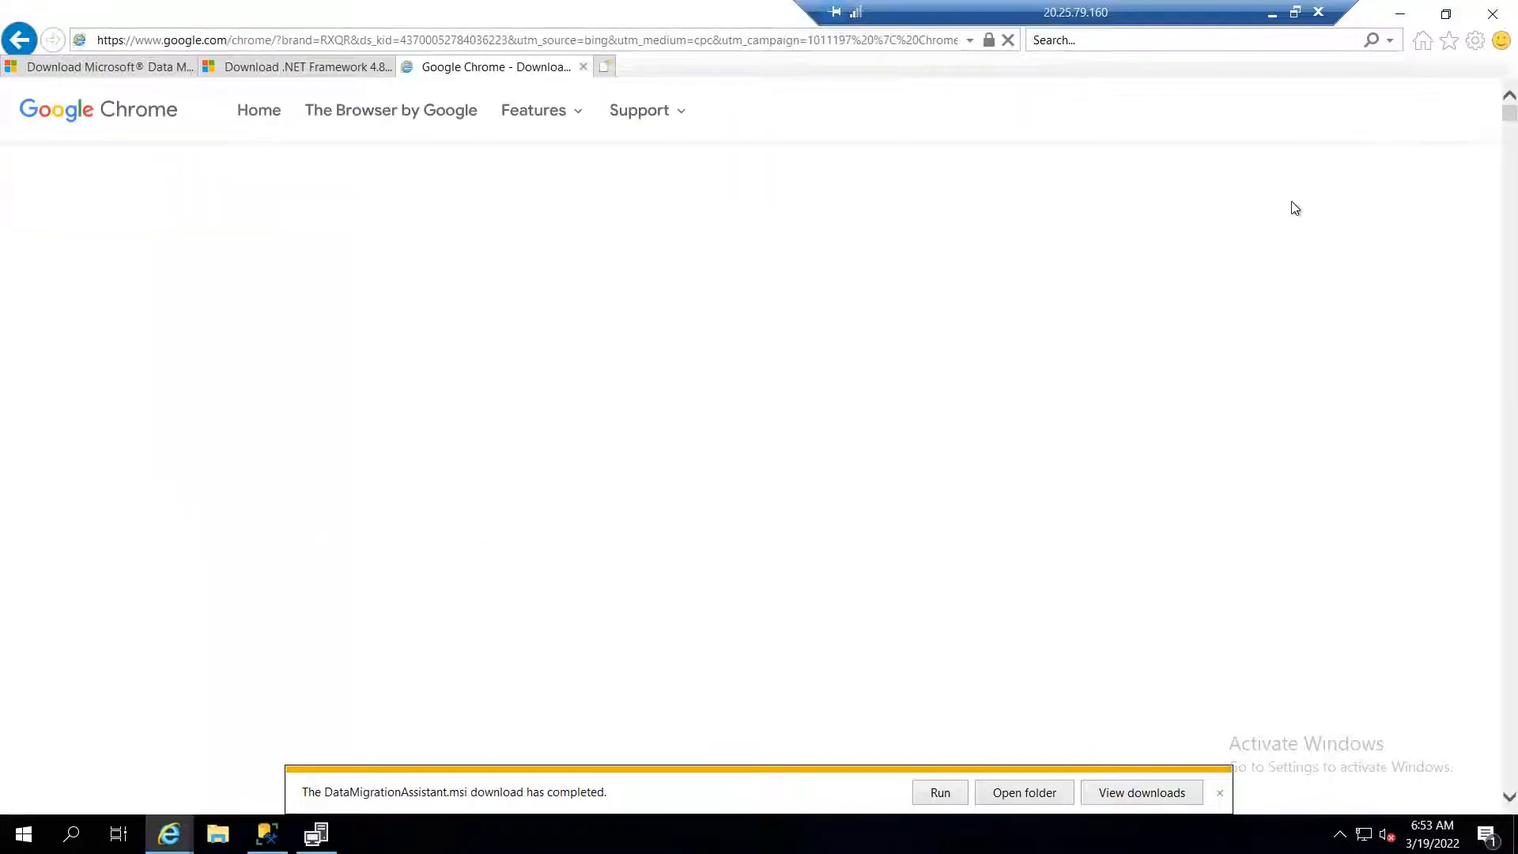
left_click(1389, 132)
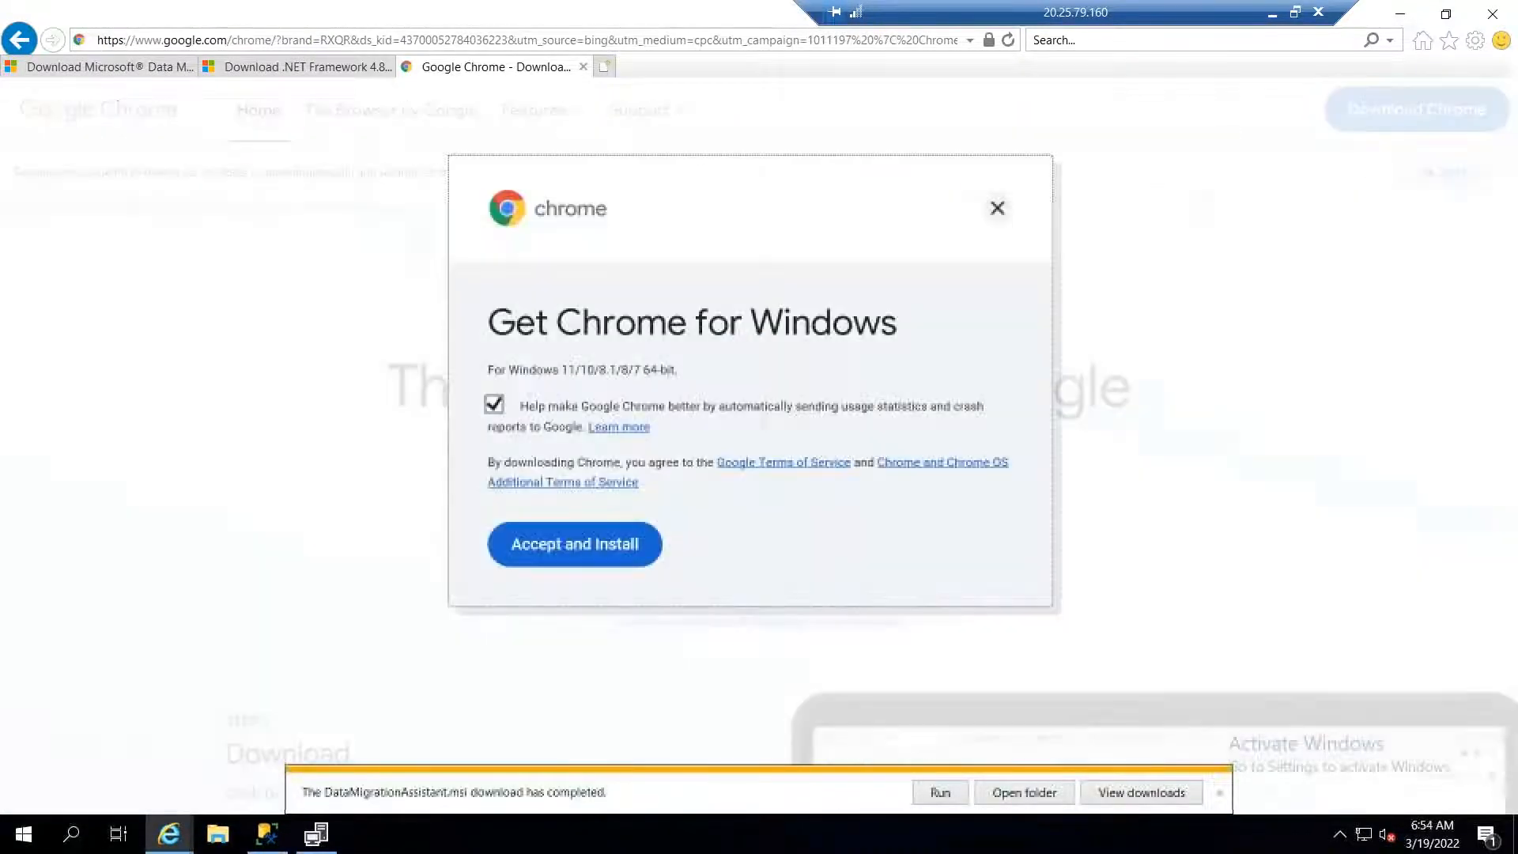
left_click(575, 544)
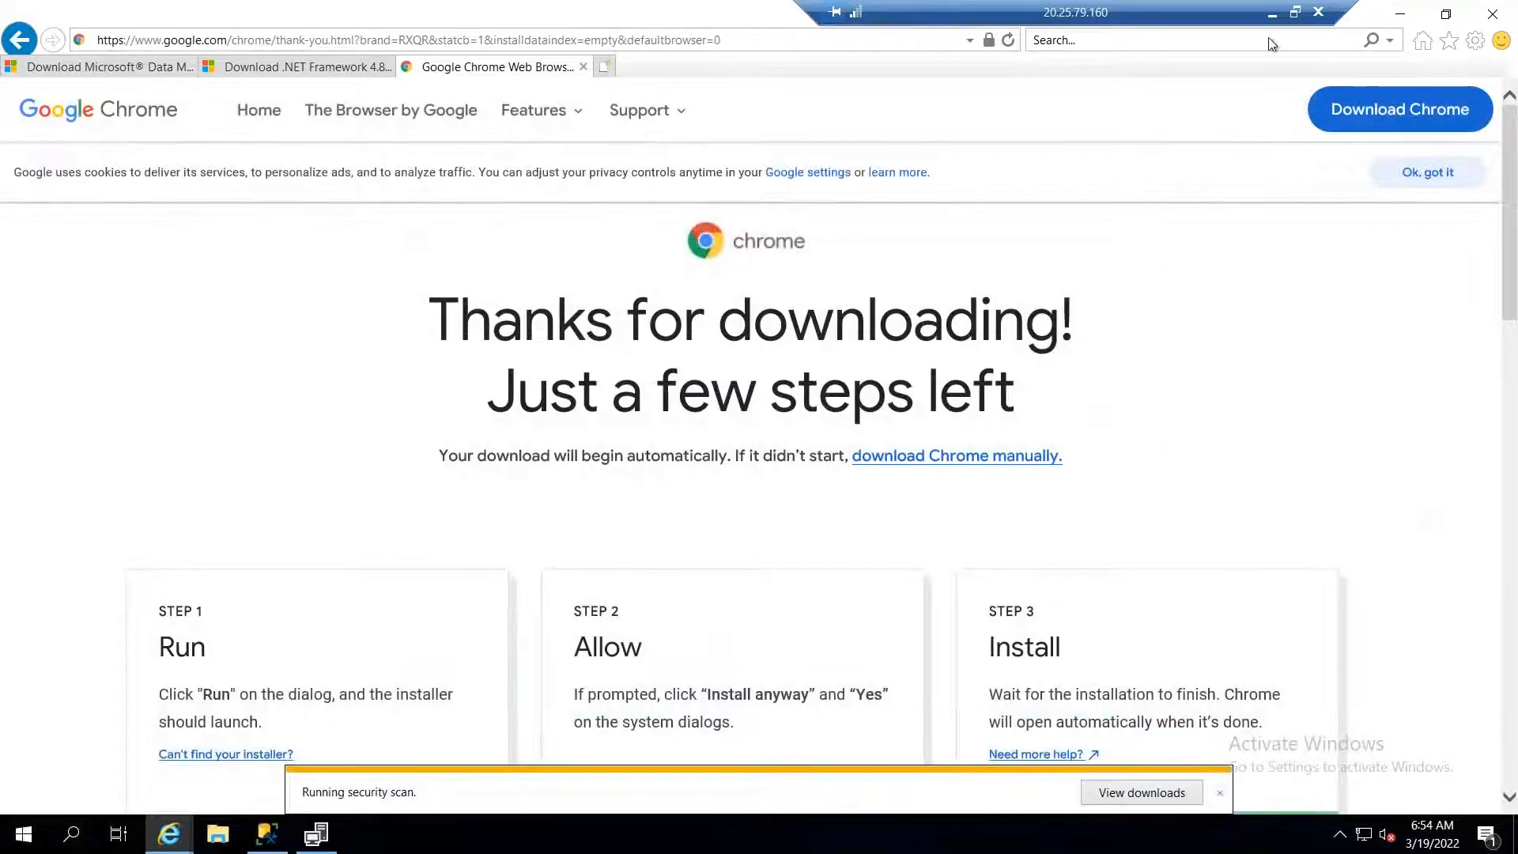
- Switch to the 3.83.240.83 remote session, refresh the vault's replicated items and check AMZWEBSRV1's replication status and current RPO
left_click(1296, 12)
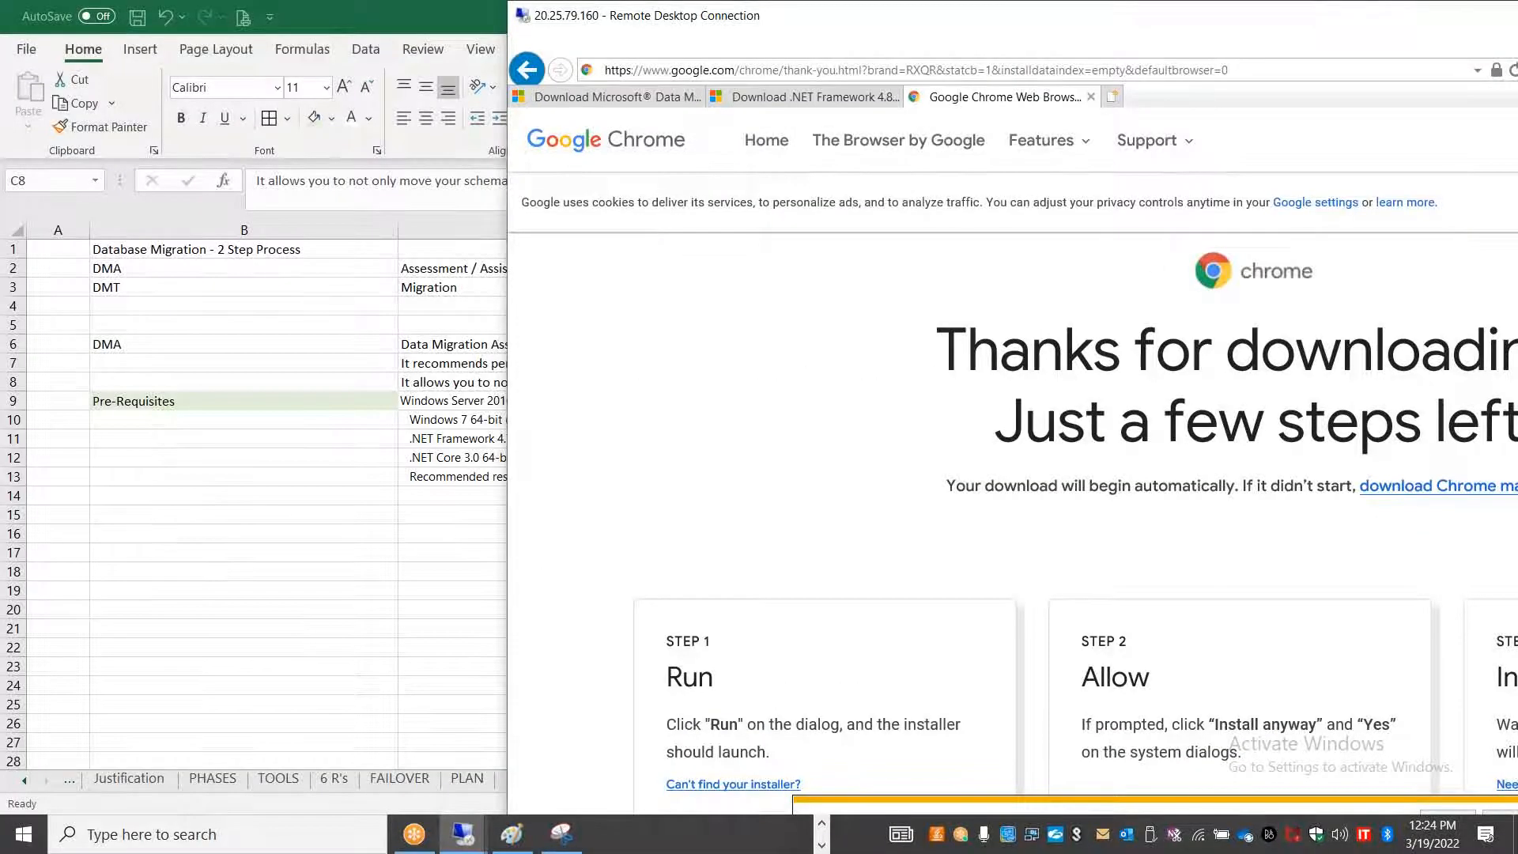
key("alt+Tab")
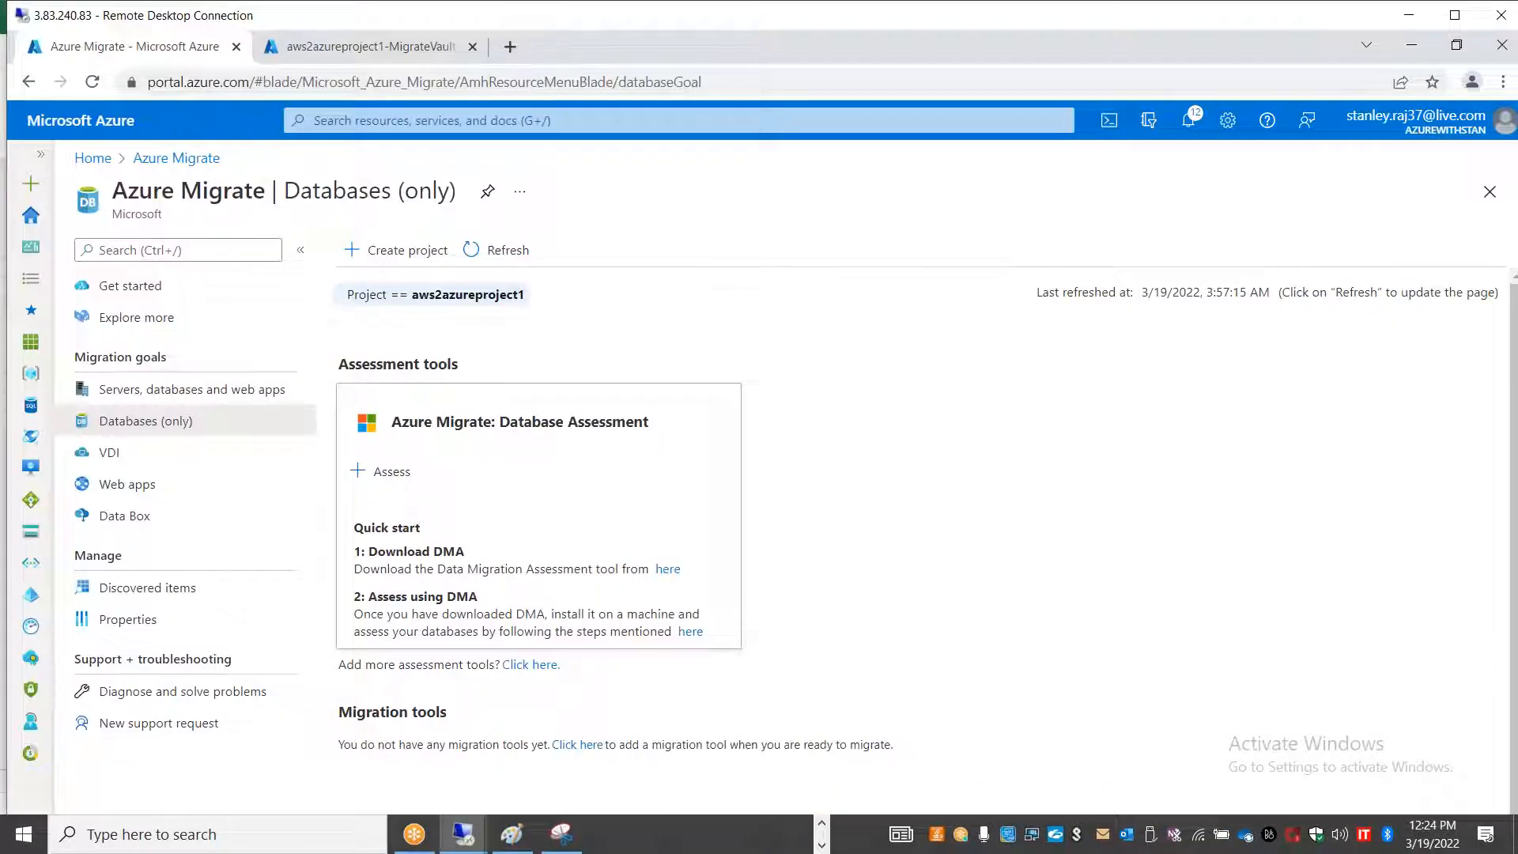
left_click(370, 46)
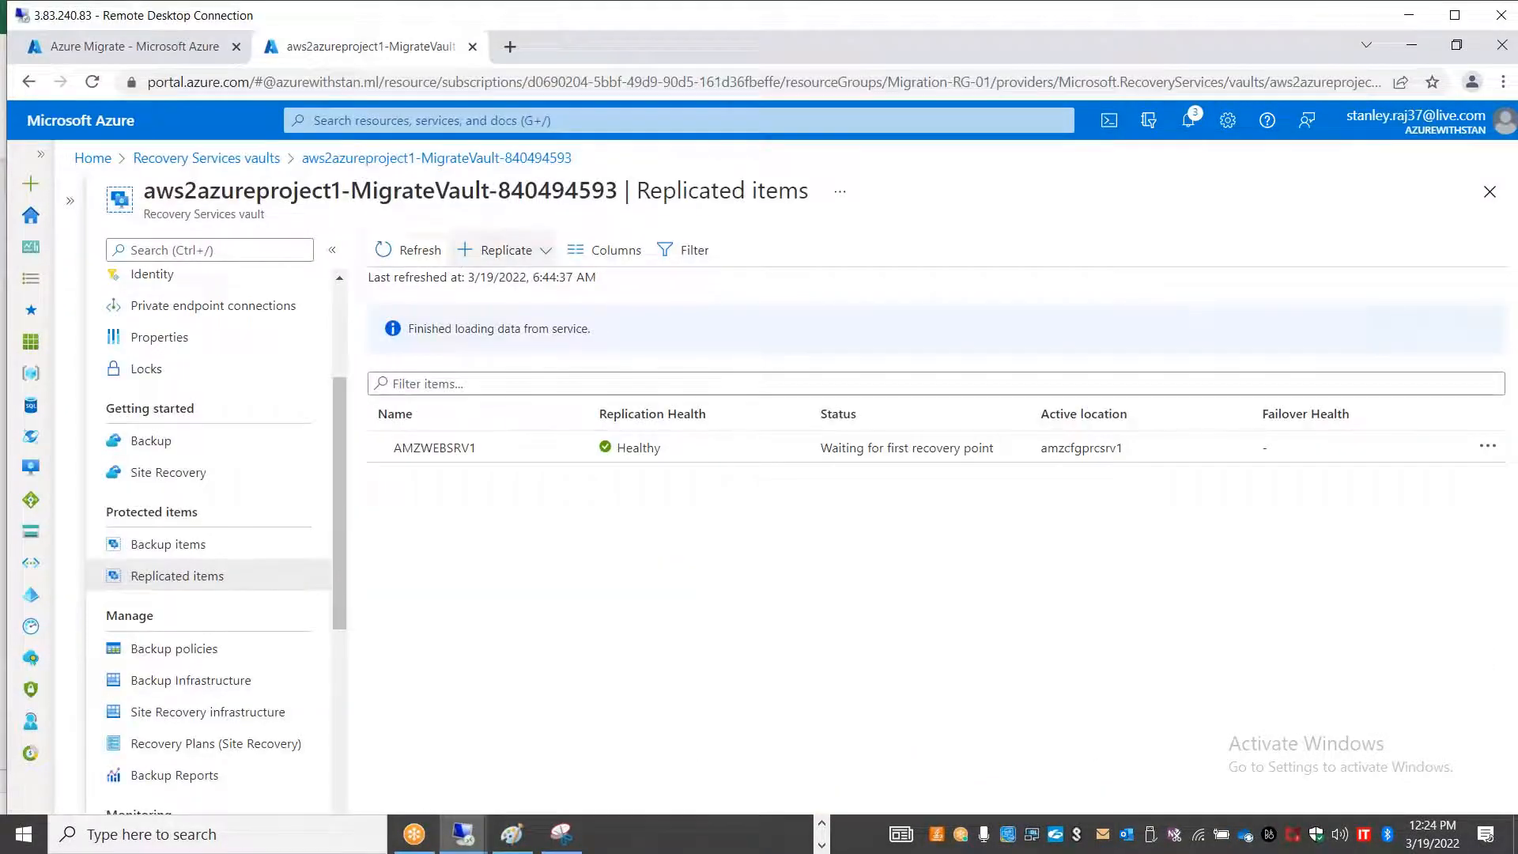
left_click(409, 250)
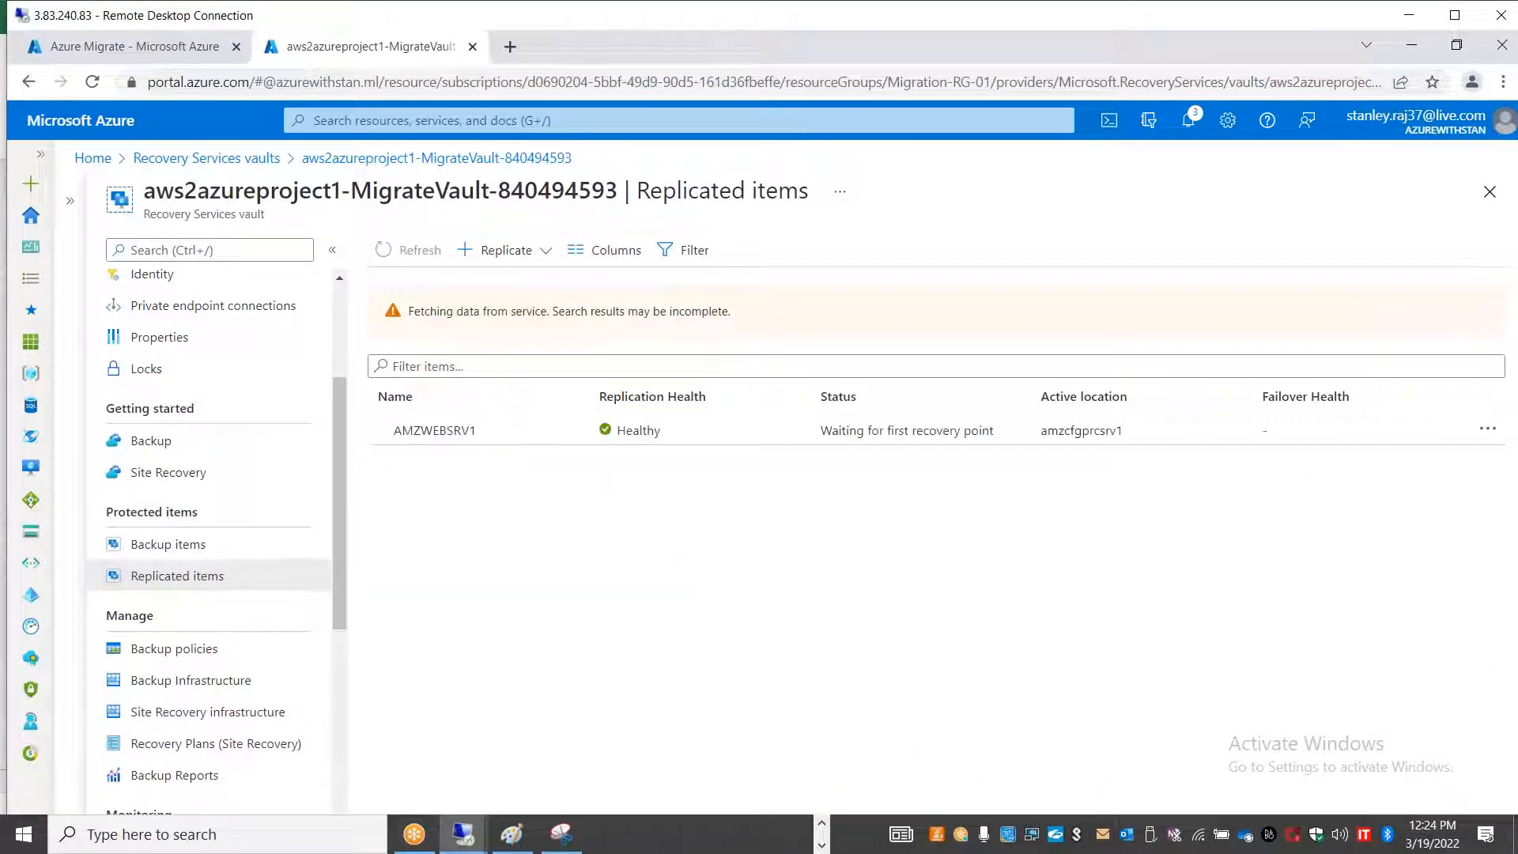
left_click(496, 452)
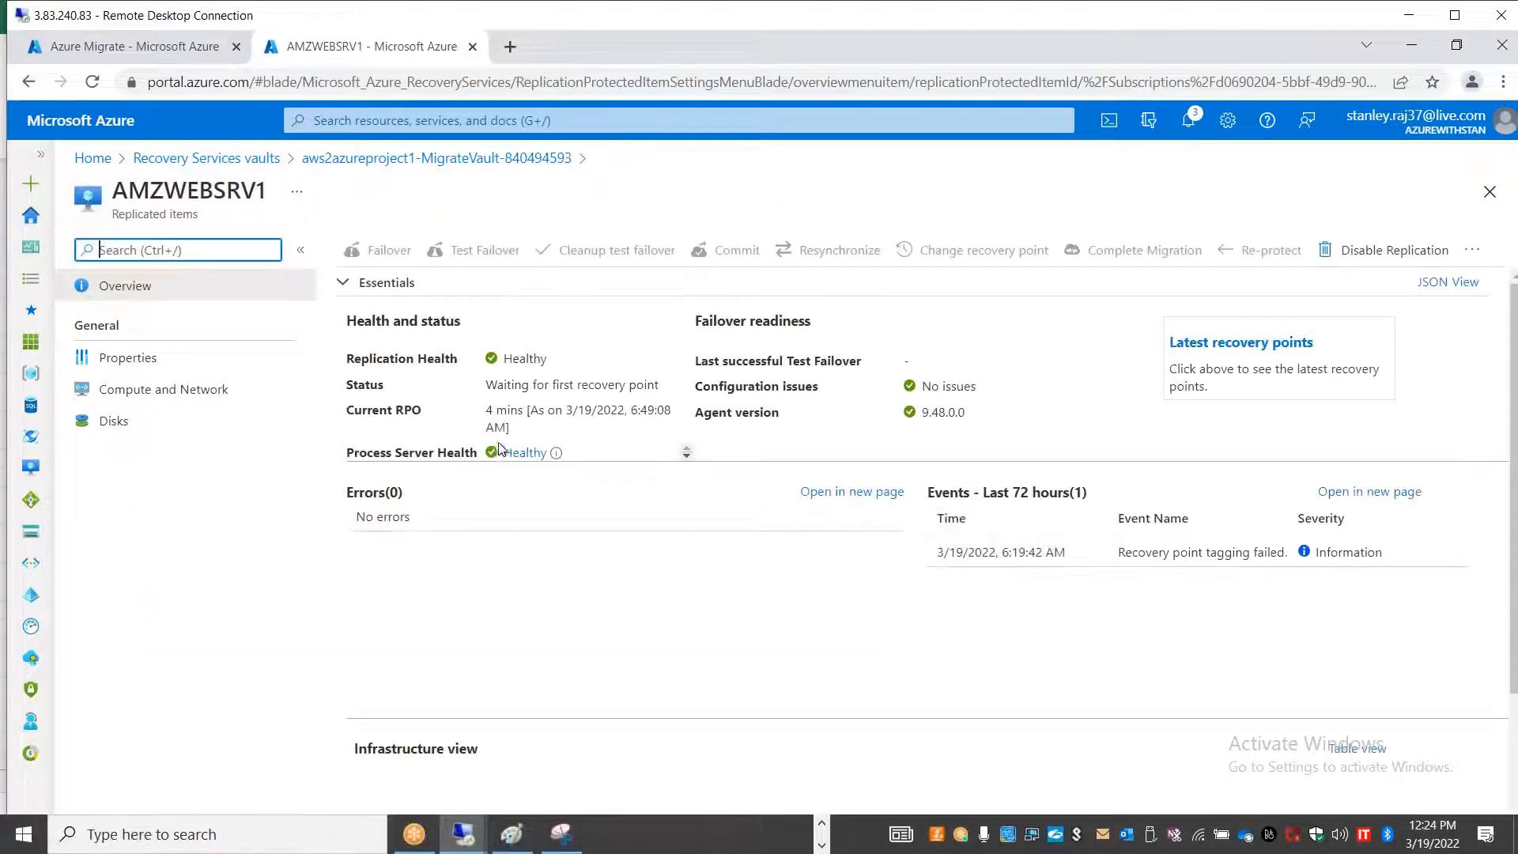
triple_click(543, 421)
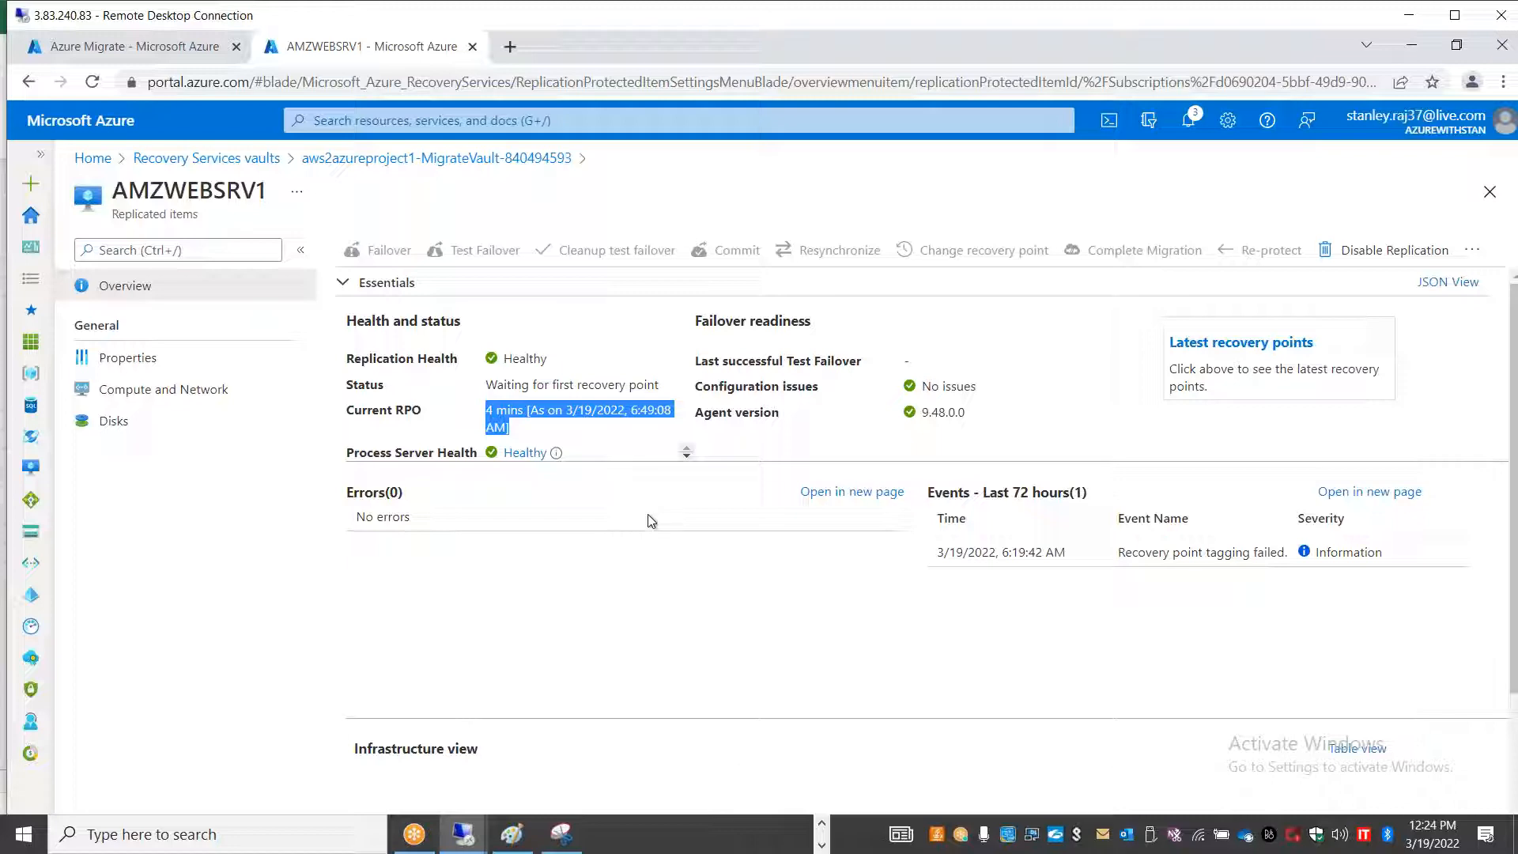
double_click(684, 18)
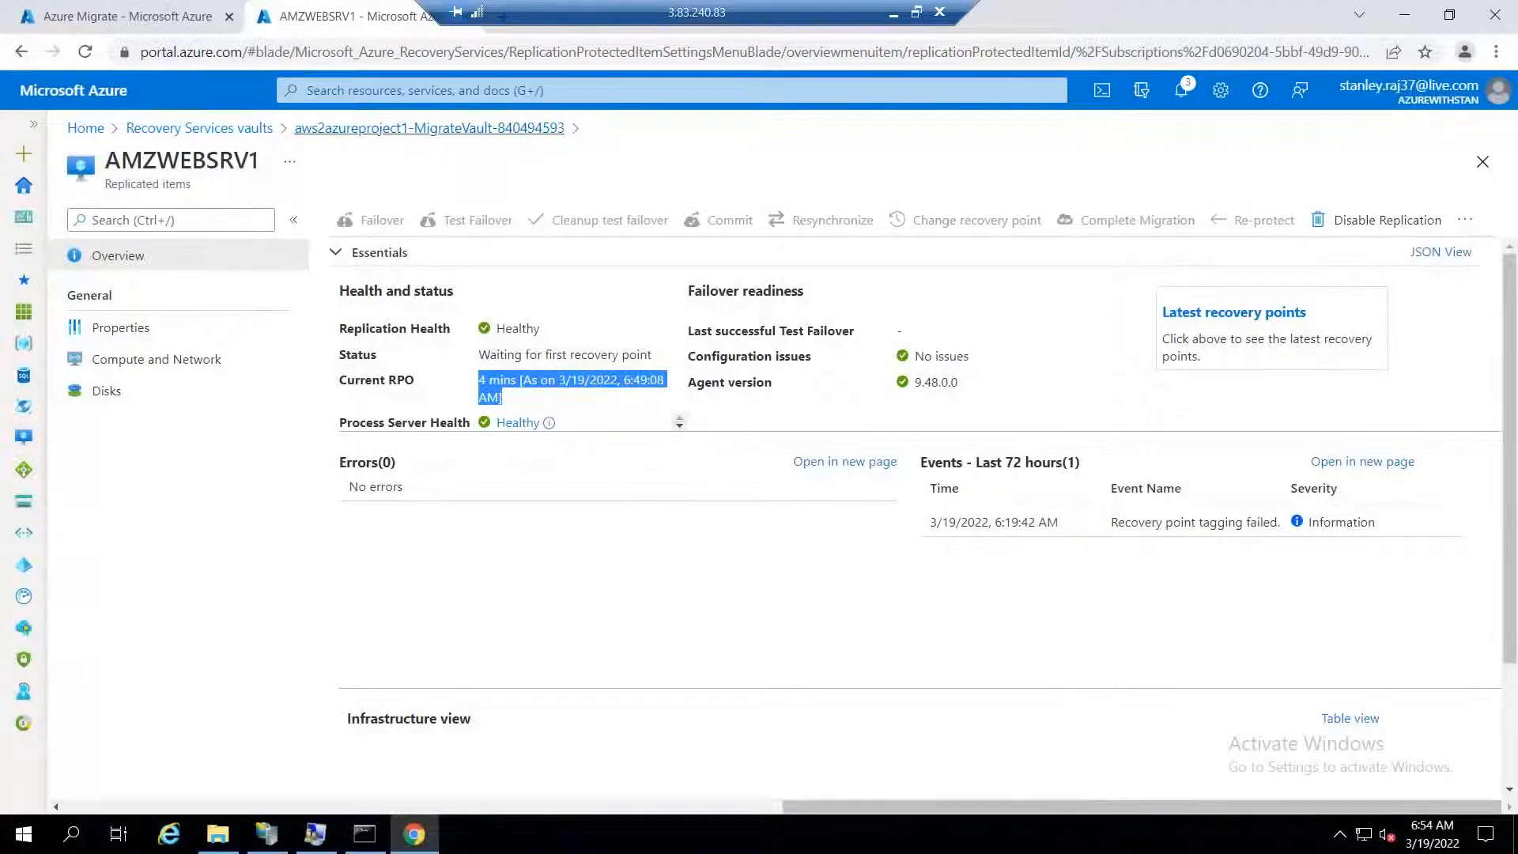
- Refresh the Recovery Services vaults list and reopen AMZWEBSRV1's overview through the aws2azureproject1 migrate vault's replicated items
left_click(472, 132)
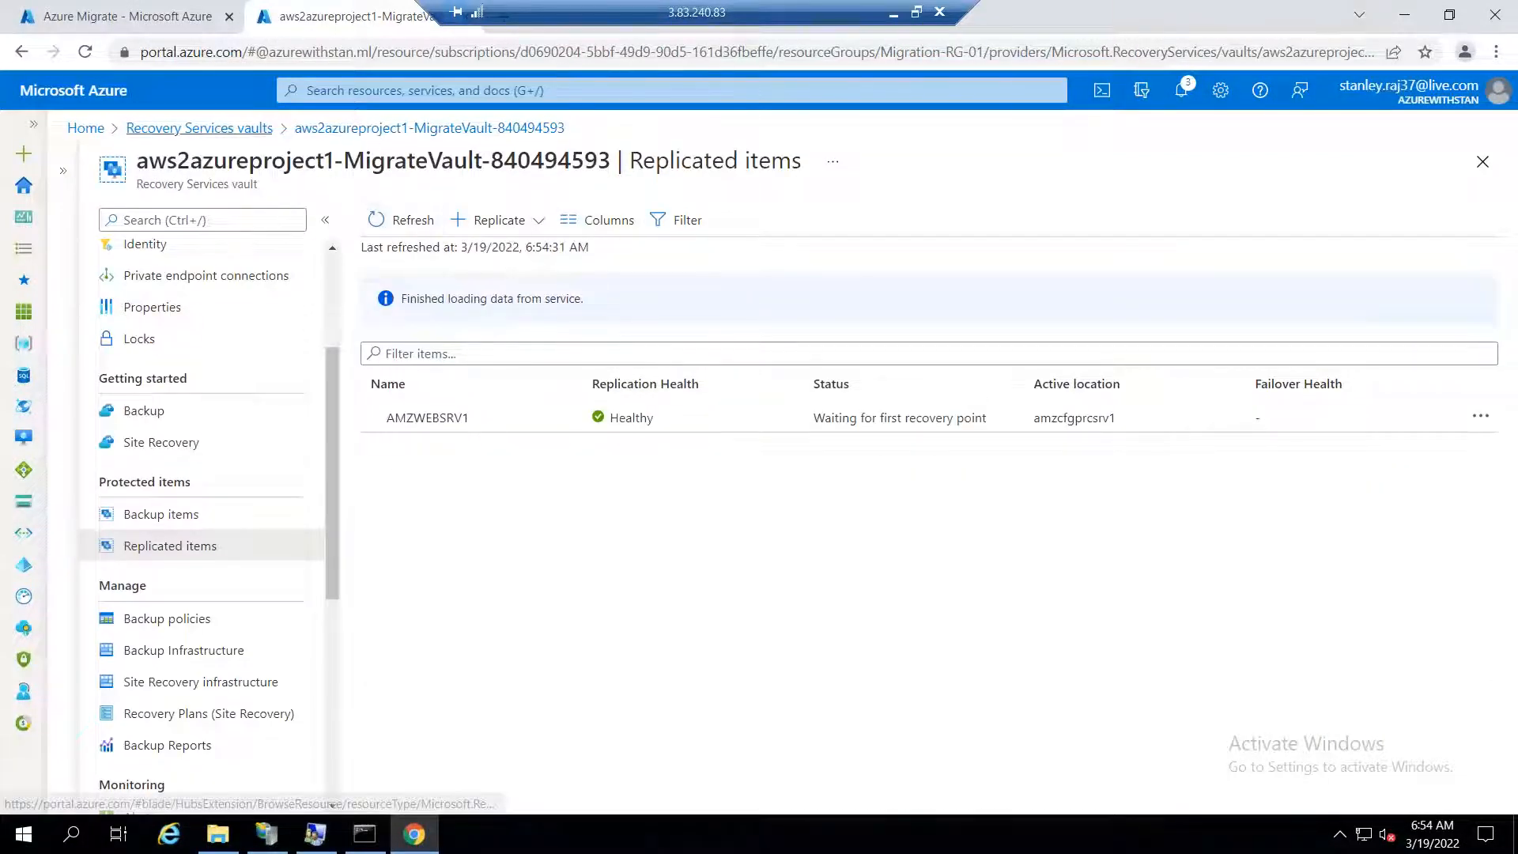
left_click(199, 128)
left_click(323, 224)
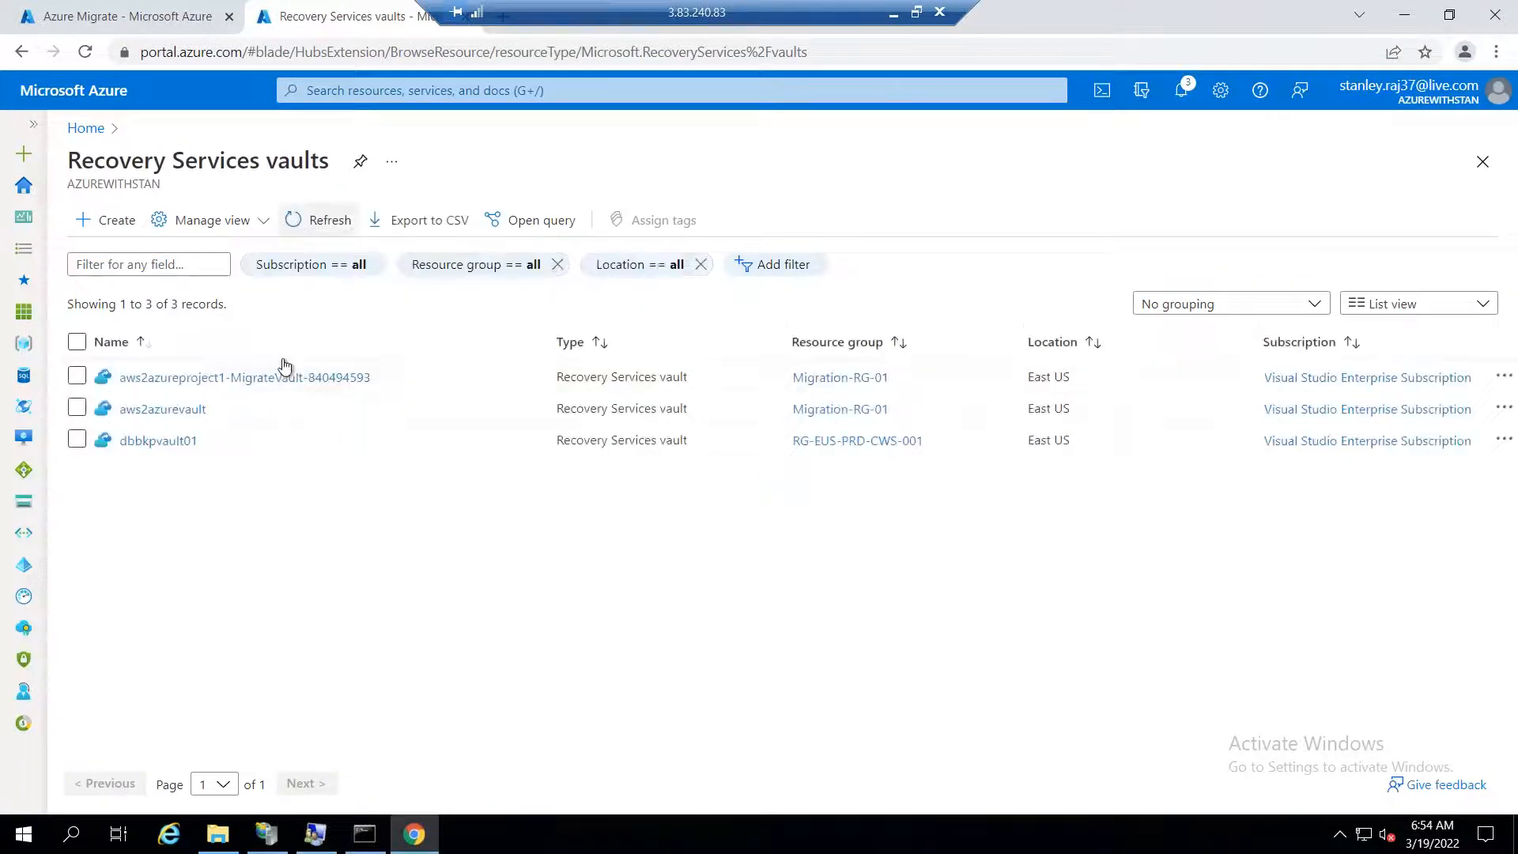
left_click(237, 378)
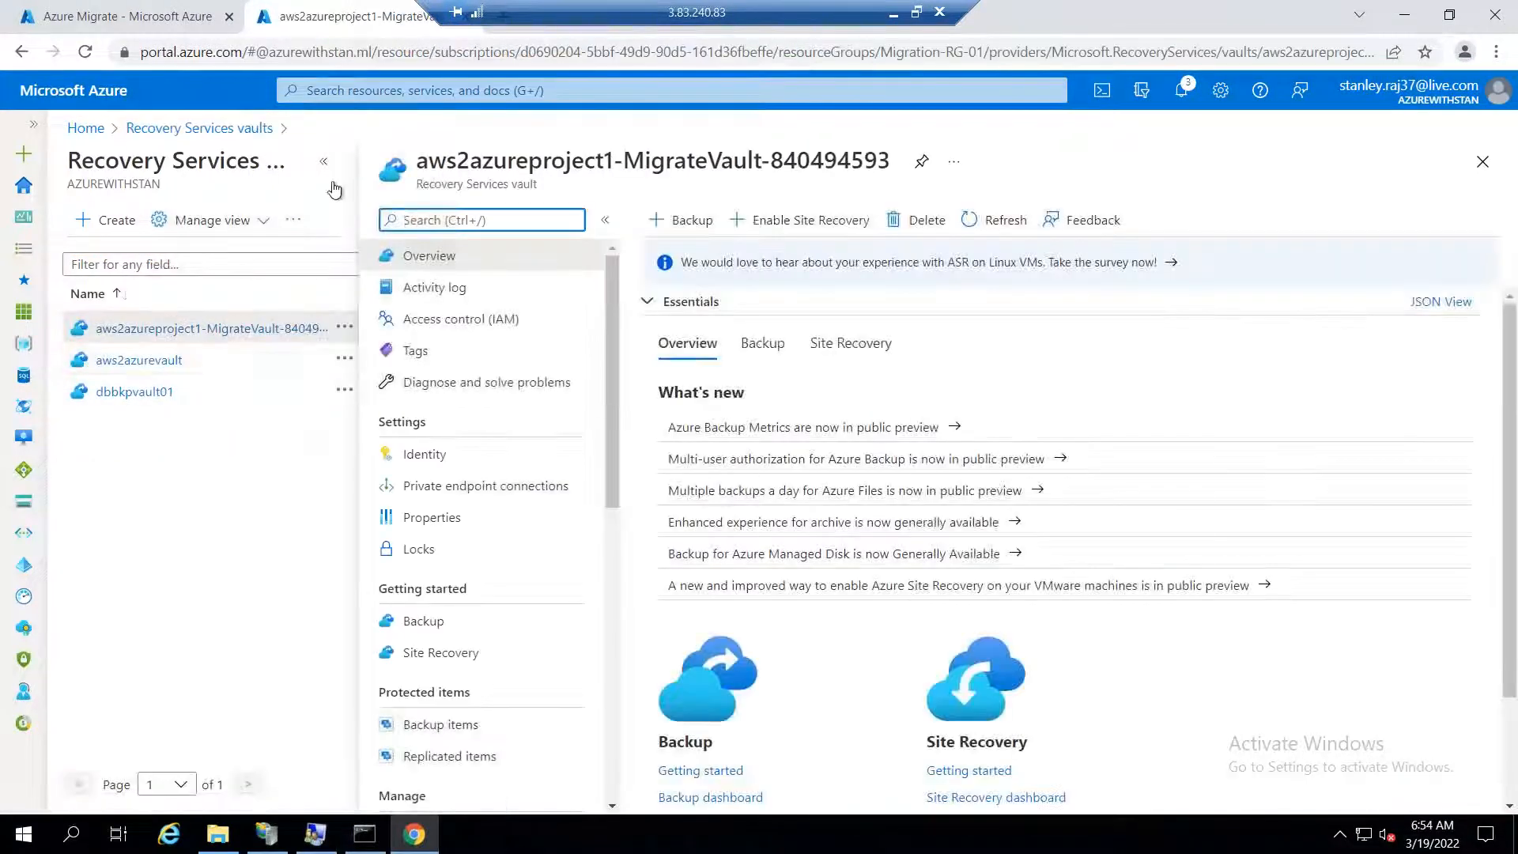
left_click(323, 161)
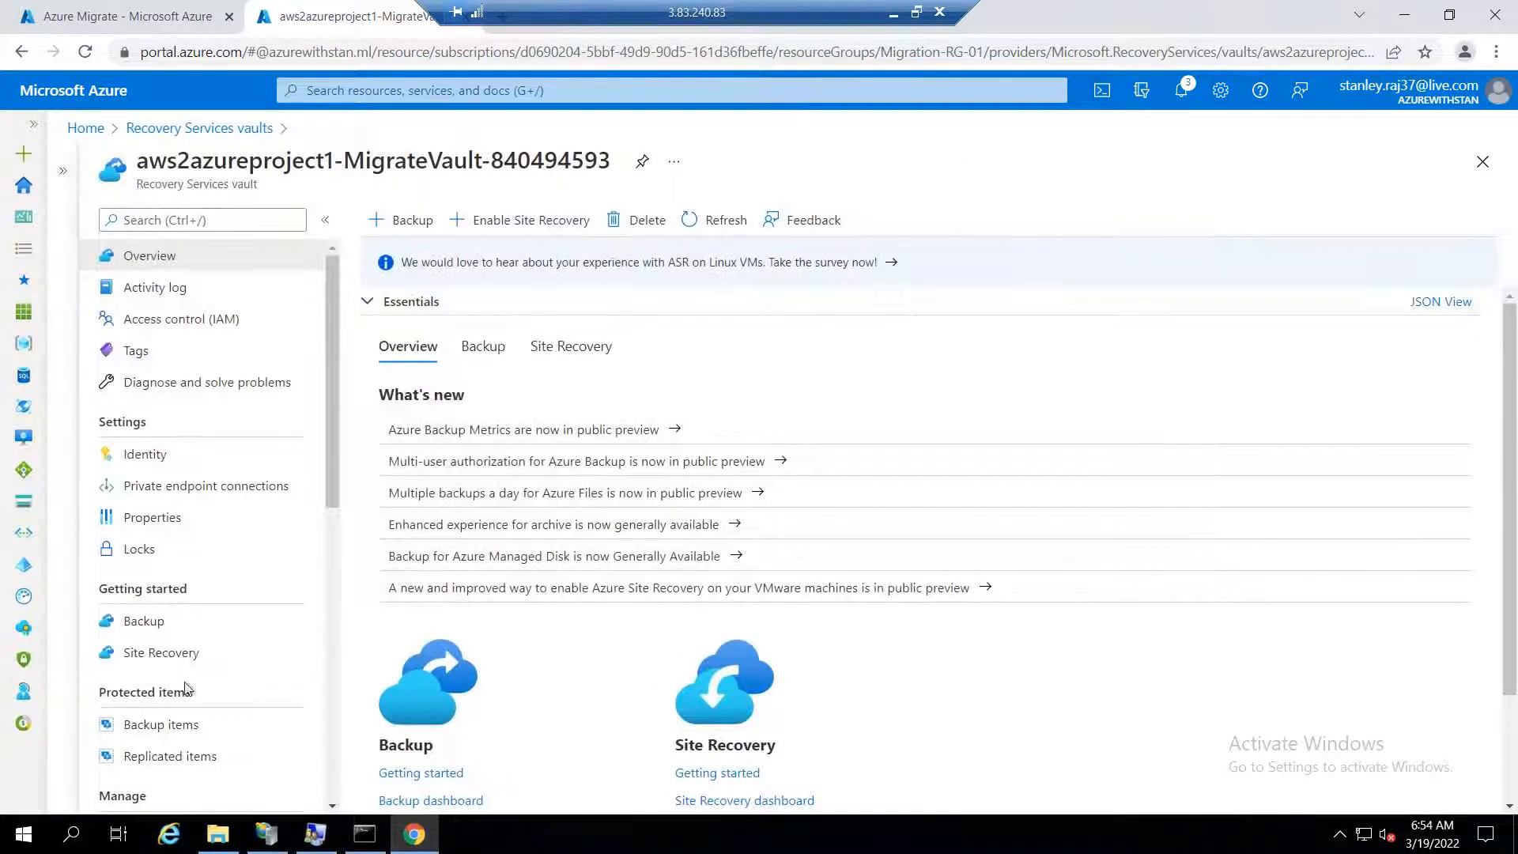
left_click(199, 753)
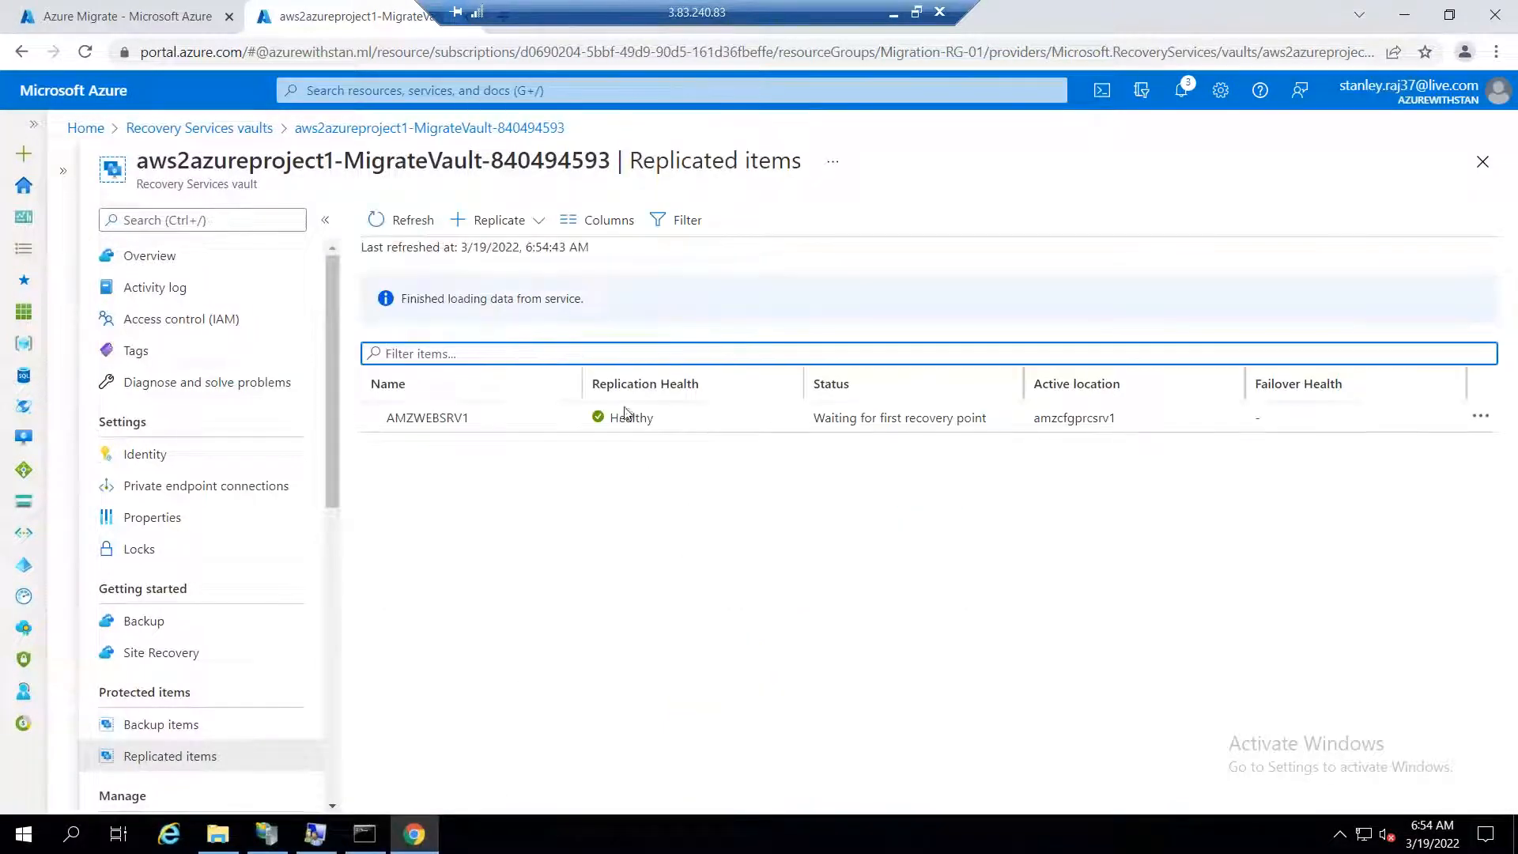
left_click(630, 425)
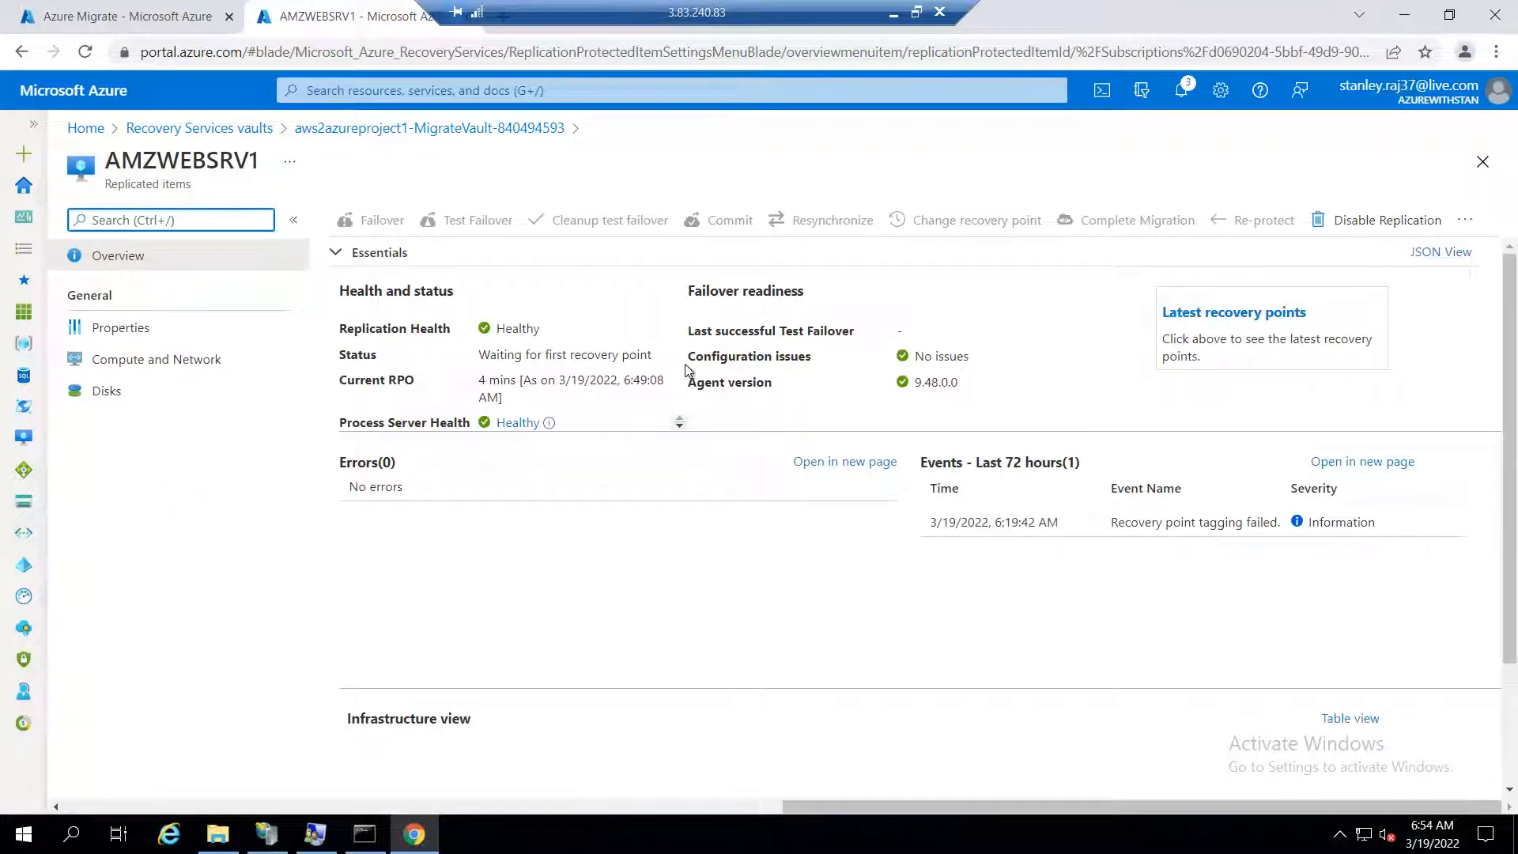
- Switch back to the 20.25.79.160 remote session in full screen and close the Chrome welcome window
left_click(917, 12)
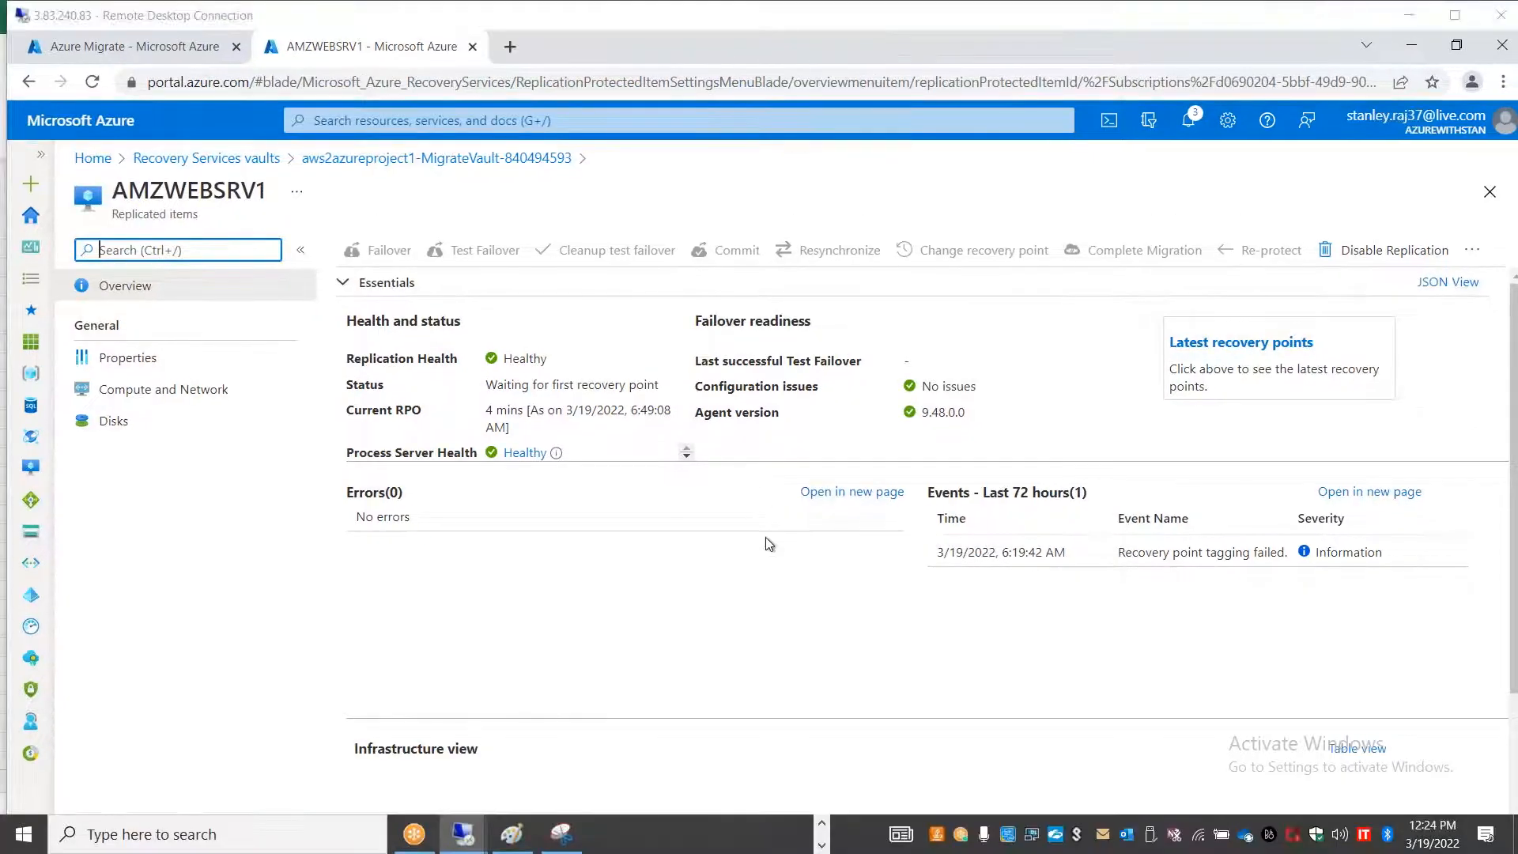
key("alt+Tab")
key("alt+Tab")
key("alt+shift+Tab")
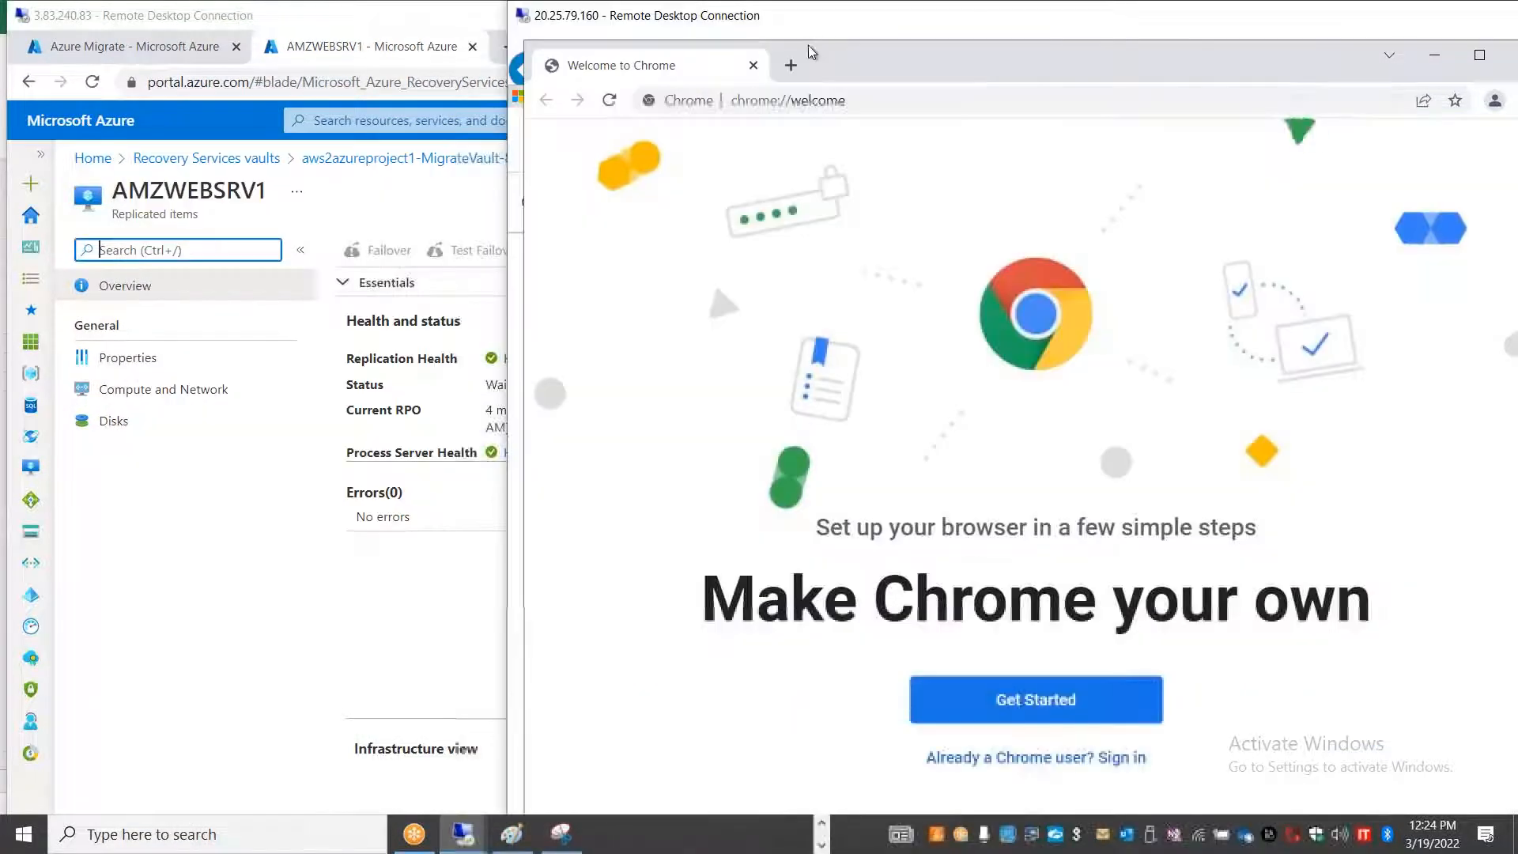
double_click(819, 29)
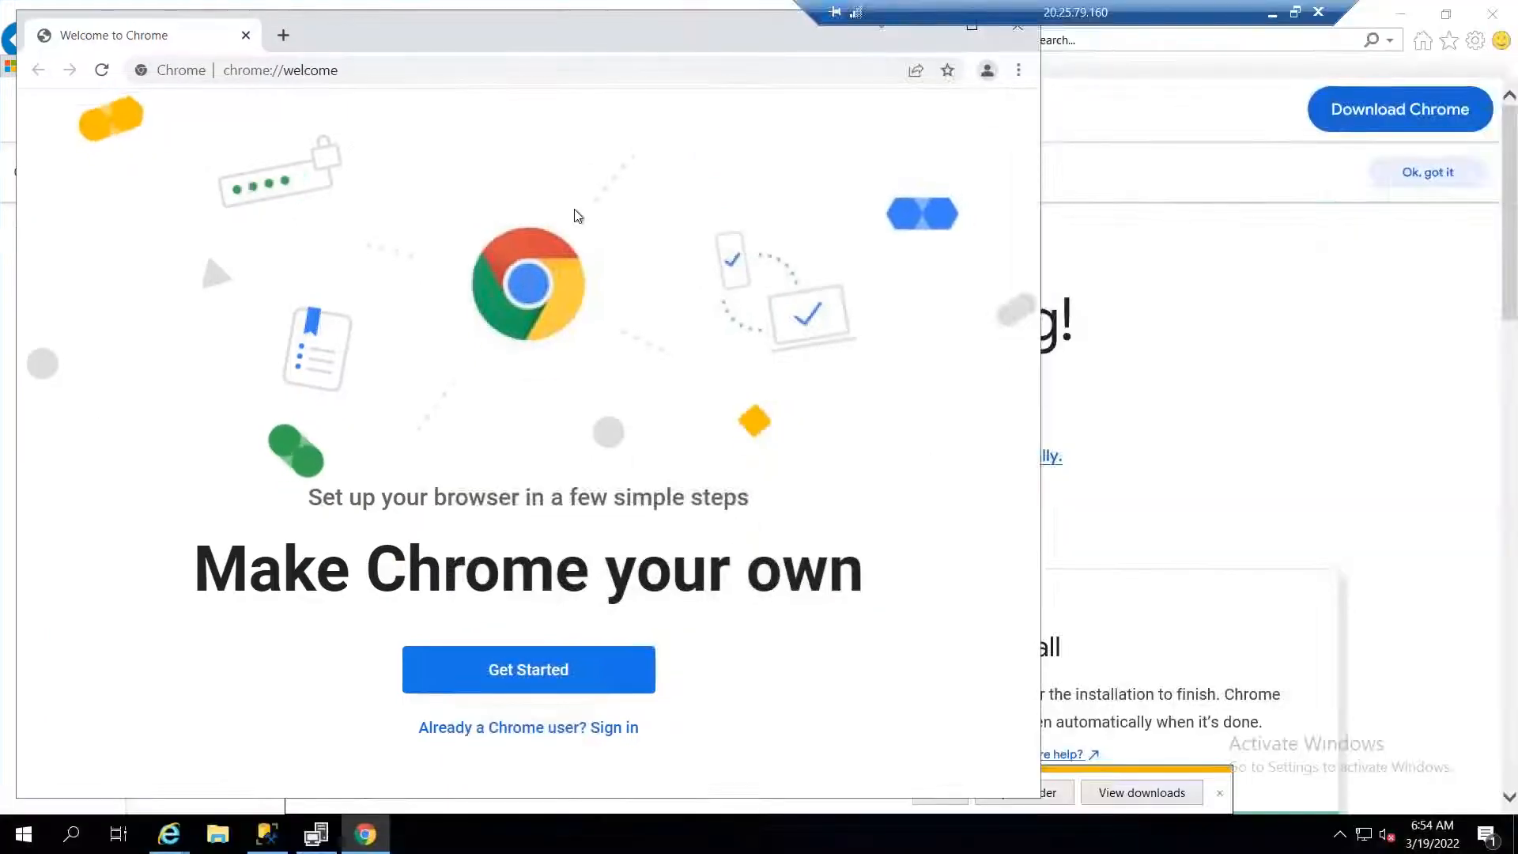
left_click(922, 203)
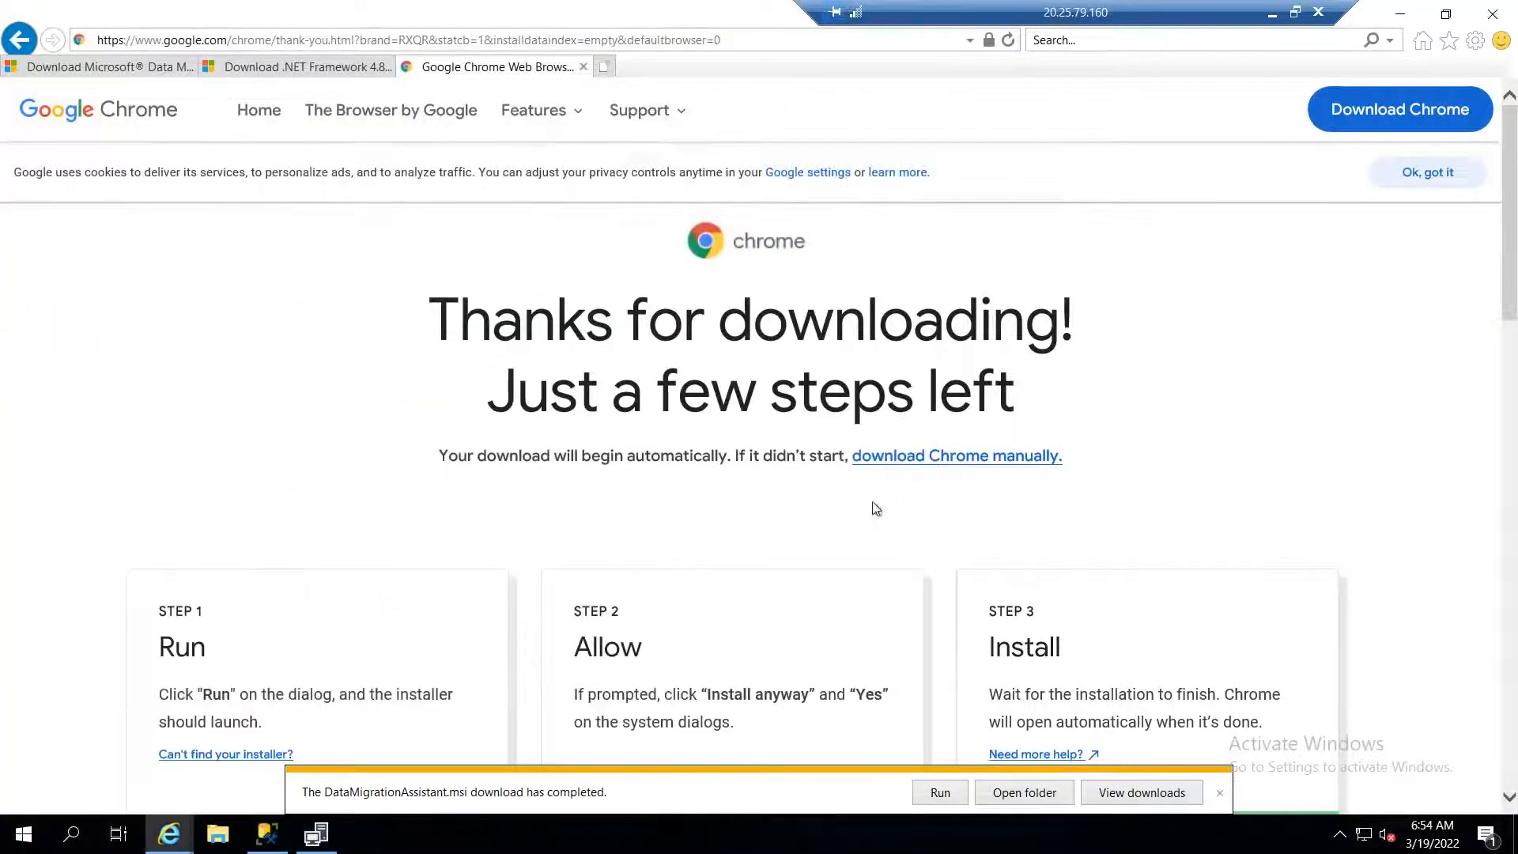
- Finish the .NET Framework installer and restart the server immediately, despite SQL Server Management Studio still being open
left_click(317, 834)
left_click(941, 603)
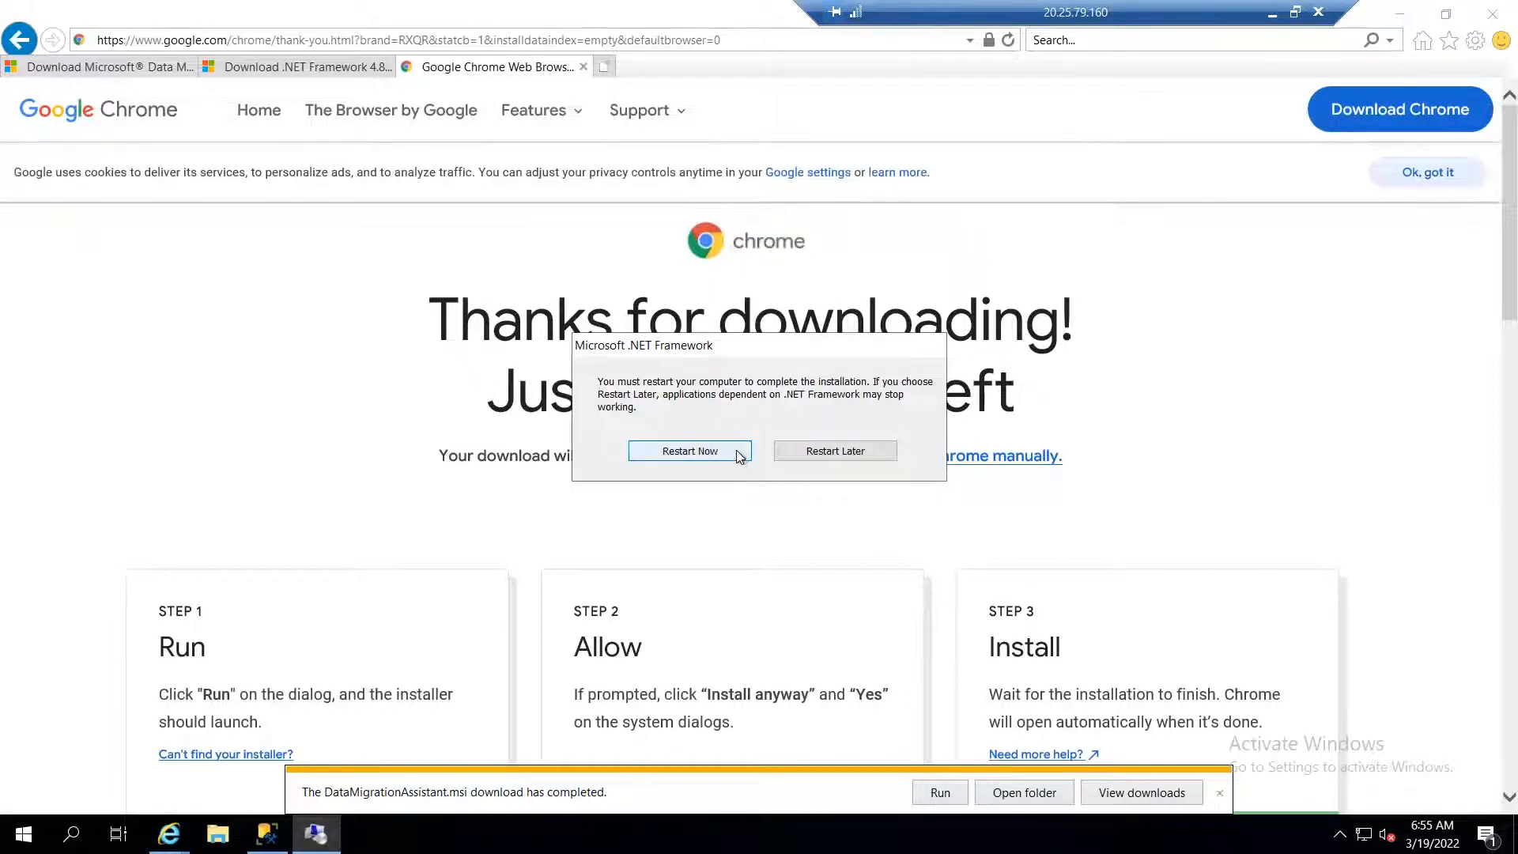
left_click(738, 454)
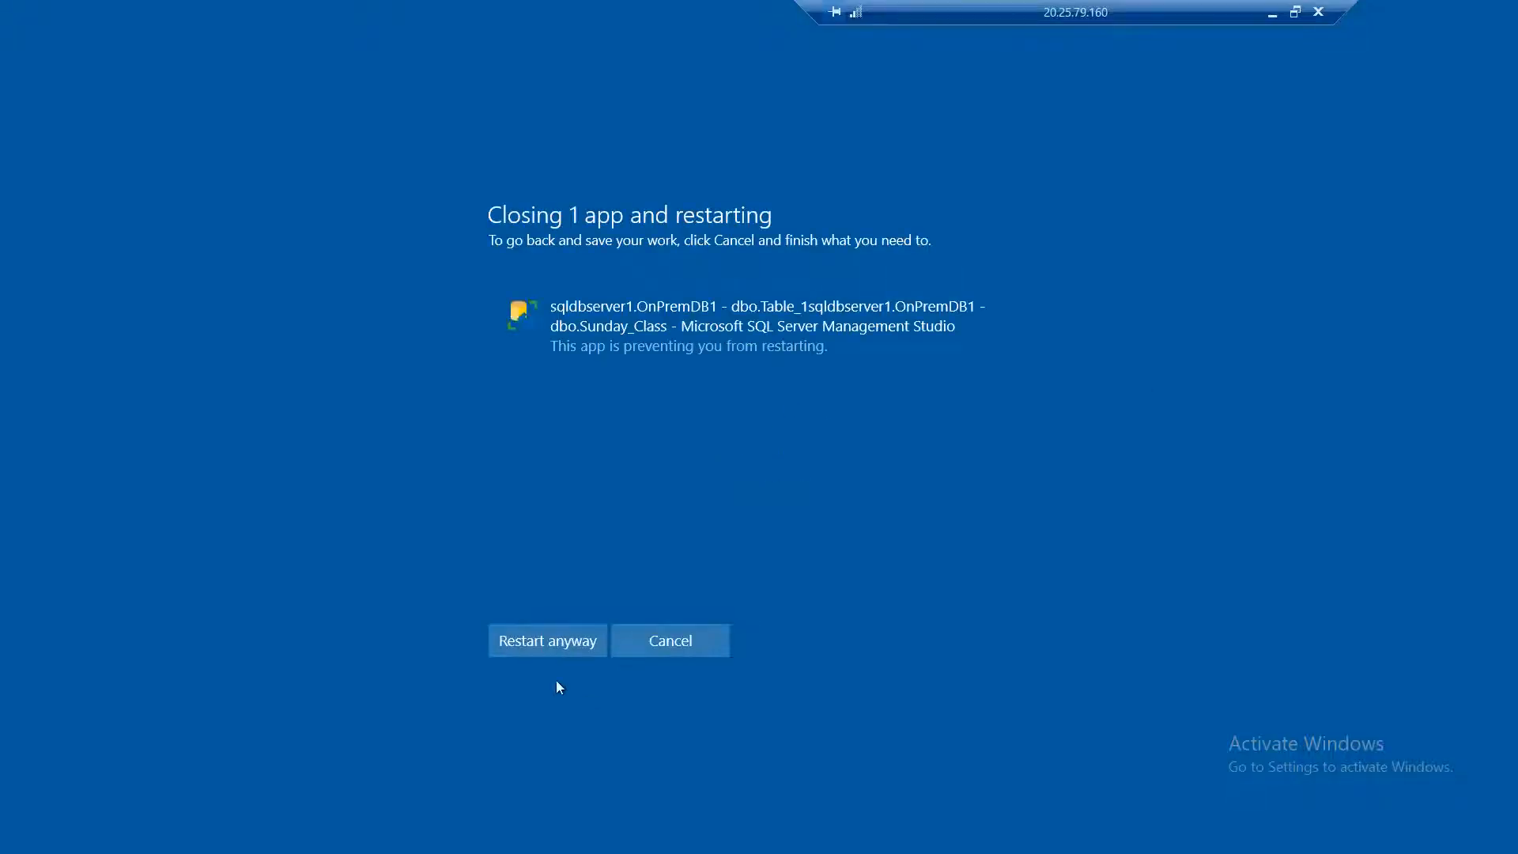
left_click(580, 644)
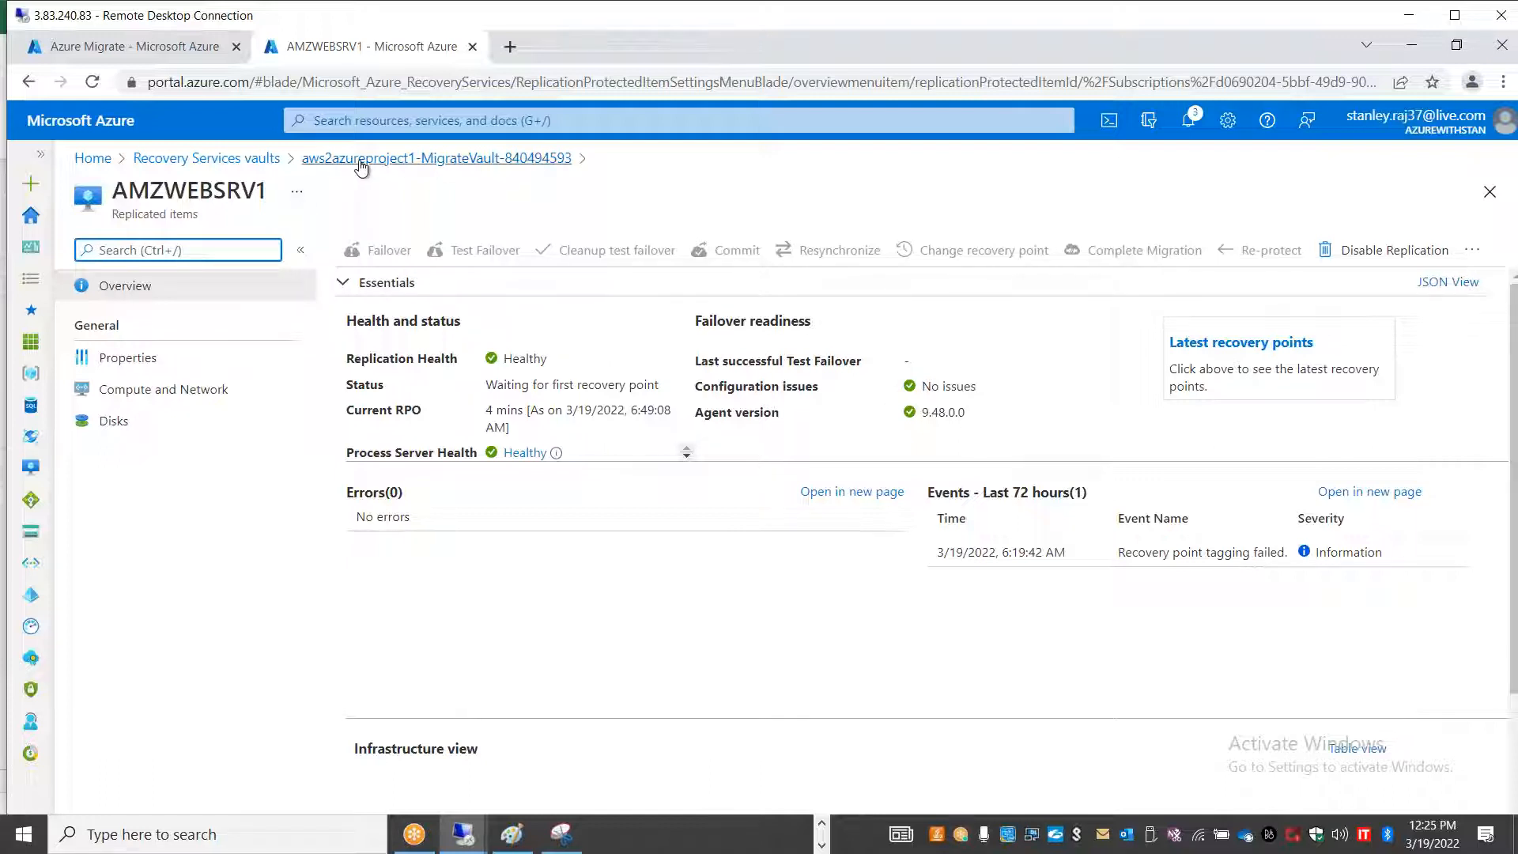
- Return from AMZWEBSRV1 to the migrate vault's replicated items list in the Azure portal
left_click(361, 159)
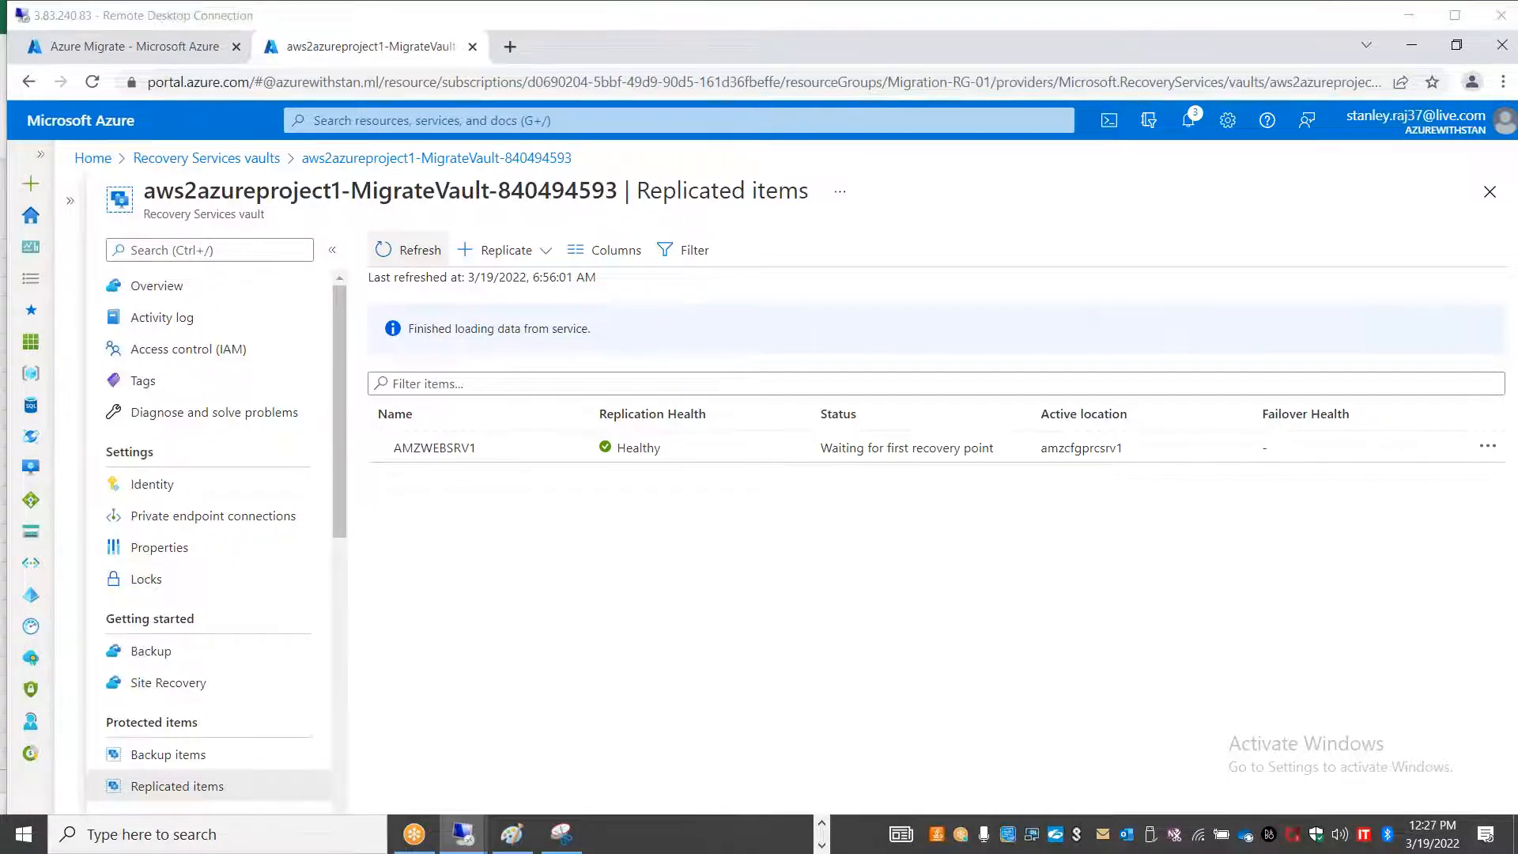
- Switch to the AWS EC2 instances list, deselect amzcfgprcsrv2, and select amzcfgprcsrv1 to examine its instance details
key("alt+Tab")
key("alt+Tab")
key("alt+Tab")
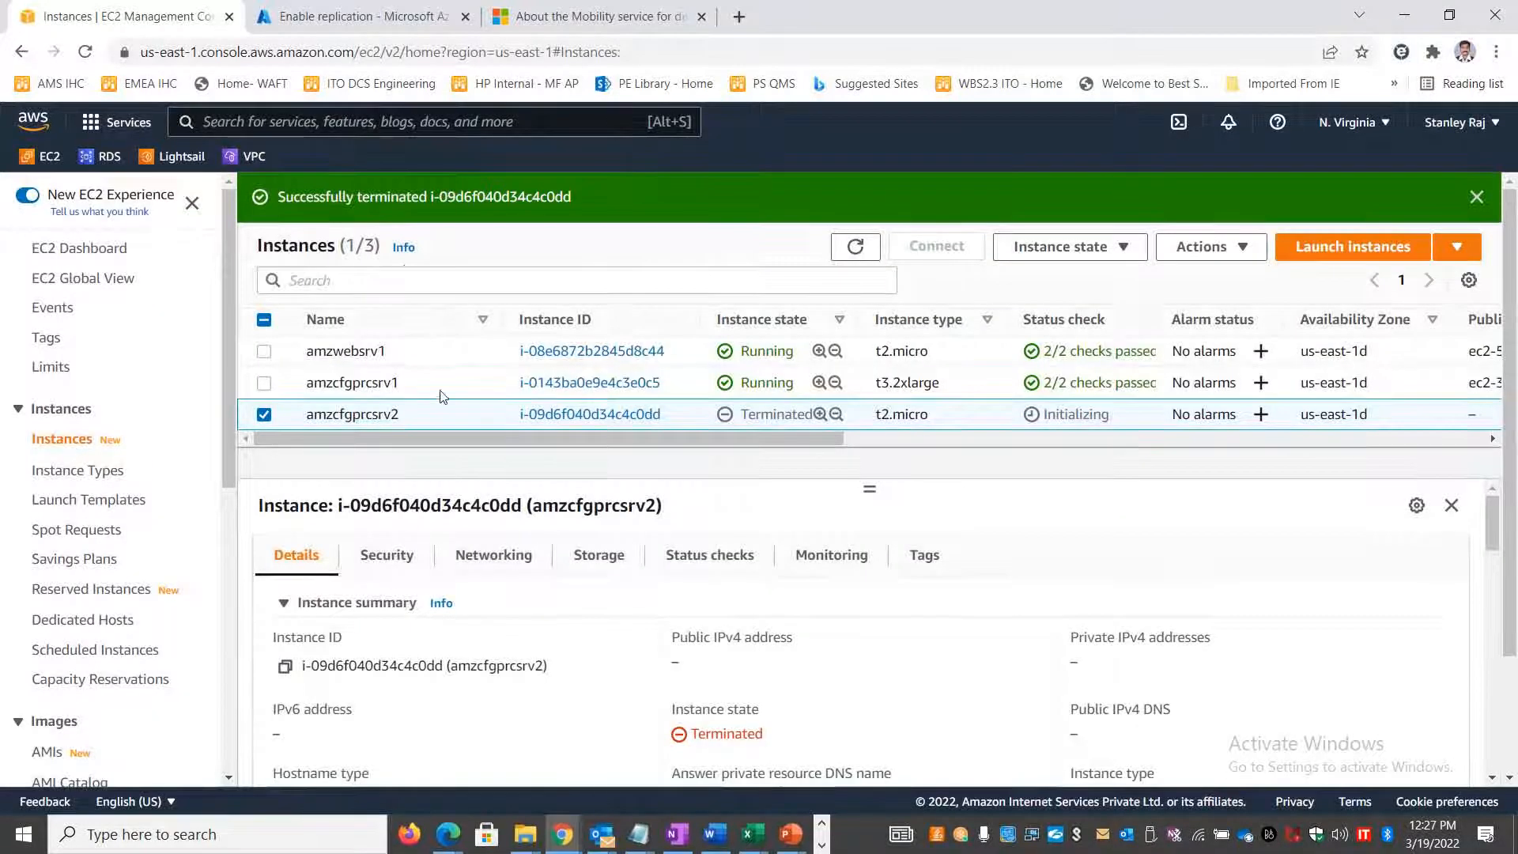
left_click(266, 416)
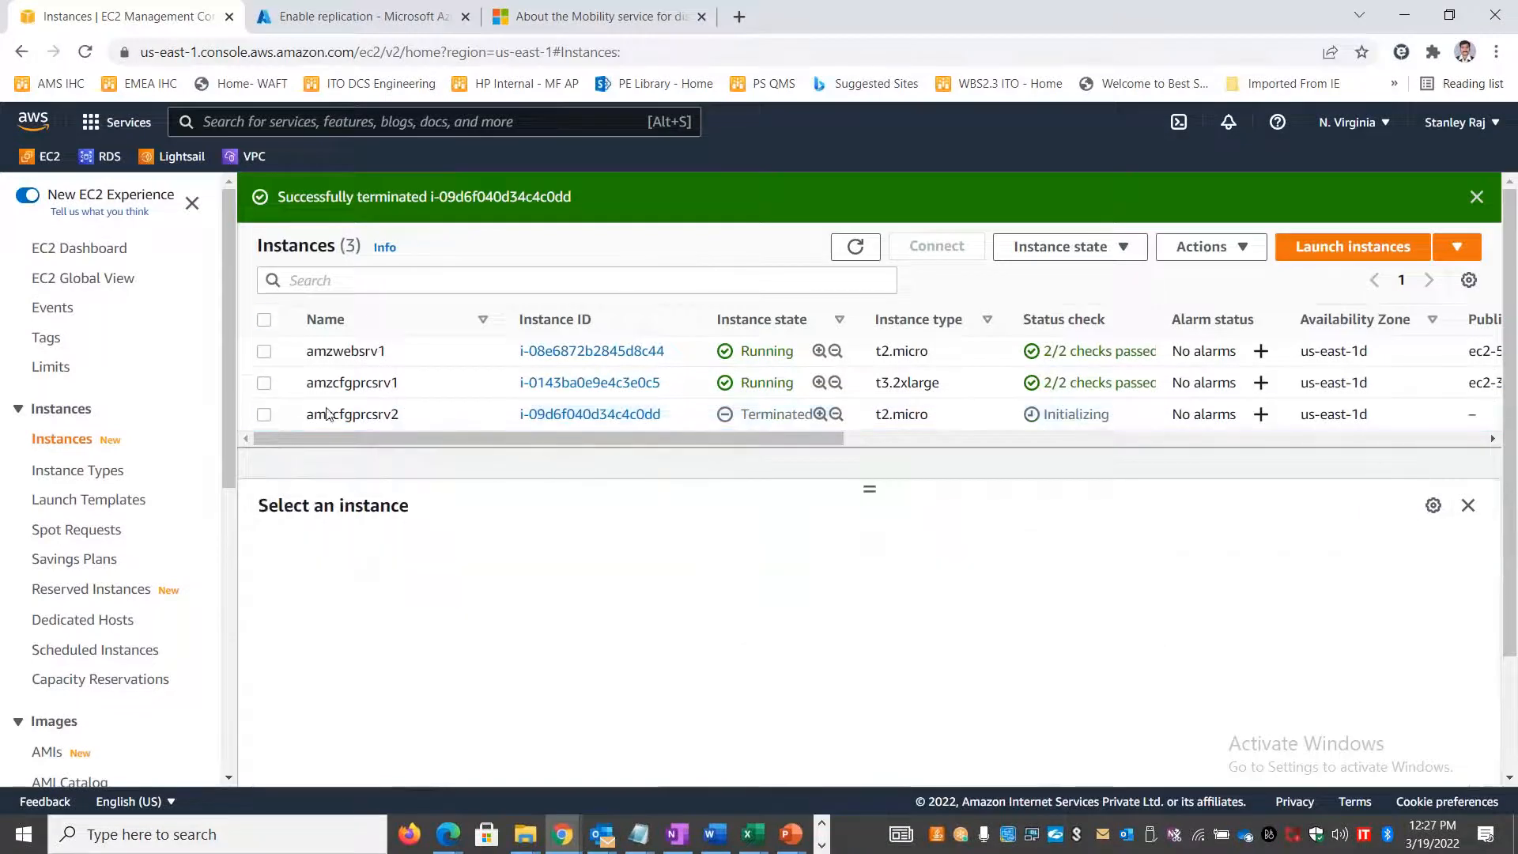
left_click(264, 383)
scroll(839, 668, "down", 10)
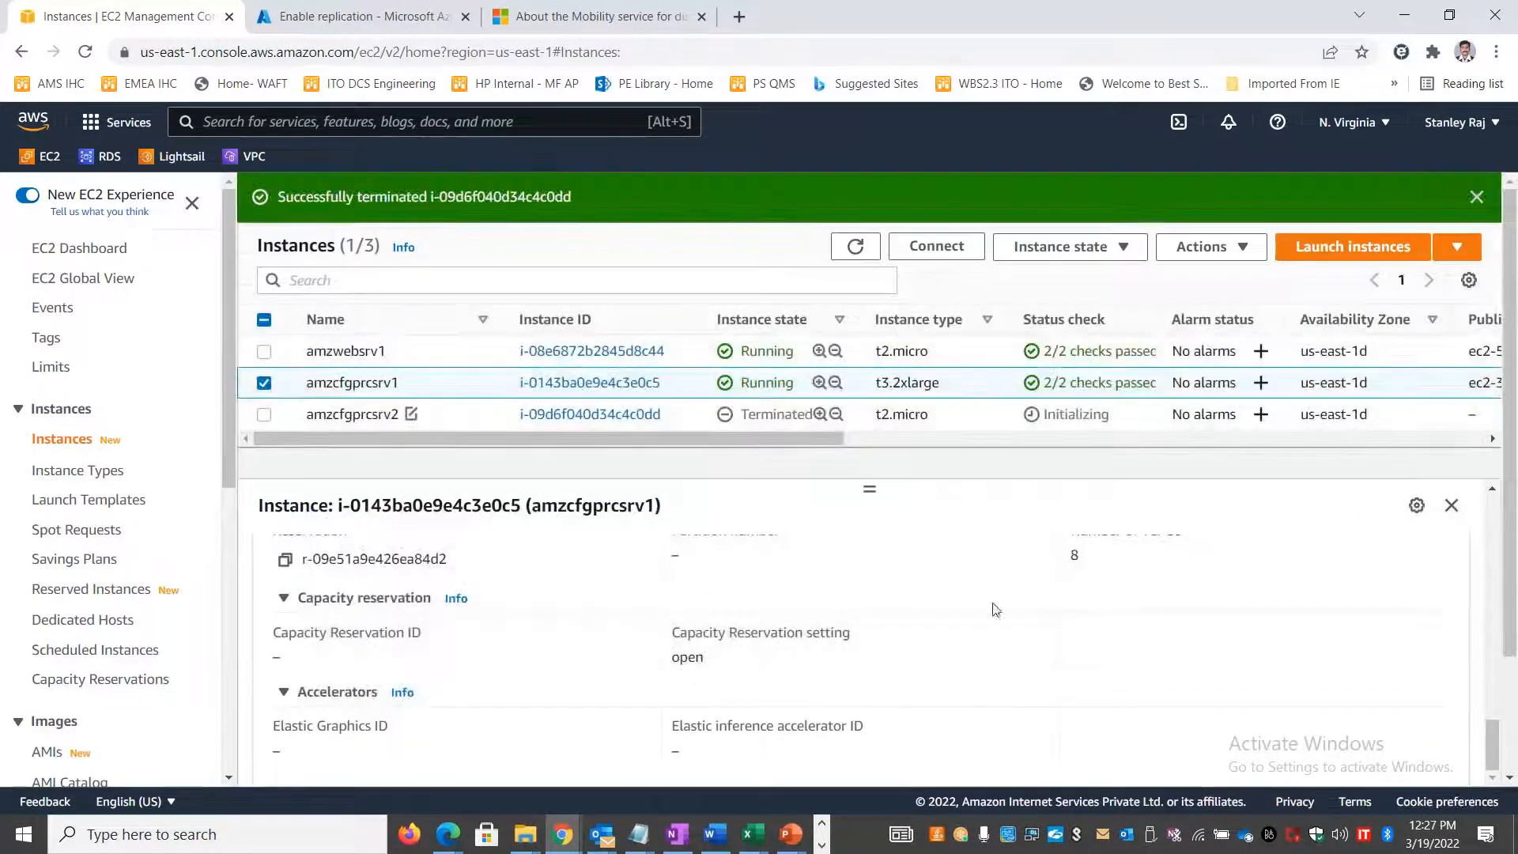
- Refresh the EC2 instances list and check the amzwebsrv1 network connections and the migrate vault's replicated items in the remote sessions
left_click(855, 247)
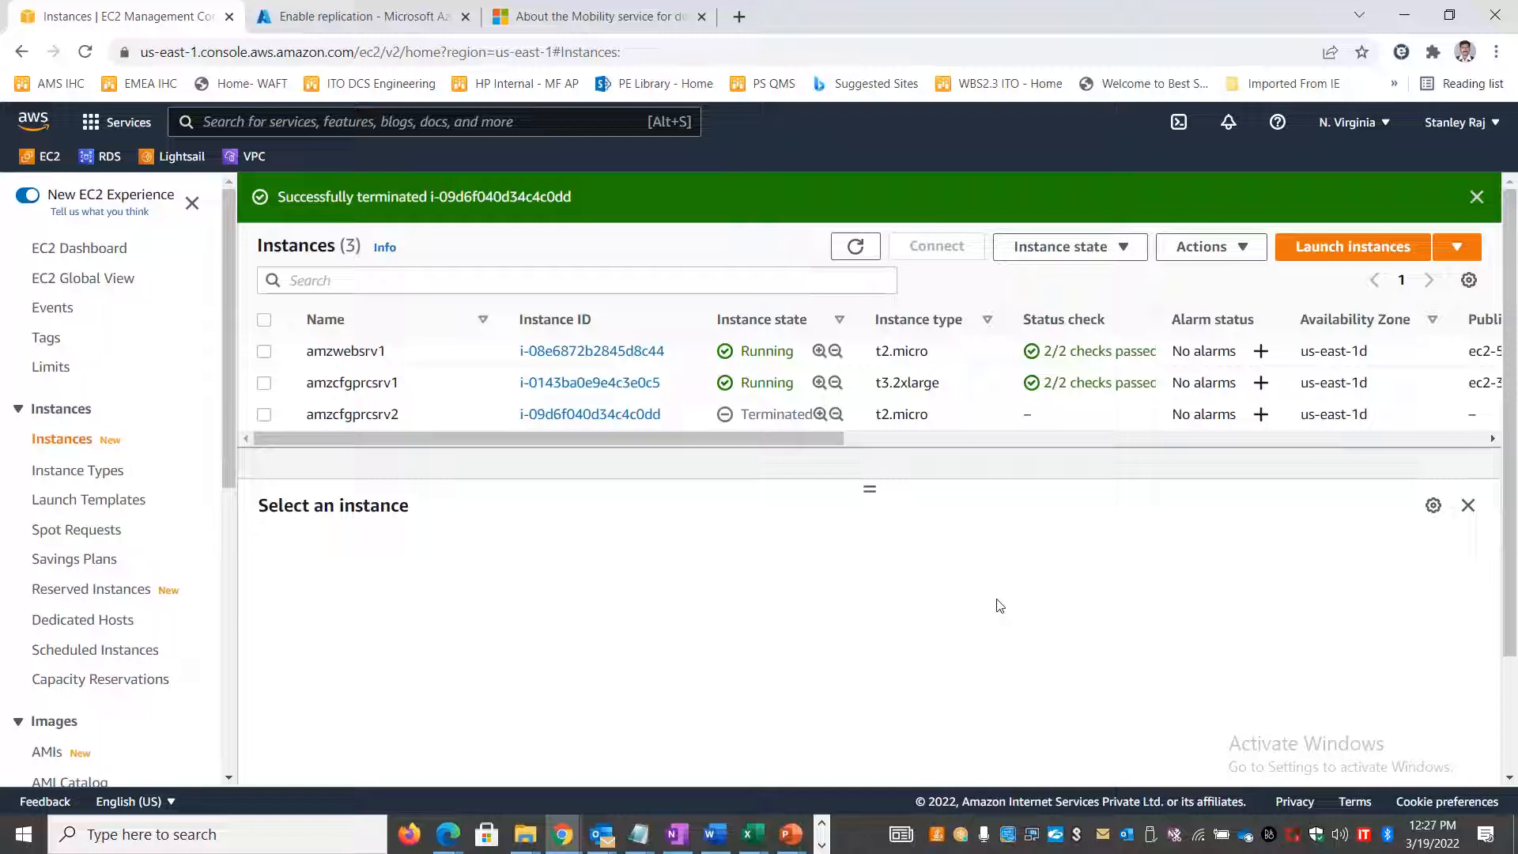
key("alt+Tab")
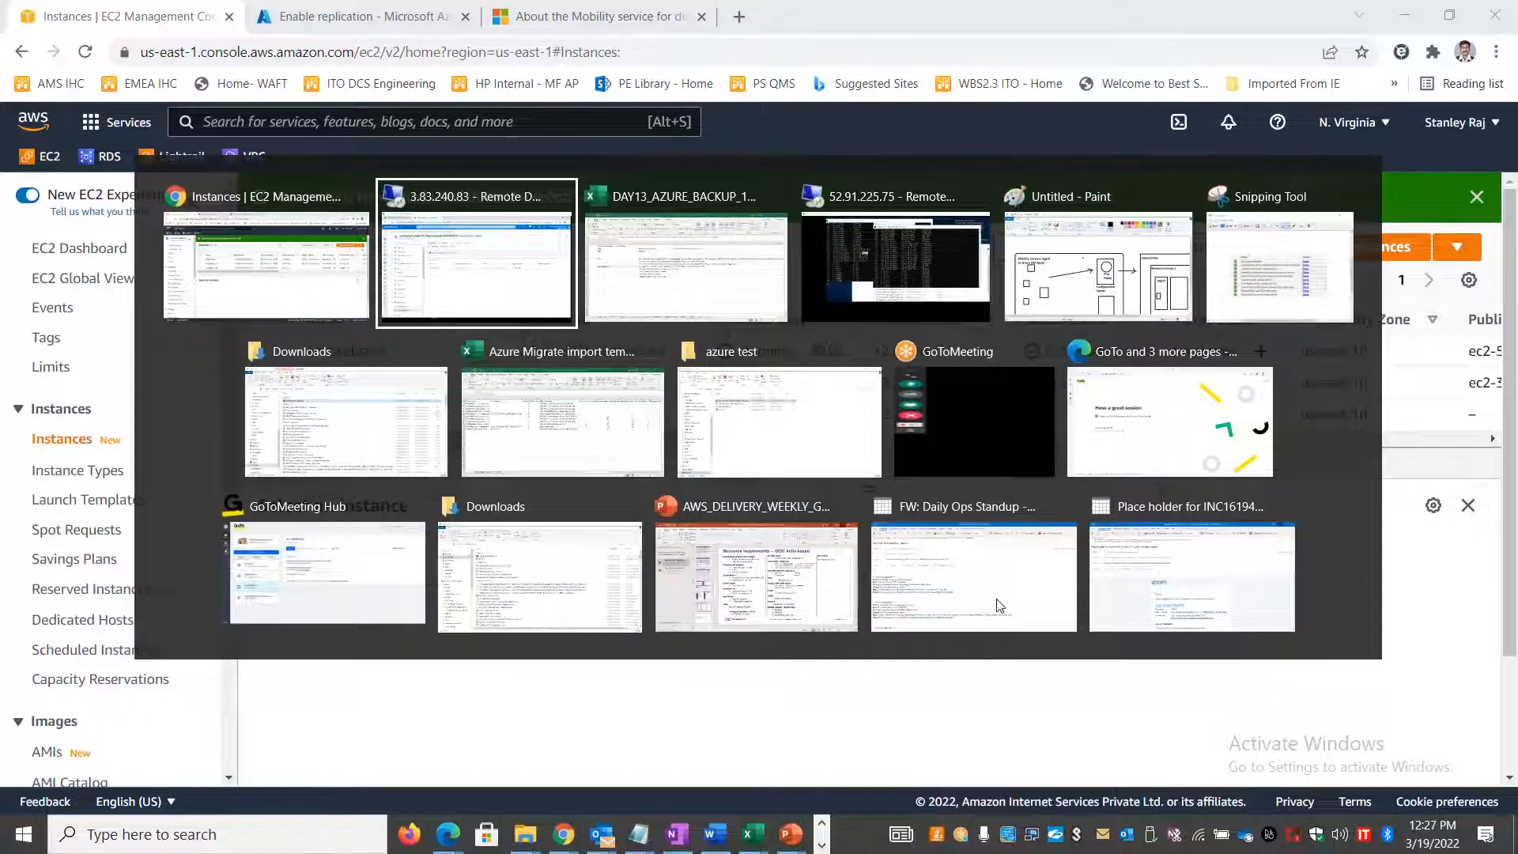
key("alt+Tab")
key("alt+Tab")
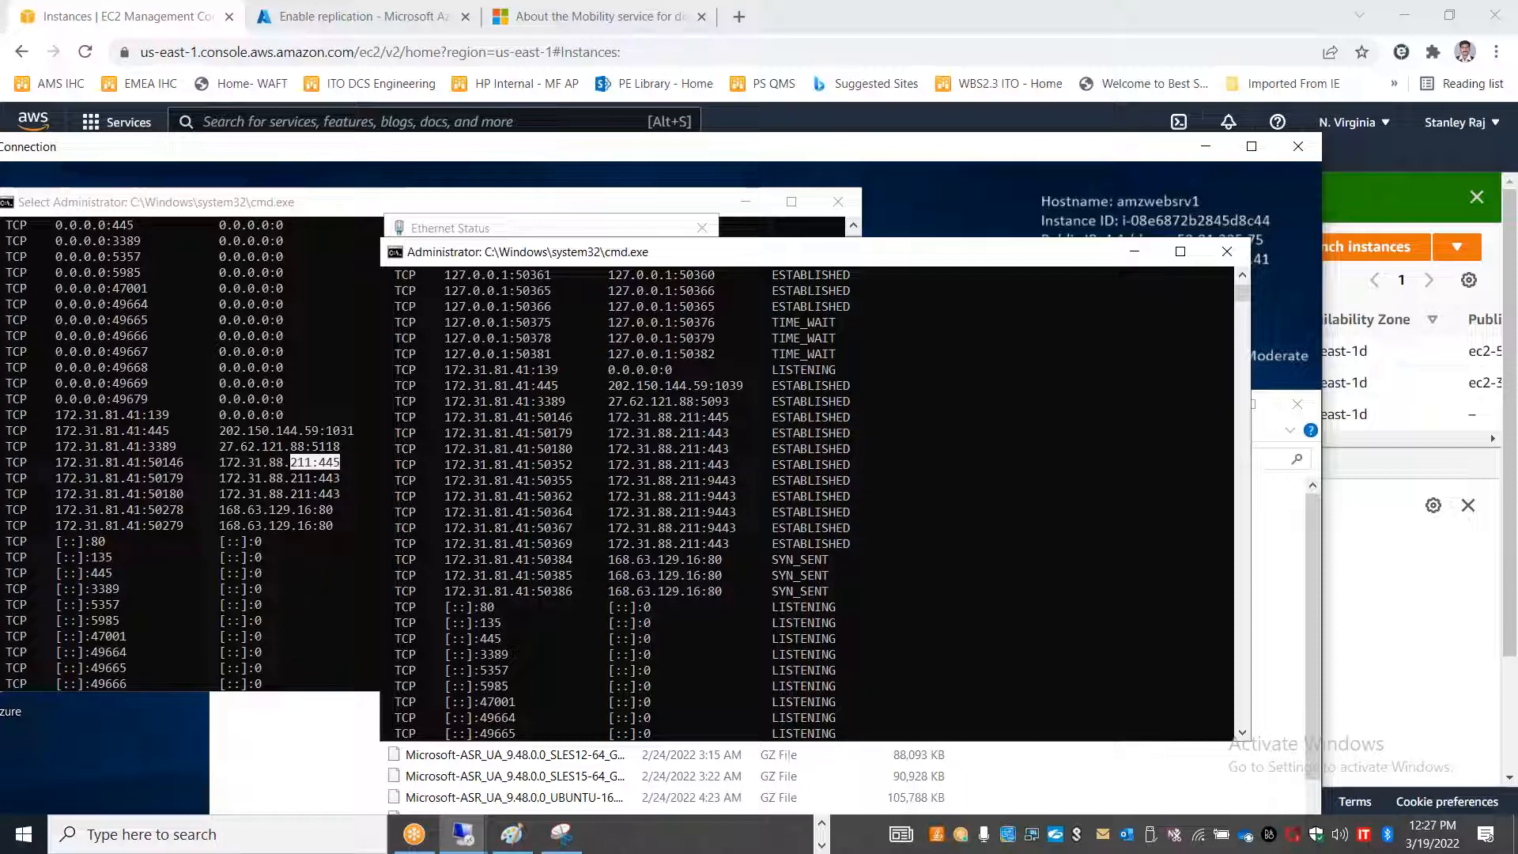
key("alt+Tab")
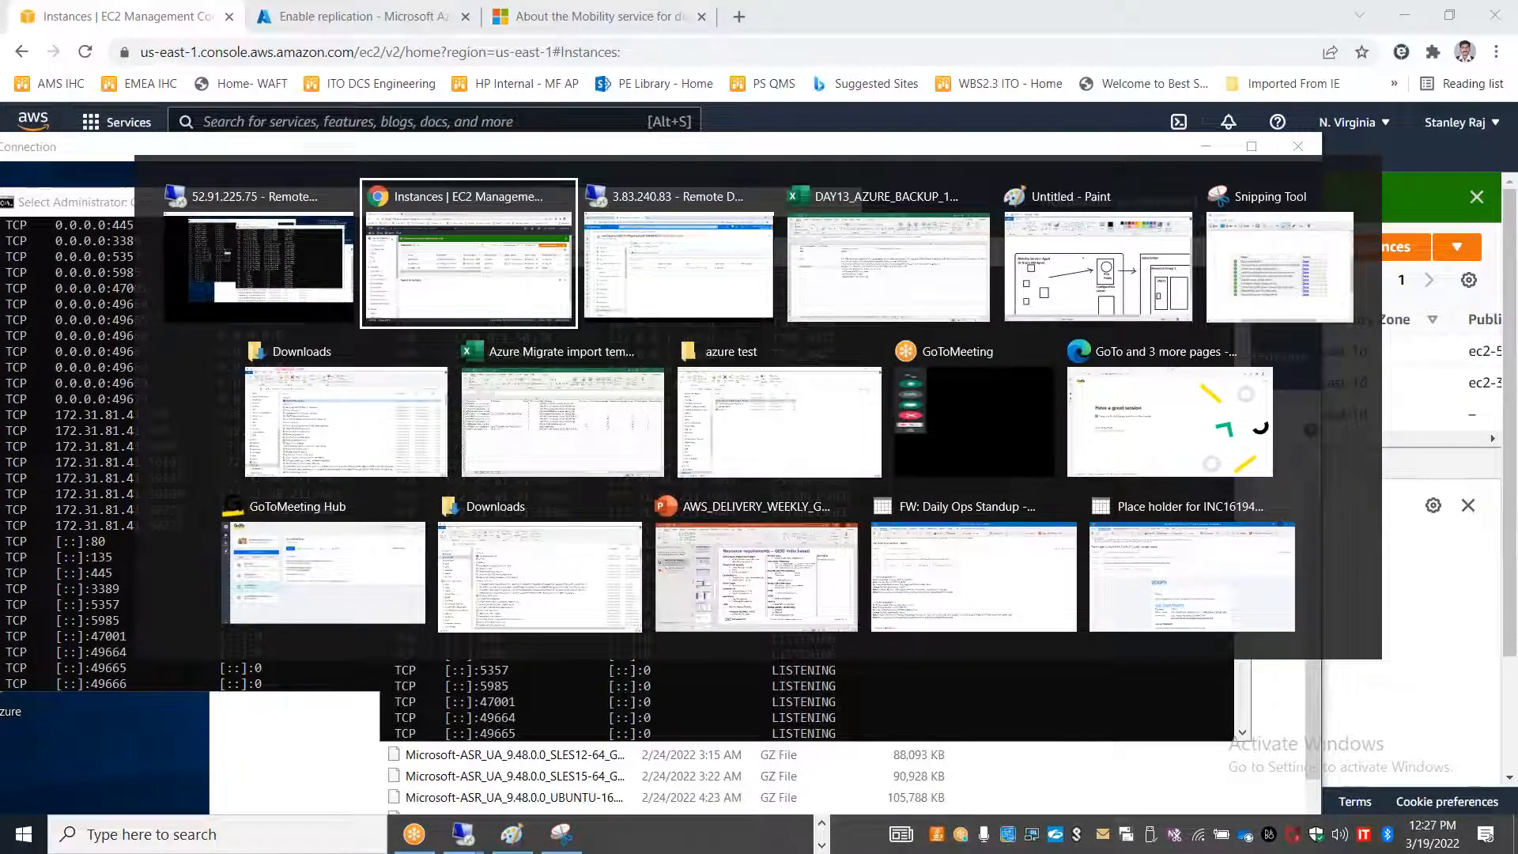
key("alt+Tab")
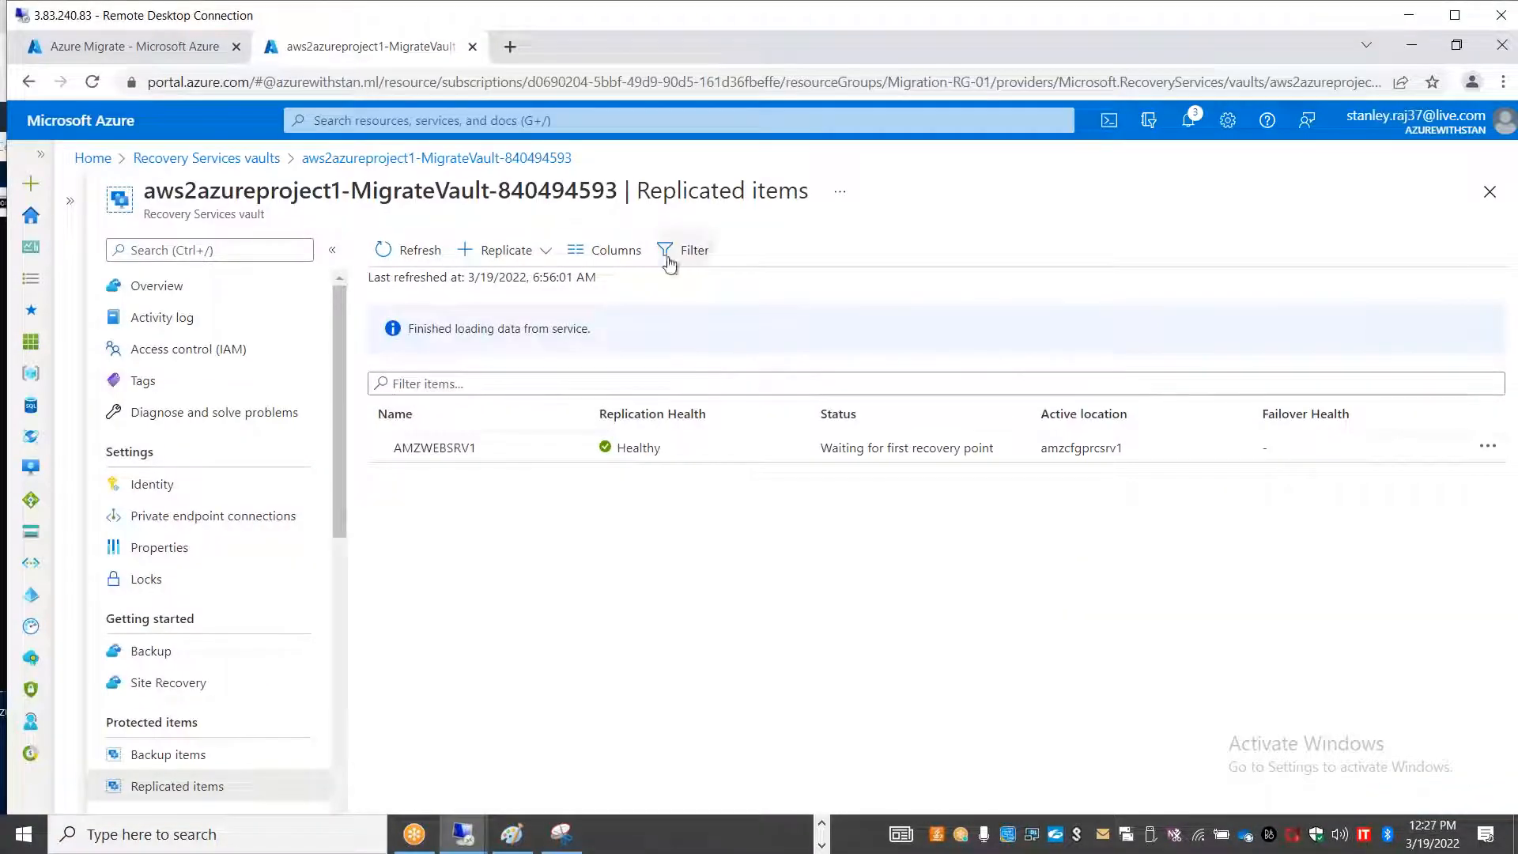
key("alt+Tab")
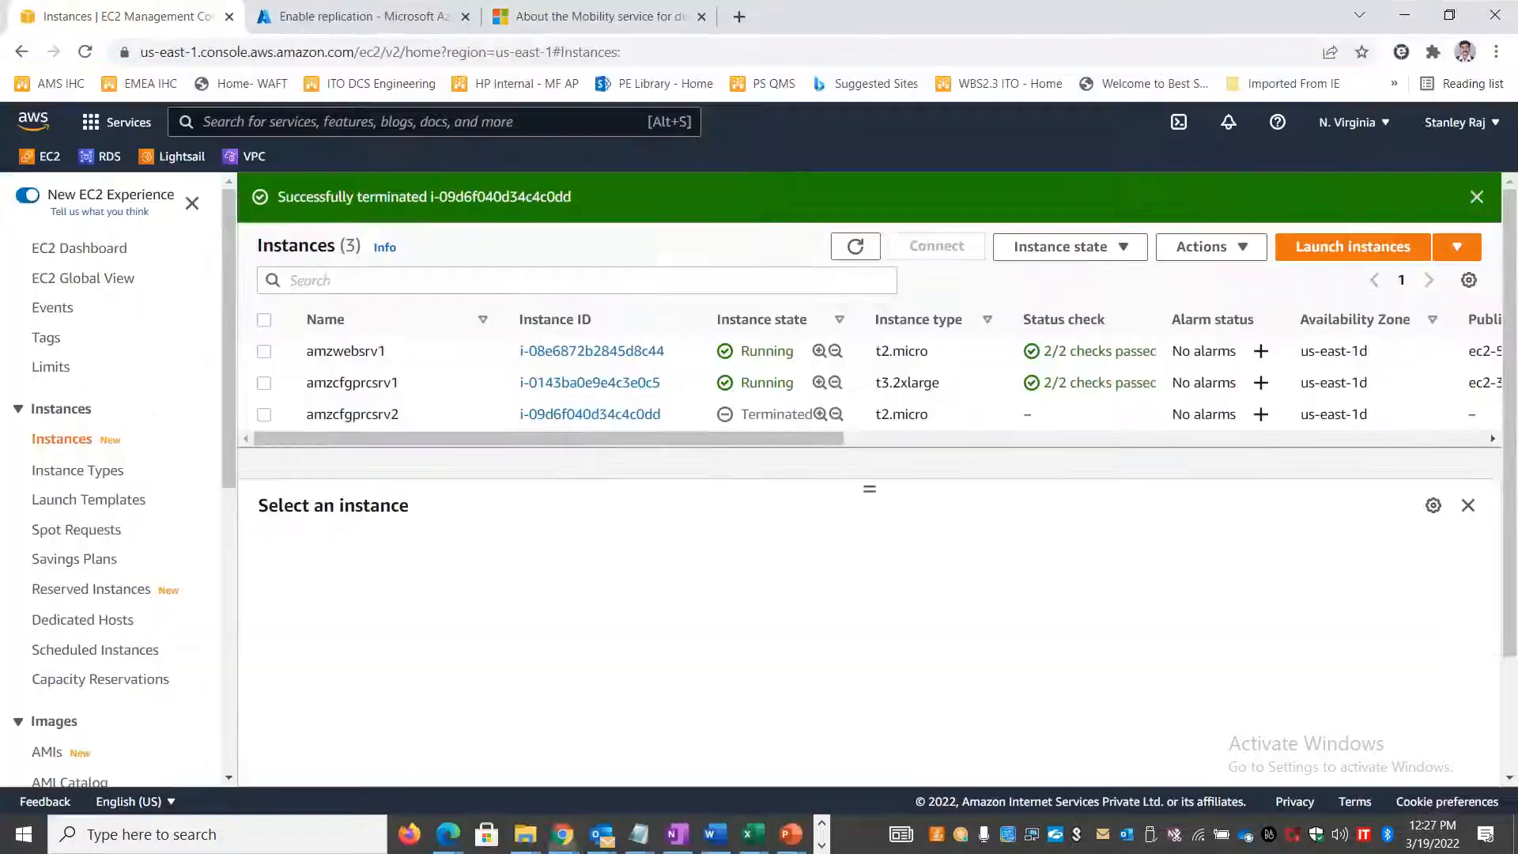
- Open the sqldbserver1 virtual machine's overview in the Azure portal and copy its public IP address
left_click(363, 17)
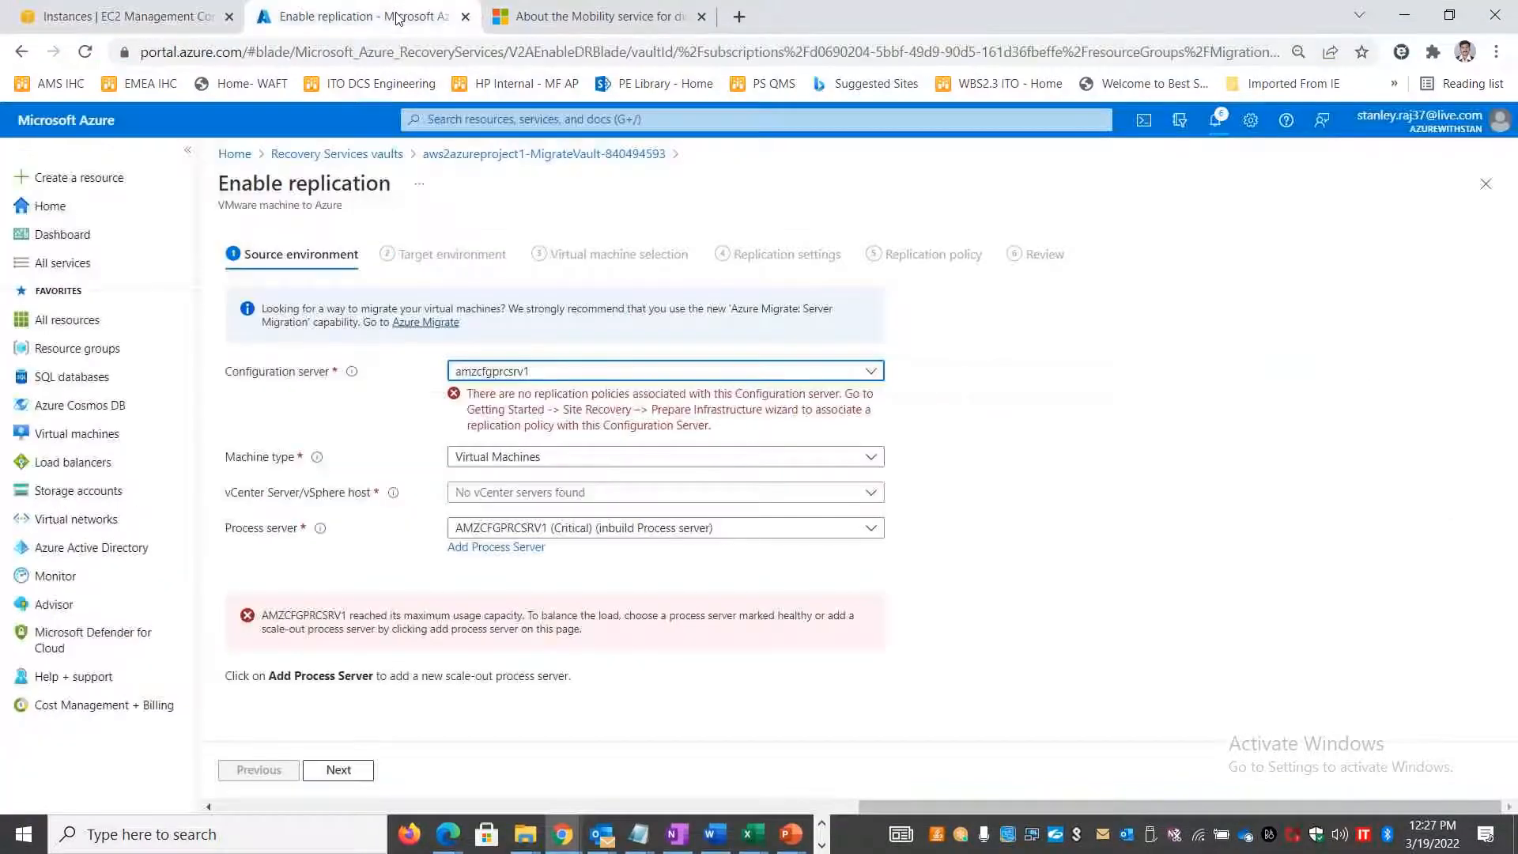
left_click(583, 21)
left_click(340, 27)
left_click(239, 156)
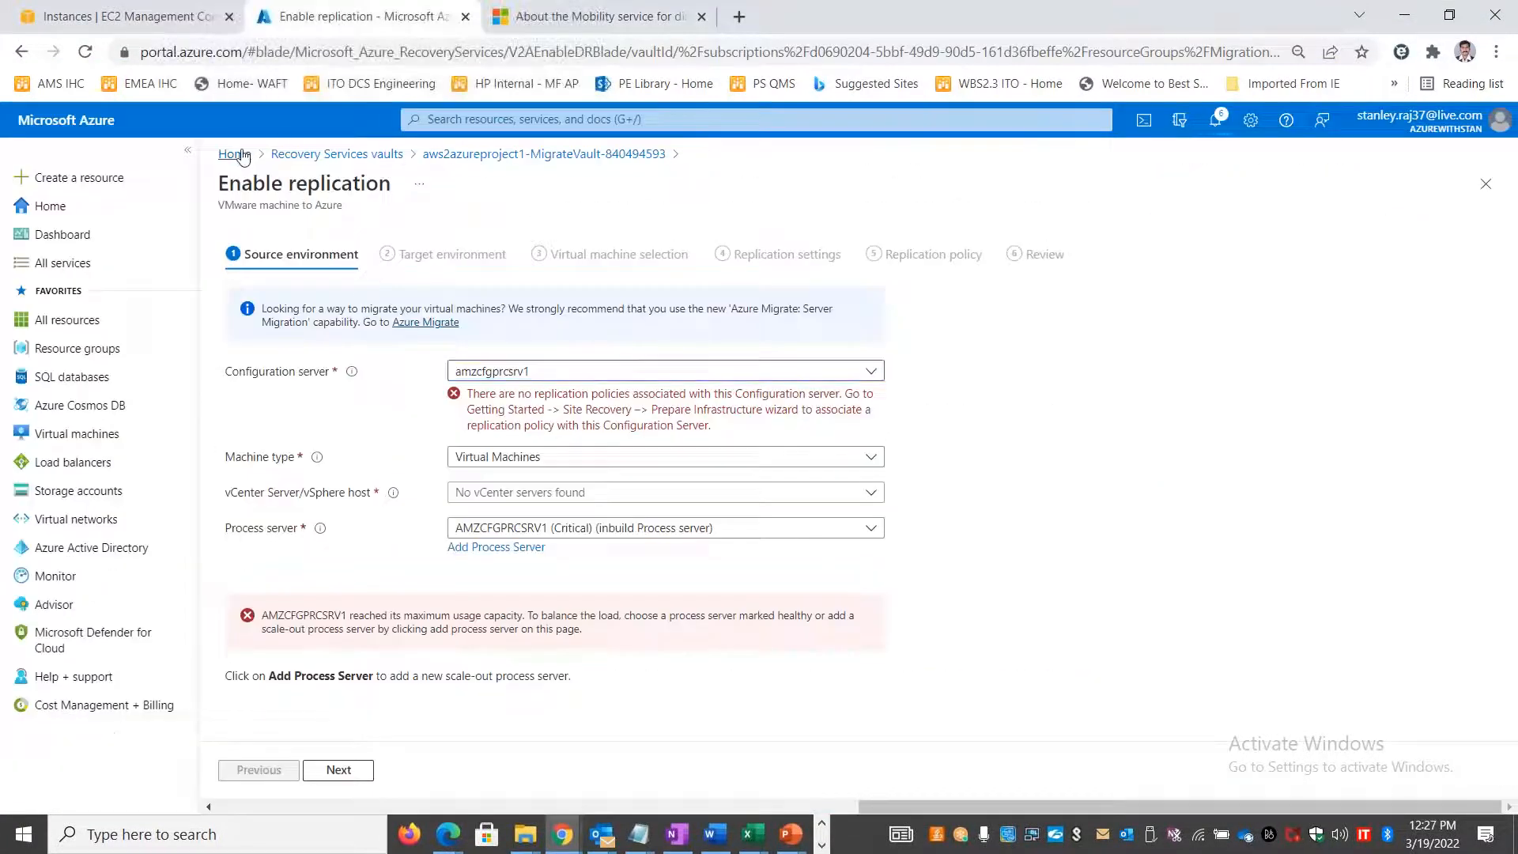
left_click(855, 163)
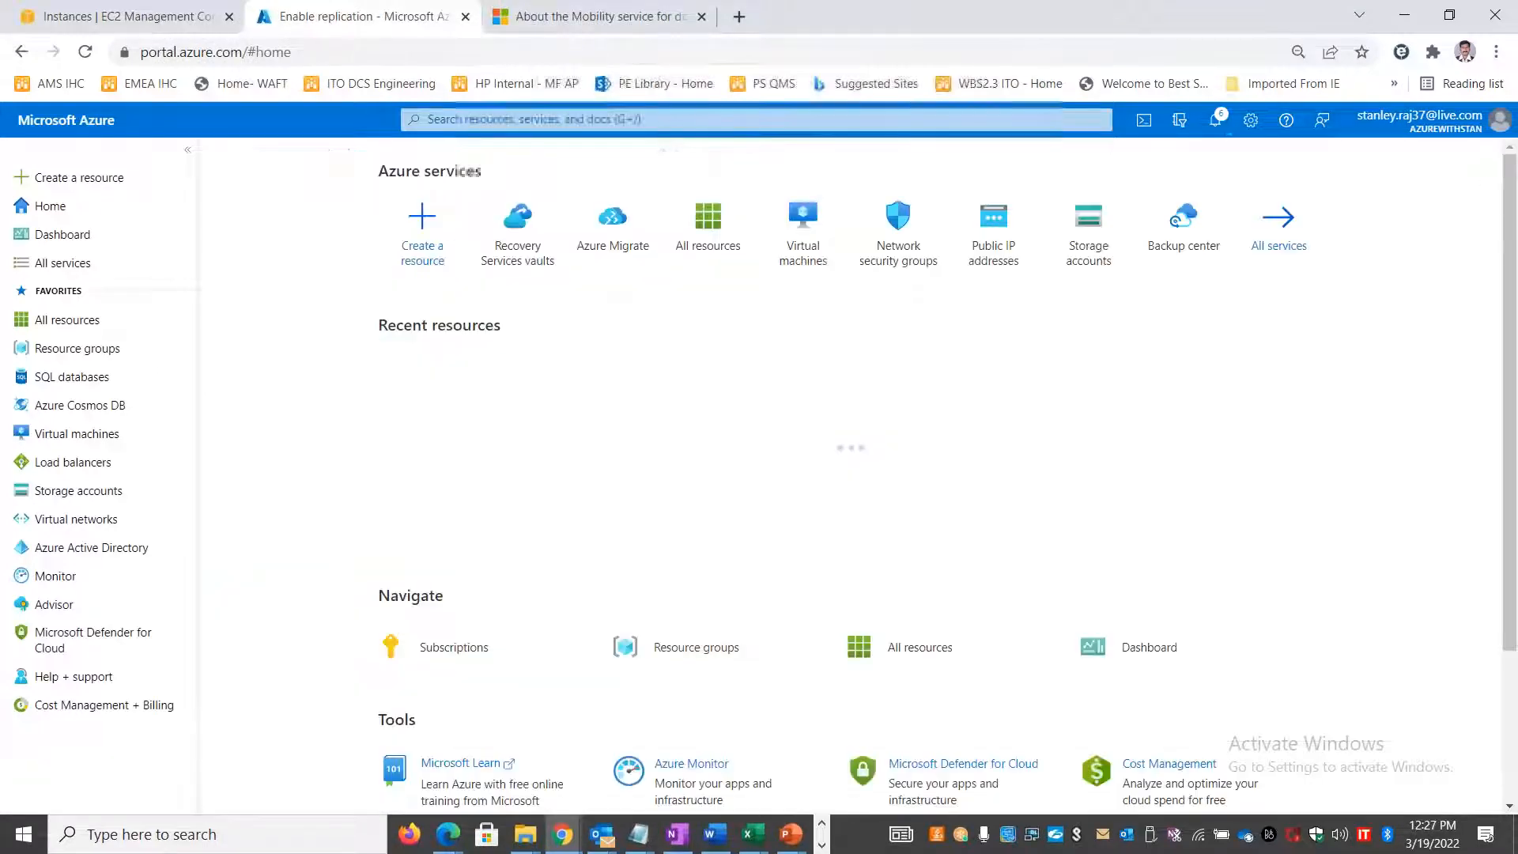
left_click(803, 229)
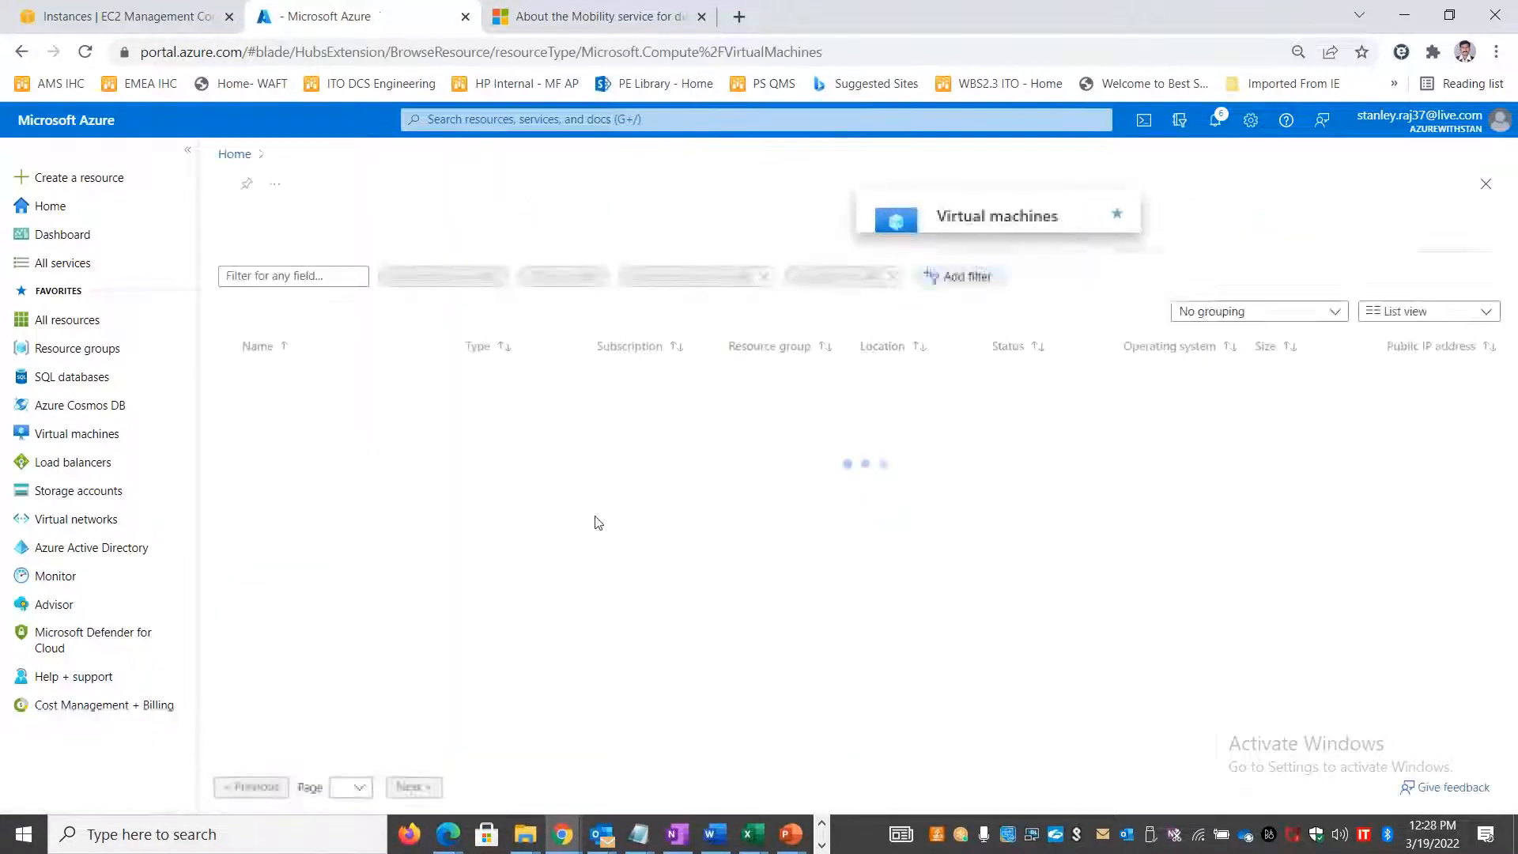
left_click(305, 377)
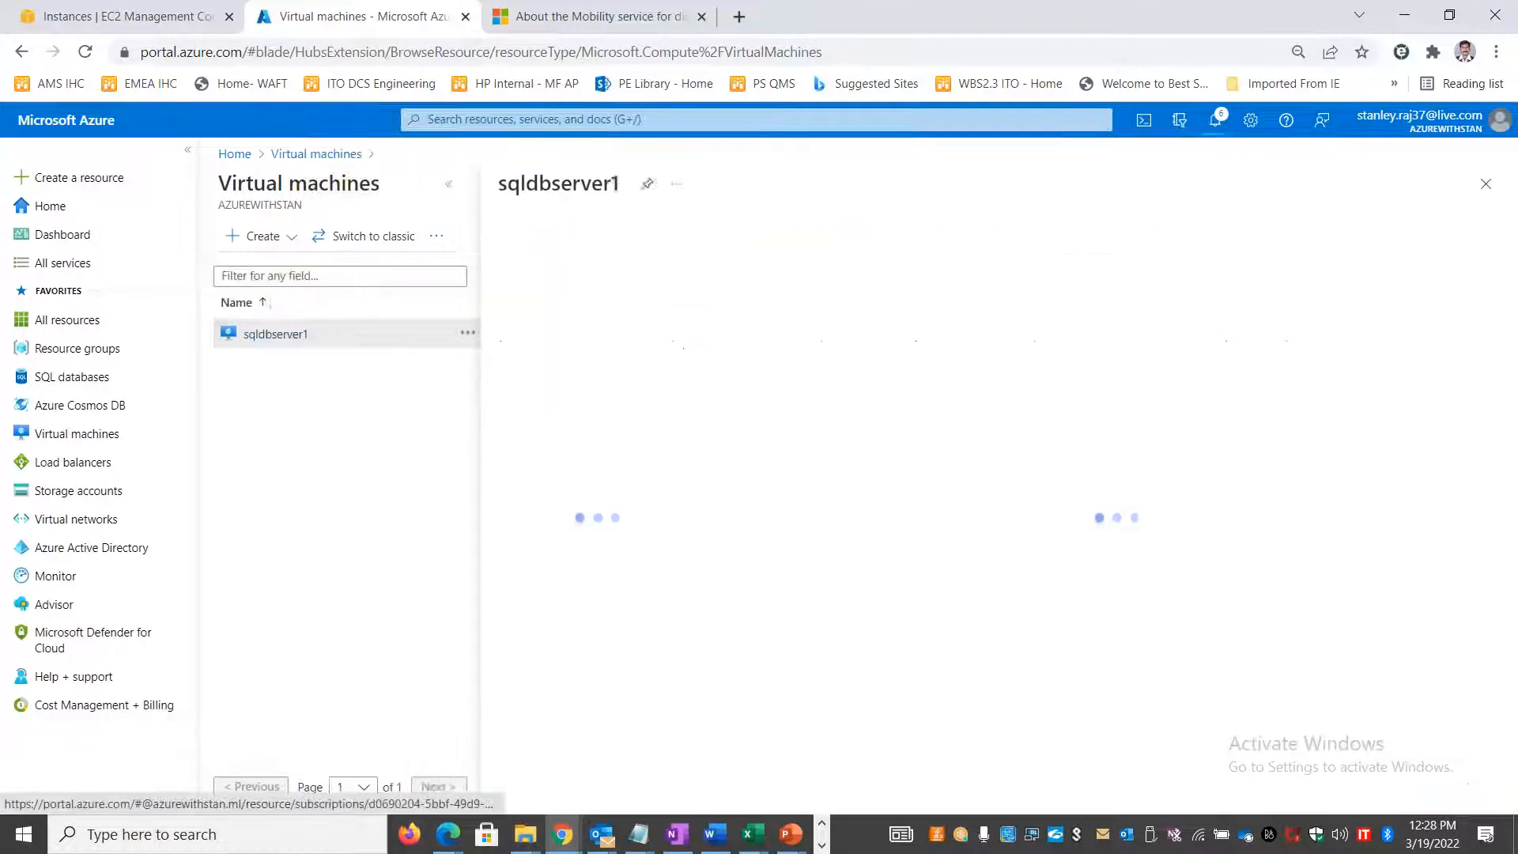
left_click(452, 188)
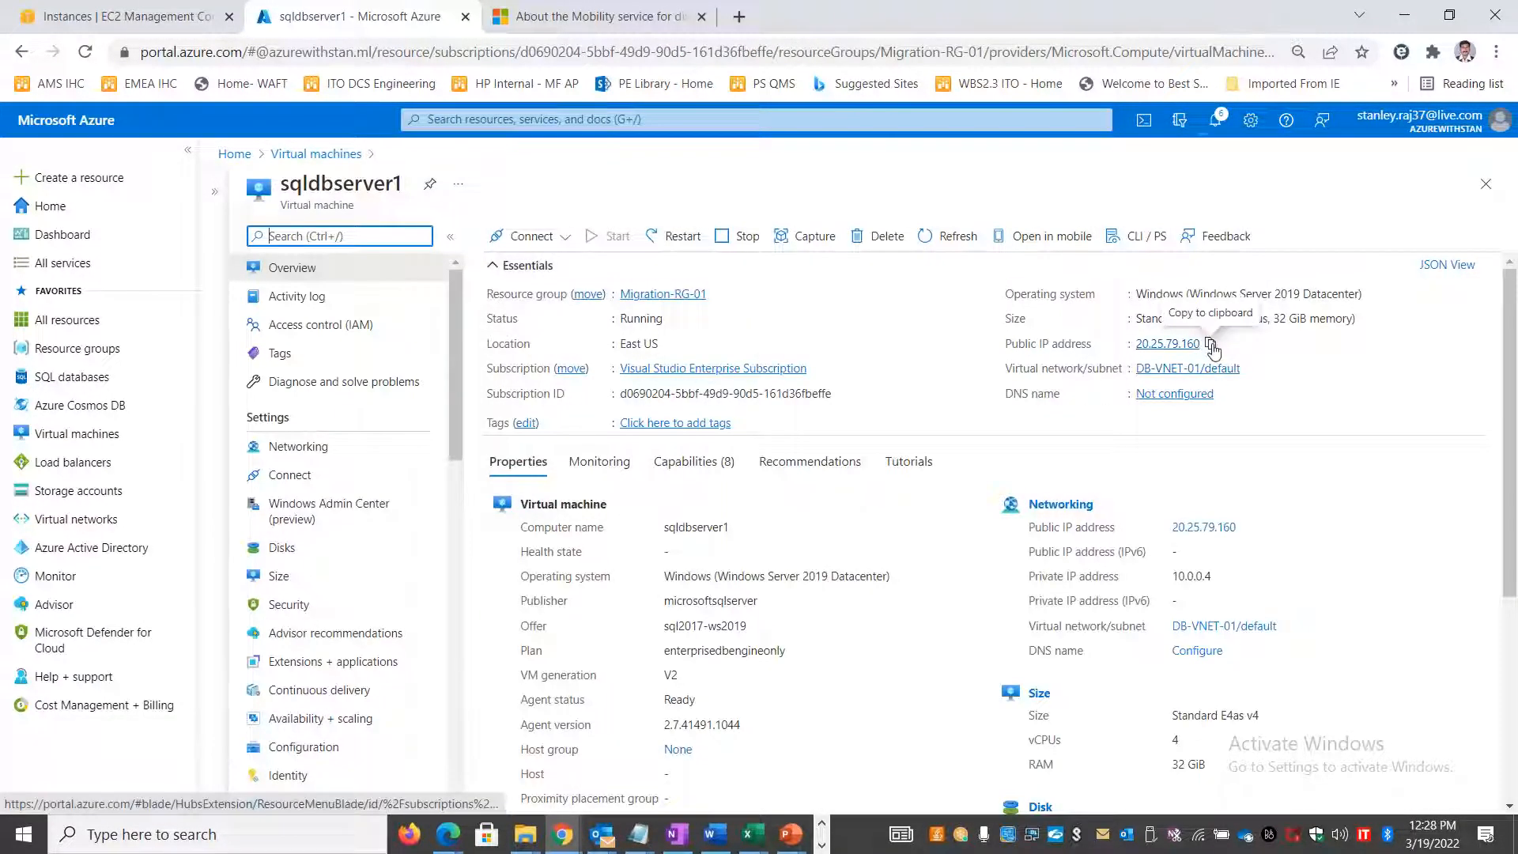
- Start a Remote Desktop connection to 20.25.79.160, signing in with the account password
key("super+r")
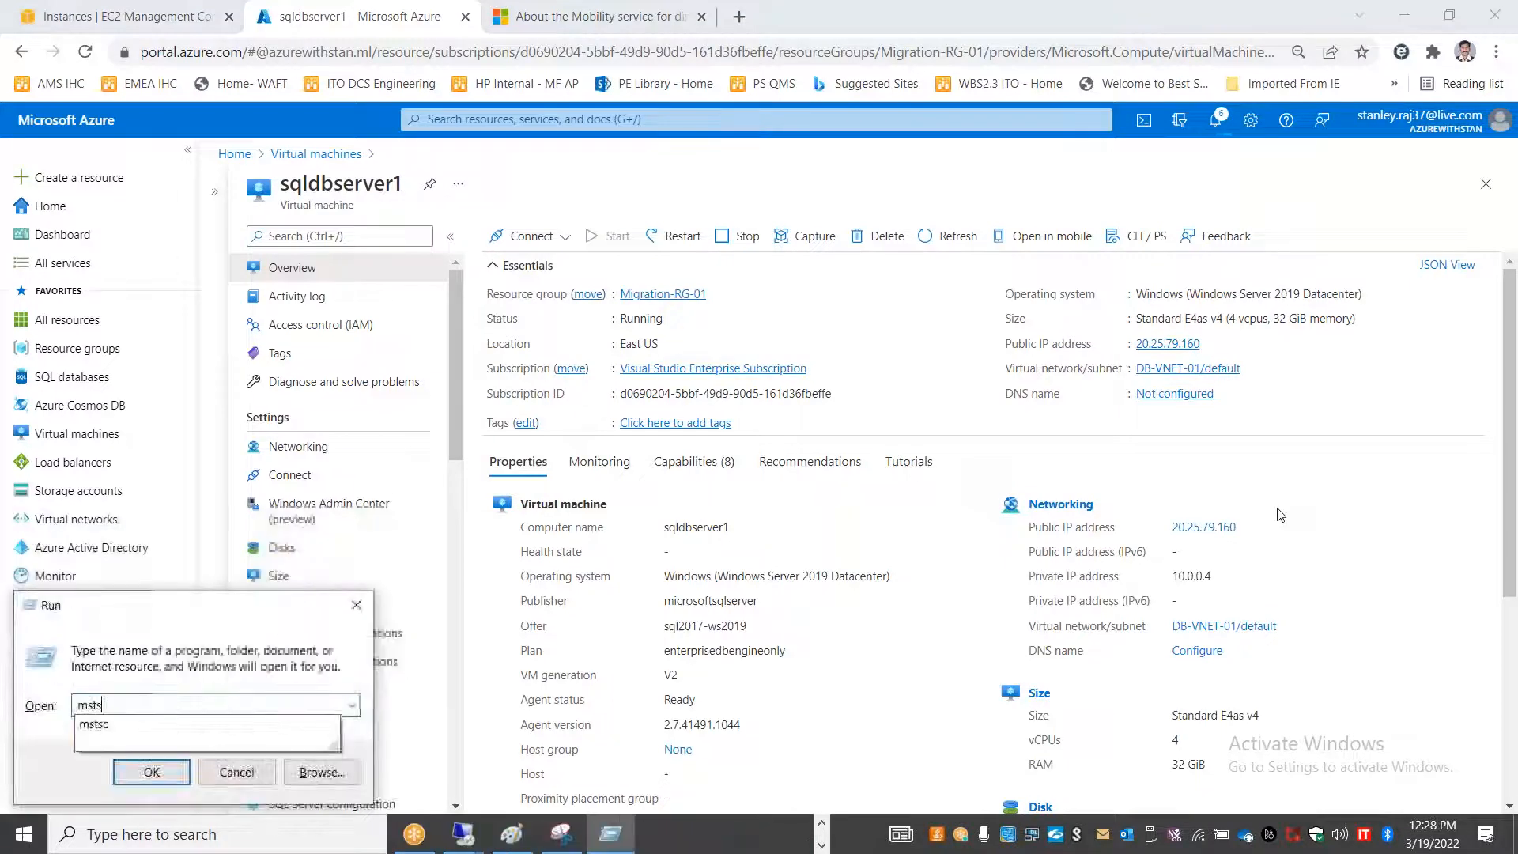
key("Return")
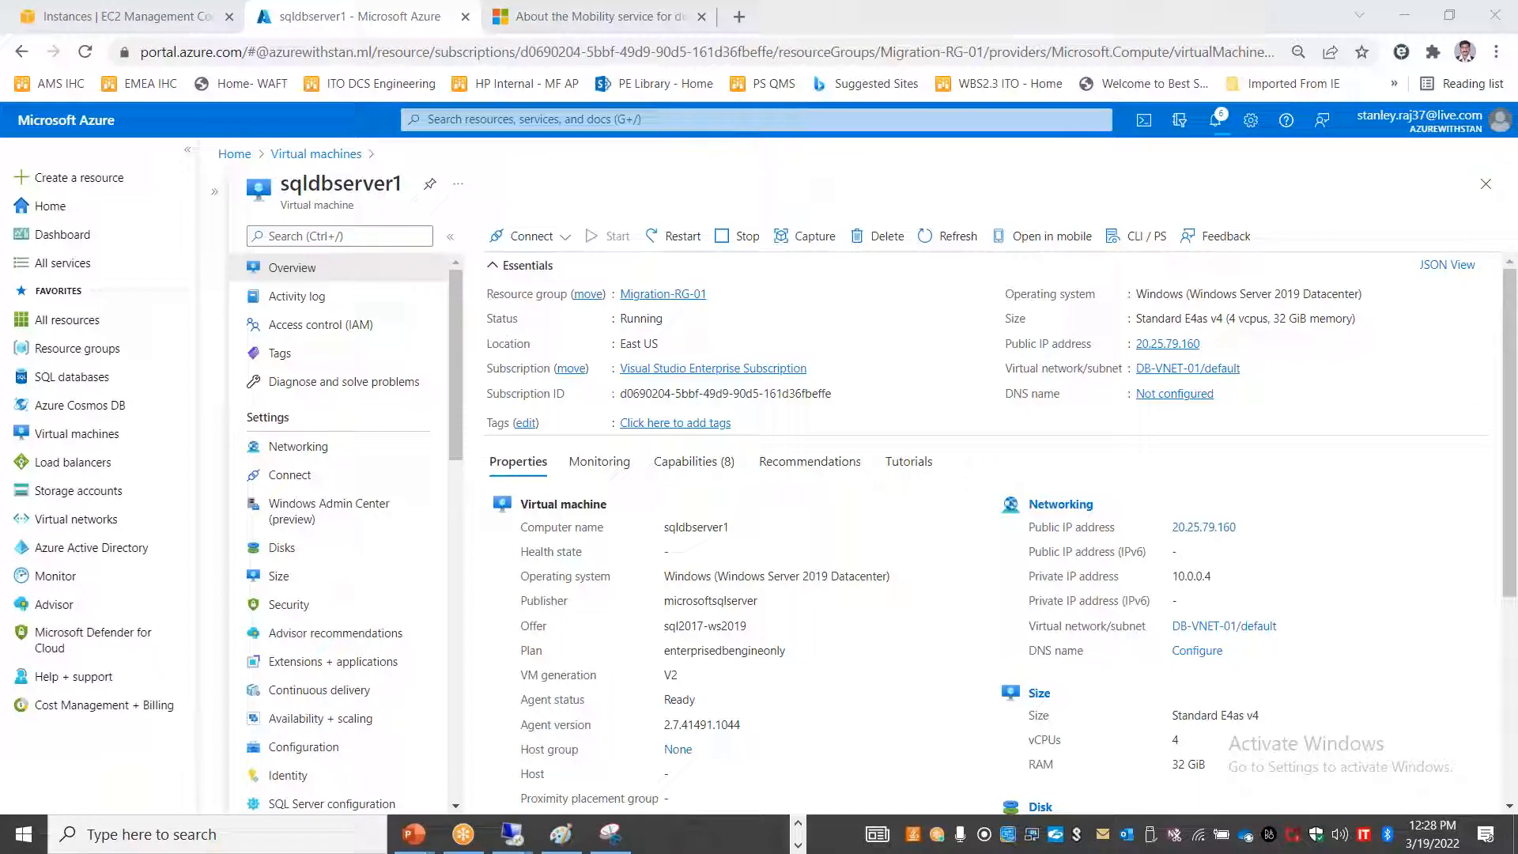
type("20.25.79.160")
left_click(830, 368)
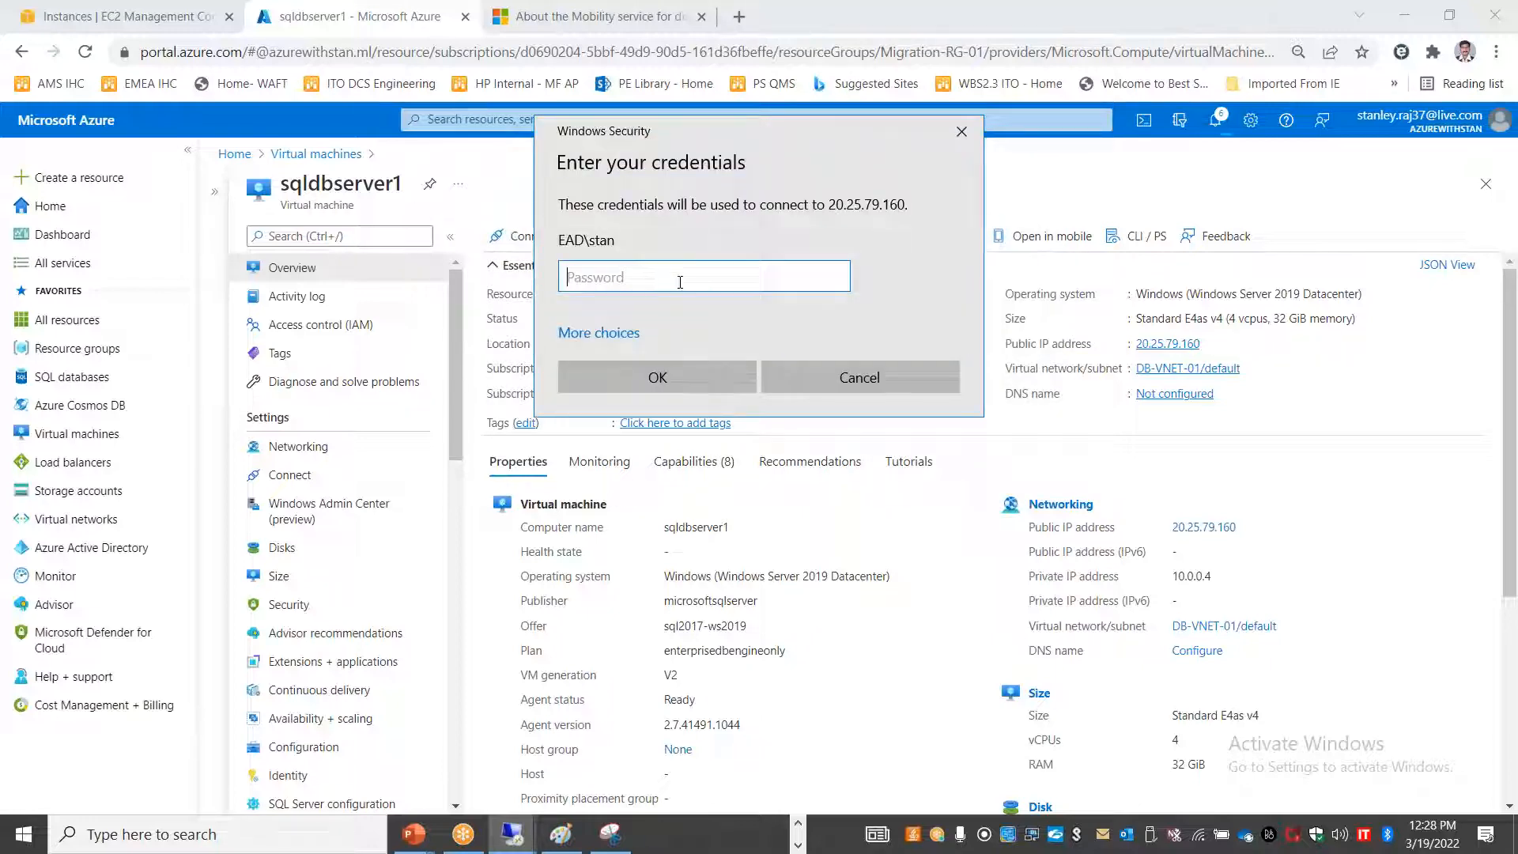
type("**********")
key("Return")
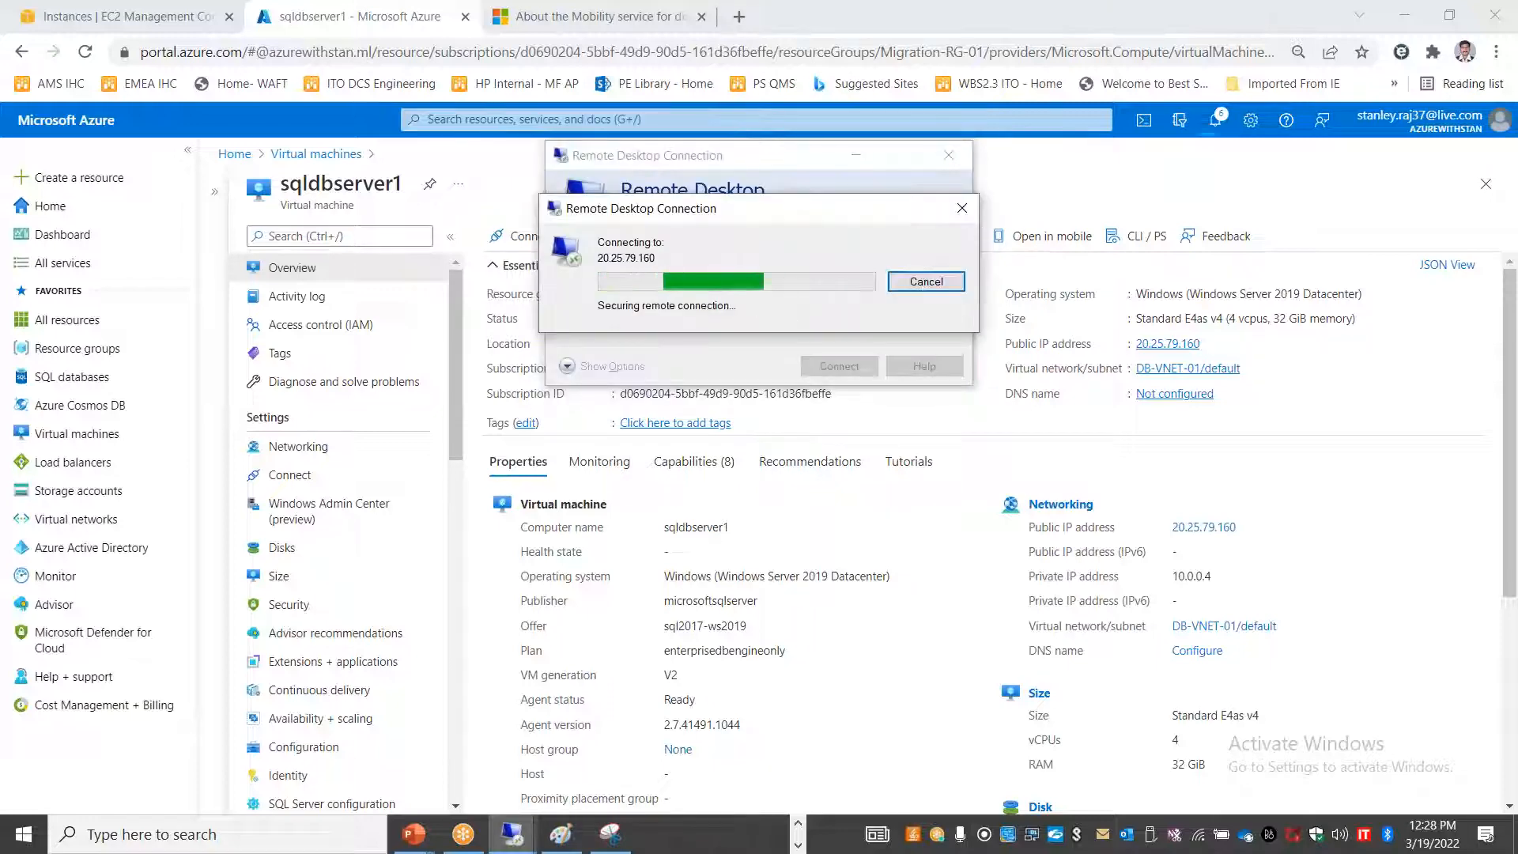
left_click(817, 430)
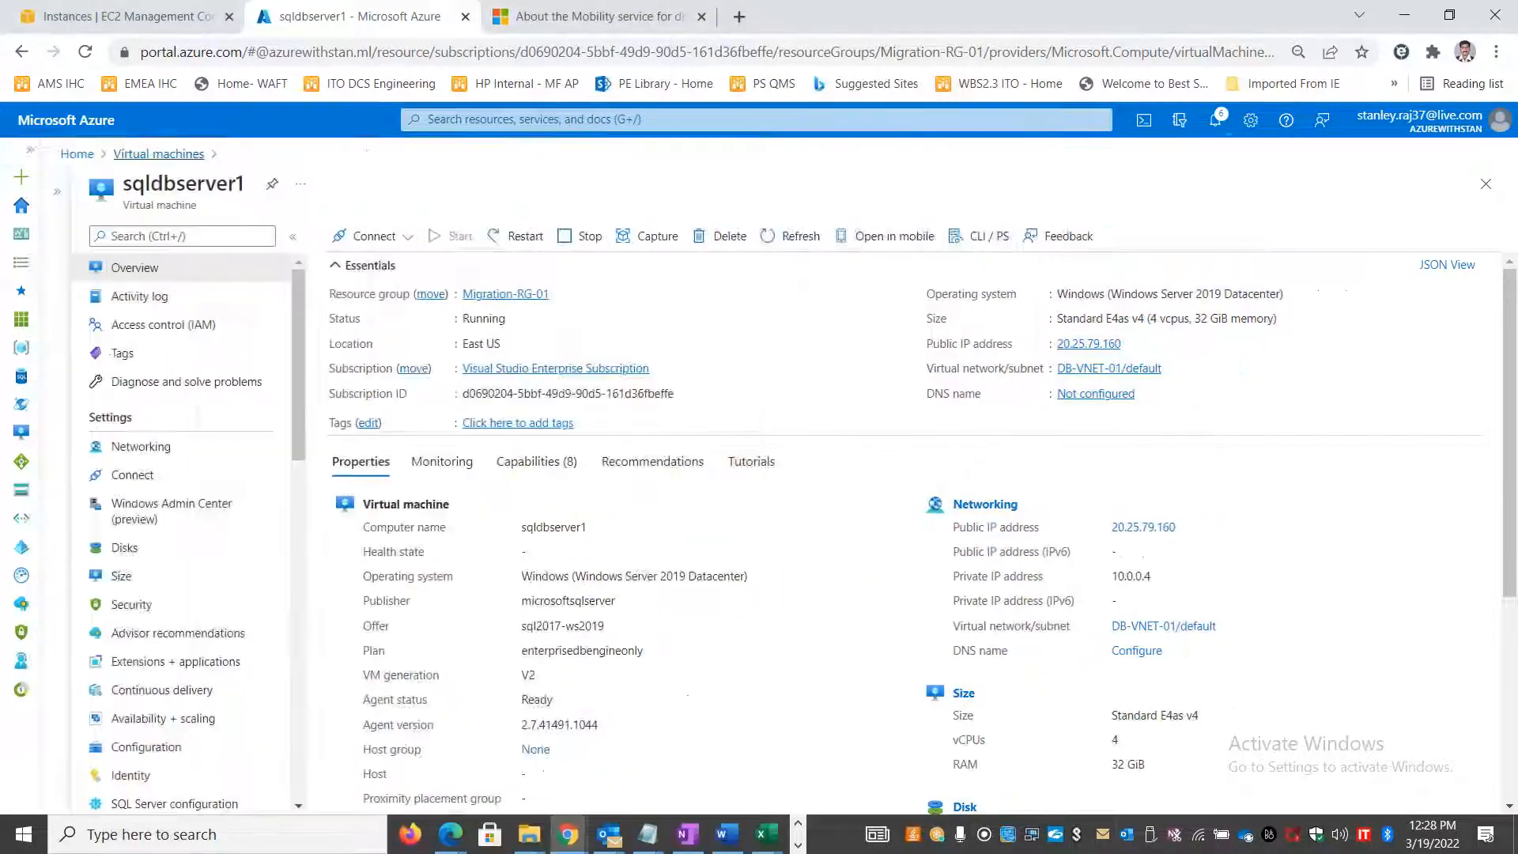
- Switch to the 20.25.79.160 remote session and close the Windows Admin Center notice and Server Manager
left_click(799, 844)
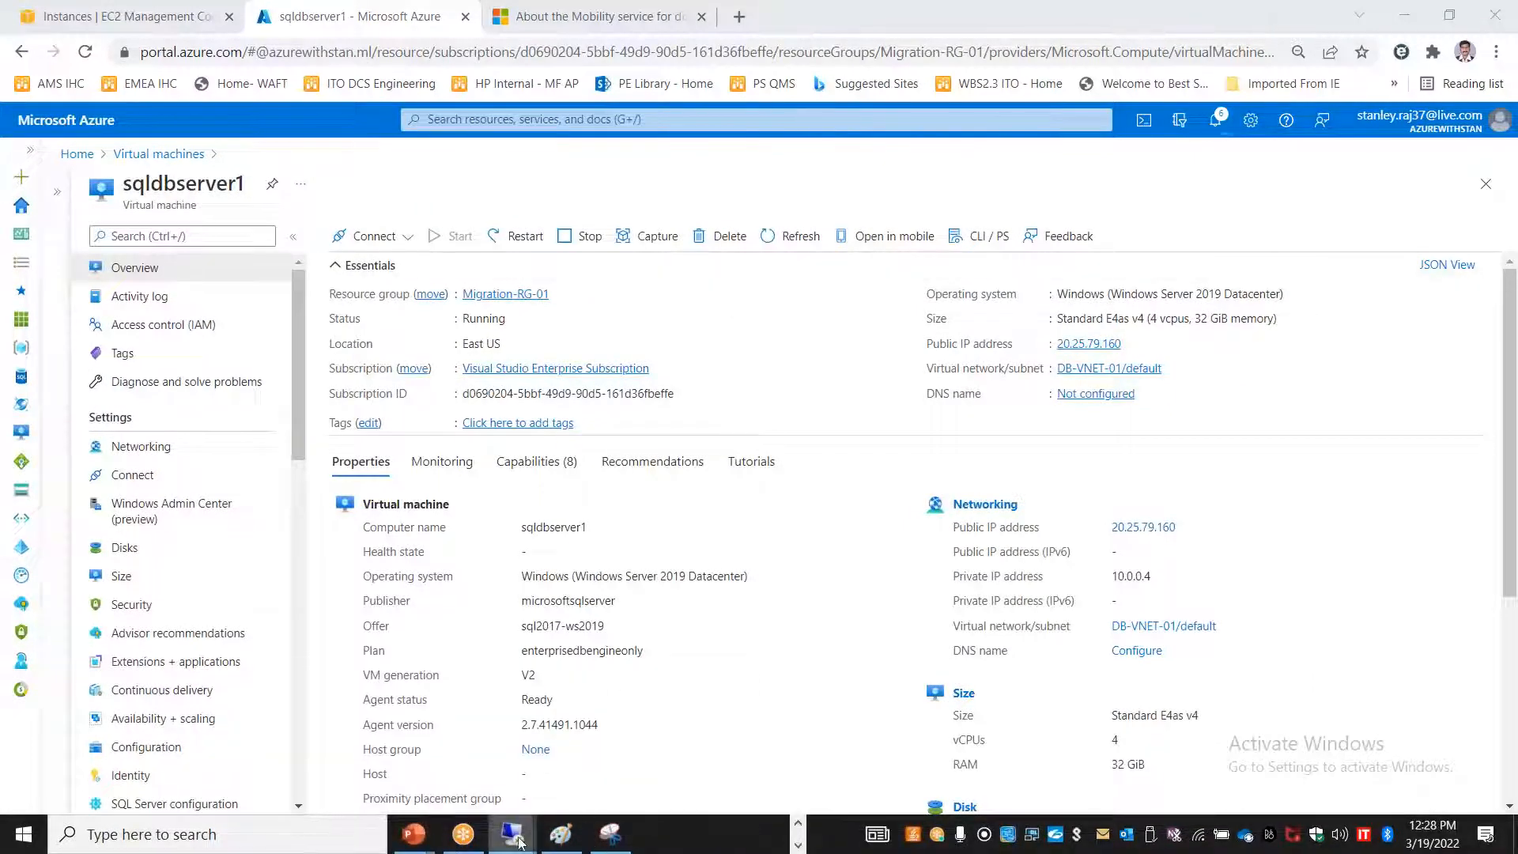
mouse_move(518, 841)
left_click(691, 683)
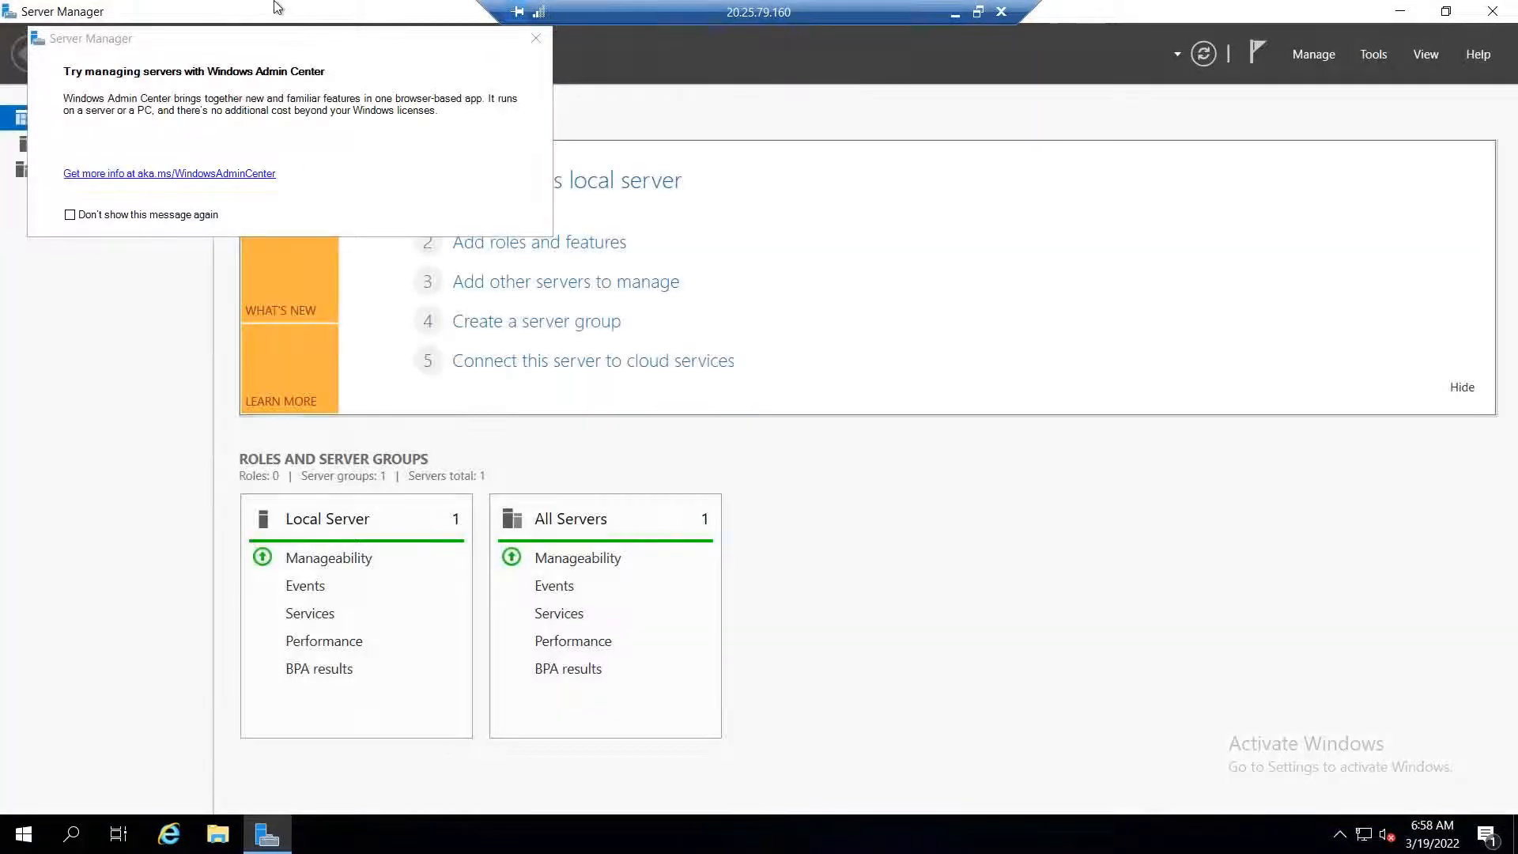
left_click(536, 38)
left_click(10, 11)
left_click(32, 132)
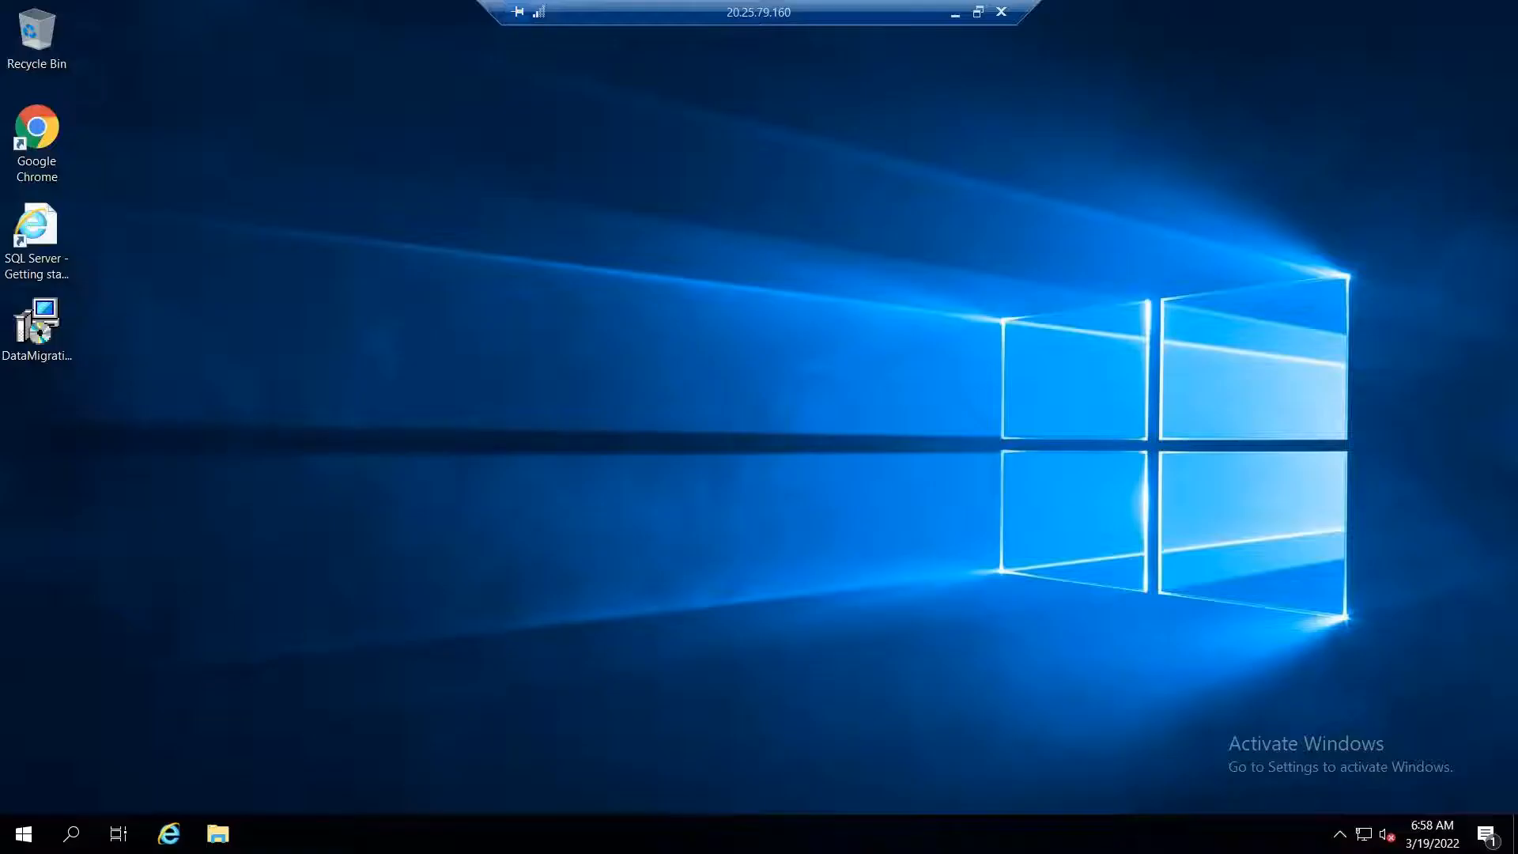
- Install Microsoft Data Migration Assistant from the desktop installer, accepting the license terms, and launch it on finishing
left_click(46, 323)
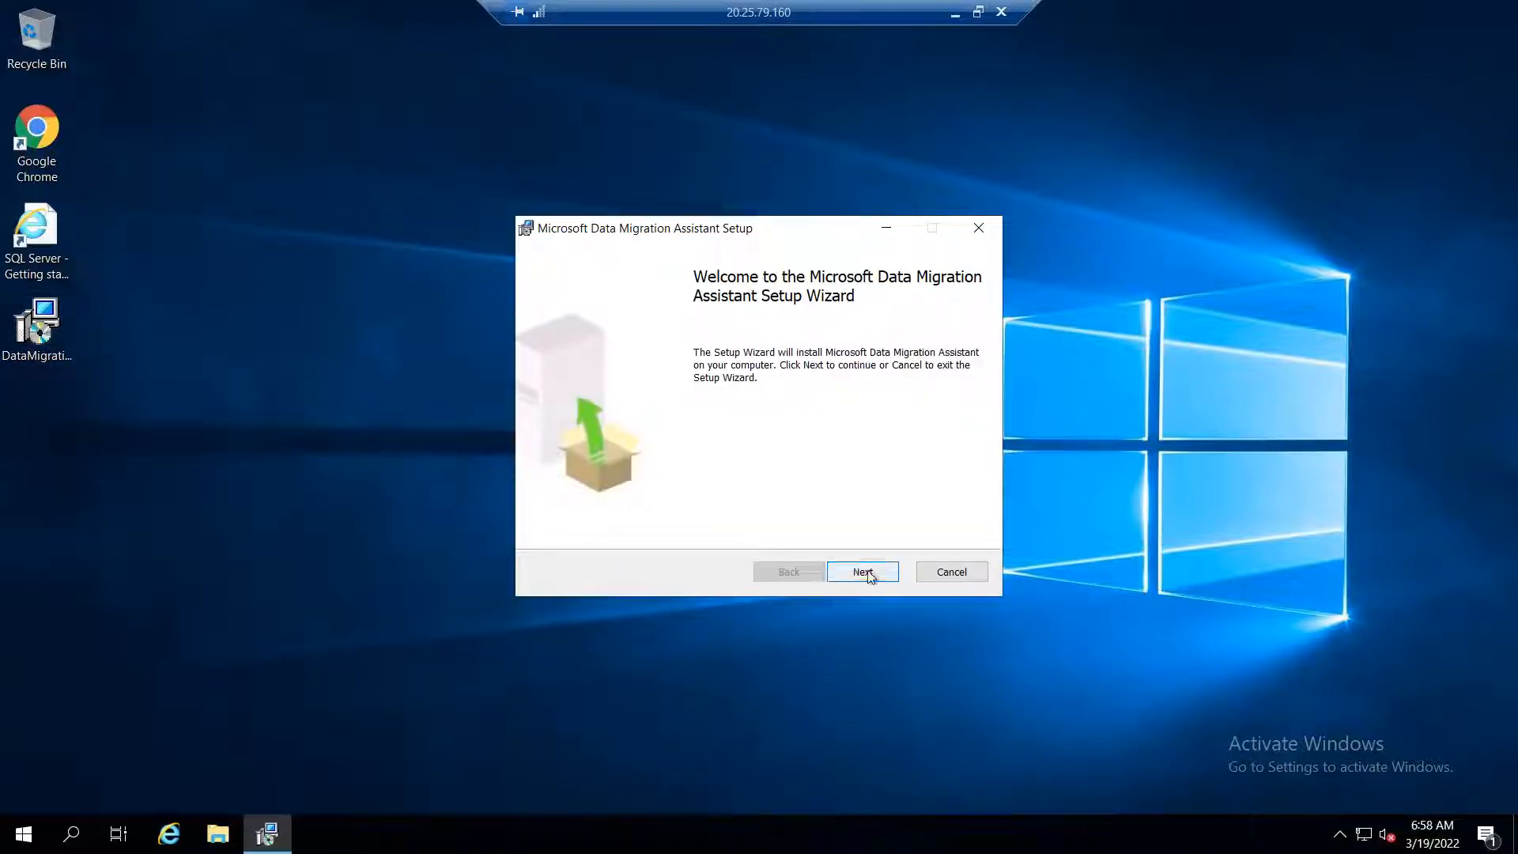
left_click(866, 573)
left_click(614, 528)
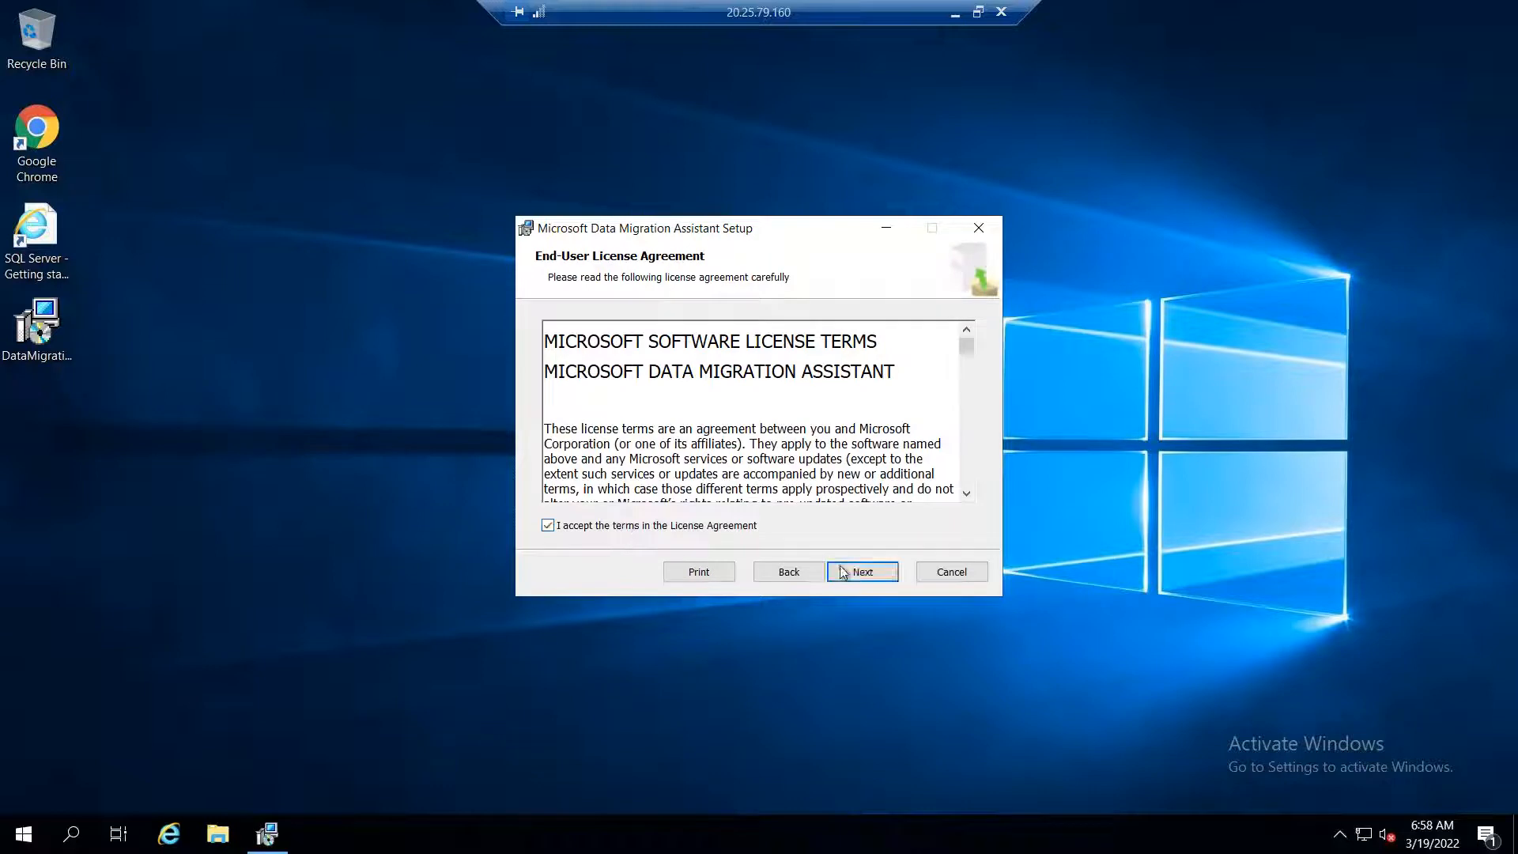
left_click(863, 570)
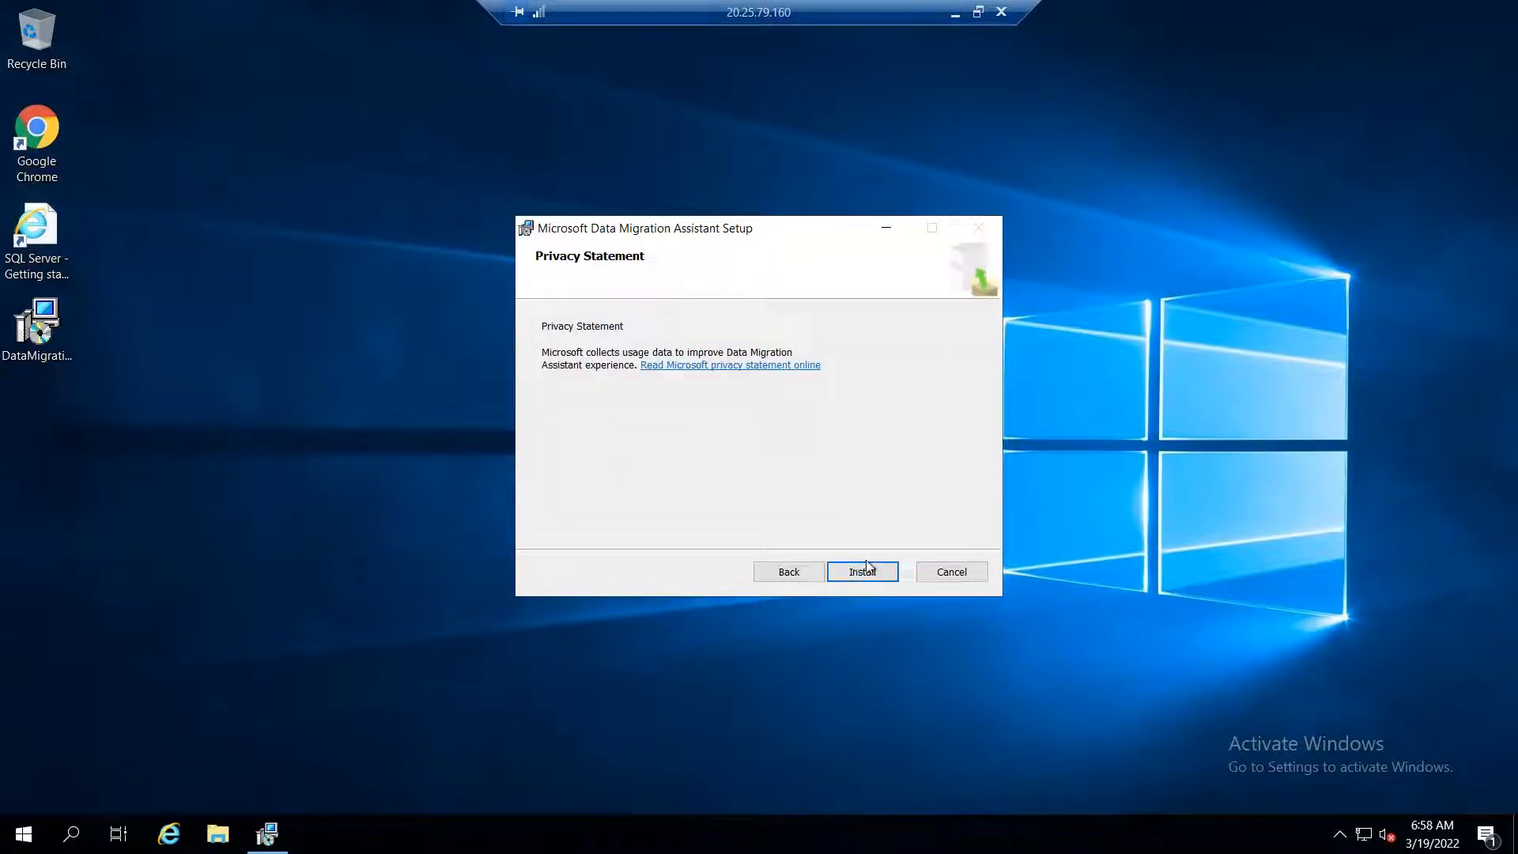
left_click(864, 569)
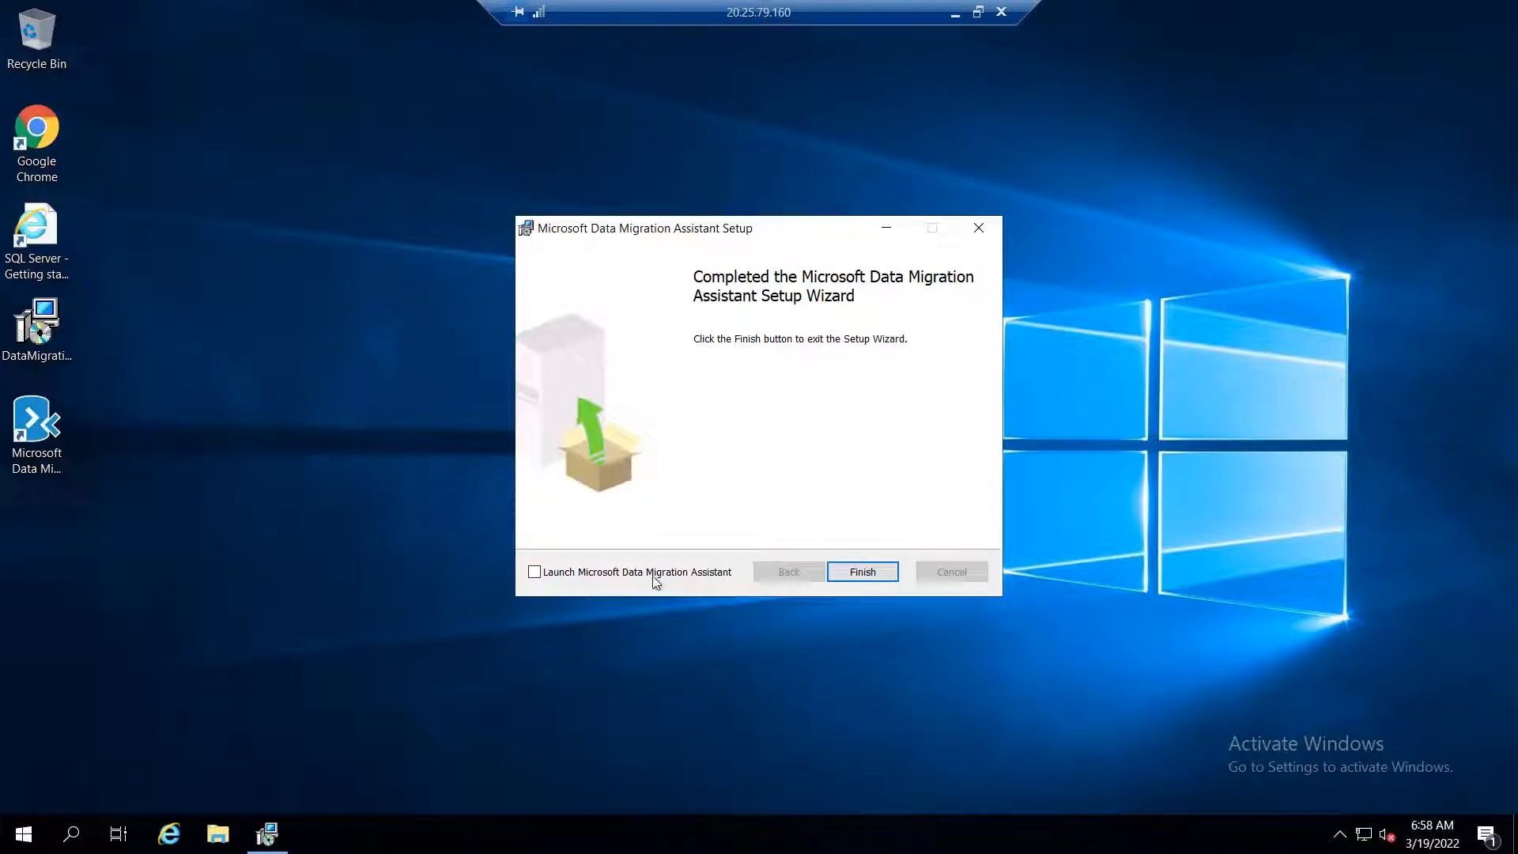
left_click(879, 580)
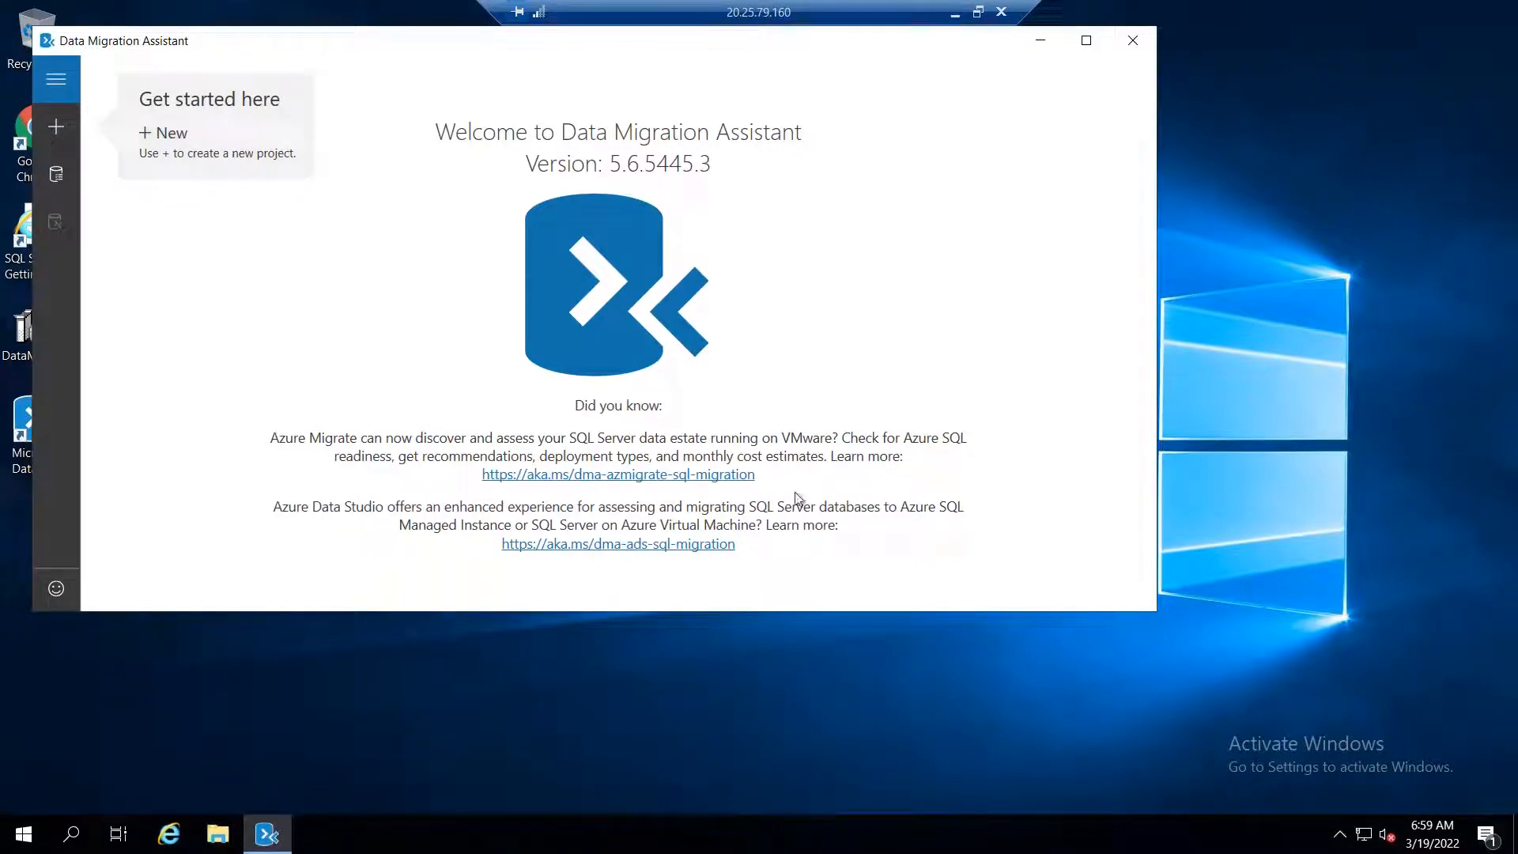
- Create the Database Engine assessment project onprem2azureproj1 with SQL Server as source and SQL Server on Azure Virtual Machines as target
left_click(55, 133)
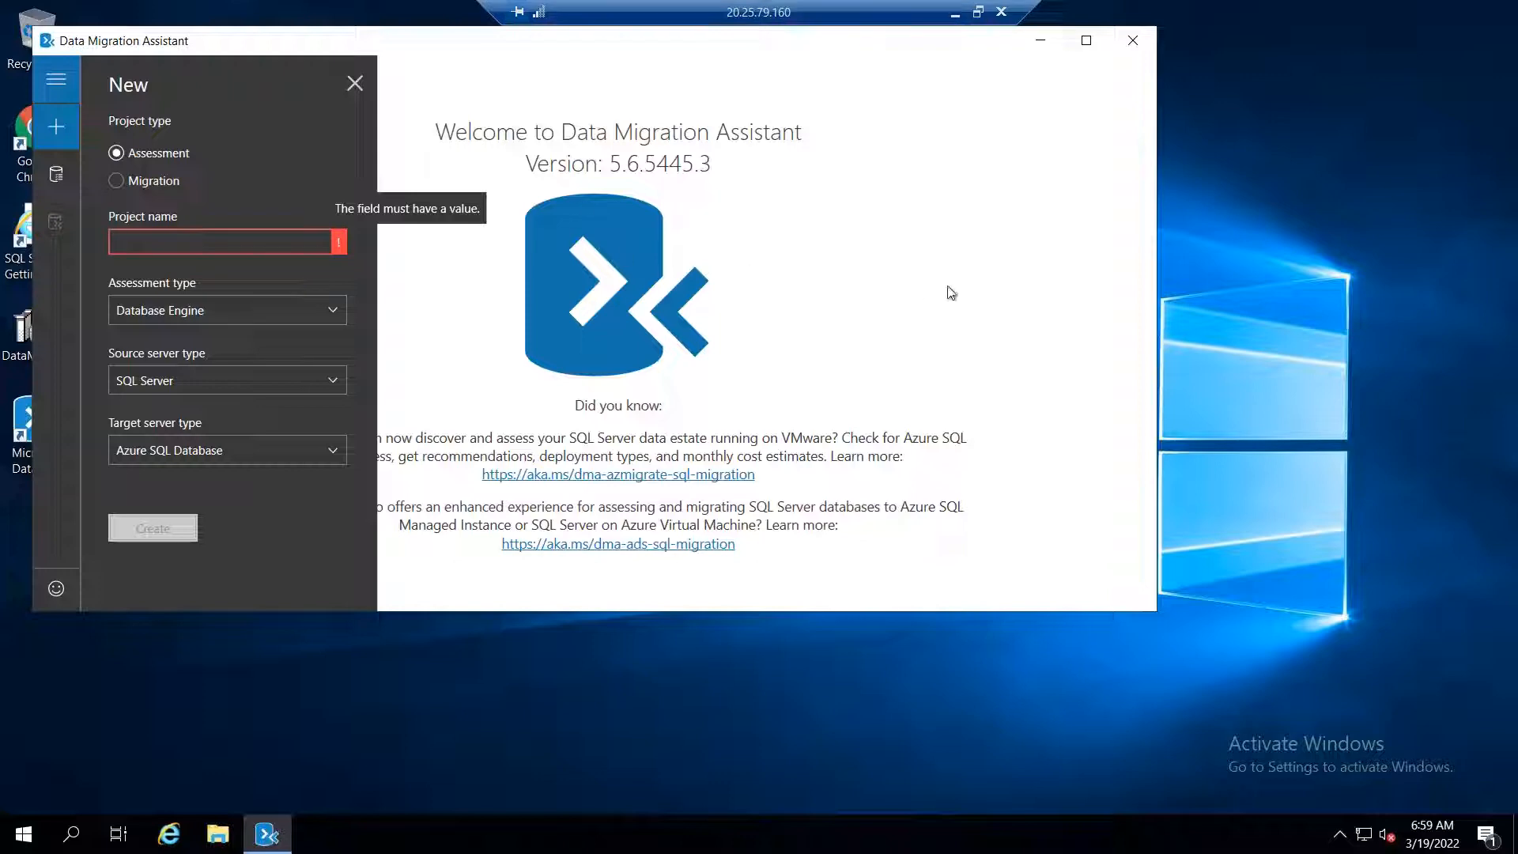
type("on")
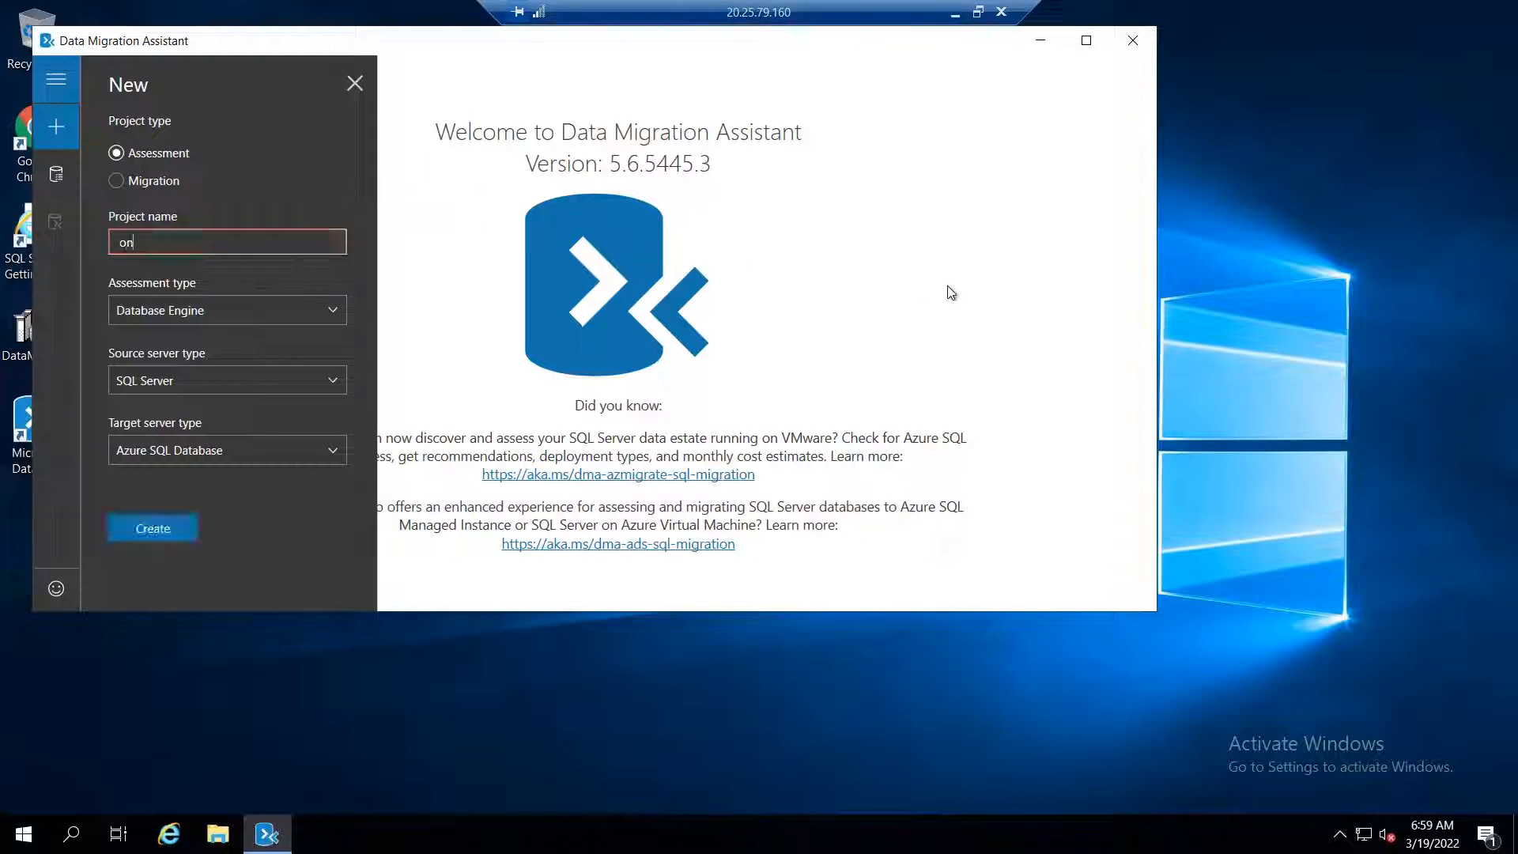
type("prem2azureproj1")
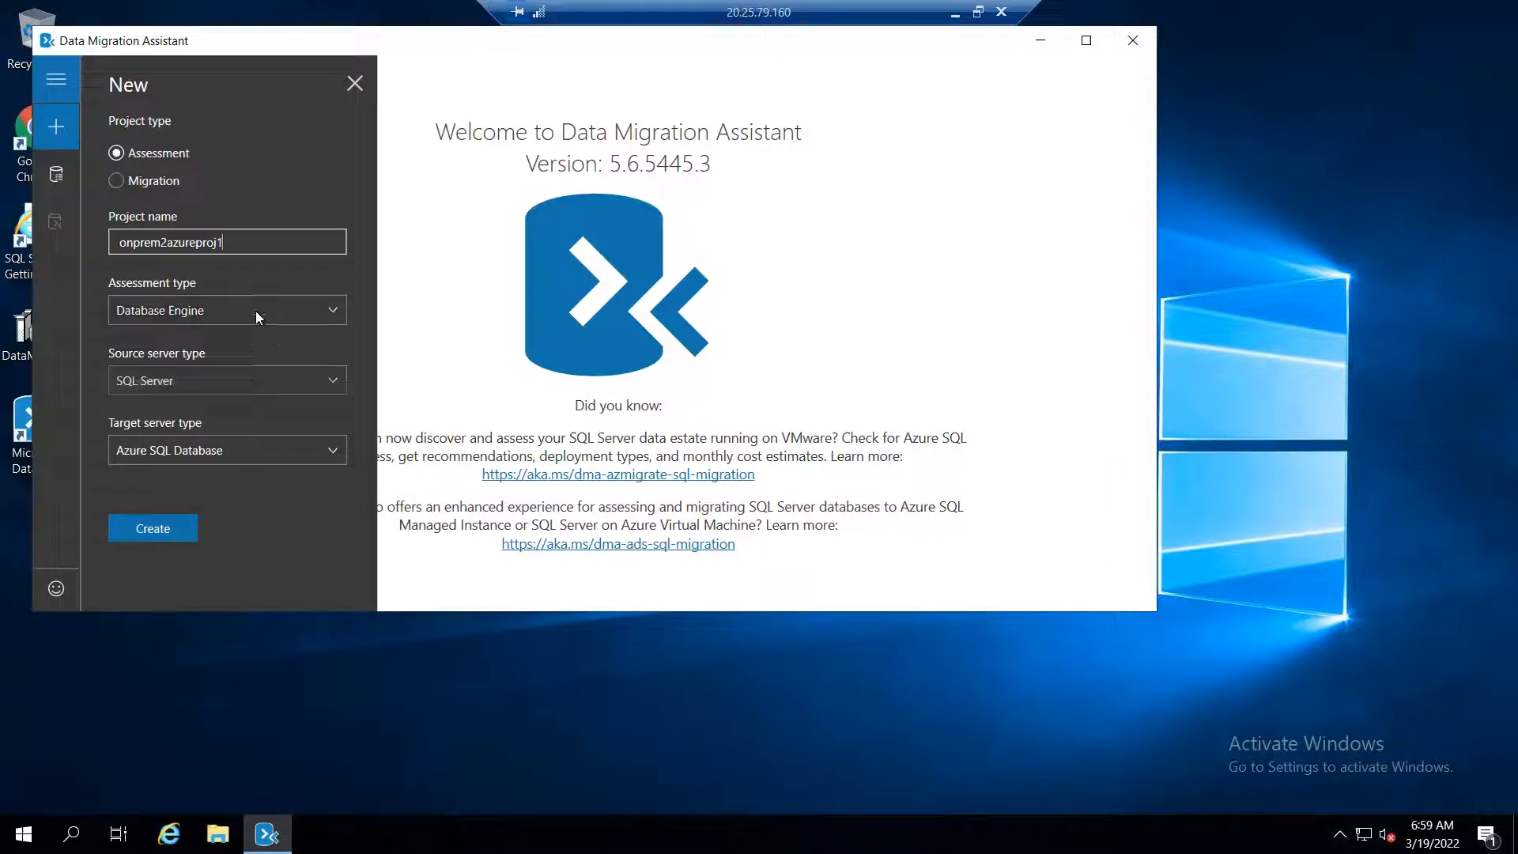
left_click(250, 377)
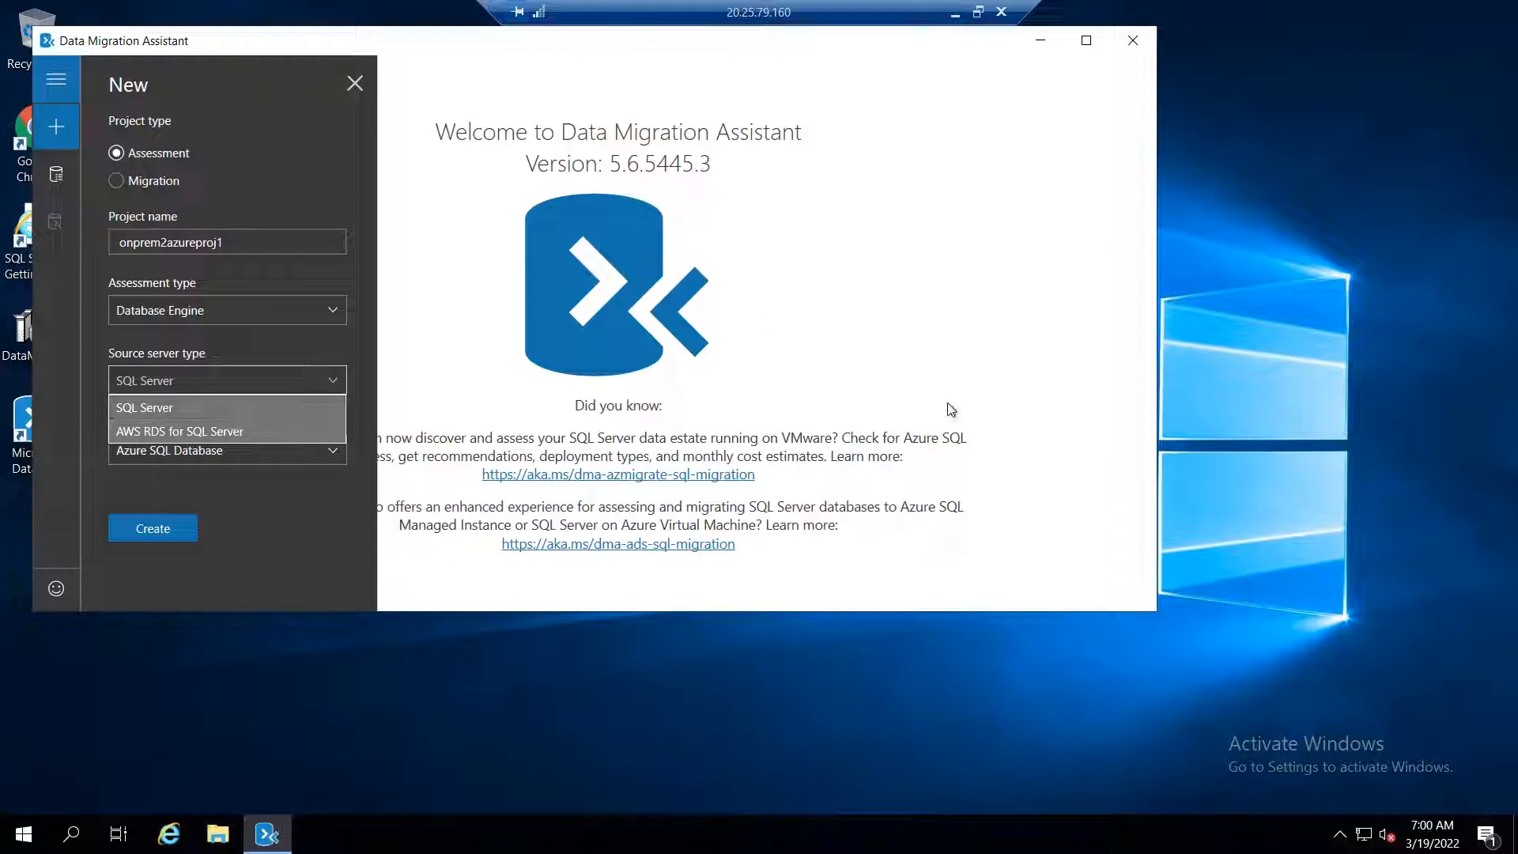
left_click(241, 407)
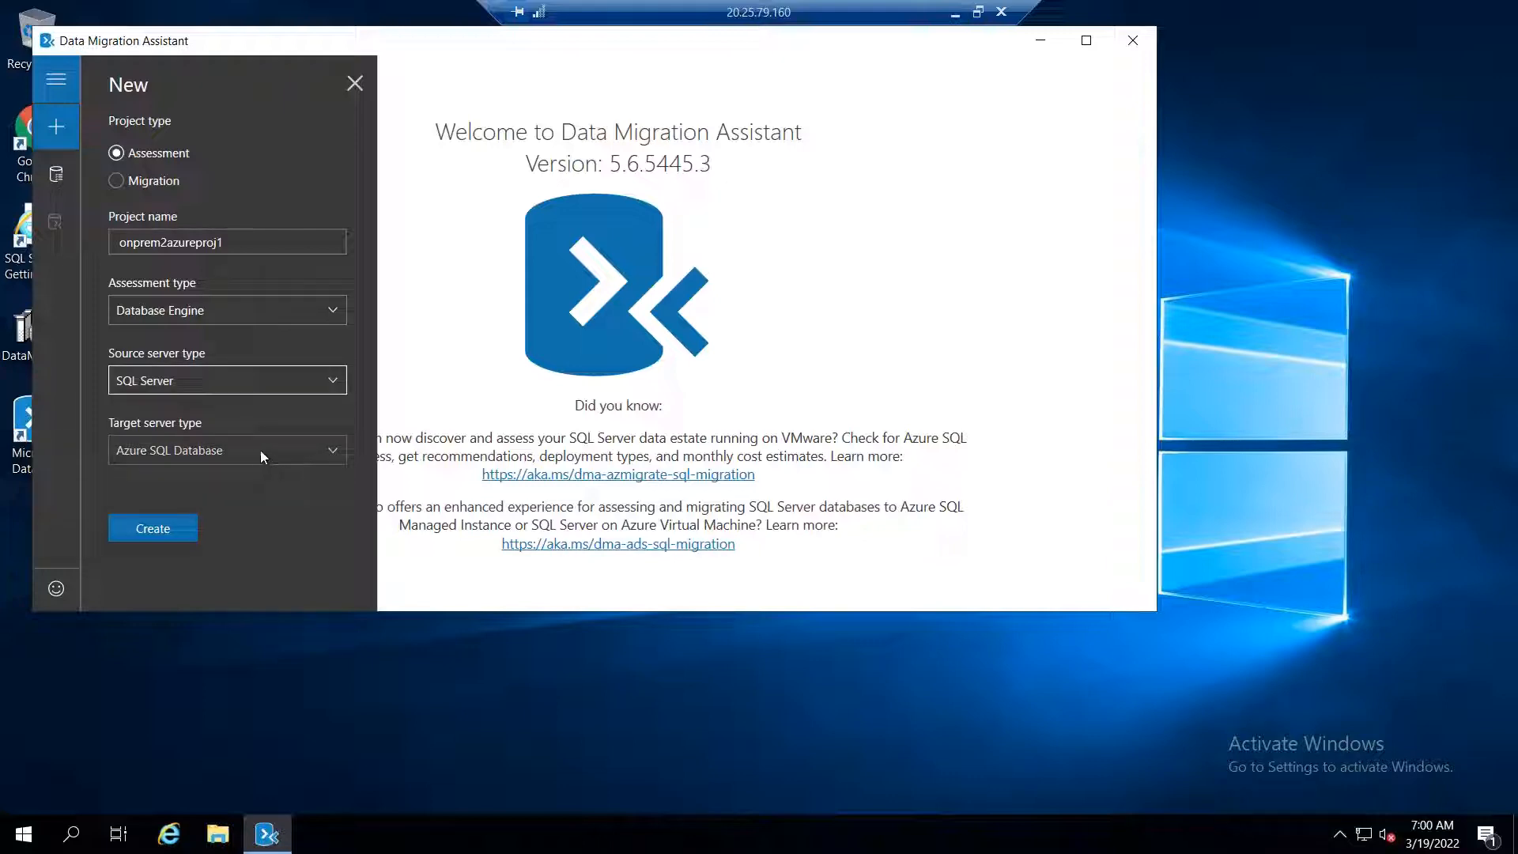
left_click(260, 452)
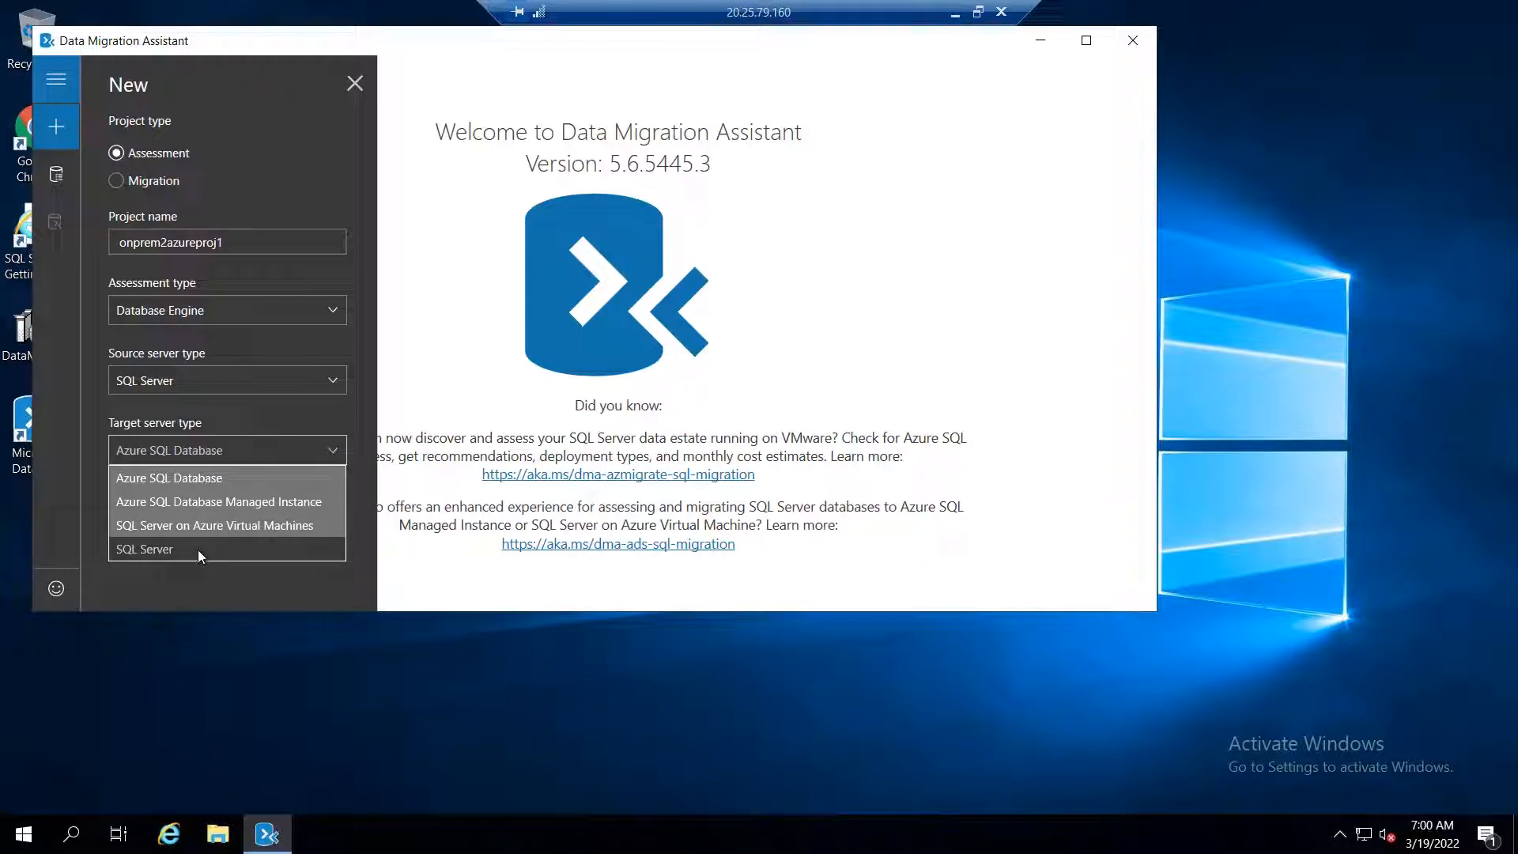
left_click(286, 529)
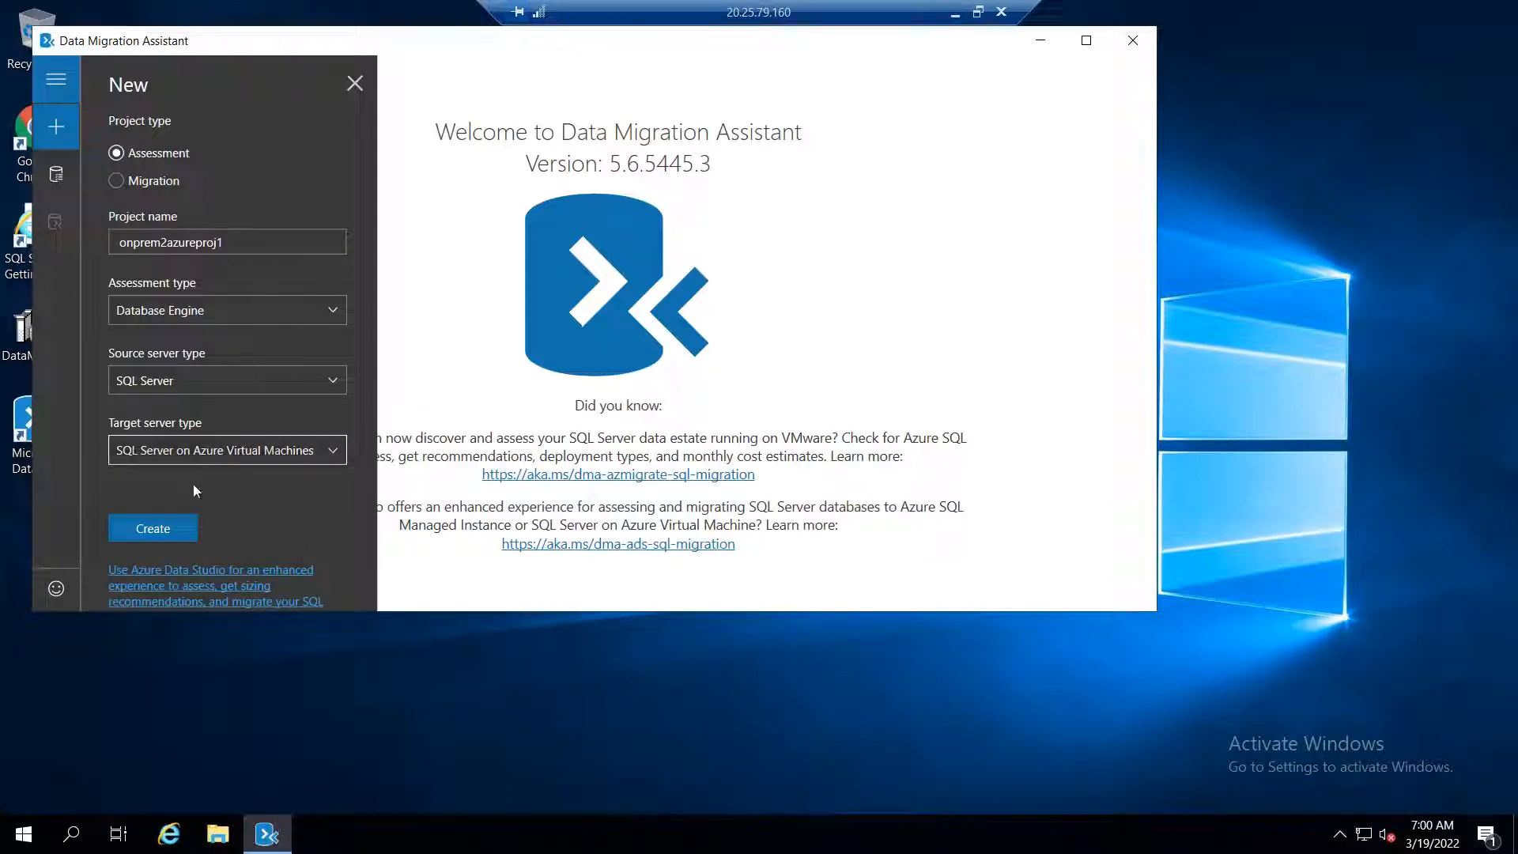
left_click(149, 526)
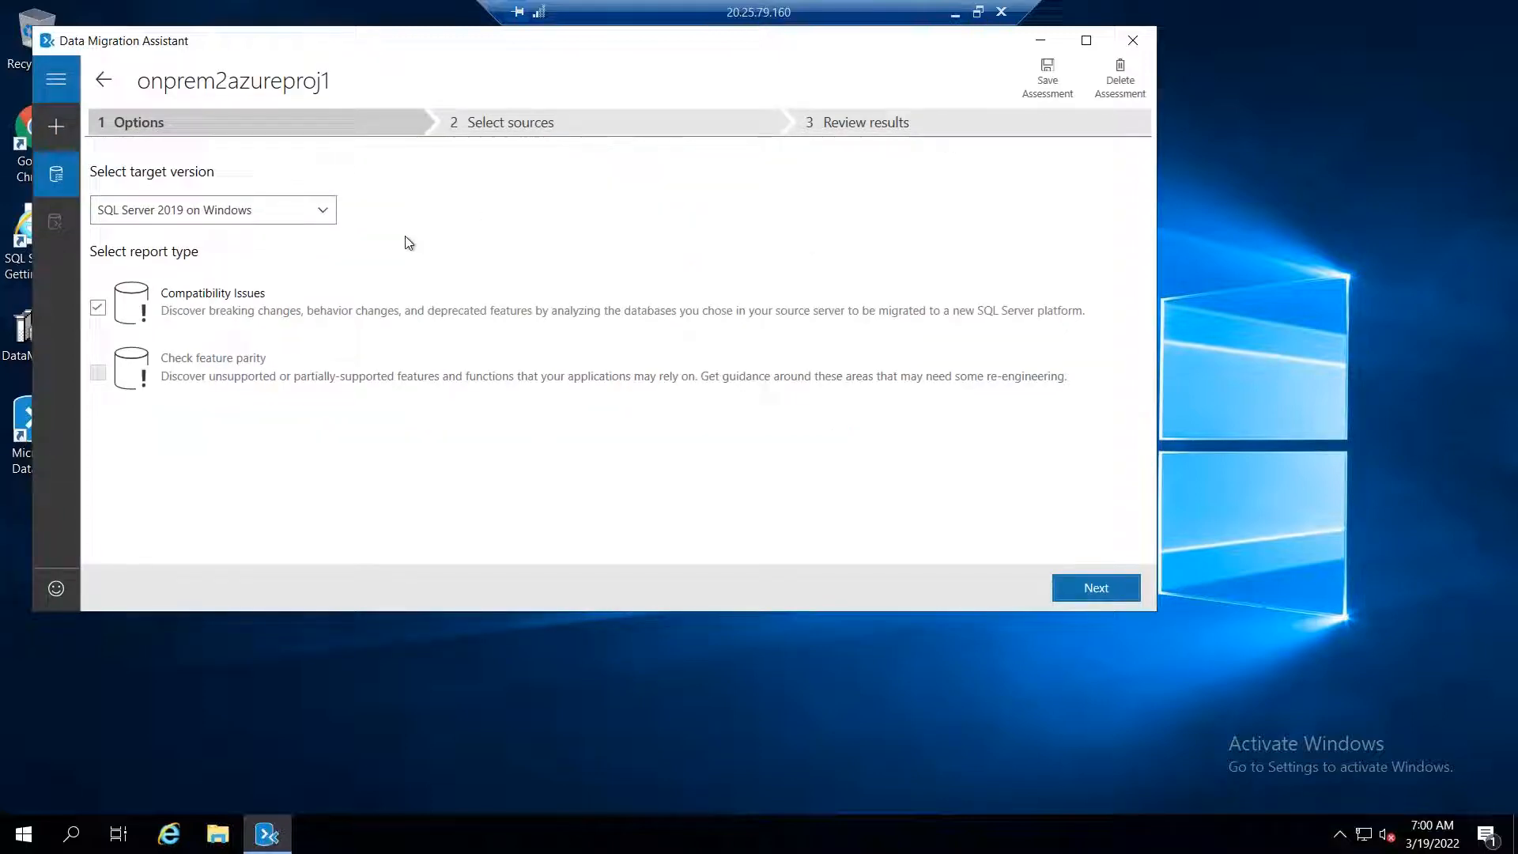
- Set the assessment's target version to SQL Server 2017 on Windows
left_click(305, 210)
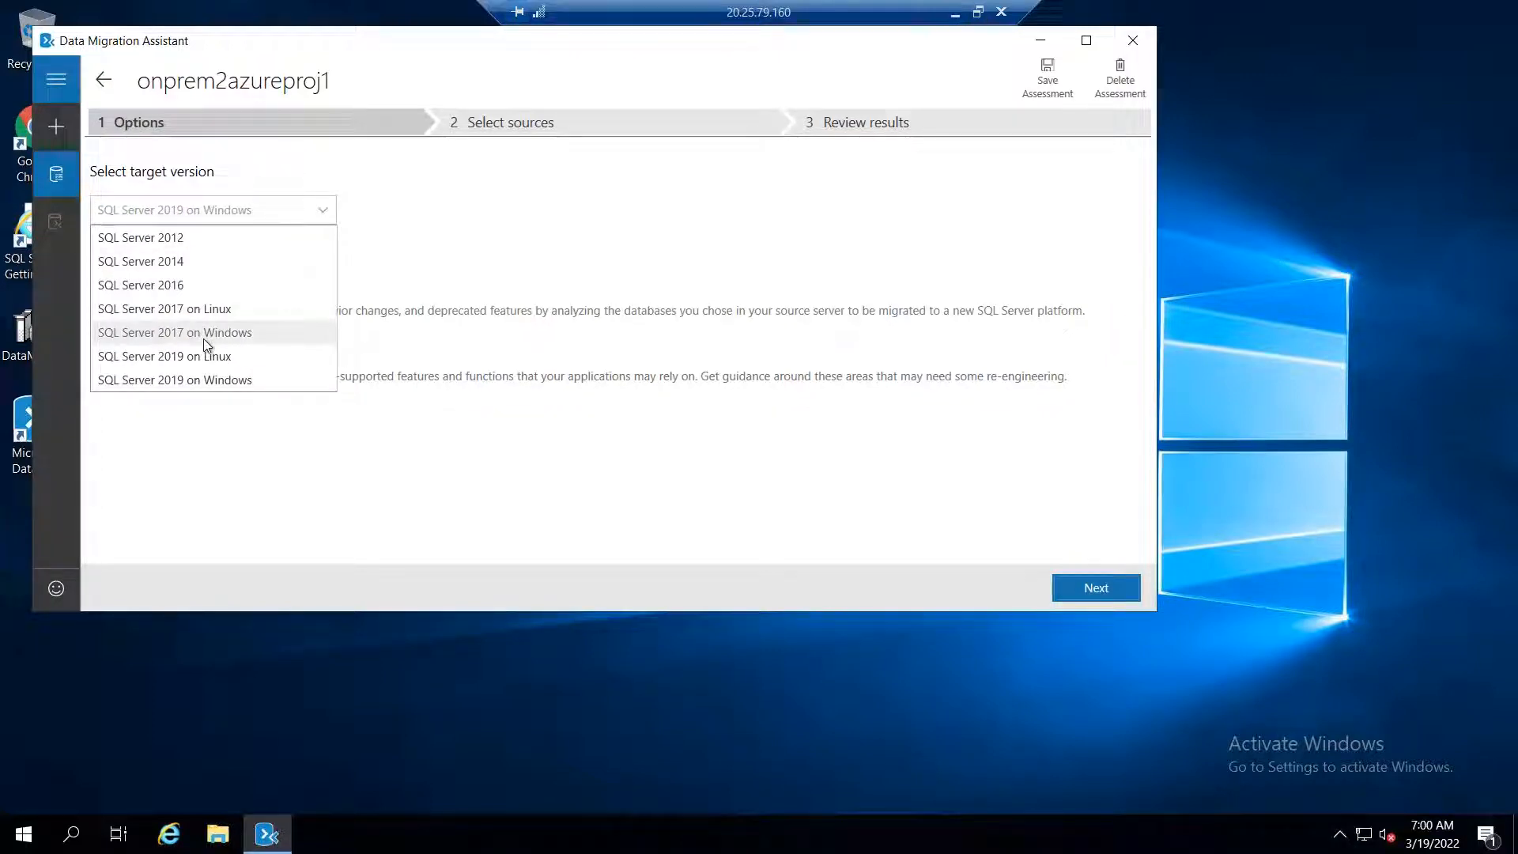
left_click(298, 336)
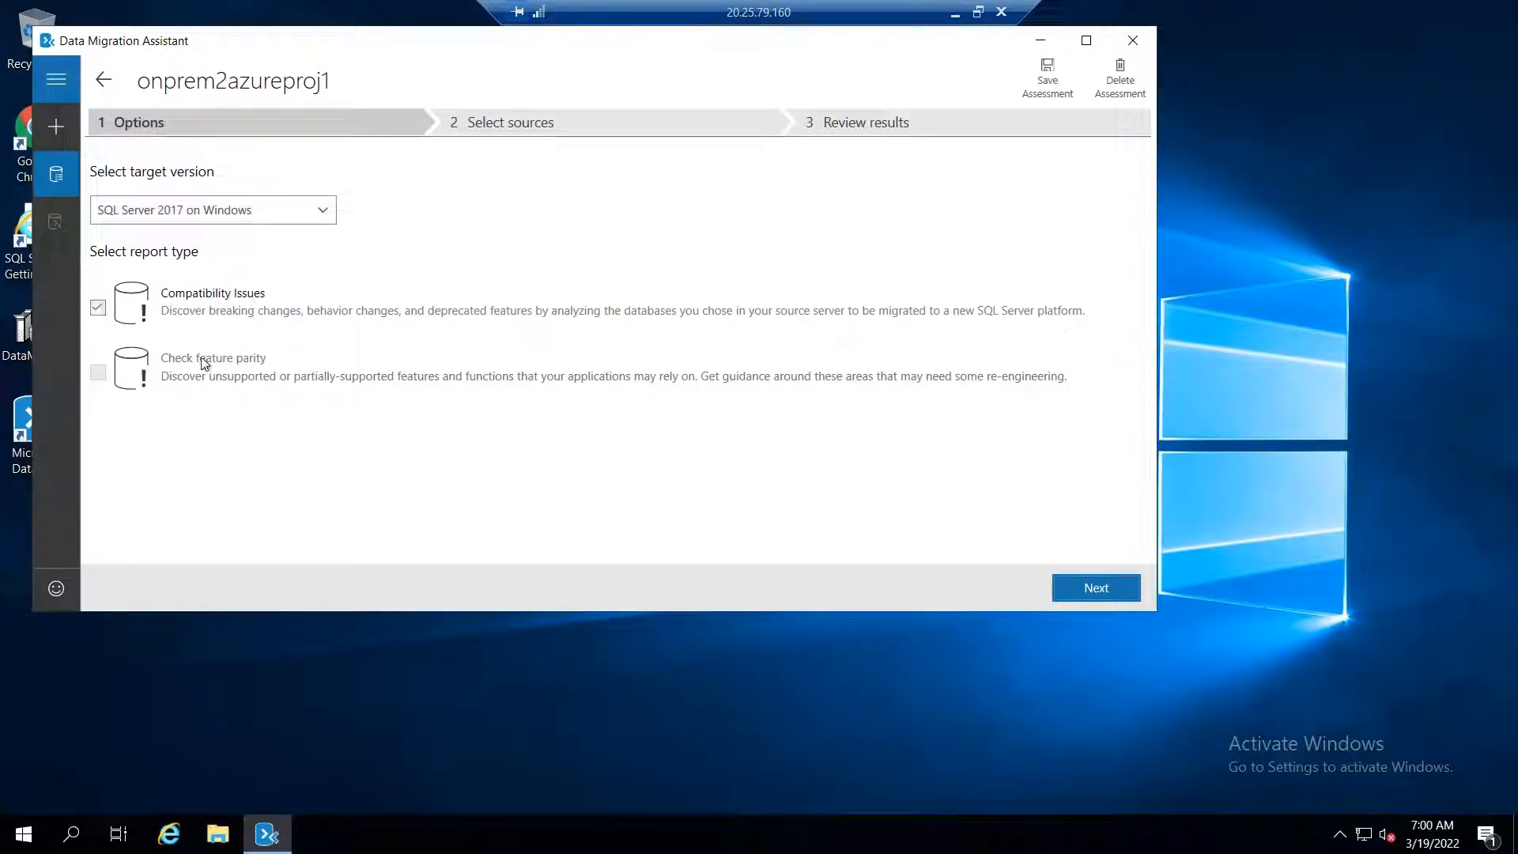
- Take the 20.25.79.160 remote session out of full screen and switch to the DAY13_AZURE_BACKUP_12MAR2022.xlsx workbook in Excel
left_click_drag(721, 8, 440, 6)
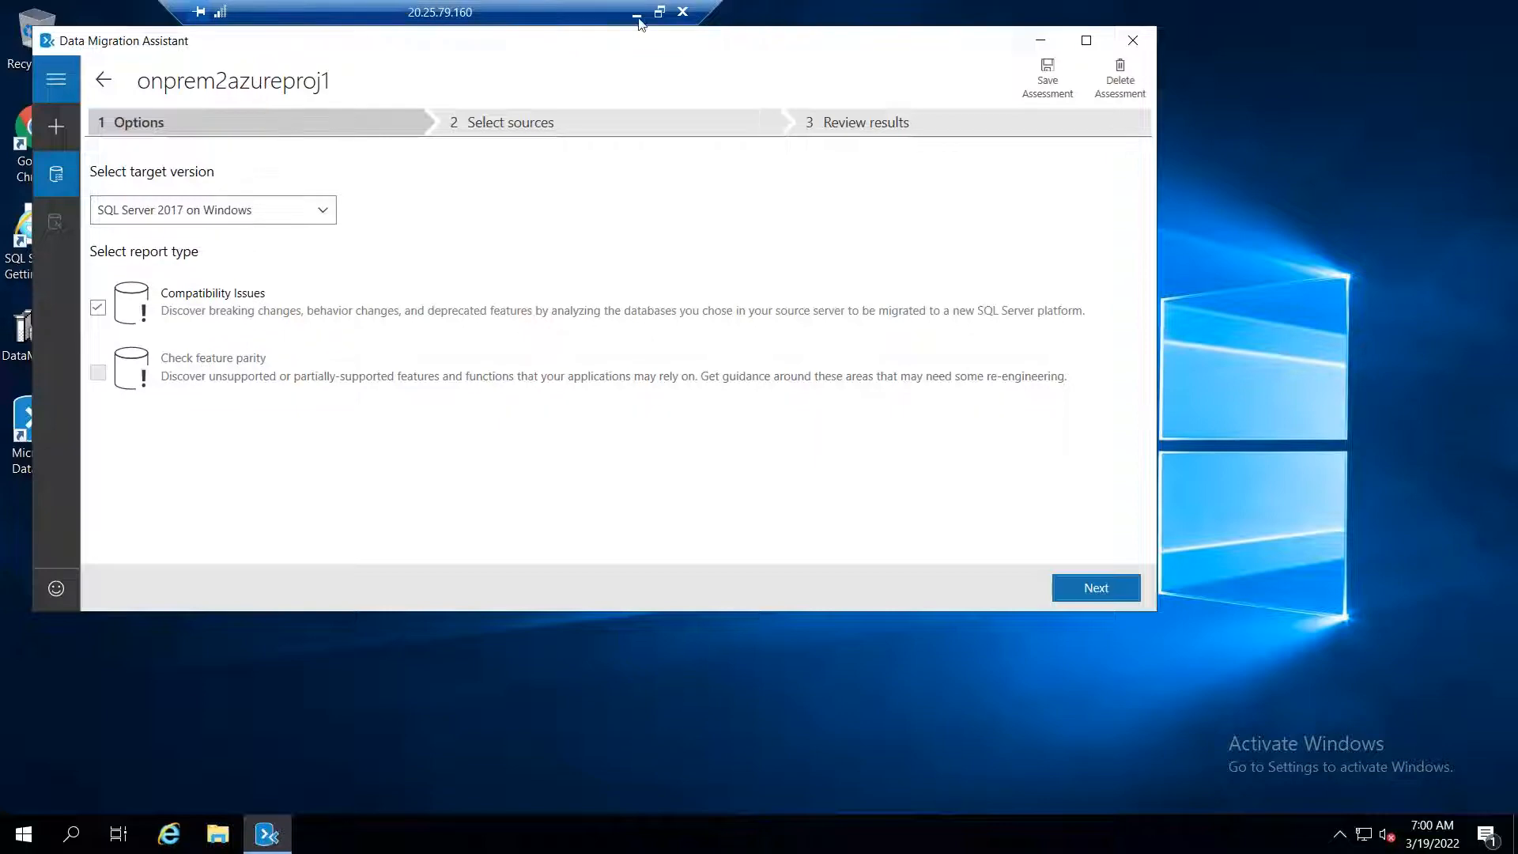
left_click(662, 14)
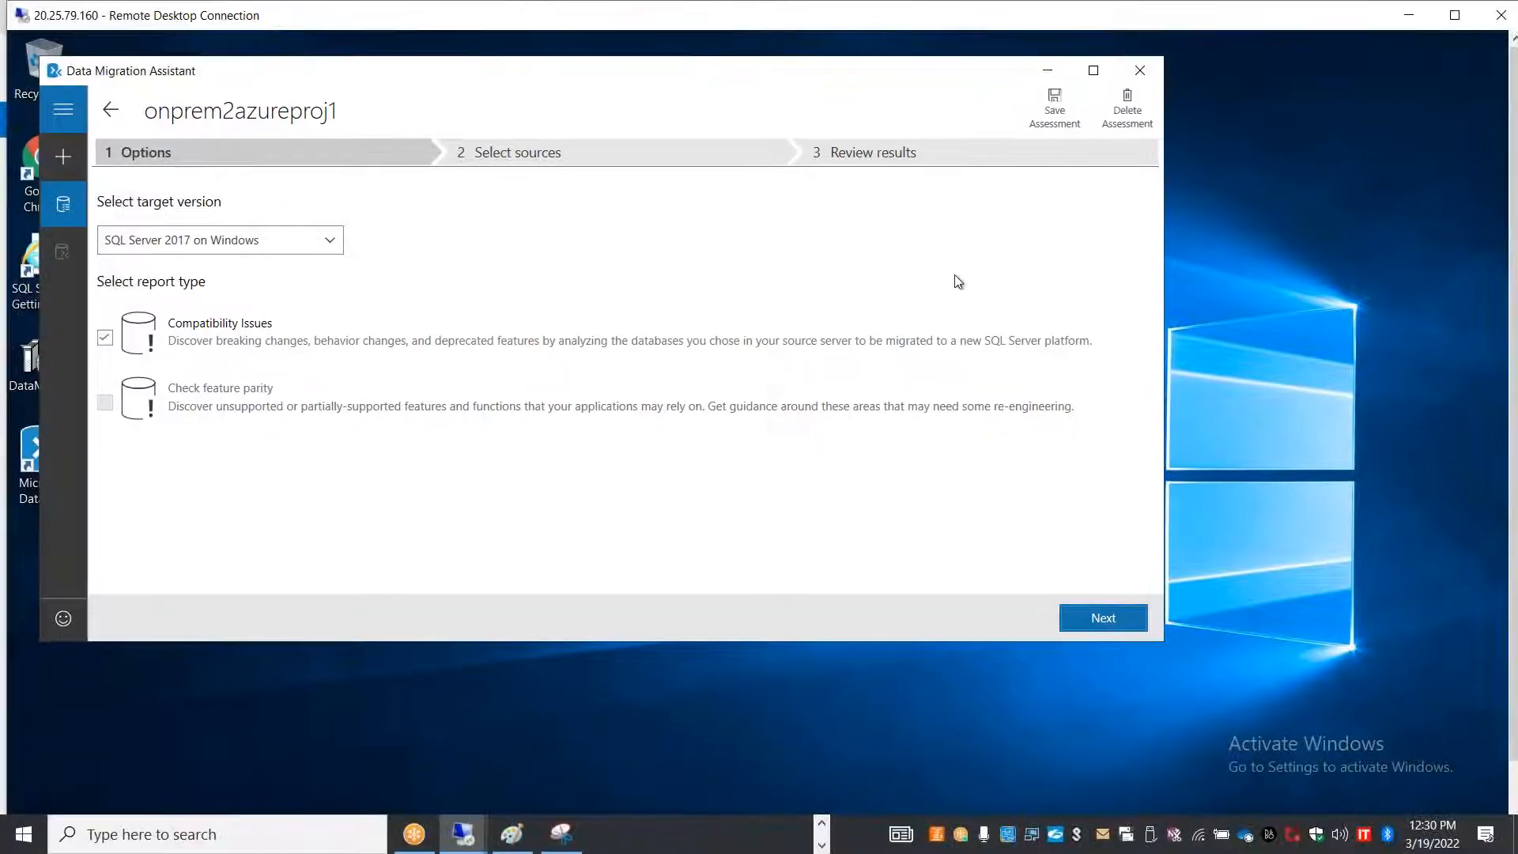
key("alt+Tab")
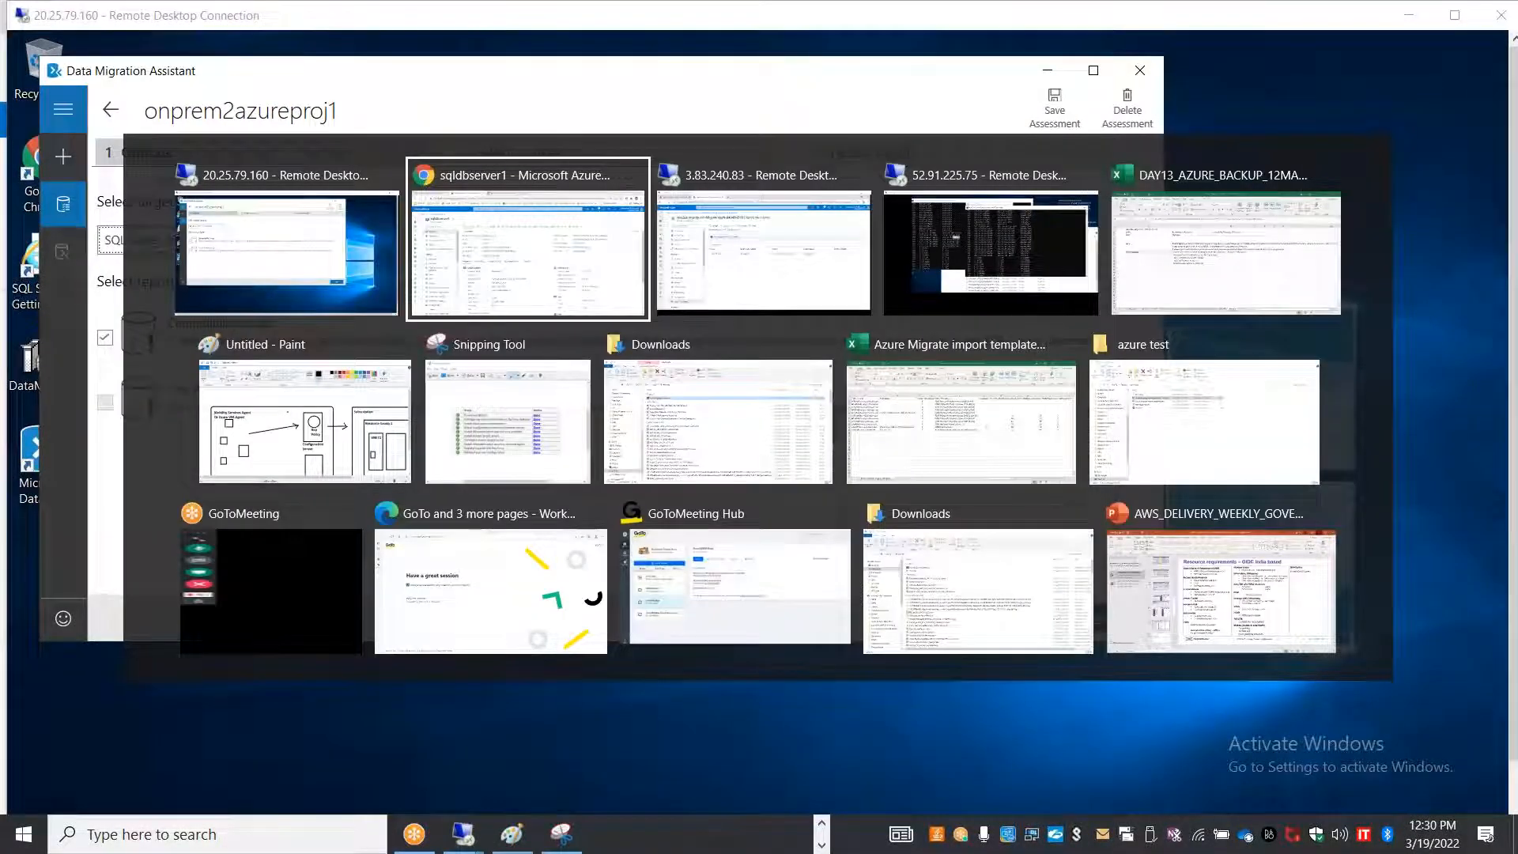
key("alt+Tab")
key("alt+Tab")
key("alt+Tab")
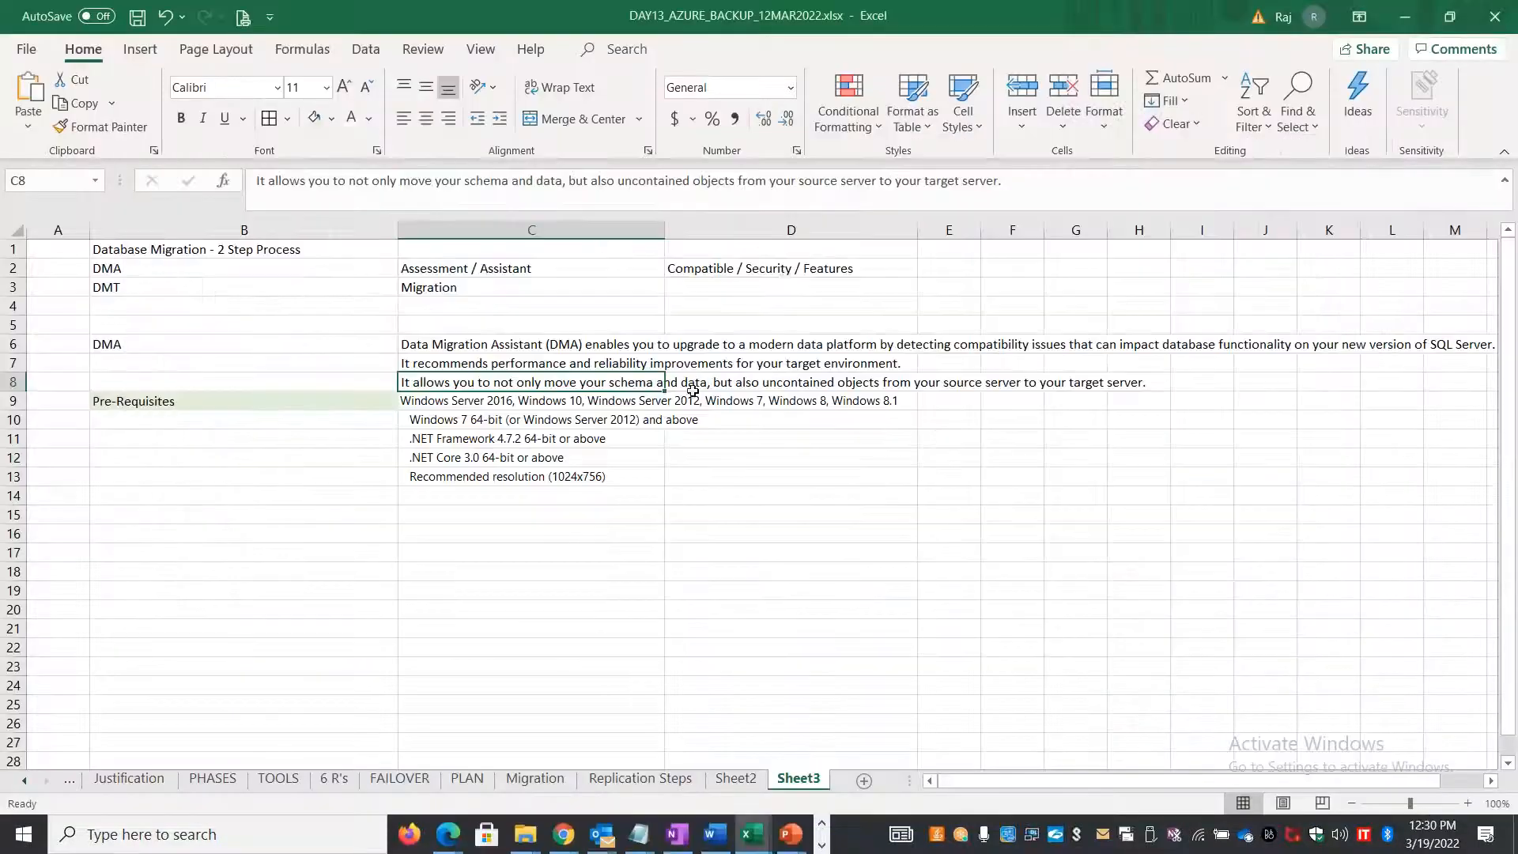
left_click(792, 268)
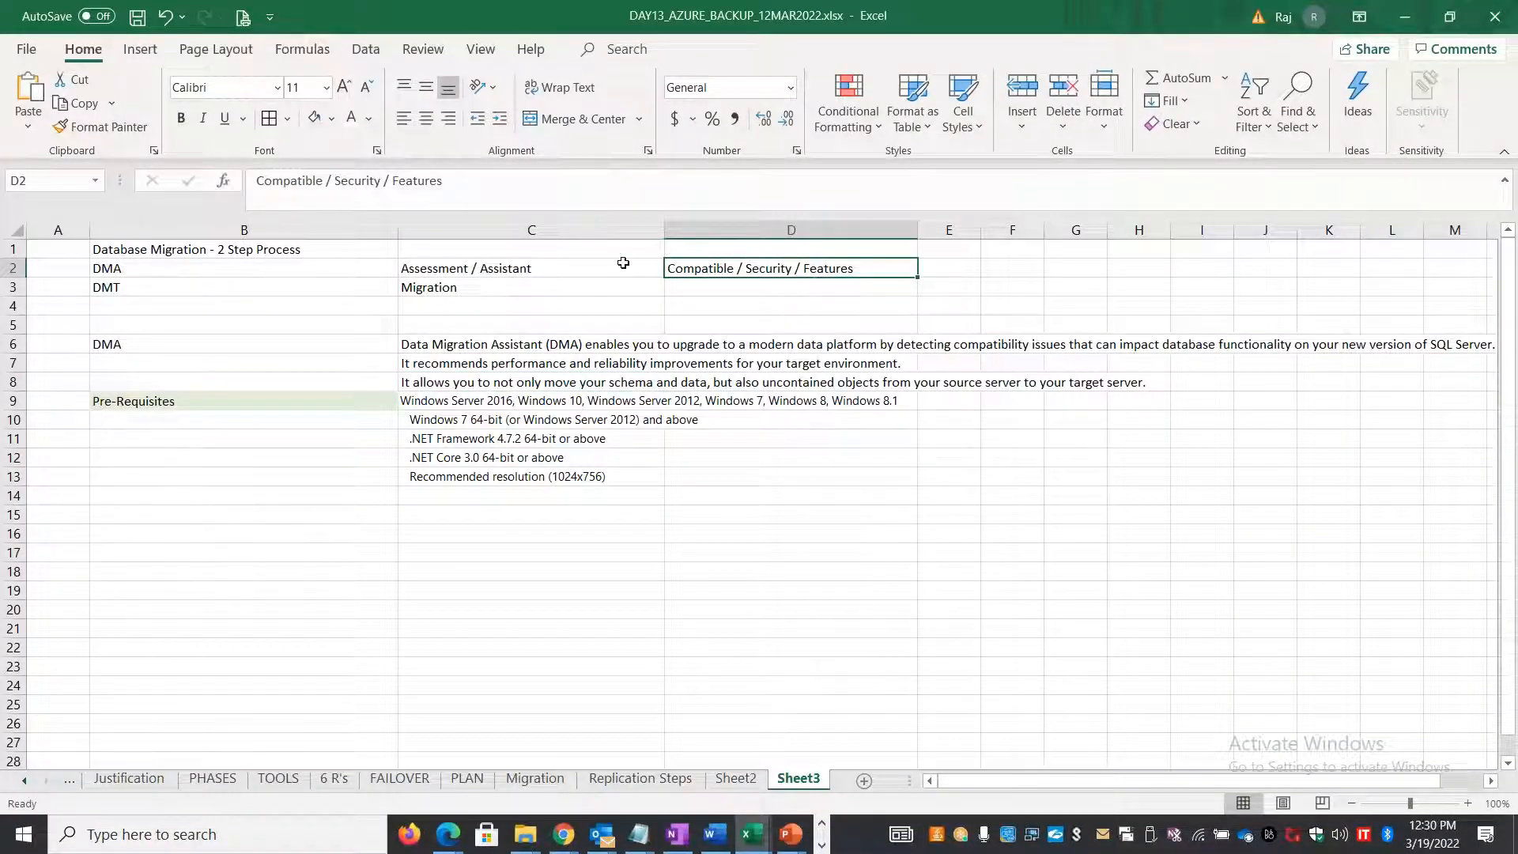
key("alt+Tab")
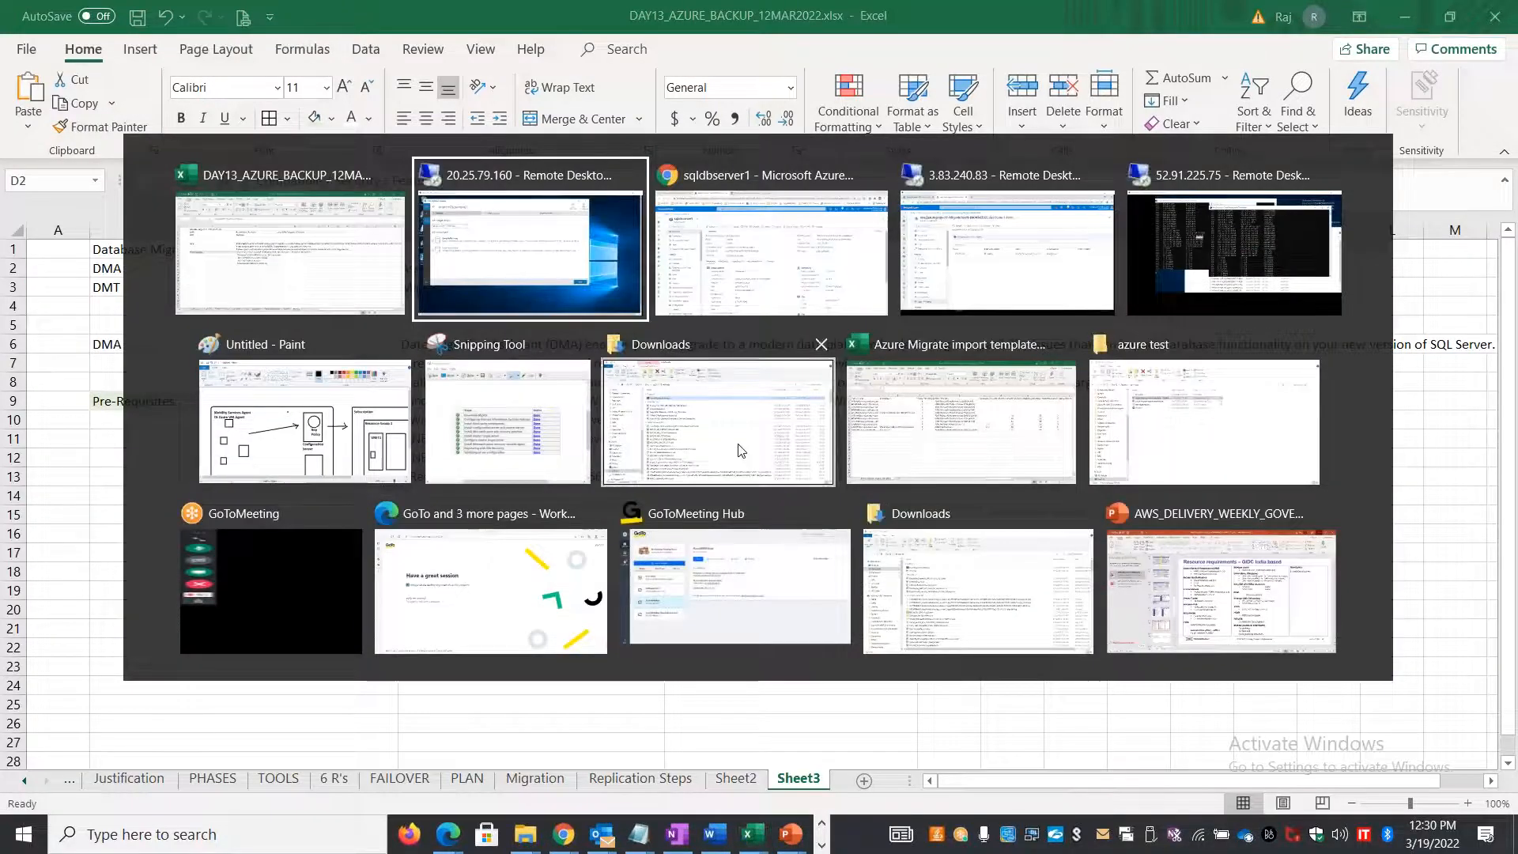
key("alt+shift+Tab")
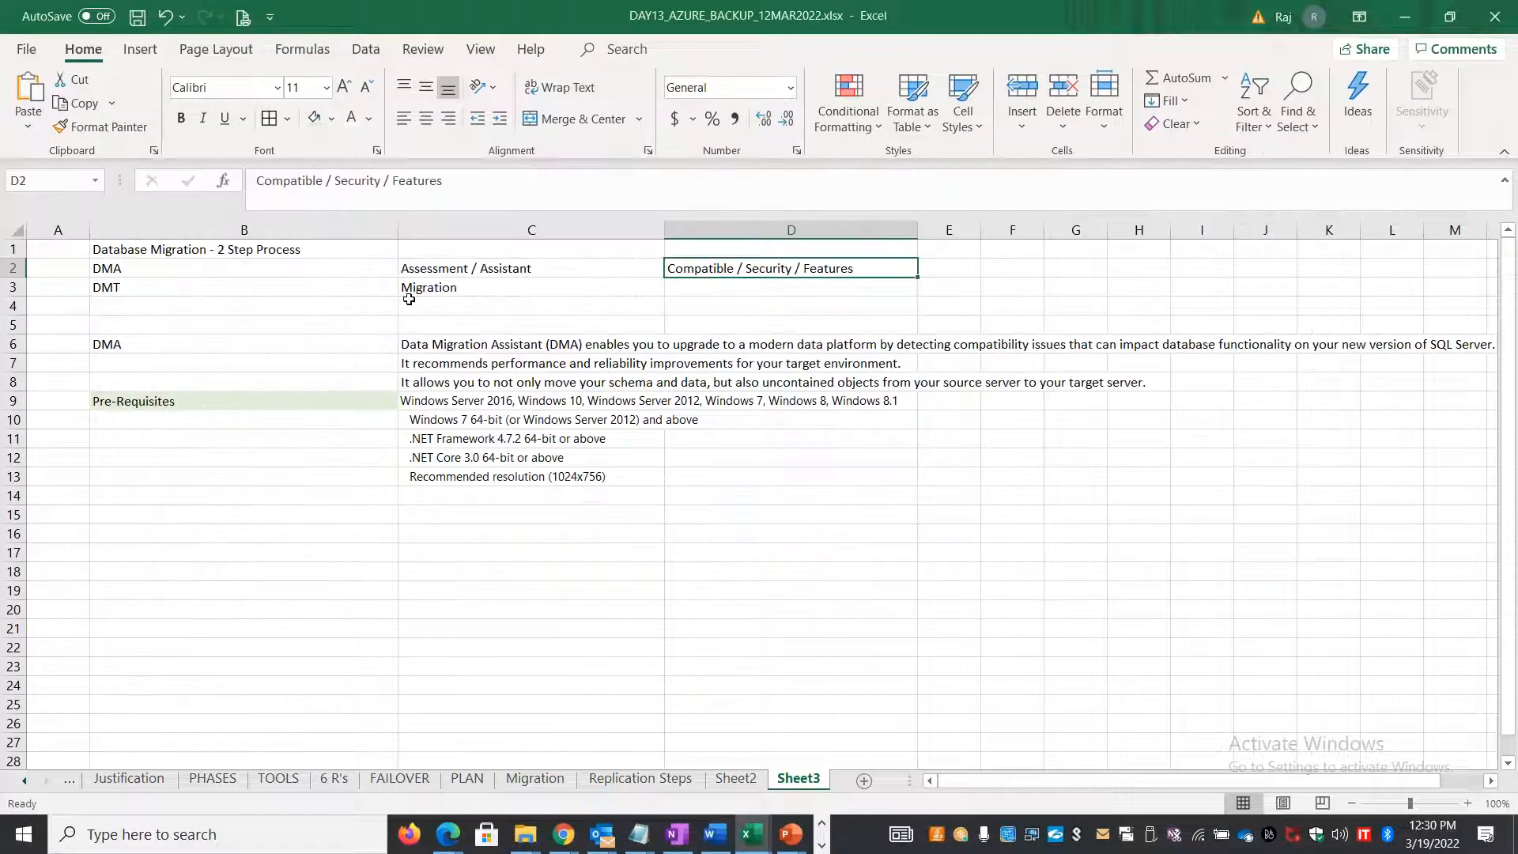
- Enter "Migrate our existing databases to Azure Modern data platform" in cell B15 of Sheet3
left_click(336, 515)
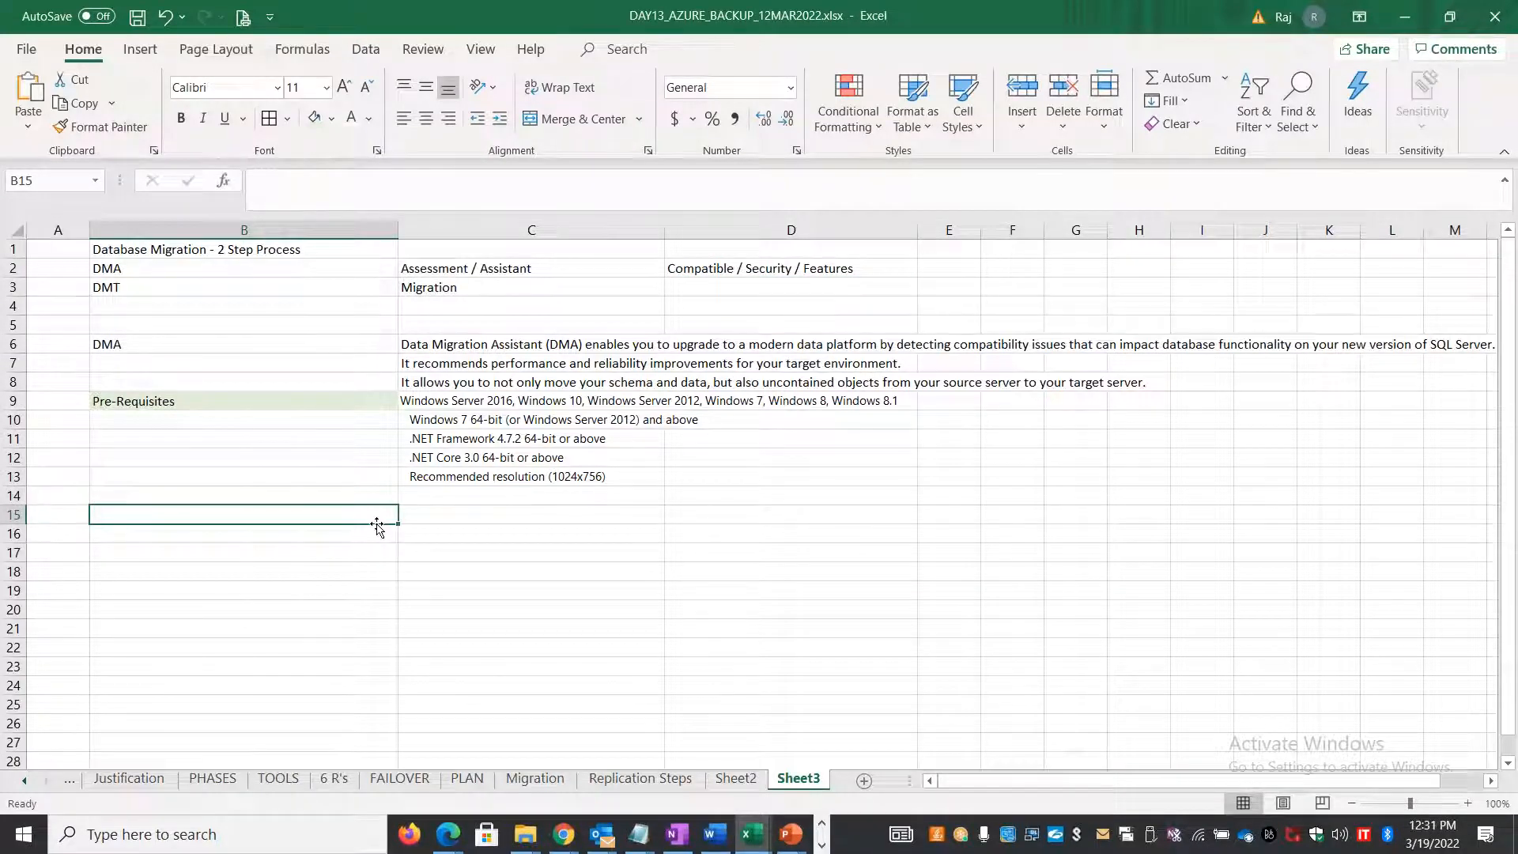
type("Moder")
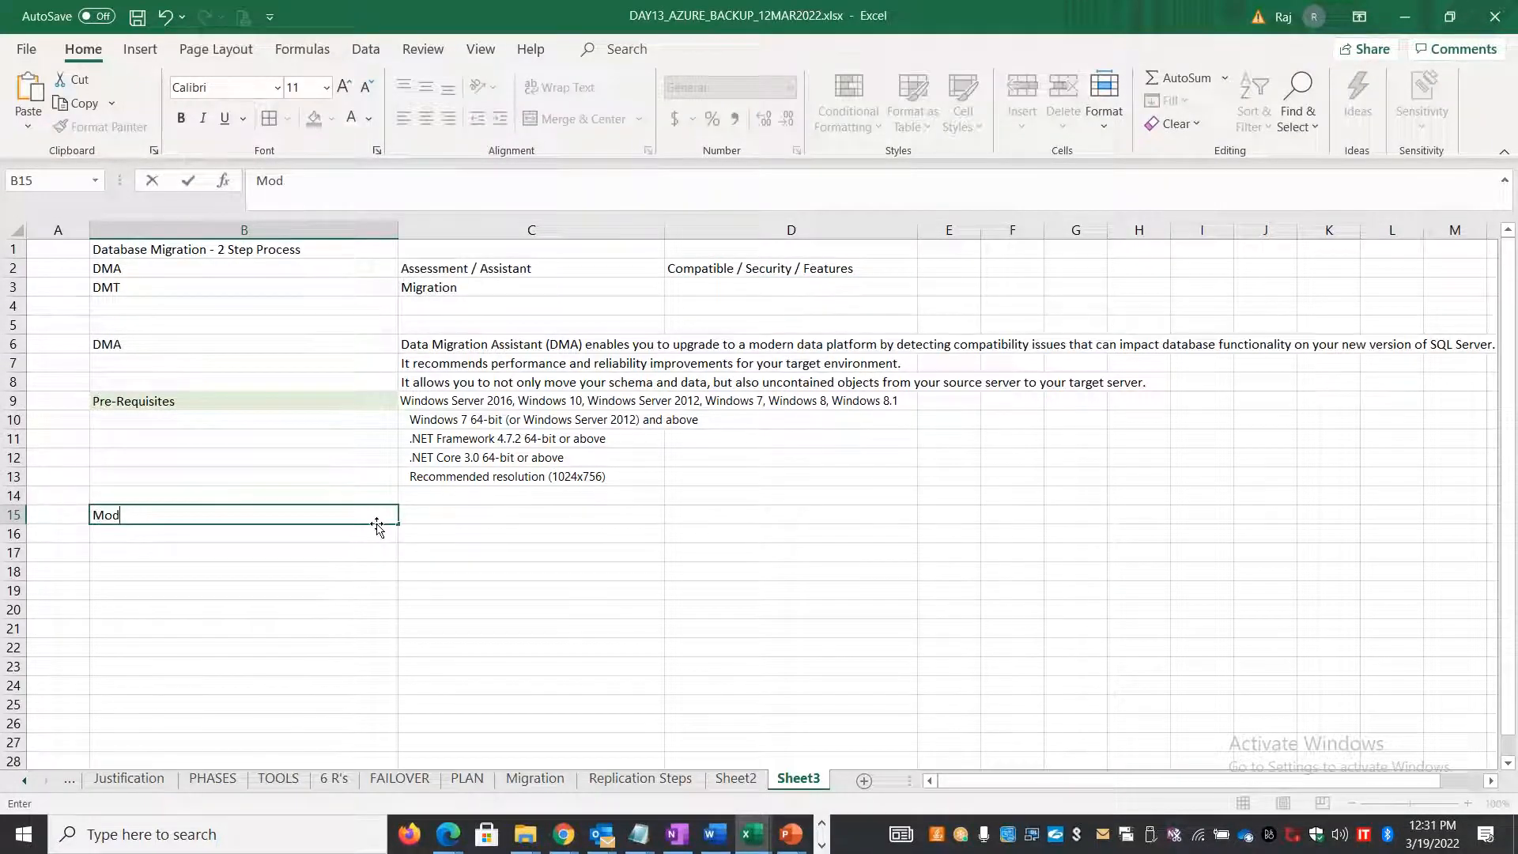
key("BackSpace")
key("BackSpace")
type("igrate our existing da")
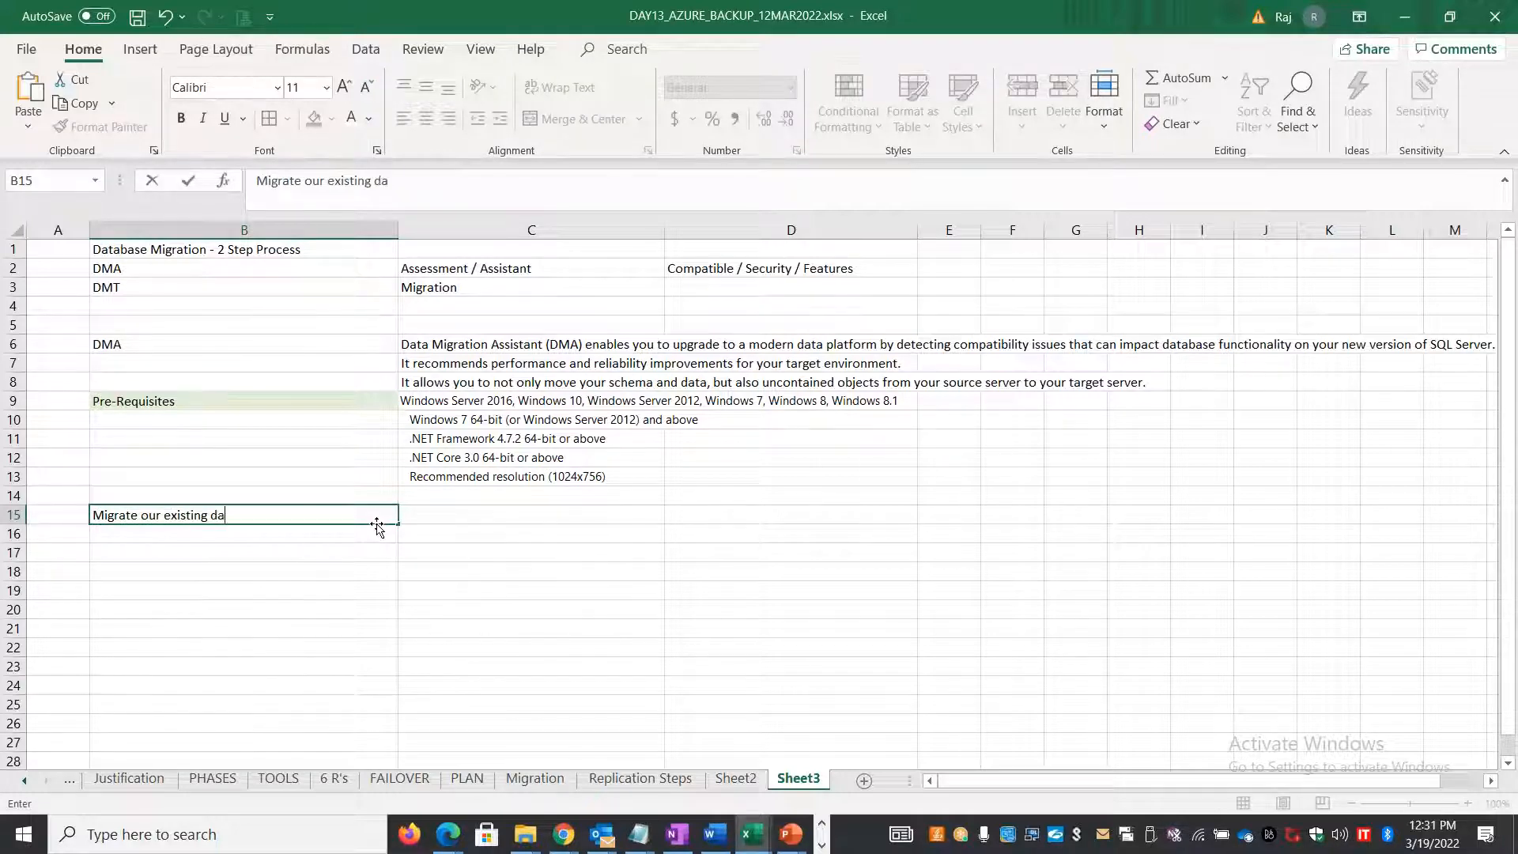
type("tabases to Azure ")
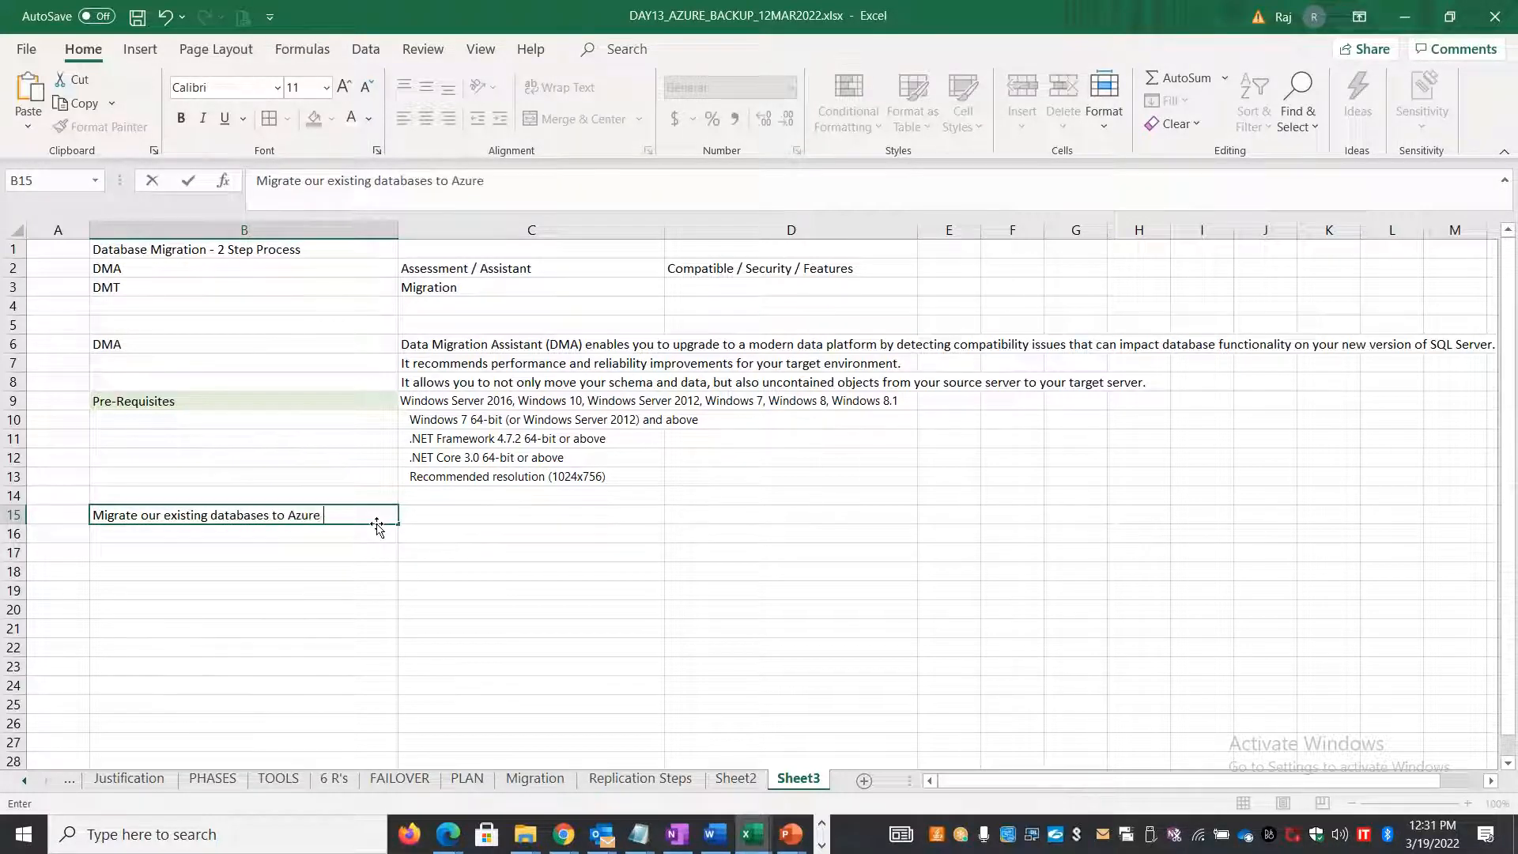
type("Modern data platform")
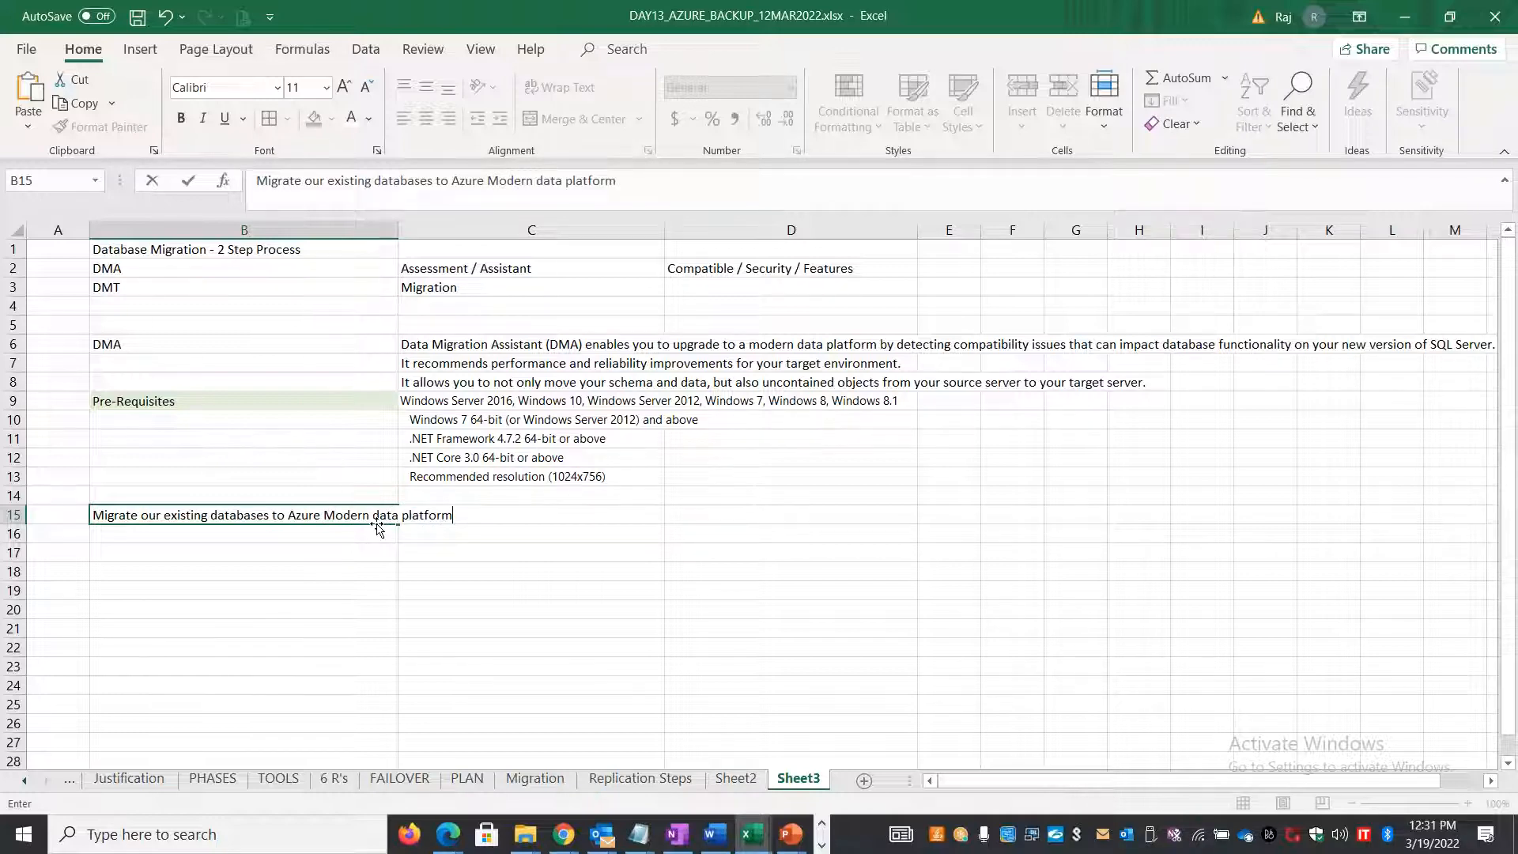
left_click(827, 266)
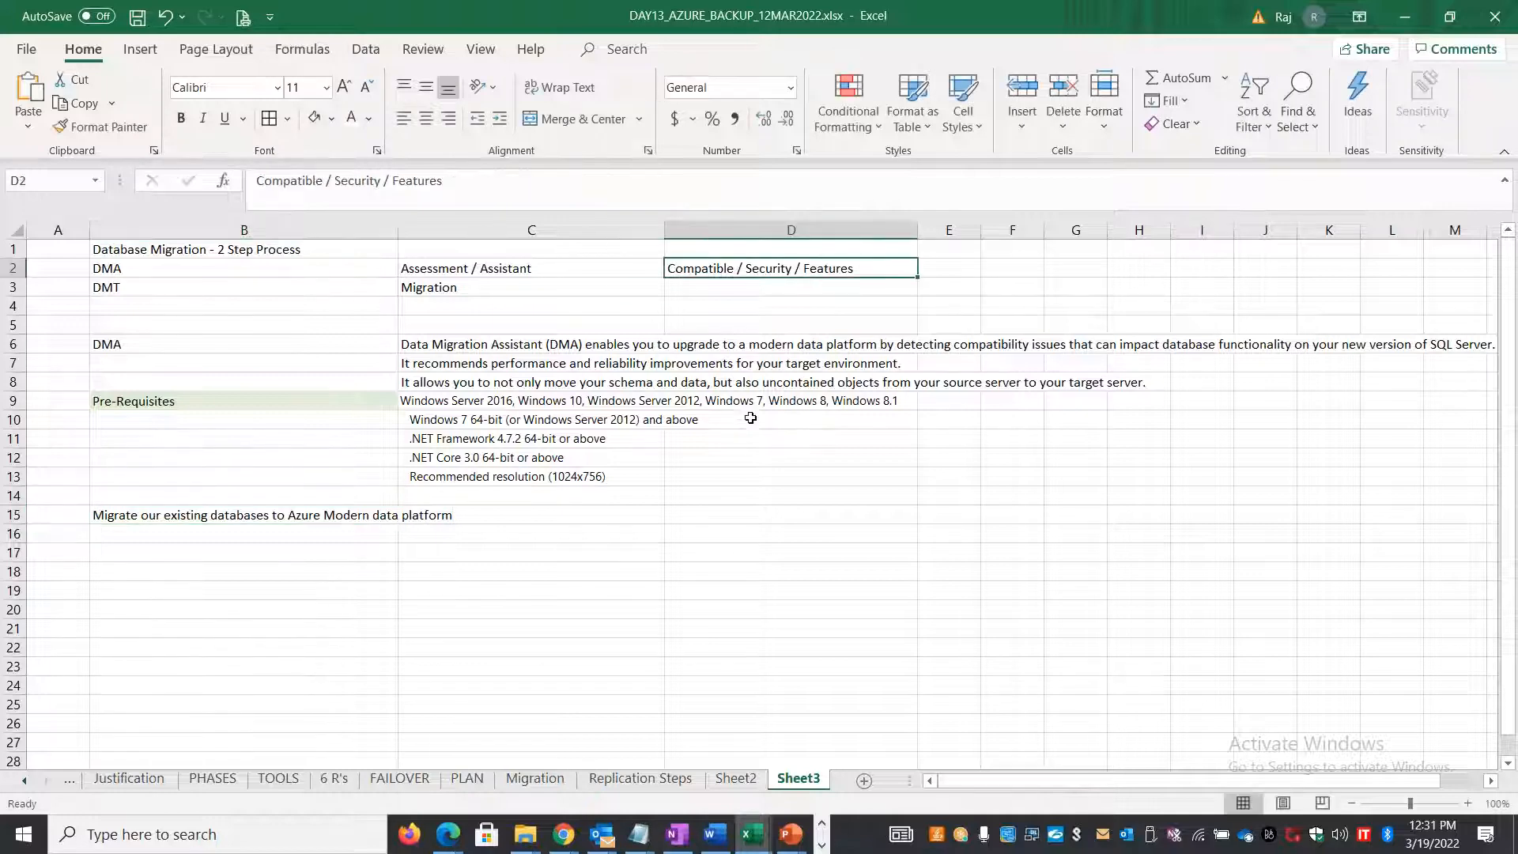
- Enter "Comptability test" in cell D15, on the same row as the database migration note
left_click(708, 515)
type("Comp")
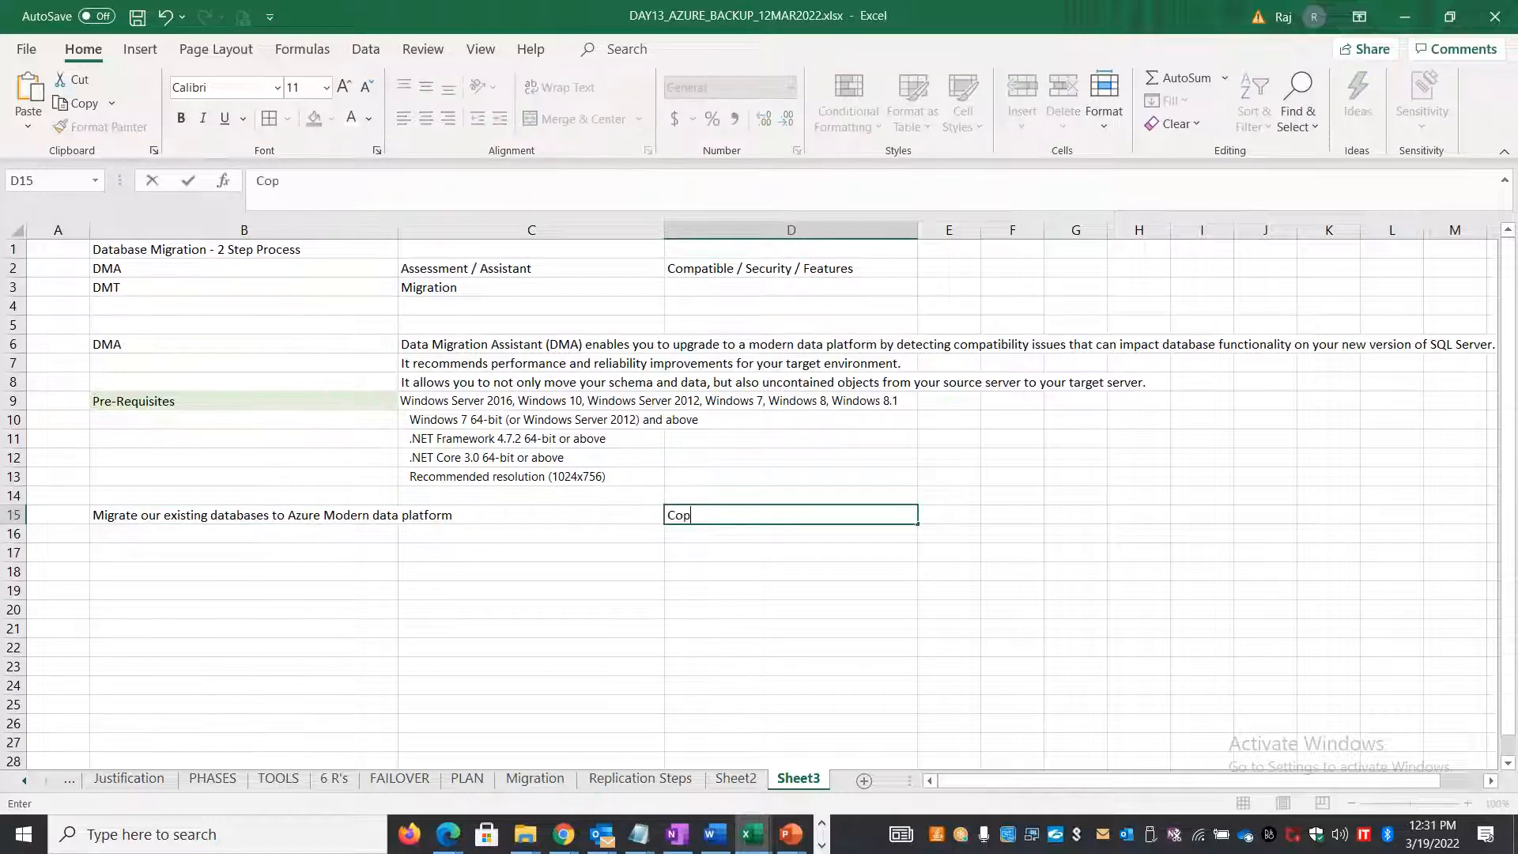
key("BackSpace")
type("mptaib")
type("li")
key("BackSpace")
key("BackSpace")
key("BackSpace")
key("BackSpace")
type("bility test")
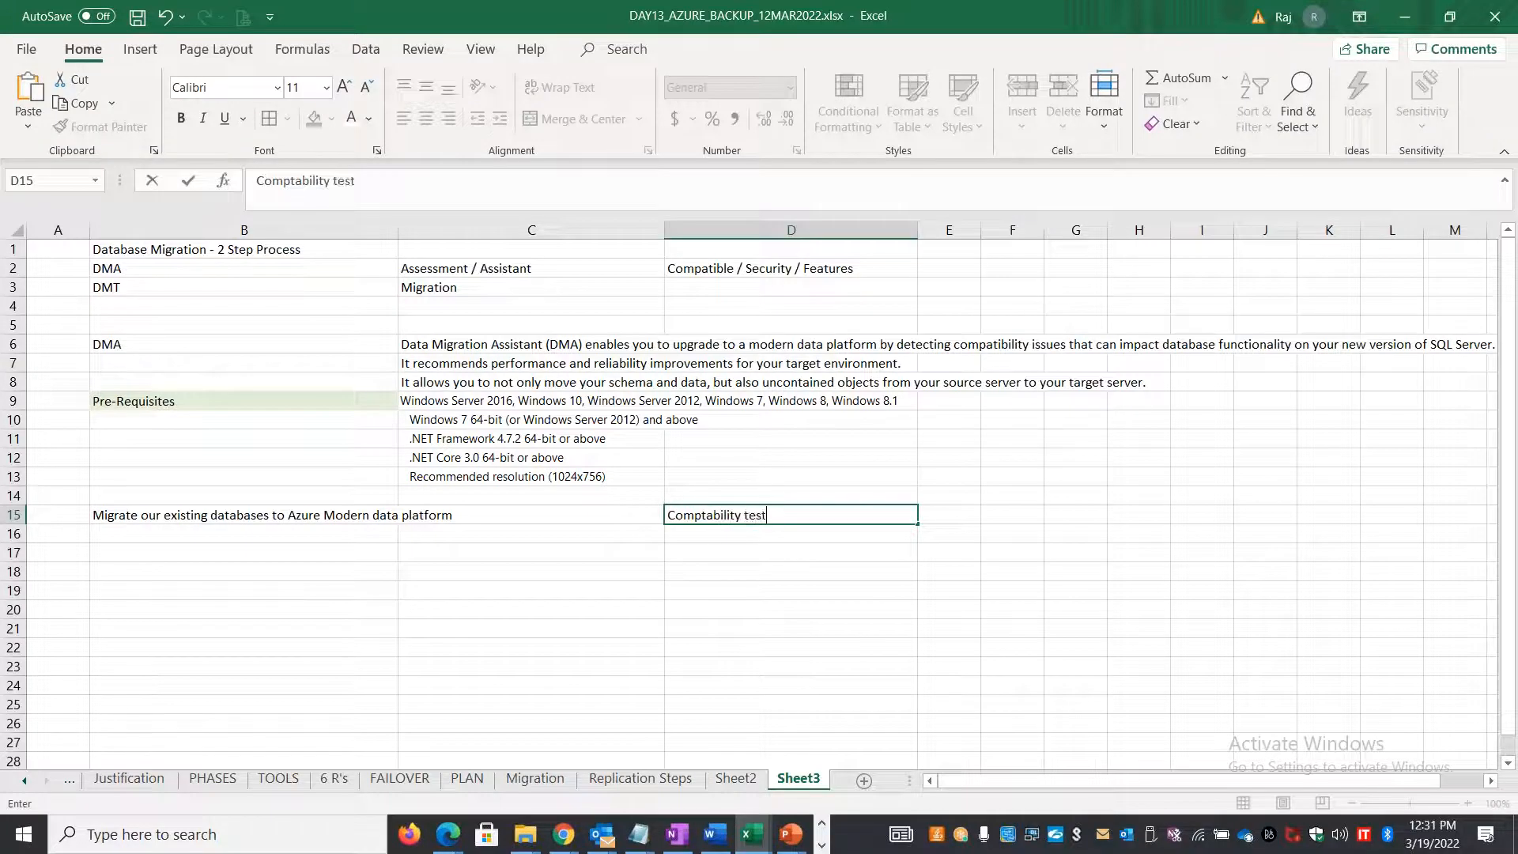
key("Return")
- Enter "Functionality test" in cell D16 and "Schema conversion possibility" in cell D17
type("FUncito")
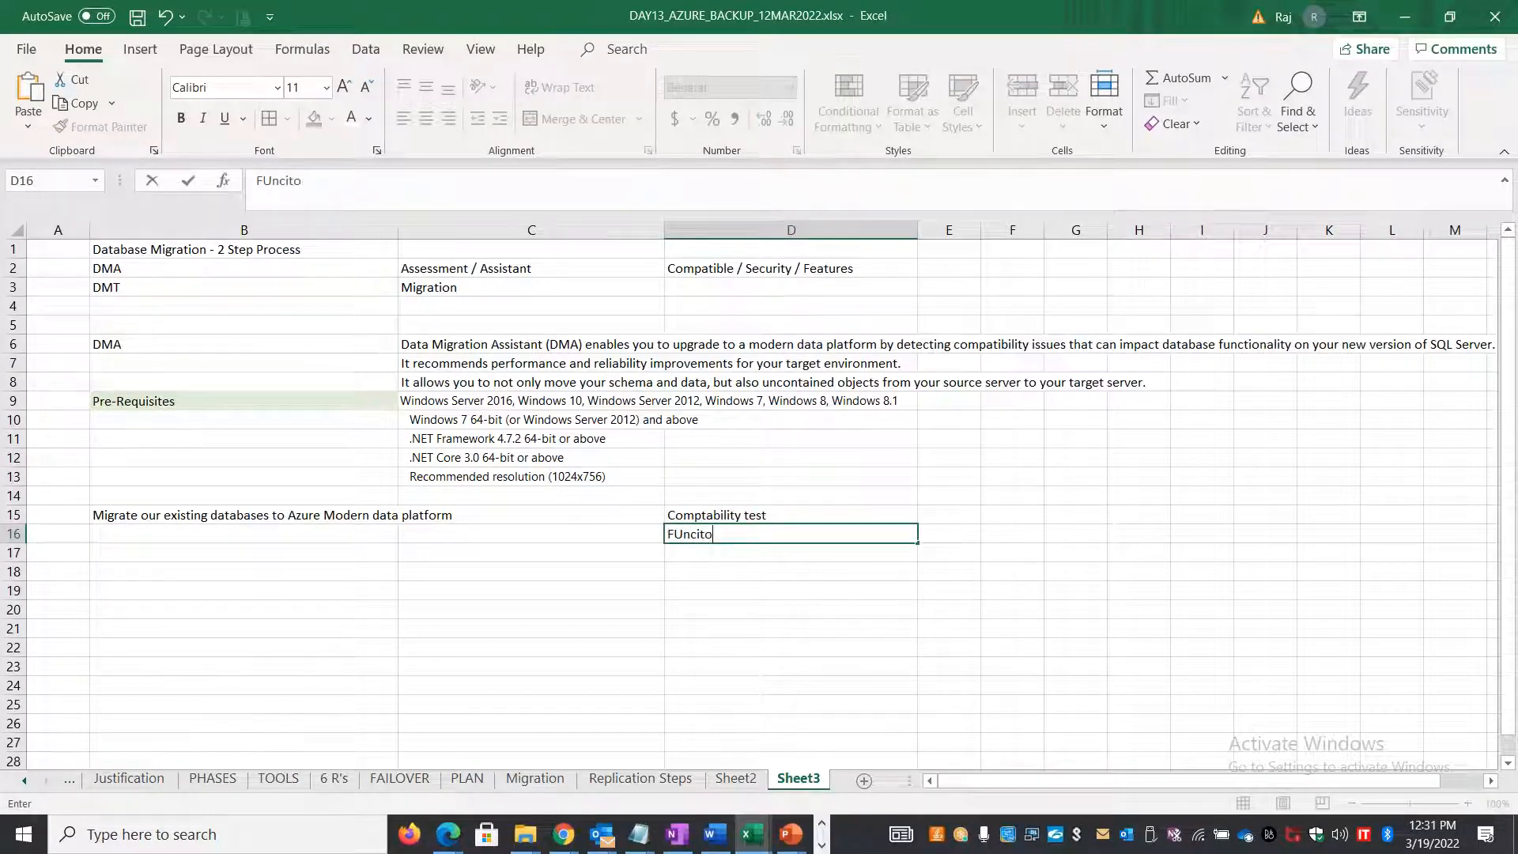
key("BackSpace")
key("BackSpace")
key("BackSpace")
type("tionality test")
key("Return")
type("SChe")
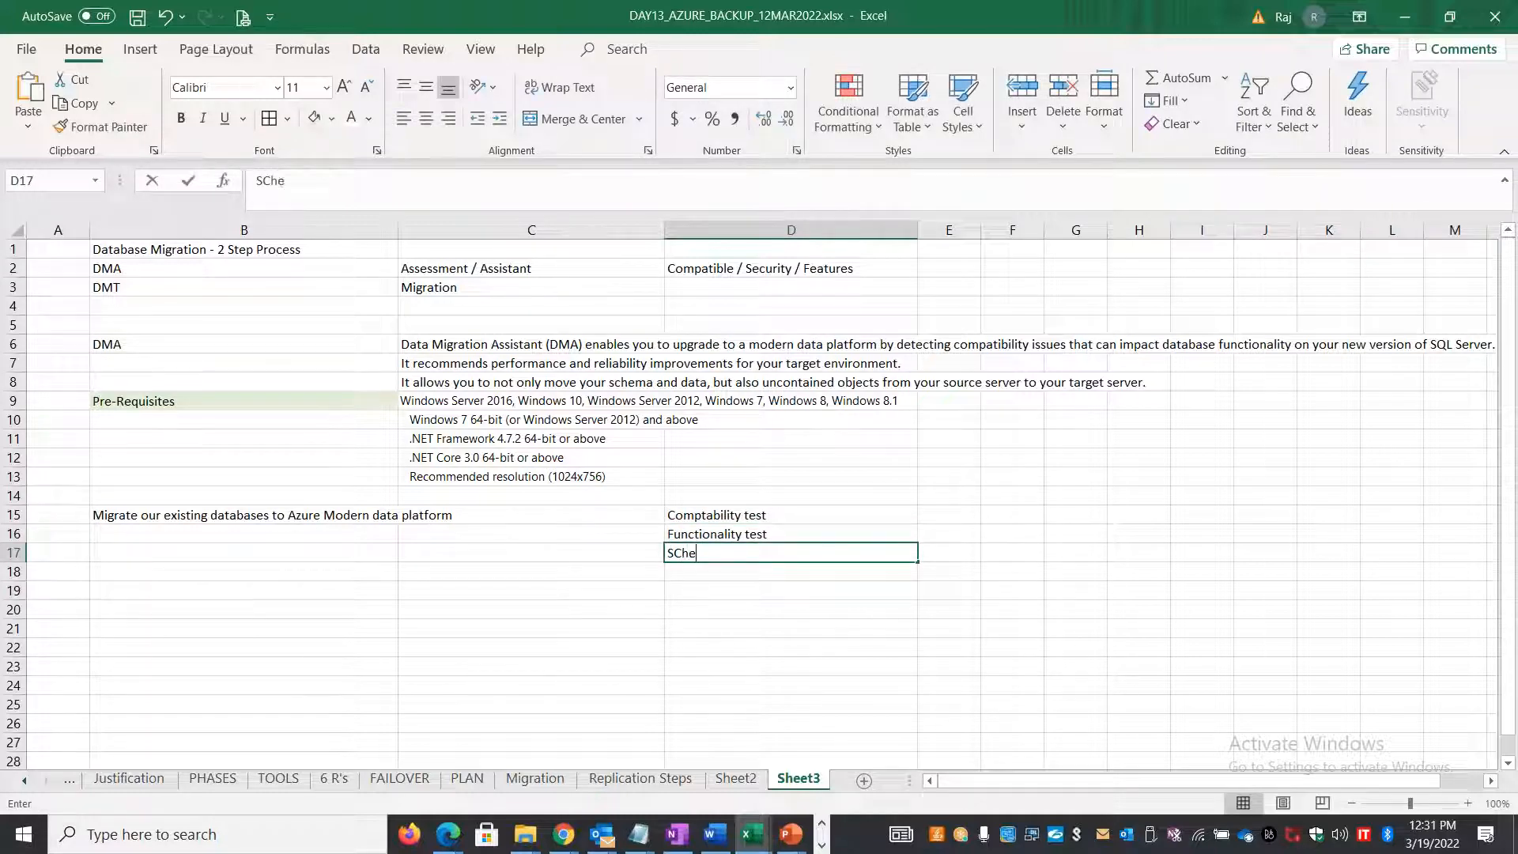
type("ma conversion ")
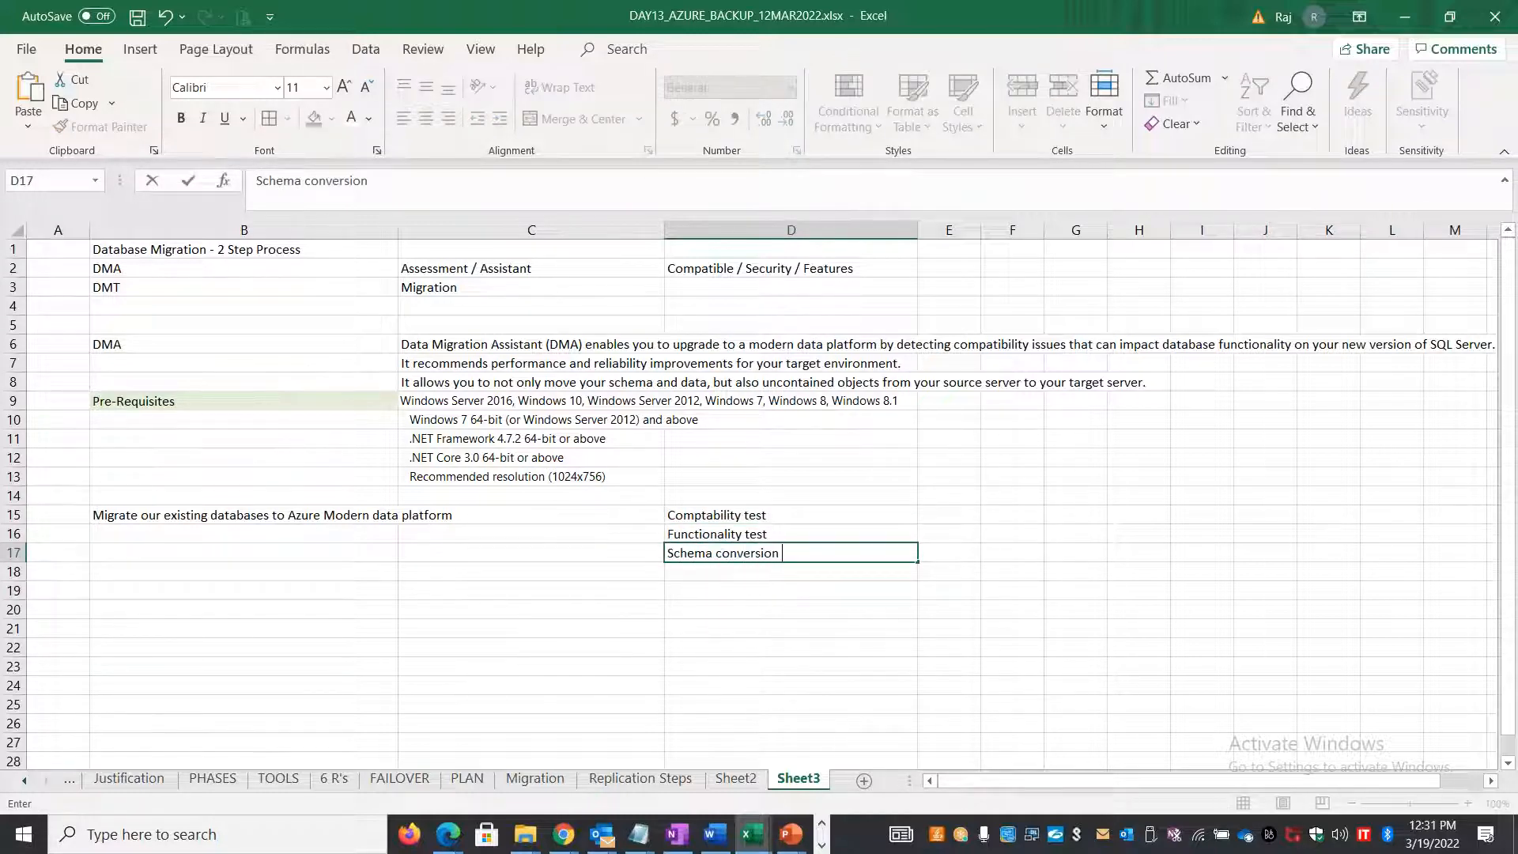
type("possibility")
left_click(624, 659)
- Switch to the Azure portal in Chrome, search for Azure SQL and open the SQL databases service
key("alt+Tab")
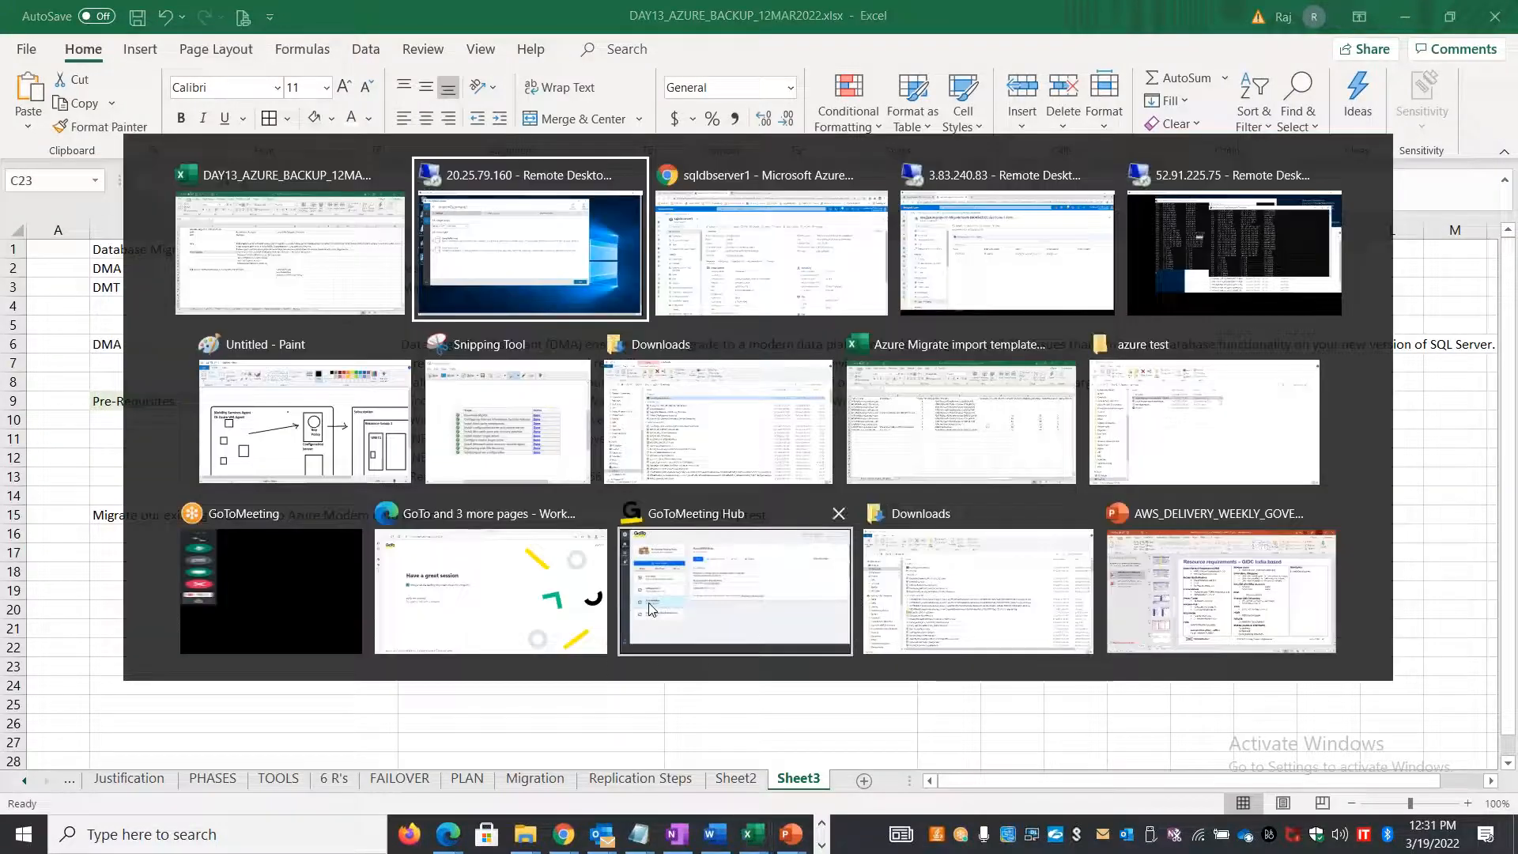
key("alt+Tab")
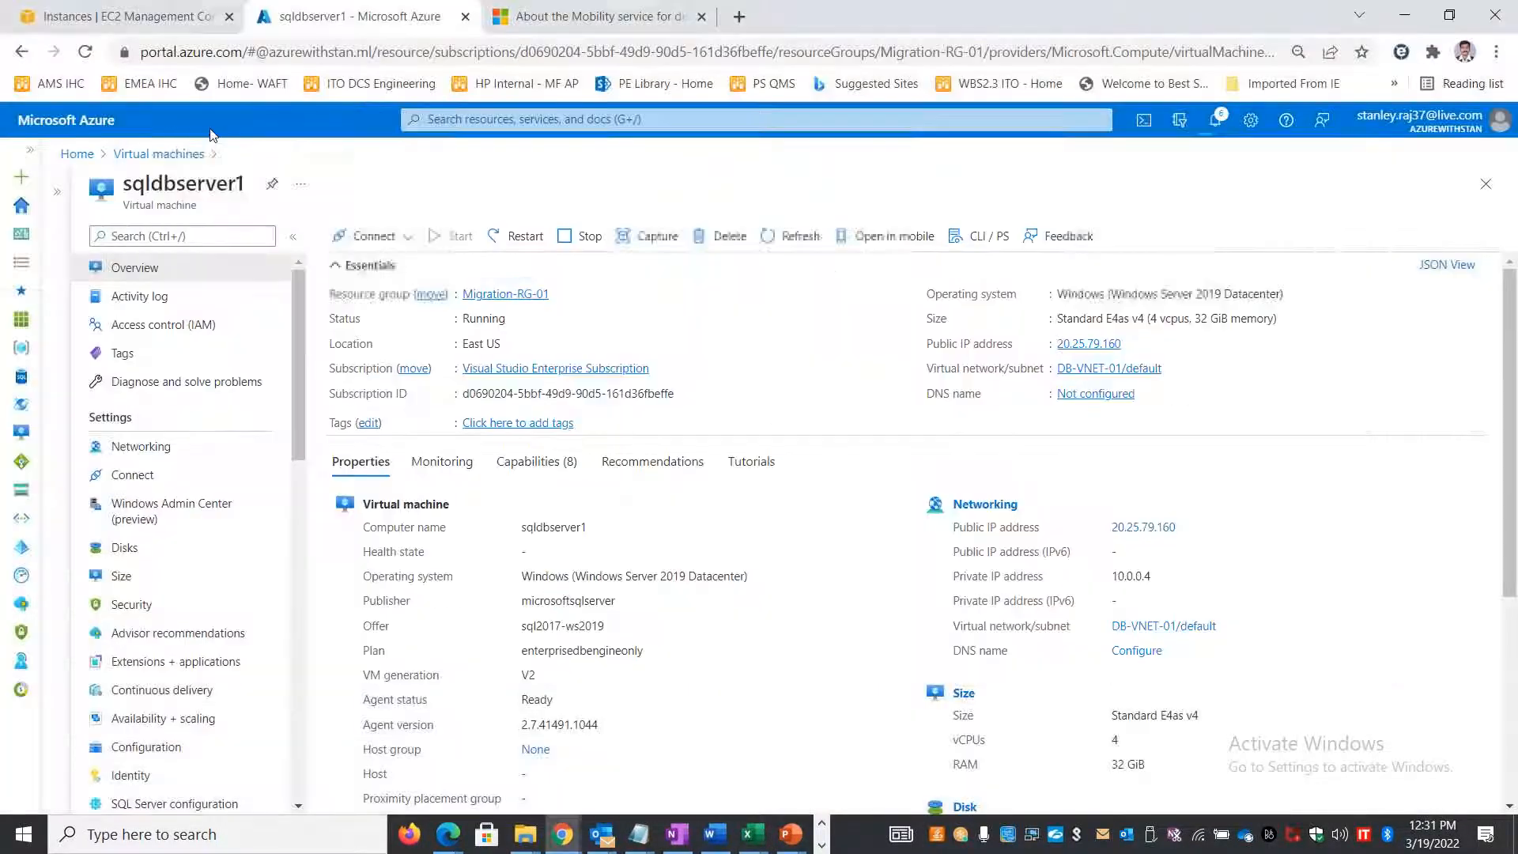
left_click(77, 121)
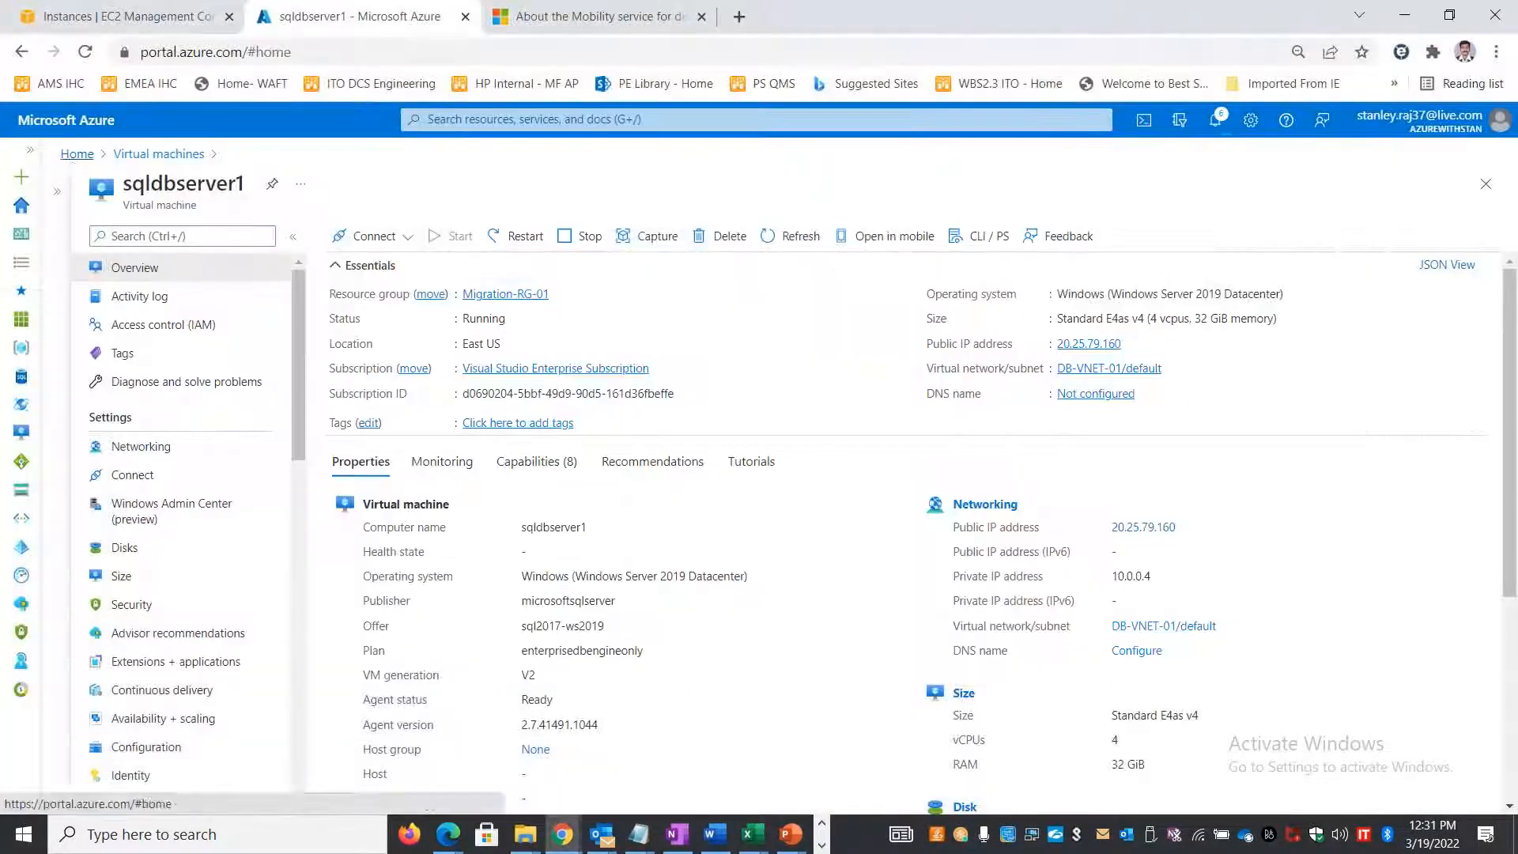
left_click(574, 117)
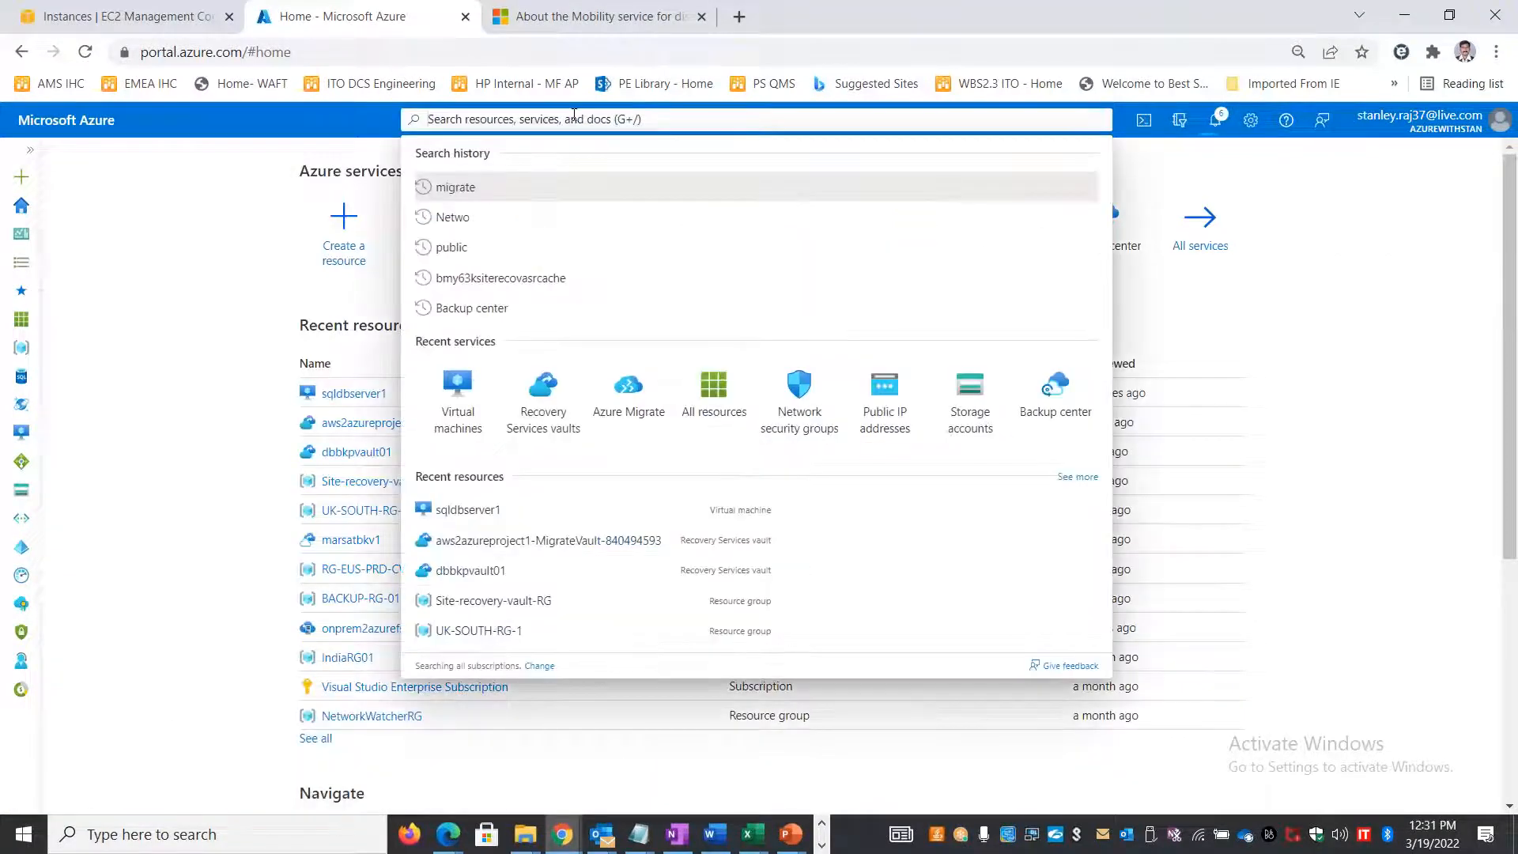
type("Azure SQL")
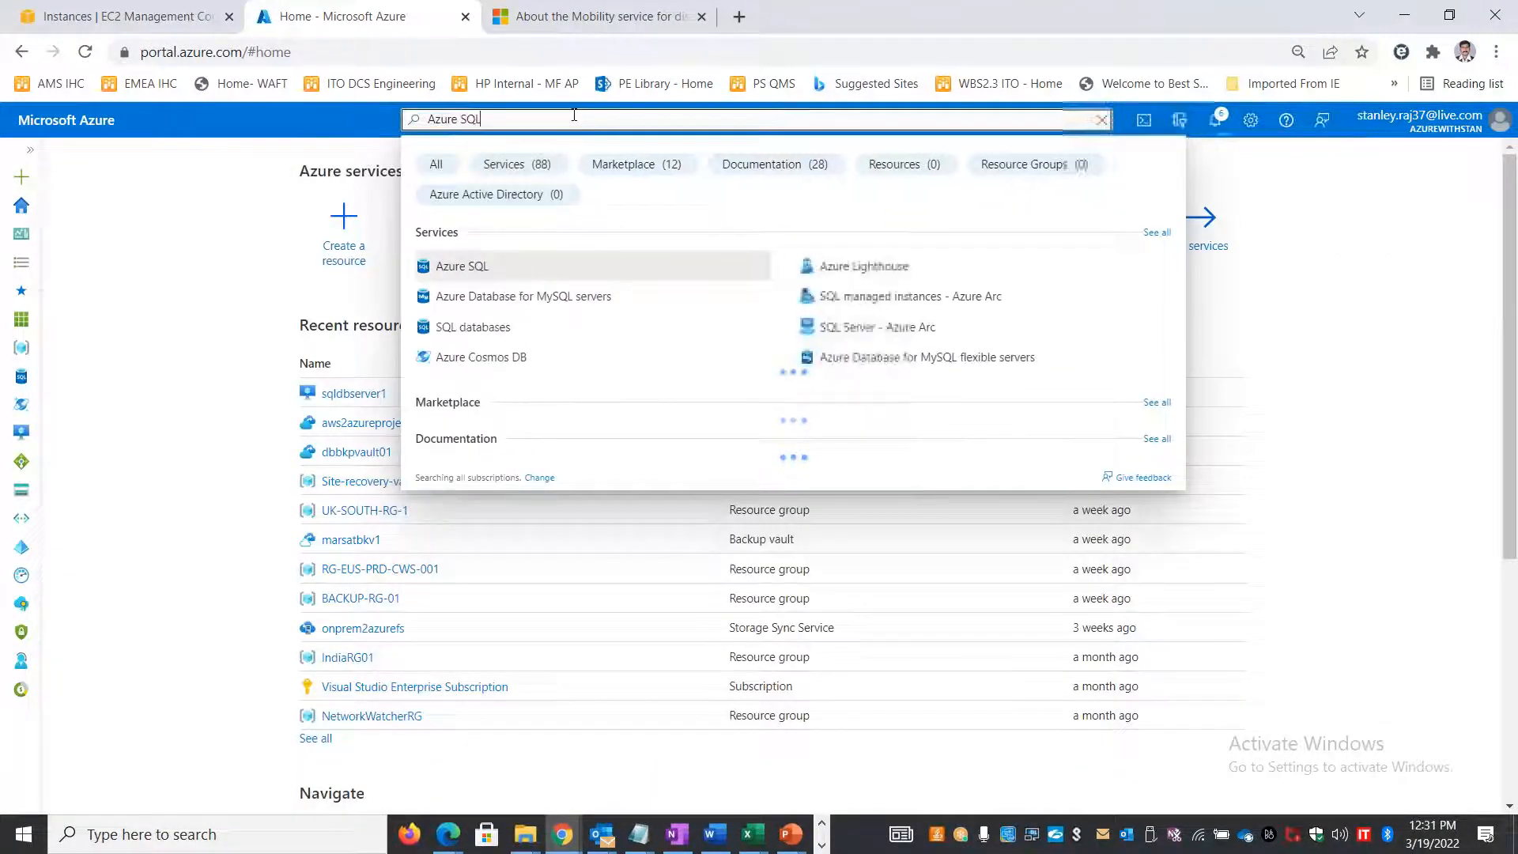
left_click(532, 333)
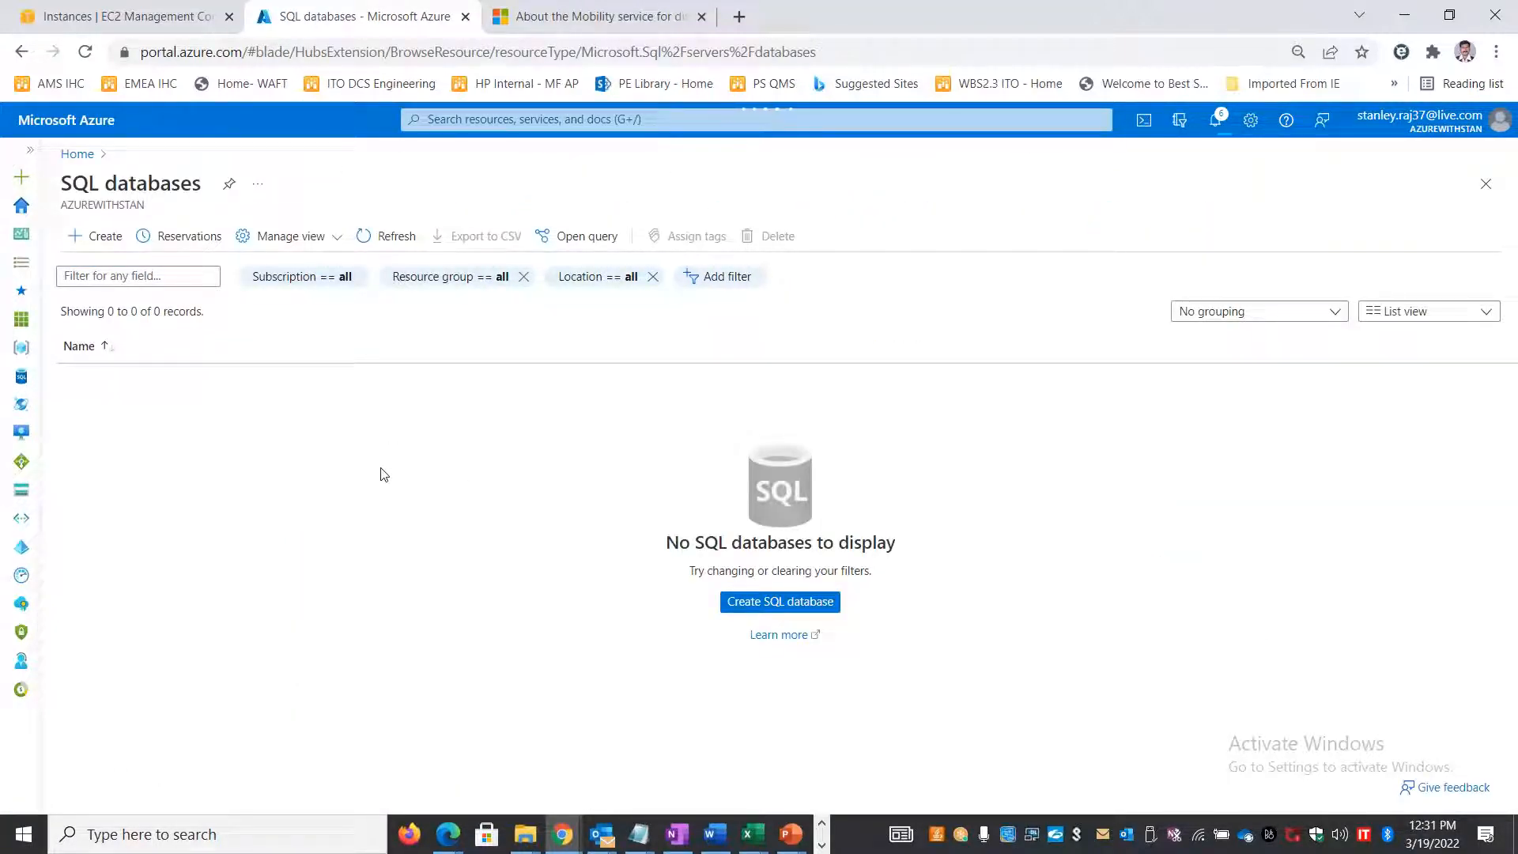
- Start a new SQL database named azuredb1 in the Migration-RG-01 resource group
left_click(763, 604)
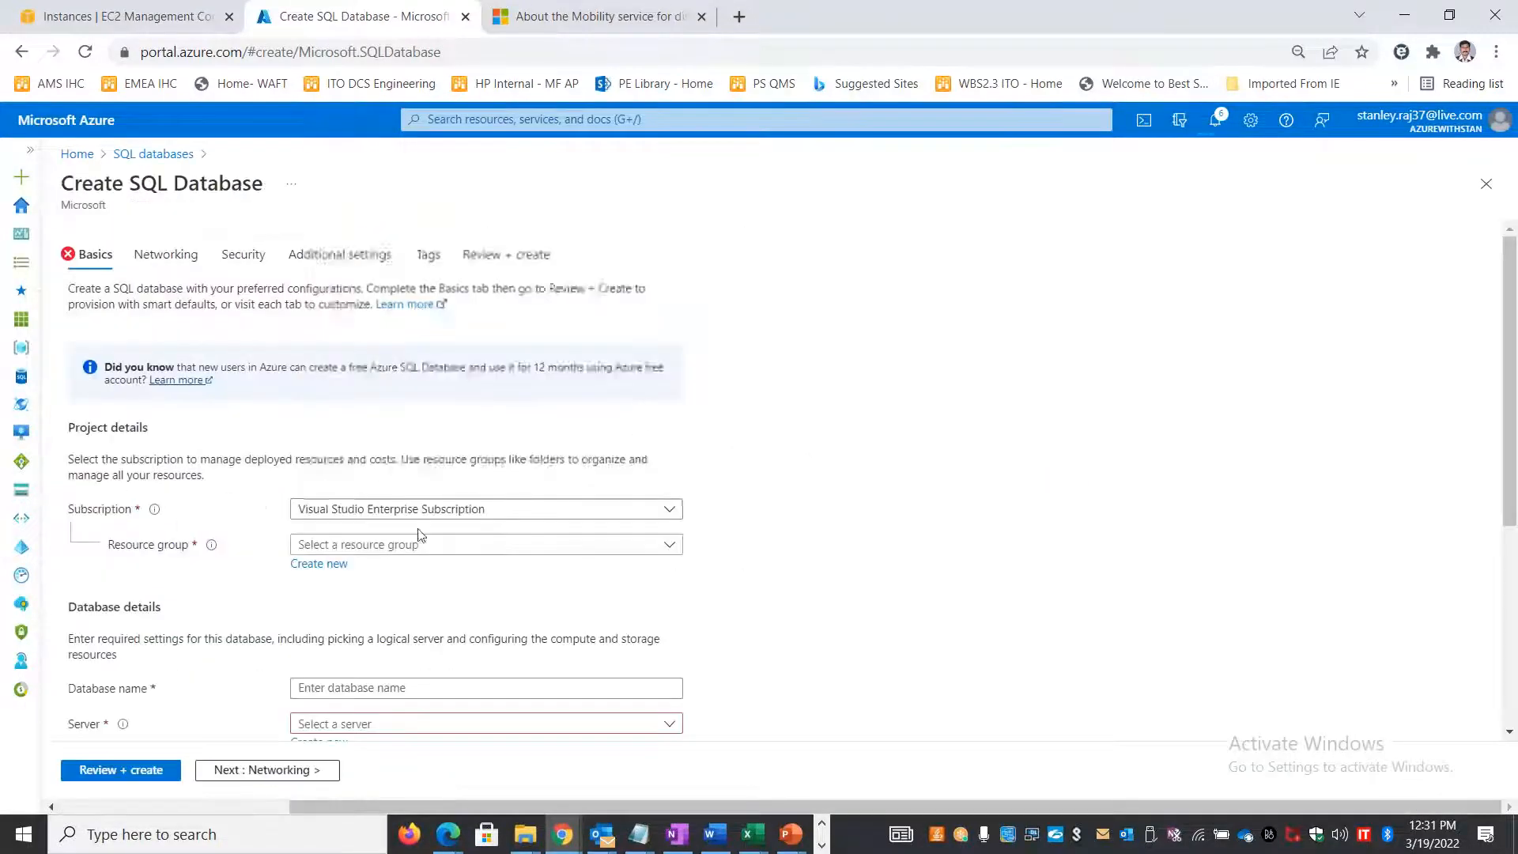
left_click(405, 544)
scroll(423, 372, "down", 3)
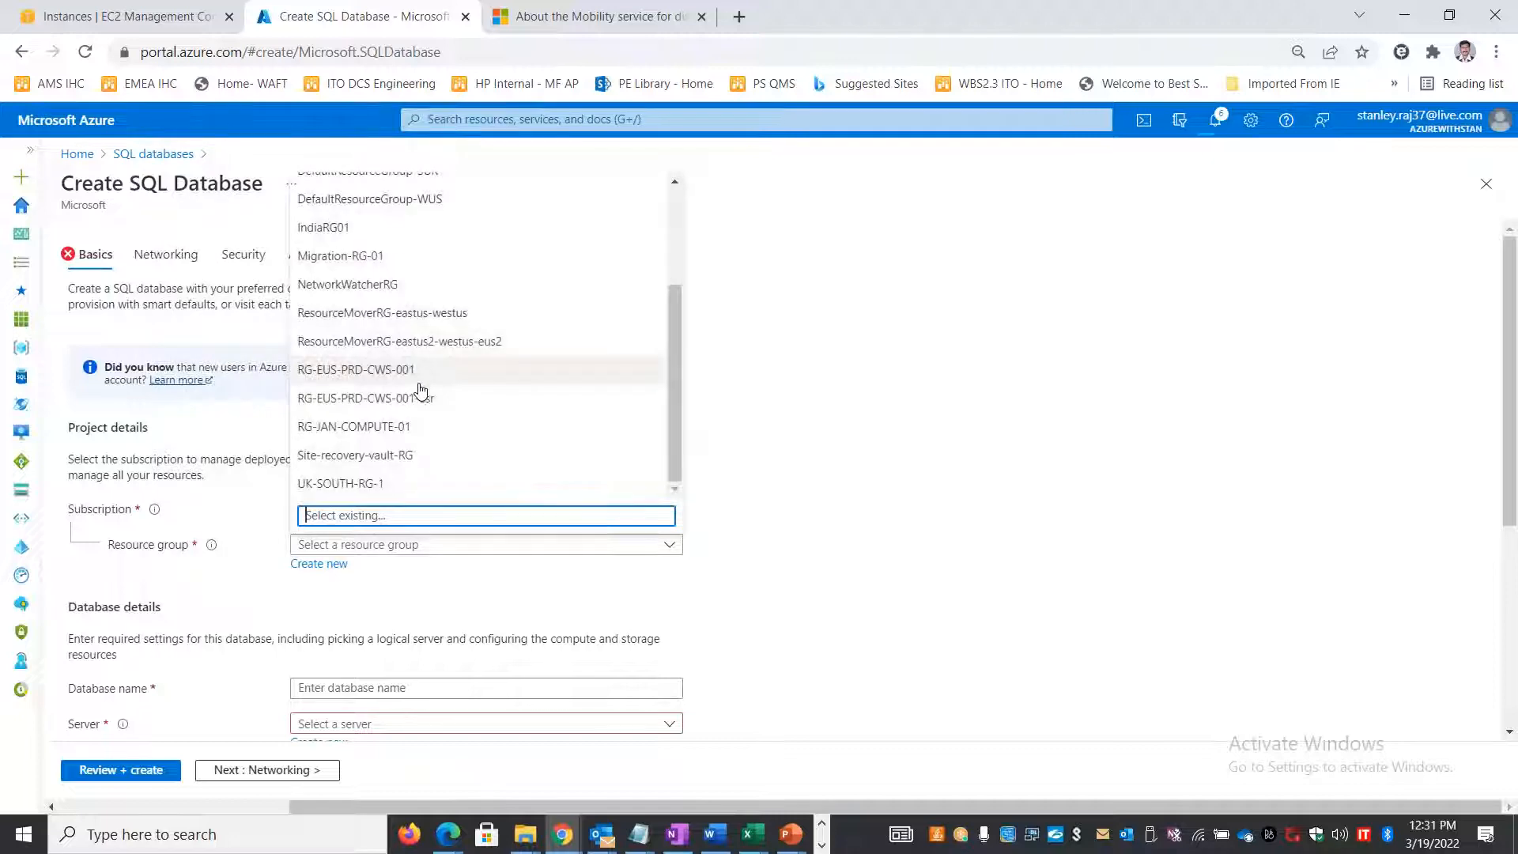
left_click(383, 257)
scroll(628, 606, "down", 5)
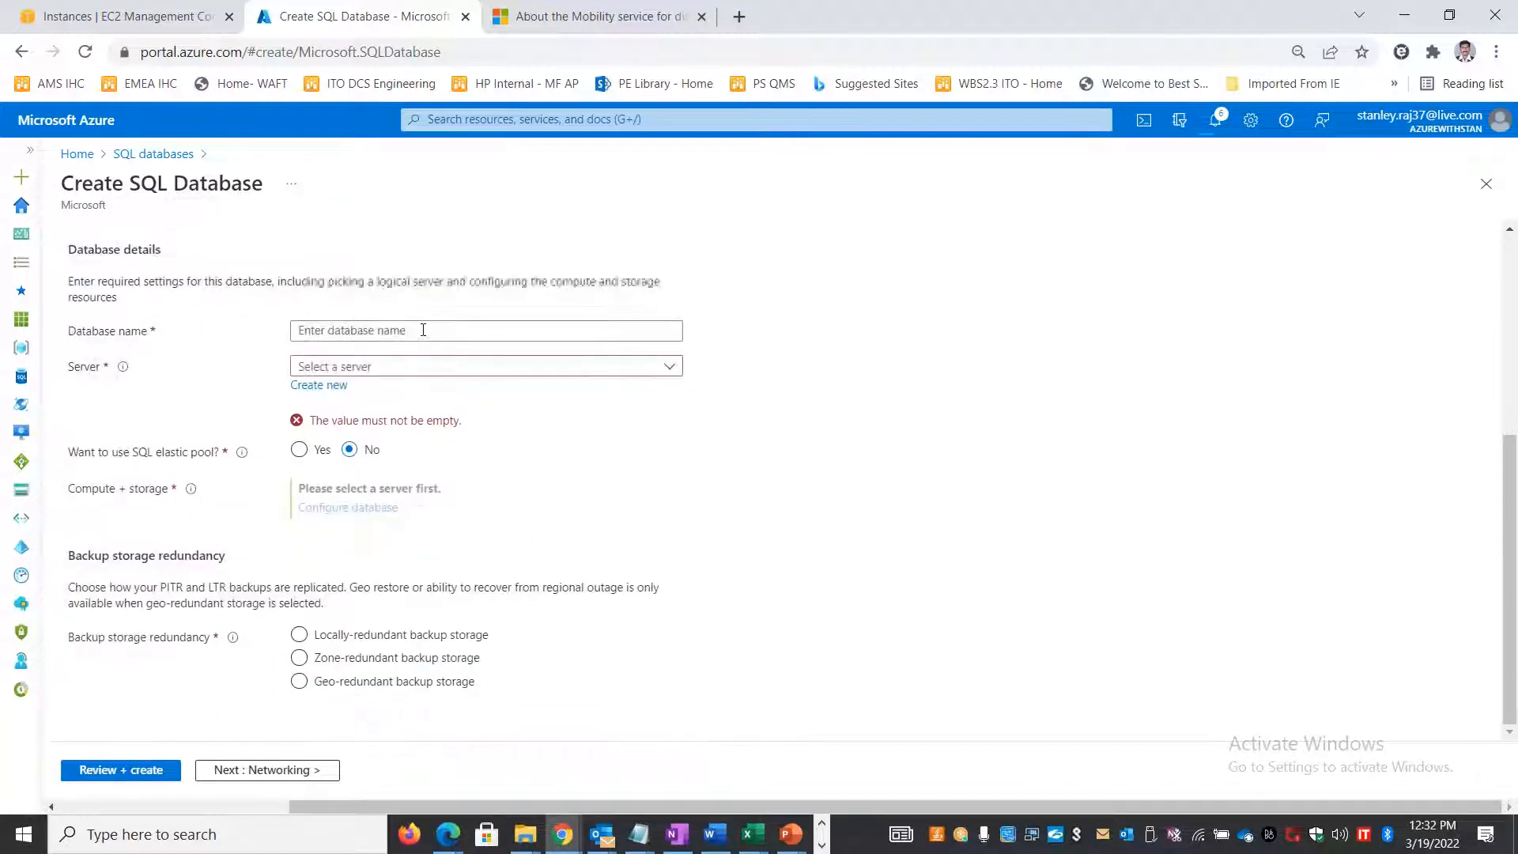
left_click(423, 330)
type("azuredb")
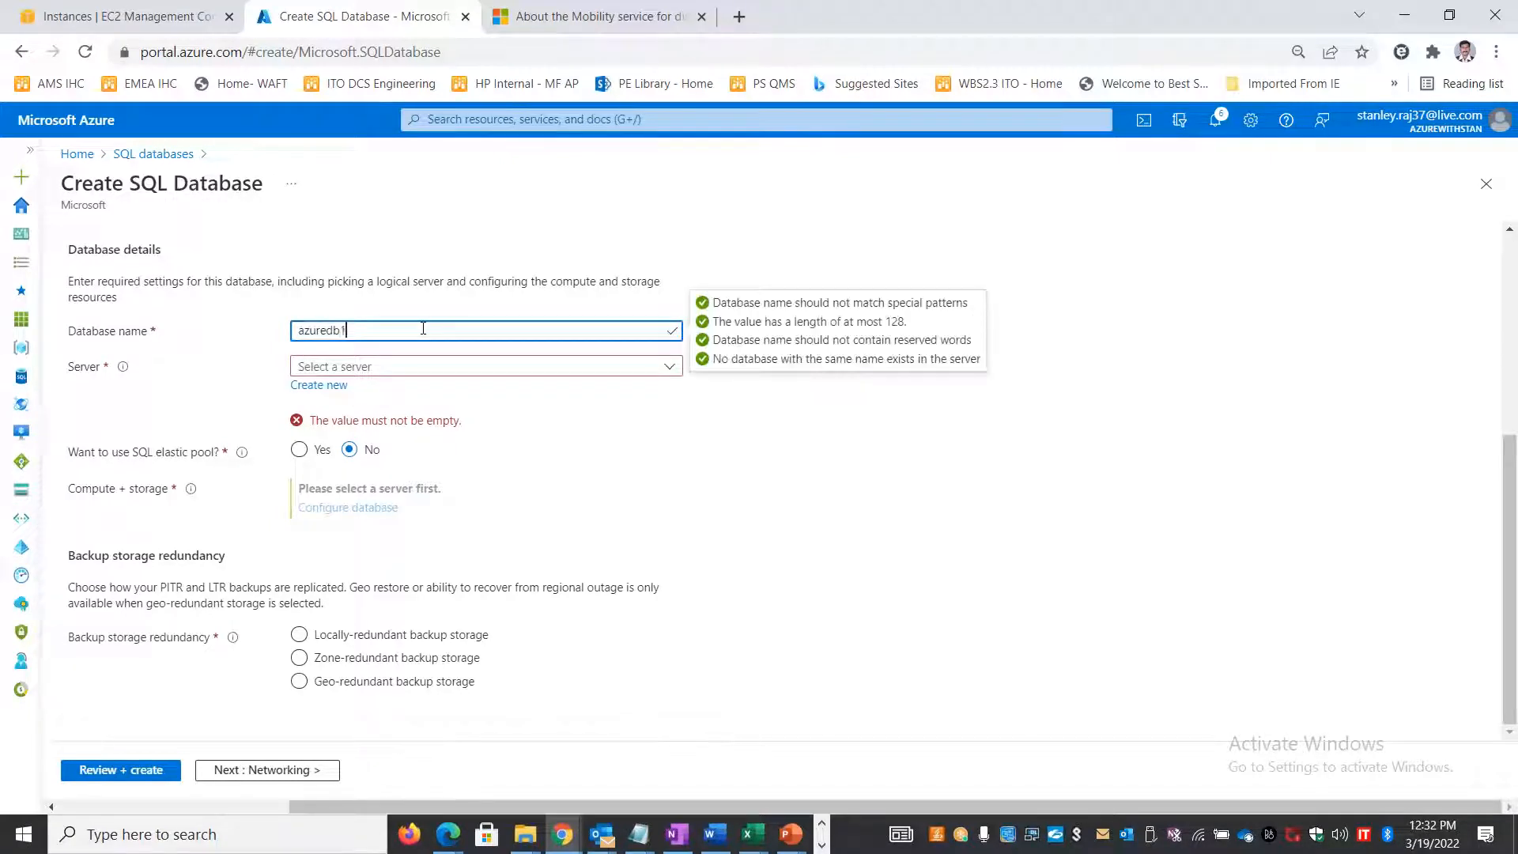
type("1")
- Start creating a new database server for azuredb1 and name it azuresqldbs1
left_click(319, 386)
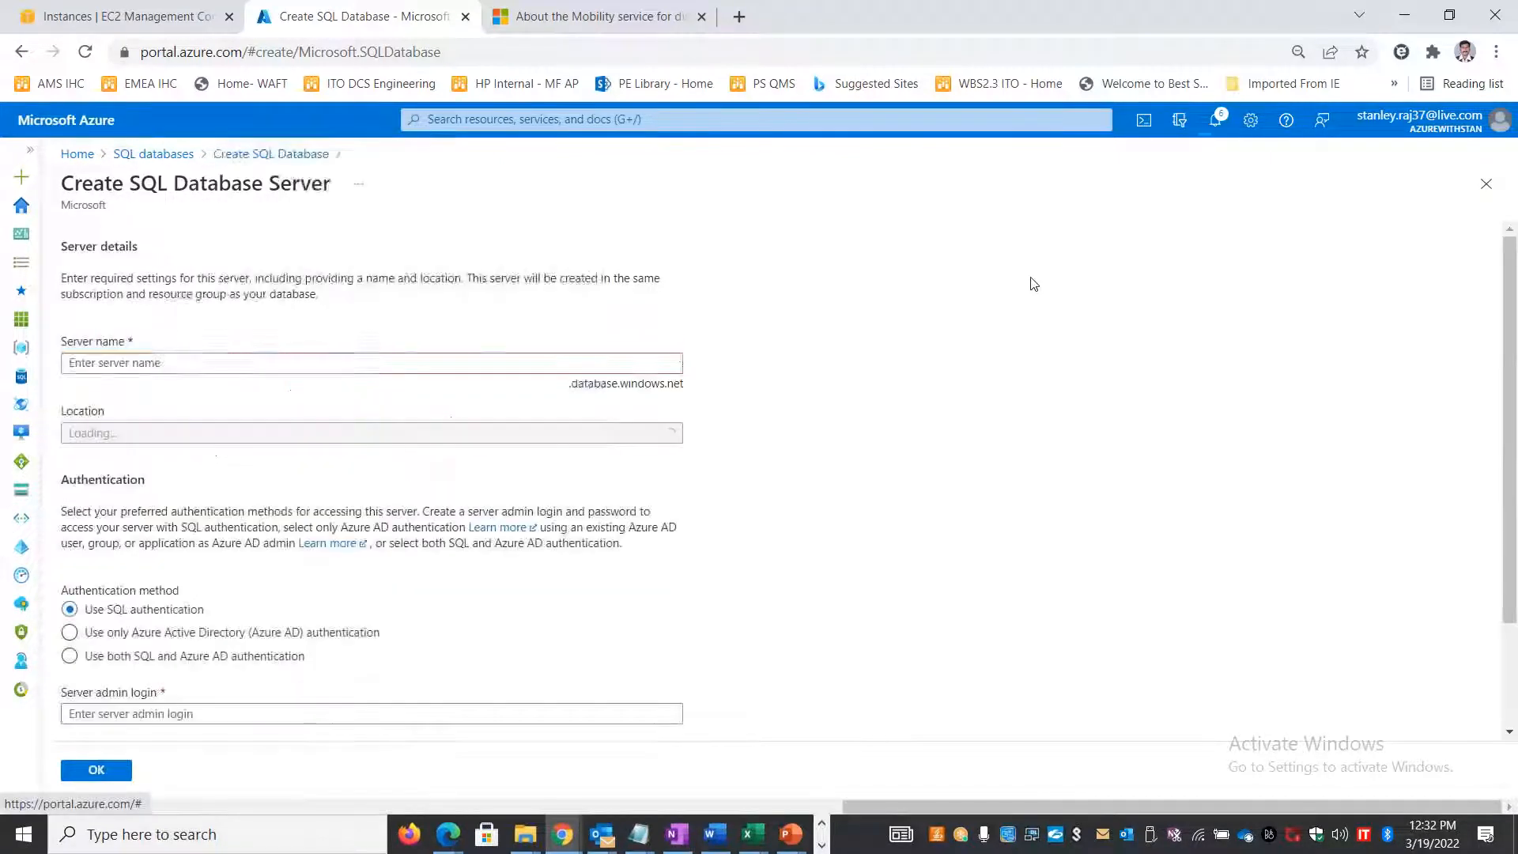
type("azu")
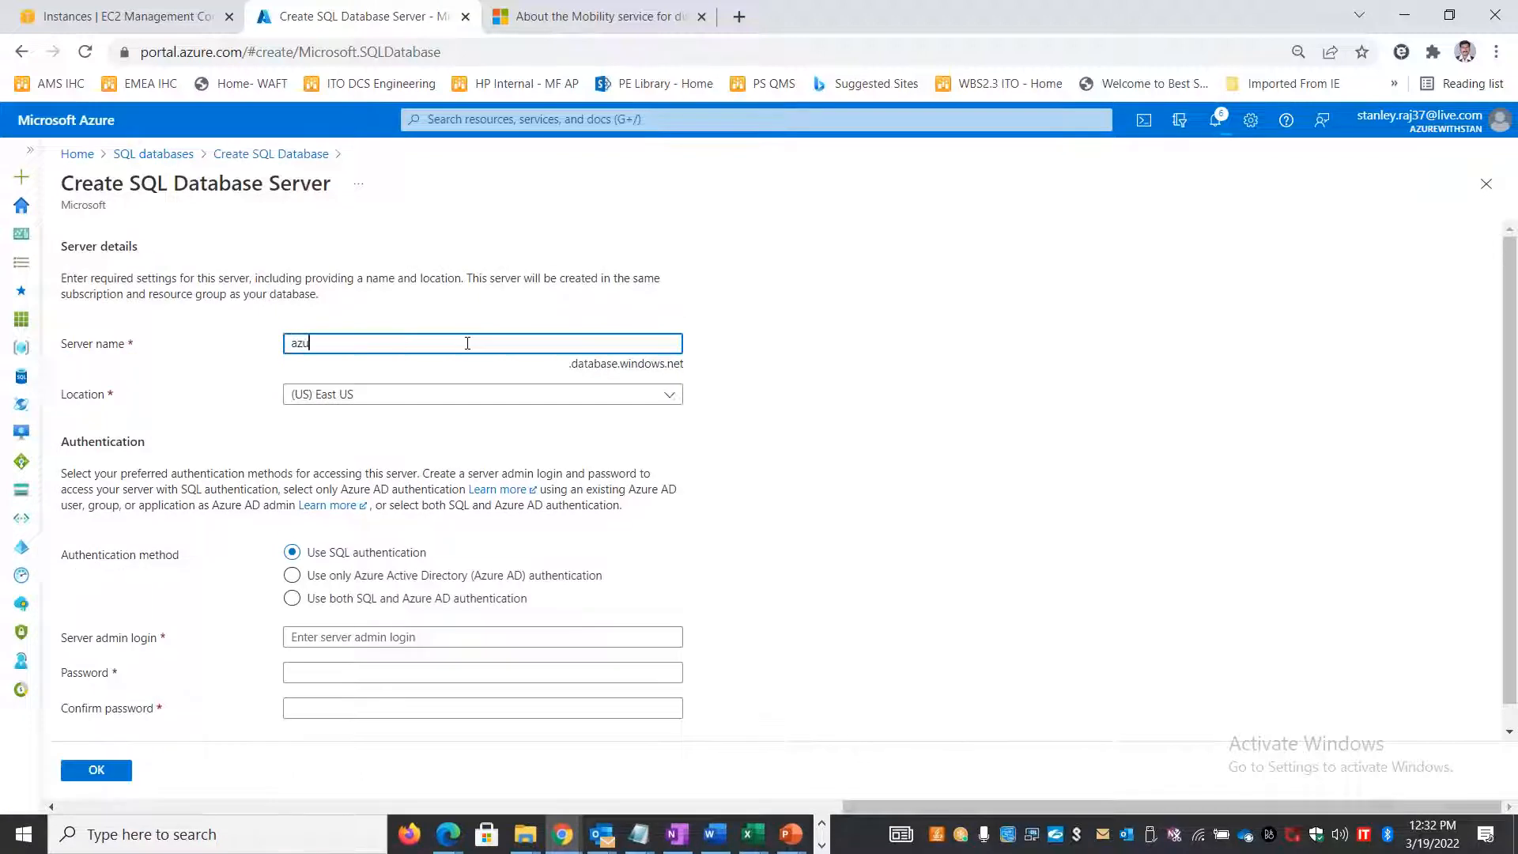
type("resqldbs1")
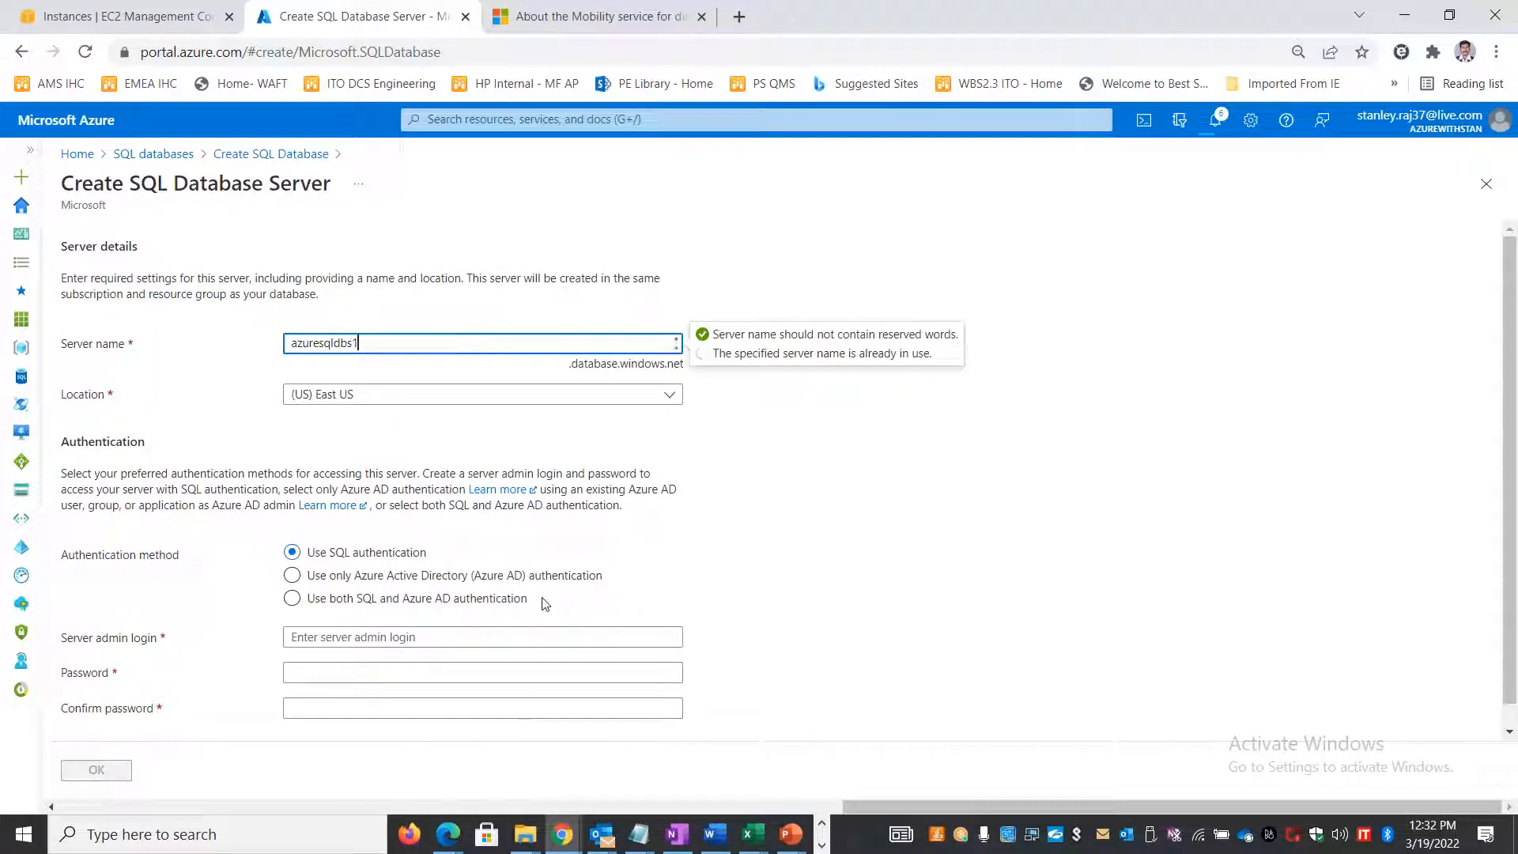
scroll(542, 604, "down", 1)
- Enter the server admin login, then fill in the admin password and its confirmation for the new server
left_click(370, 615)
type("stan")
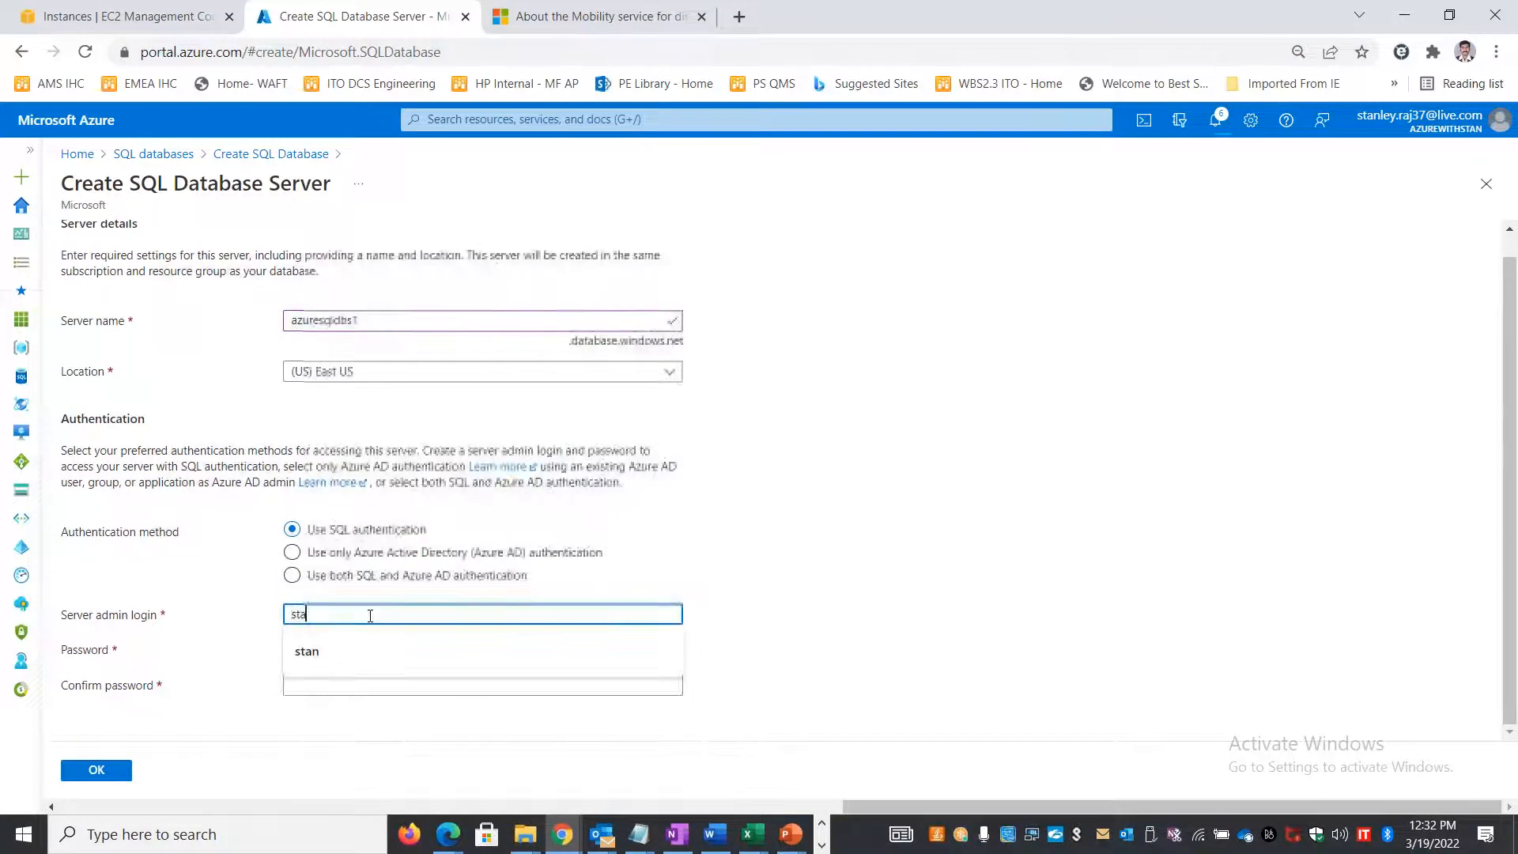
key("Tab")
type("P")
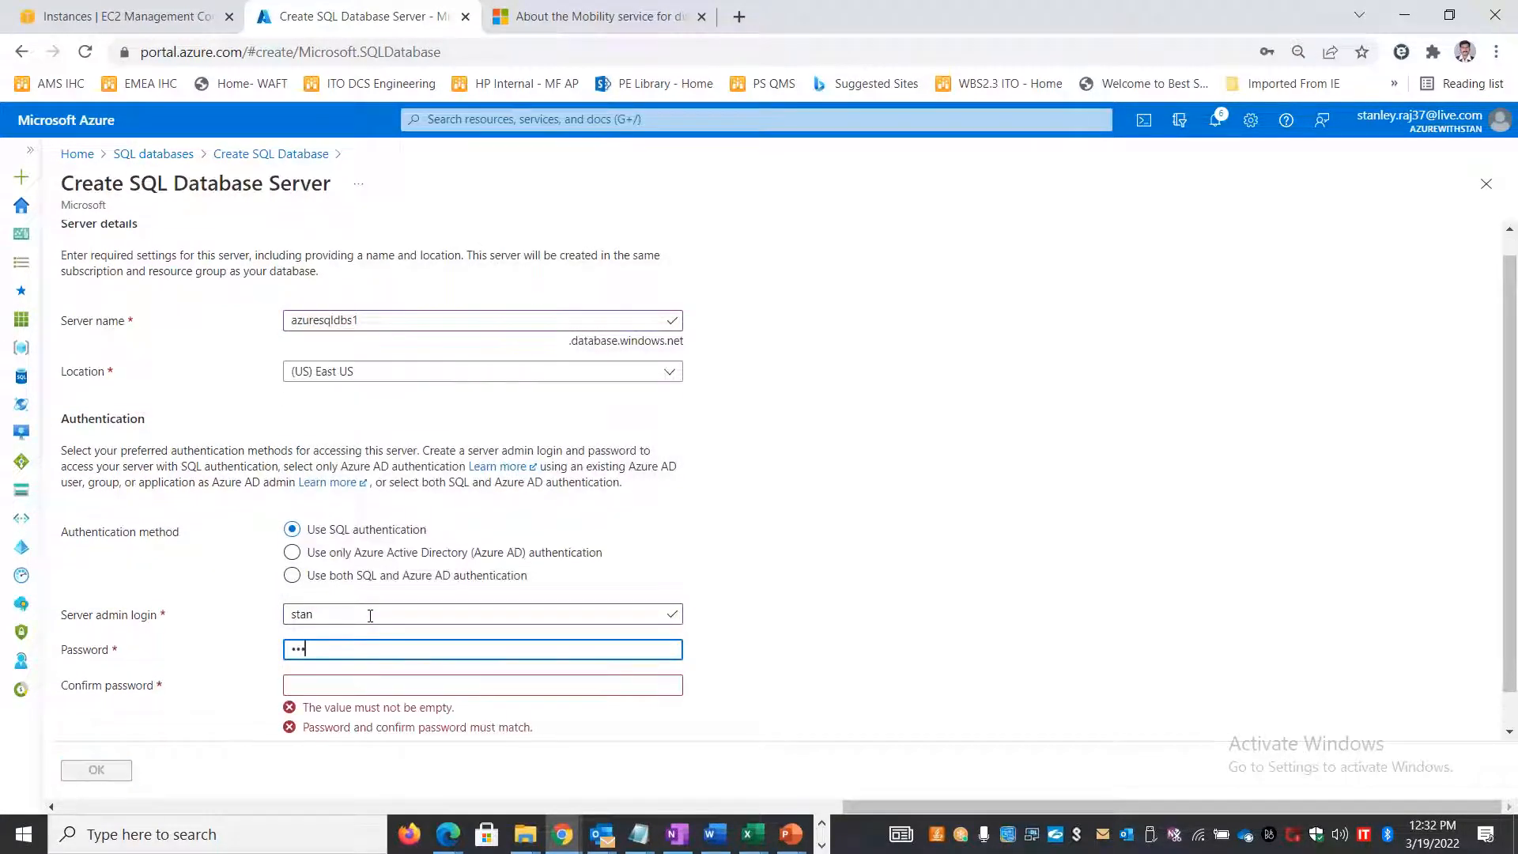
type("•••••••••••")
key("Tab")
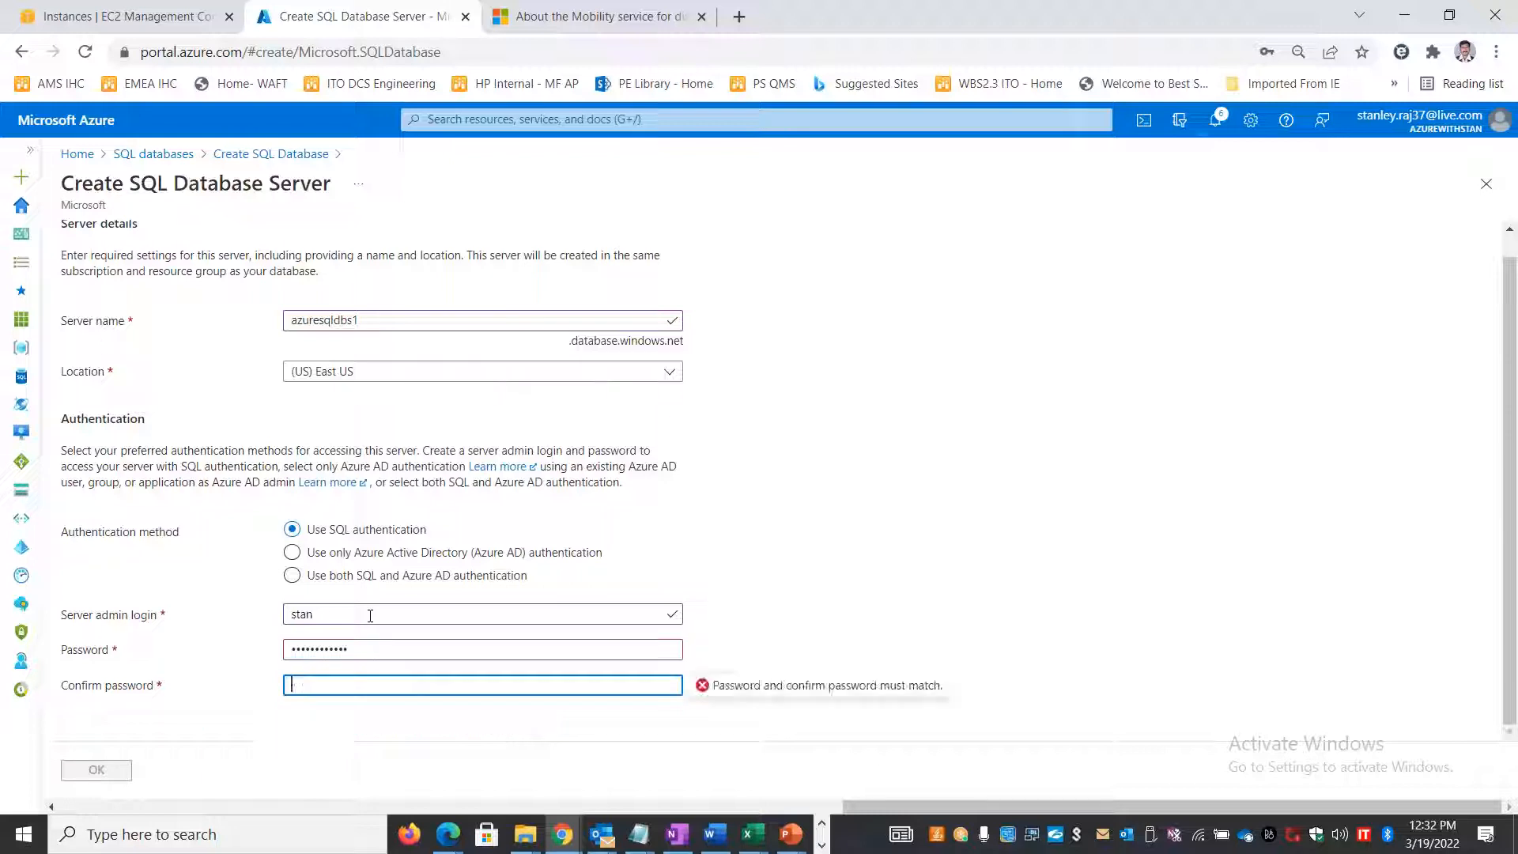
type("•••")
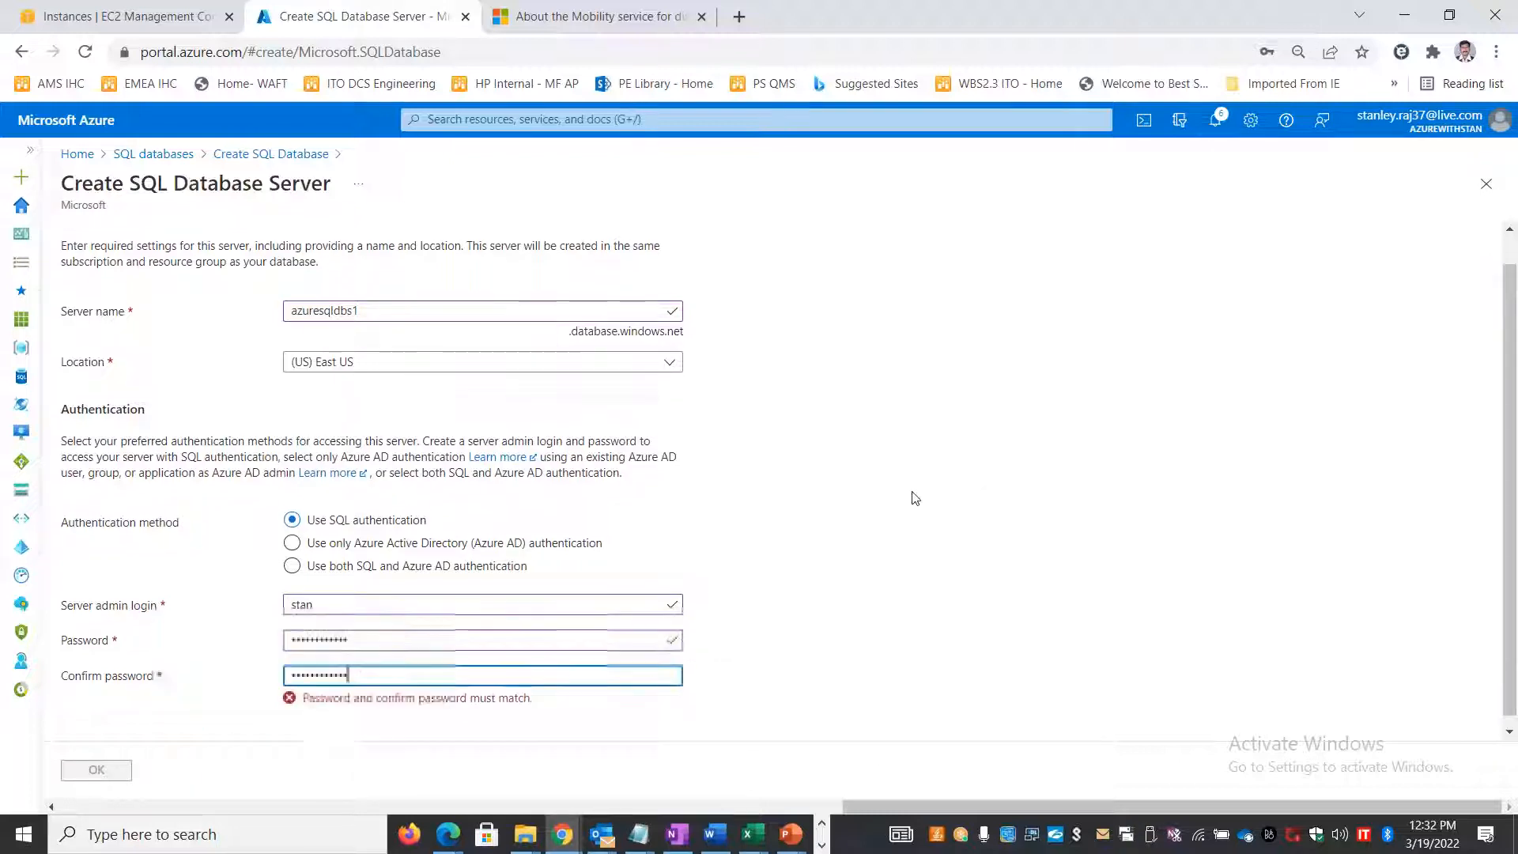
- Re-enter the server admin password and its matching confirmation, and confirm the new azuresqldbs1 server
left_click_drag(421, 631, 203, 632)
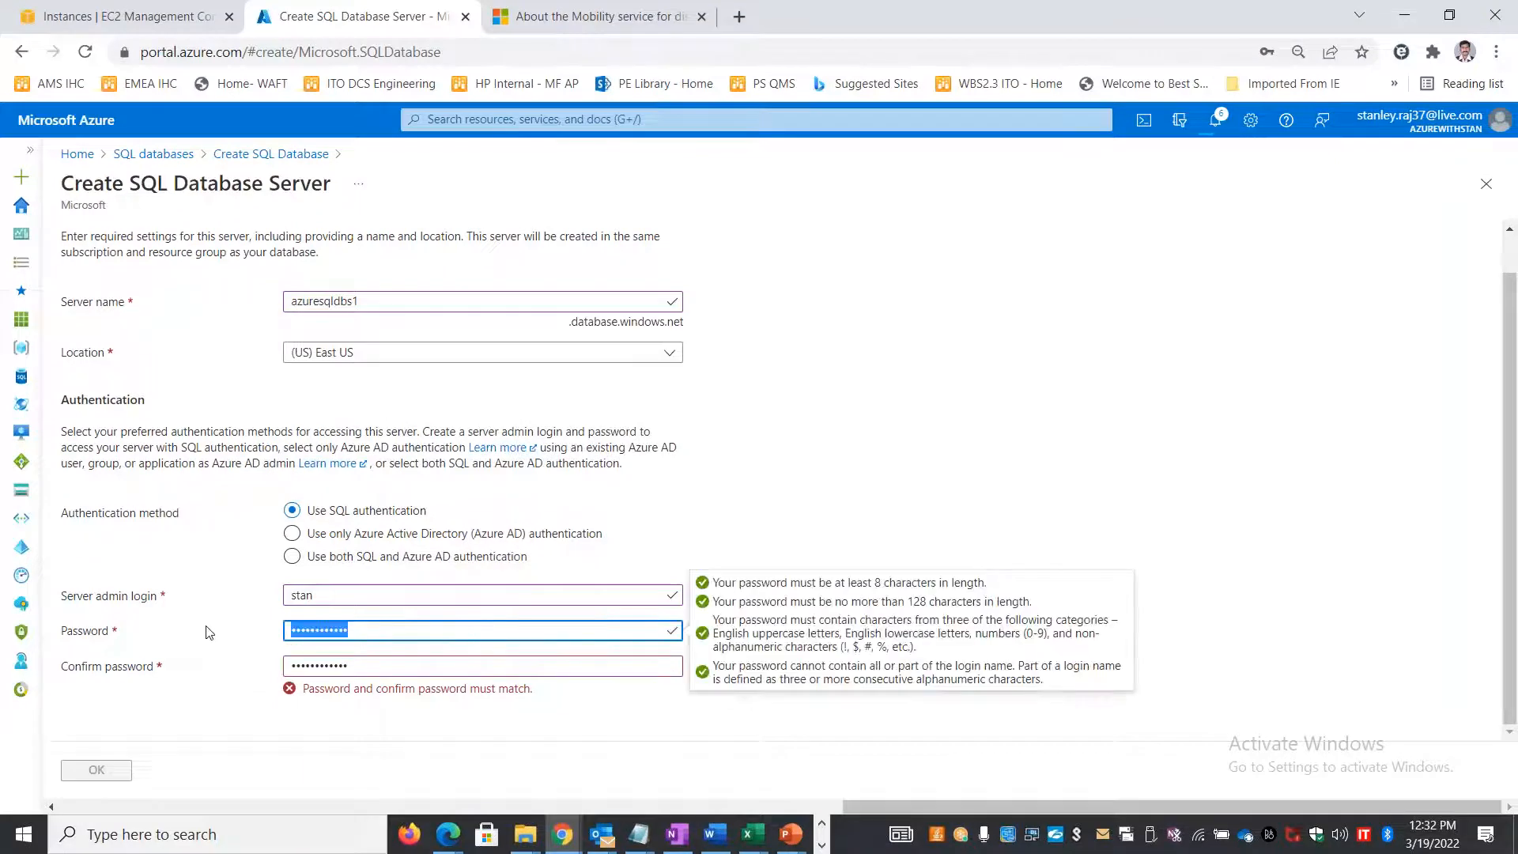
type("••••••••••••")
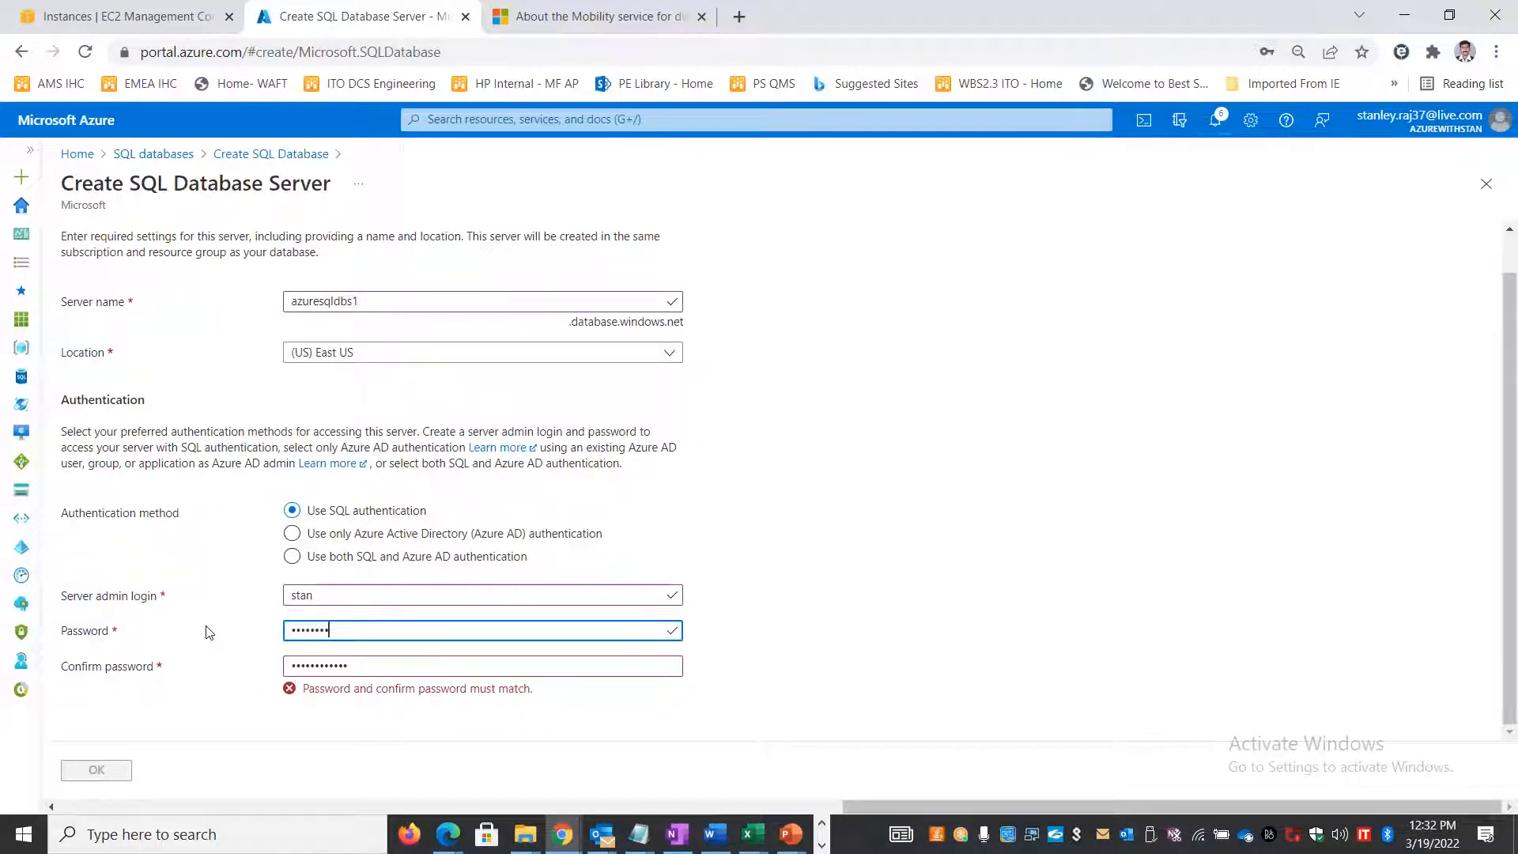
key("Tab")
type("••")
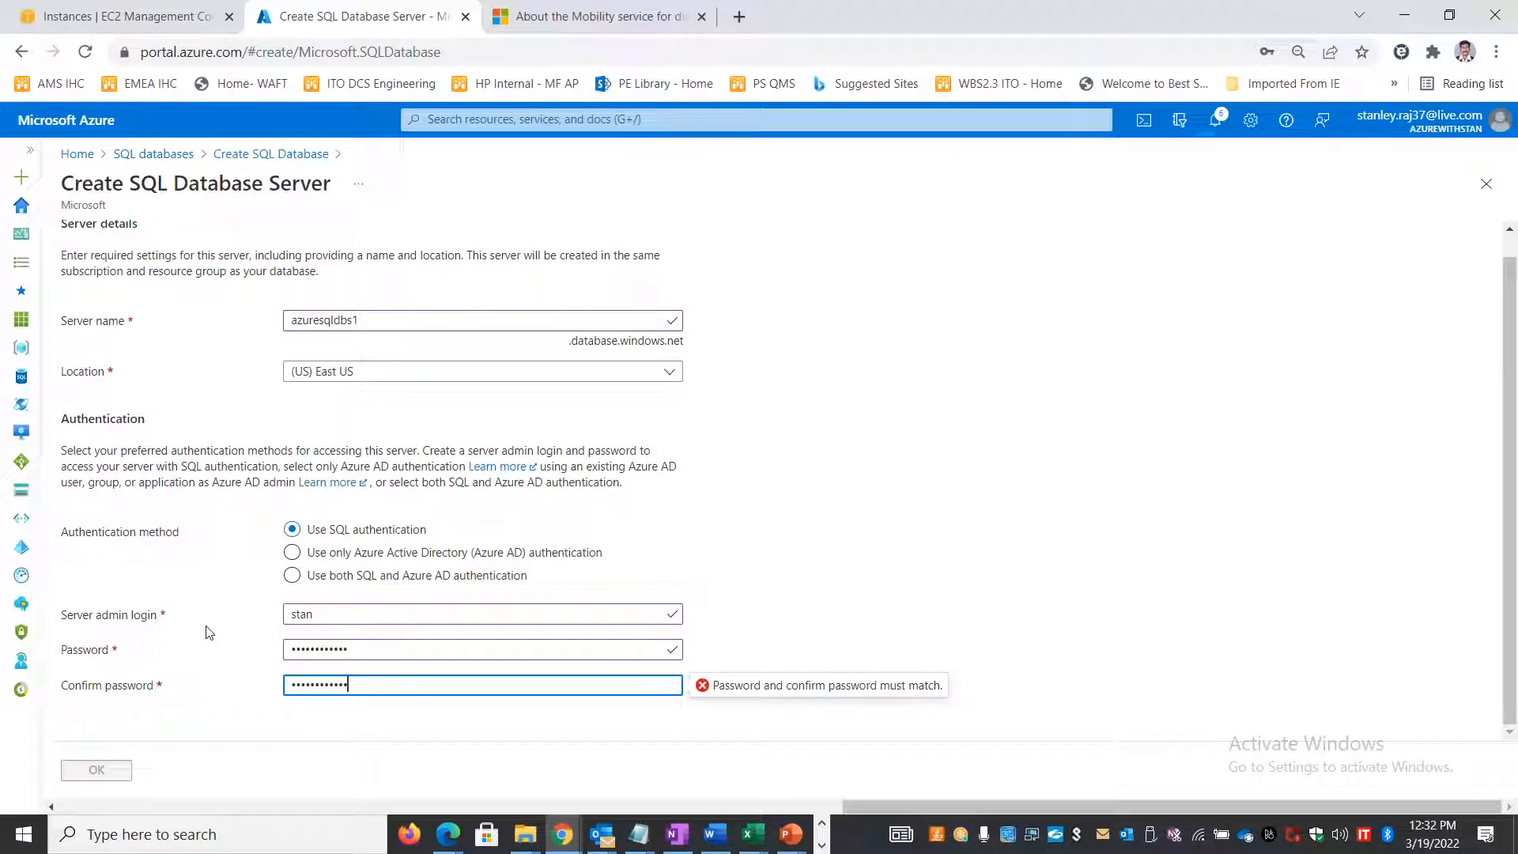
left_click(98, 772)
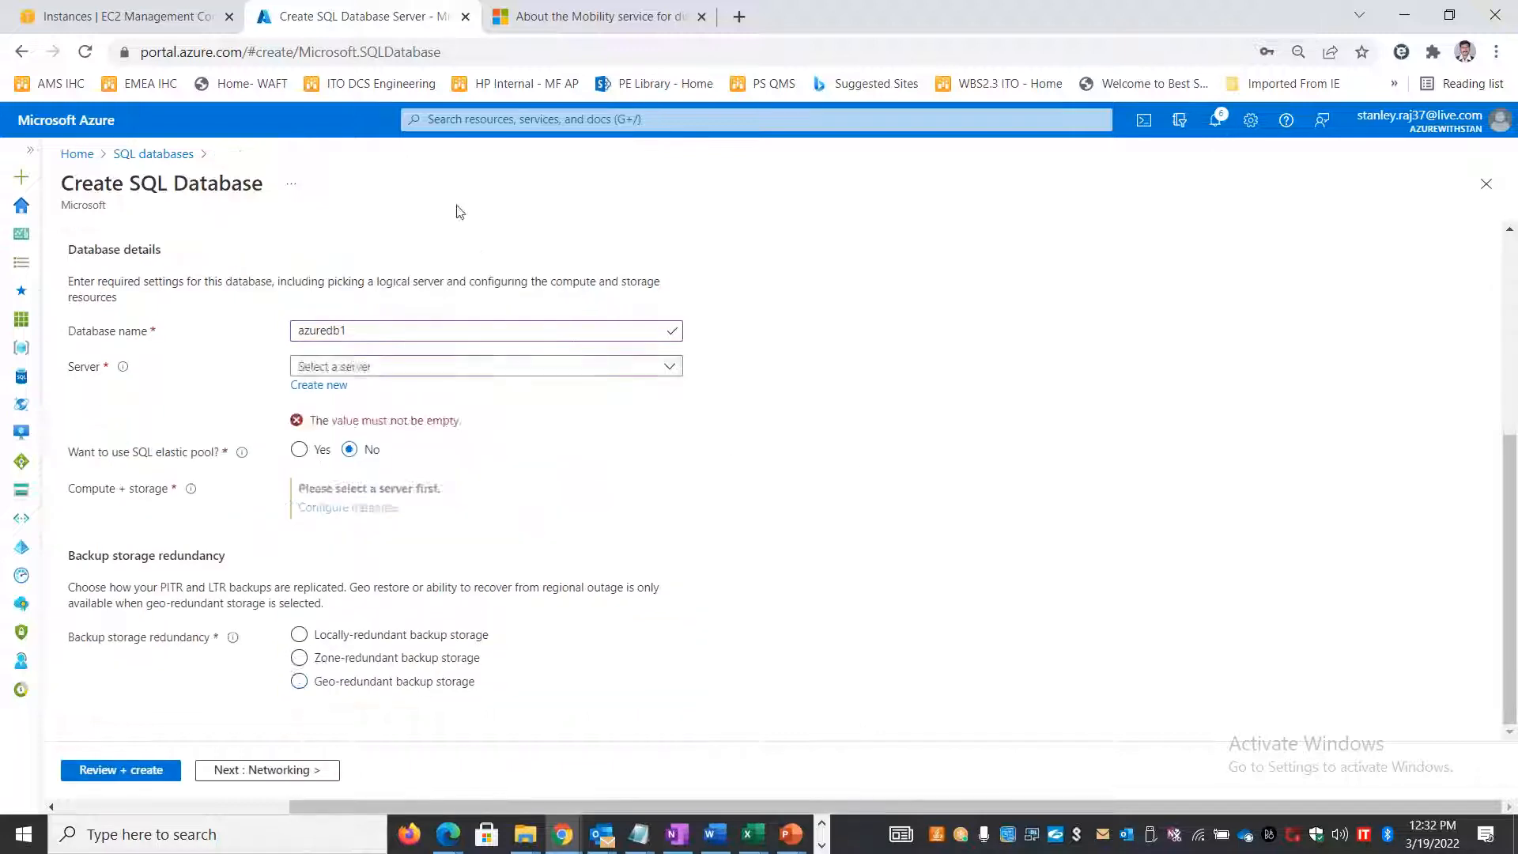
- Set azuredb1's backup storage to locally-redundant, then review the configuration and create the database
scroll(255, 541, "up", 5)
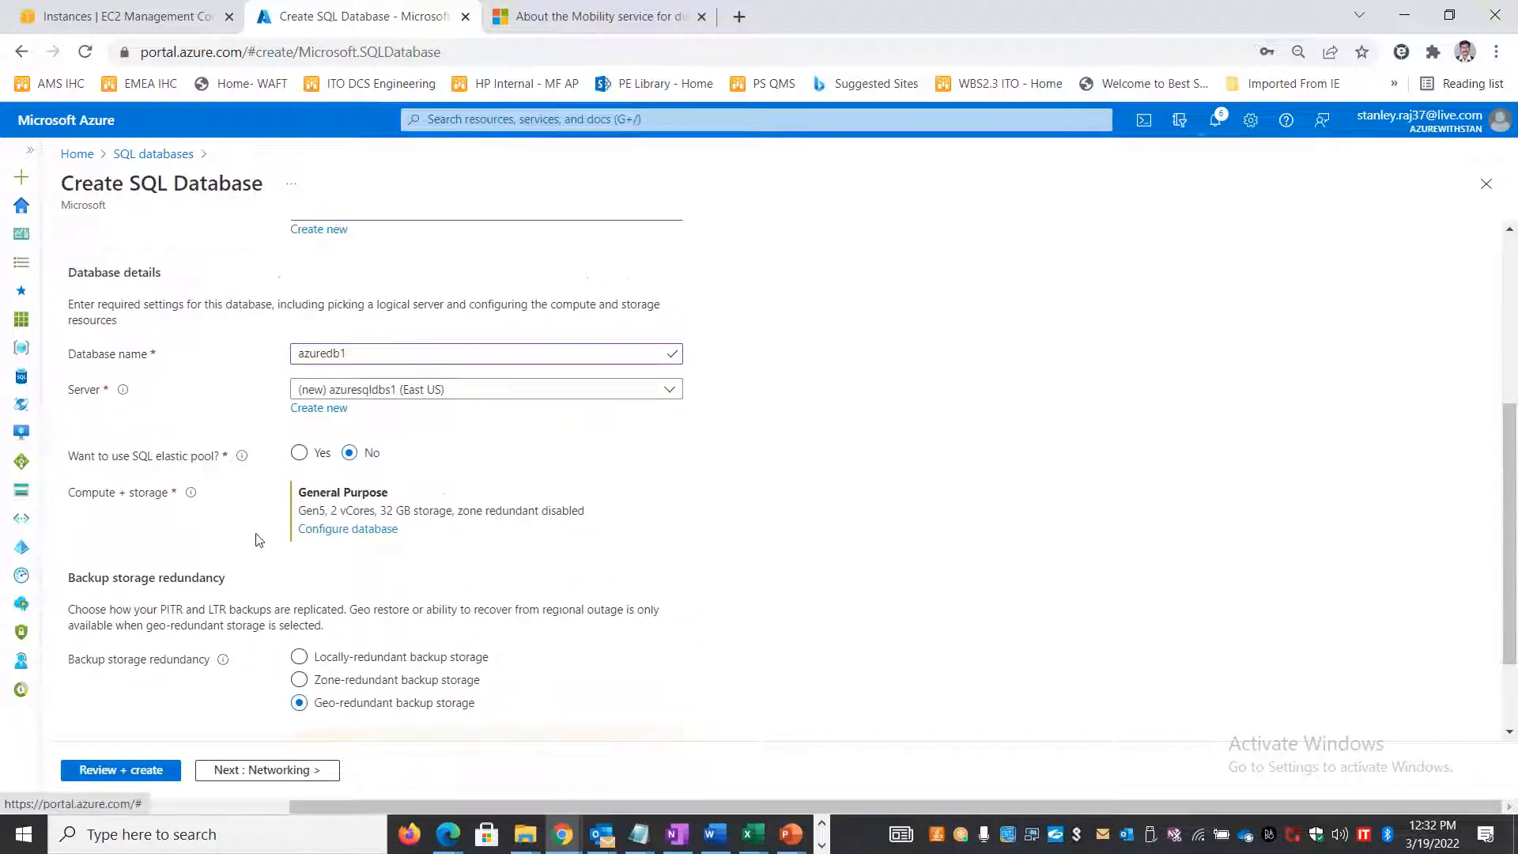
scroll(782, 475, "down", 5)
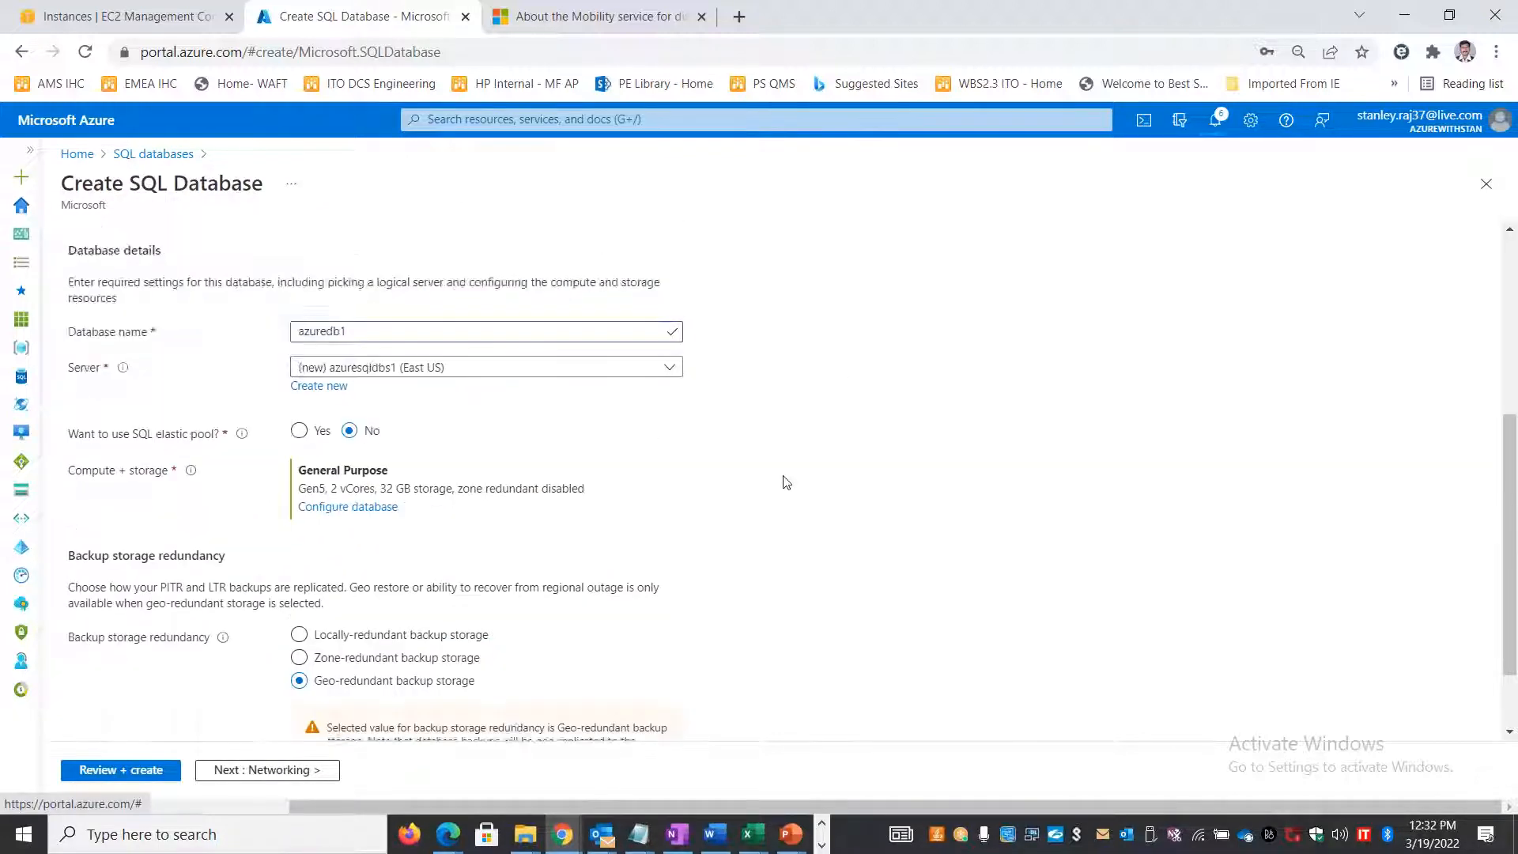
left_click(331, 540)
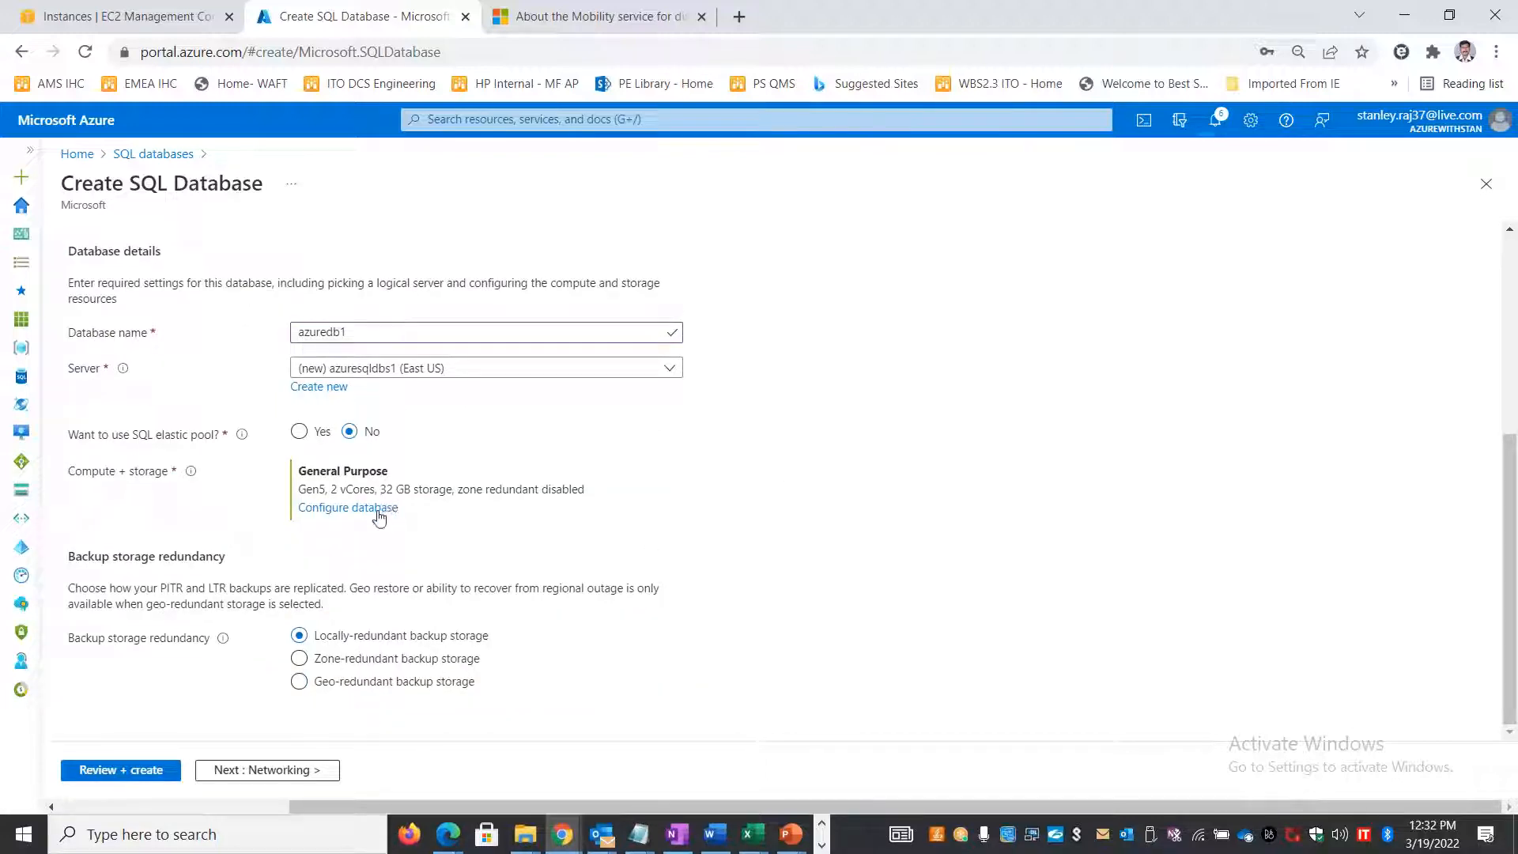
scroll(538, 542, "up", 5)
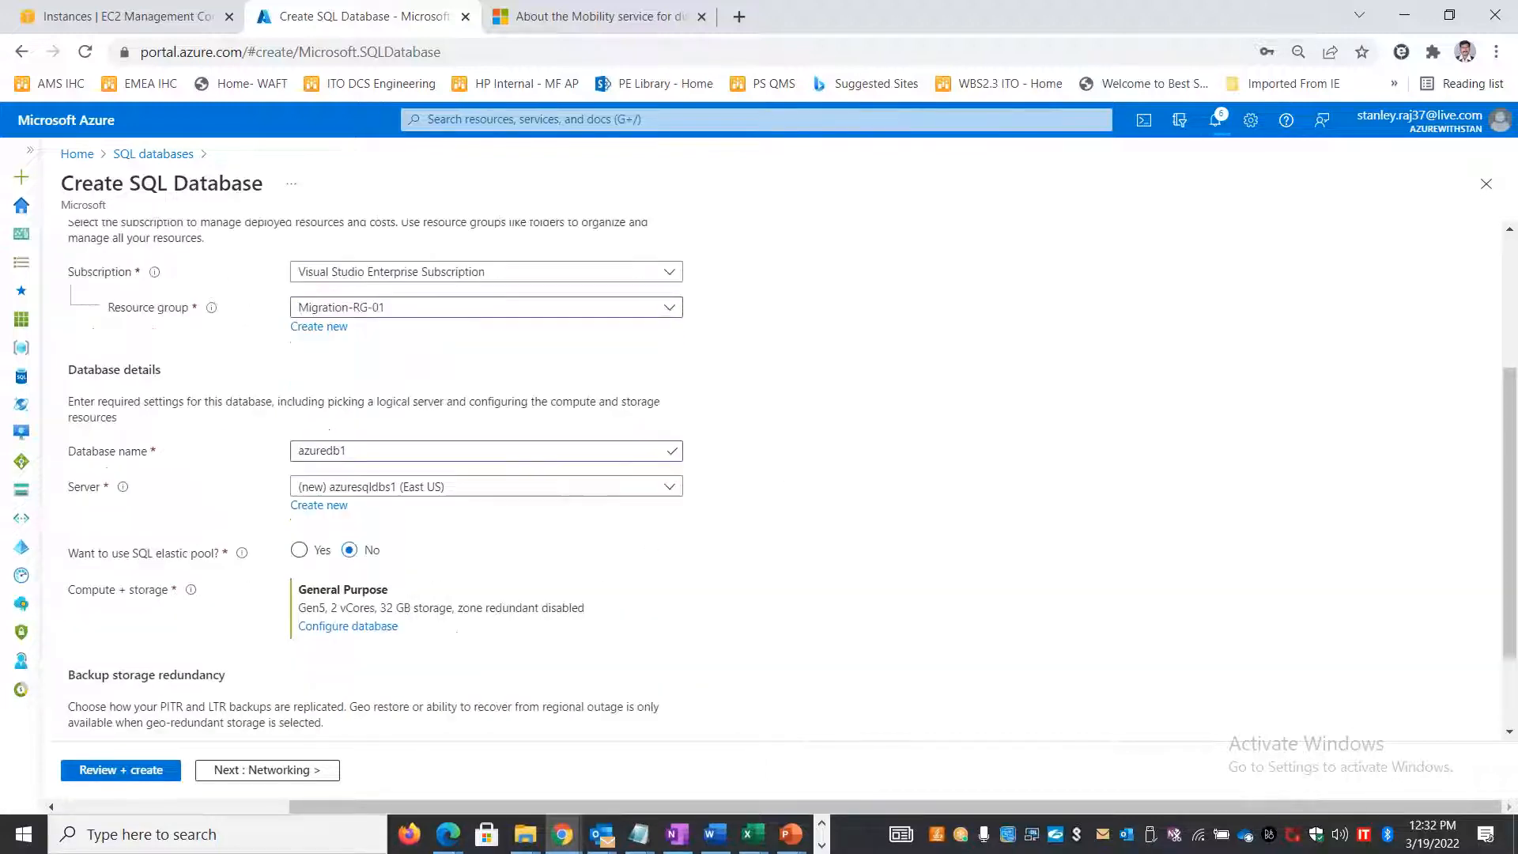
scroll(554, 543, "down", 5)
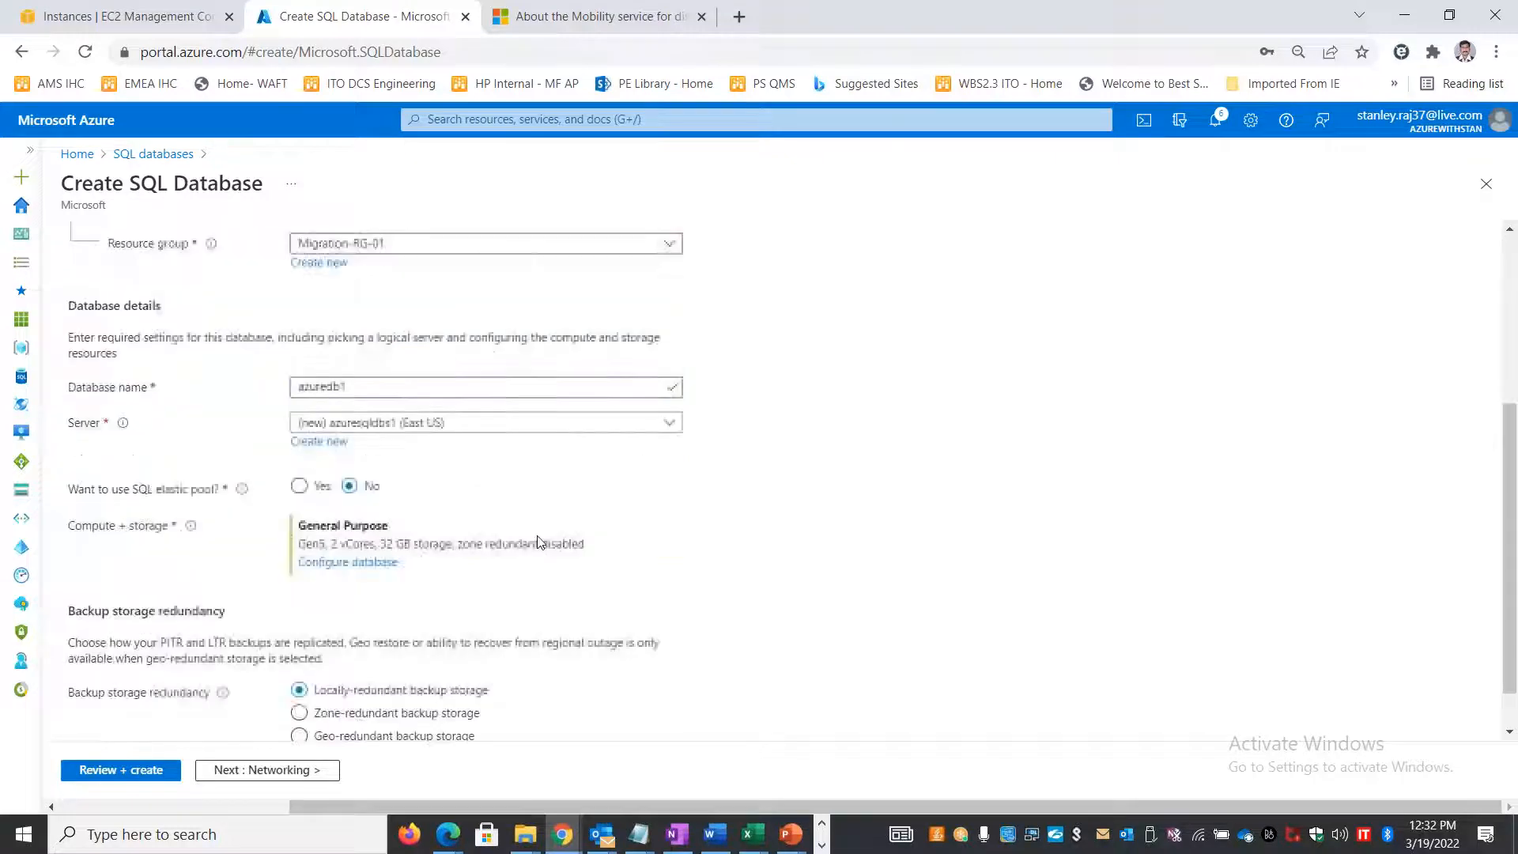
left_click(156, 767)
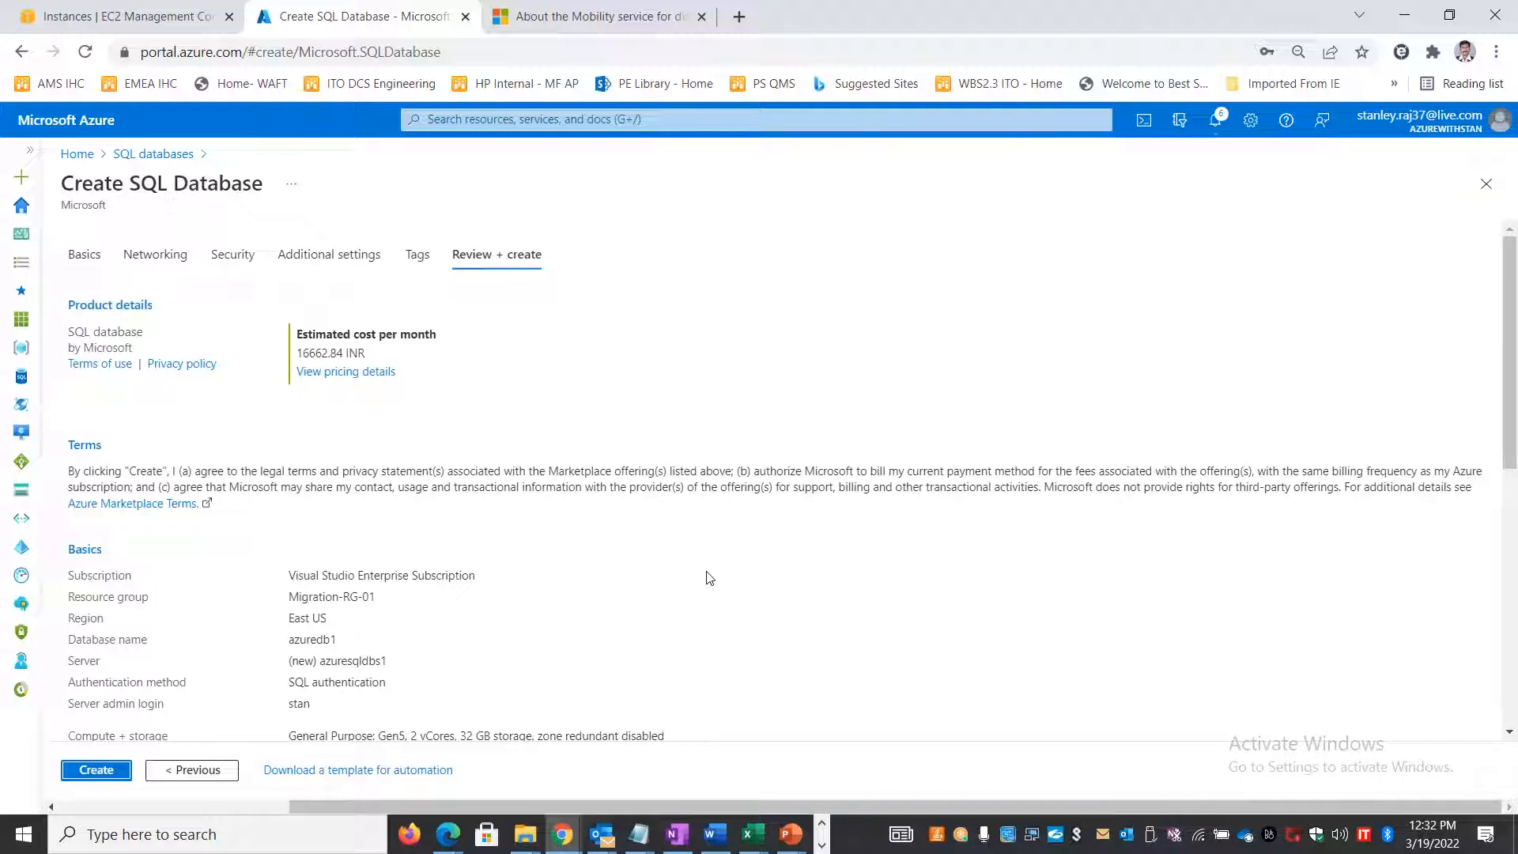
left_click(100, 772)
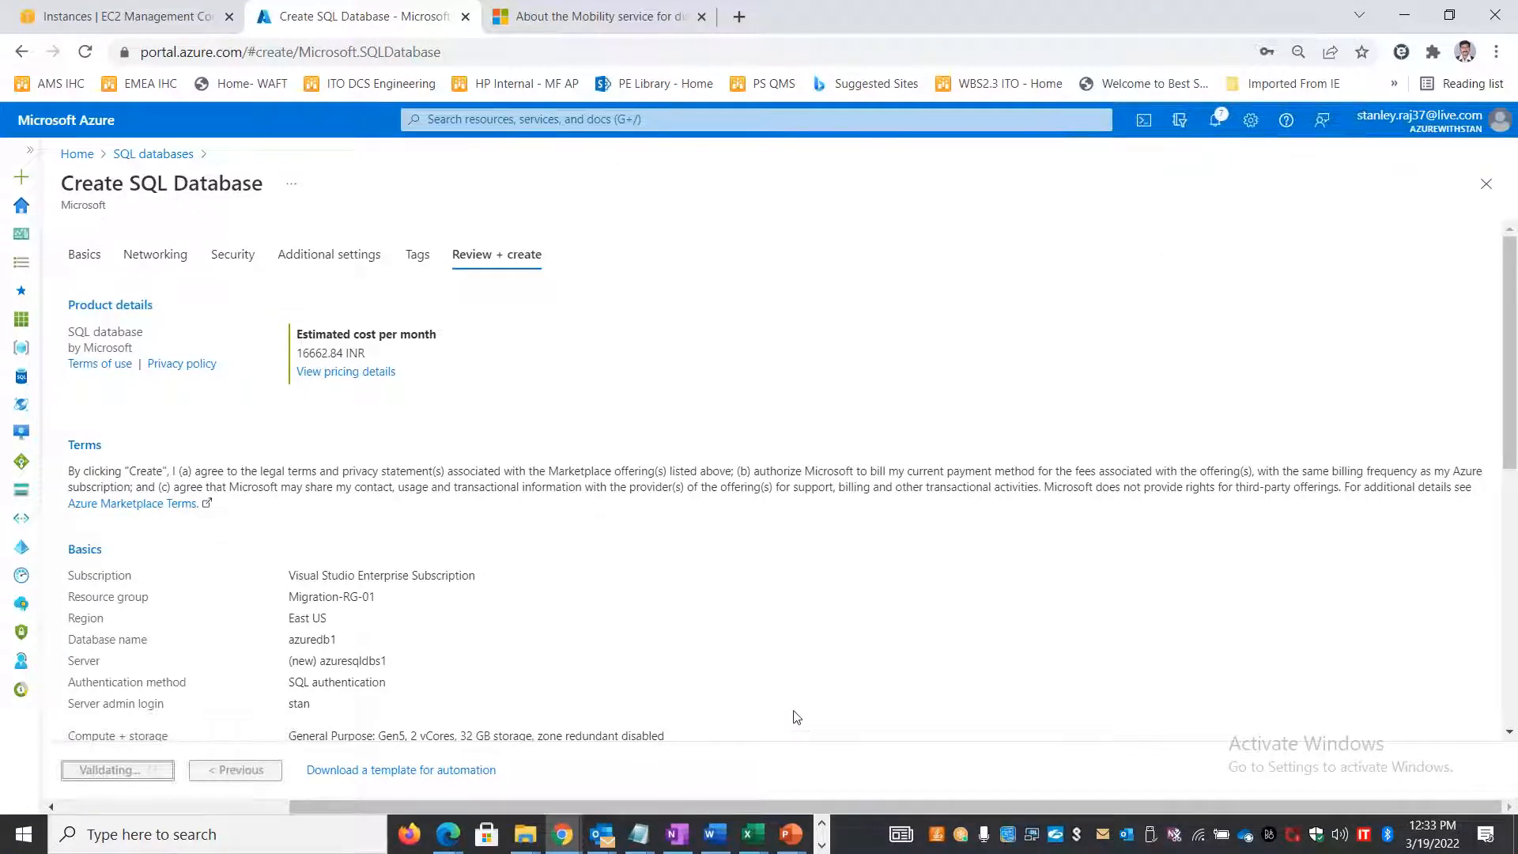
- Switch to Data Migration Assistant in the remote desktop session and advance onprem2azureproj1 to source selection
key("alt+Tab")
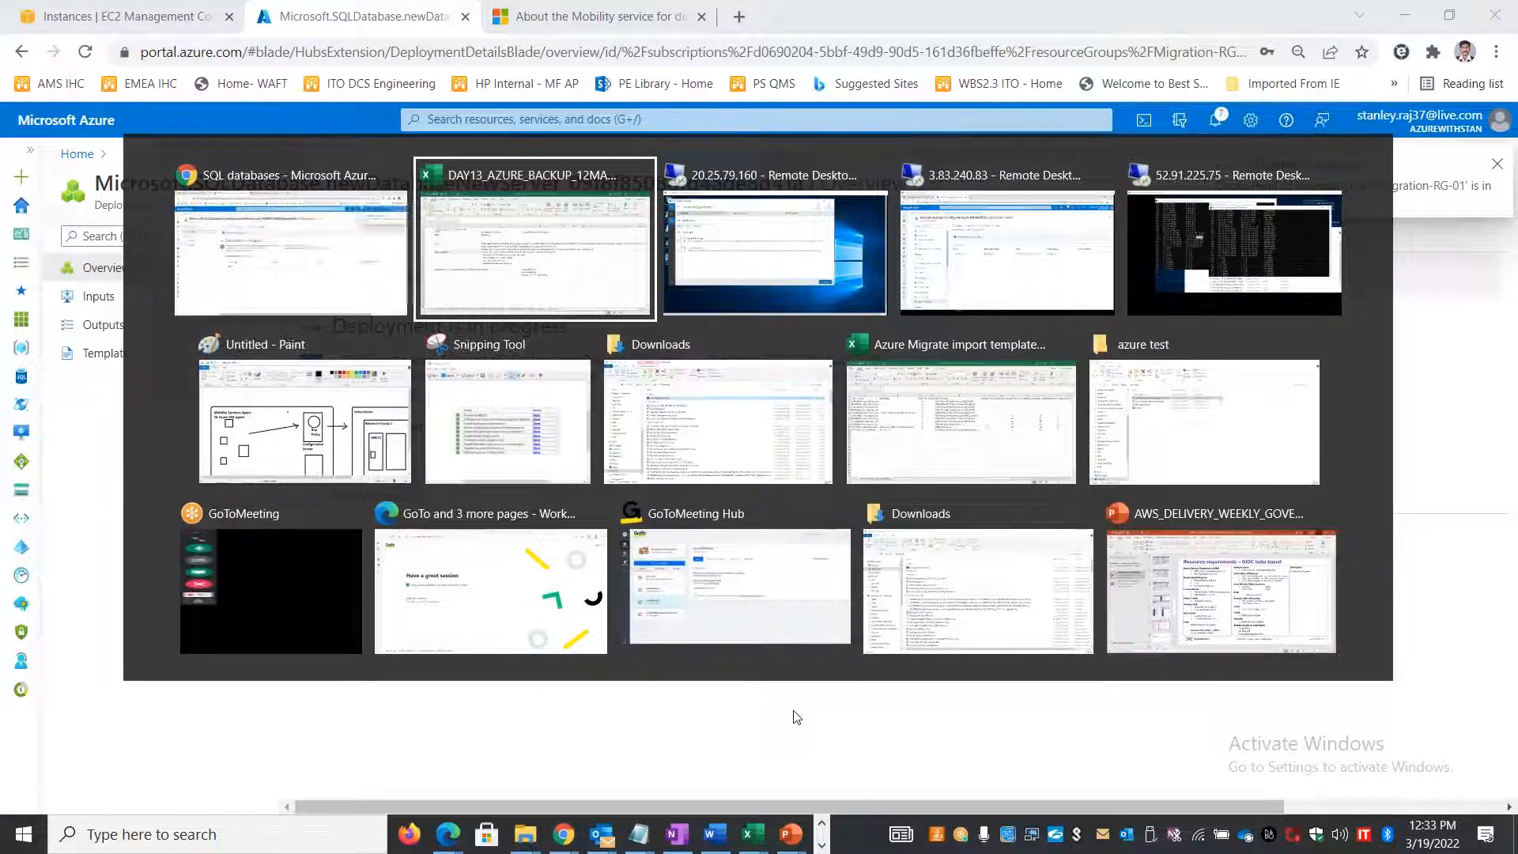
key("alt+shift+Tab")
key("alt+Tab")
key("alt+Tab")
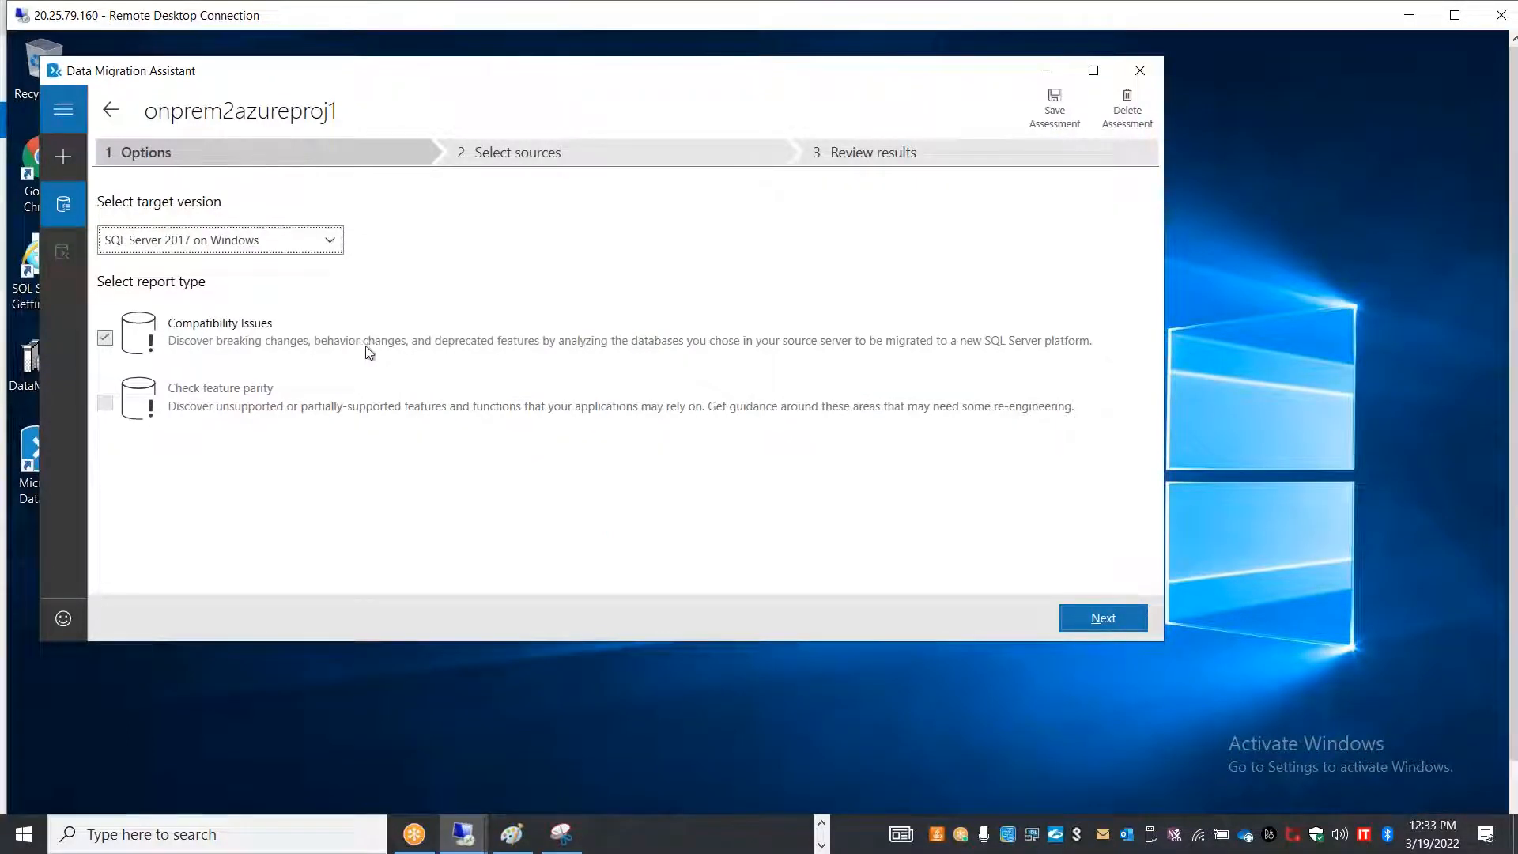
left_click(1117, 628)
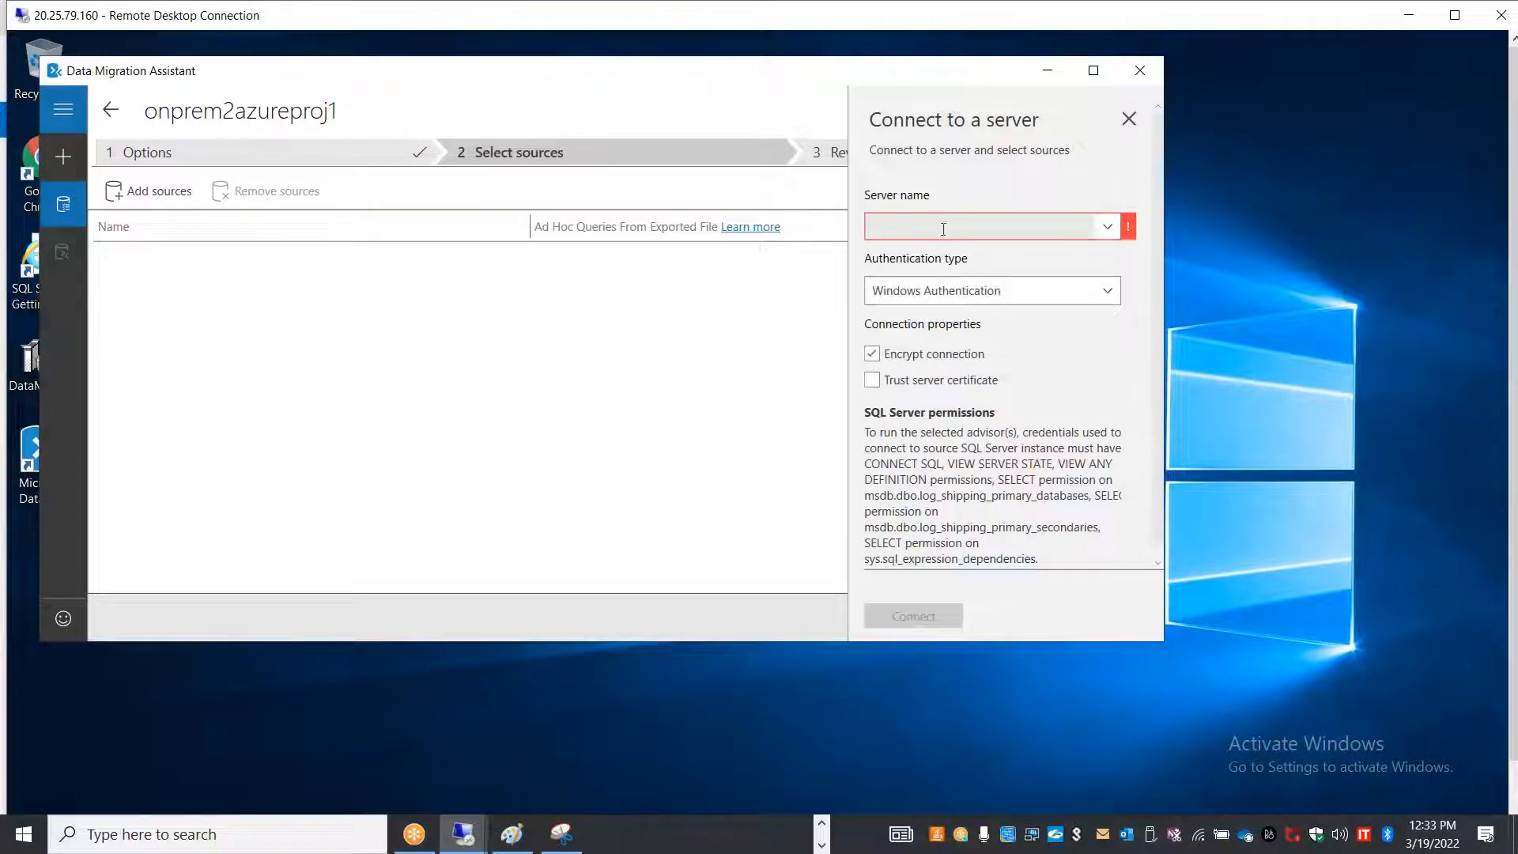
- Connect to the source server localhost using Windows Authentication with connection encryption turned off
left_click(943, 228)
type("localhost")
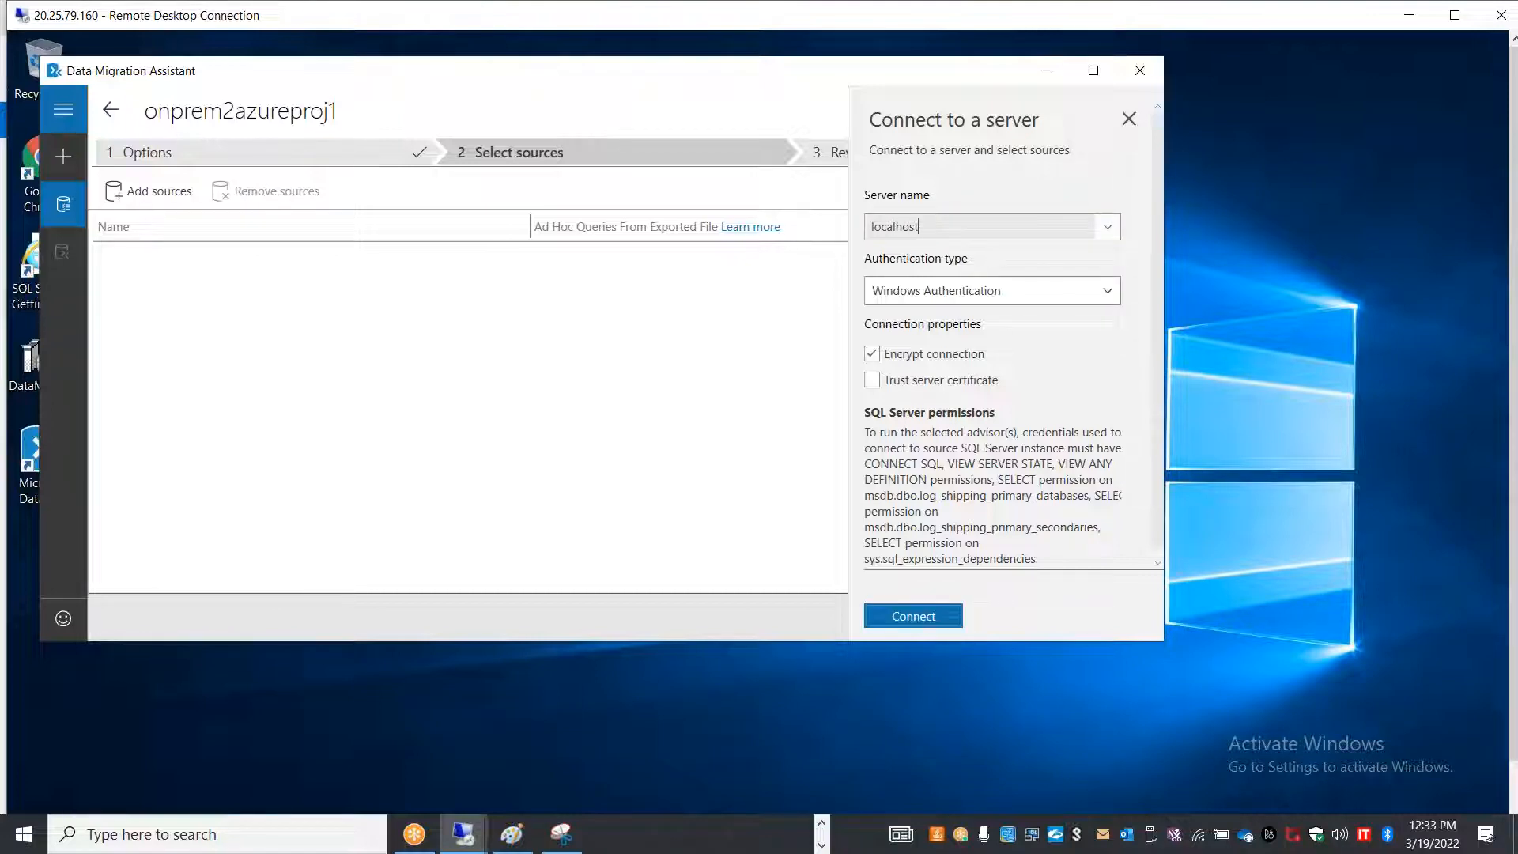
left_click(963, 360)
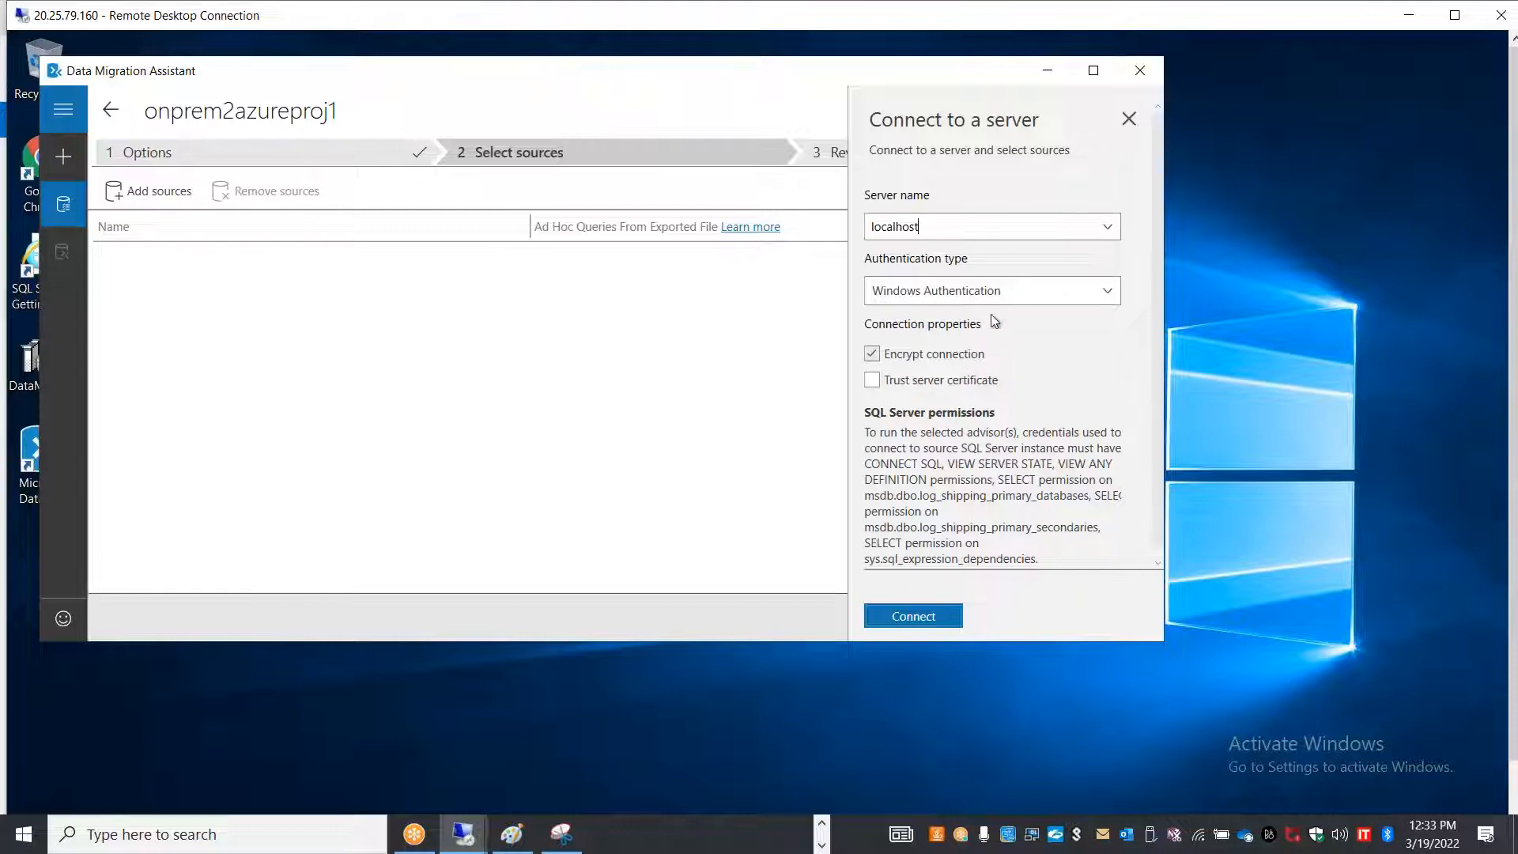
left_click(962, 294)
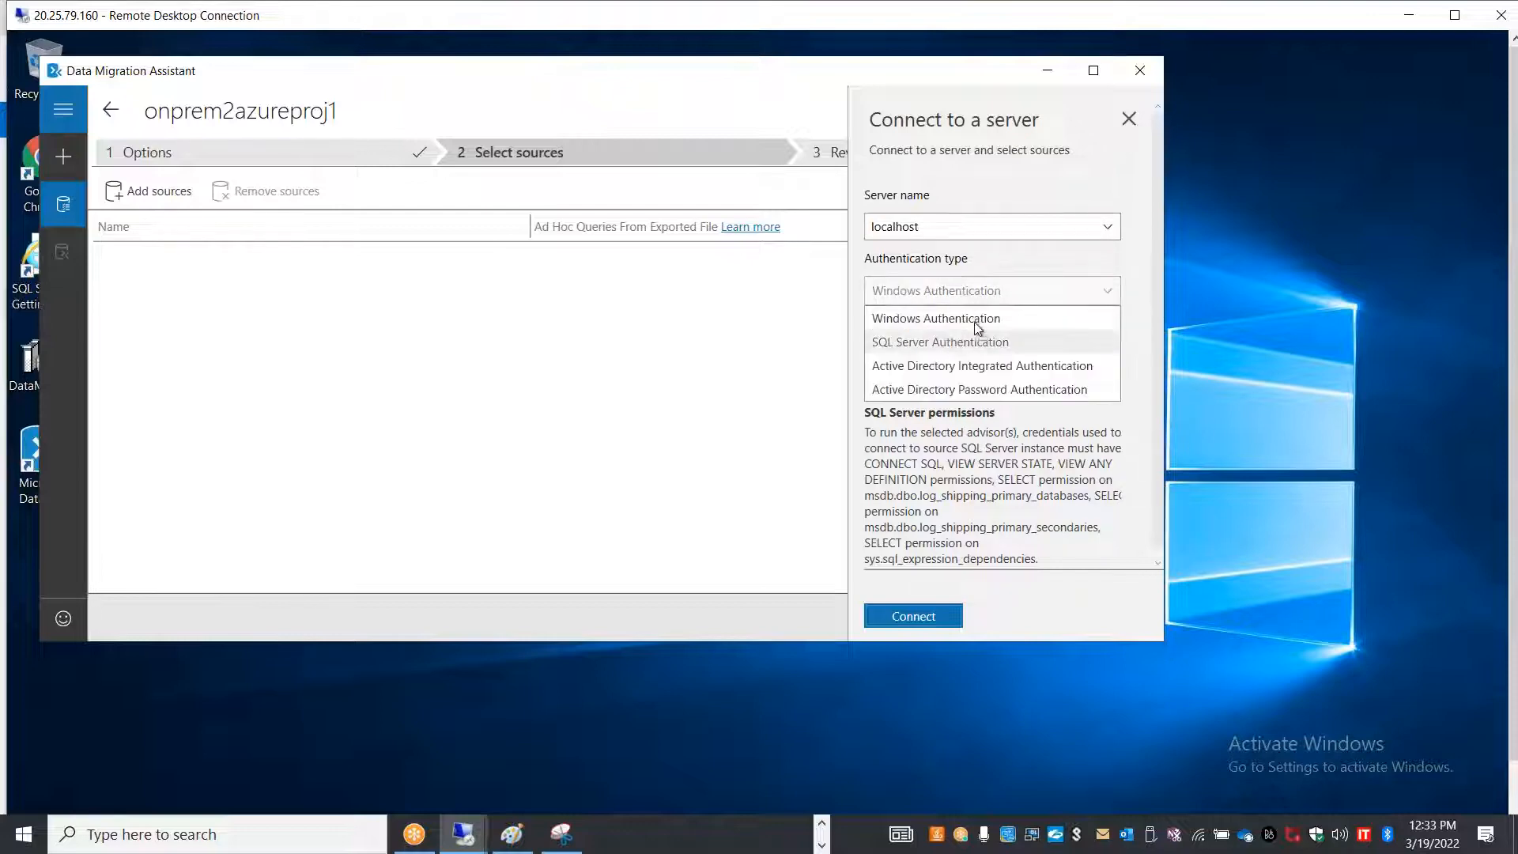
left_click(1013, 320)
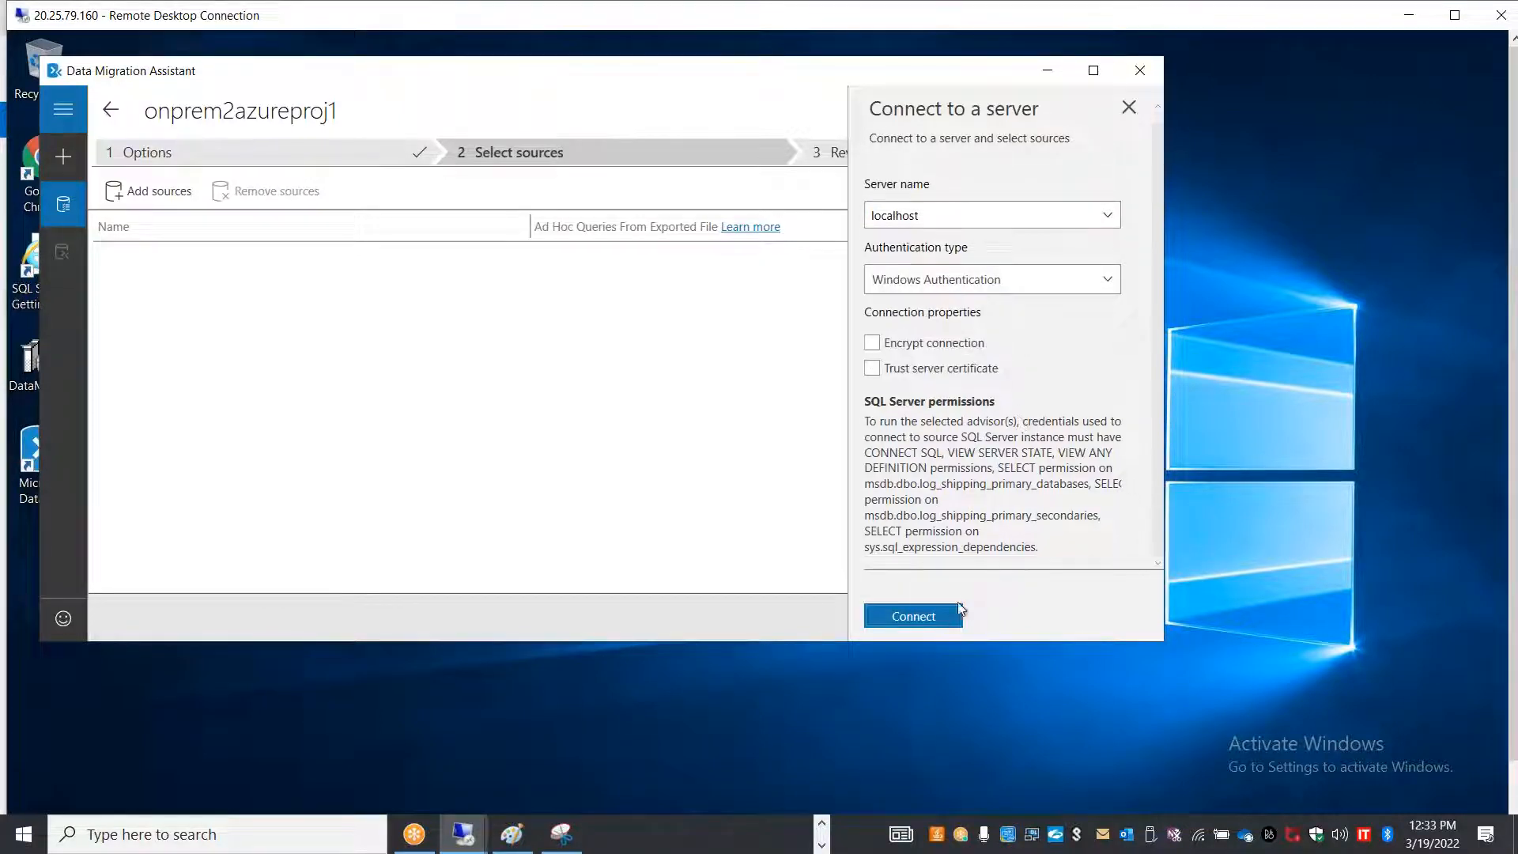
left_click(911, 615)
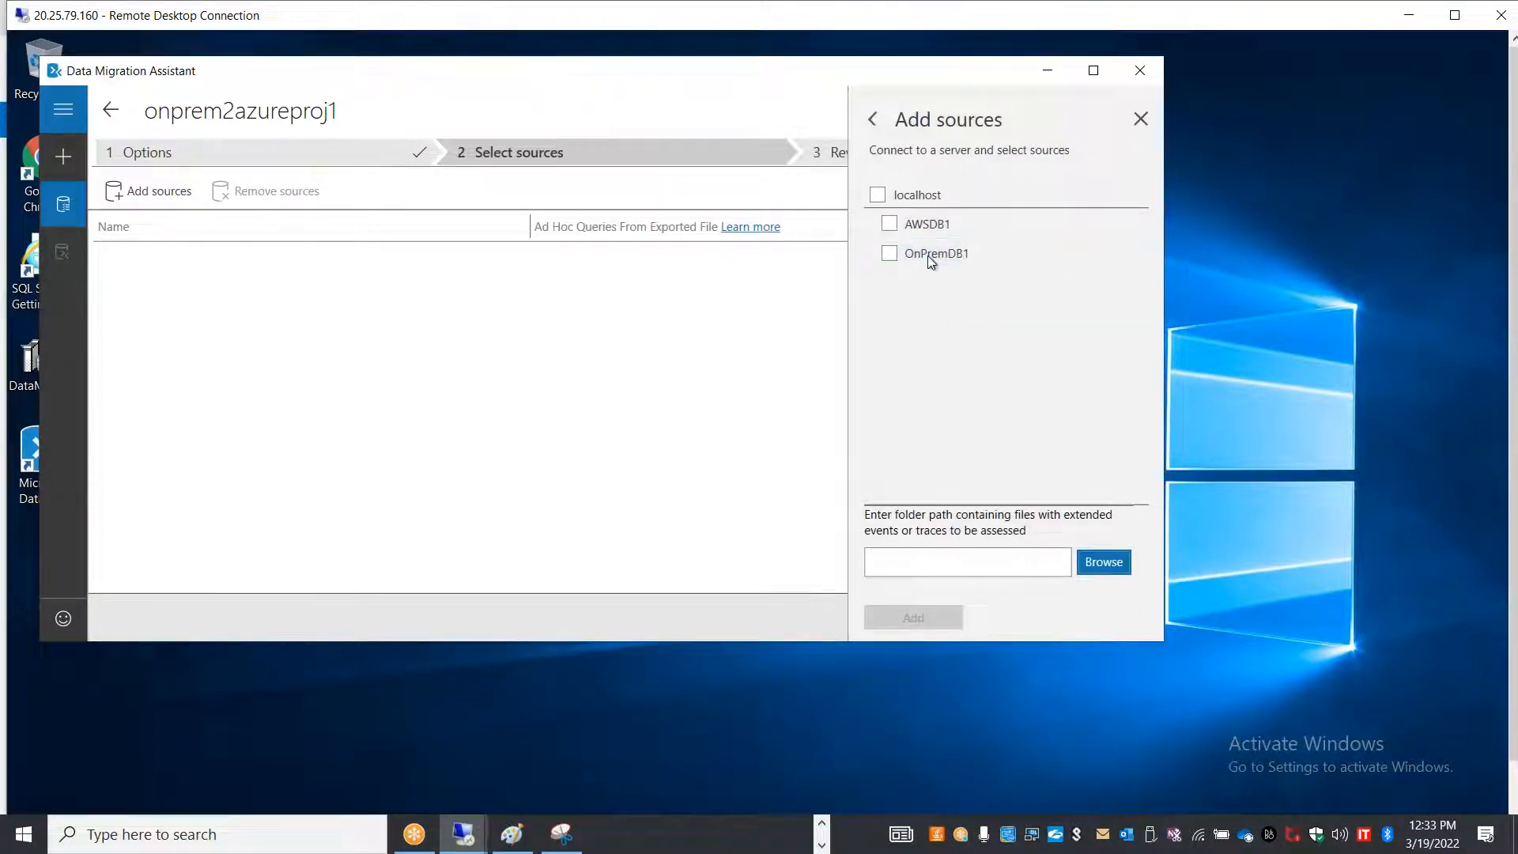
- Add both localhost databases, AWSDB1 and OnPremDB1, as assessment sources and start the assessment
left_click(877, 196)
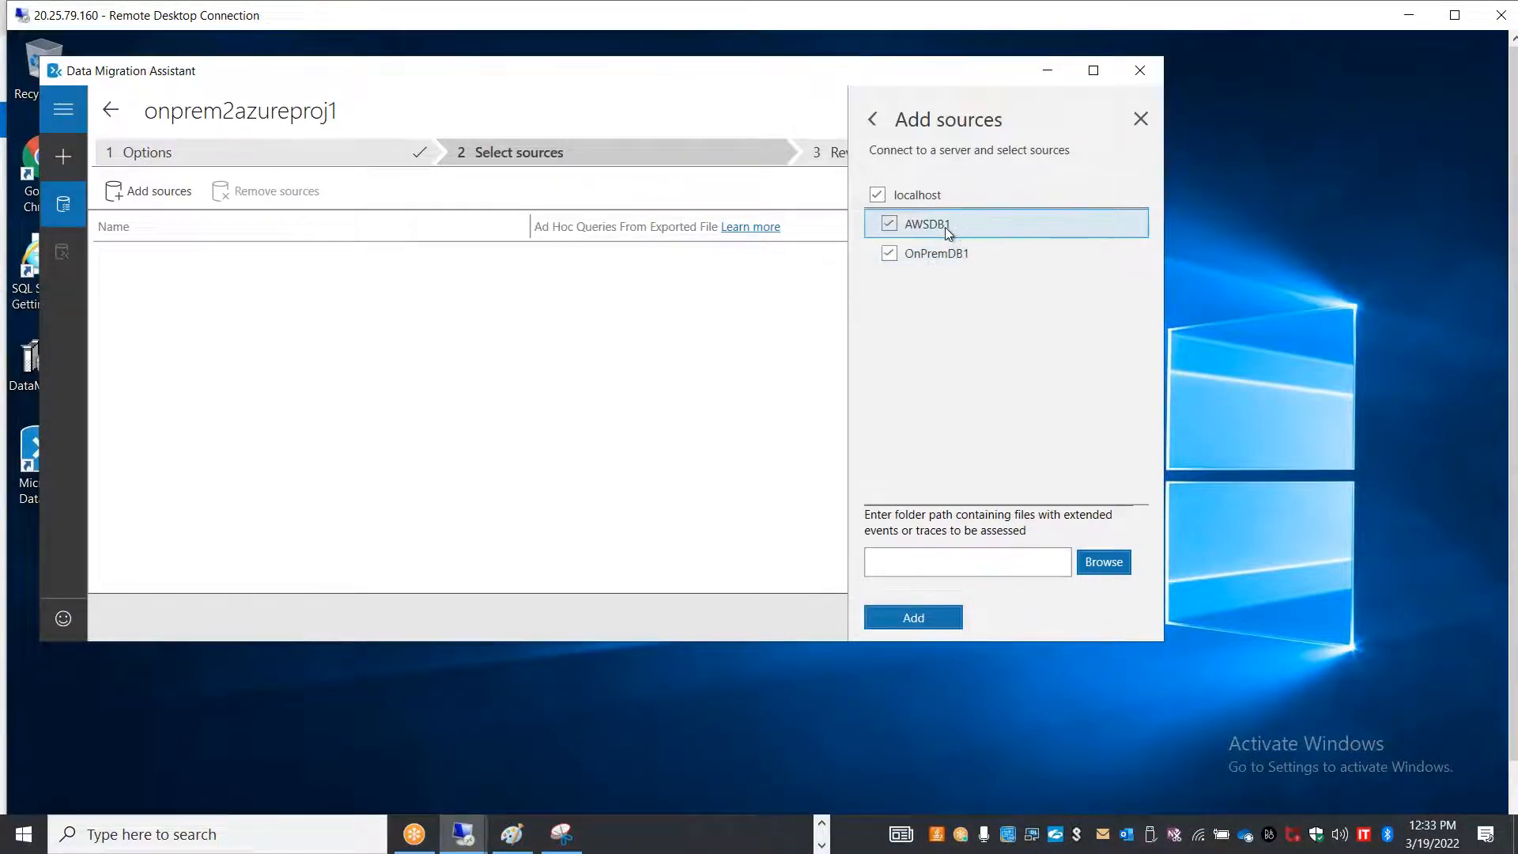
left_click(953, 615)
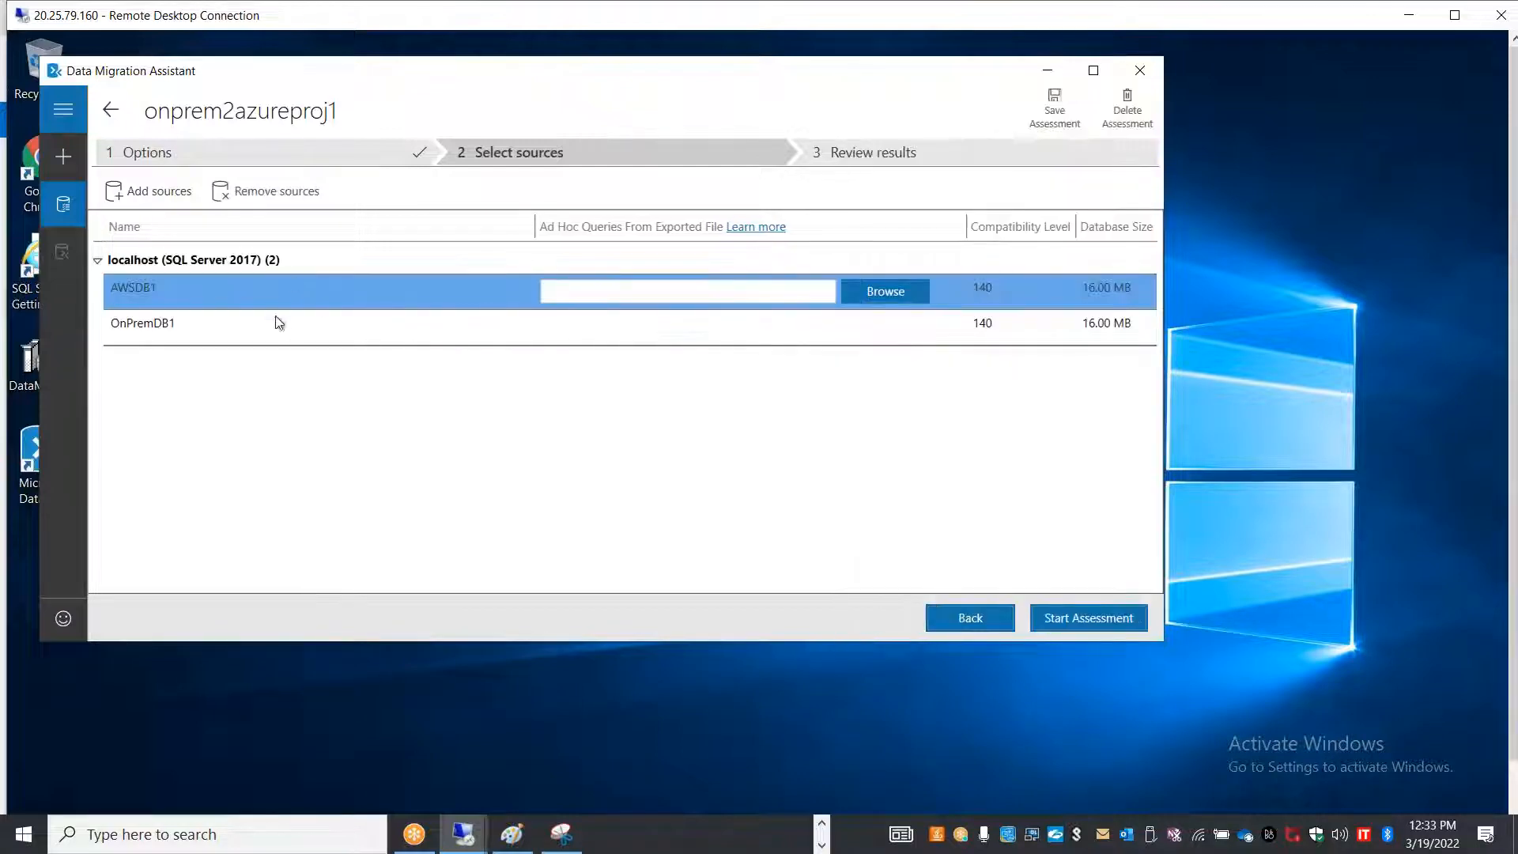
left_click(1085, 619)
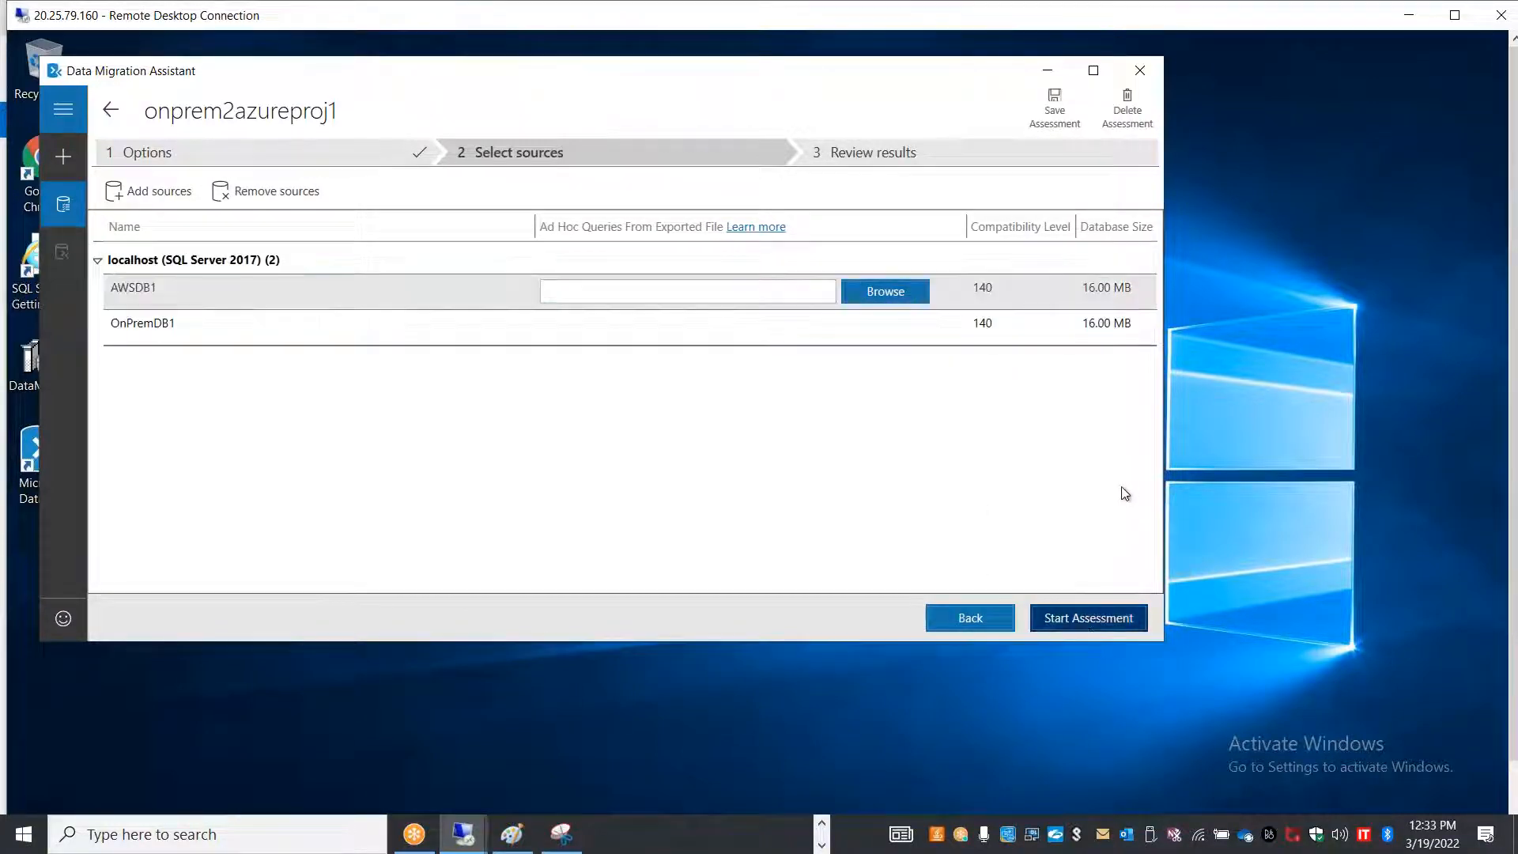
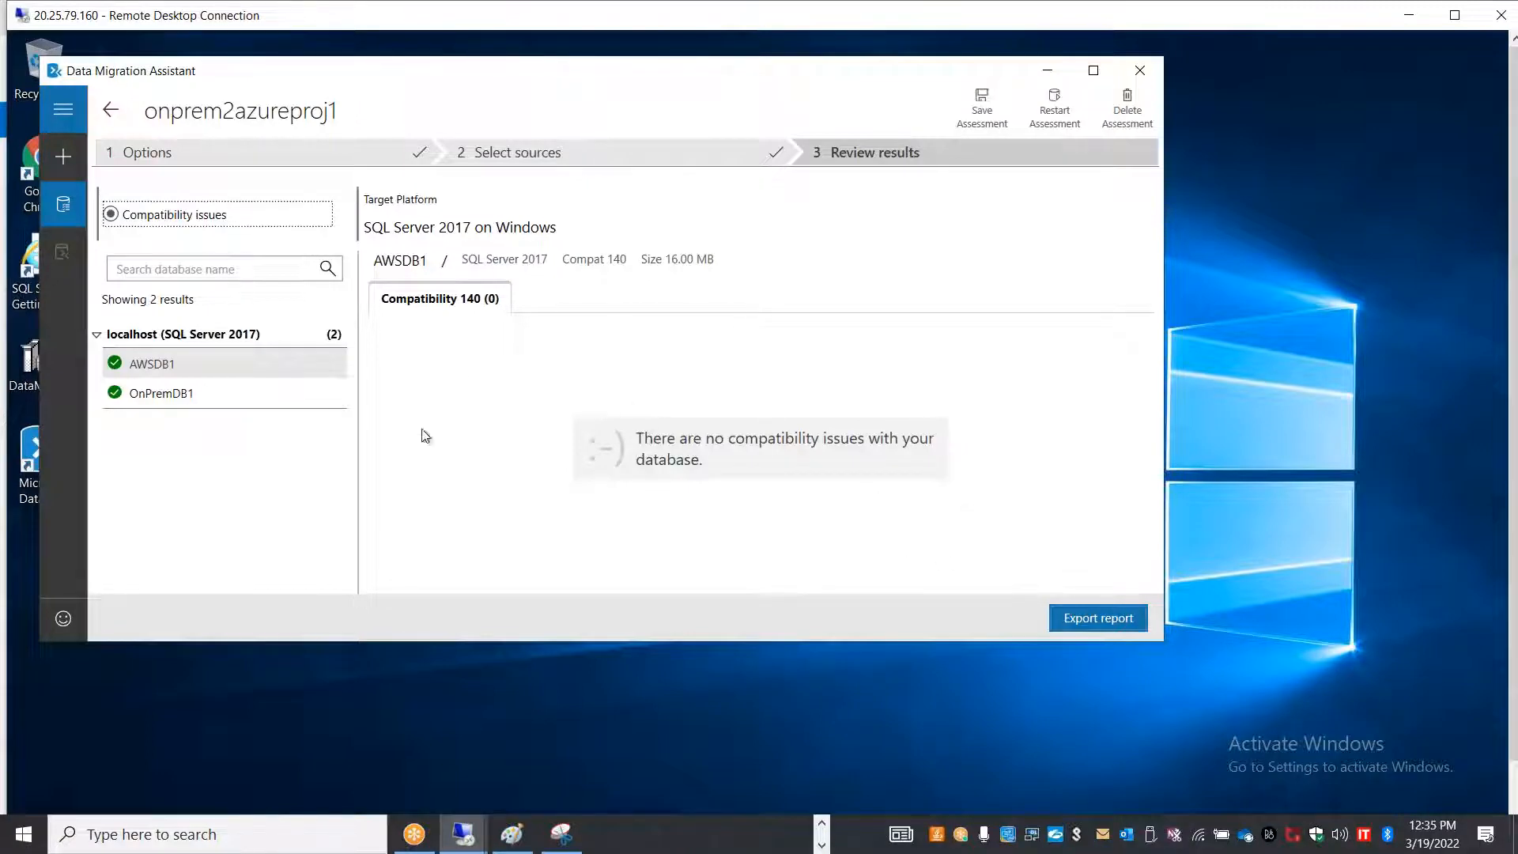
- Export the assessment report as the JSON file proj1migreport and save the assessment as onprem2azureproj1 in Documents
left_click(1099, 618)
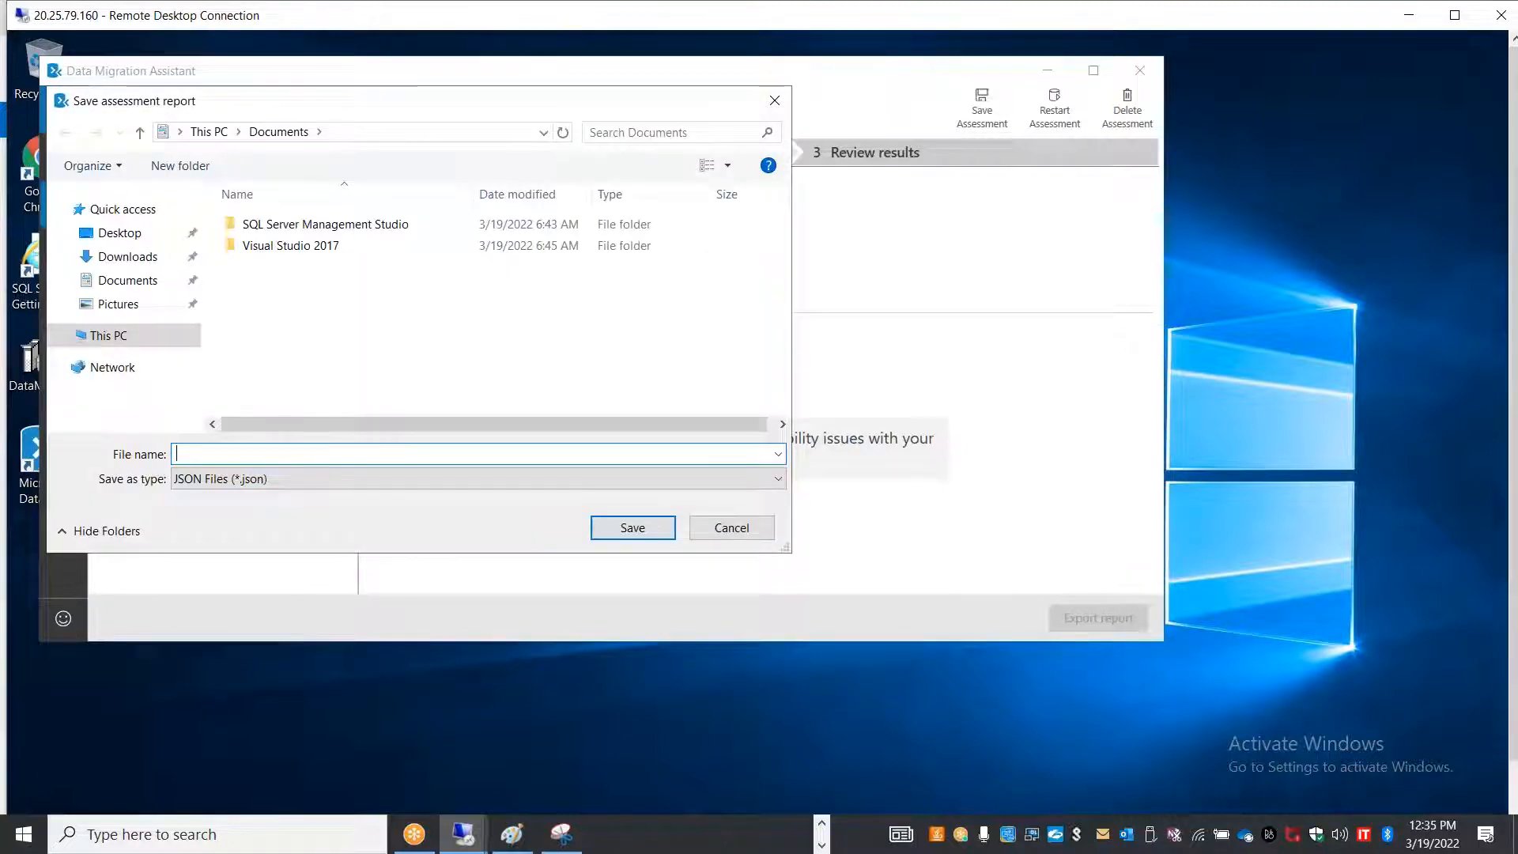
type("proj1migreport")
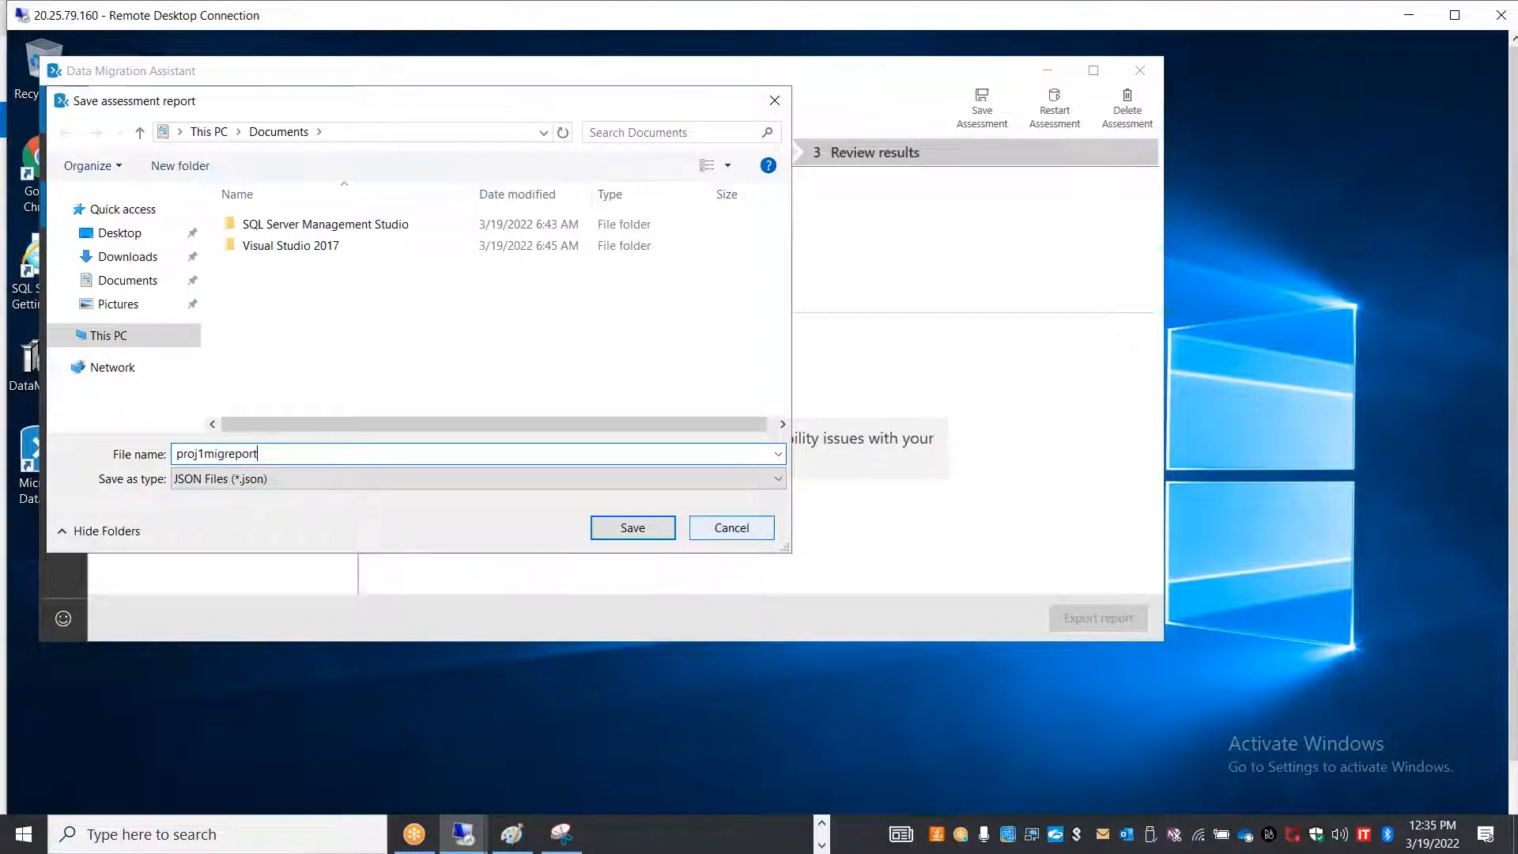
left_click(623, 528)
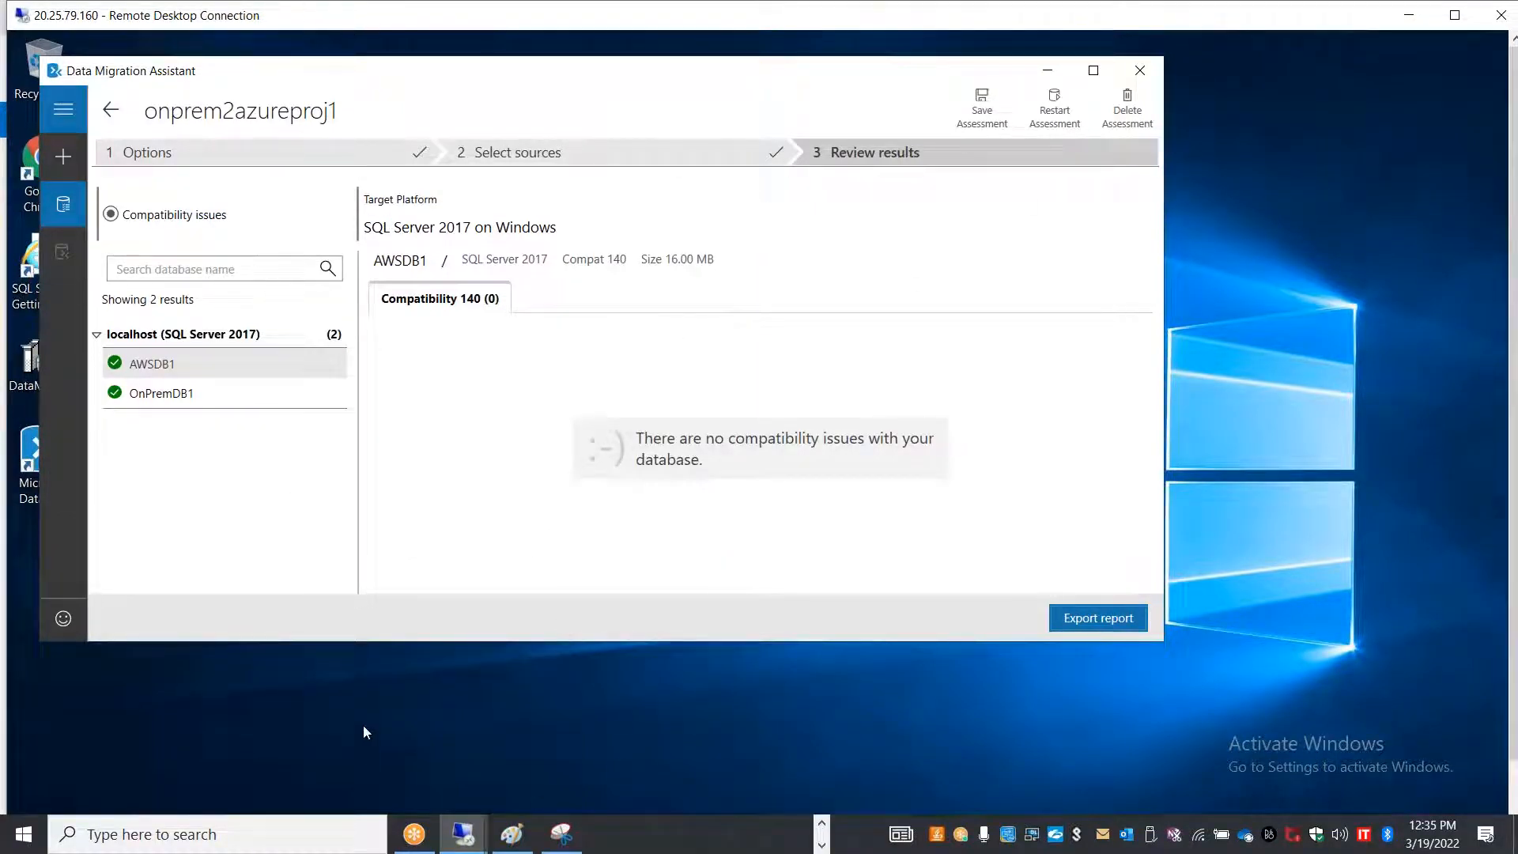
left_click(1002, 128)
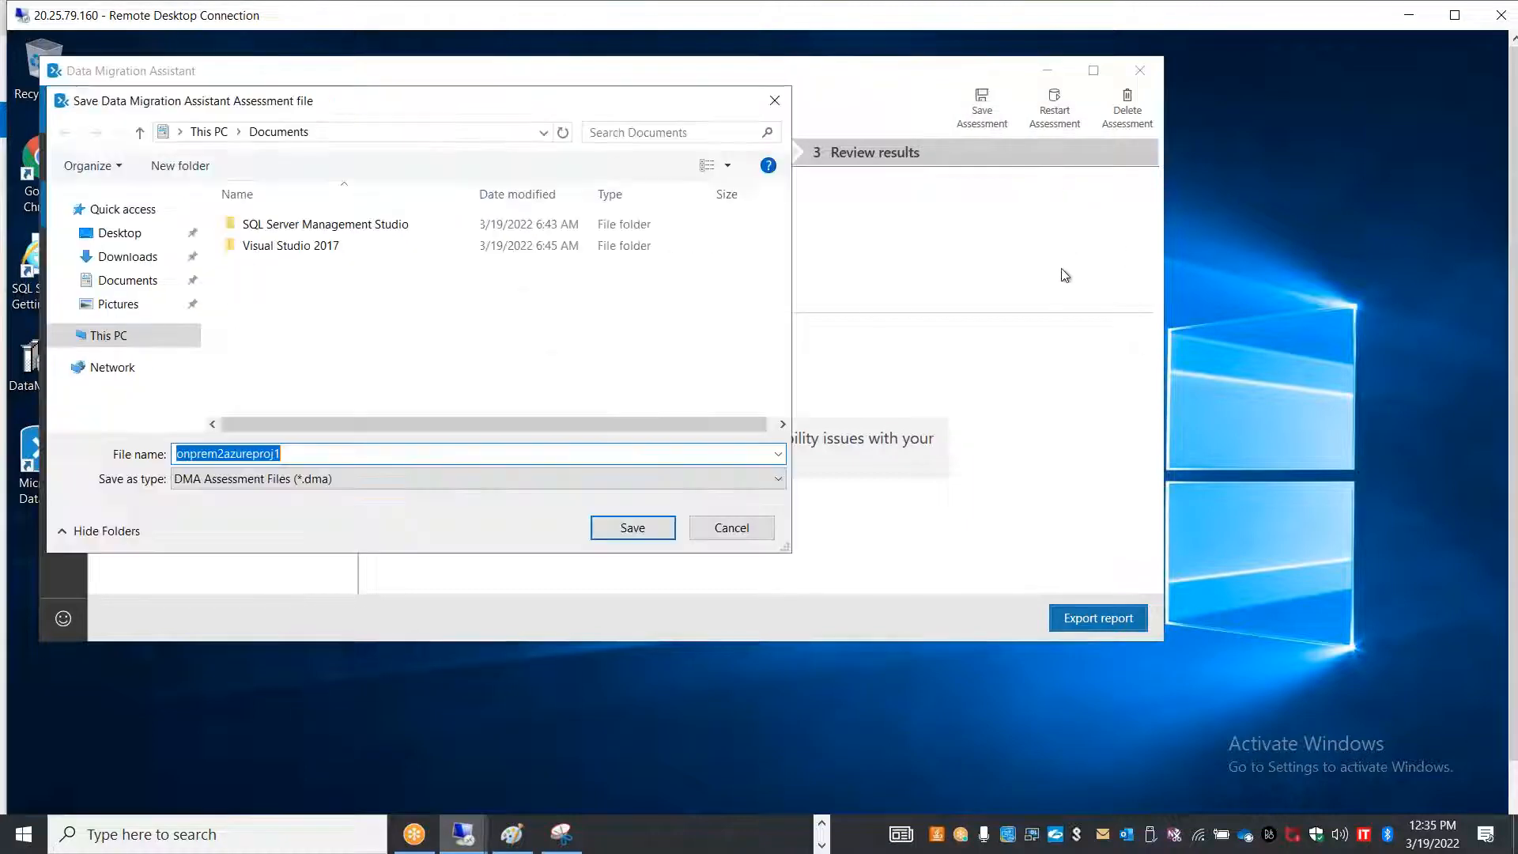
left_click(639, 531)
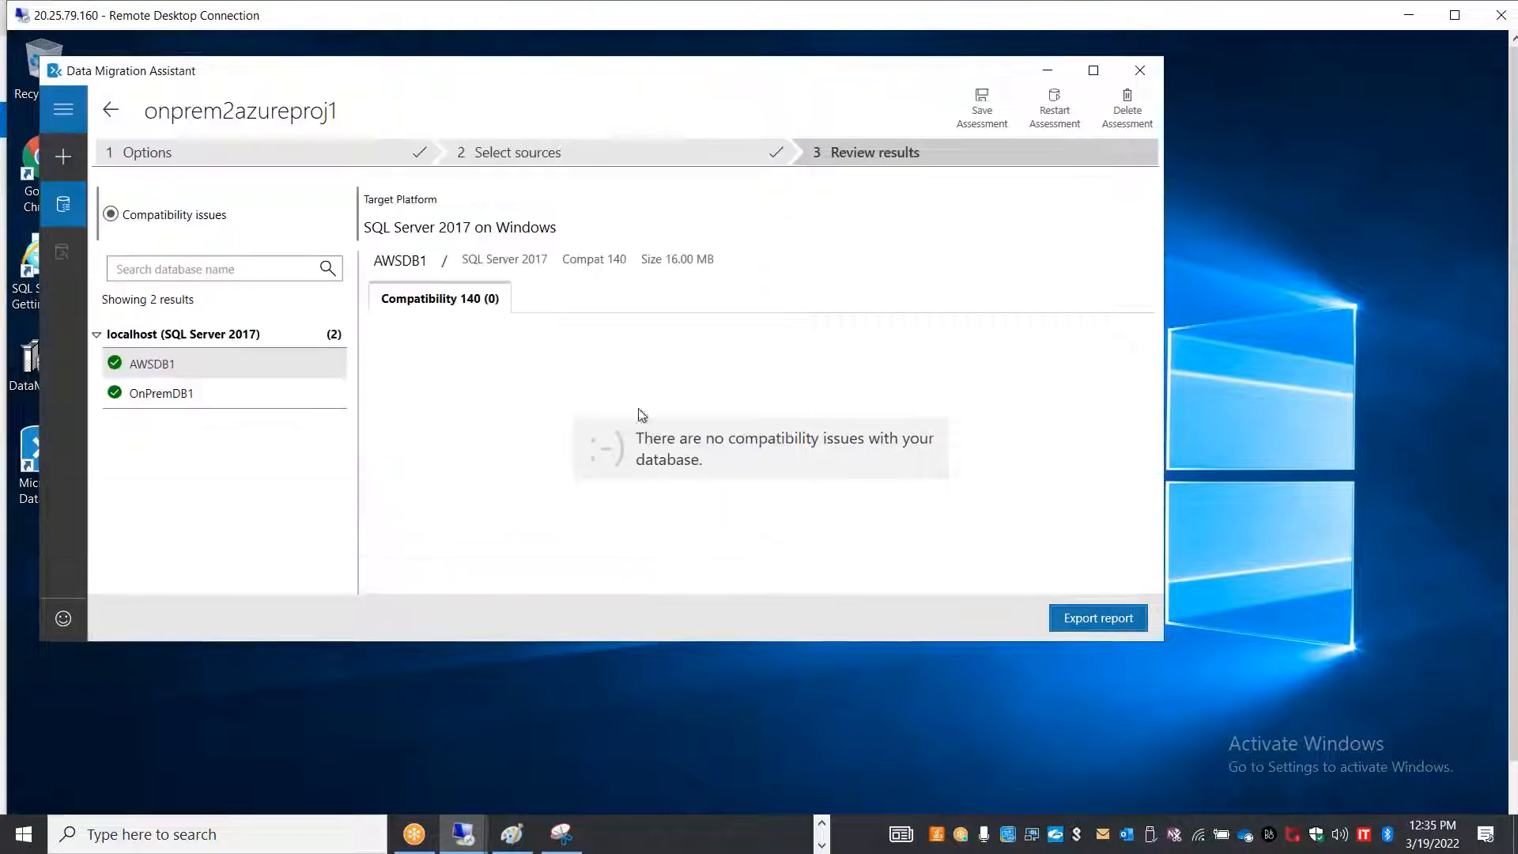
- Set up a new migration project named onprem2azuremigprj1 from SQL Server to Azure SQL Database, covering schema and data
left_click(69, 159)
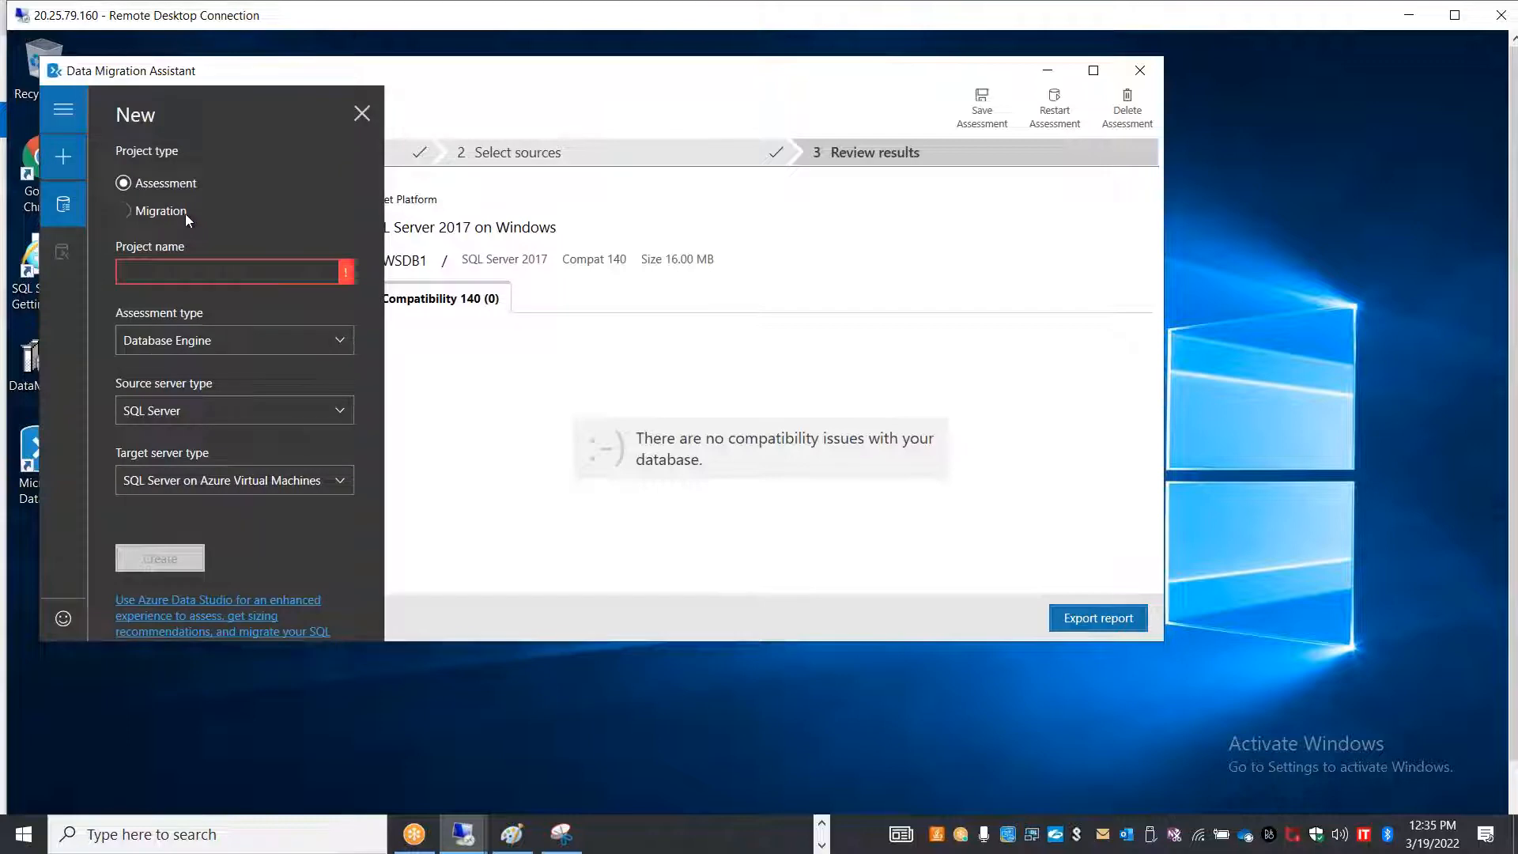
left_click(185, 214)
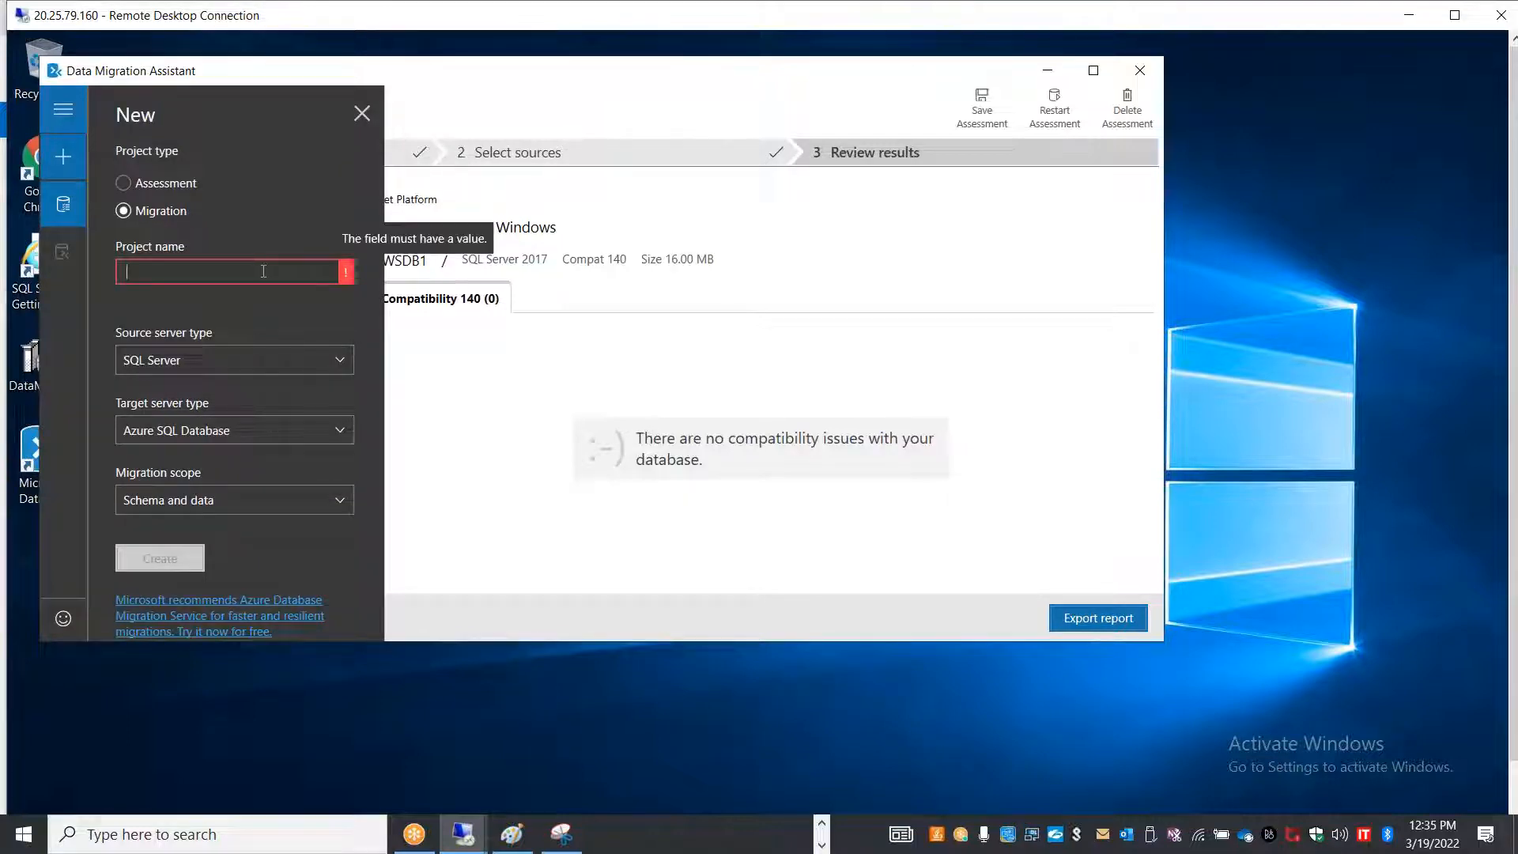
type("onprem")
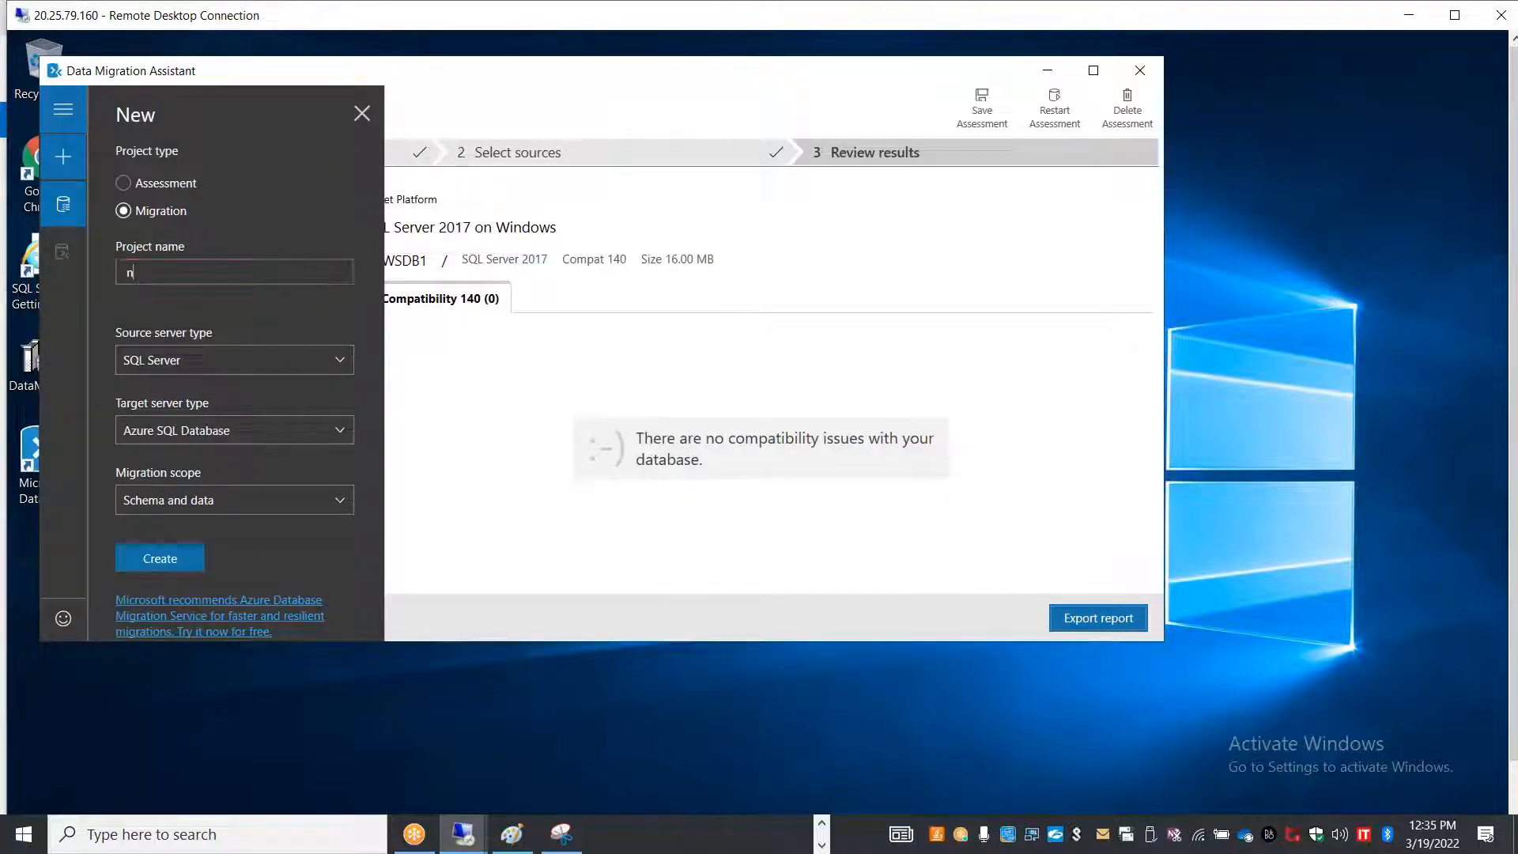
type("2azuremigprj1")
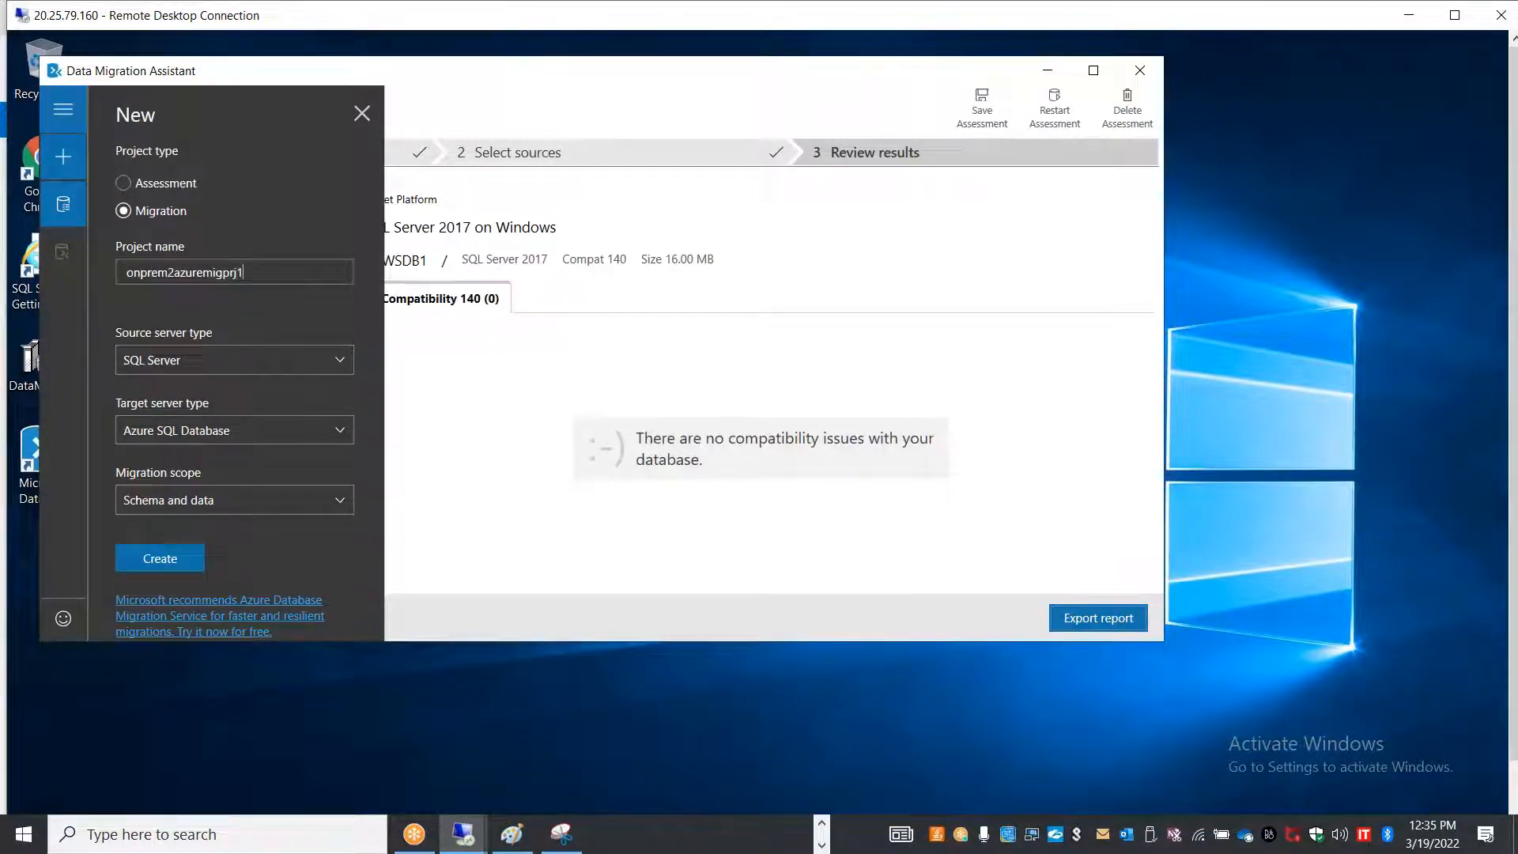
left_click(258, 370)
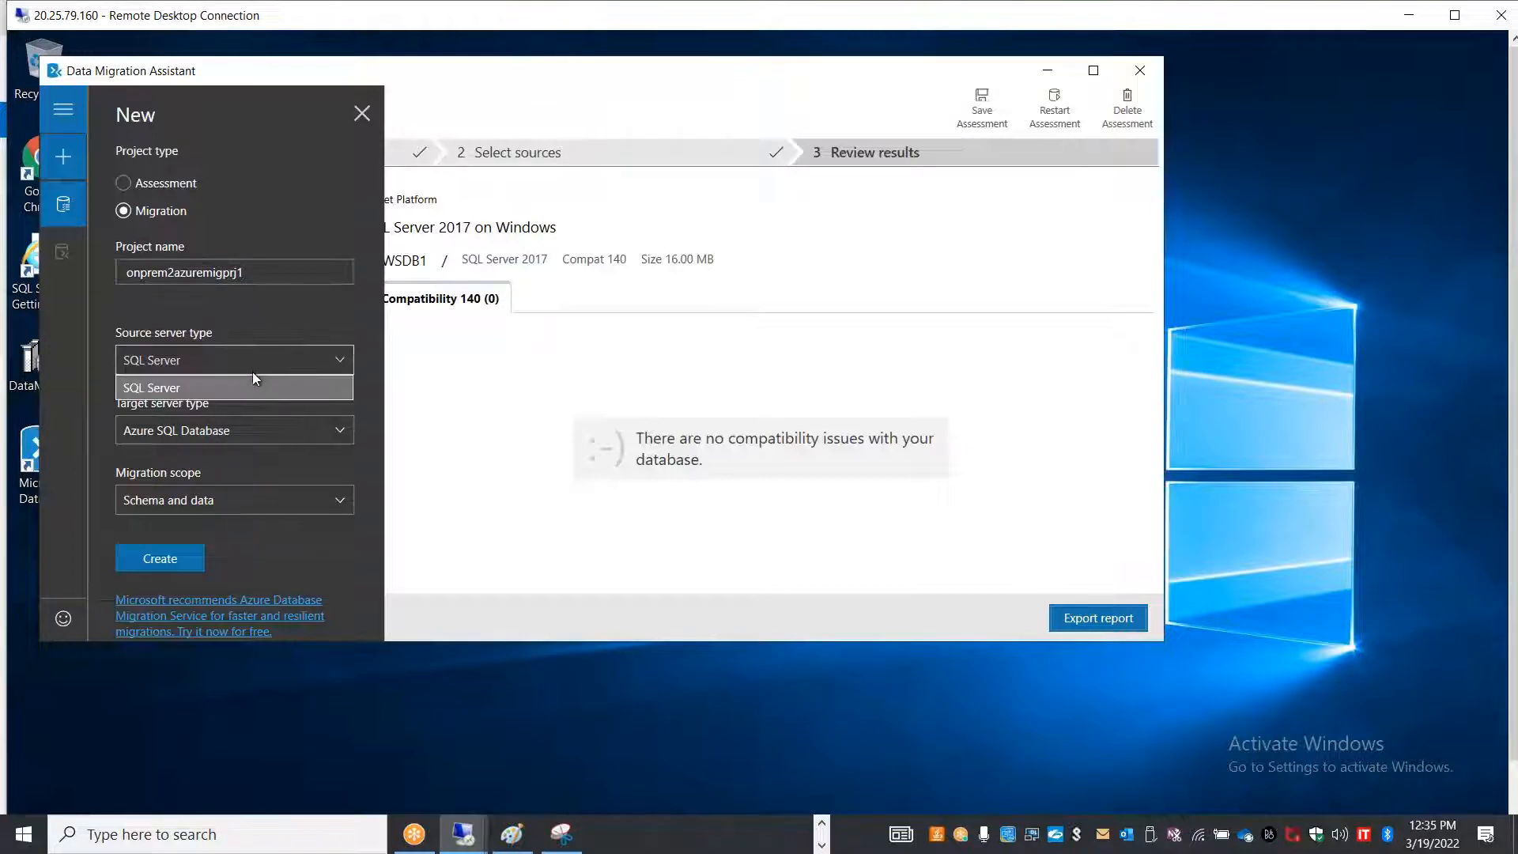
left_click(217, 390)
left_click(245, 435)
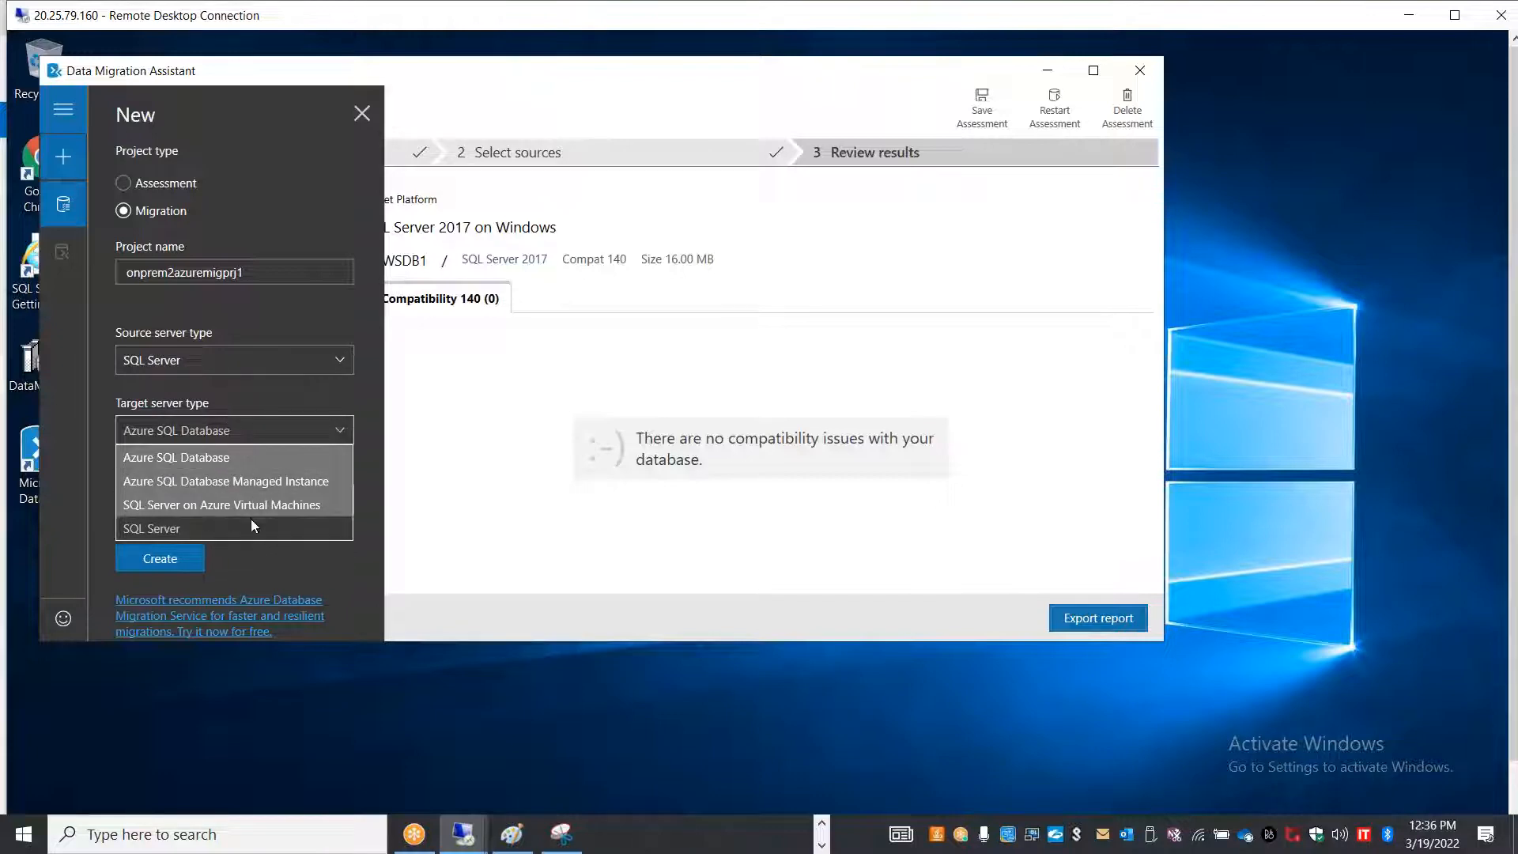
left_click(499, 507)
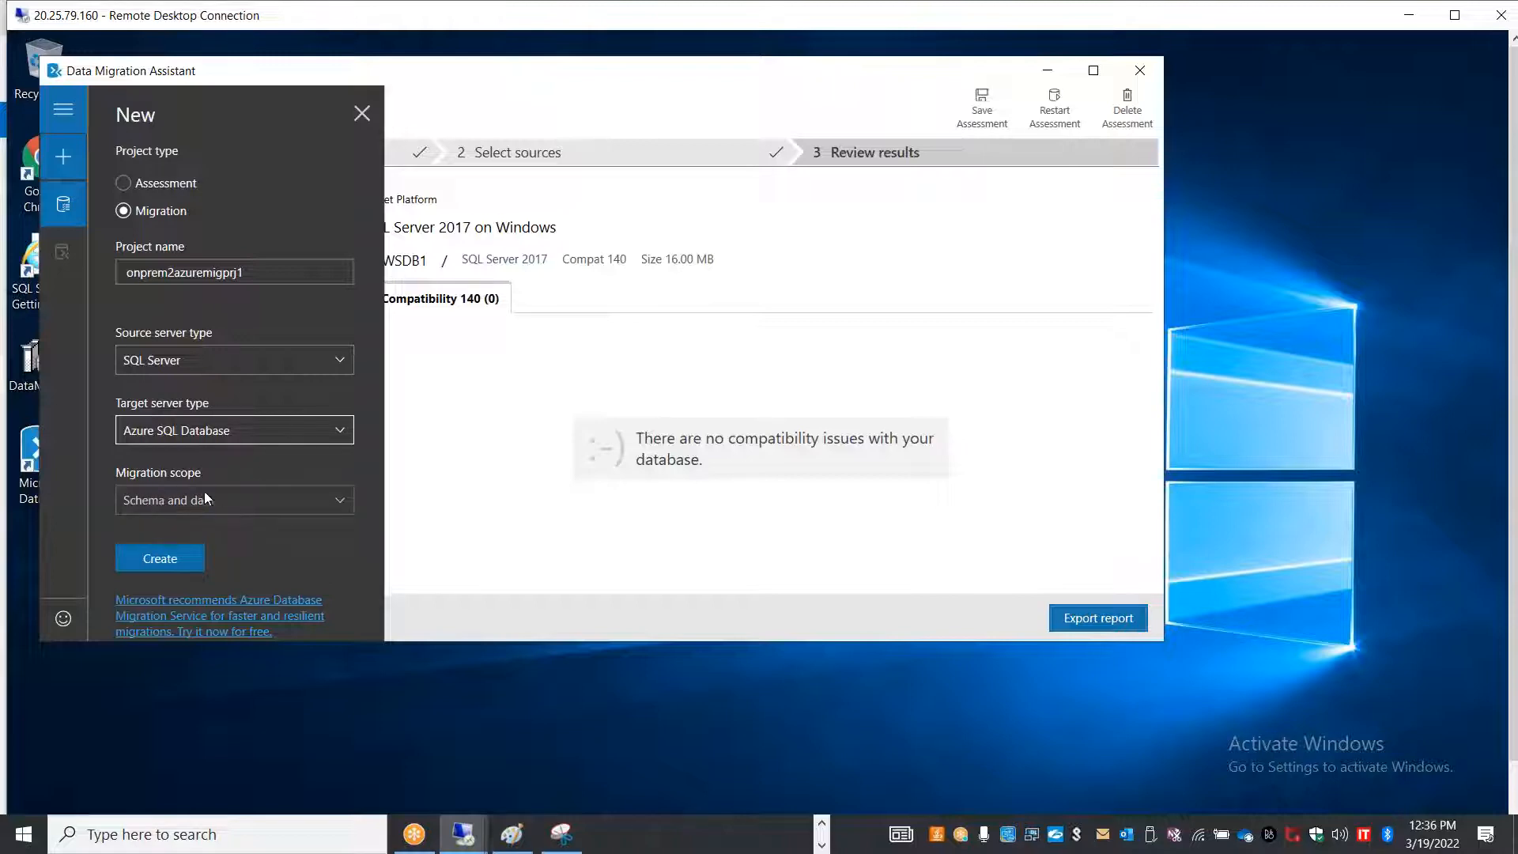
- Switch to the Excel notes and enter Schema in C19 and Data in C20 on Sheet3
key("alt")
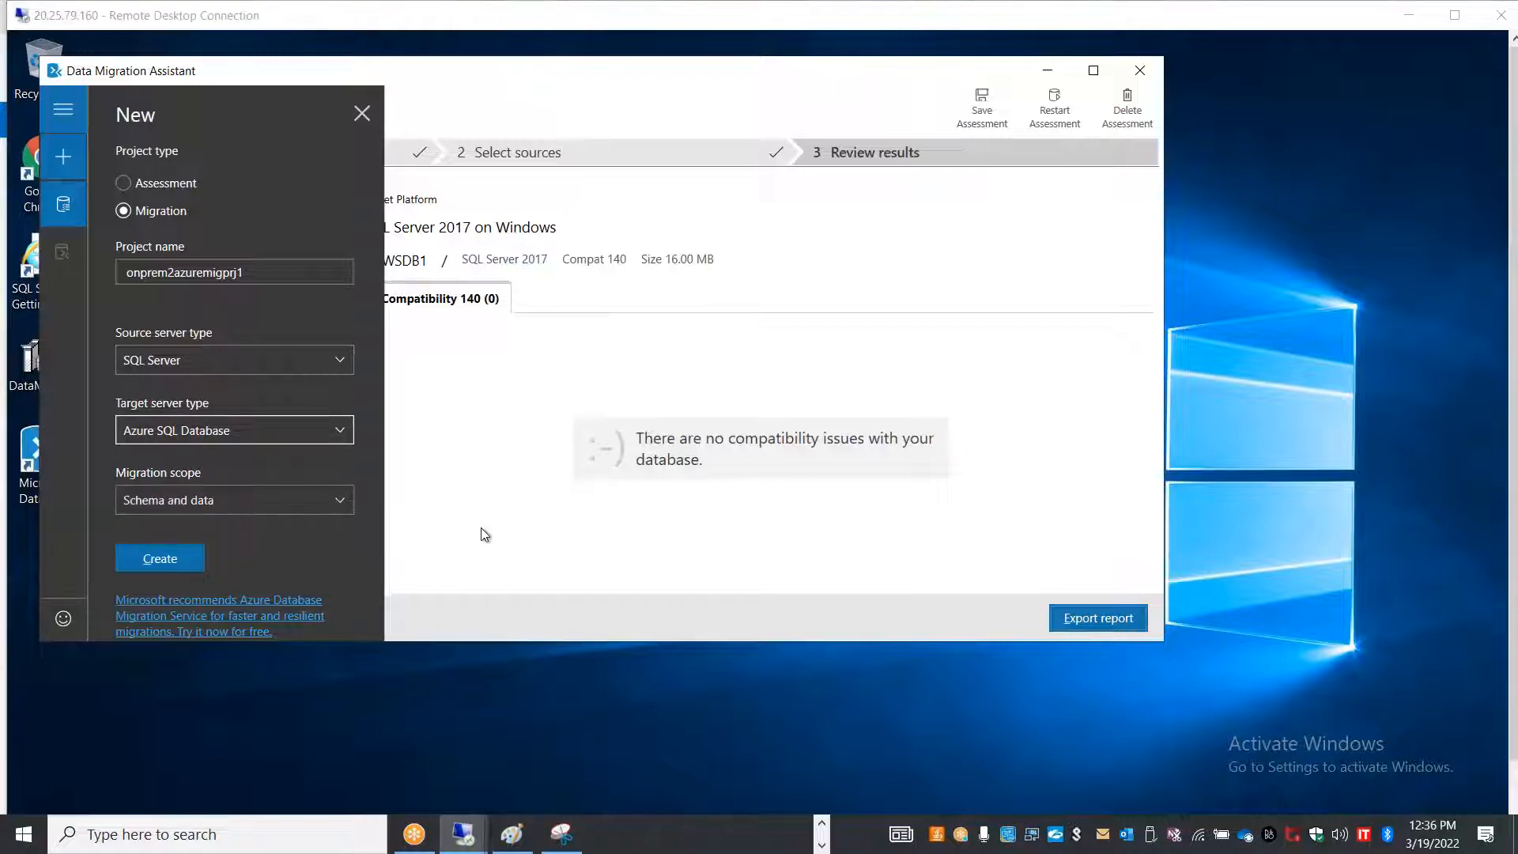
key("alt+Tab")
key("alt+Tab")
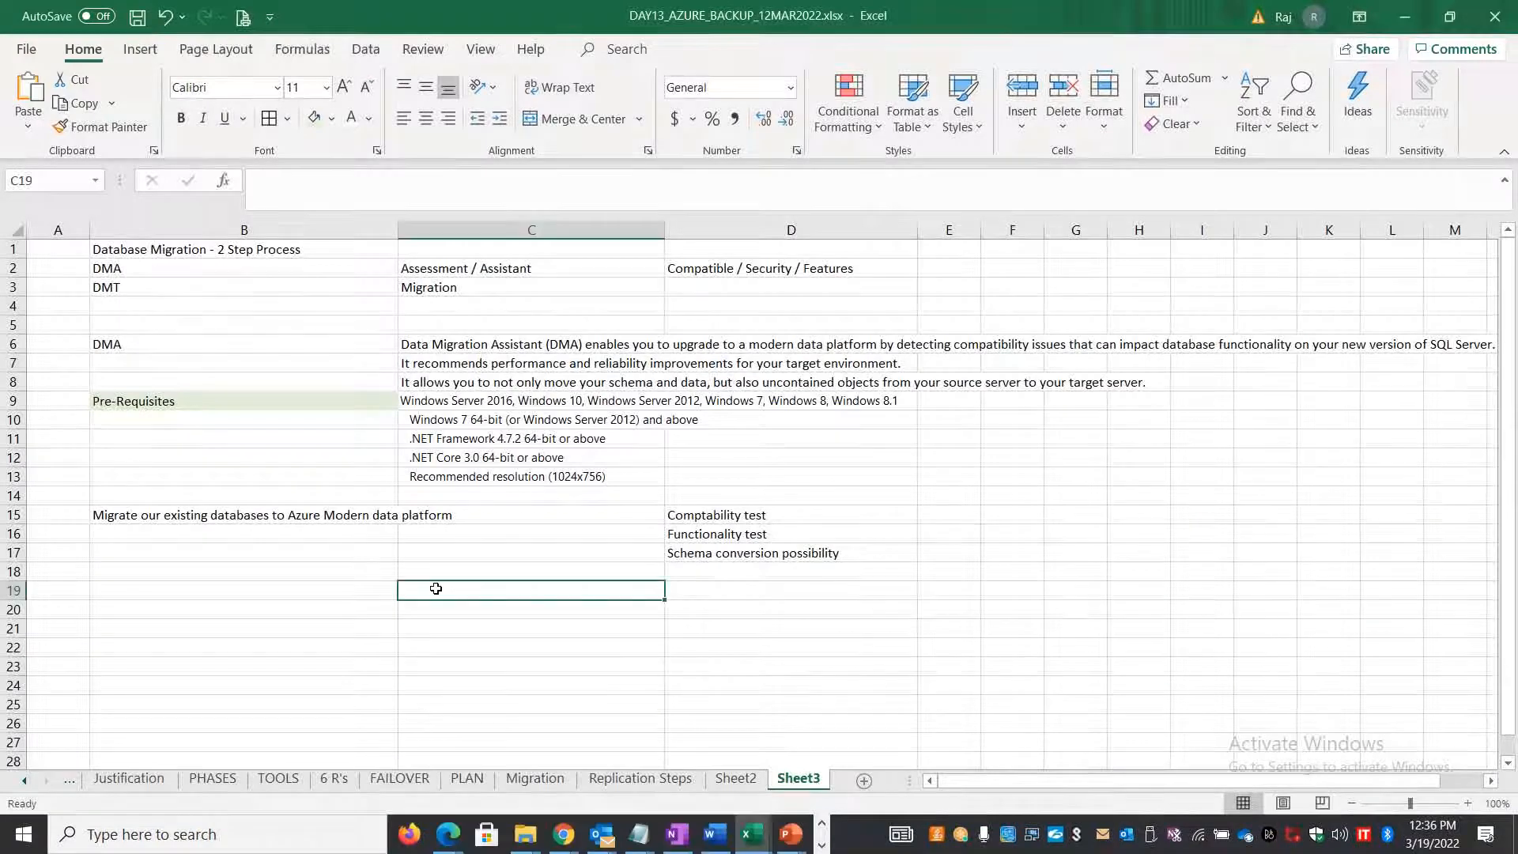
type("Schema")
key("Return")
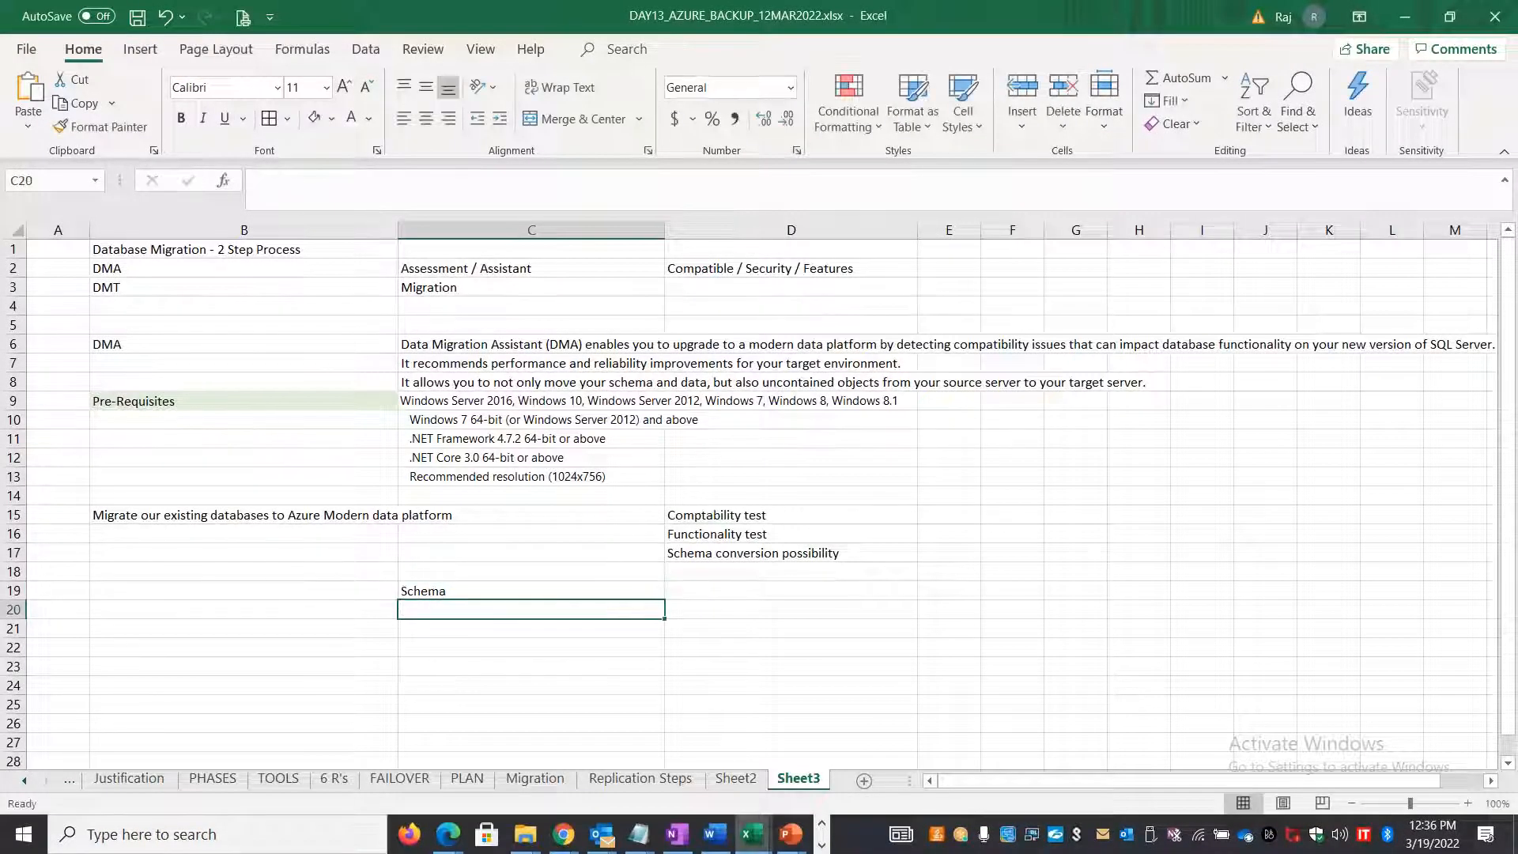
type("Data")
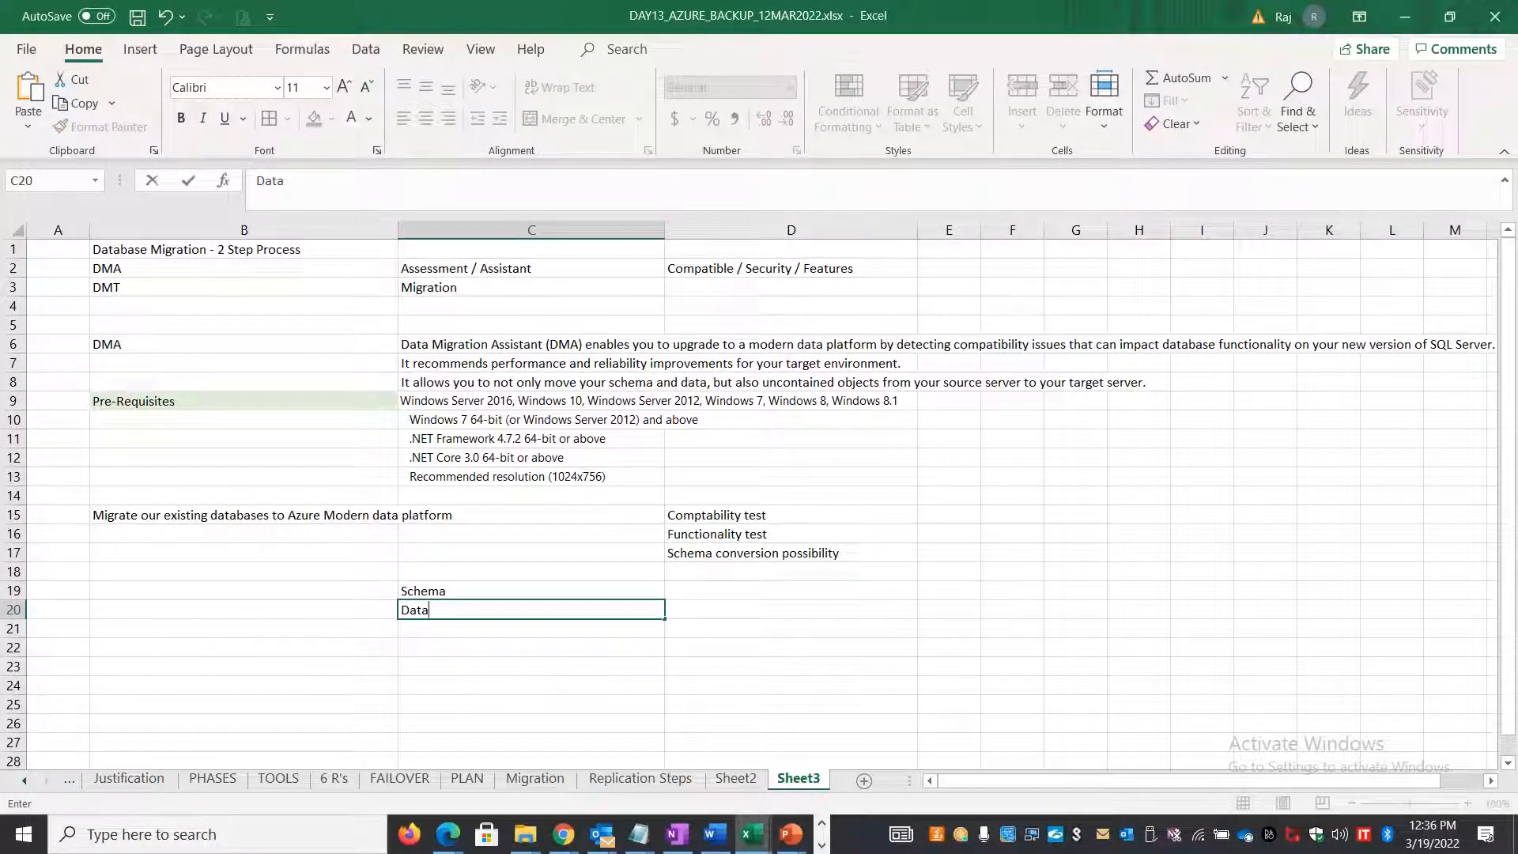
- Back in Data Migration Assistant, create the project and connect to source server localhost using Windows Authentication without encryption
key("alt+Tab")
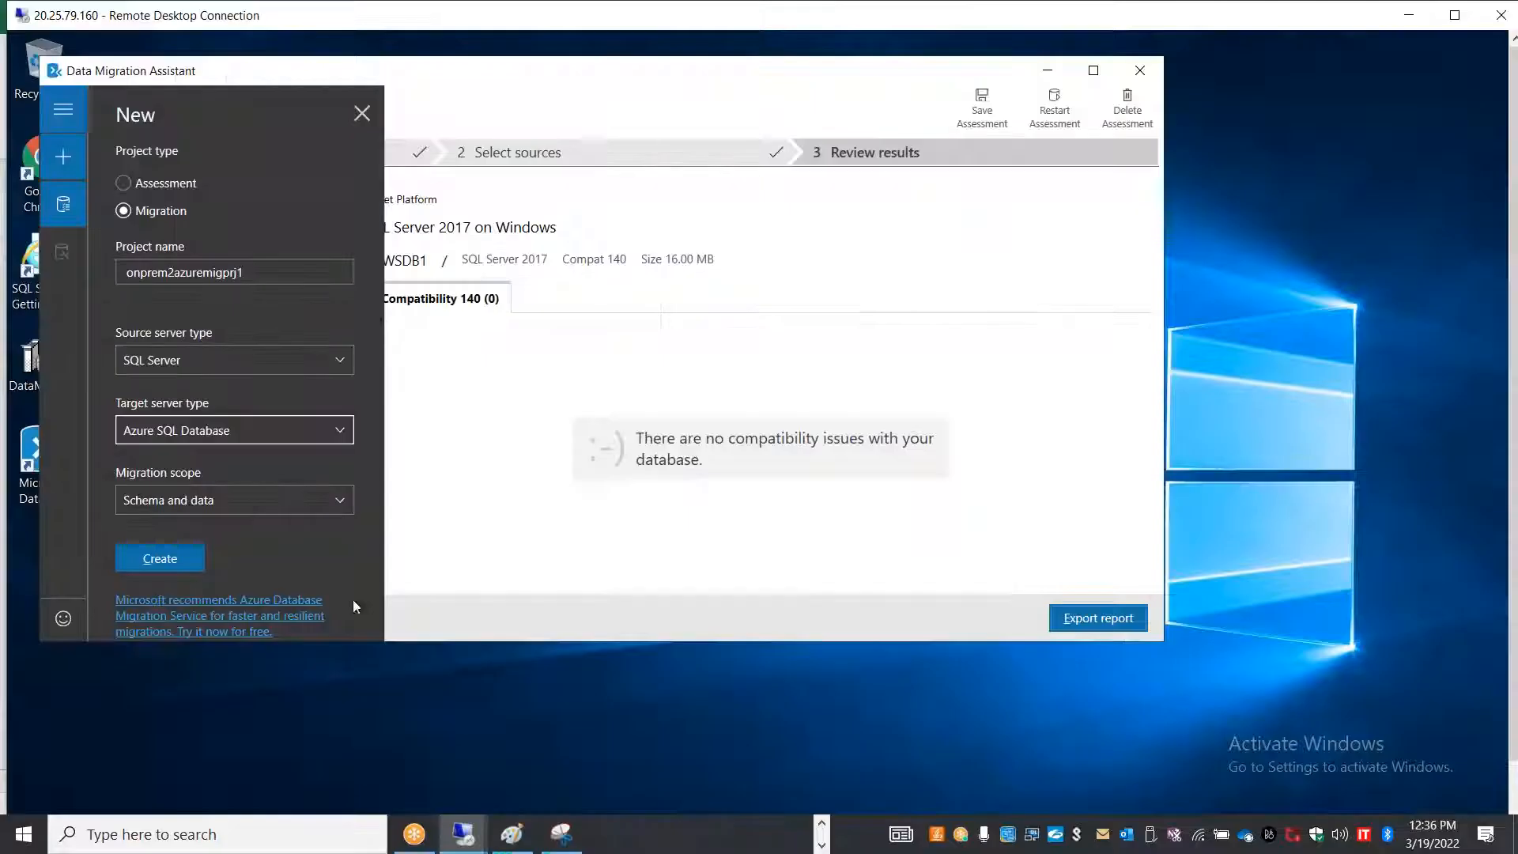
left_click(153, 563)
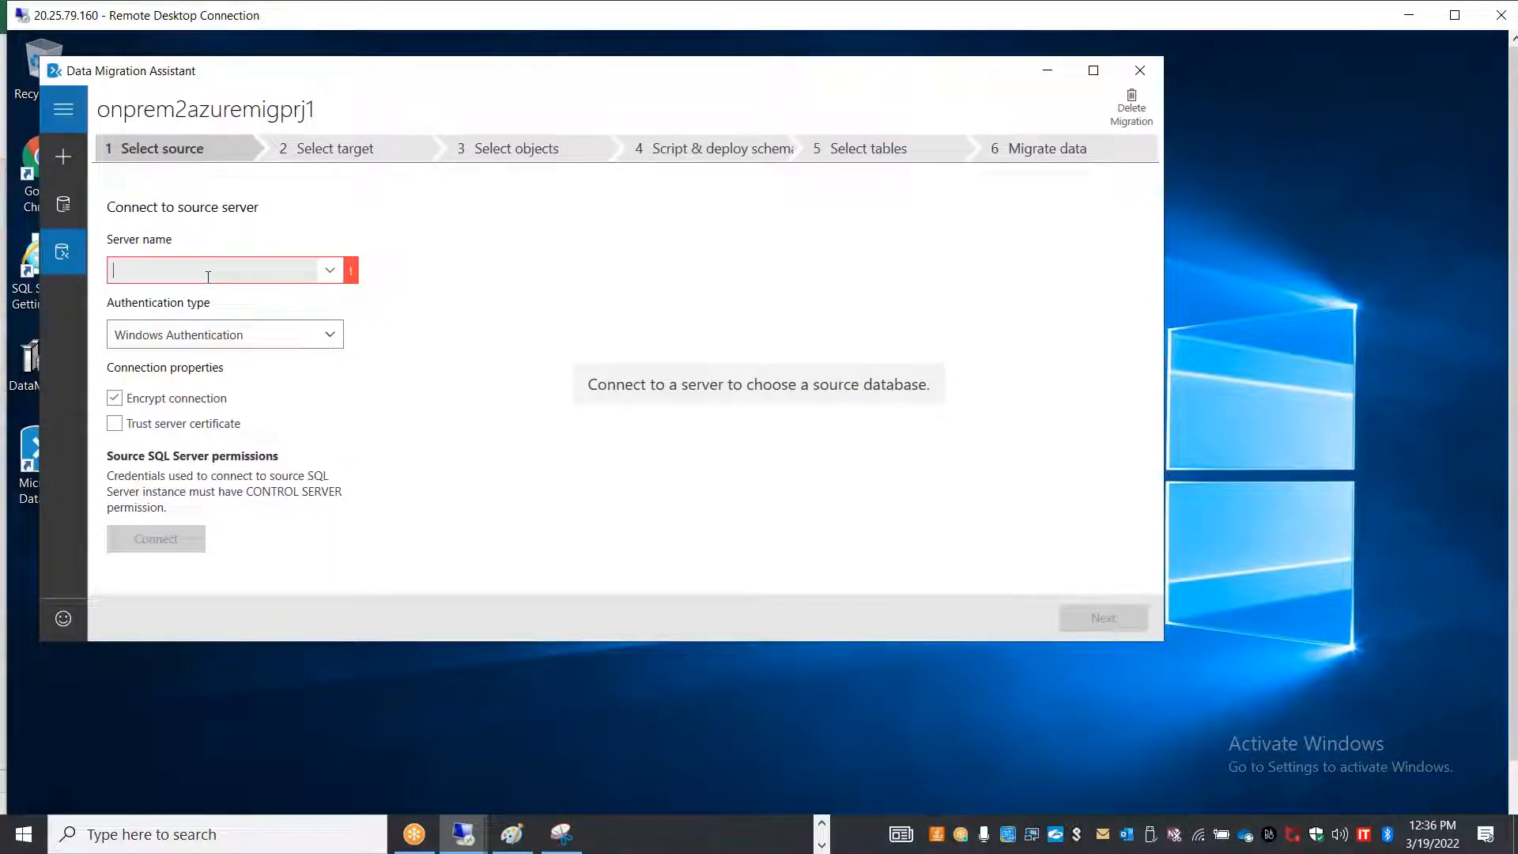
left_click(208, 277)
double_click(208, 15)
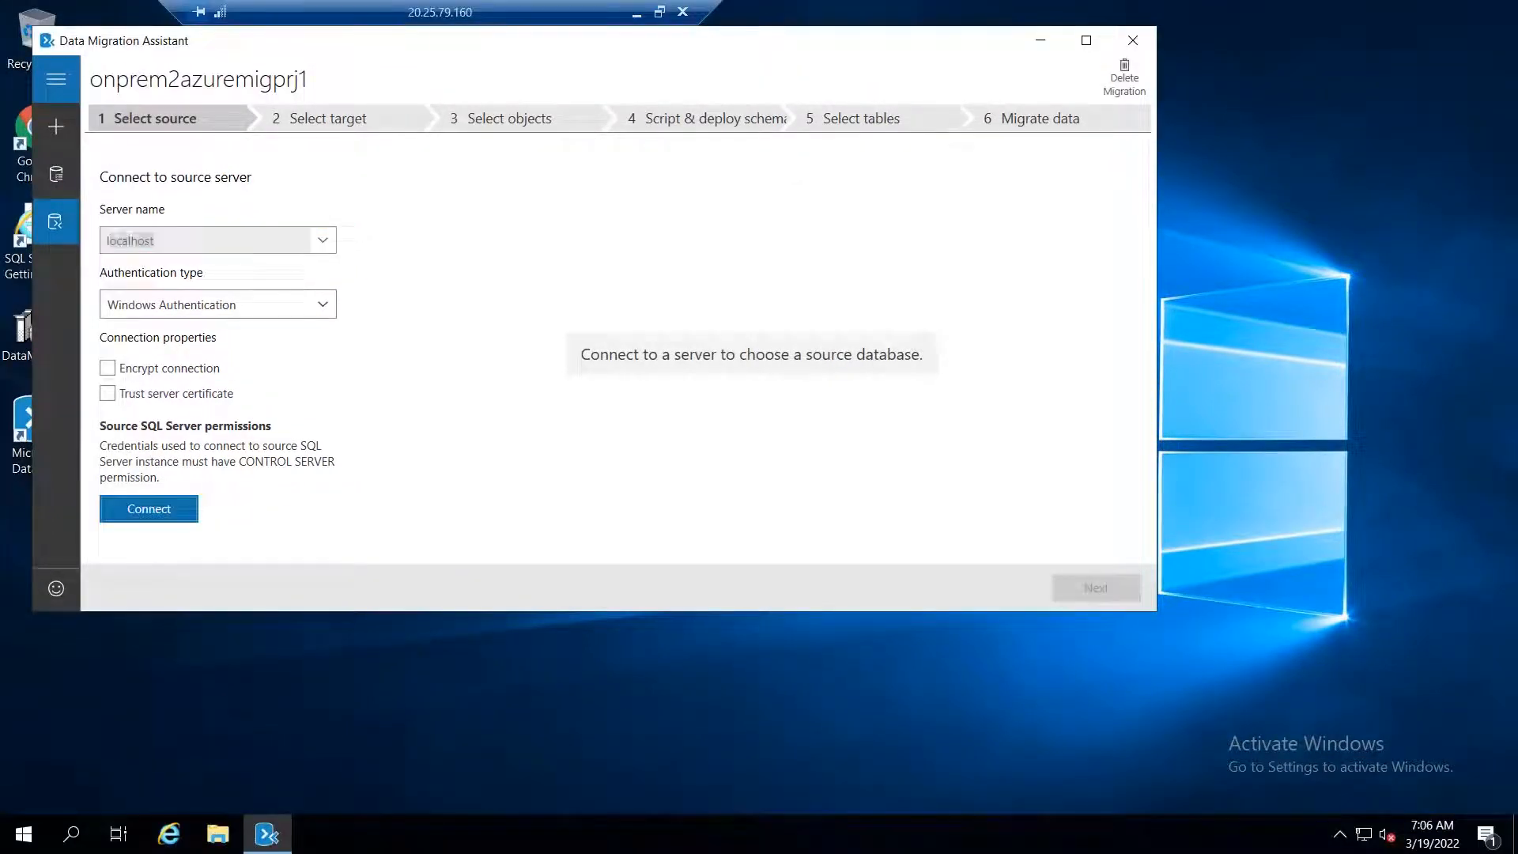
left_click(136, 512)
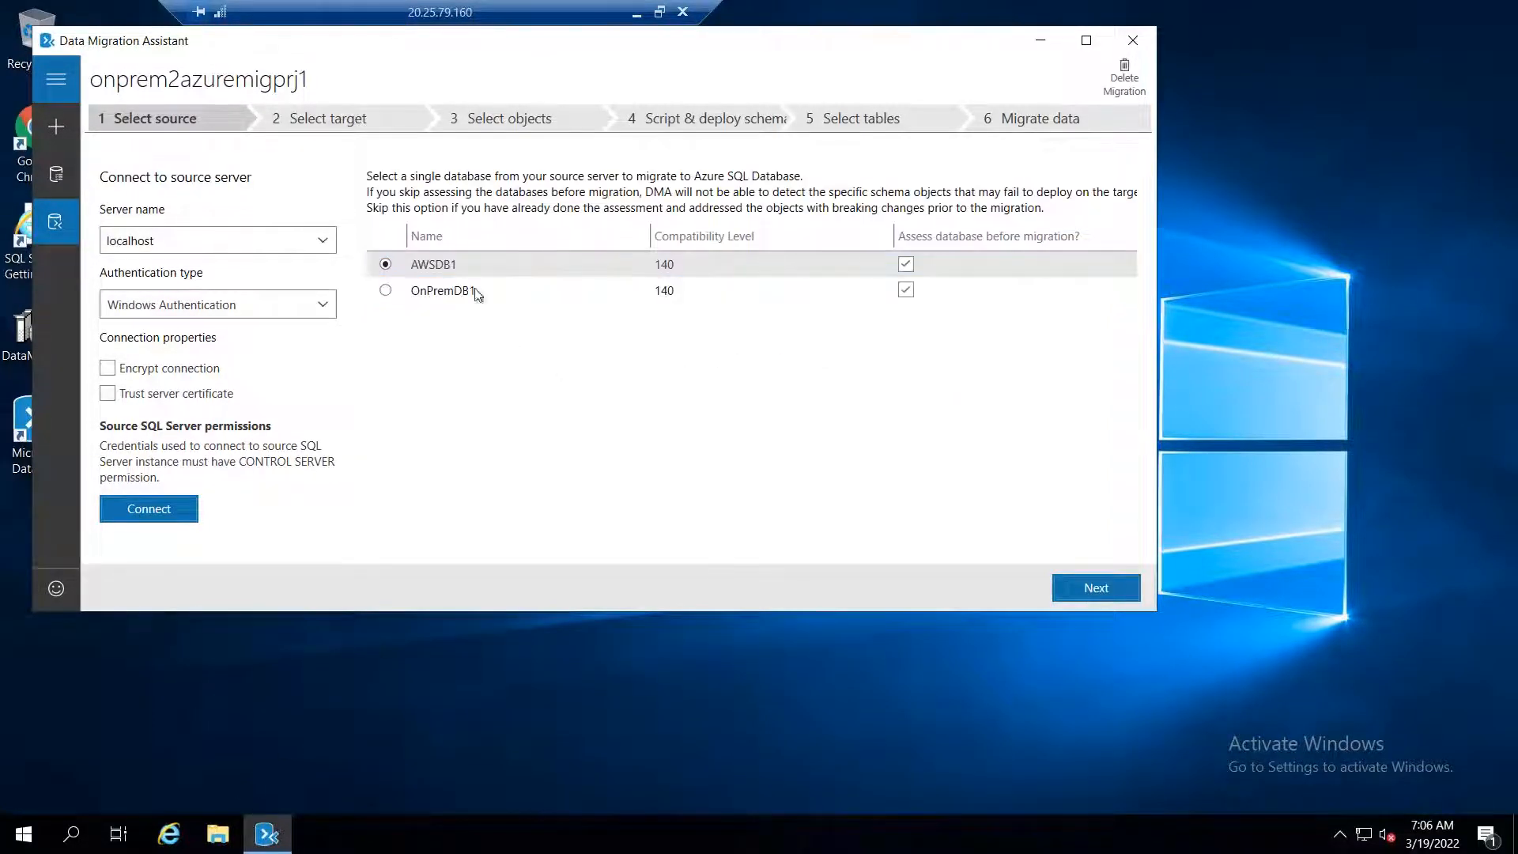
- Choose OnPremDB1 as the source database to migrate and continue to target selection
left_click(387, 291)
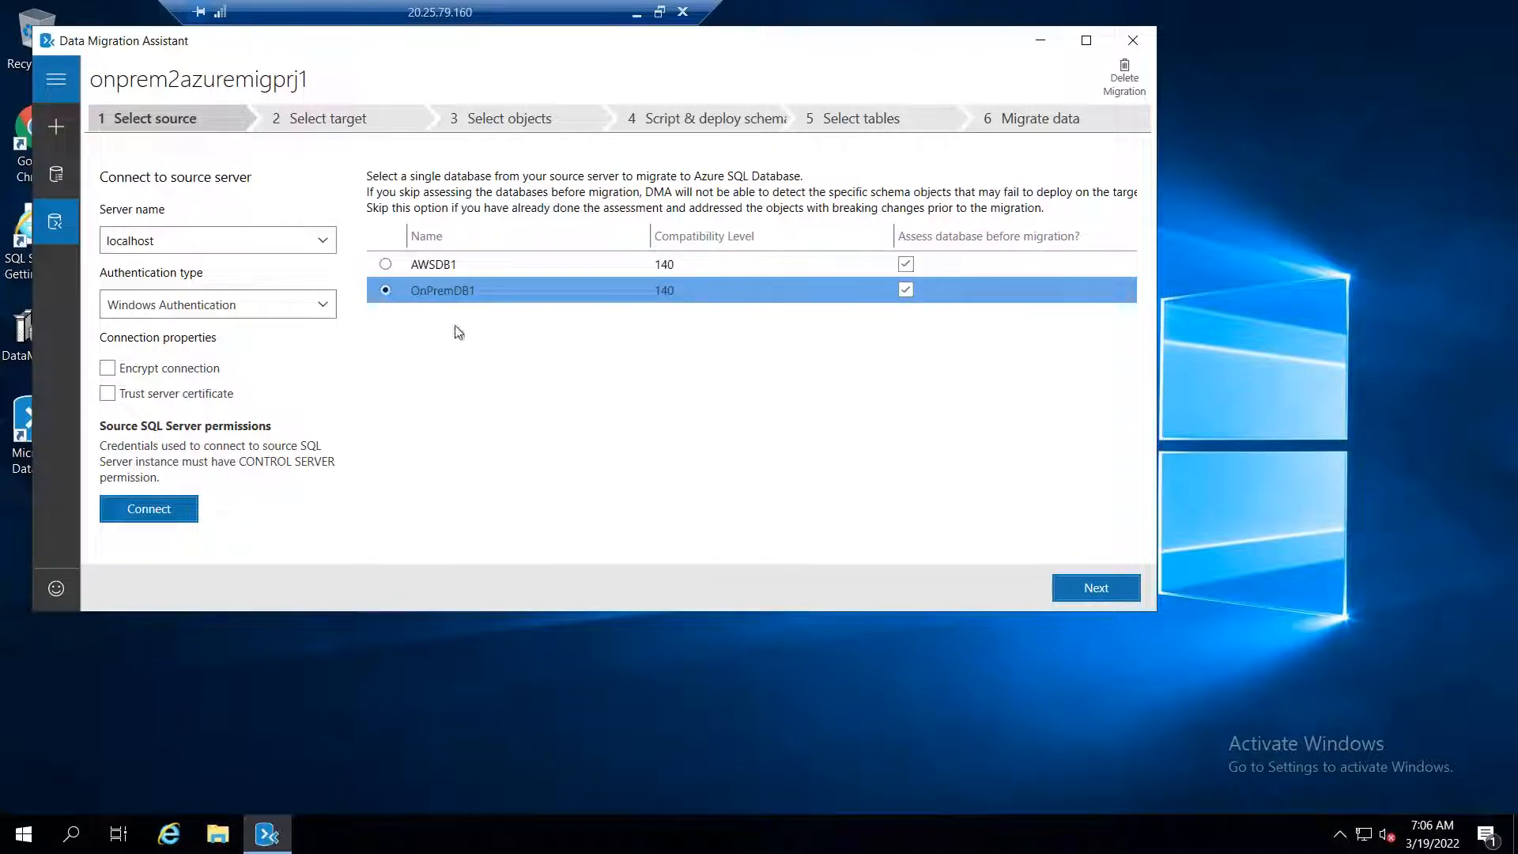
left_click(1091, 589)
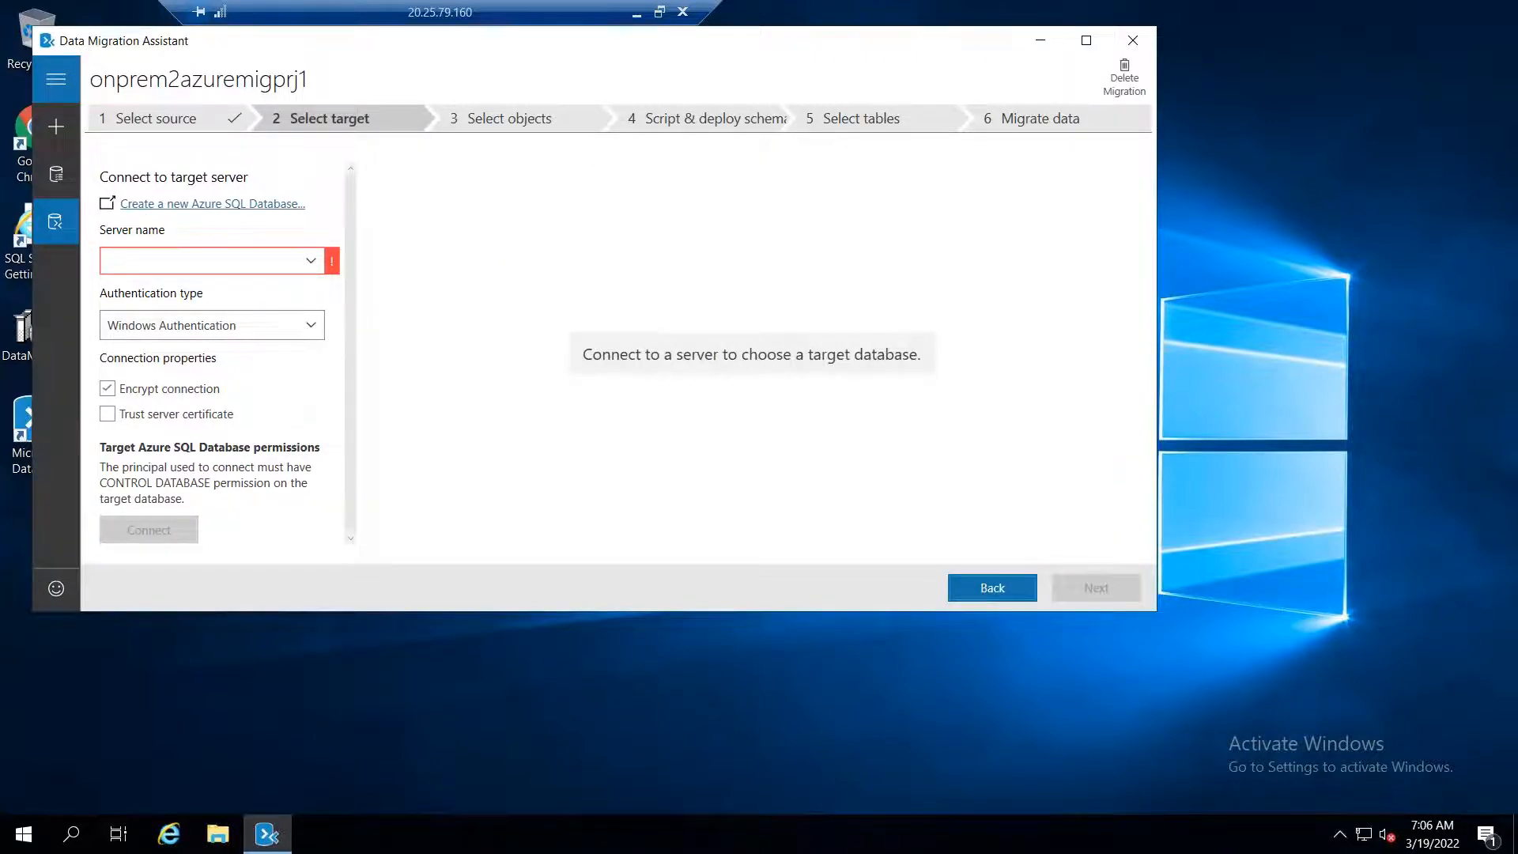
- Switch to the Azure portal, open the newly deployed azuredb1 database and copy its server name
left_click(637, 14)
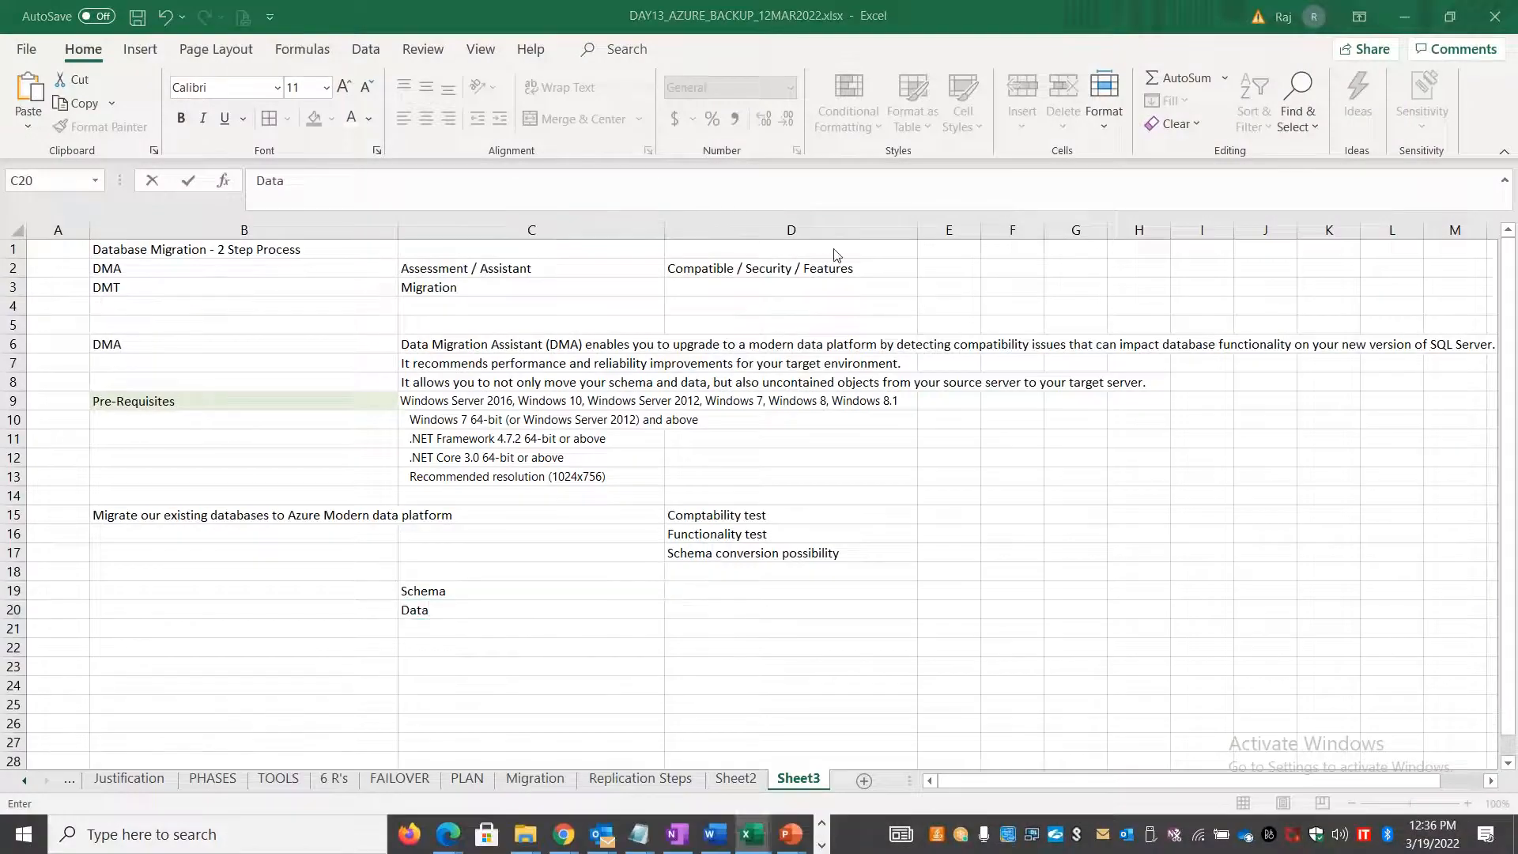
key("super+Tab")
left_click(836, 254)
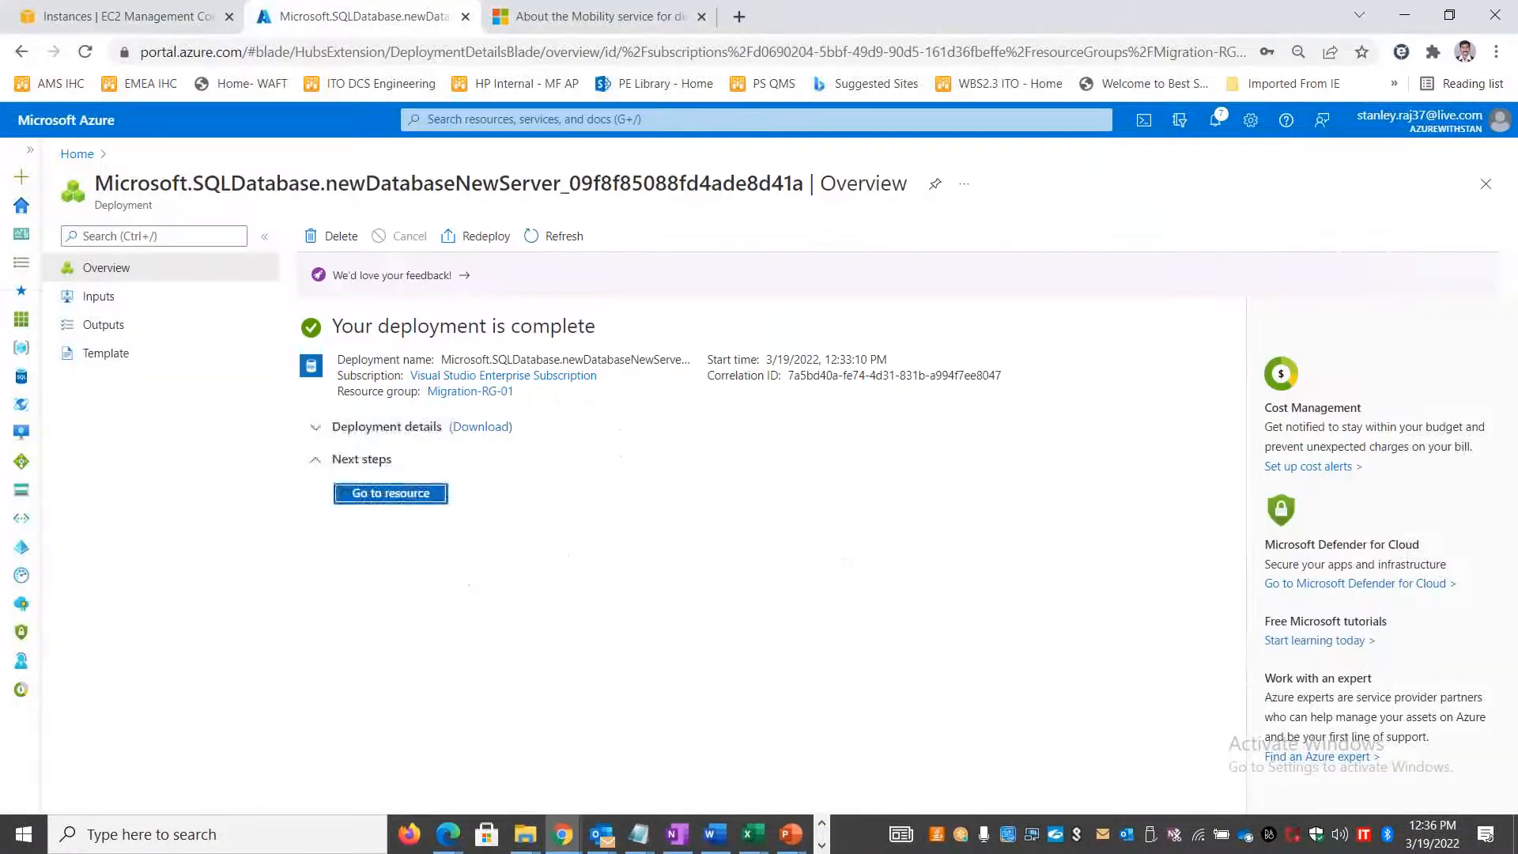
left_click(390, 494)
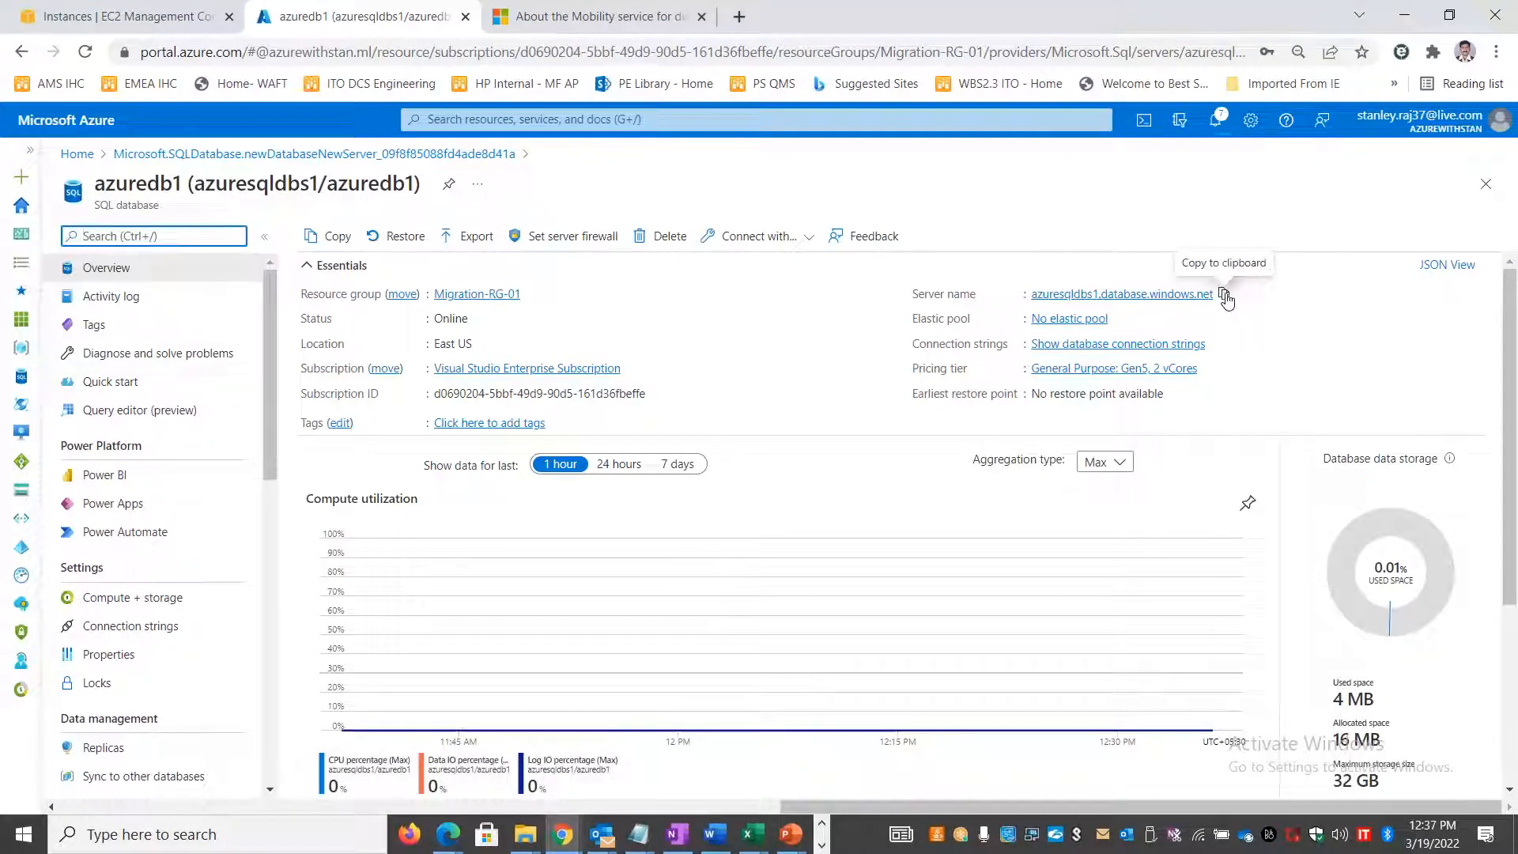
left_click(1225, 298)
- In Data Migration Assistant, enter azuresqldbs1.database.windows.net as the target server name and turn off connection encryption
key("alt+Tab")
key("alt+Tab")
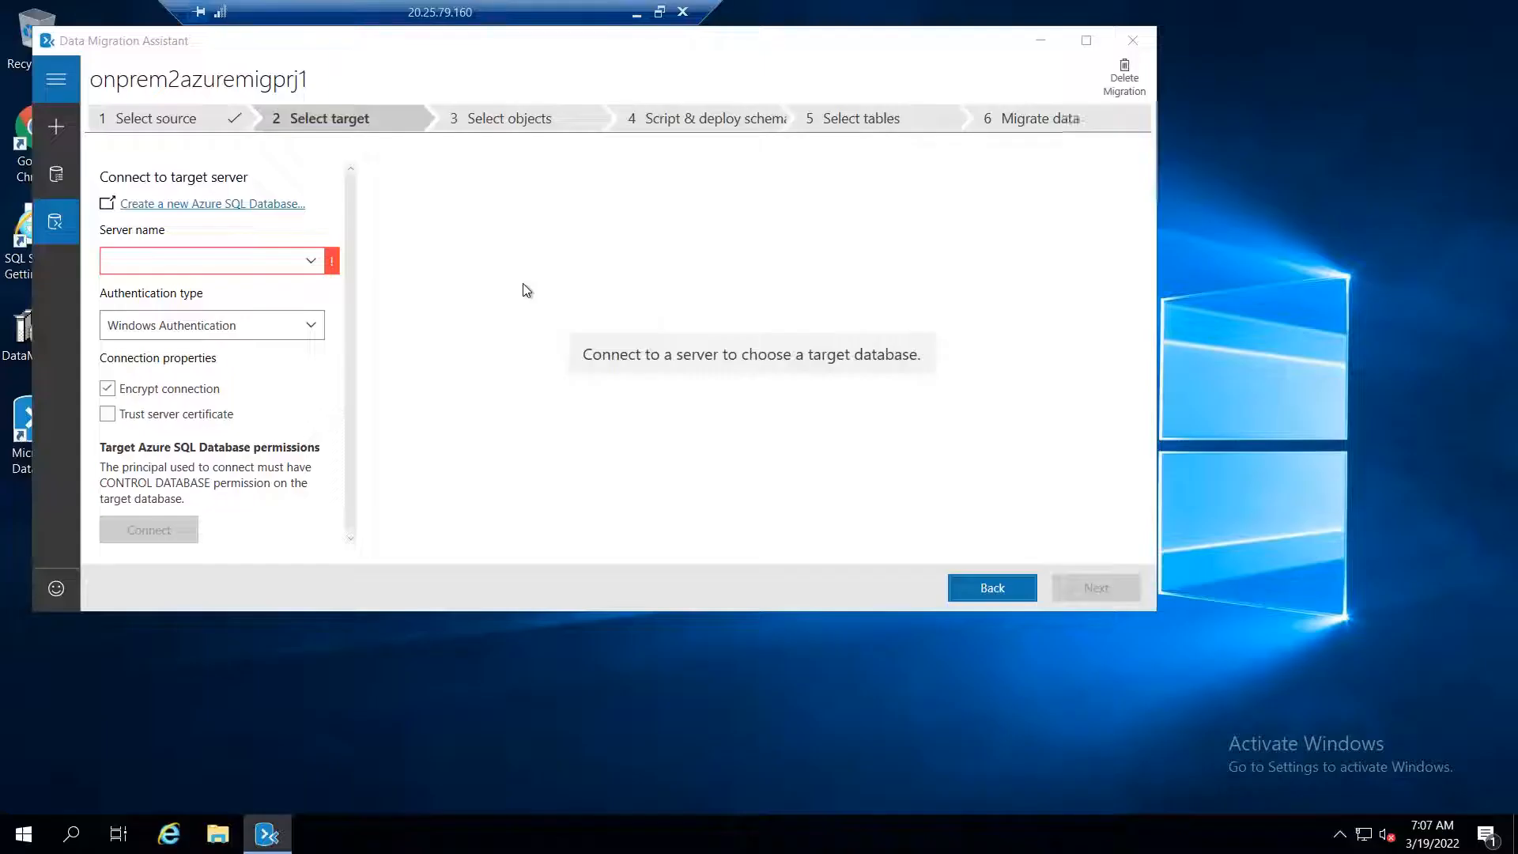
left_click(222, 261)
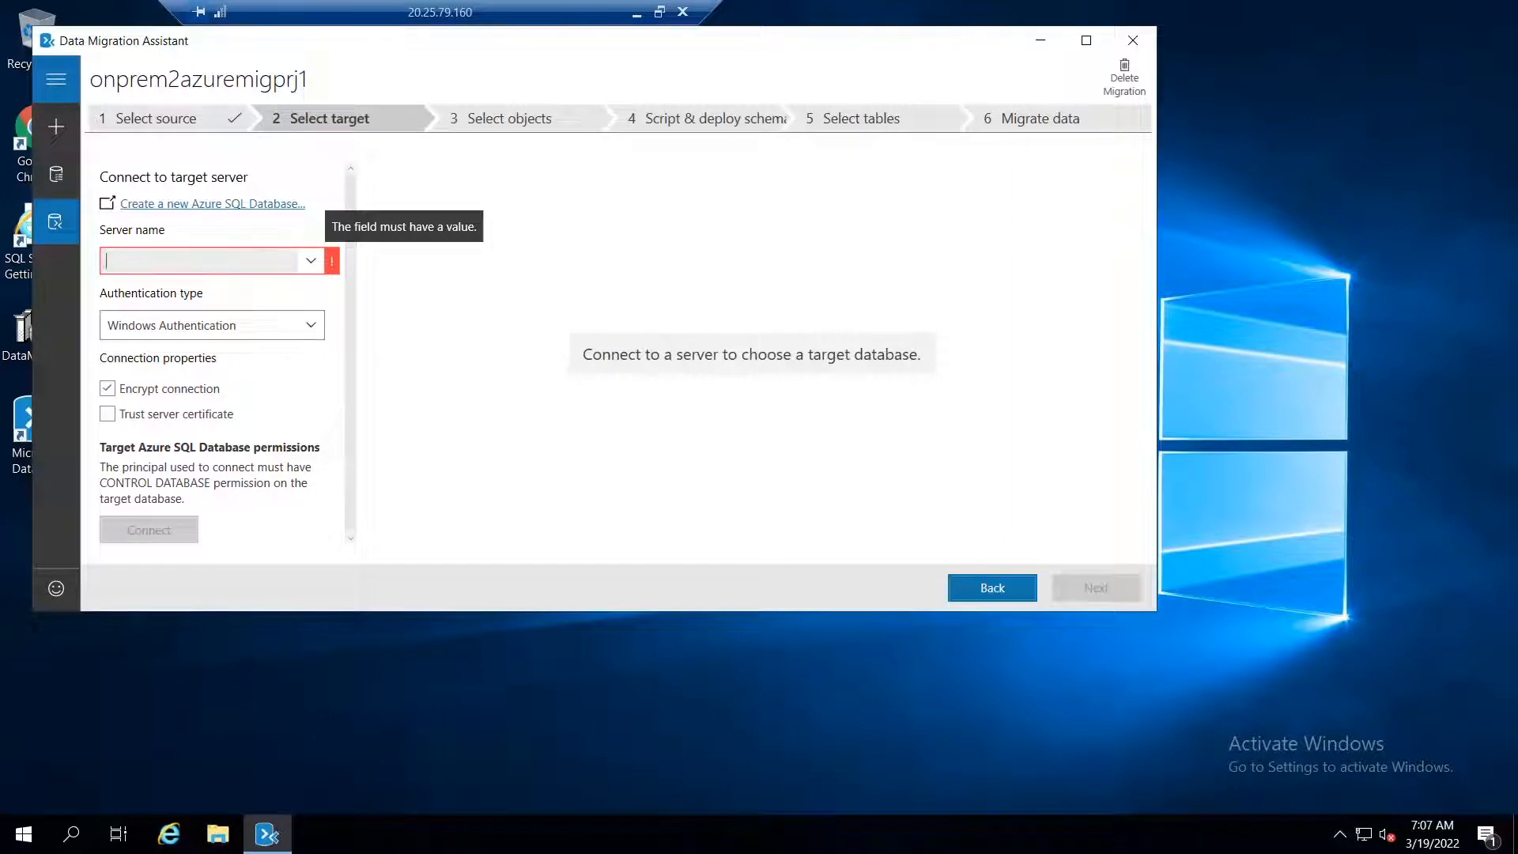
key("ctrl+v")
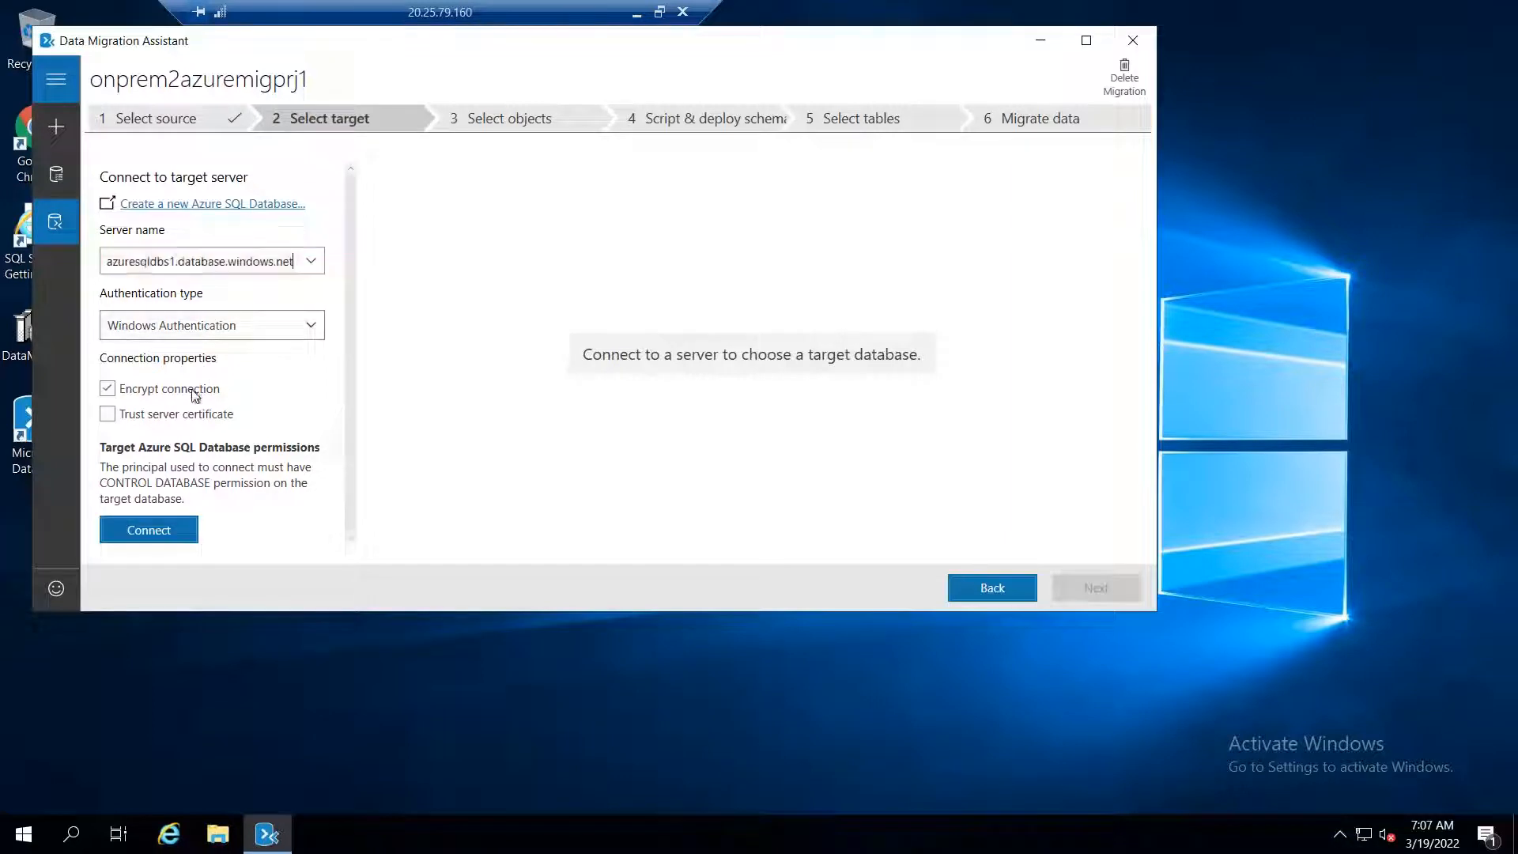
left_click(226, 391)
- Switch to the Azure portal and open the server firewall settings from the azuredb1 database
left_click(659, 12)
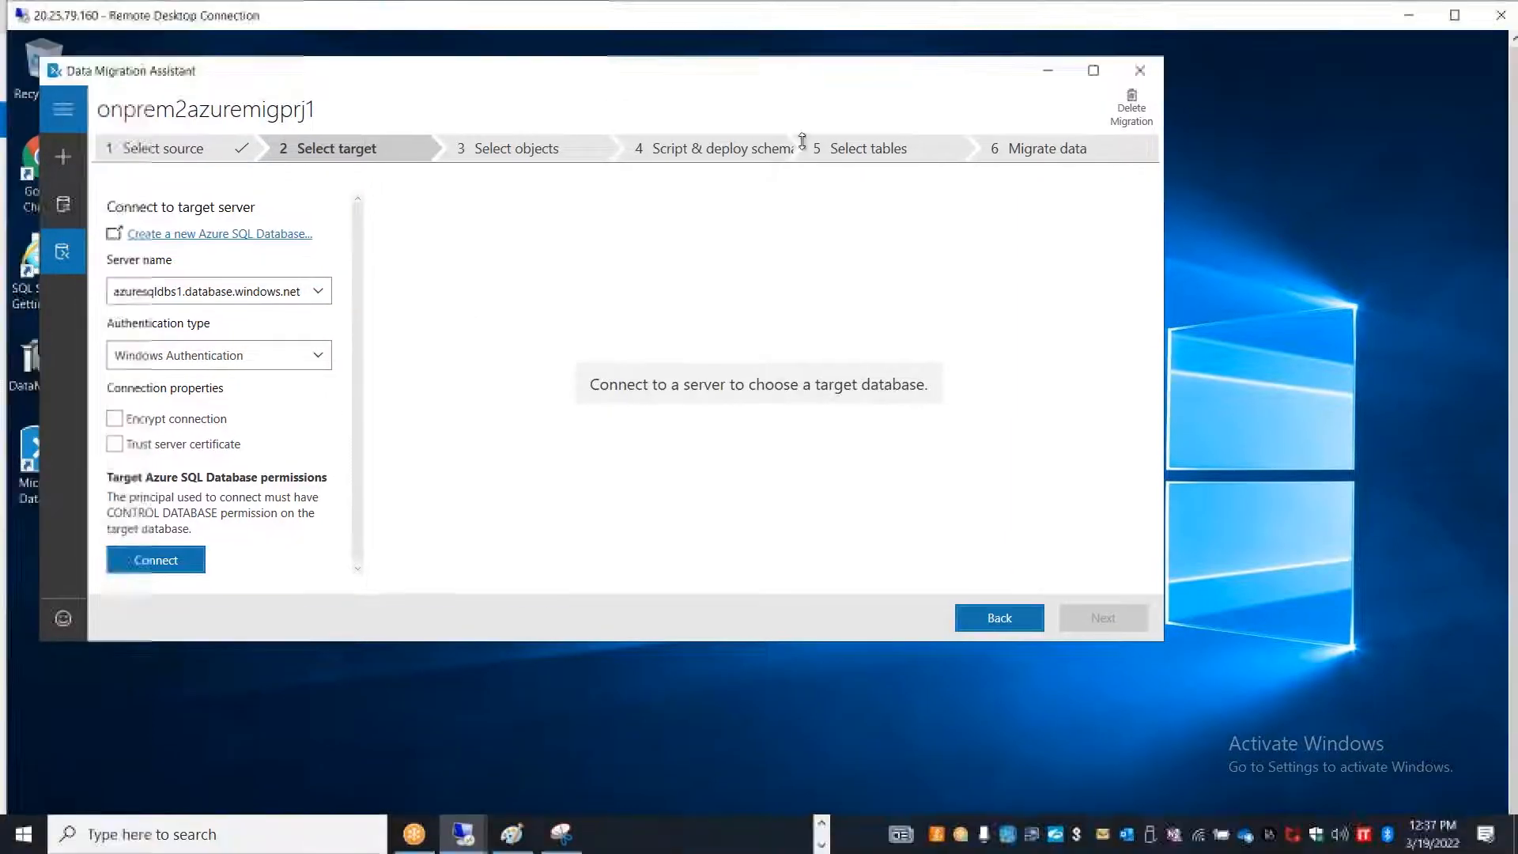
key("alt+Tab")
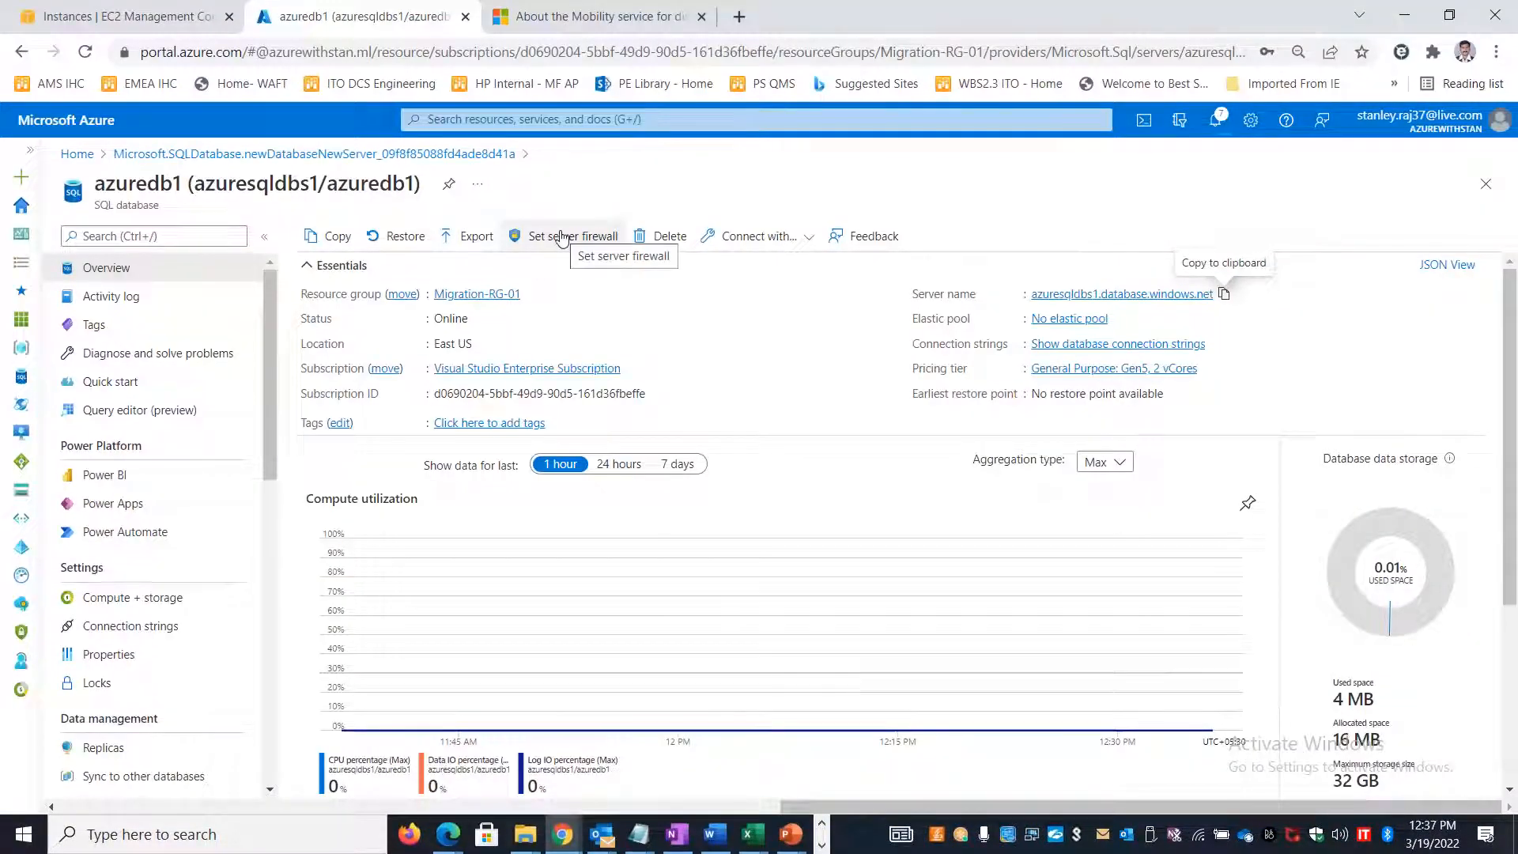
left_click(561, 238)
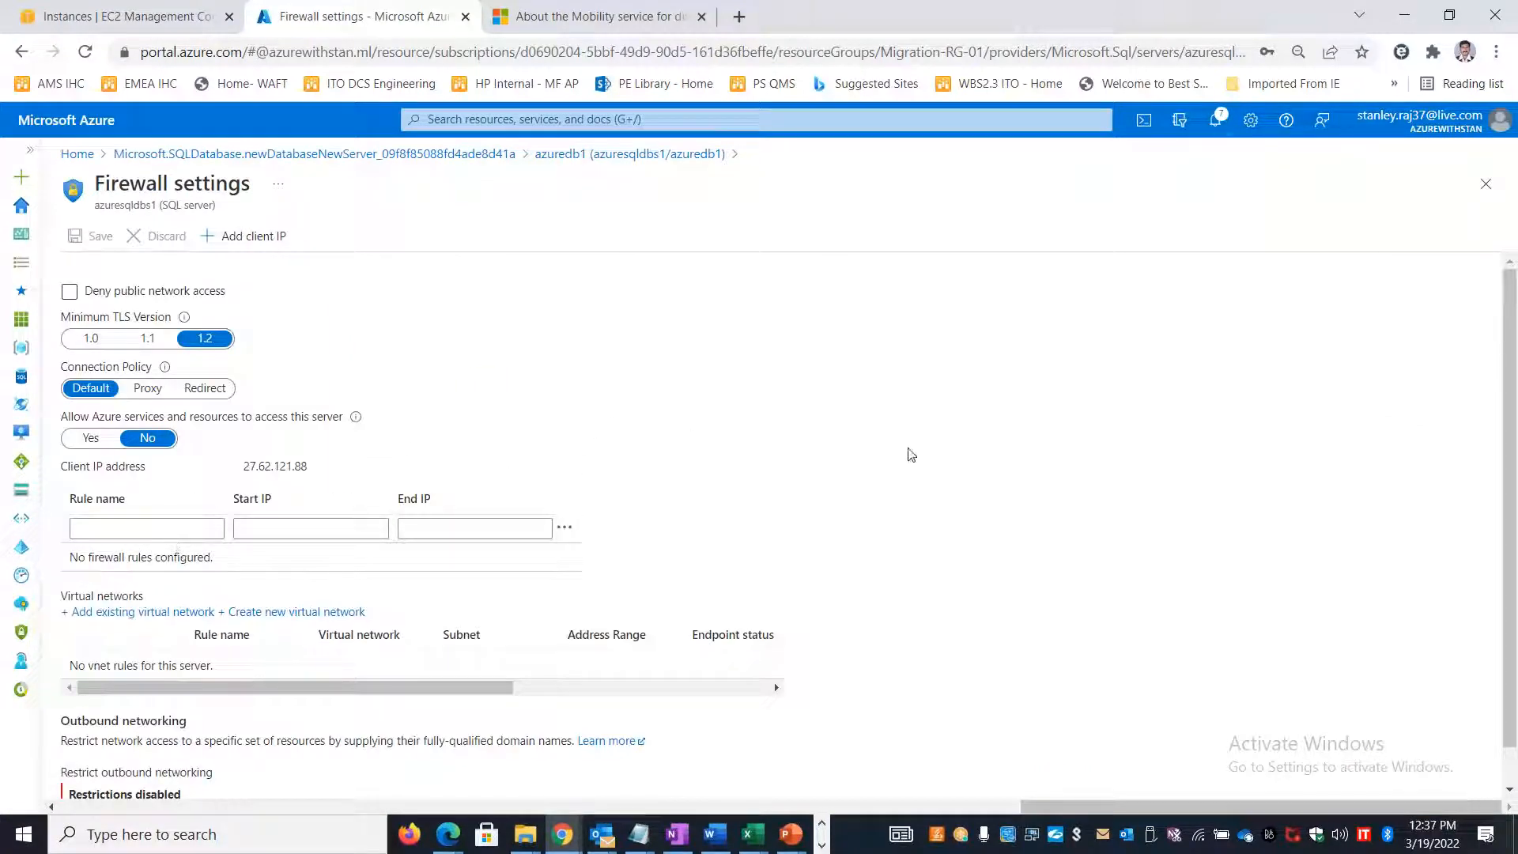
- Check the source VM's IP address in the remote desktop session and return to the Azure portal
key("alt+Tab")
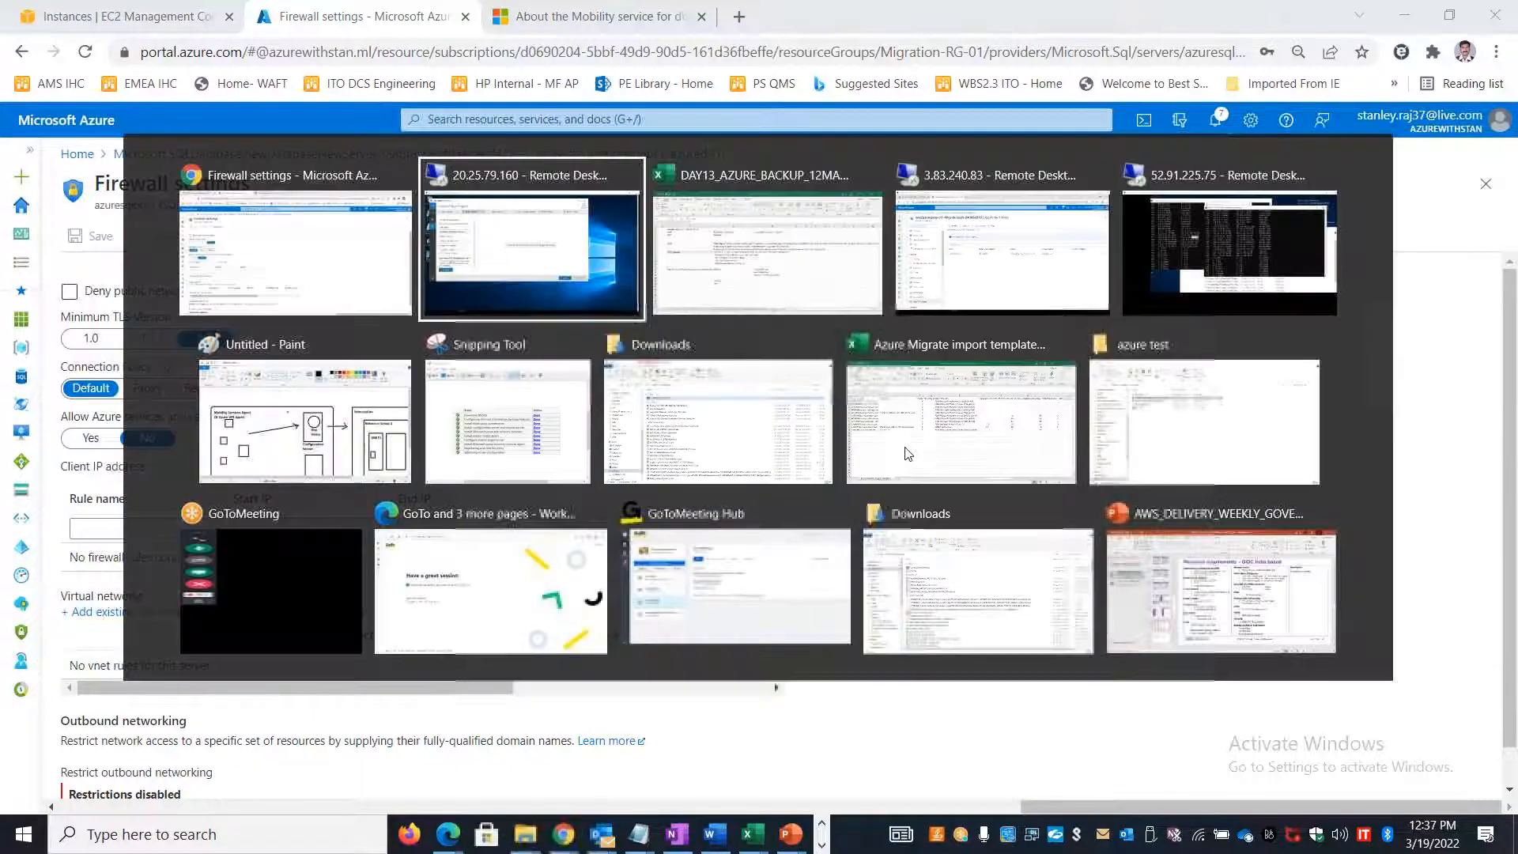
double_click(409, 25)
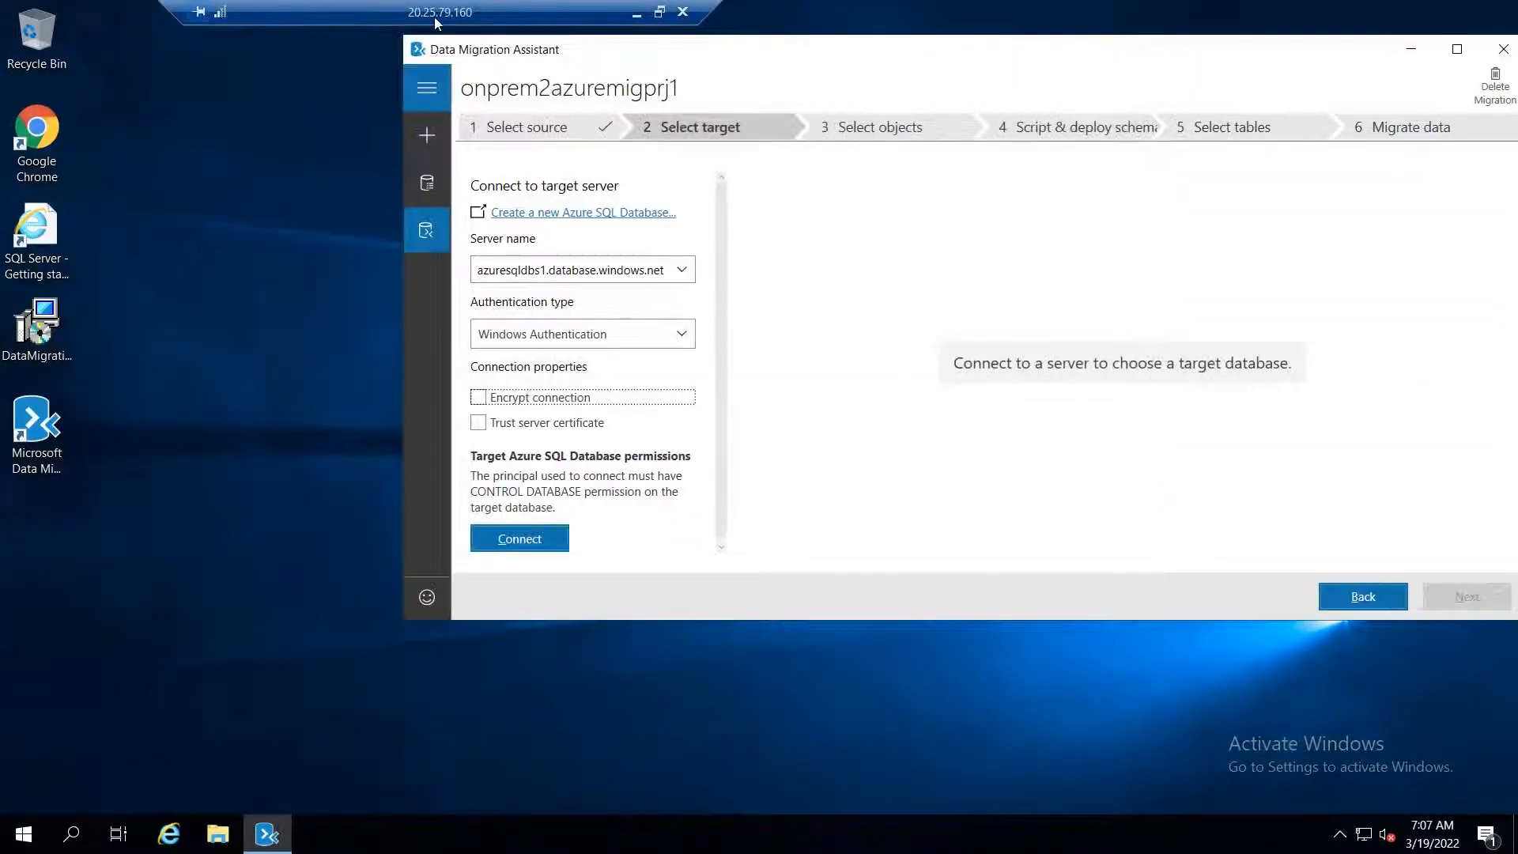
left_click(661, 12)
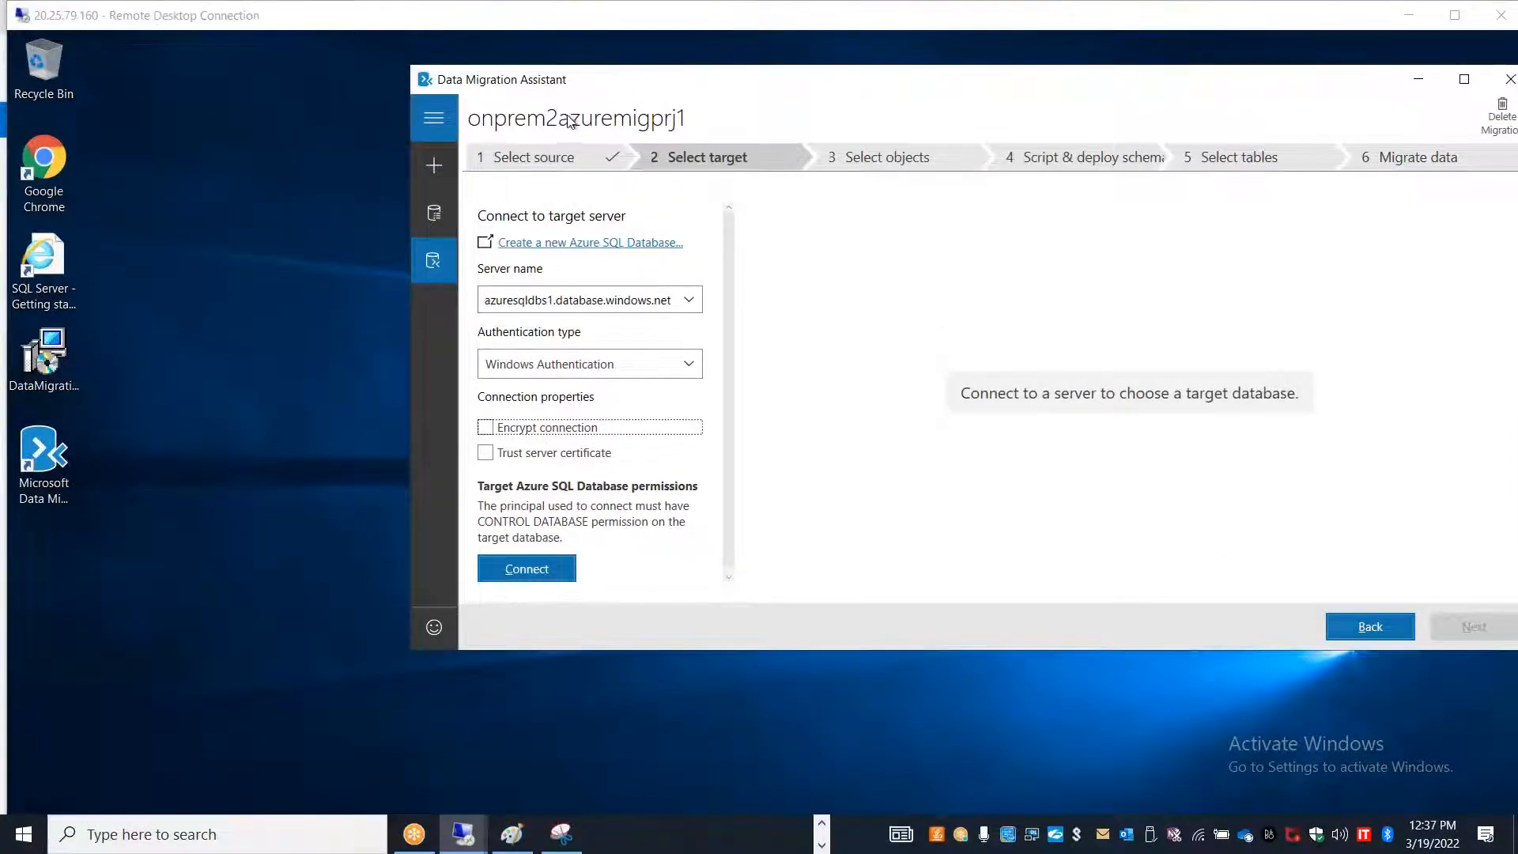
key("alt+Tab")
- Enter a firewall rule named Onprems1 with start IP 20.25.79.160 for the azuresqldbs1 server
left_click(177, 527)
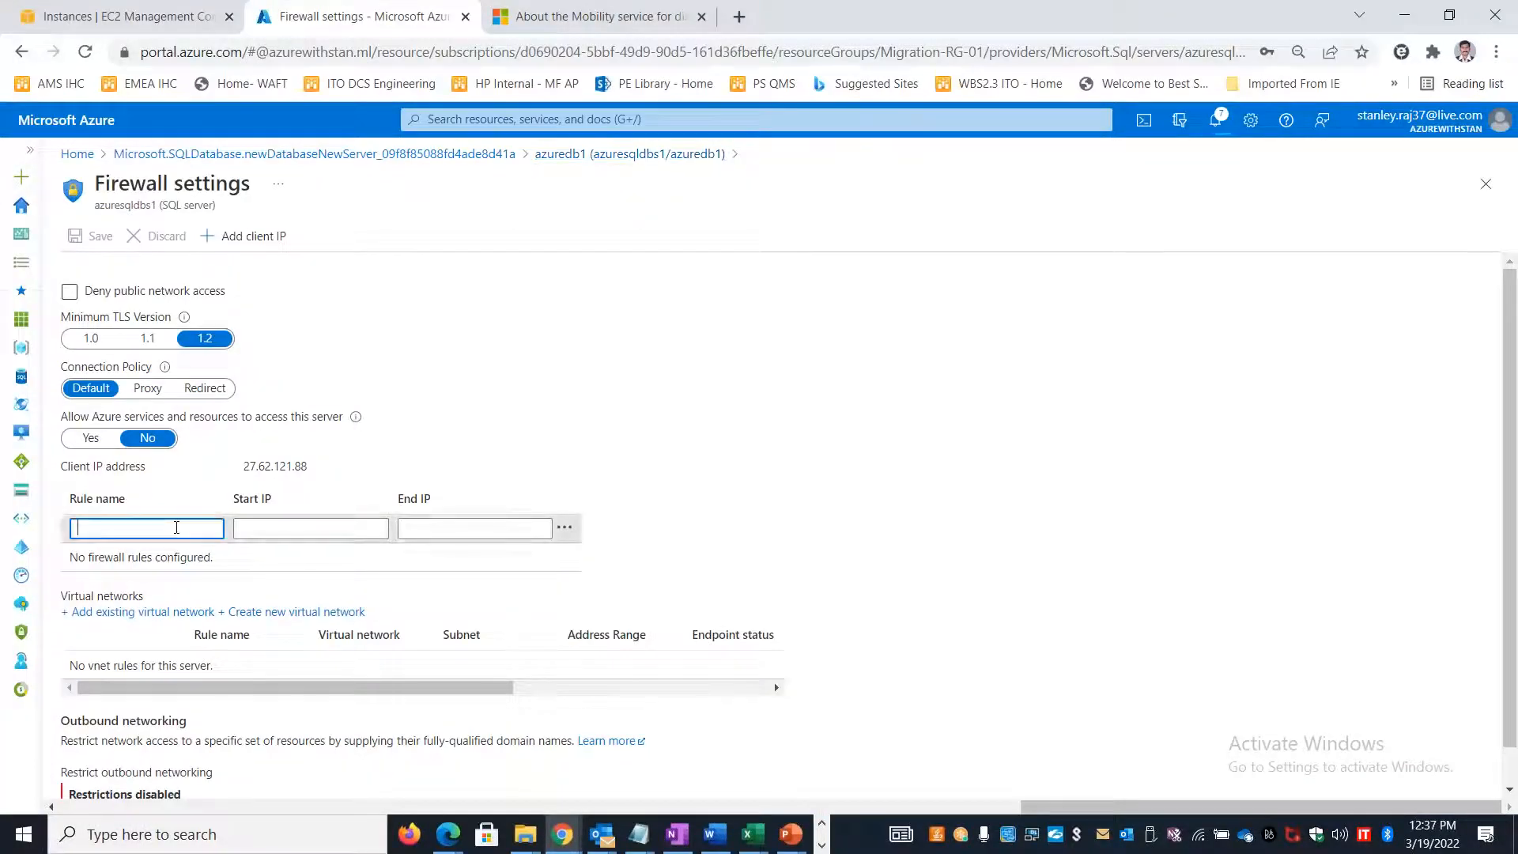
type("10")
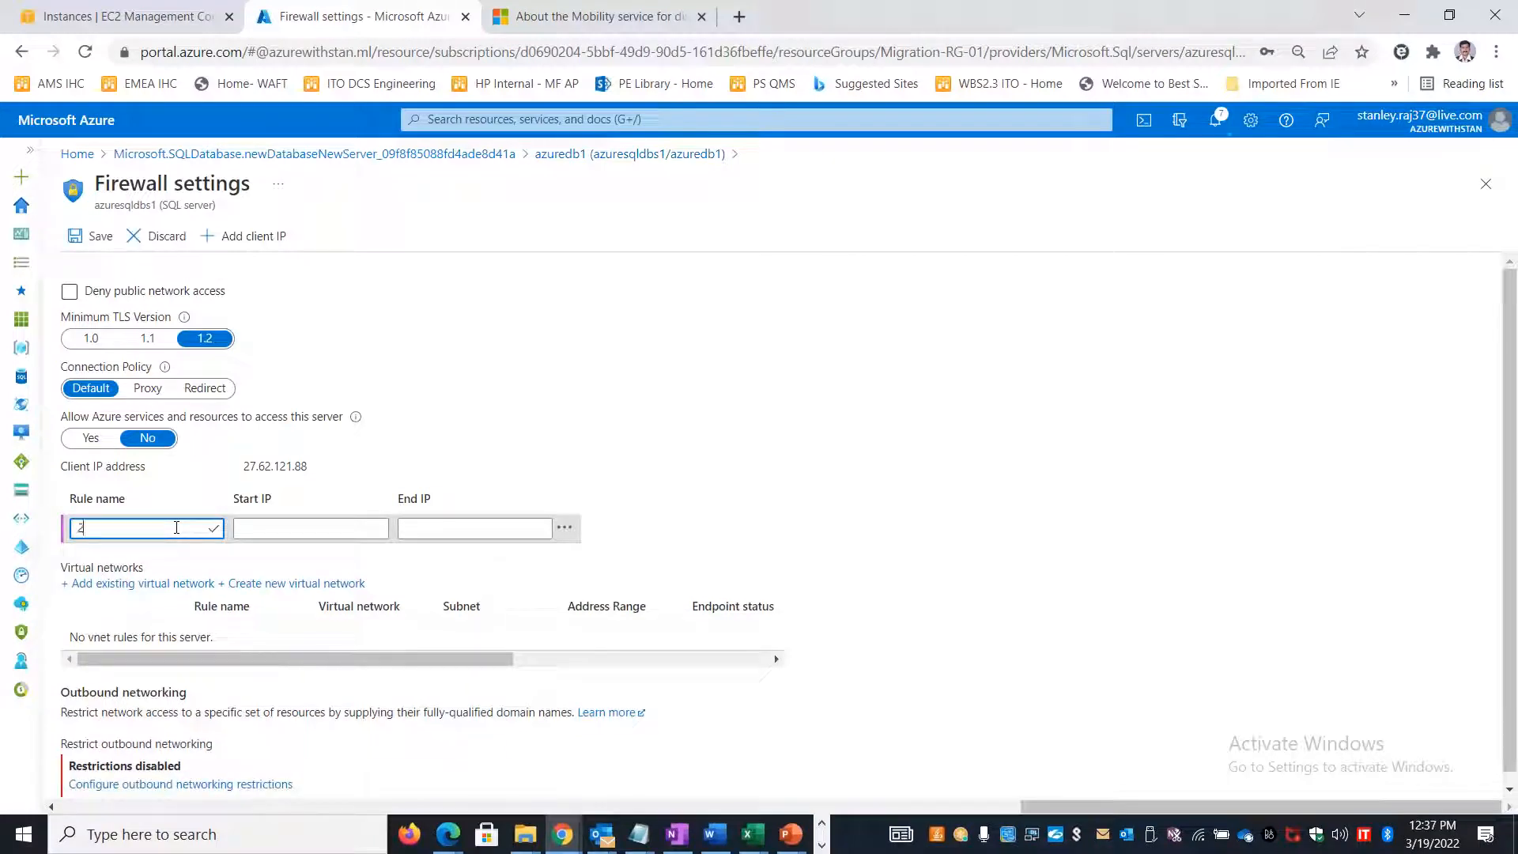
key("BackSpace")
key("BackSpace")
type("1")
key("Tab")
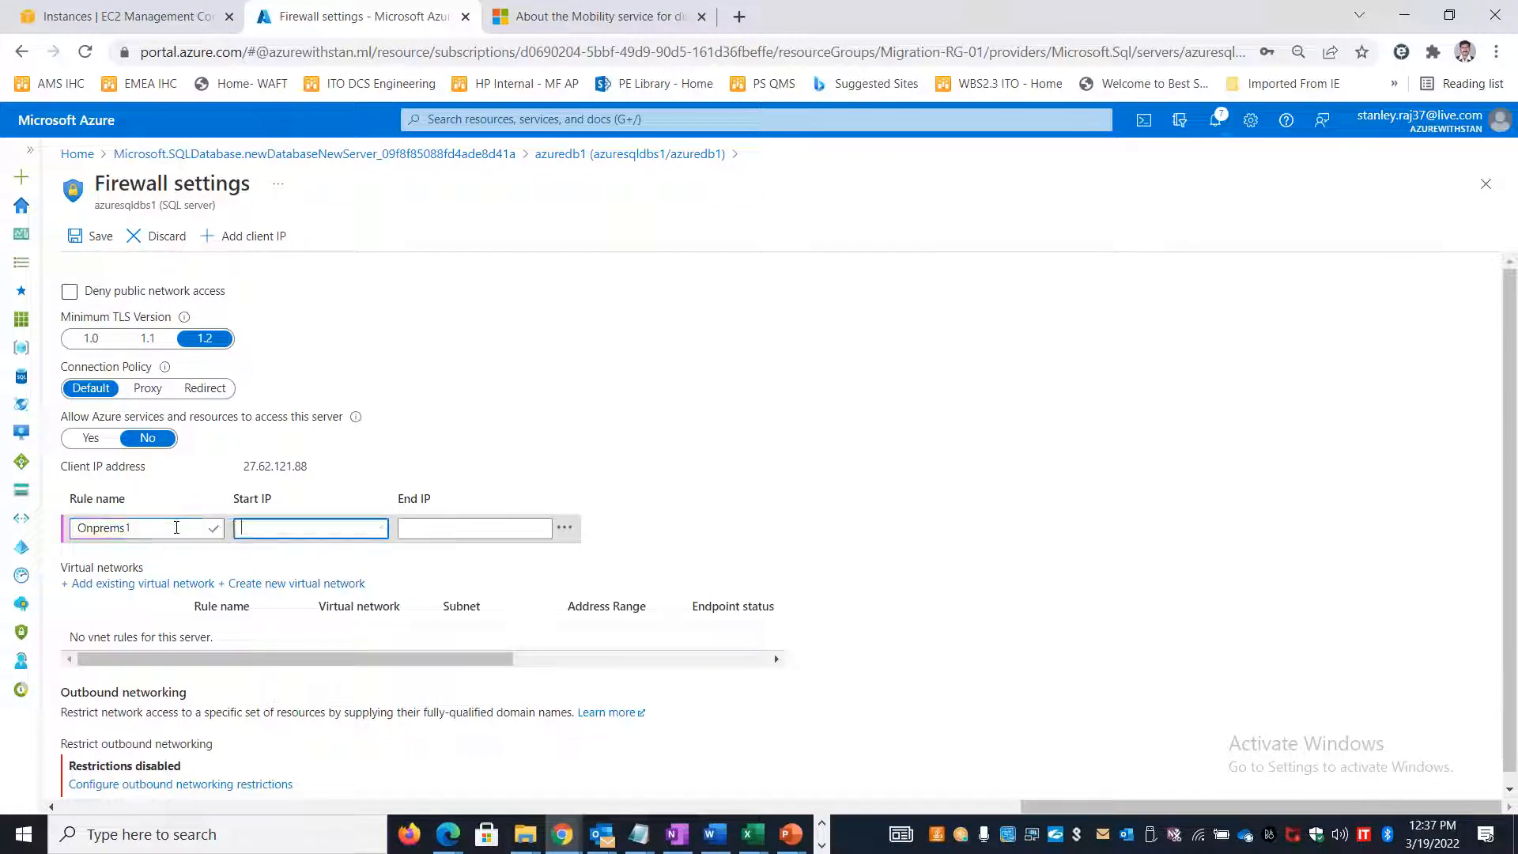
type("20.25")
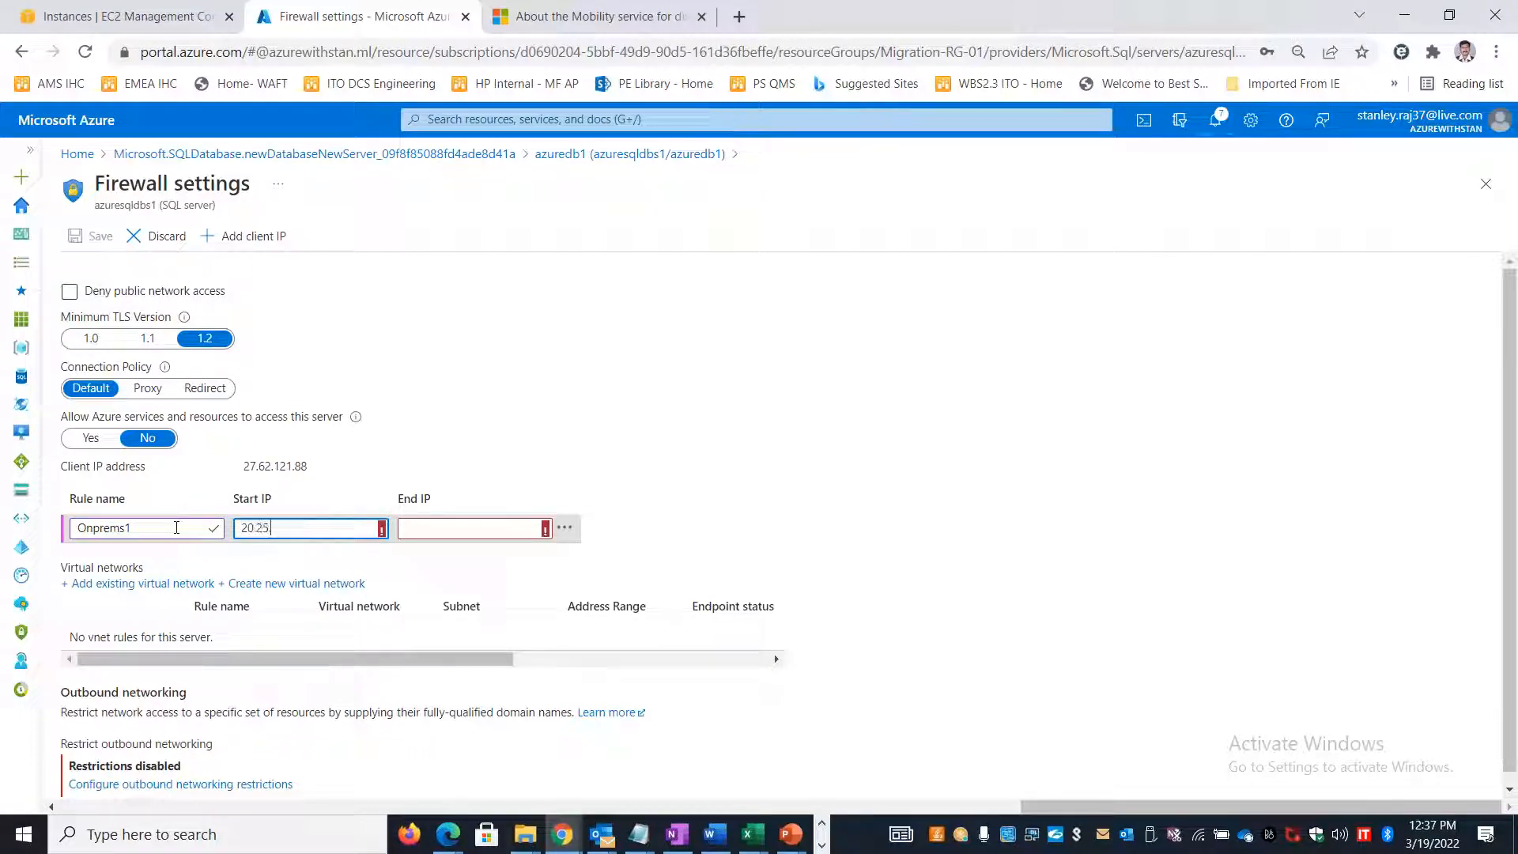
key("alt+Tab")
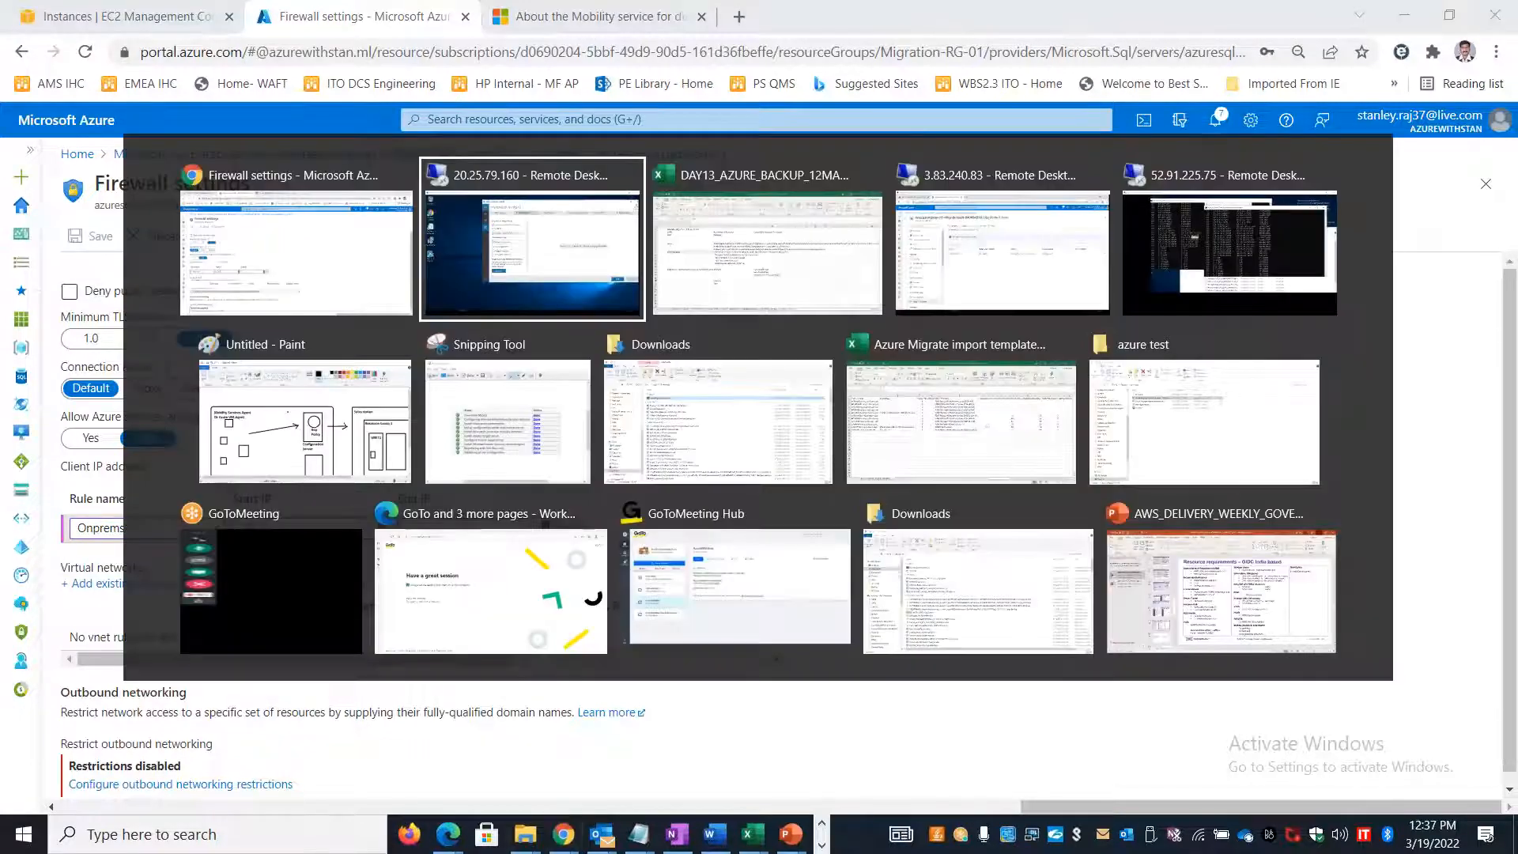
key("alt+shift+Tab")
type("5")
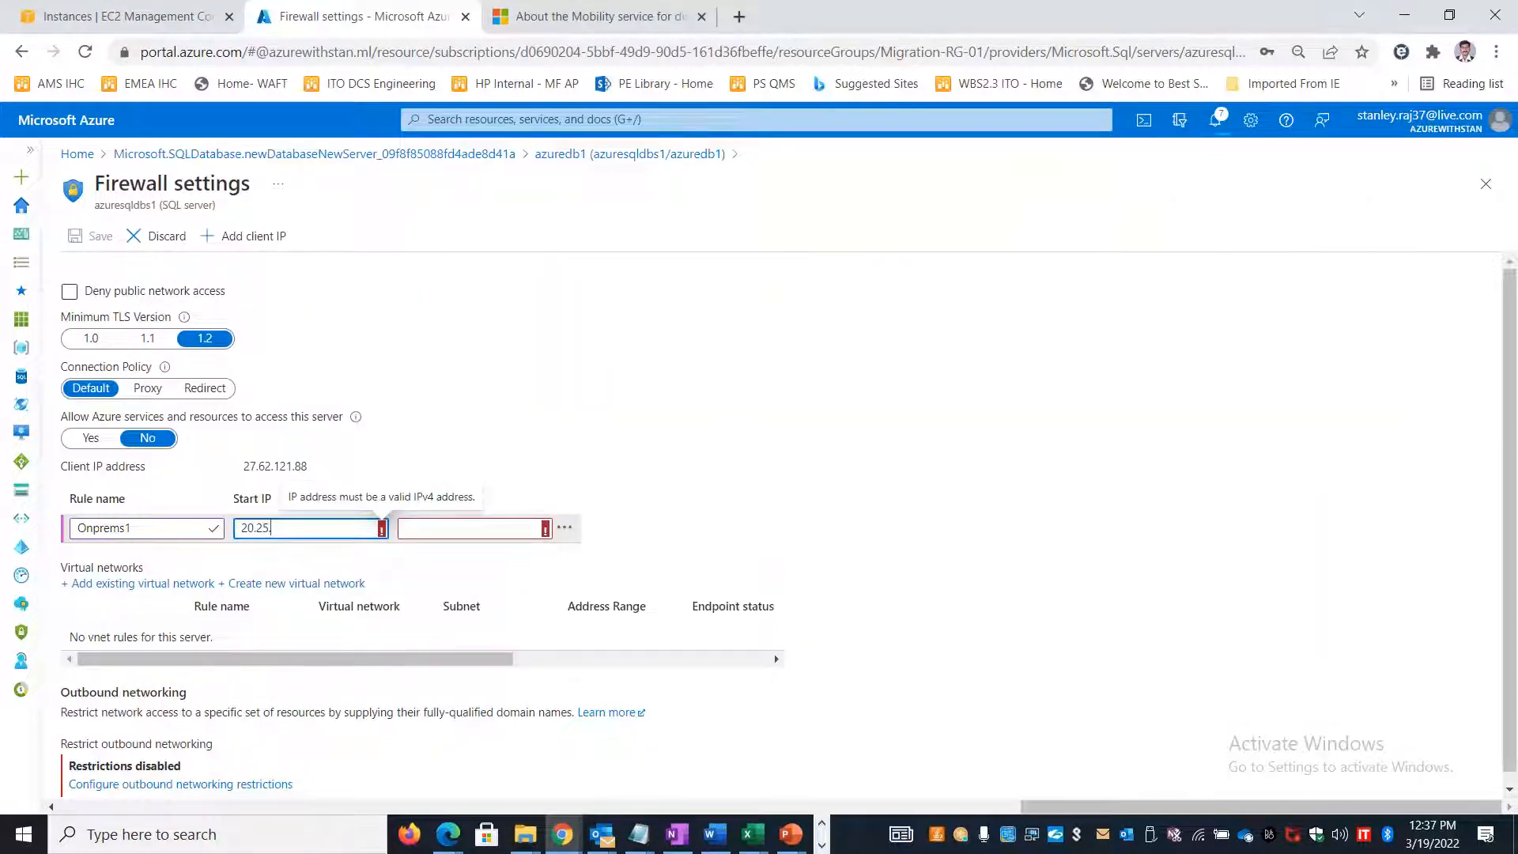
type(".79.160")
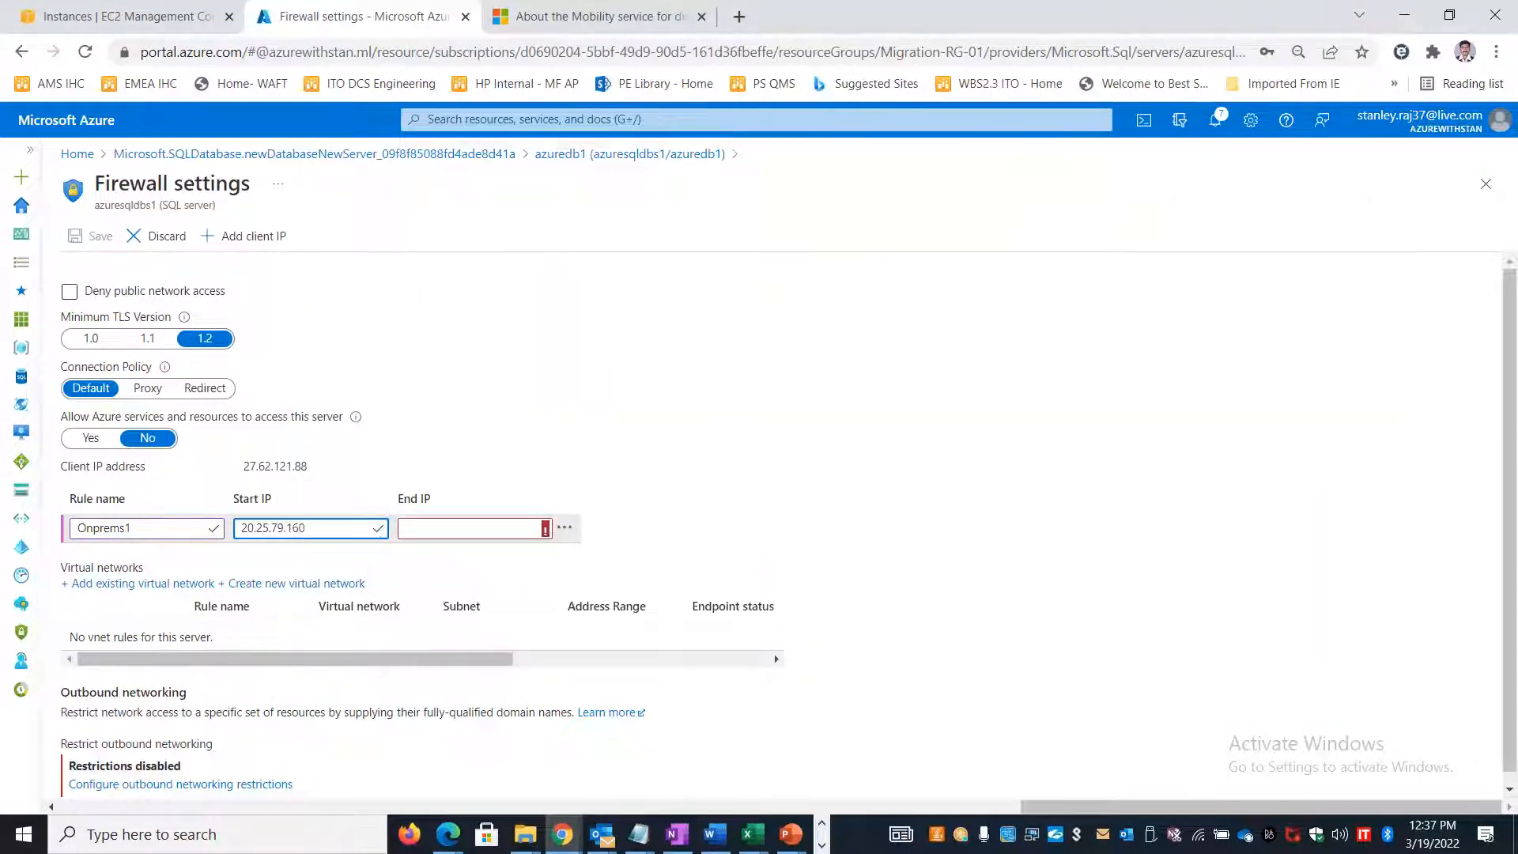
- Copy the Onprems1 rule's start IP into its end IP, 20.25.79.160, and save the server firewall settings
left_click_drag(327, 527, 235, 529)
left_click(320, 531)
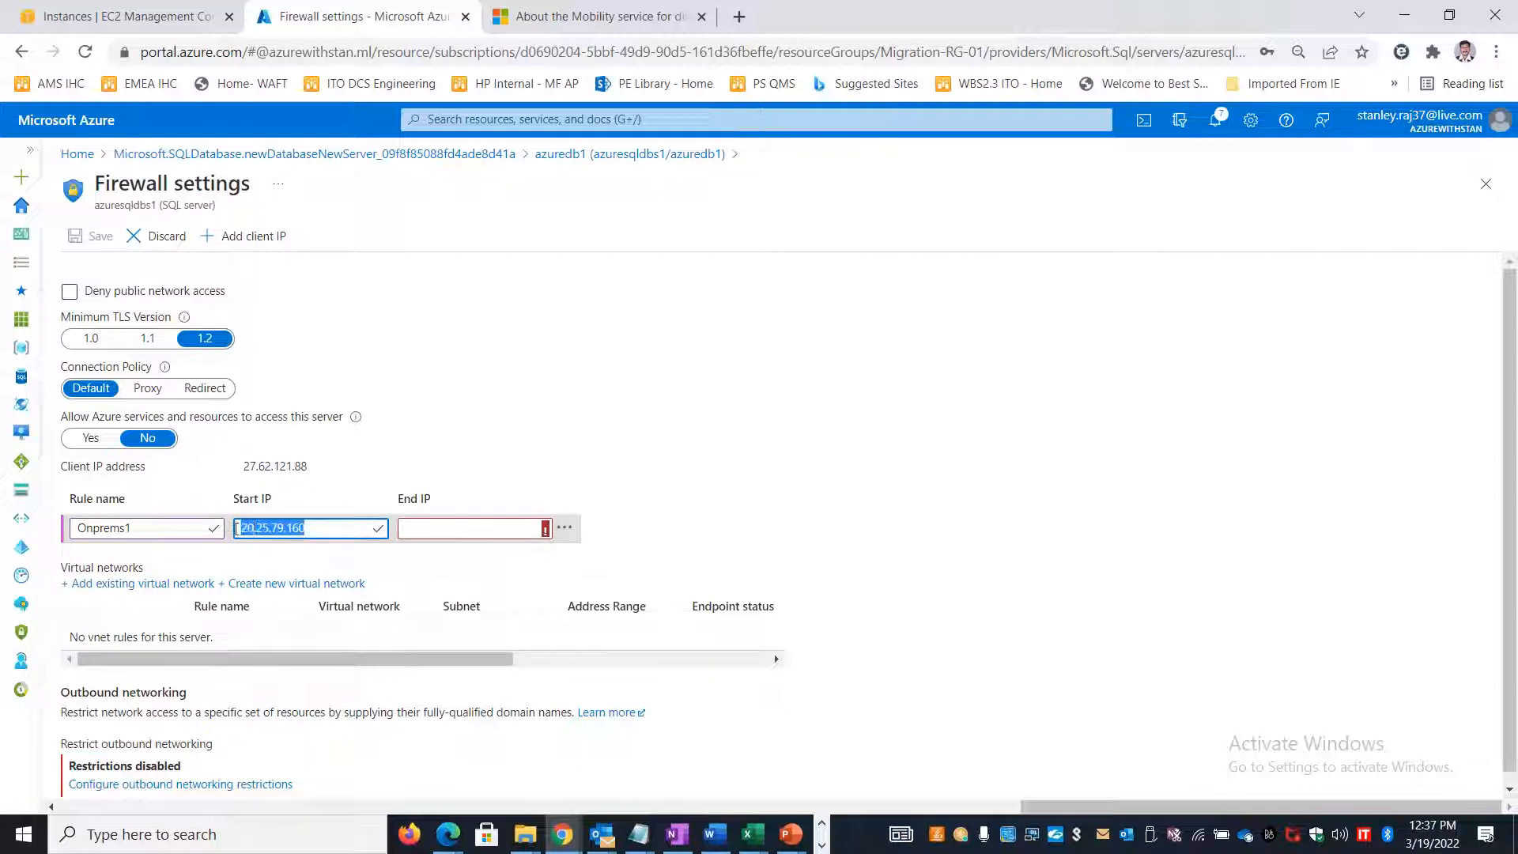
key("ctrl+c")
left_click(474, 529)
key("ctrl+v")
left_click(837, 424)
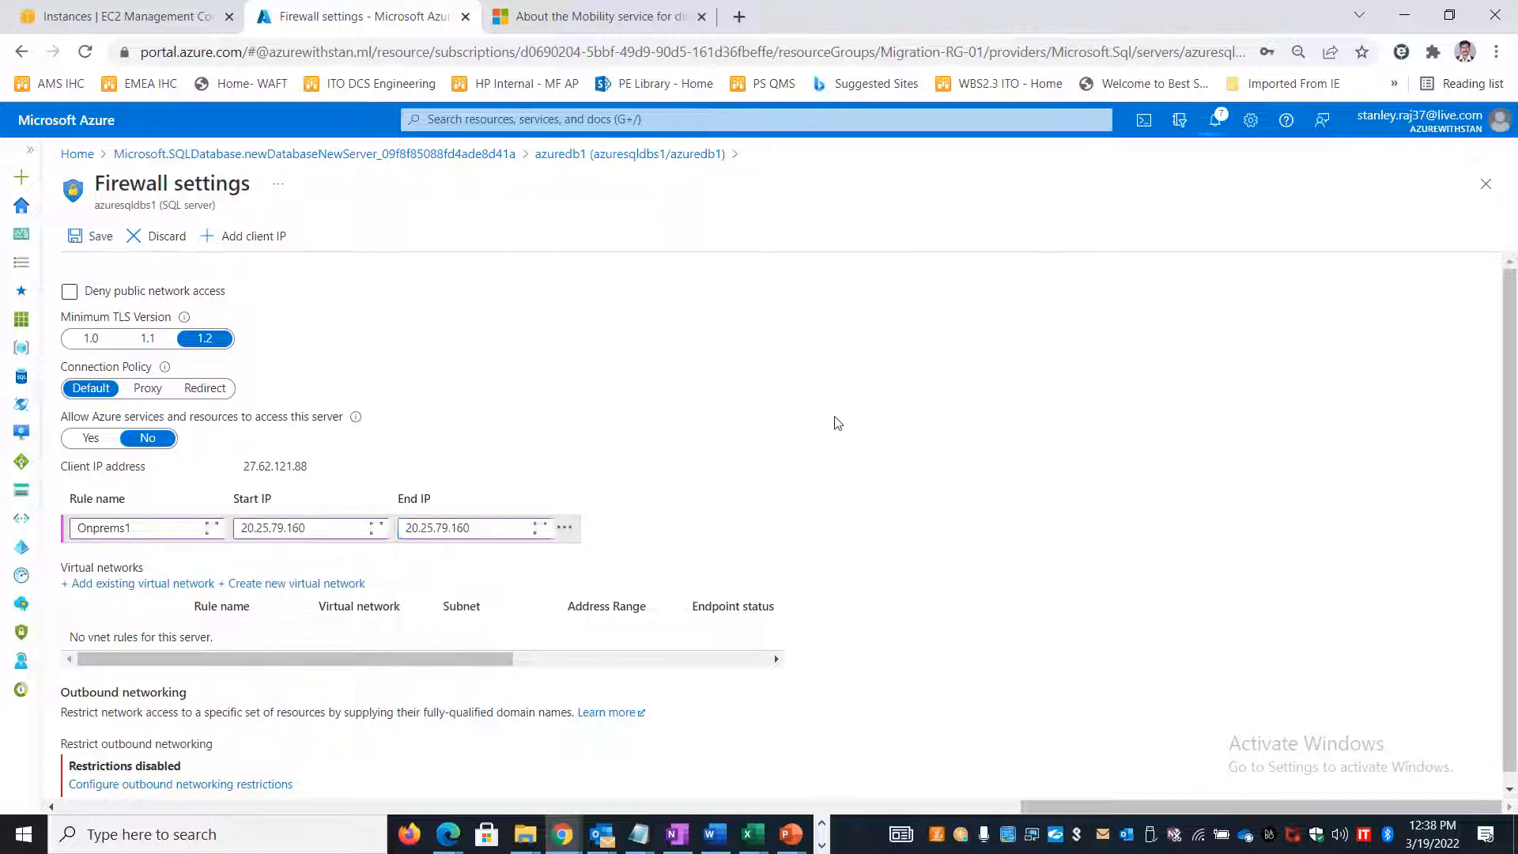
scroll(859, 477, "down", 1)
scroll(859, 477, "up", 1)
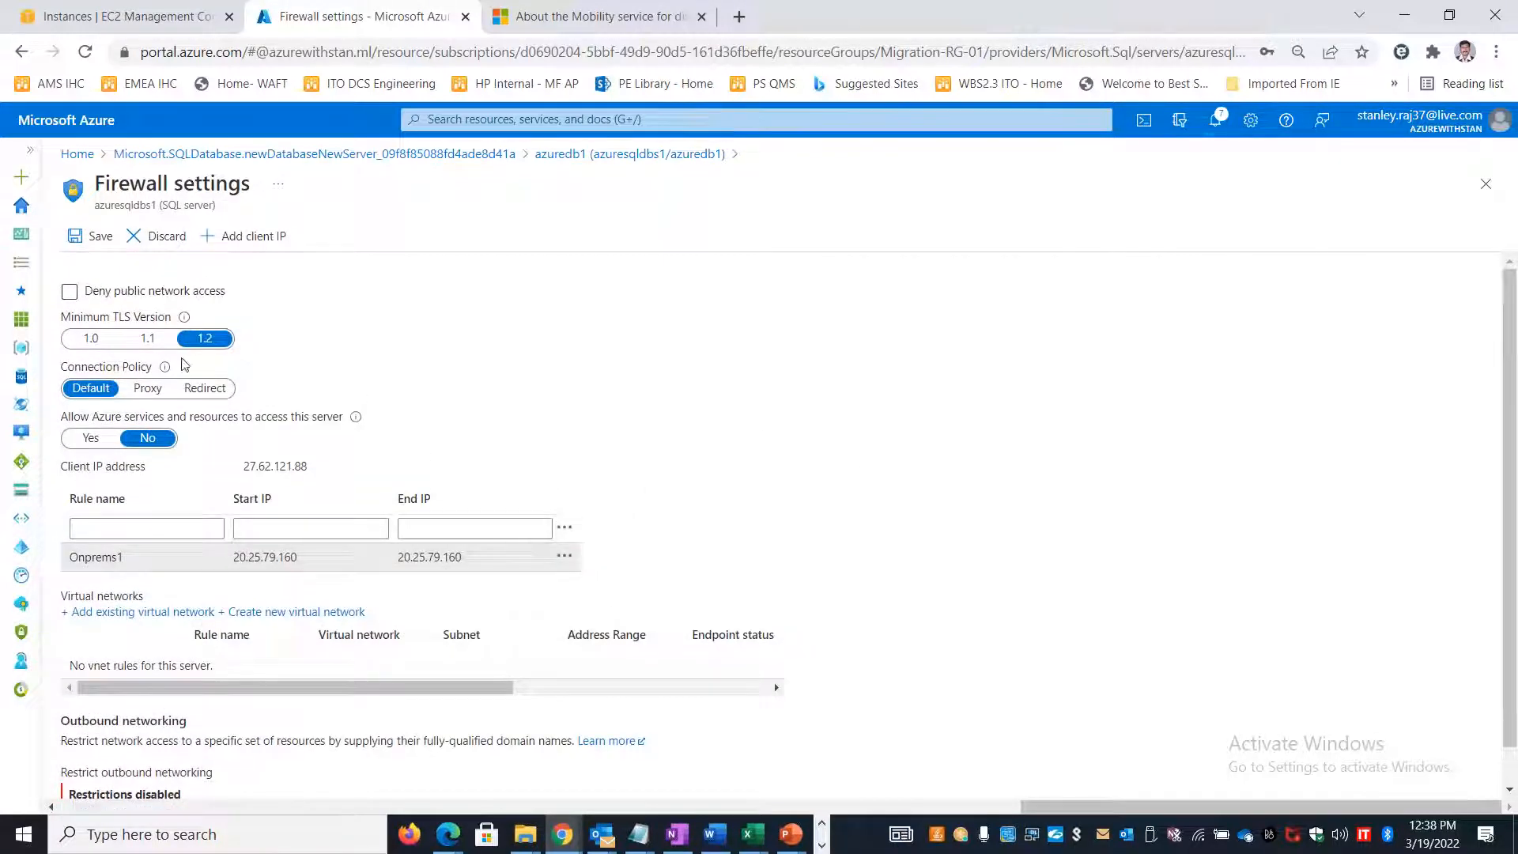
left_click(103, 237)
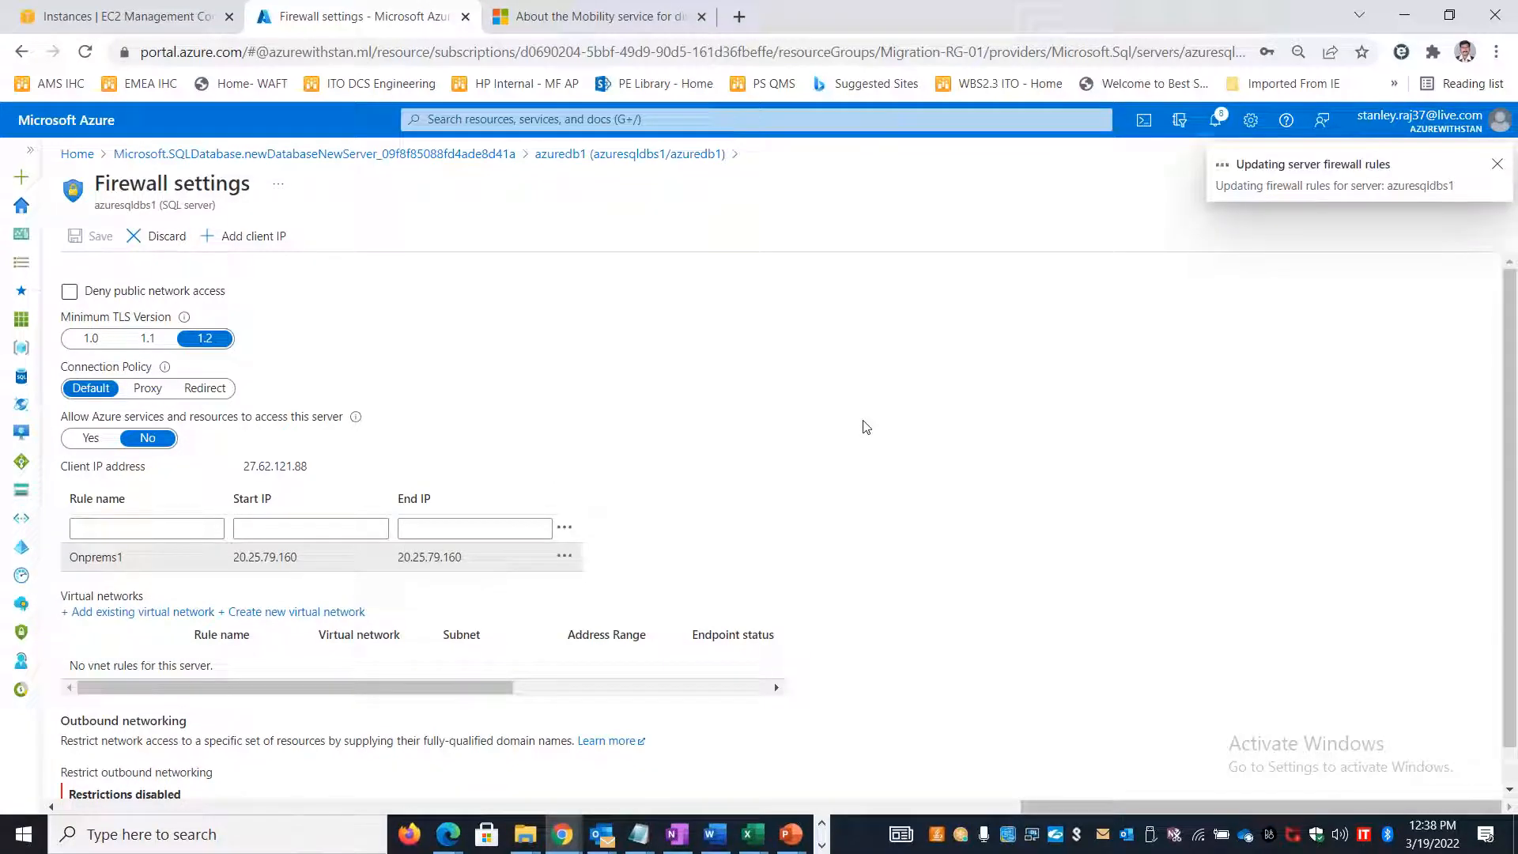
- Switch to Data Migration Assistant and connect to the target server using SQL Server Authentication with the admin username and password
key("alt+Tab")
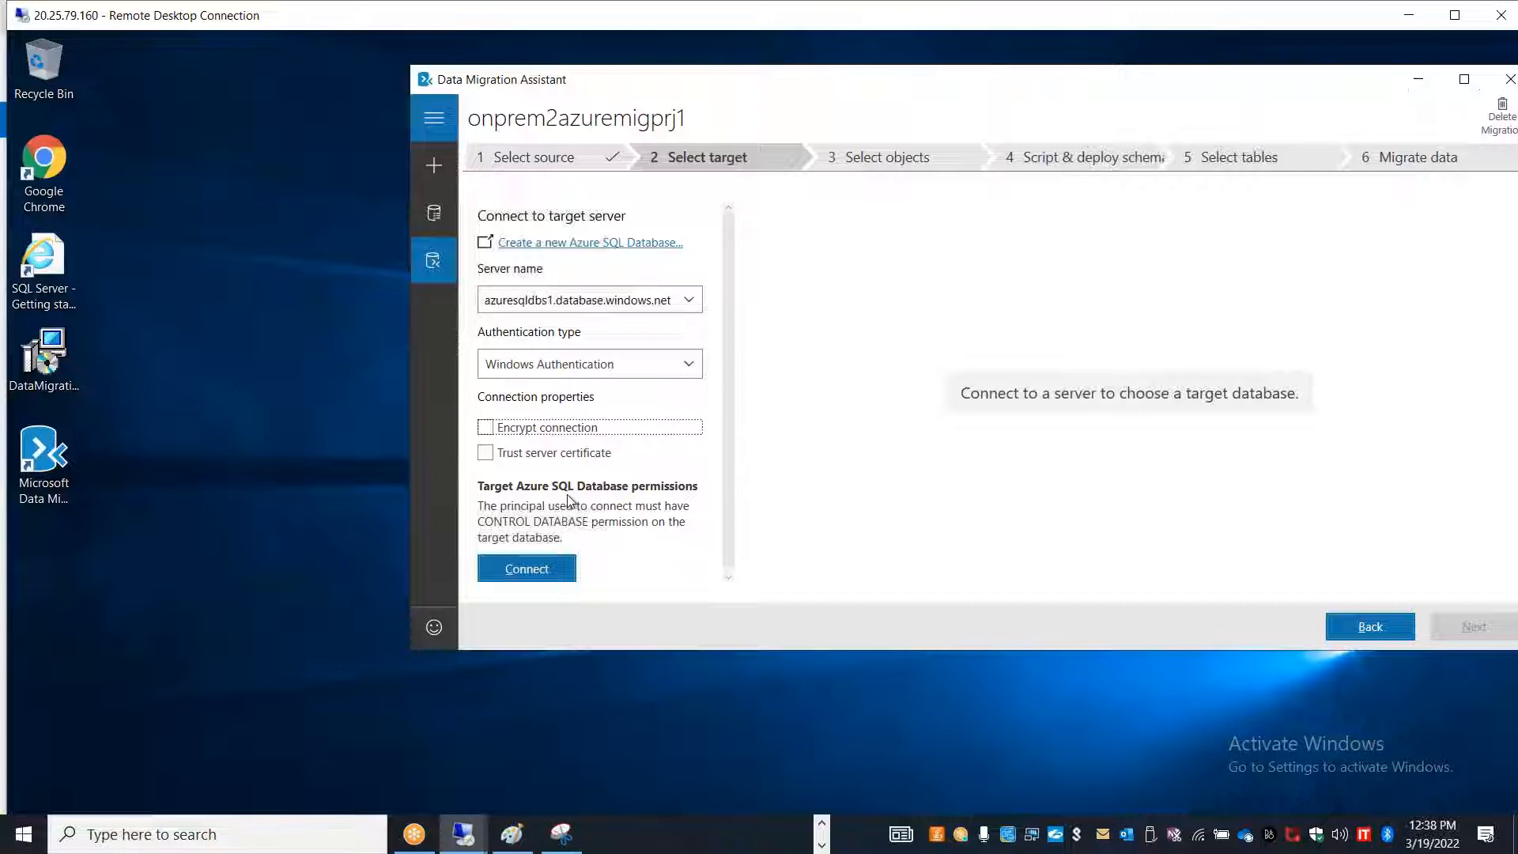
left_click(604, 366)
left_click(599, 416)
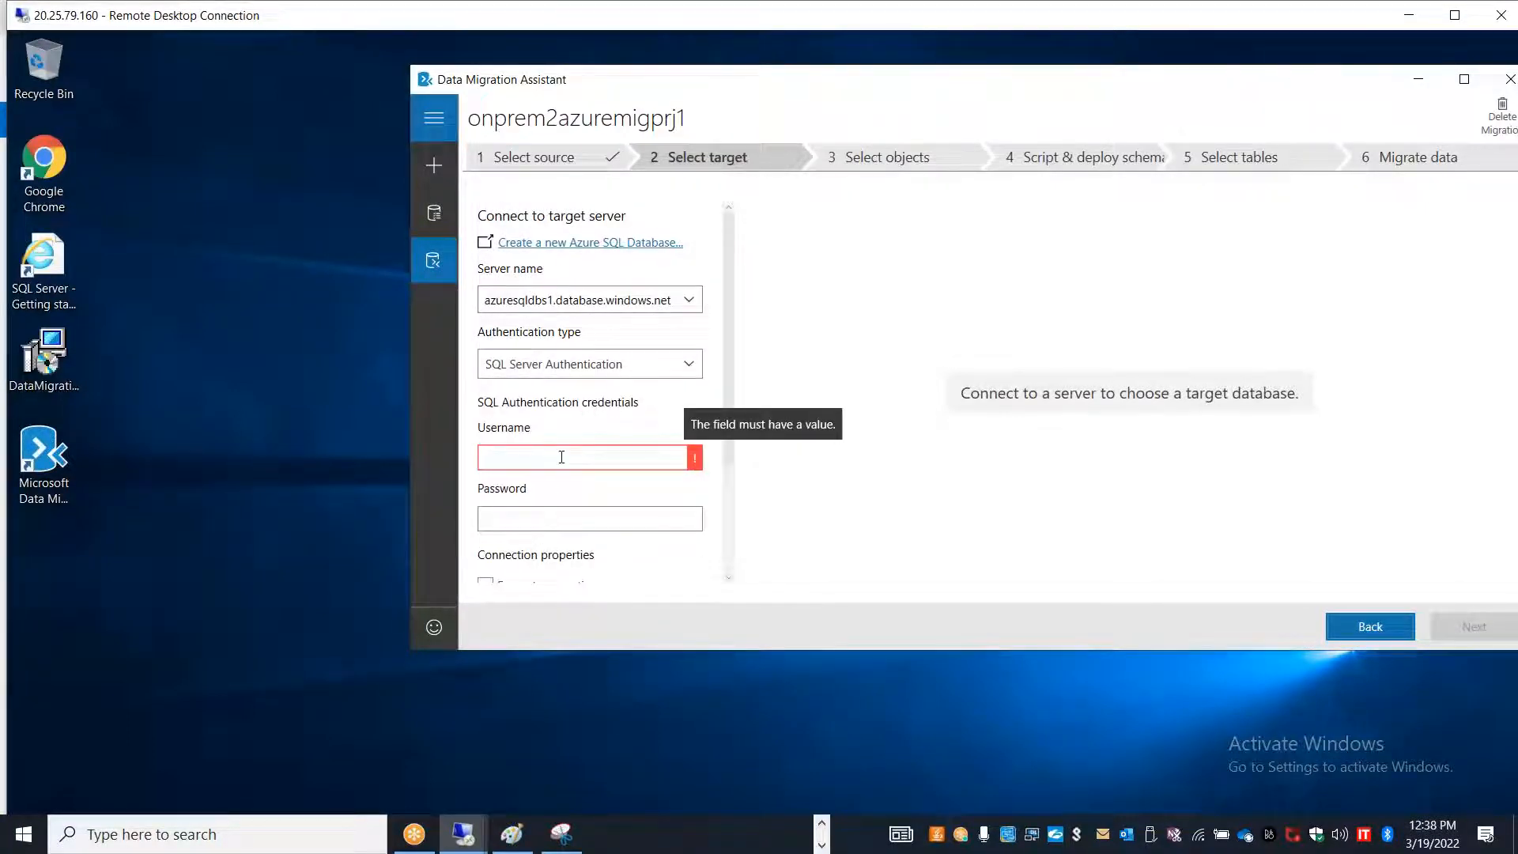
left_click(561, 457)
type("stan")
key("Tab")
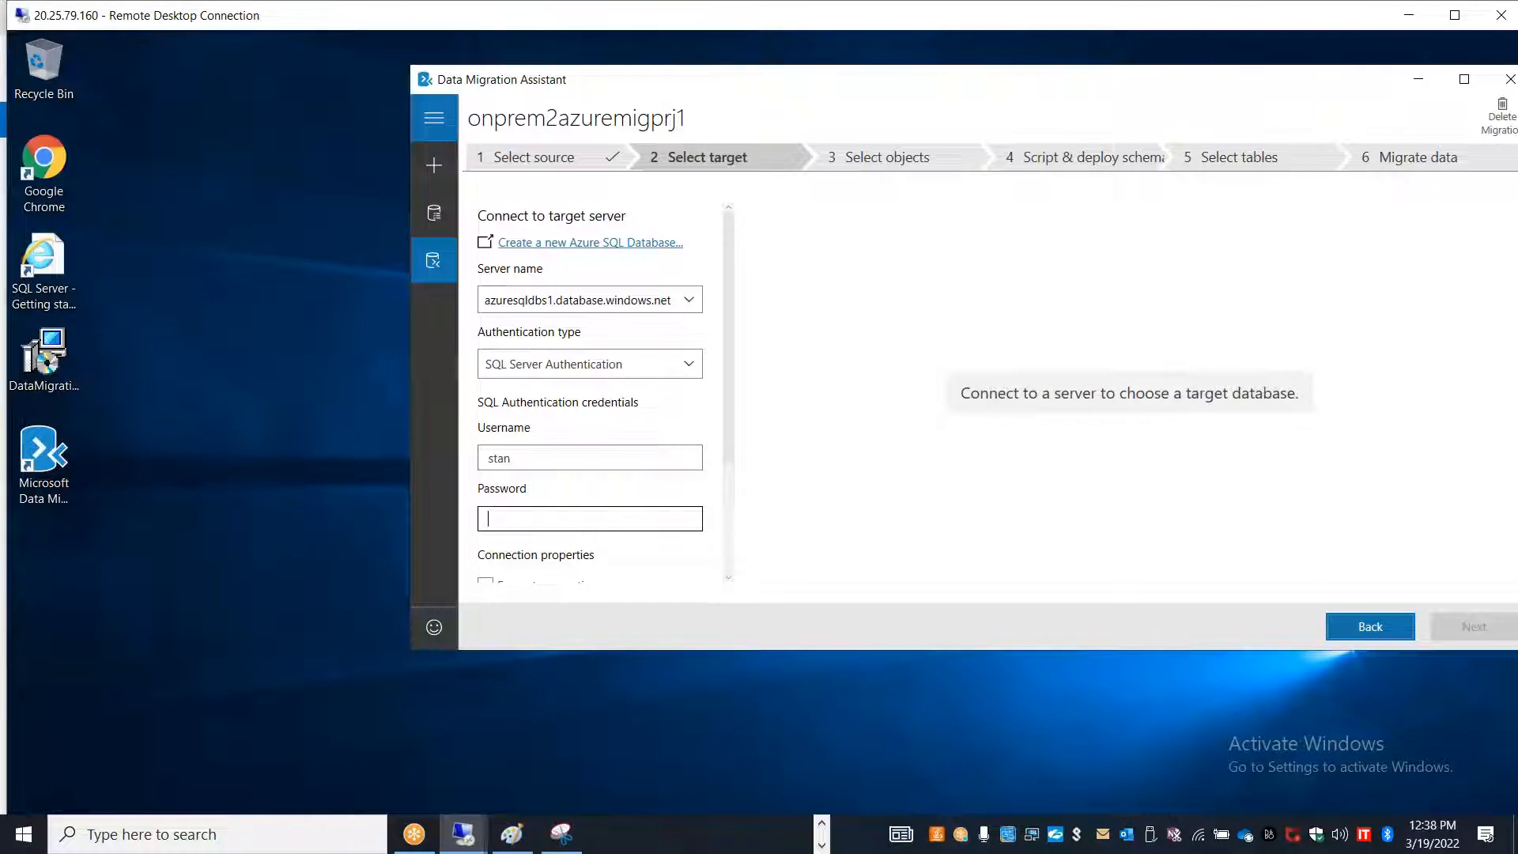
type("•••••••")
double_click(711, 79)
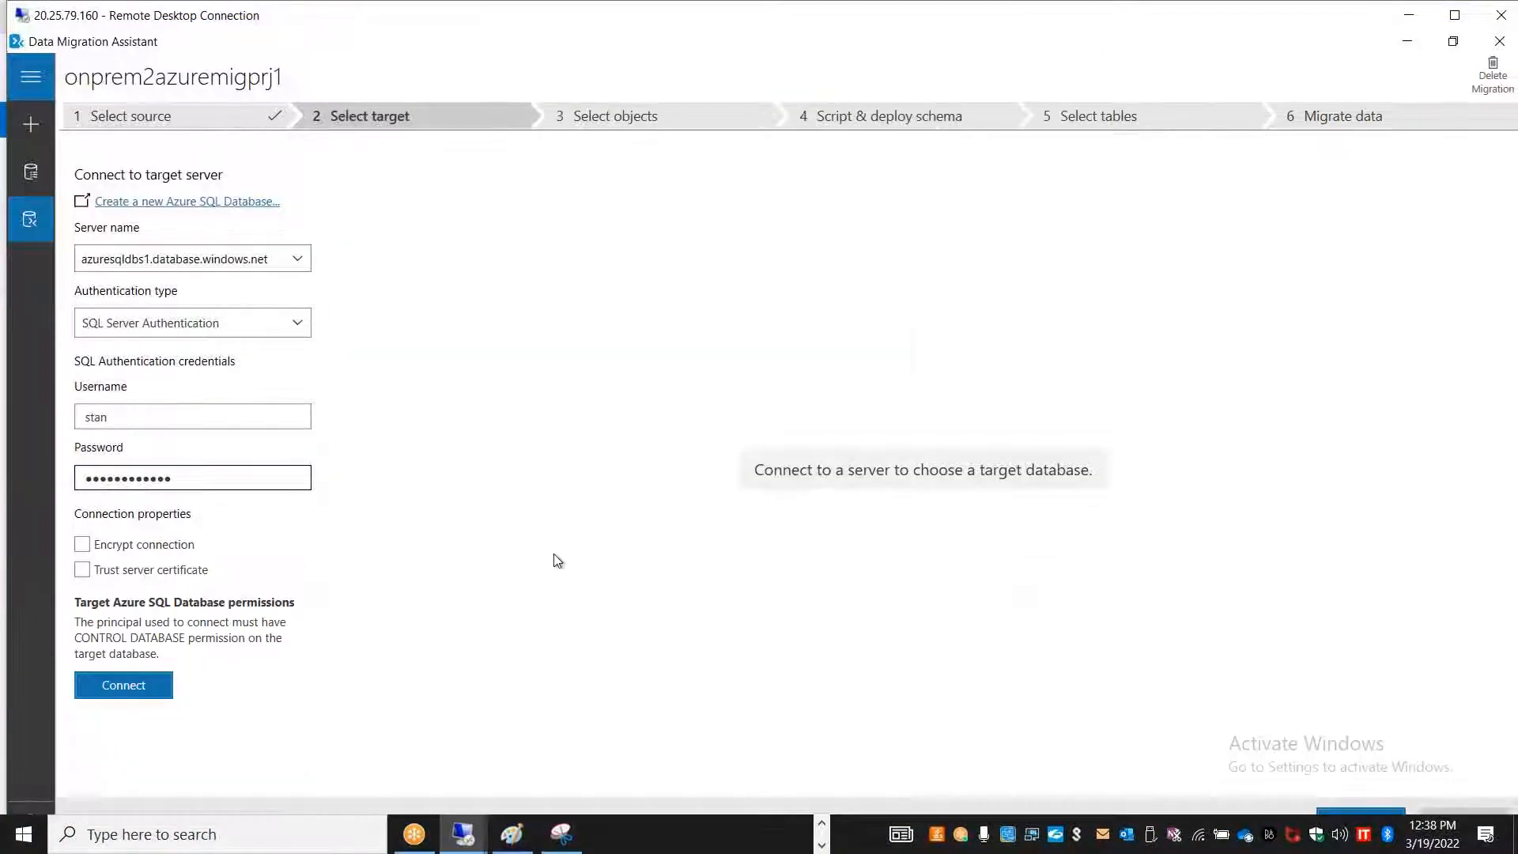
left_click(143, 696)
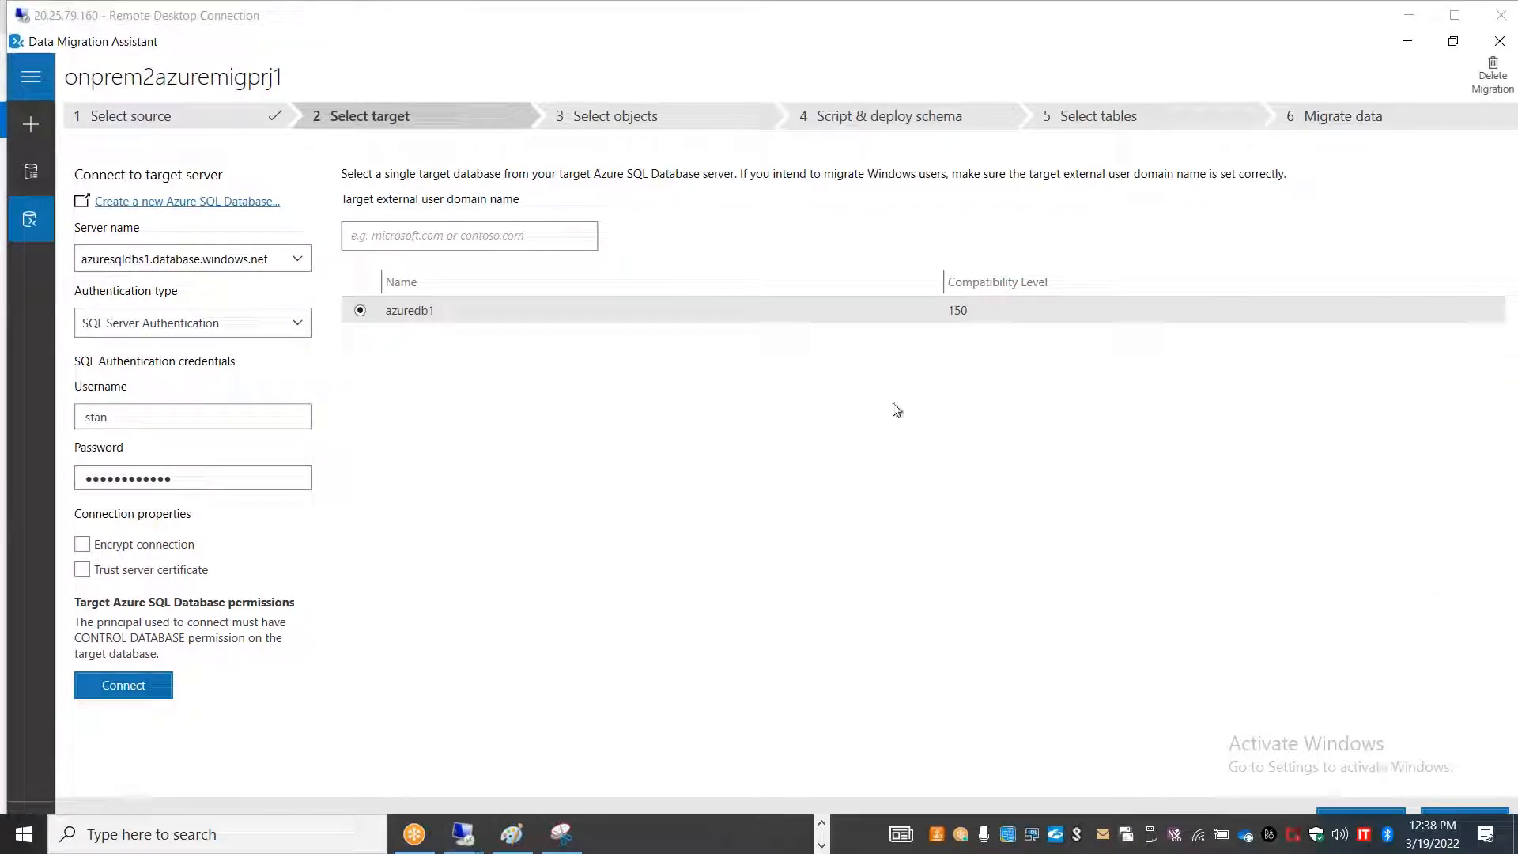
- Keep azuredb1 as the target database and proceed to selecting the schema objects to migrate
double_click(441, 17)
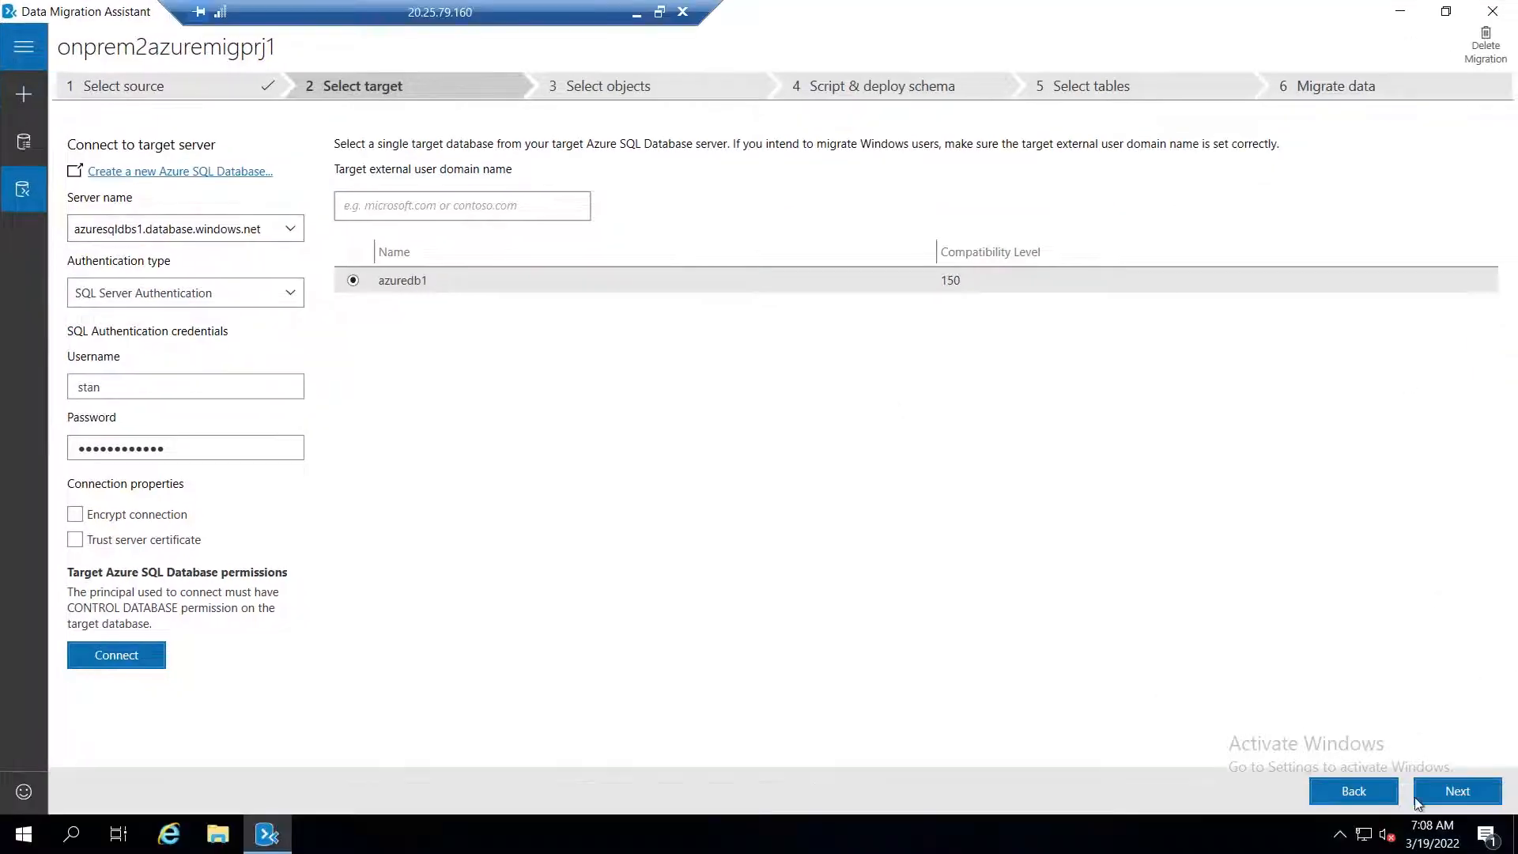
left_click(1450, 794)
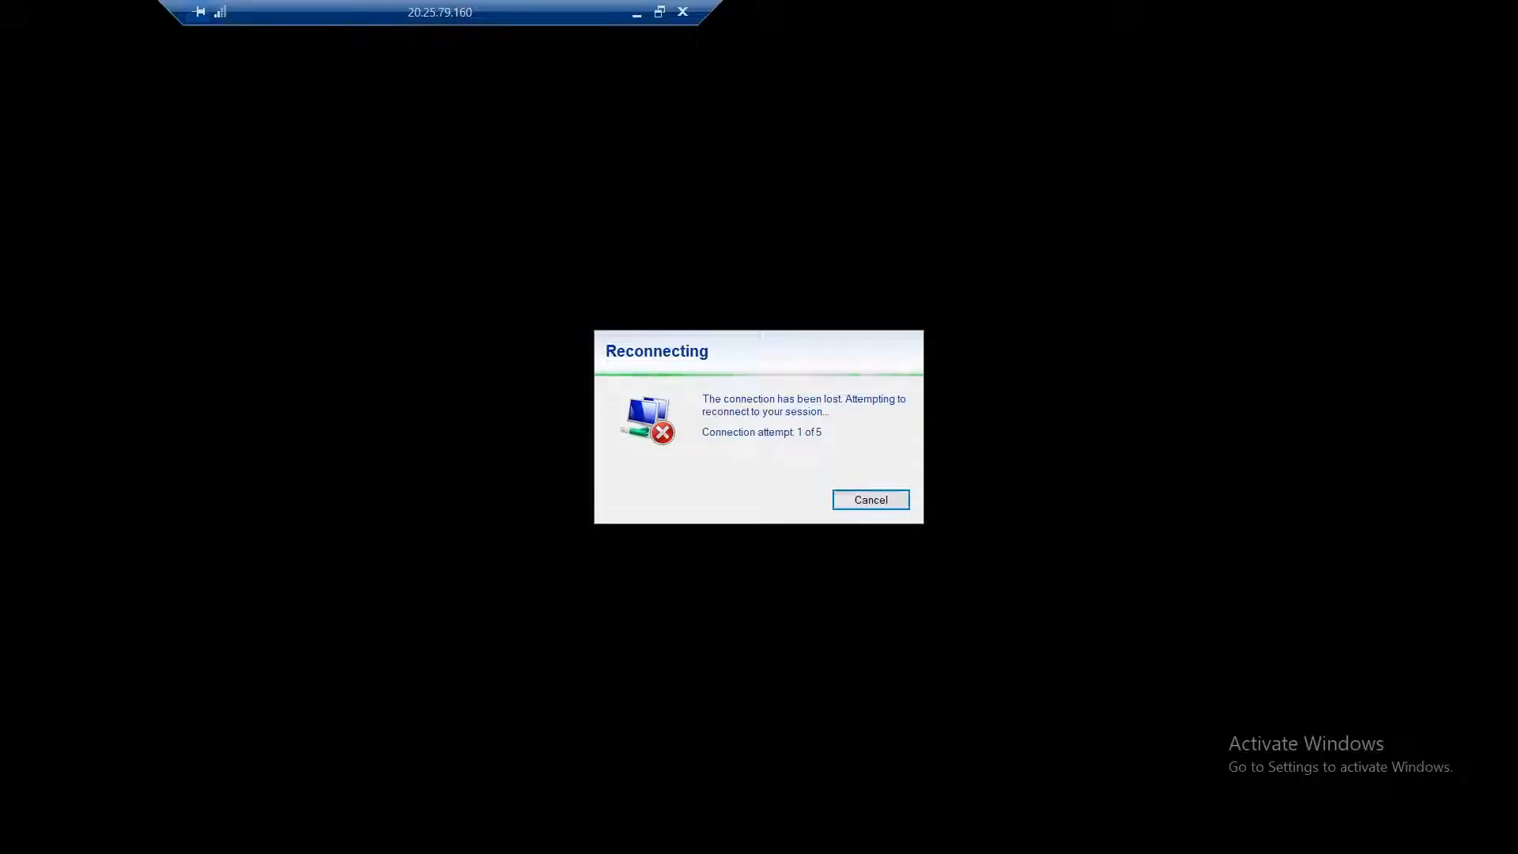
left_click(659, 12)
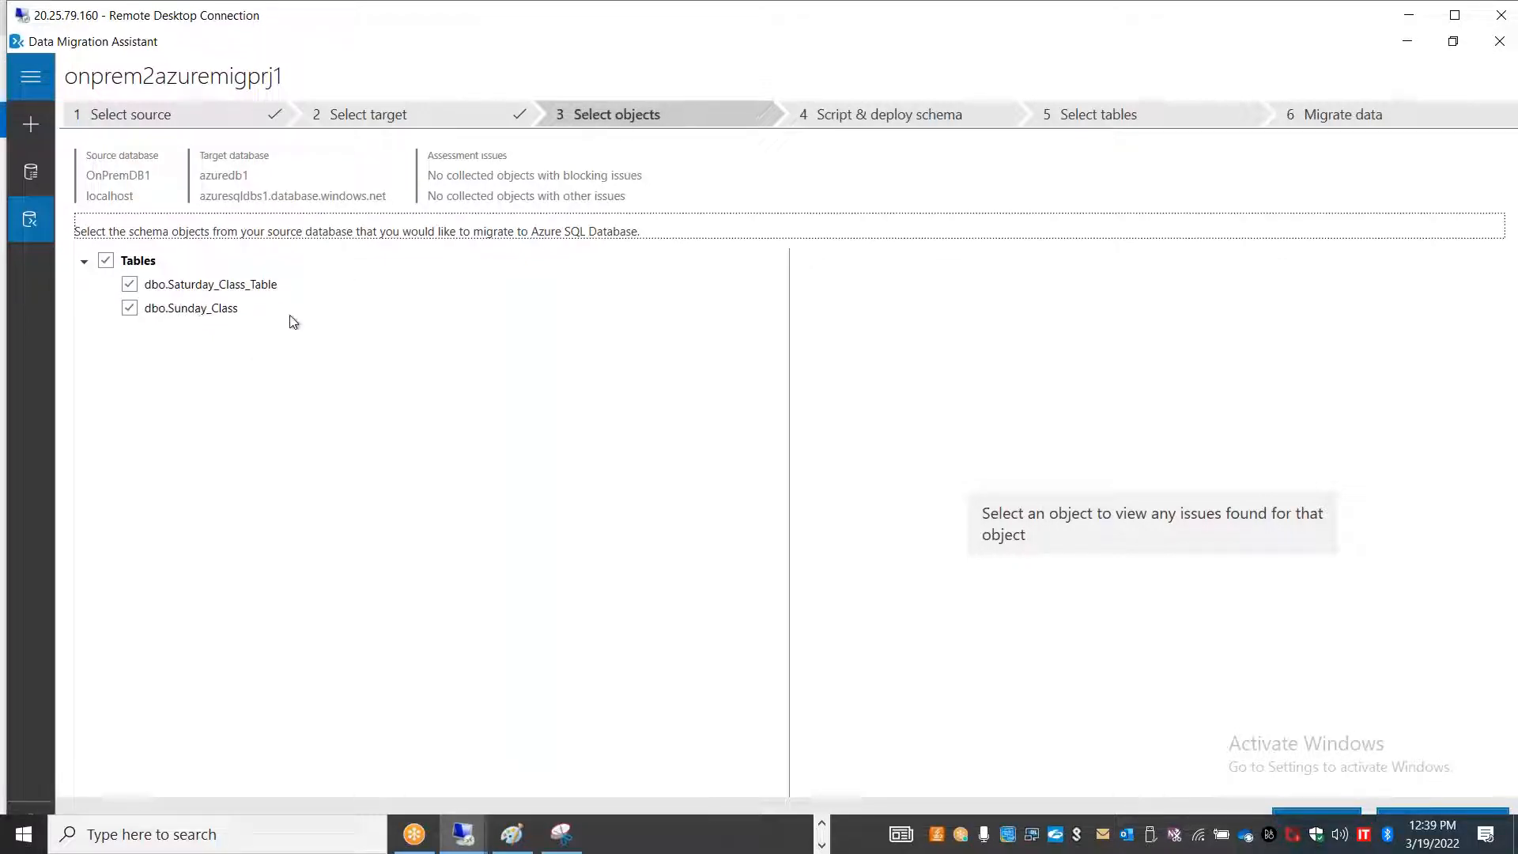
- Switch to the Azure portal, return to the azuredb1 database and open its query editor
key("alt+Tab")
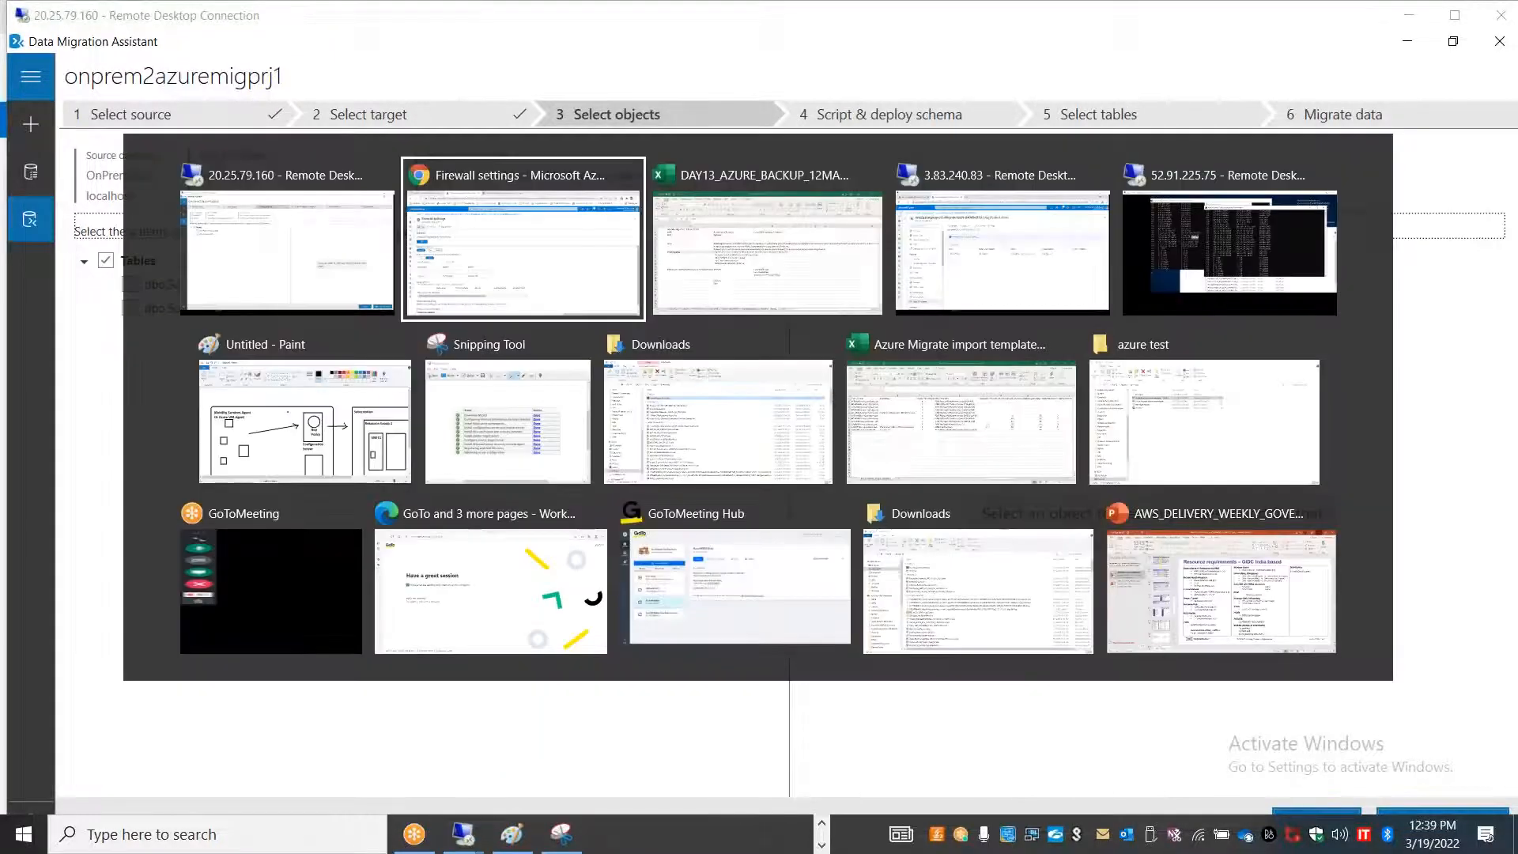
key("alt+Left")
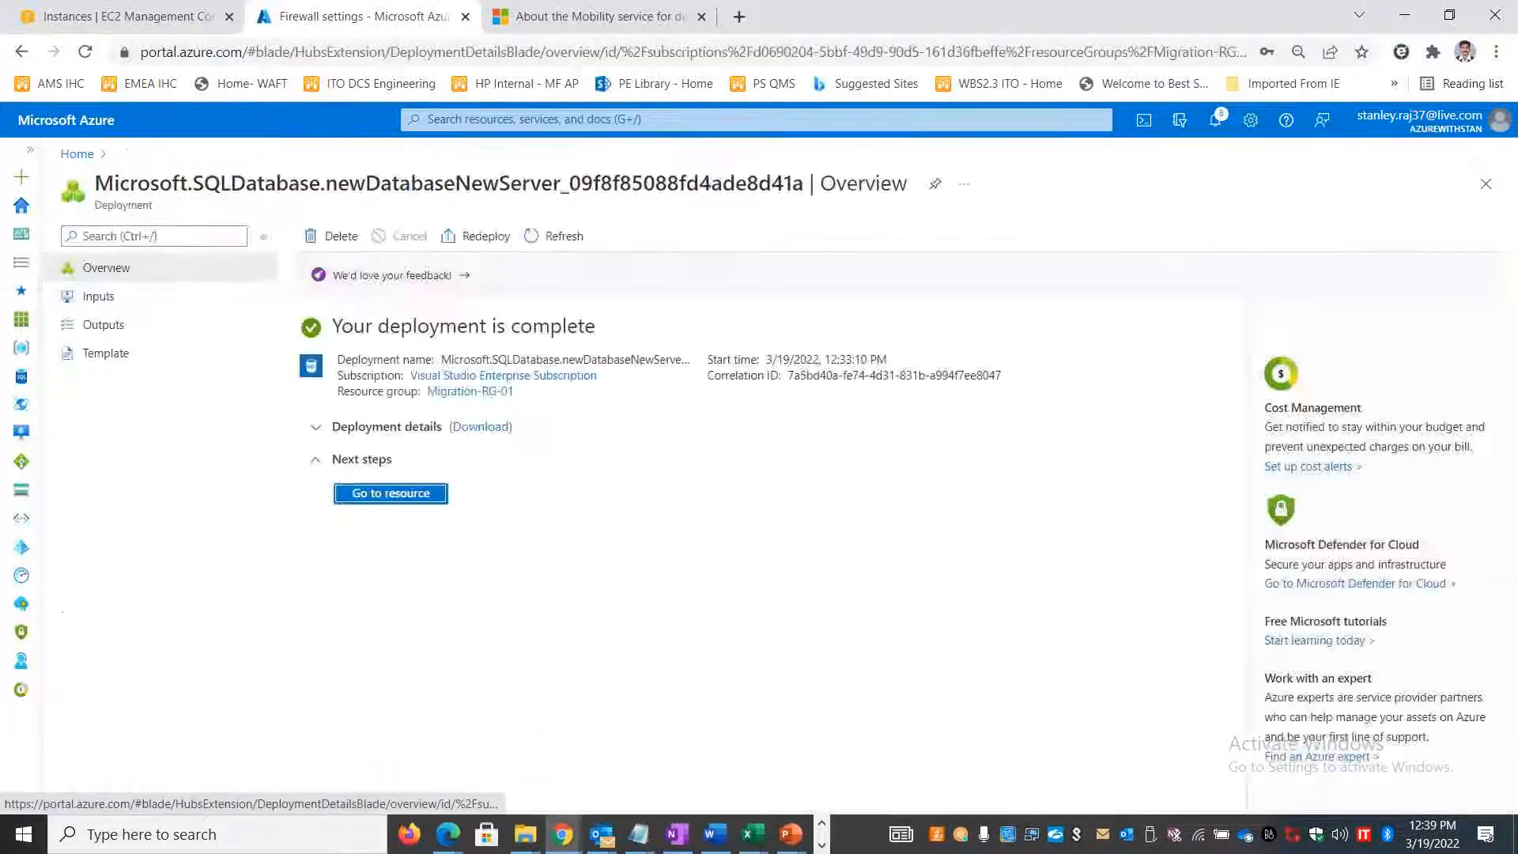
left_click(409, 493)
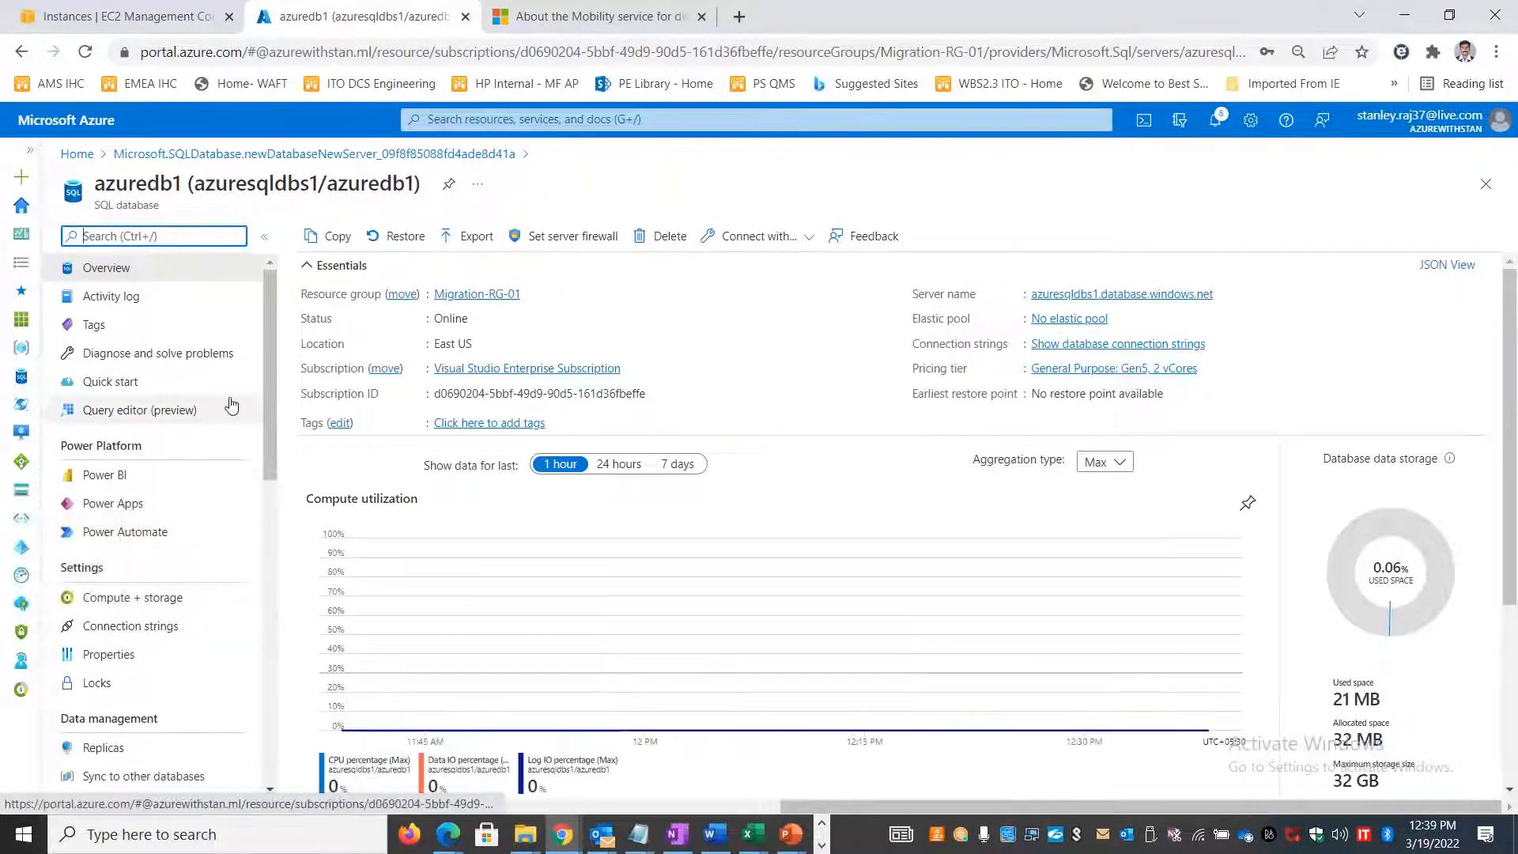
scroll(266, 405, "down", 1)
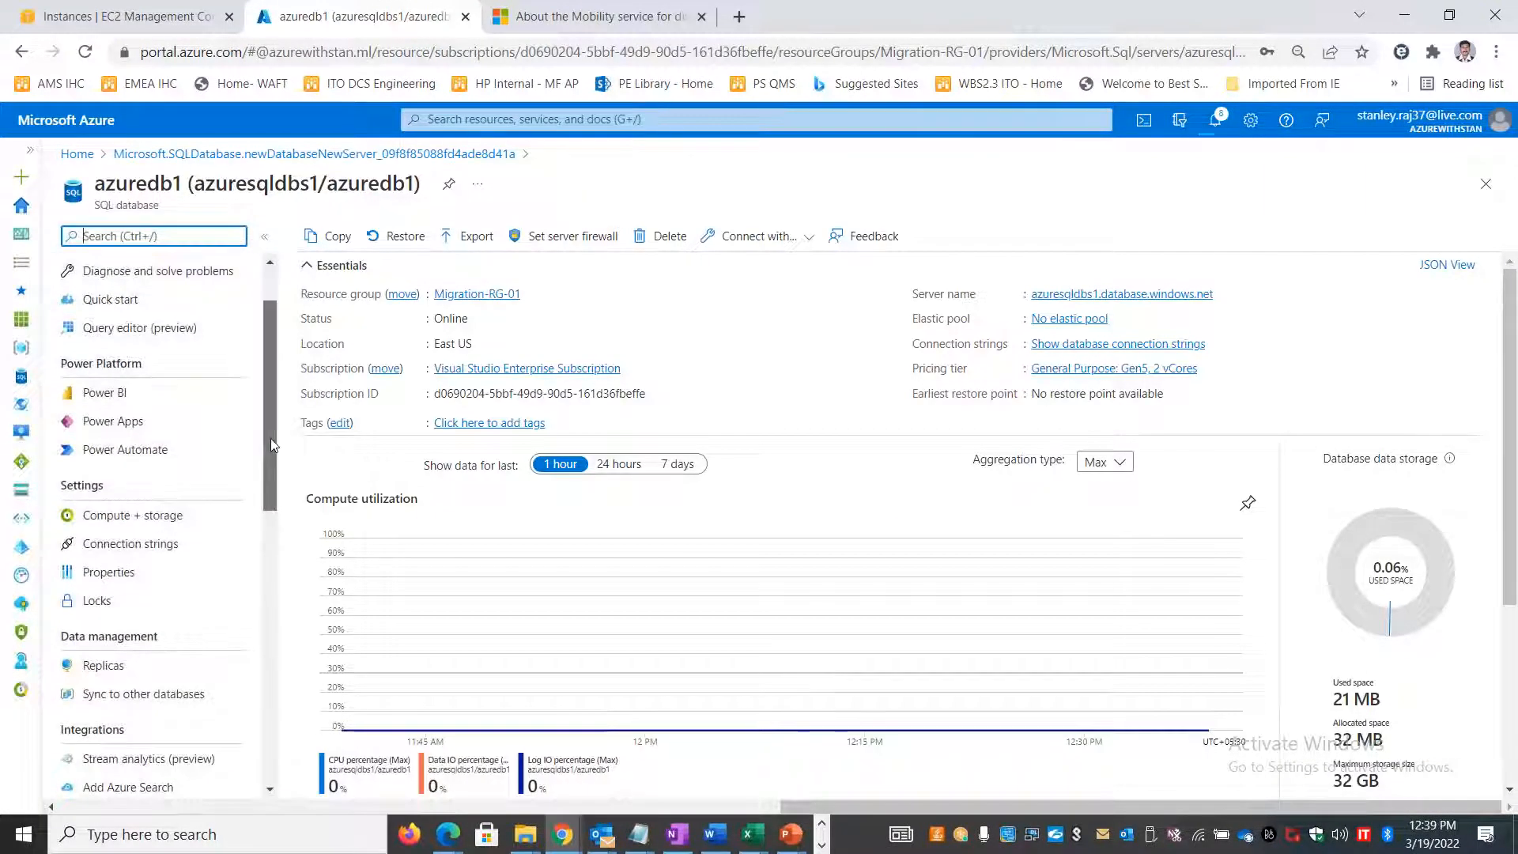
left_click(183, 332)
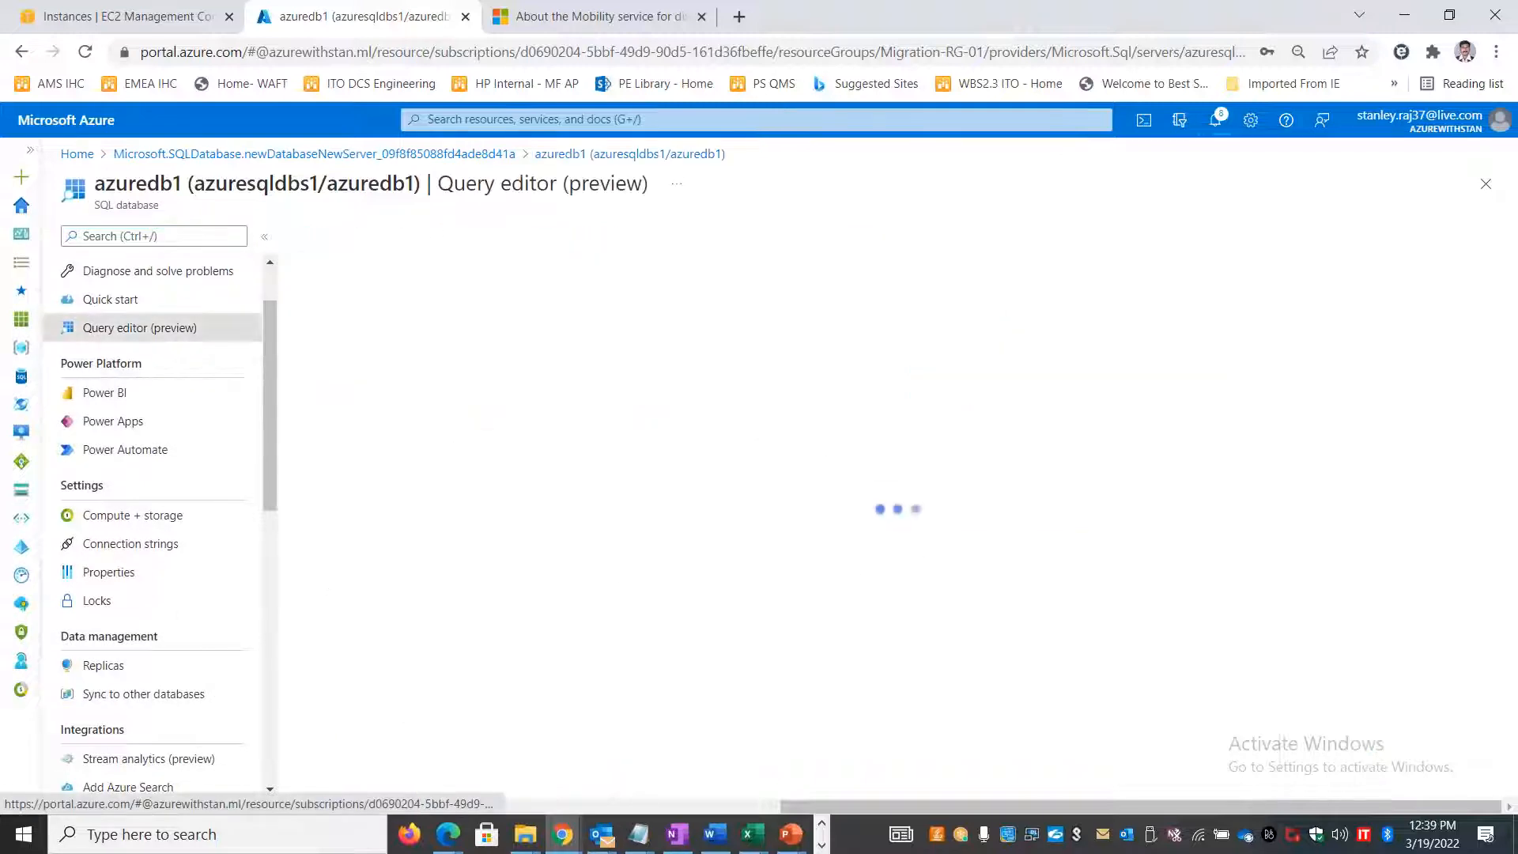
- Try to log in to the azuredb1 query editor with the SQL server password, accepting the preselected certificate
left_click(701, 608)
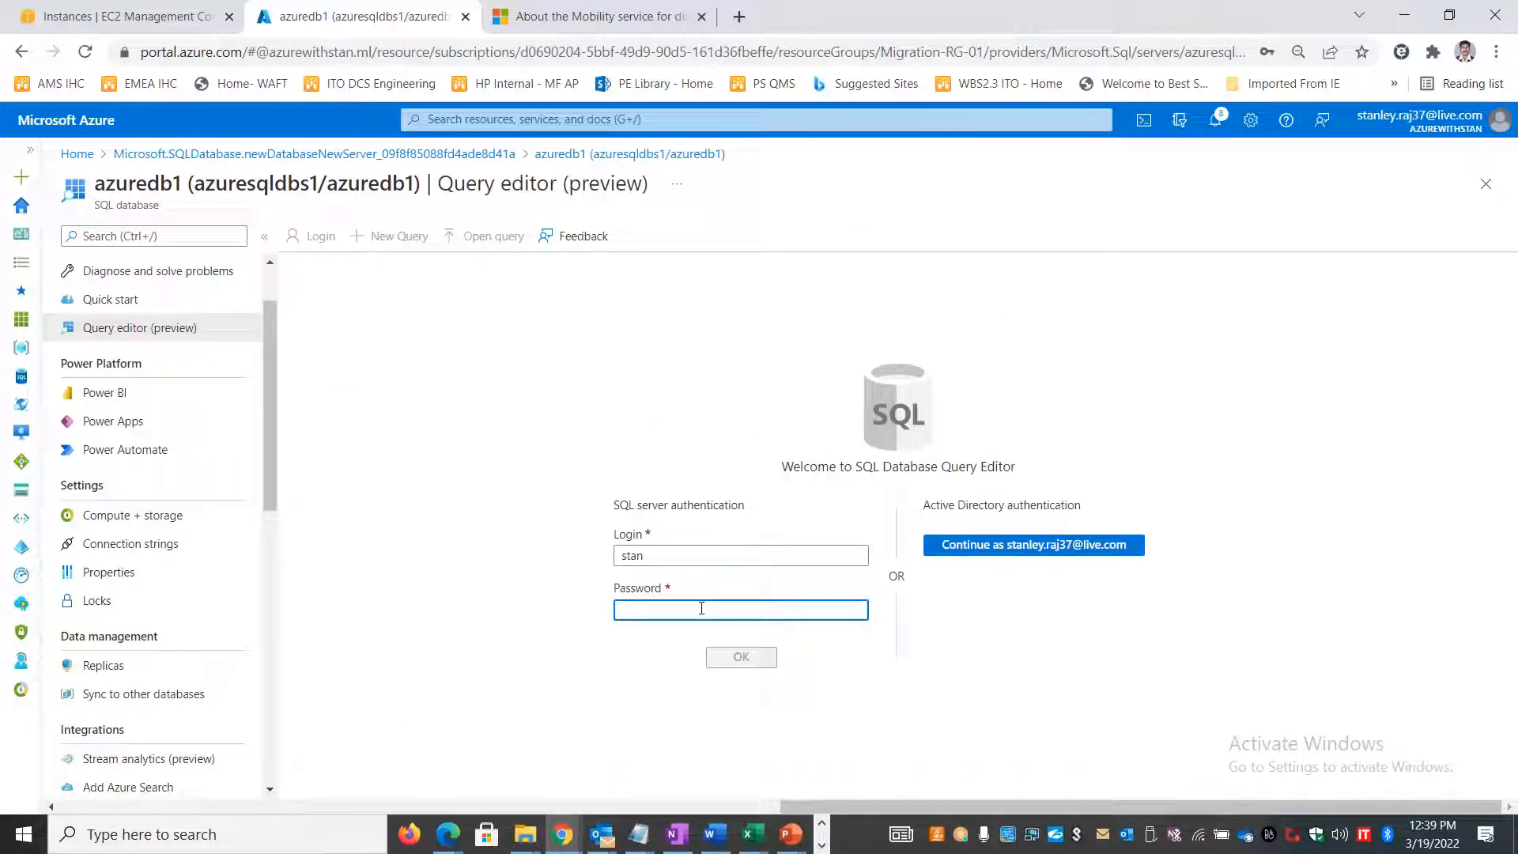
type("P")
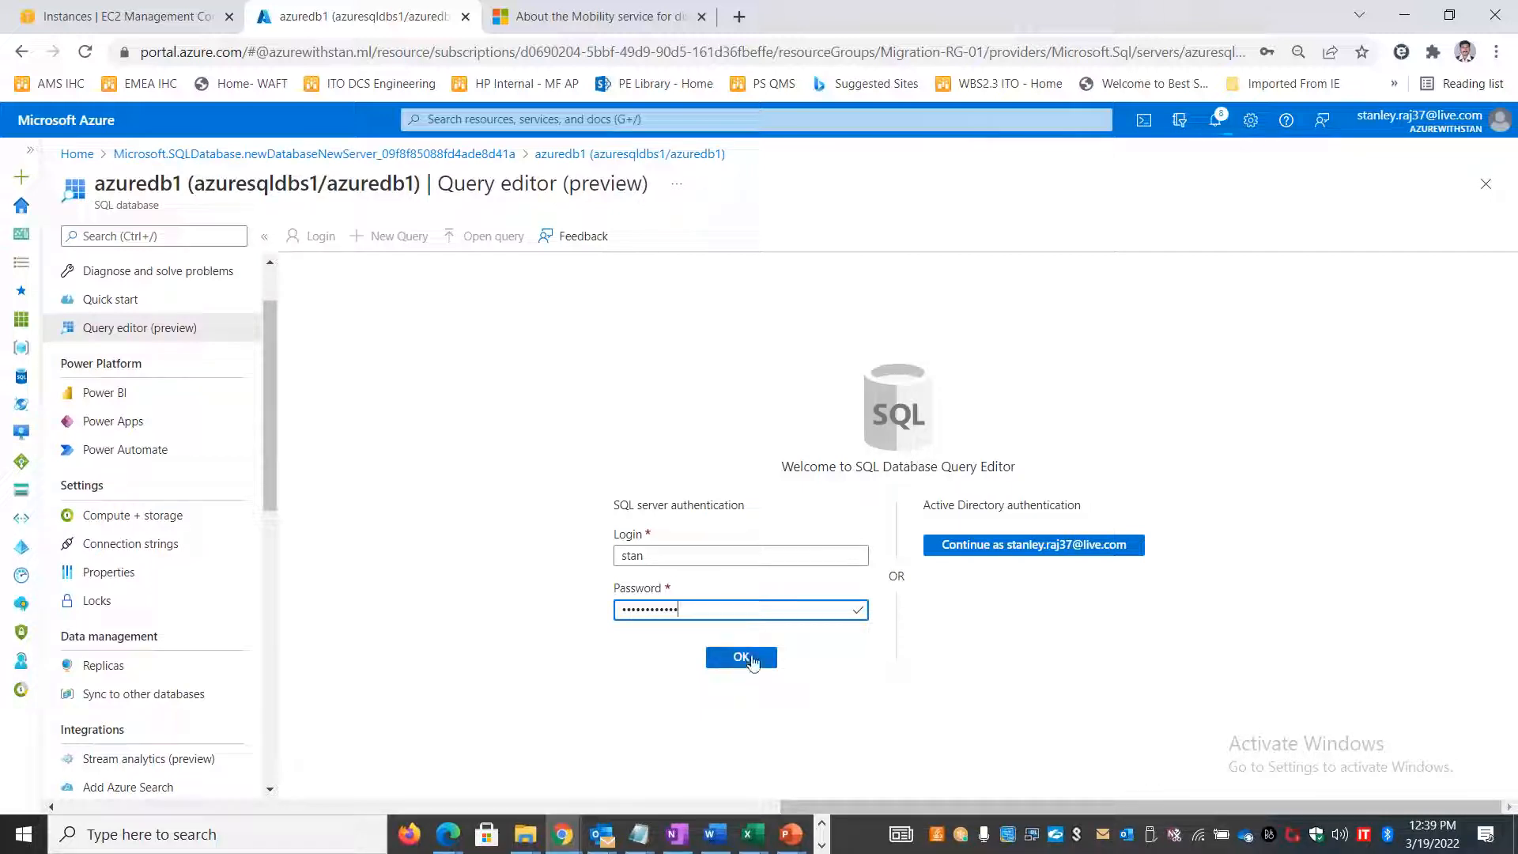
left_click(748, 656)
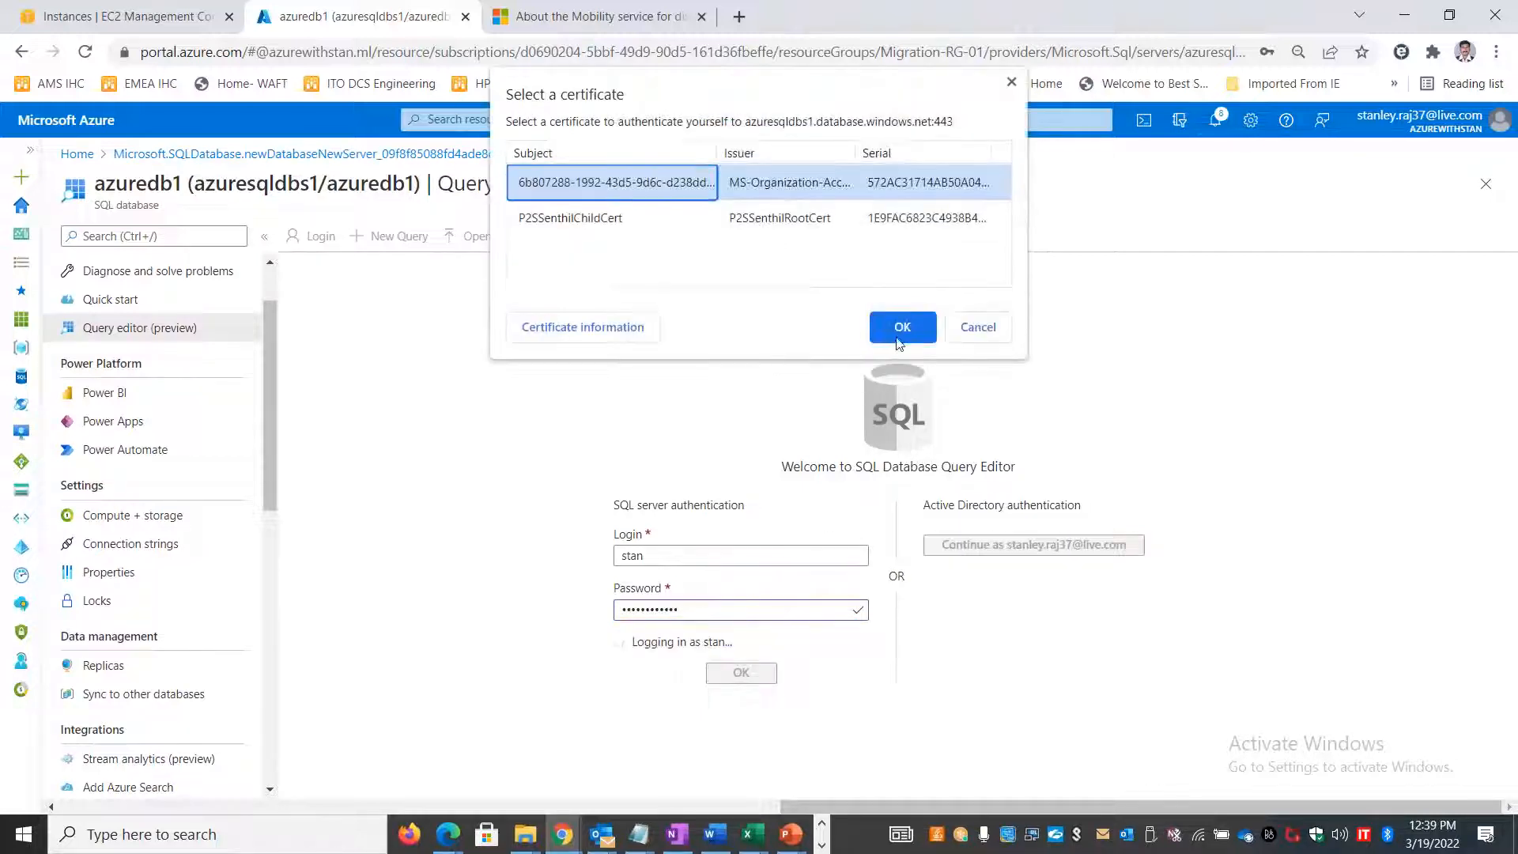
left_click(898, 325)
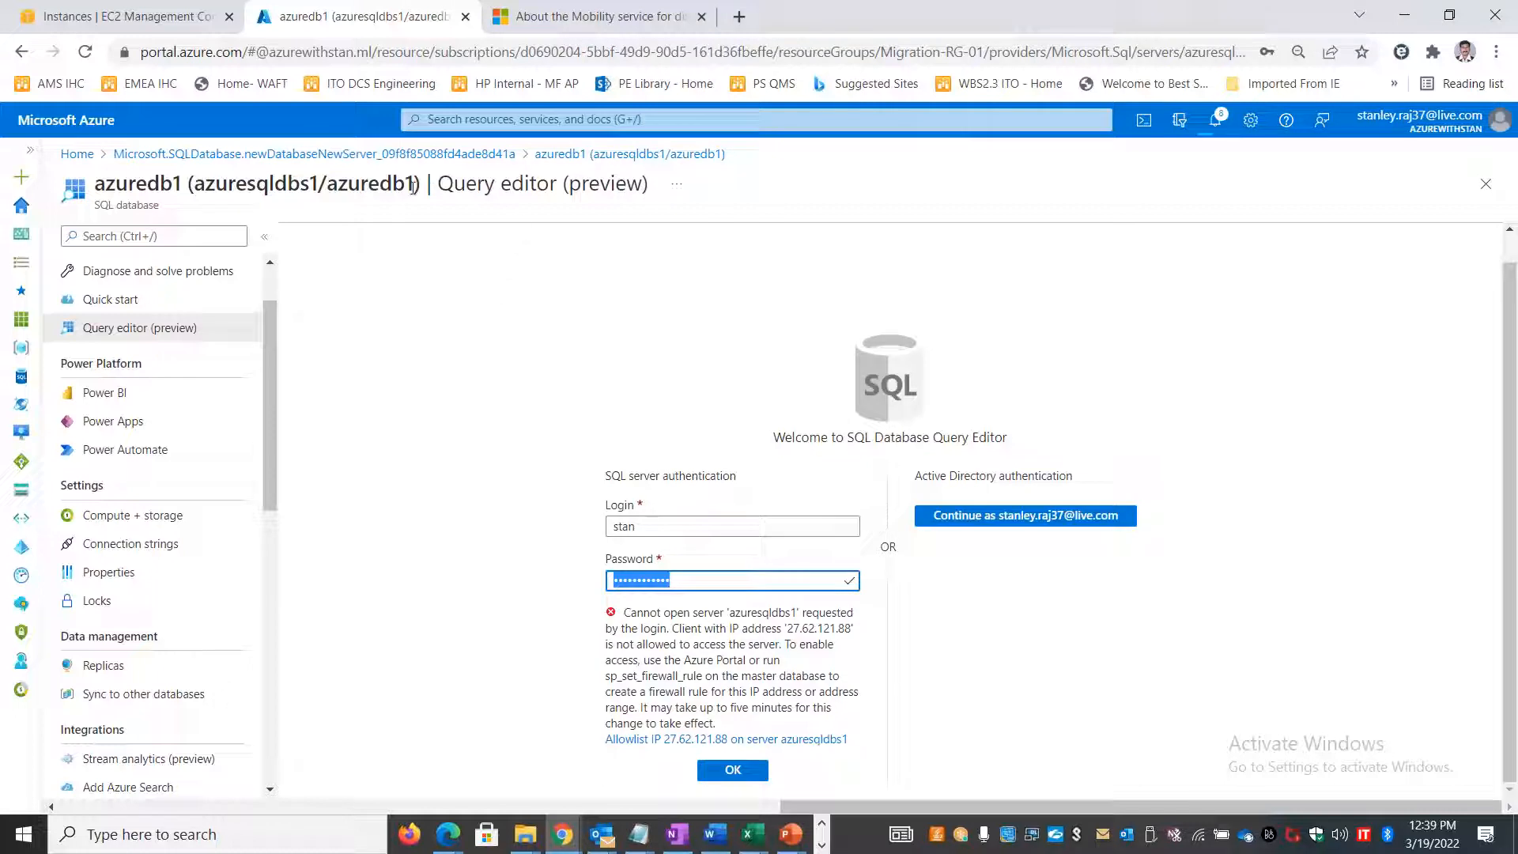
- Open the server firewall settings from the azuredb1 overview, add a rule for the current client IP and save
scroll(171, 292, "up", 1)
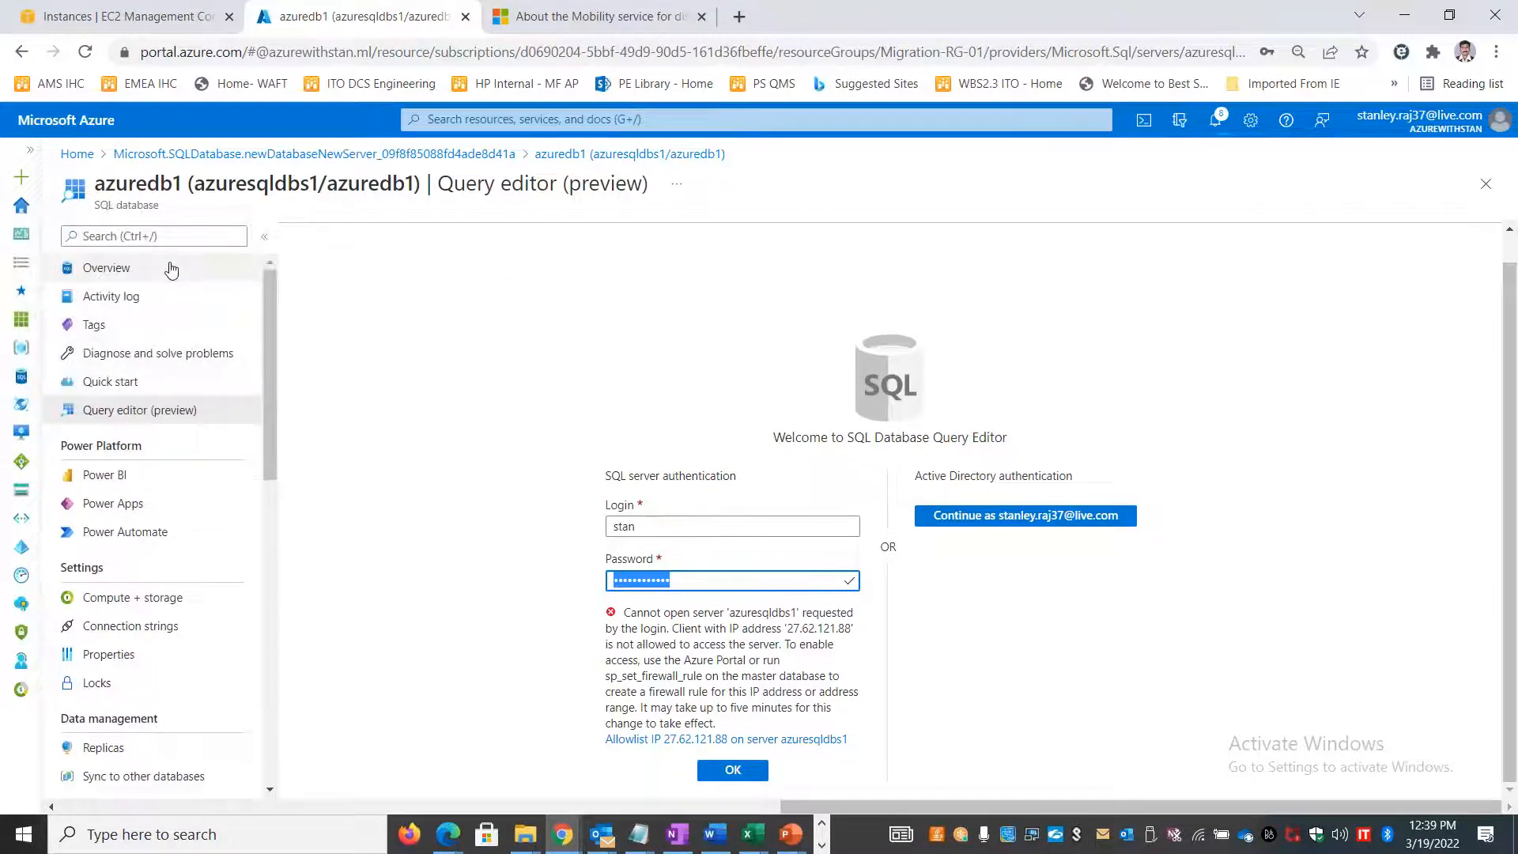
left_click(171, 269)
left_click(853, 163)
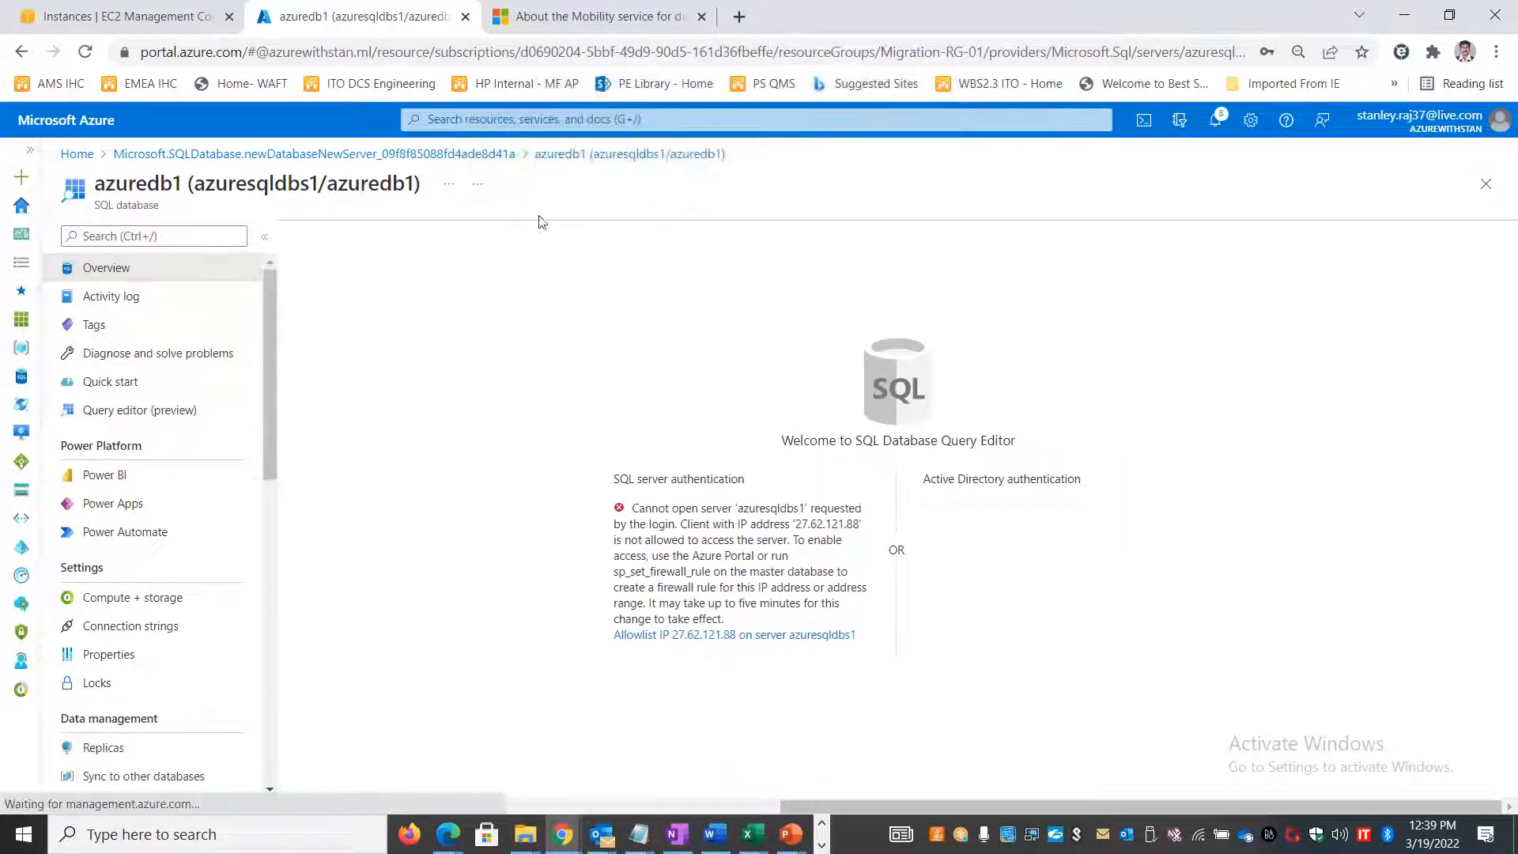
left_click(563, 234)
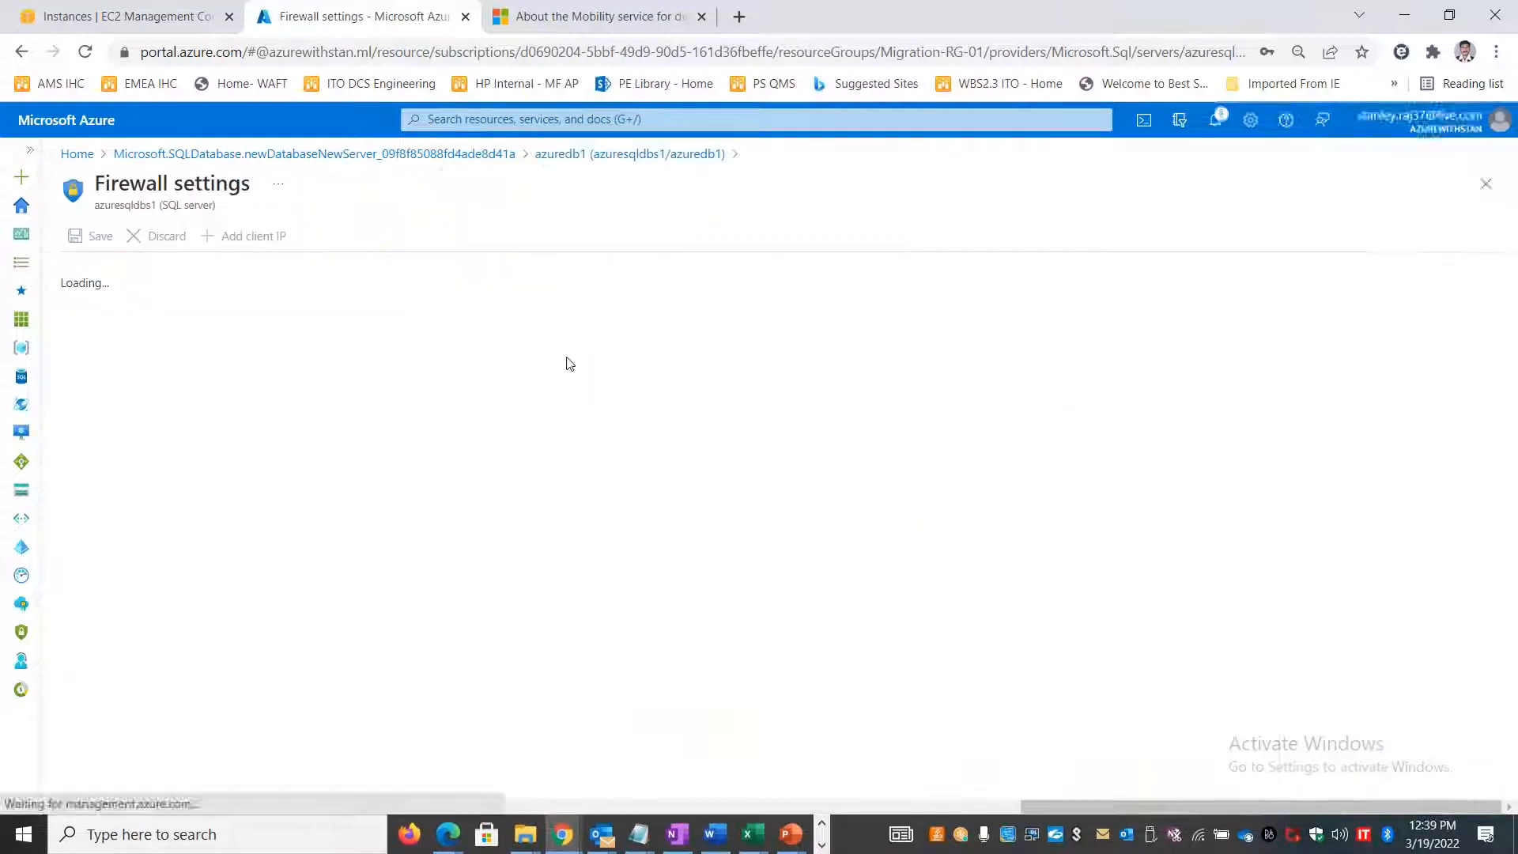
left_click(243, 236)
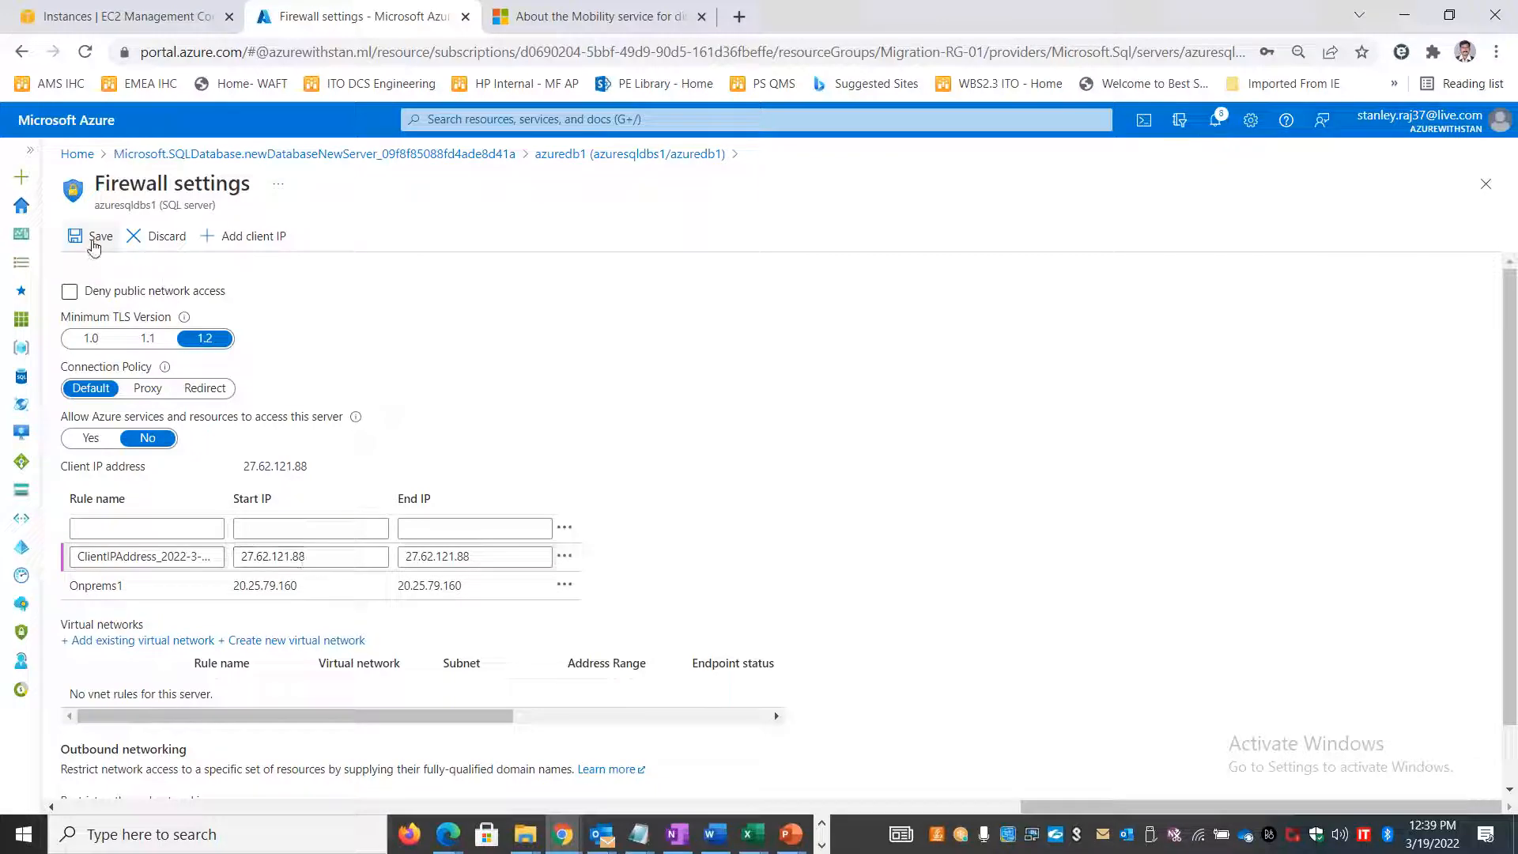
left_click(93, 245)
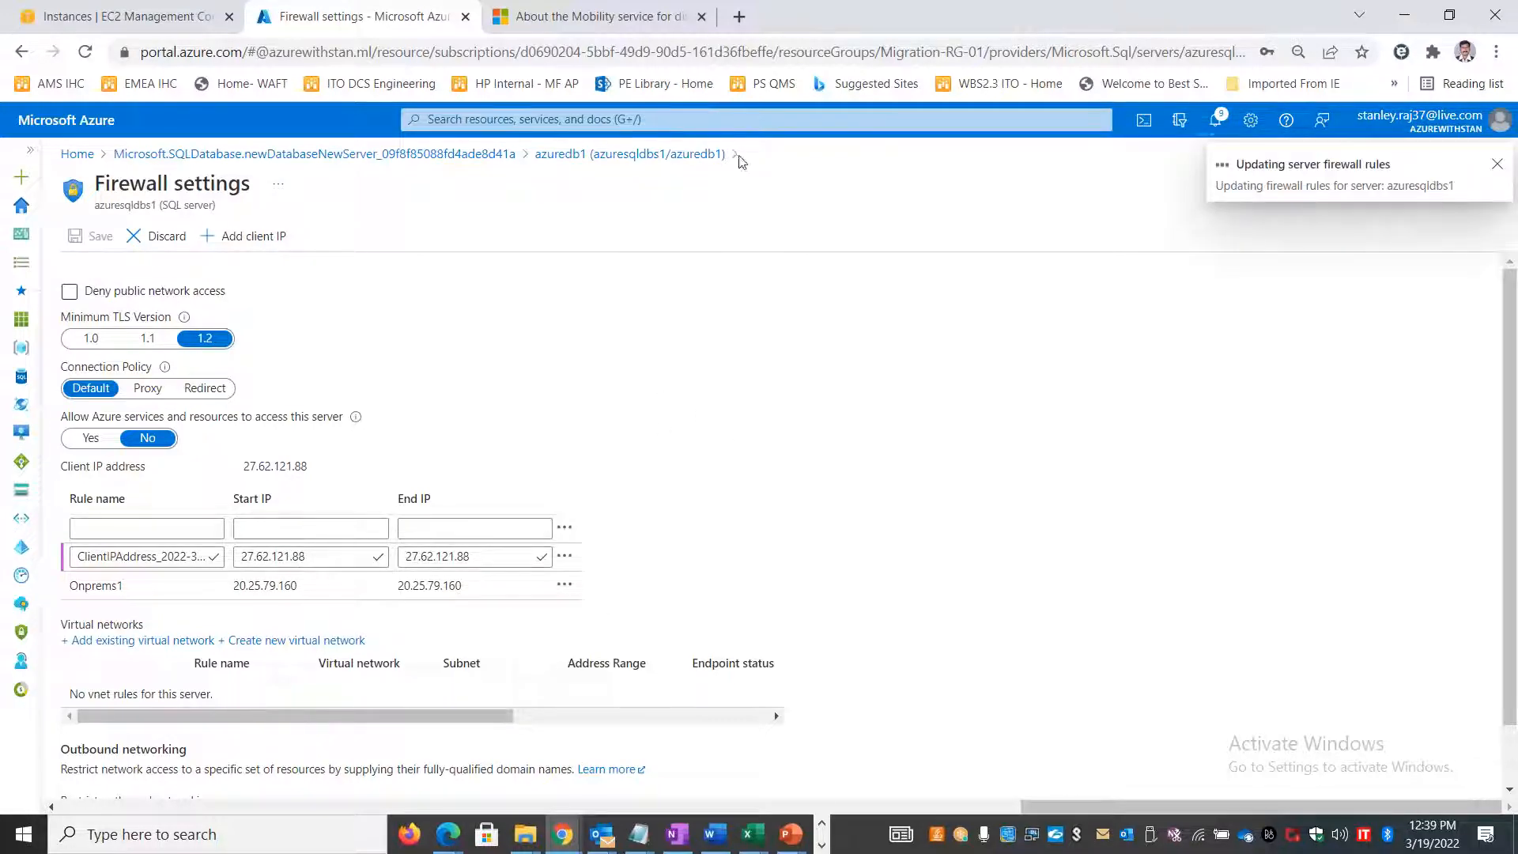
- Search the web for whatsmyip in a new browser tab to check the local machine's public IP address
left_click(739, 16)
type("whatsmyip")
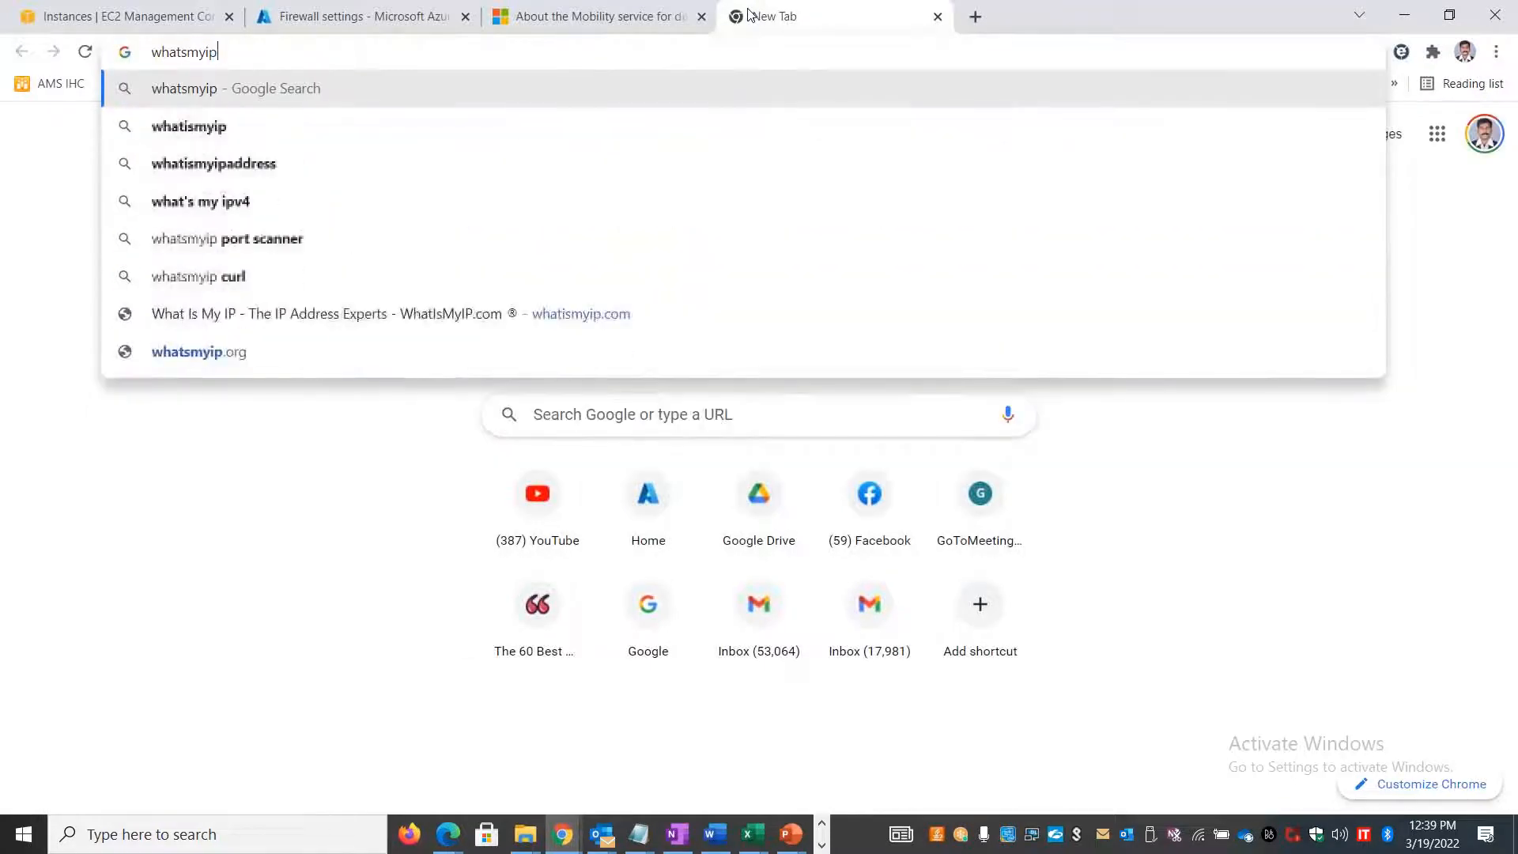
key("Return")
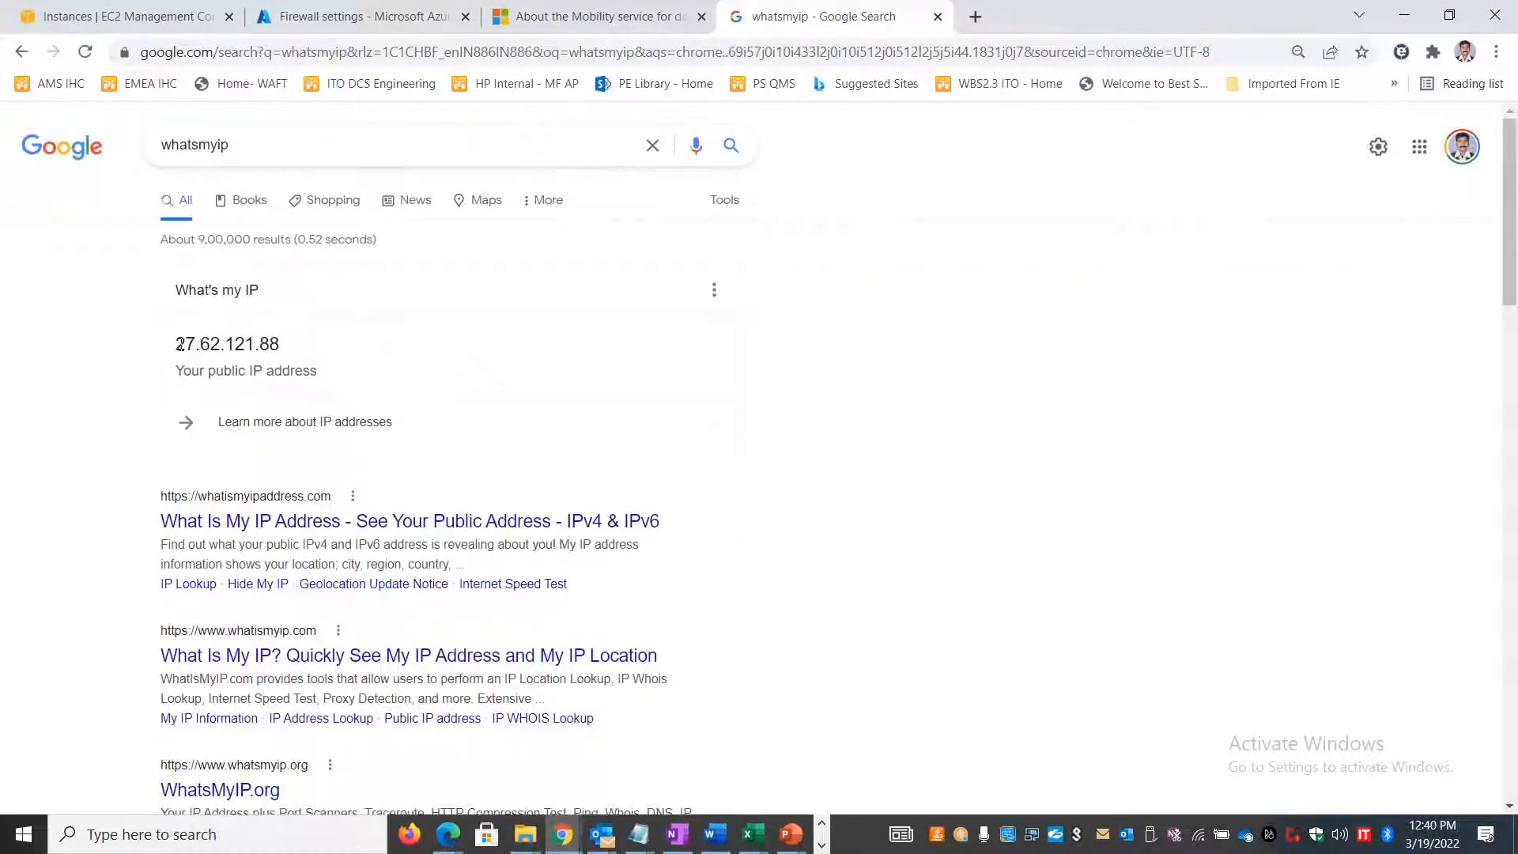
- Highlight the public IP address in the search result, close that tab and reopen the azuredb1 query editor
left_click_drag(180, 344, 279, 346)
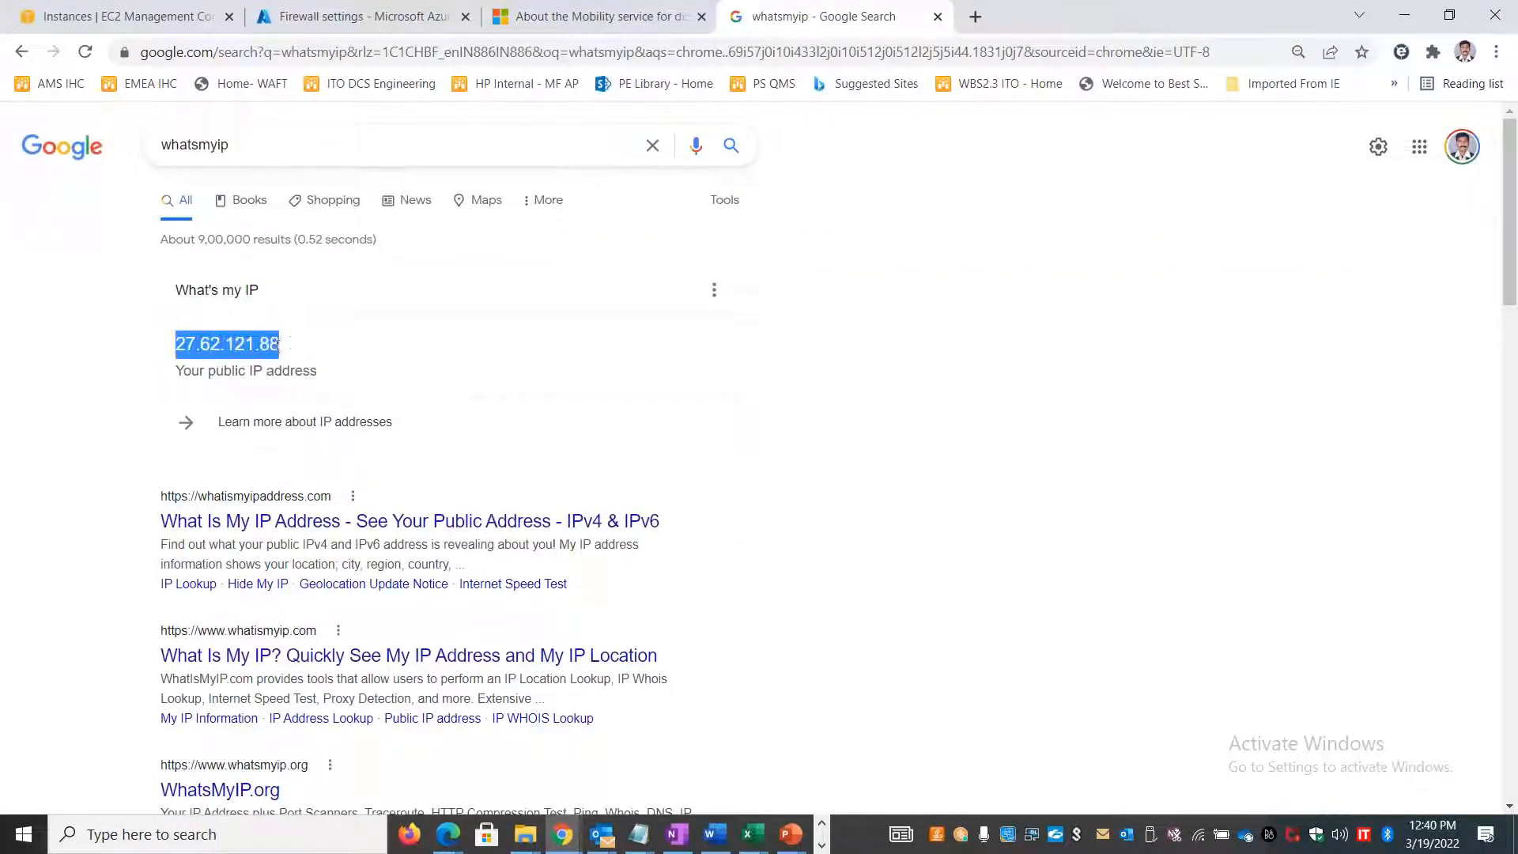
left_click(937, 17)
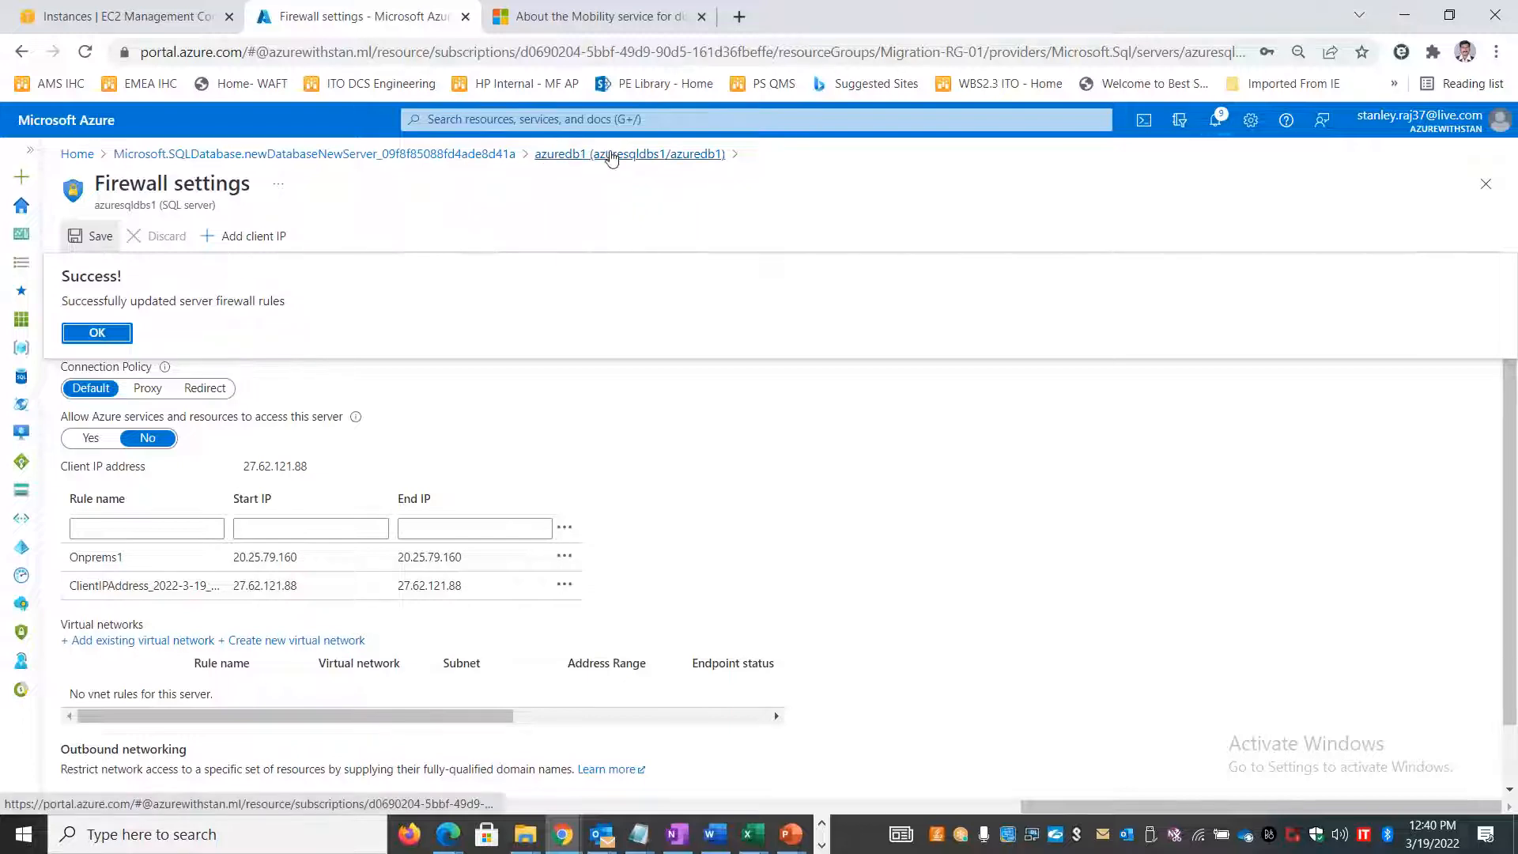
left_click(628, 154)
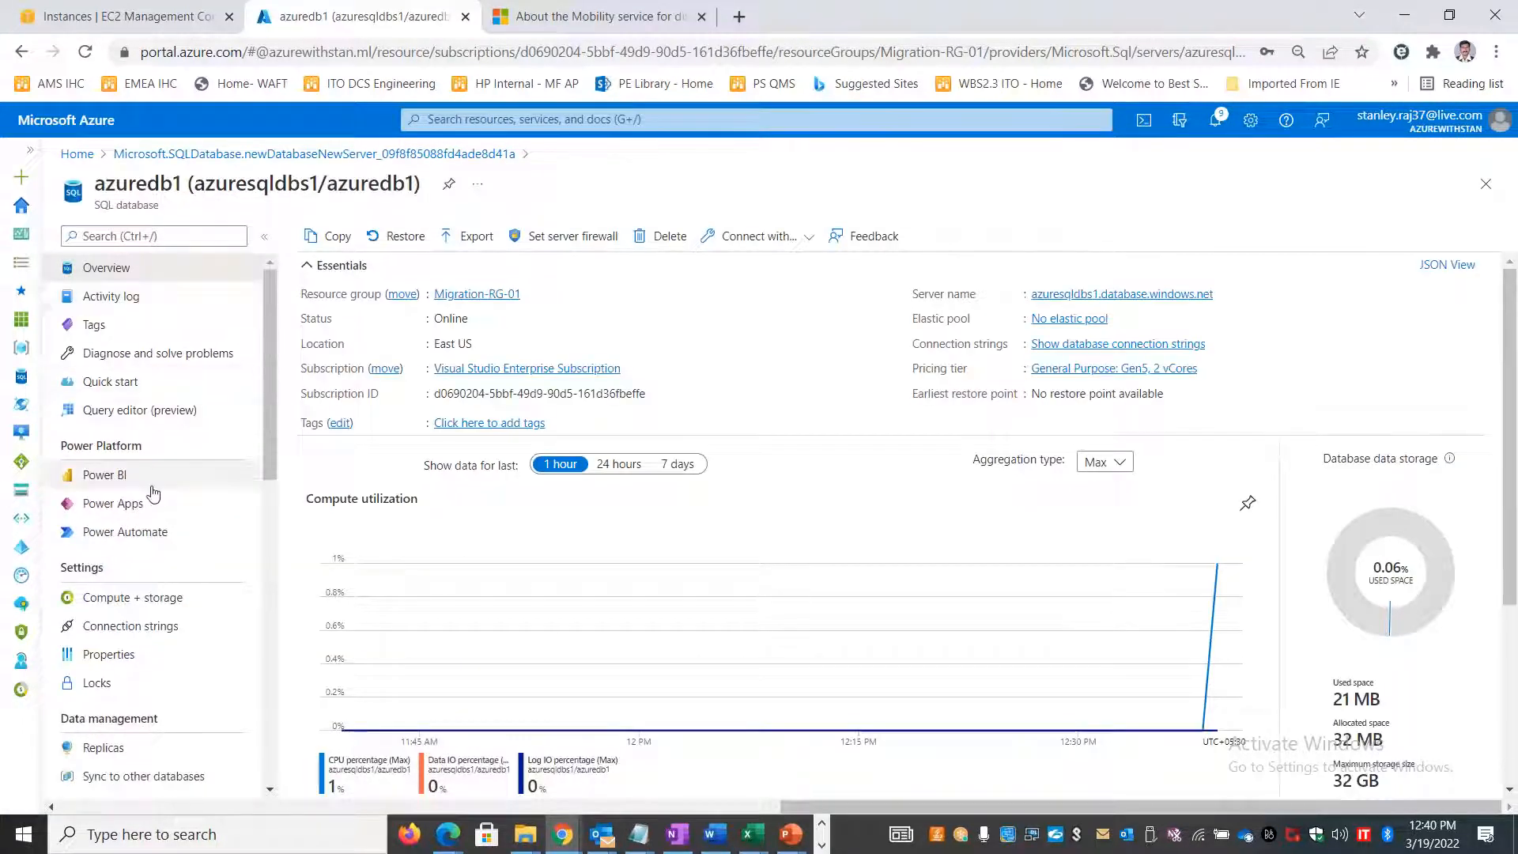
left_click(139, 410)
- Log in to the azuredb1 query editor with the SQL server password, re-entering the password for a second attempt
left_click(720, 607)
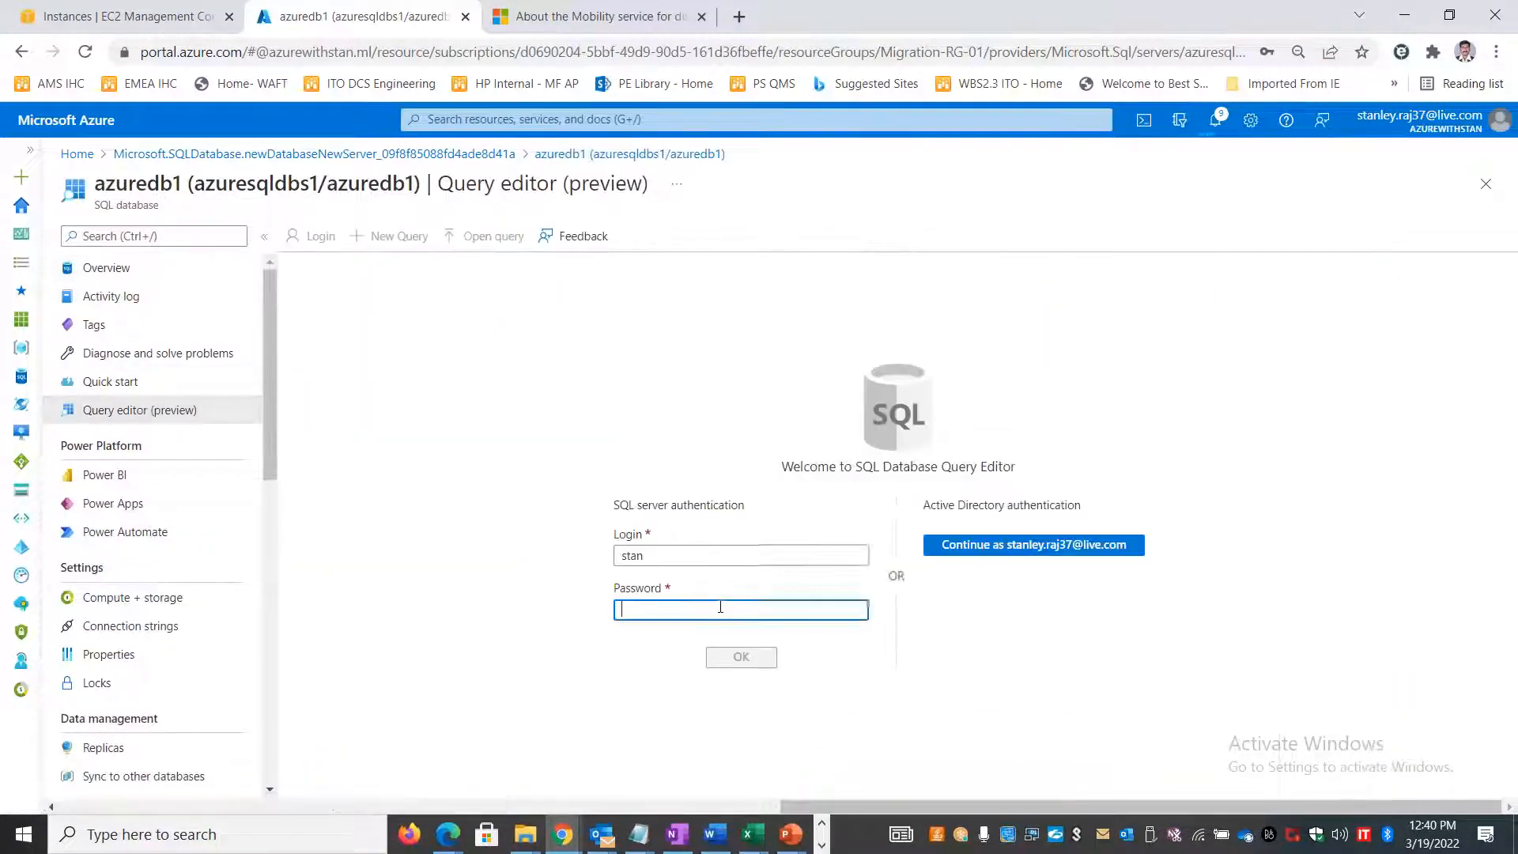
type("••••")
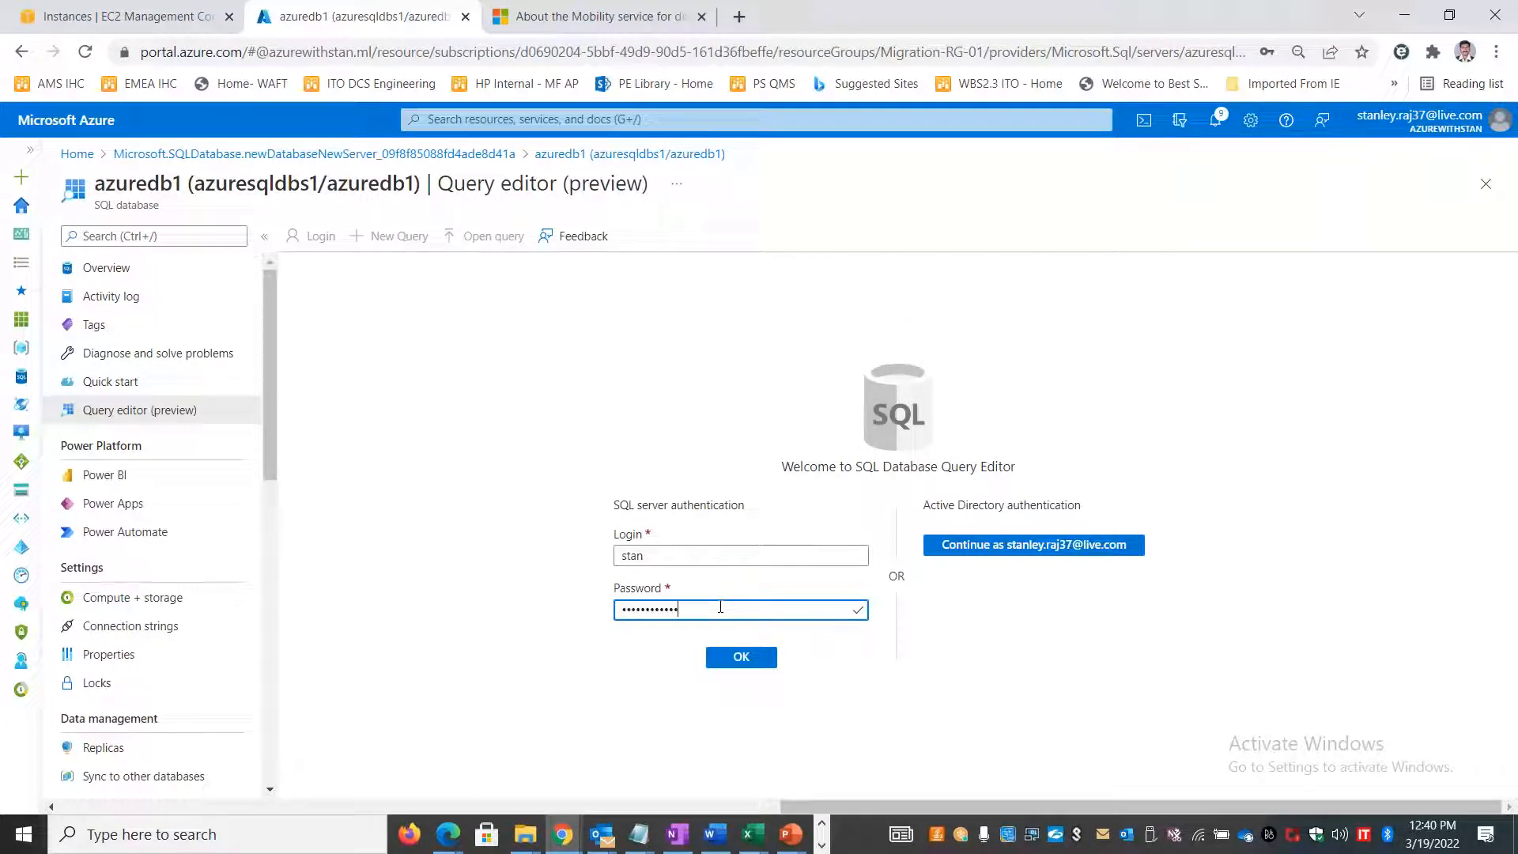
left_click(741, 656)
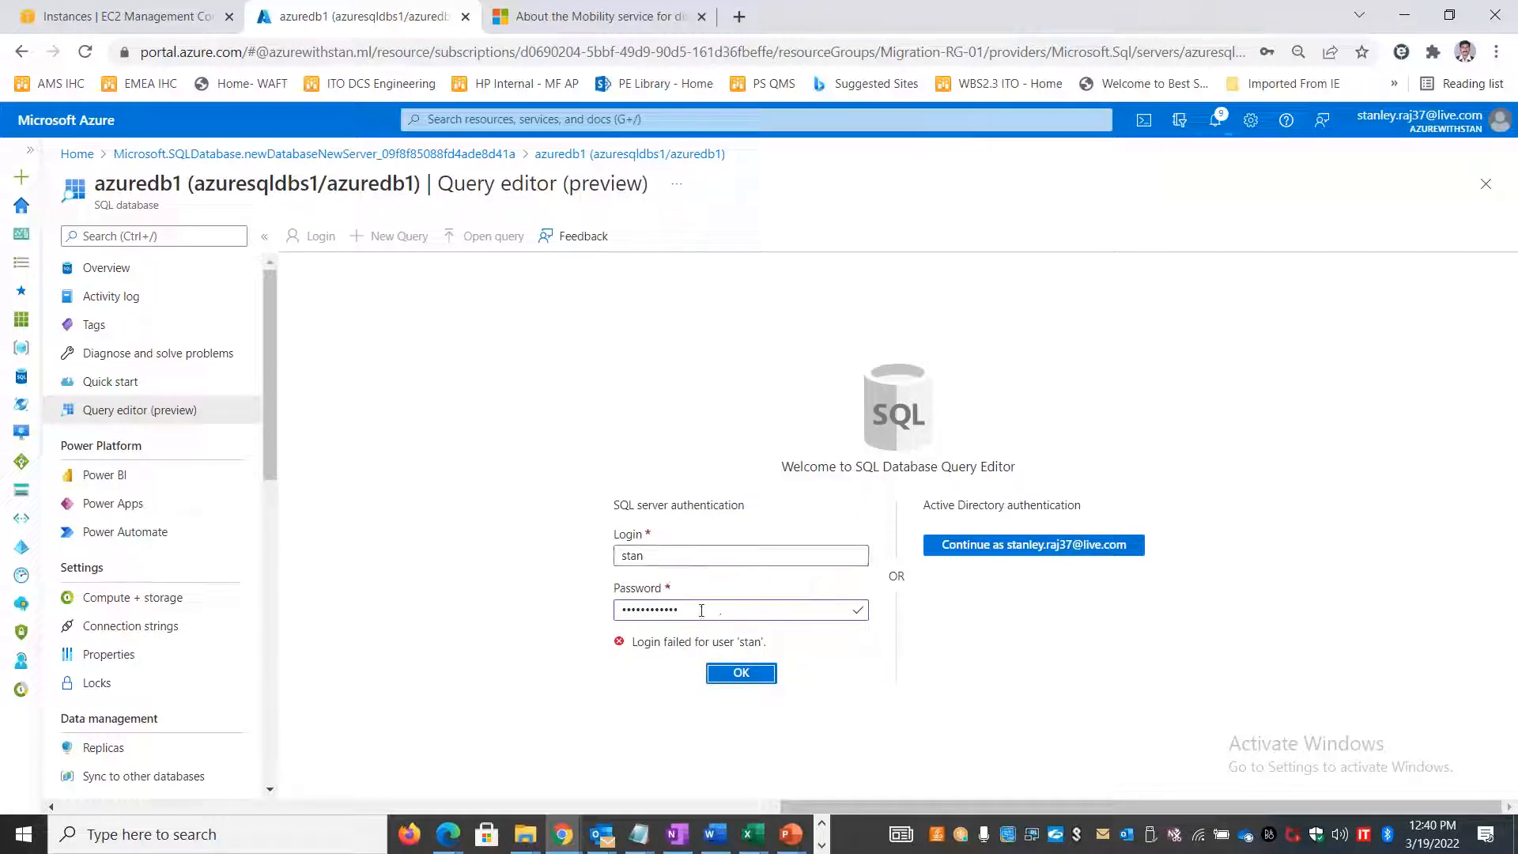
left_click_drag(701, 609, 488, 610)
type("•")
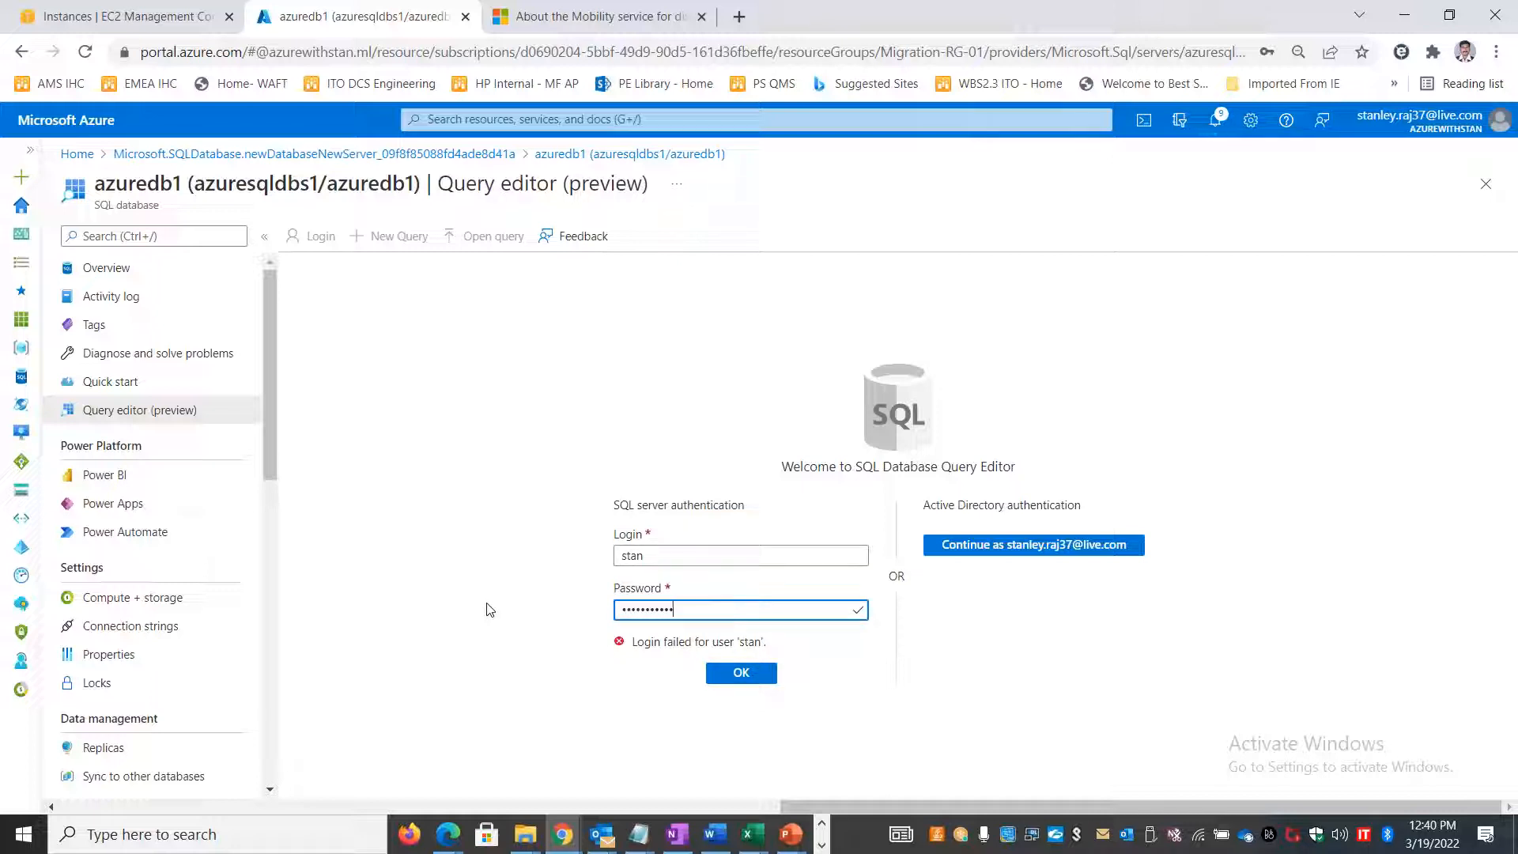
left_click(747, 674)
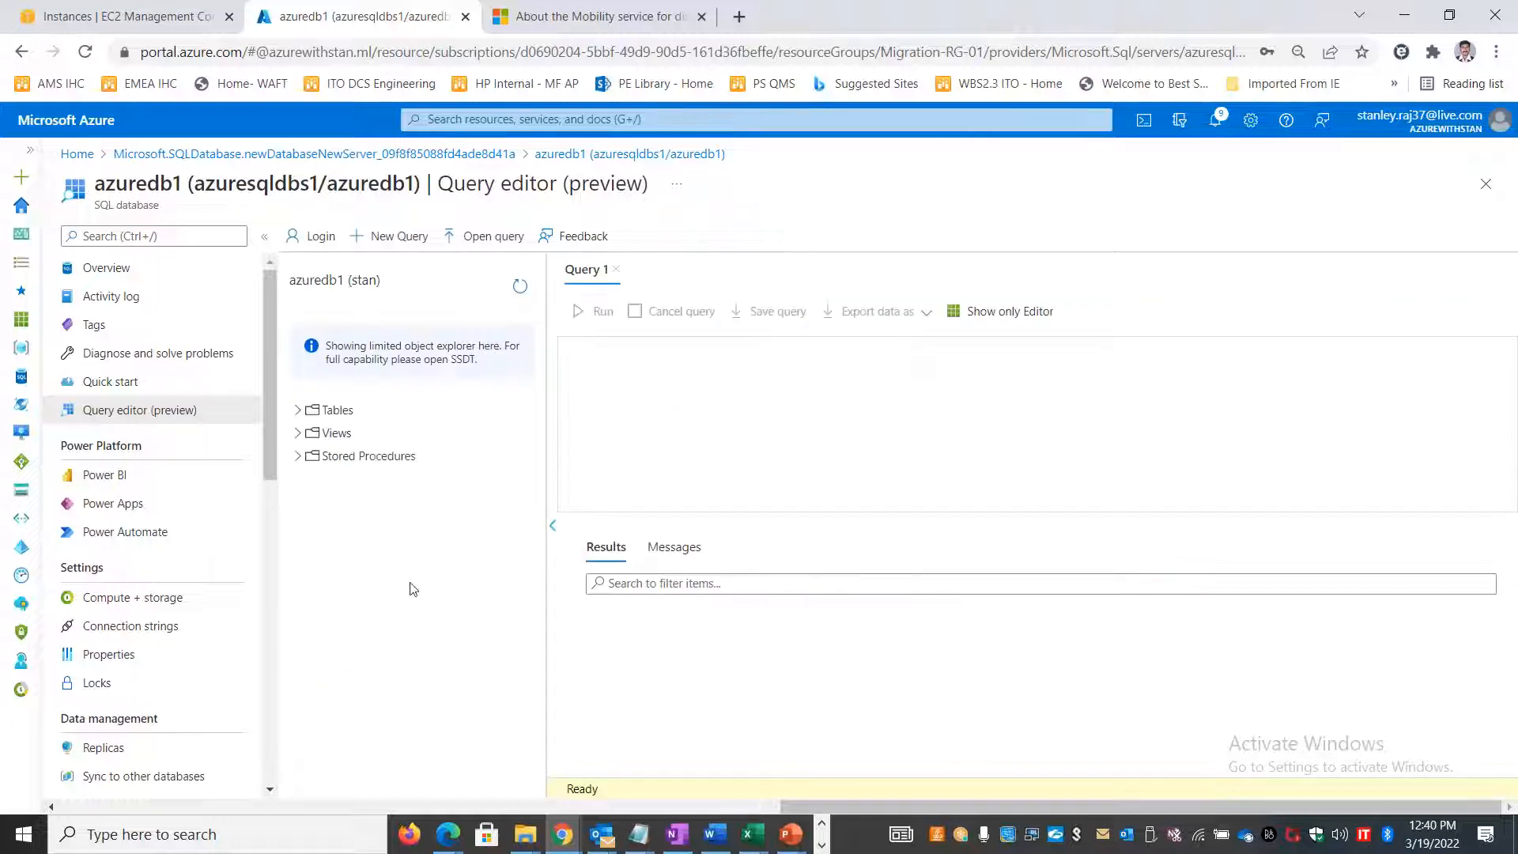
- Inspect the Tables, Views and Stored Procedures of azuredb1, refresh the object list and check Tables again
left_click(298, 409)
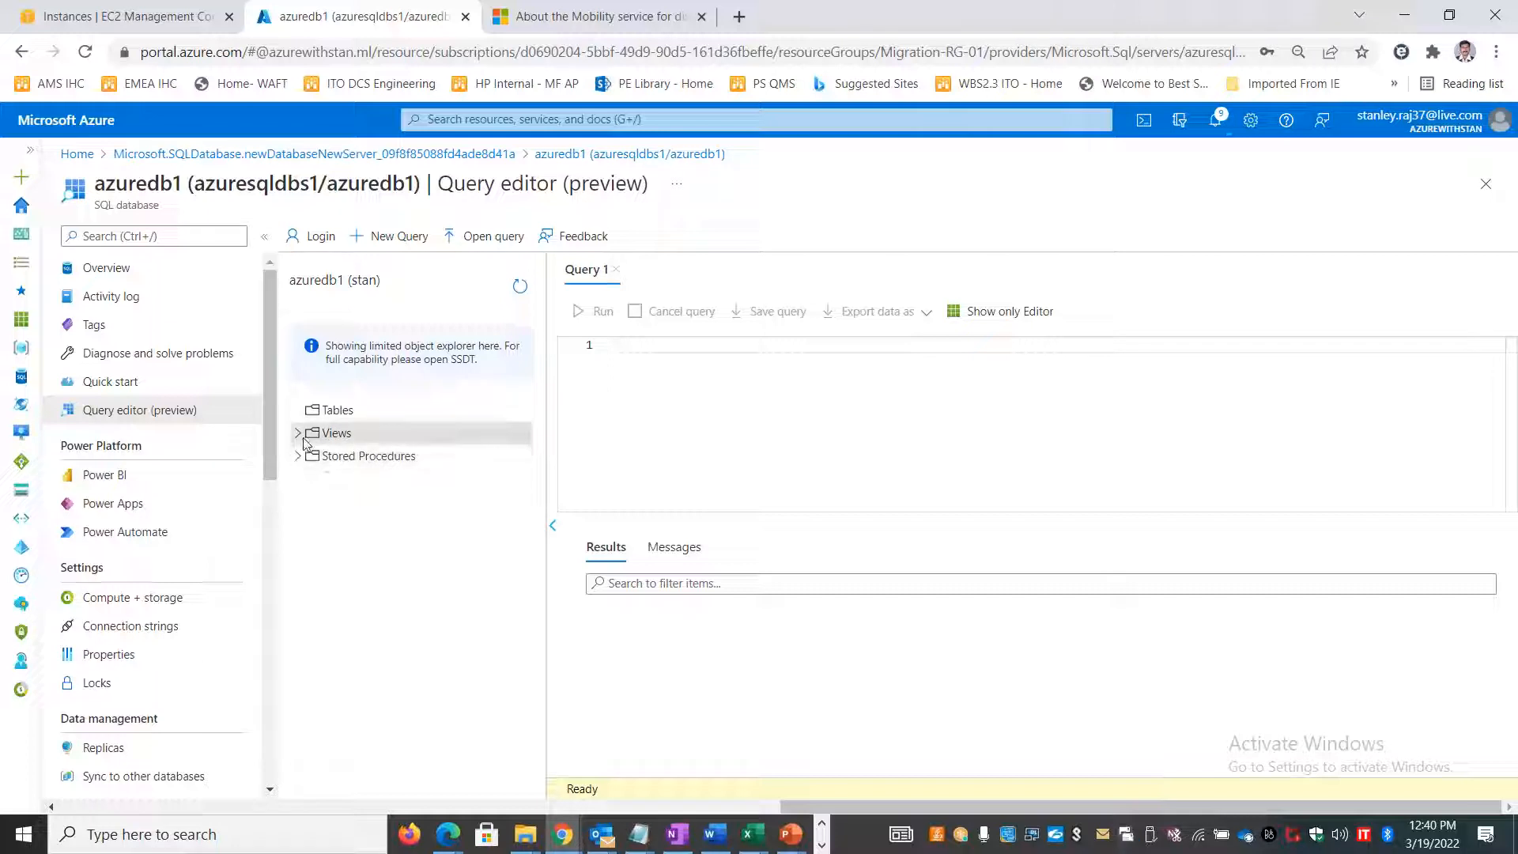
left_click(298, 432)
left_click(298, 501)
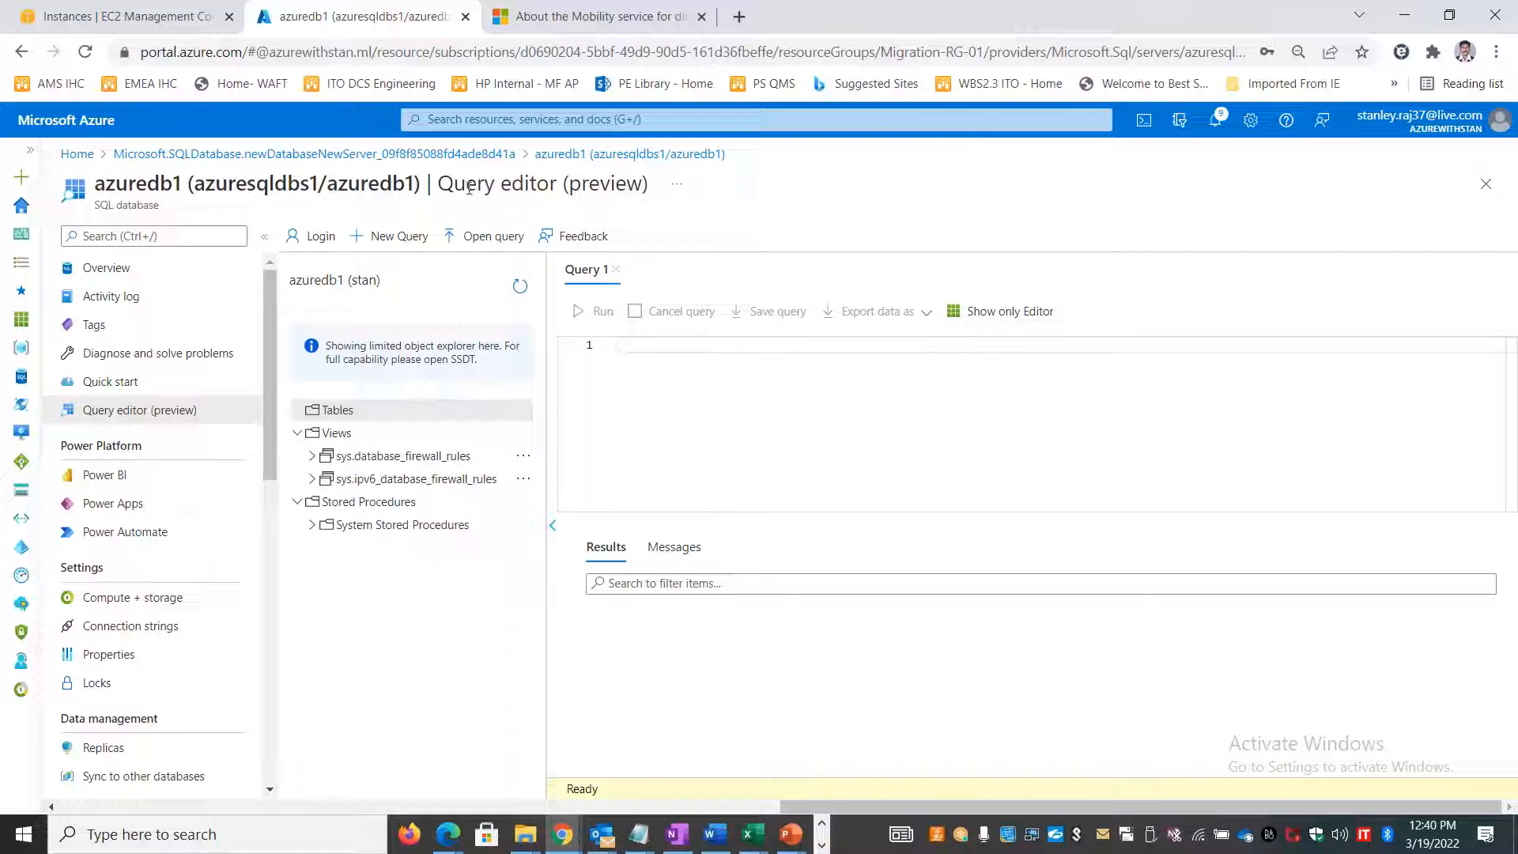
left_click(519, 285)
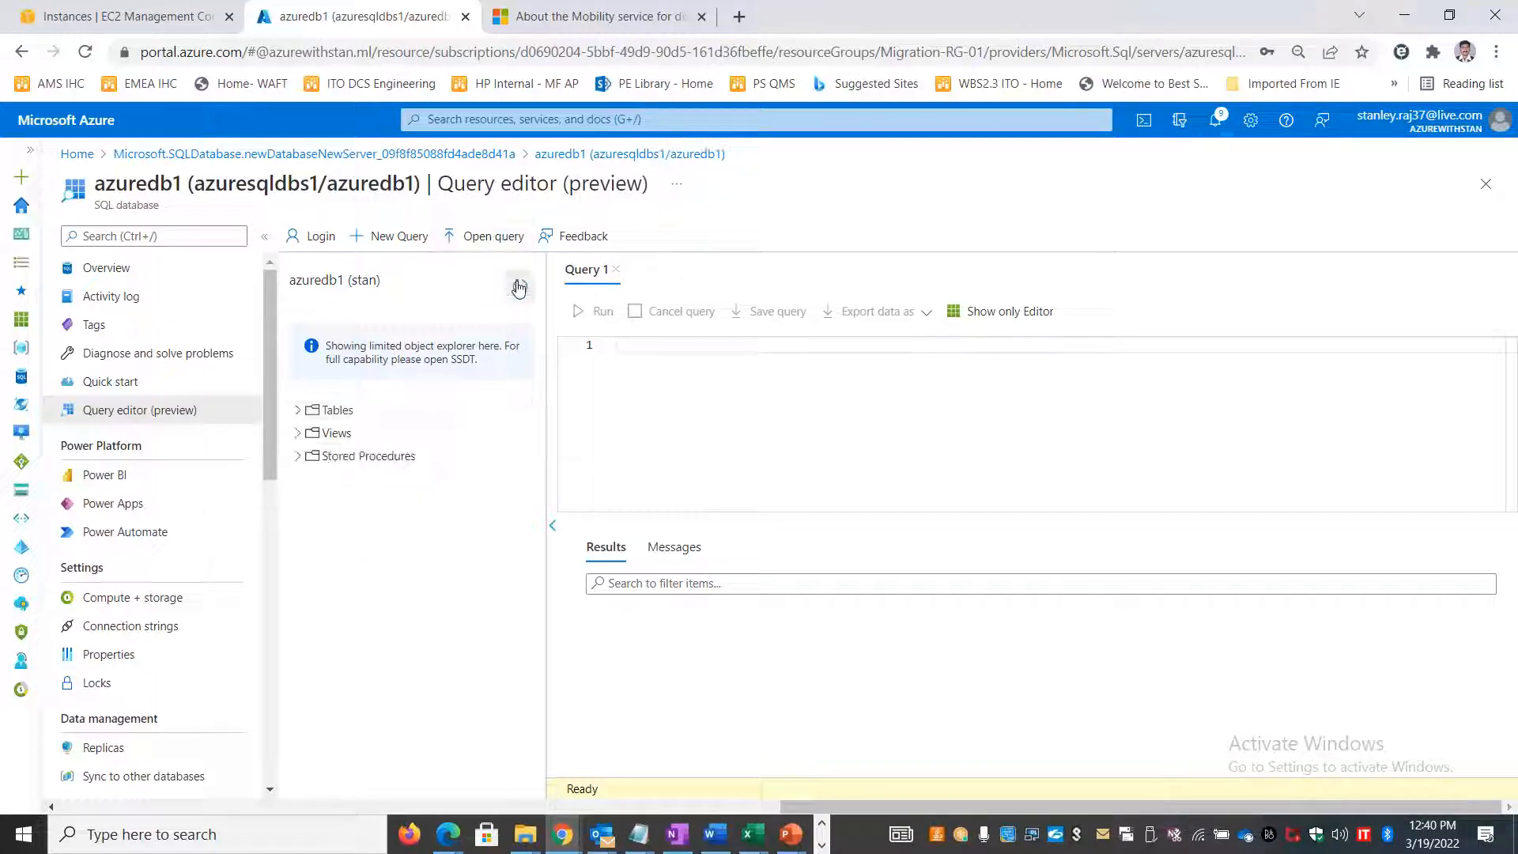
left_click(305, 411)
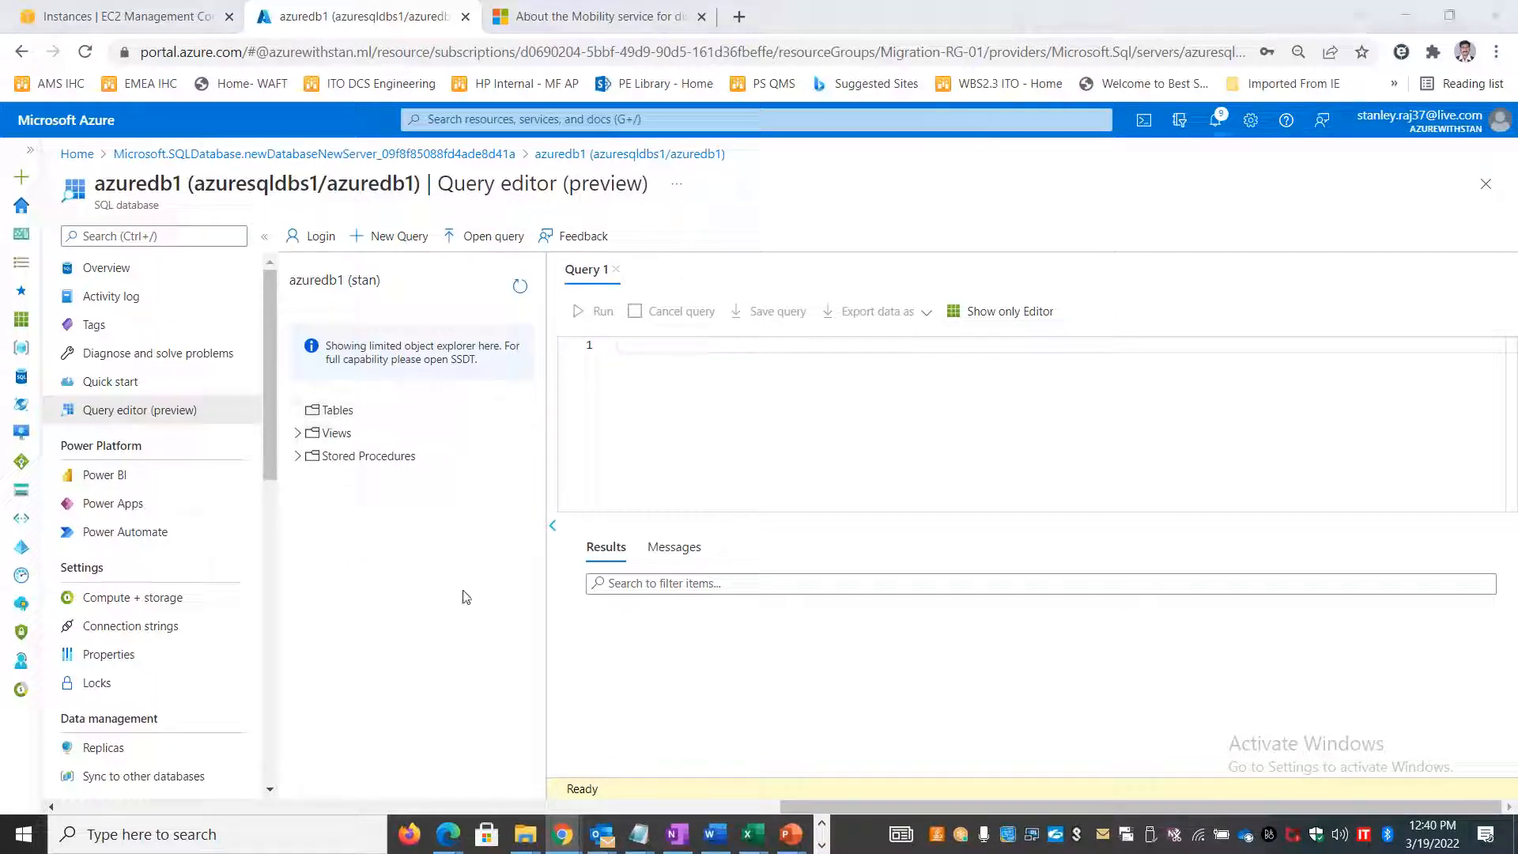
- Switch to Data Migration Assistant in the SQL Server VM session and exclude dbo.Sunday_Class from the schema objects to migrate
key("alt+Tab")
key("alt+Tab")
key("alt+Tab")
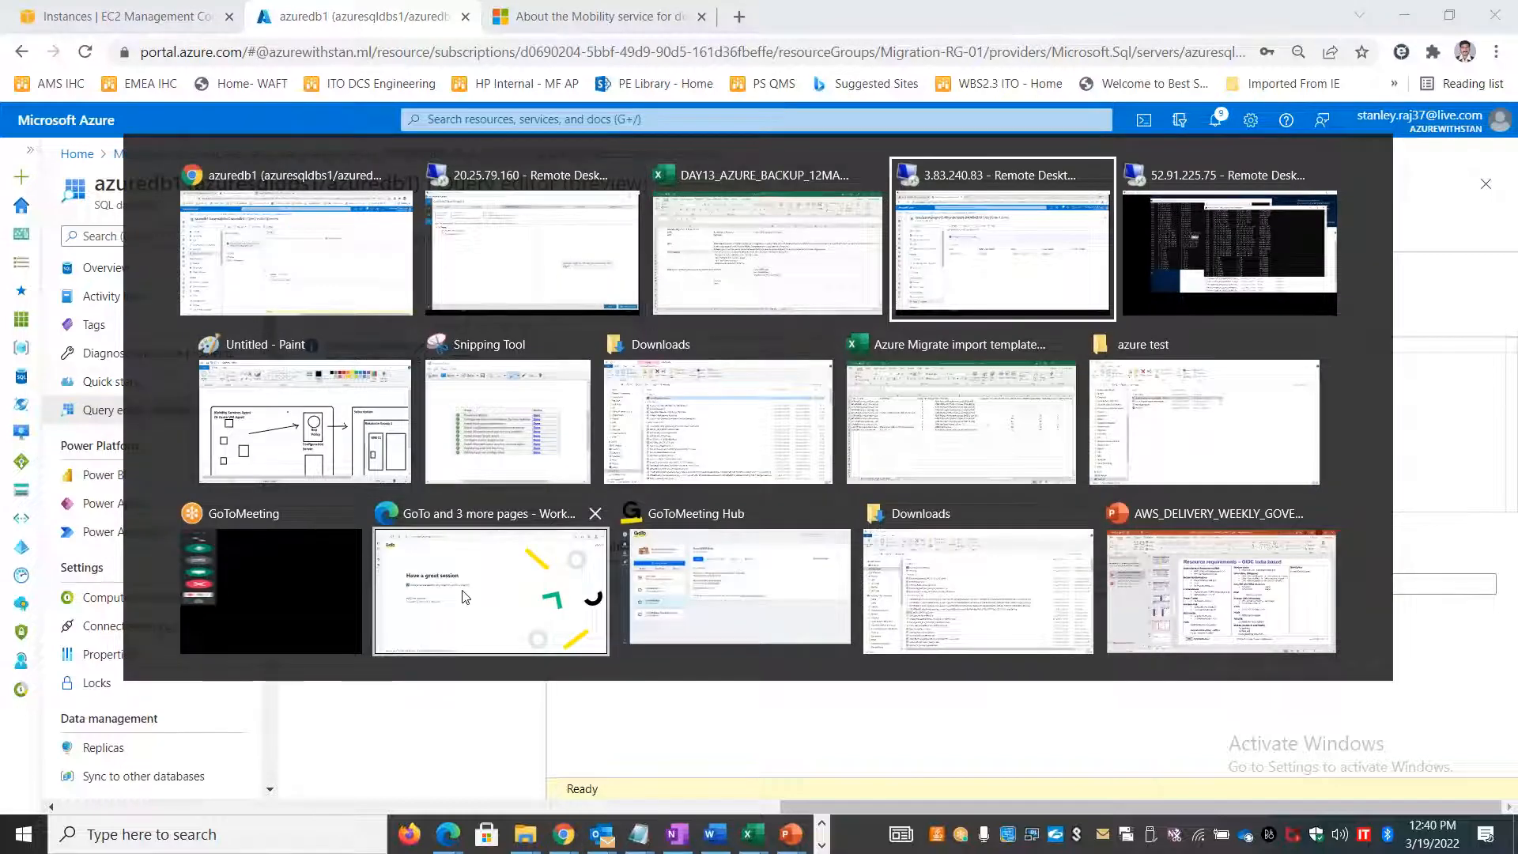
key("alt+shift+Tab")
key("alt+shift+Tab")
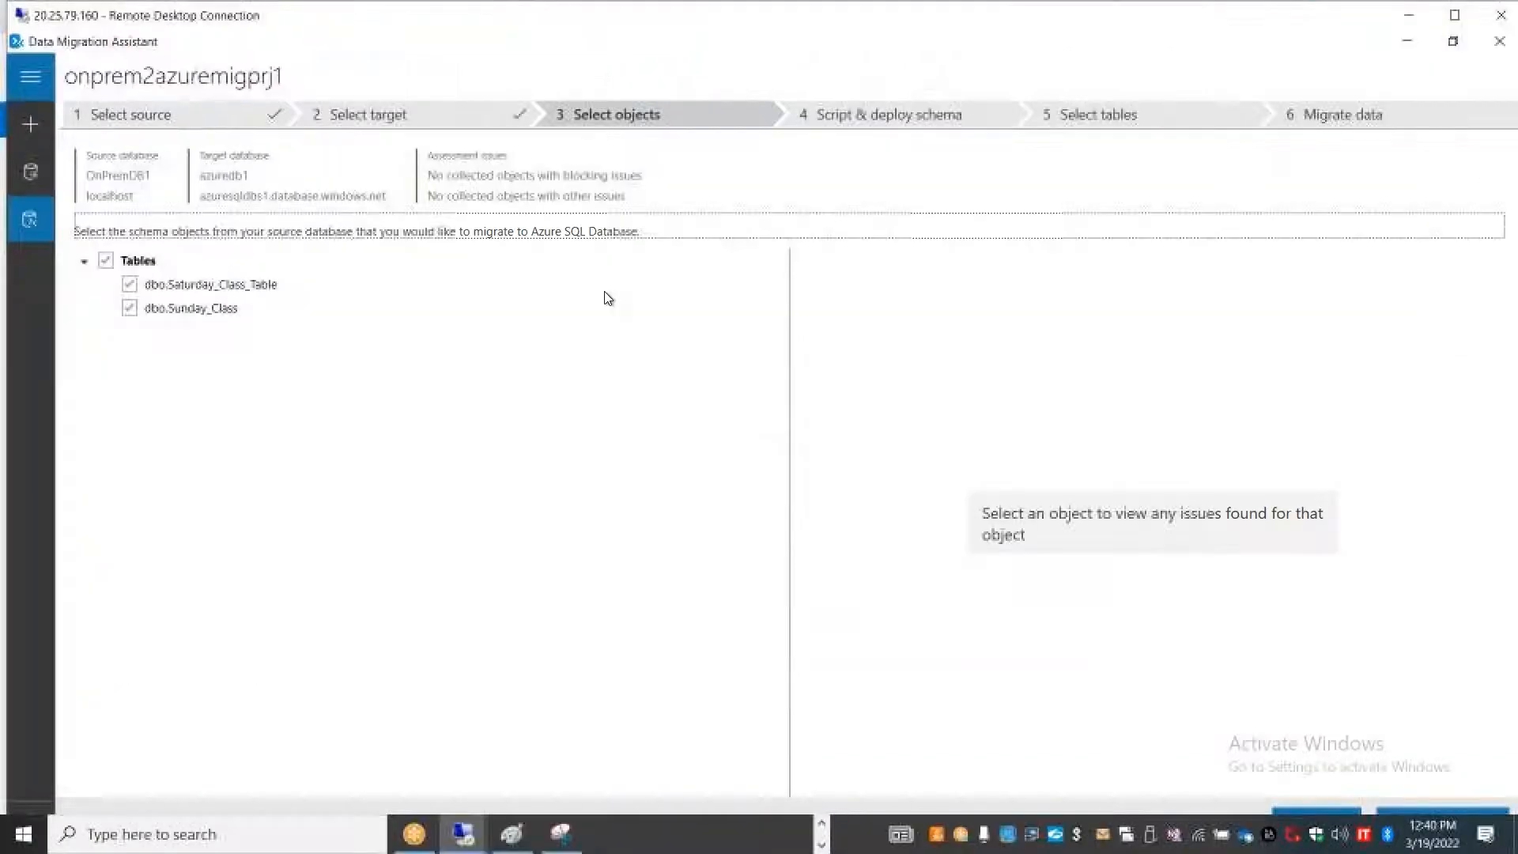
left_click(129, 311)
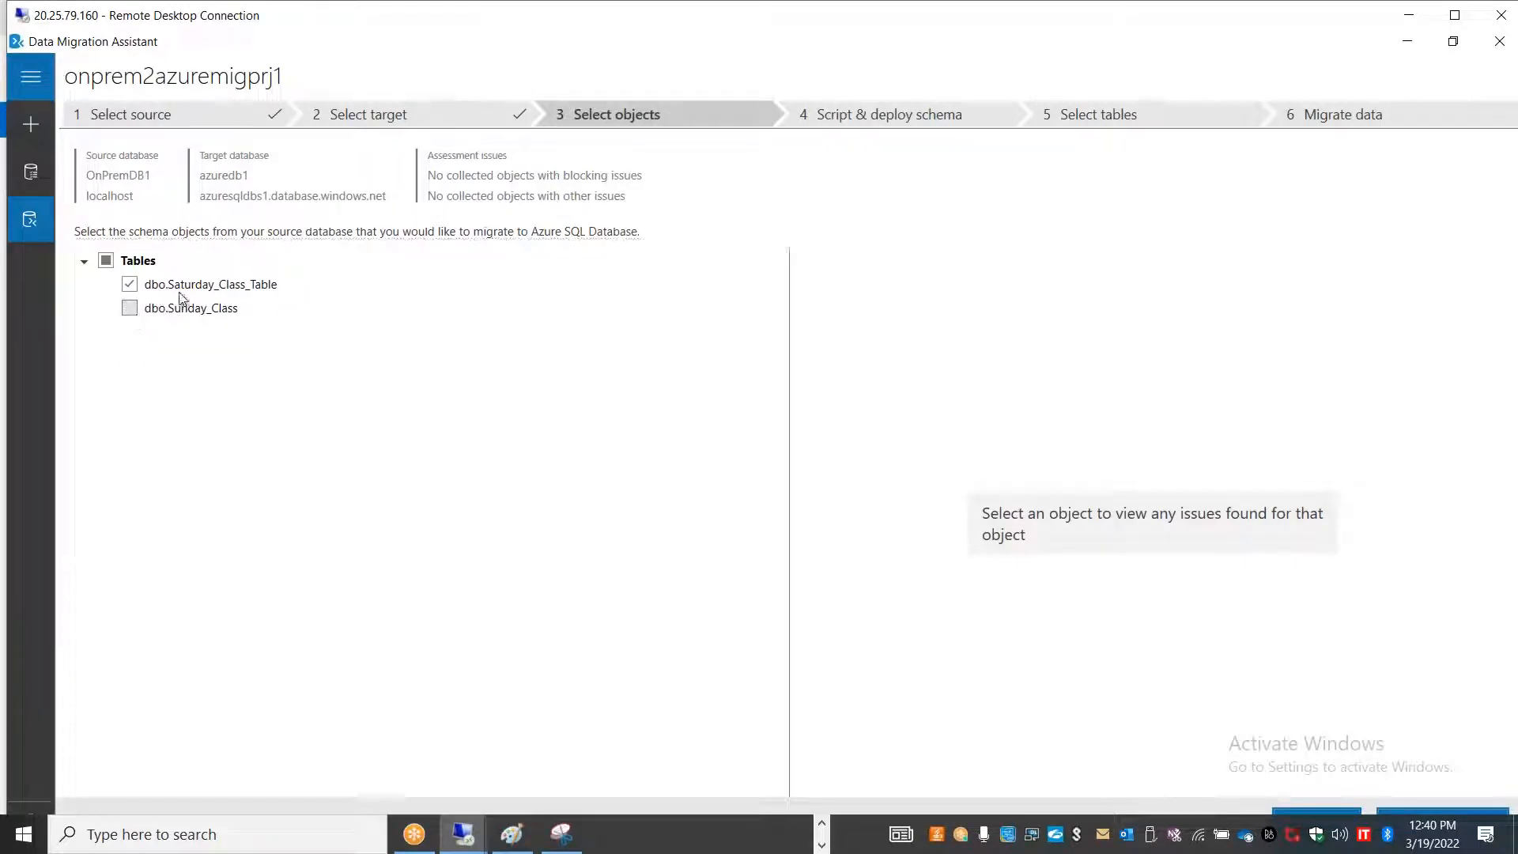
- Maximize the remote session, generate the SQL script for dbo.Saturday_Class_Table and deploy the schema to azuredb1
double_click(679, 21)
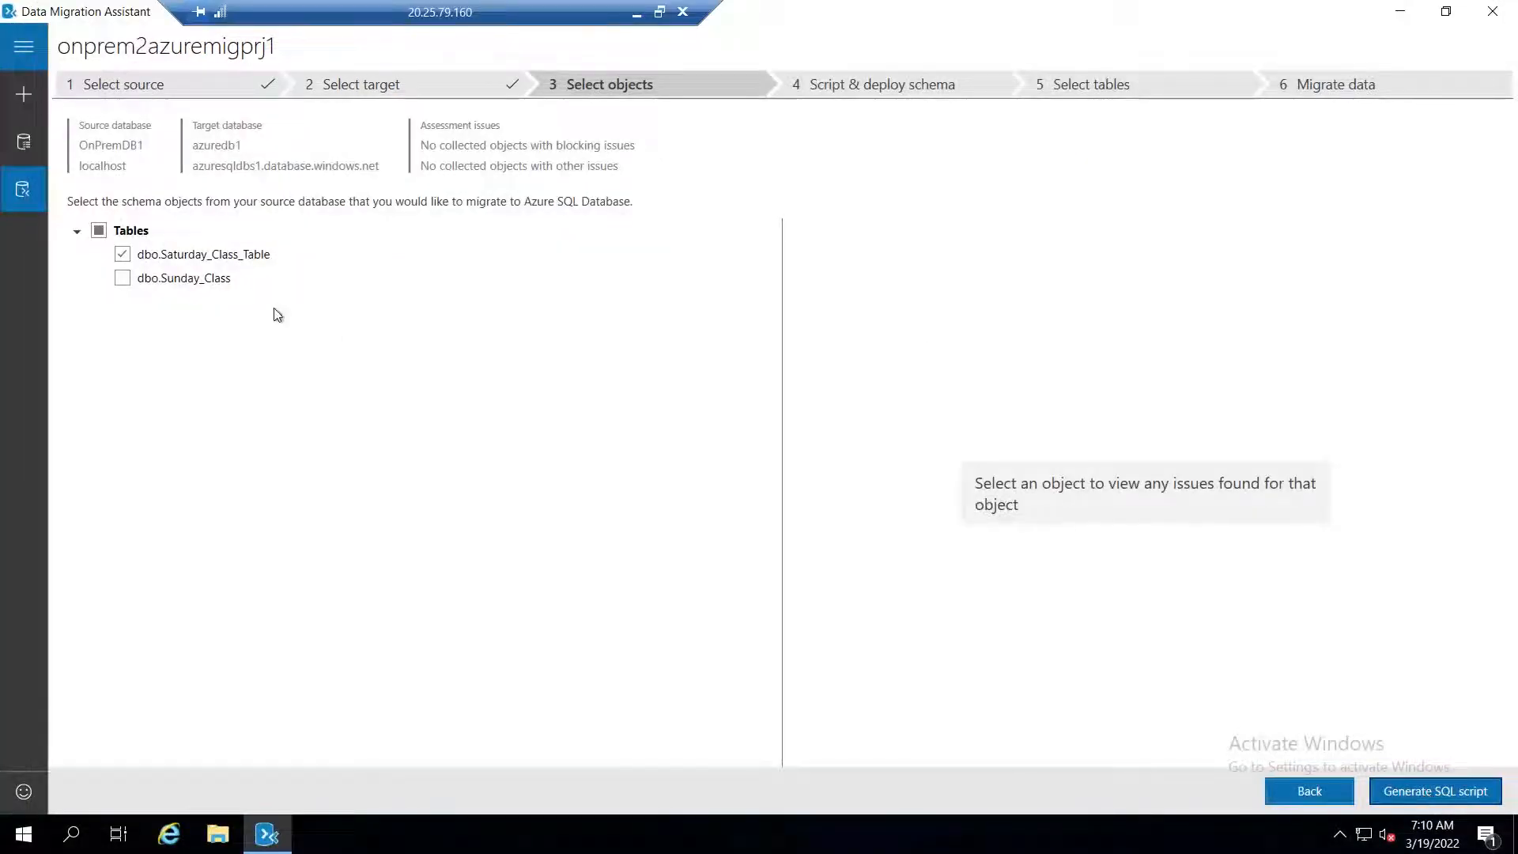
left_click(1437, 790)
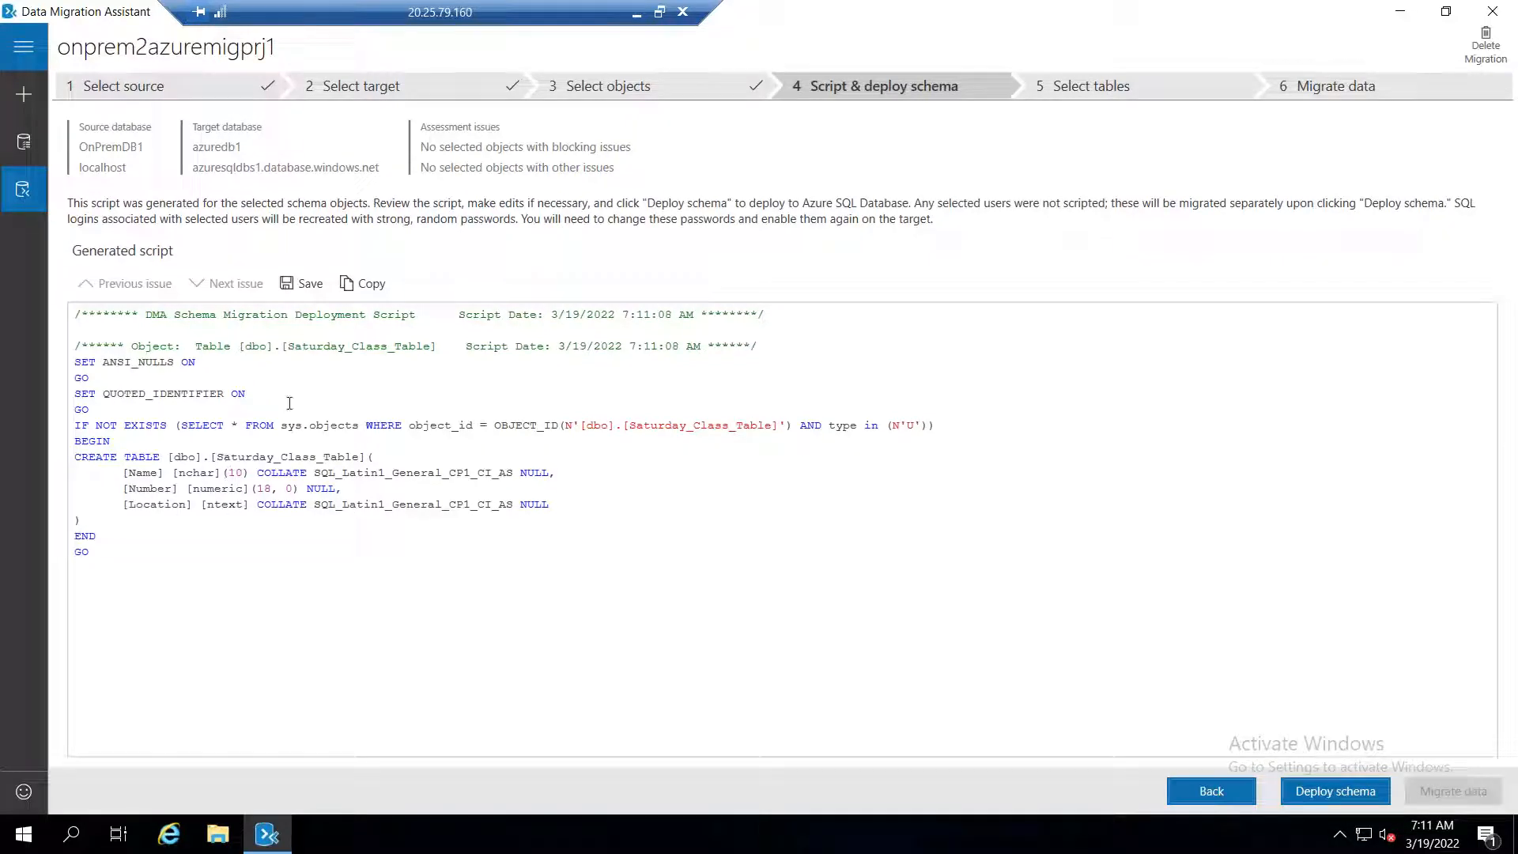
left_click(1331, 791)
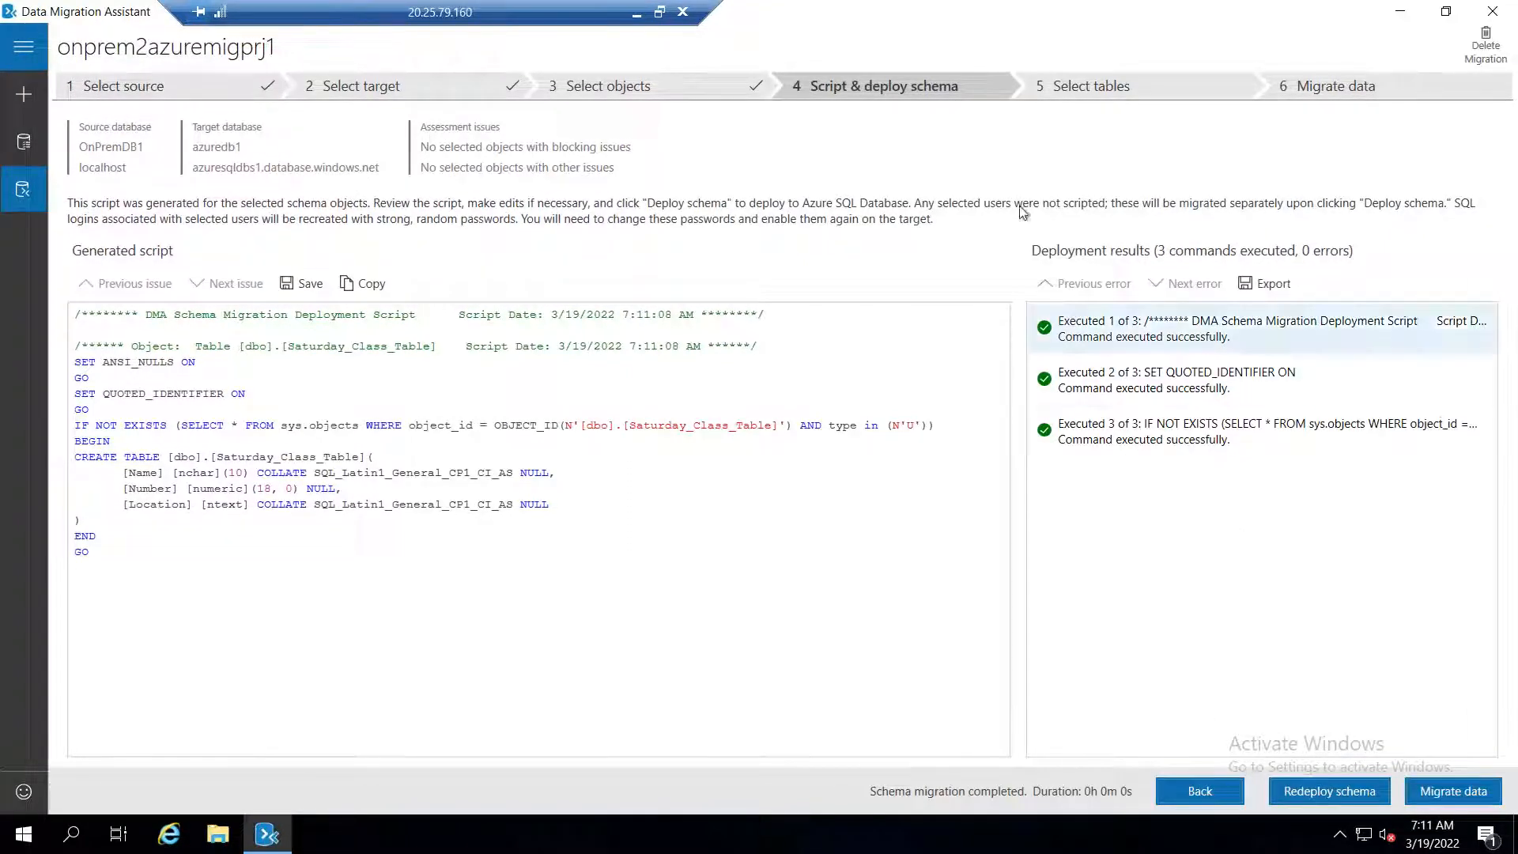
- Switch to the Azure portal query editor, expand dbo.Saturday_Class_Table and view the results of selecting its top 1000 rows
left_click(661, 12)
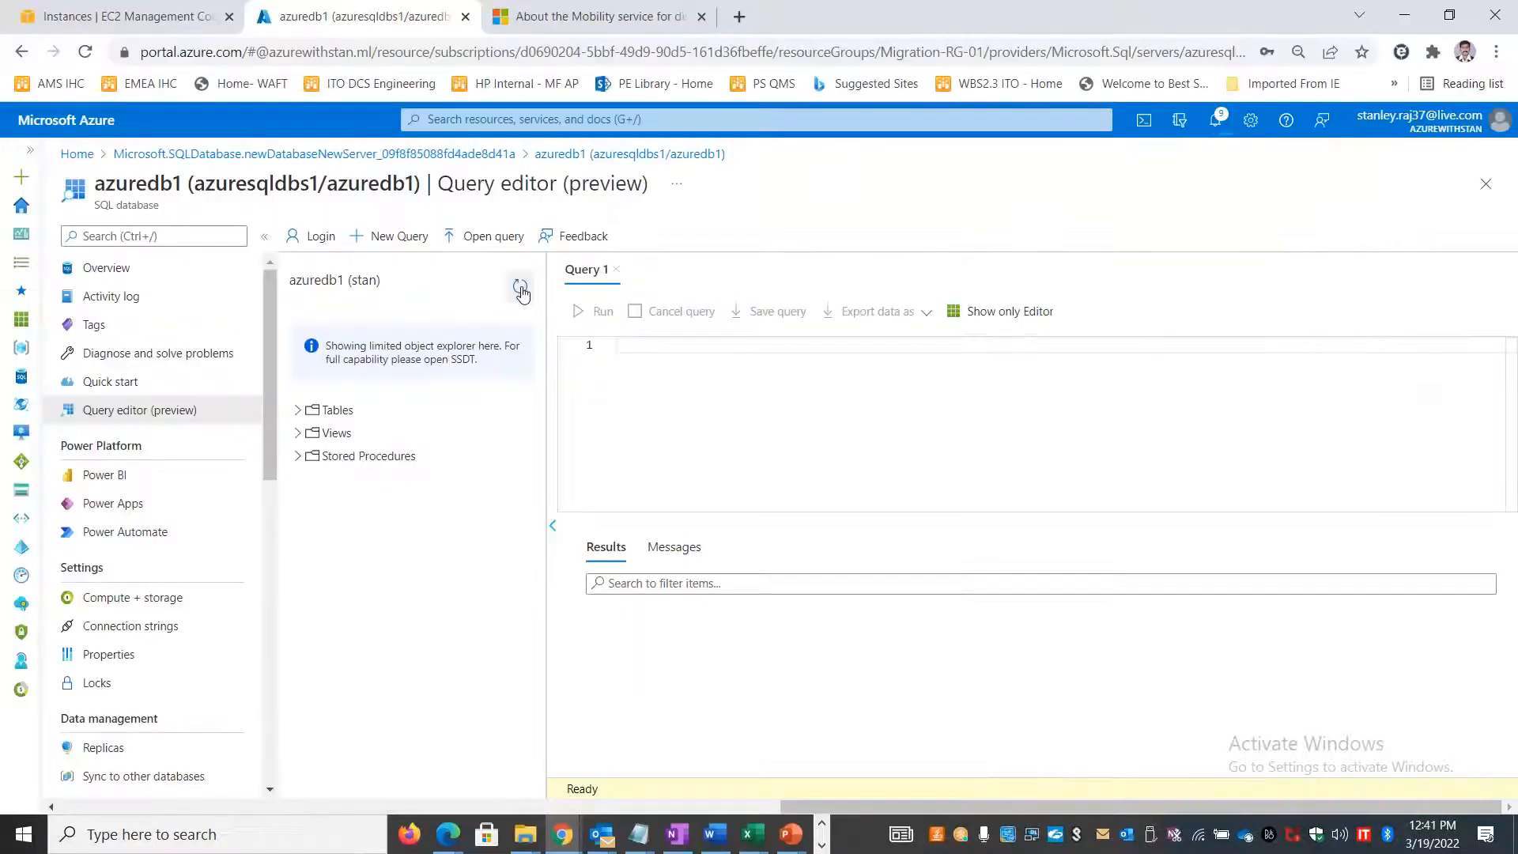
left_click(298, 409)
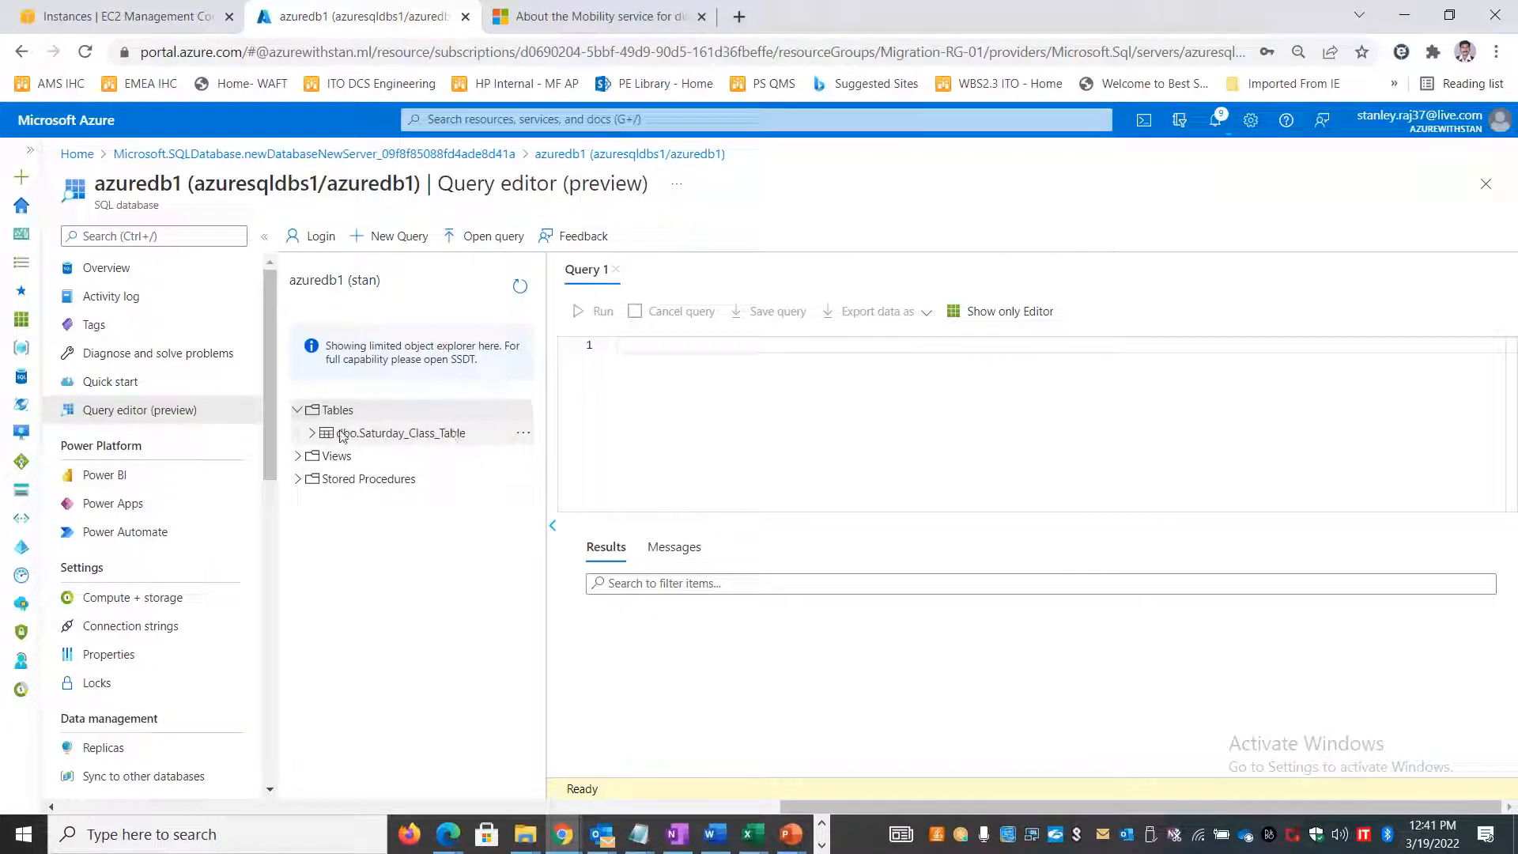
left_click(315, 434)
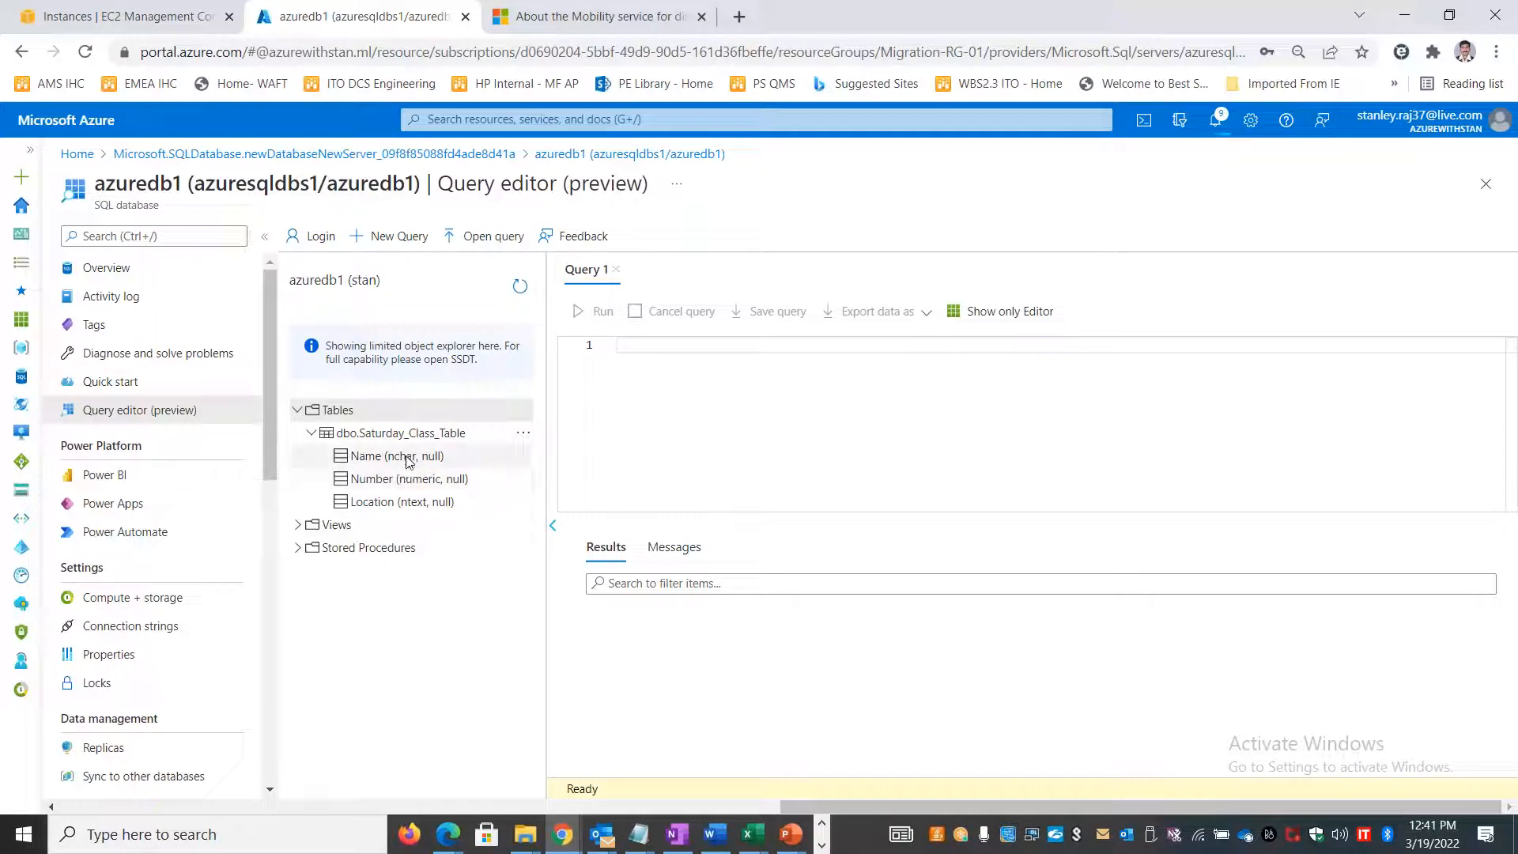
right_click(431, 436)
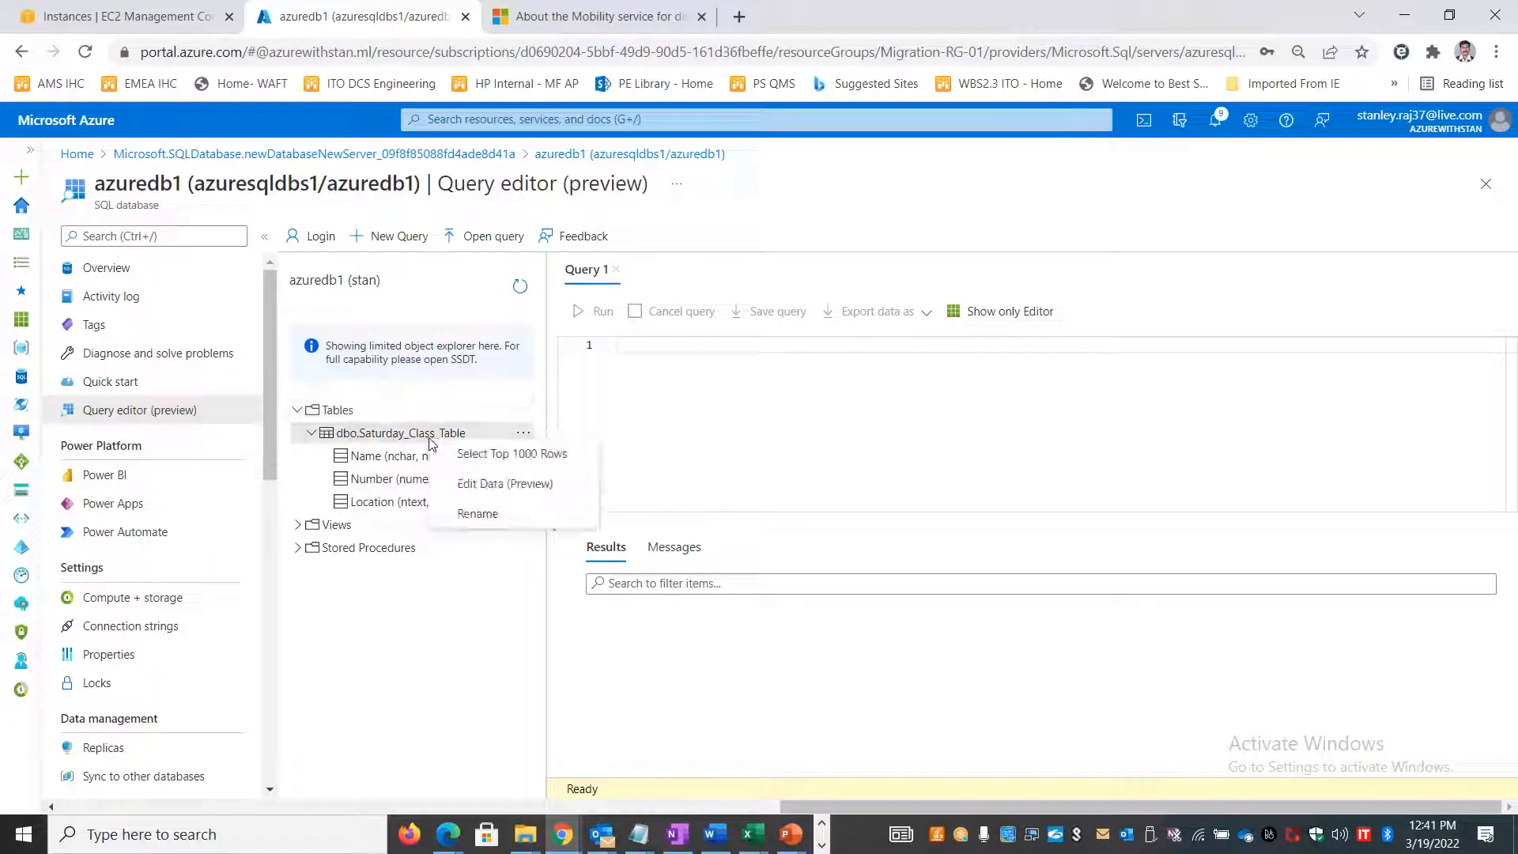
left_click(513, 453)
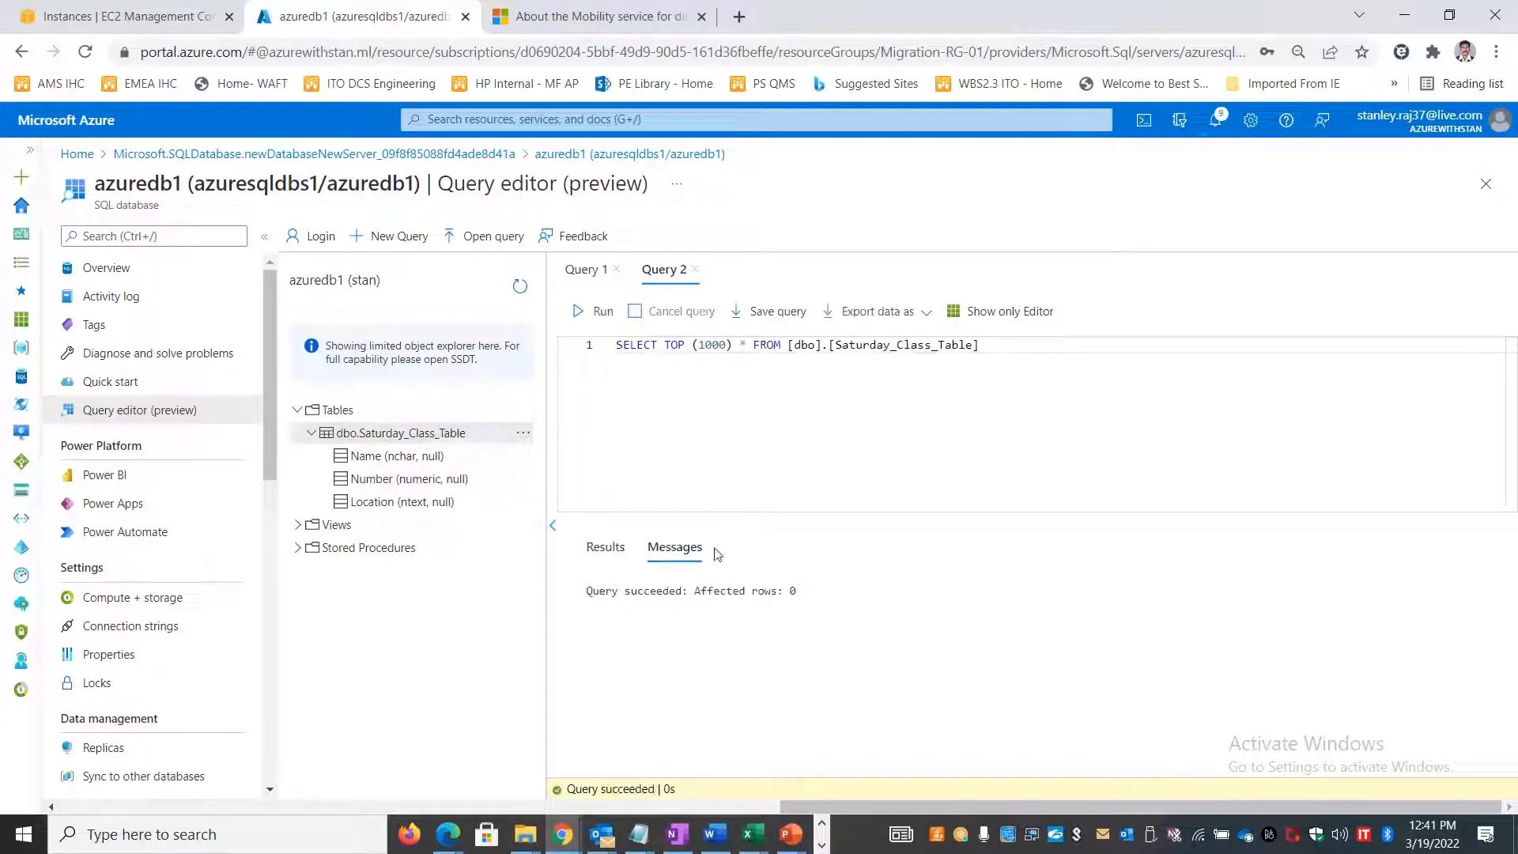
left_click(603, 549)
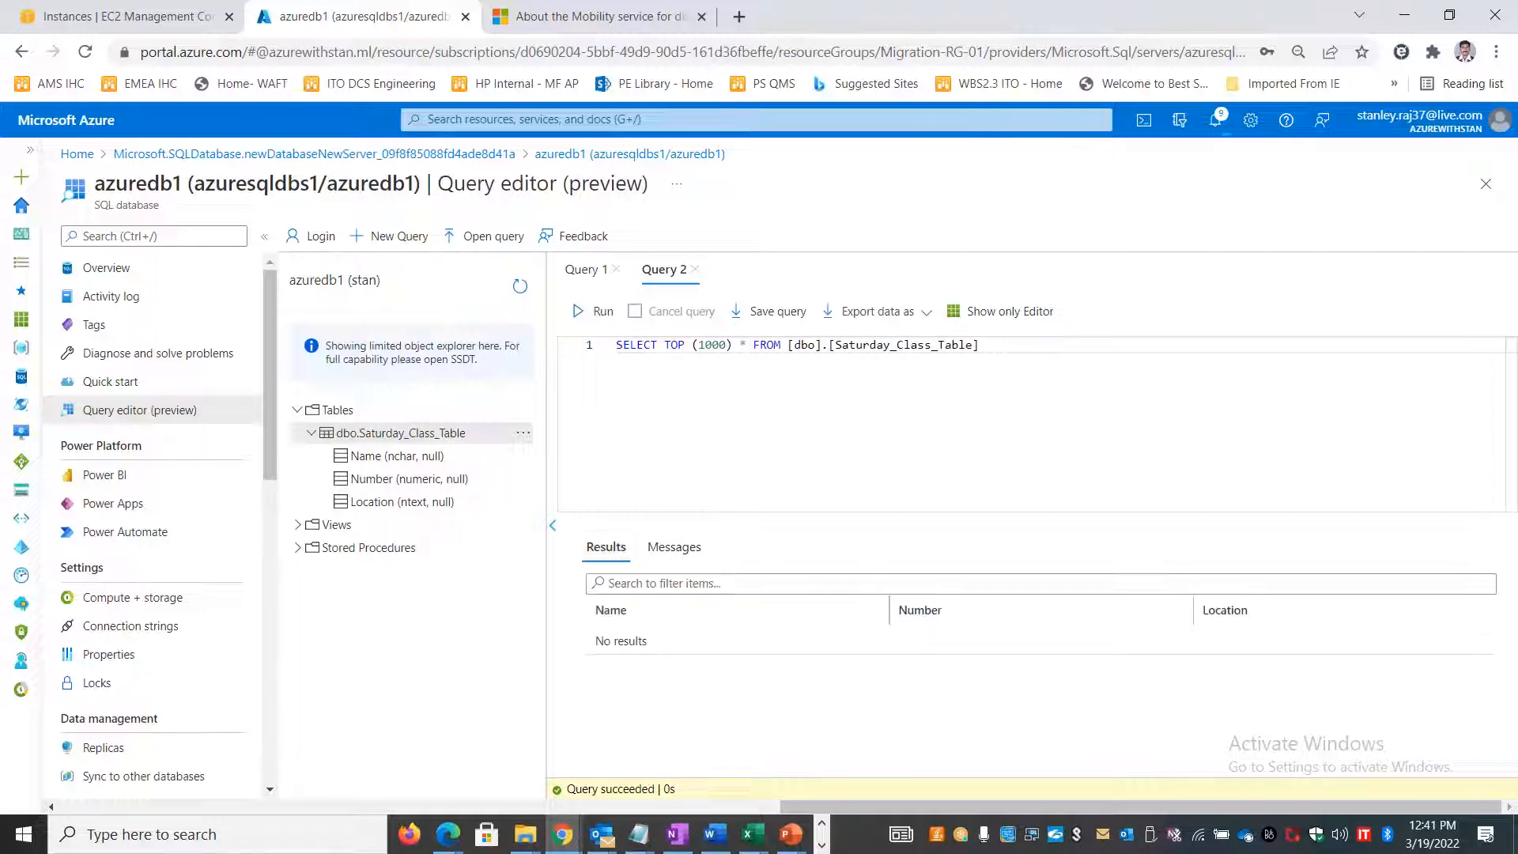
left_click(356, 412)
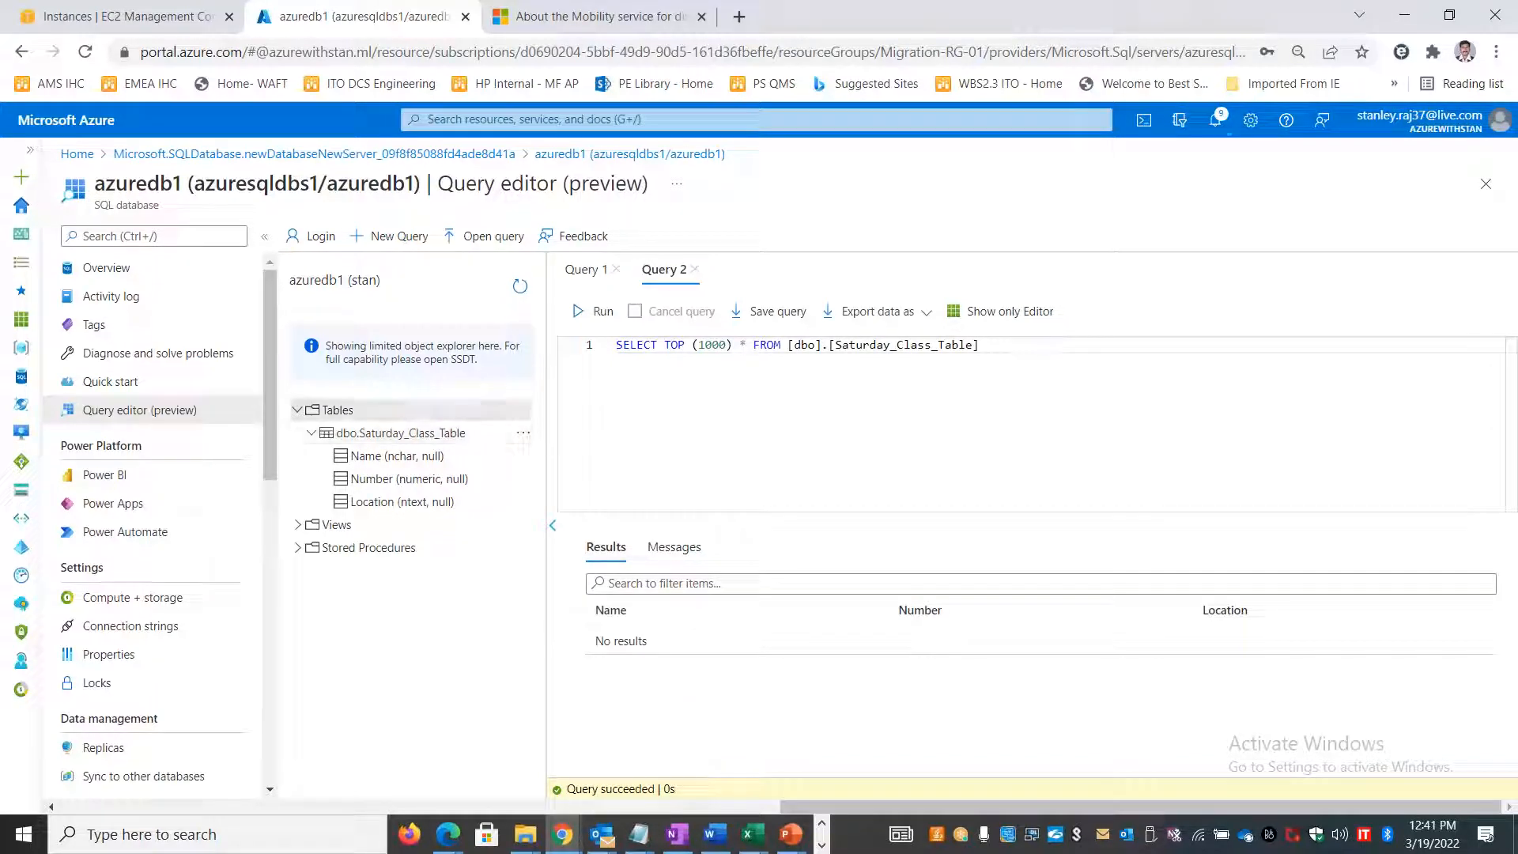
- Return to Data Migration Assistant in the full-size remote session and migrate the data of dbo.Saturday_Class_Table to azuredb1
key("alt+Tab")
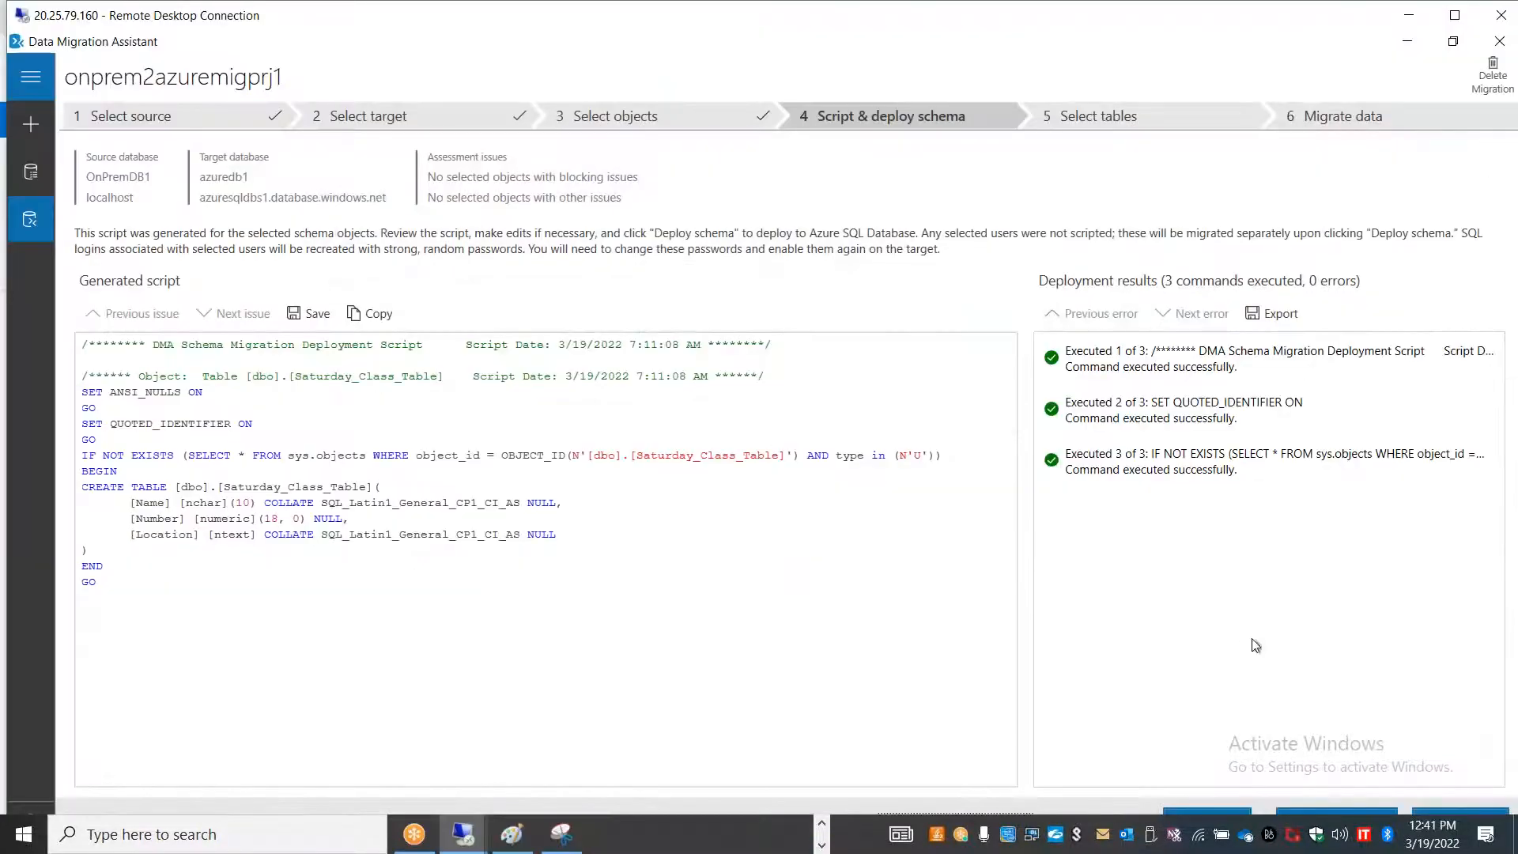
double_click(711, 19)
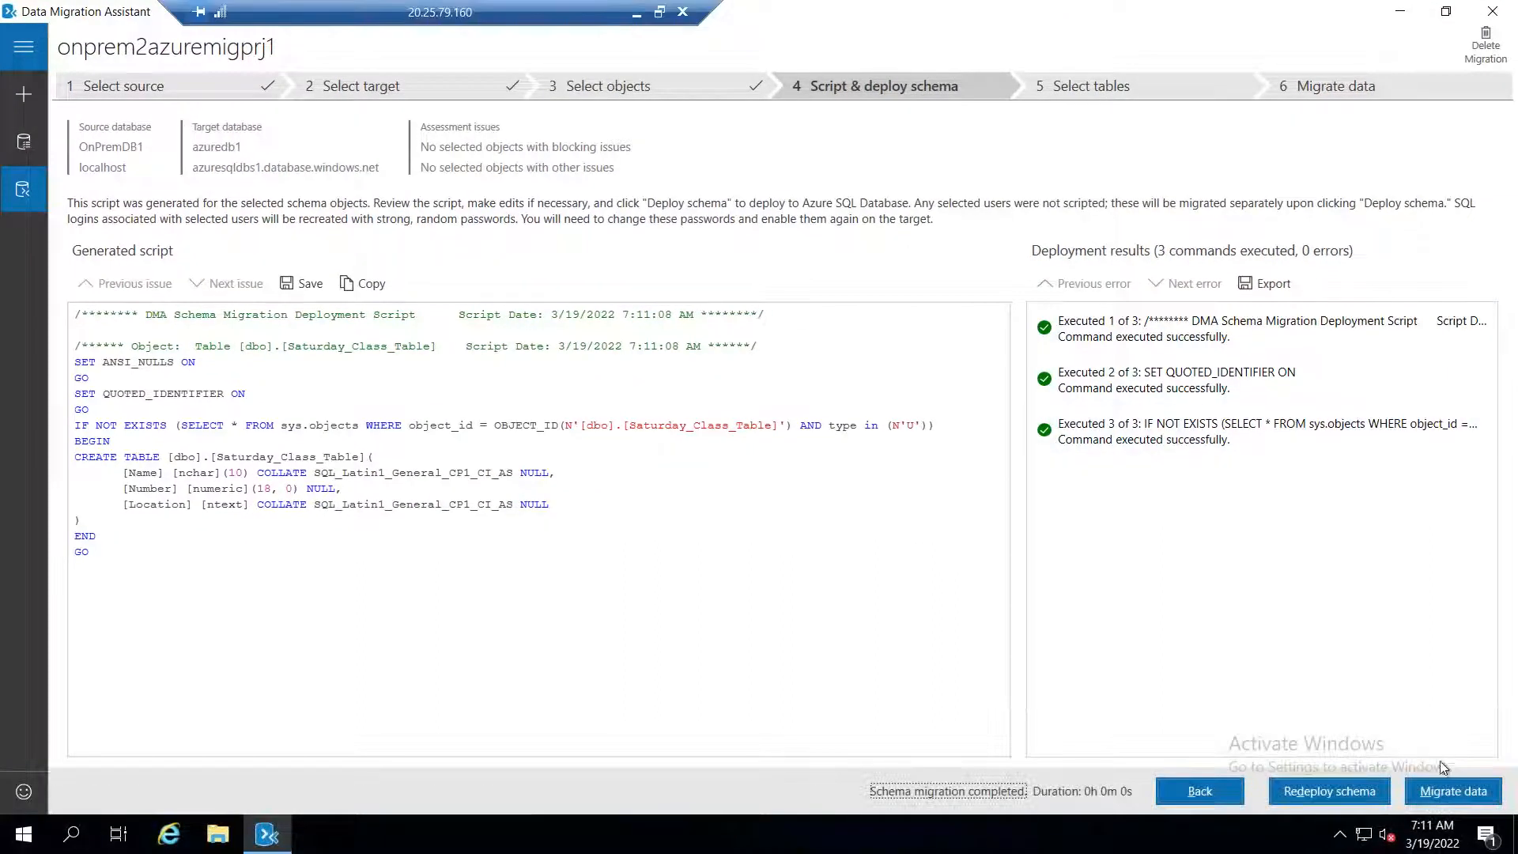
left_click(1443, 794)
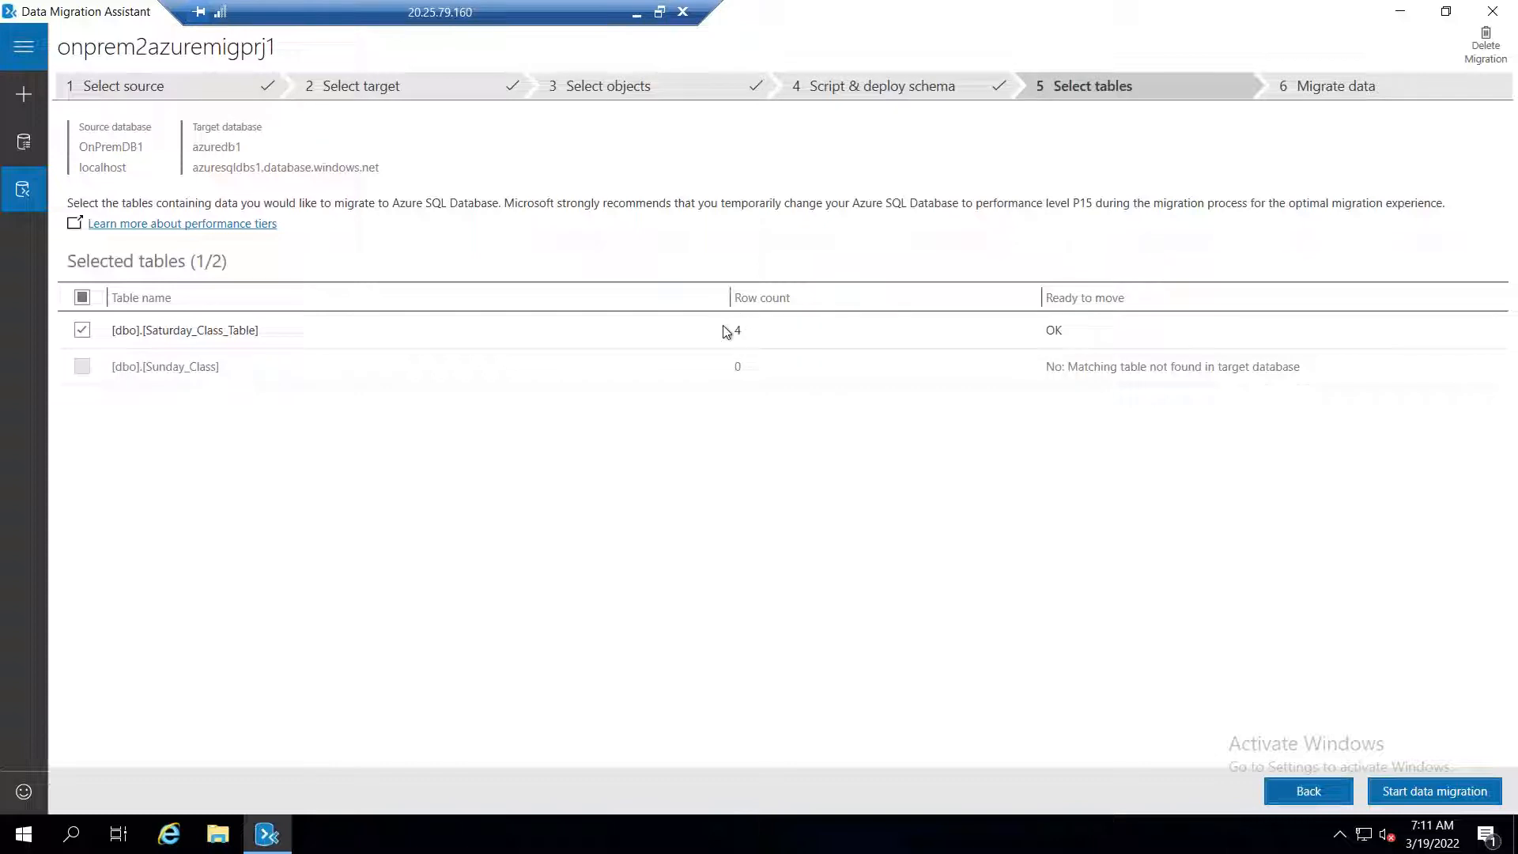
left_click(1417, 794)
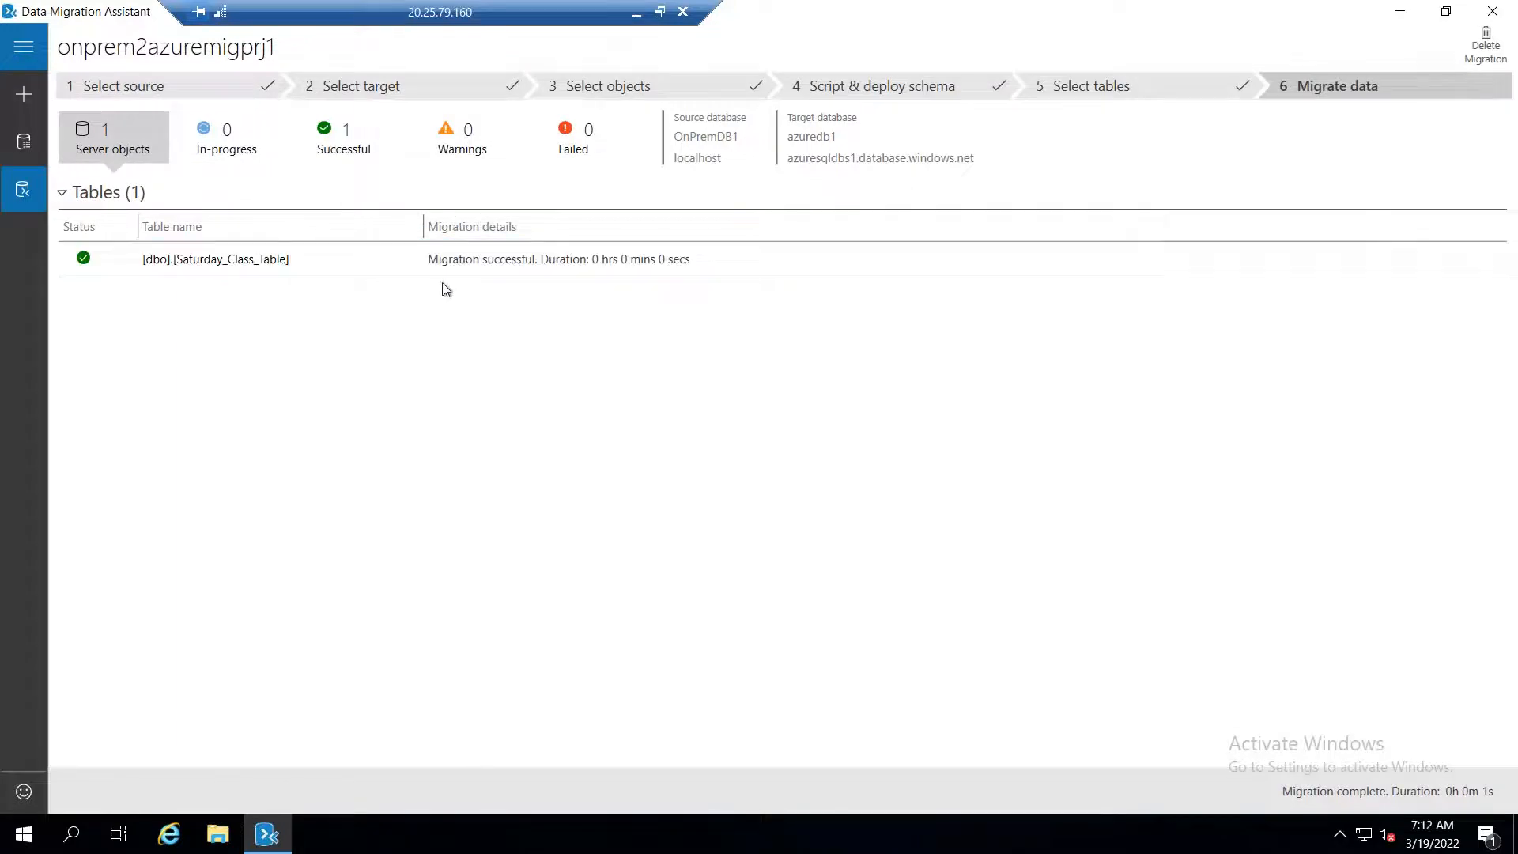
- Switch to the Azure portal and rerun the top 1000 rows query on dbo.Saturday_Class_Table
left_click(659, 12)
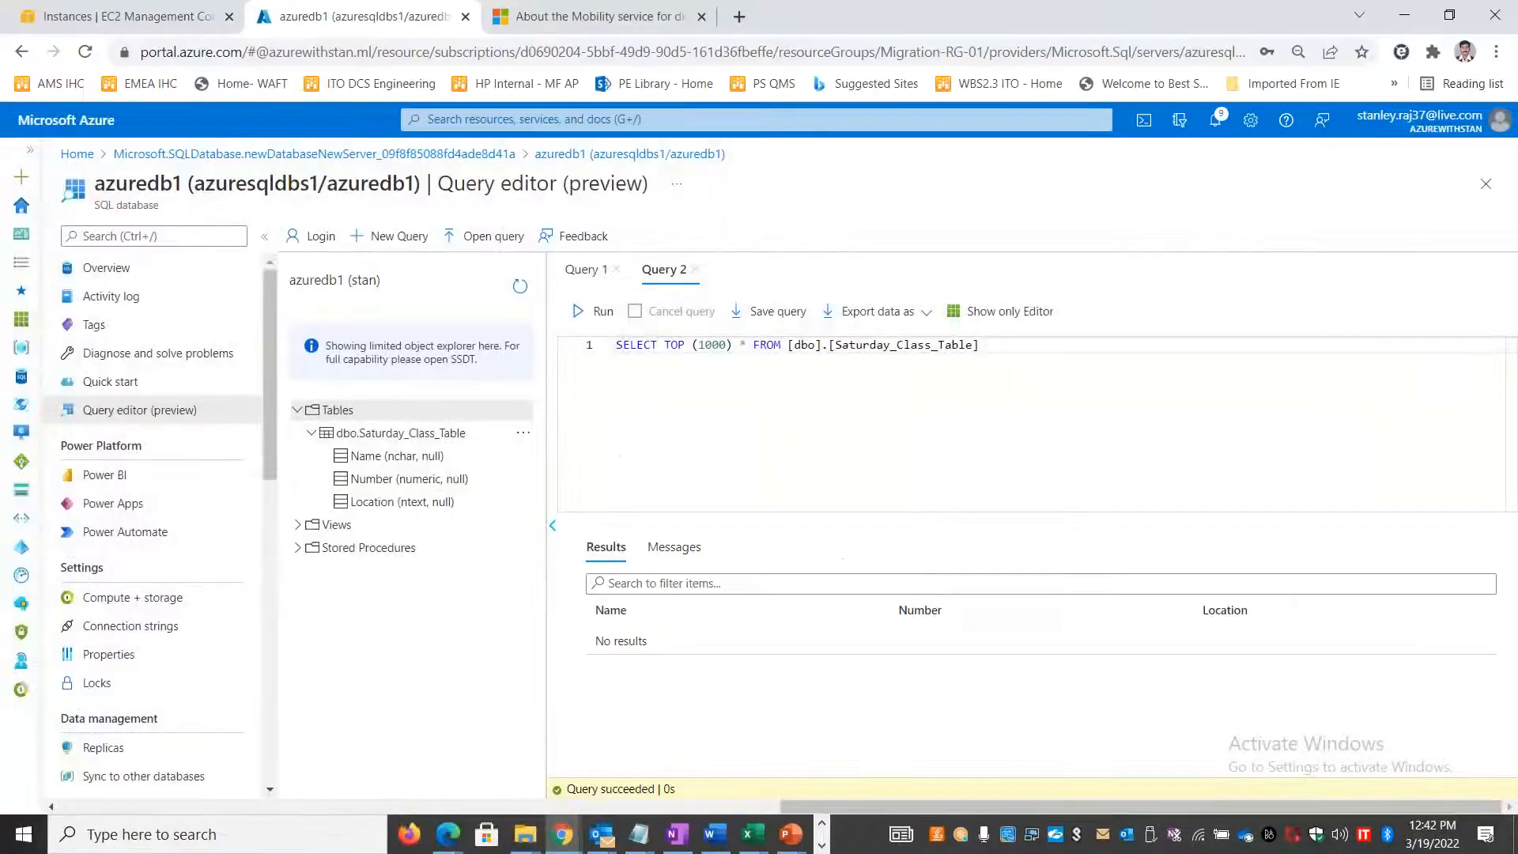
left_click(590, 313)
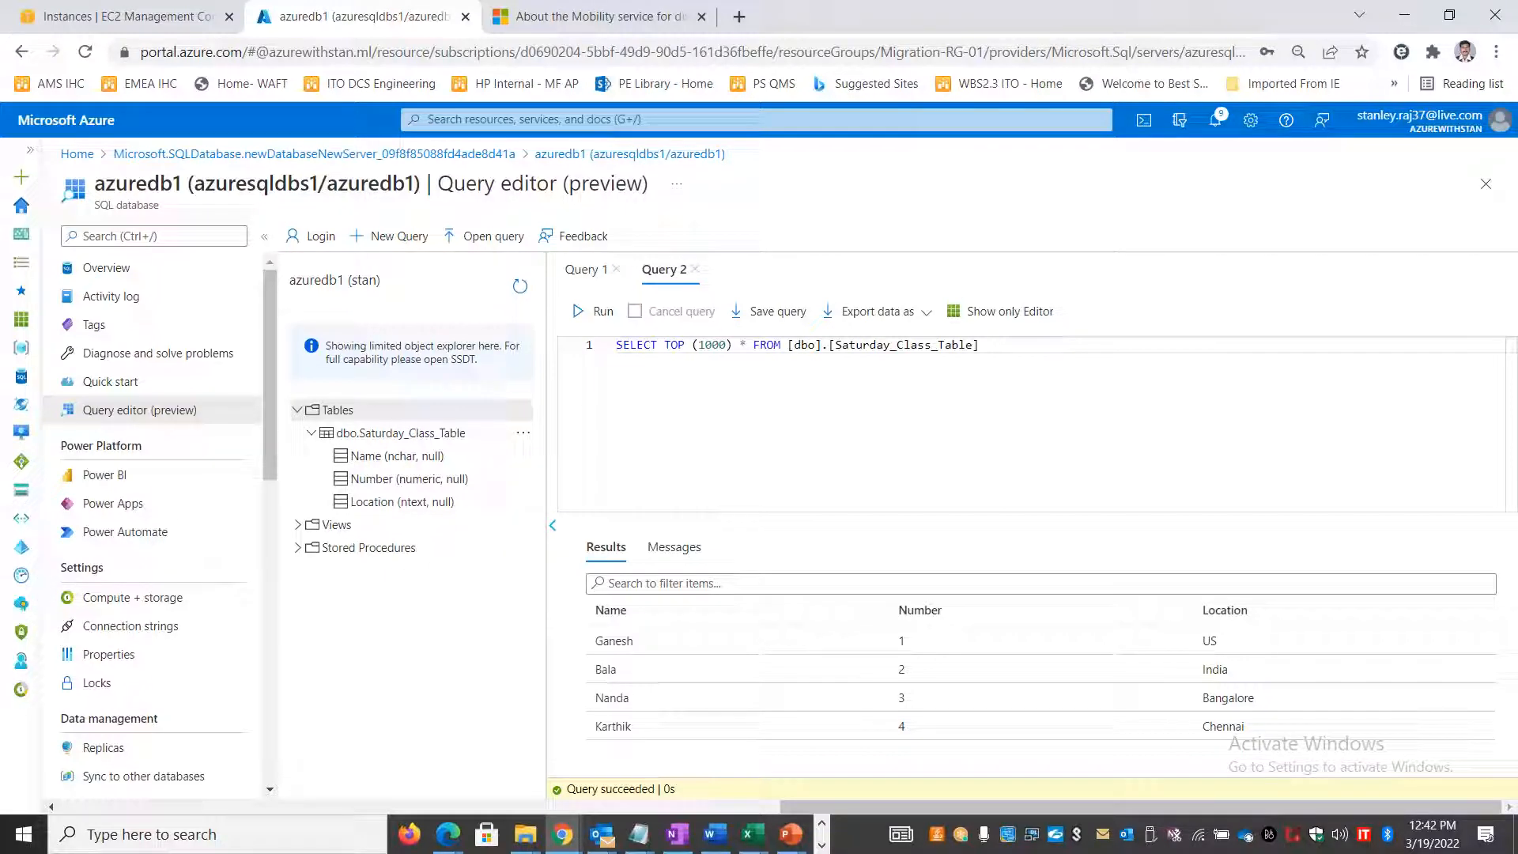
- Minimize Data Migration Assistant and the VM's remote desktop window to return to the query editor in the Azure portal
key("alt+Tab")
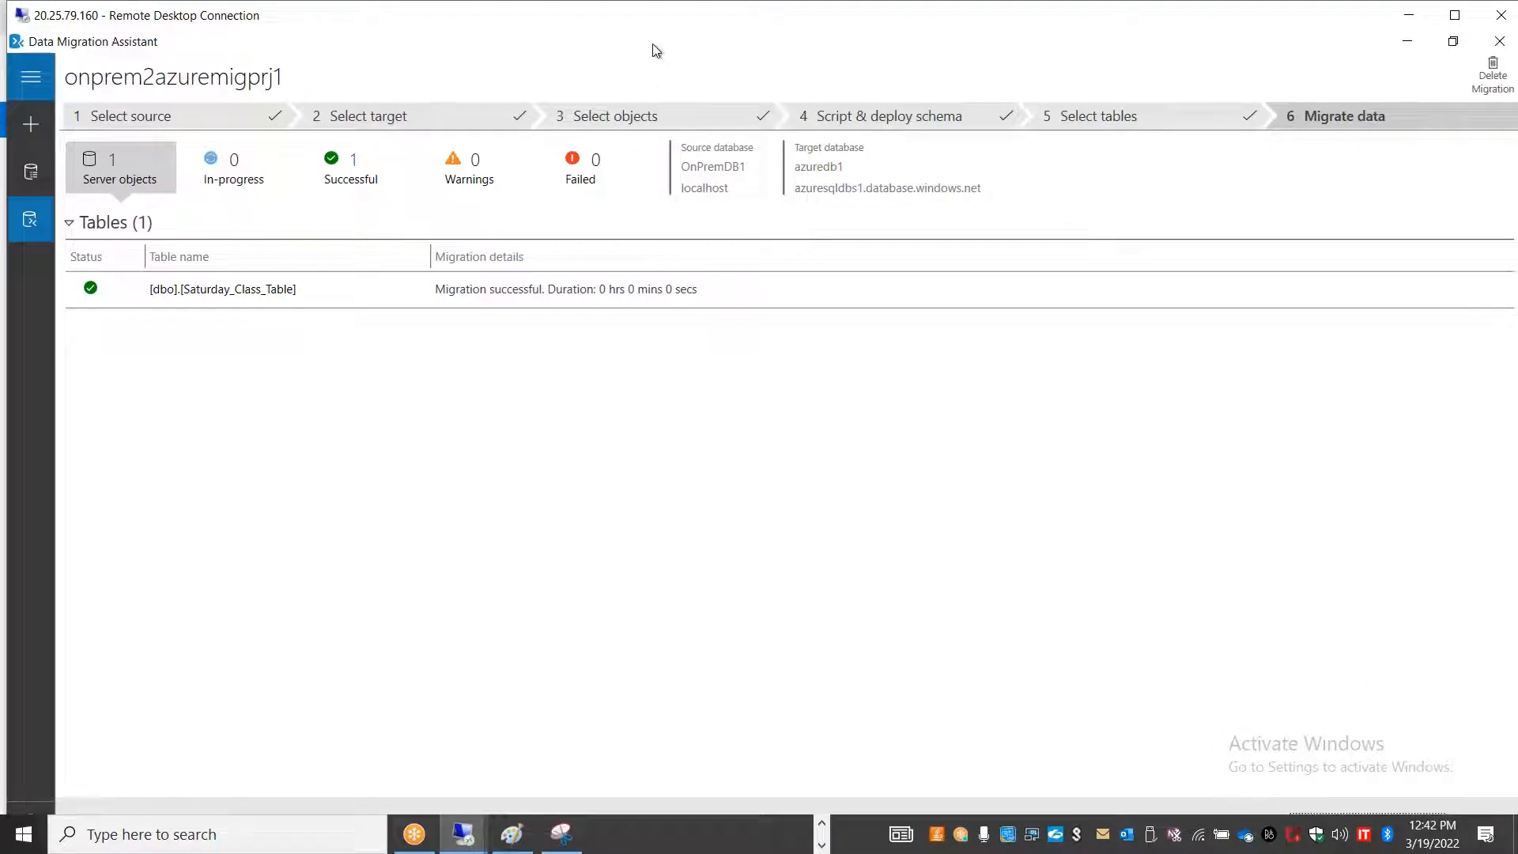
left_click(1407, 41)
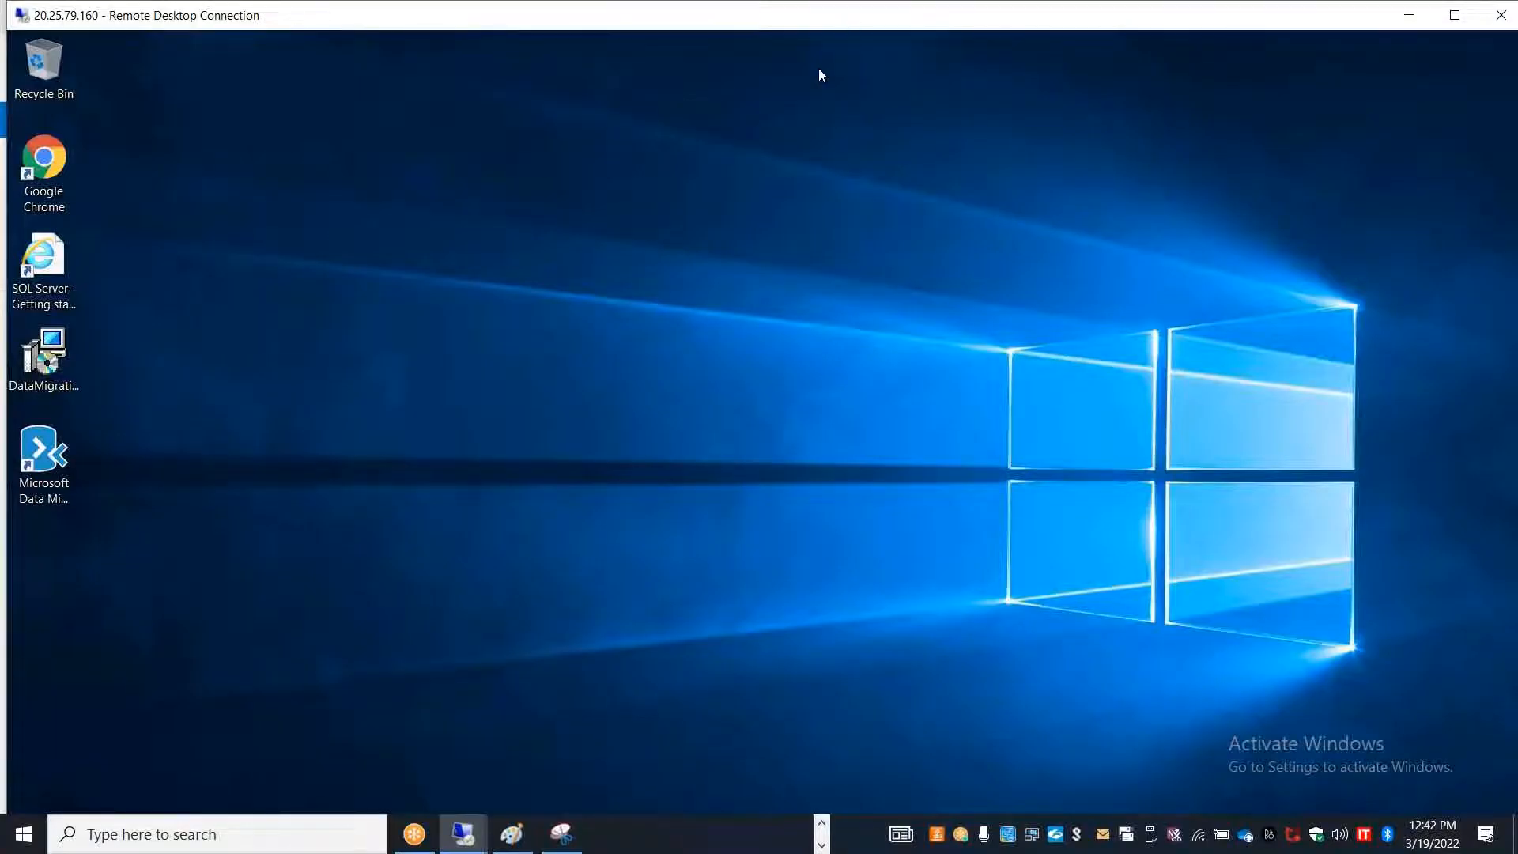
double_click(818, 16)
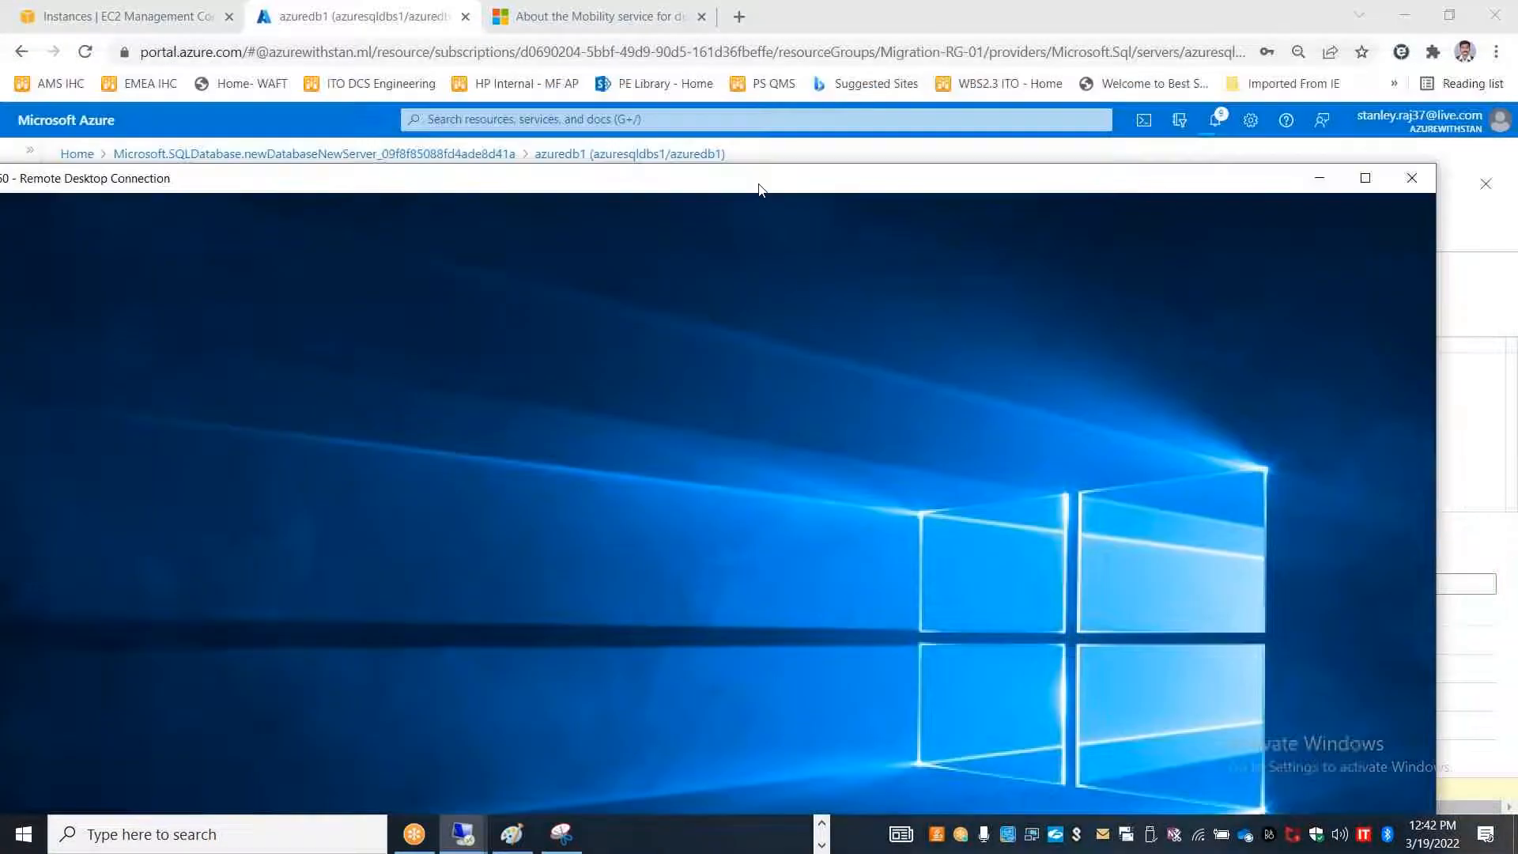
left_click(1315, 181)
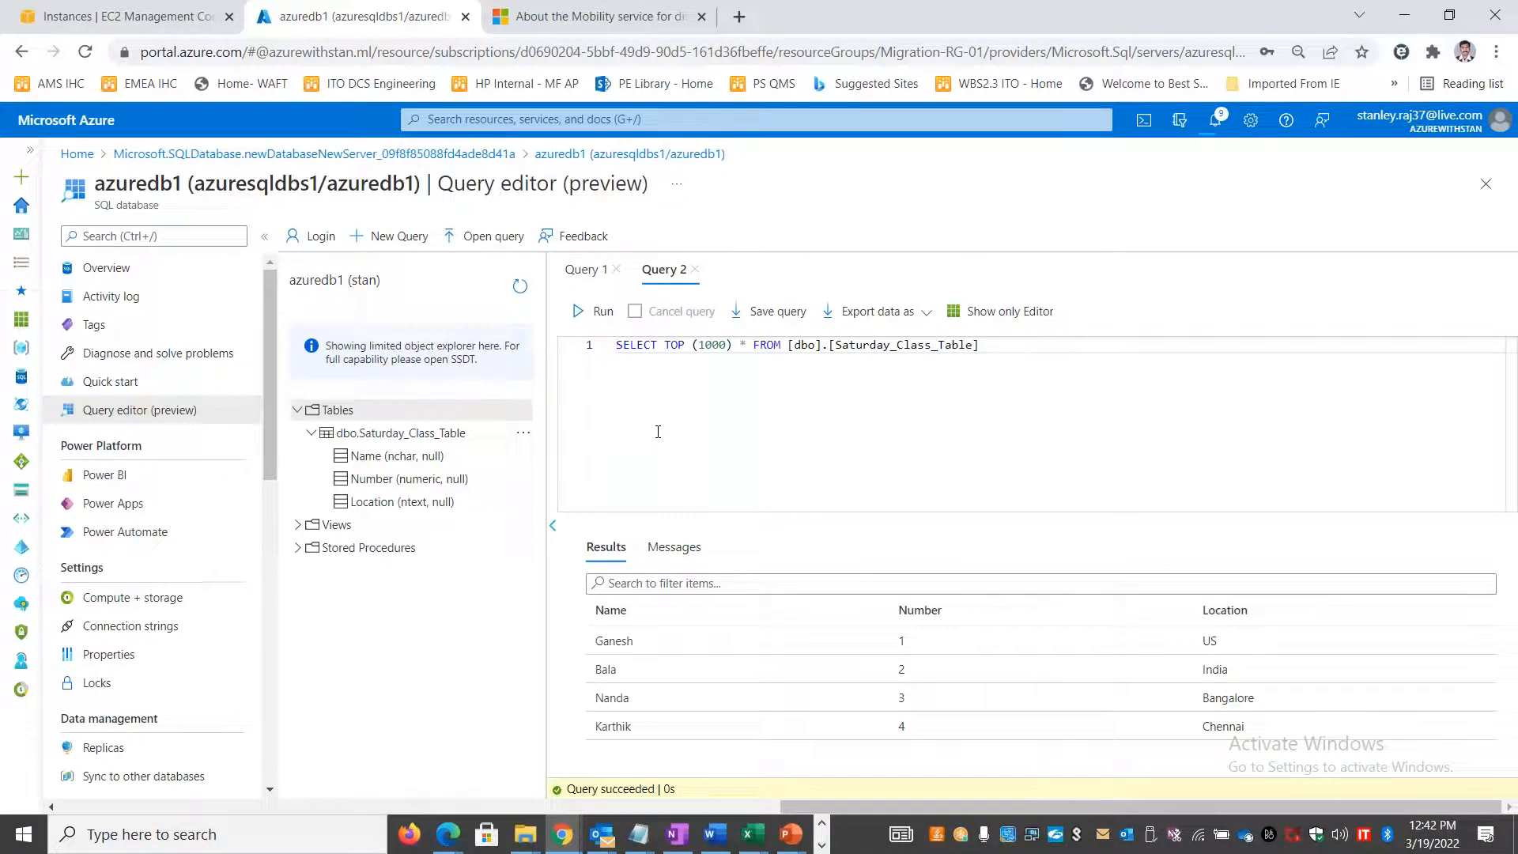
- Leave azuredb1's query editor, discarding the unsaved edits, and return to the Azure portal home page
left_click(664, 155)
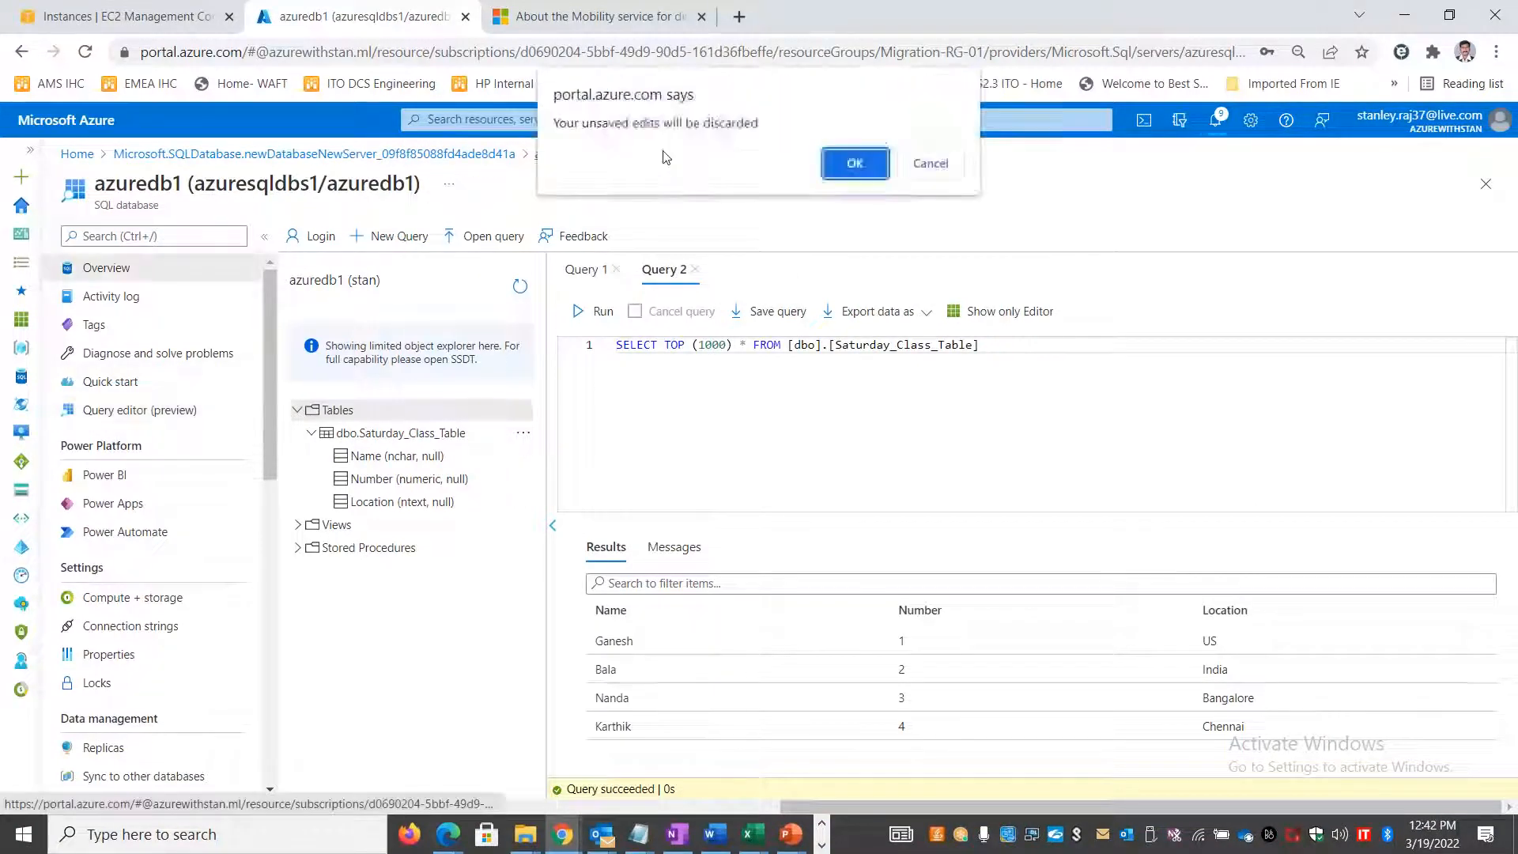
left_click(885, 169)
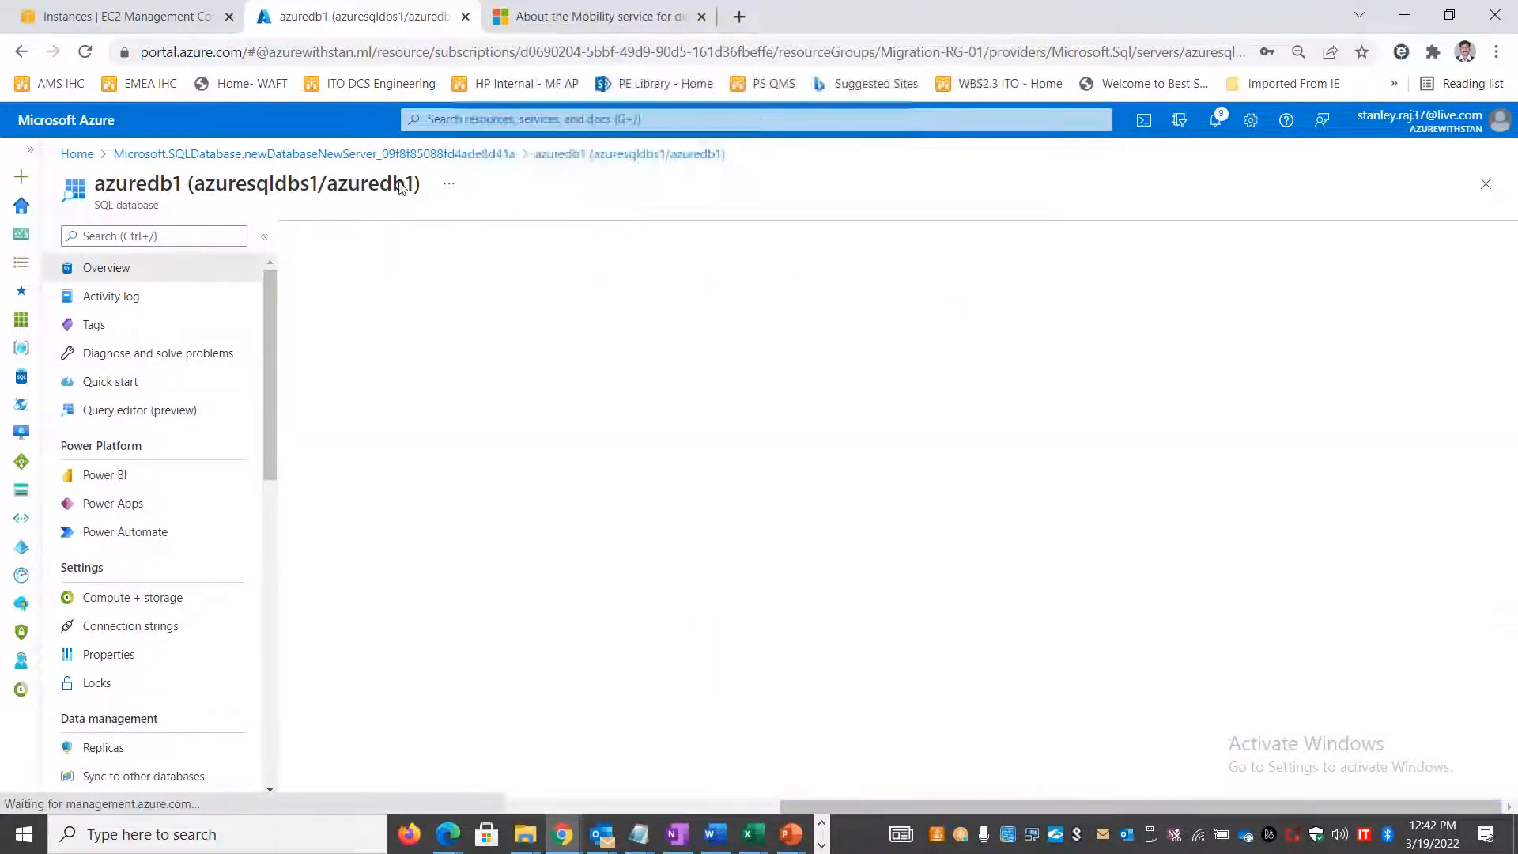
left_click(182, 155)
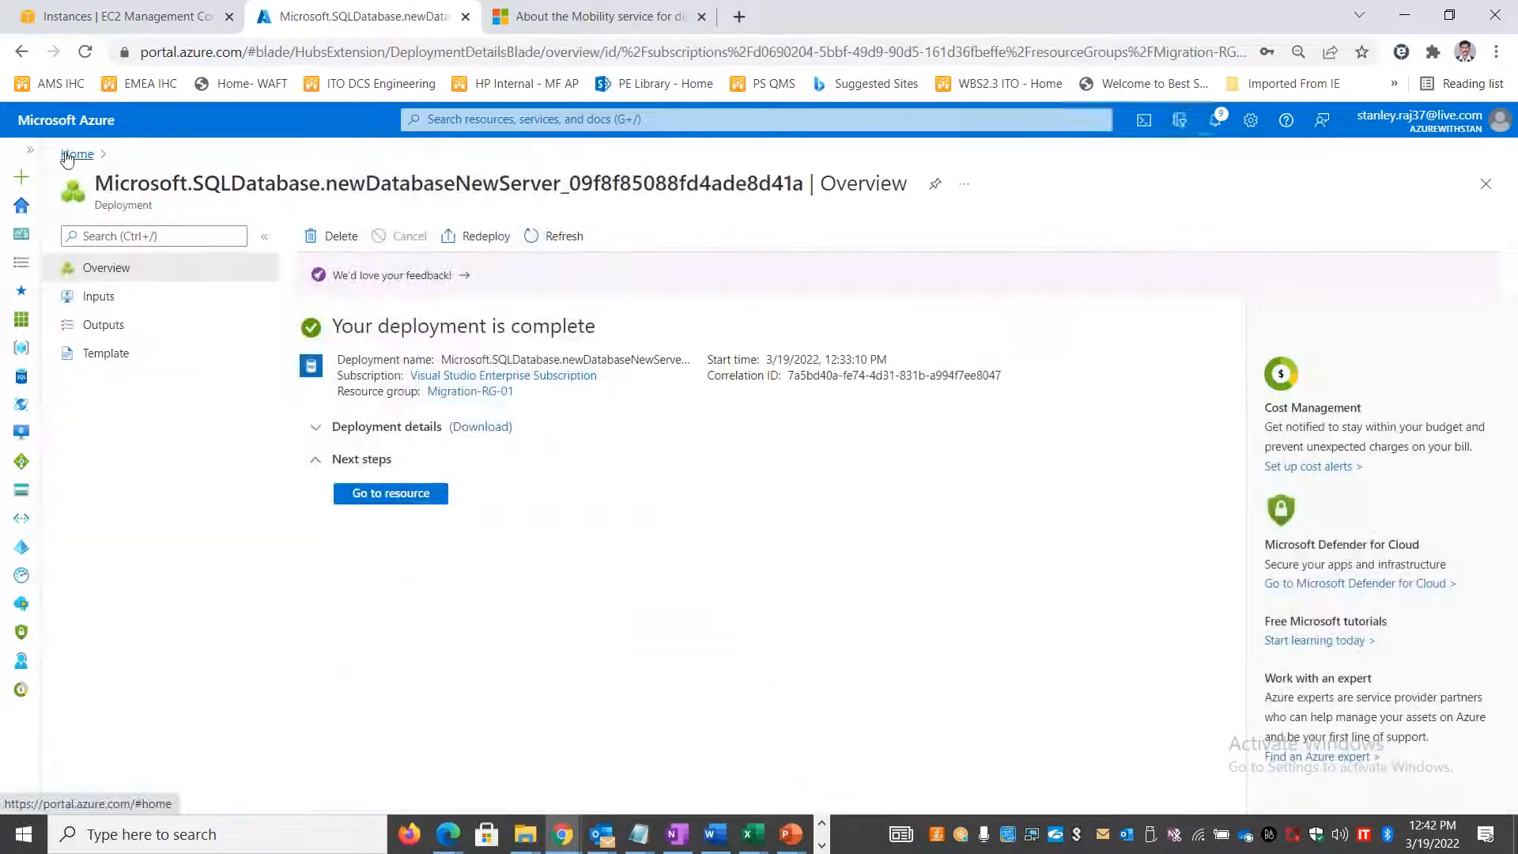
left_click(77, 153)
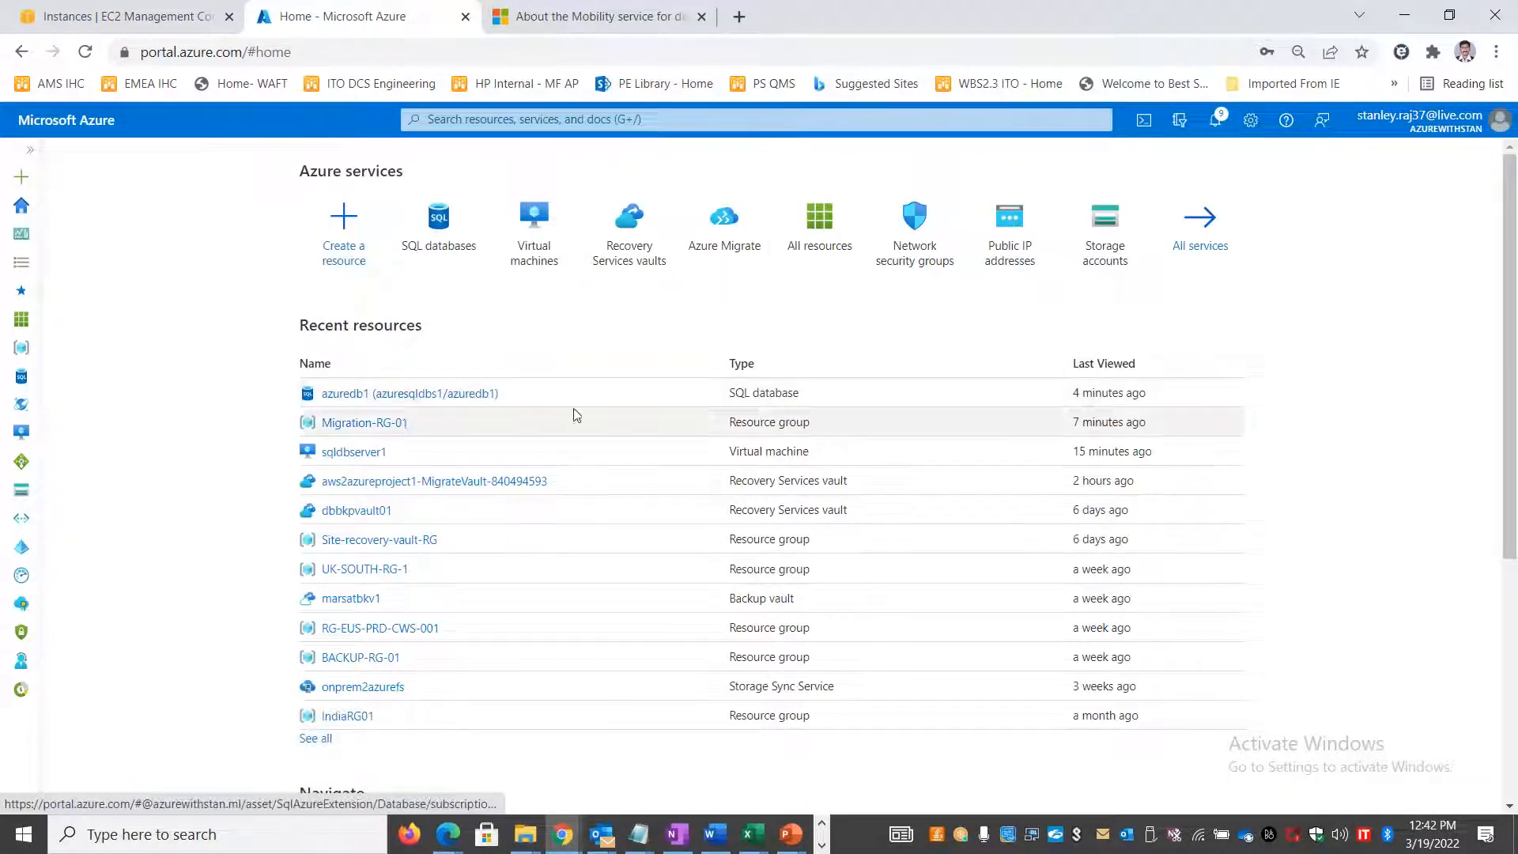
- Open the replicated item AMZWEBSRV1 in the Recovery Services vault aws2azureproject1-MigrateVault-840494593 and check its current RPO
left_click(637, 265)
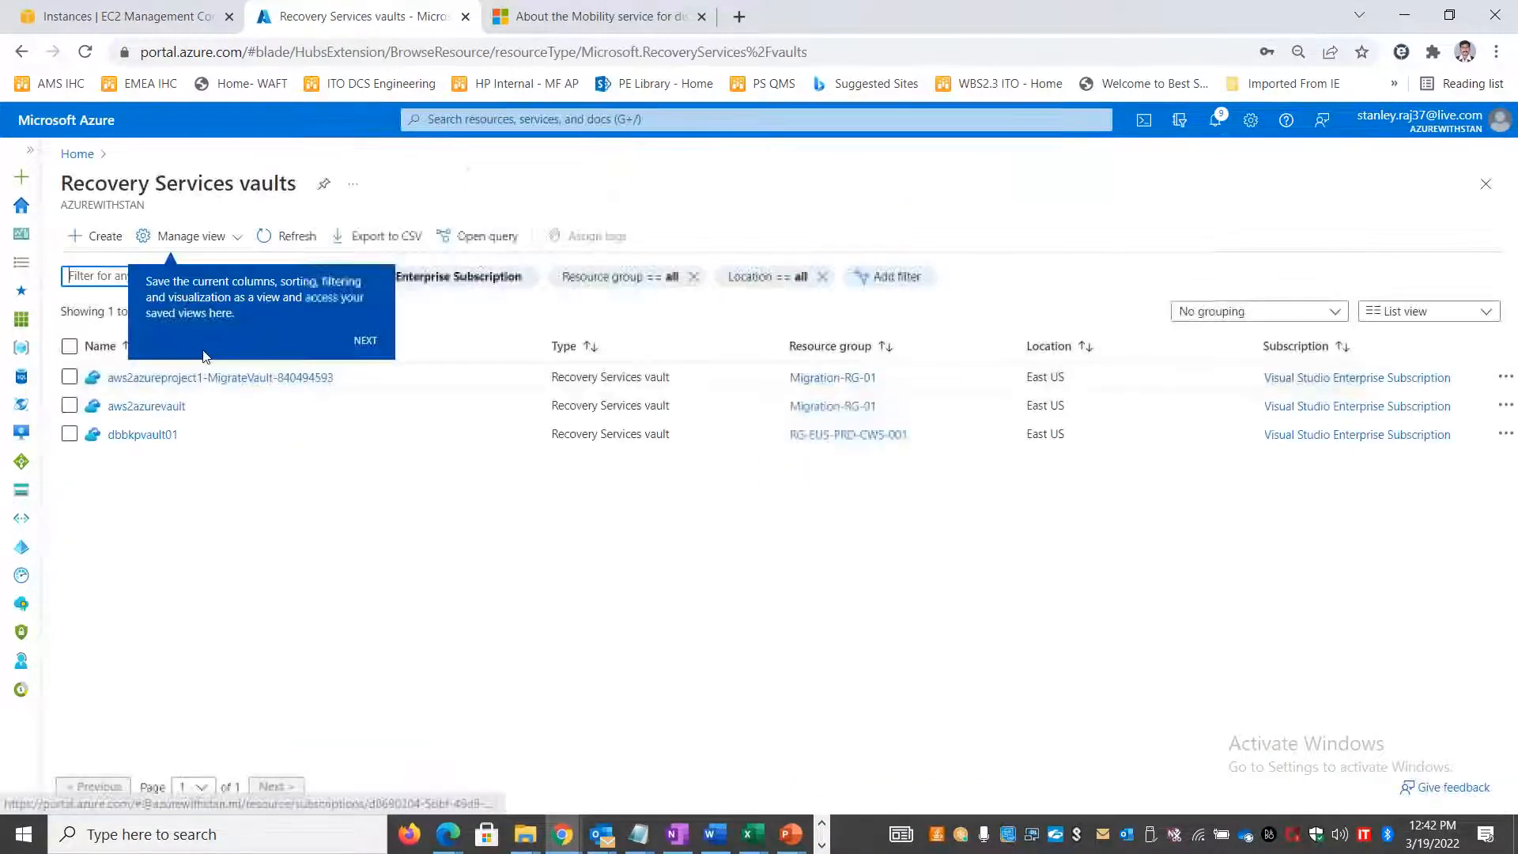
left_click(186, 376)
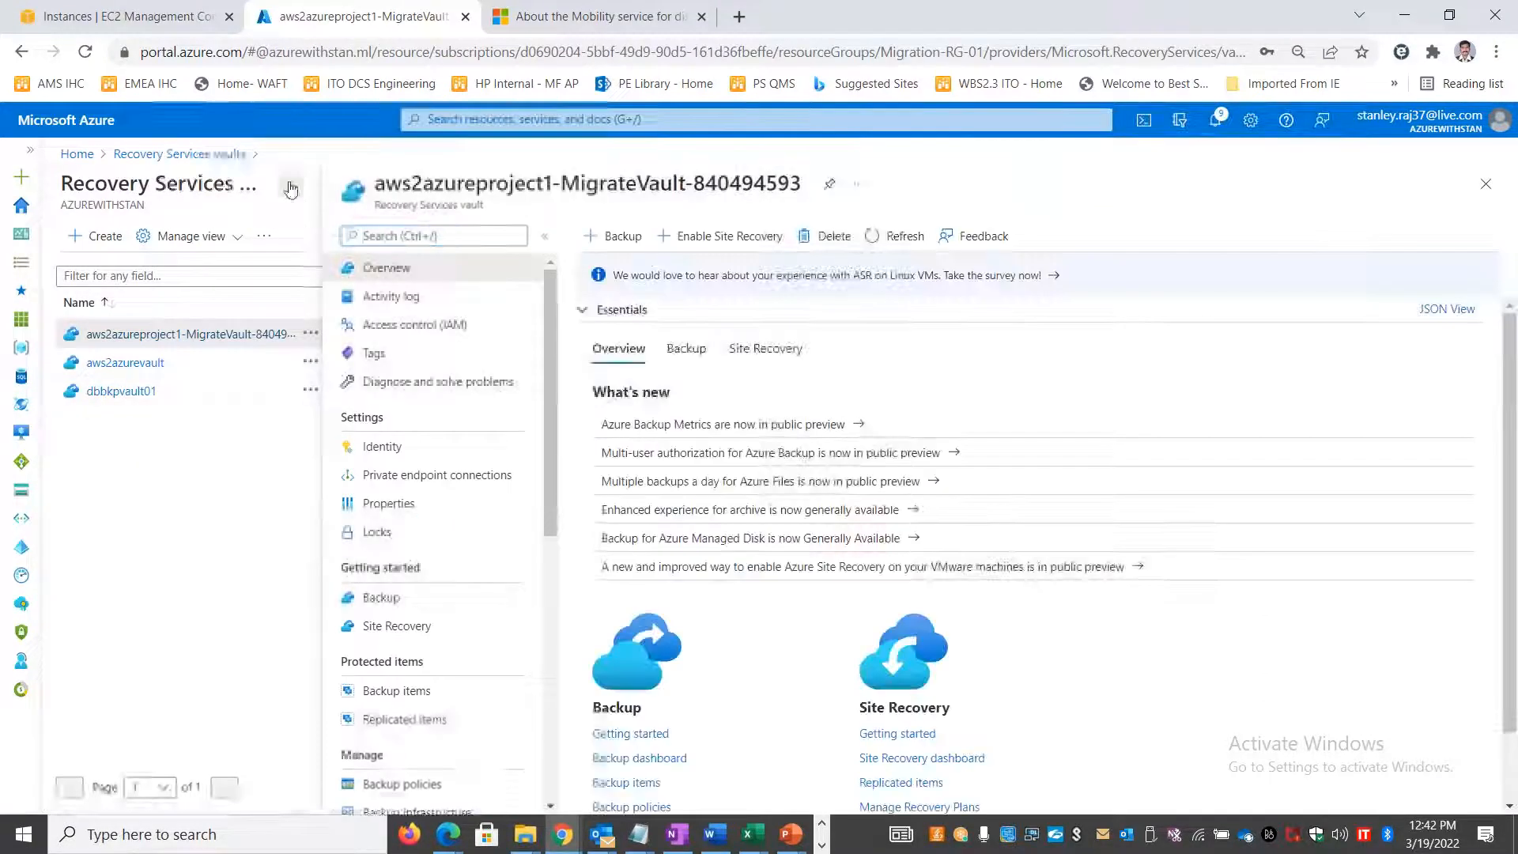
left_click(175, 723)
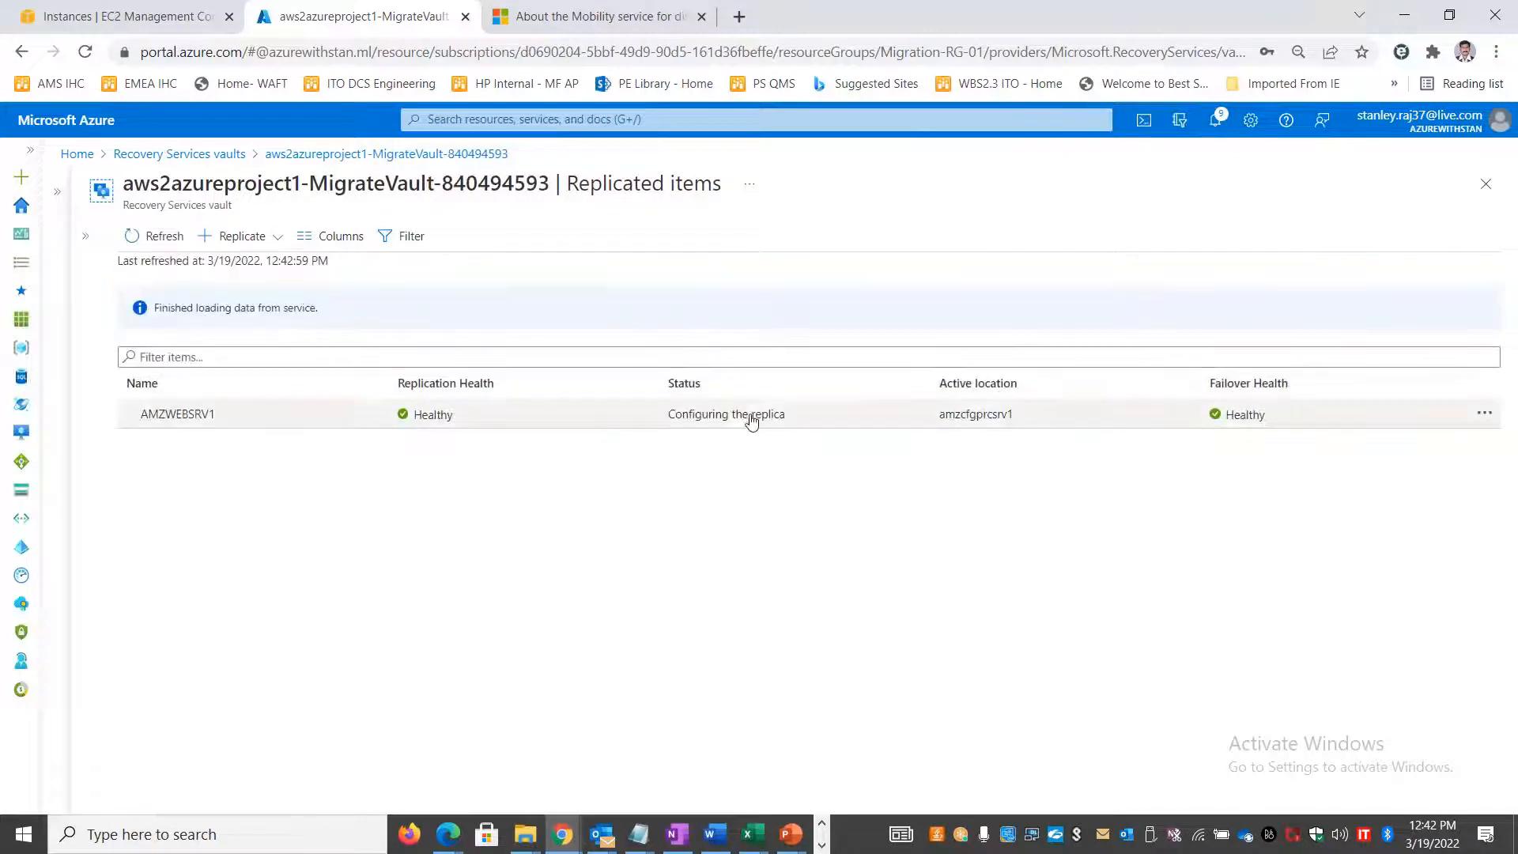
left_click(747, 413)
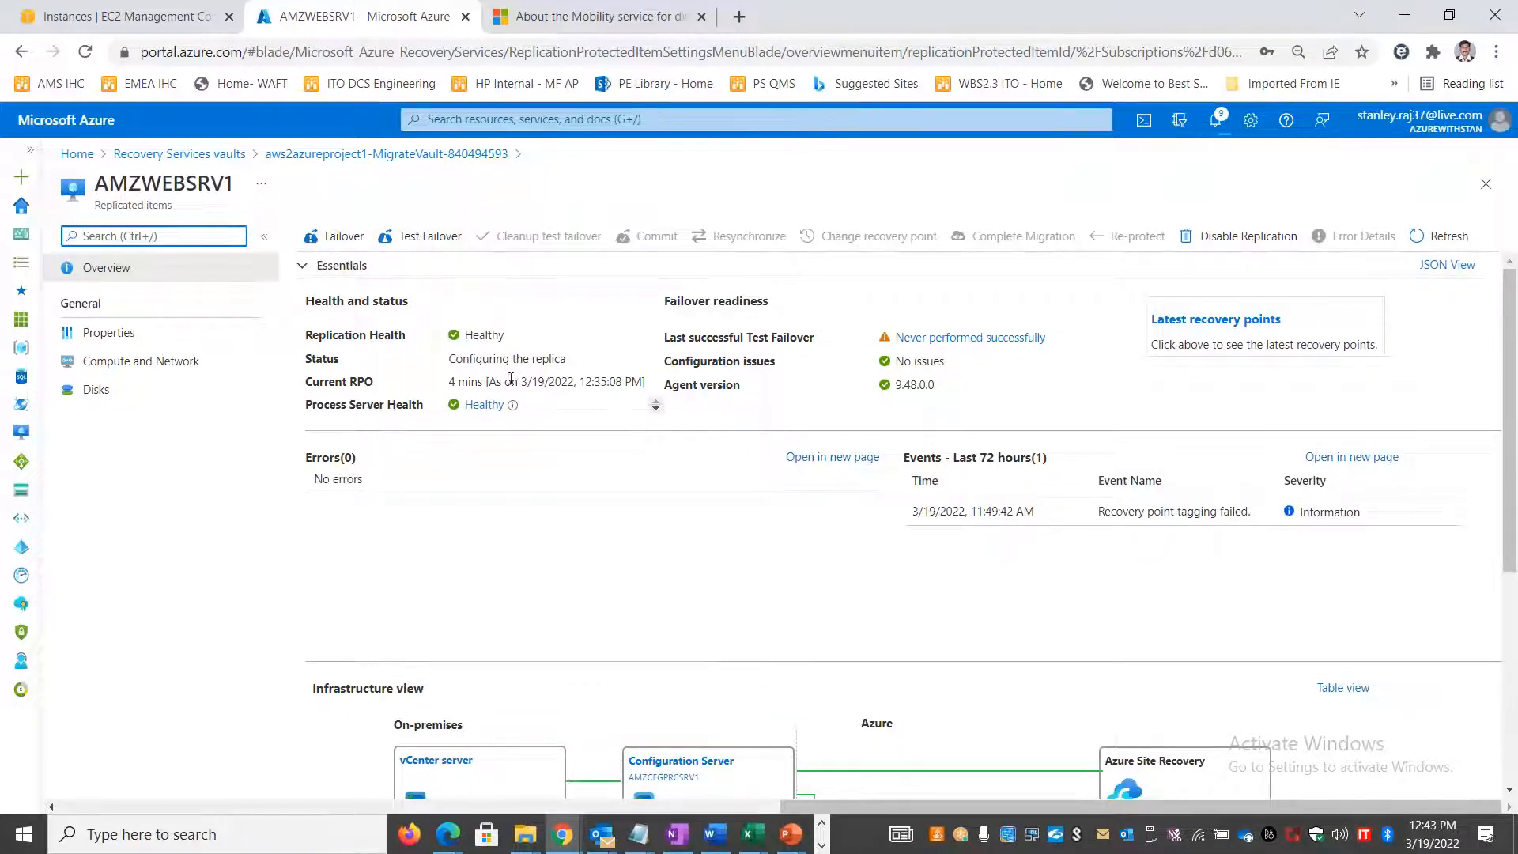
left_click_drag(459, 381, 570, 382)
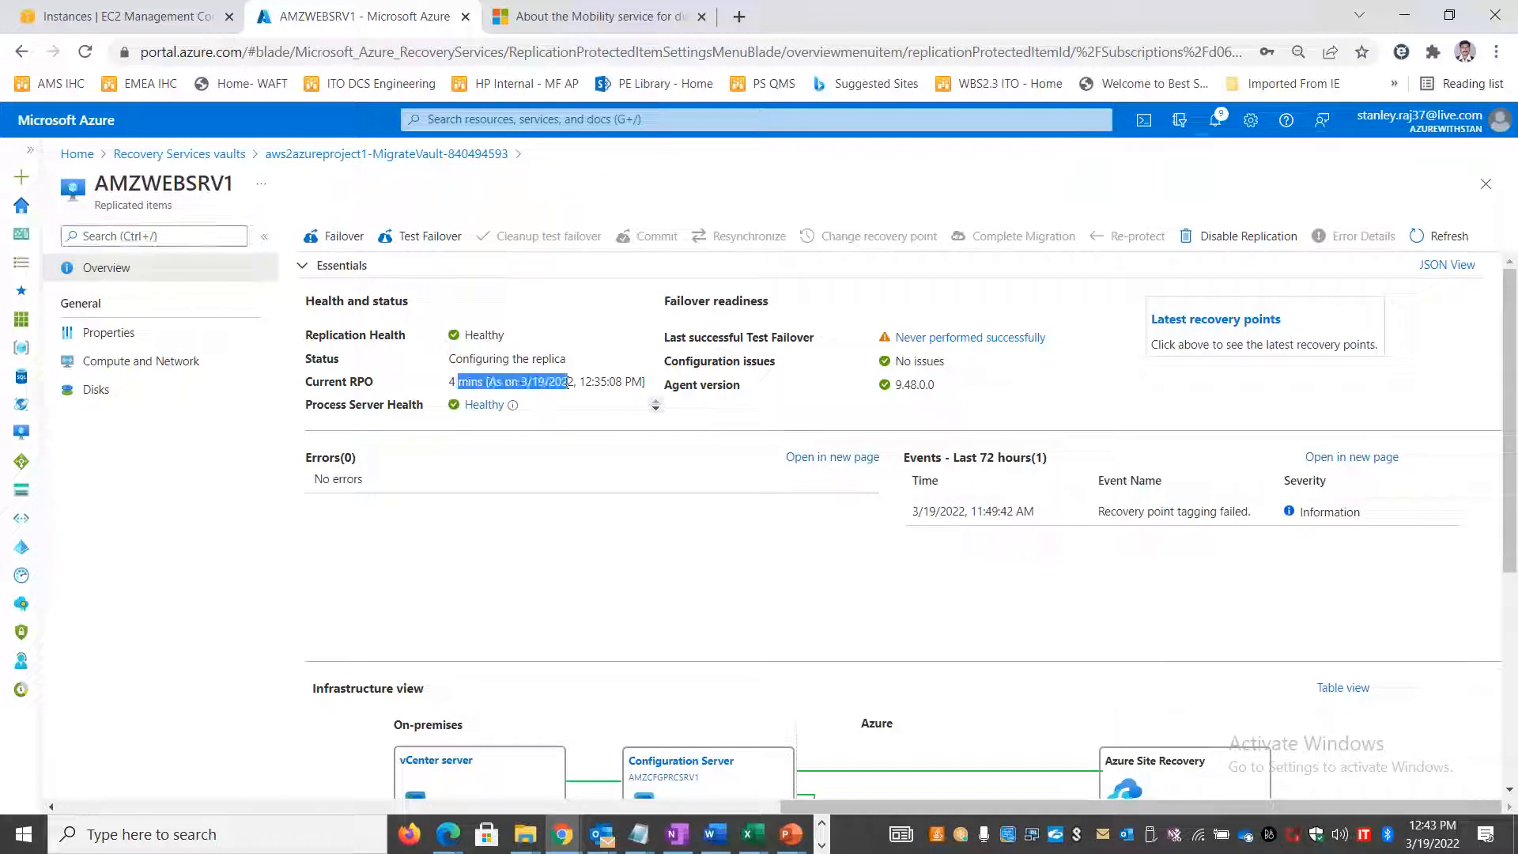
- Check AMZWEBSRV1's failover page, latest recovery points and test failover page, returning to its overview
left_click(328, 239)
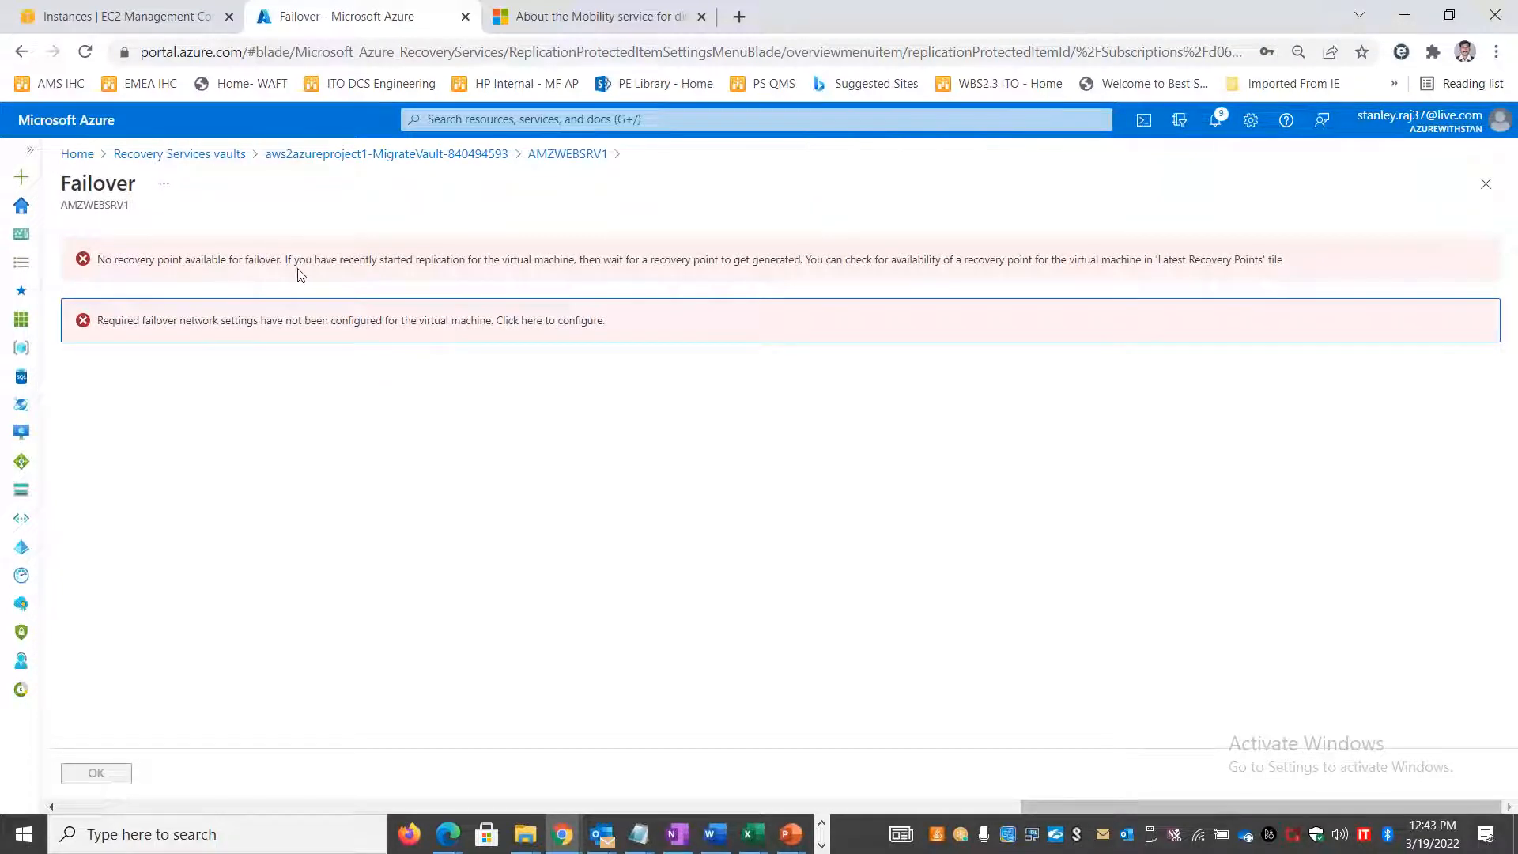
left_click(567, 154)
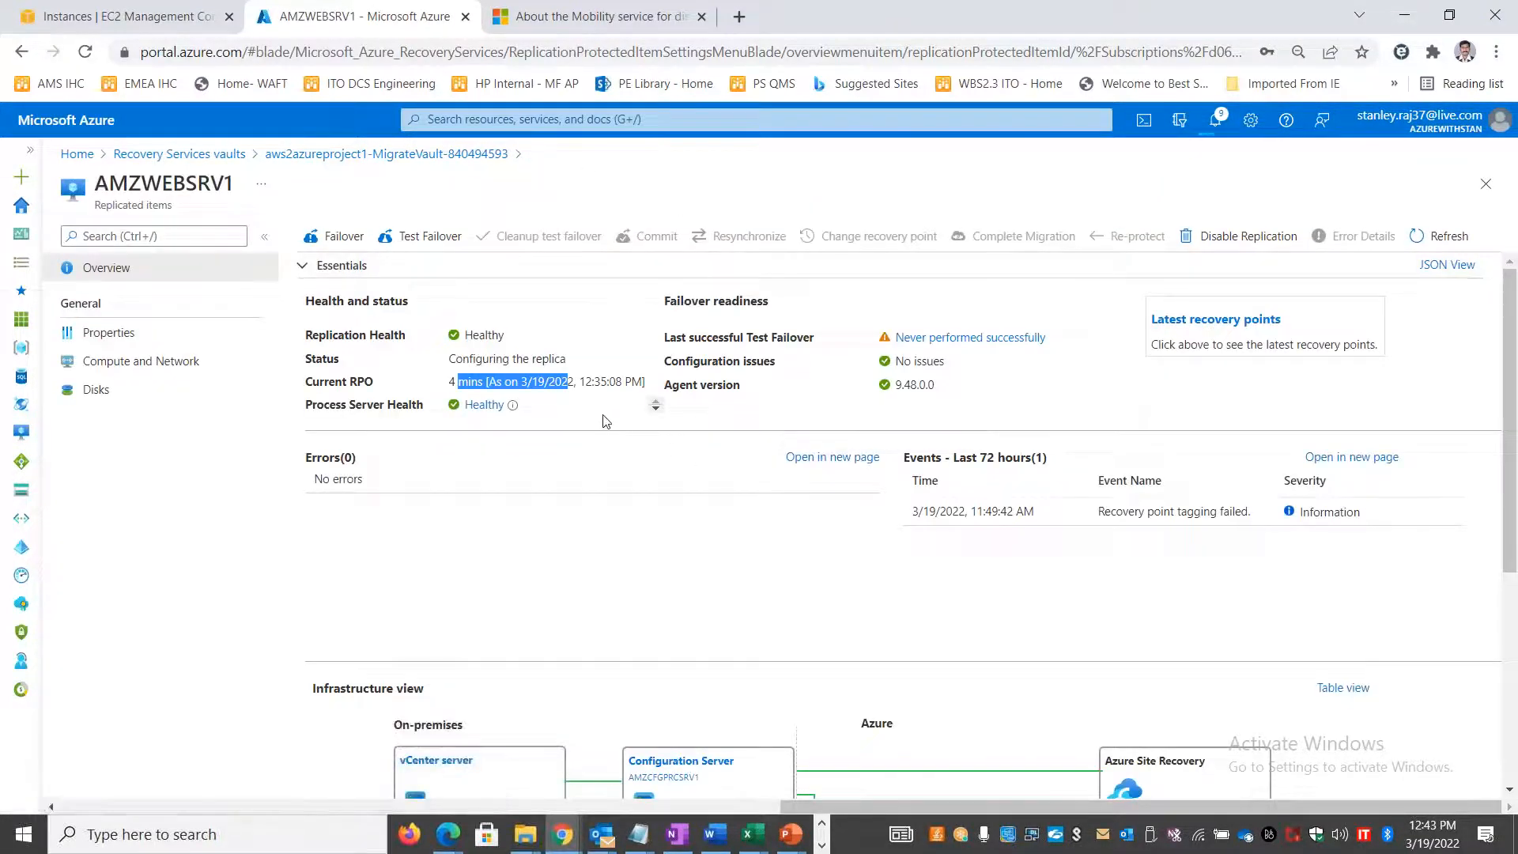
left_click(533, 328)
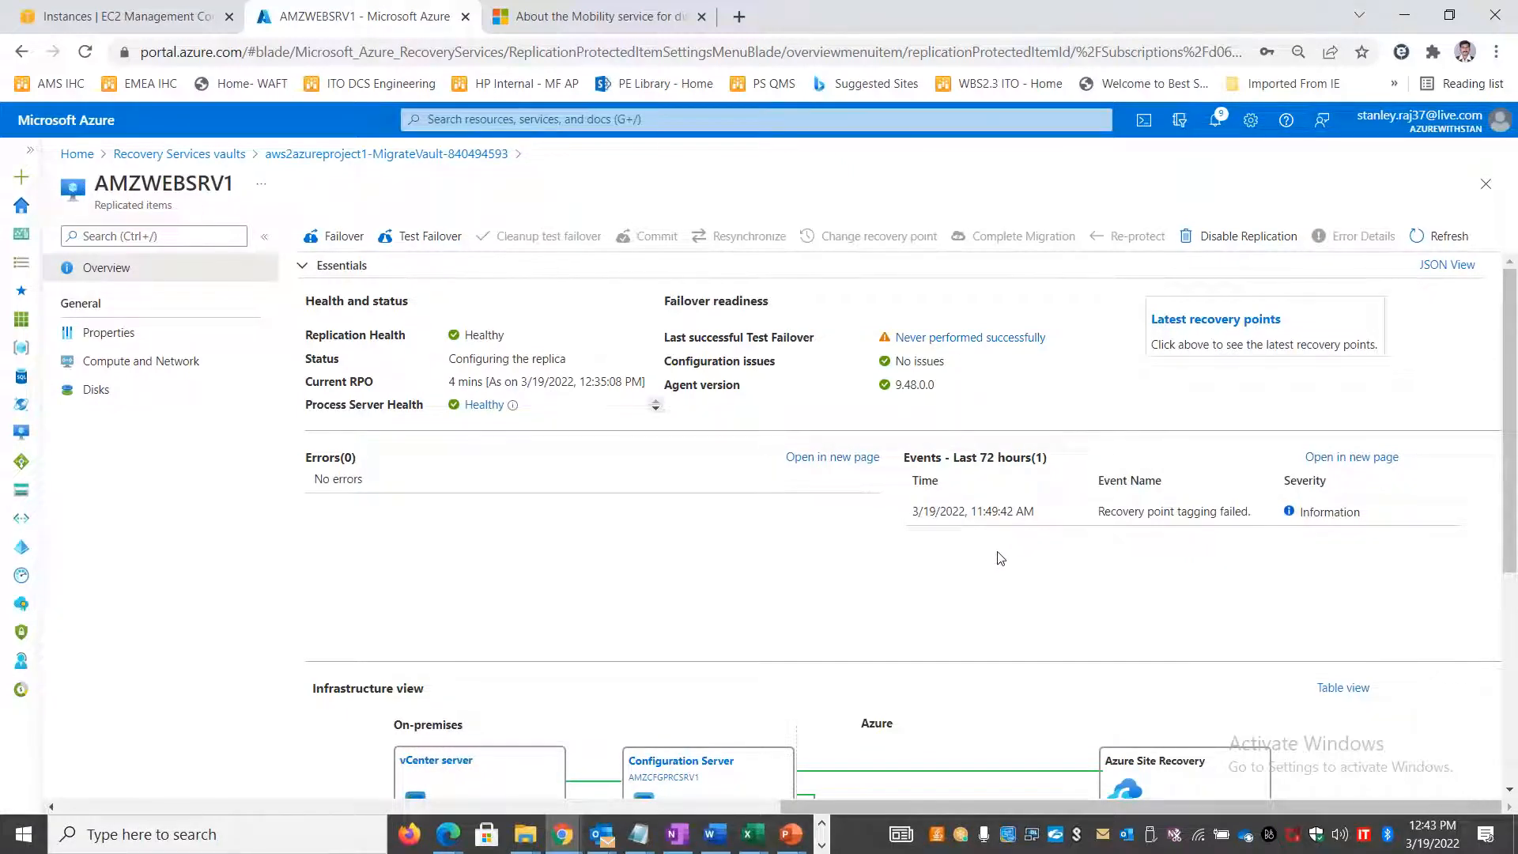
left_click(1215, 335)
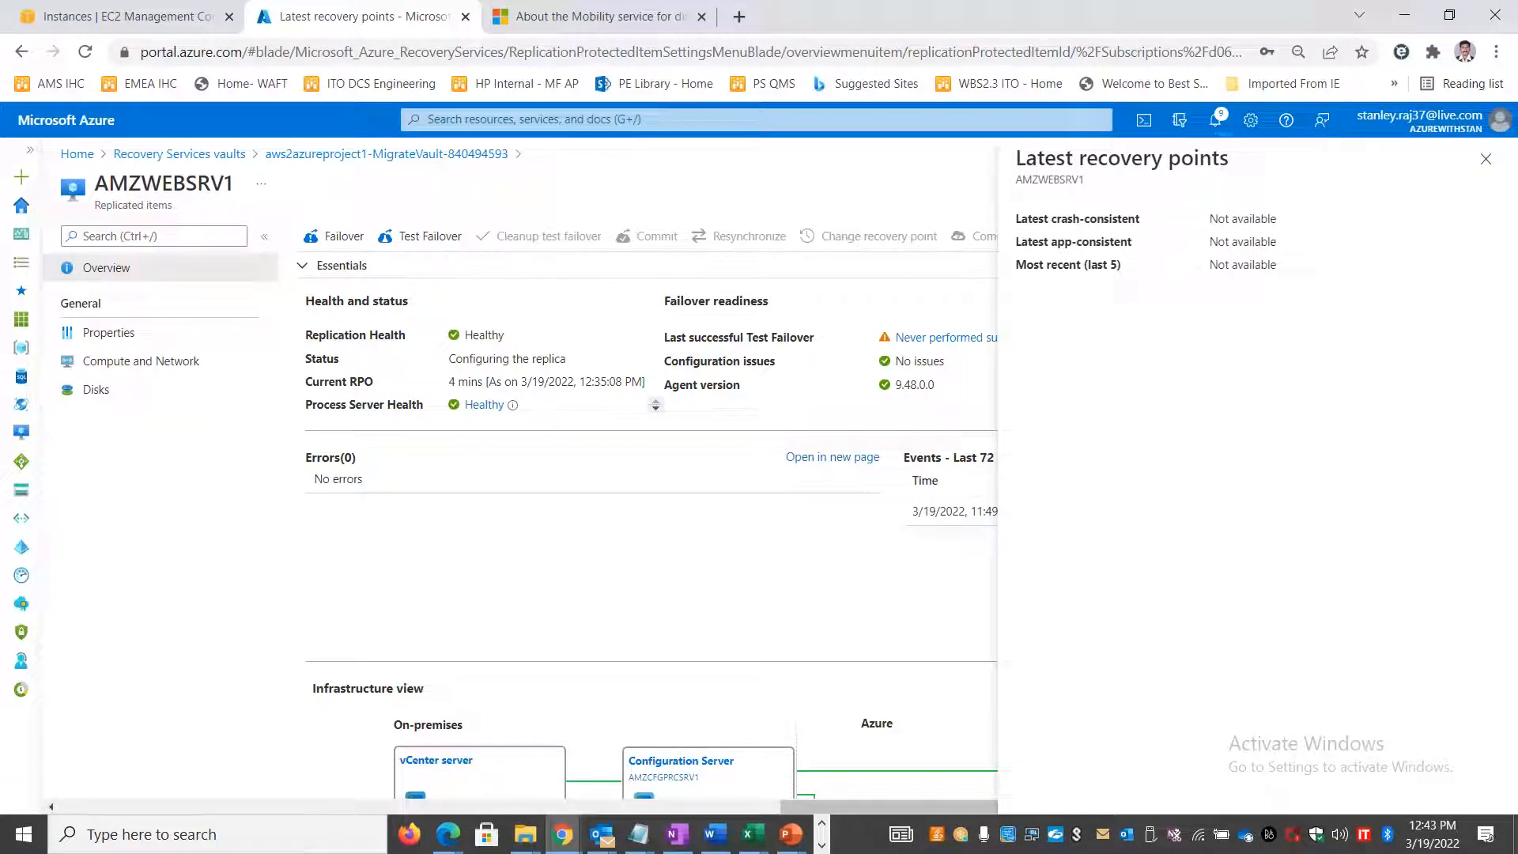
left_click(1487, 161)
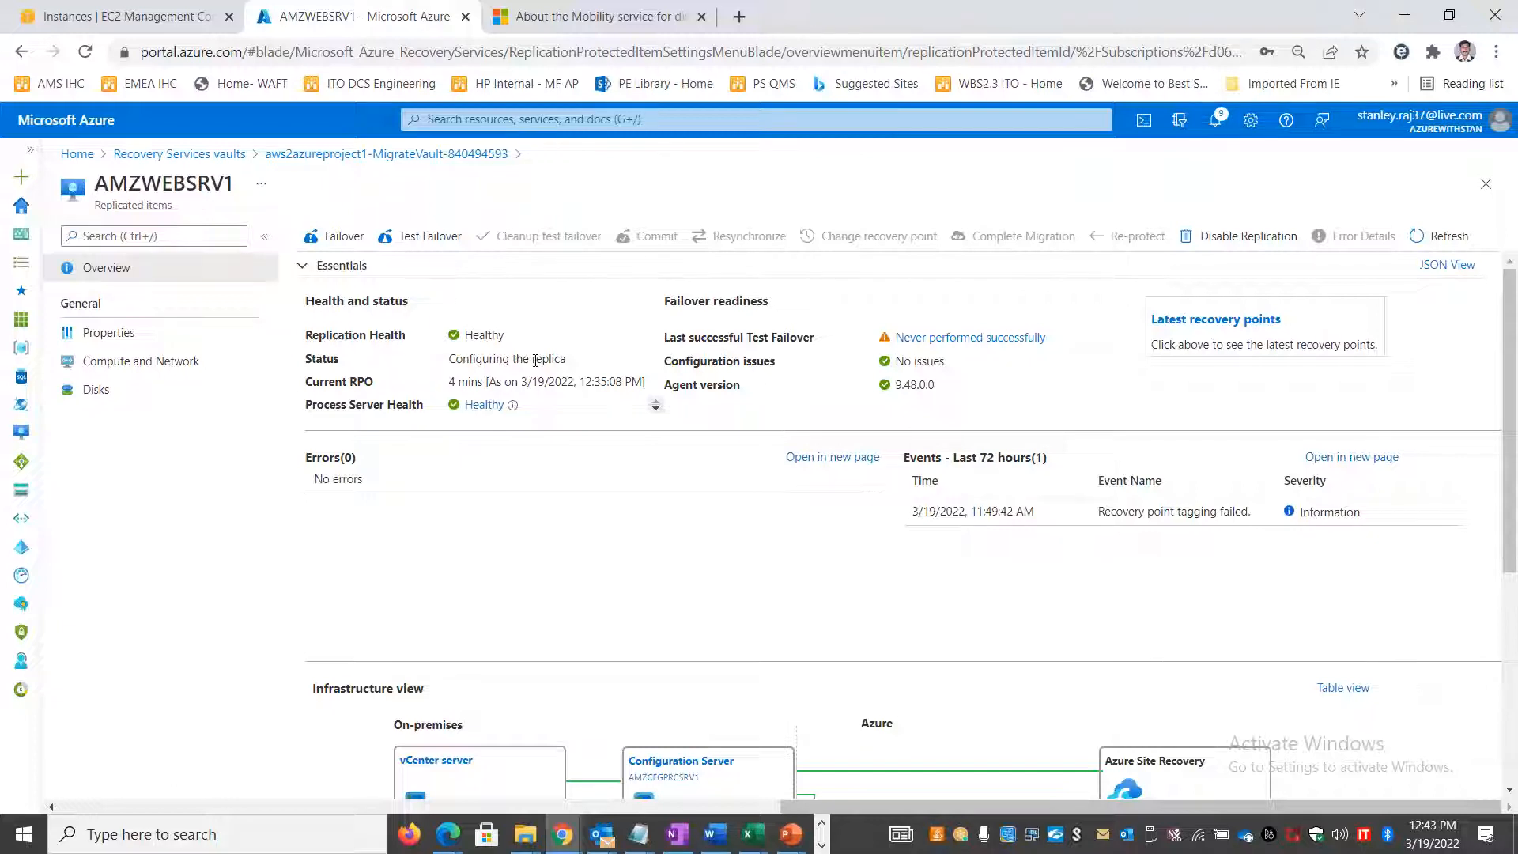
left_click(419, 237)
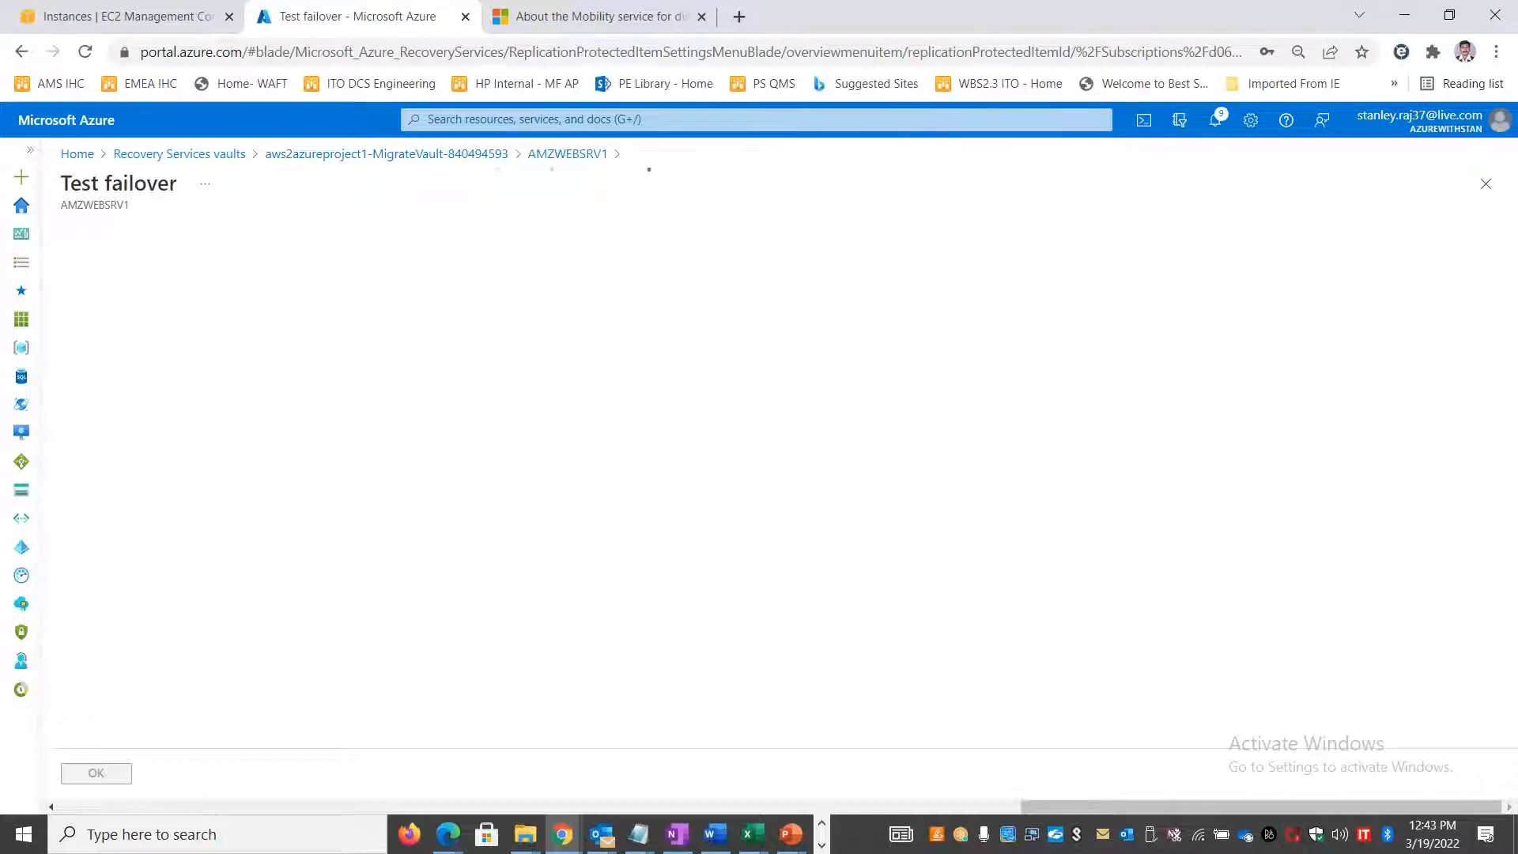
left_click(574, 155)
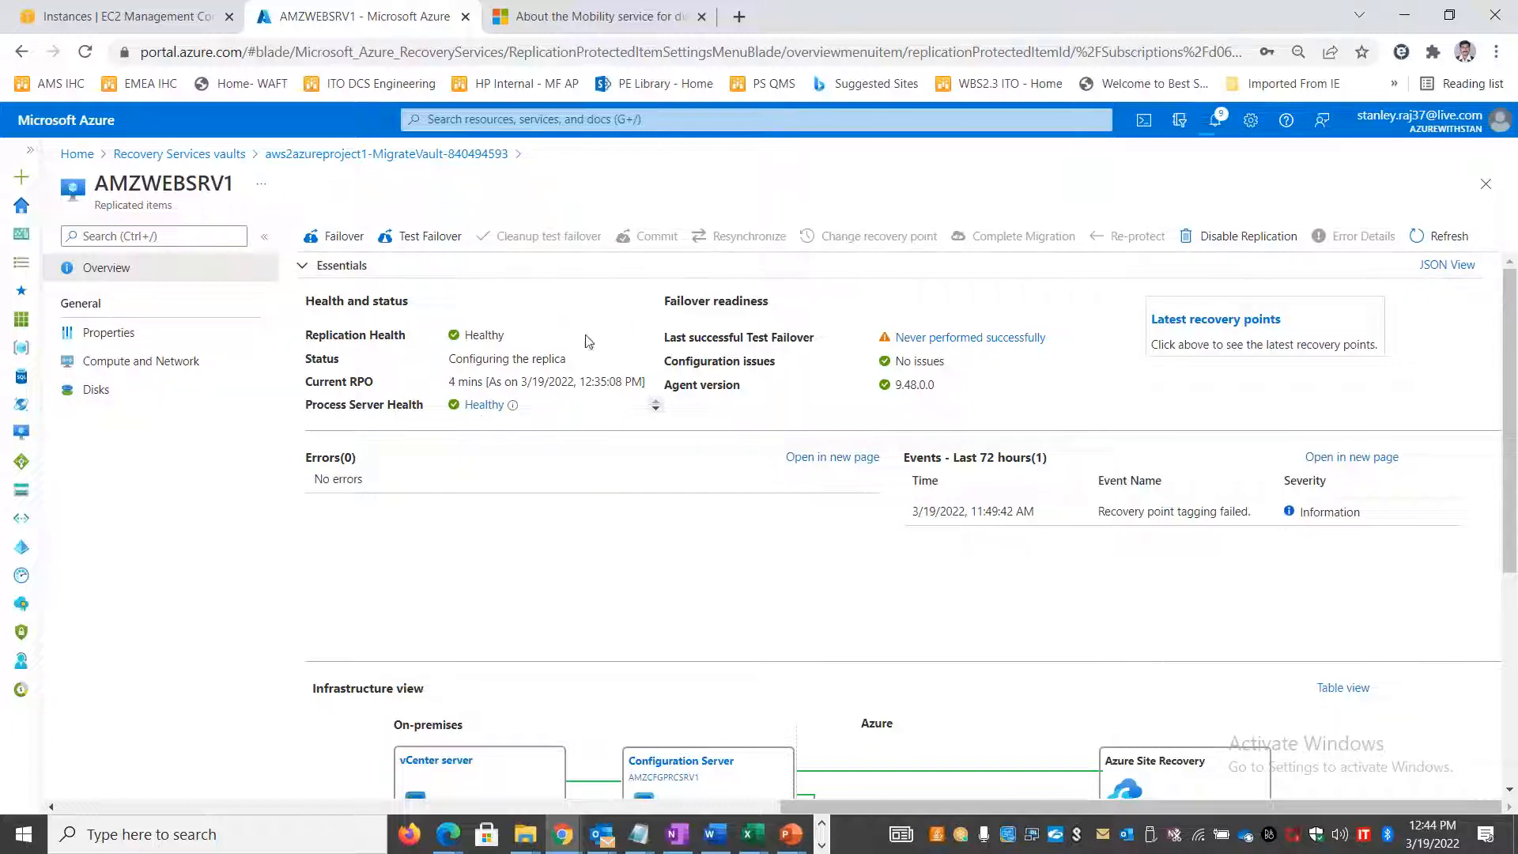
- Refresh the vault's replicated items list, then reopen AMZWEBSRV1 and refresh its replication status
left_click(479, 154)
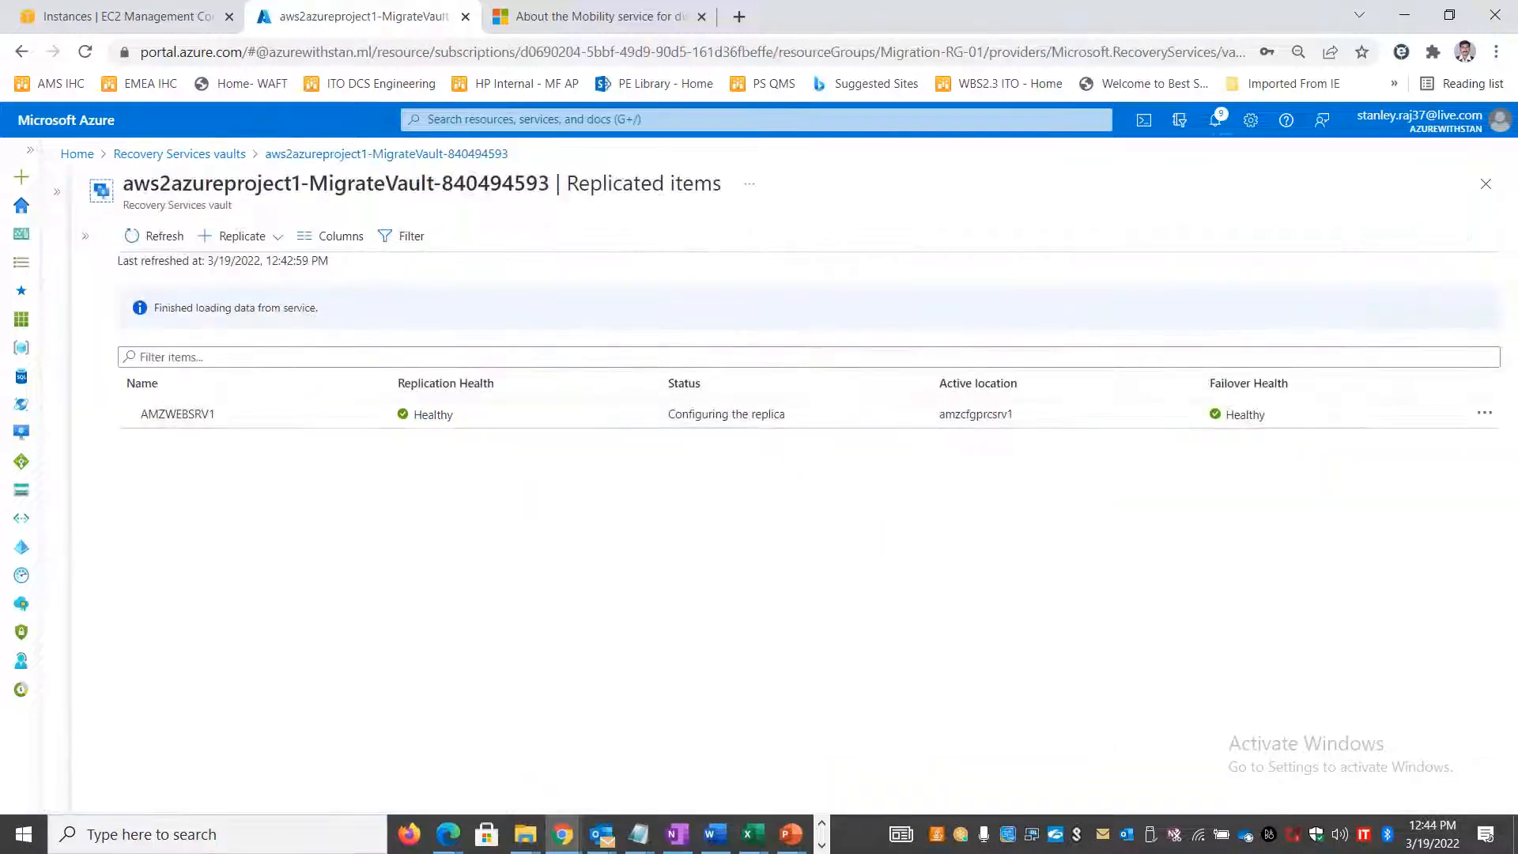
left_click(159, 237)
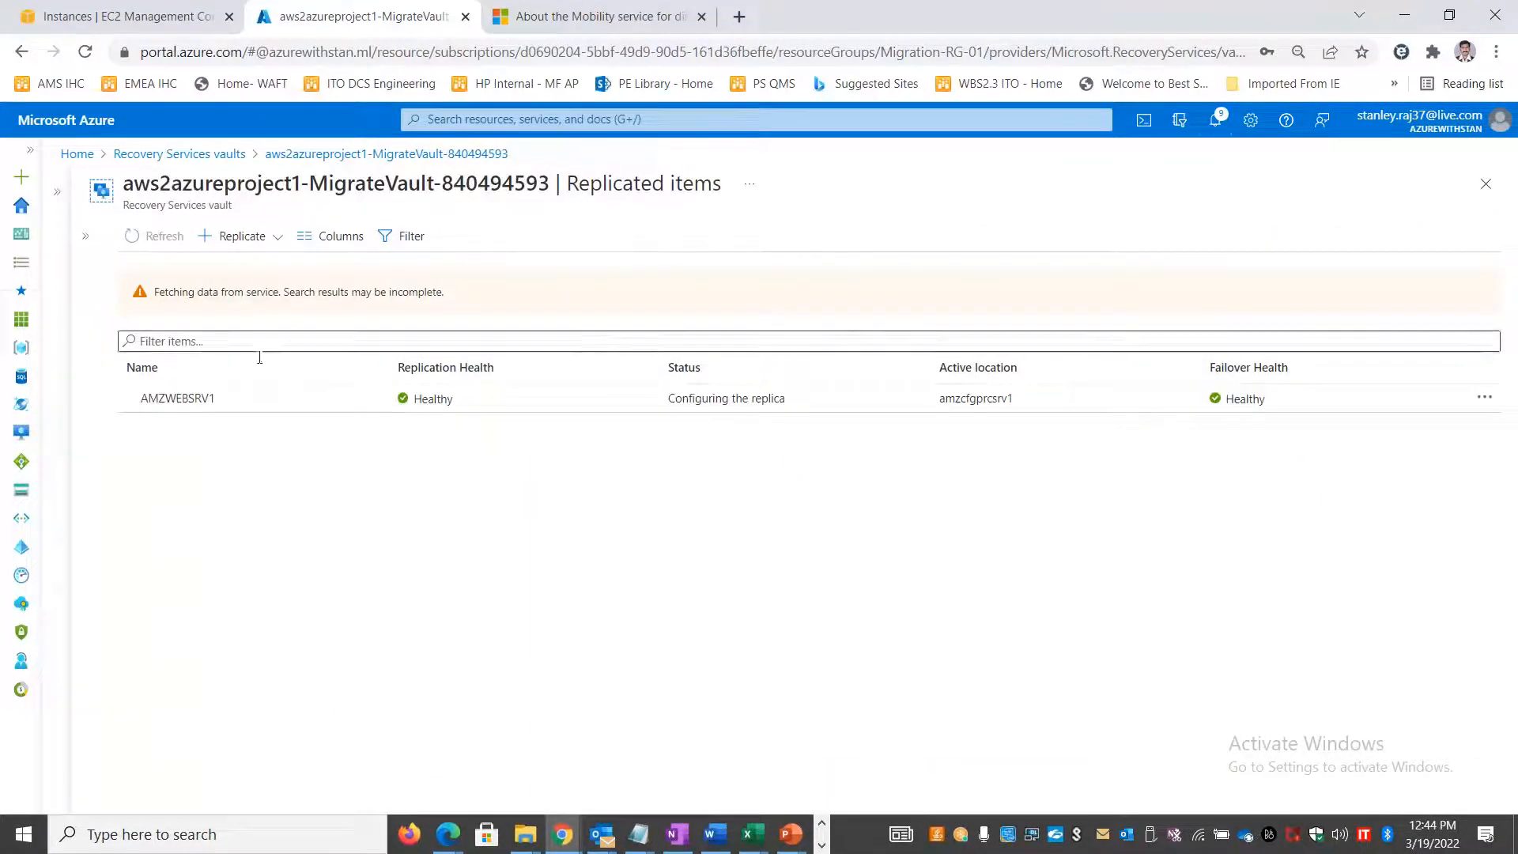
left_click(237, 416)
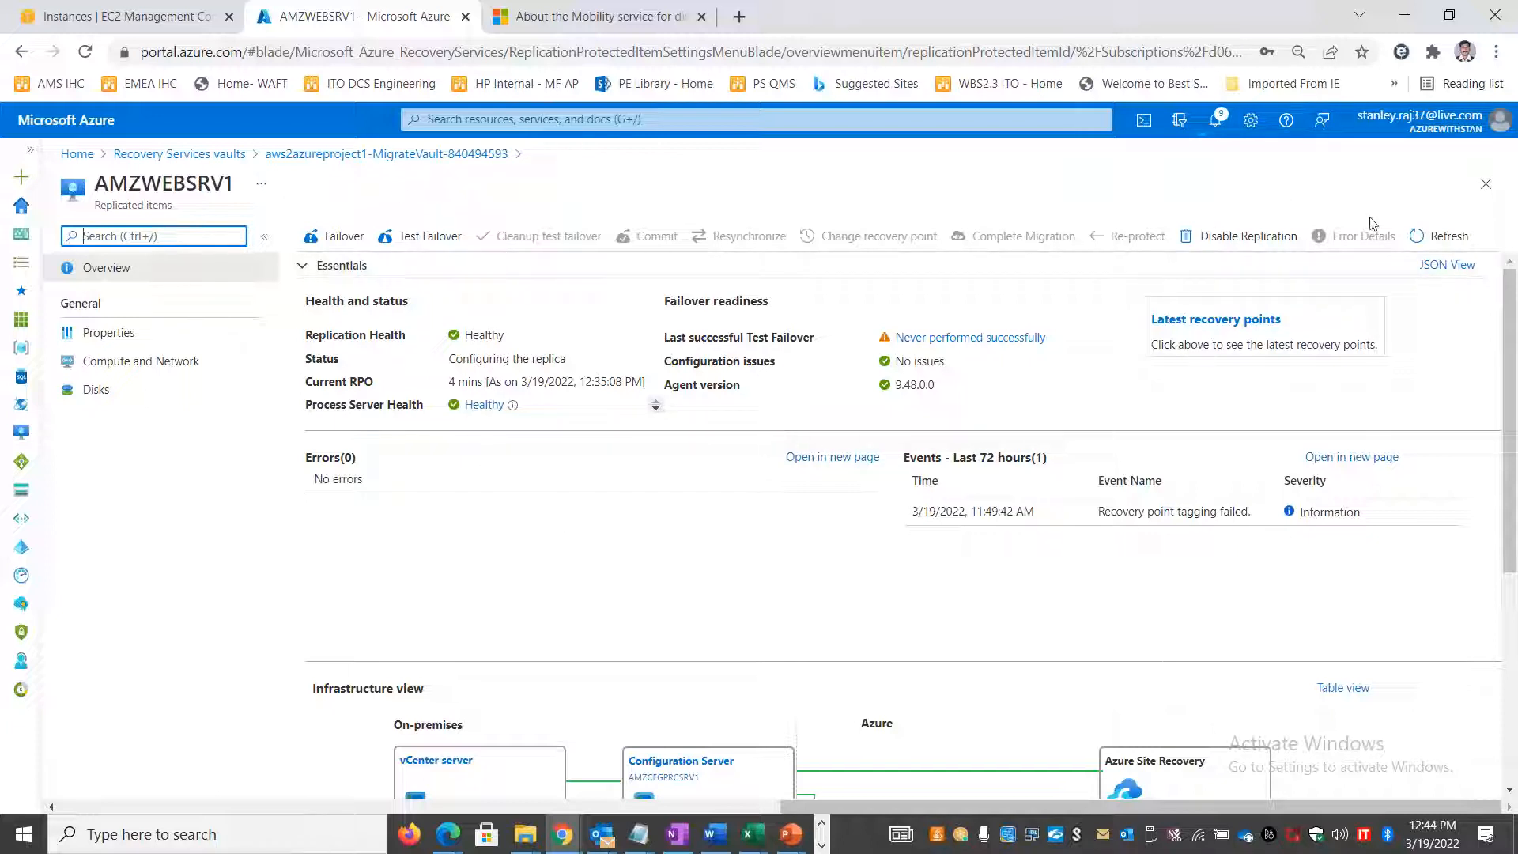
left_click(1438, 237)
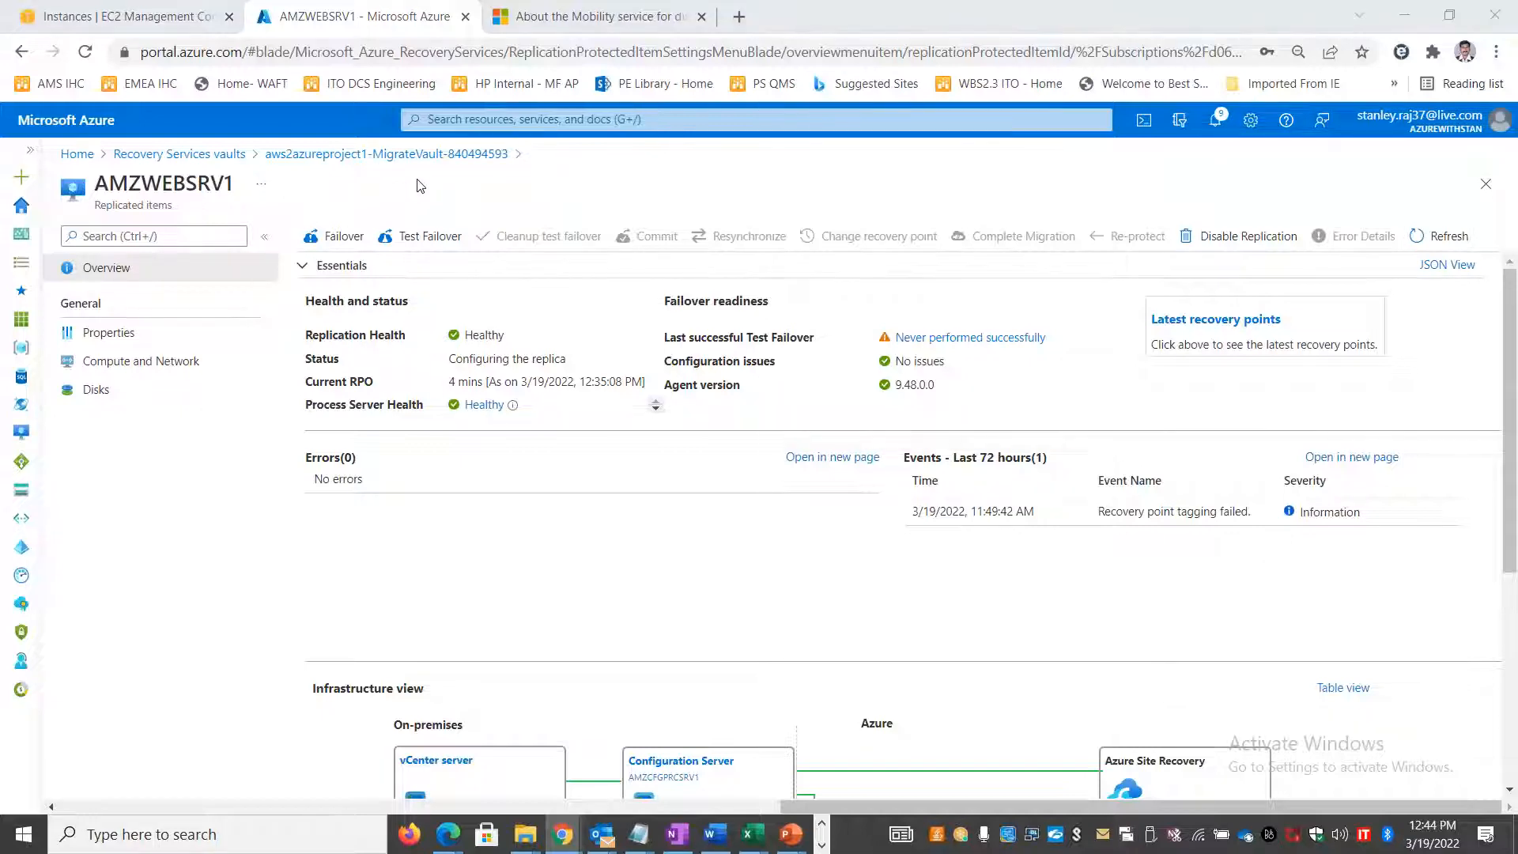
- Switch to the DAY13_AZURE_BACKUP_12MAR2022.xlsx workbook in Excel and enter "Assessment" in cell B22 of Sheet3
key("alt+Tab")
key("alt+Tab")
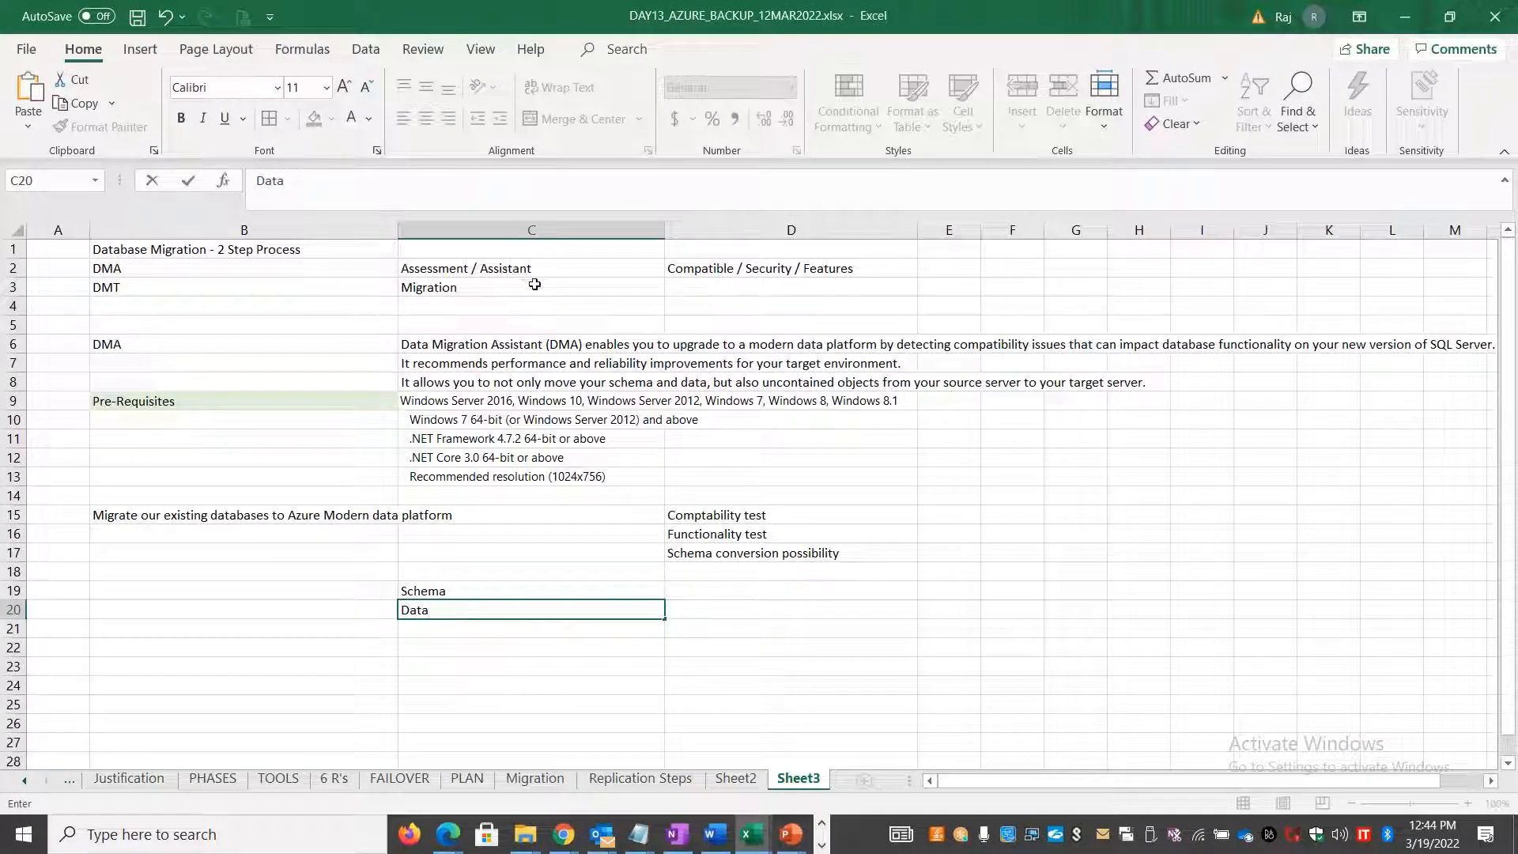
left_click(297, 639)
left_click(296, 648)
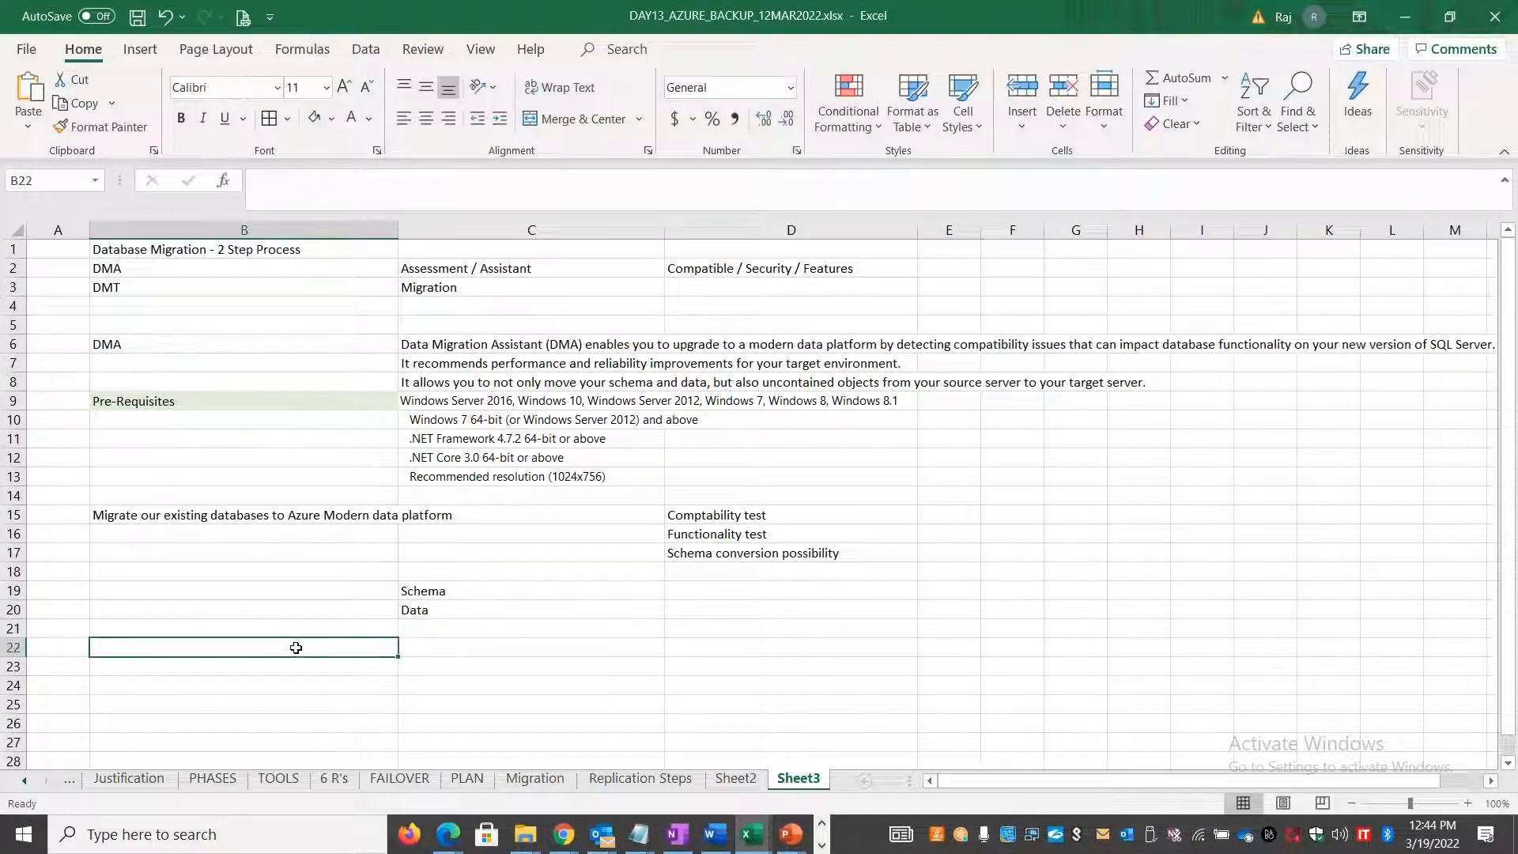
type("Asse")
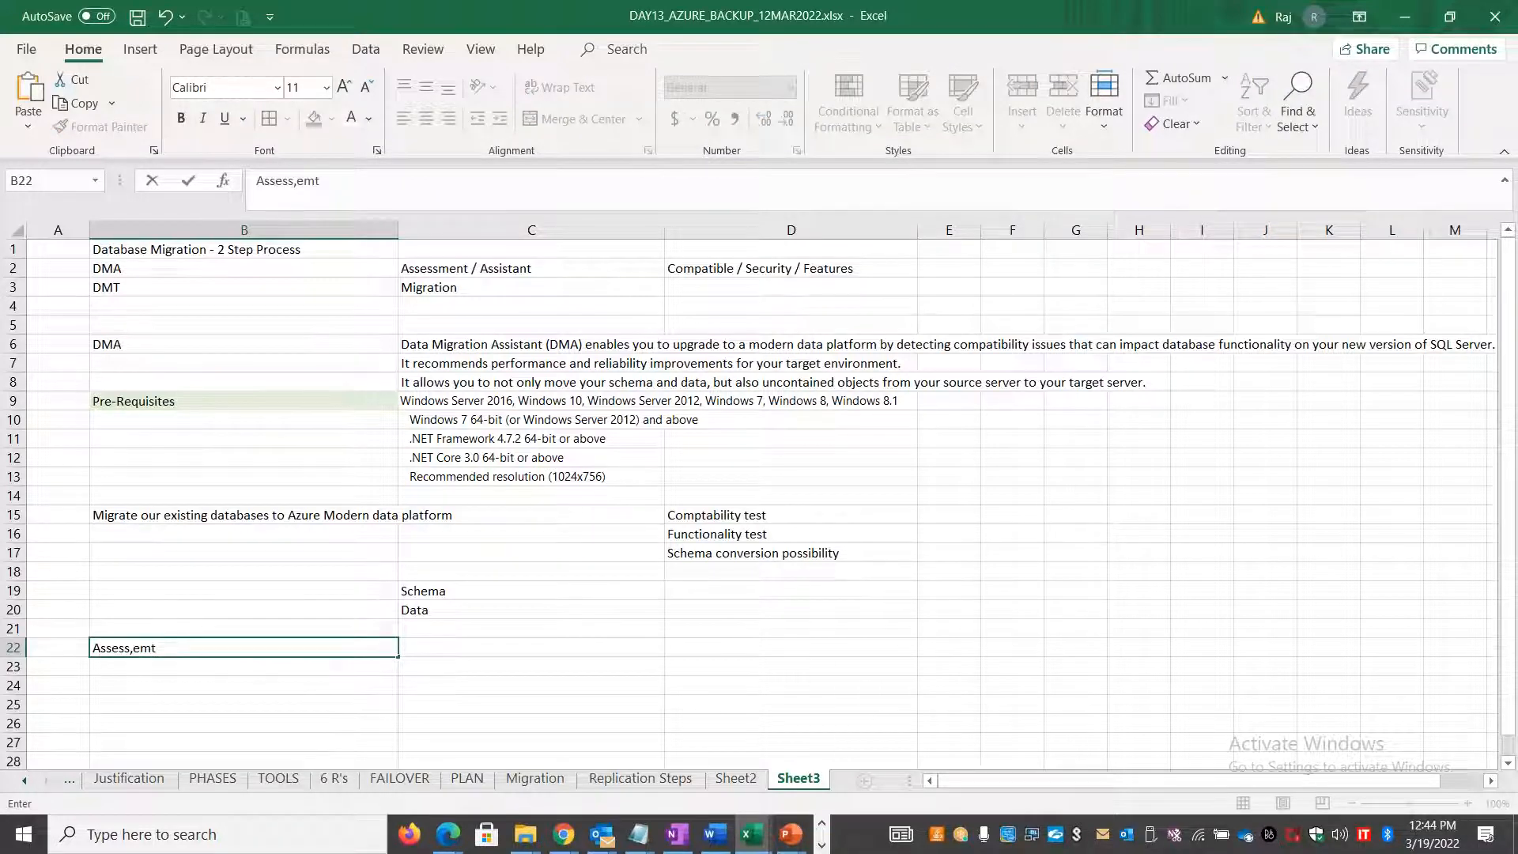
type("ssment")
key("Return")
- Move the Assessment label from B22 to C15 and auto-fit the width of column B
left_click(319, 645)
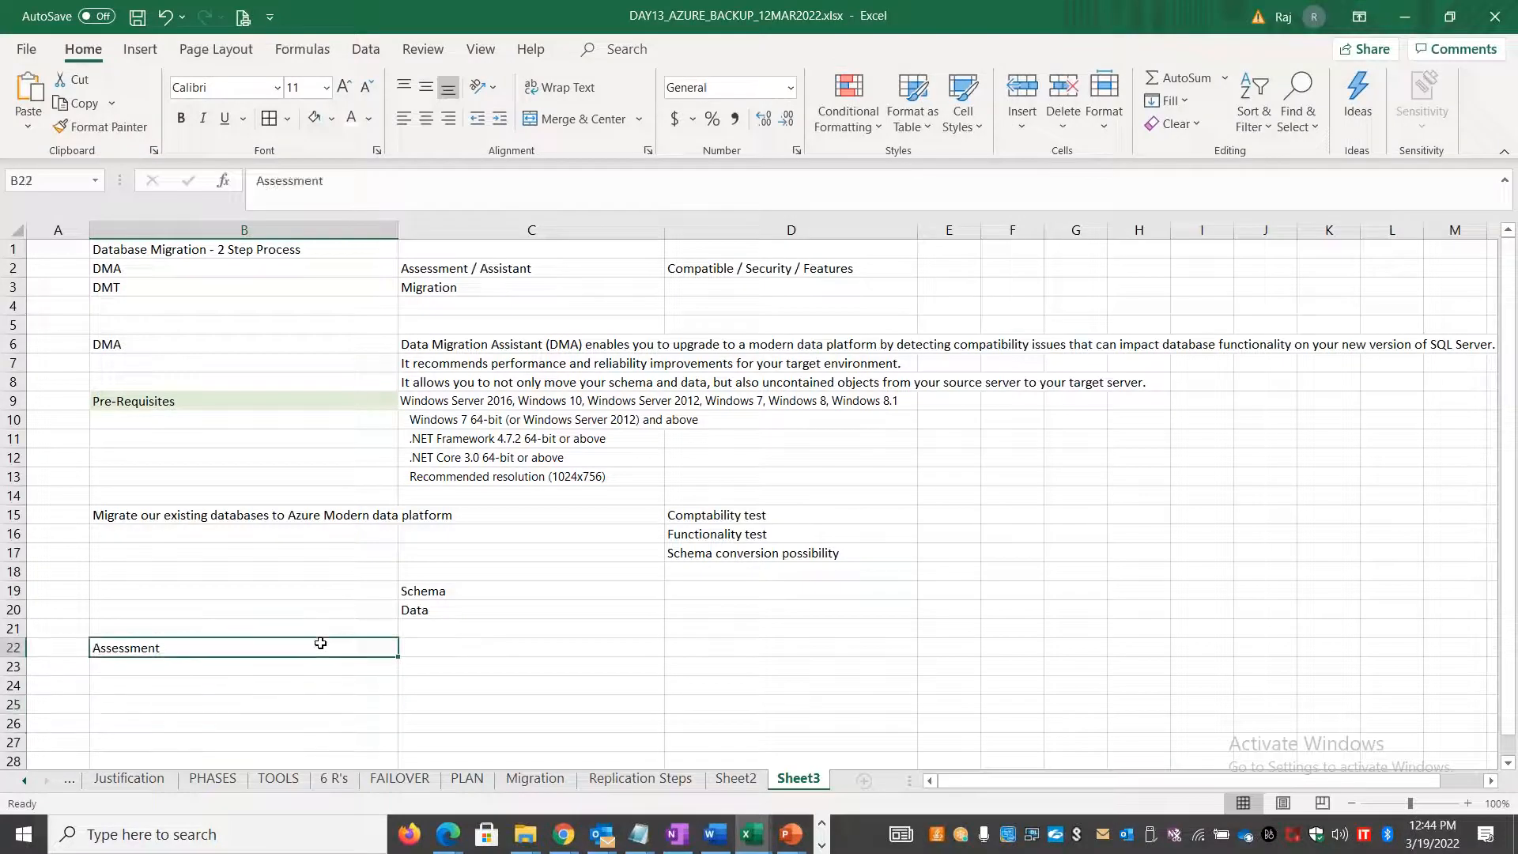
key("ctrl+c")
left_click(614, 510)
key("ctrl+v")
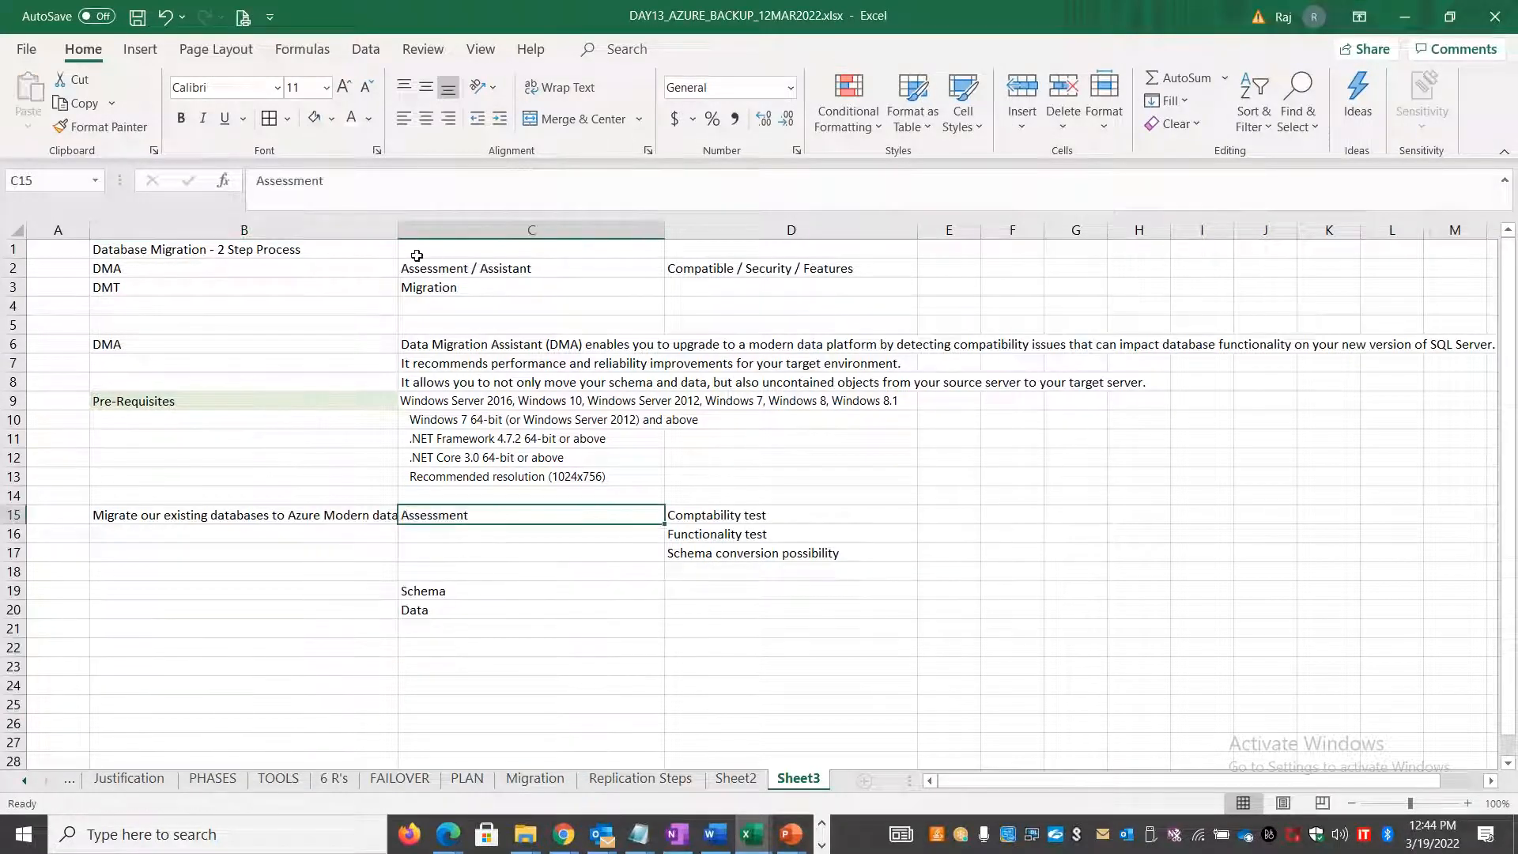
double_click(399, 230)
- Merge and center cells B19:B20, enter "Migration" in the merged cell and align it to the vertical middle
left_click_drag(359, 585, 359, 610)
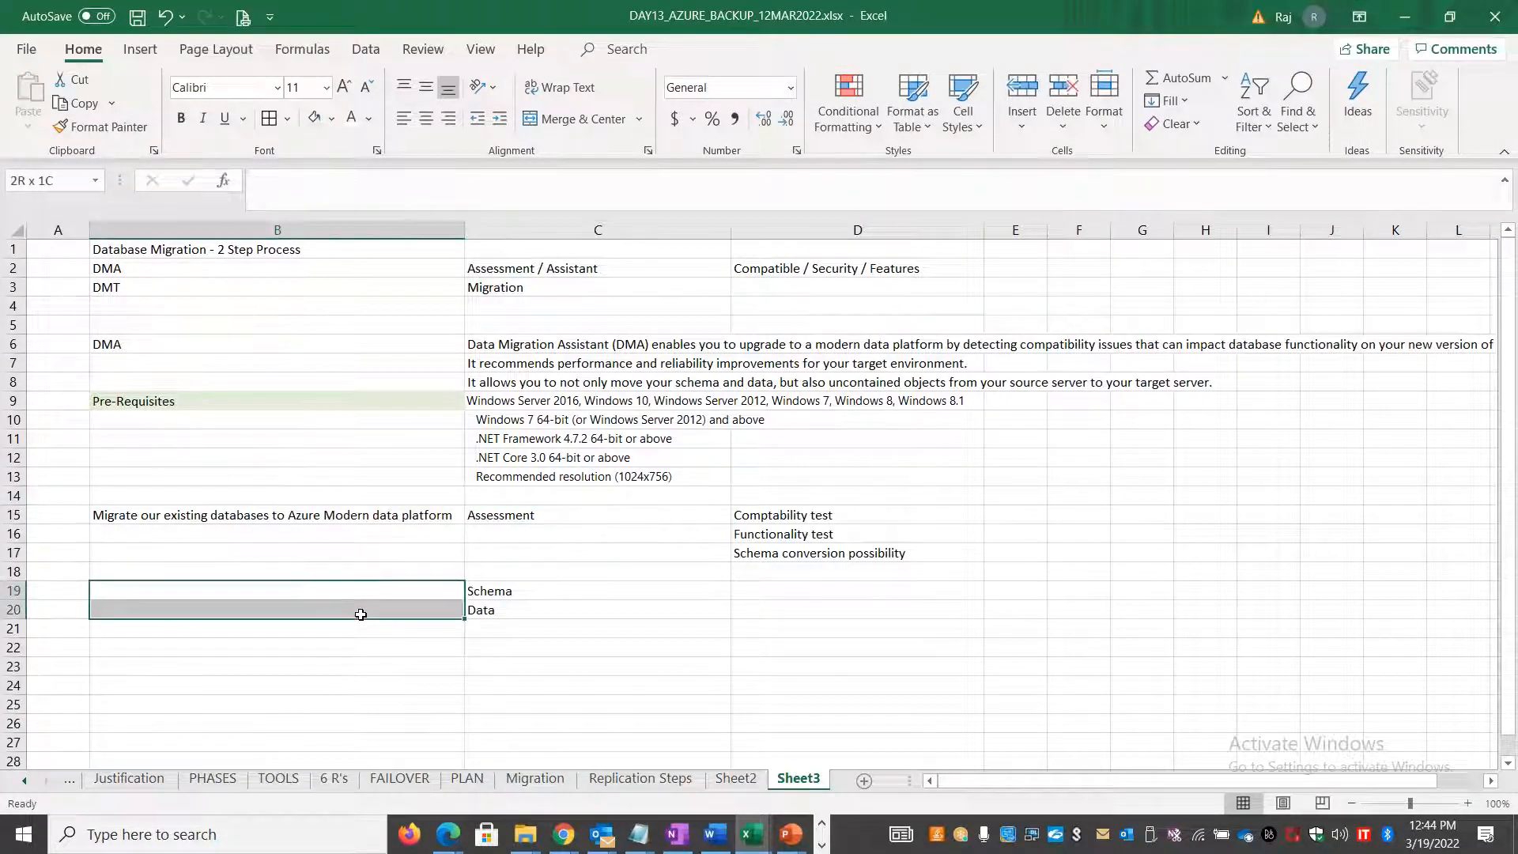
left_click(600, 115)
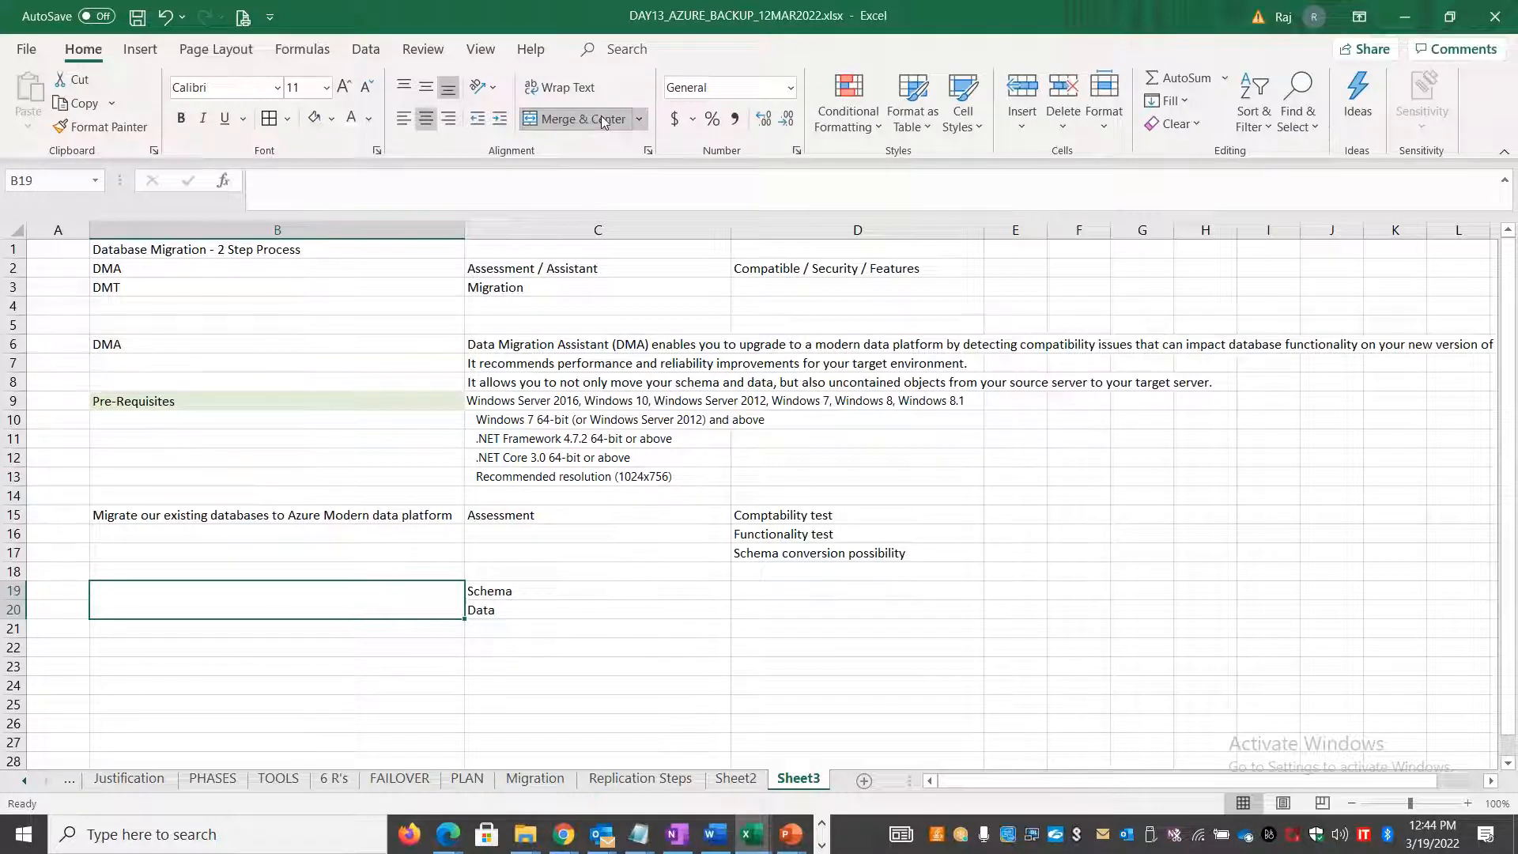
type("Migration")
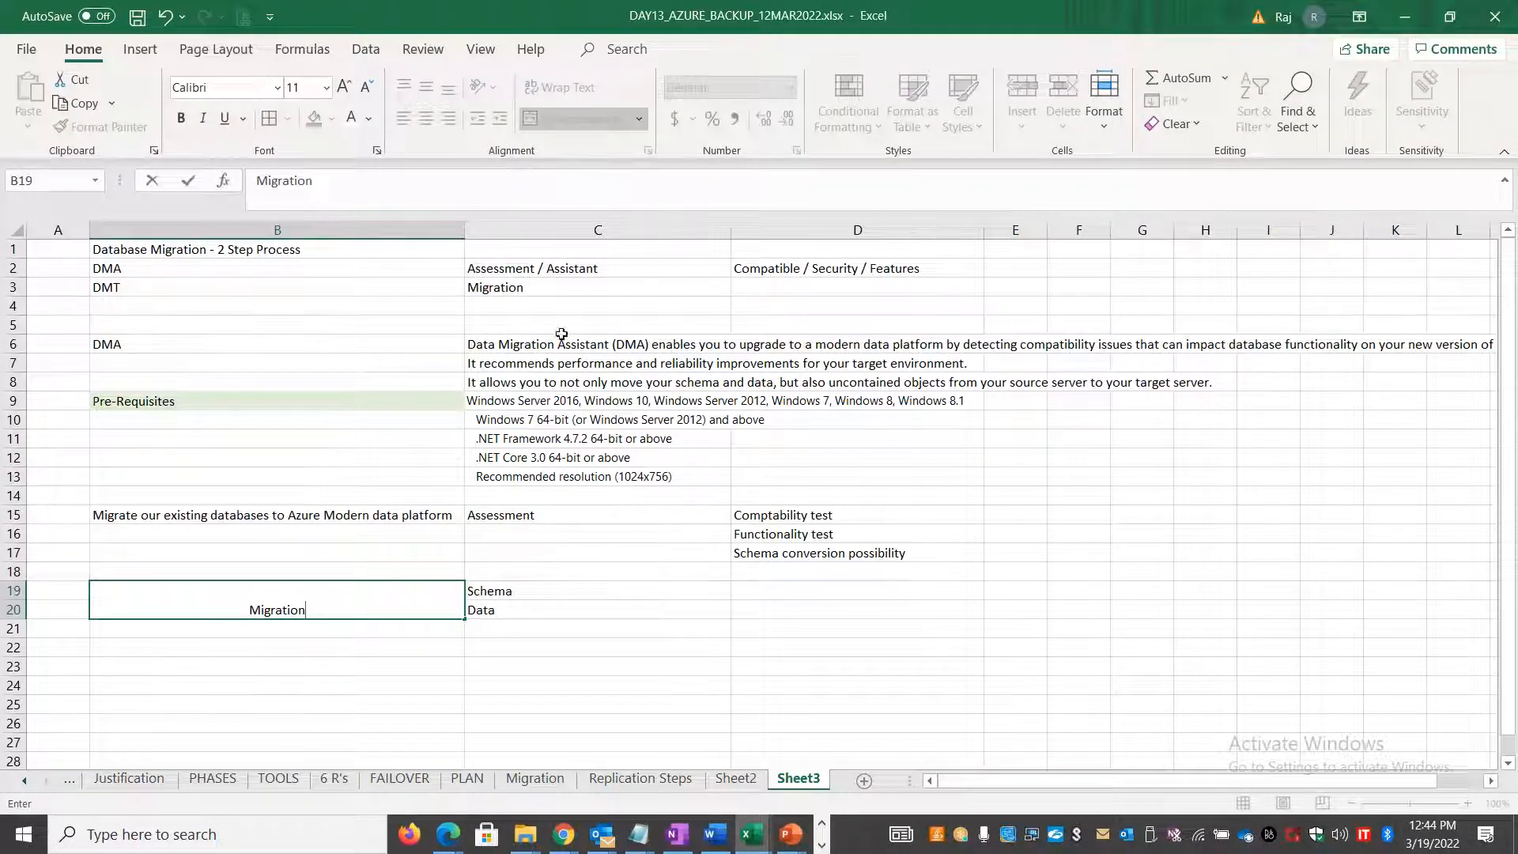
left_click(287, 610)
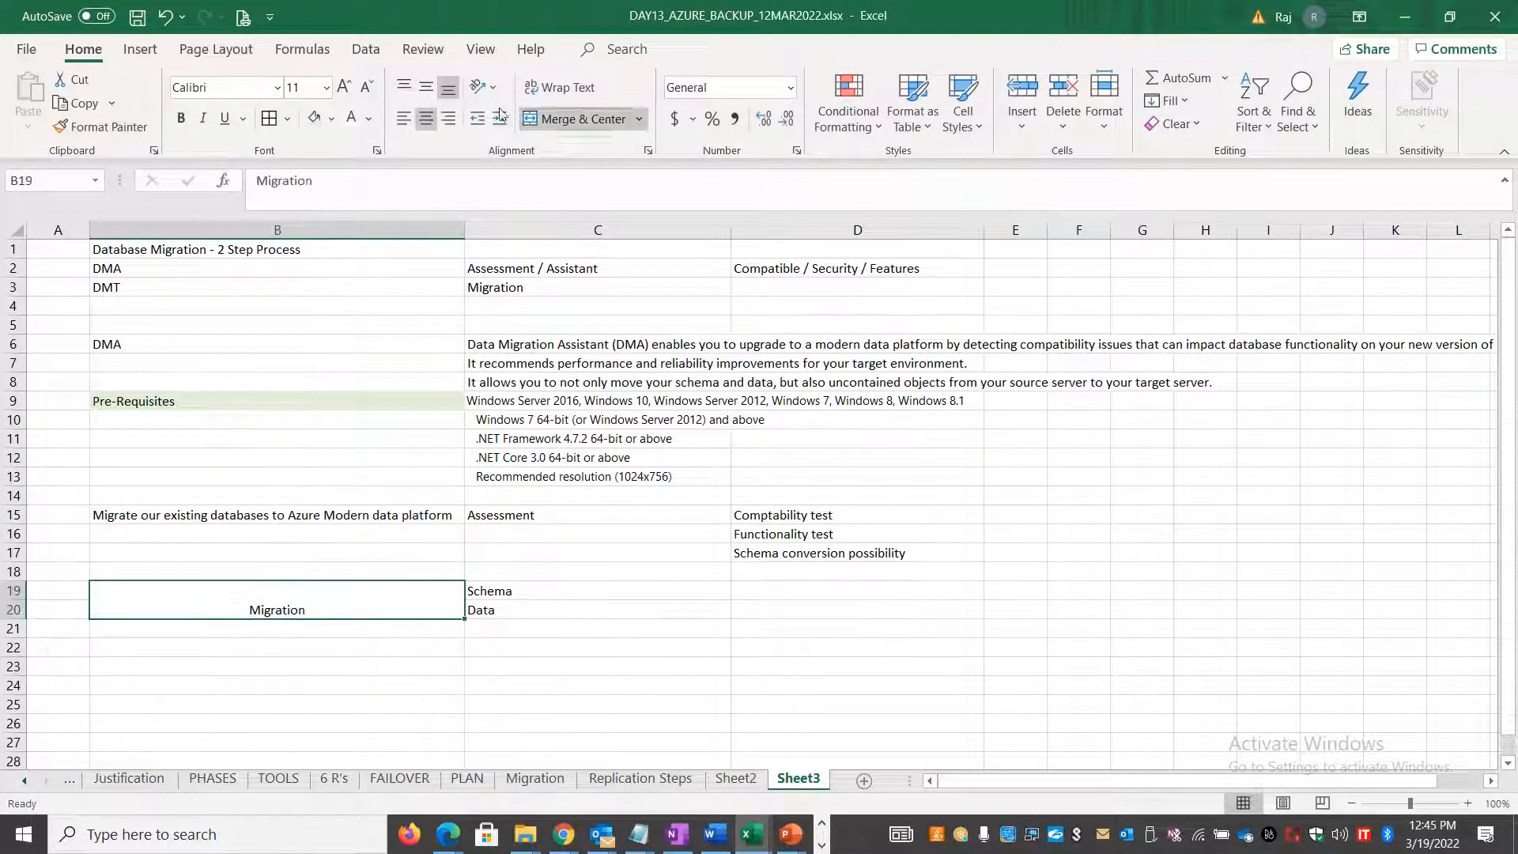
left_click(425, 89)
- Enter "SQL to SQL" in cell C23 and "AWS RDS to AZURE SQL" in cell C24
left_click(516, 661)
type("SQ")
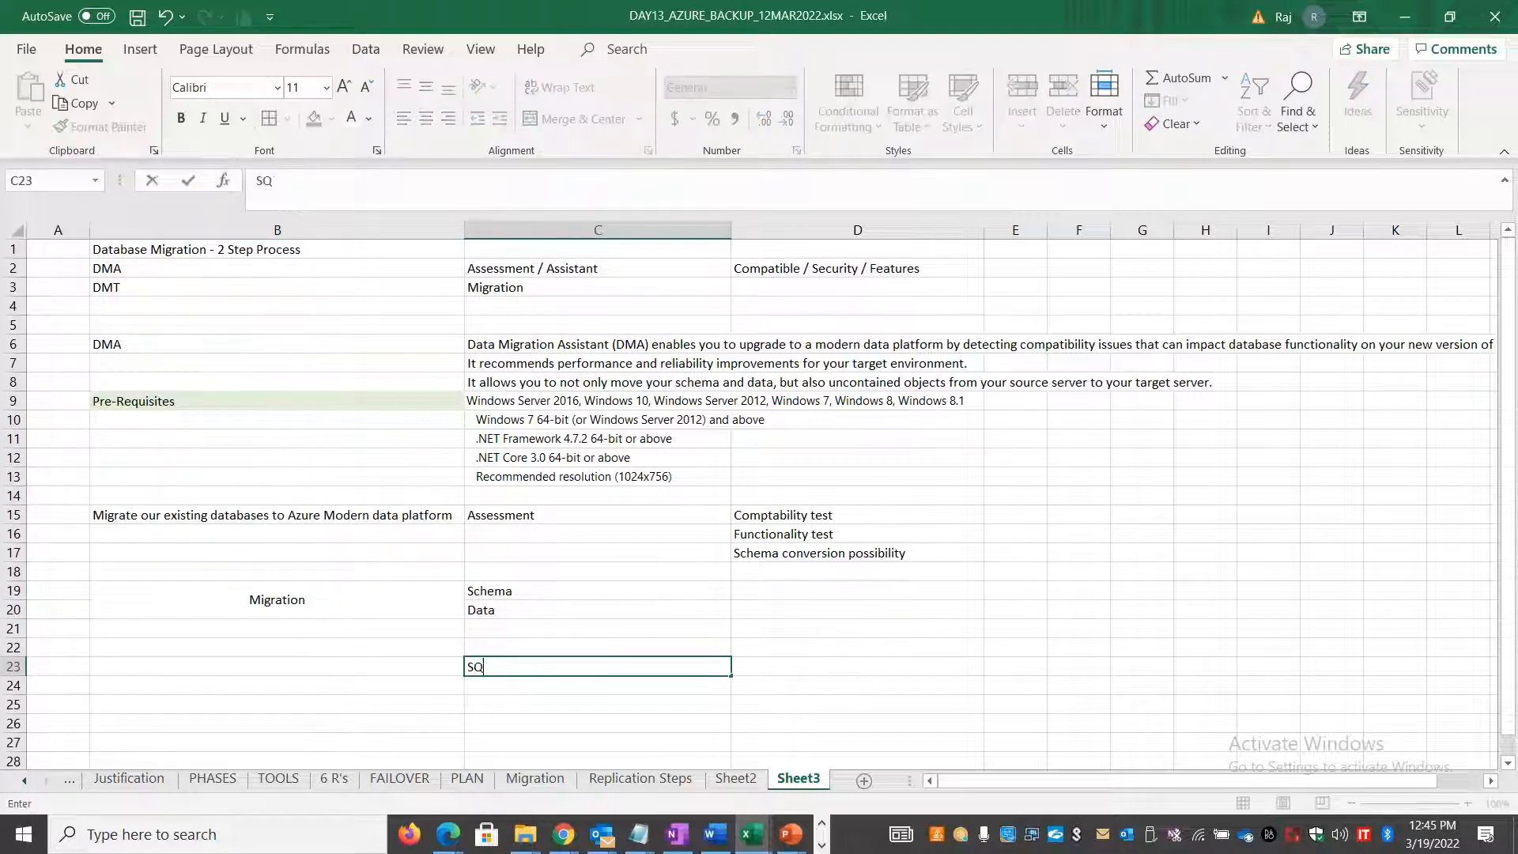
type("L to SQL")
key("Return")
type("AWS ")
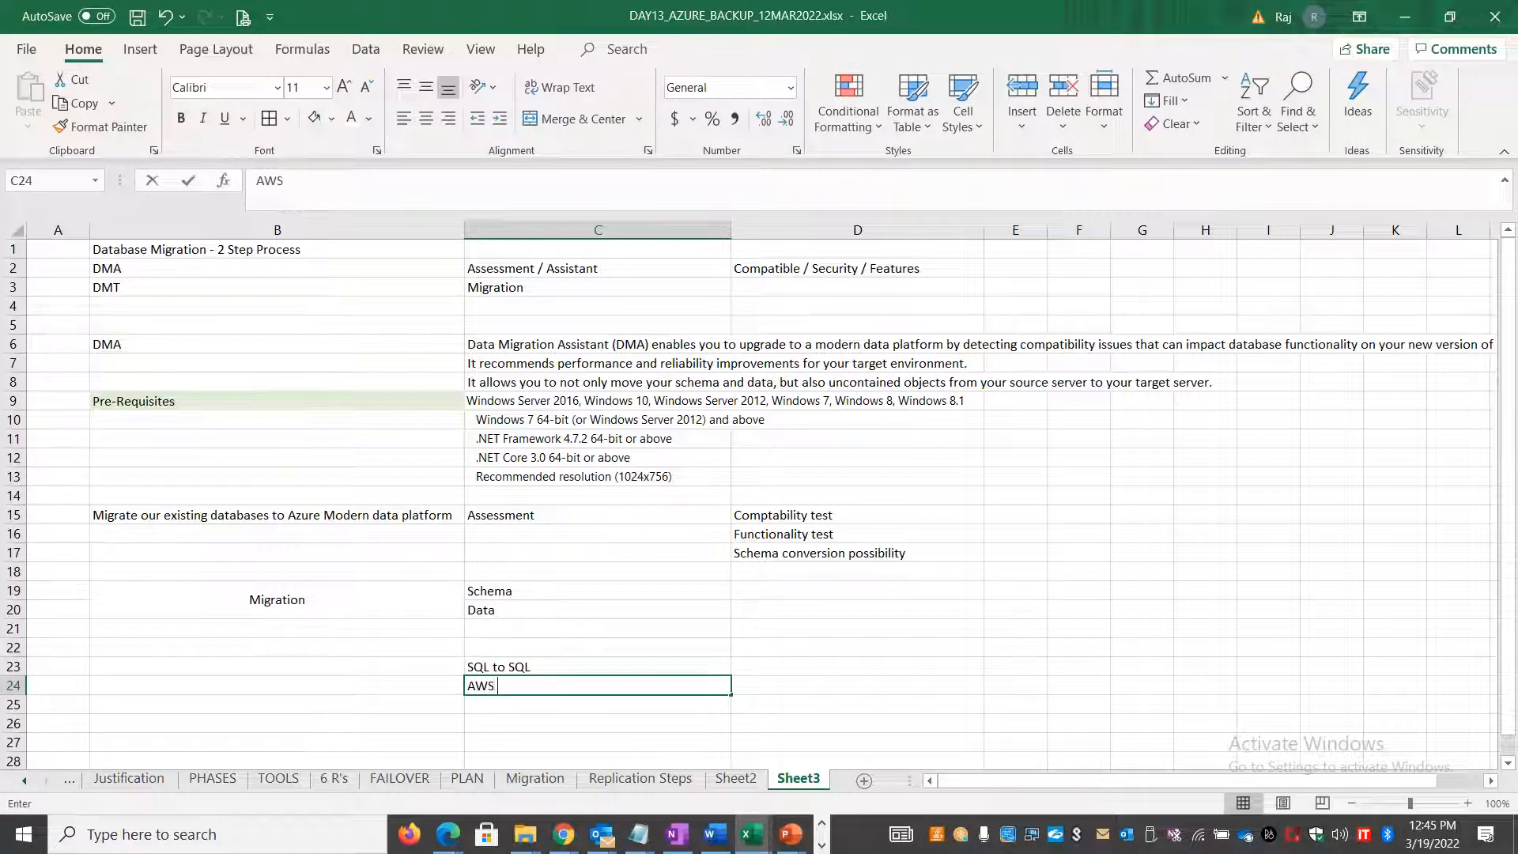
type("RDS to AZUR")
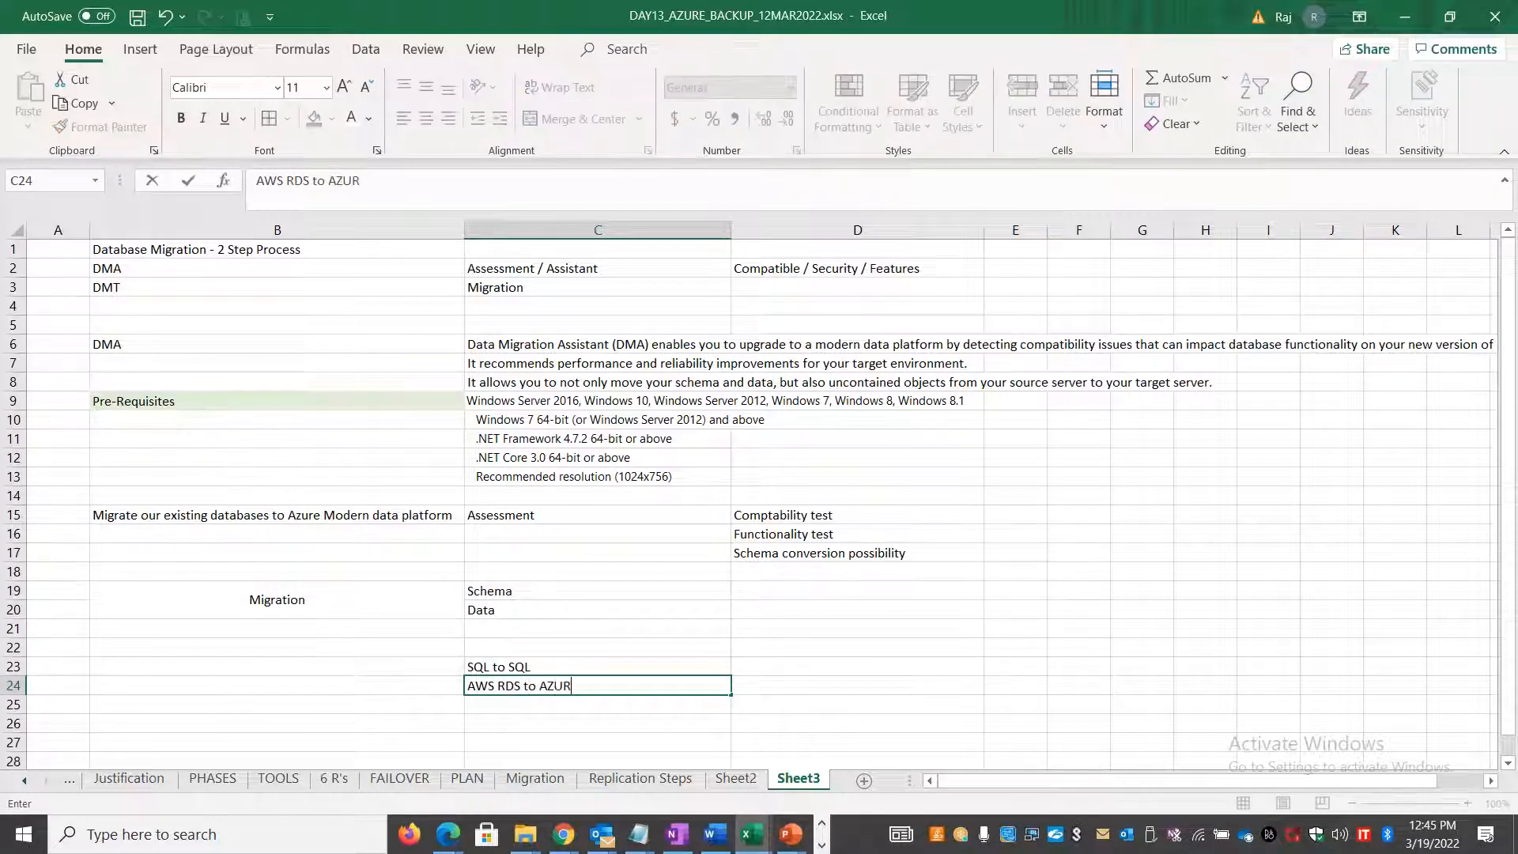
type("E SQL")
key("Return")
- Enter "SQL to AZURE SQL" in cell C25
type("SQL")
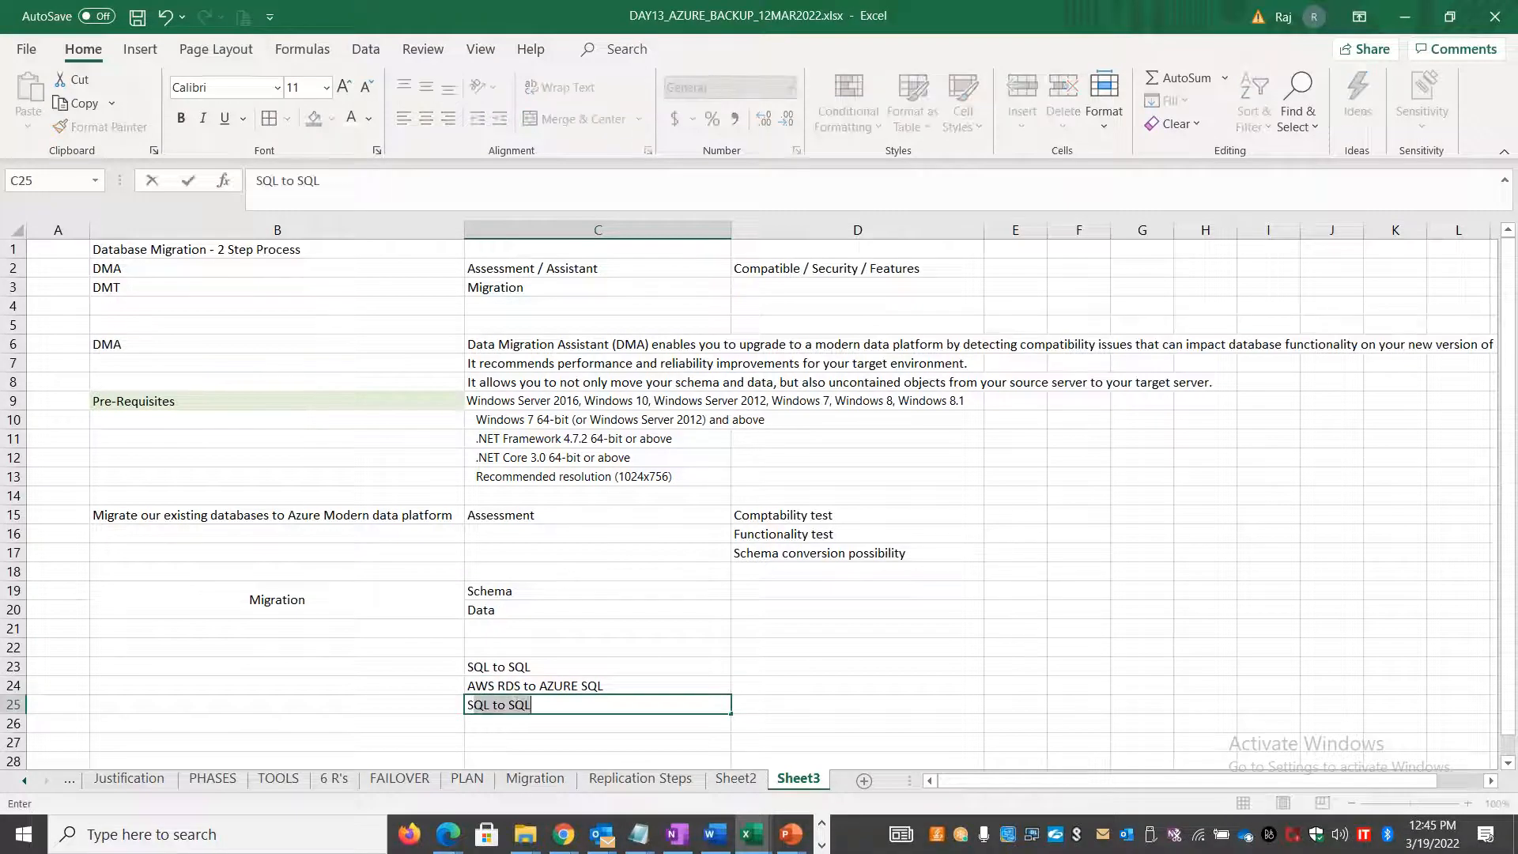
key("BackSpace")
key("BackSpace")
key("BackSpace")
type("AZURE SL")
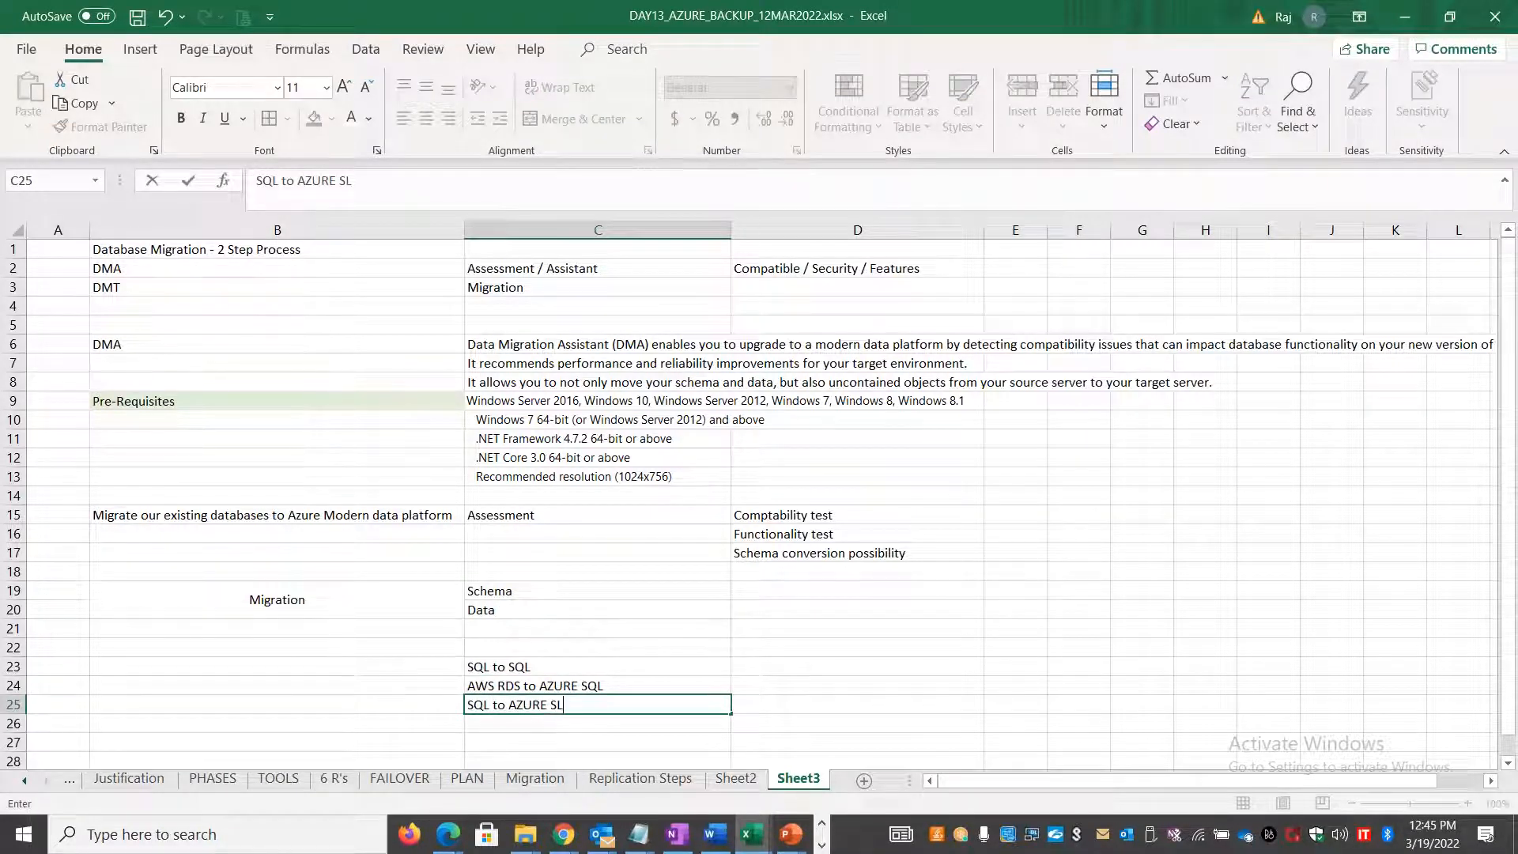
key("BackSpace")
type("QL")
key("Return")
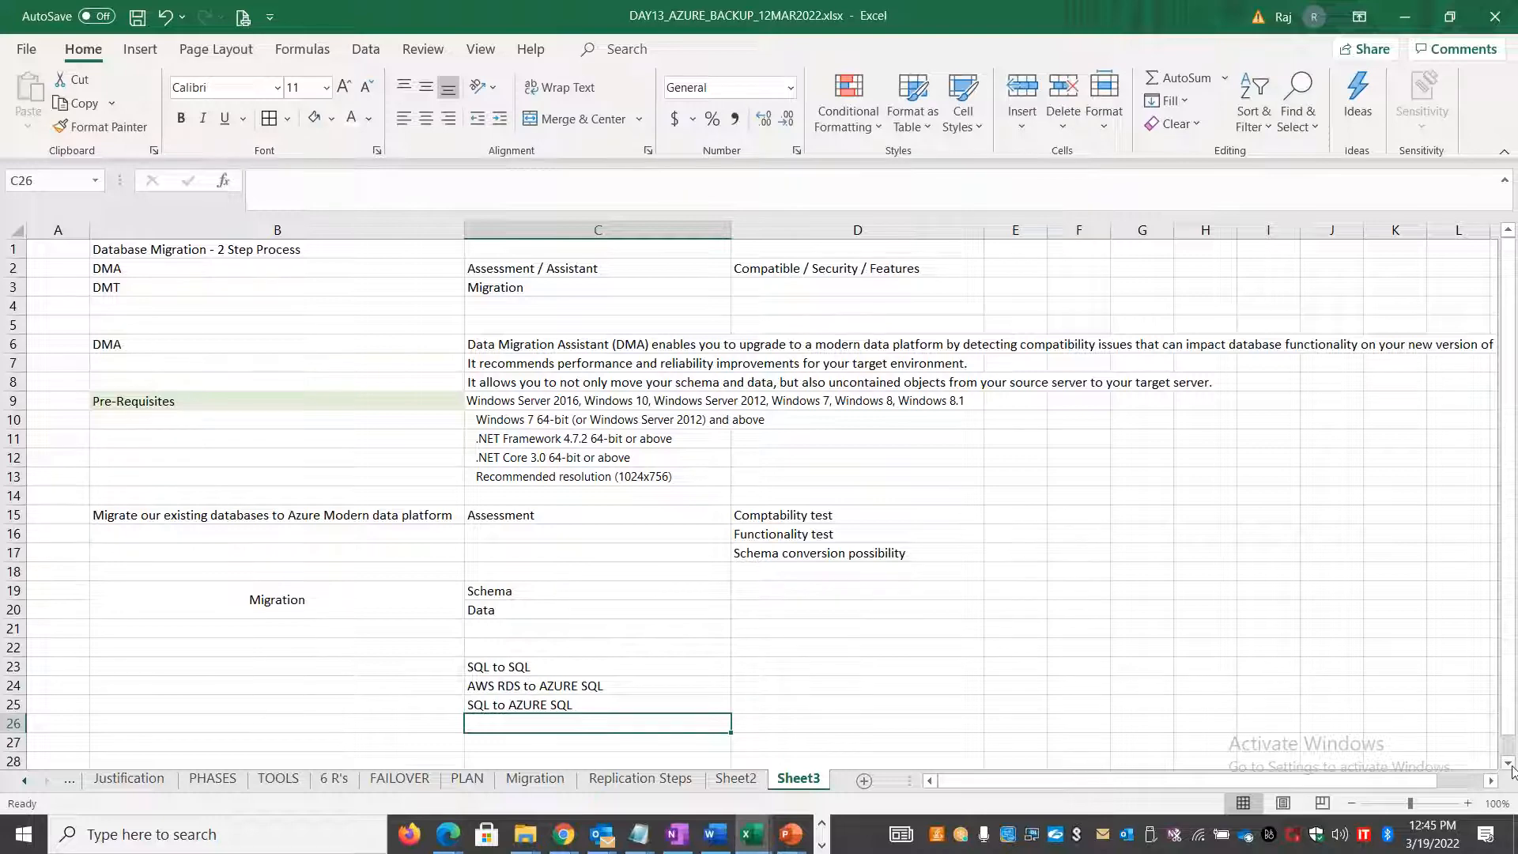
- Enter "SQL to Azure SQL MI" in cell C26
scroll(1345, 712, "down", 1)
left_click(1141, 667)
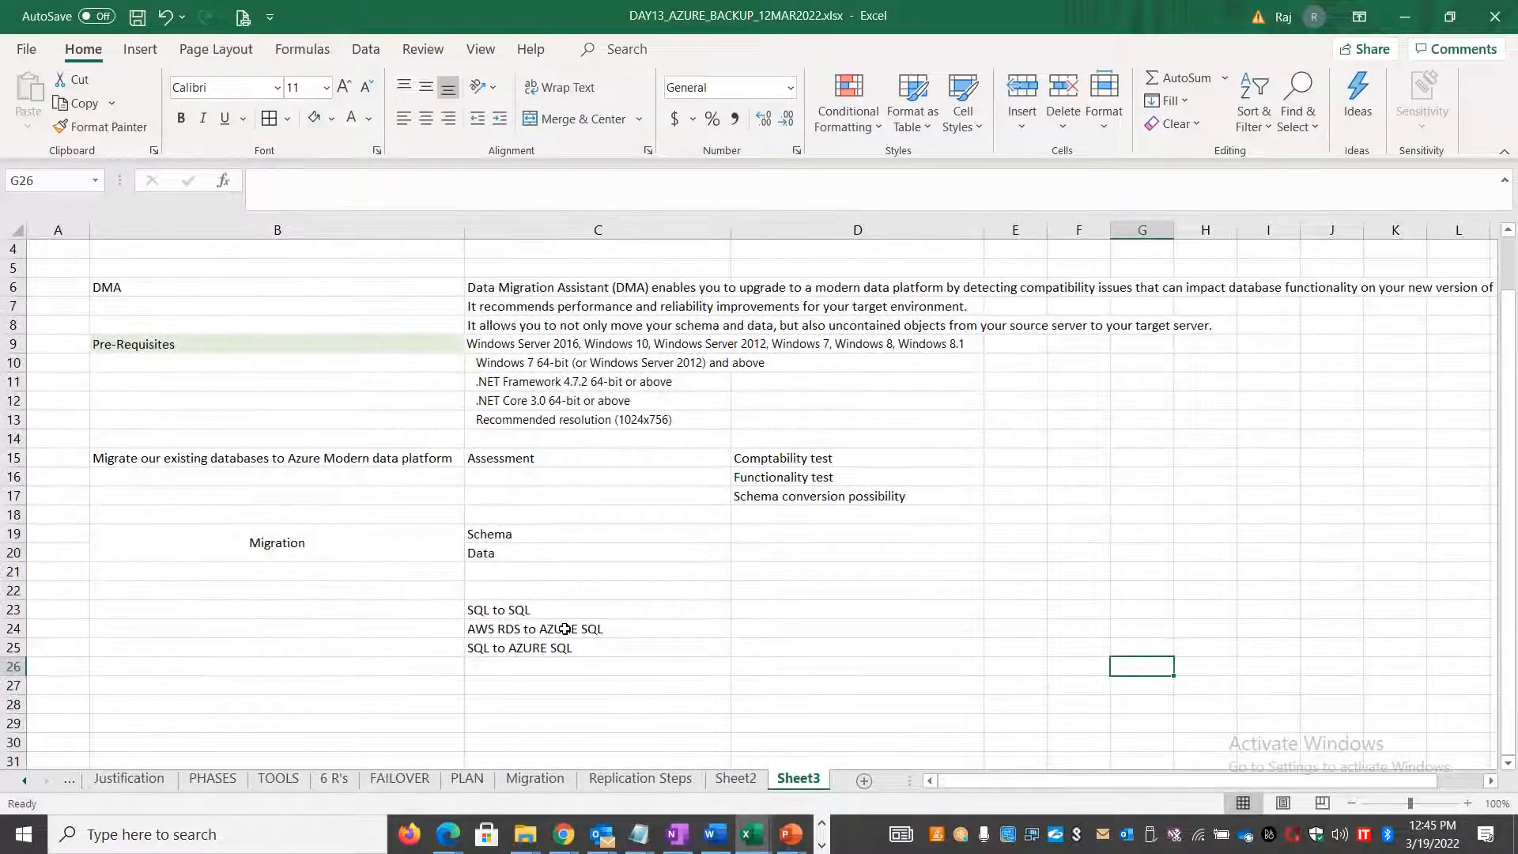
left_click(562, 660)
type("SQL ")
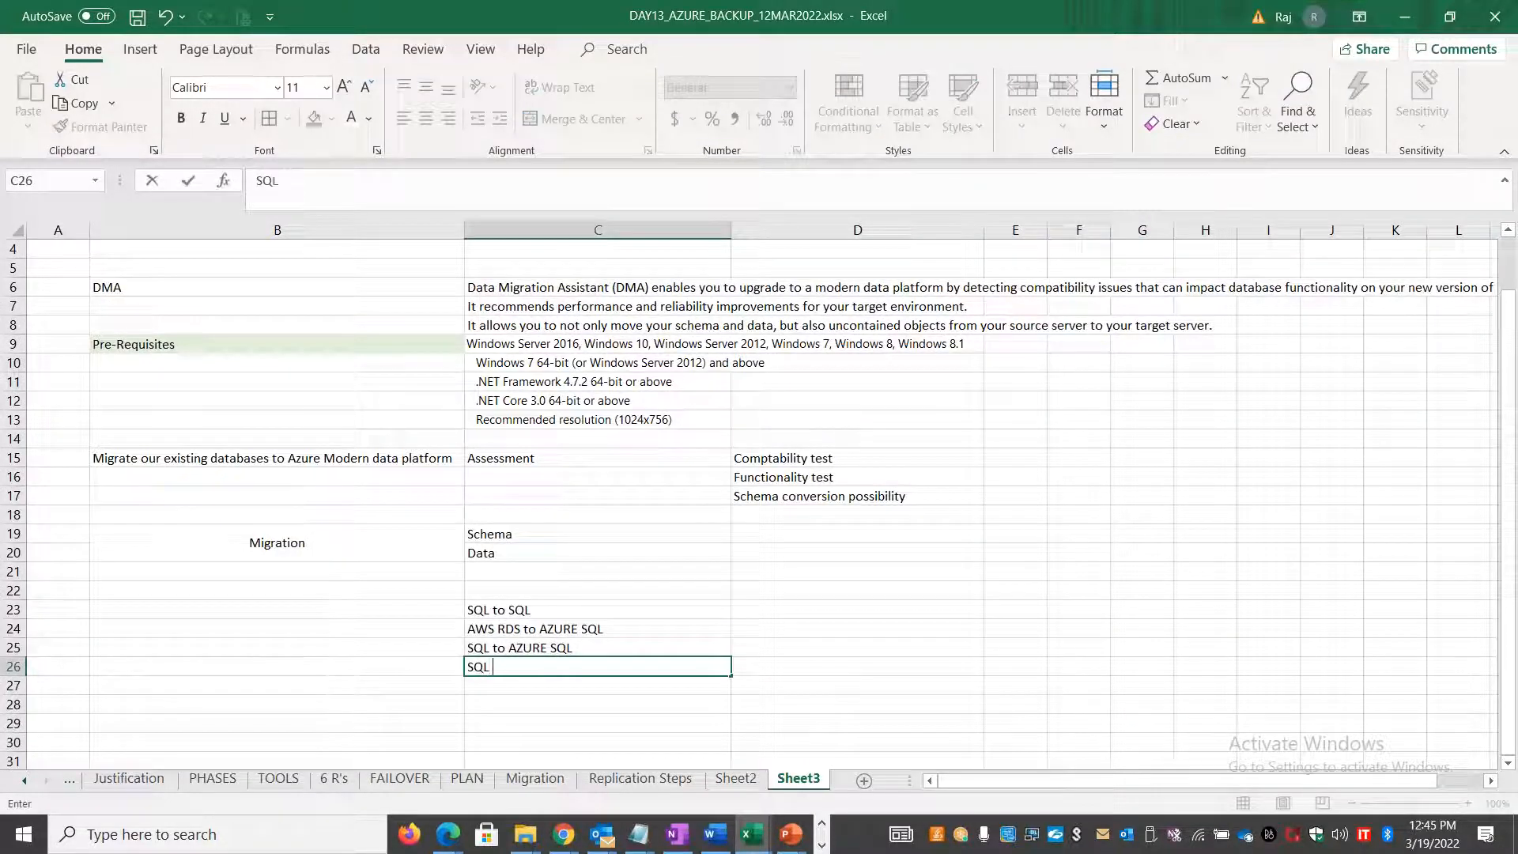
type("to Azure M")
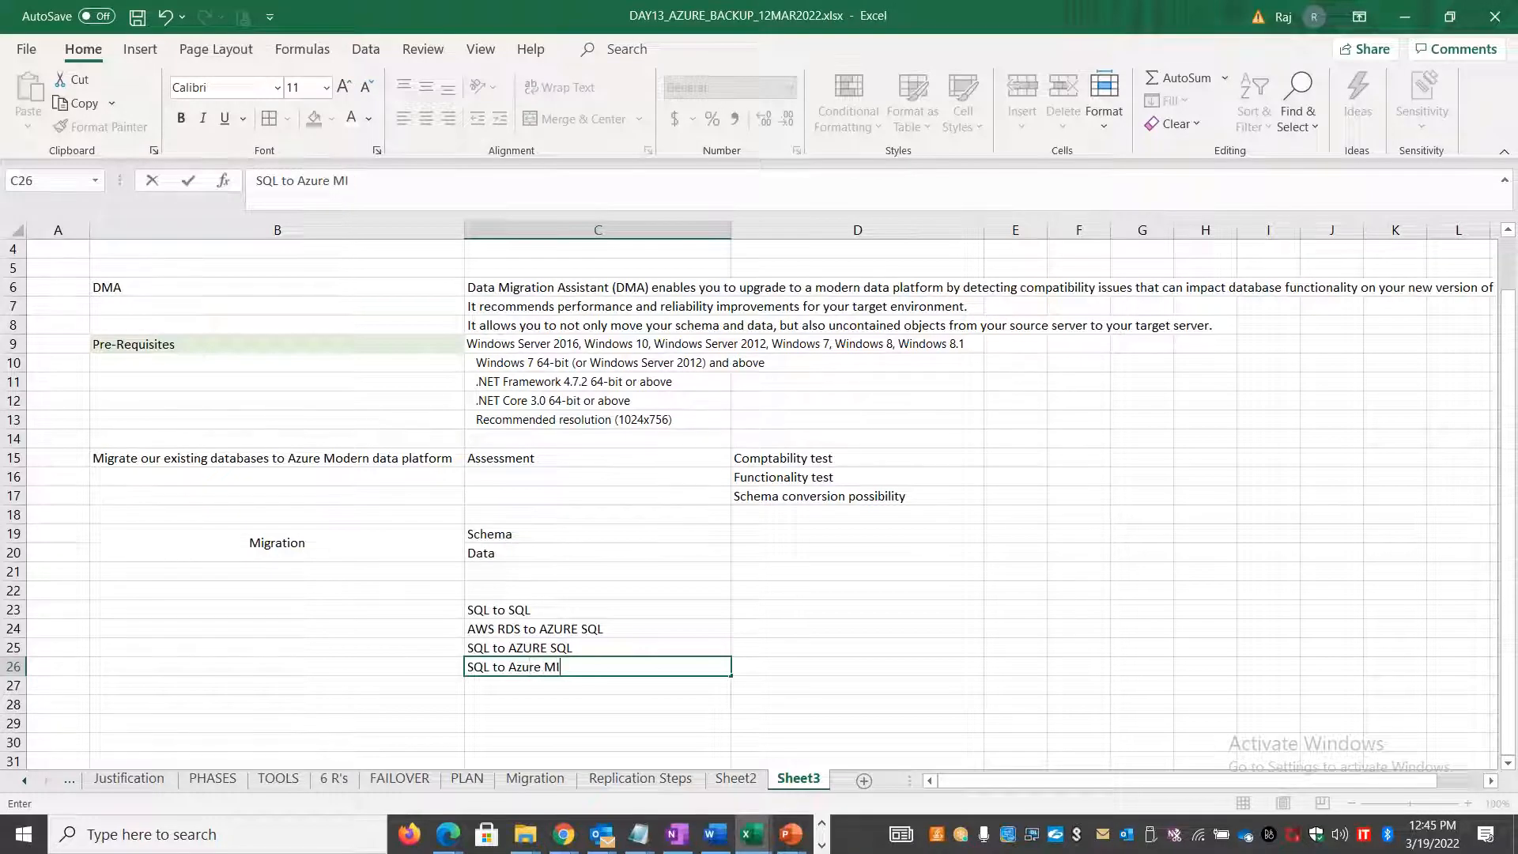
key("BackSpace")
type("SQL MI")
key("Return")
- Enter "SQL On Prem to SQL Azure VM" in cell C27
type("SQL ")
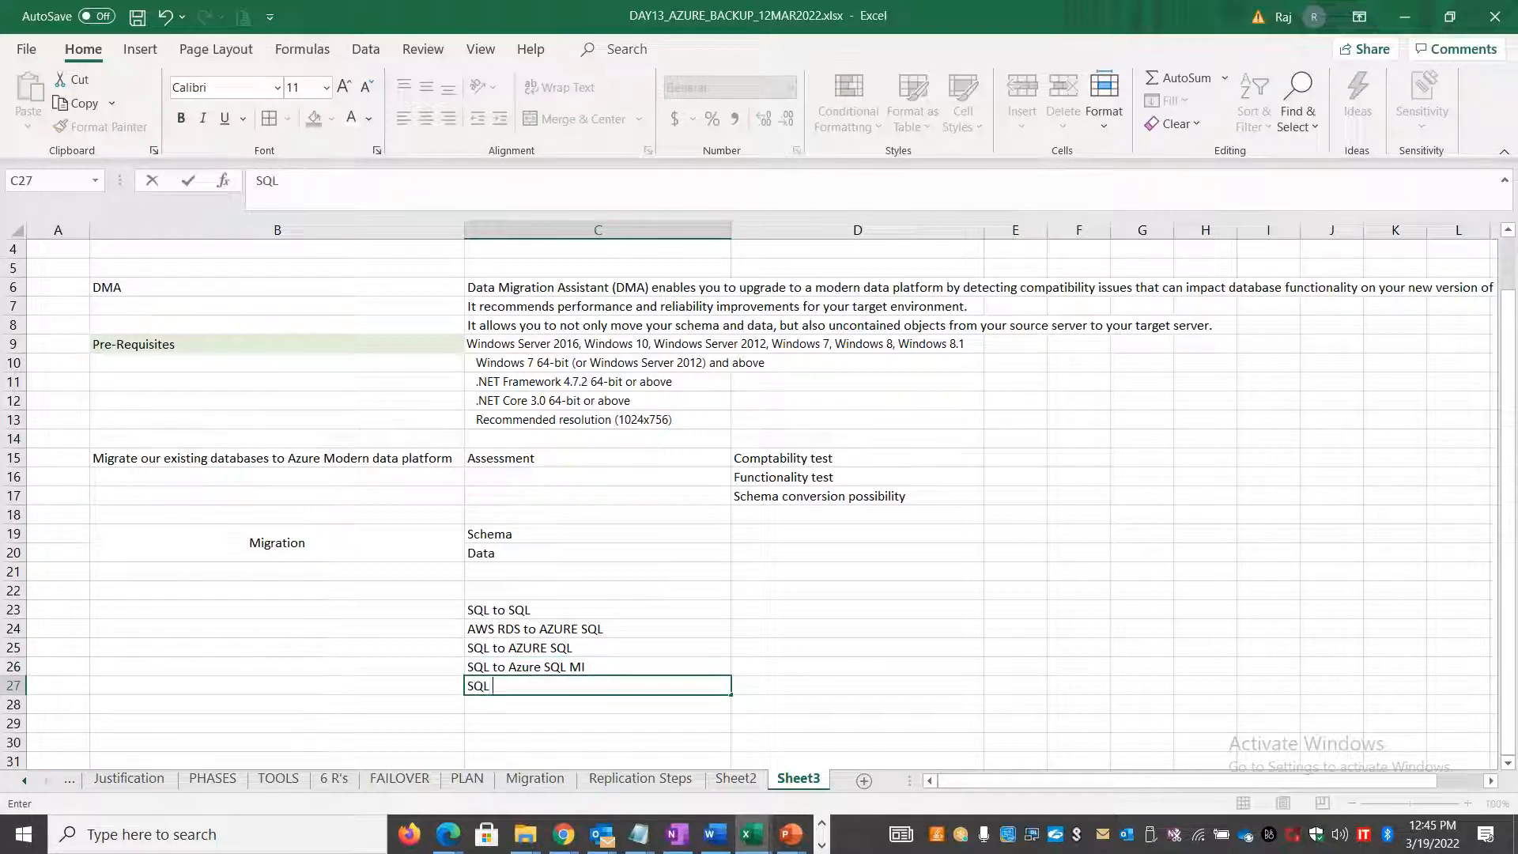
type("On Prem to SQL Azure VM")
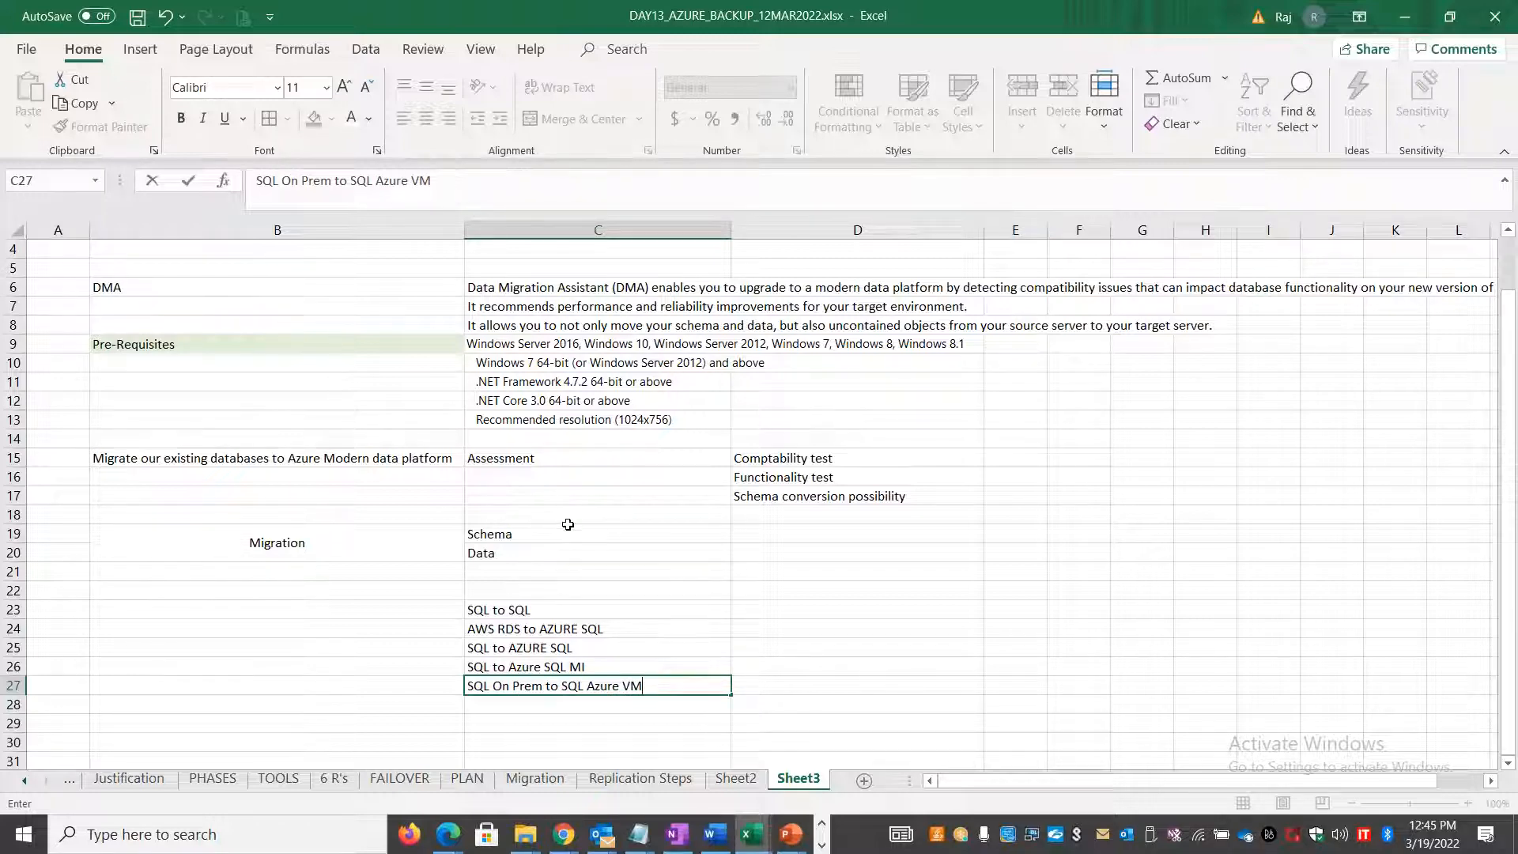
left_click(922, 629)
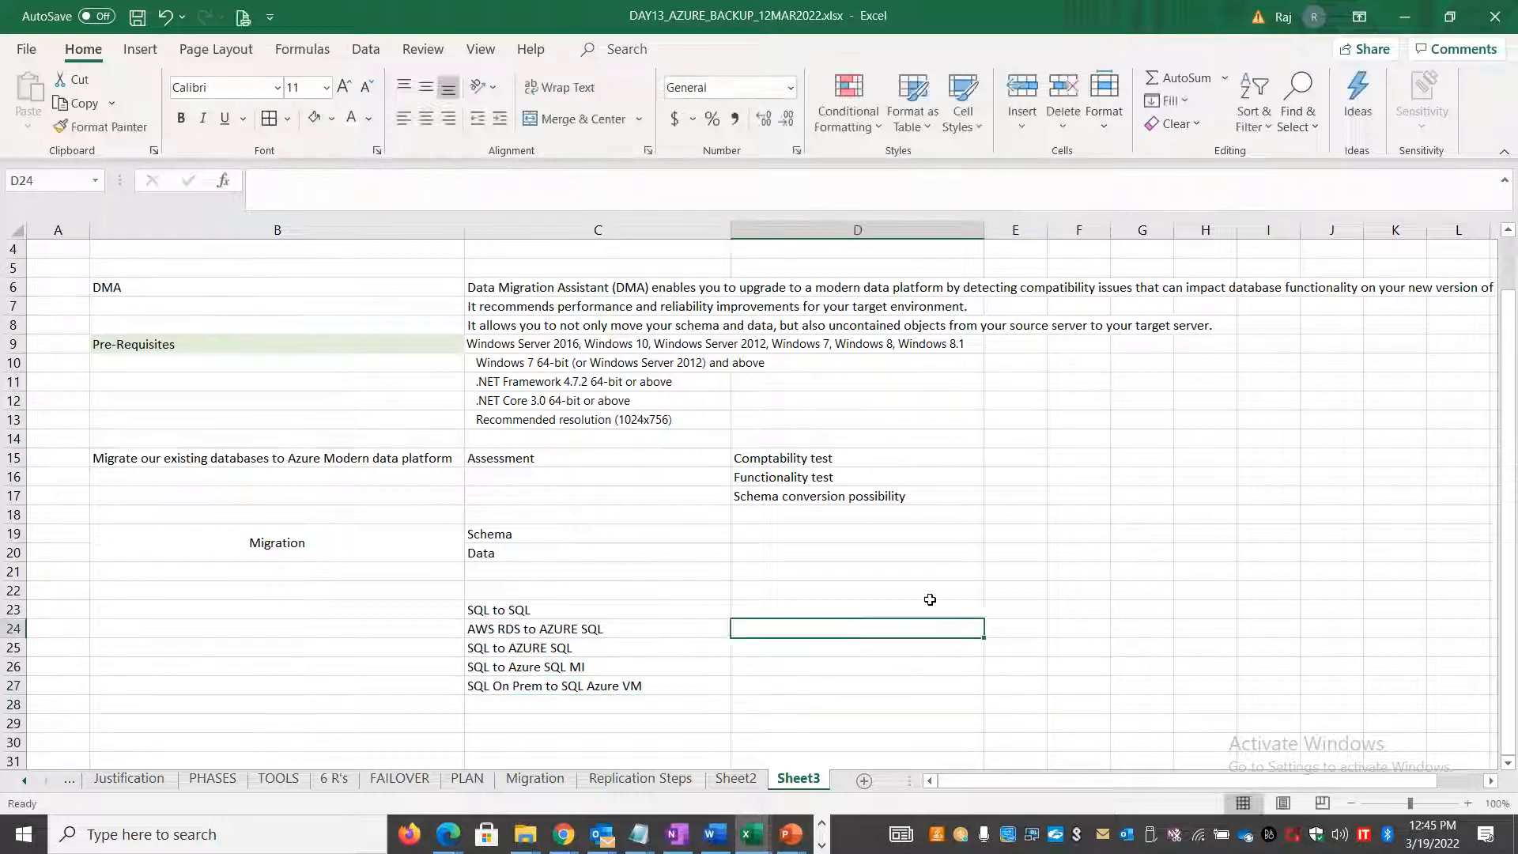
scroll(928, 604, "up", 1)
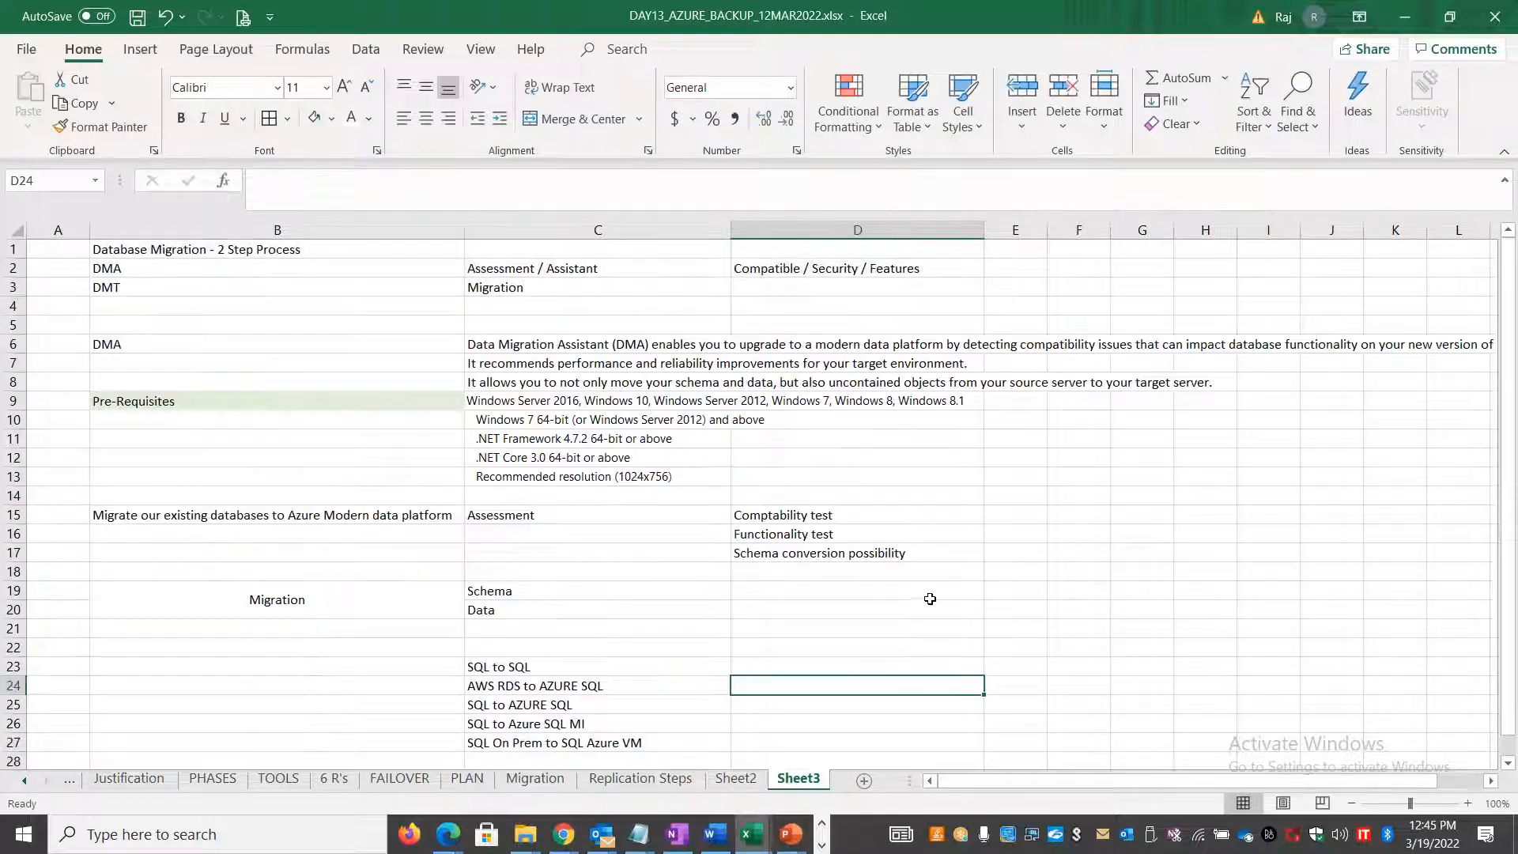
- Switch to the 3.83.240.83 remote session and refresh the Recovery Services vault's replicated items
left_click(820, 843)
mouse_move(474, 837)
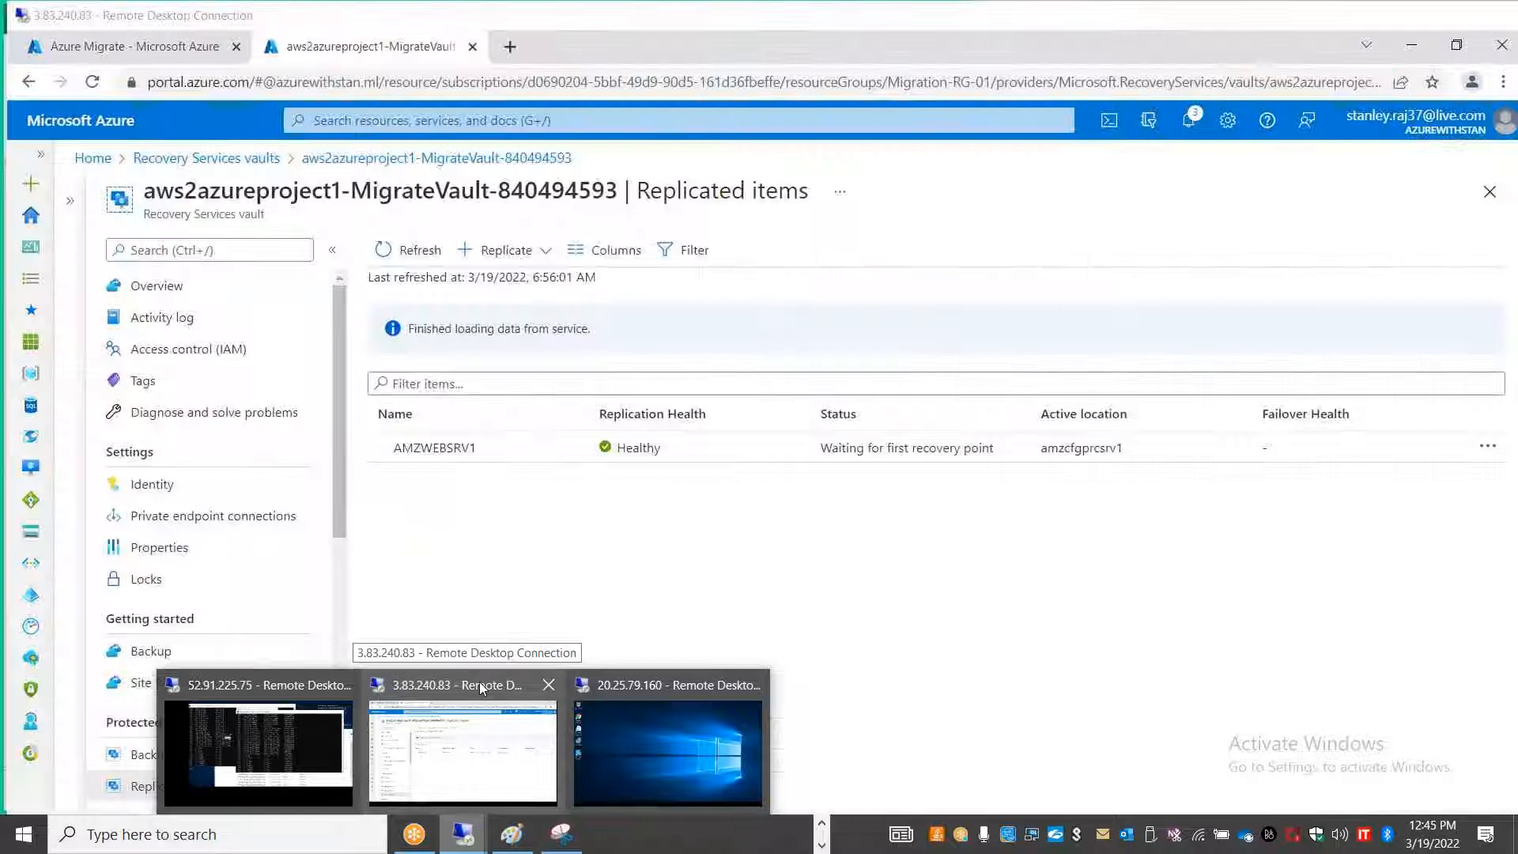
left_click(479, 682)
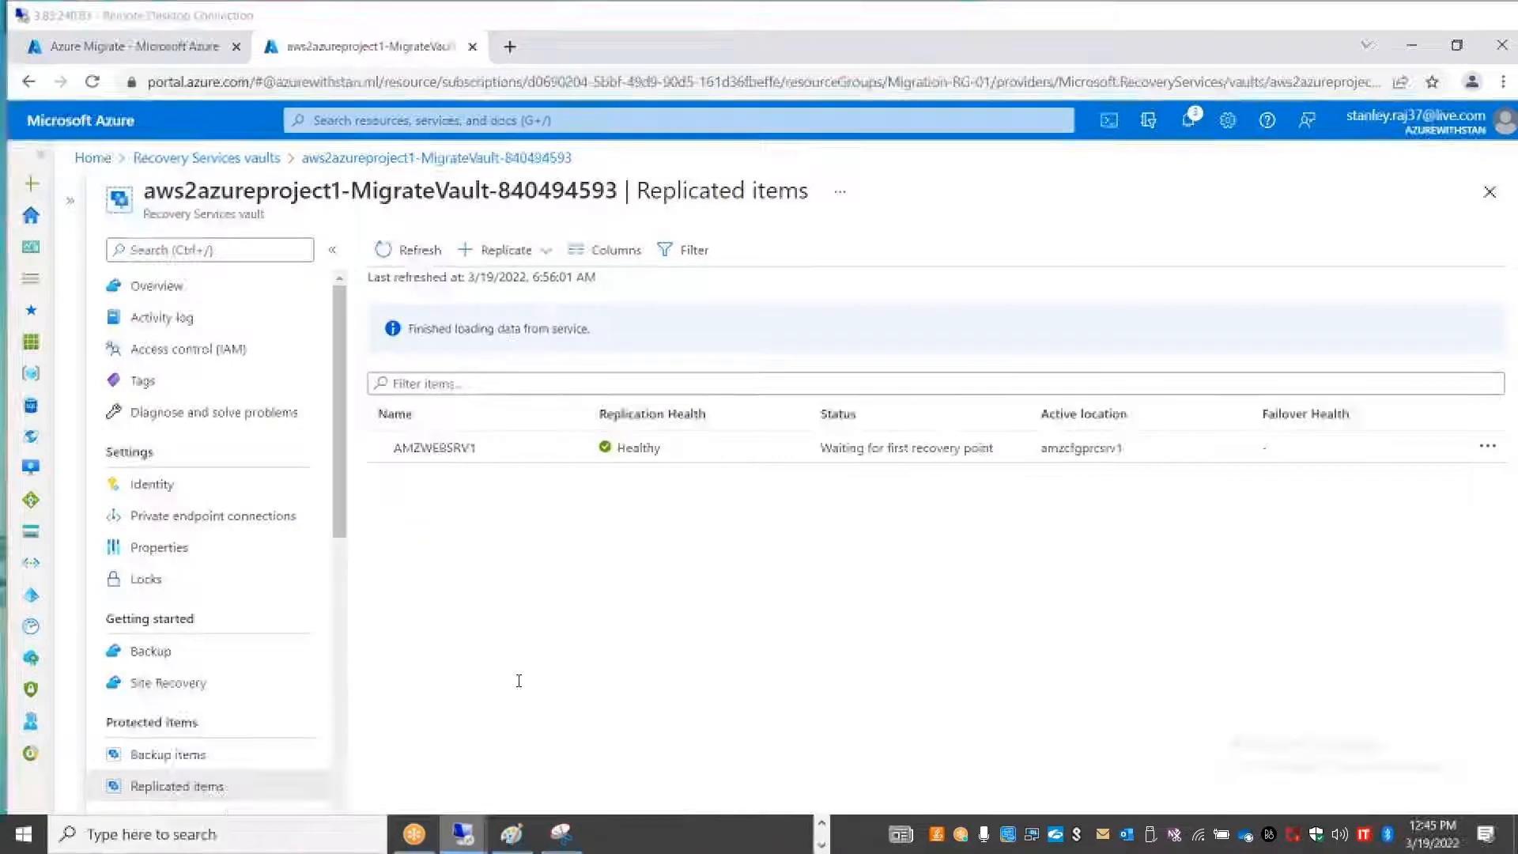
left_click(431, 255)
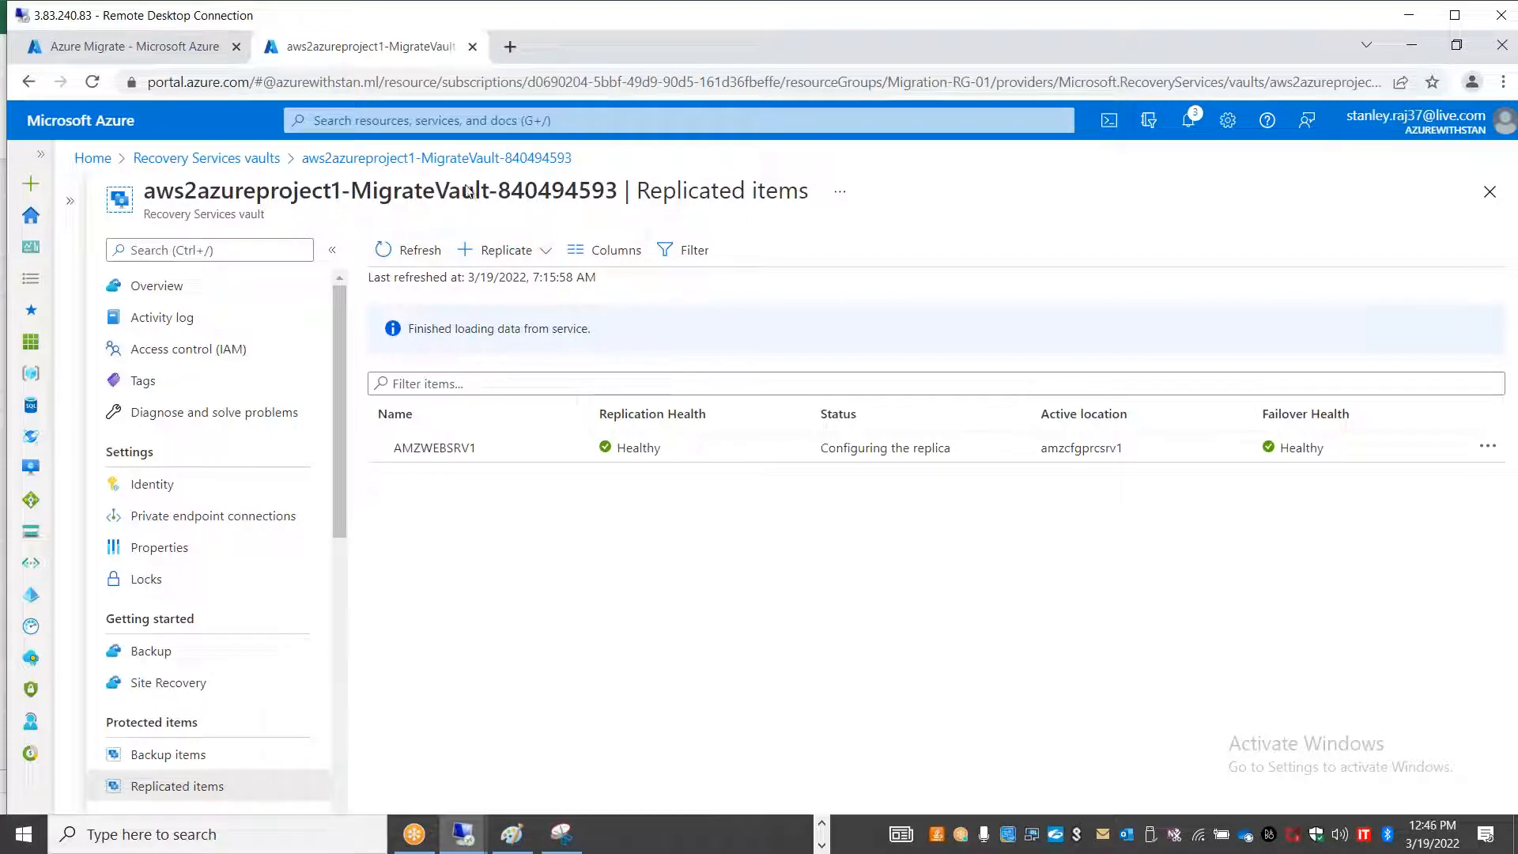
- Refresh the migration vault's overview, reopen its replicated items and refresh the list
left_click(476, 159)
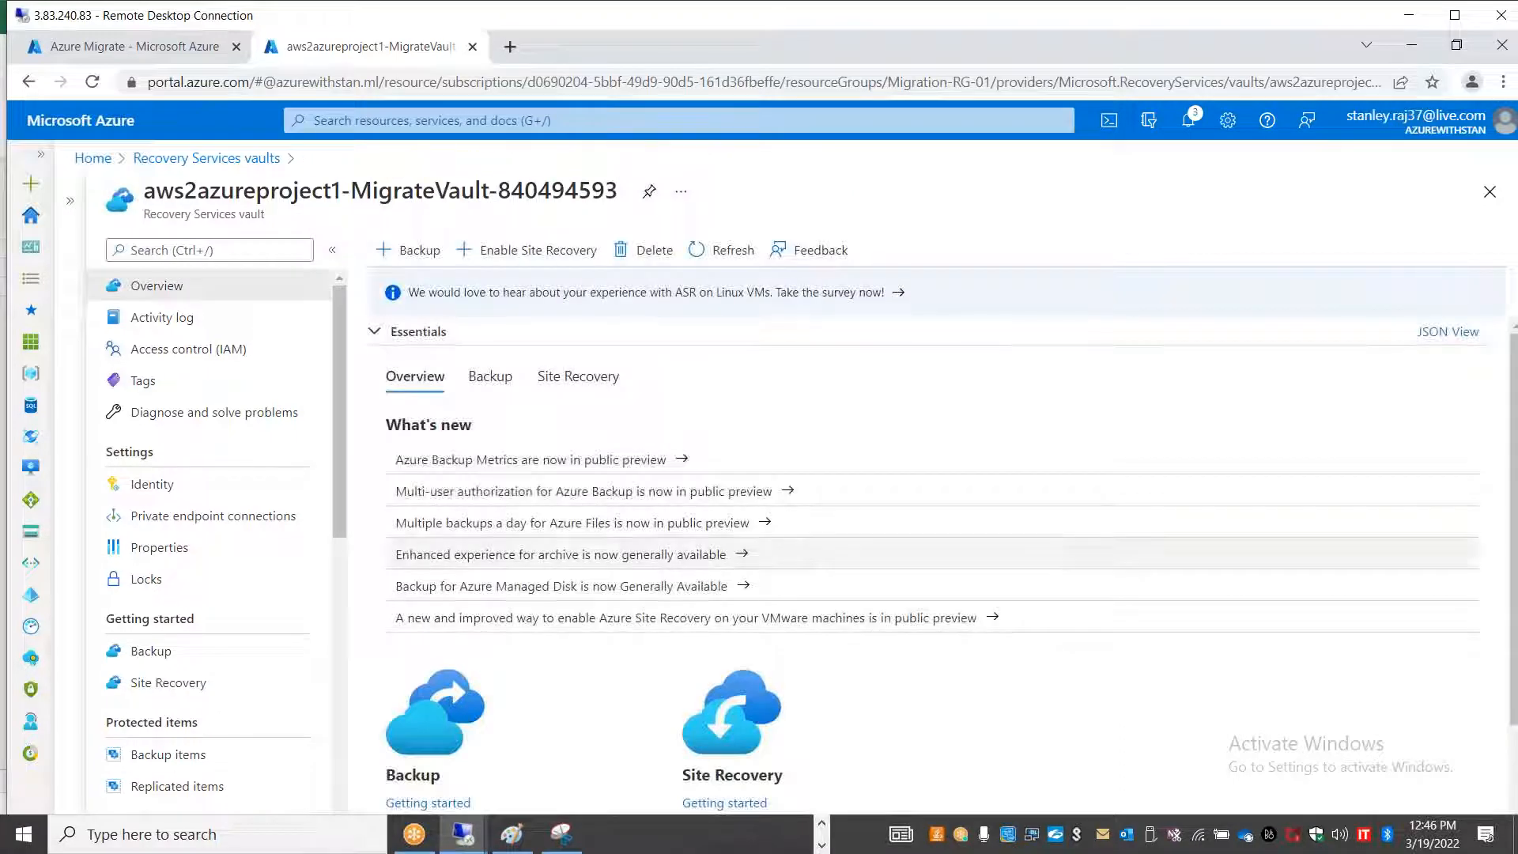
left_click(729, 250)
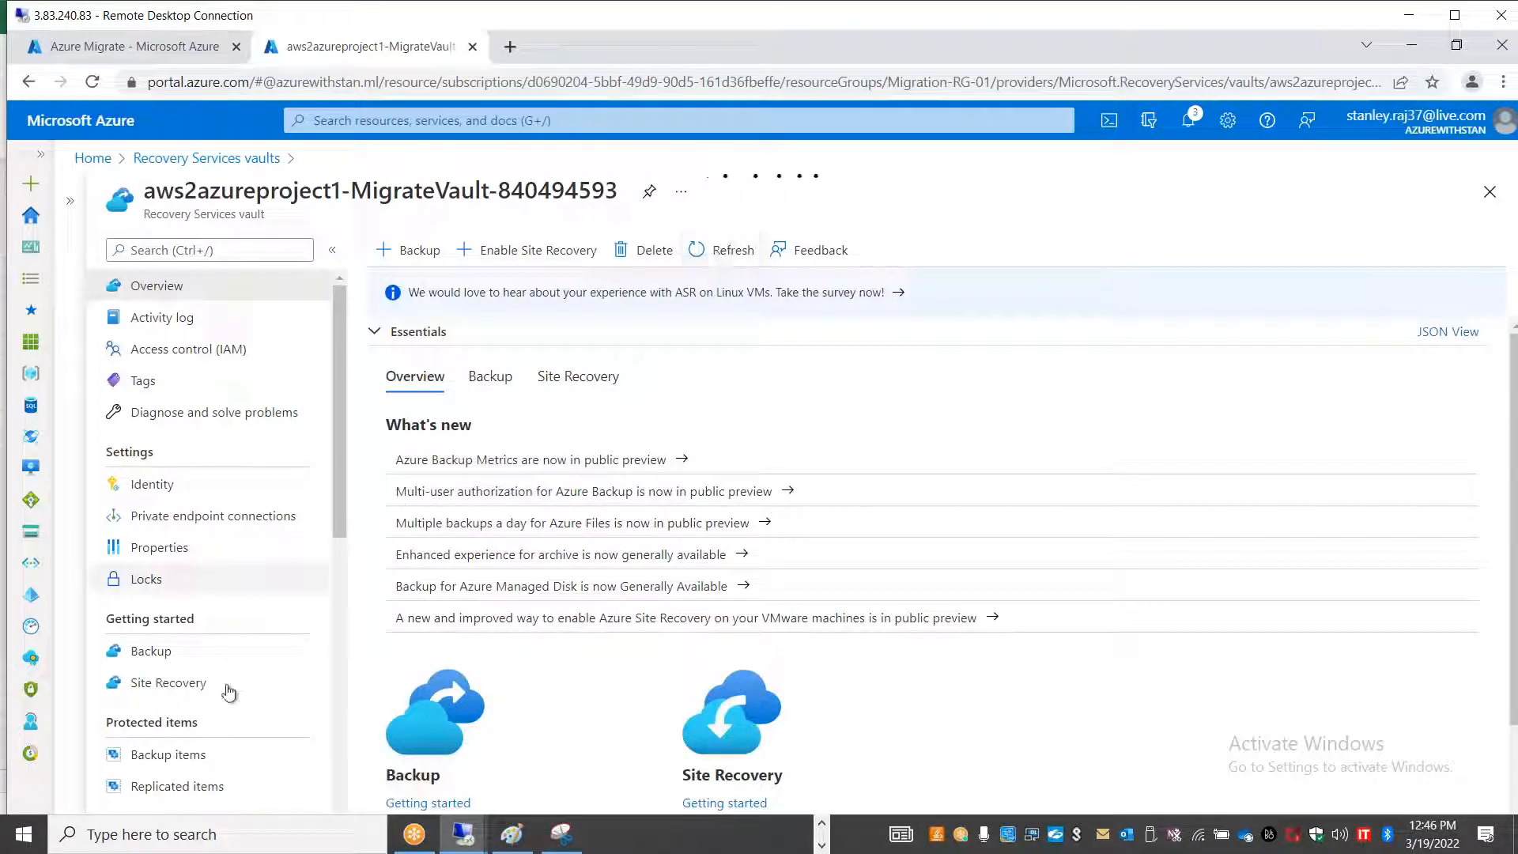
left_click(215, 786)
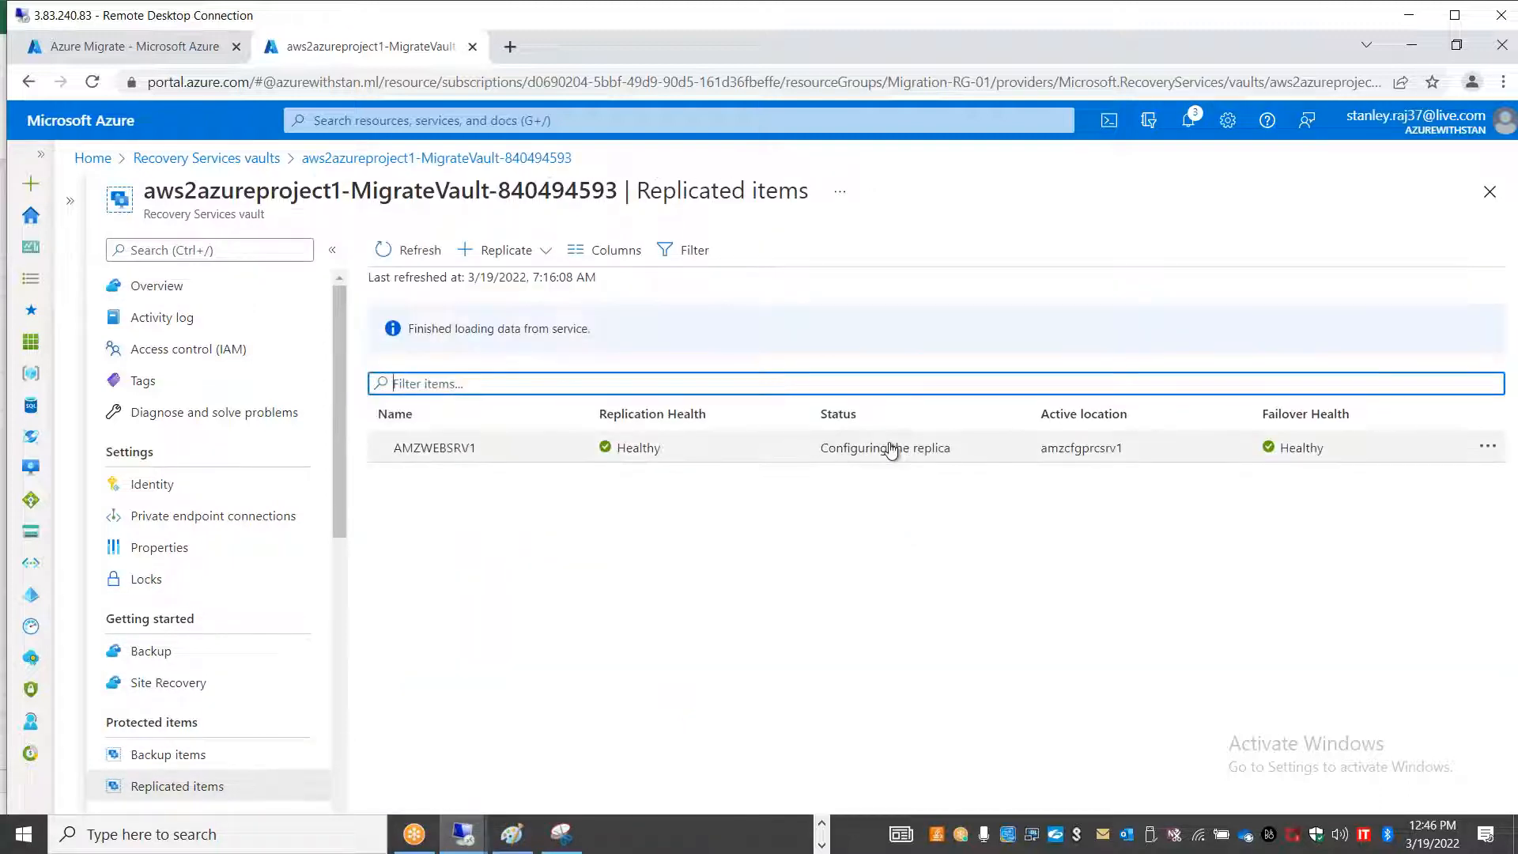
left_click(408, 249)
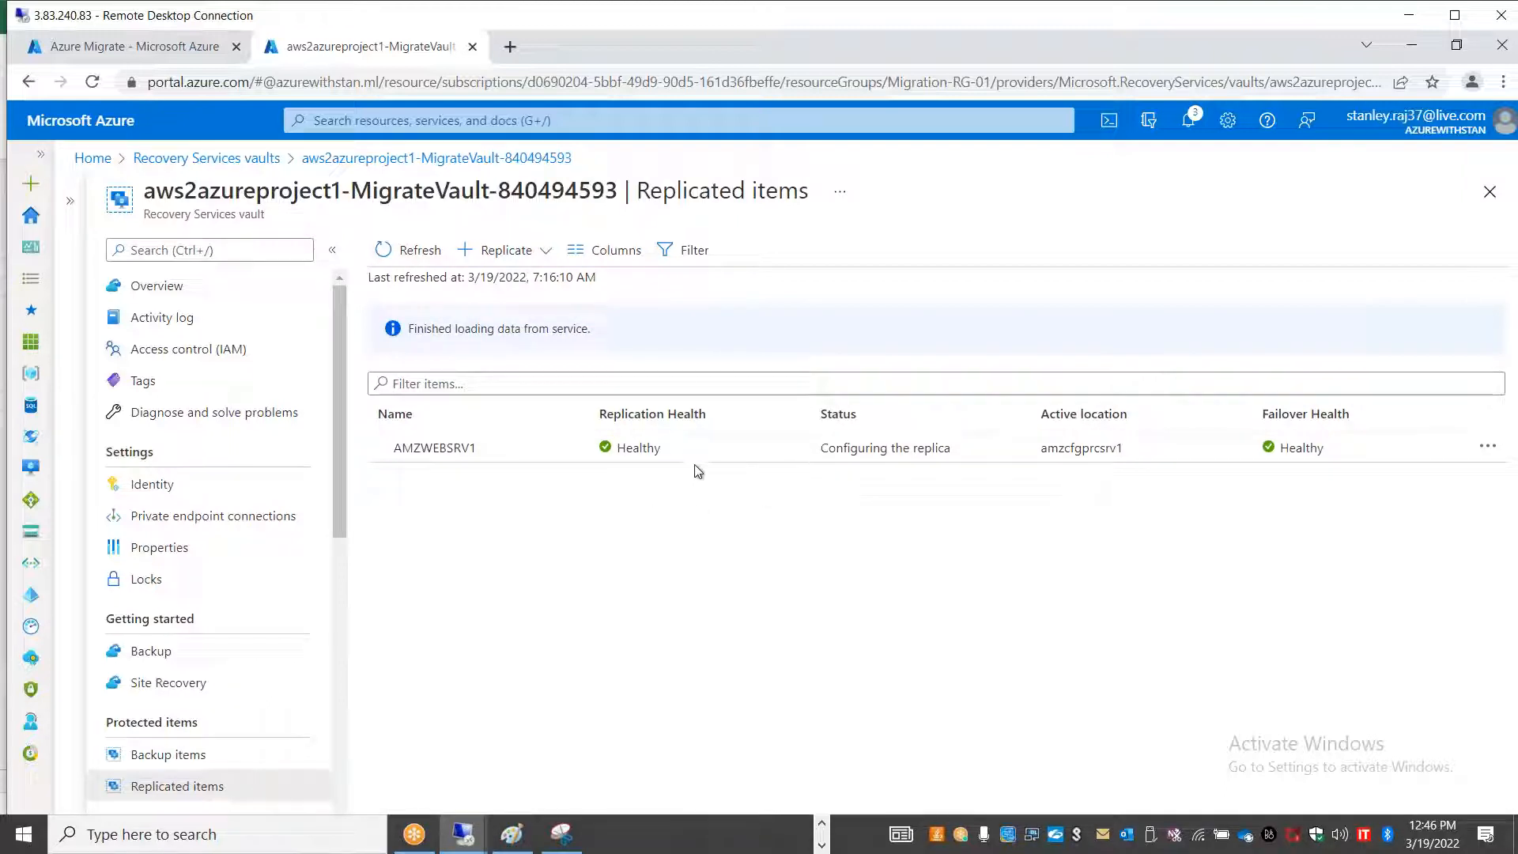
- Check AMZWEBSRV1's replication overview, refresh the vault's replicated items and reopen the server's overview
left_click(544, 451)
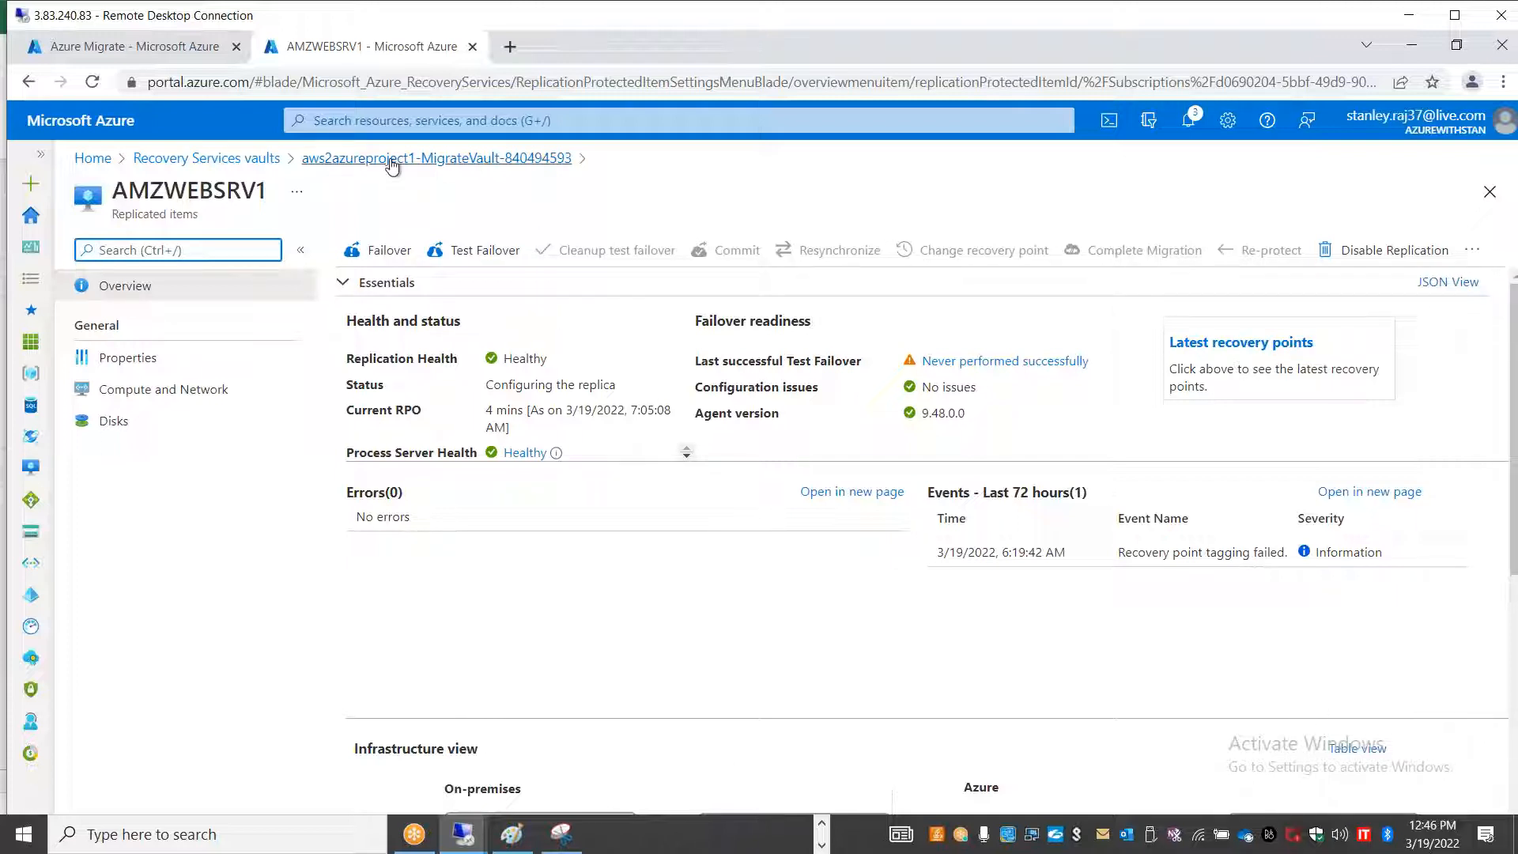
left_click(391, 160)
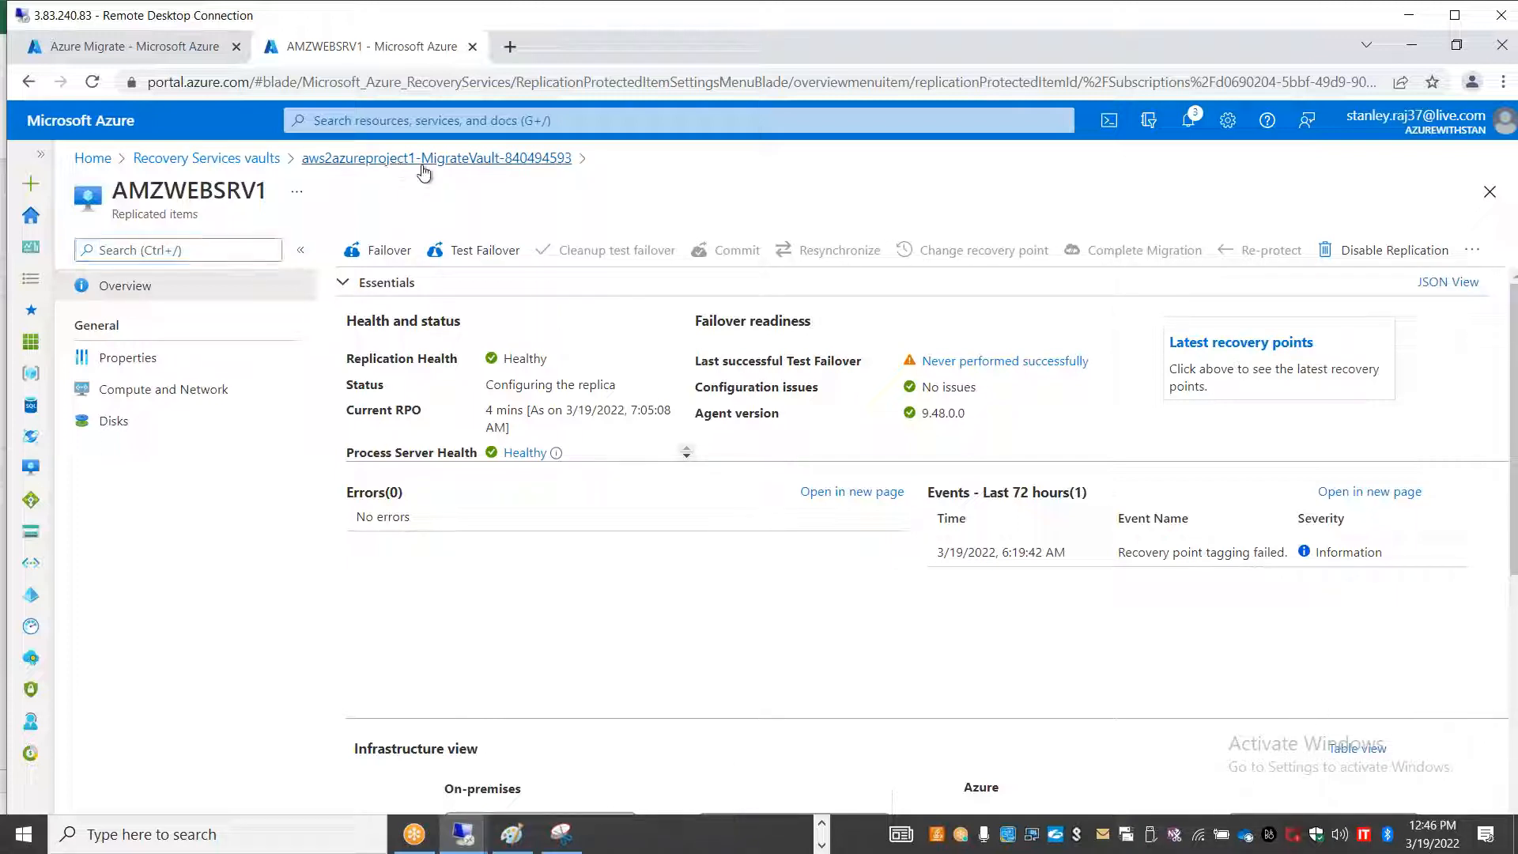
left_click(408, 249)
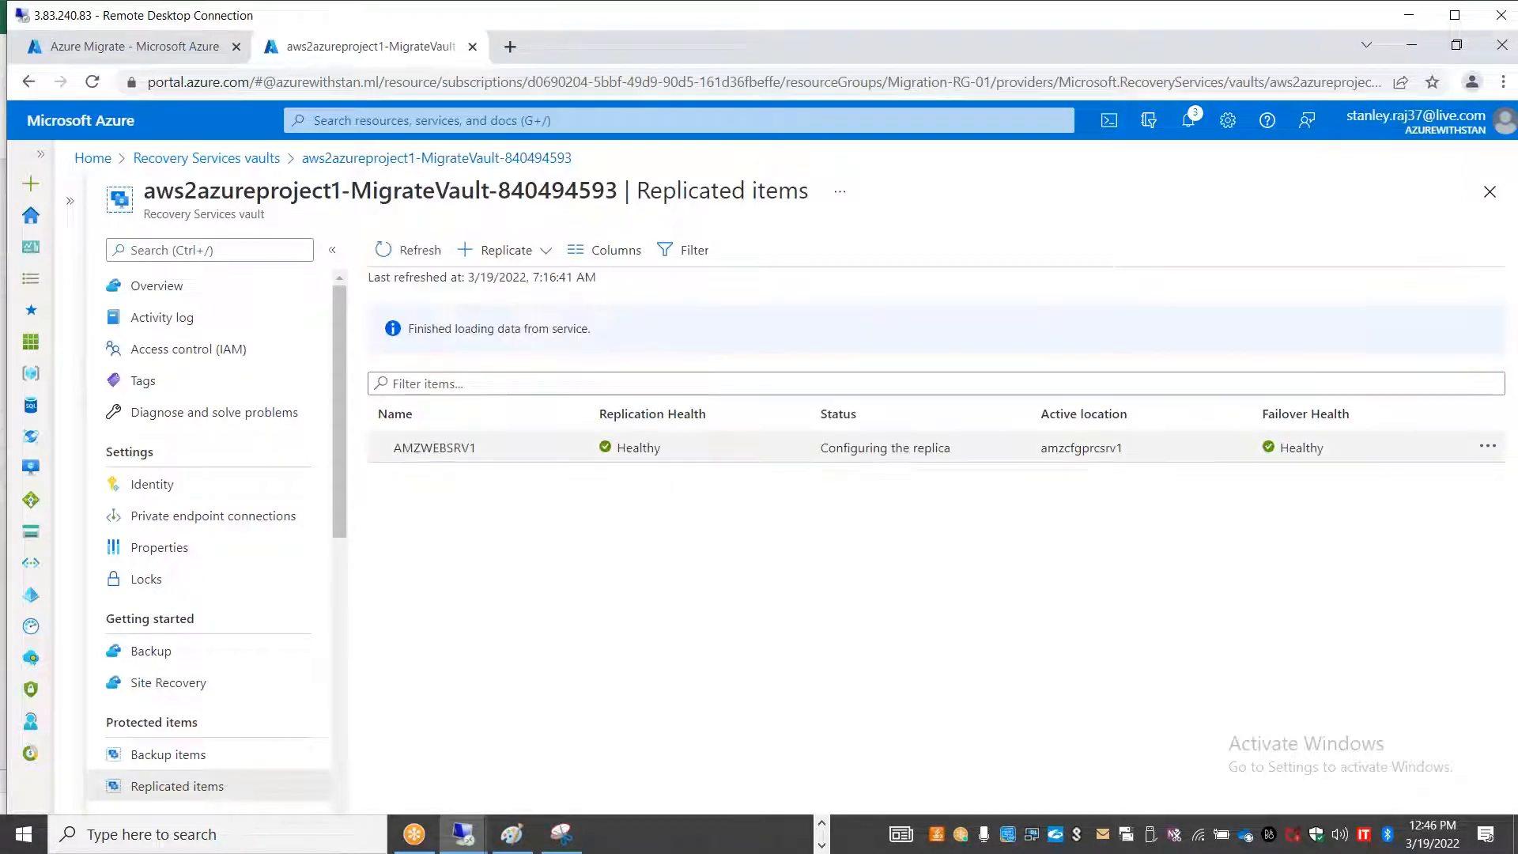
left_click(498, 456)
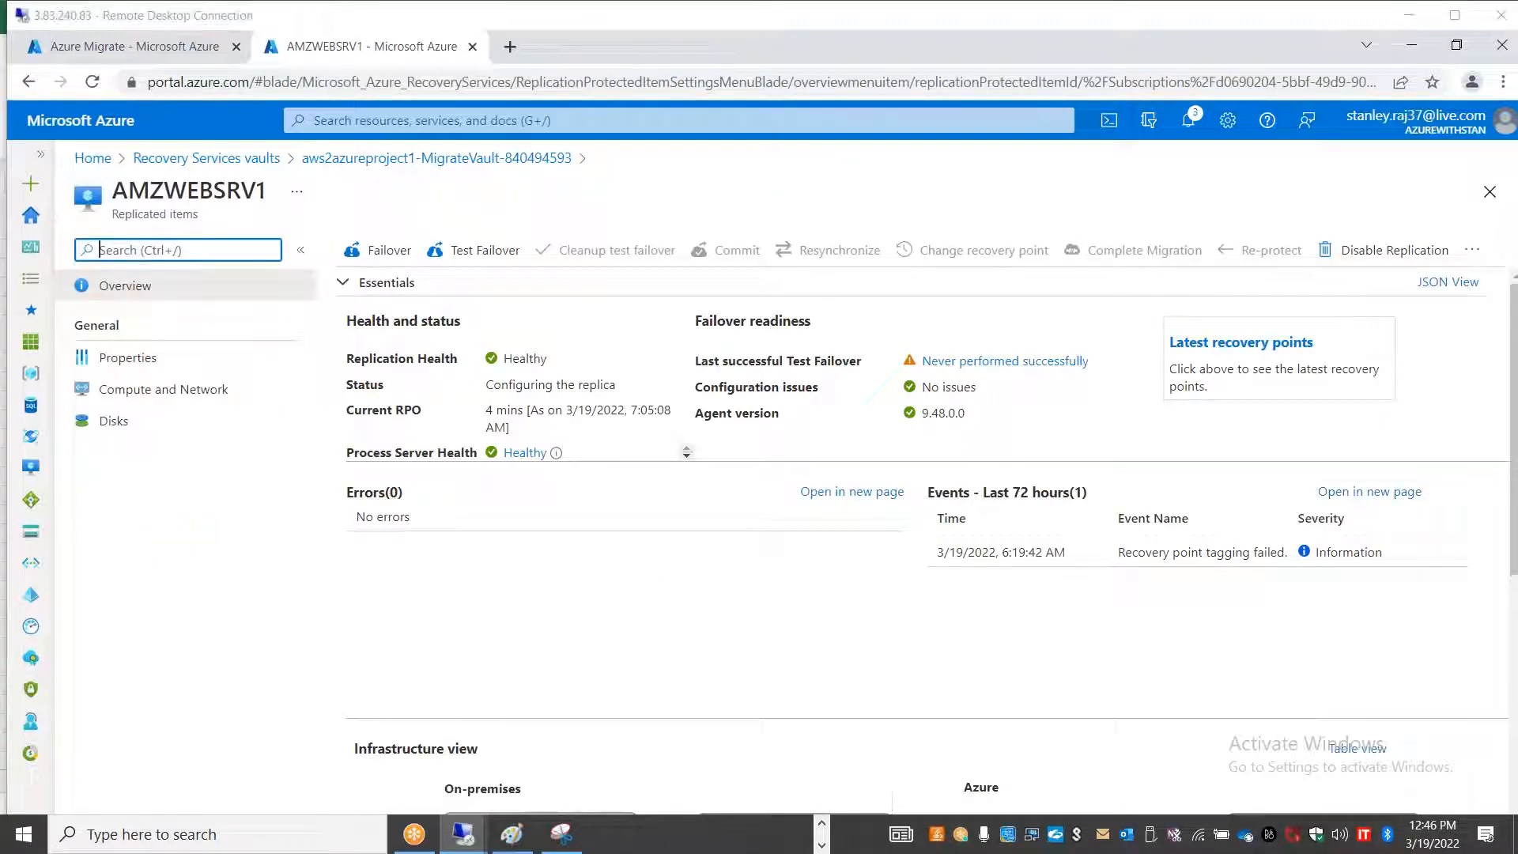
- Switch back to the Excel workbook and rename Sheet3 as "DB Migration"
key("alt+Tab")
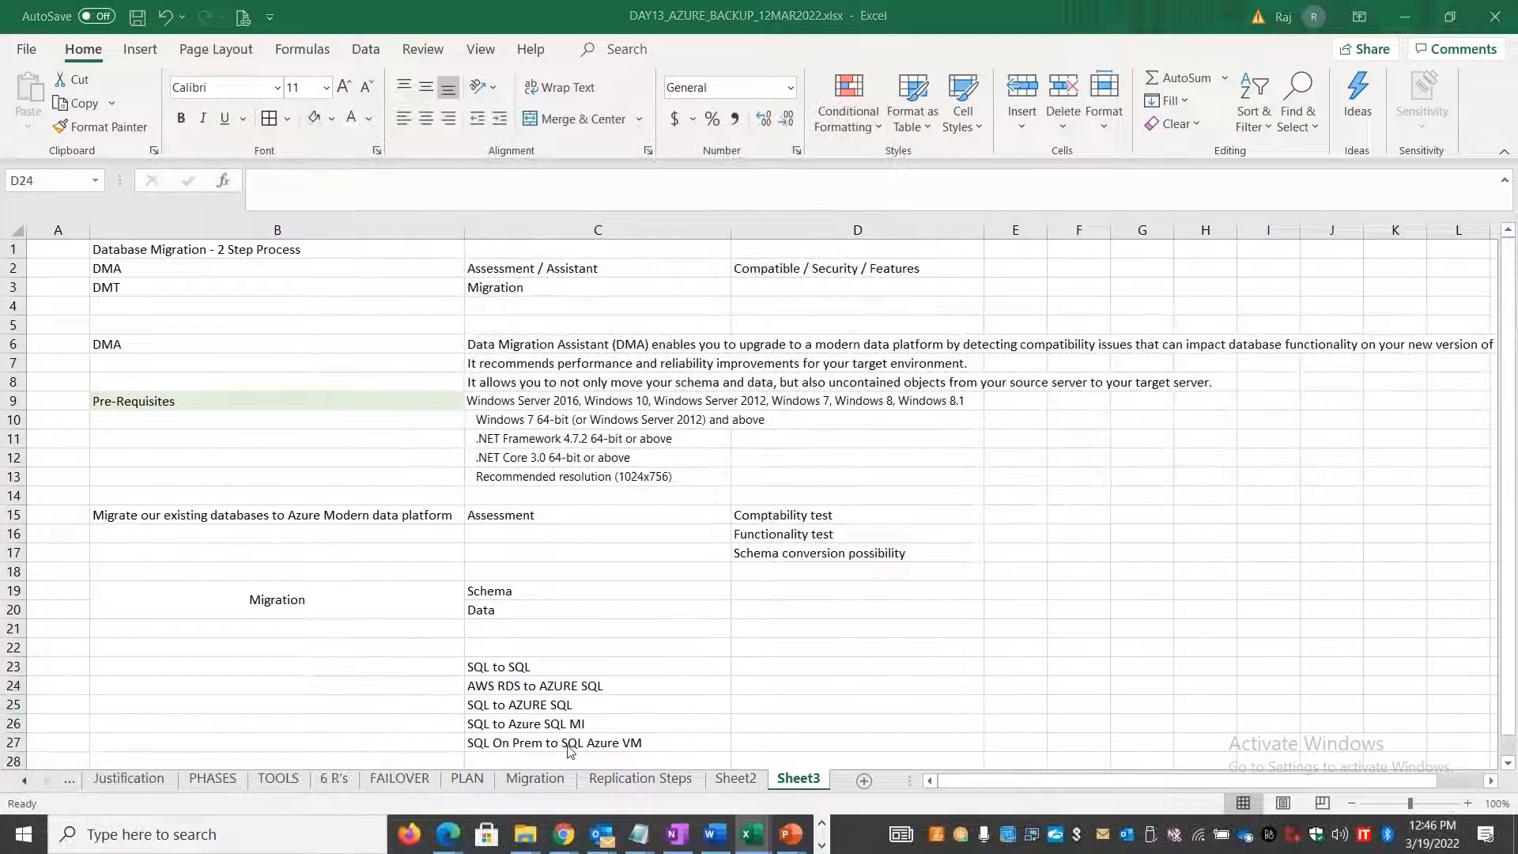
key("alt+Tab")
key("Escape")
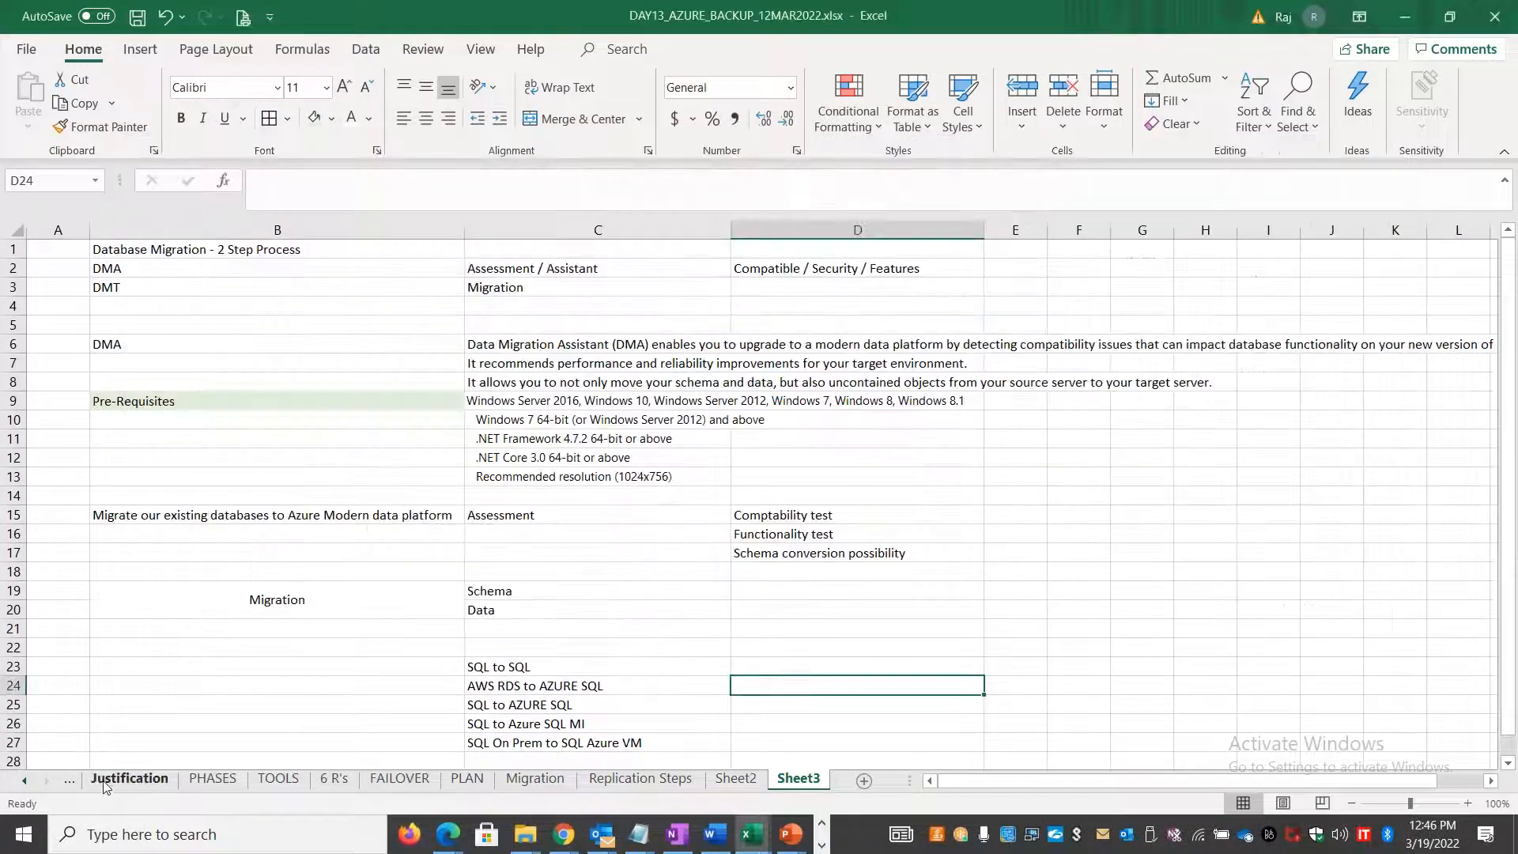
left_click(24, 781)
left_click(23, 781)
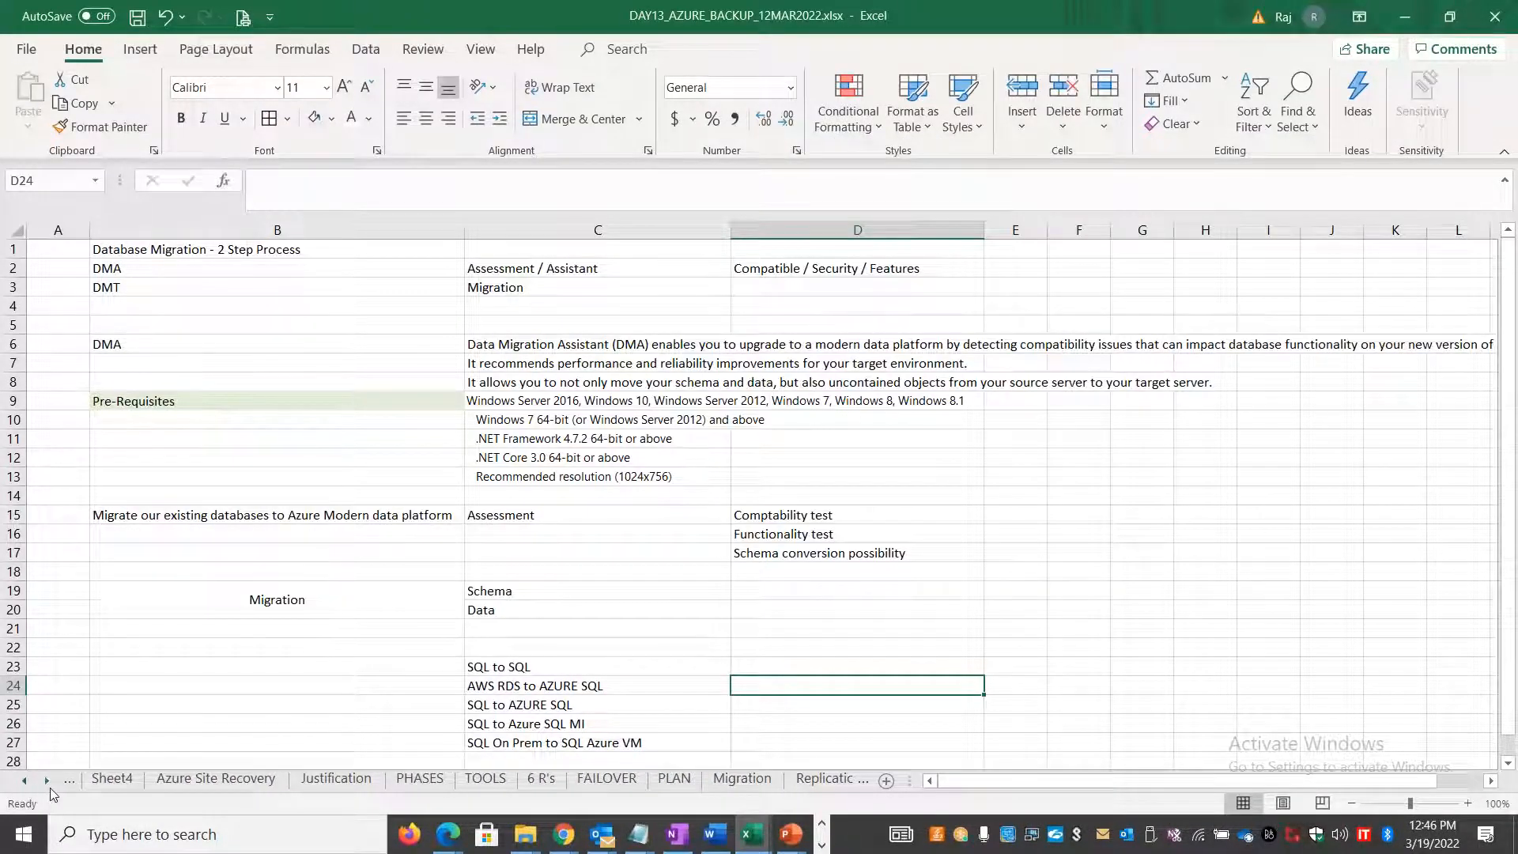
left_click(47, 780)
left_click(46, 781)
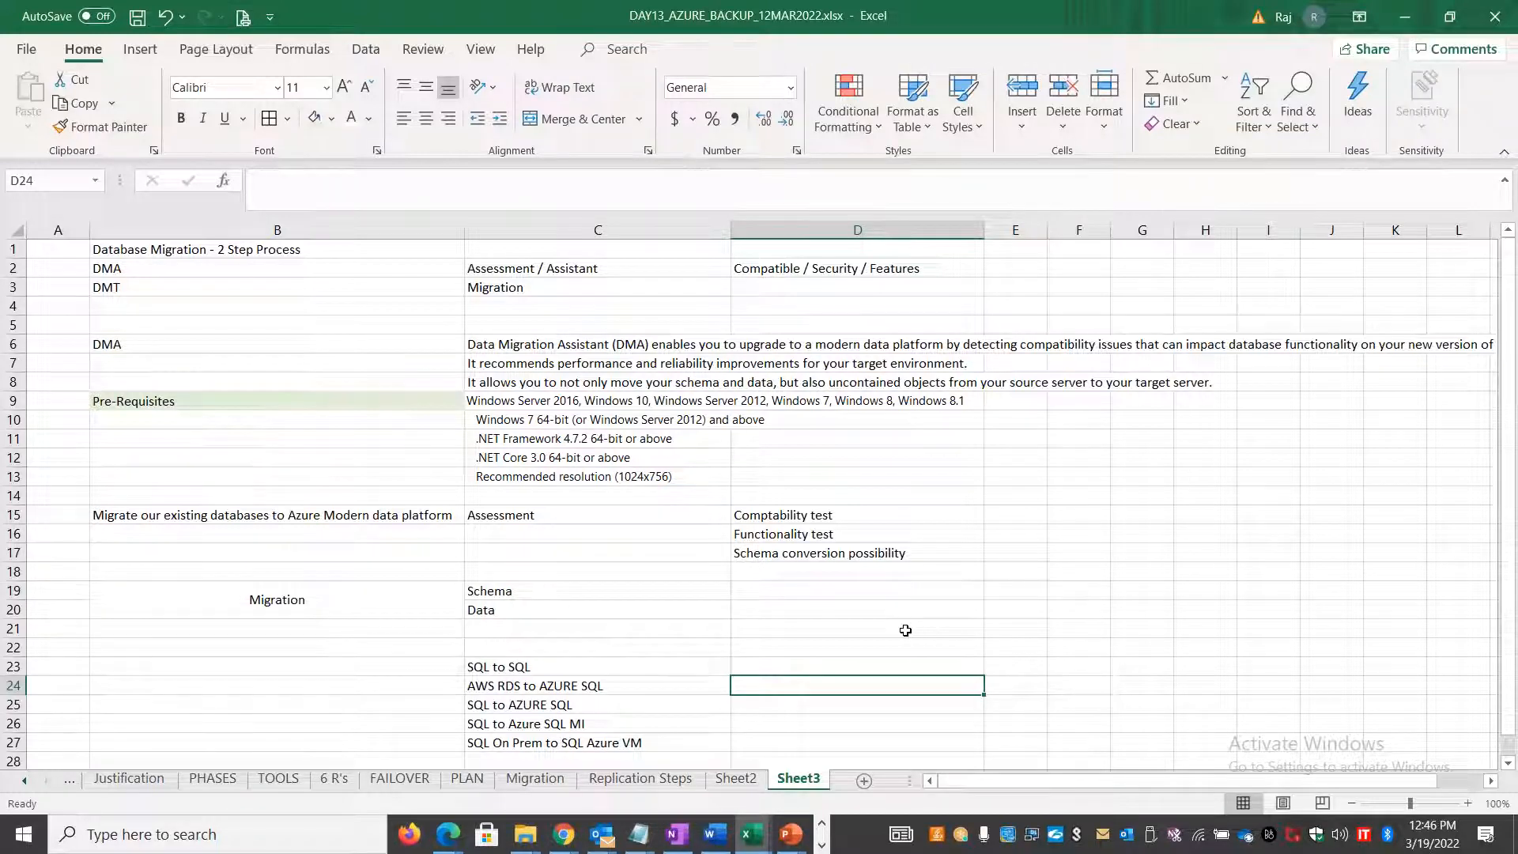
double_click(805, 778)
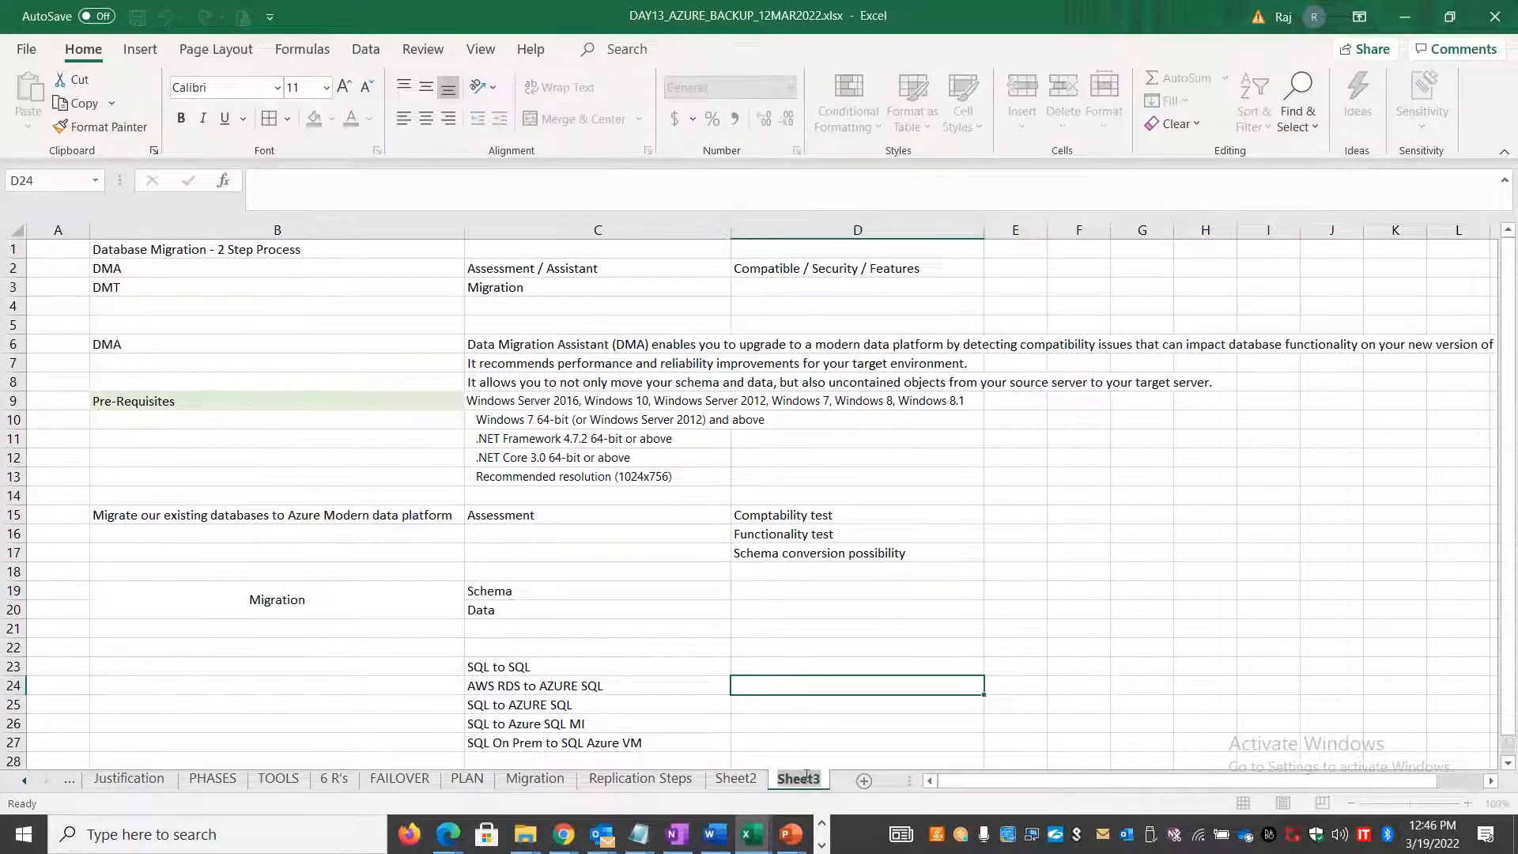
type("DB Migration")
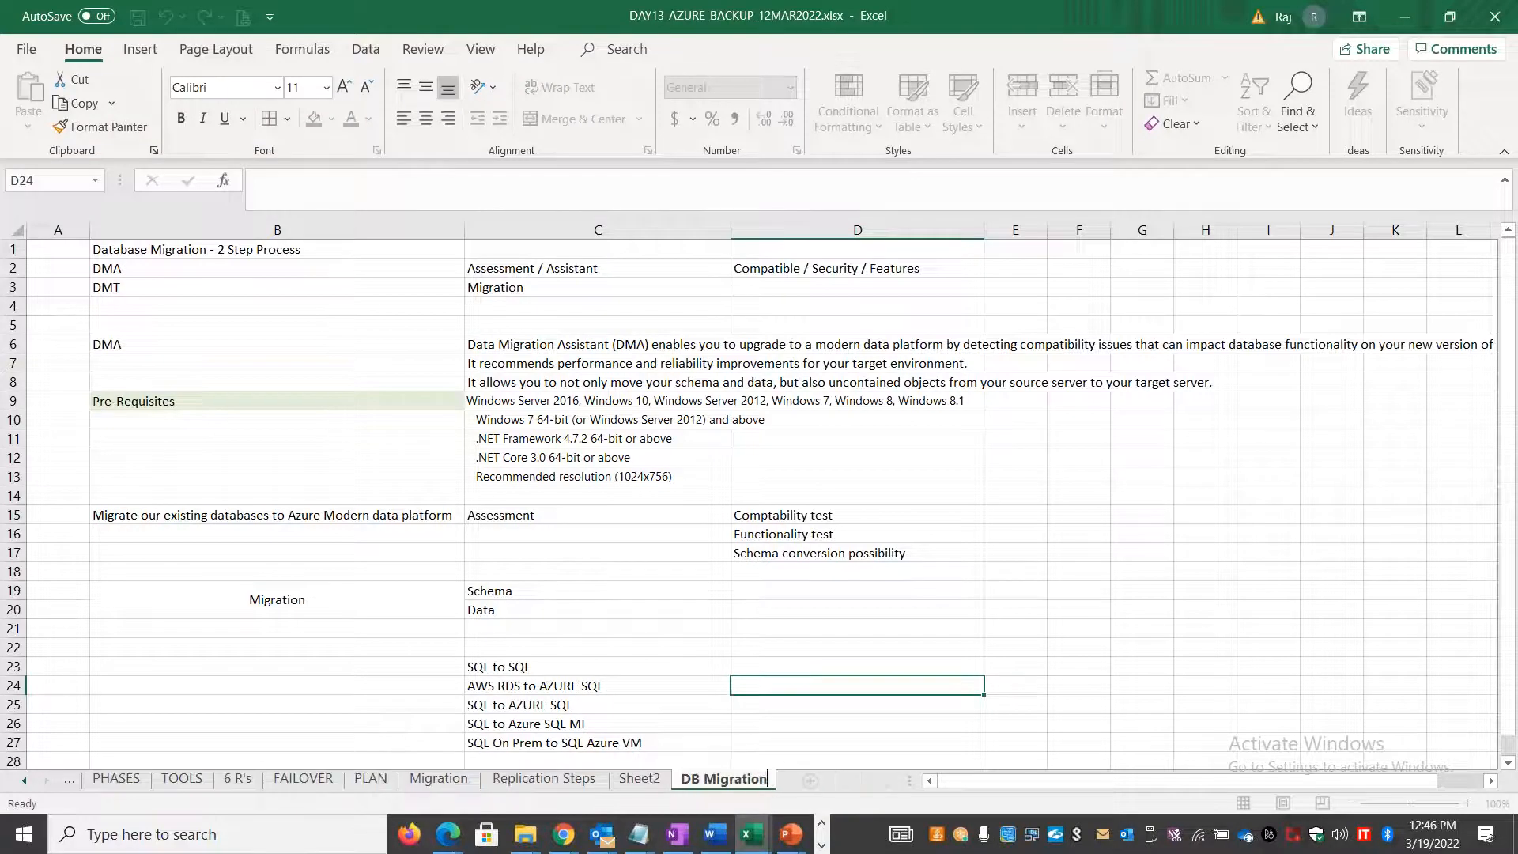
left_click(970, 609)
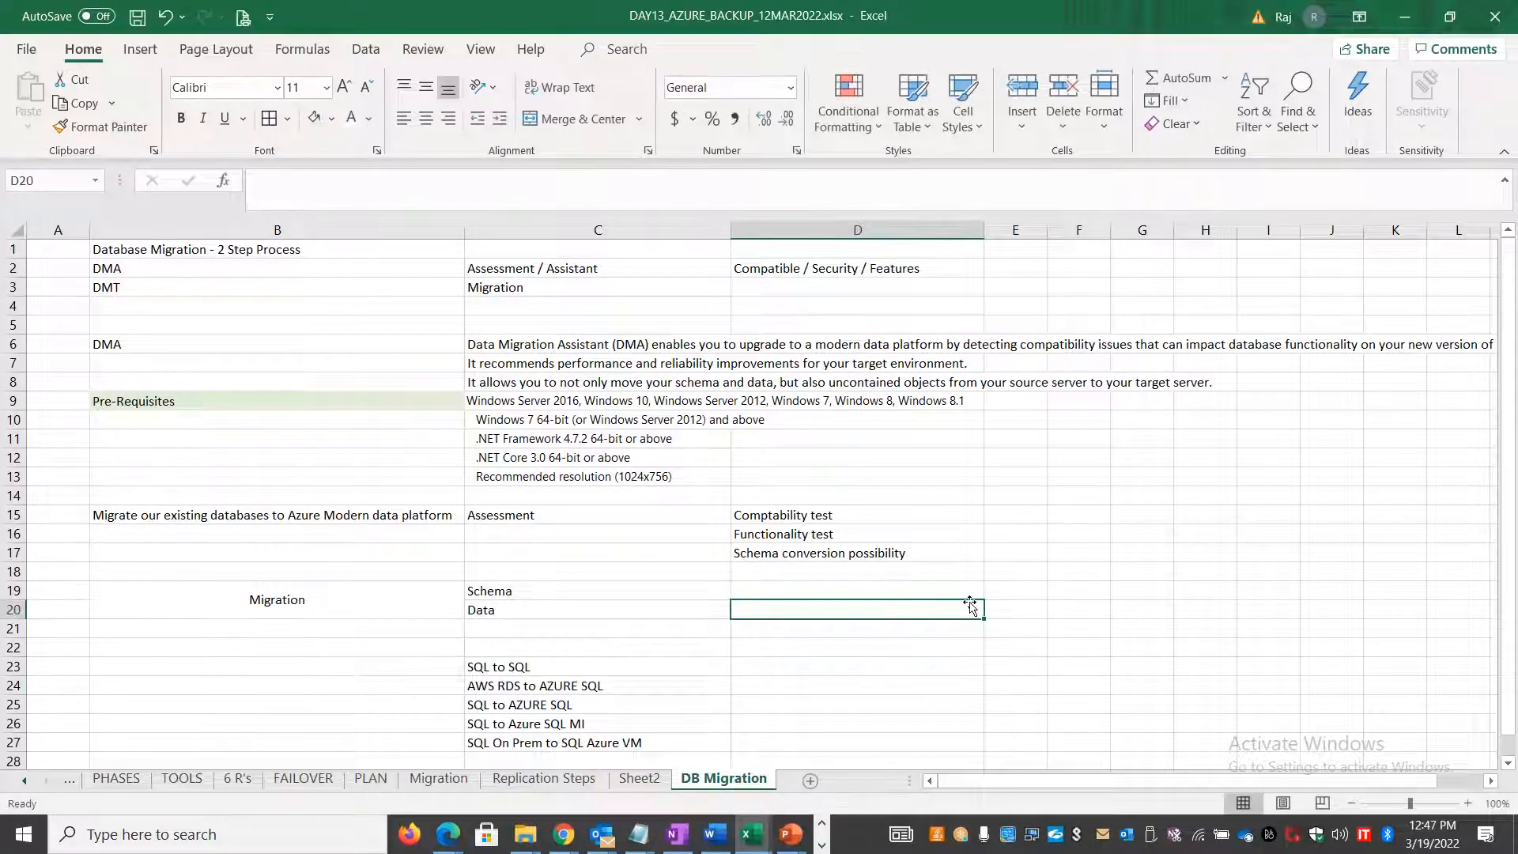
left_click(1484, 291)
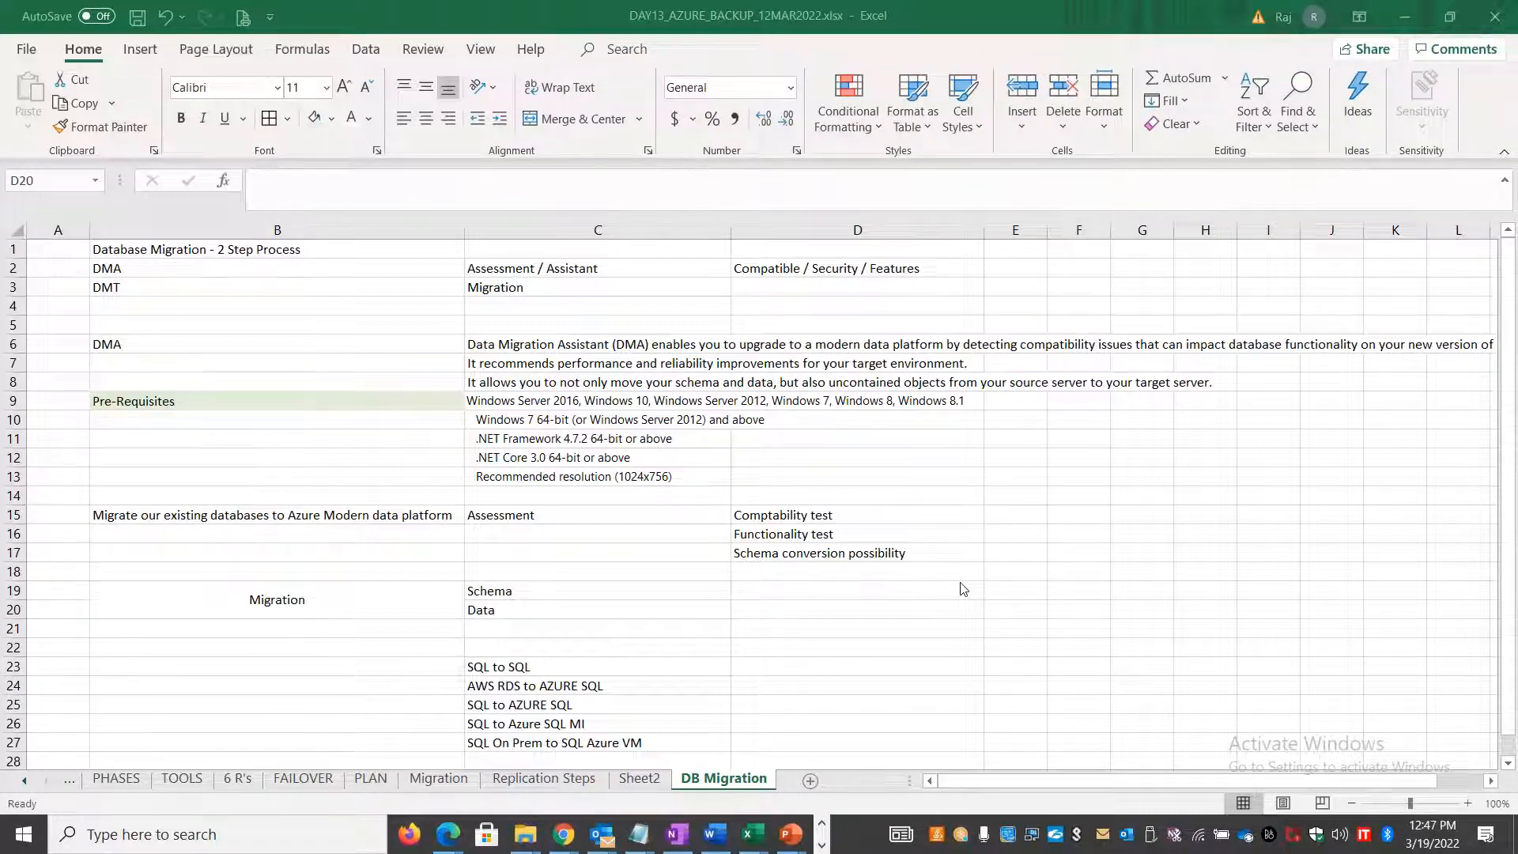
- Switch to the 20.25.79.160 remote session and launch Microsoft Data Migration Assistant
left_click(821, 844)
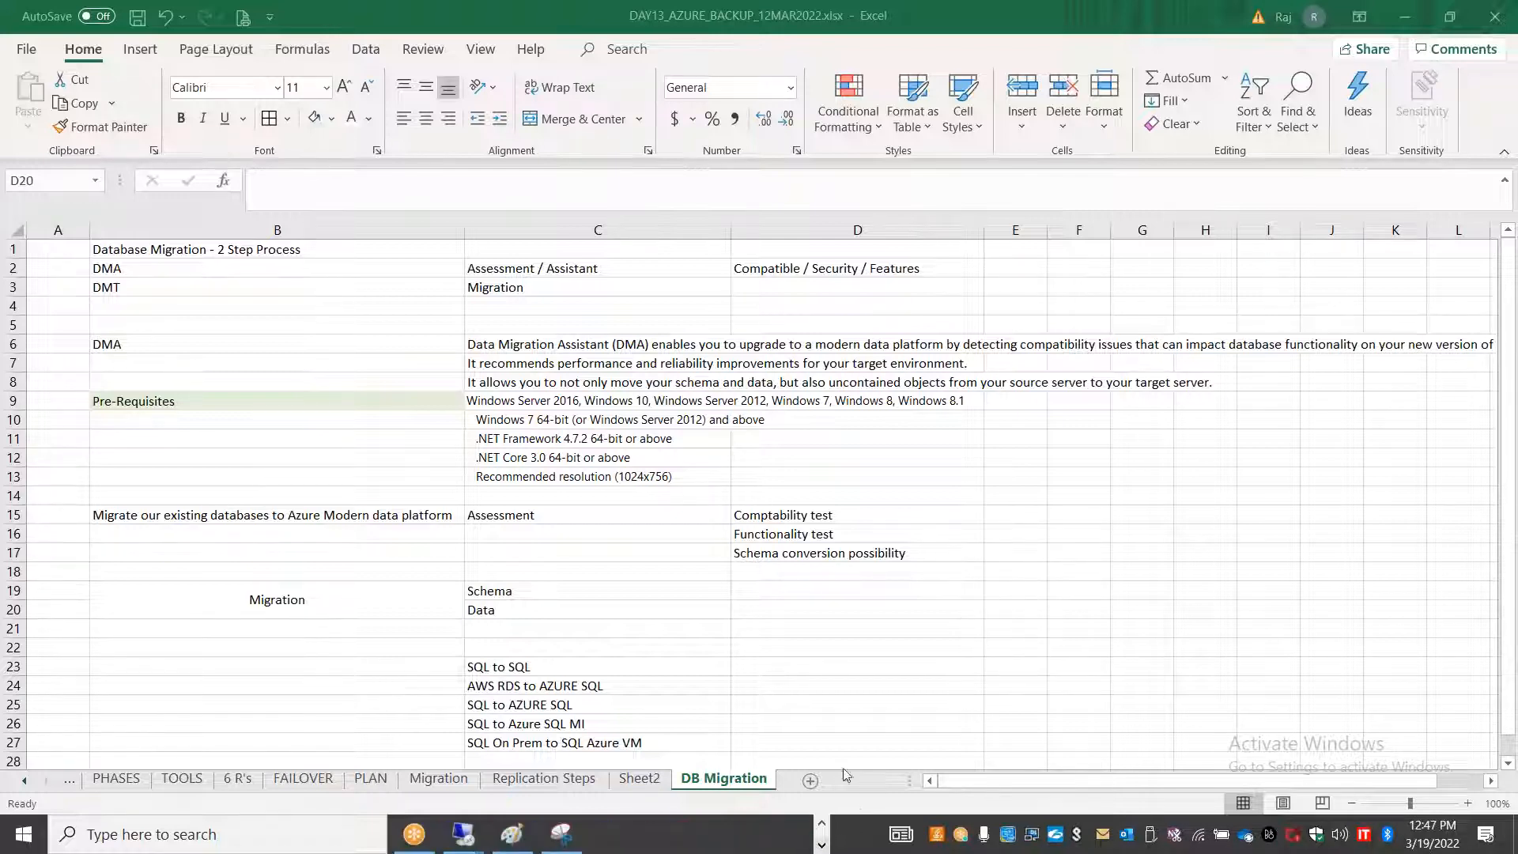
mouse_move(477, 843)
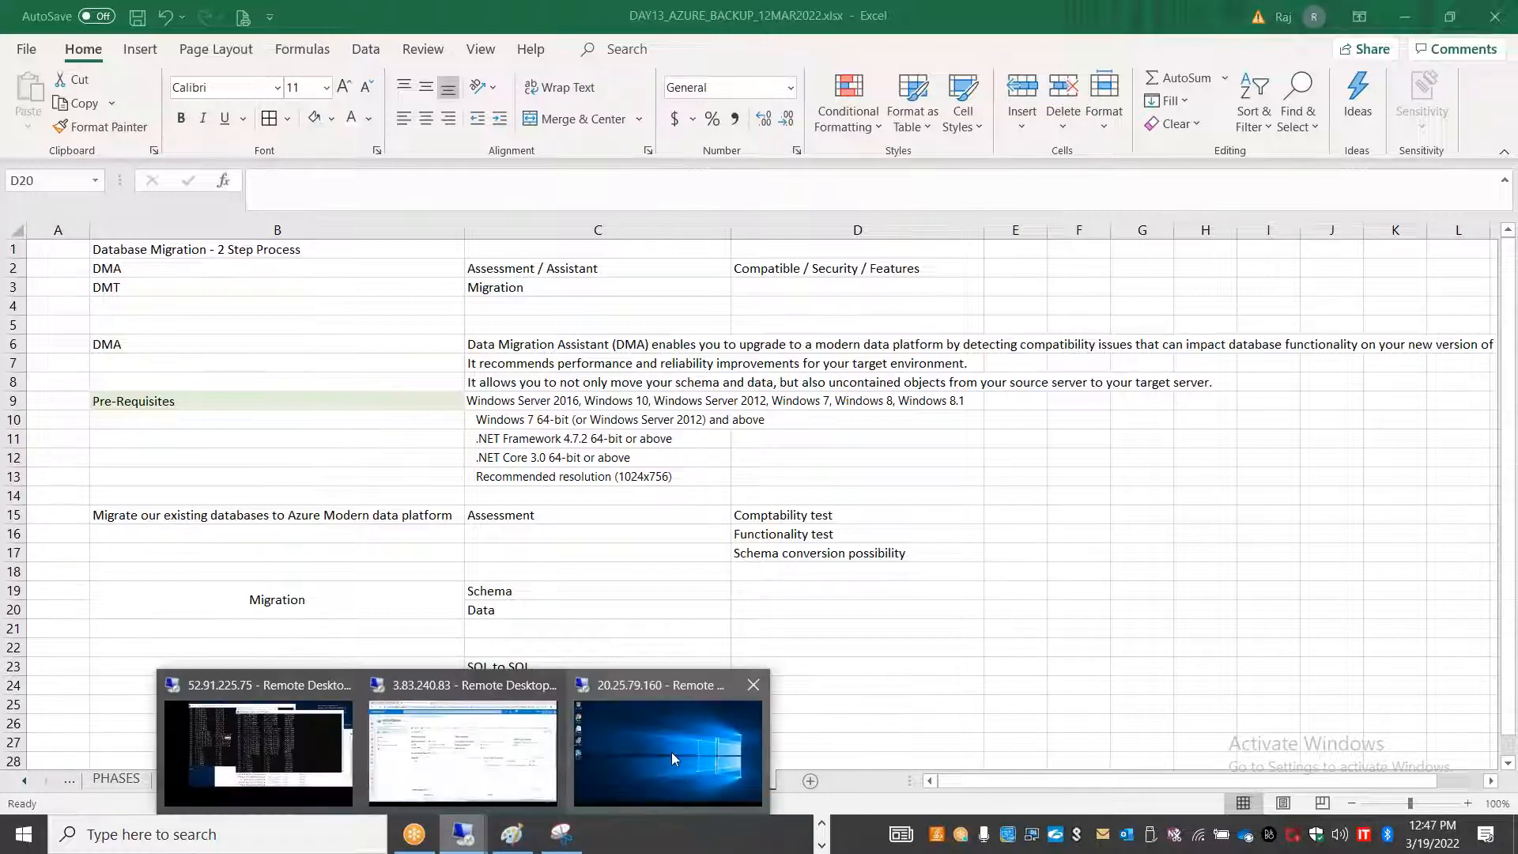
mouse_move(518, 755)
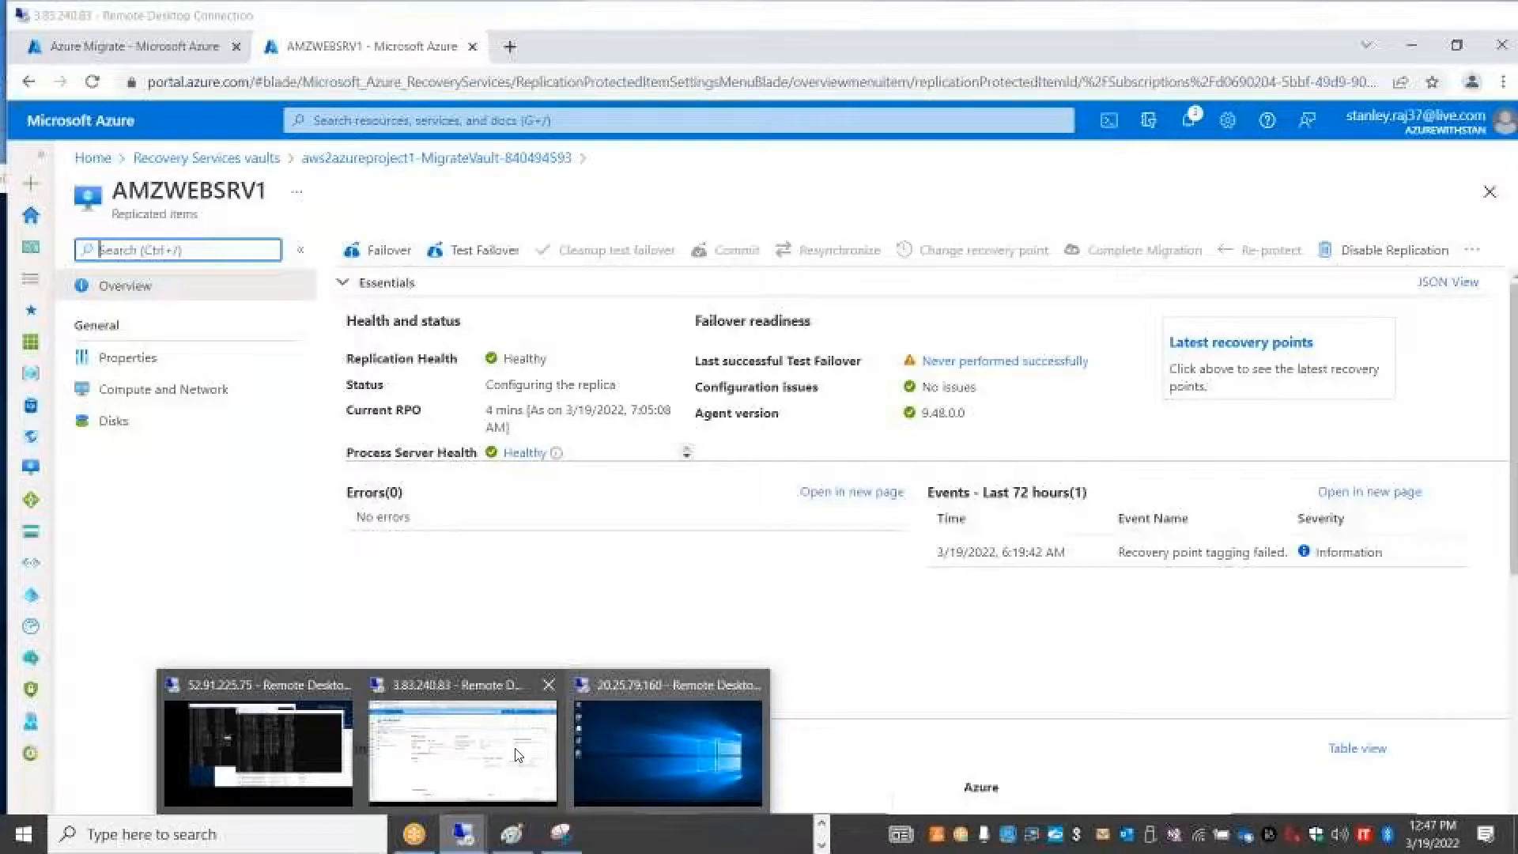
left_click(637, 752)
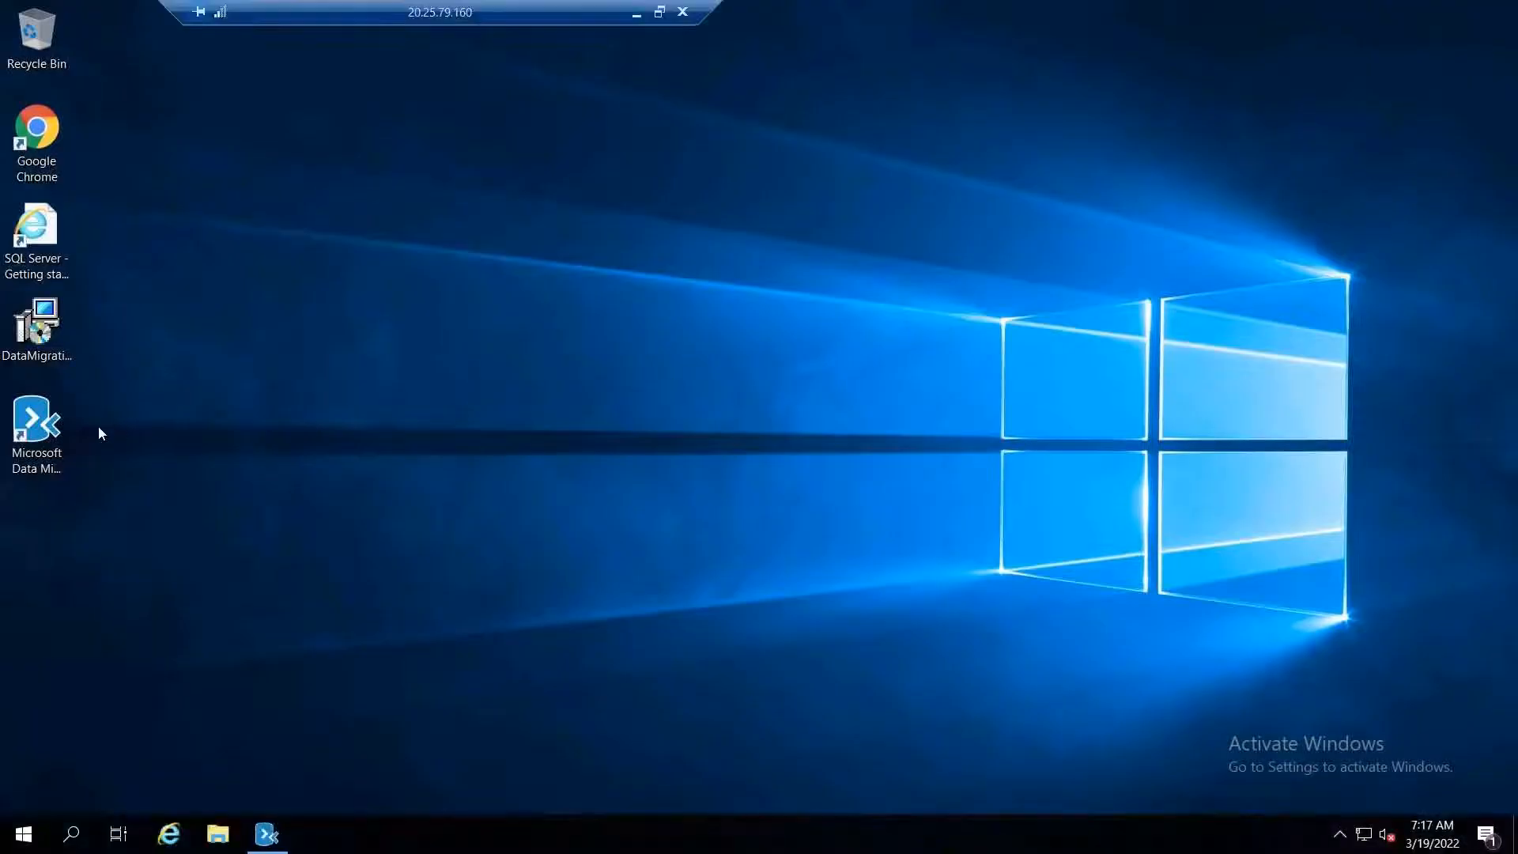
double_click(32, 412)
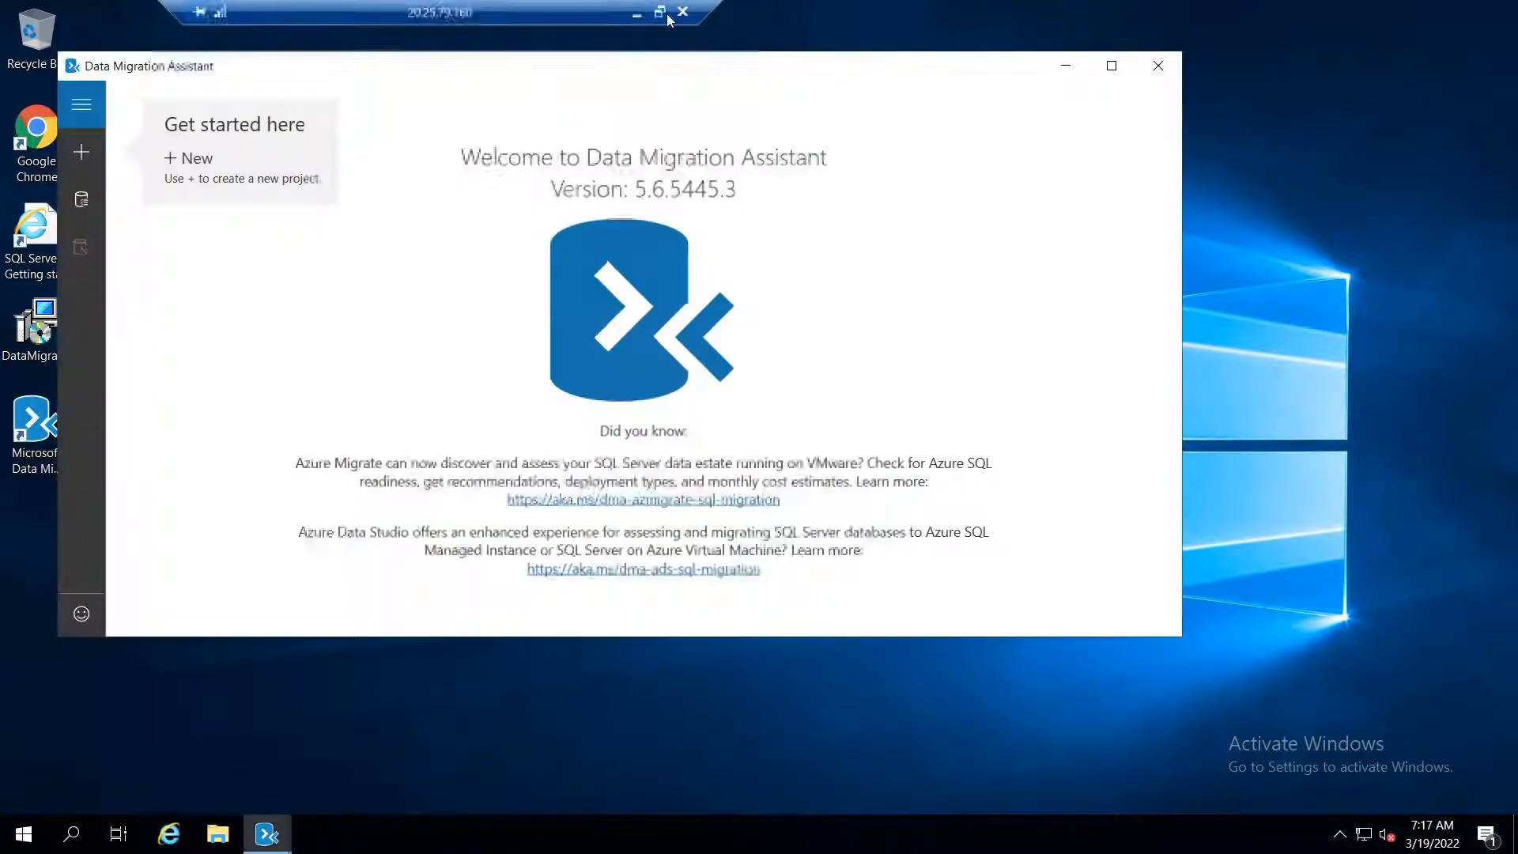
- Take the 20.25.79.160 session out of full screen and move its window aside to review the prerequisites in the Excel notes
left_click(660, 11)
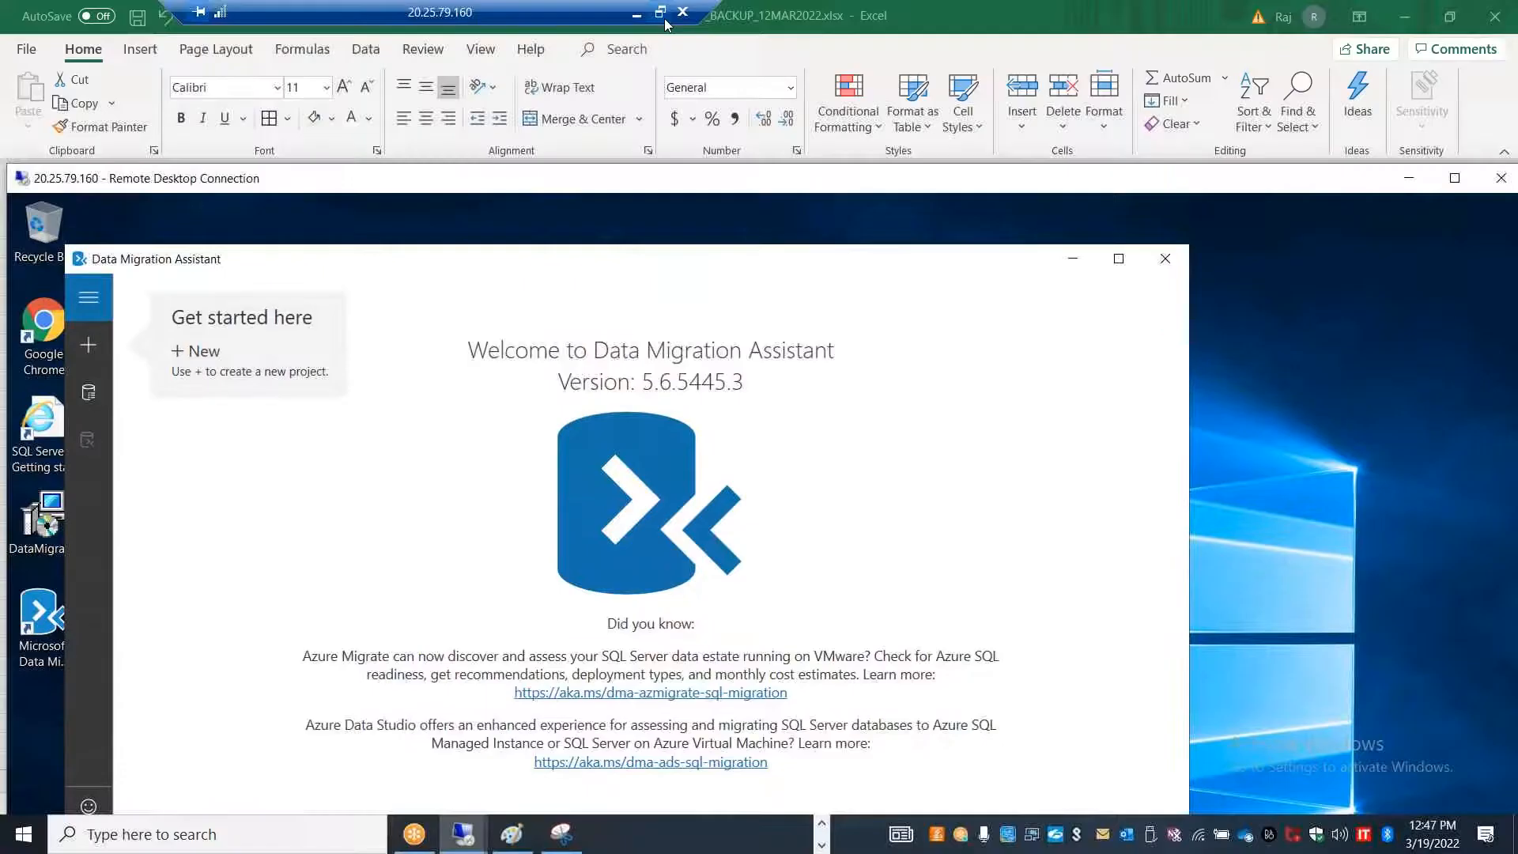
key("alt+Tab")
left_click(686, 421)
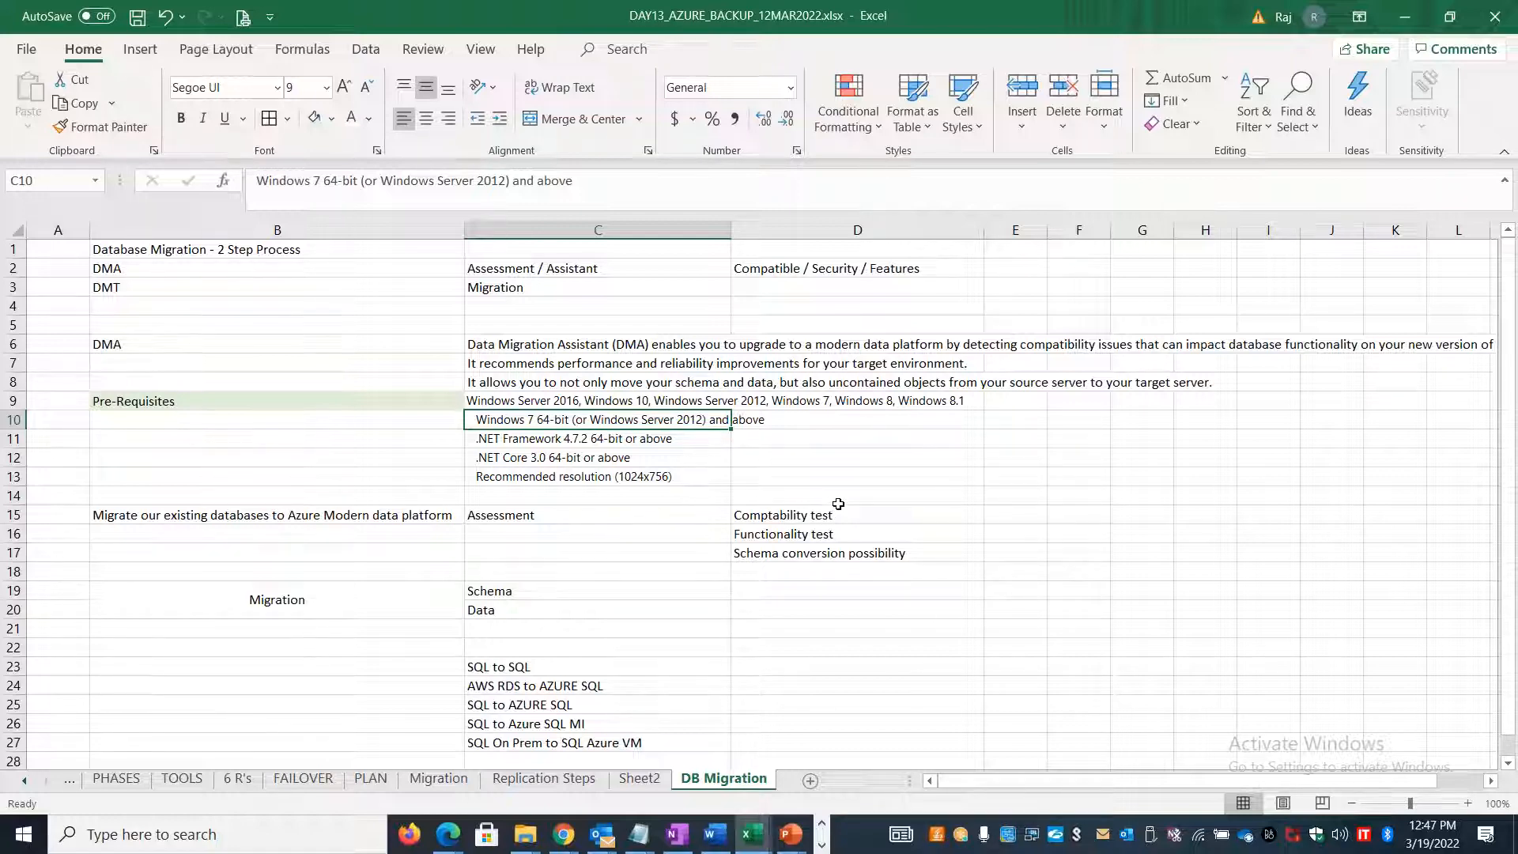
key("alt+Tab")
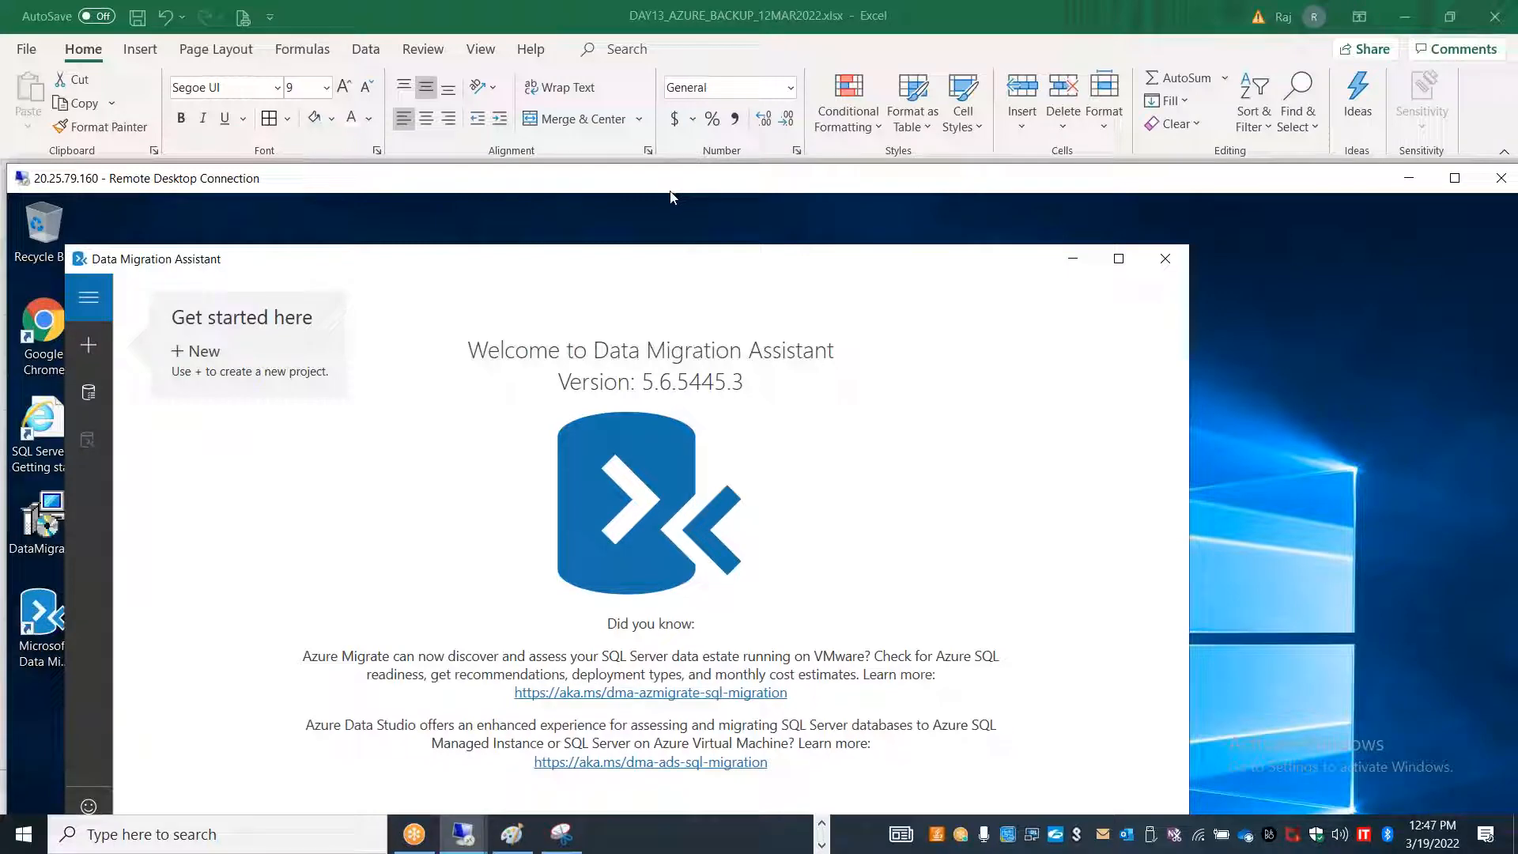
left_click_drag(669, 197, 251, 221)
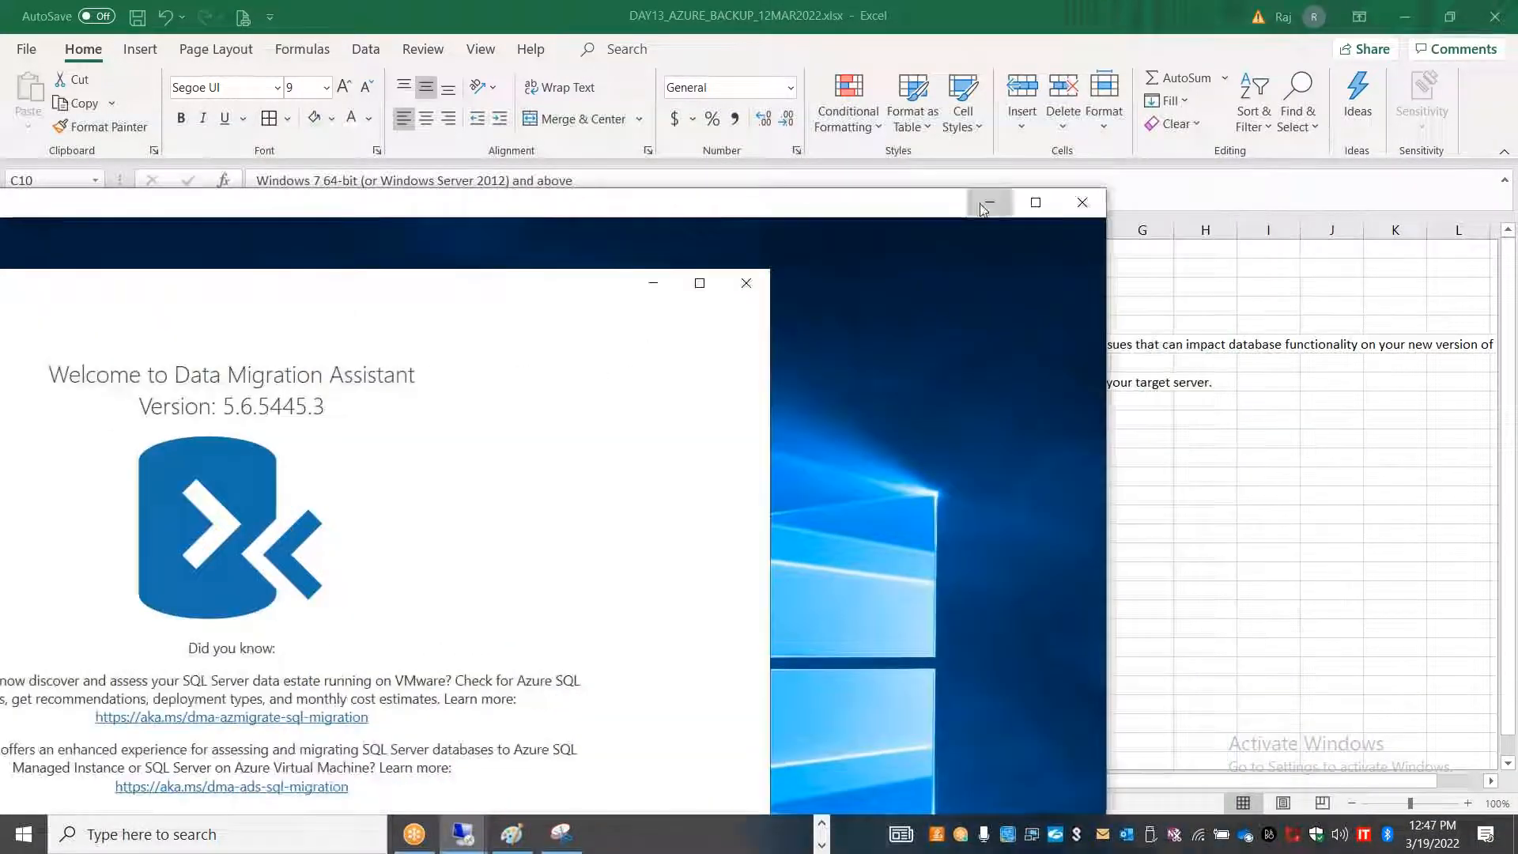
- Minimize the 20.25.79.160 session, switch to the 3.83.240.83 session and open Azure Migrate's Databases (only) page
left_click(984, 205)
left_click(902, 475)
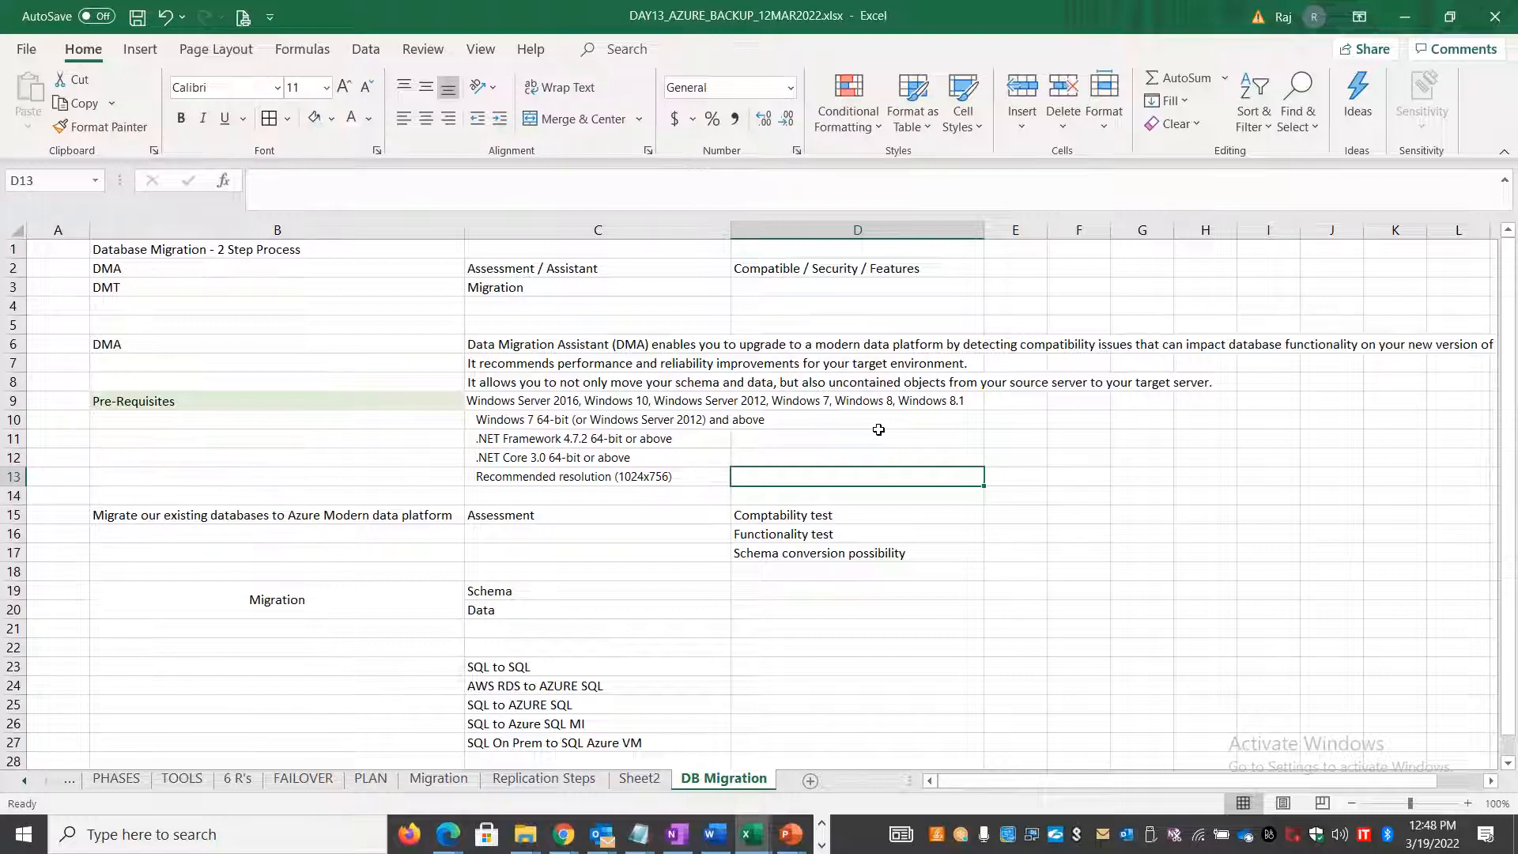
key("alt+Tab")
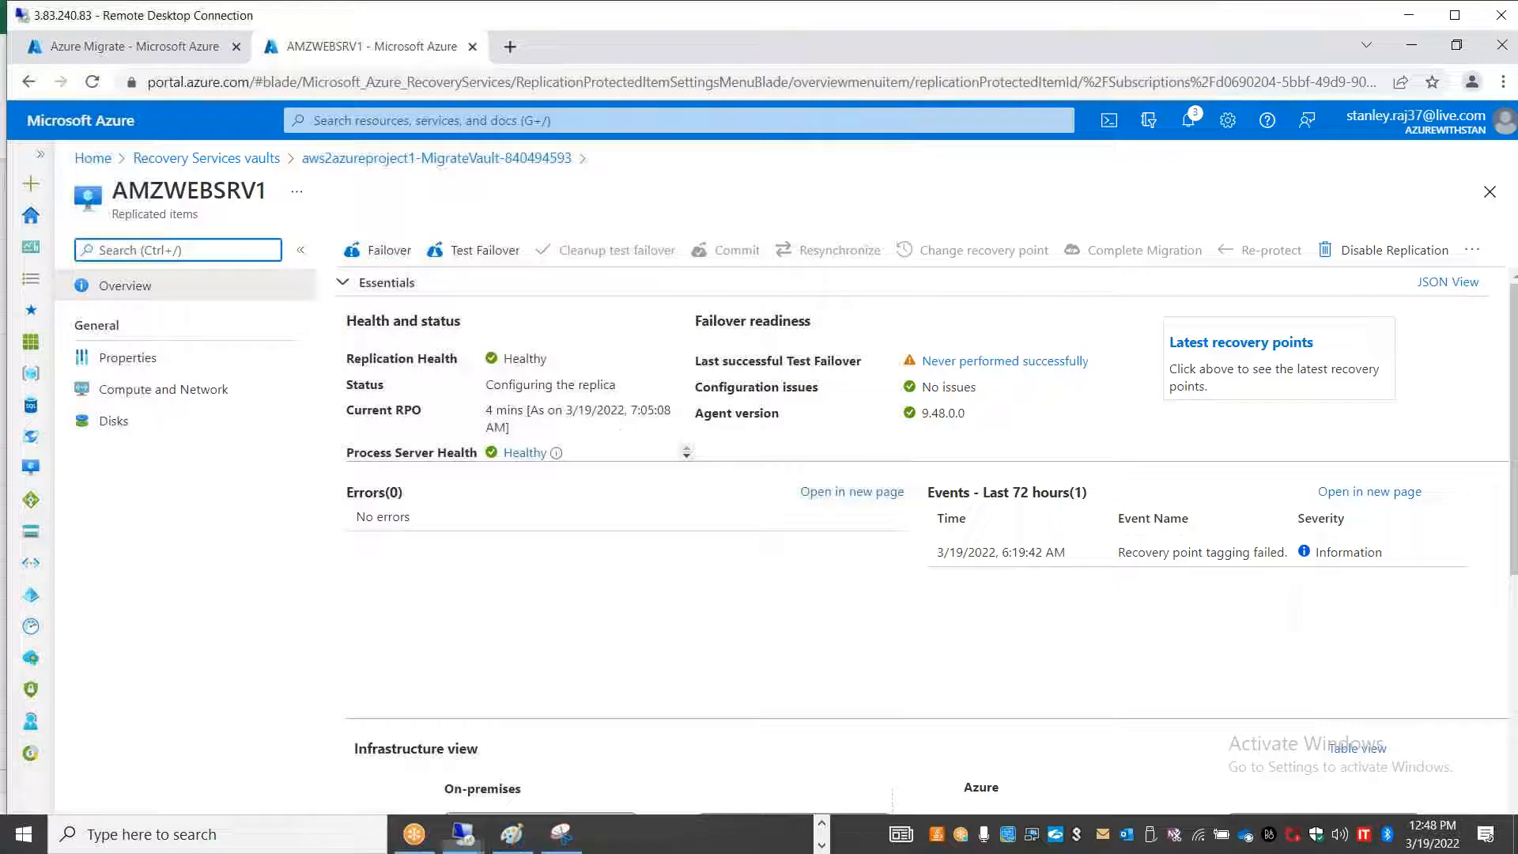
left_click(93, 158)
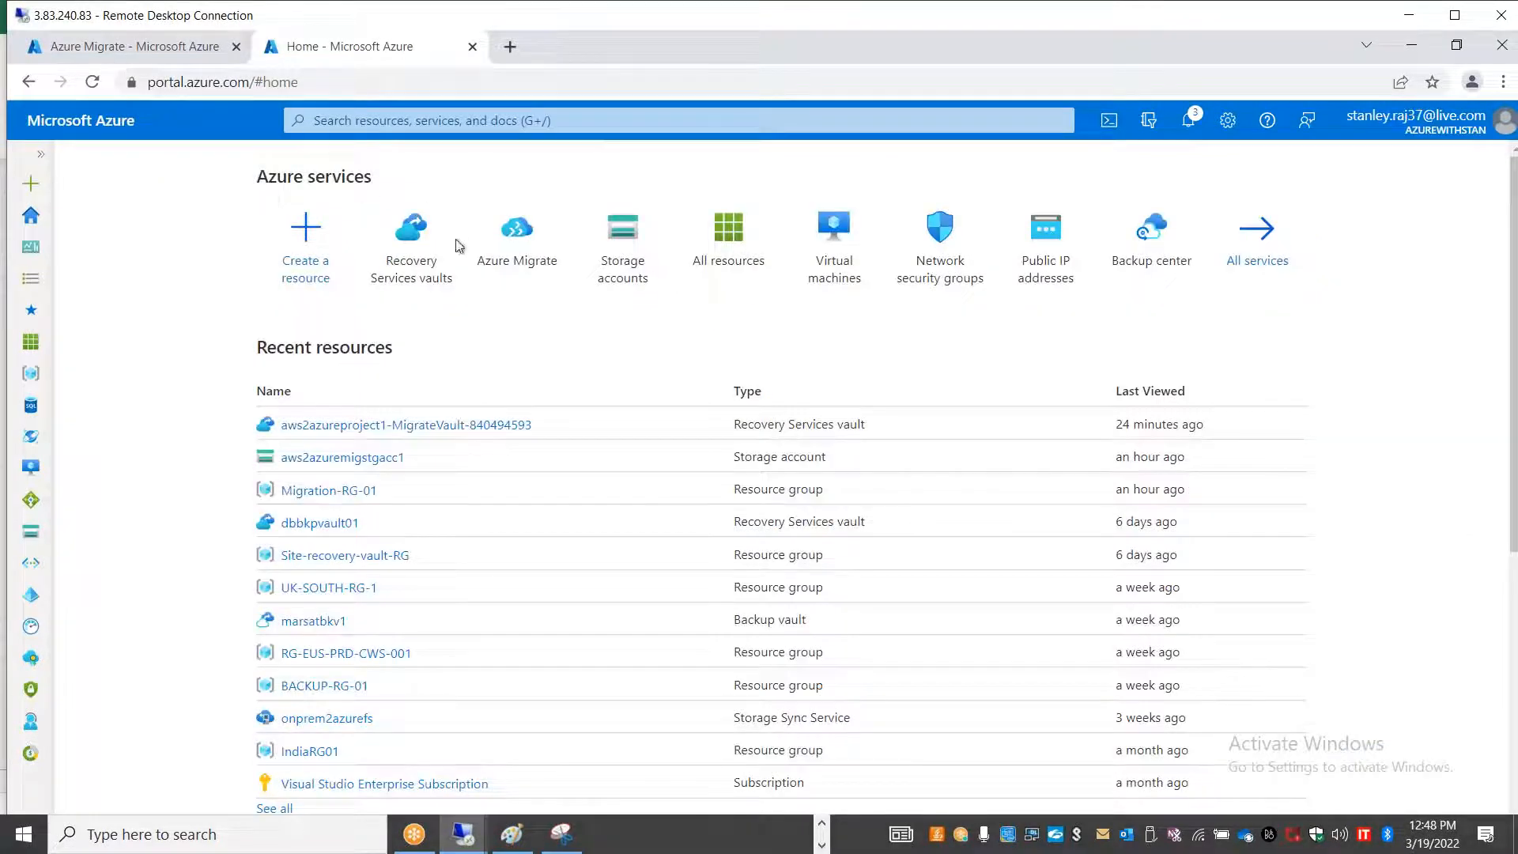
left_click(517, 241)
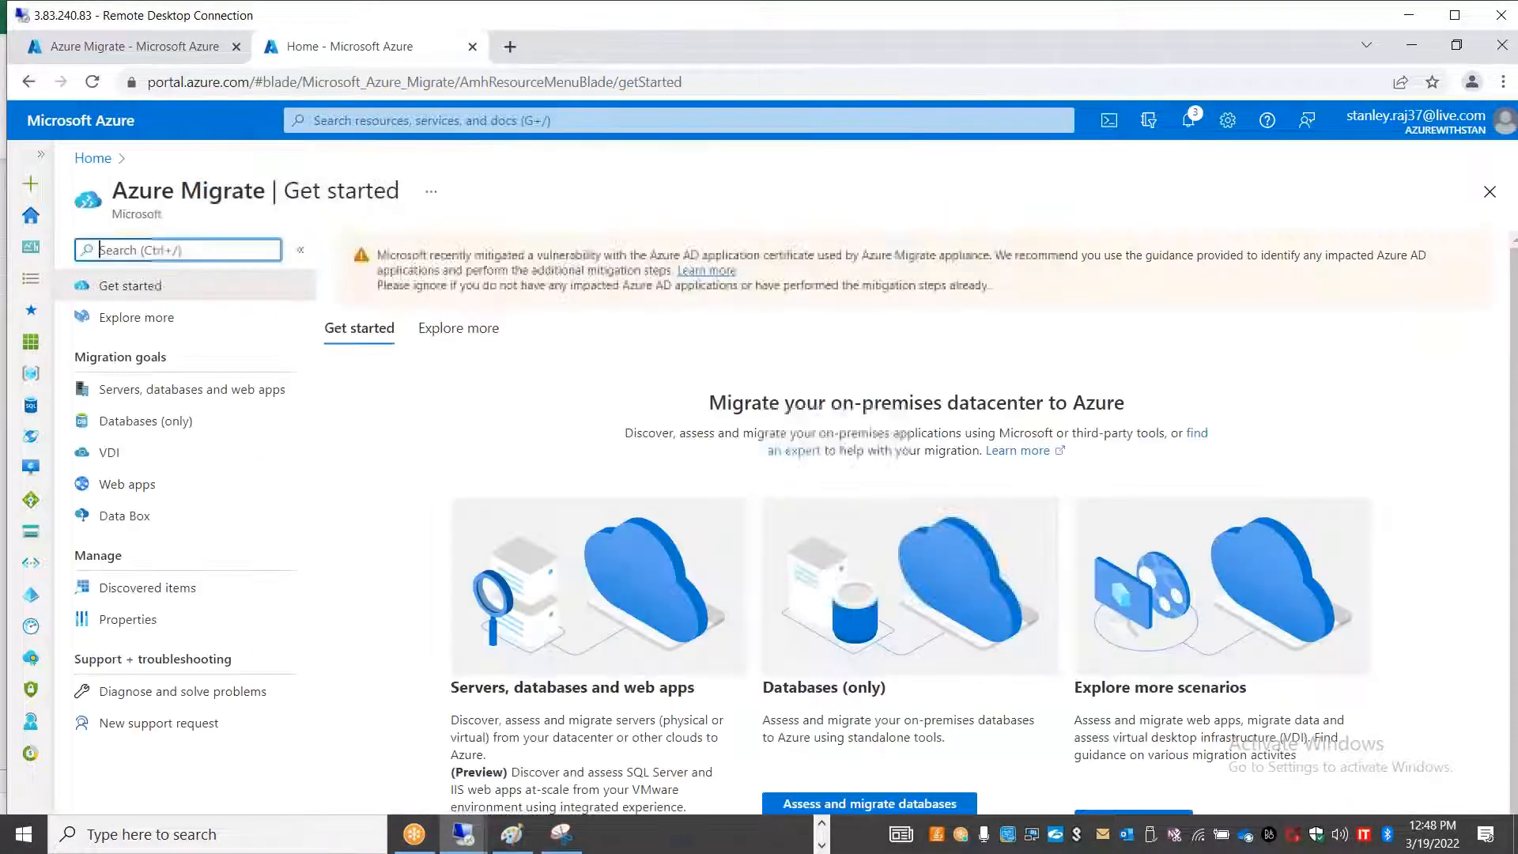
left_click(194, 421)
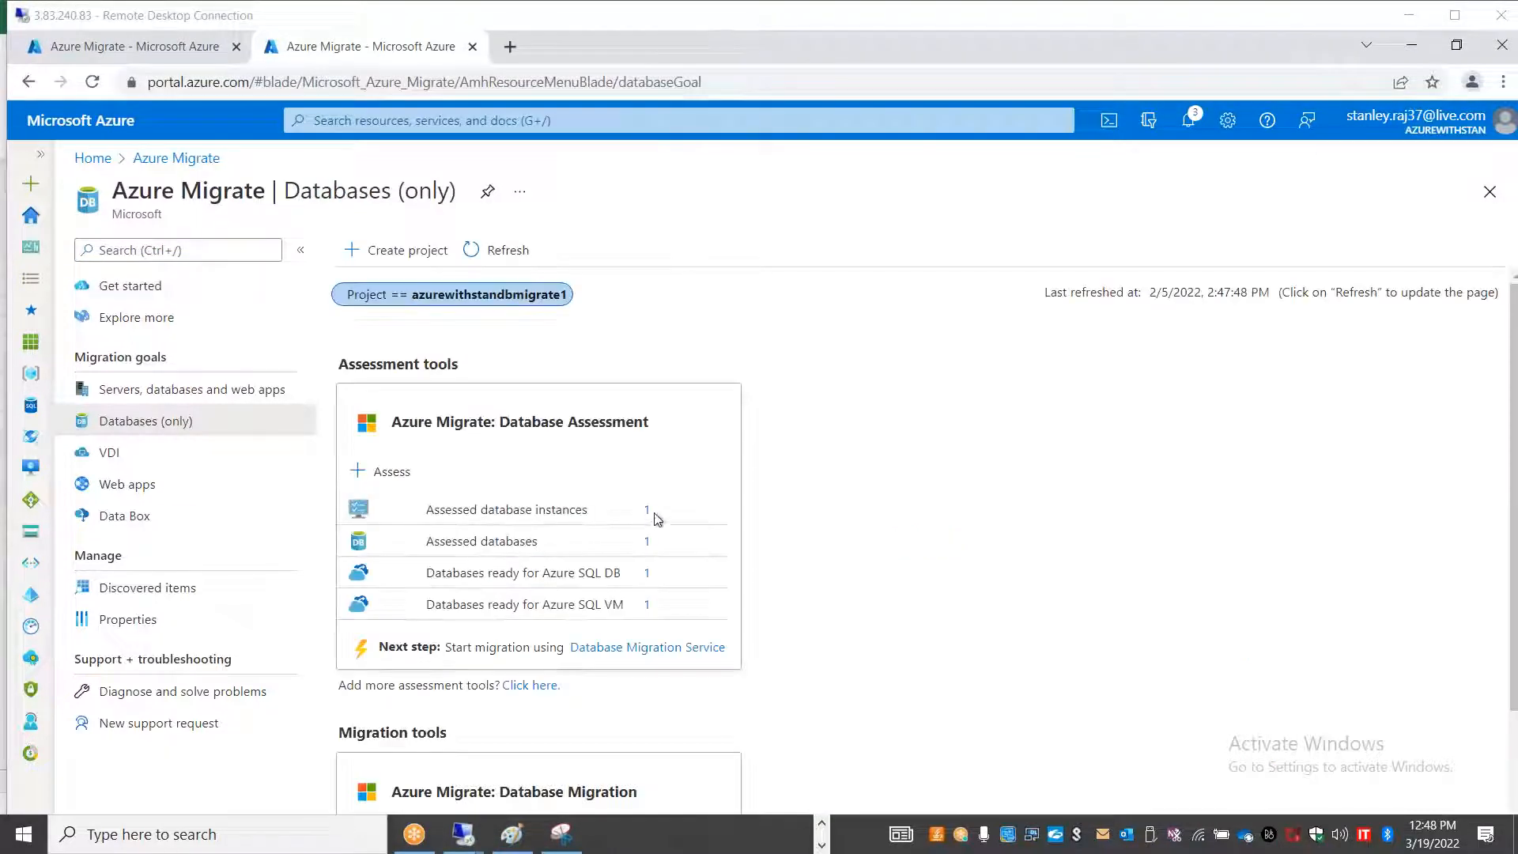
- Review the assessed database instances and the assessed databases of project azurewithstandbmigrate1, returning to the Databases (only) page
left_click(647, 511)
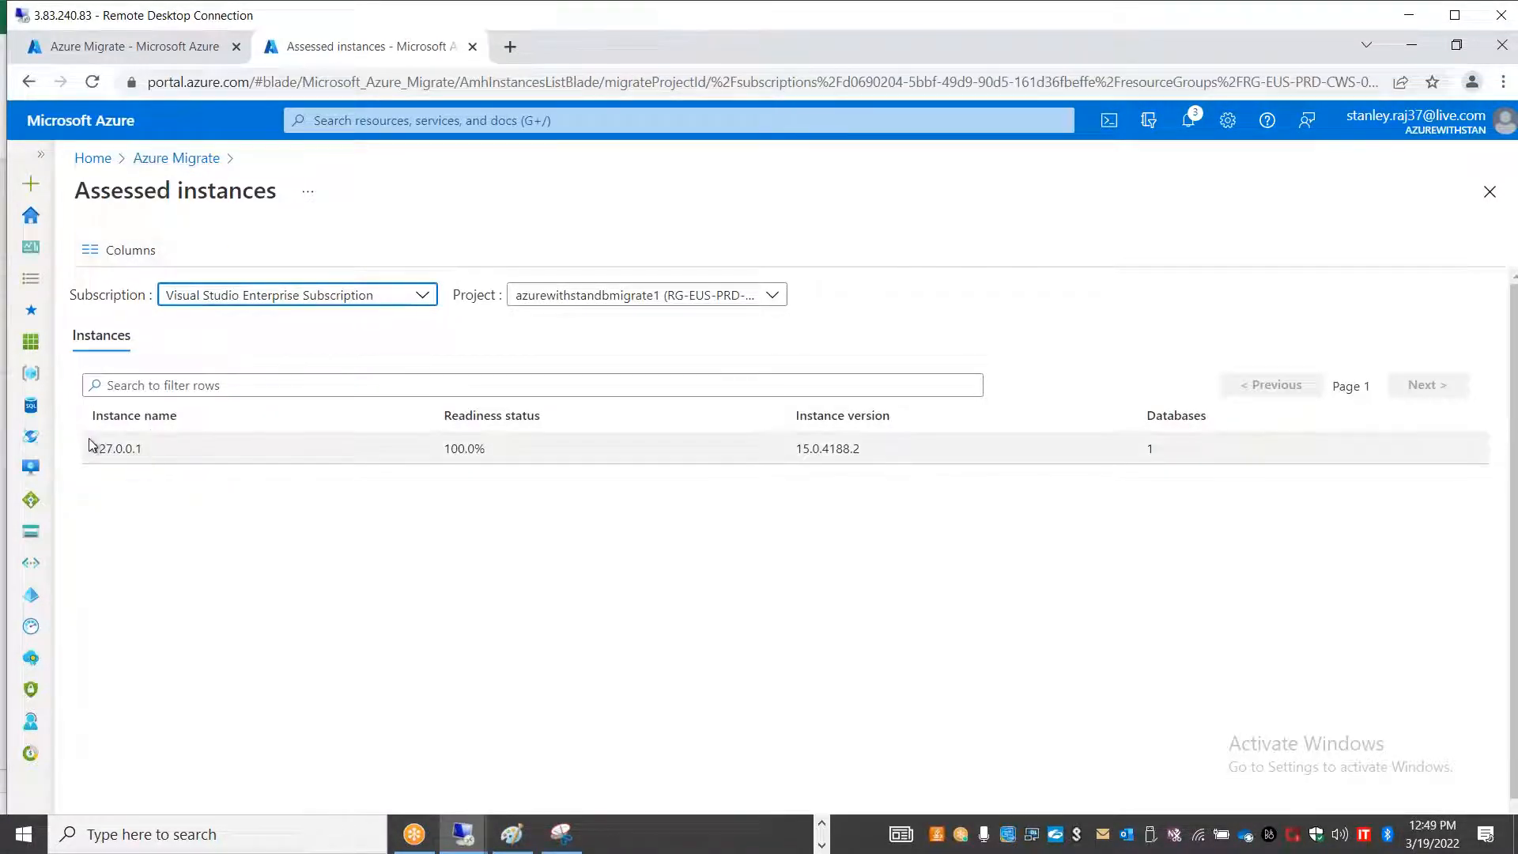
left_click(197, 161)
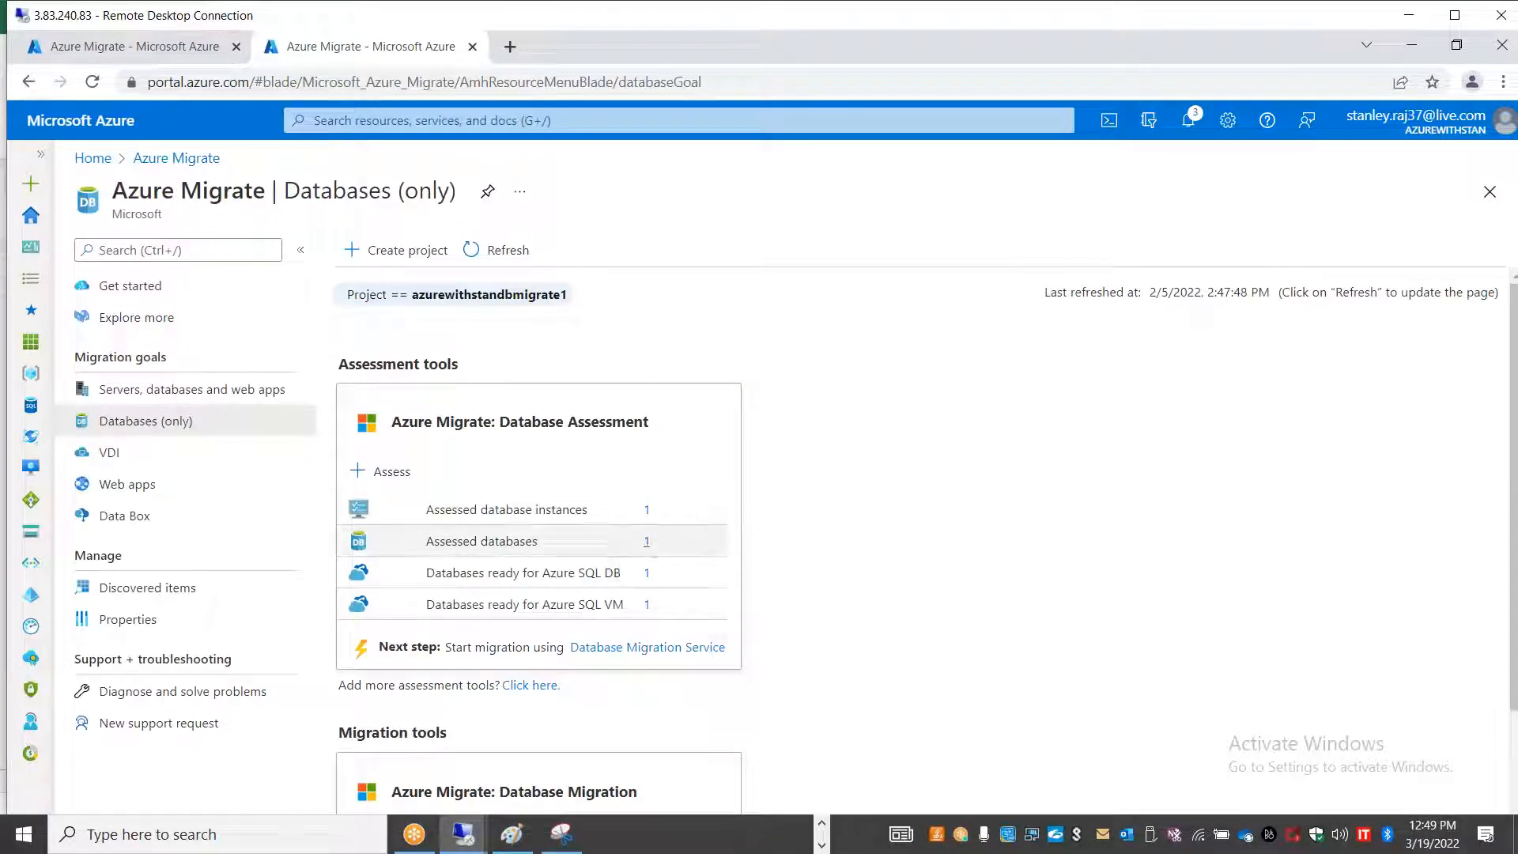
left_click(645, 545)
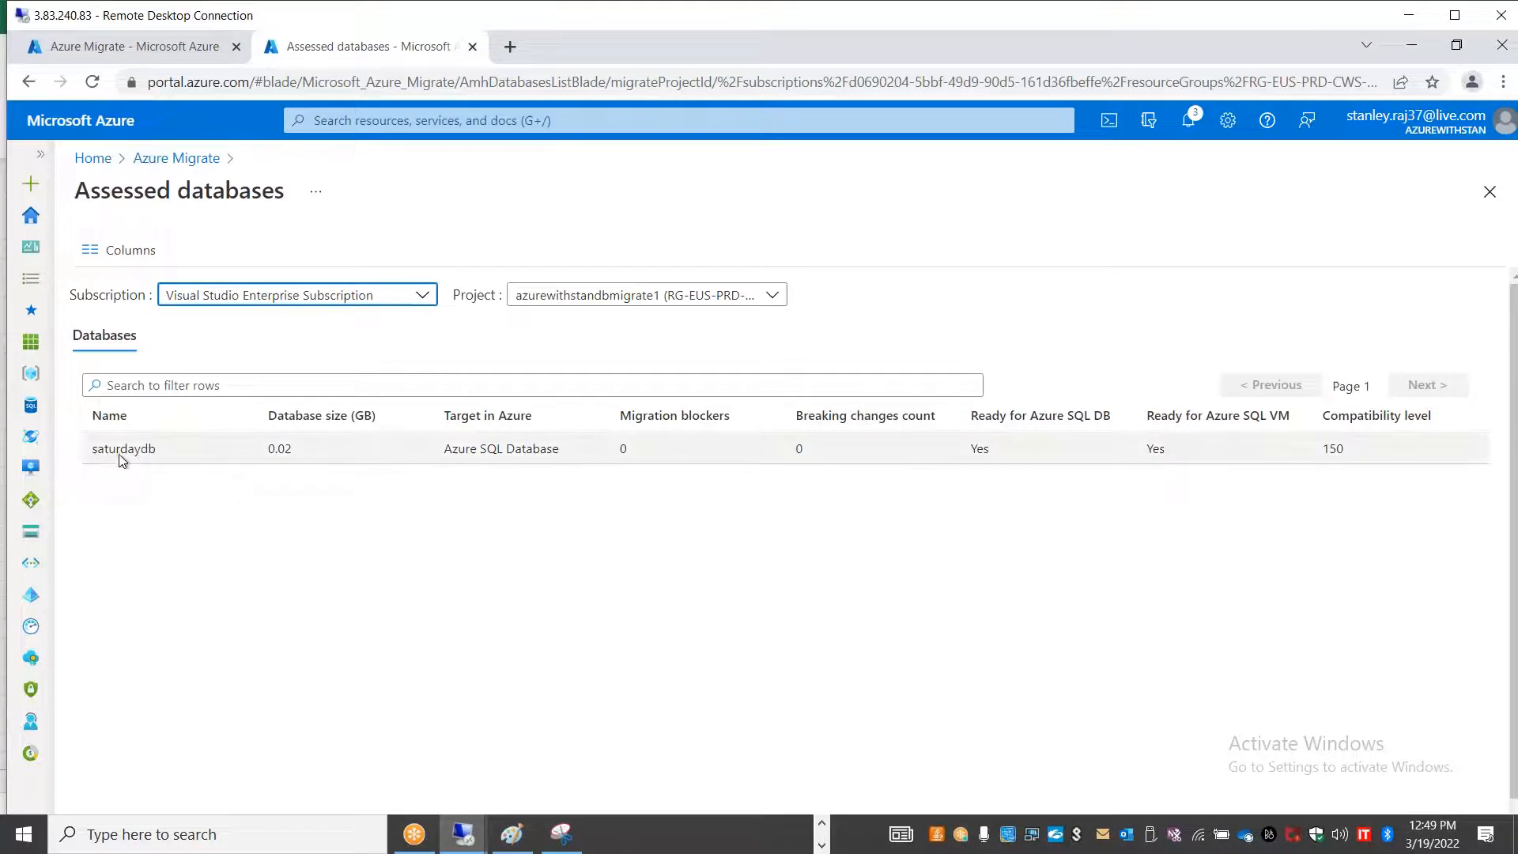
left_click(202, 158)
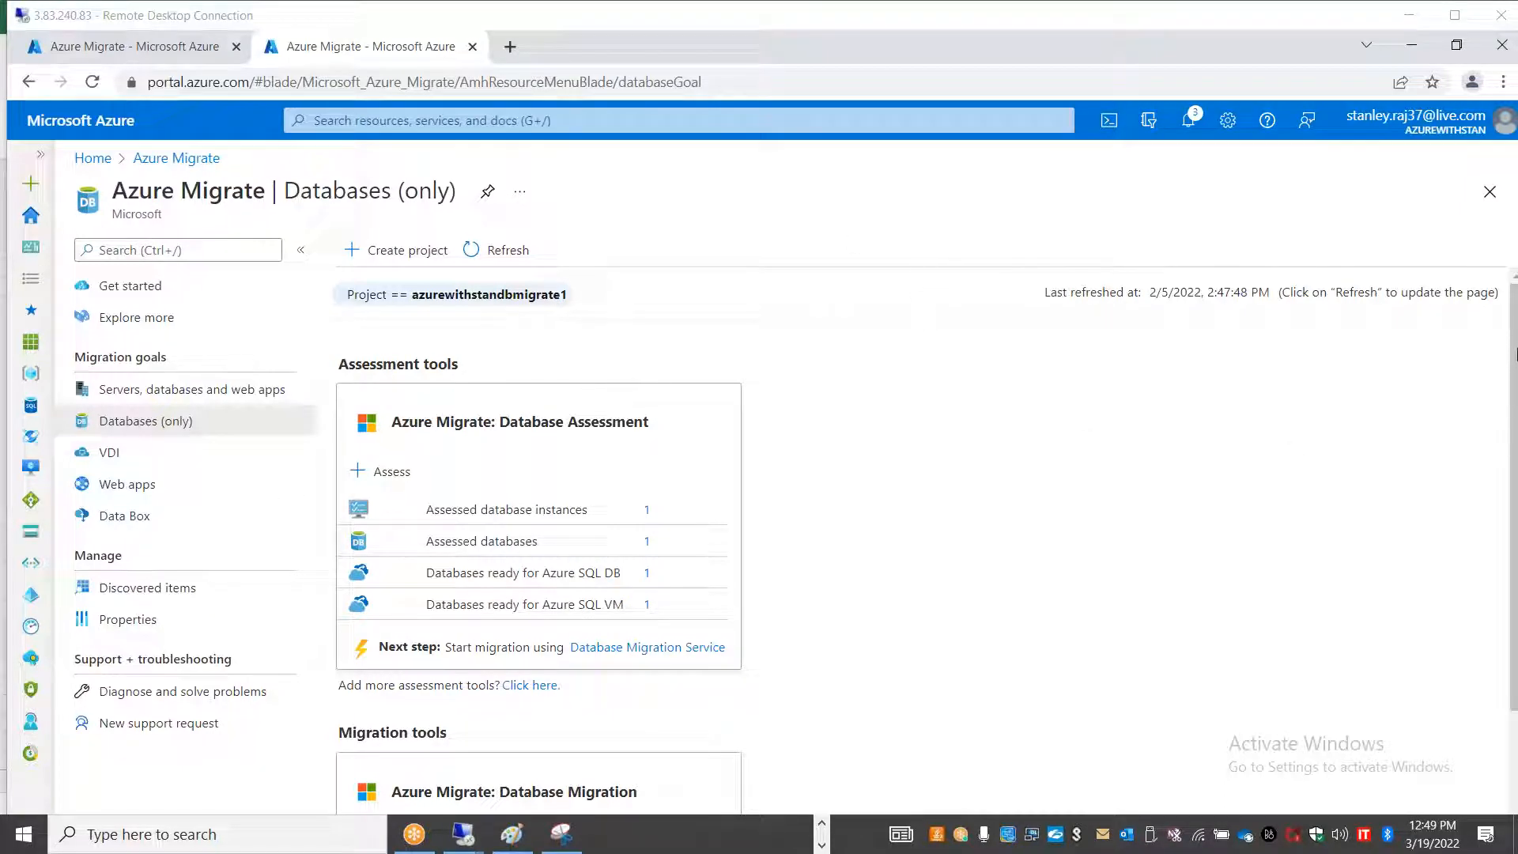
- Look over the database migration tools and the databases ready for Azure SQL VM, returning to the Databases (only) page
left_click(1515, 382)
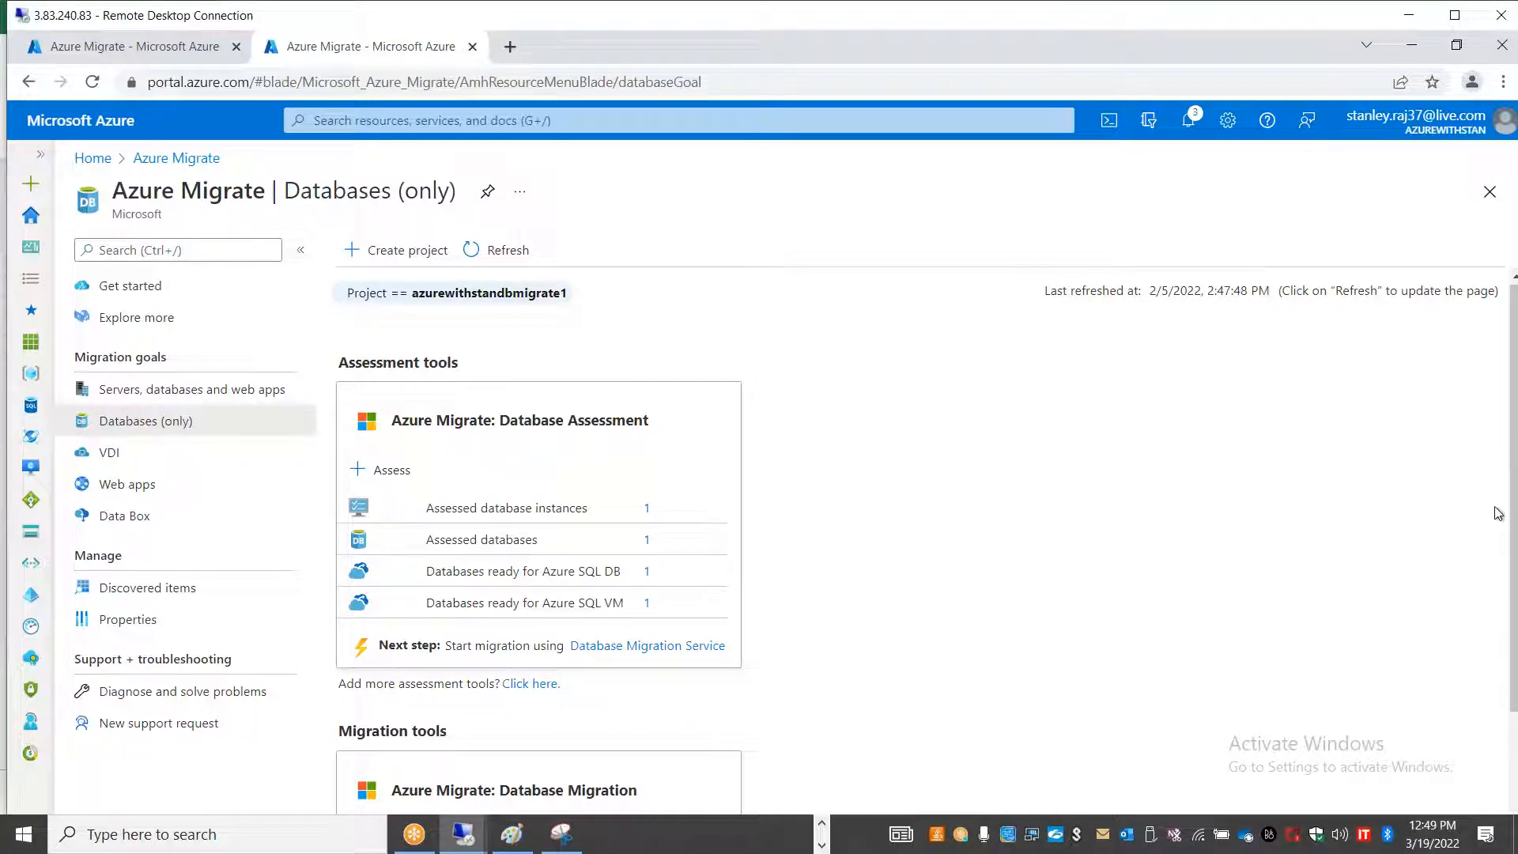
scroll(937, 521, "down", 2)
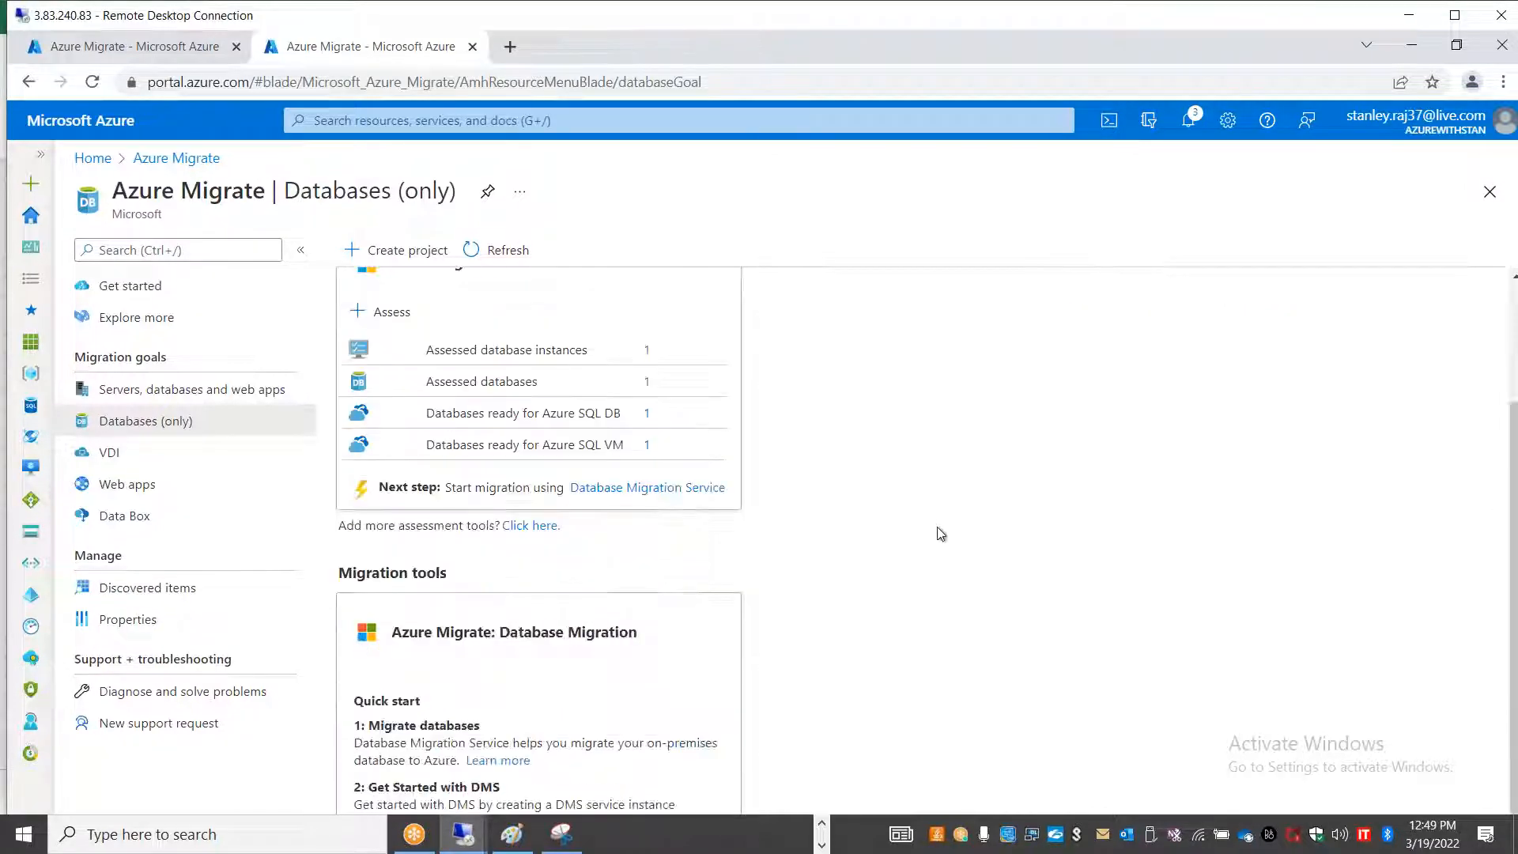
scroll(676, 590, "up", 2)
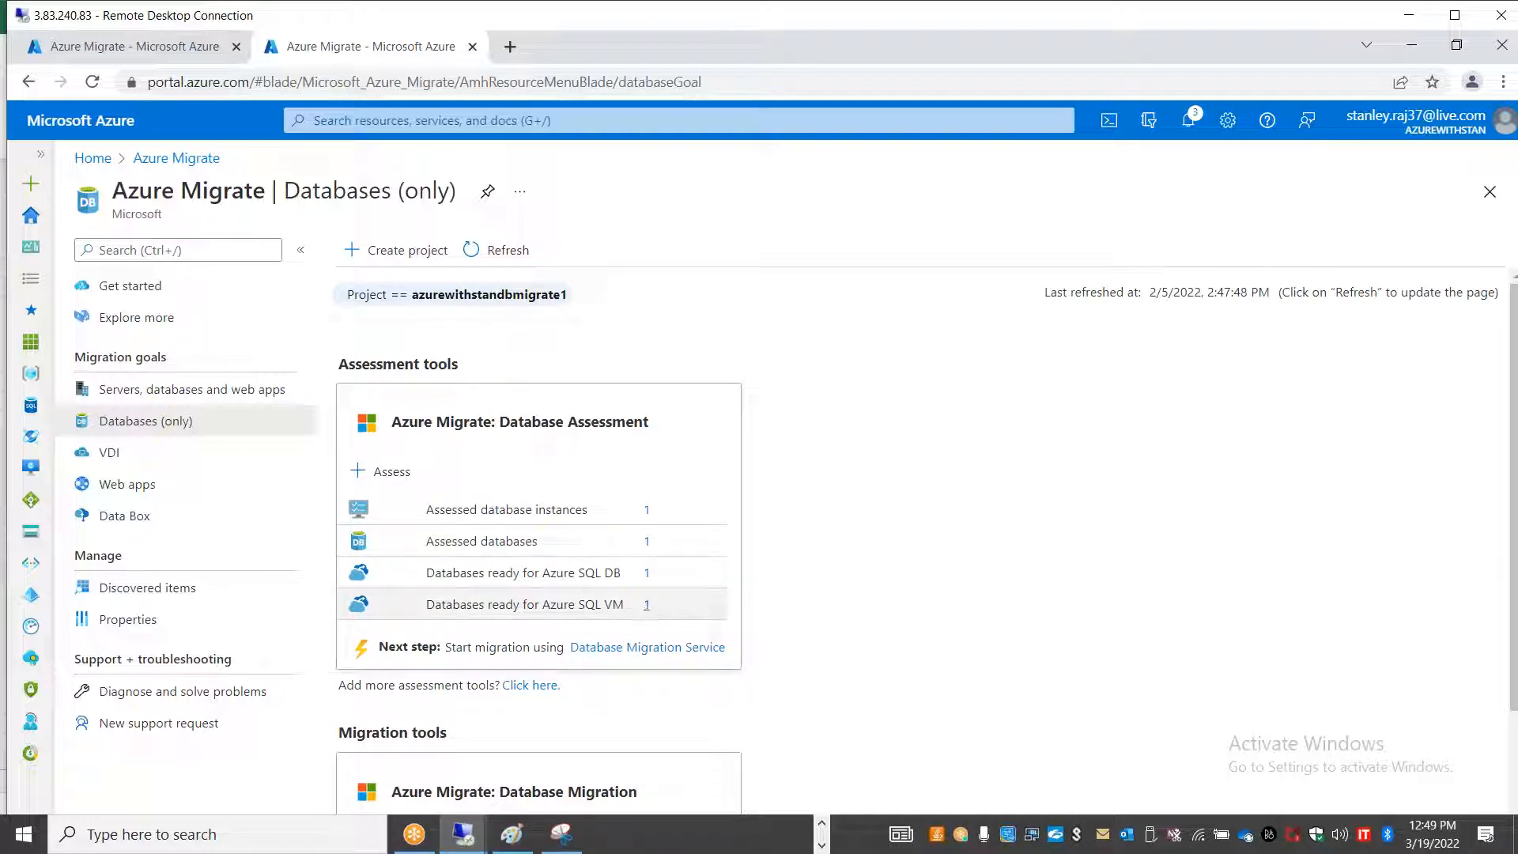
left_click(647, 604)
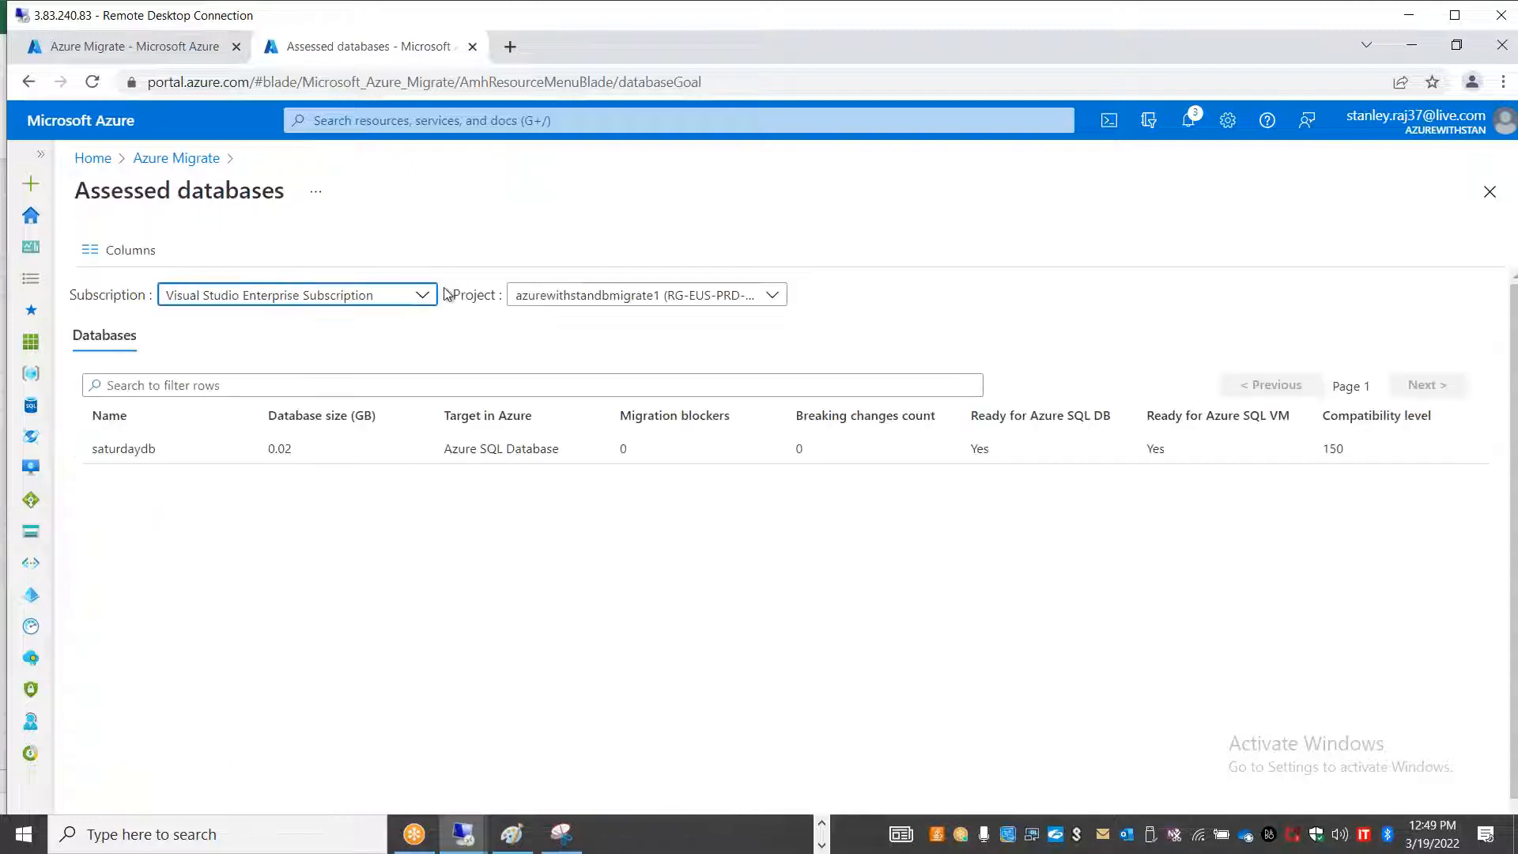
left_click_drag(94, 455, 156, 449)
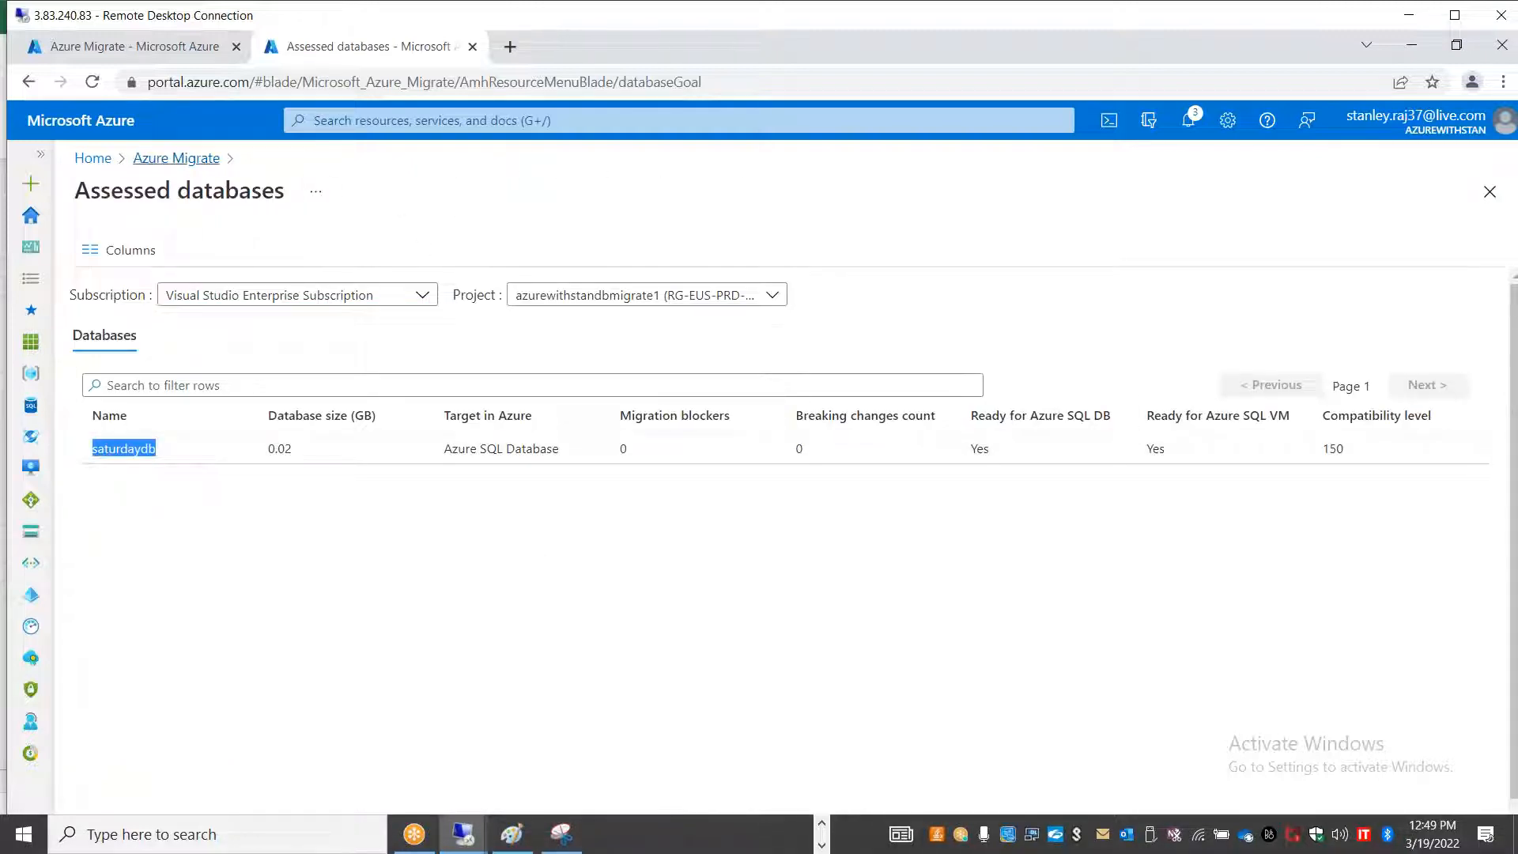
left_click(176, 158)
key("alt+Tab")
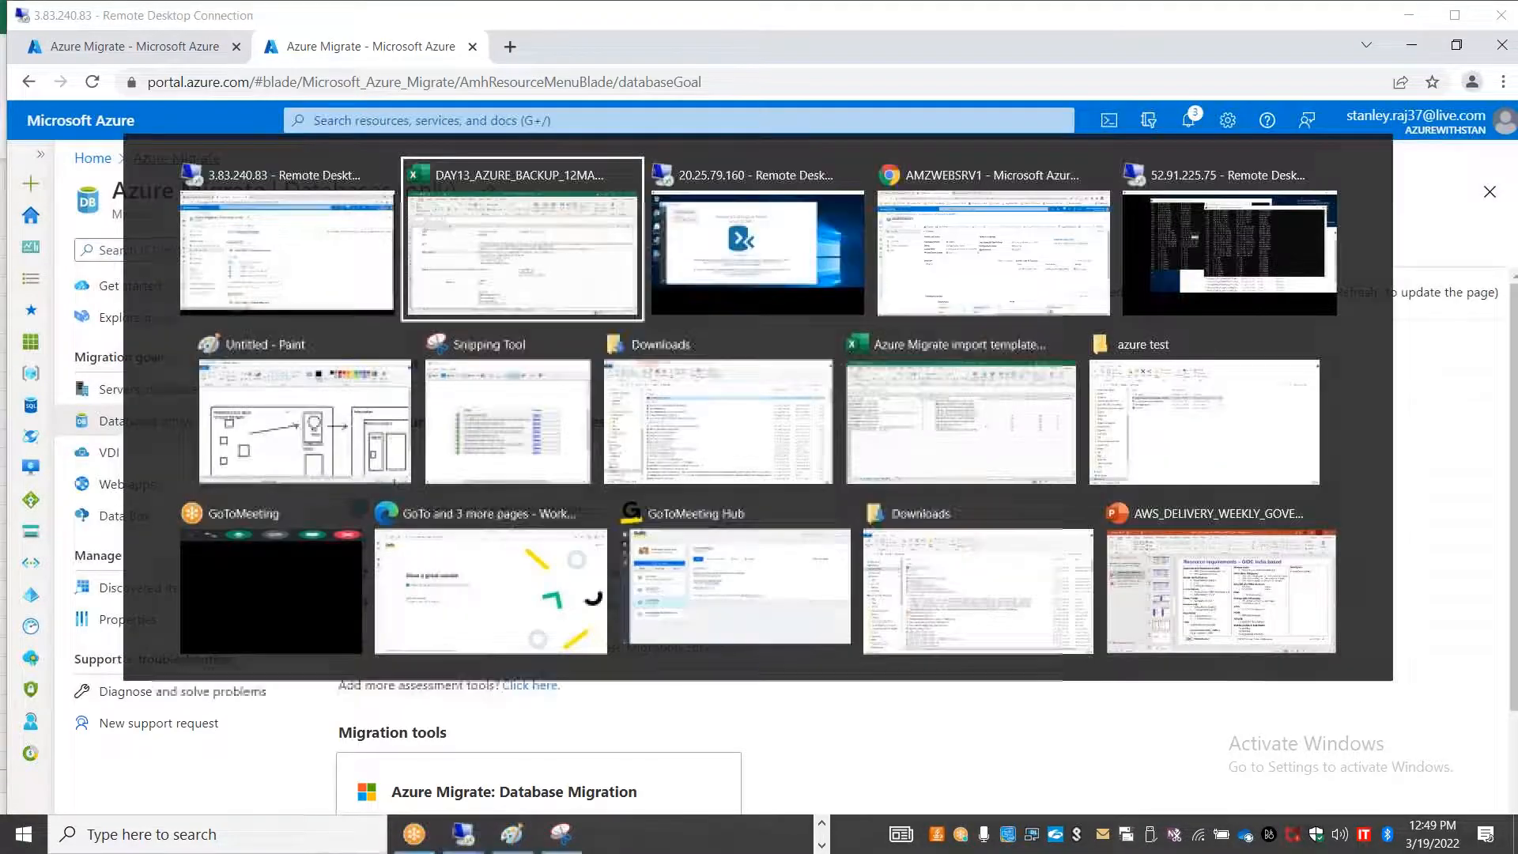
key("alt+shift+Tab")
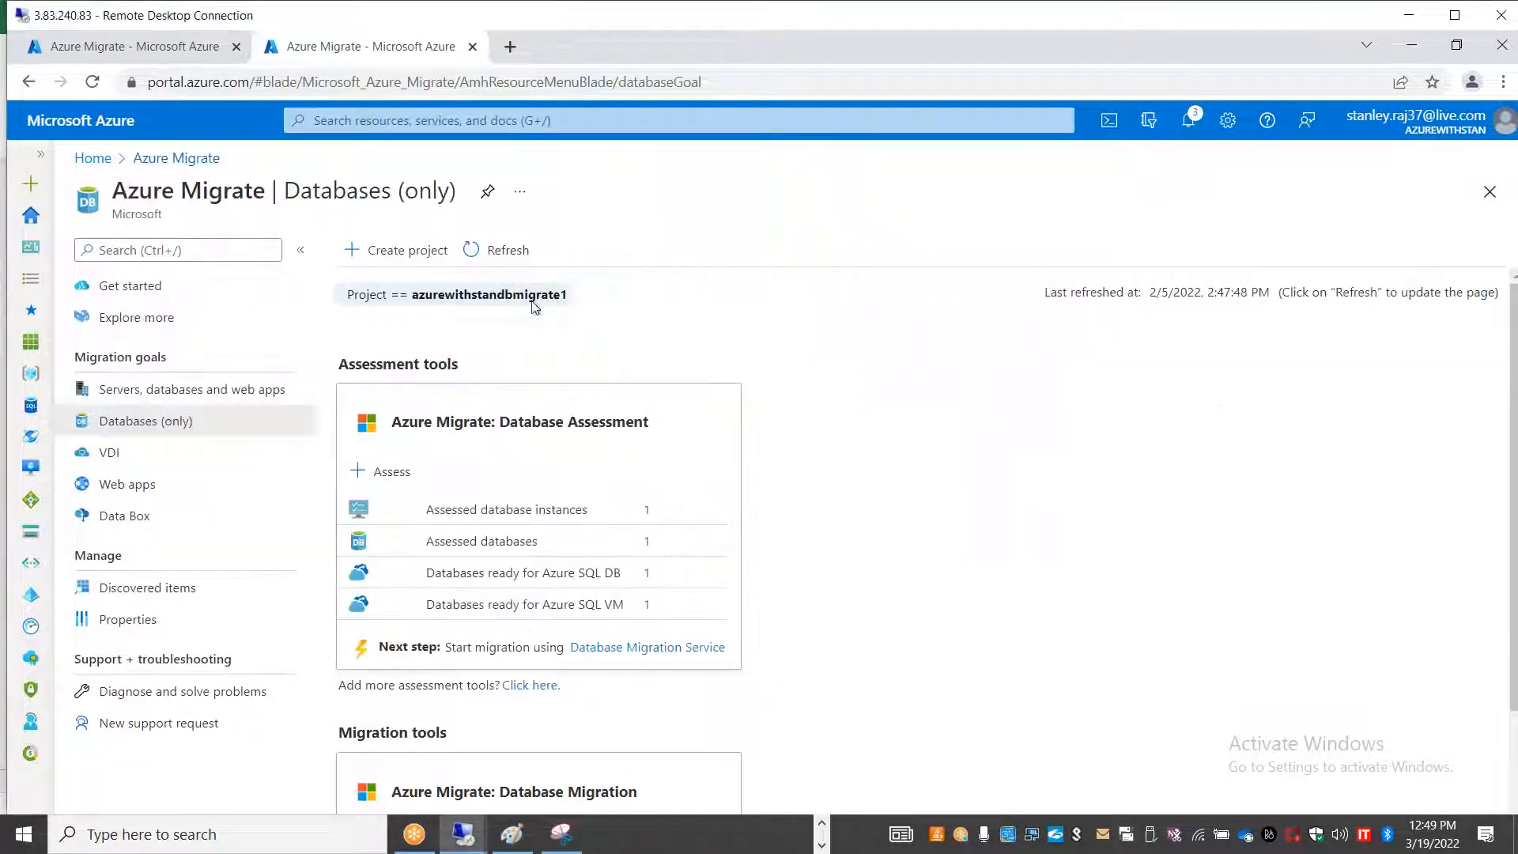
- Switch to the local Chrome window with AMZWEBSRV1's overview and refresh the vault's replicated items list
key("alt+Tab")
key("alt+Tab")
key("alt+Tab")
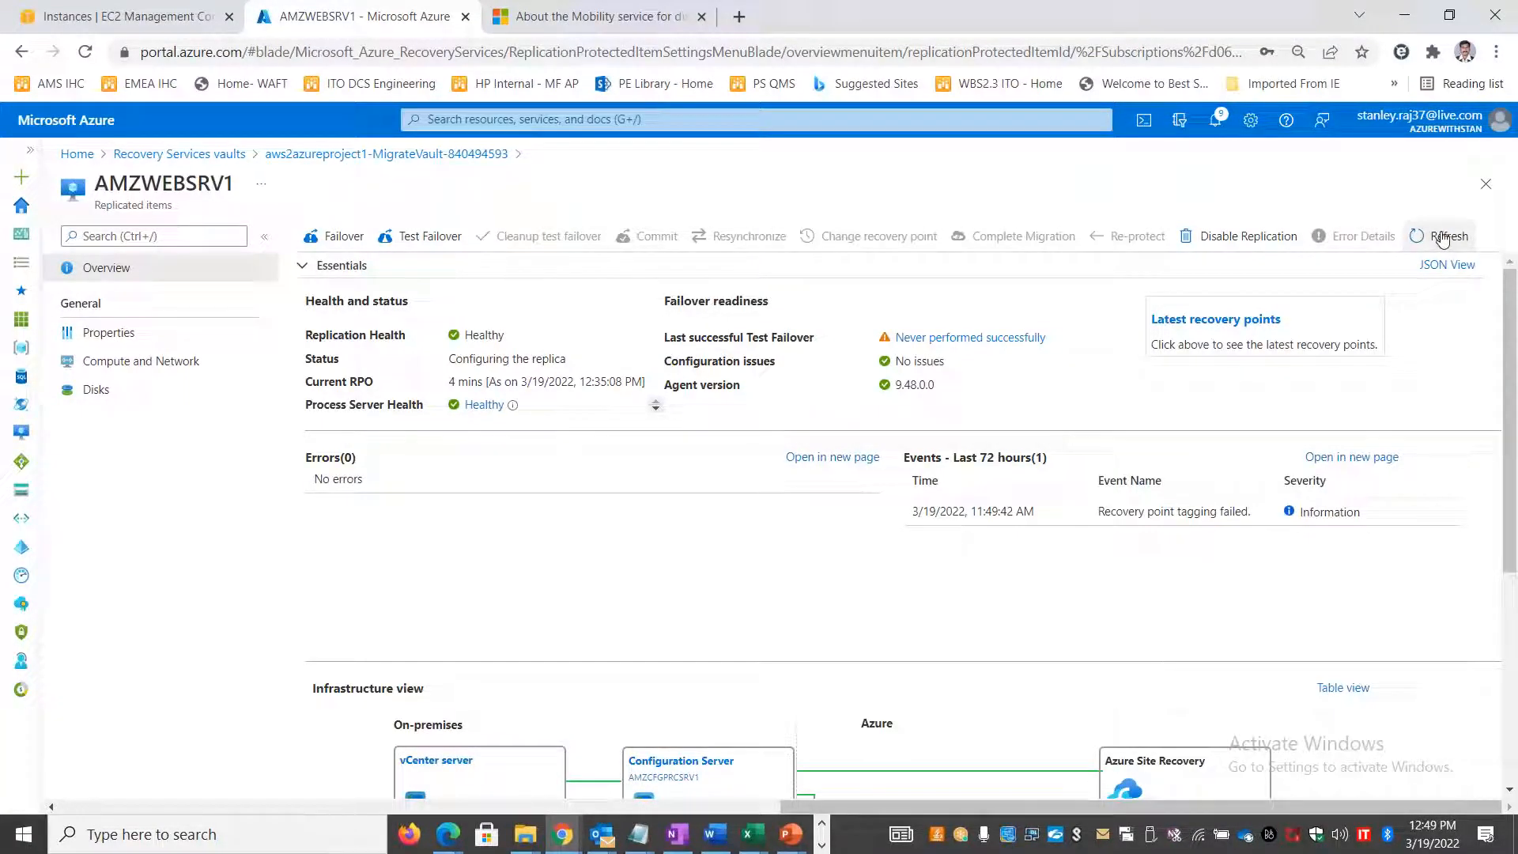
left_click(342, 156)
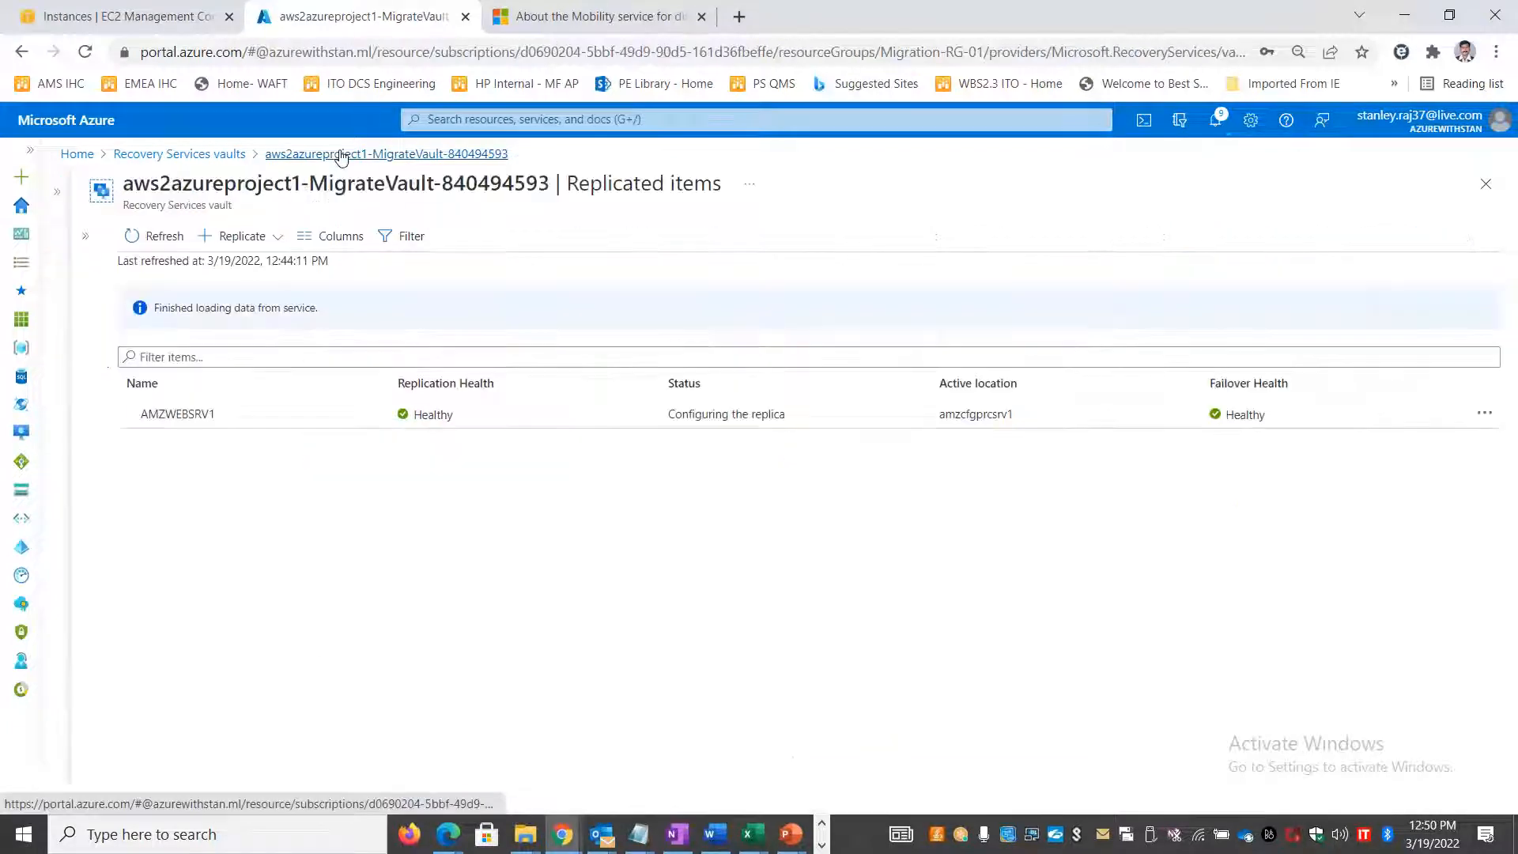
left_click(164, 238)
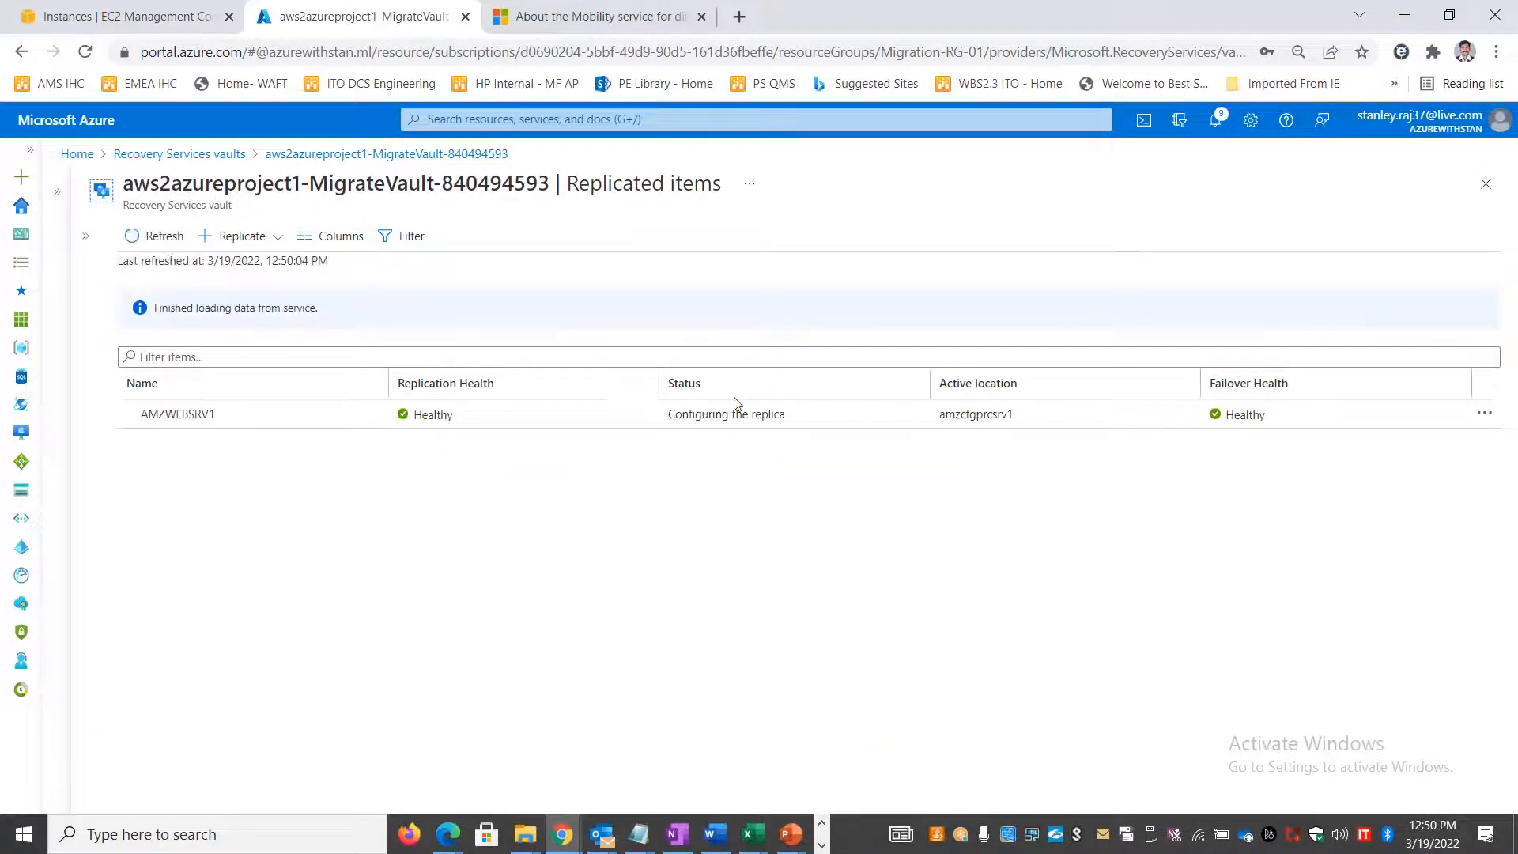
- Go back to the Recovery Services vaults list, reopen aws2azureproject1-MigrateVault-840494593 and check its replicated items with the vault list collapsed
left_click(431, 155)
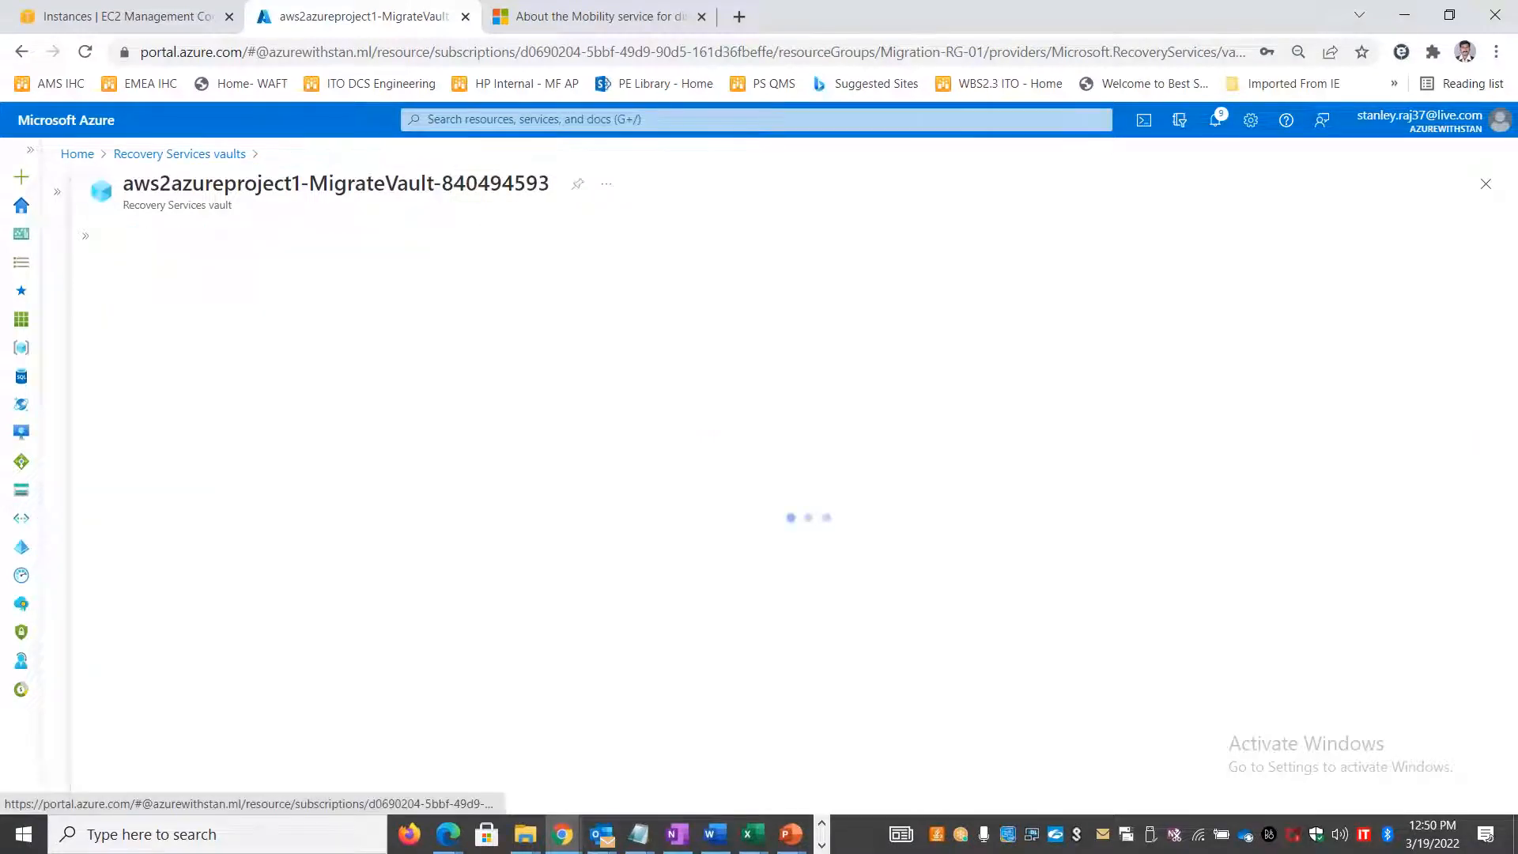
left_click(429, 247)
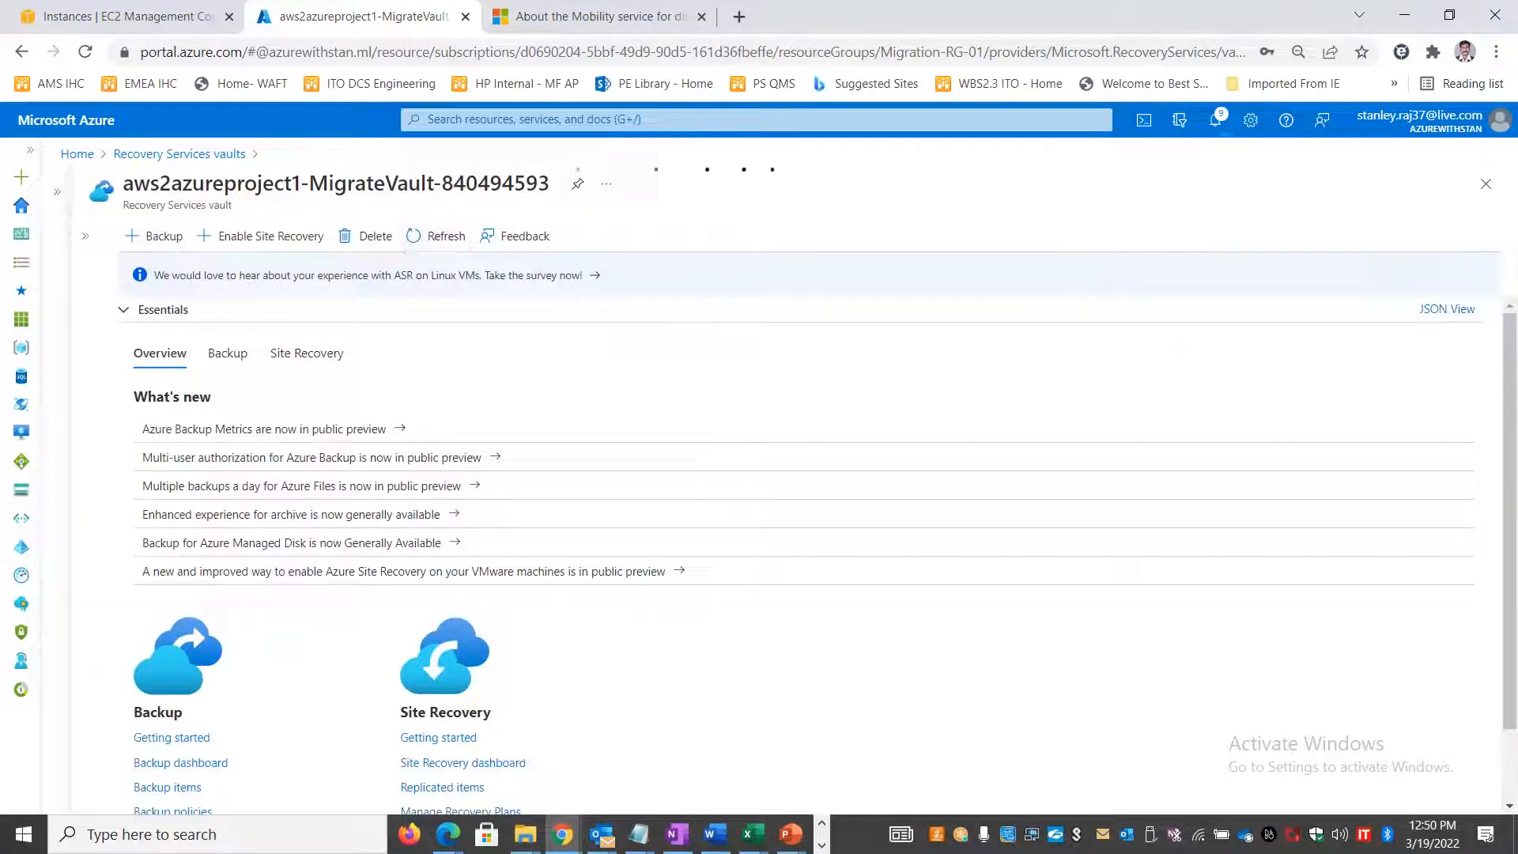
left_click(180, 155)
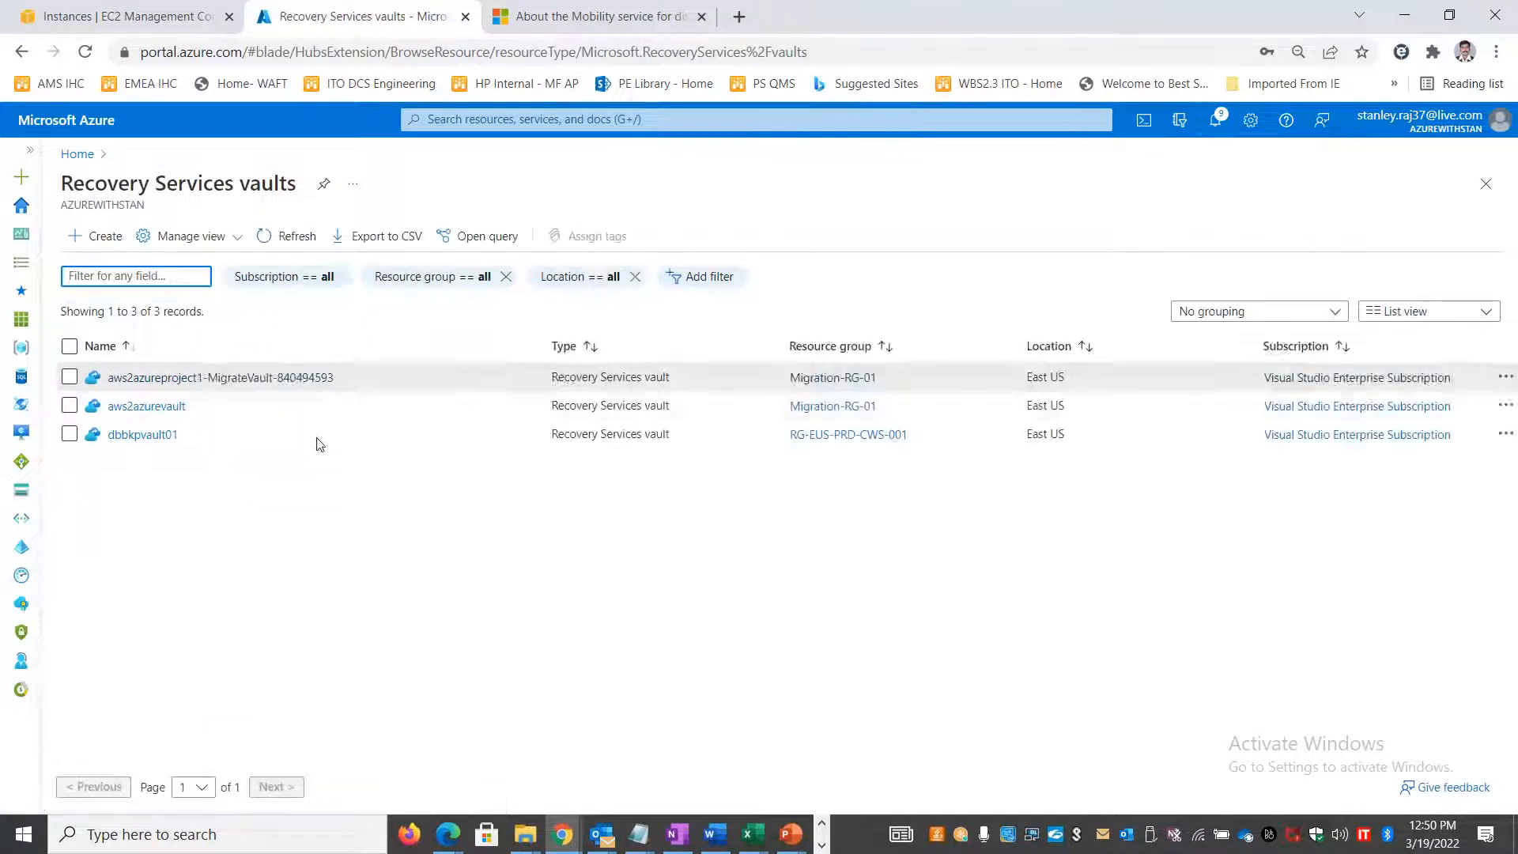
left_click(269, 377)
left_click(427, 719)
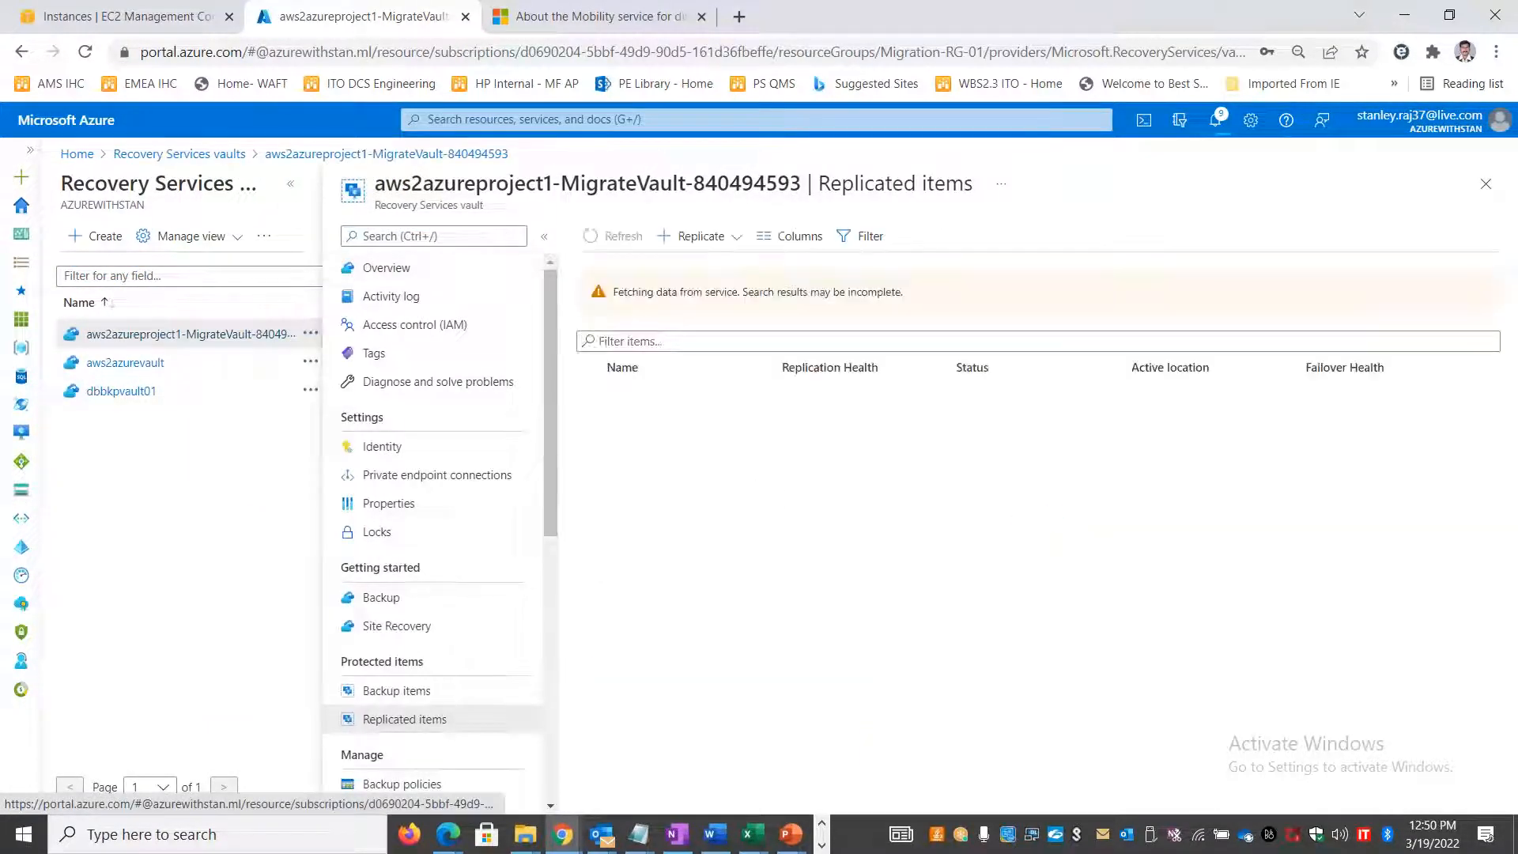
left_click(290, 184)
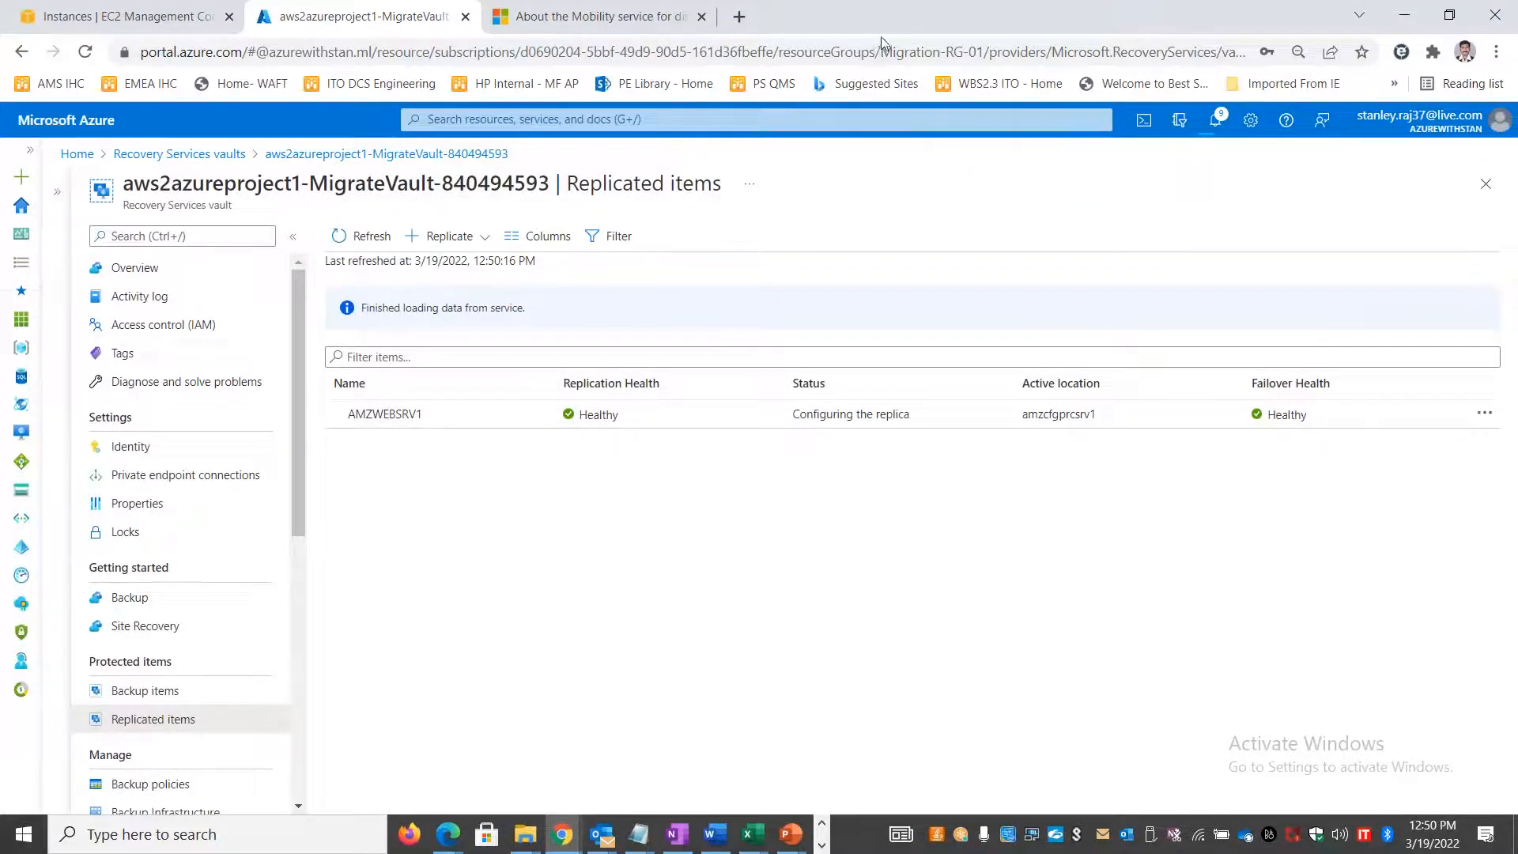
left_click(1146, 33)
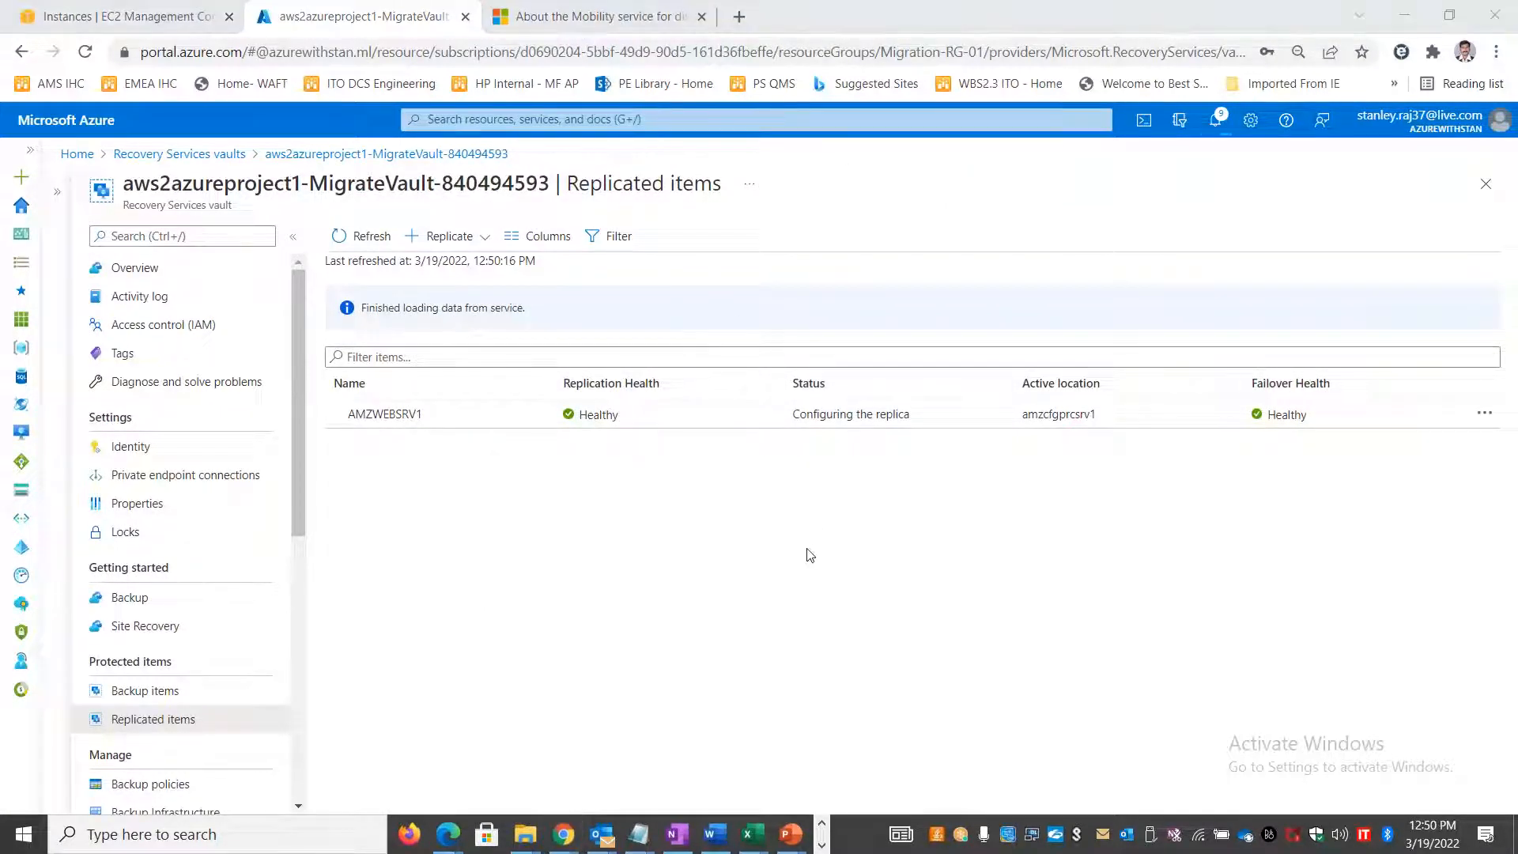